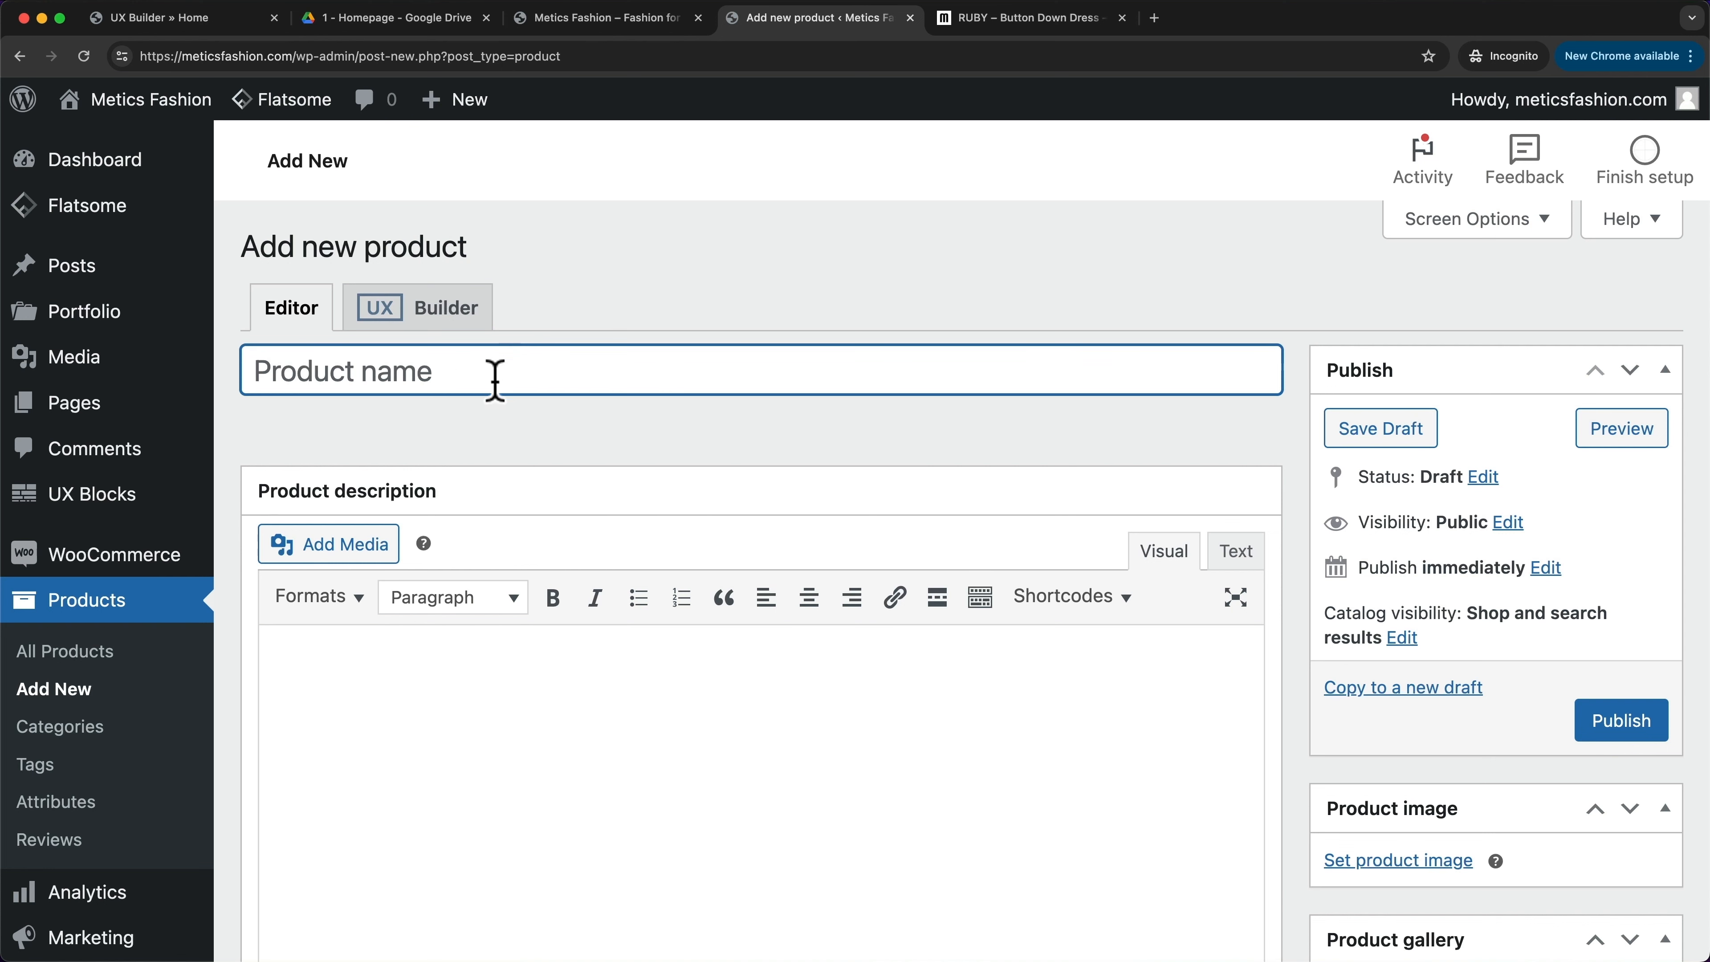
# - Paste 'RUBY - Button Down Dress' as the new product's name
pyautogui.write('RUBY - Button Down Dress')
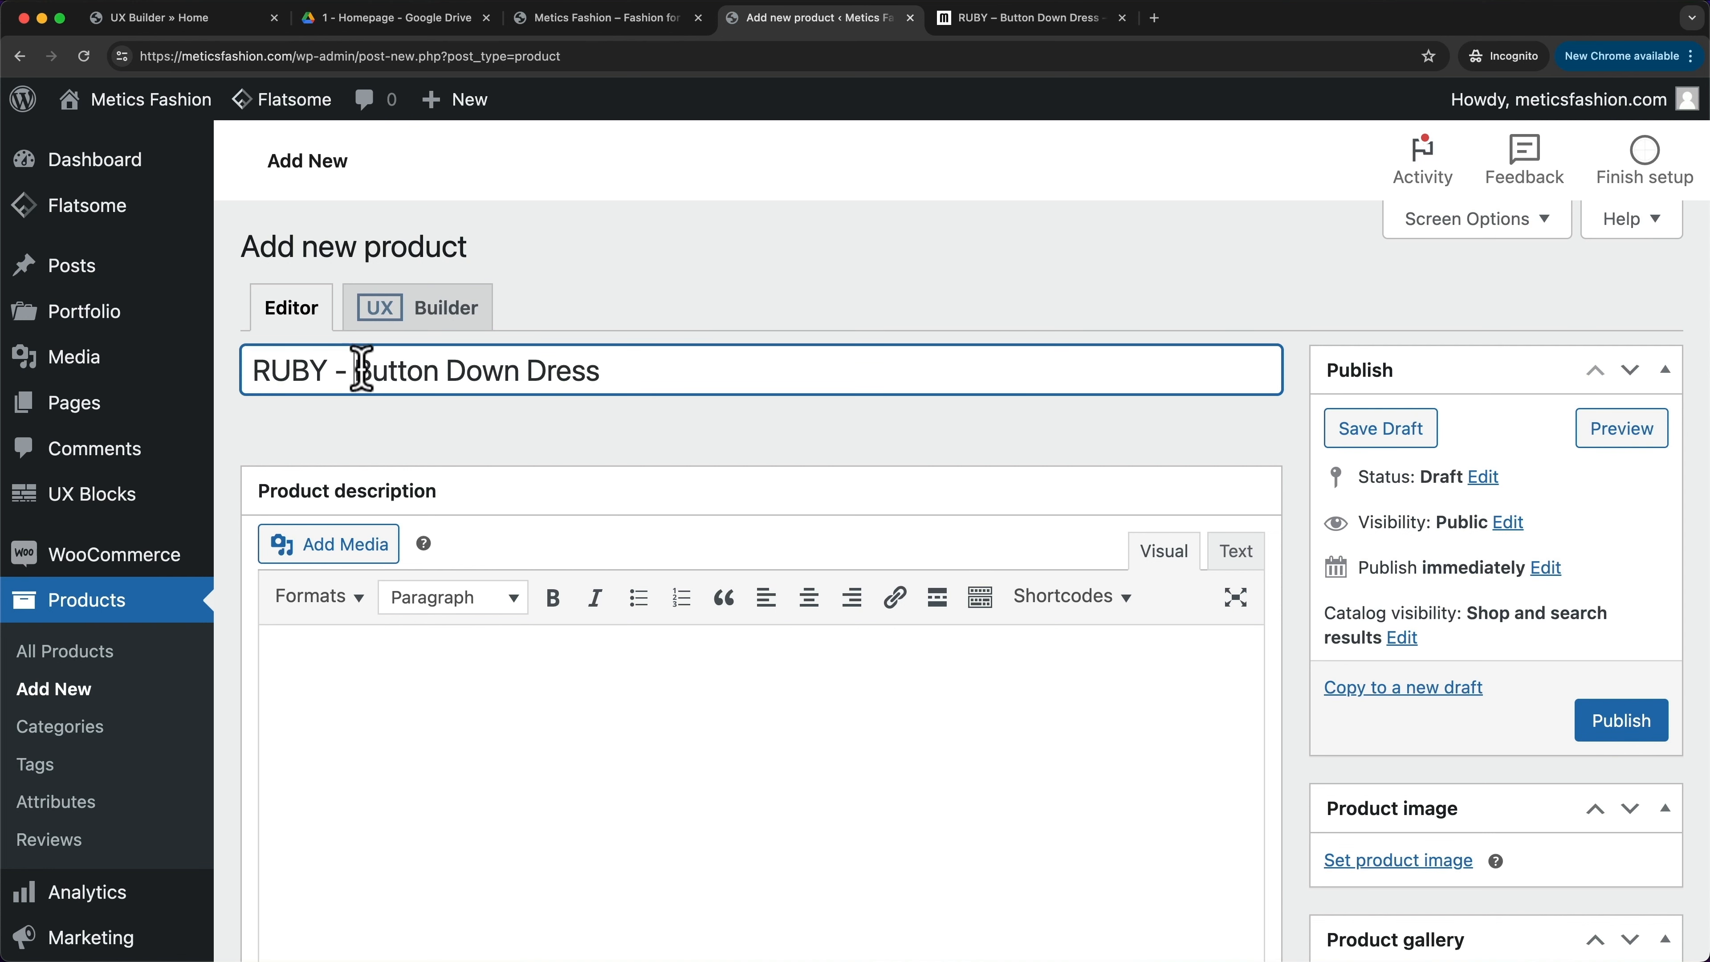
pyautogui.moveTo(355, 369); pyautogui.dragTo(609, 368)
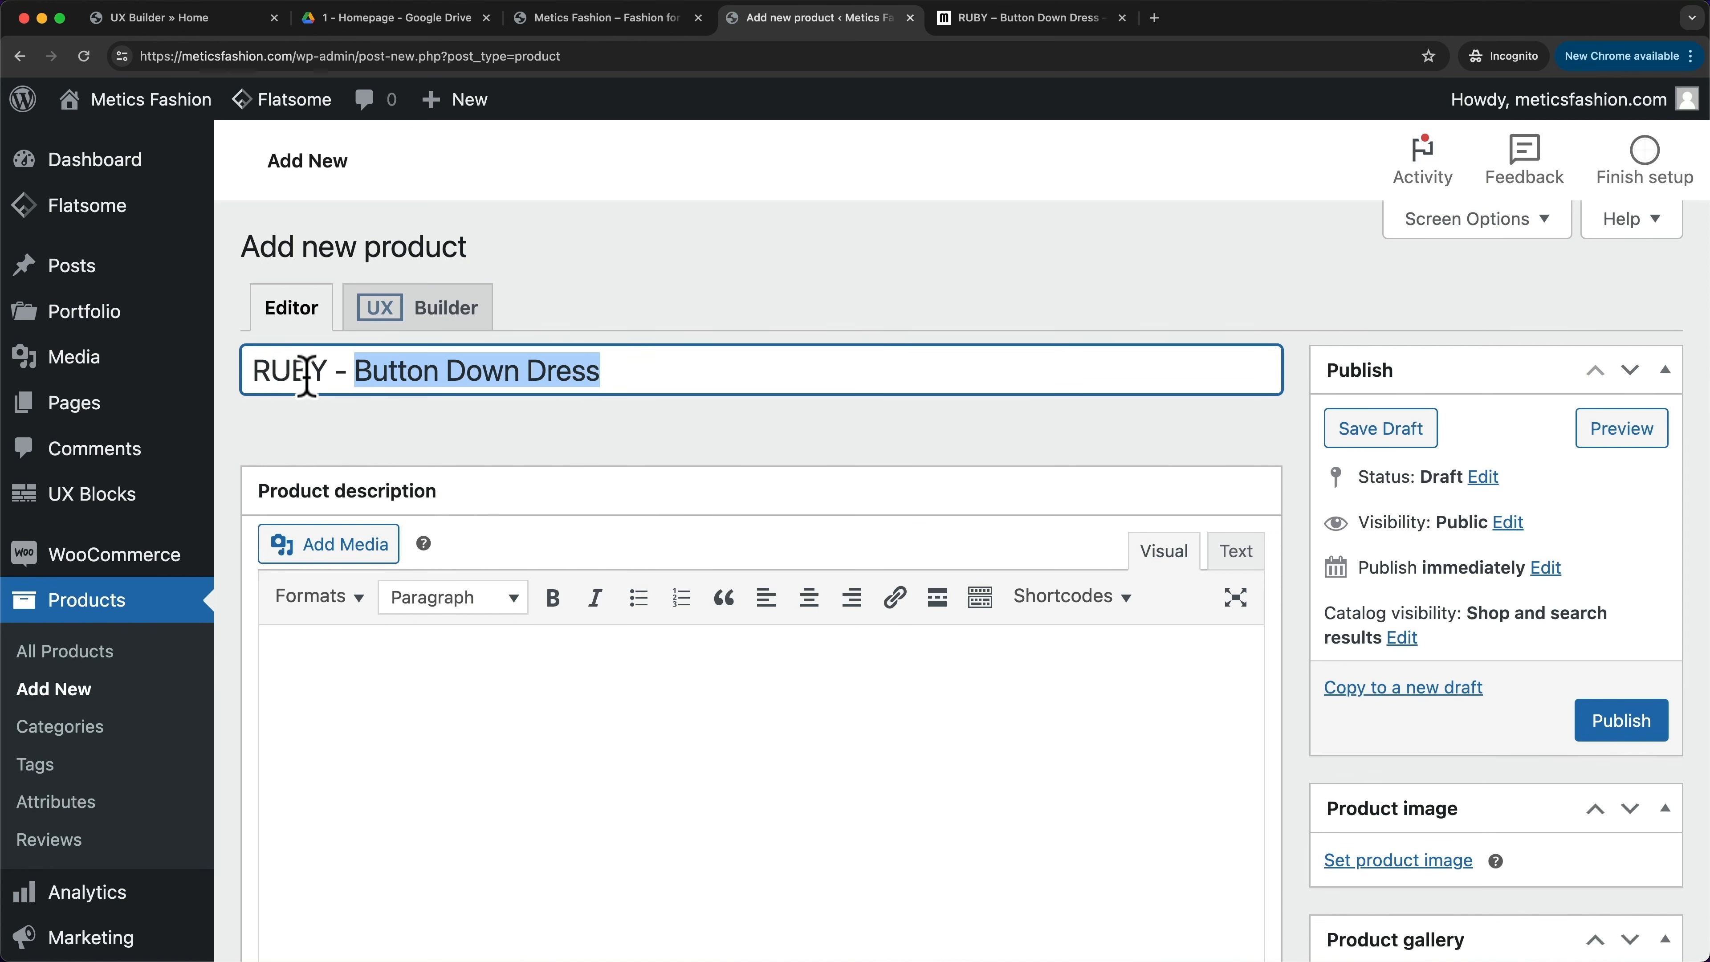
pyautogui.click(660, 718)
# - Scroll through the description editor, then bring up the existing RUBY – Button Down Dress page
pyautogui.scroll(-5, 623, 451)
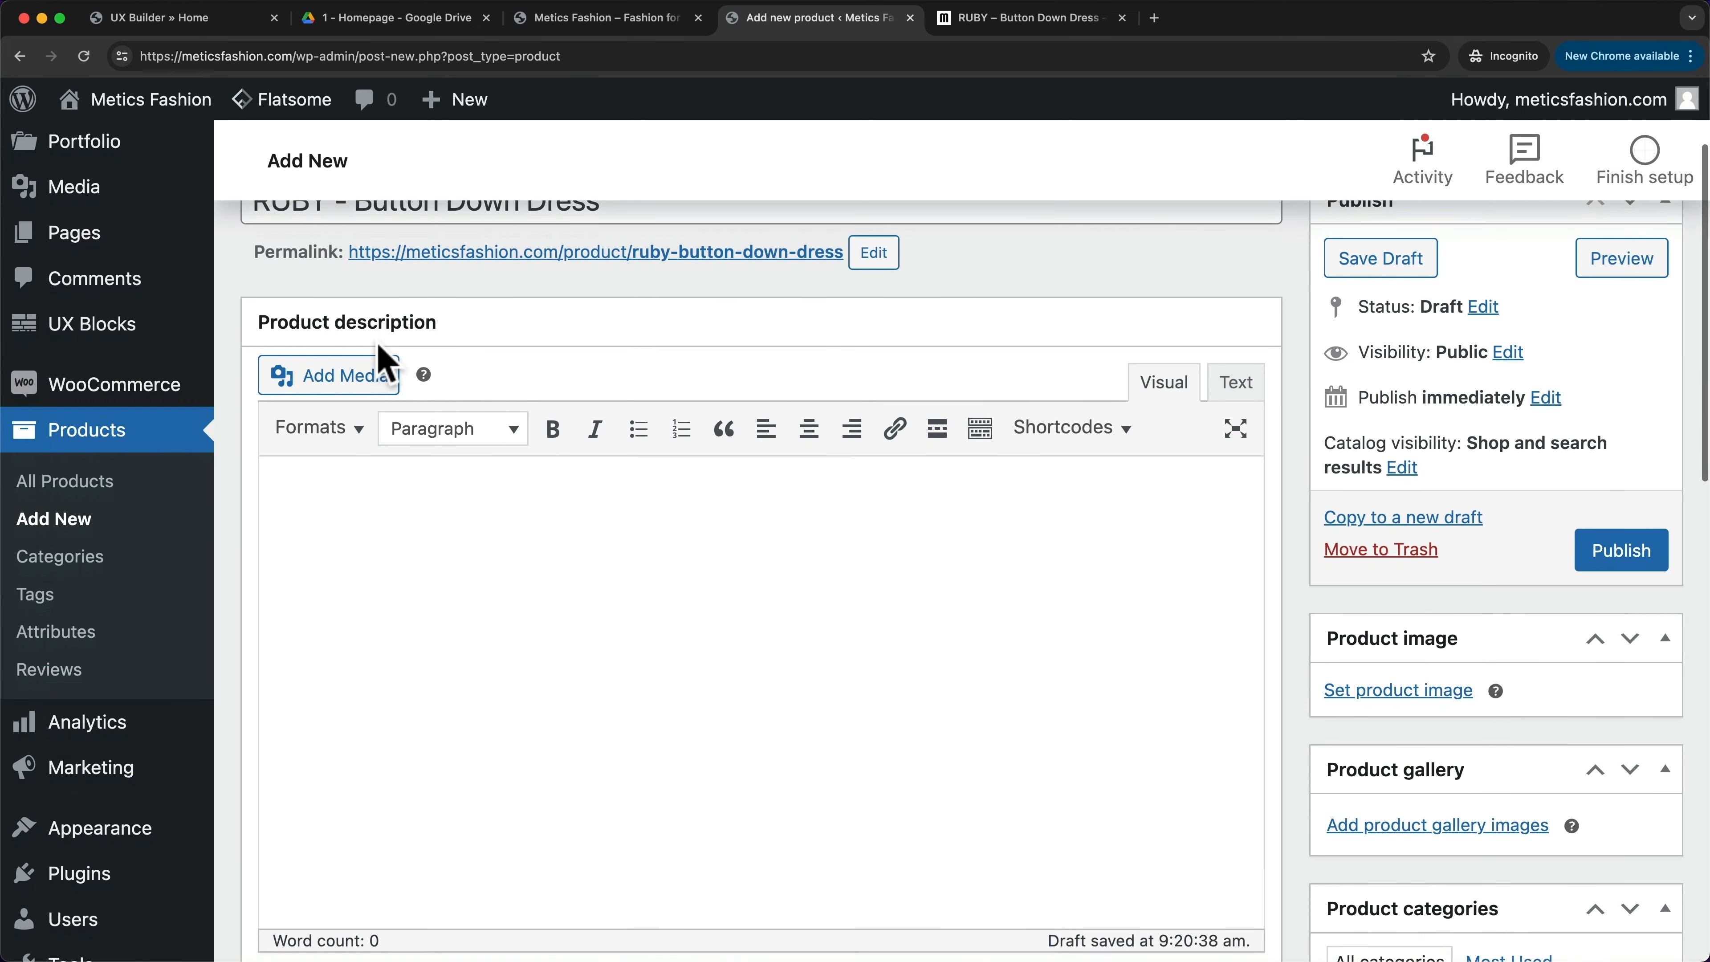
pyautogui.scroll(-1, 382, 357)
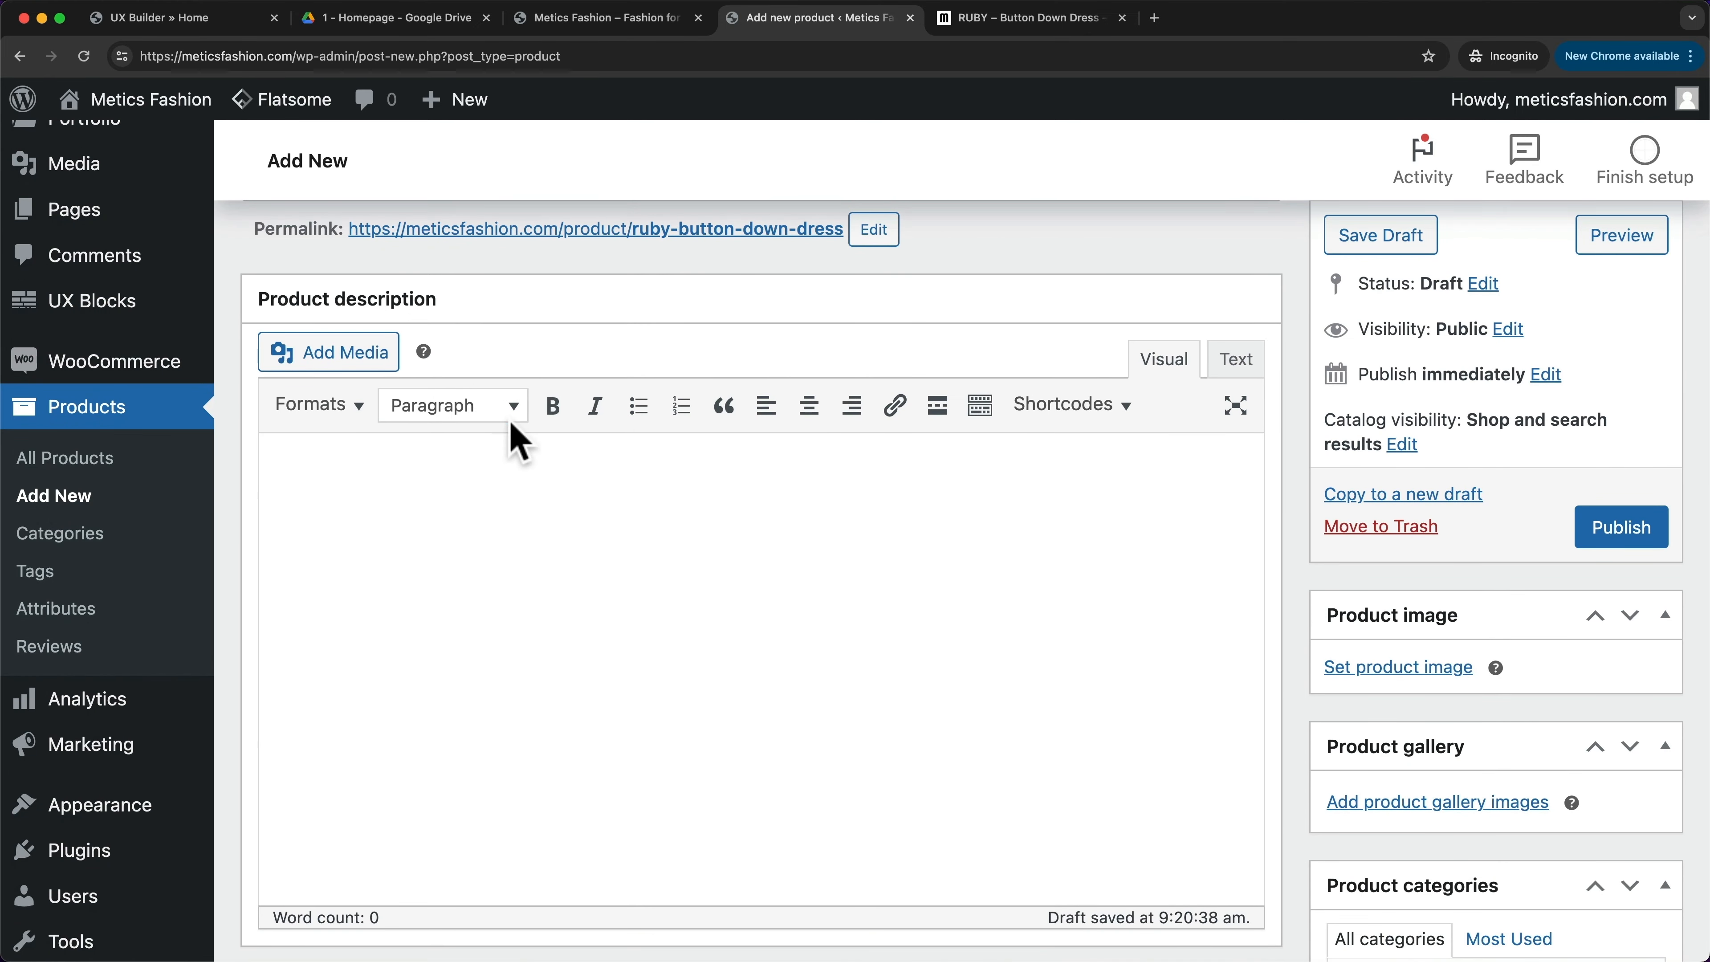
pyautogui.scroll(-1, 542, 472)
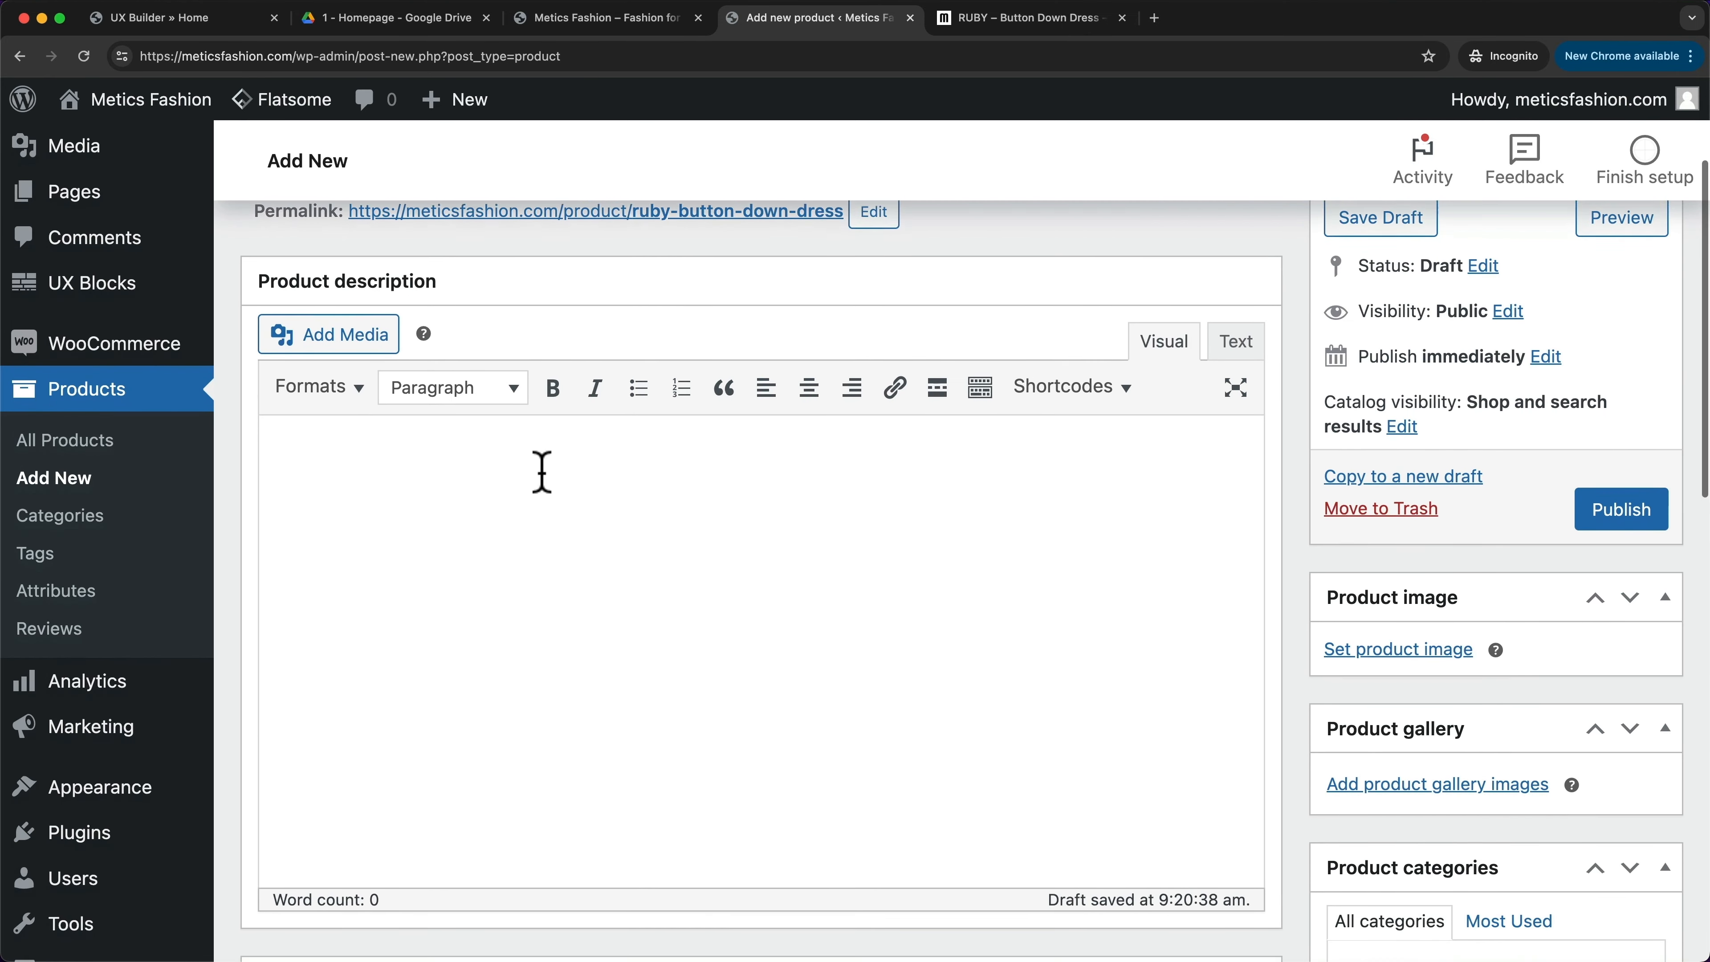
pyautogui.scroll(-20, 450, 394)
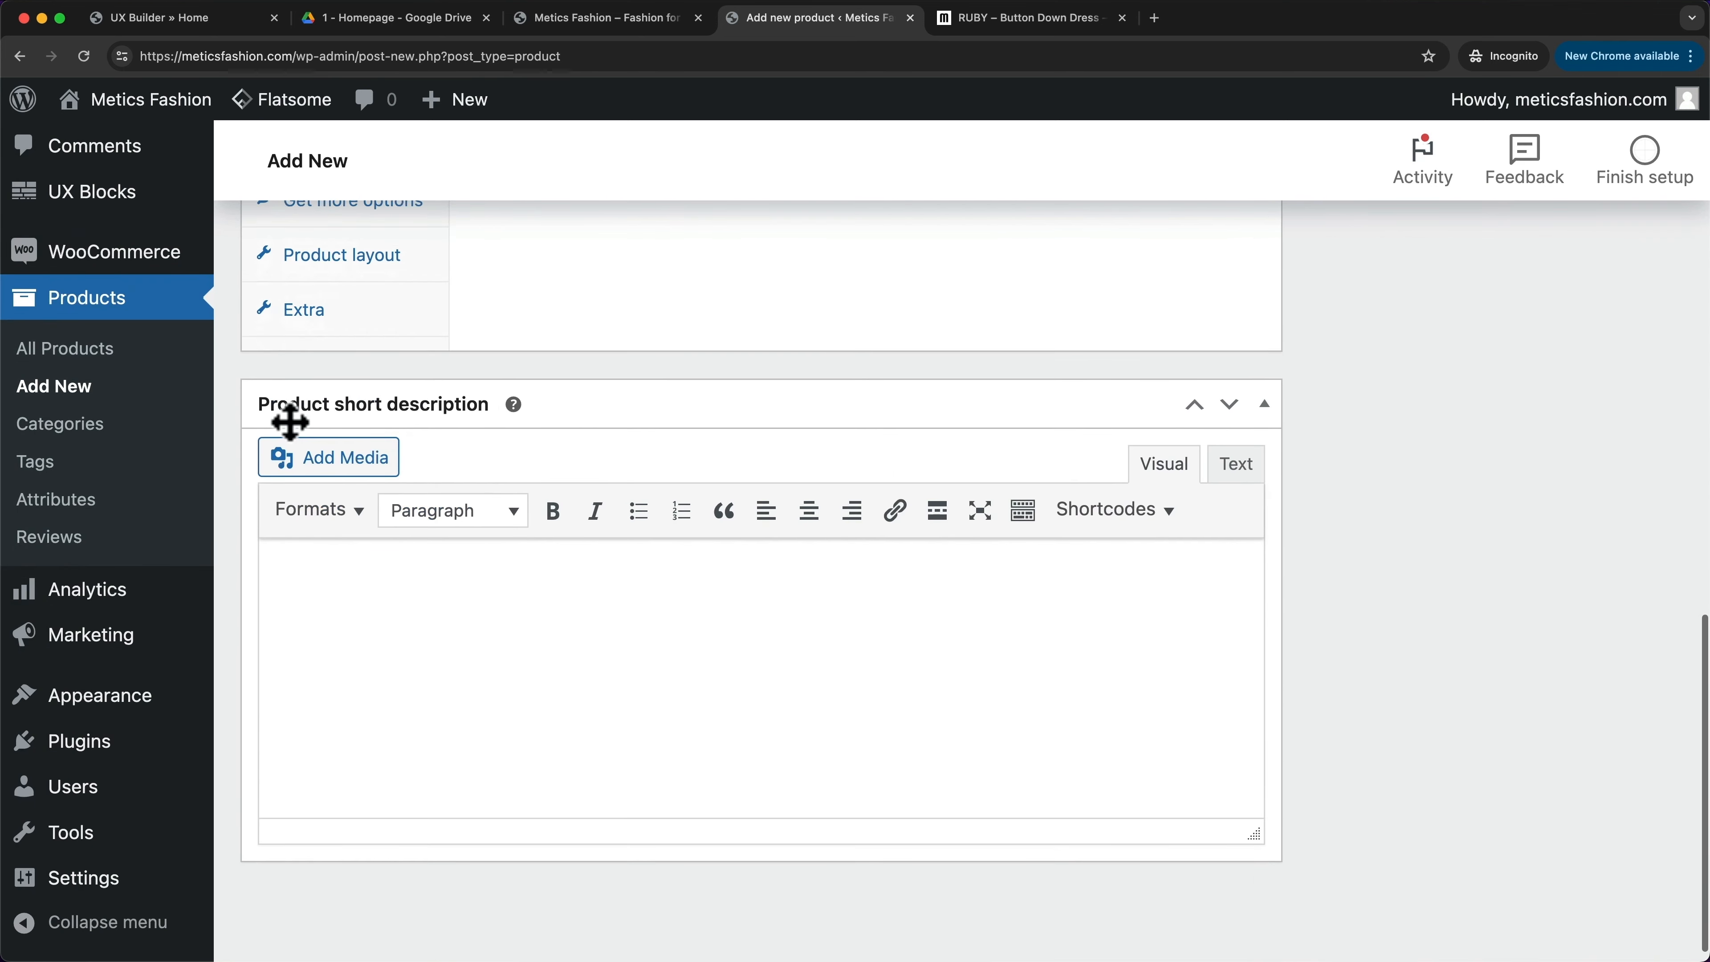
pyautogui.scroll(10, 554, 397)
pyautogui.scroll(-2, 554, 505)
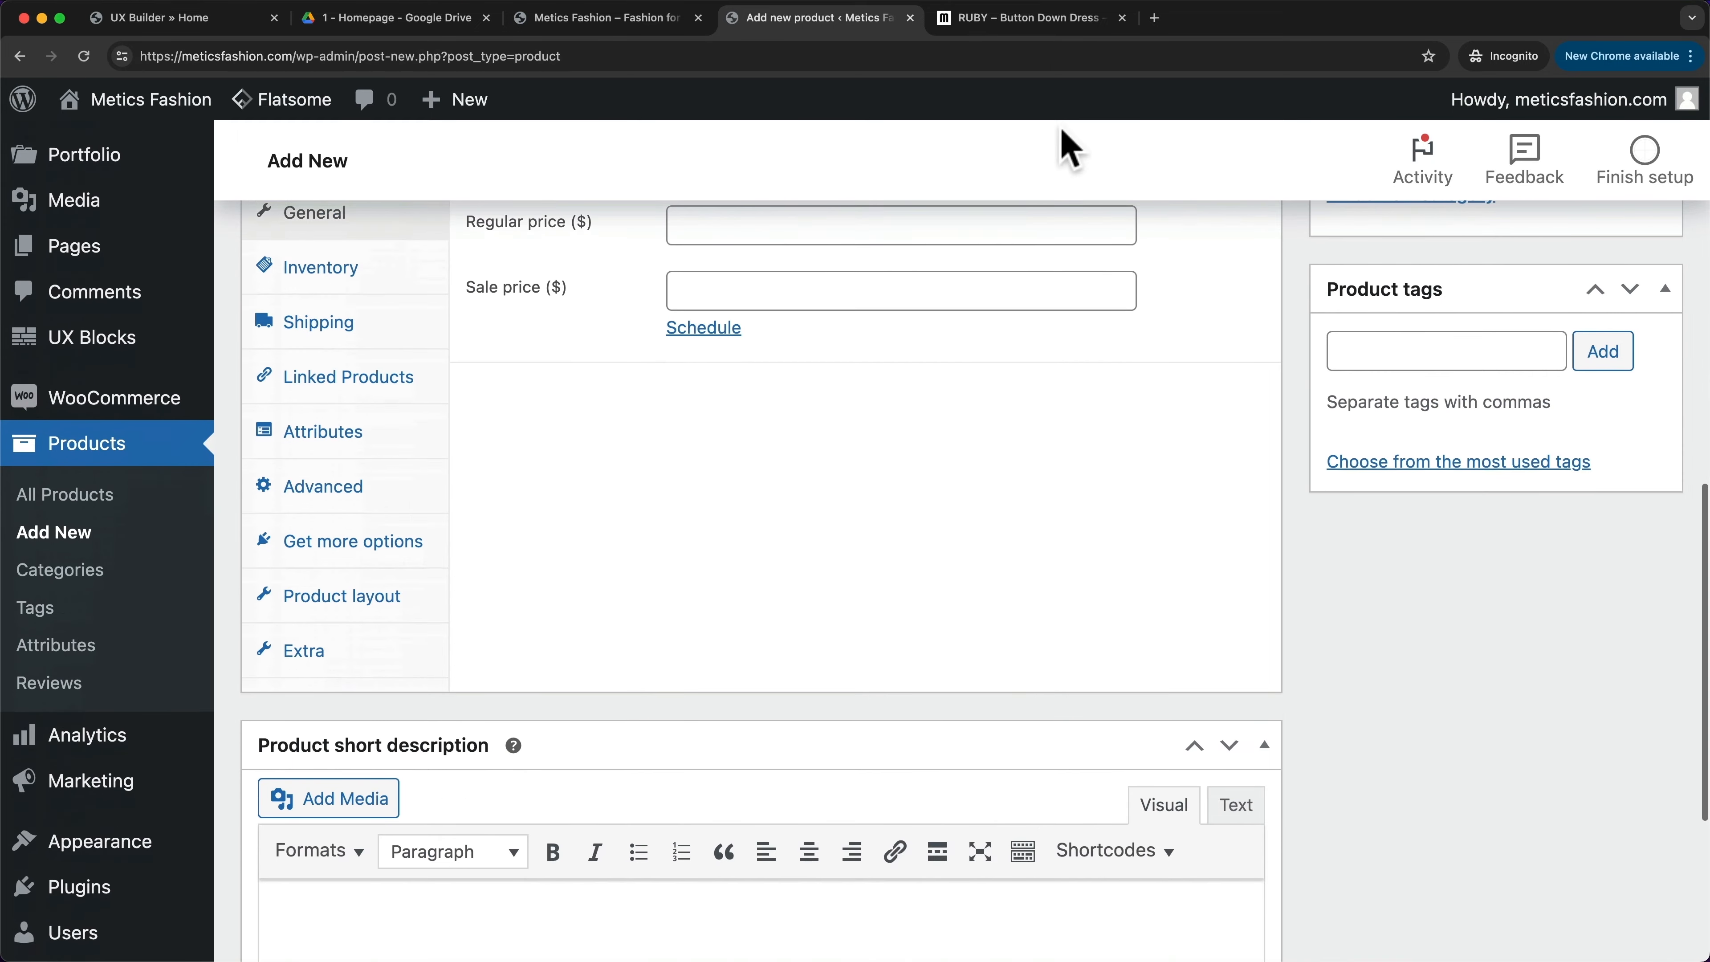
pyautogui.click(1058, 18)
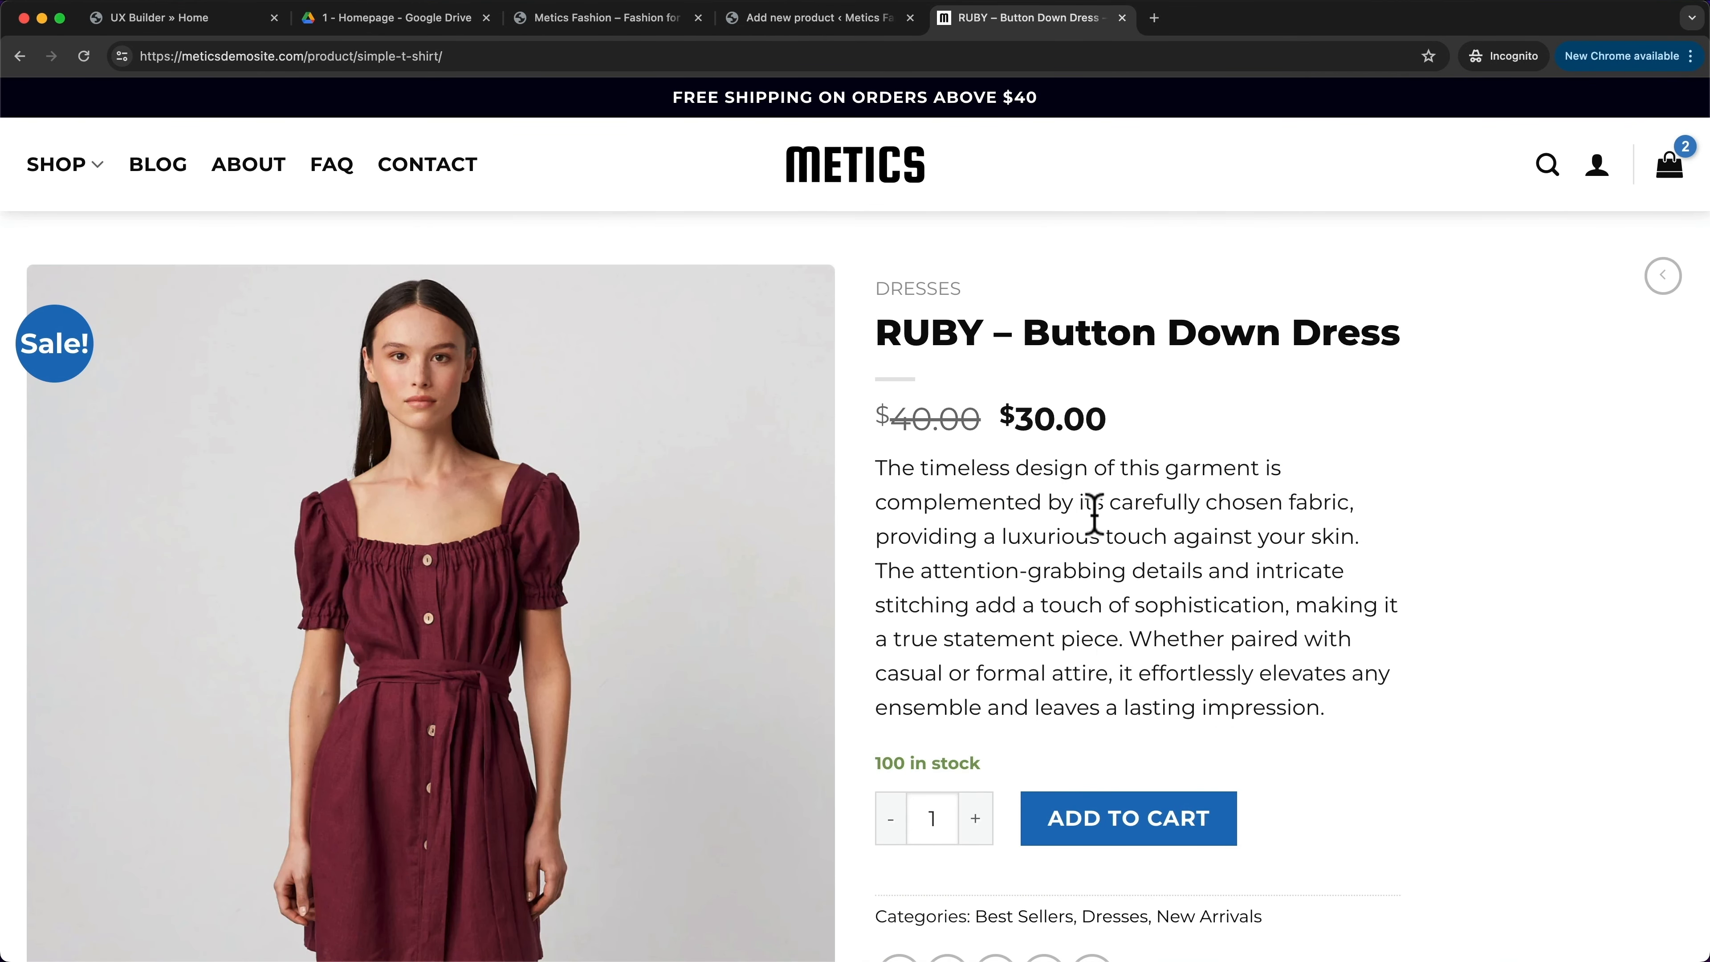
# - Select the RUBY dress's full description text, from 'Discover' to 'story unfold', for copying
pyautogui.scroll(-12, 1086, 568)
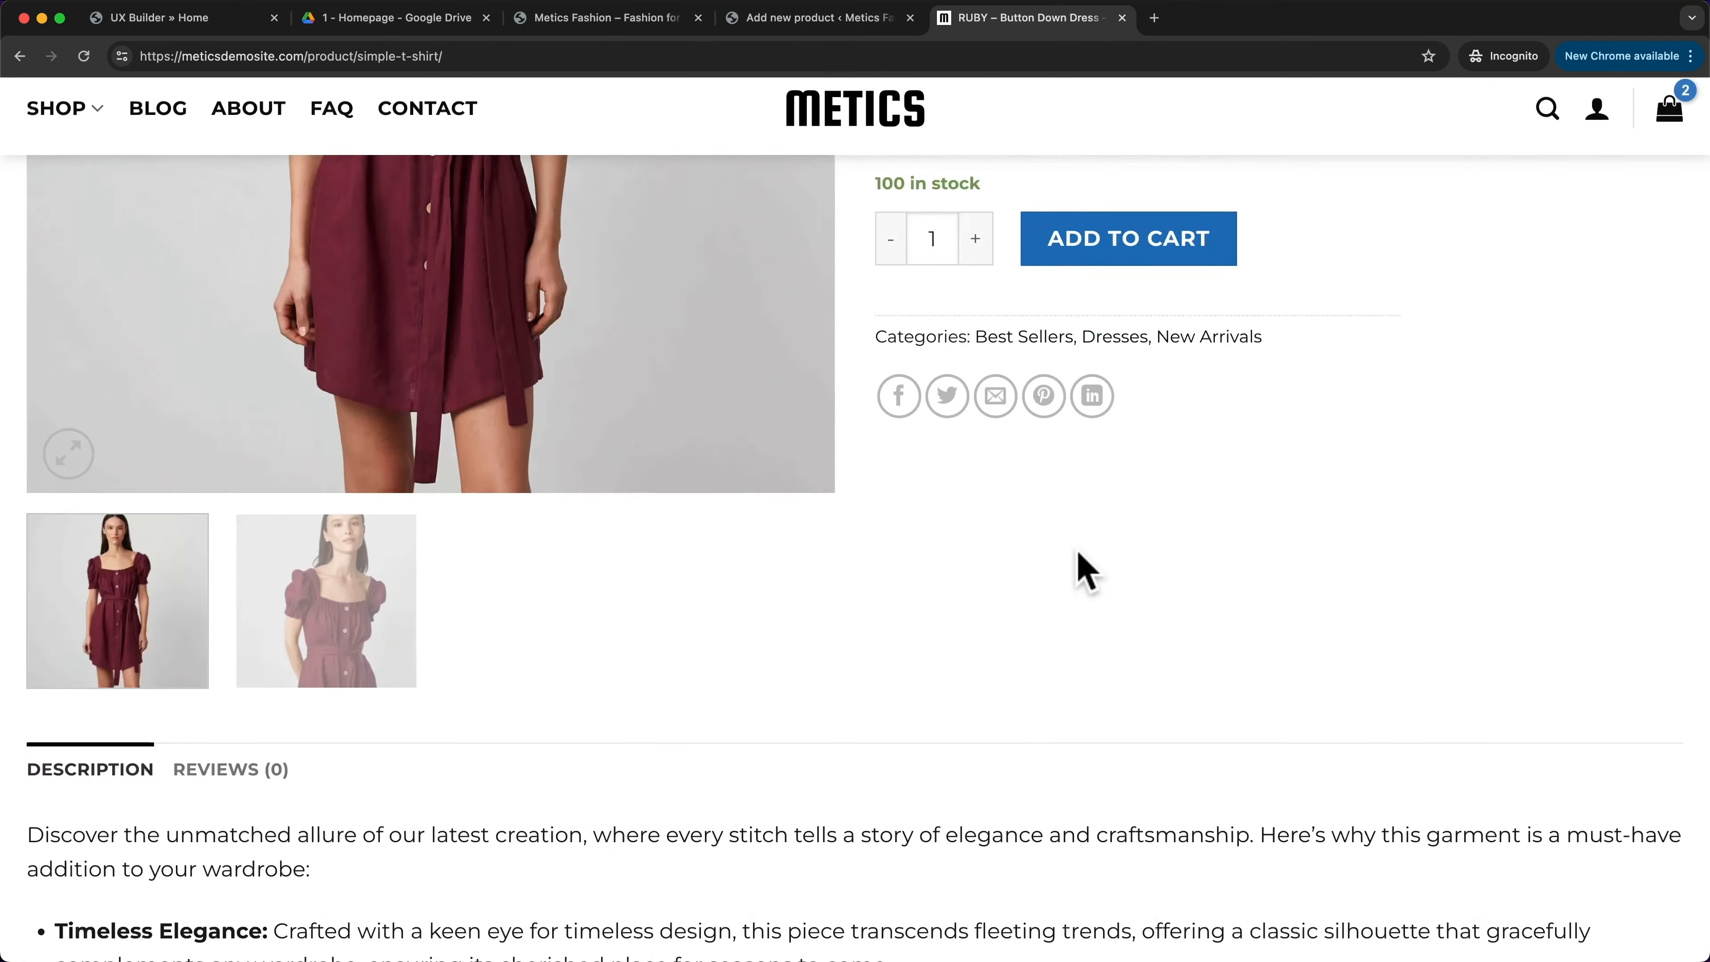
pyautogui.scroll(-3, 1050, 539)
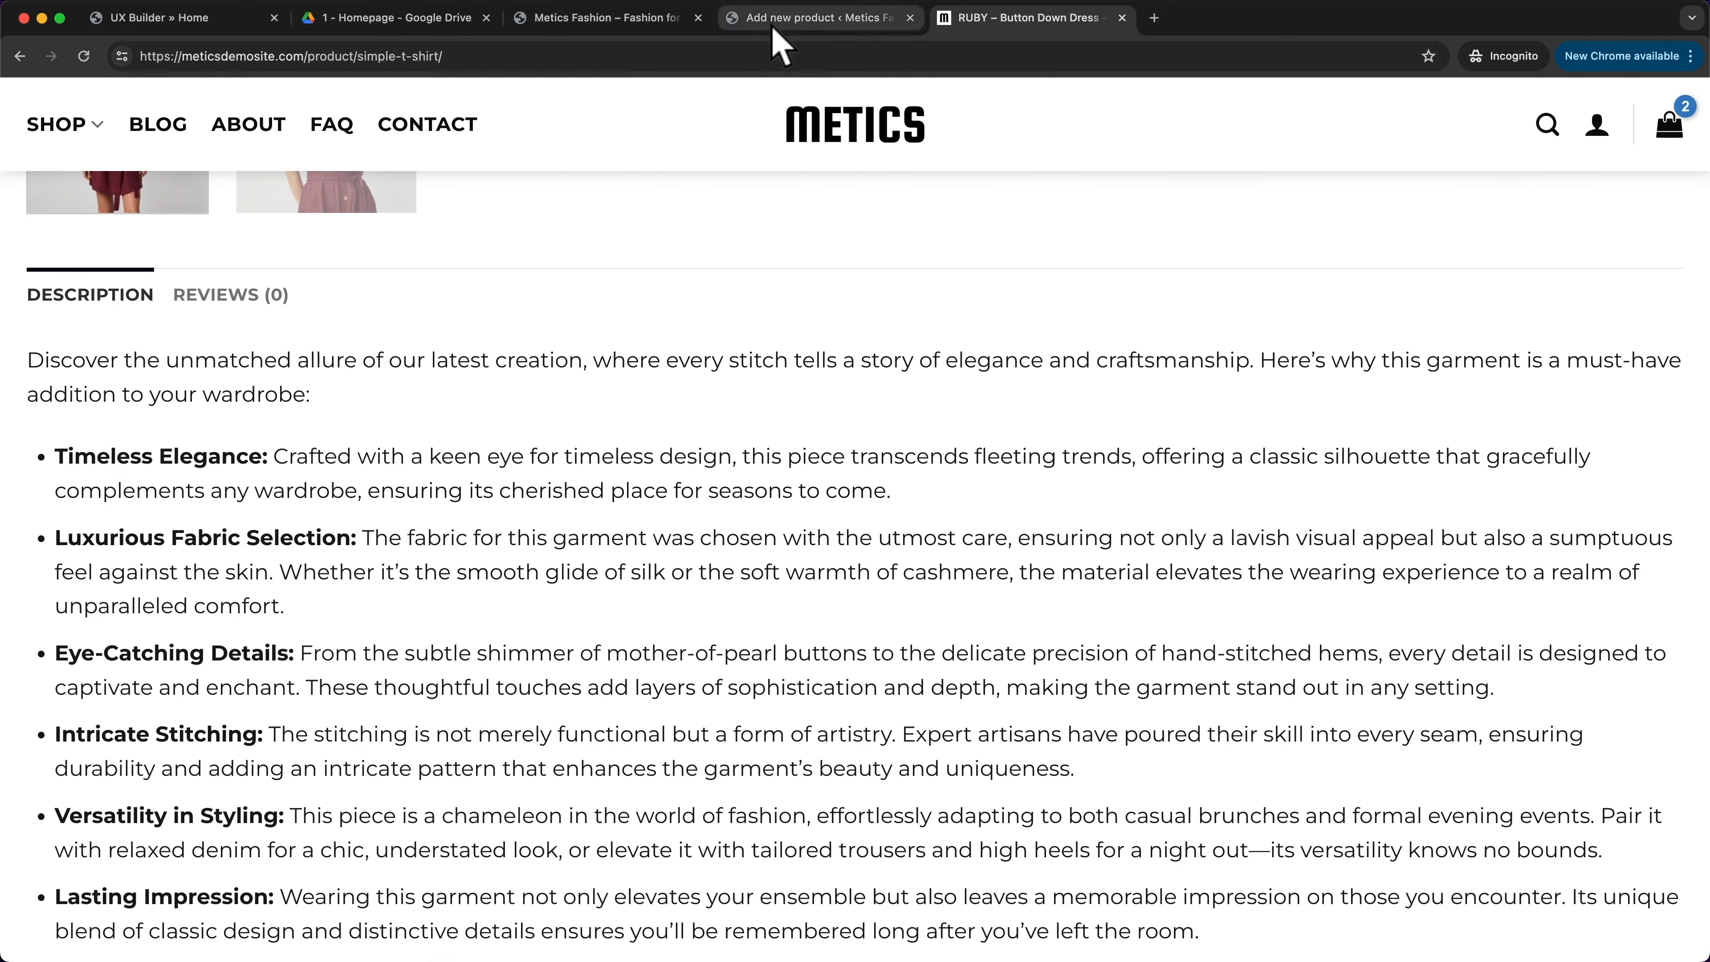
pyautogui.click(816, 18)
pyautogui.scroll(10, 660, 515)
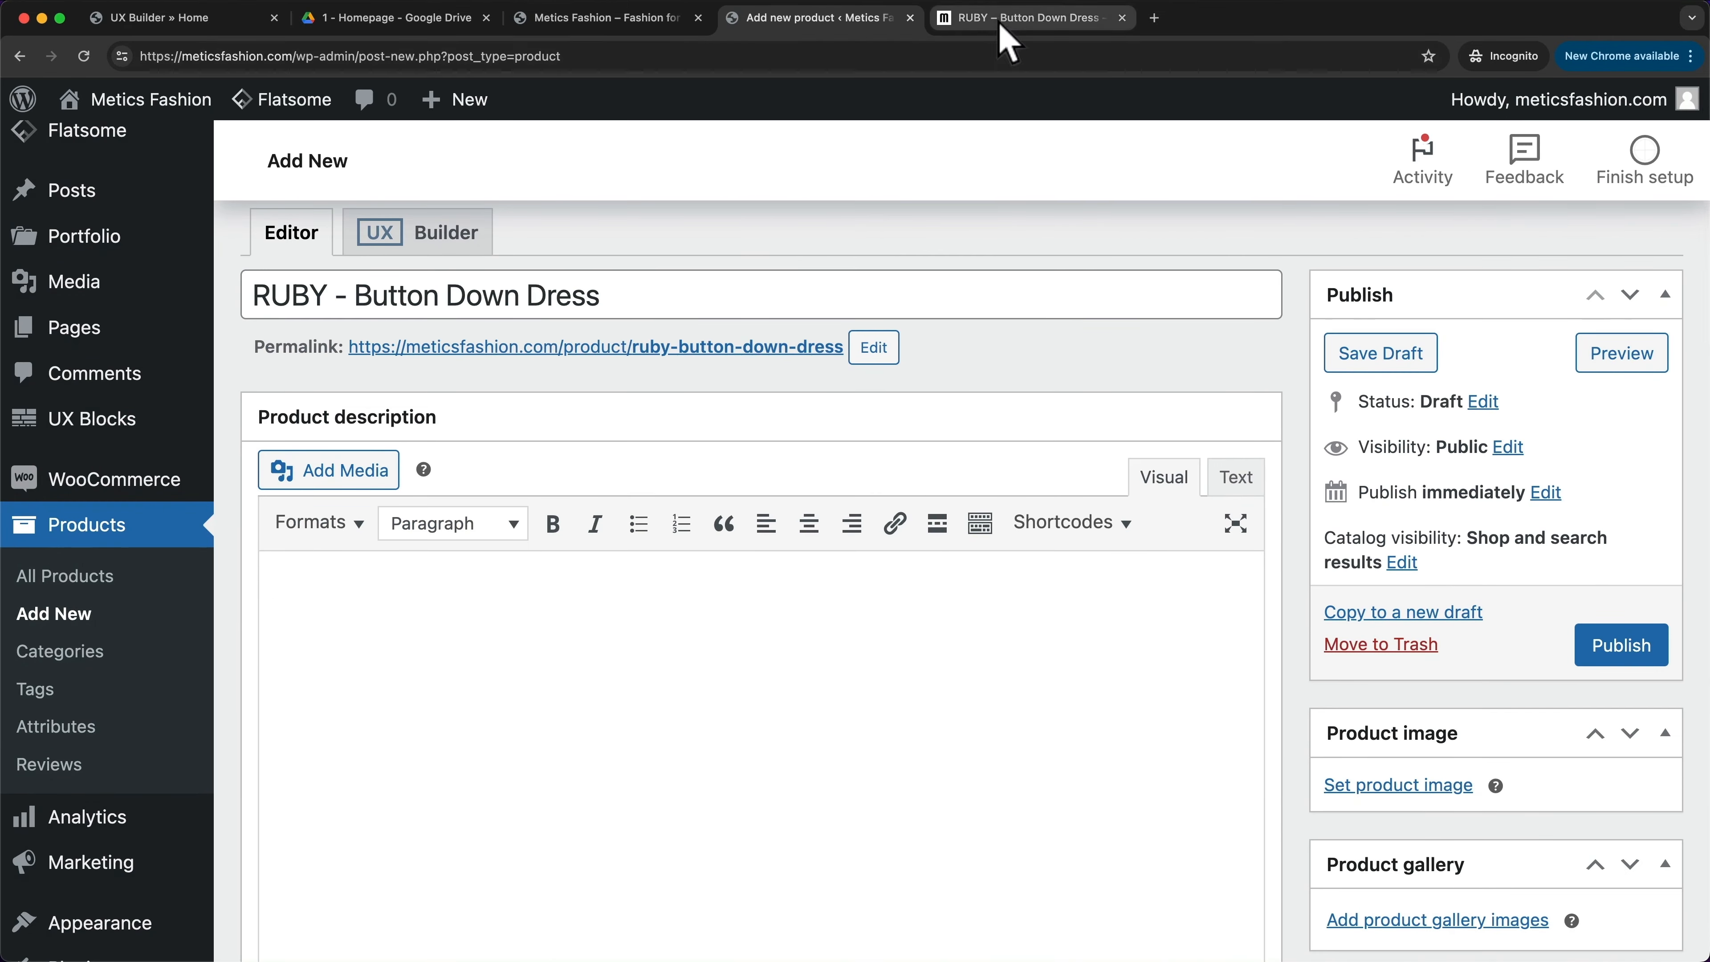
pyautogui.click(1011, 19)
pyautogui.scroll(8, 707, 336)
pyautogui.scroll(-7, 700, 418)
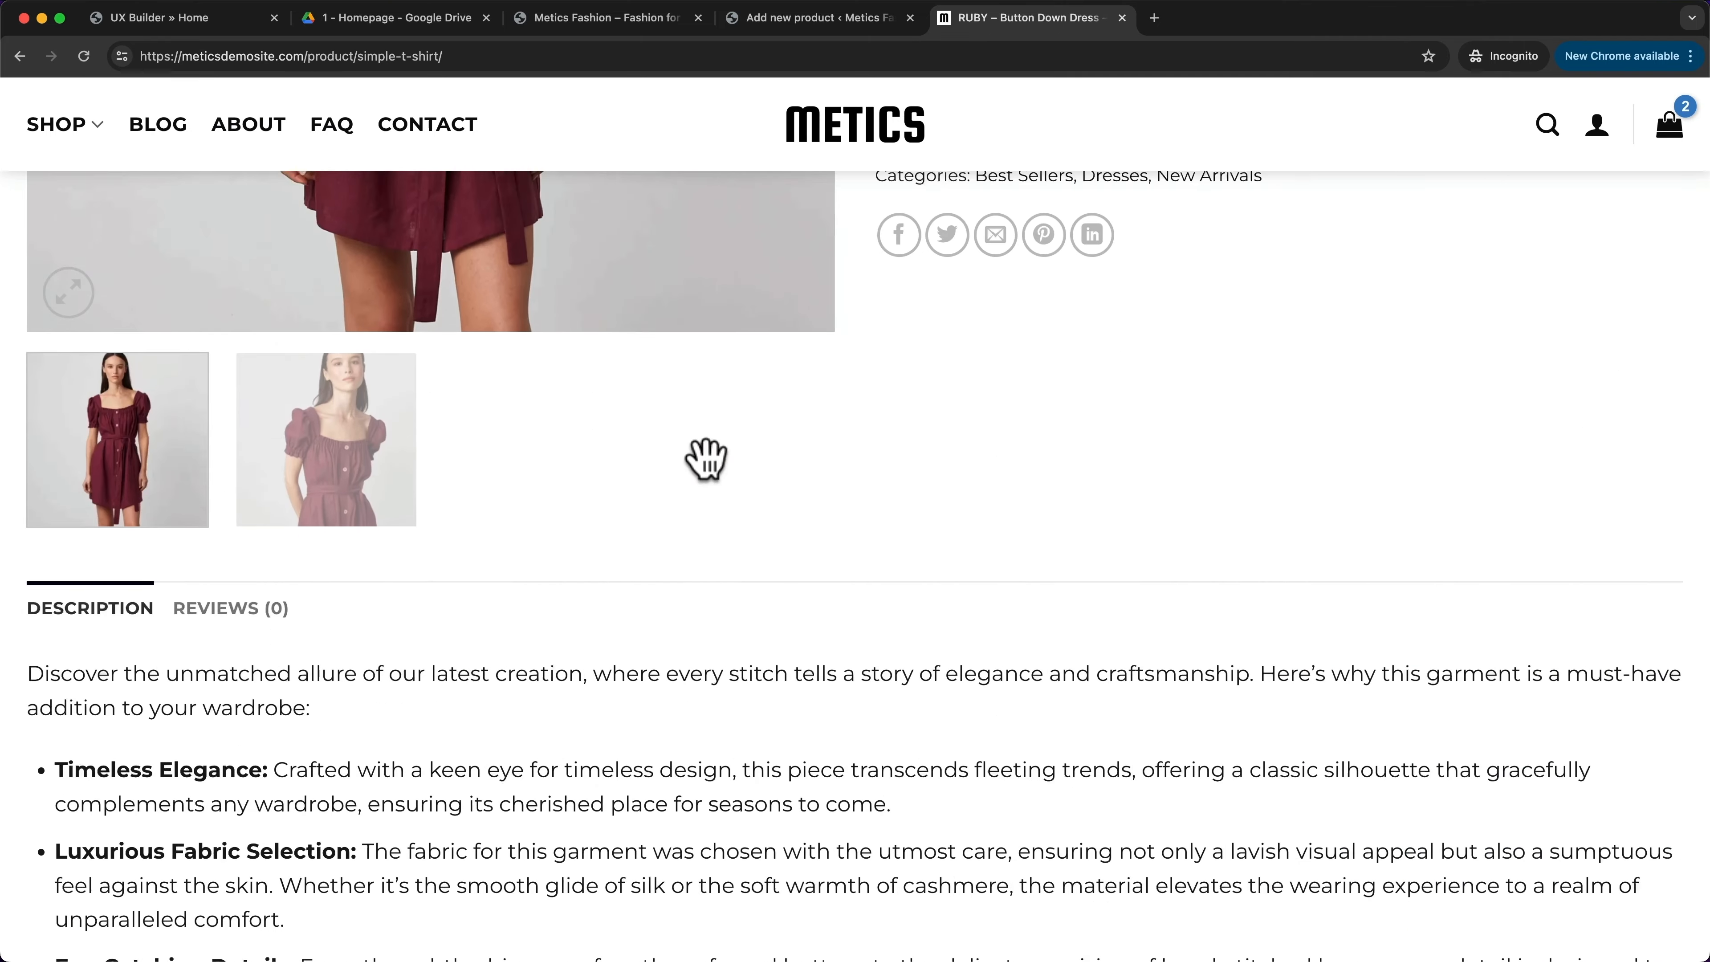
pyautogui.scroll(-5, 552, 533)
pyautogui.scroll(3, 618, 554)
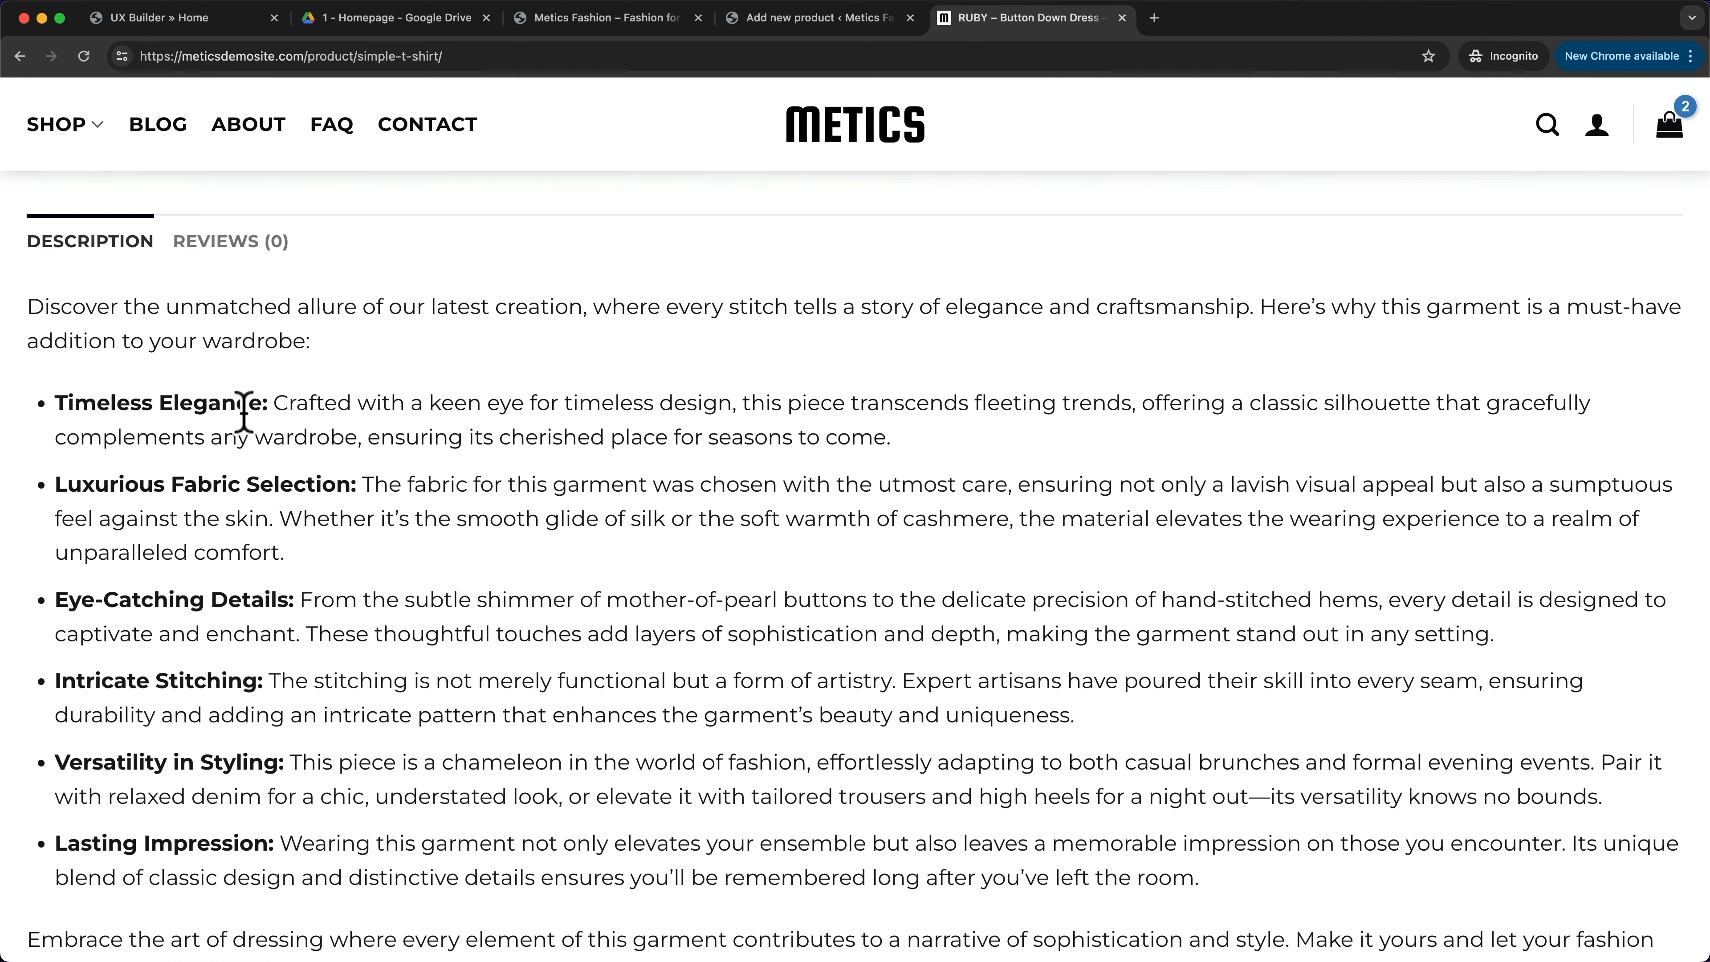
pyautogui.moveTo(27, 307); pyautogui.dragTo(223, 832)
pyautogui.press('super+c')
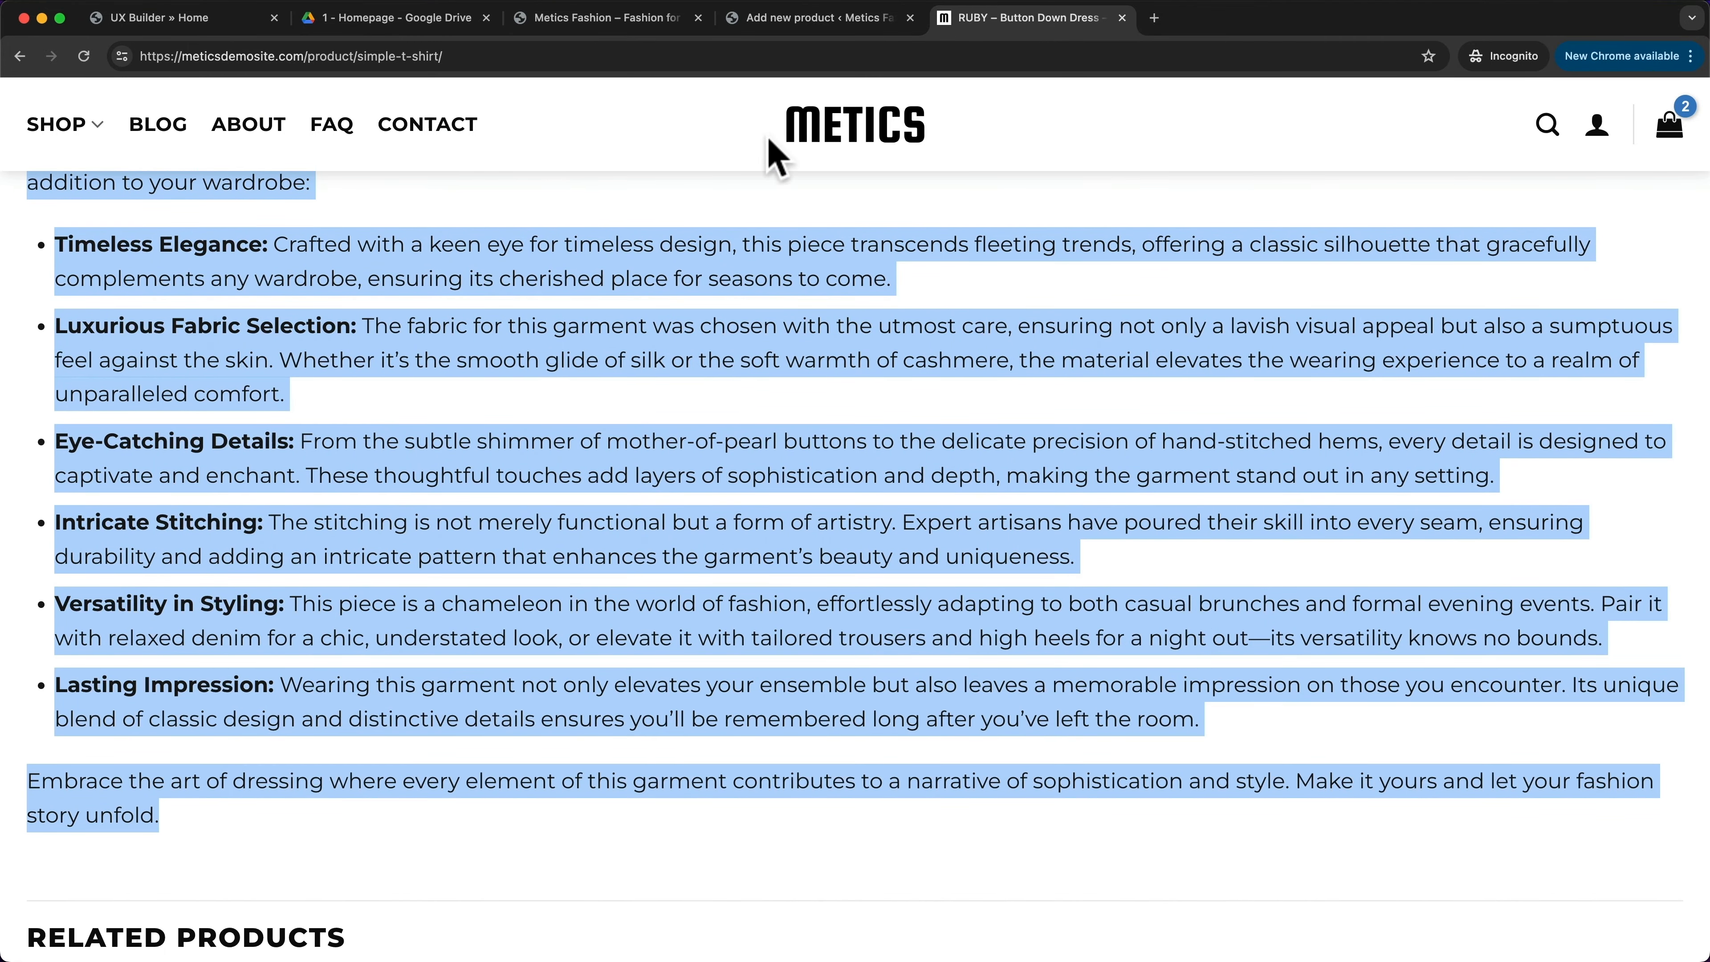
pyautogui.click(794, 18)
# - Paste the copied RUBY dress text into the product description
pyautogui.scroll(-2, 540, 389)
pyautogui.scroll(-2, 541, 389)
pyautogui.click(389, 370)
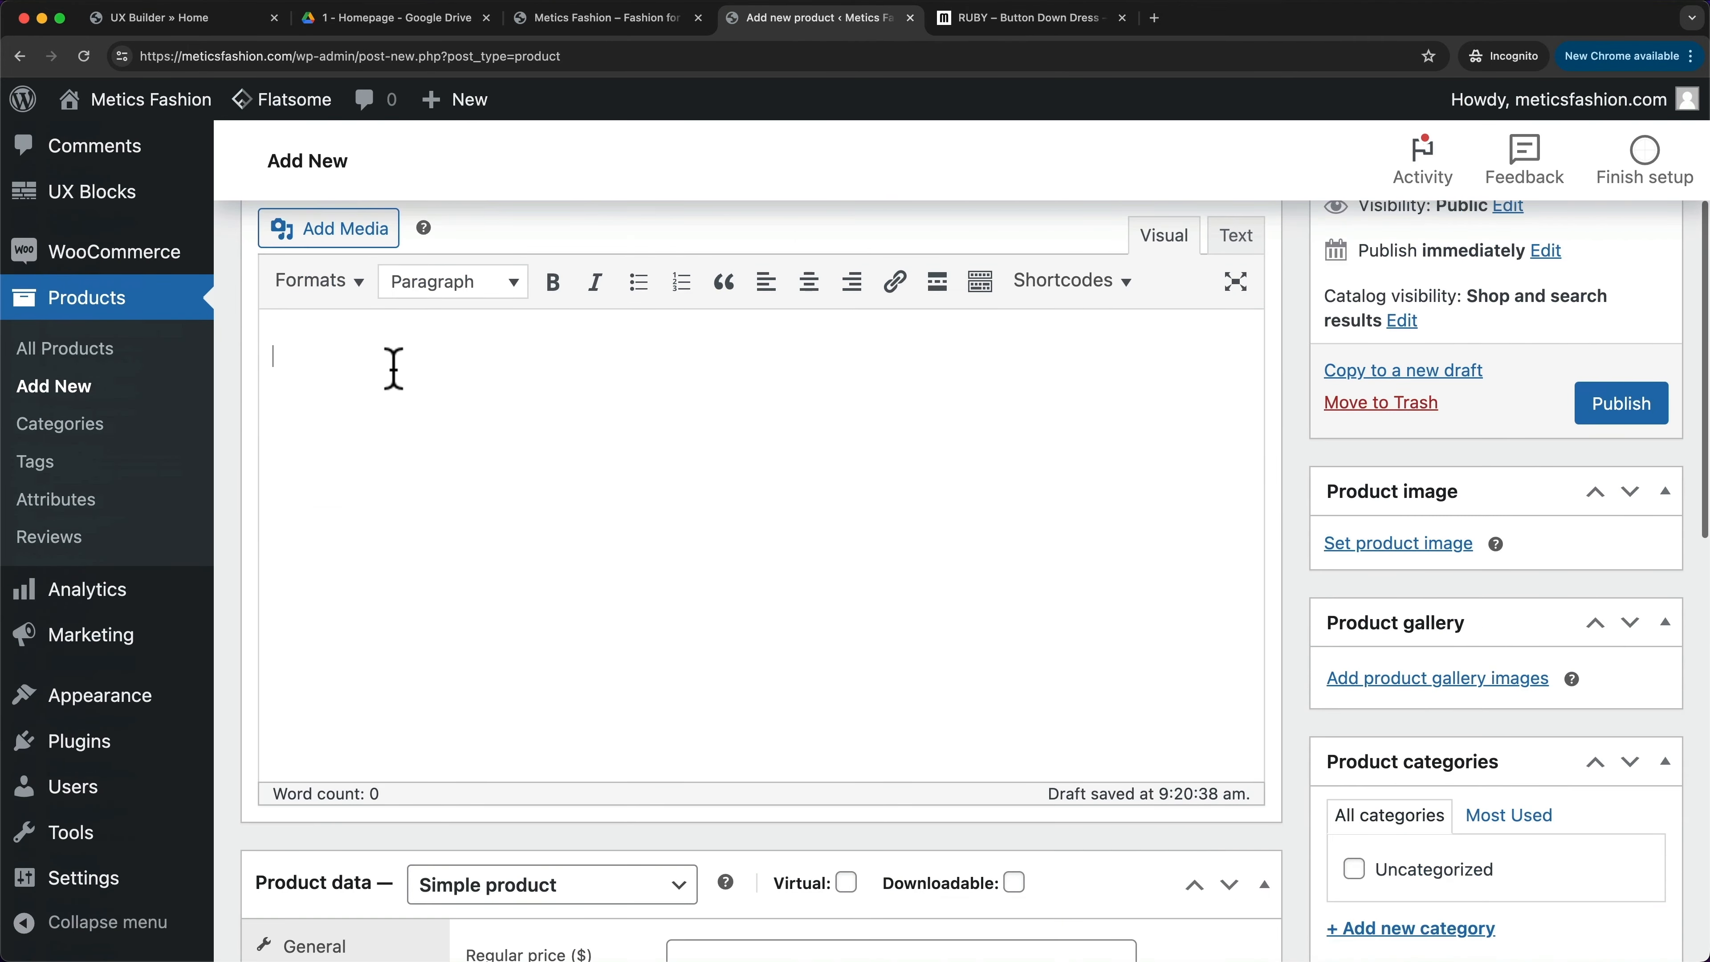
pyautogui.press('super+v')
# - Keep the product type as Simple product and enter a regular price of 40
pyautogui.scroll(-10, 1286, 447)
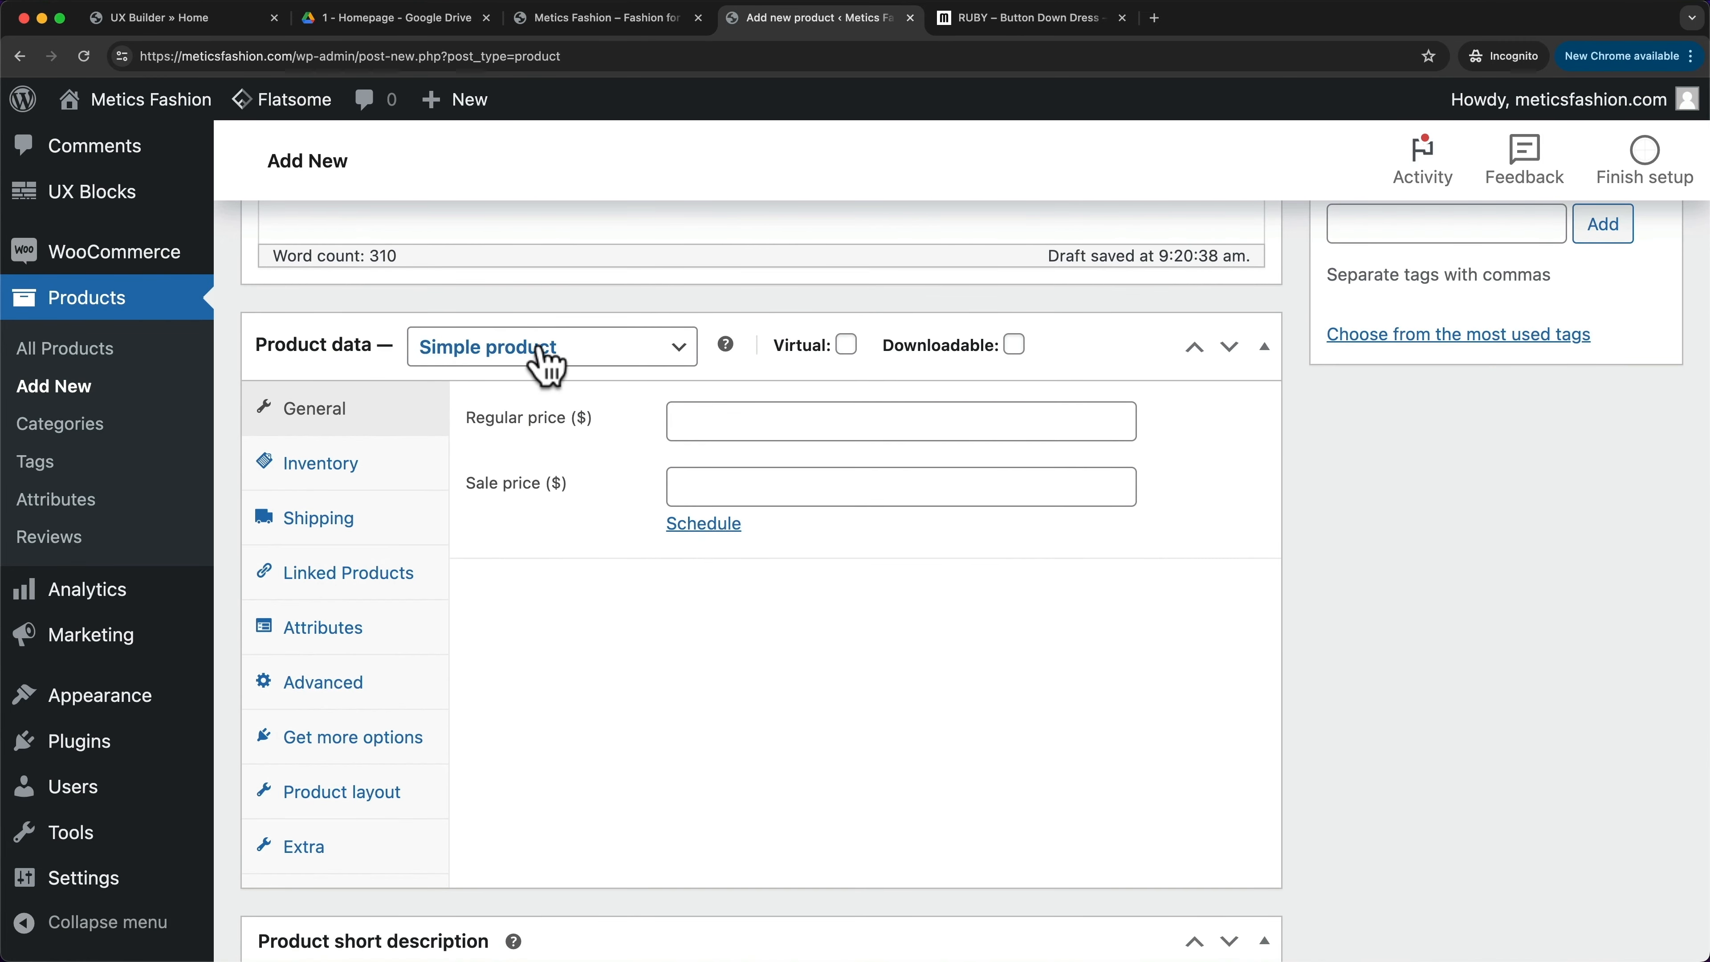
pyautogui.click(589, 351)
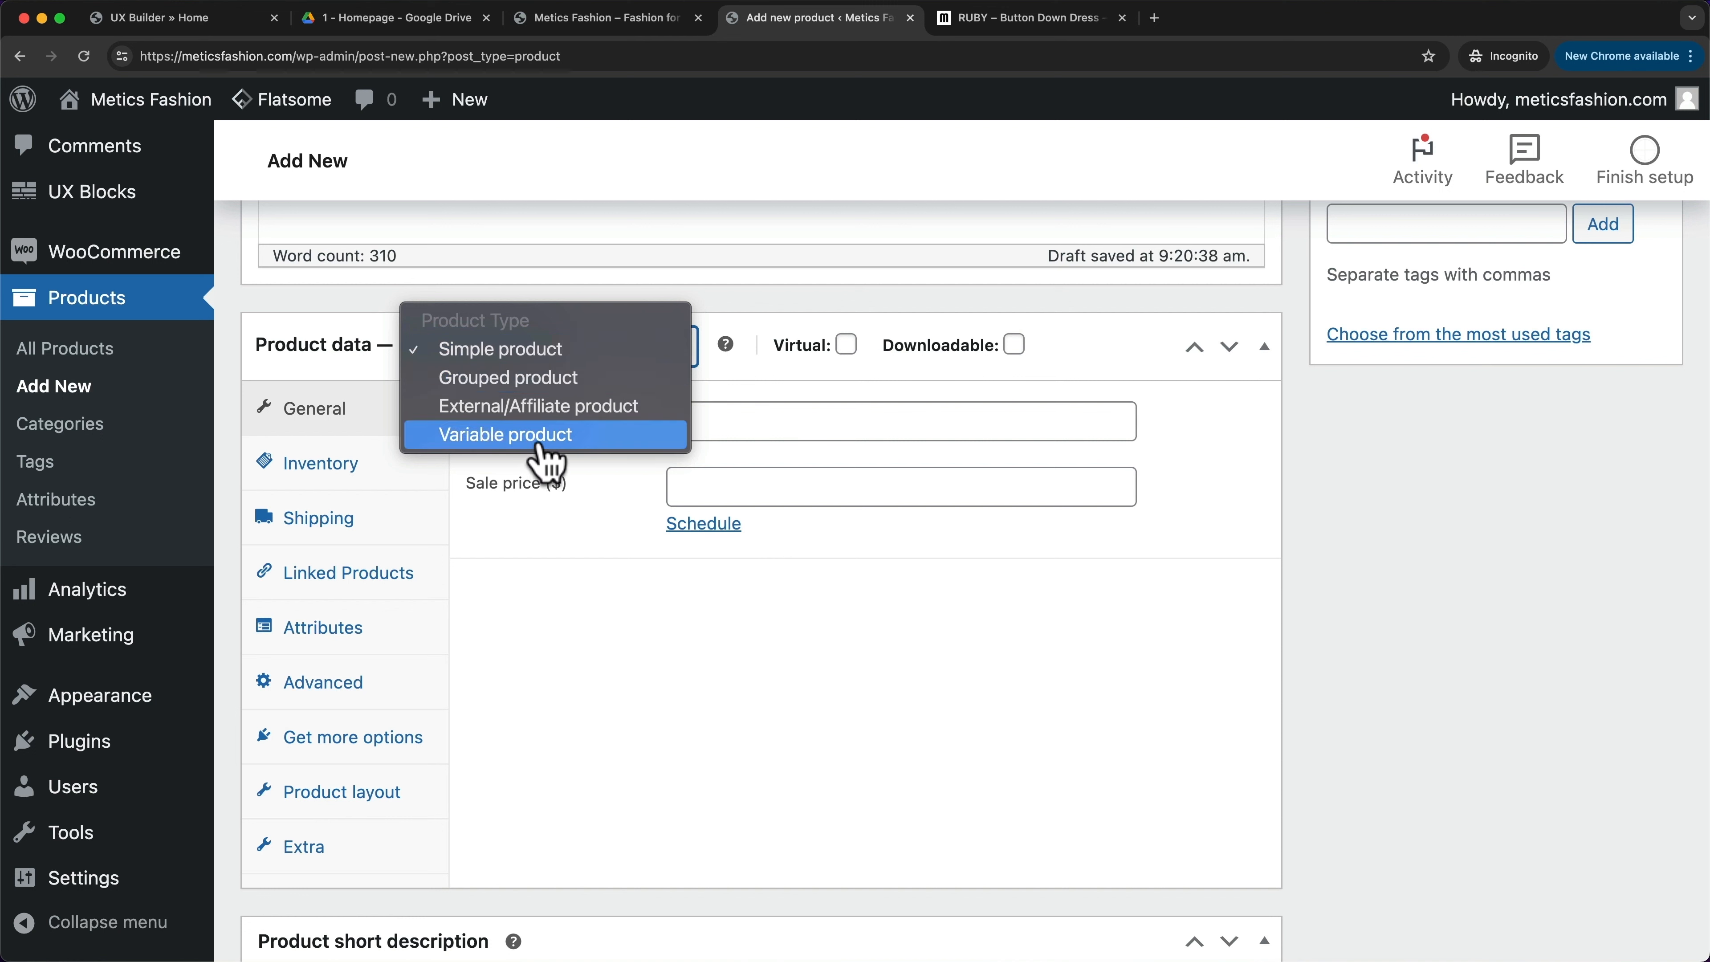
pyautogui.click(574, 372)
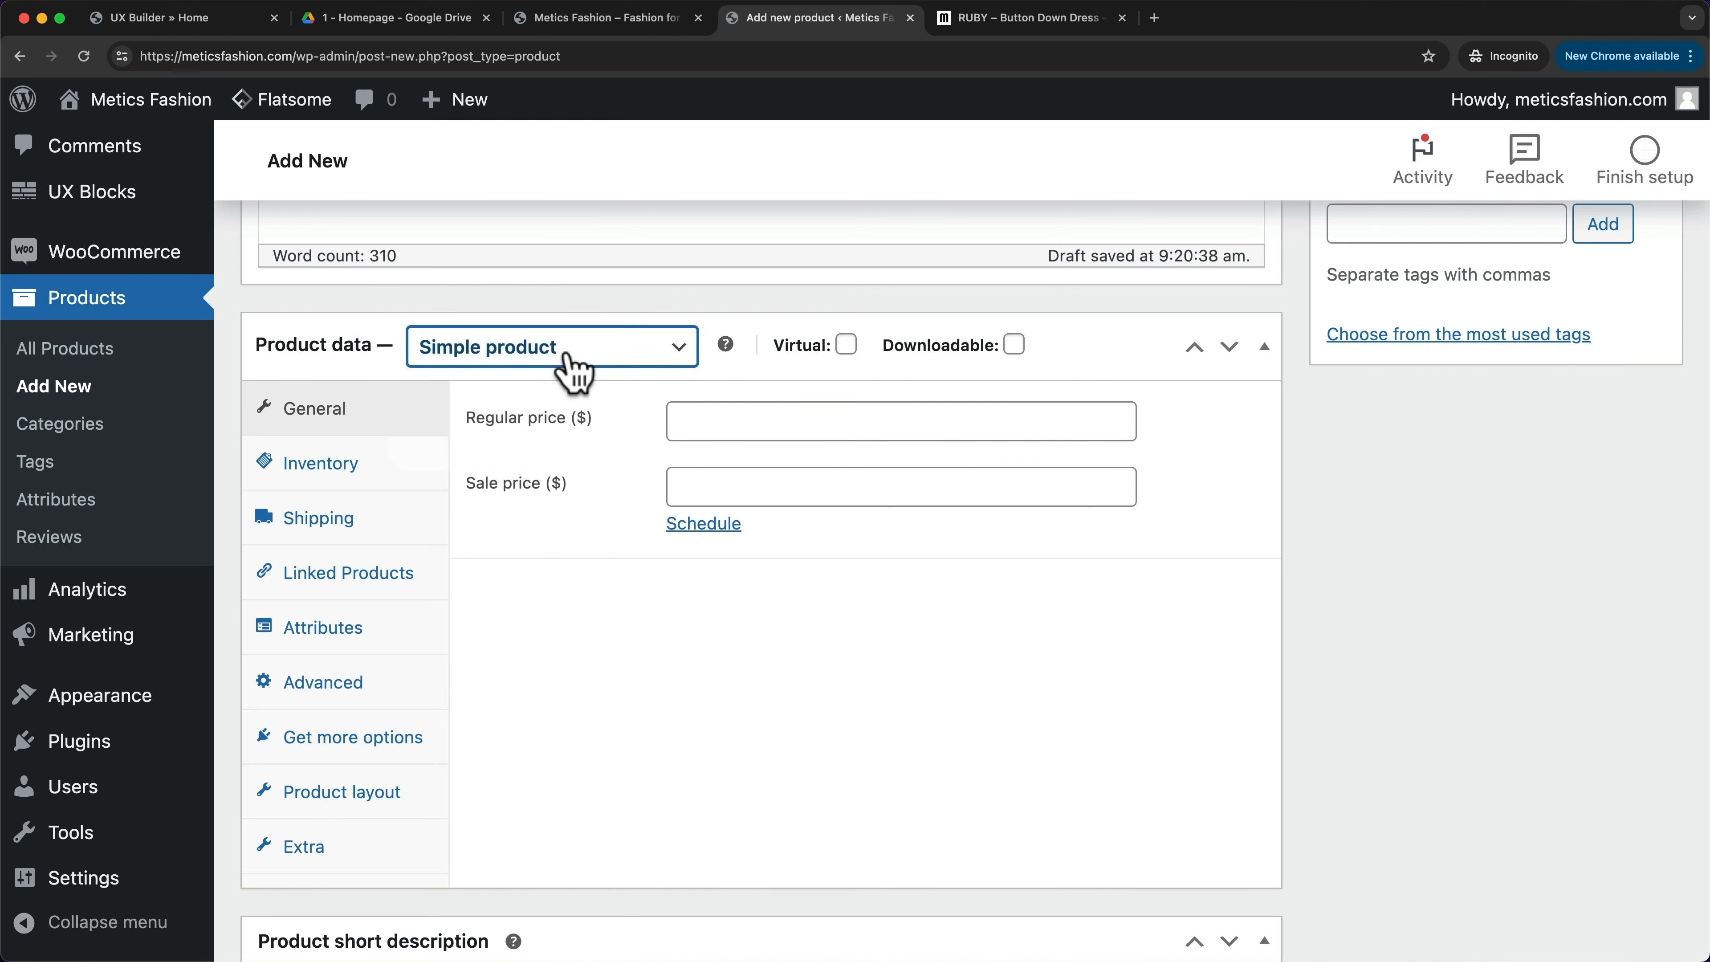
pyautogui.click(708, 430)
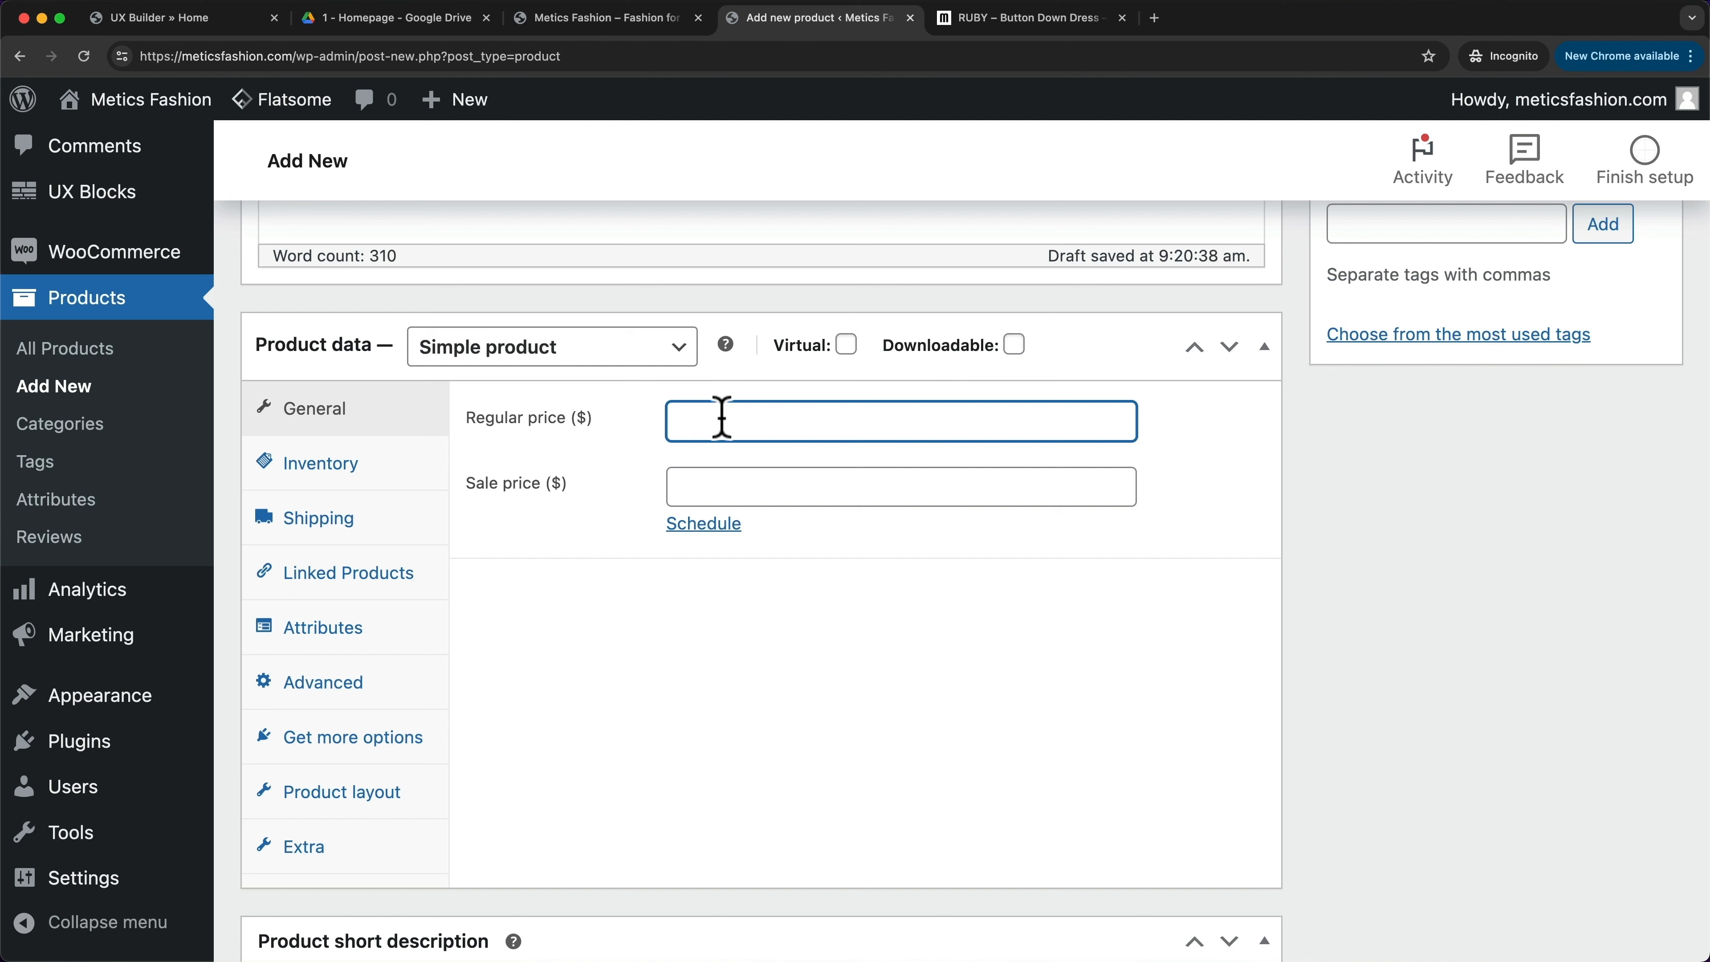
pyautogui.click(804, 569)
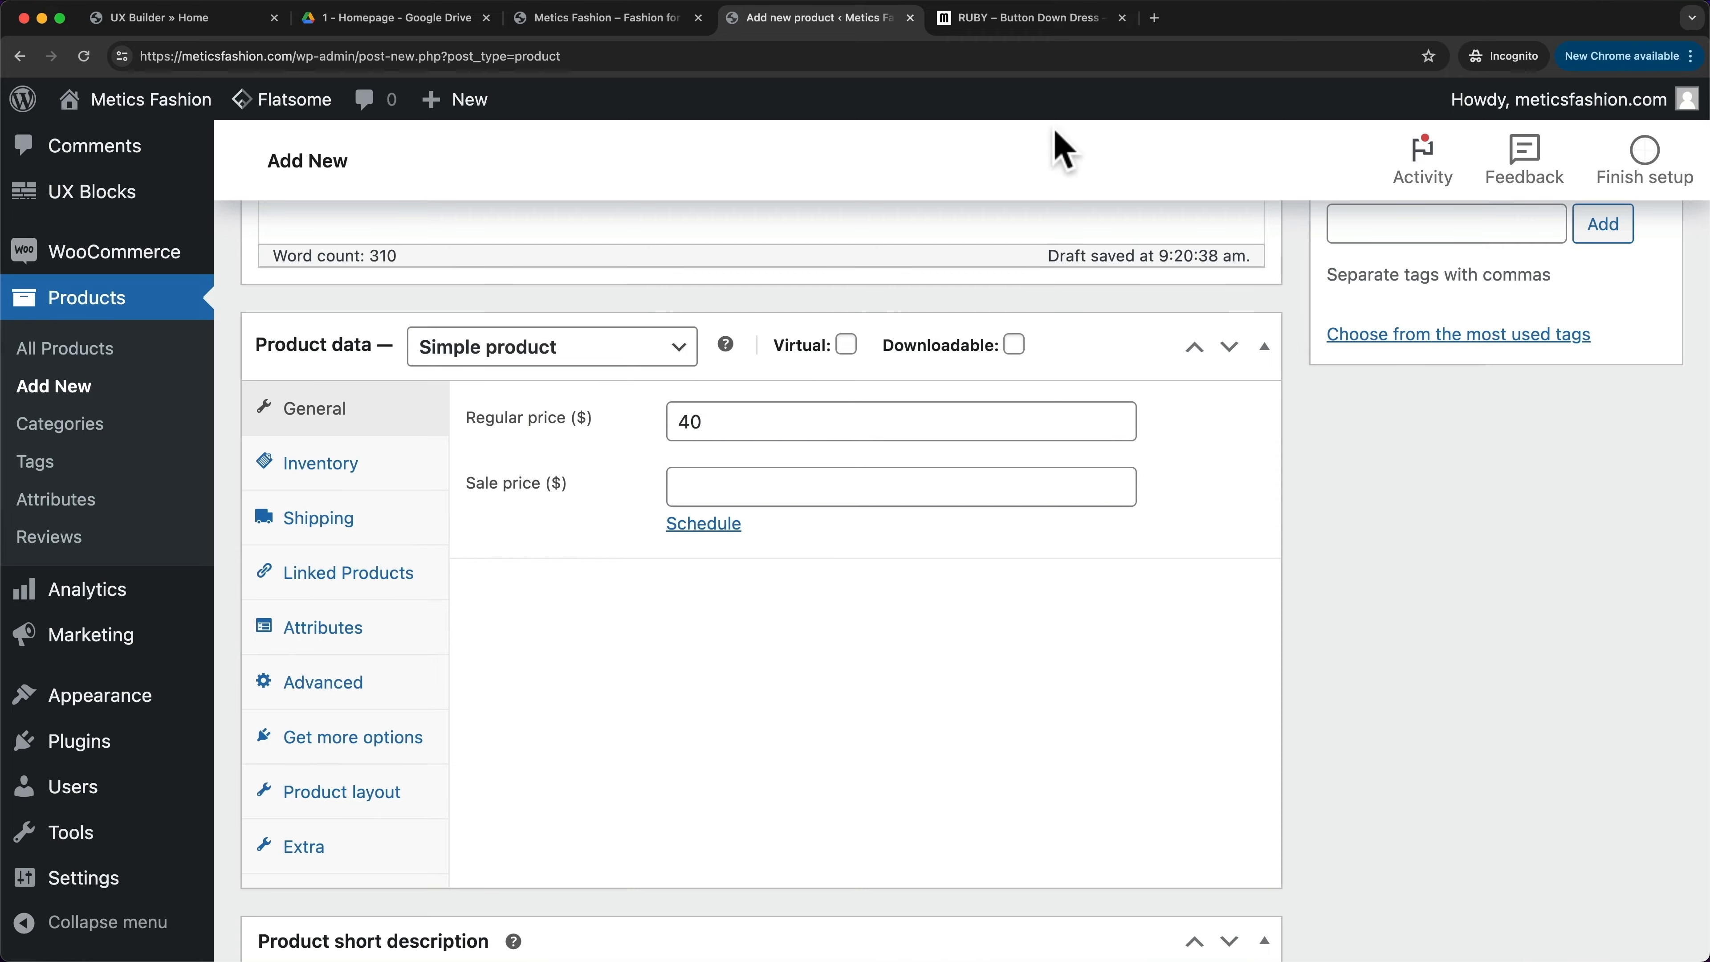
# - Check the reference page's $40.00 price, then set a sale price of 30
pyautogui.click(1017, 20)
pyautogui.scroll(1, 1111, 404)
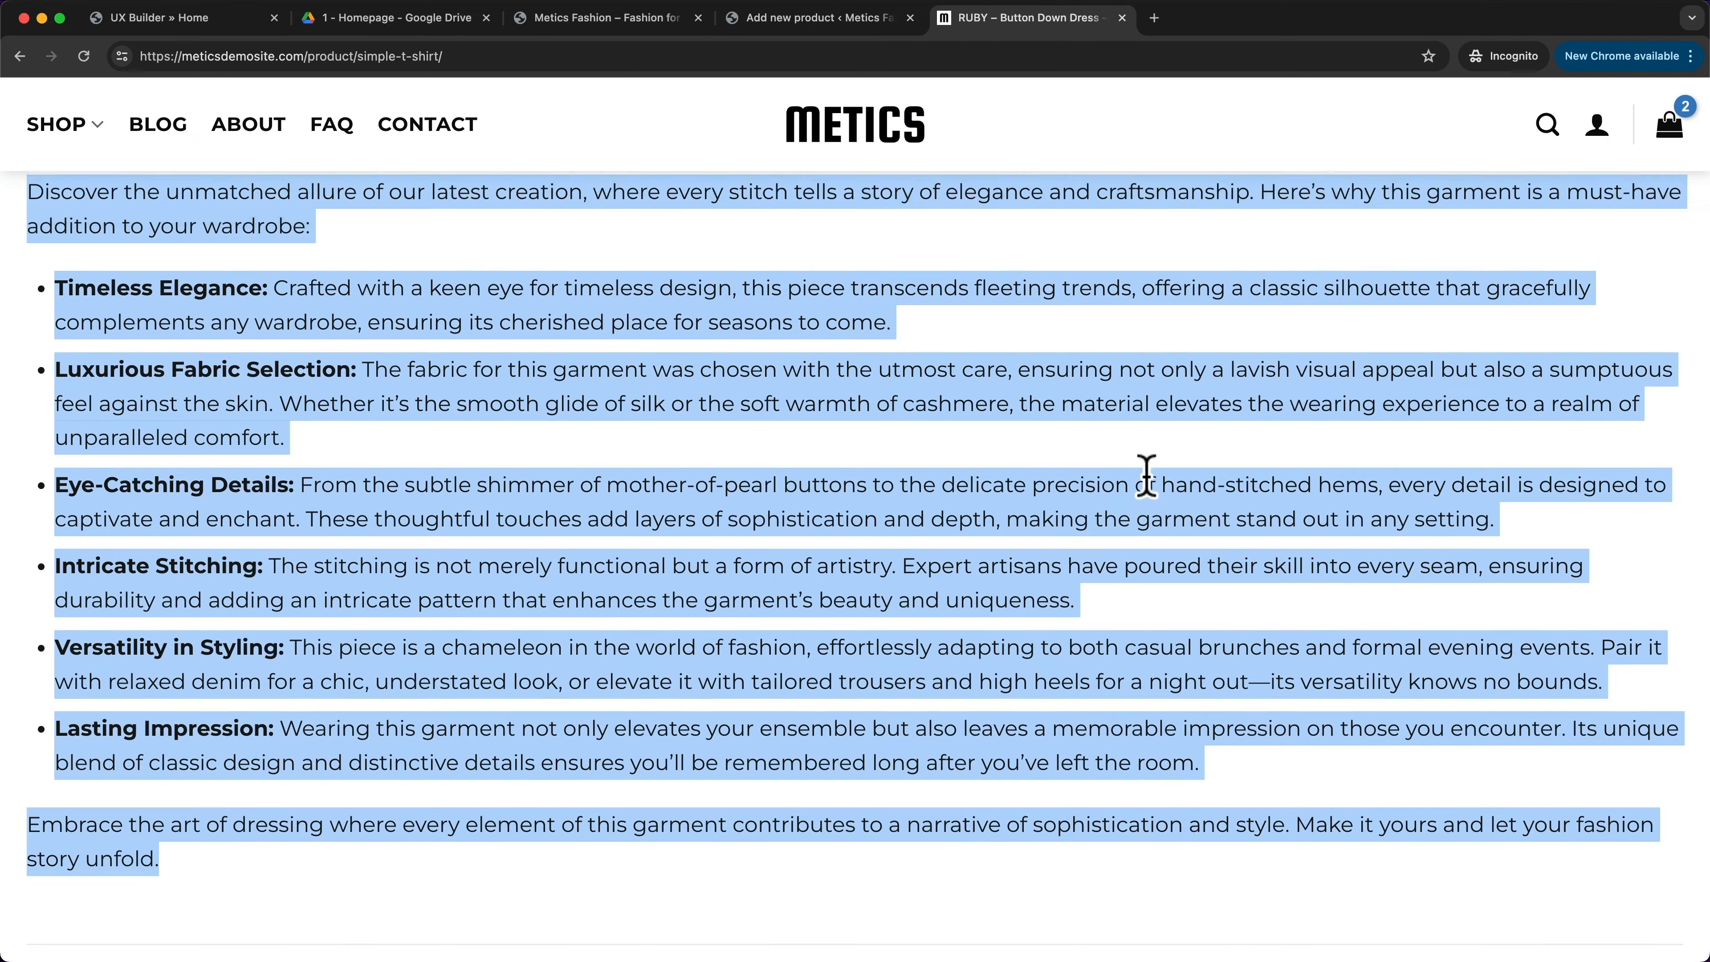
pyautogui.scroll(15, 1147, 475)
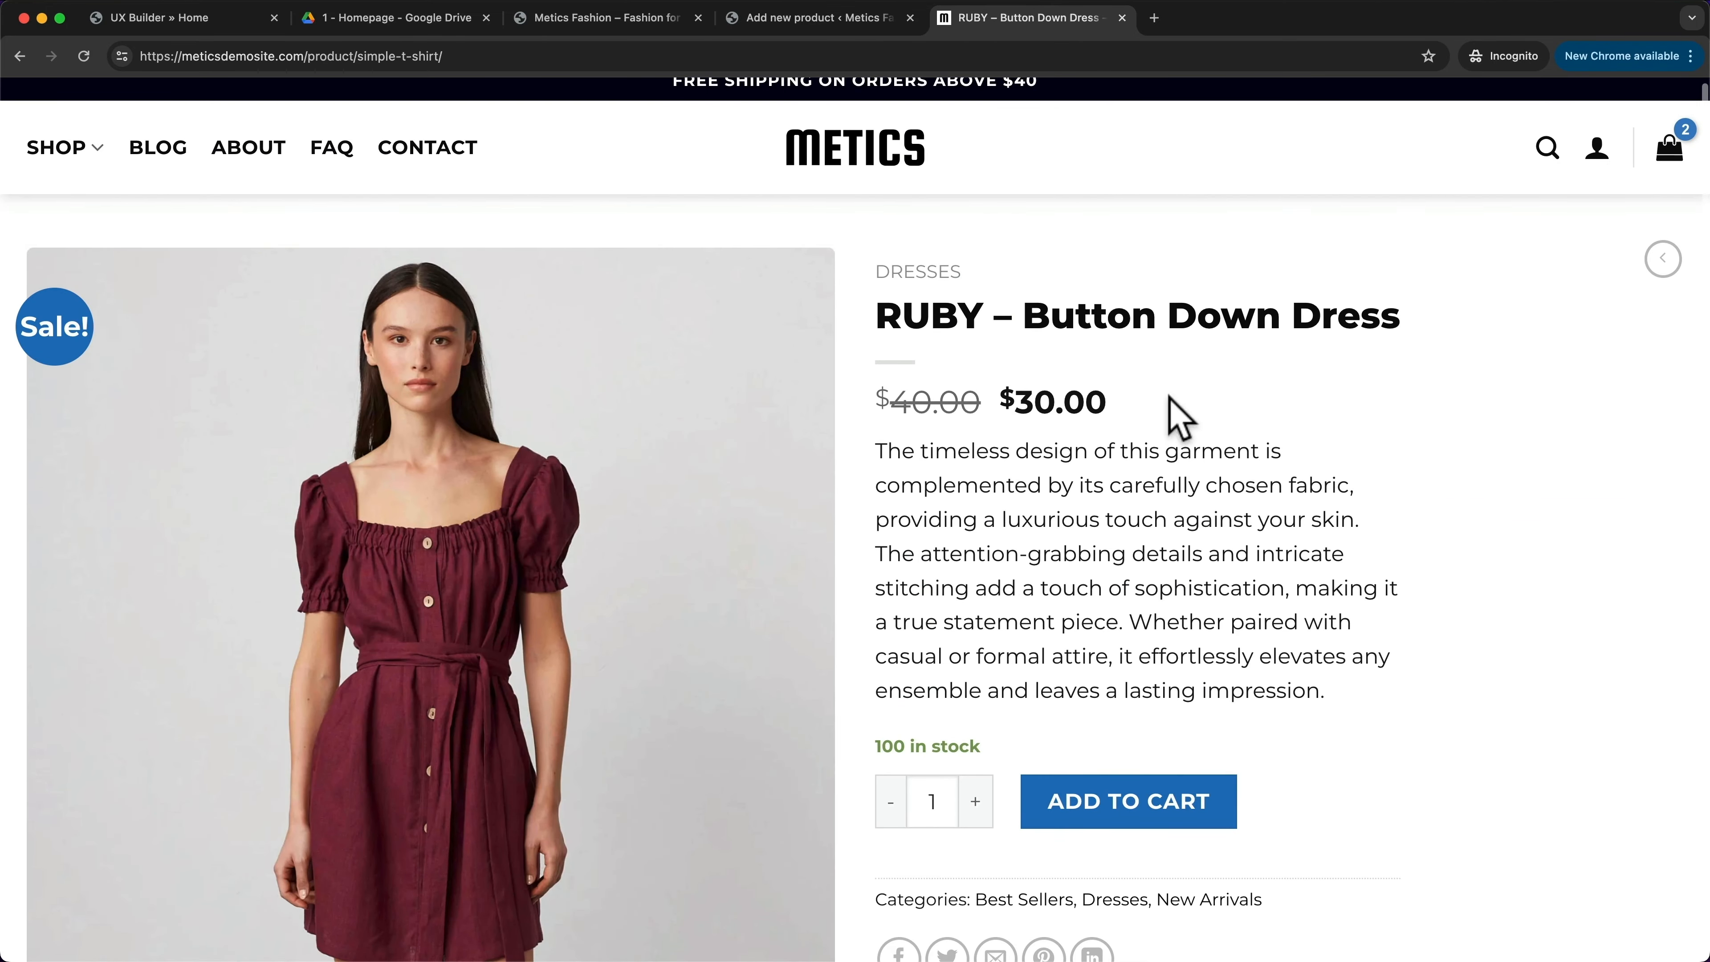
pyautogui.moveTo(876, 399); pyautogui.dragTo(1112, 401)
pyautogui.click(1140, 444)
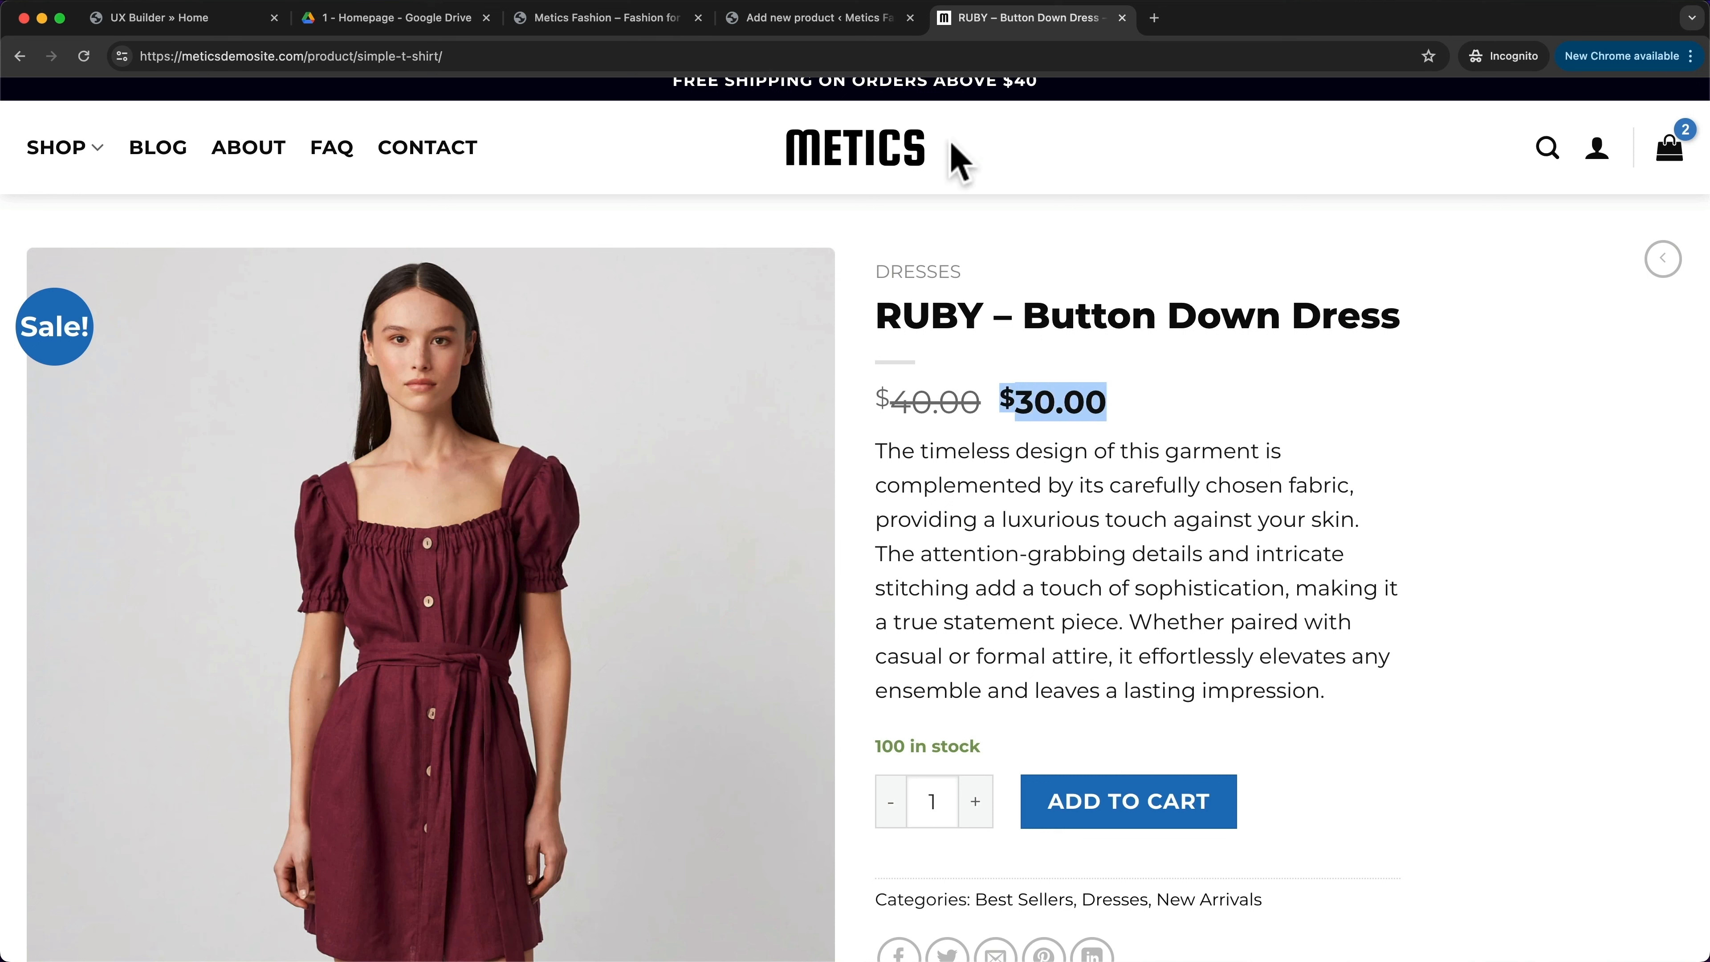
pyautogui.click(827, 20)
pyautogui.click(730, 478)
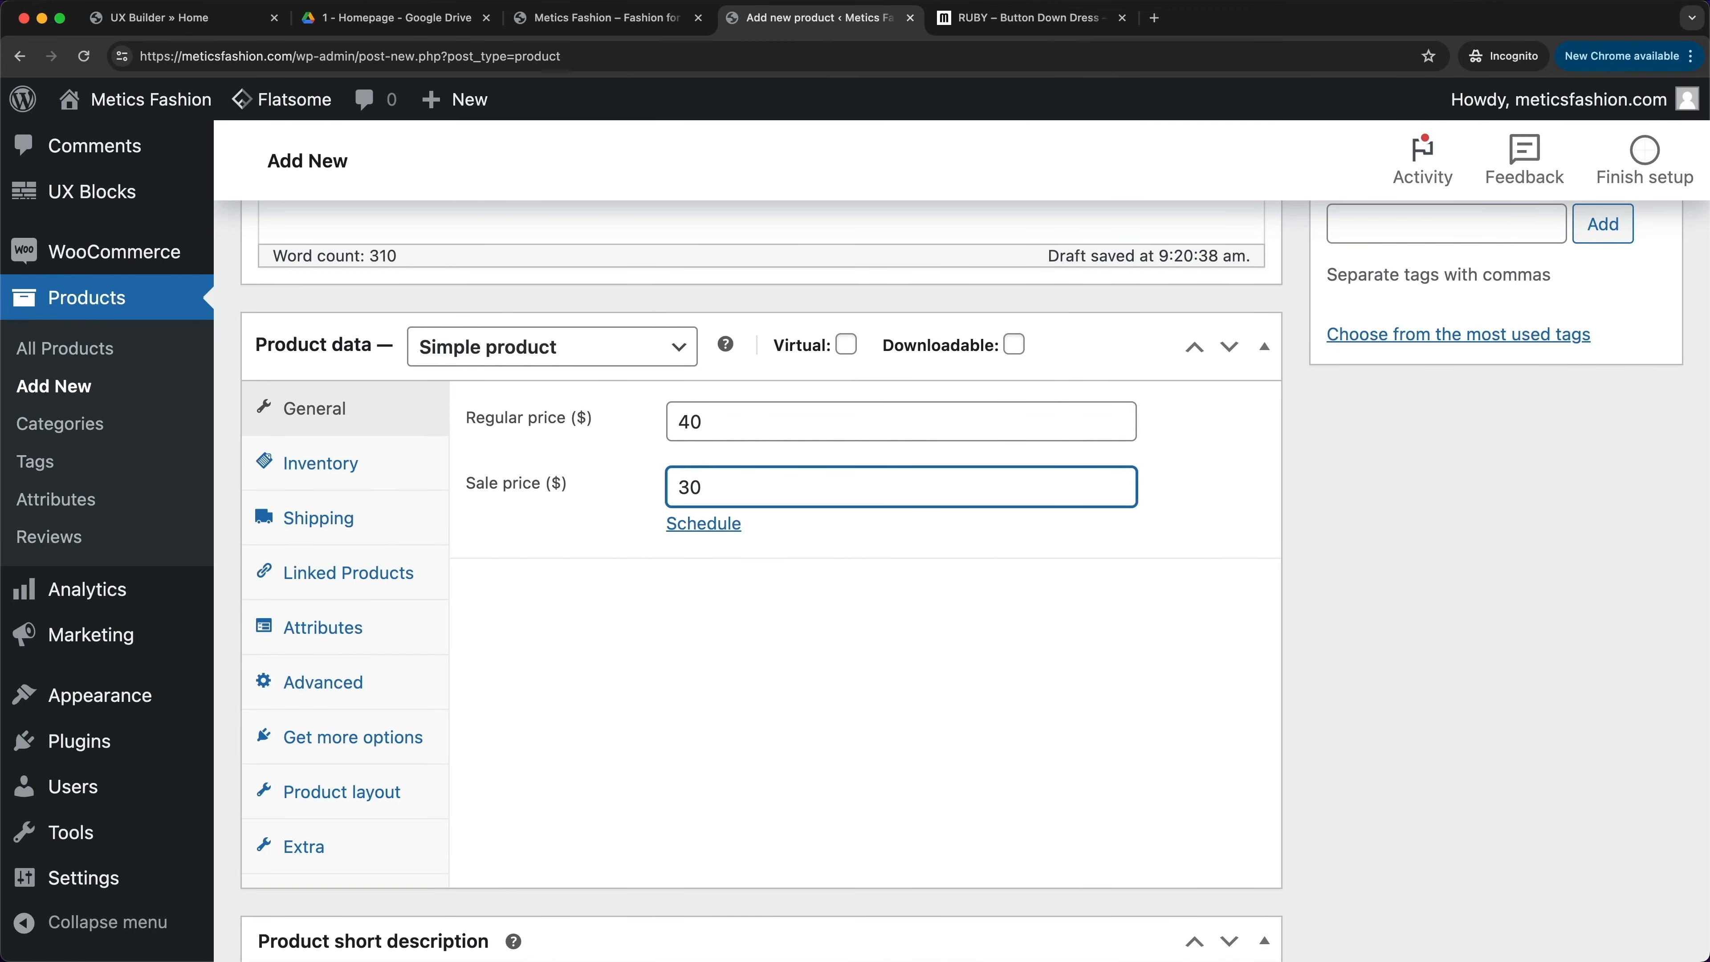
pyautogui.click(667, 667)
pyautogui.scroll(-1, 667, 667)
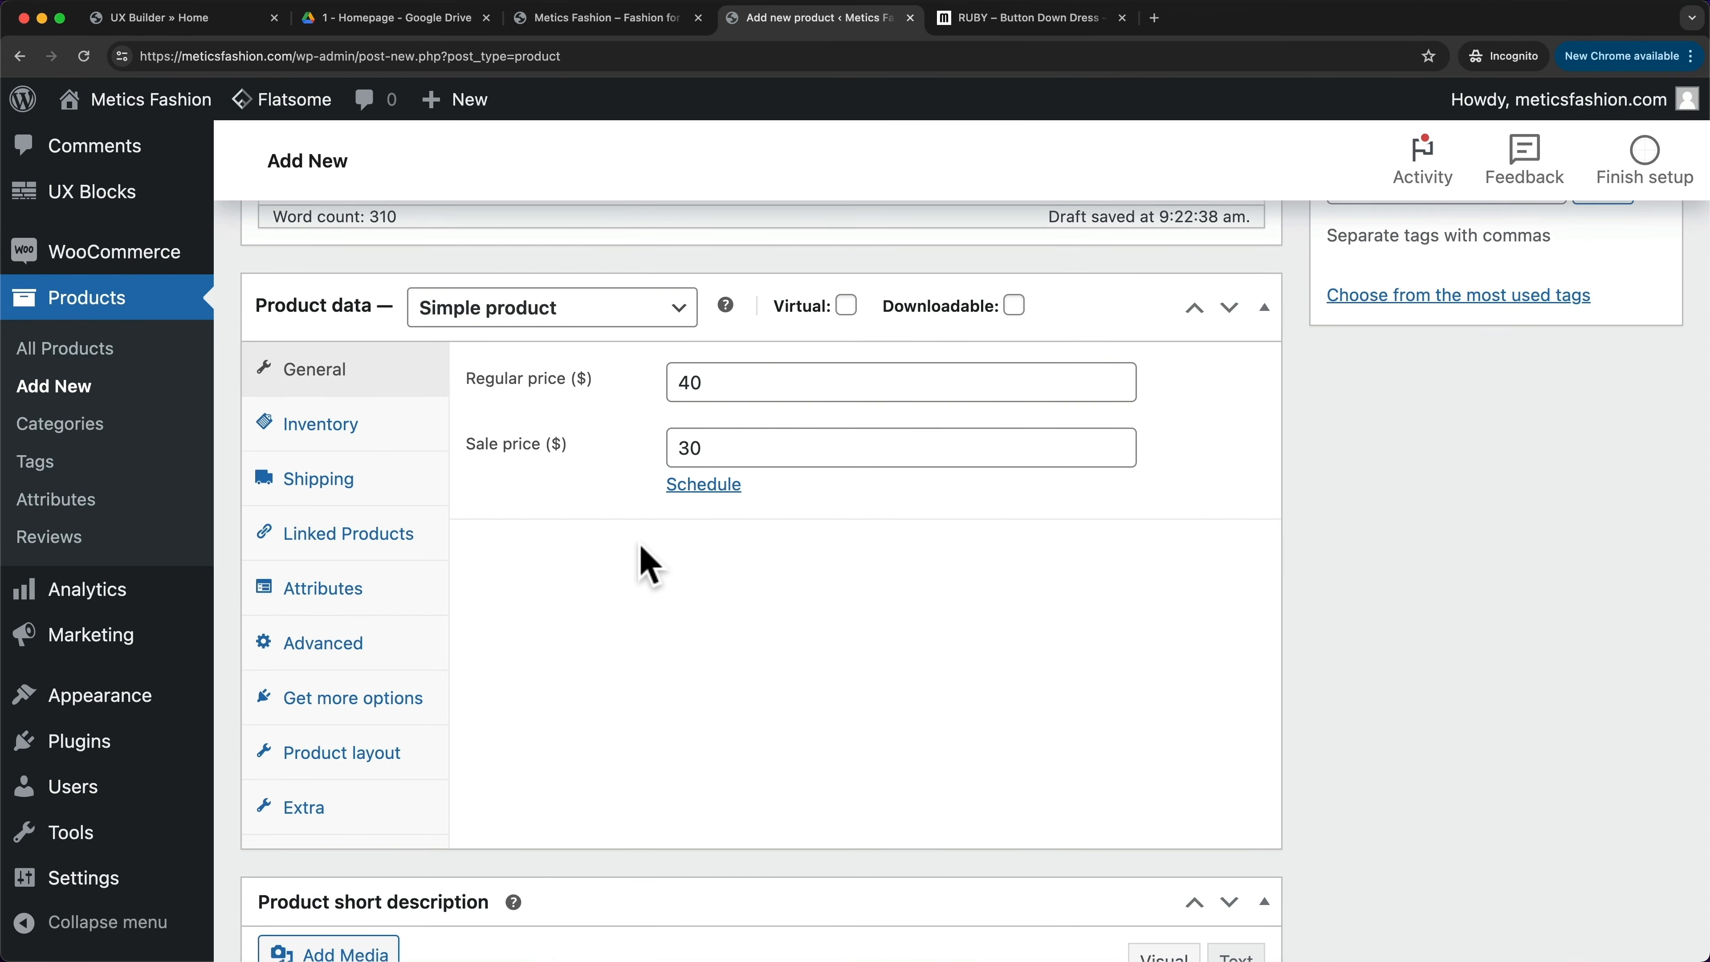
# - In Inventory, enable stock tracking with quantity 100 and keep backorders at Do not allow
pyautogui.click(361, 435)
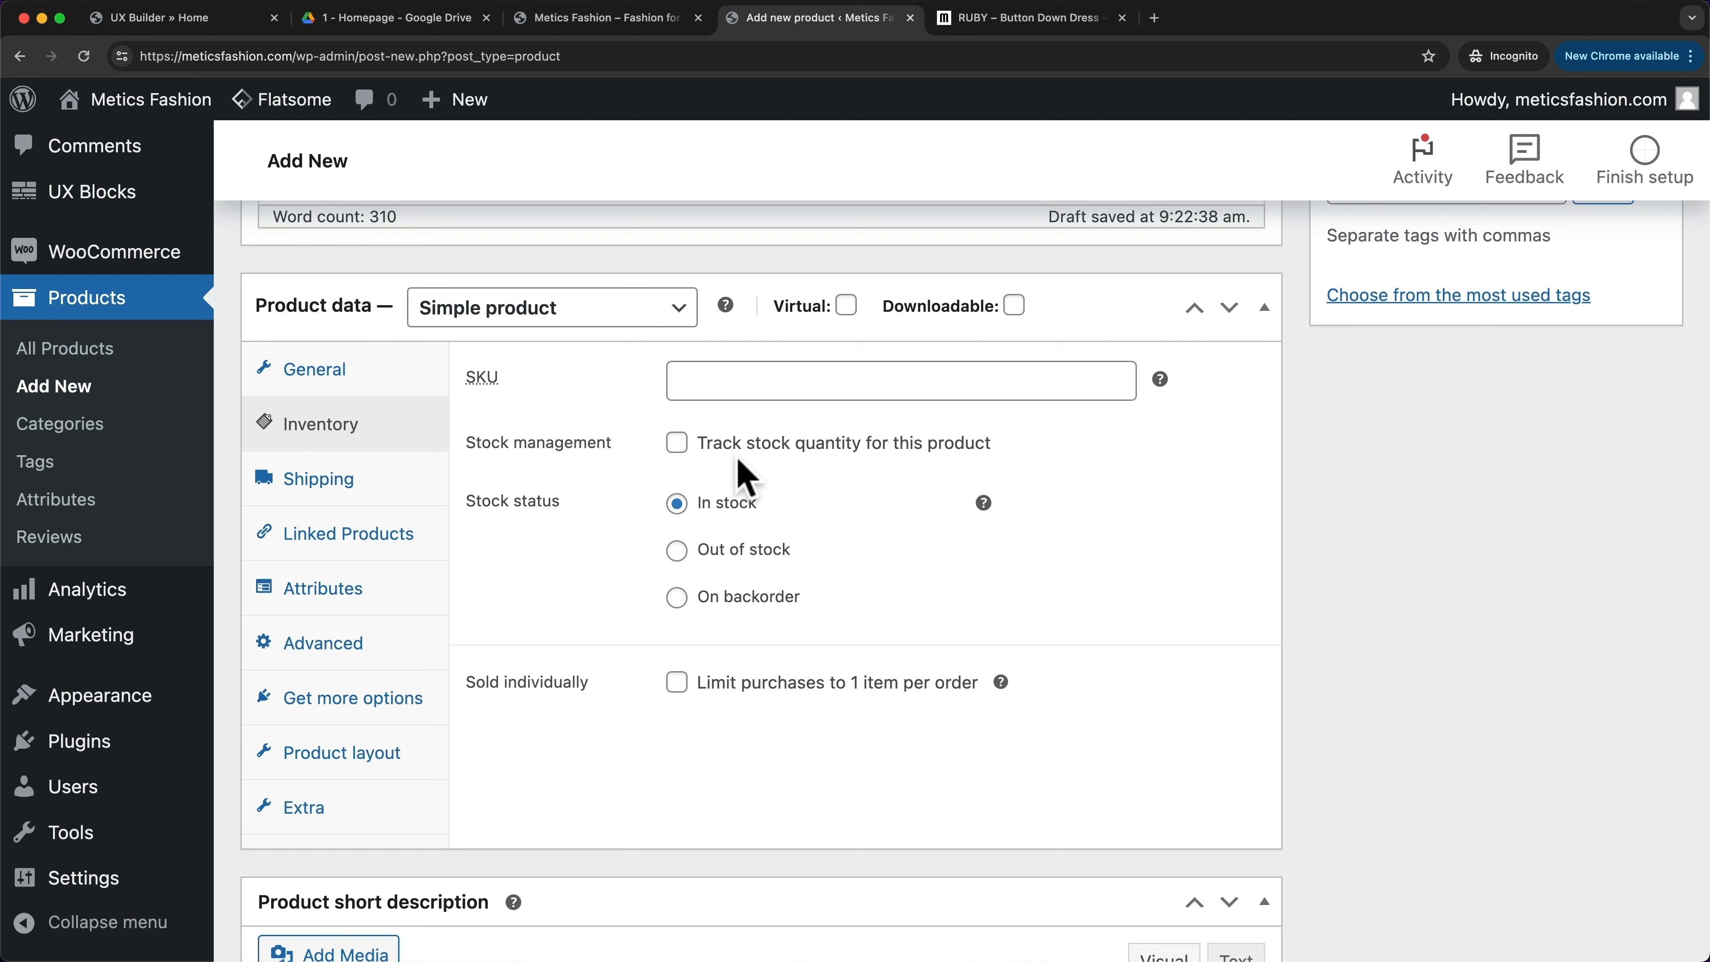
pyautogui.click(676, 445)
pyautogui.click(736, 503)
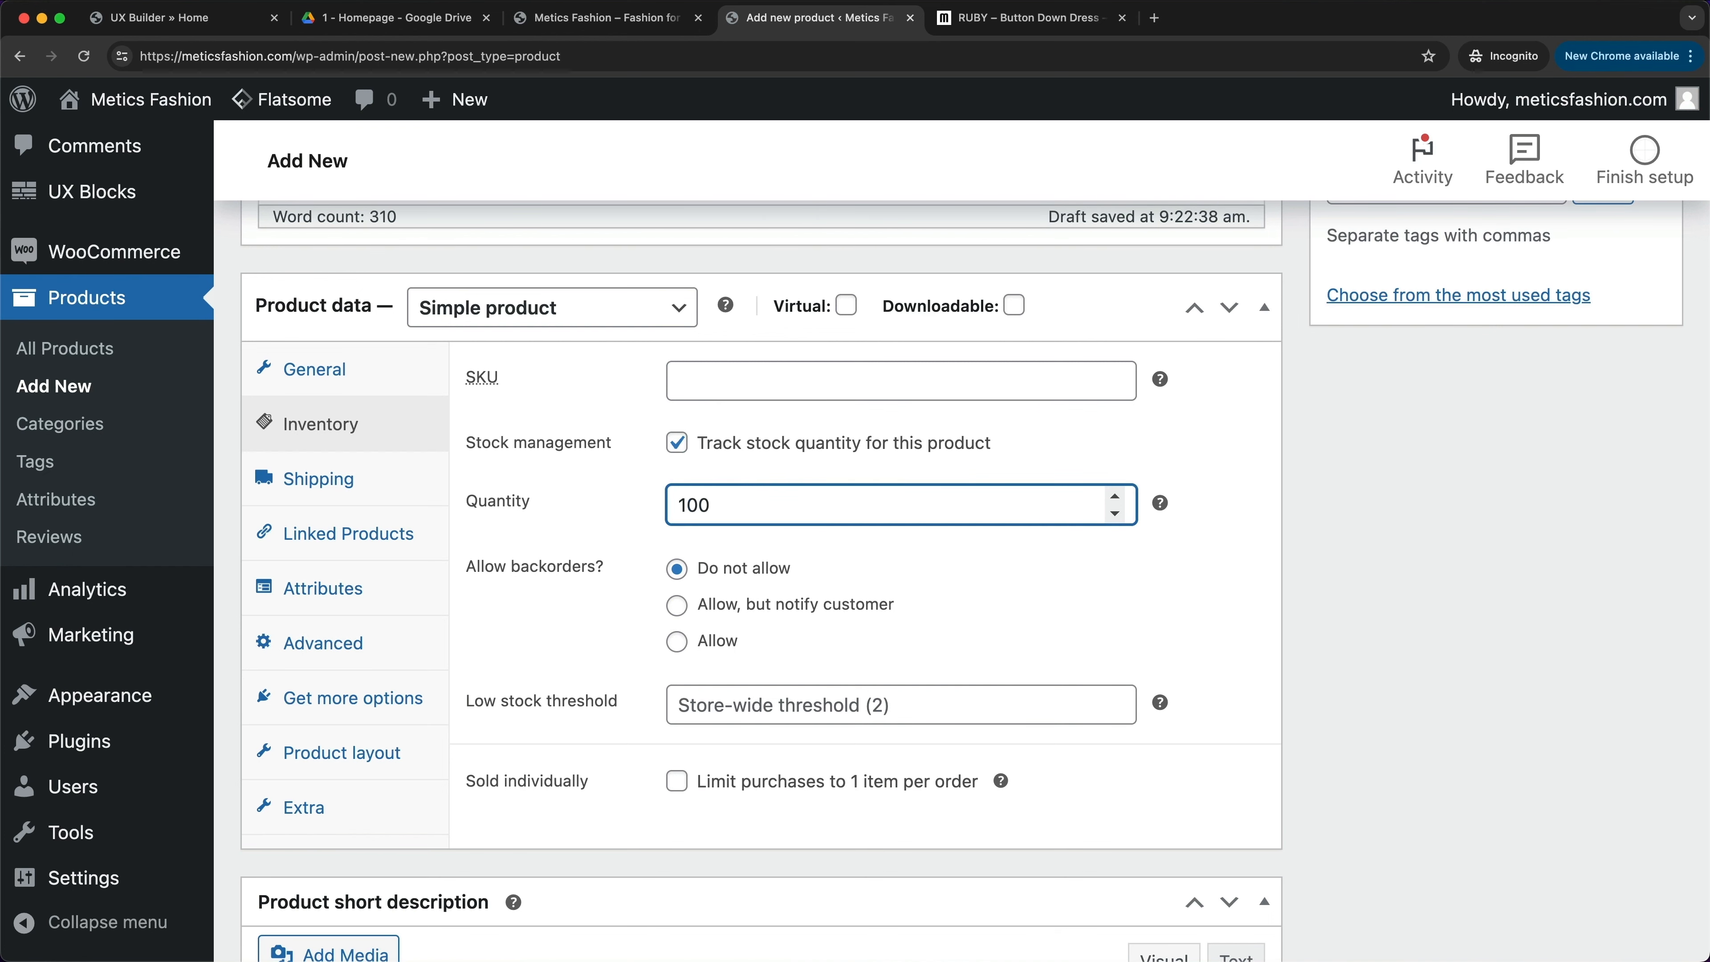
pyautogui.click(653, 527)
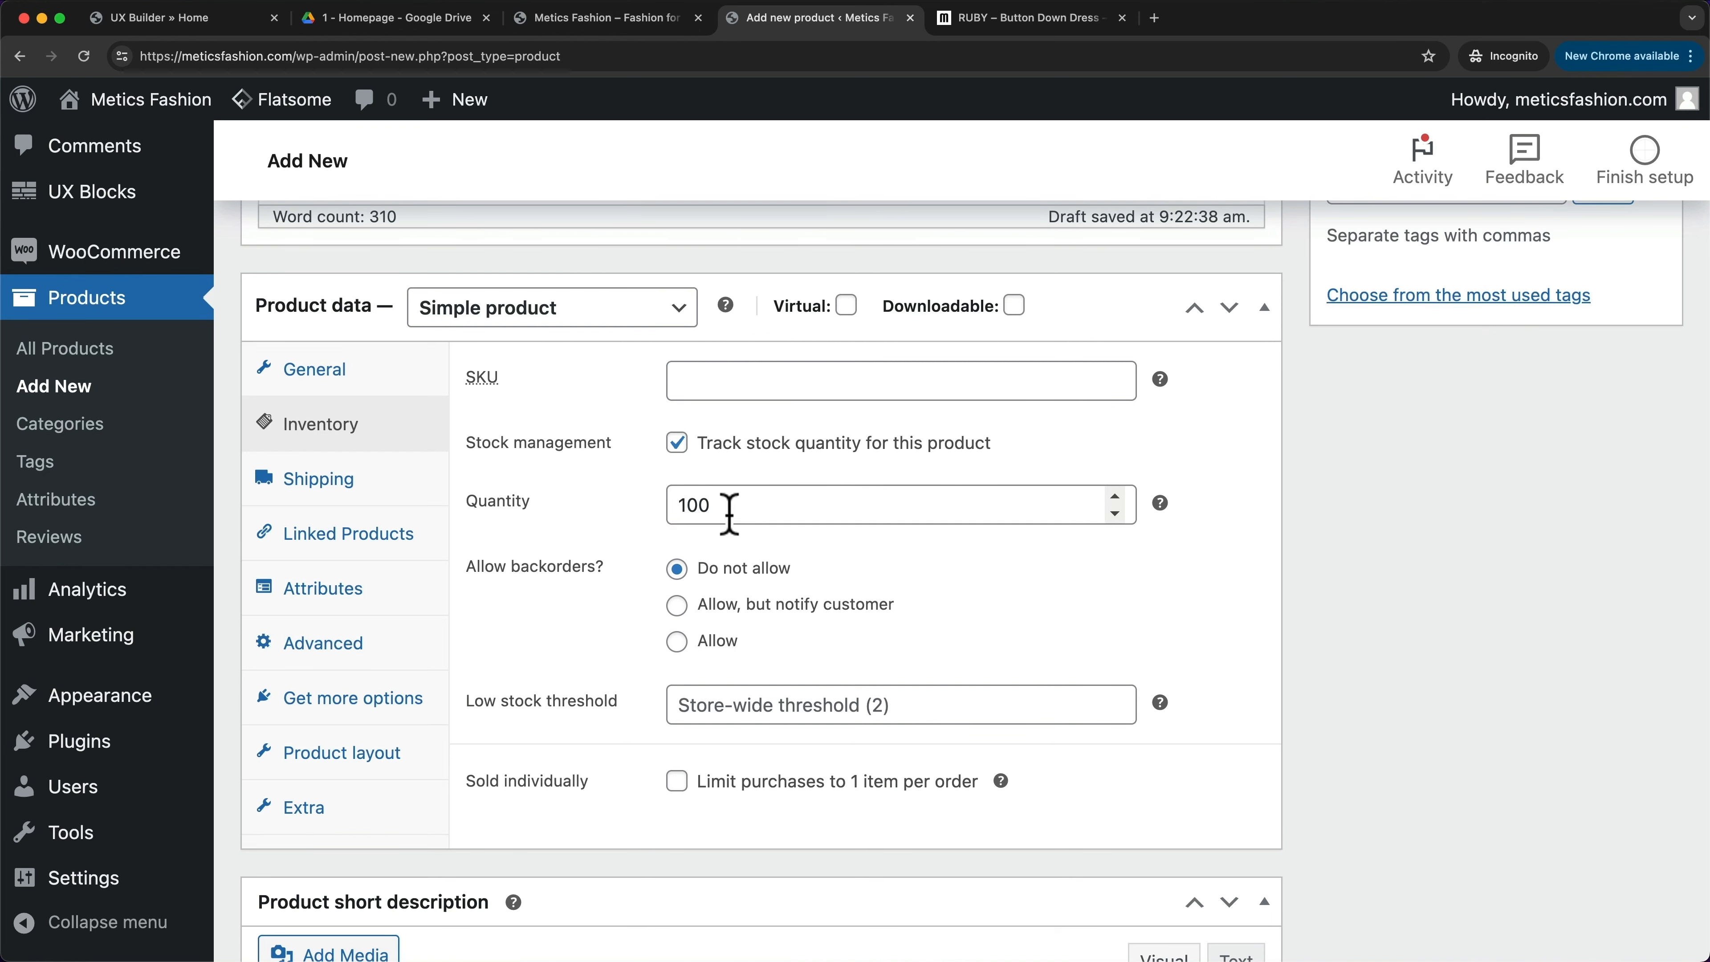
pyautogui.scroll(-2, 747, 513)
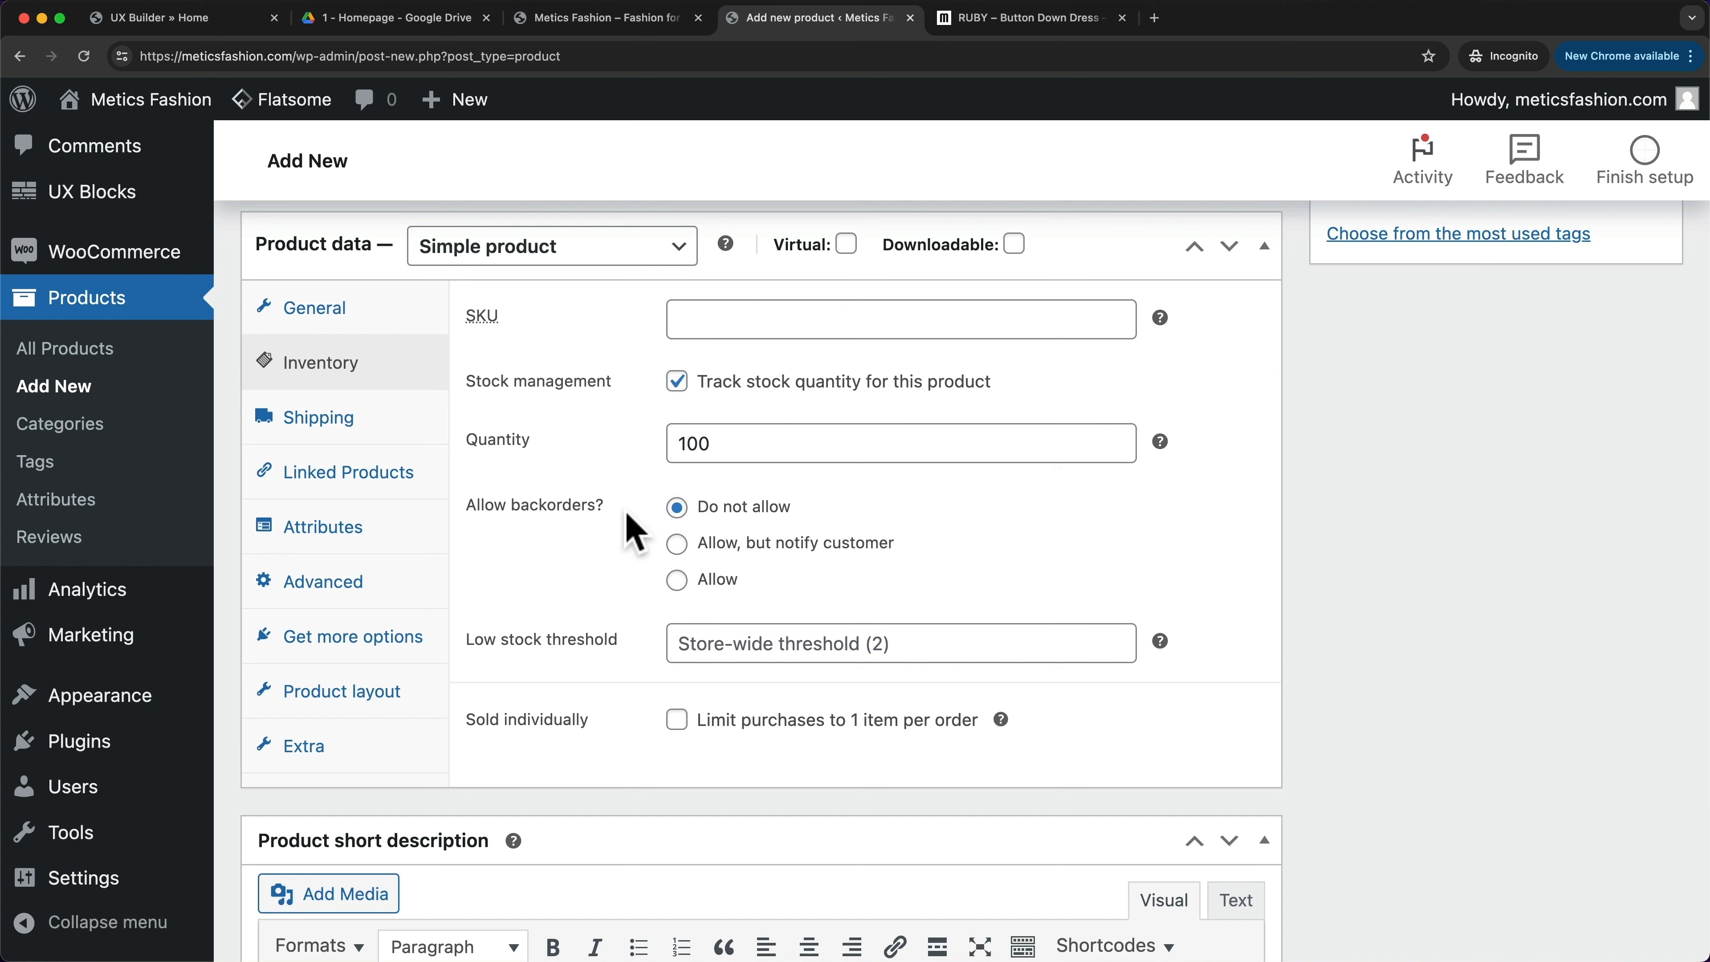
pyautogui.click(679, 585)
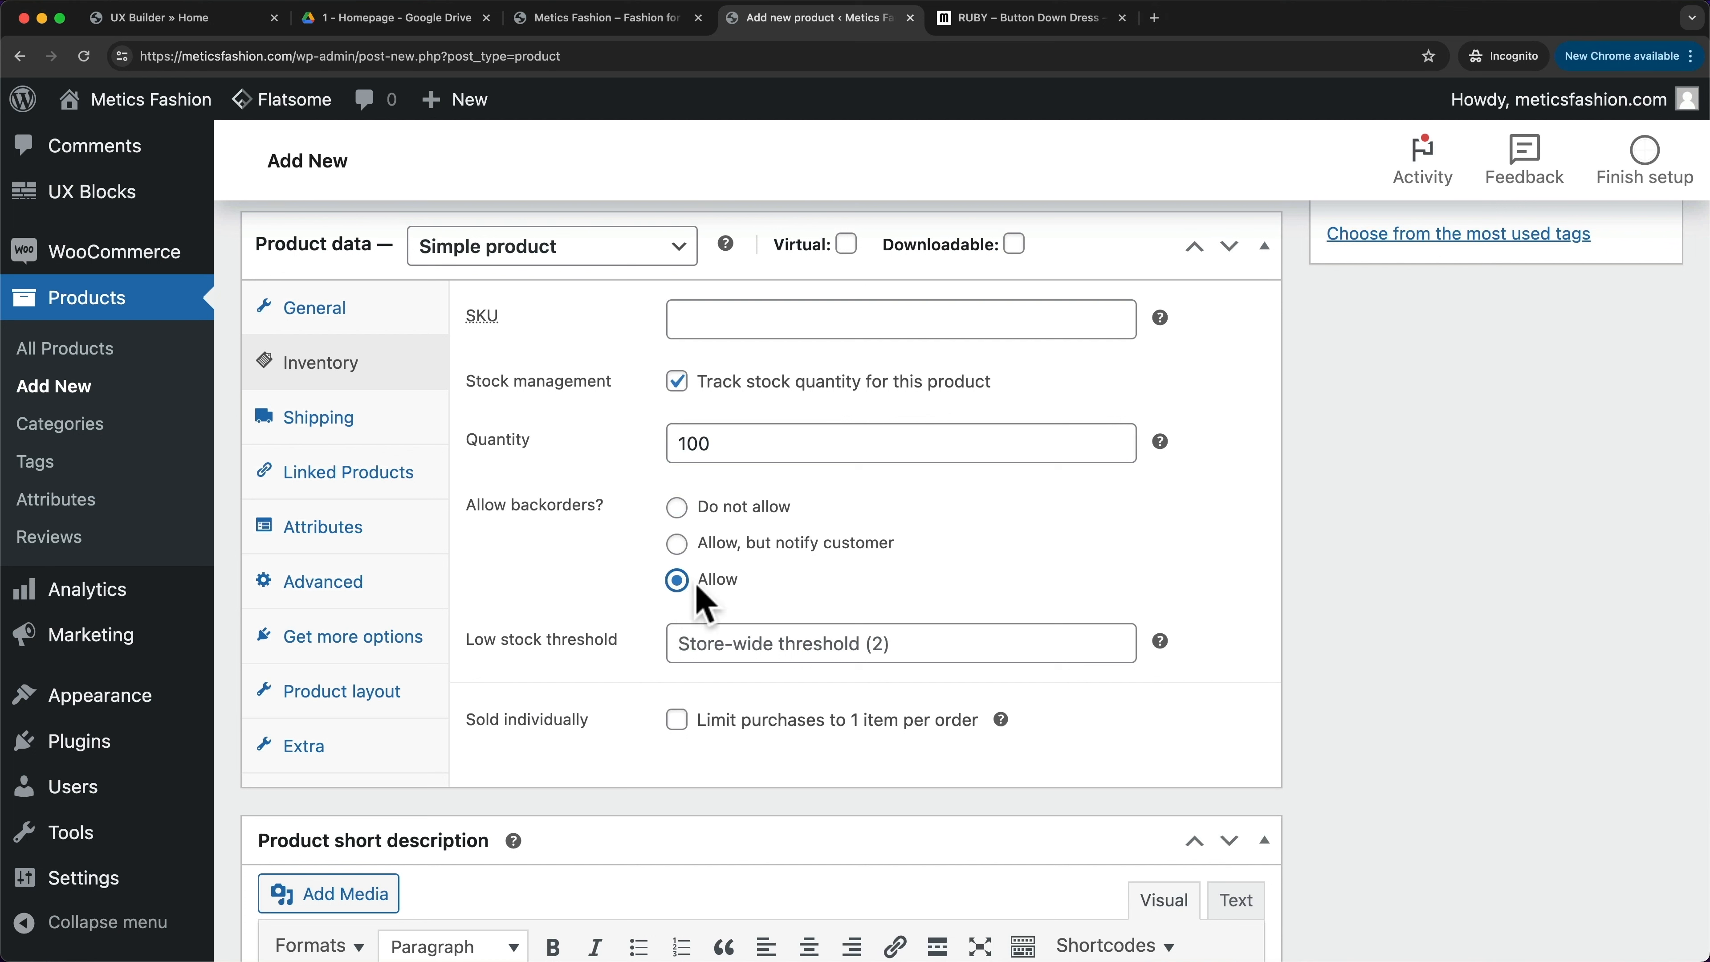
pyautogui.click(693, 546)
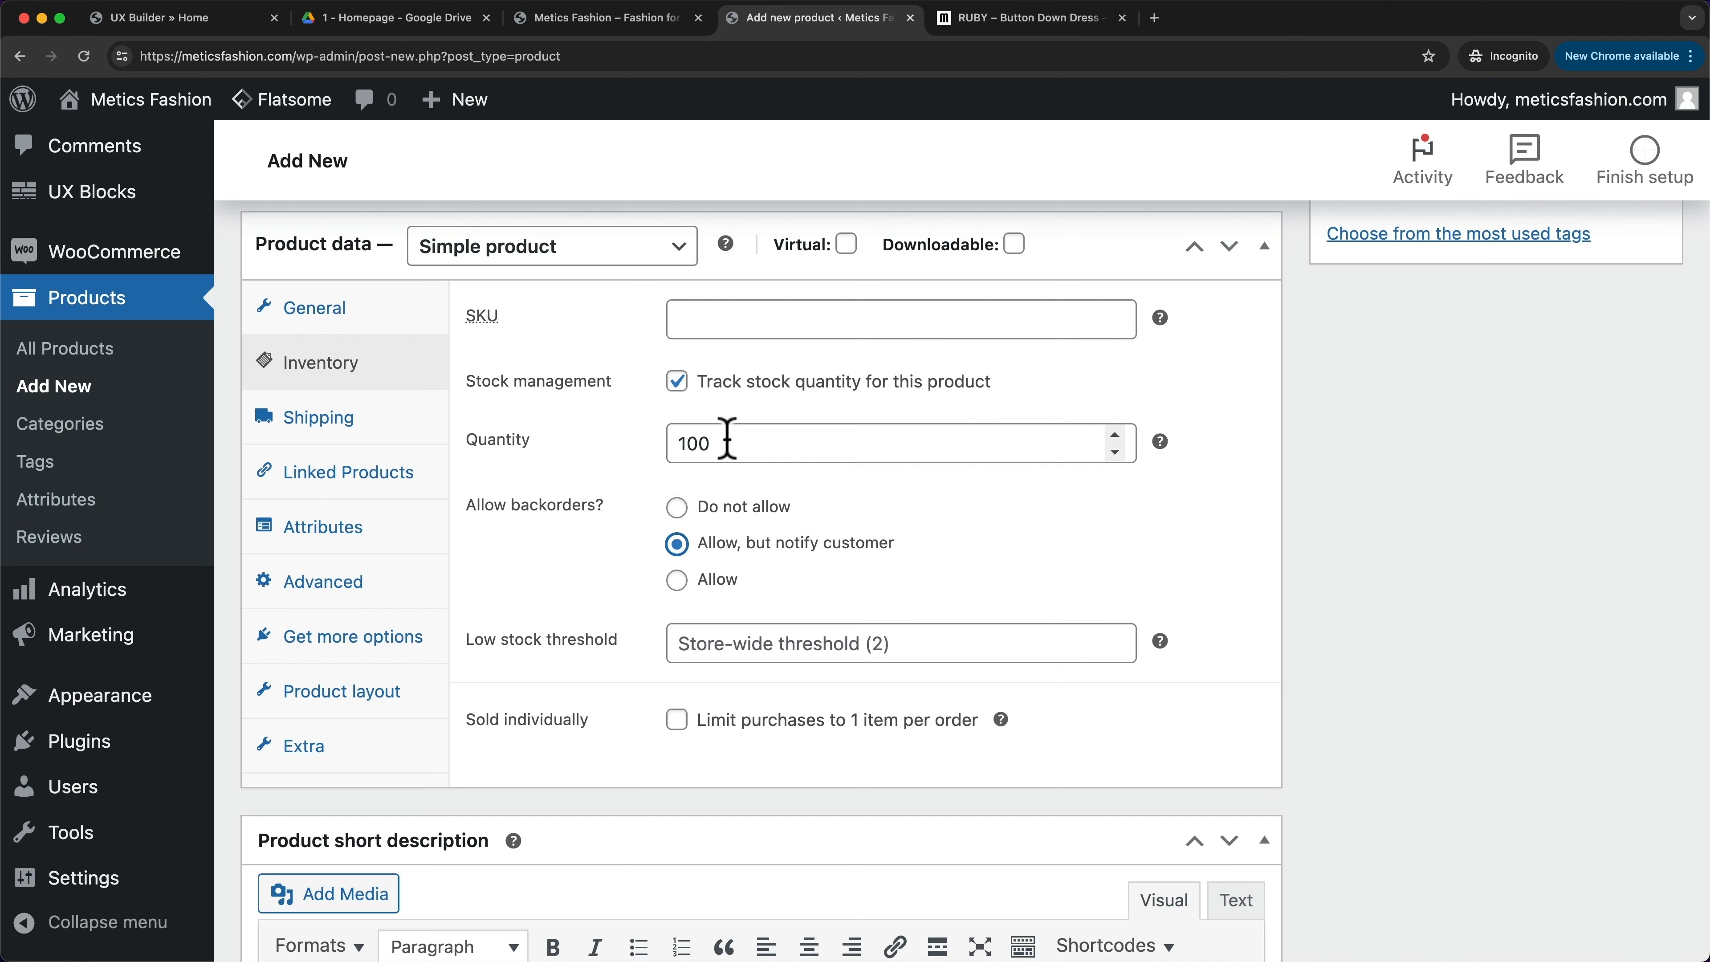
pyautogui.click(677, 508)
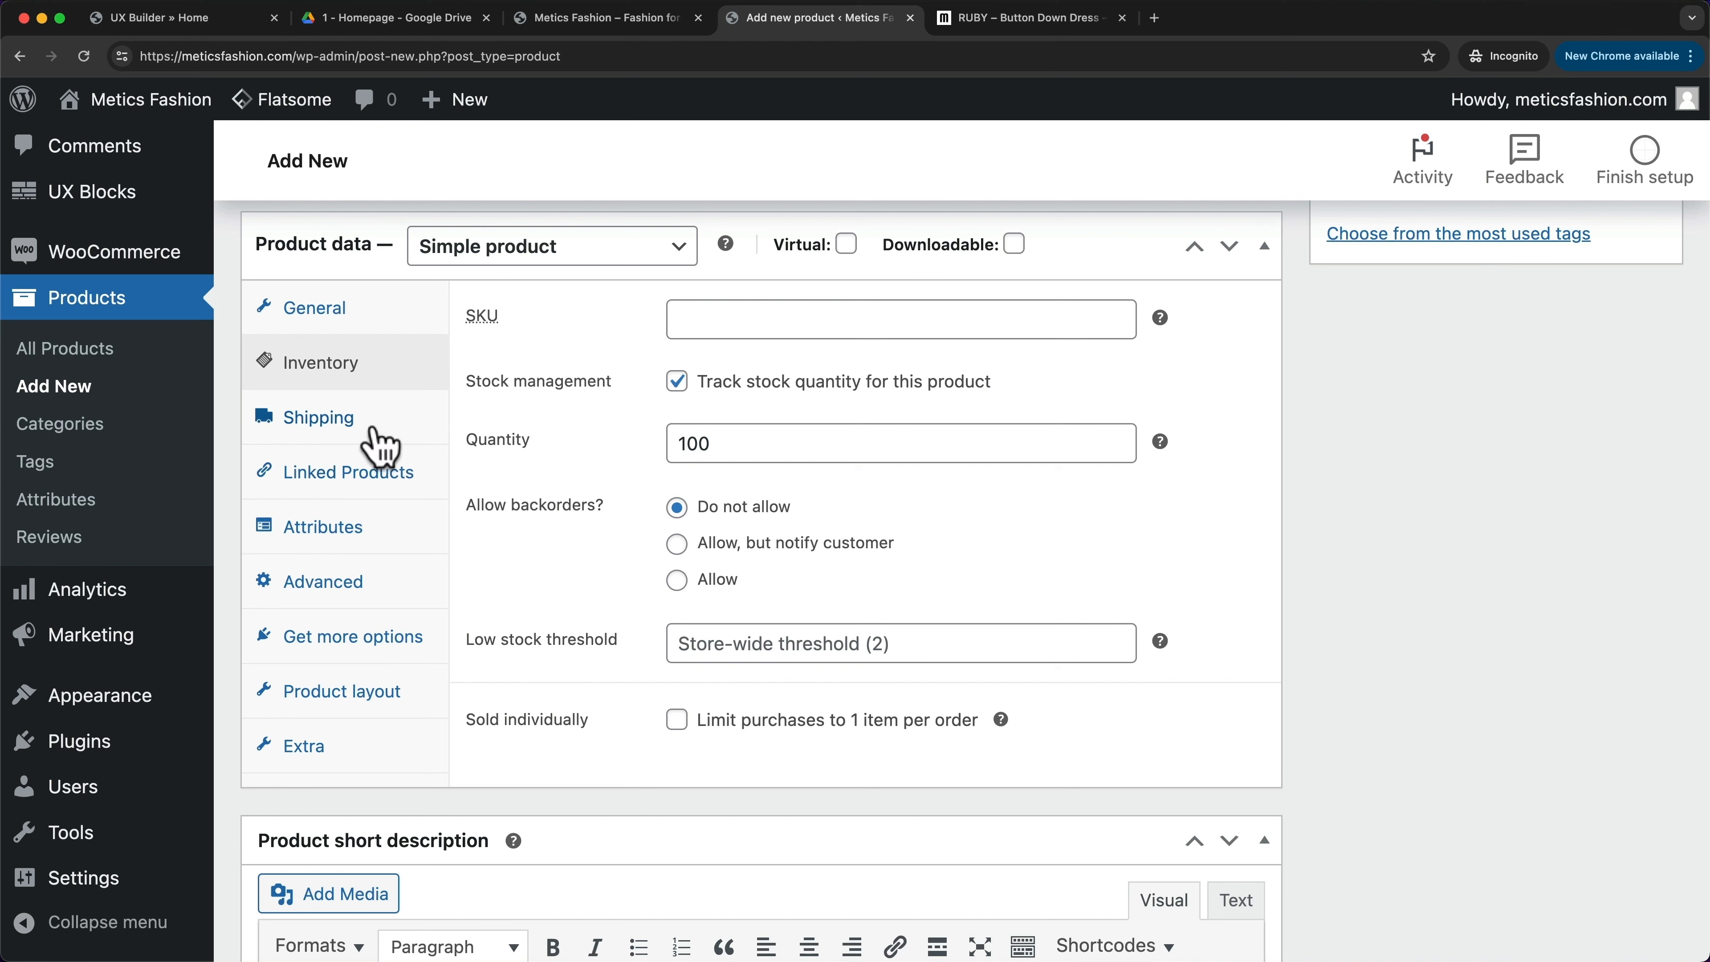
# - Review the Shipping, Linked Products and Attributes tabs, ending at the empty short description
pyautogui.click(364, 426)
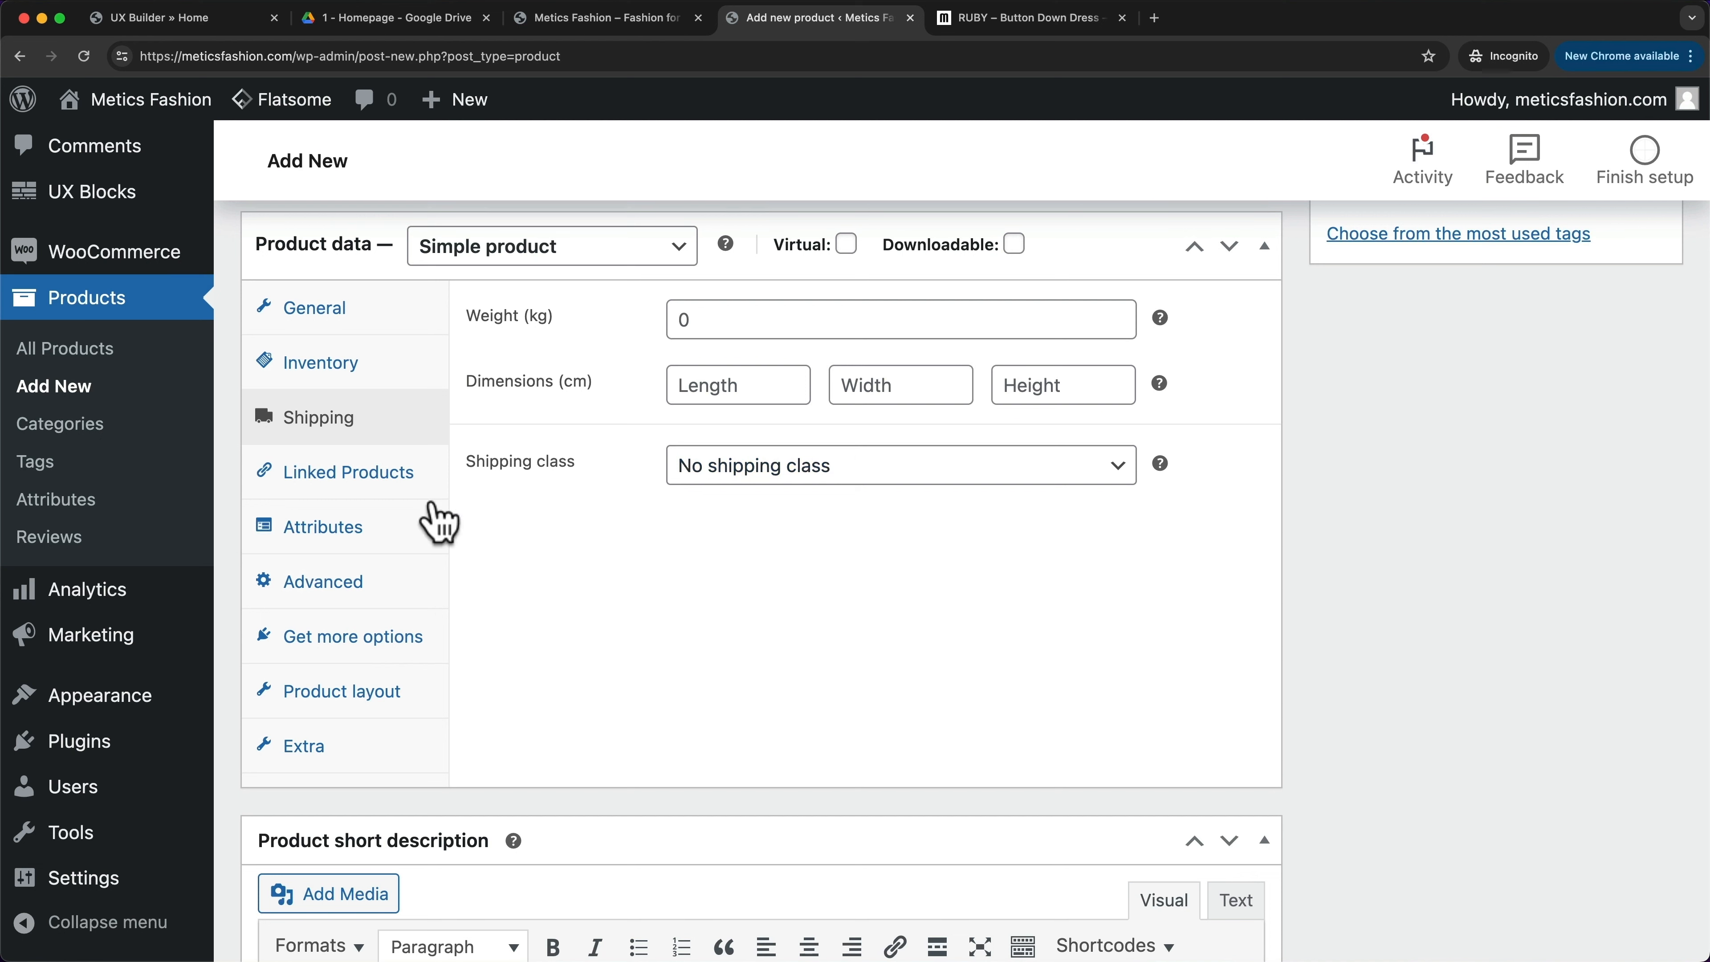
pyautogui.click(392, 484)
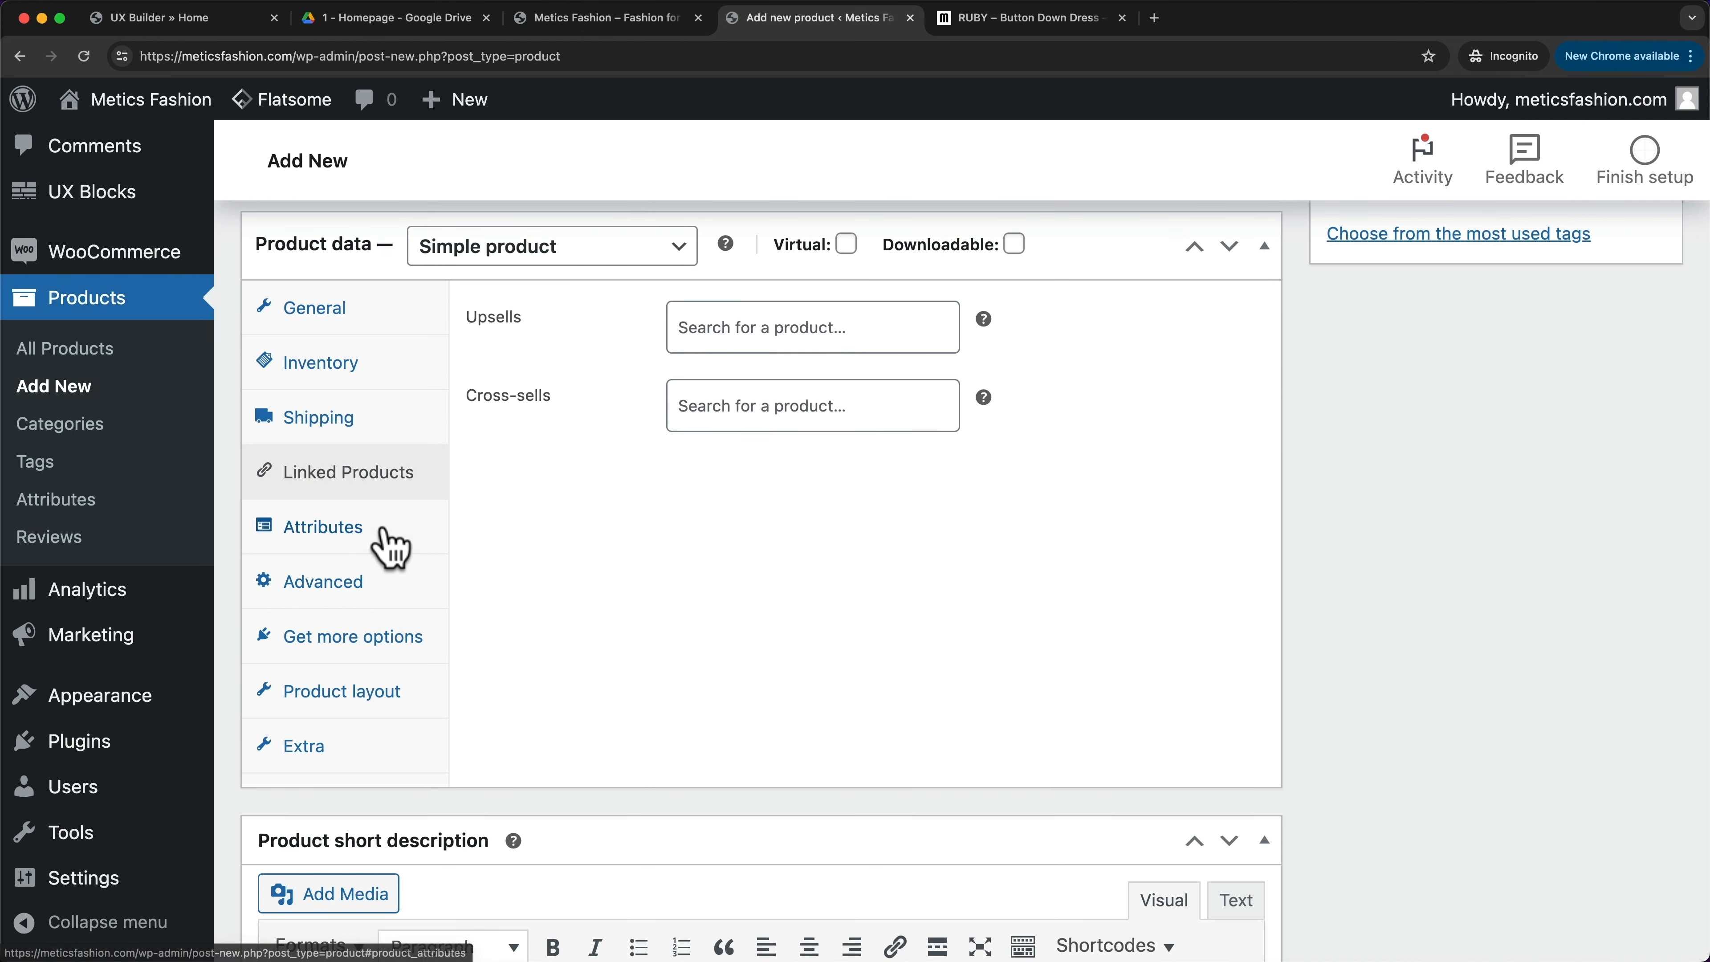
pyautogui.click(382, 542)
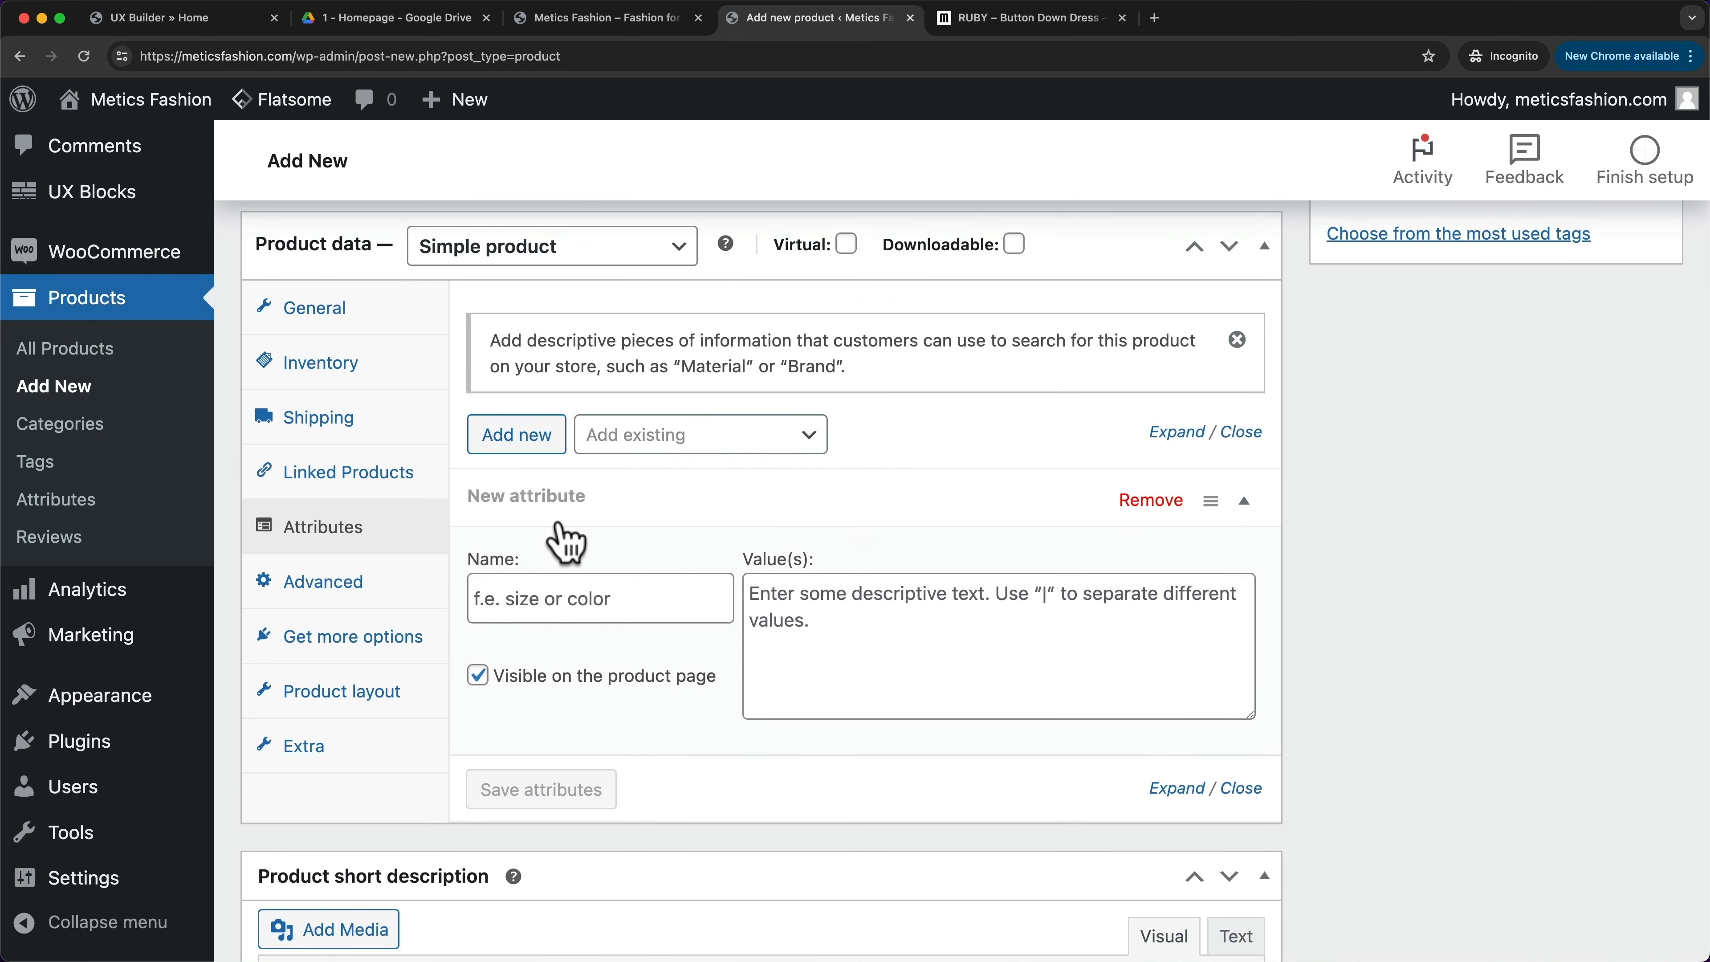
pyautogui.scroll(-1, 781, 552)
pyautogui.scroll(-7, 781, 553)
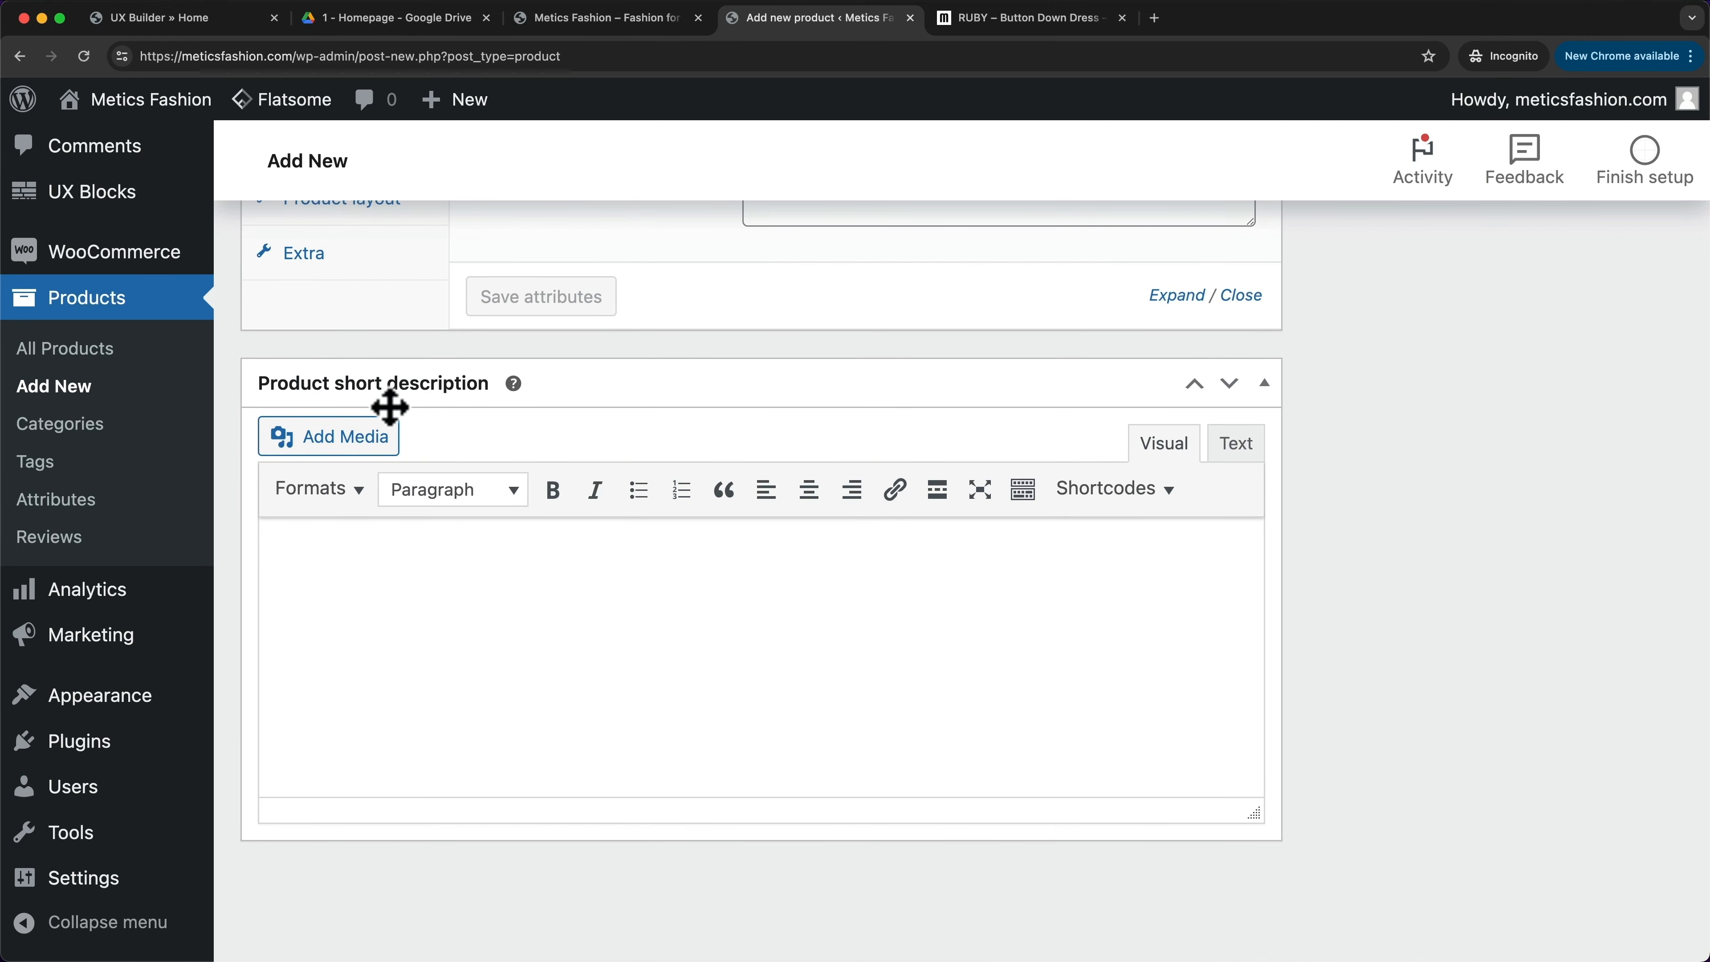
# - Copy the RUBY page's description paragraph into the product short description
pyautogui.click(973, 18)
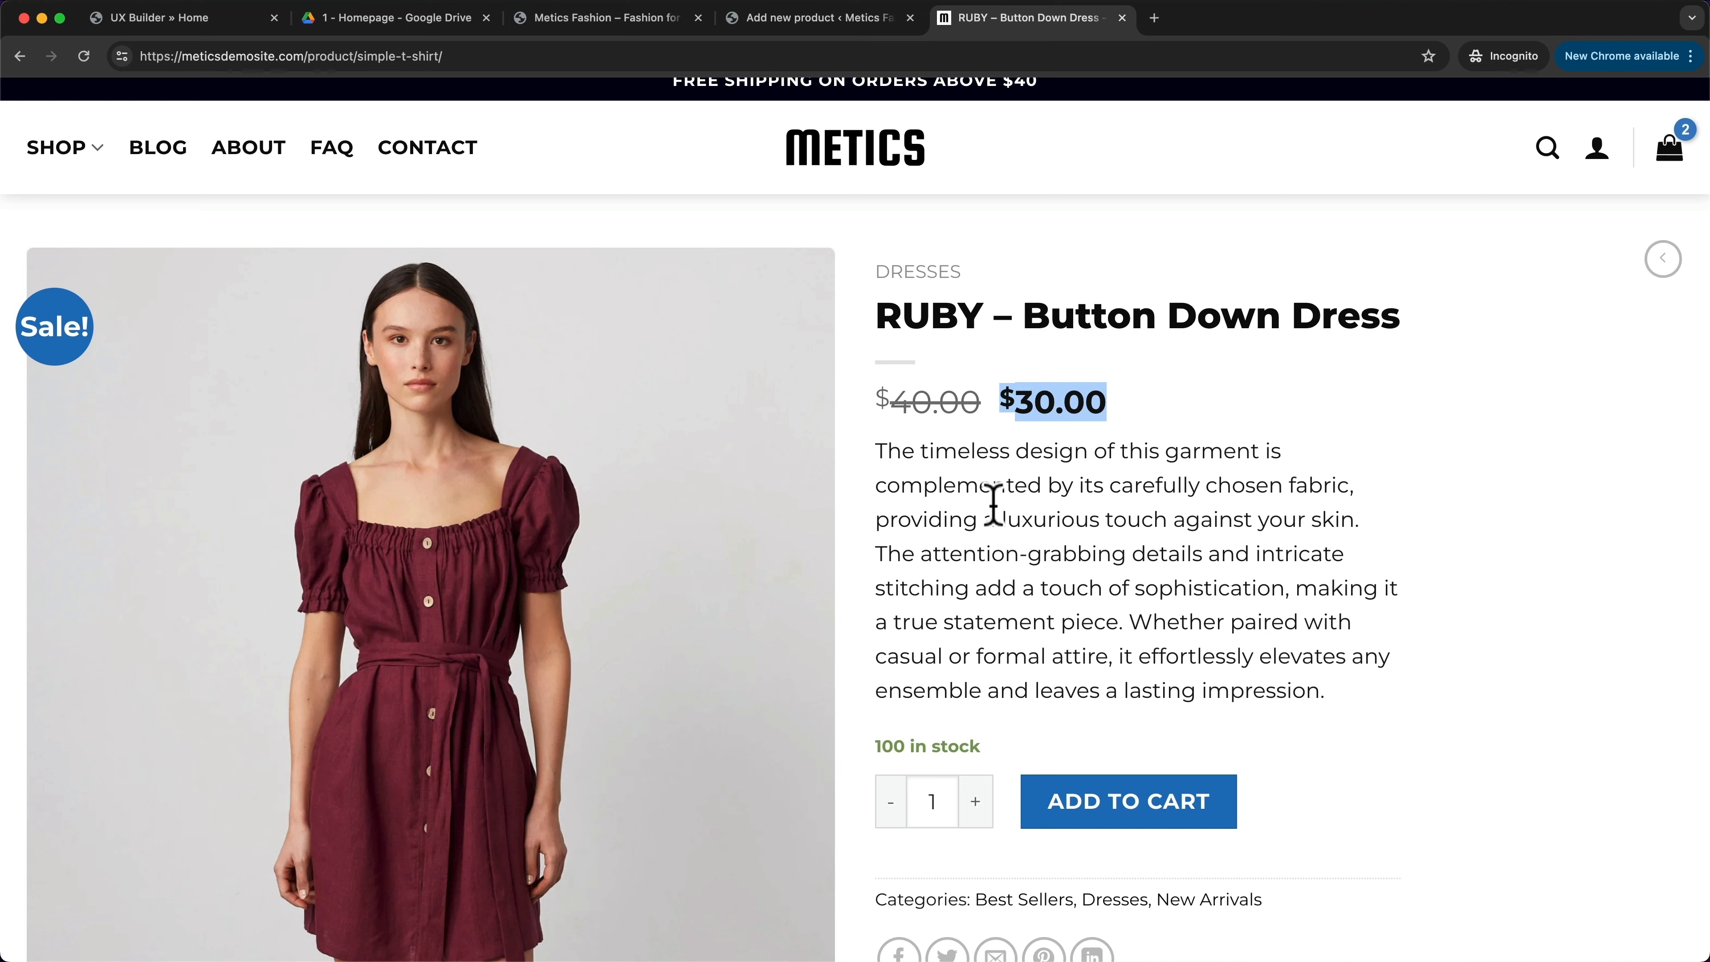
pyautogui.click(976, 380)
pyautogui.moveTo(877, 444); pyautogui.dragTo(1326, 694)
pyautogui.press('super+c')
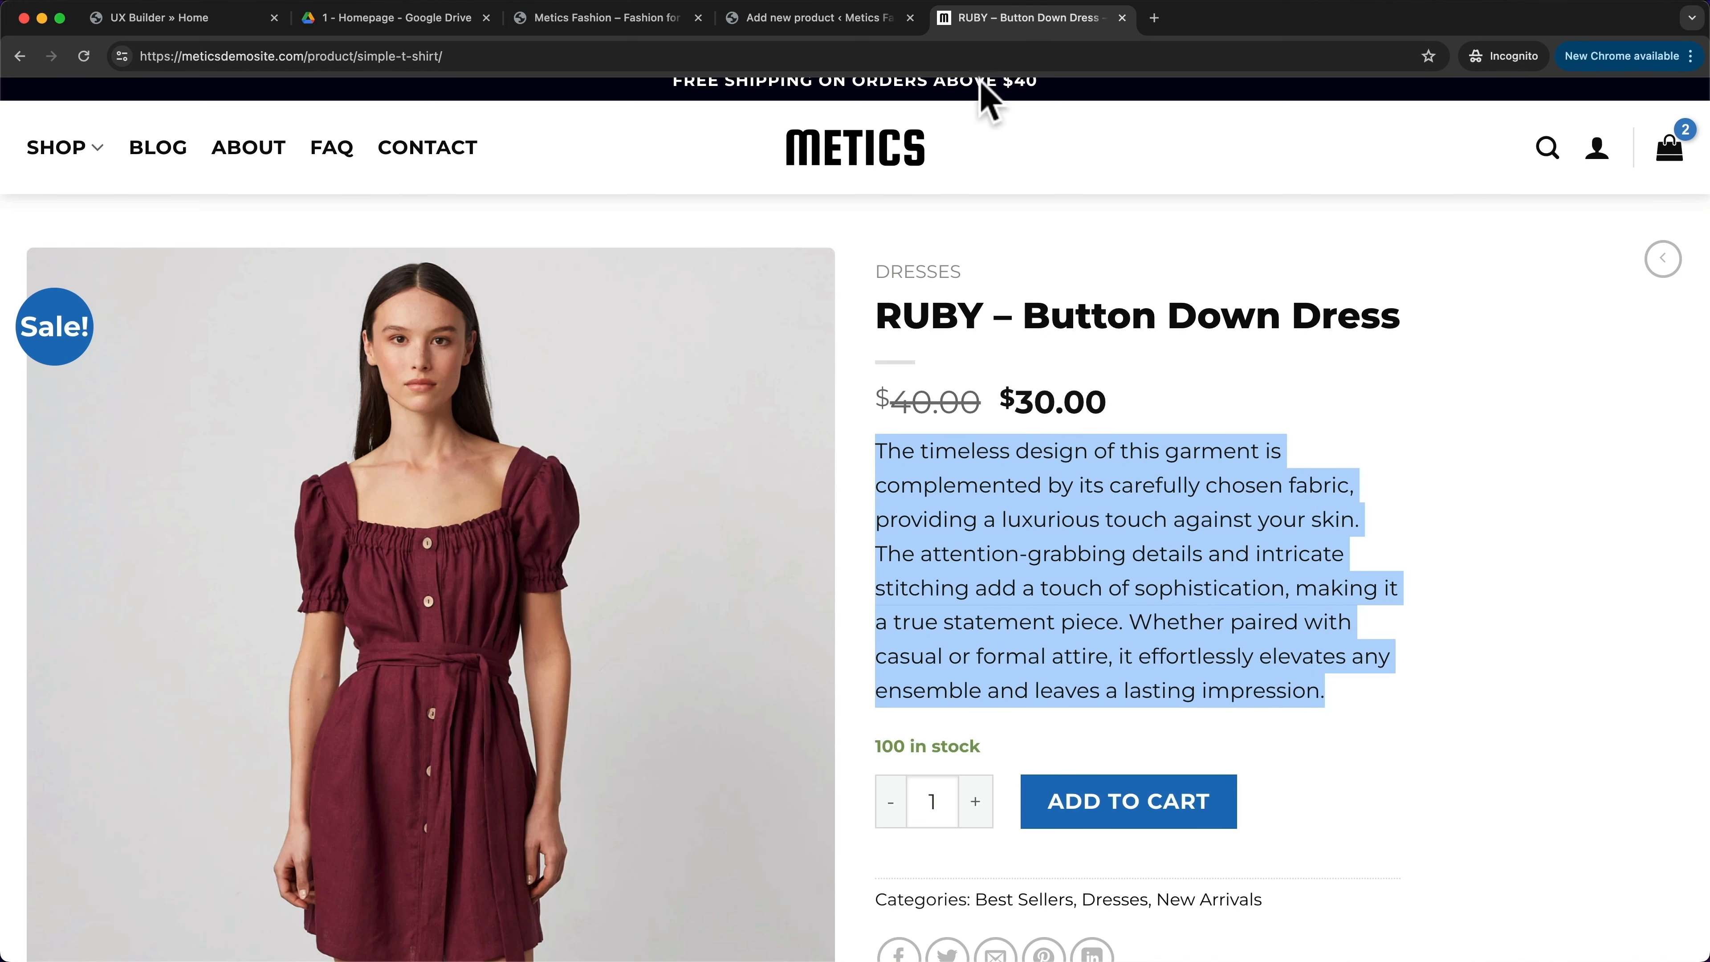
pyautogui.click(829, 18)
pyautogui.click(511, 569)
pyautogui.press('super+v')
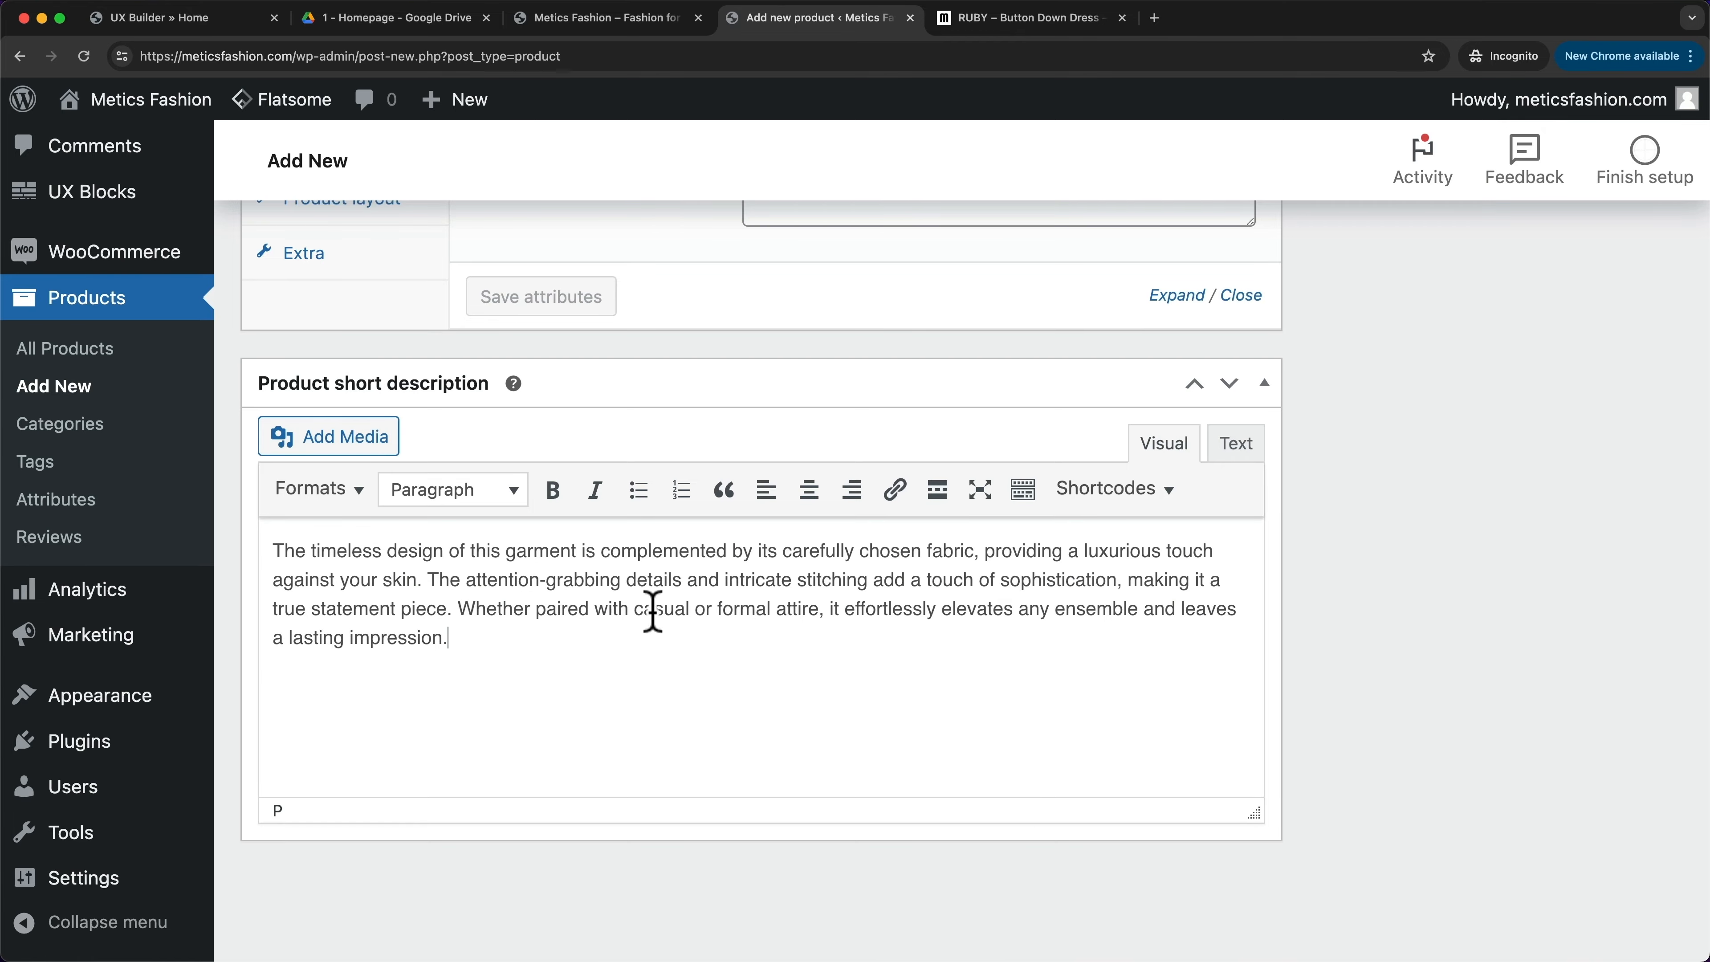
# - Review the filled editor, then go back to the RUBY – Button Down Dress page
pyautogui.scroll(20, 1174, 729)
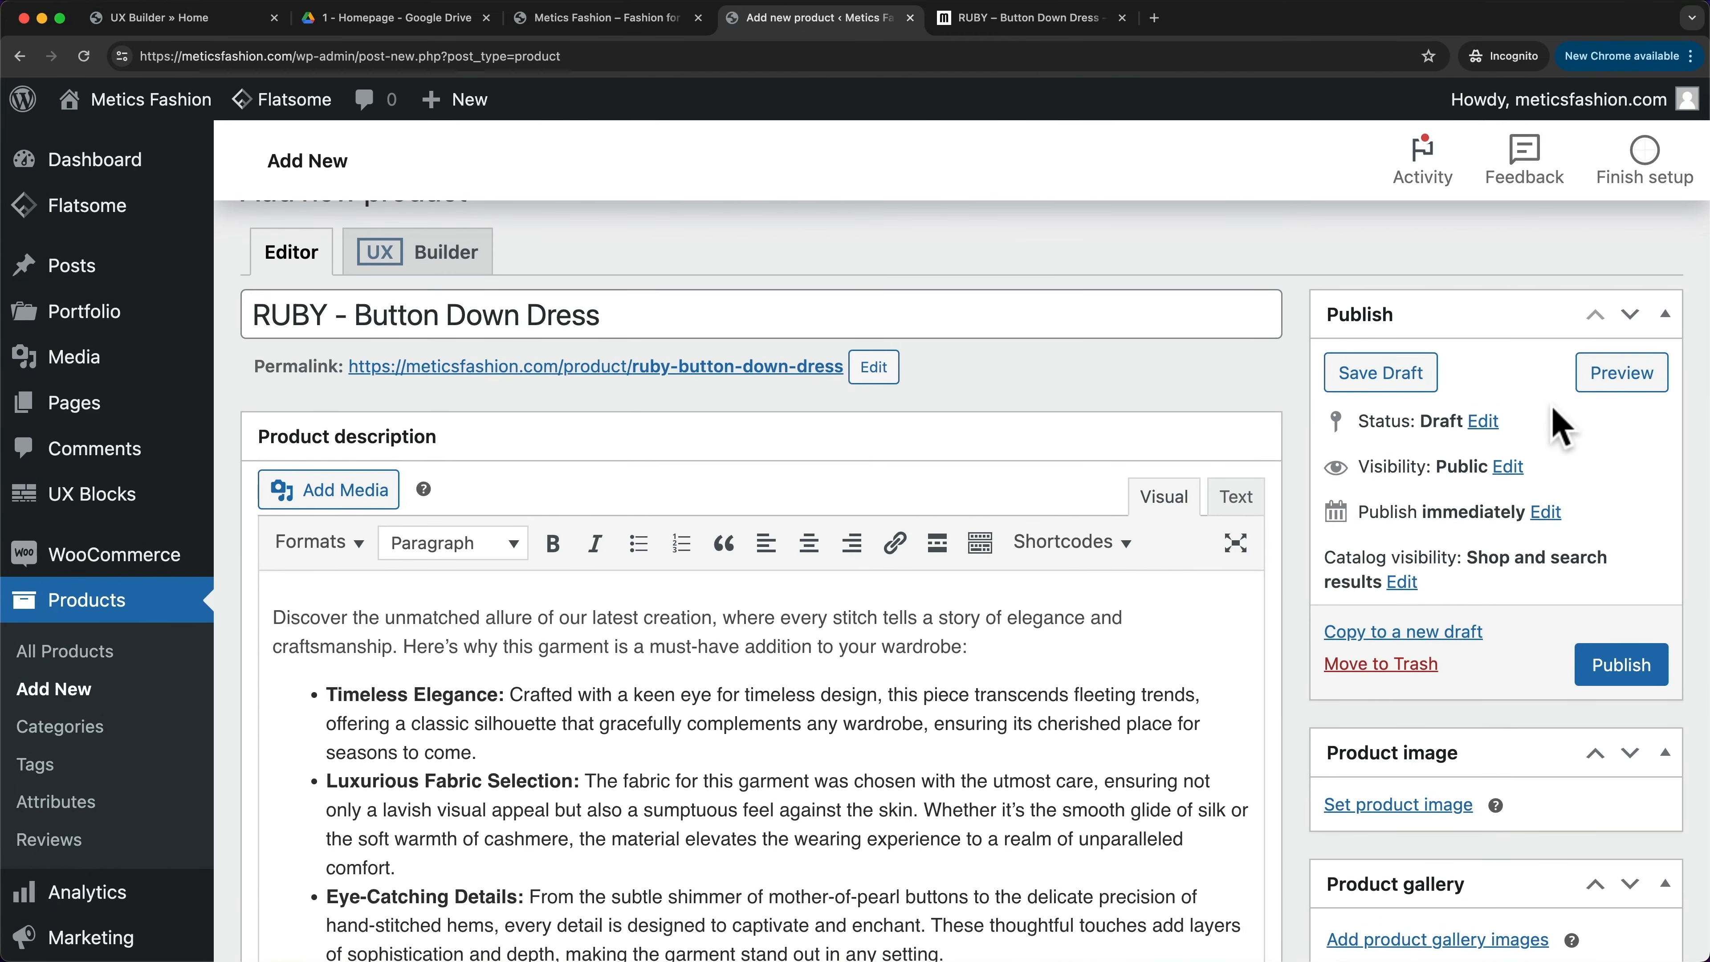
pyautogui.scroll(-1, 1468, 431)
pyautogui.scroll(-8, 1546, 467)
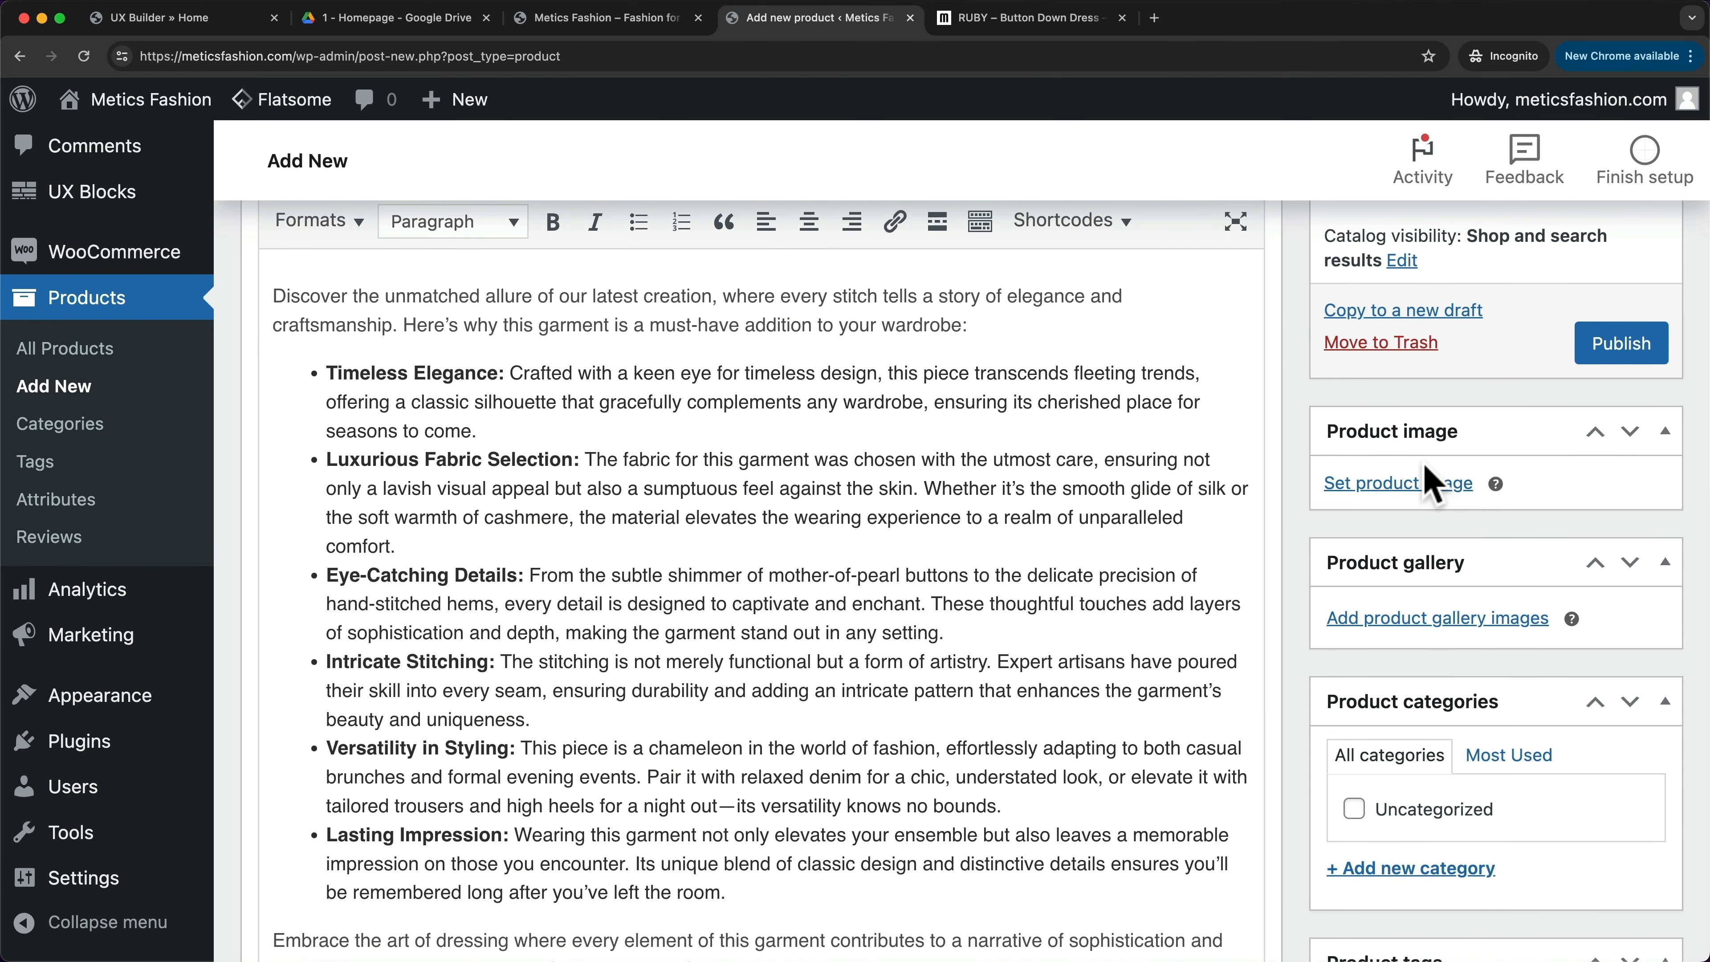
pyautogui.click(1056, 27)
pyautogui.scroll(-5, 488, 431)
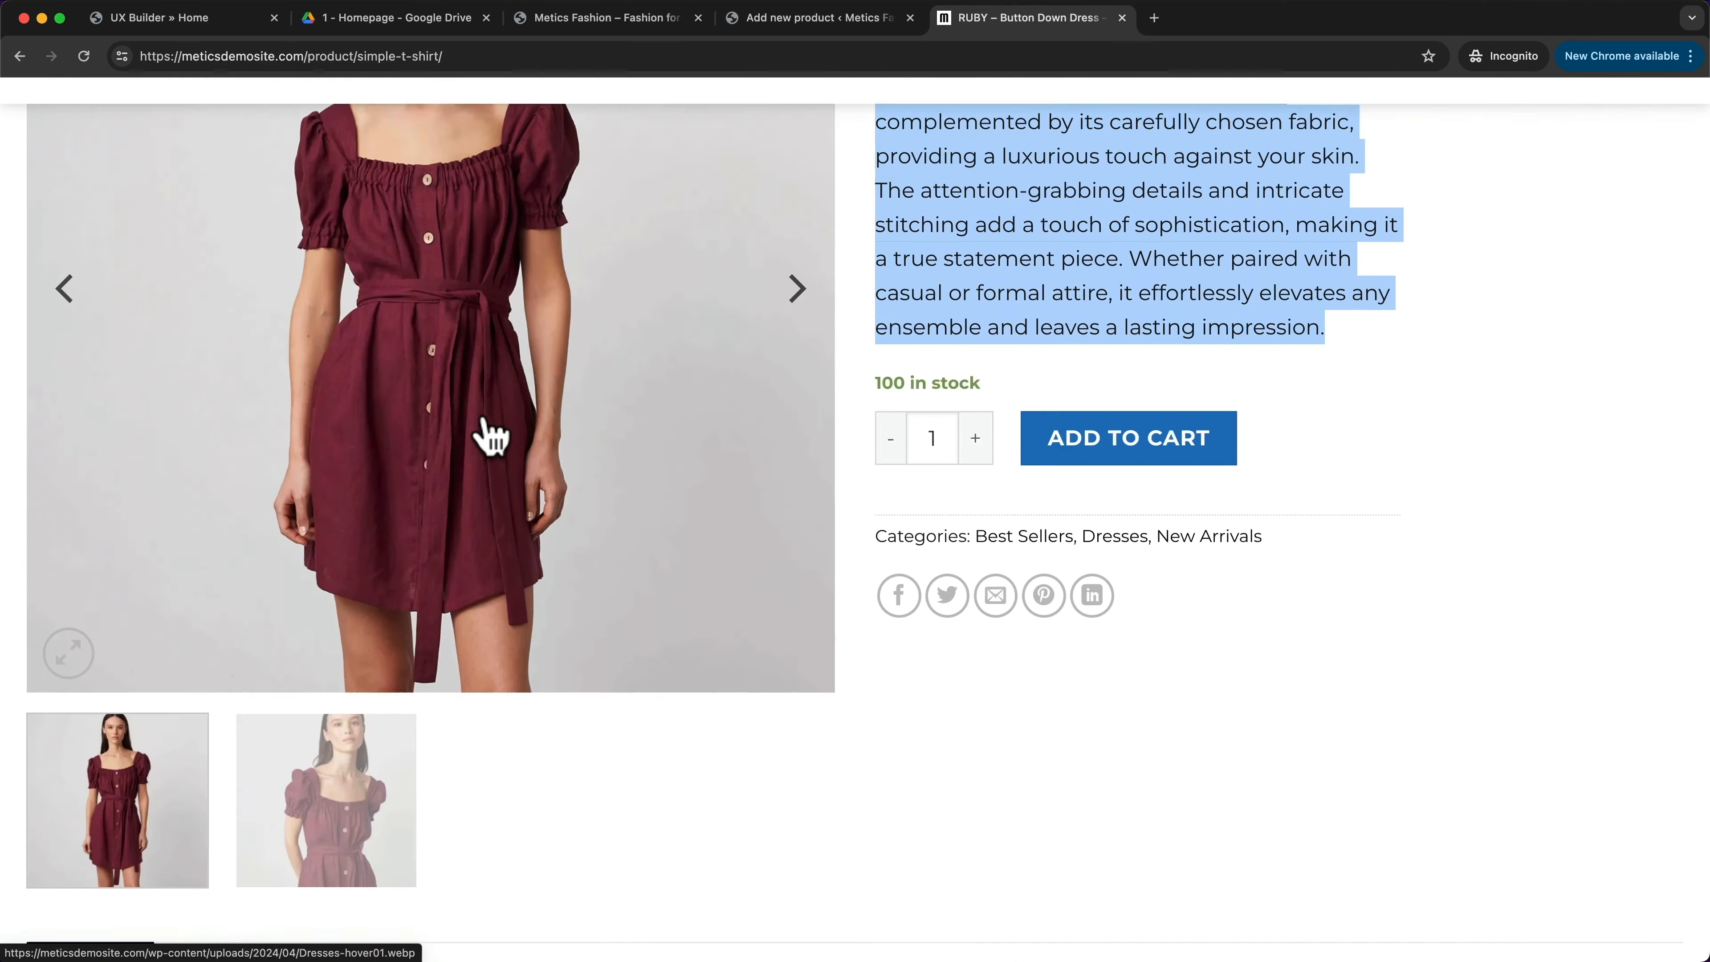
pyautogui.scroll(5, 489, 370)
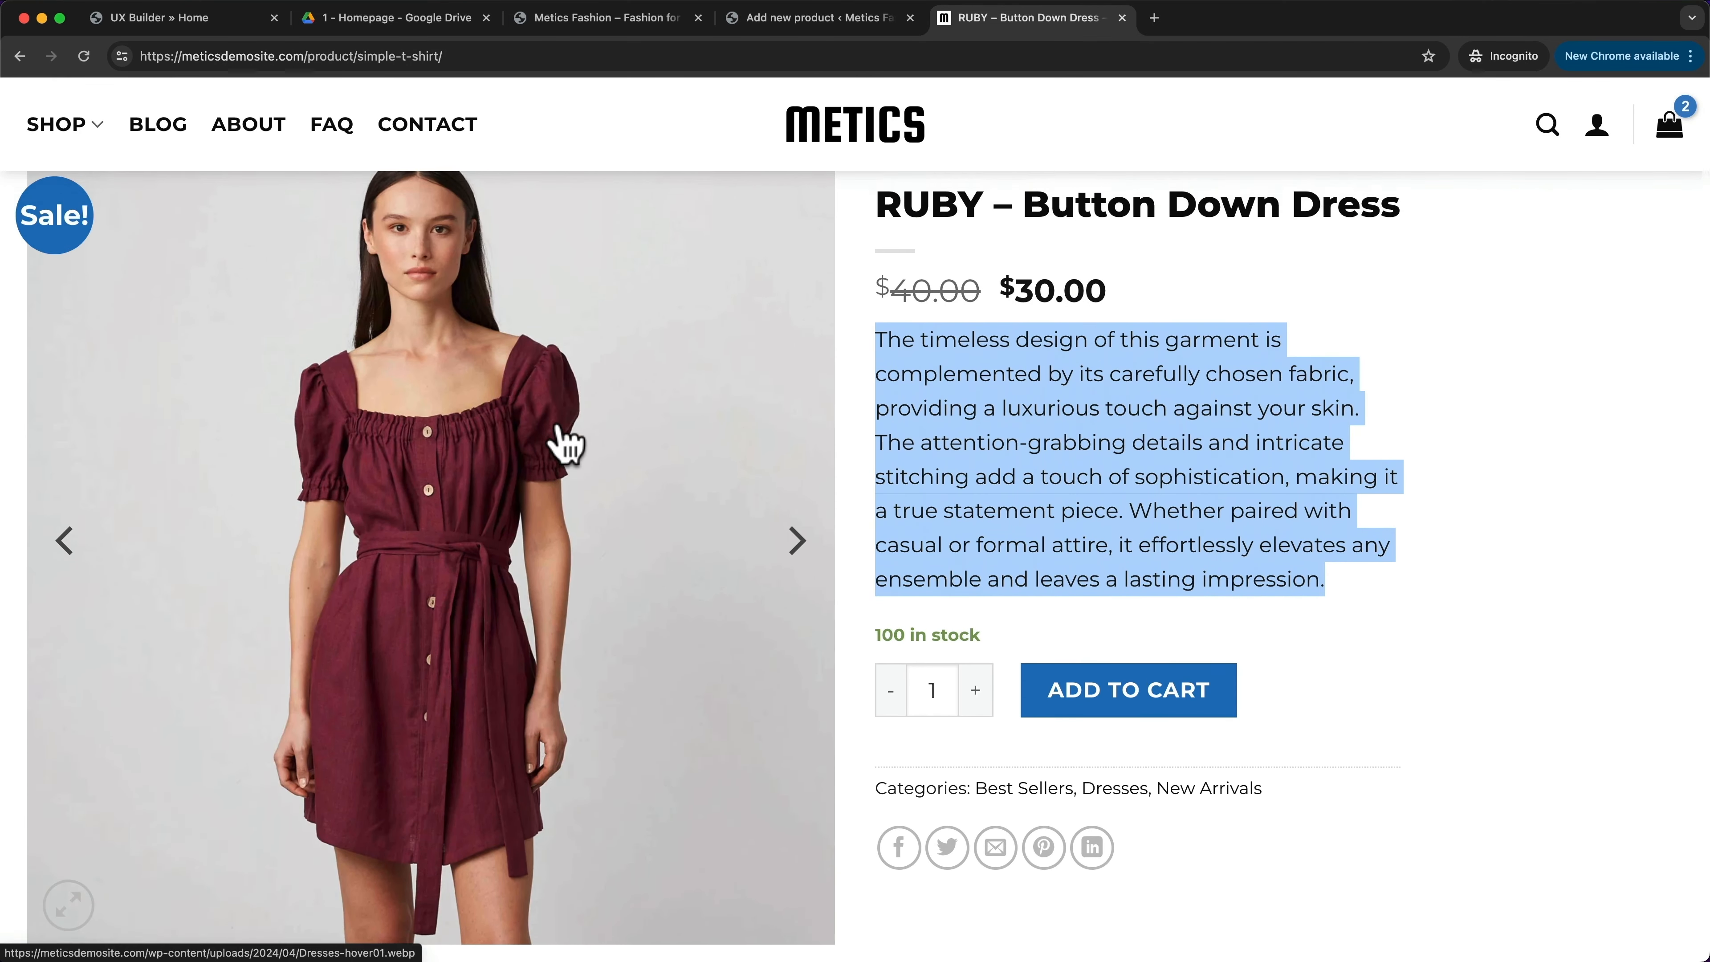
# - Set the uploaded Dresses-hover01.webp burgundy dress photo as the RUBY product image
pyautogui.click(838, 20)
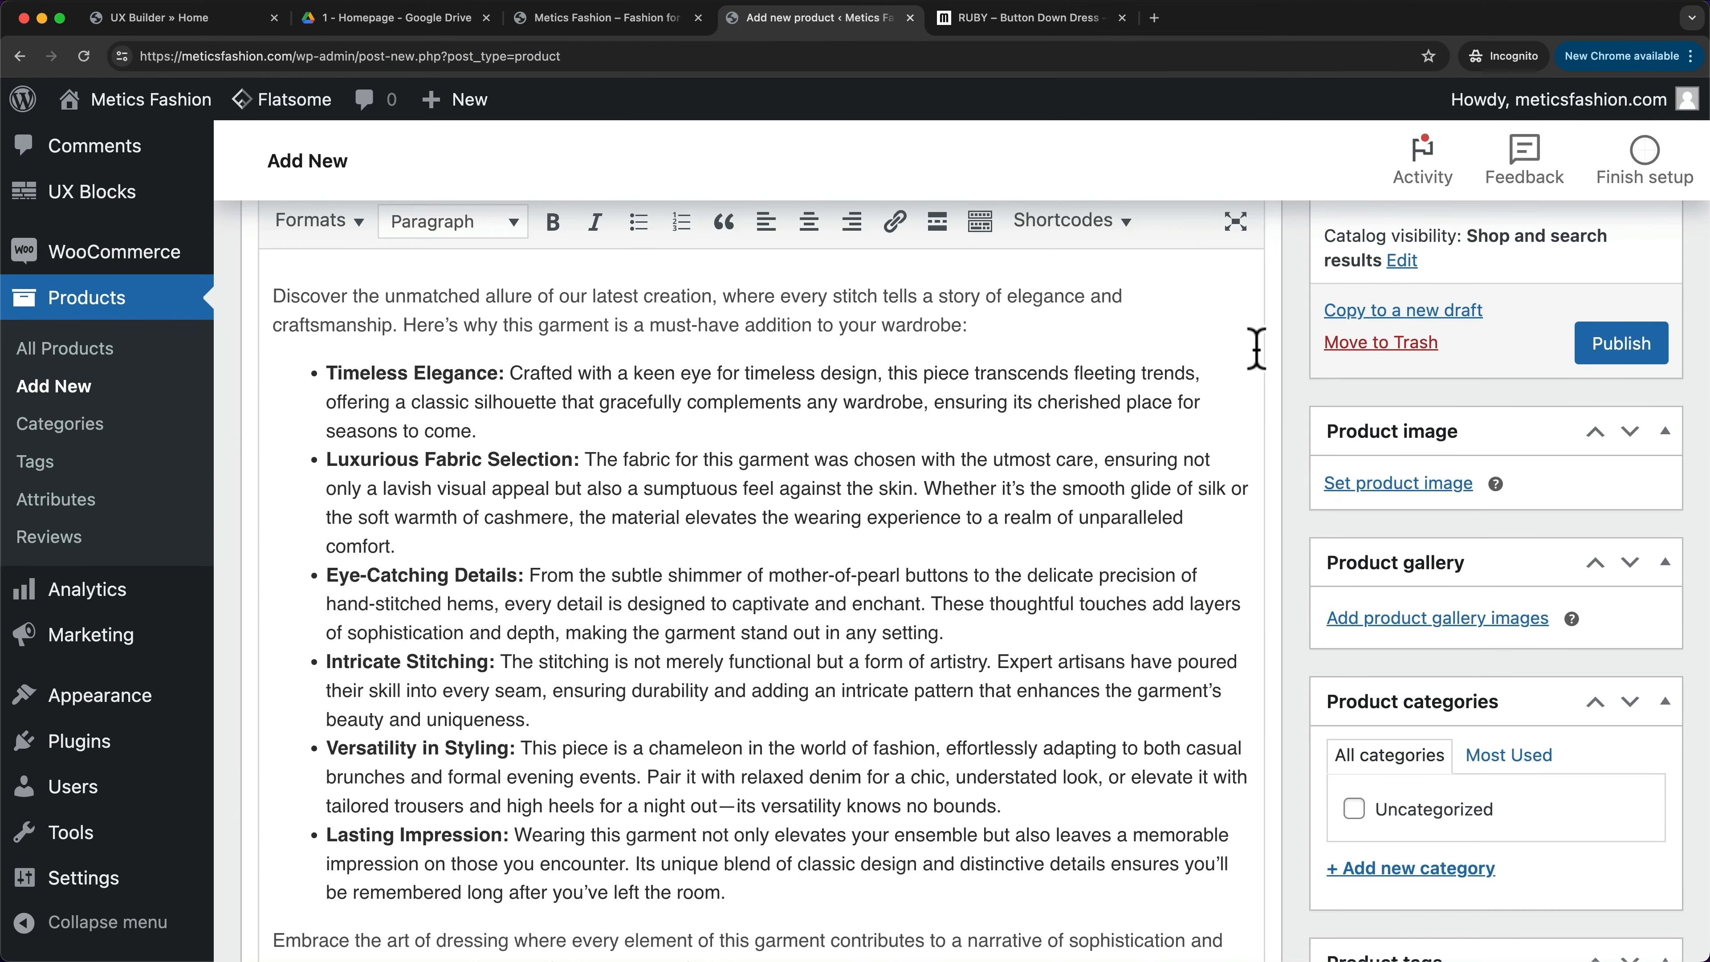
pyautogui.click(1370, 485)
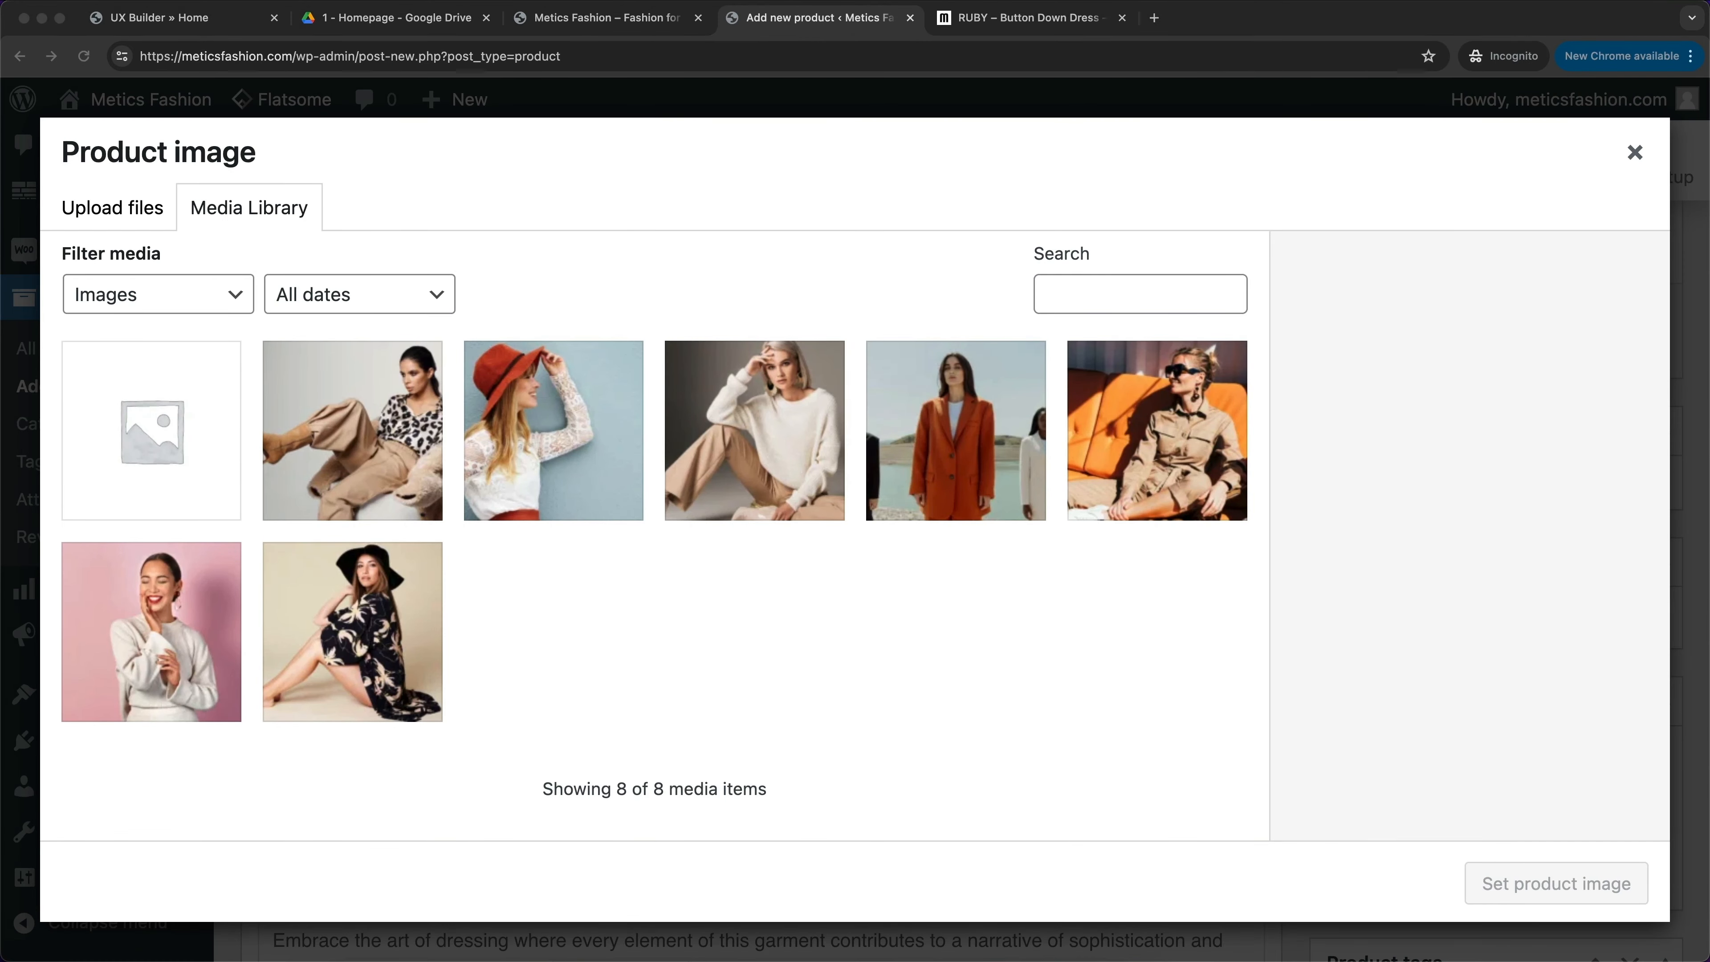
pyautogui.moveTo(907, 957); pyautogui.dragTo(794, 606)
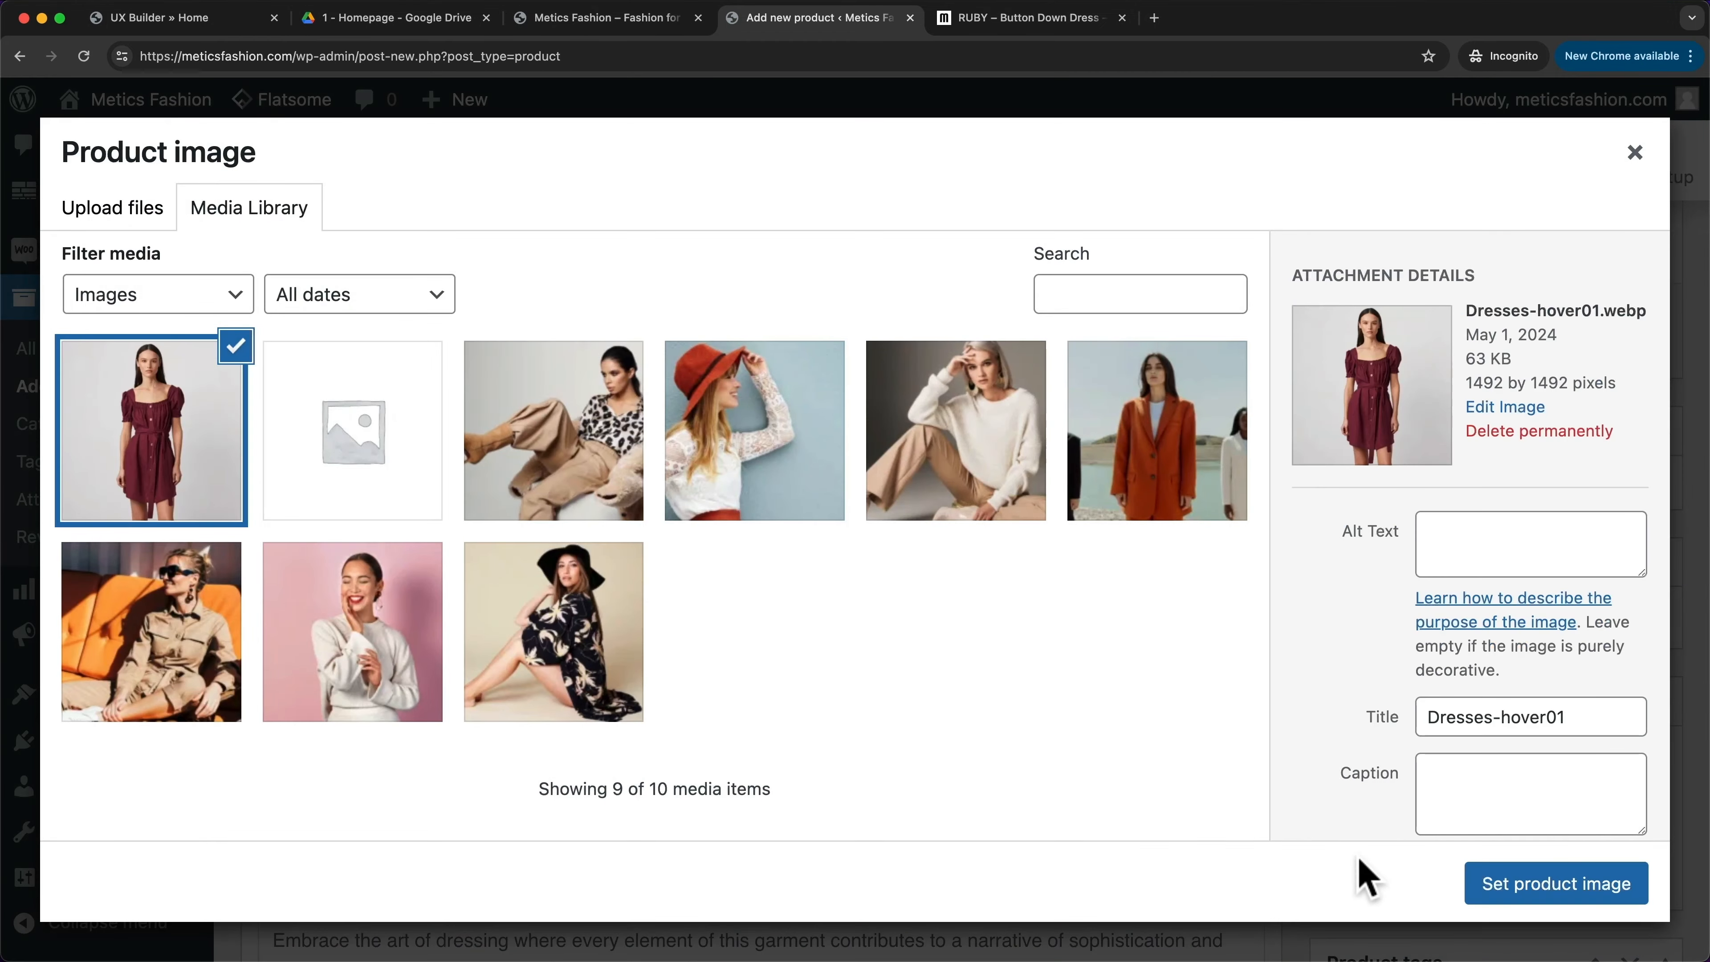
pyautogui.click(1530, 894)
pyautogui.scroll(-5, 1536, 896)
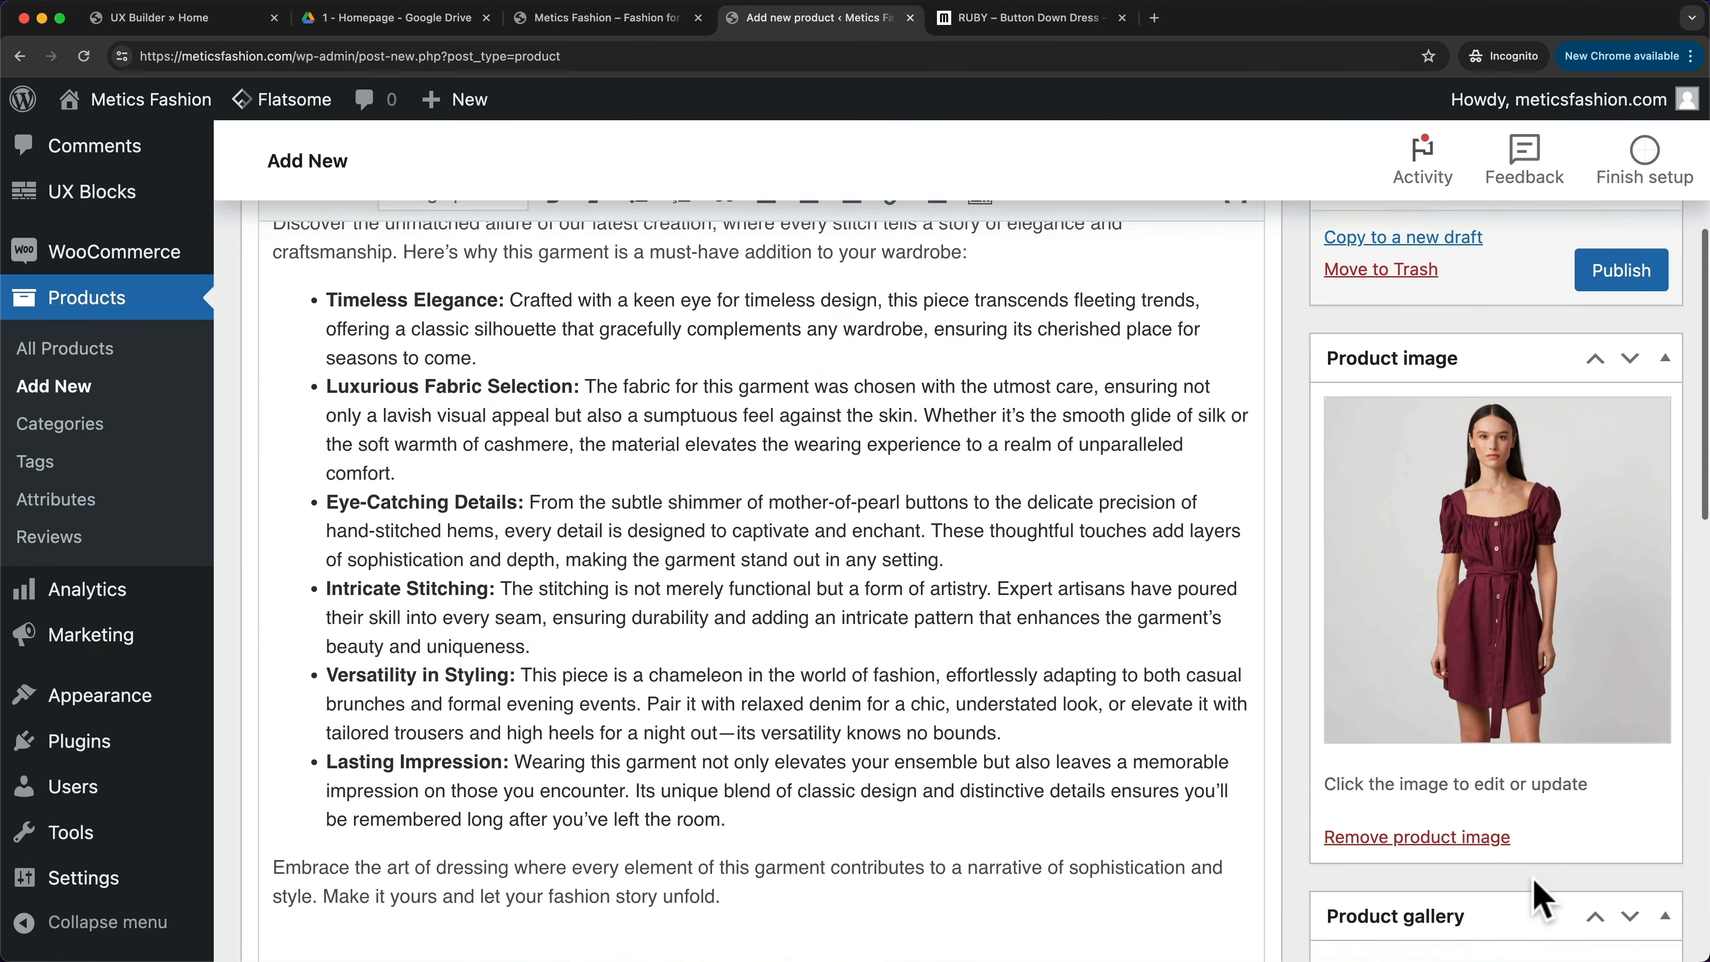
pyautogui.scroll(-3, 1535, 883)
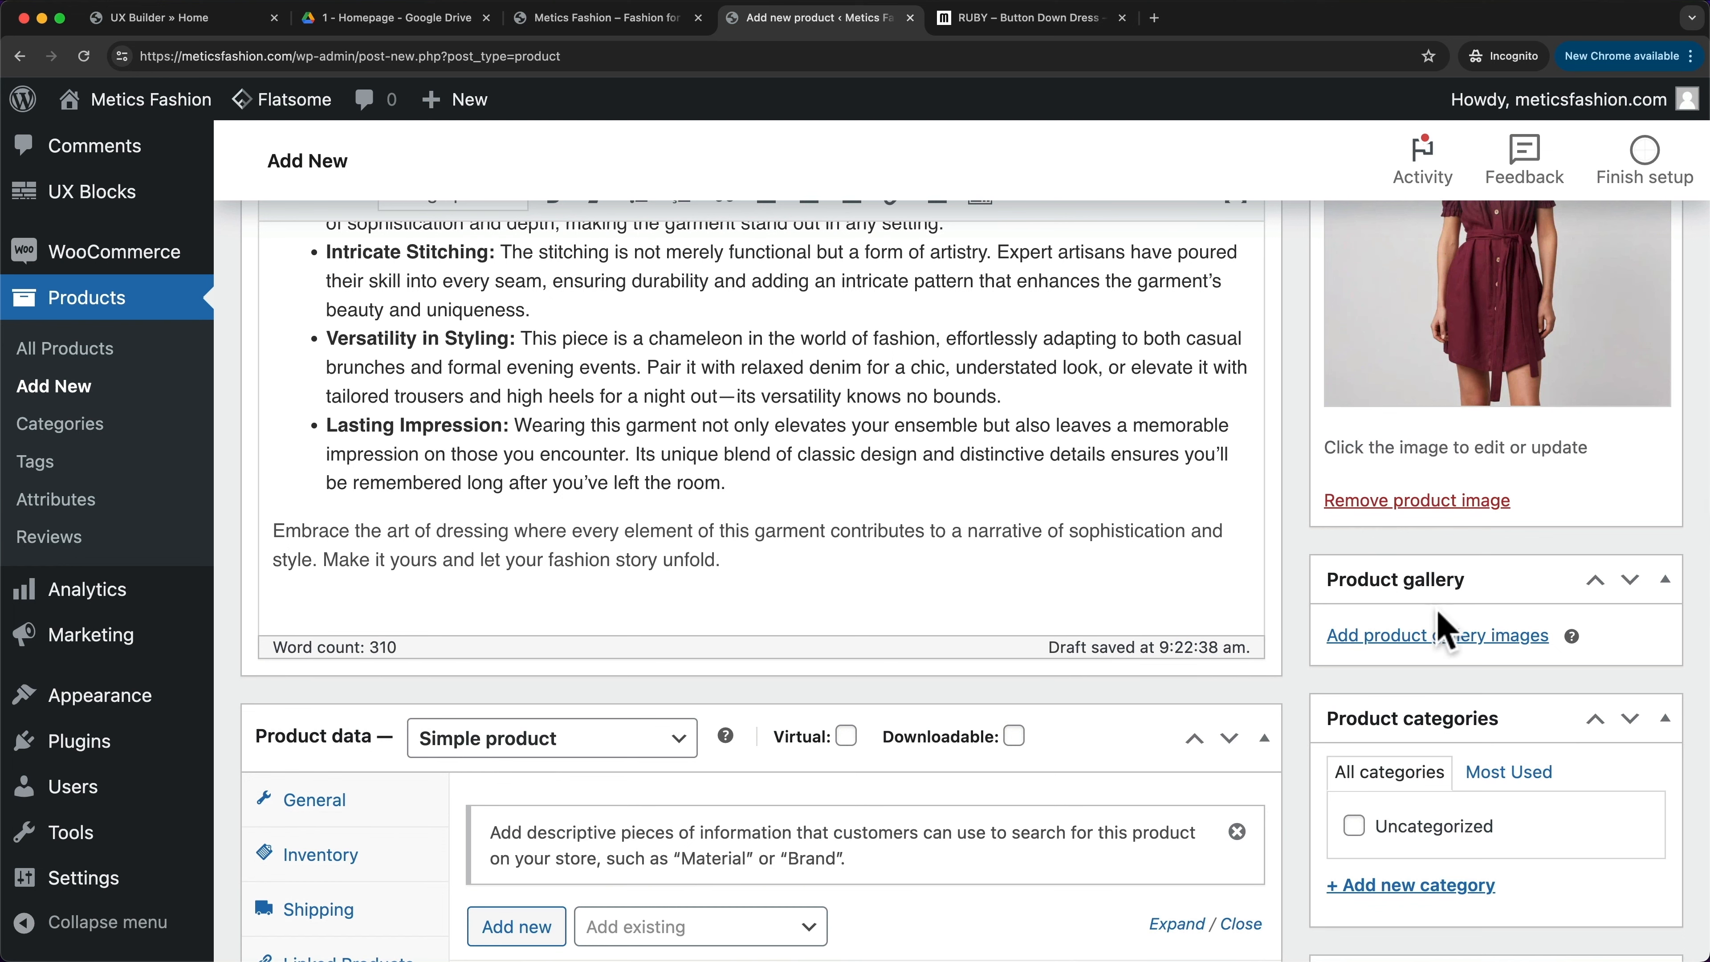
pyautogui.click(1043, 18)
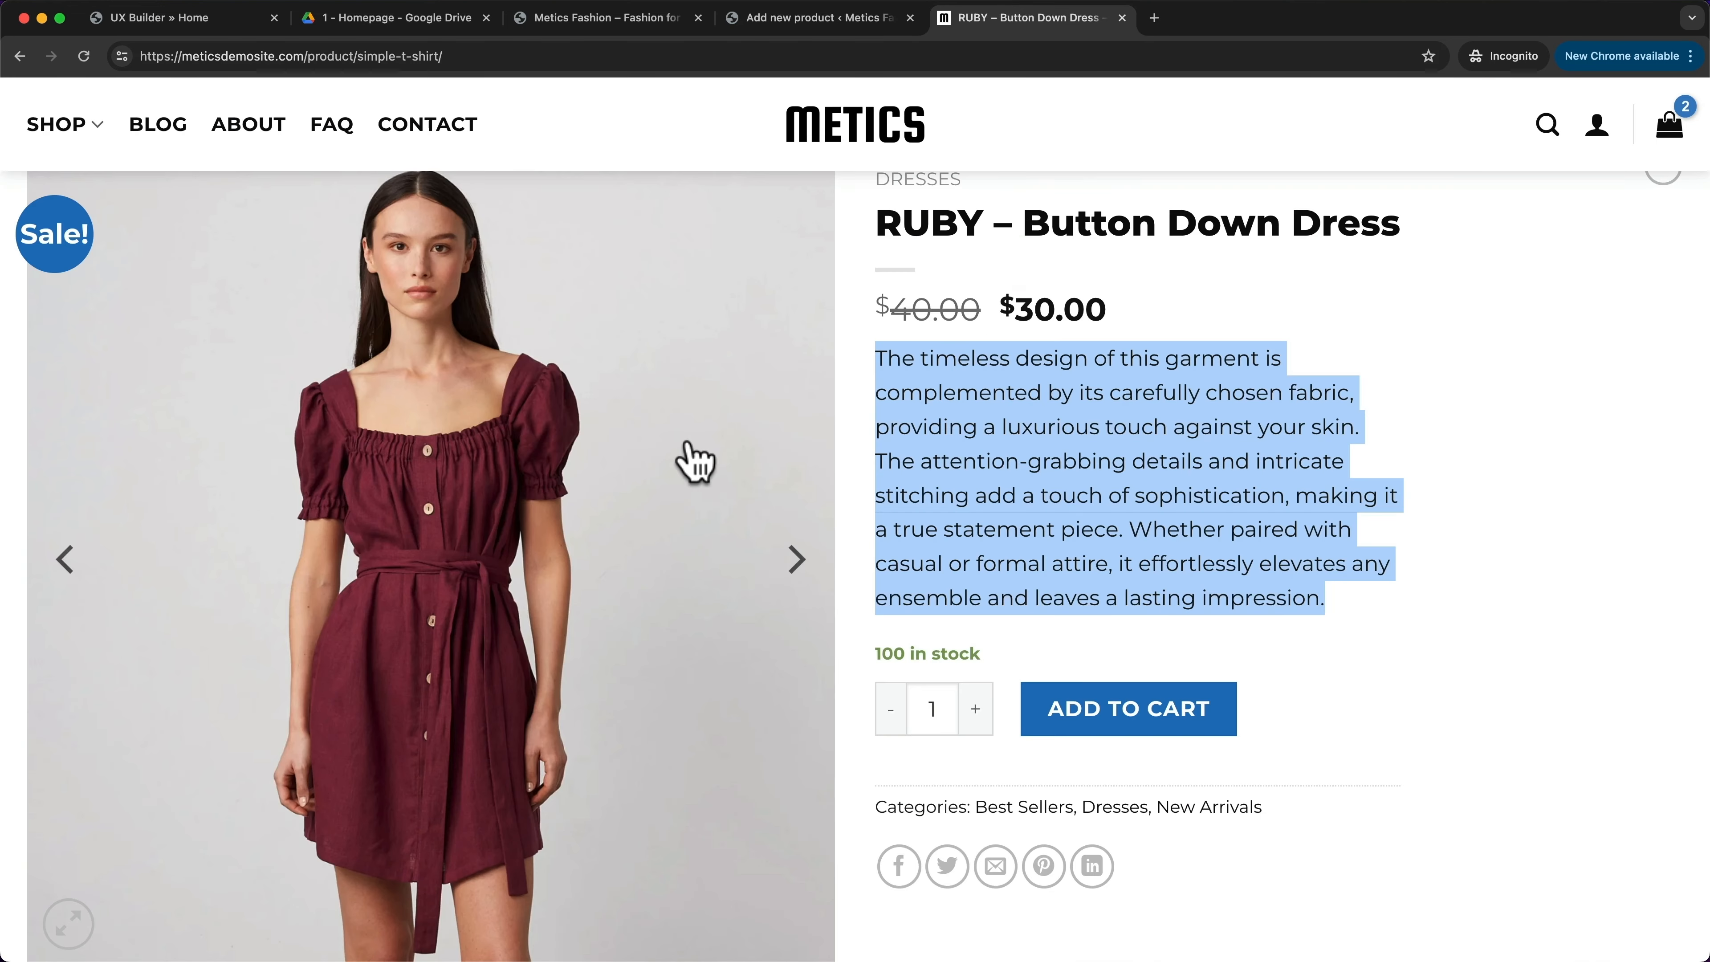
pyautogui.scroll(-3, 694, 462)
pyautogui.scroll(-3, 693, 461)
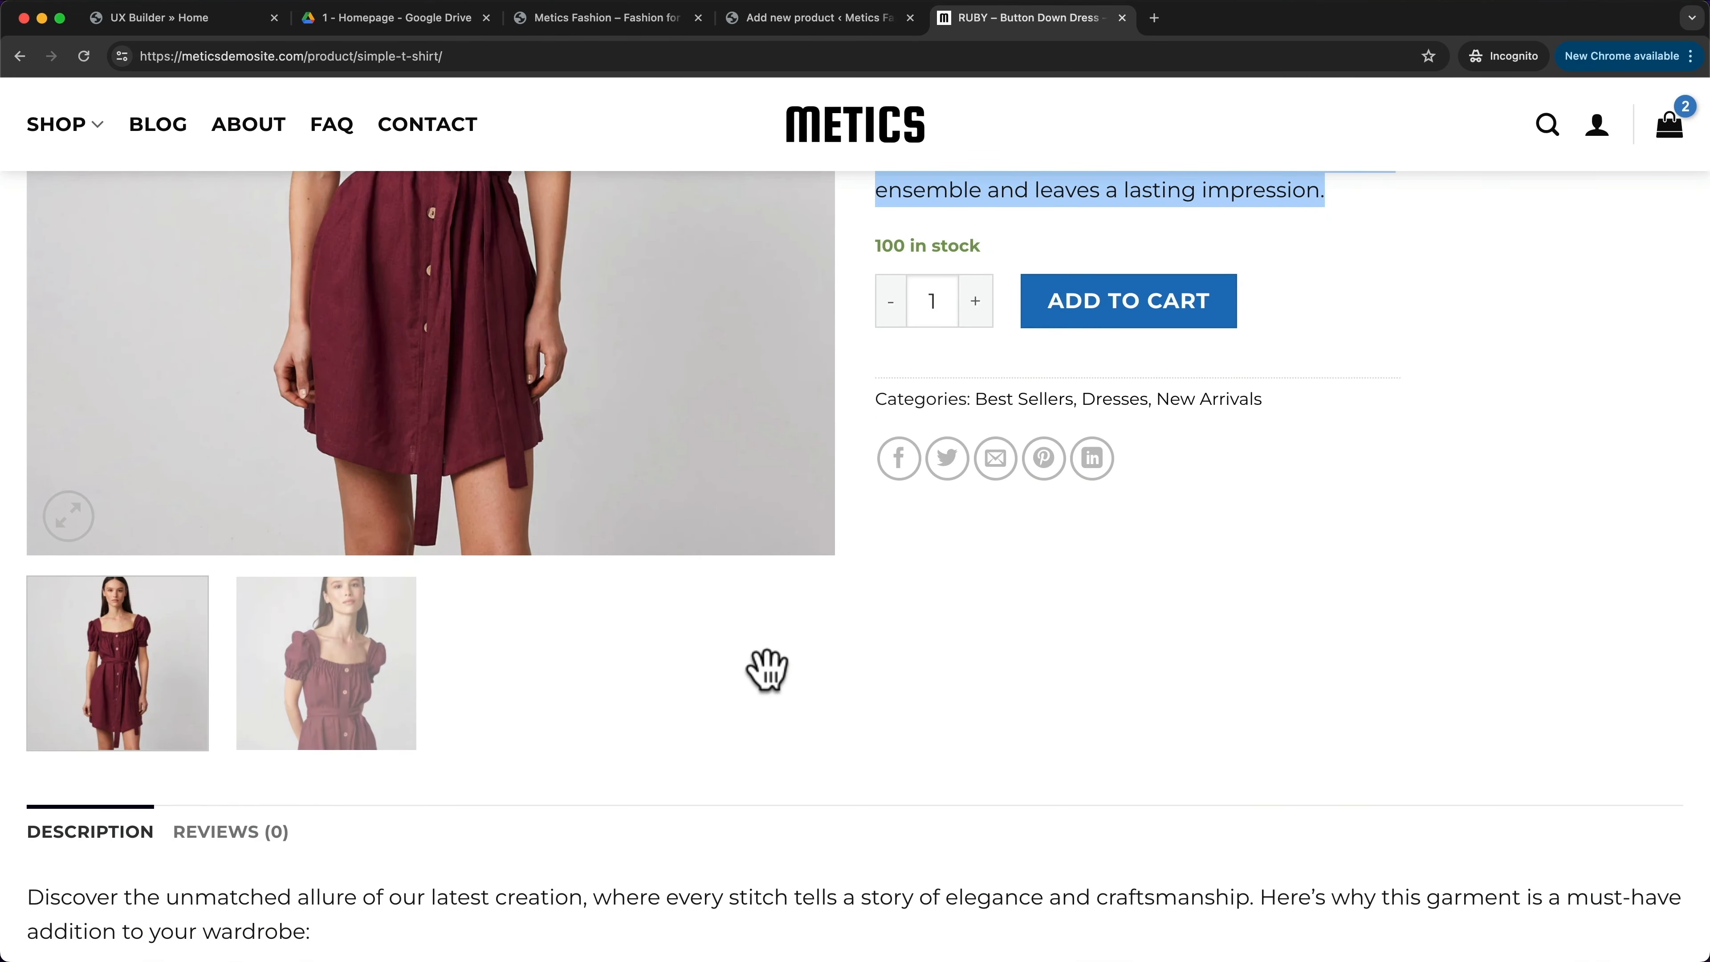
pyautogui.click(381, 680)
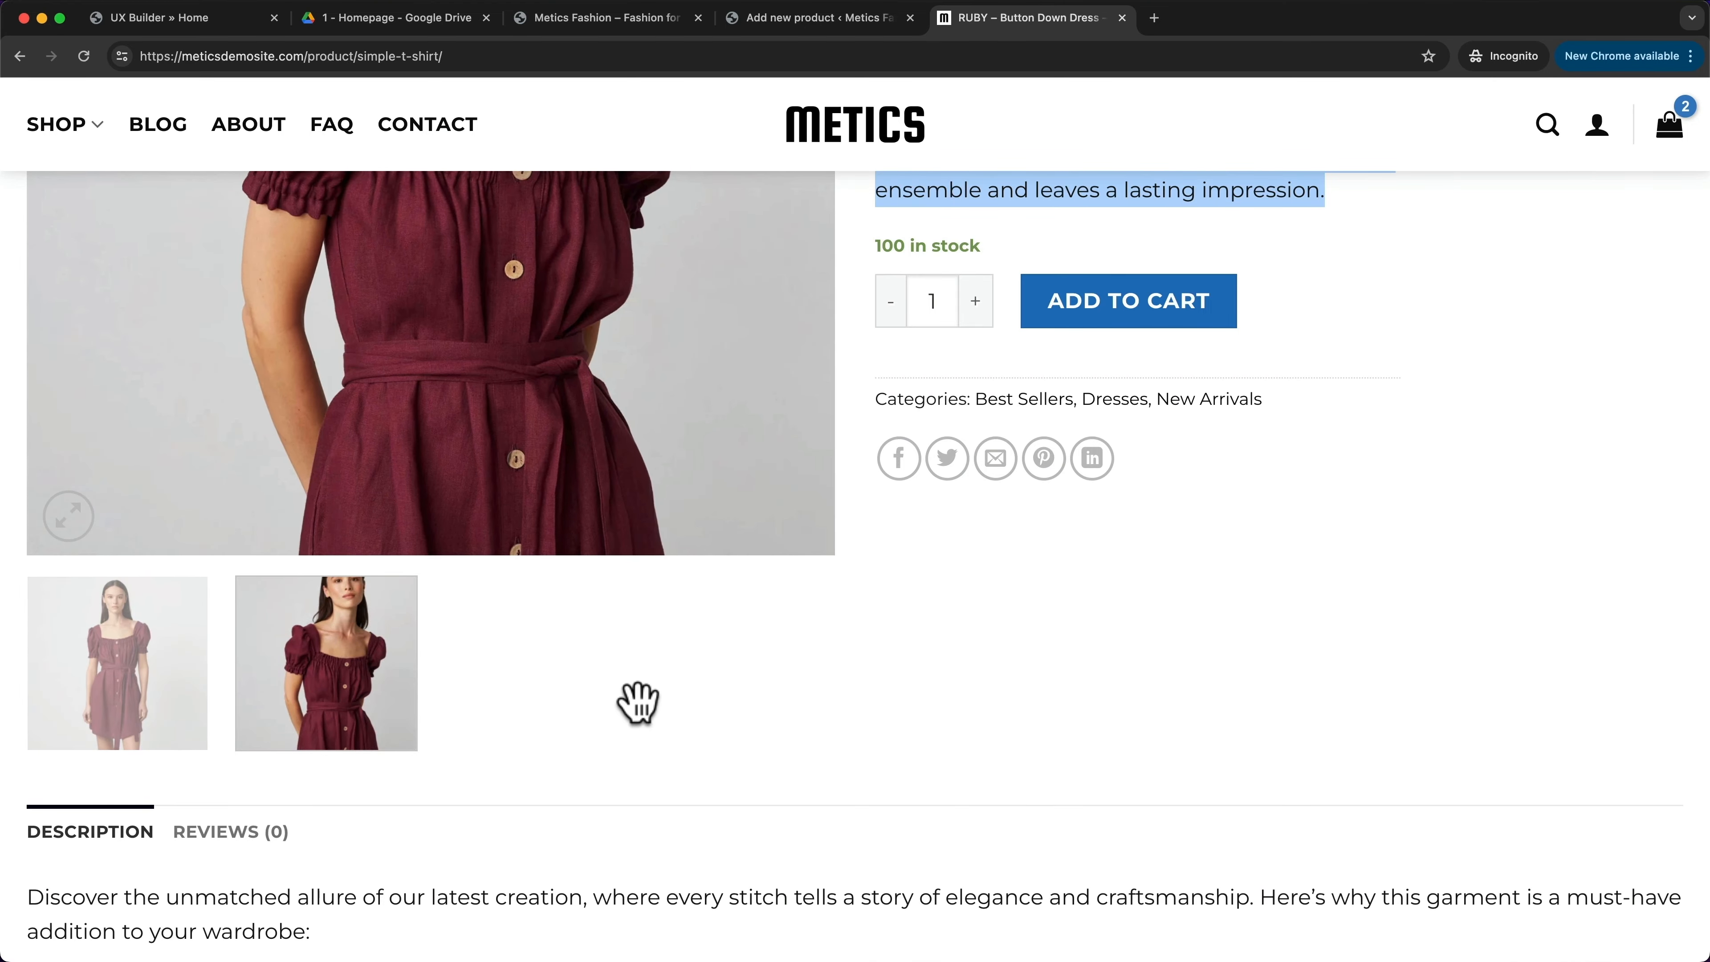
pyautogui.scroll(6, 653, 580)
pyautogui.scroll(-1, 633, 450)
pyautogui.scroll(-3, 519, 593)
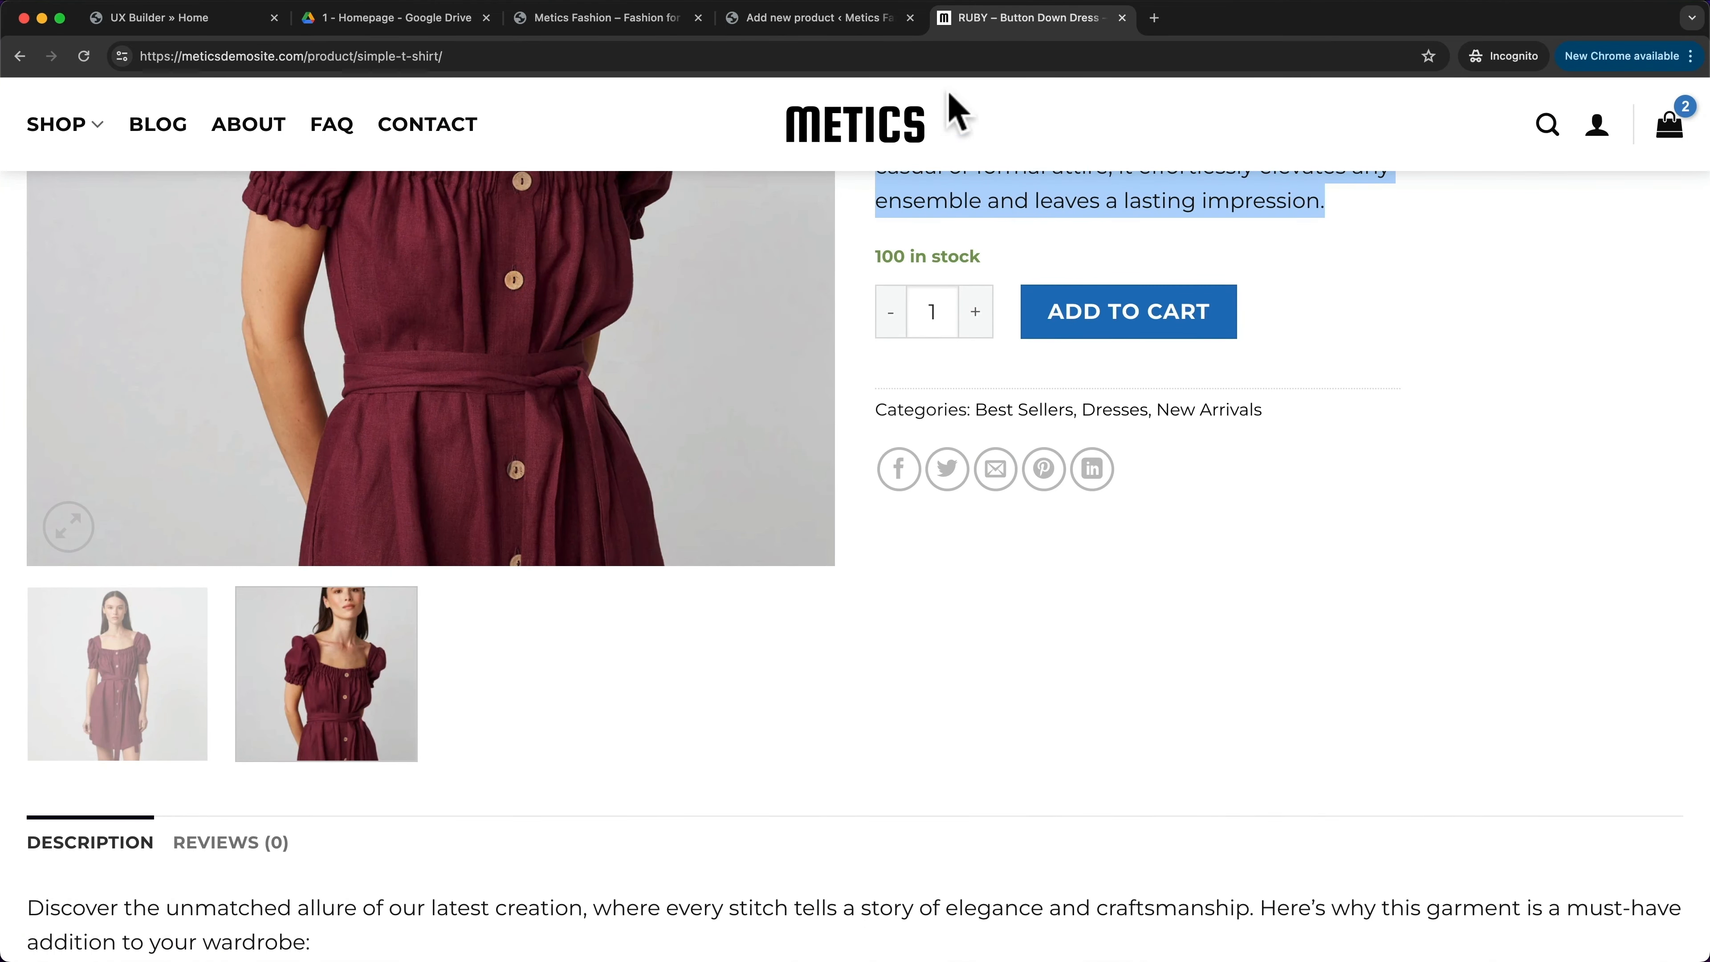
pyautogui.click(847, 18)
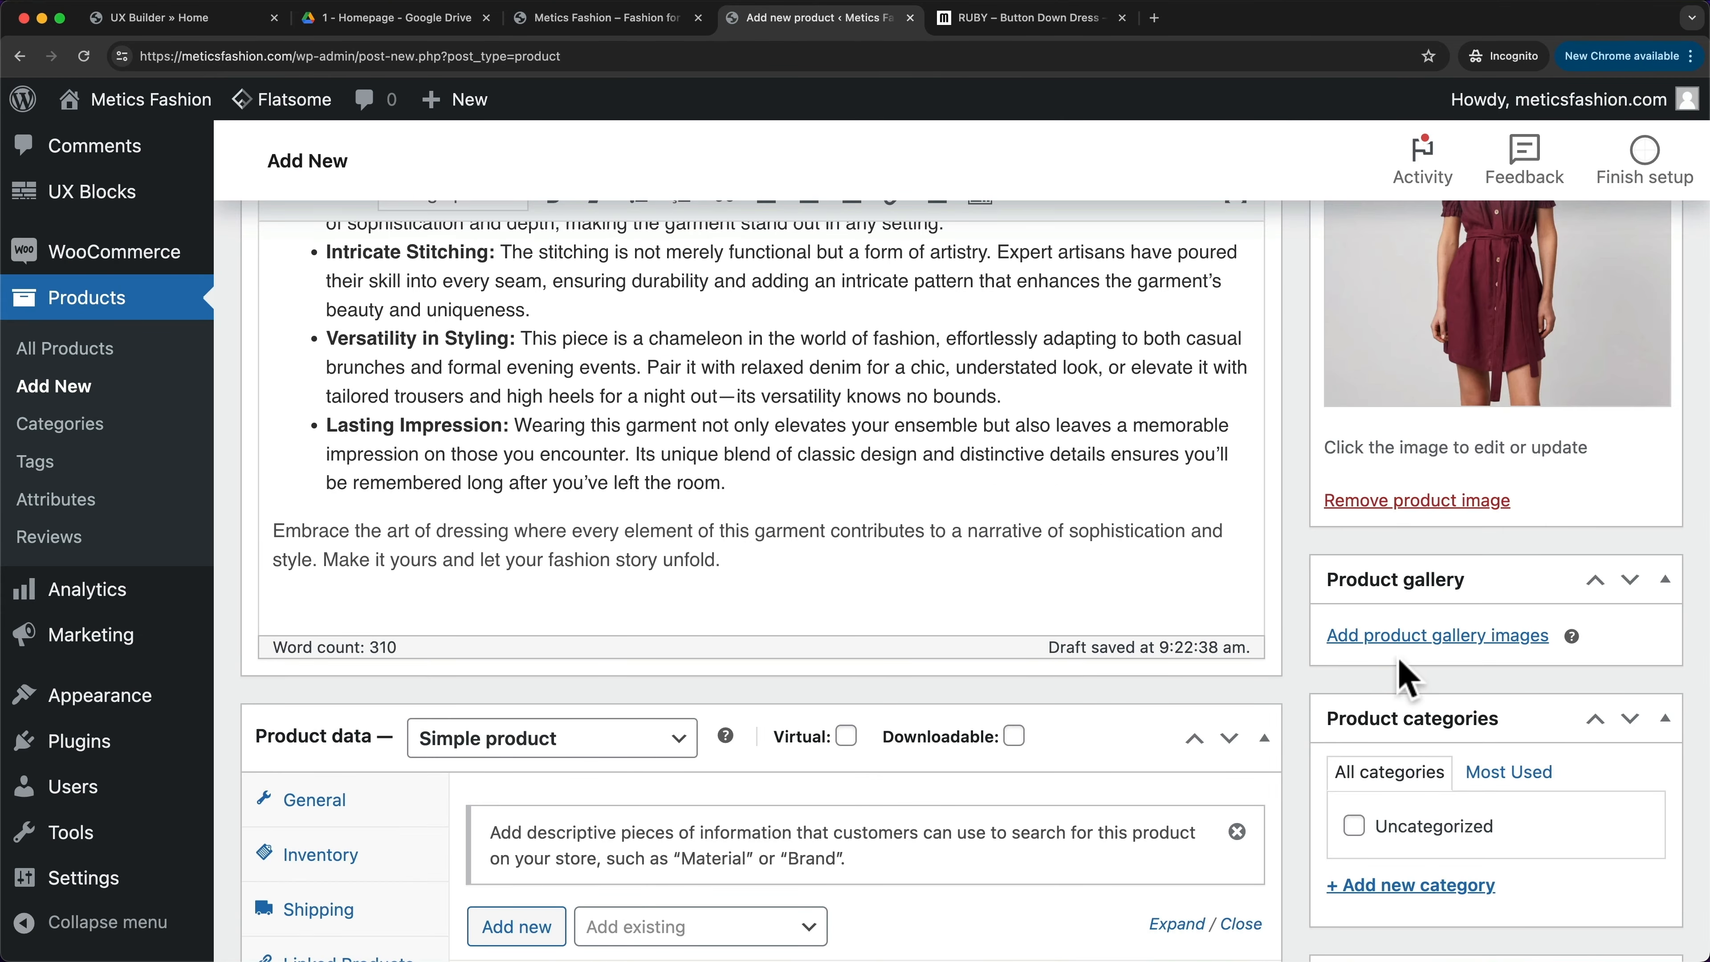
# - Upload Dresses01.webp via Add product gallery images and add it to the gallery
pyautogui.click(1393, 637)
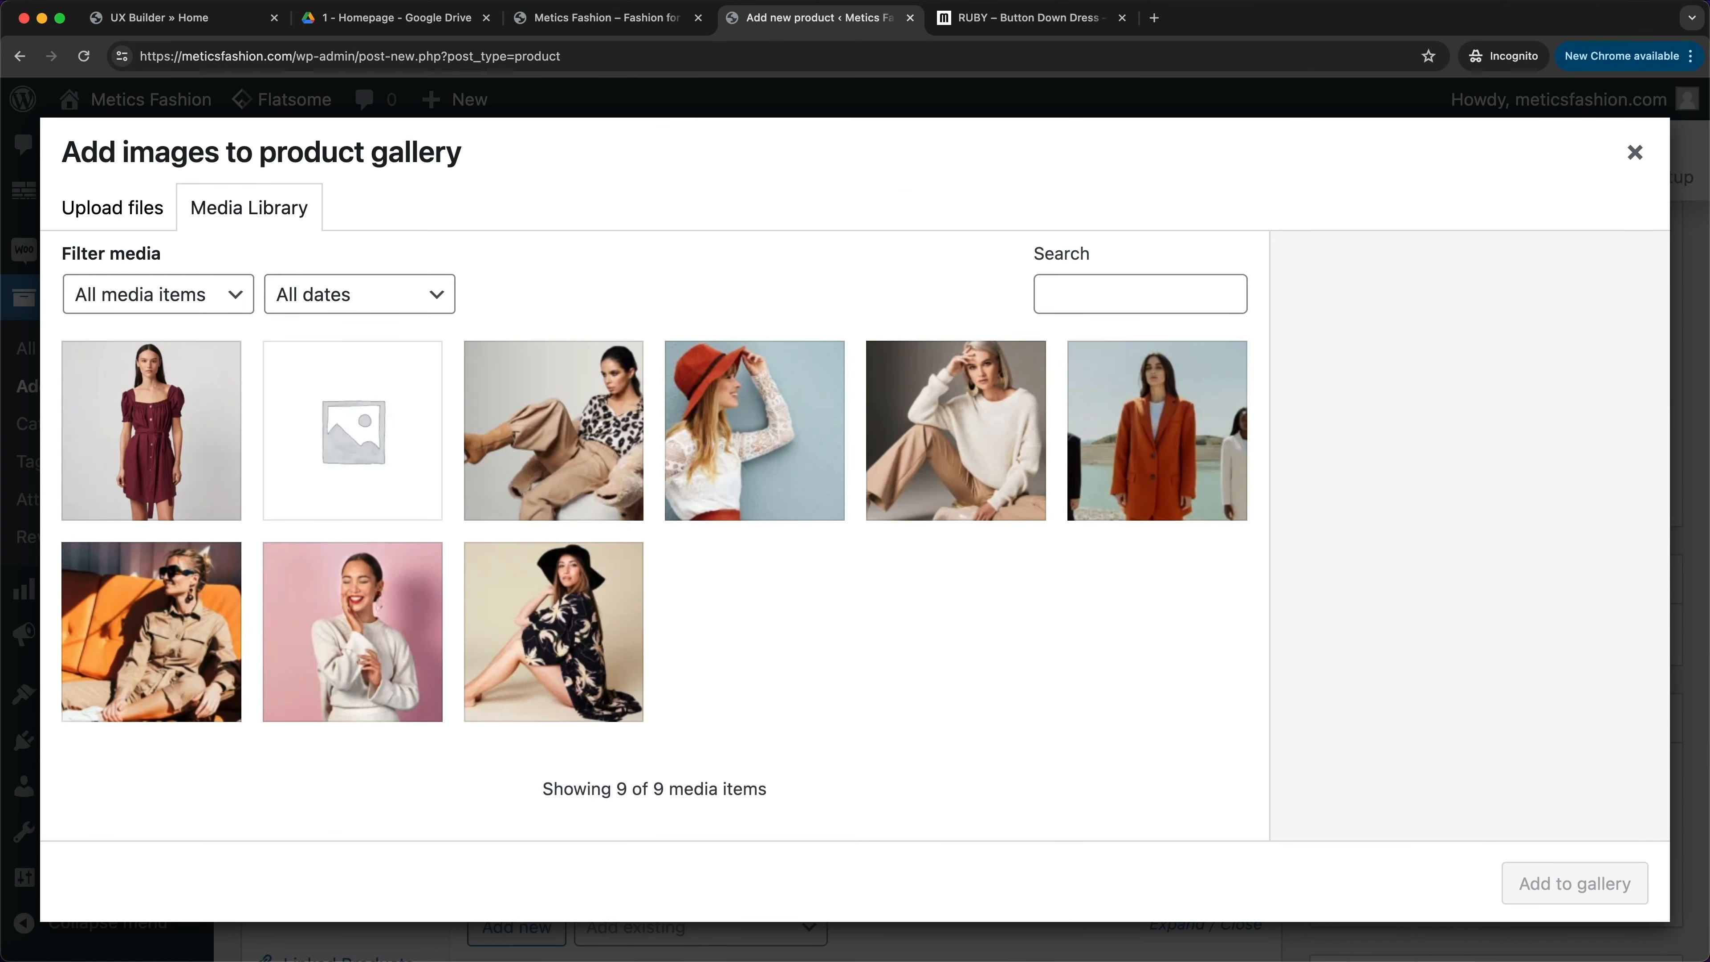
pyautogui.click(970, 960)
pyautogui.moveTo(970, 960); pyautogui.dragTo(622, 599)
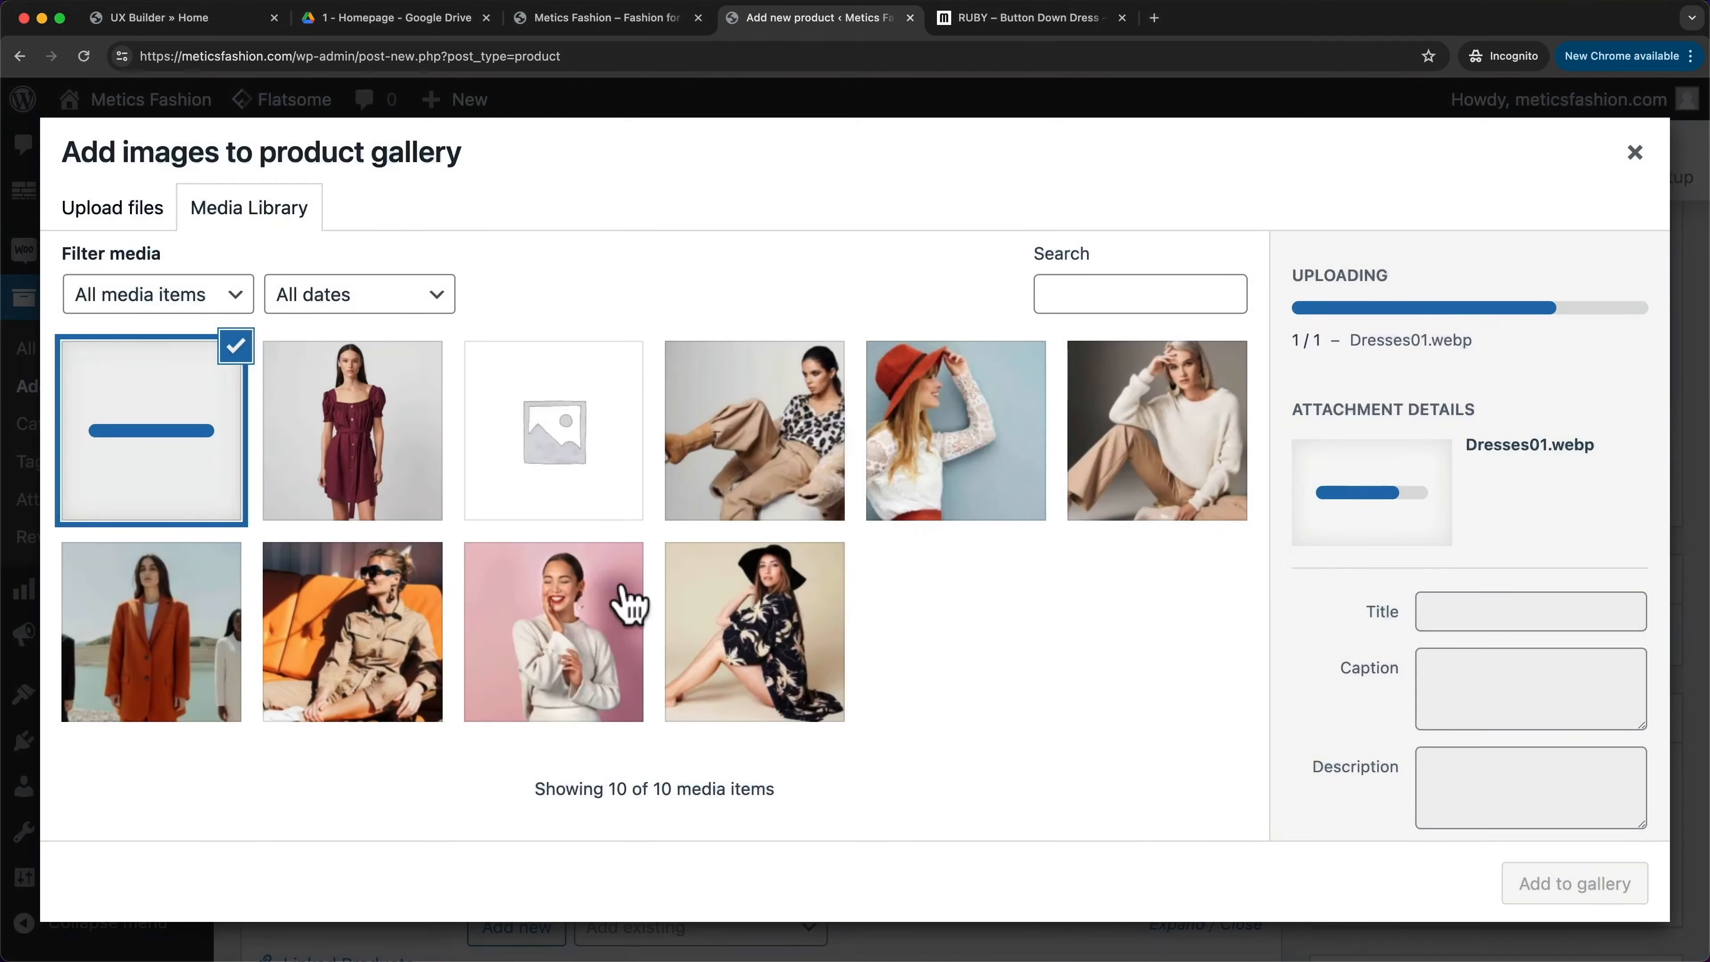
pyautogui.click(1544, 896)
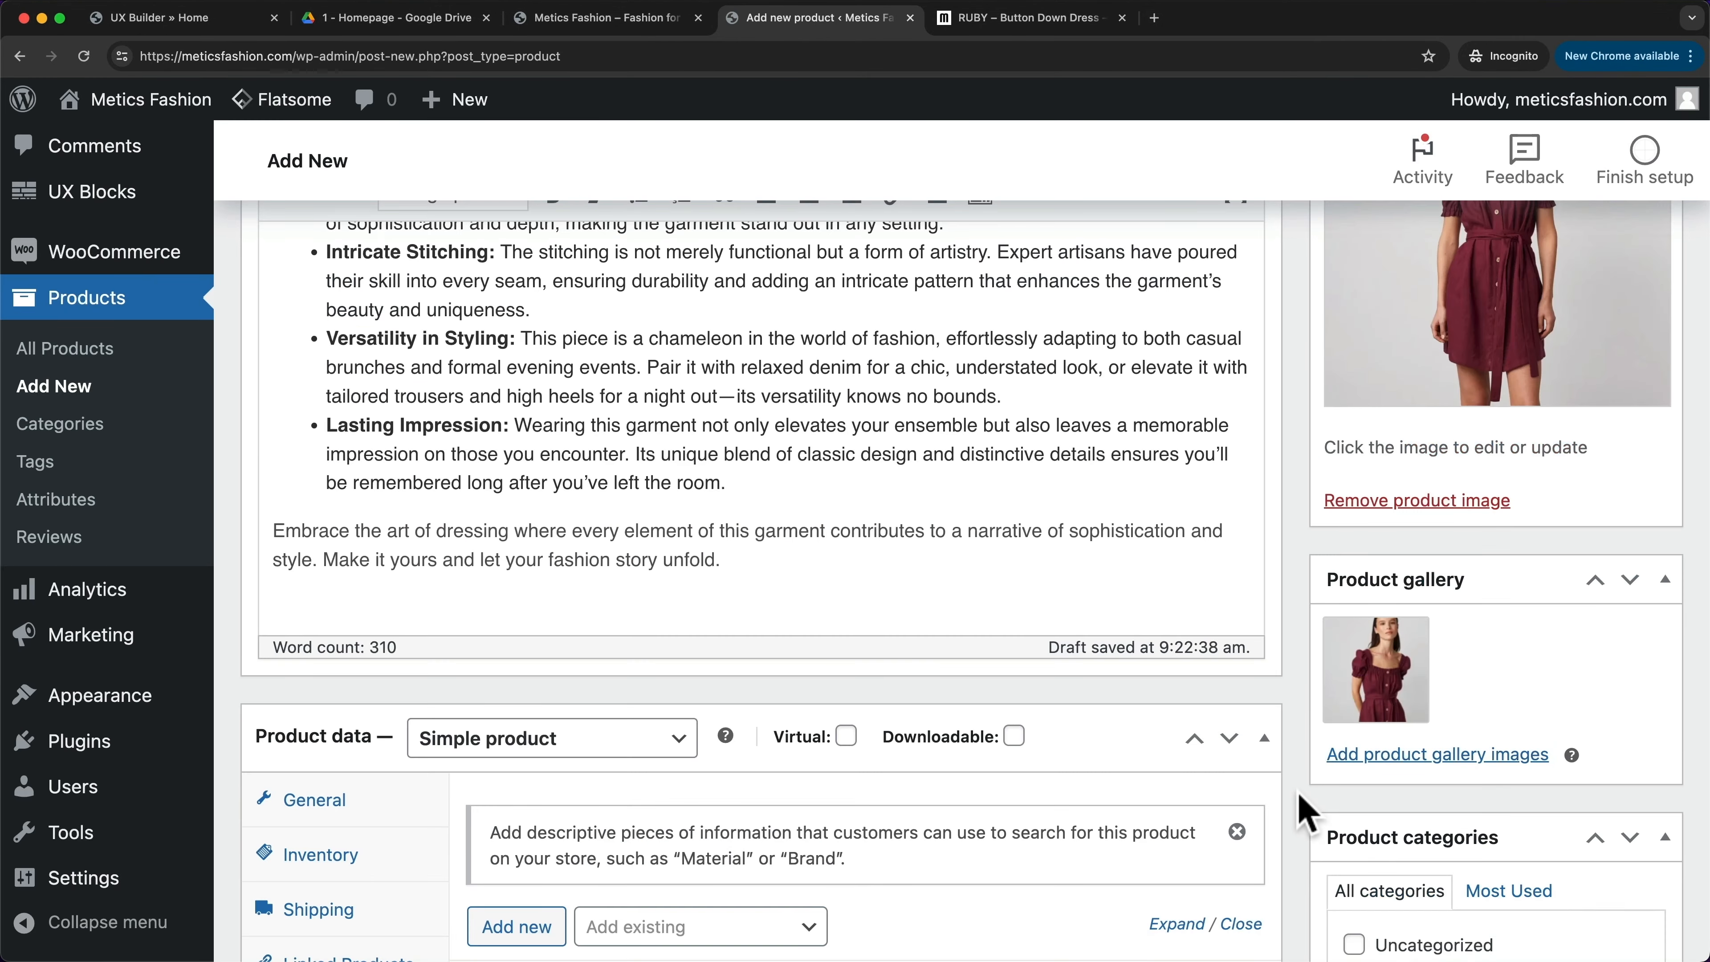
pyautogui.scroll(-5, 1303, 812)
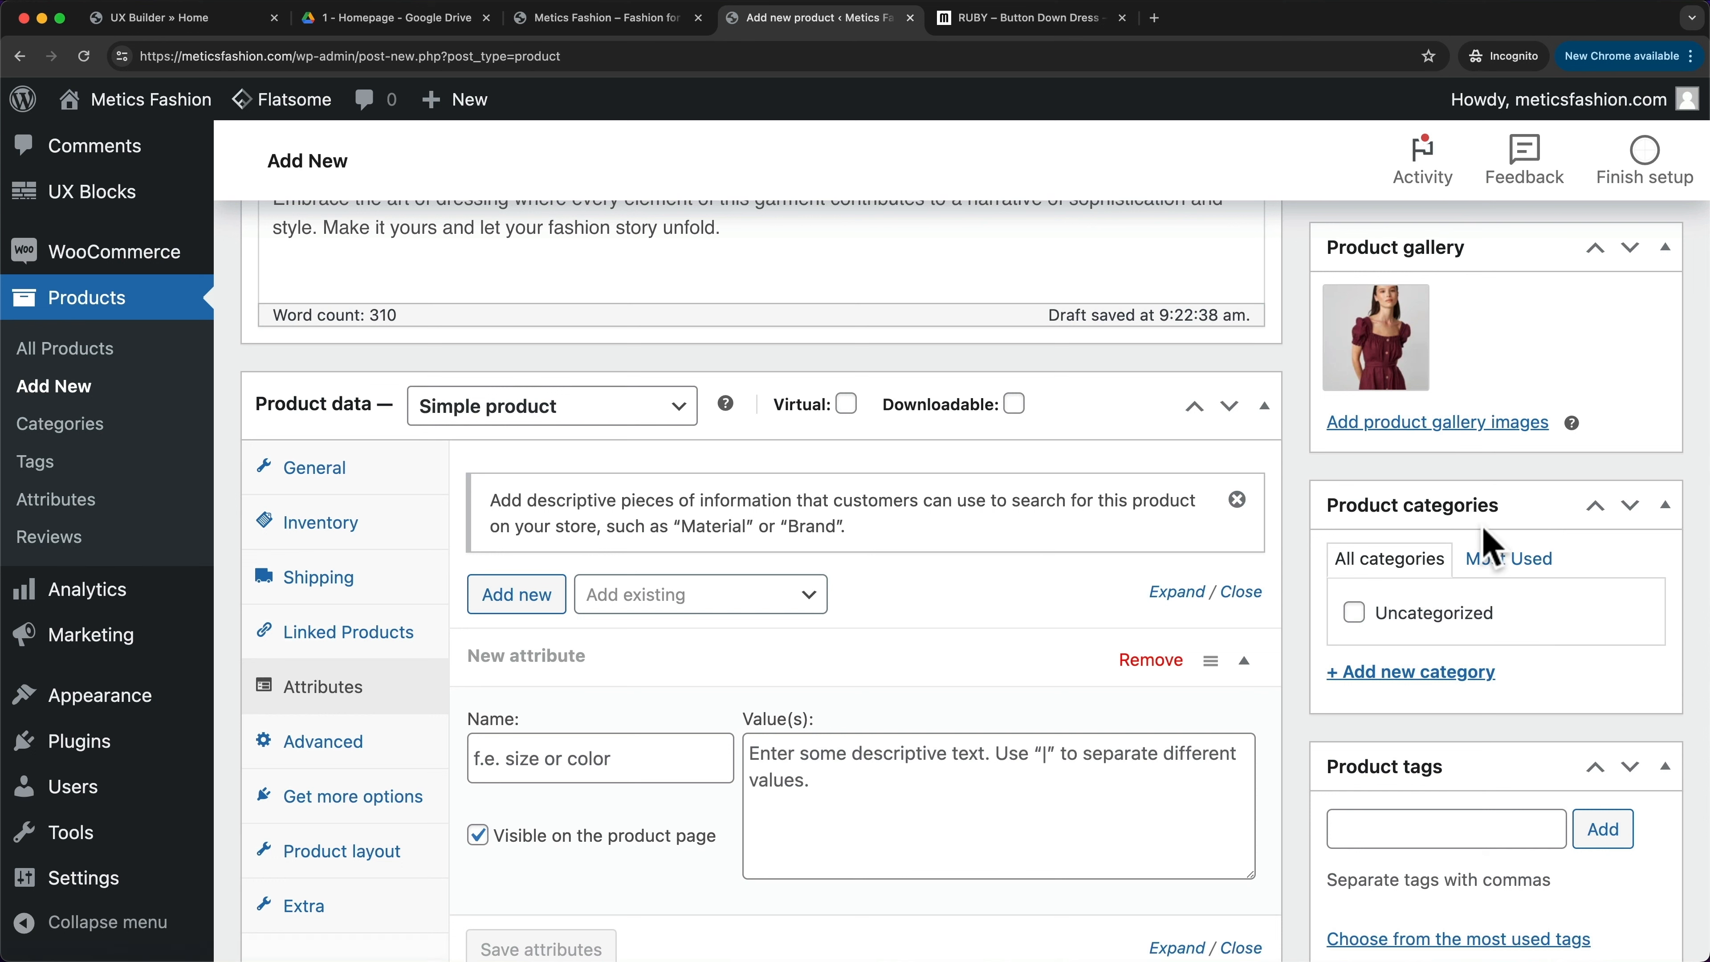
# - Create a 'Dresses' product category and tick it for the RUBY draft
pyautogui.click(1411, 674)
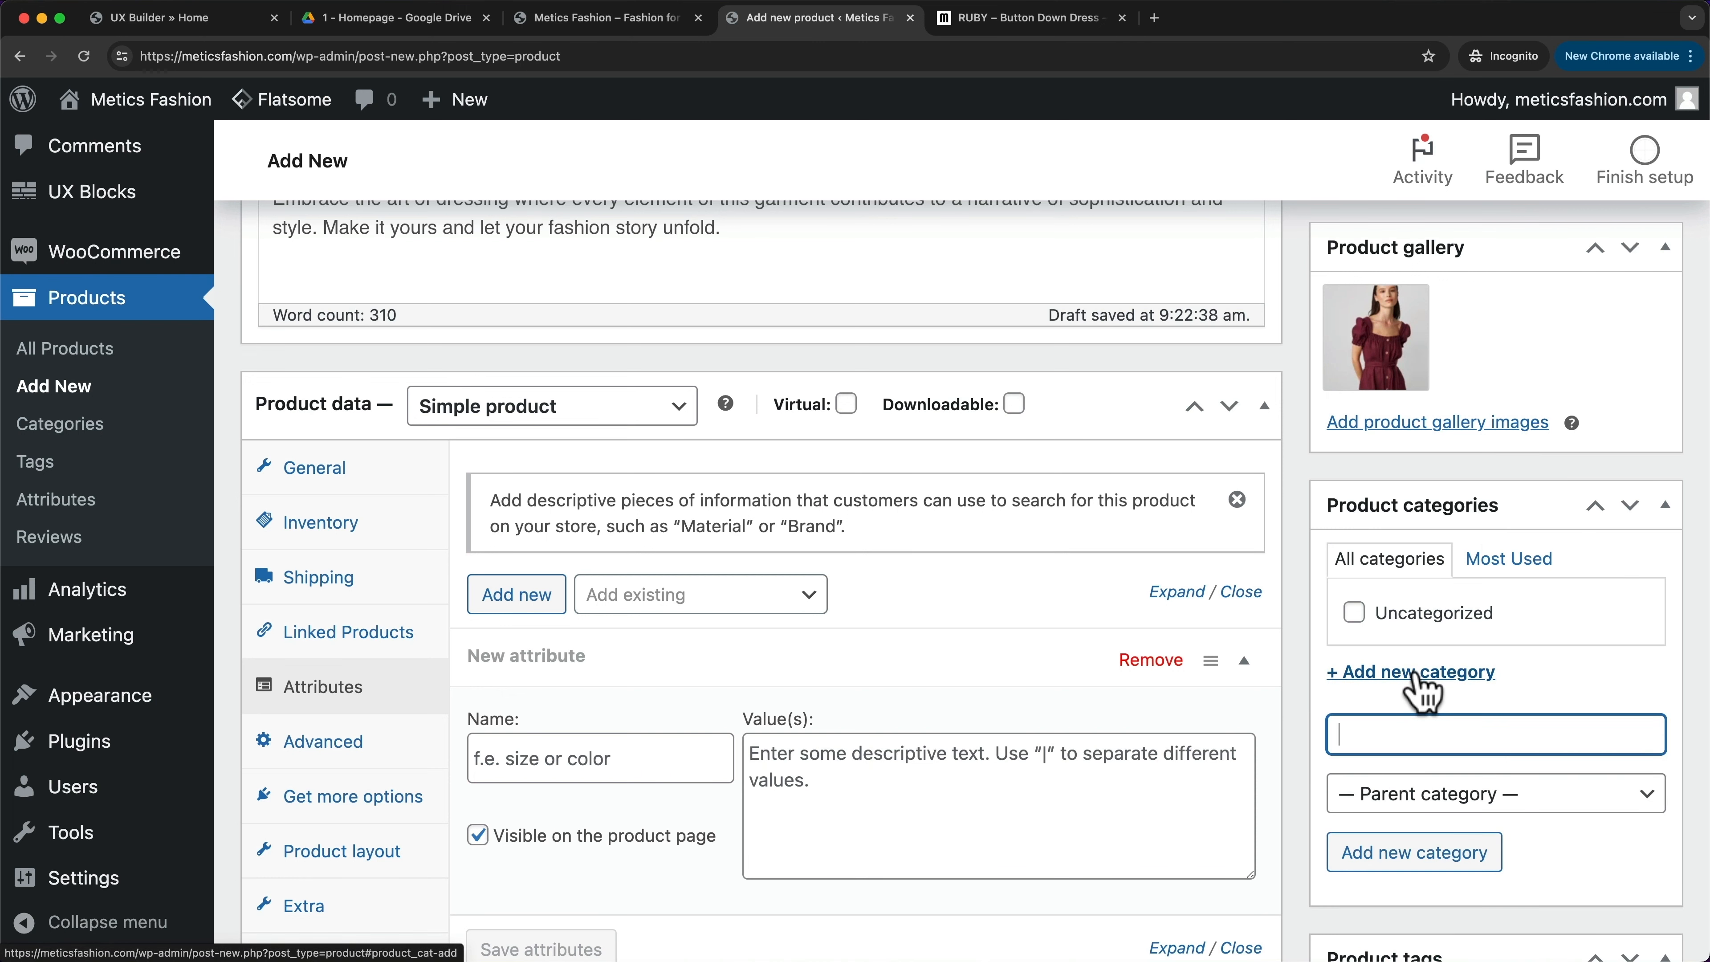
pyautogui.click(1402, 733)
pyautogui.write('Dresses')
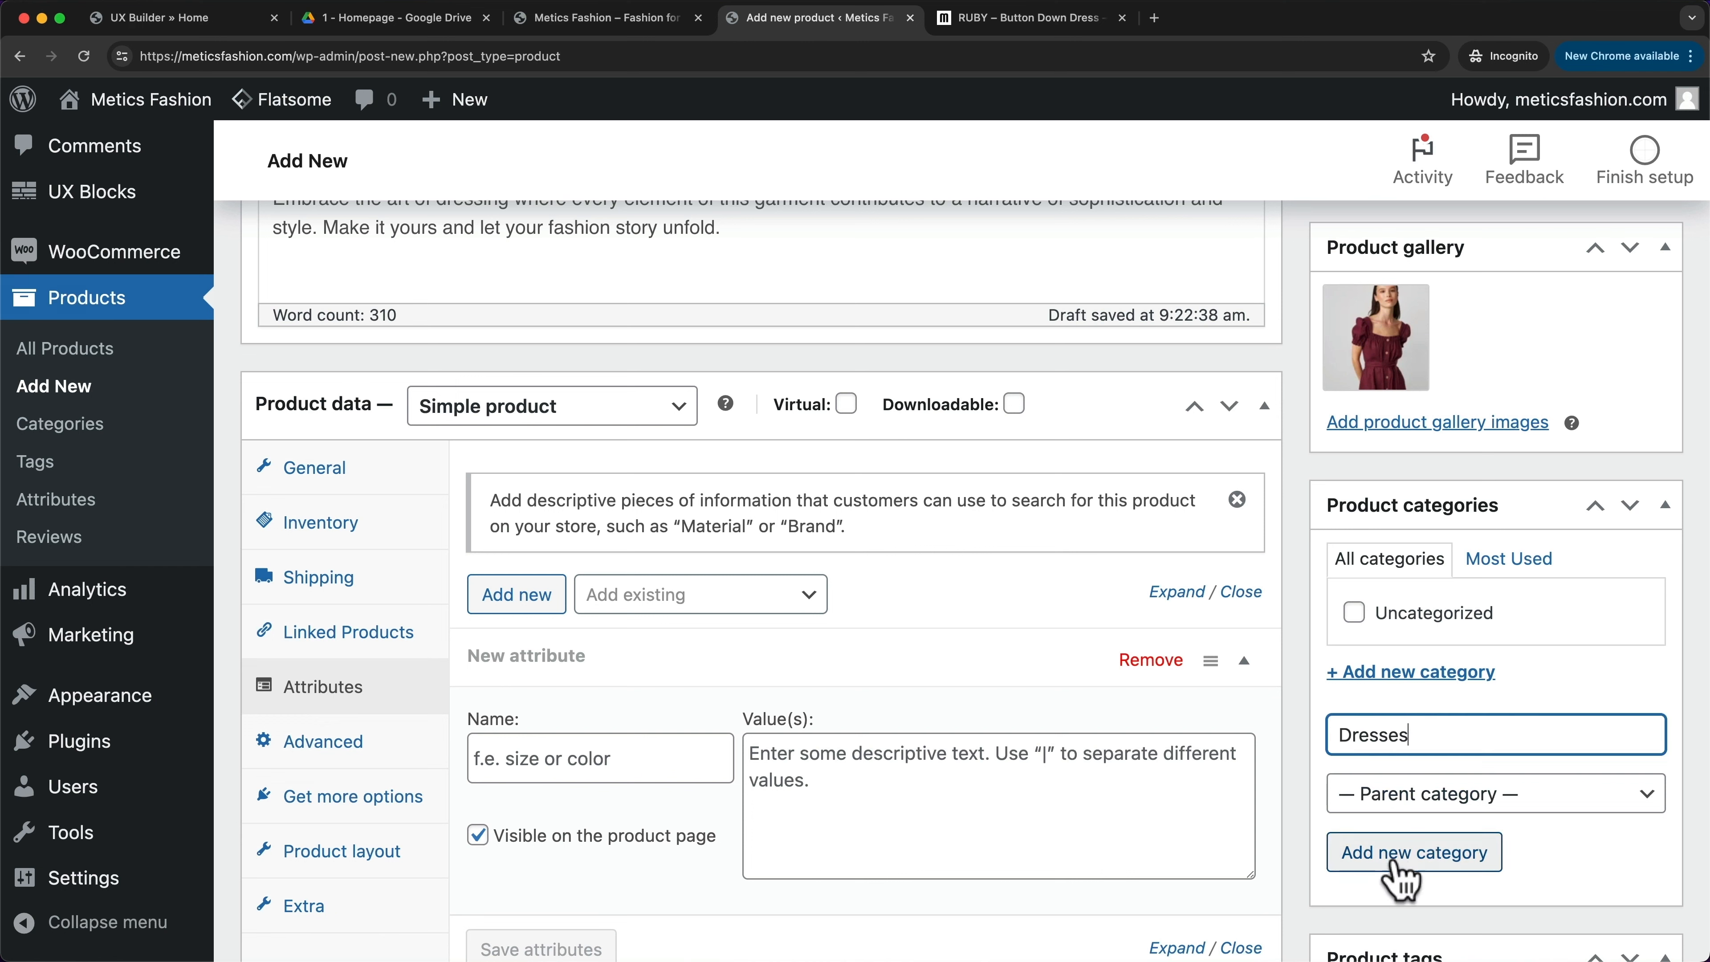
pyautogui.click(1390, 872)
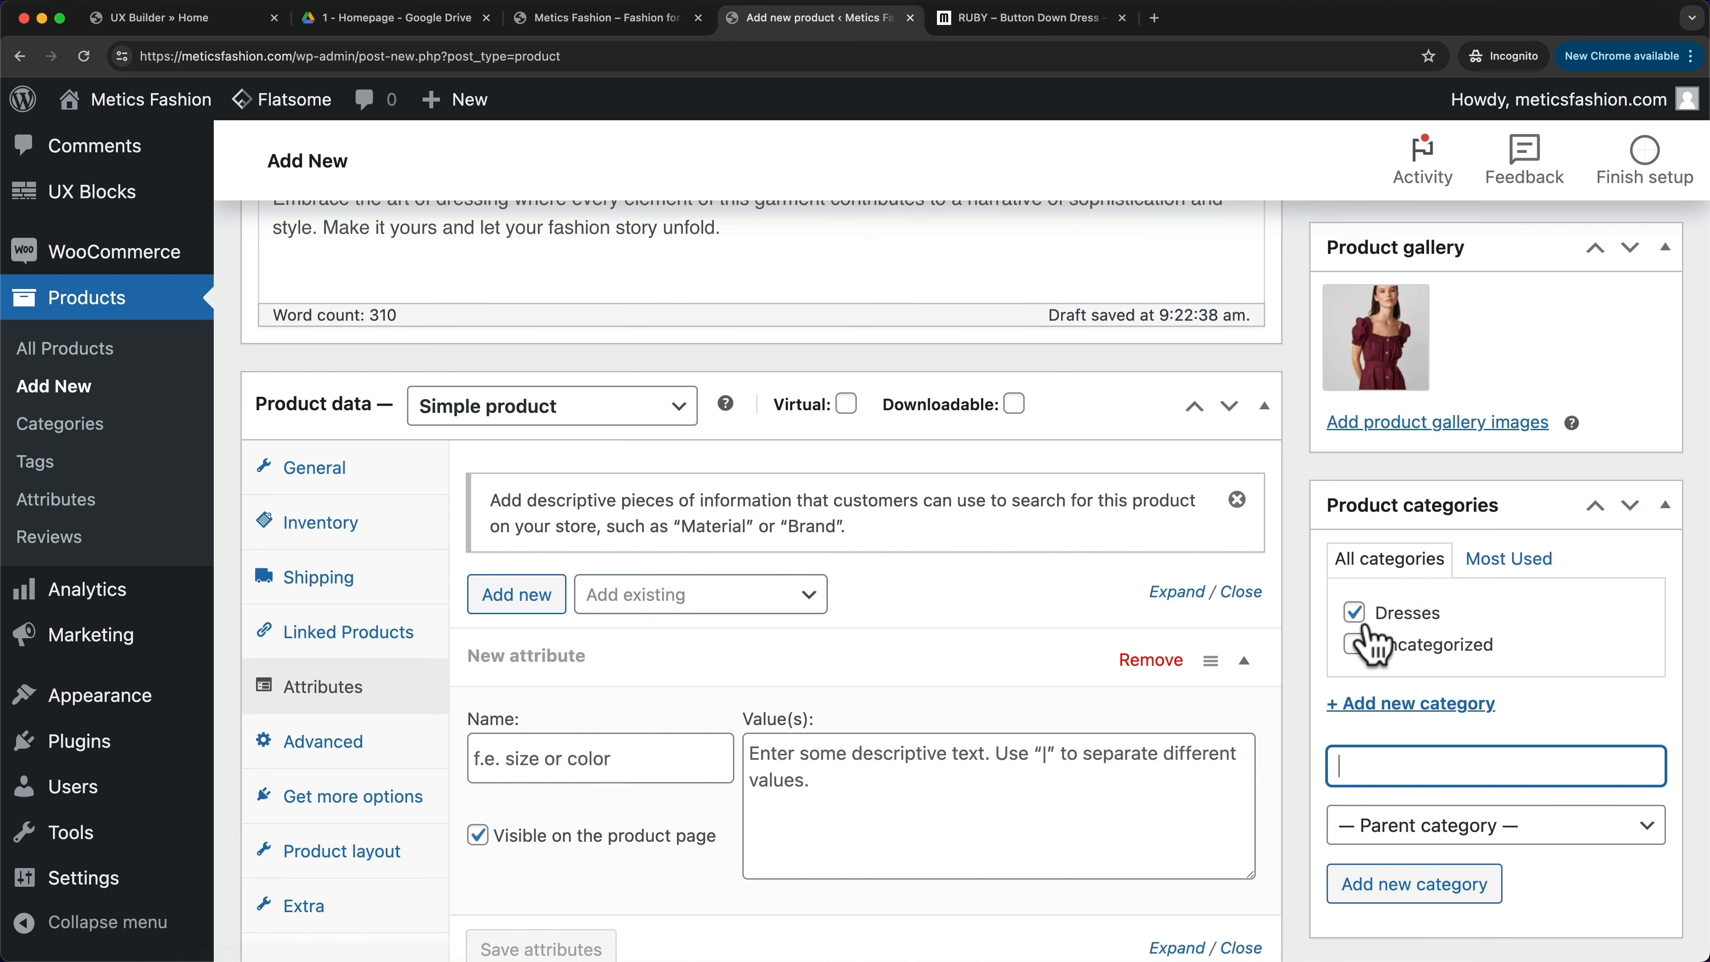
pyautogui.scroll(-2, 1302, 623)
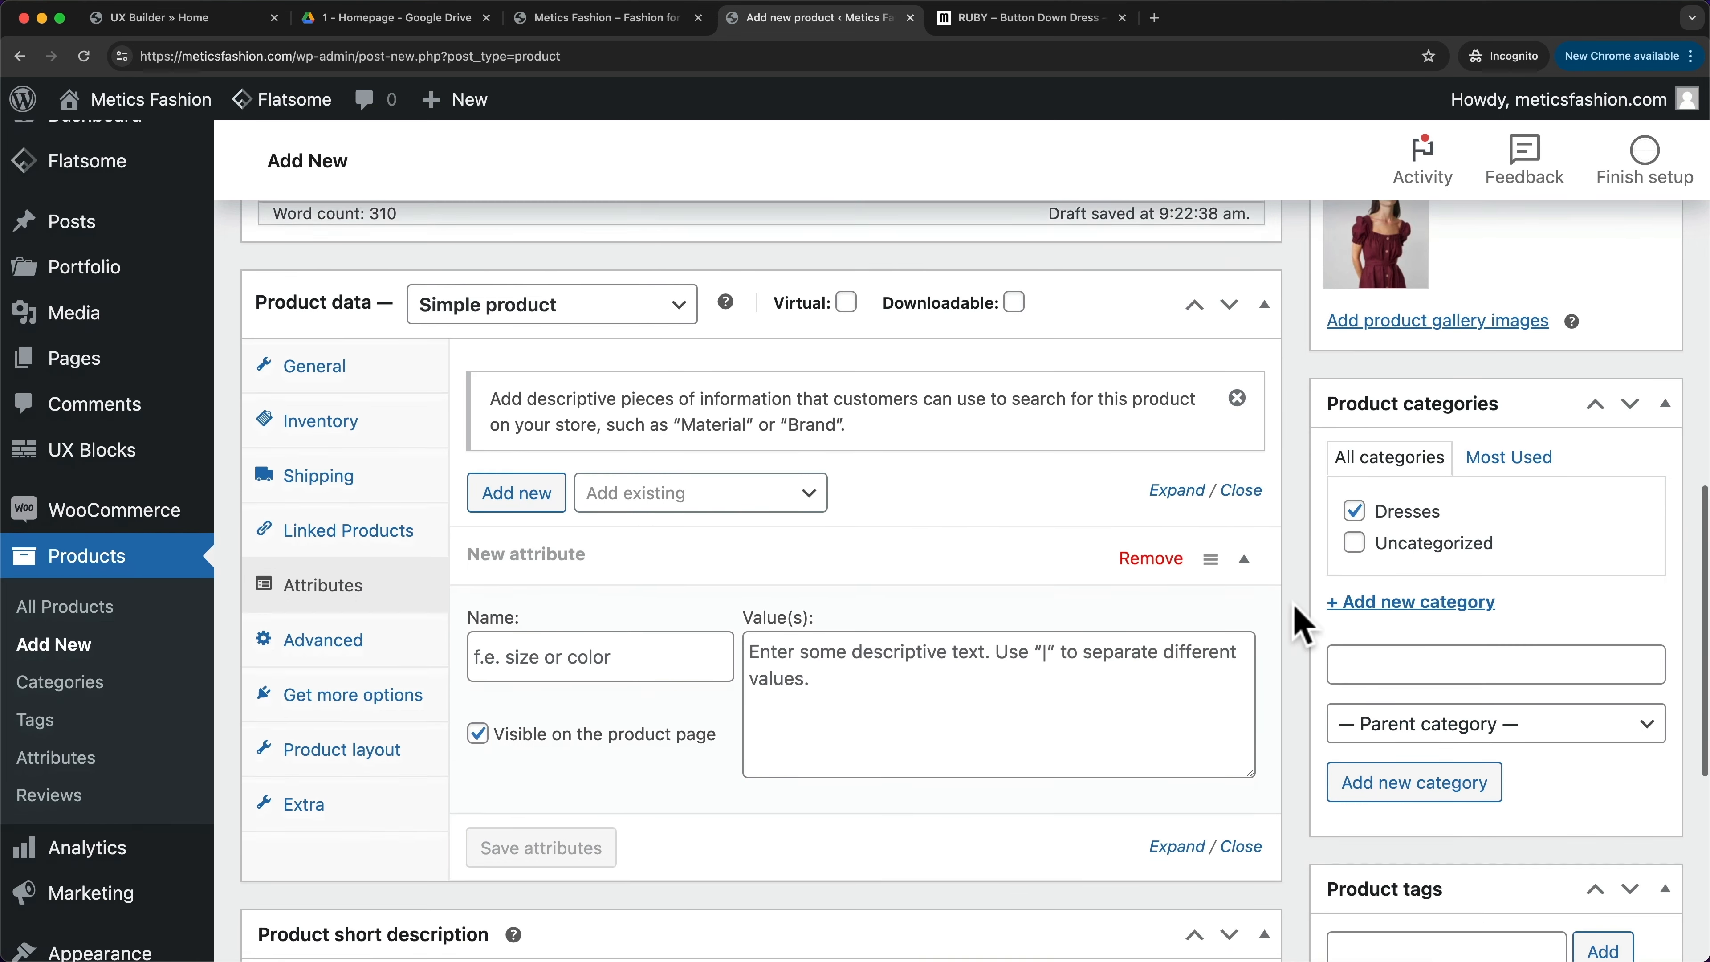
pyautogui.scroll(-6, 1302, 624)
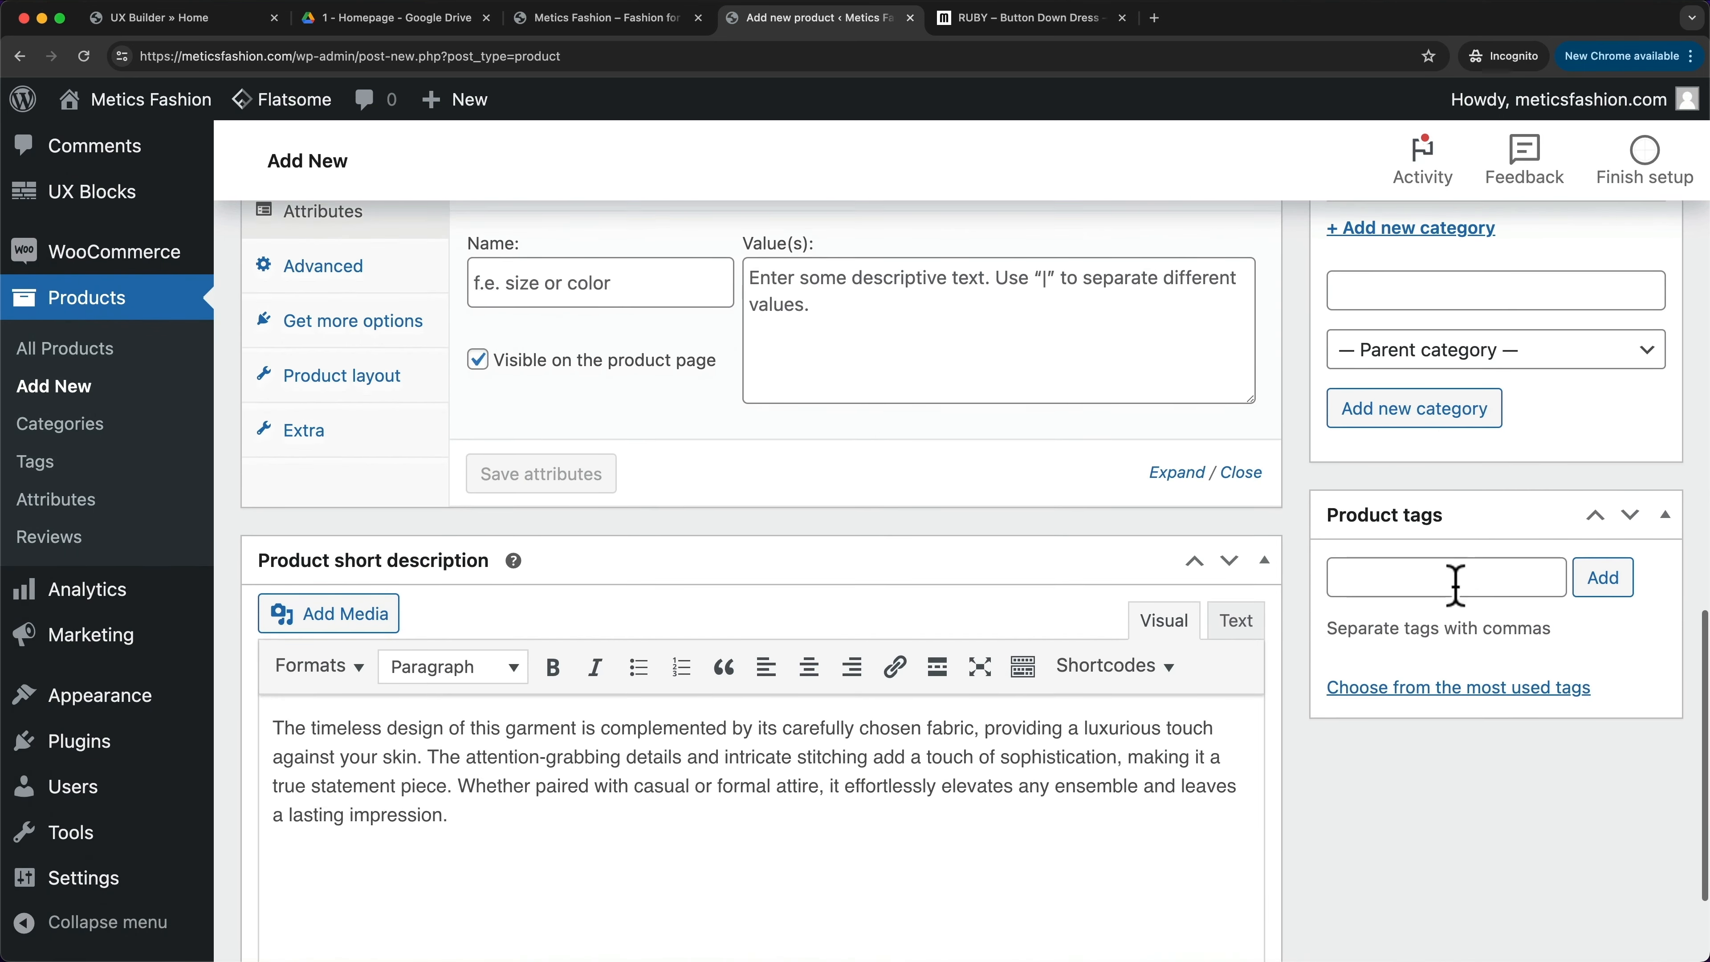
# - Add the product tags 'dresses' and 'summer' to the RUBY draft
pyautogui.click(1446, 584)
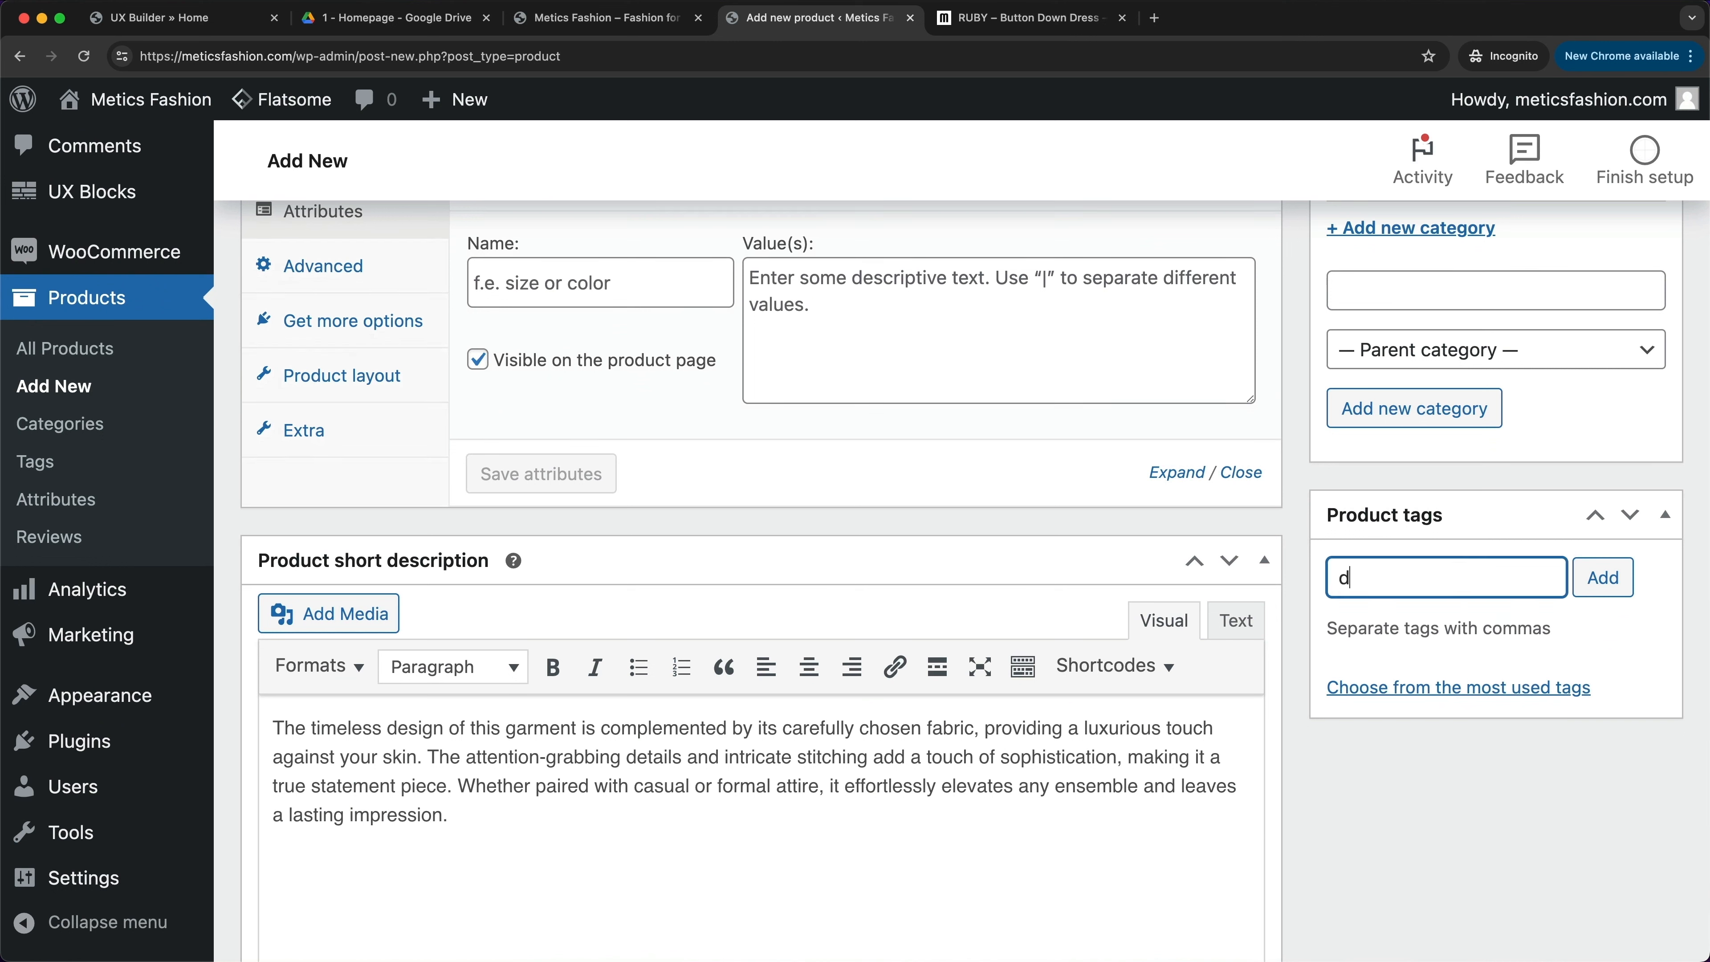
pyautogui.click(1603, 596)
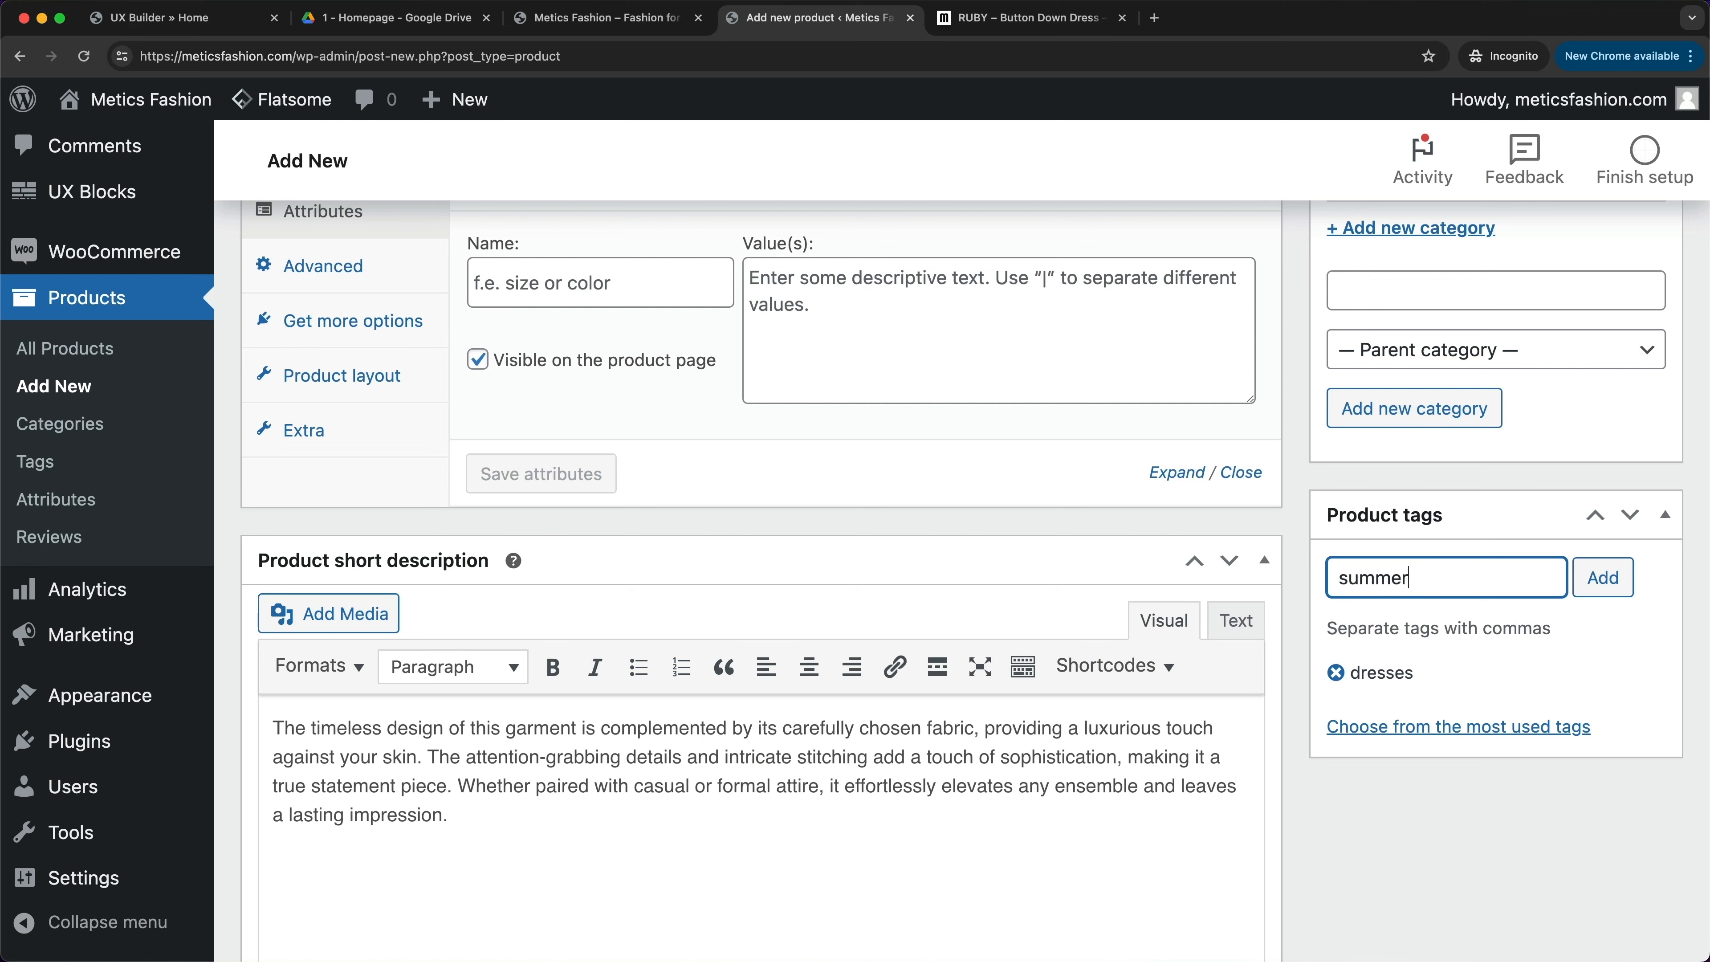
pyautogui.click(1603, 580)
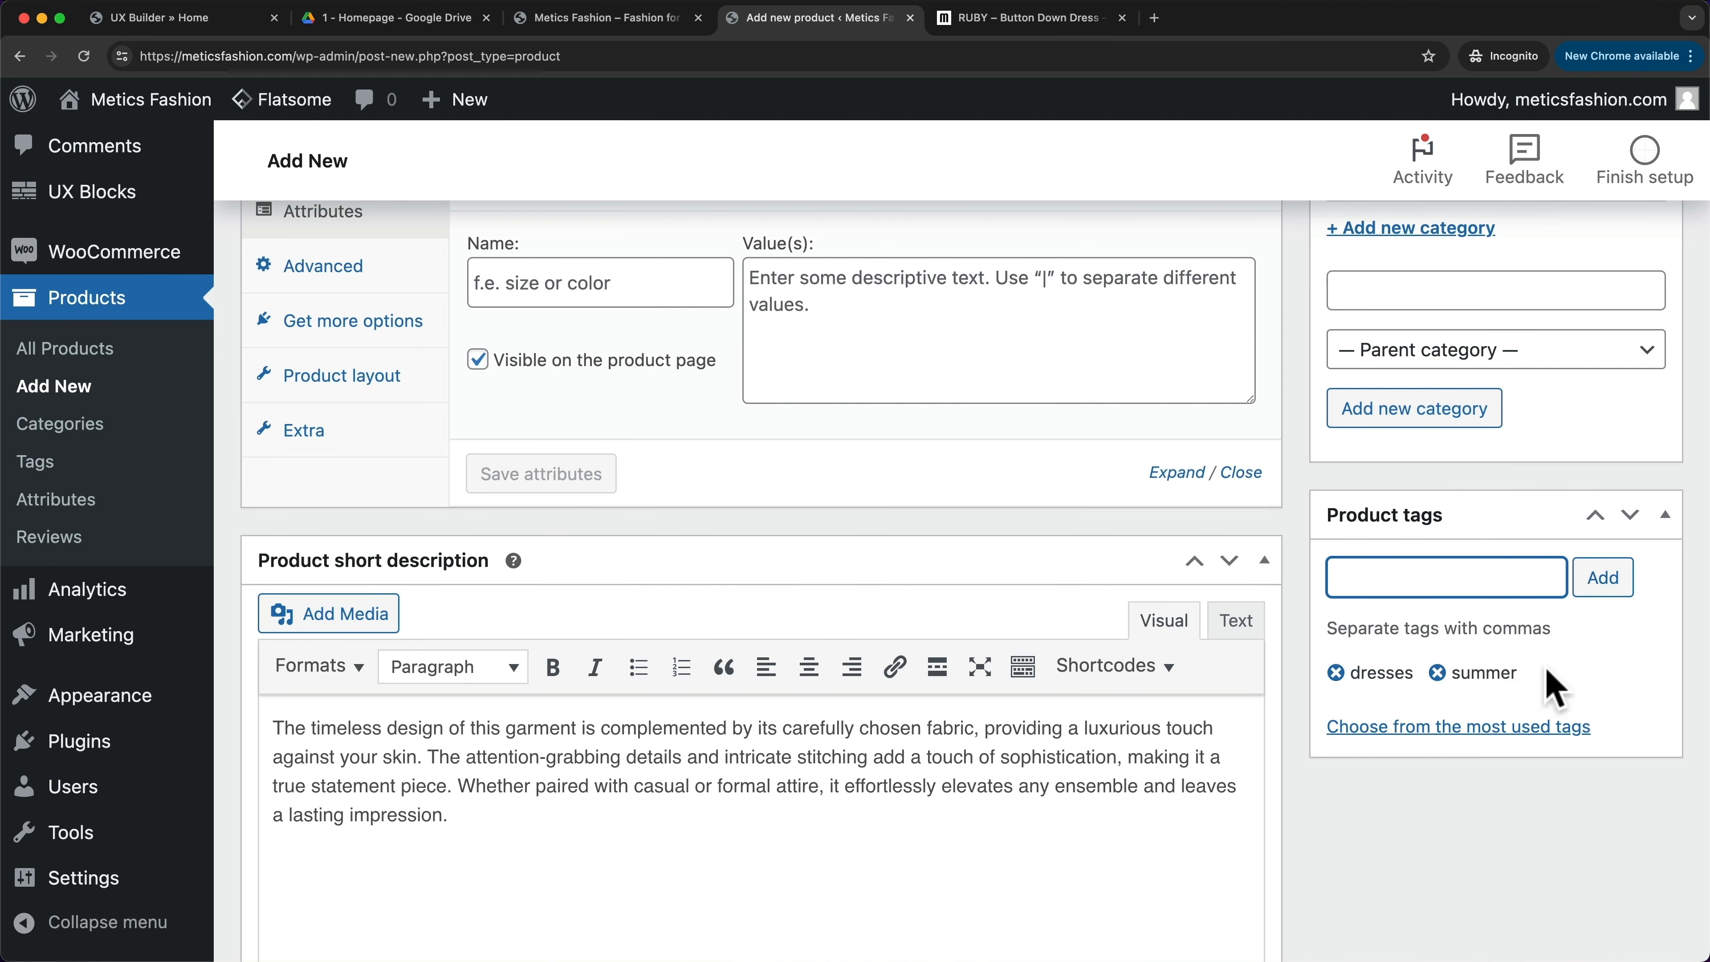
pyautogui.scroll(-3, 1455, 744)
pyautogui.click(1455, 744)
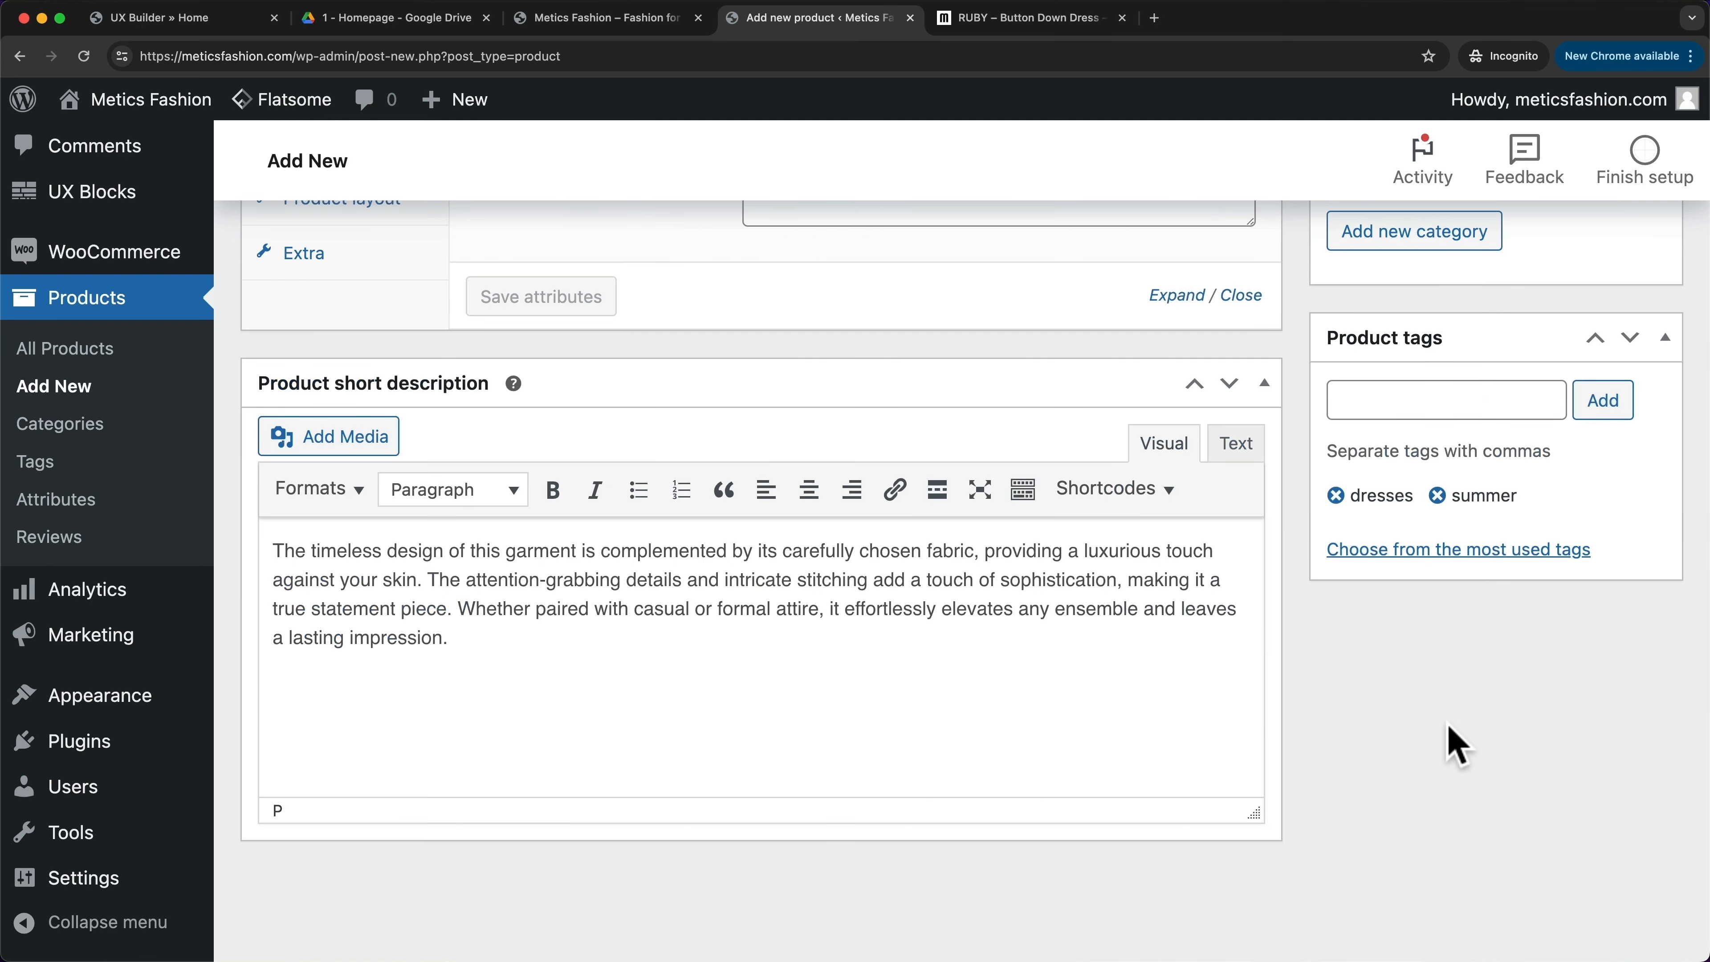
pyautogui.scroll(10, 1455, 744)
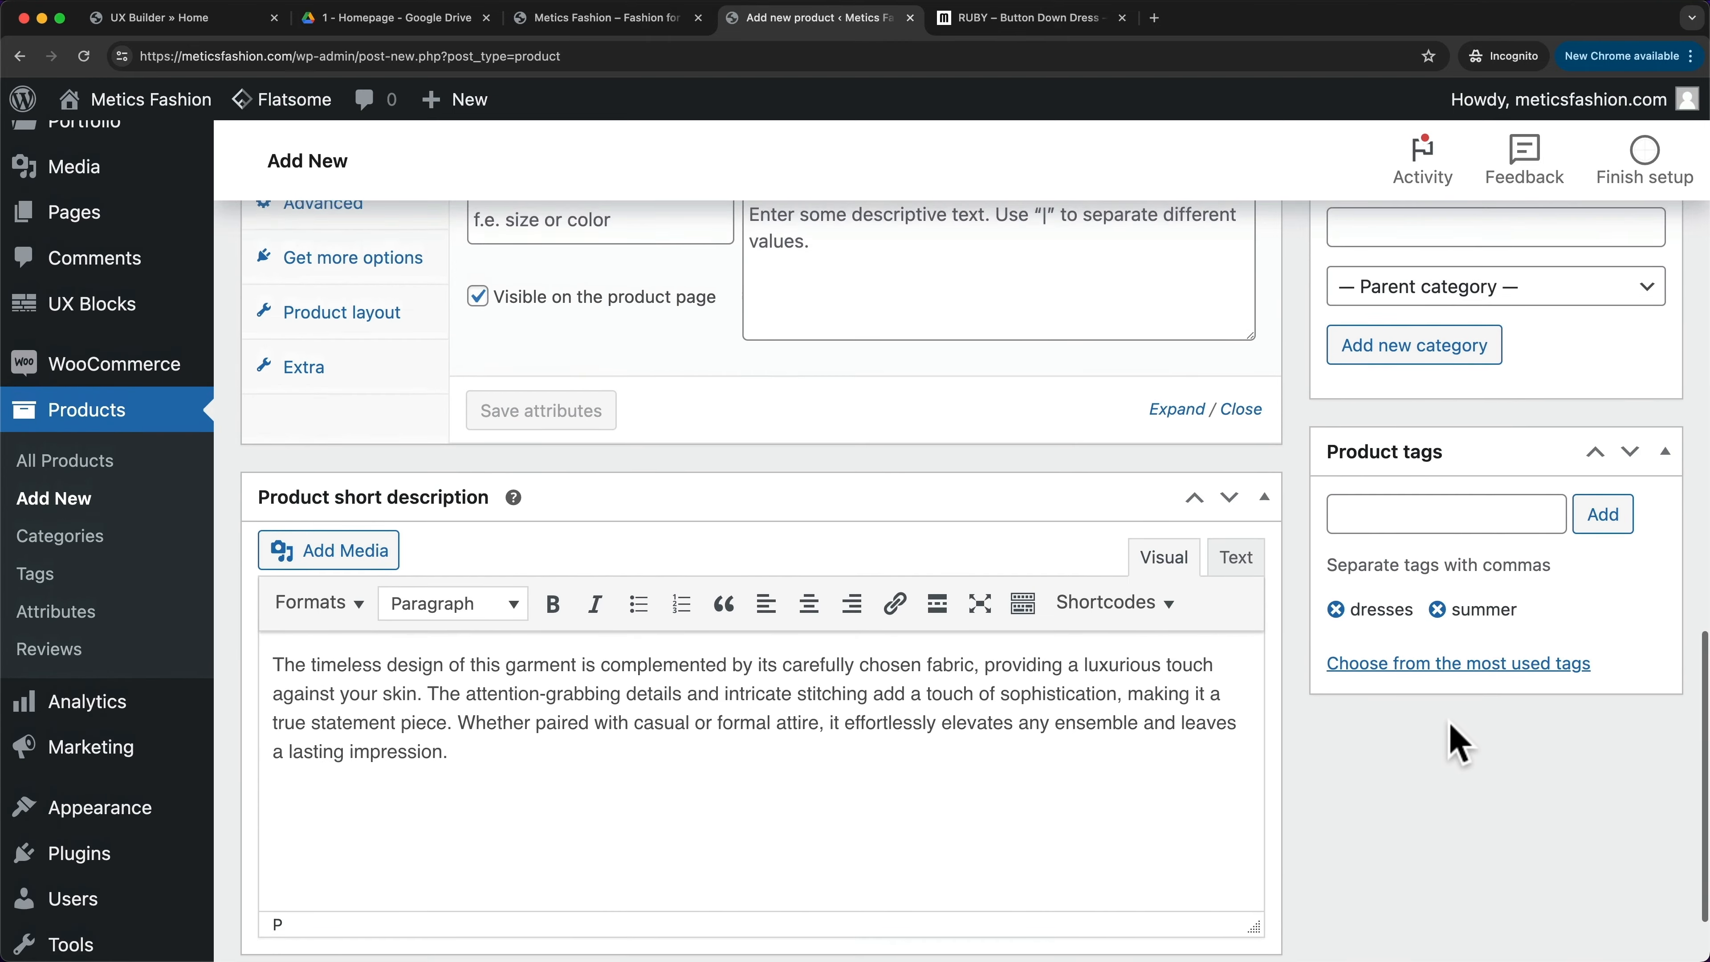
pyautogui.scroll(12, 1529, 700)
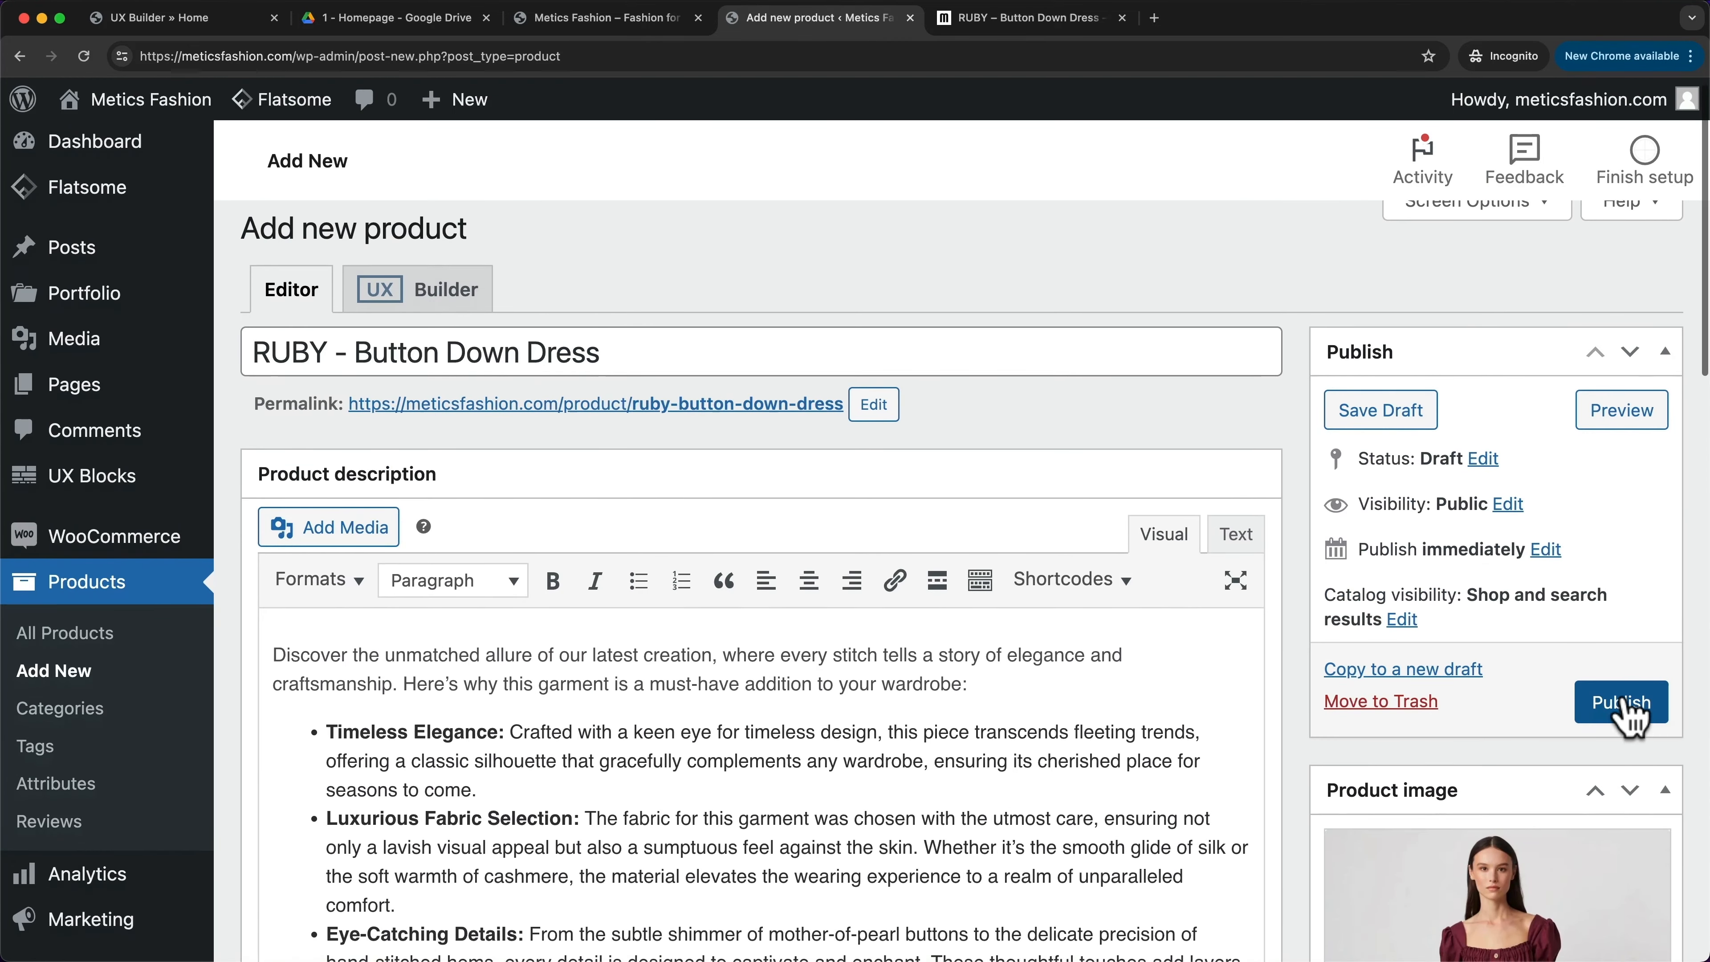
# - Publish RUBY - Button Down Dress and view its live store page in a new browser tab
pyautogui.click(1630, 714)
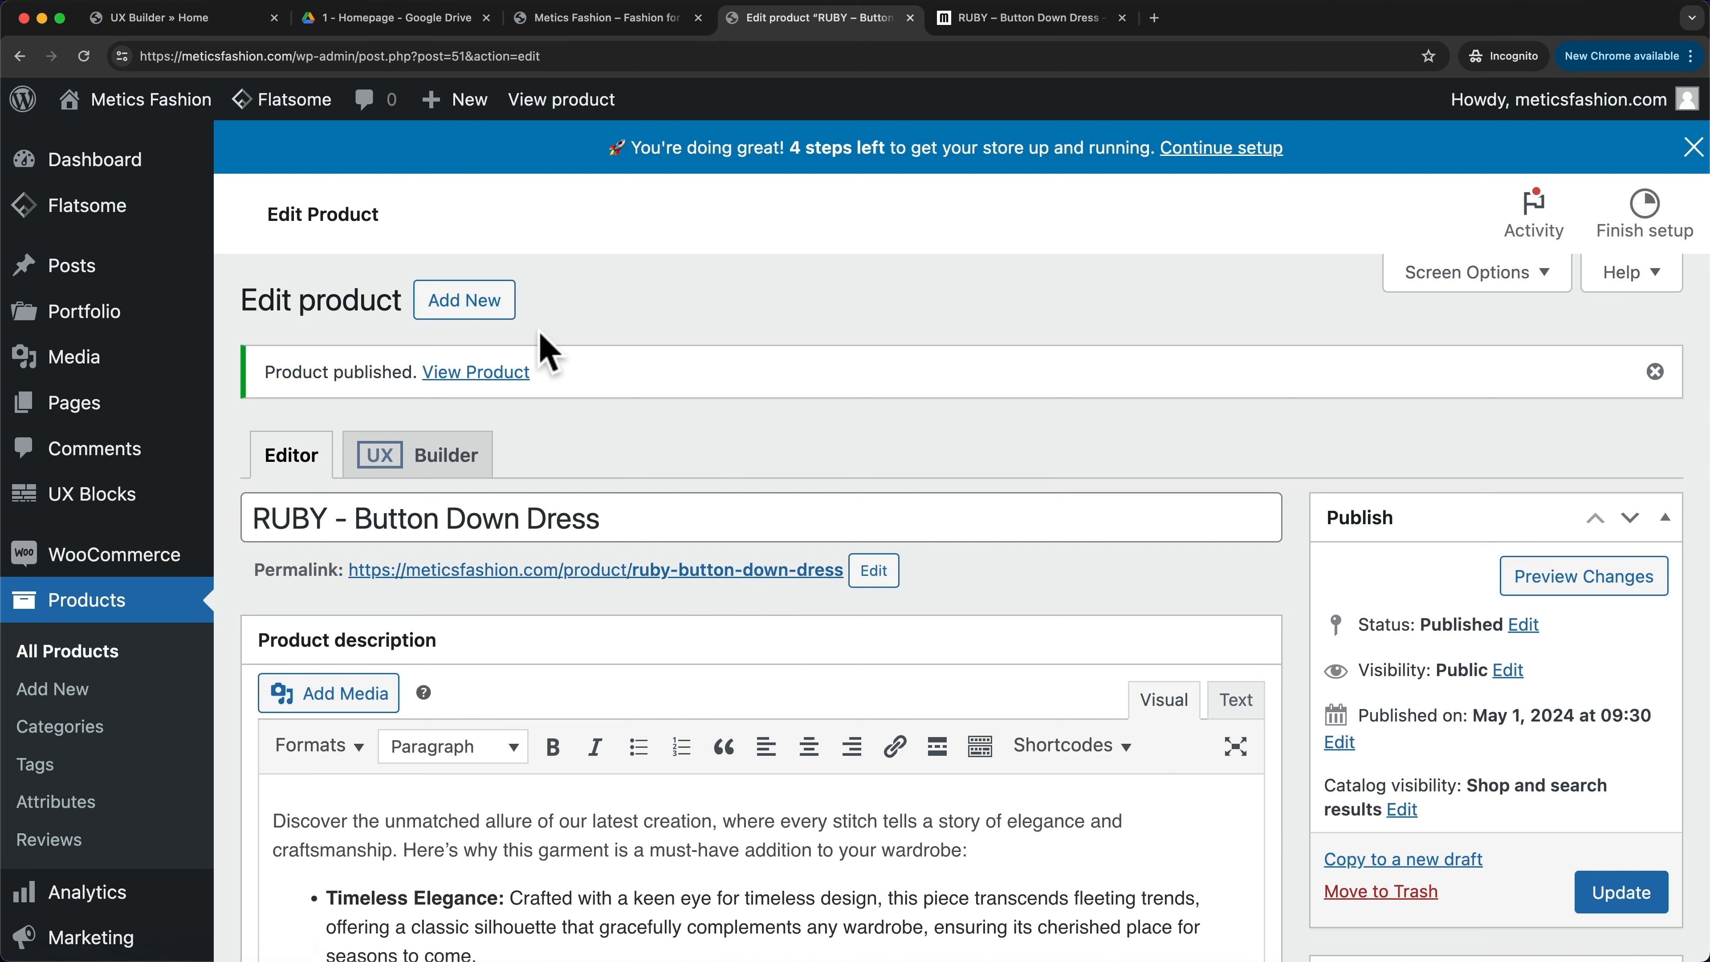
pyautogui.rightClick(487, 378)
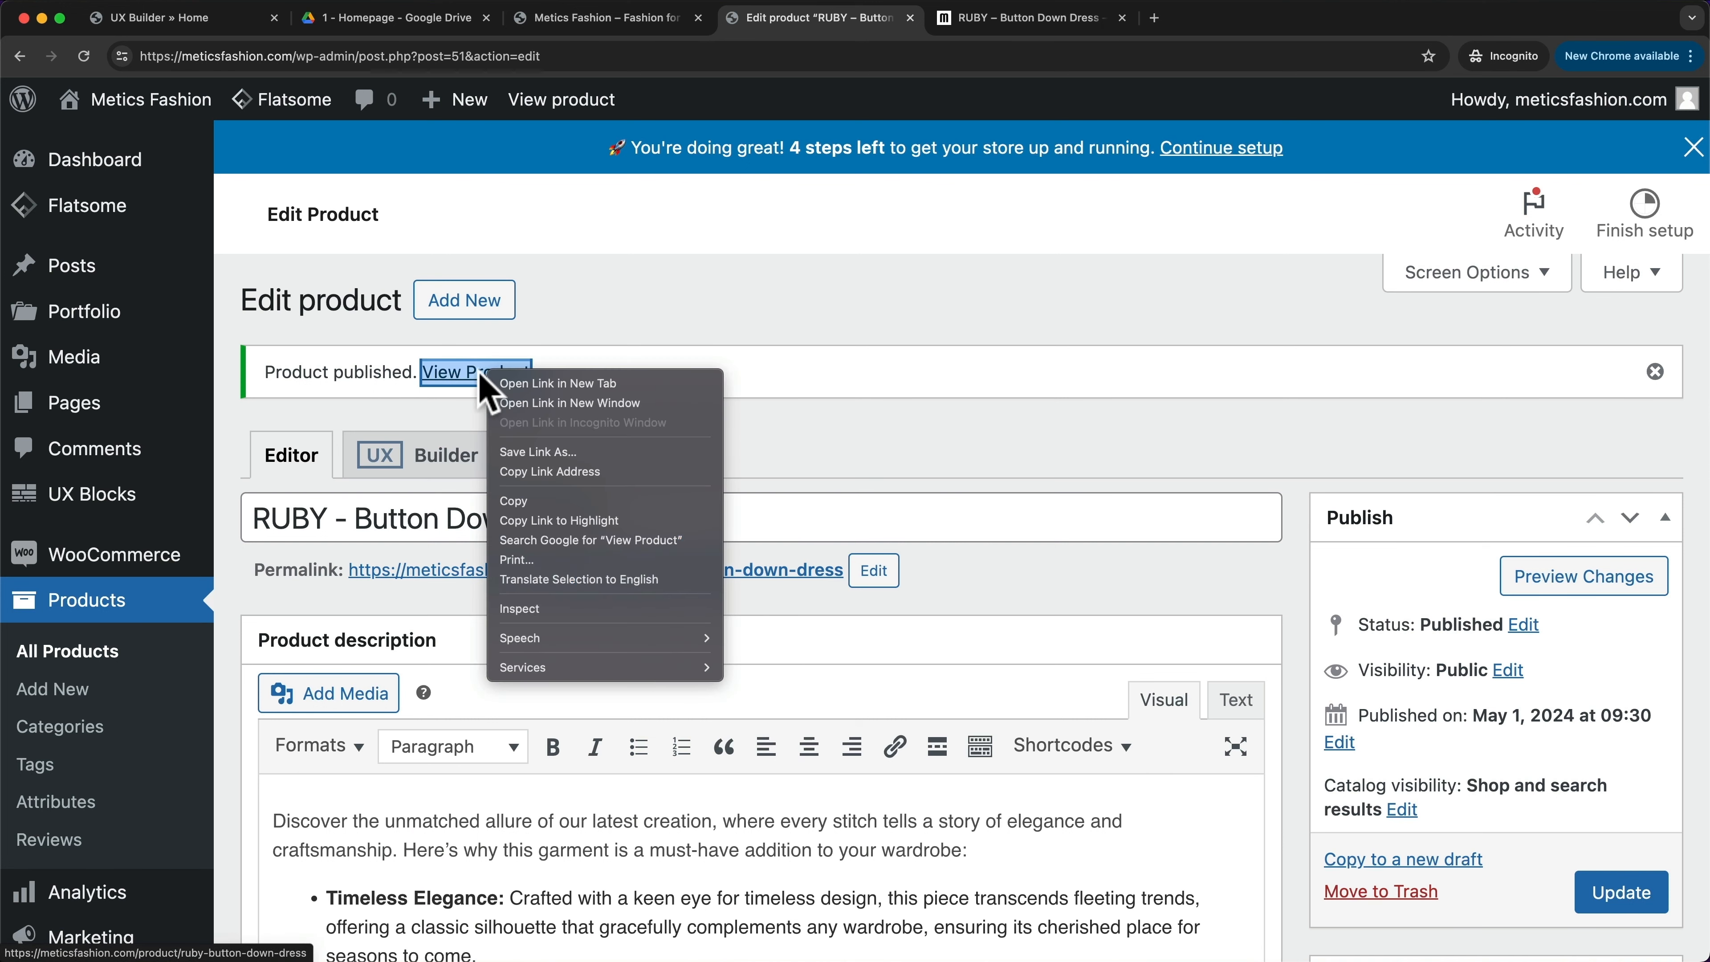
pyautogui.click(554, 382)
pyautogui.click(988, 27)
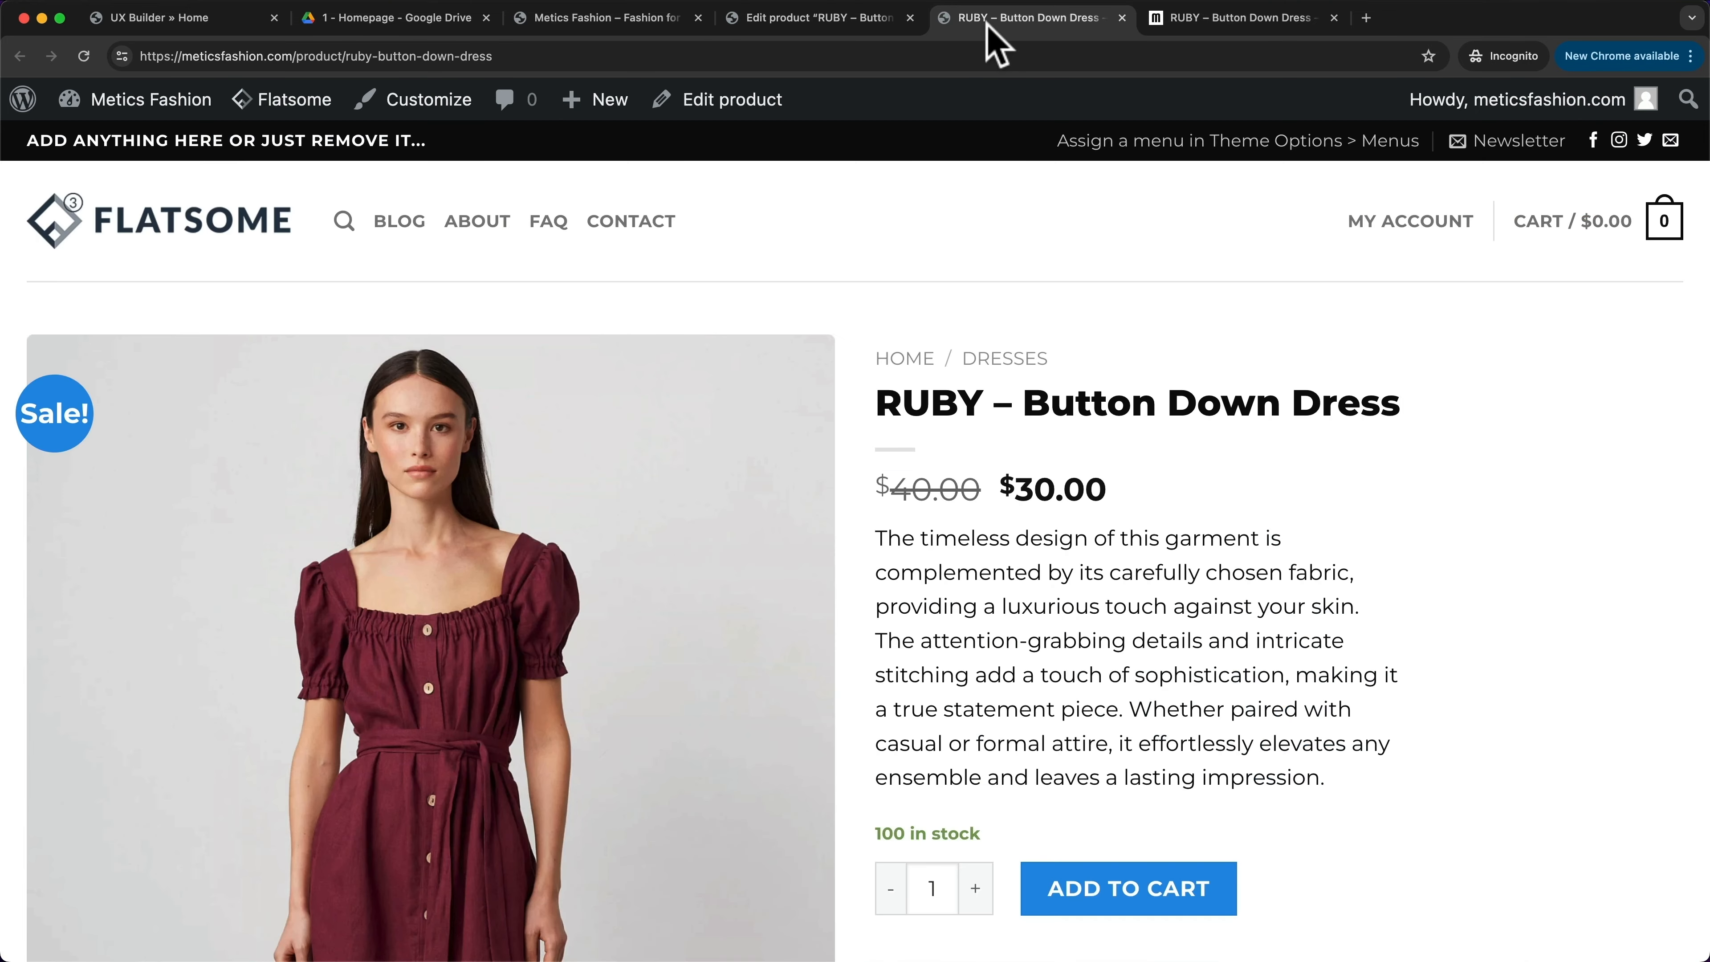
# - Browse the live RUBY dress page's photos, advancing the gallery to the next image
pyautogui.scroll(-5, 1166, 382)
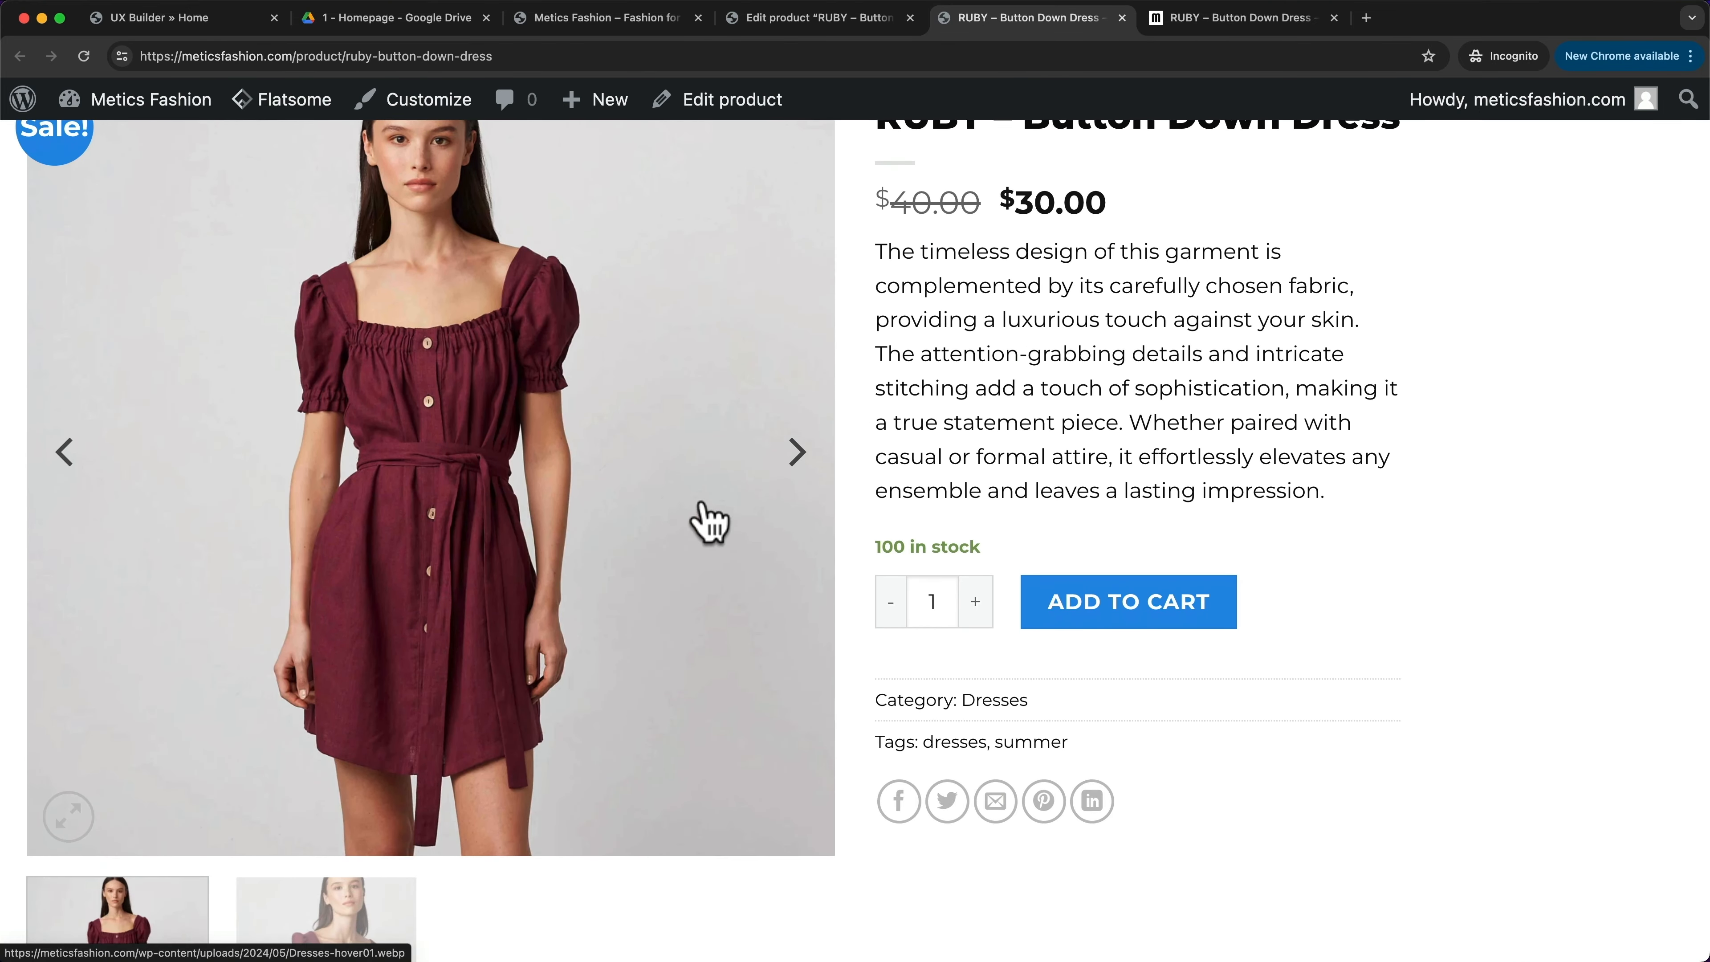
pyautogui.click(794, 455)
pyautogui.scroll(2, 553, 512)
pyautogui.scroll(2, 532, 553)
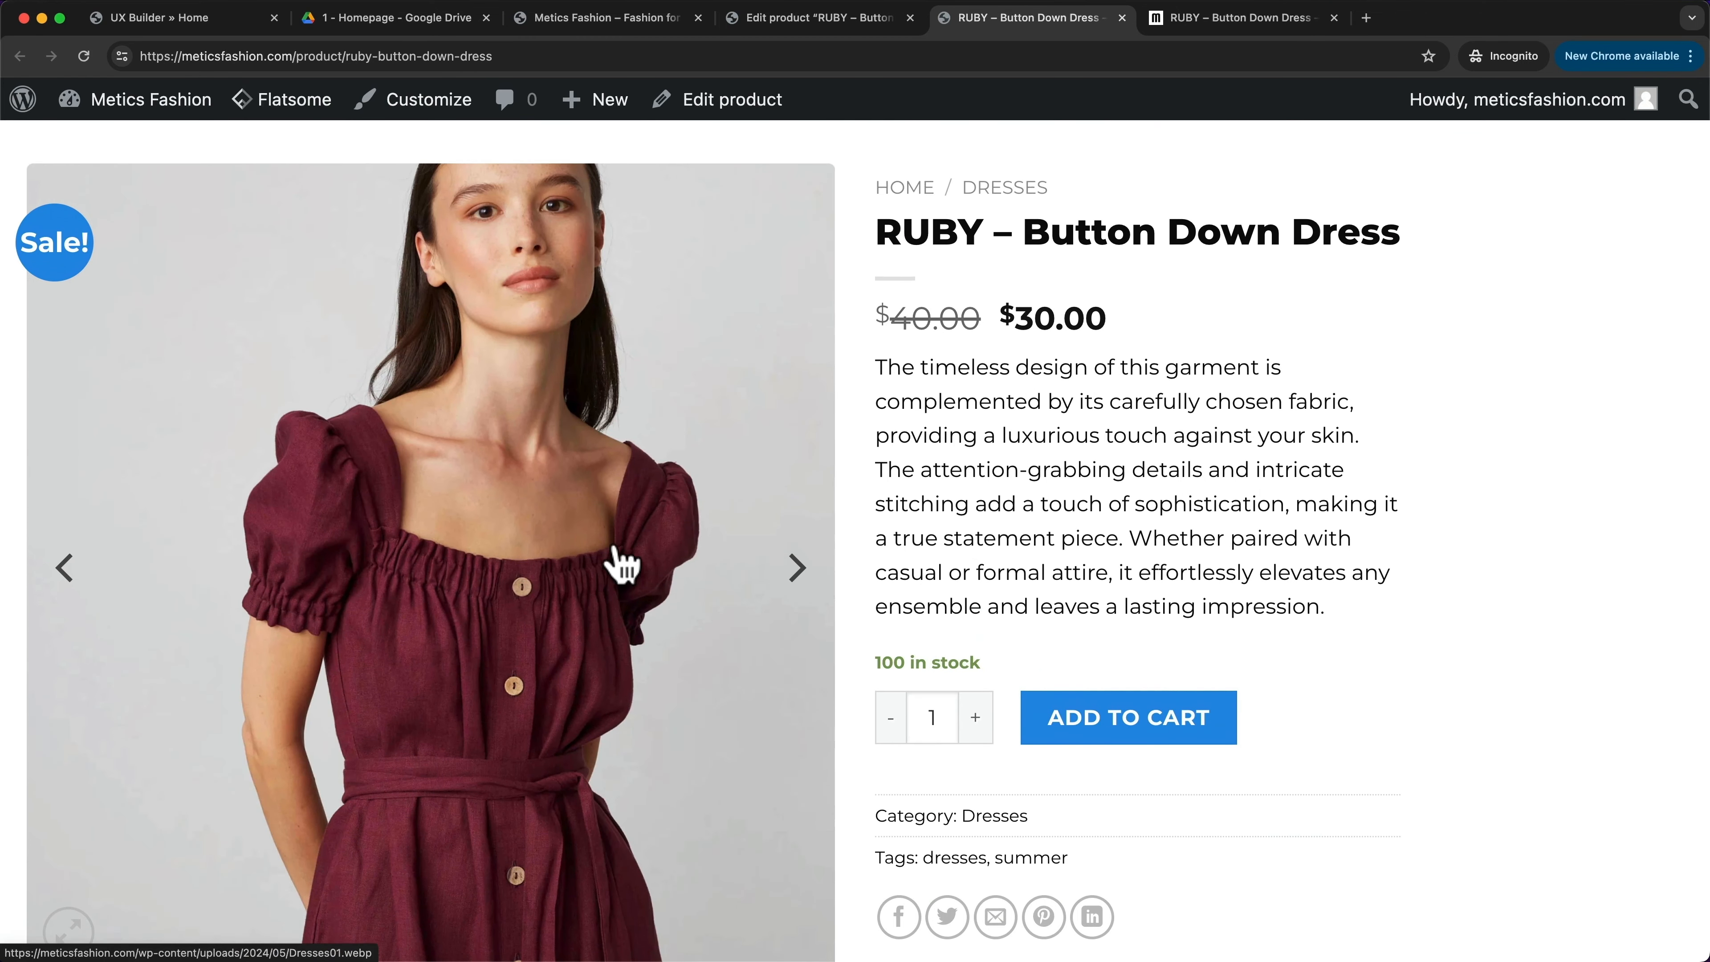
pyautogui.moveTo(899, 340); pyautogui.dragTo(1087, 340)
pyautogui.moveTo(1084, 257); pyautogui.dragTo(1220, 257)
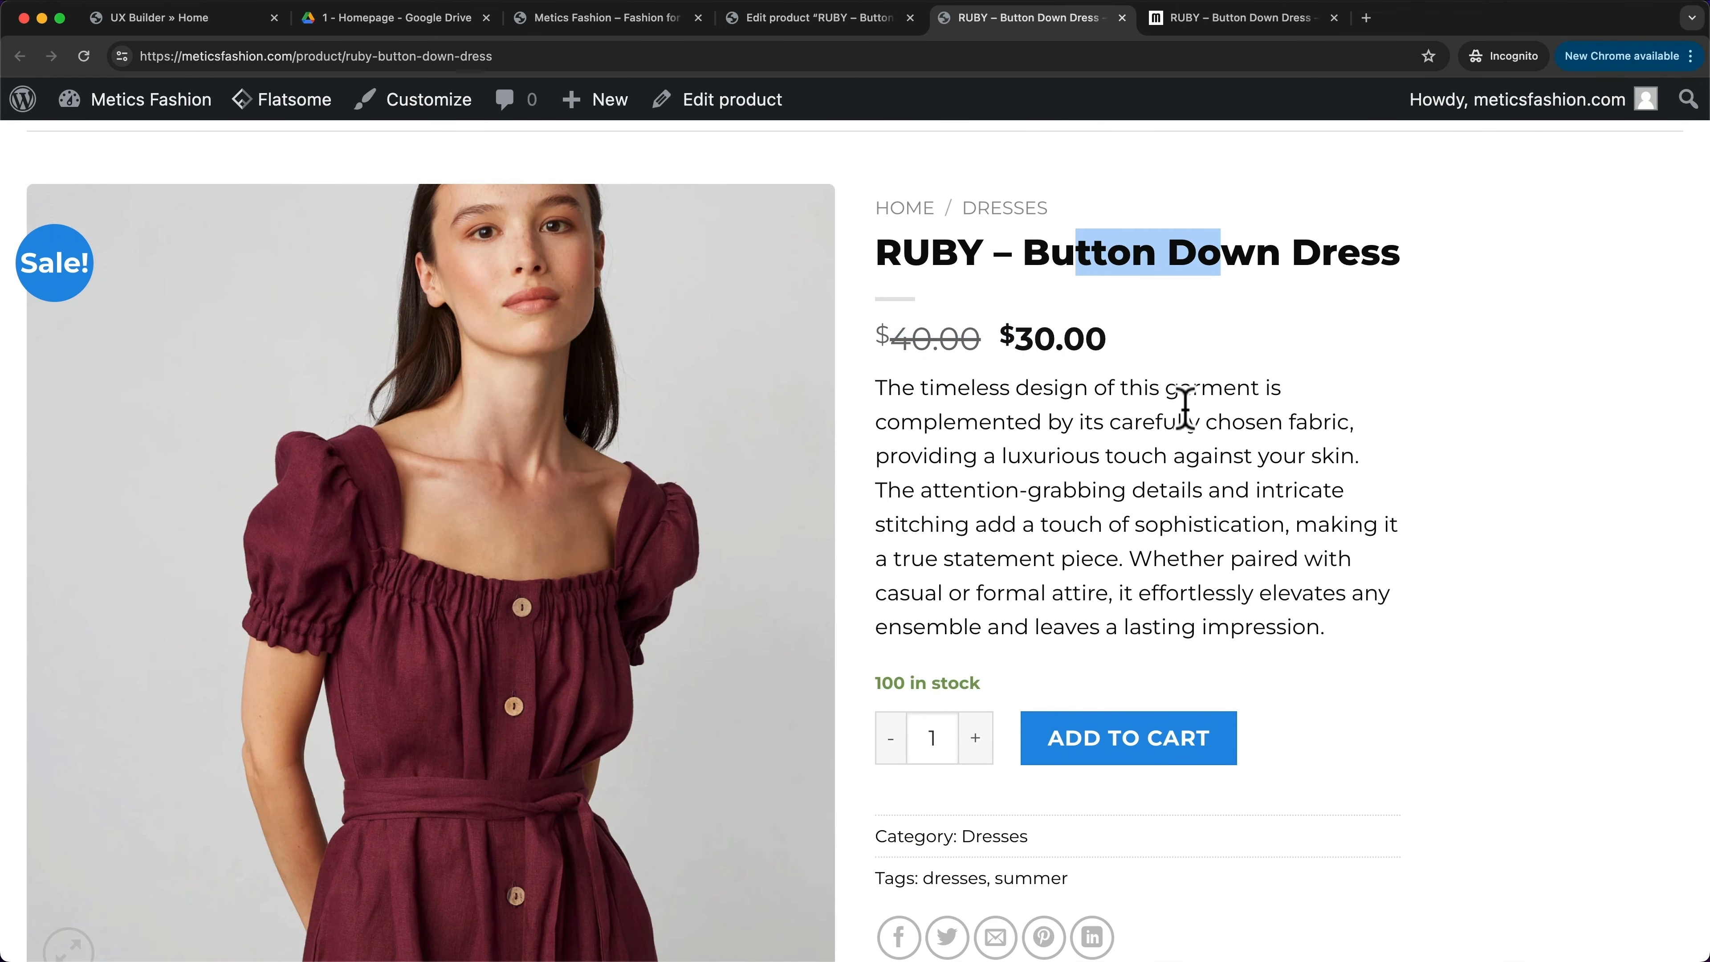
pyautogui.moveTo(1005, 422); pyautogui.dragTo(1254, 558)
# - Check the 100 in stock, category and tags, then close the storefront tab
pyautogui.scroll(-4, 1256, 563)
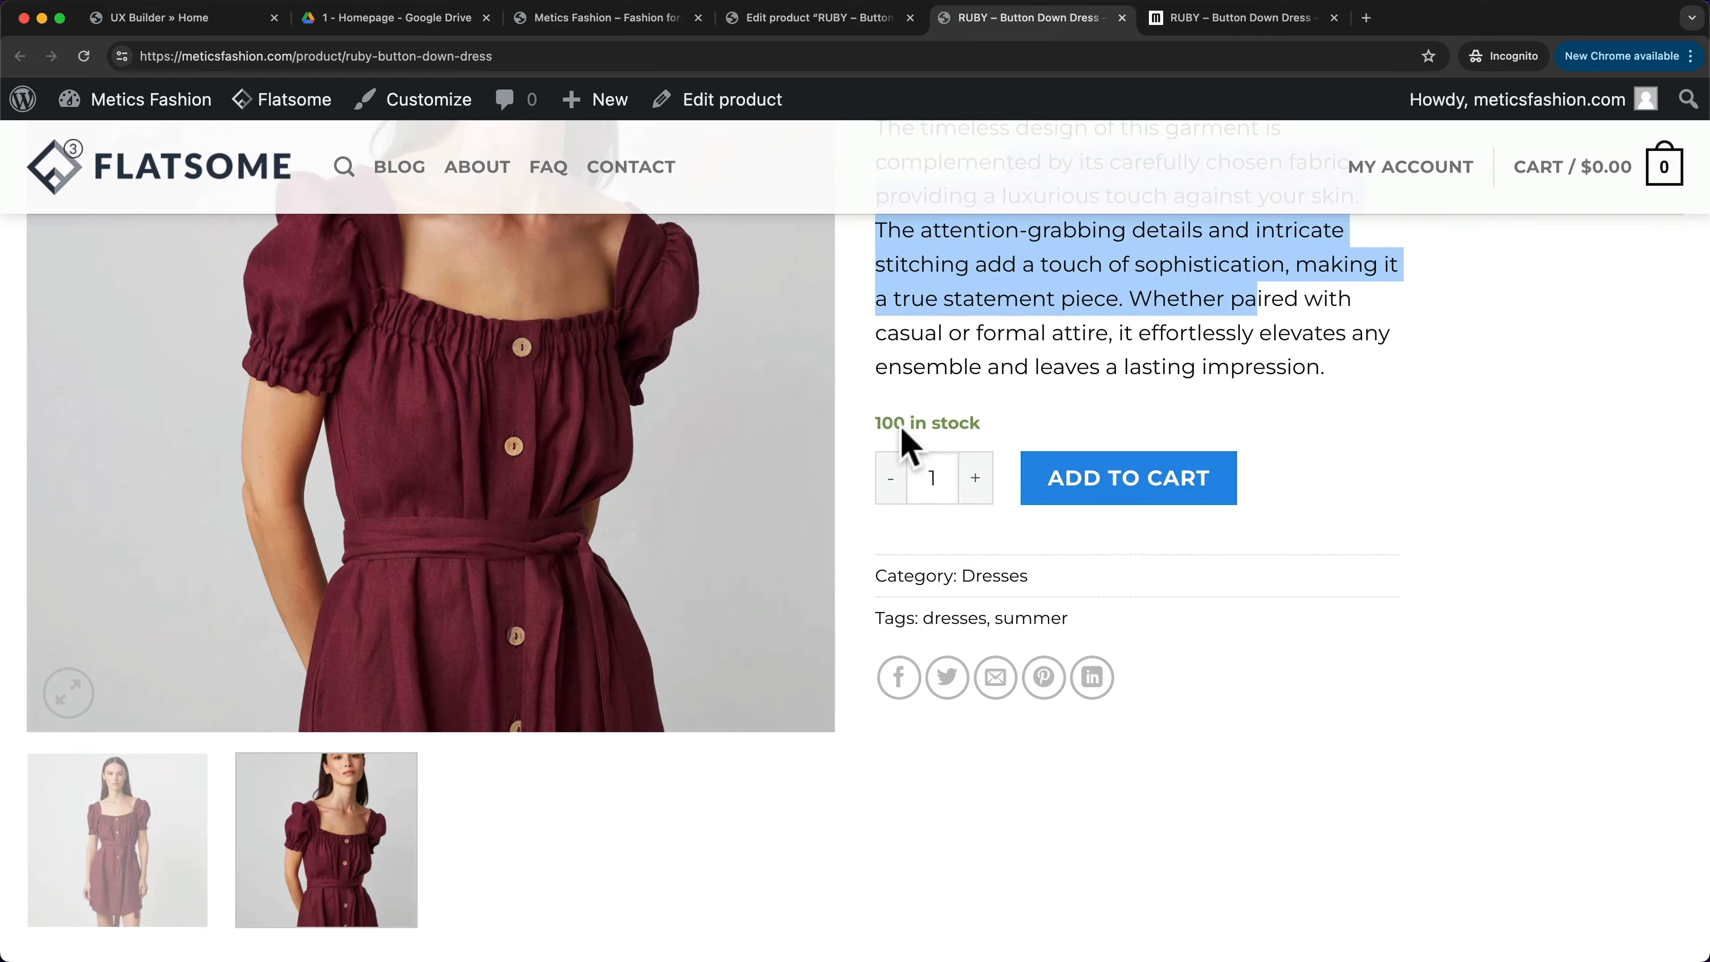
pyautogui.moveTo(877, 428); pyautogui.dragTo(1001, 441)
pyautogui.scroll(-10, 848, 547)
pyautogui.scroll(-1, 842, 537)
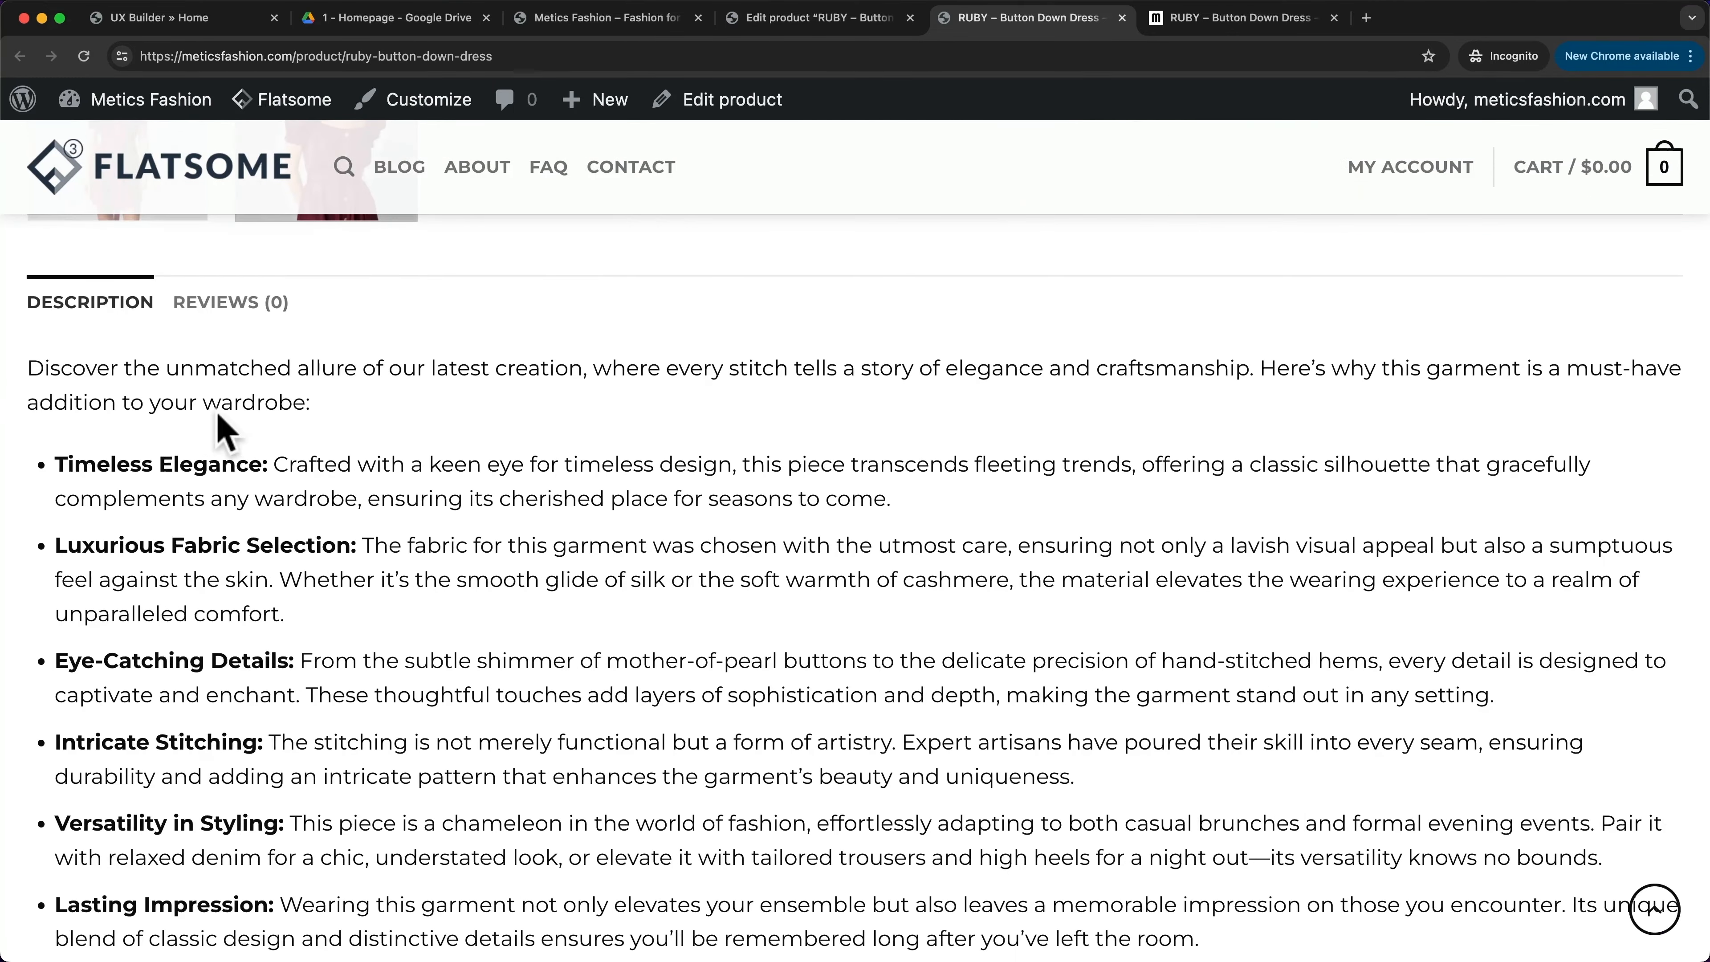
pyautogui.moveTo(98, 376); pyautogui.dragTo(1097, 785)
pyautogui.scroll(-3, 754, 613)
pyautogui.scroll(-3, 703, 646)
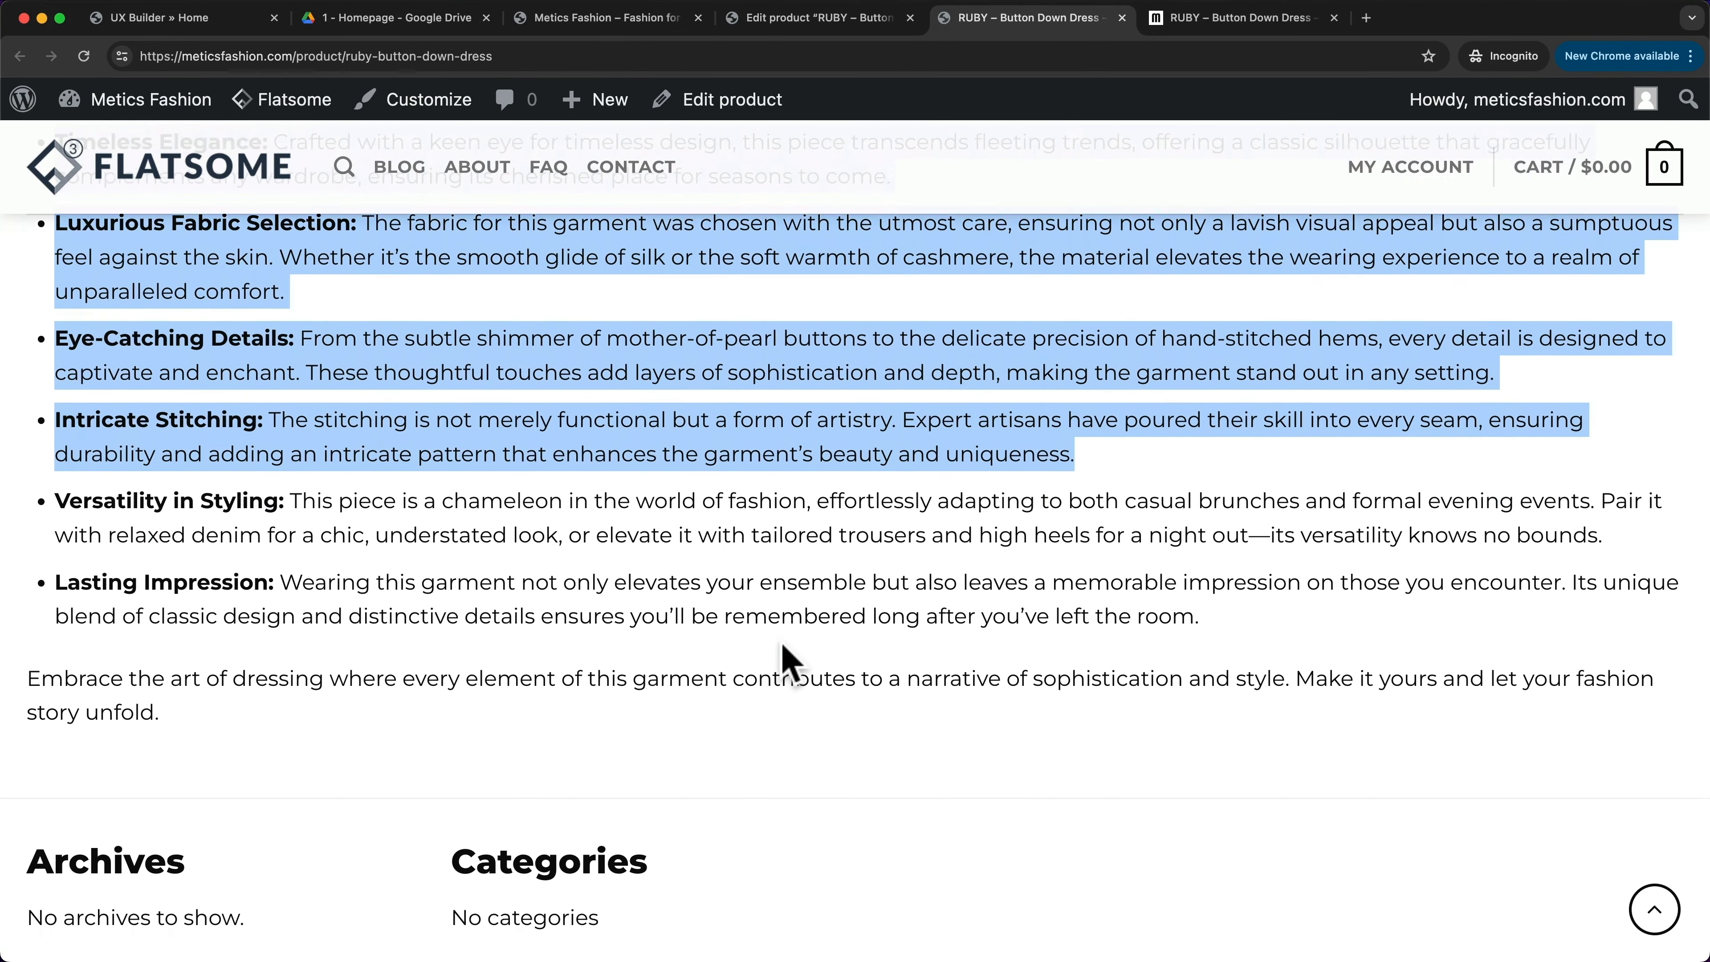
pyautogui.press('super+w')
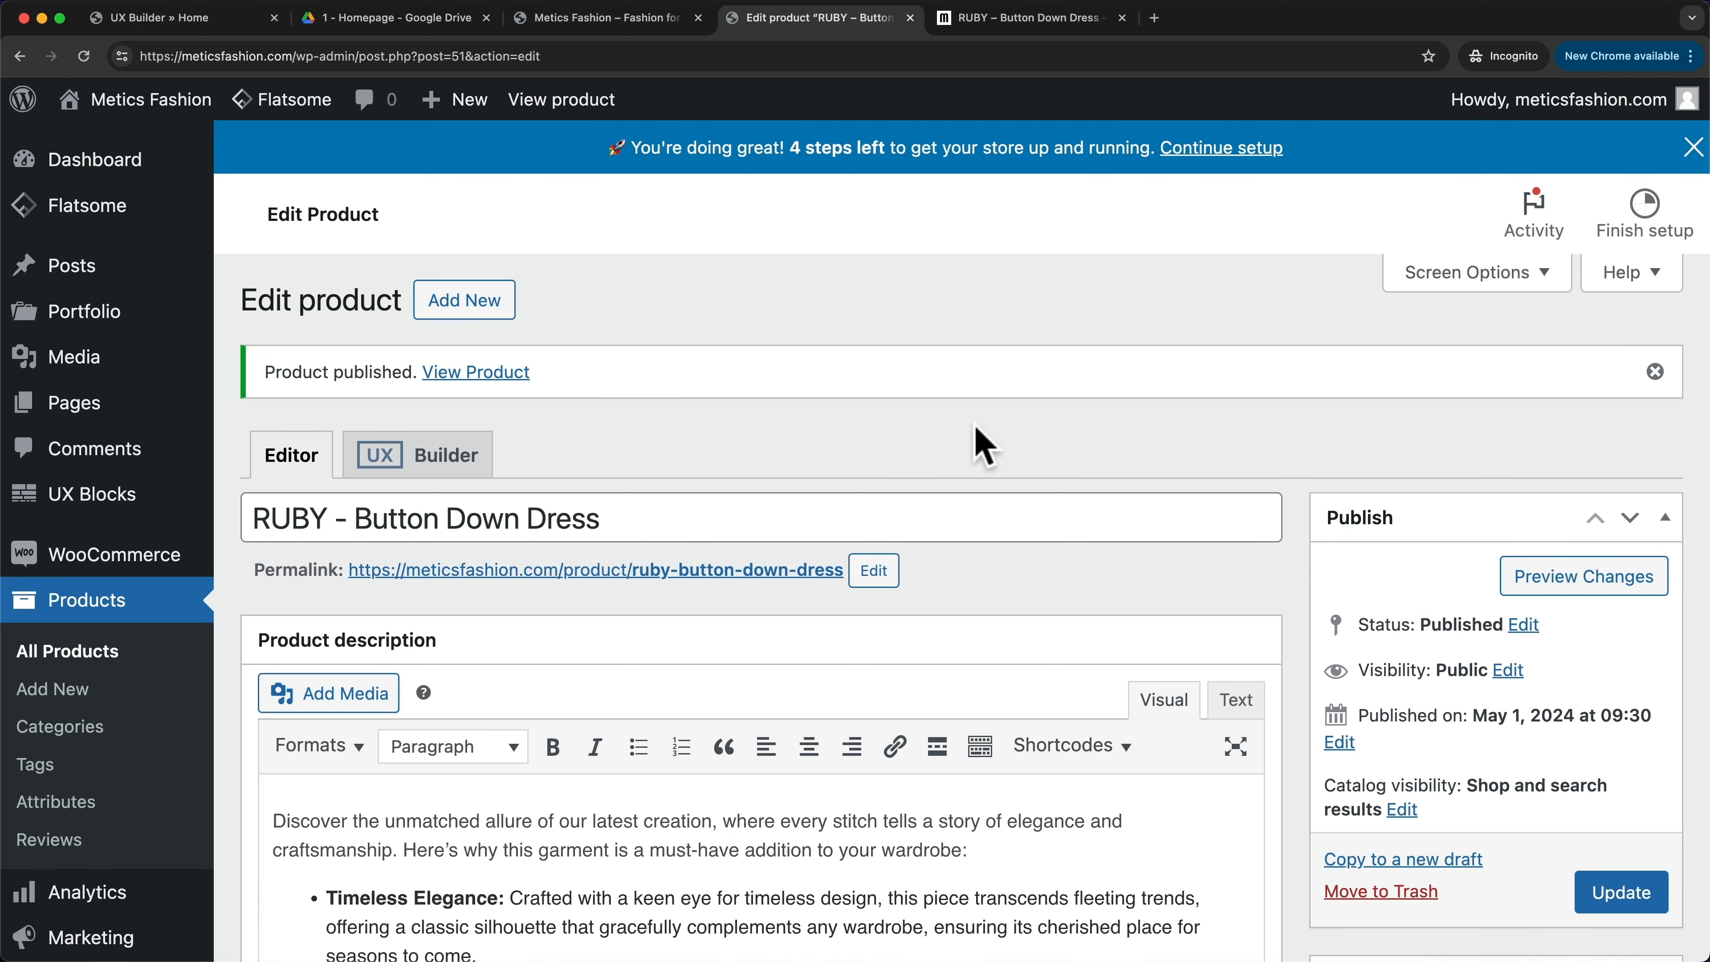
# - Go to Products > All Products to see RUBY – Button Down Dress listed at $30.00
pyautogui.click(88, 609)
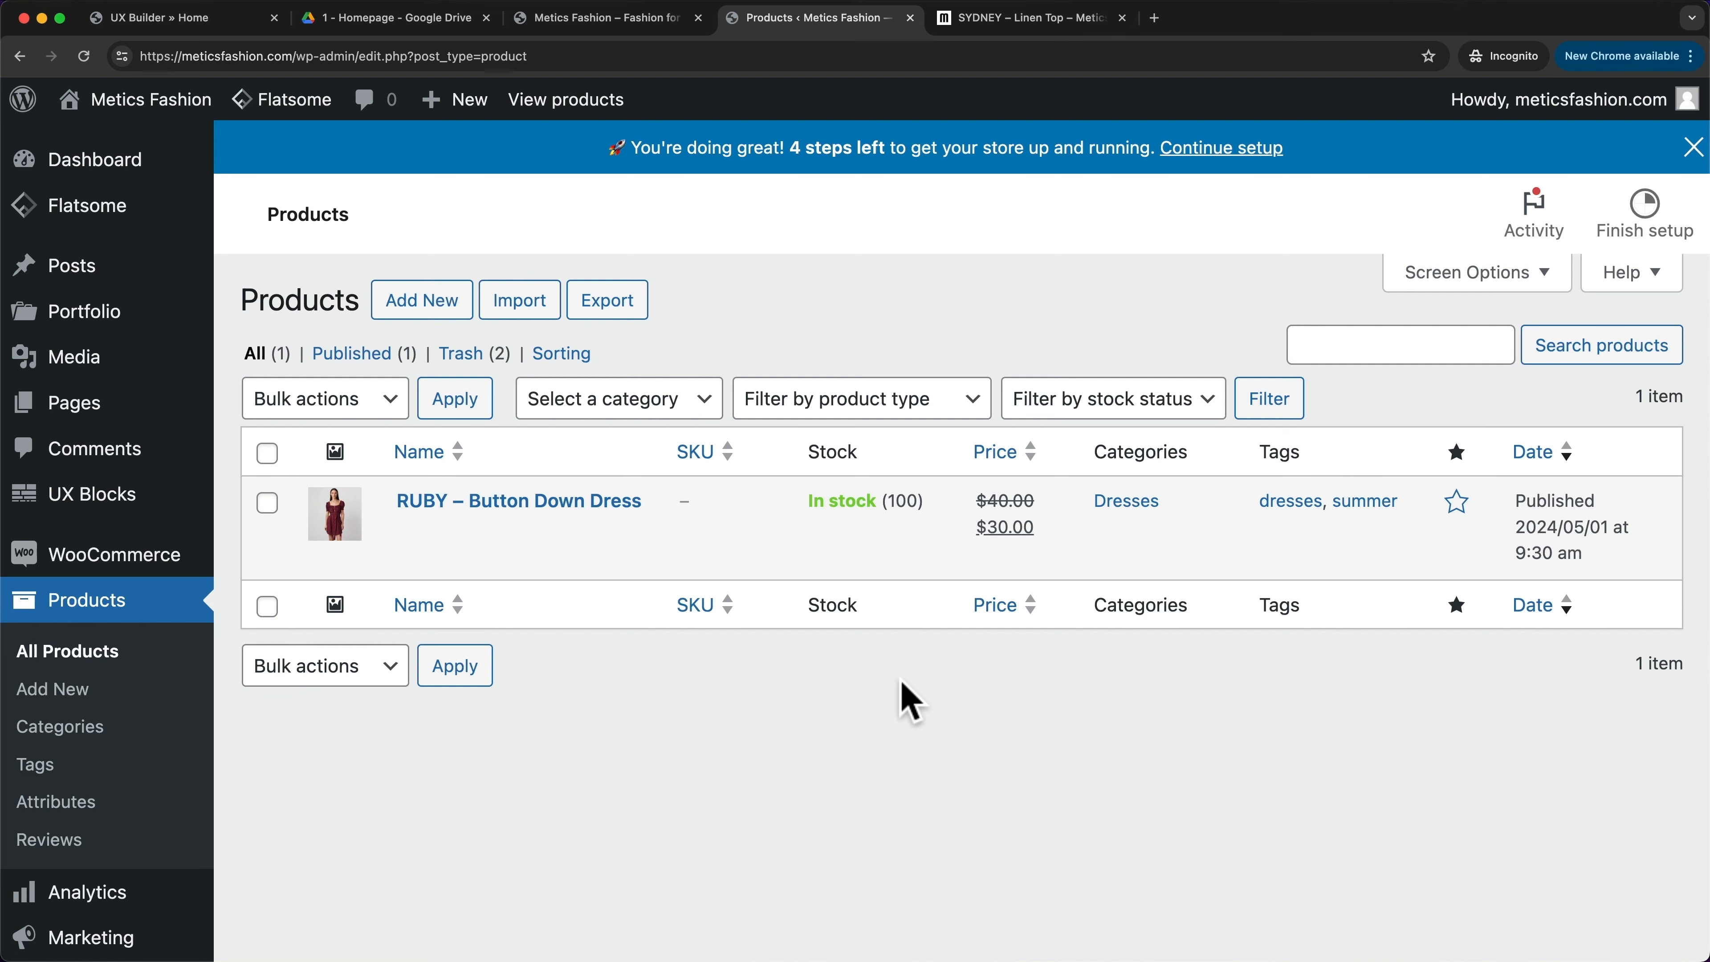
# - On the demo SYDNEY – Linen Top page, select the yellow colour variant
pyautogui.click(1054, 27)
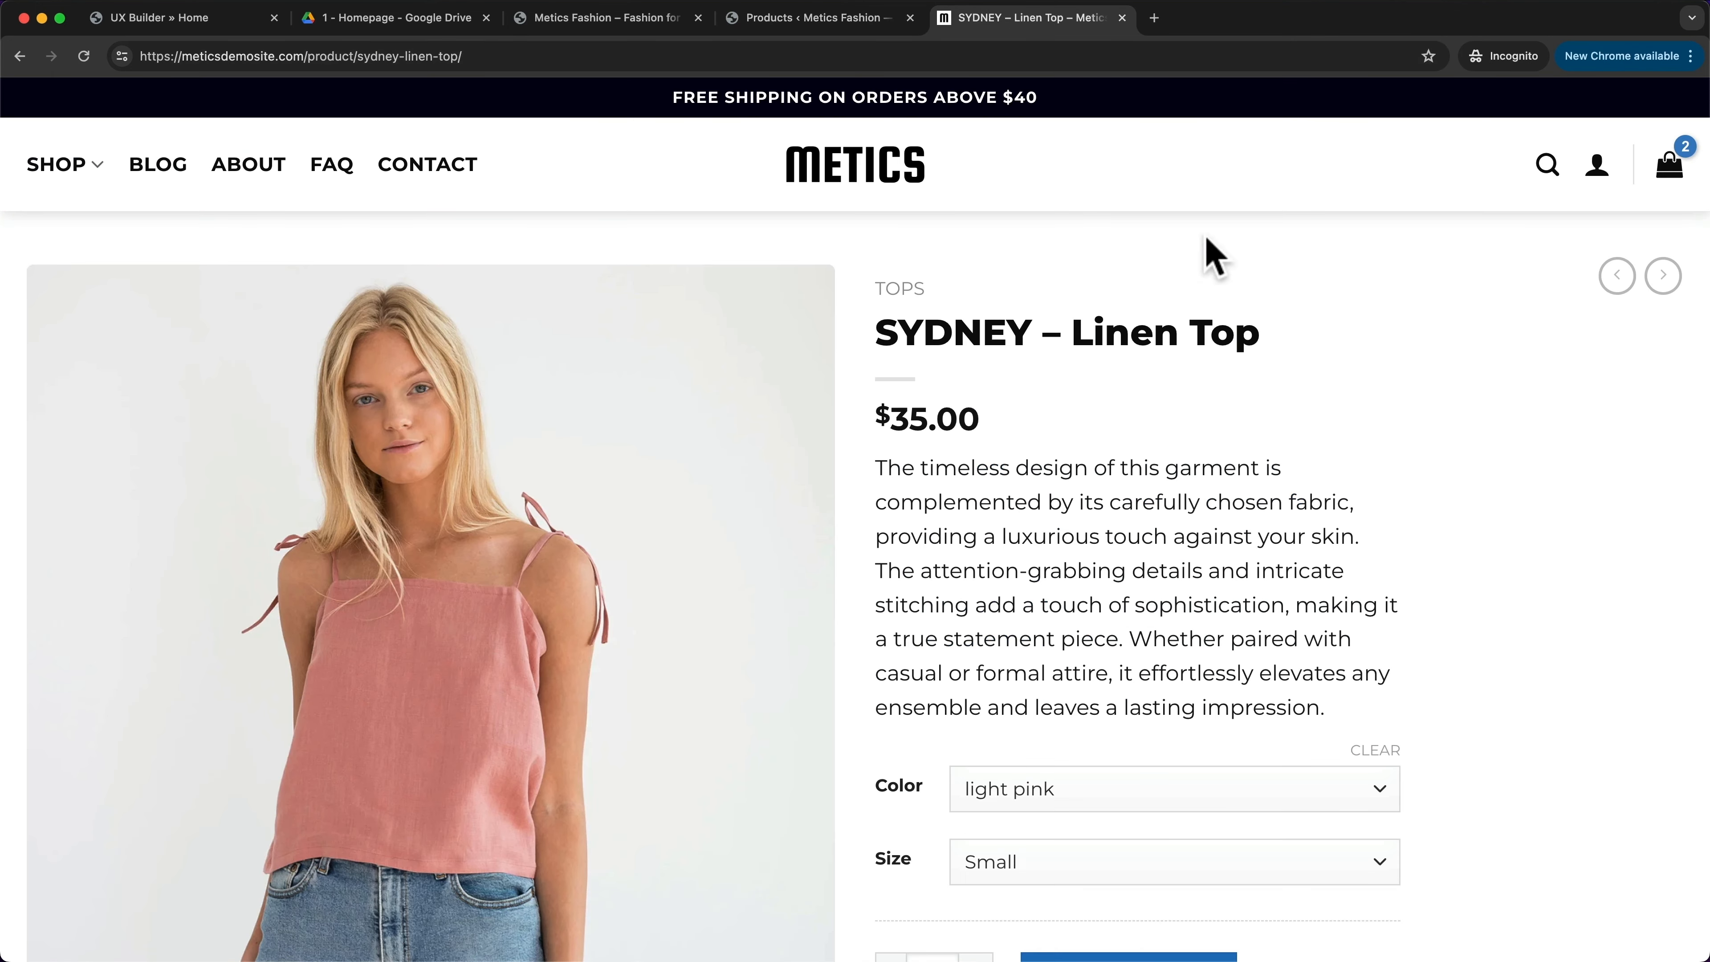
pyautogui.scroll(-3, 1228, 467)
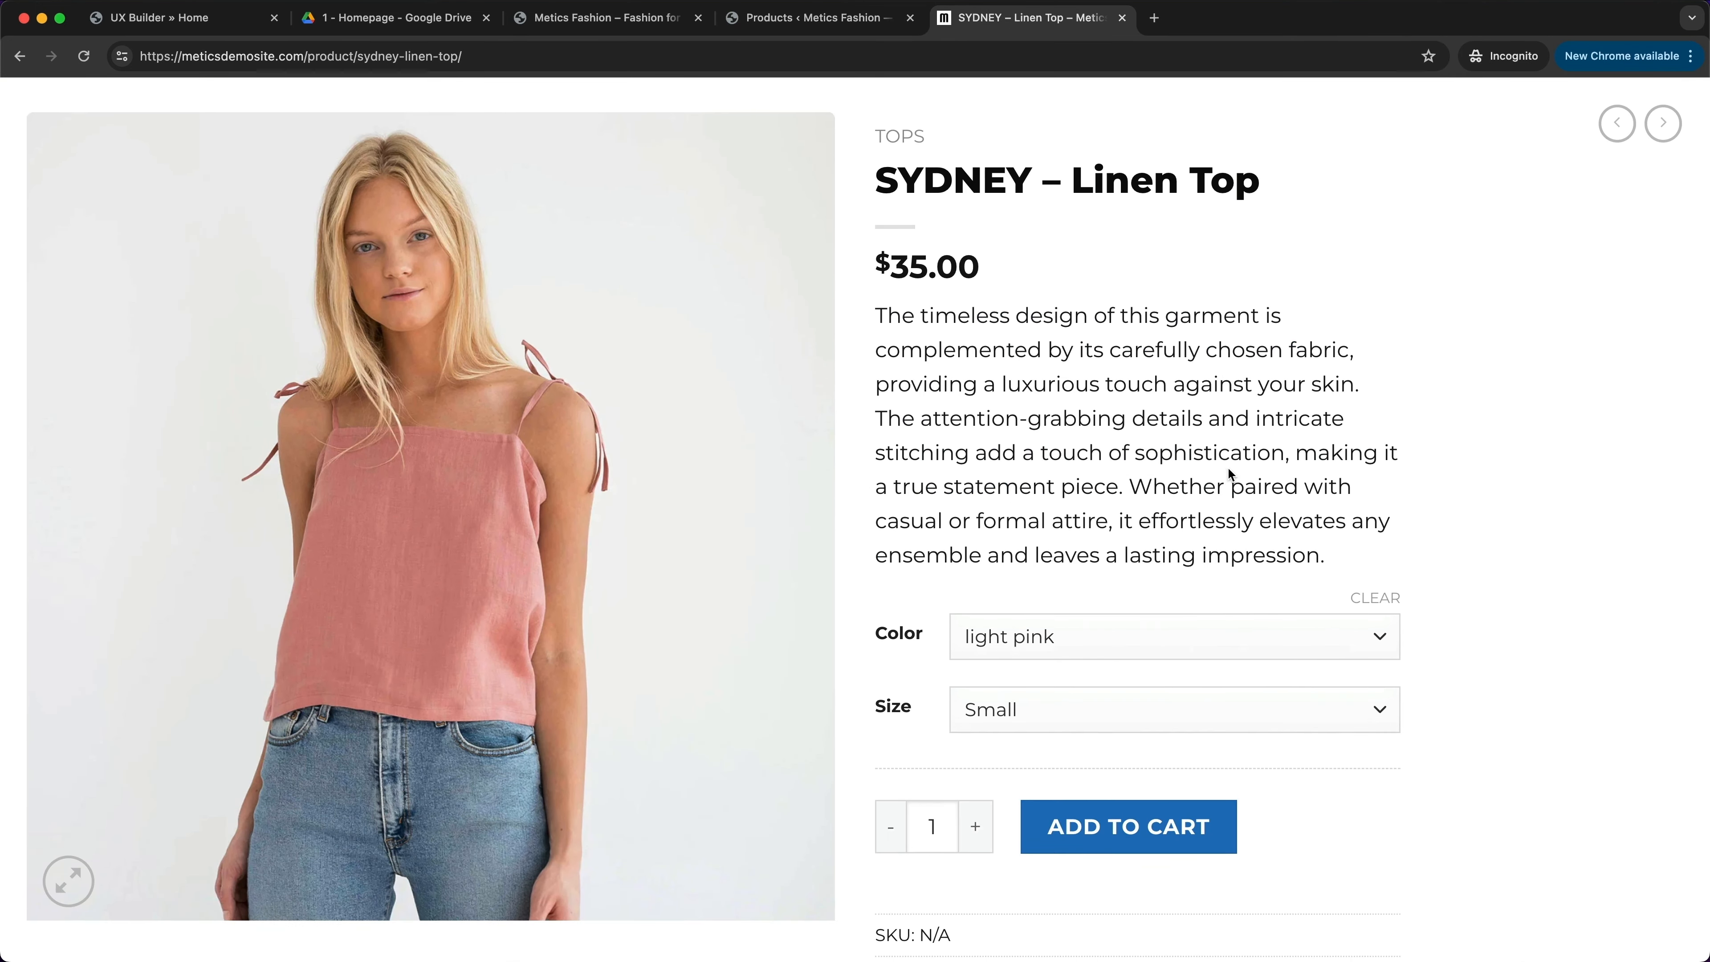
pyautogui.scroll(-1, 779, 679)
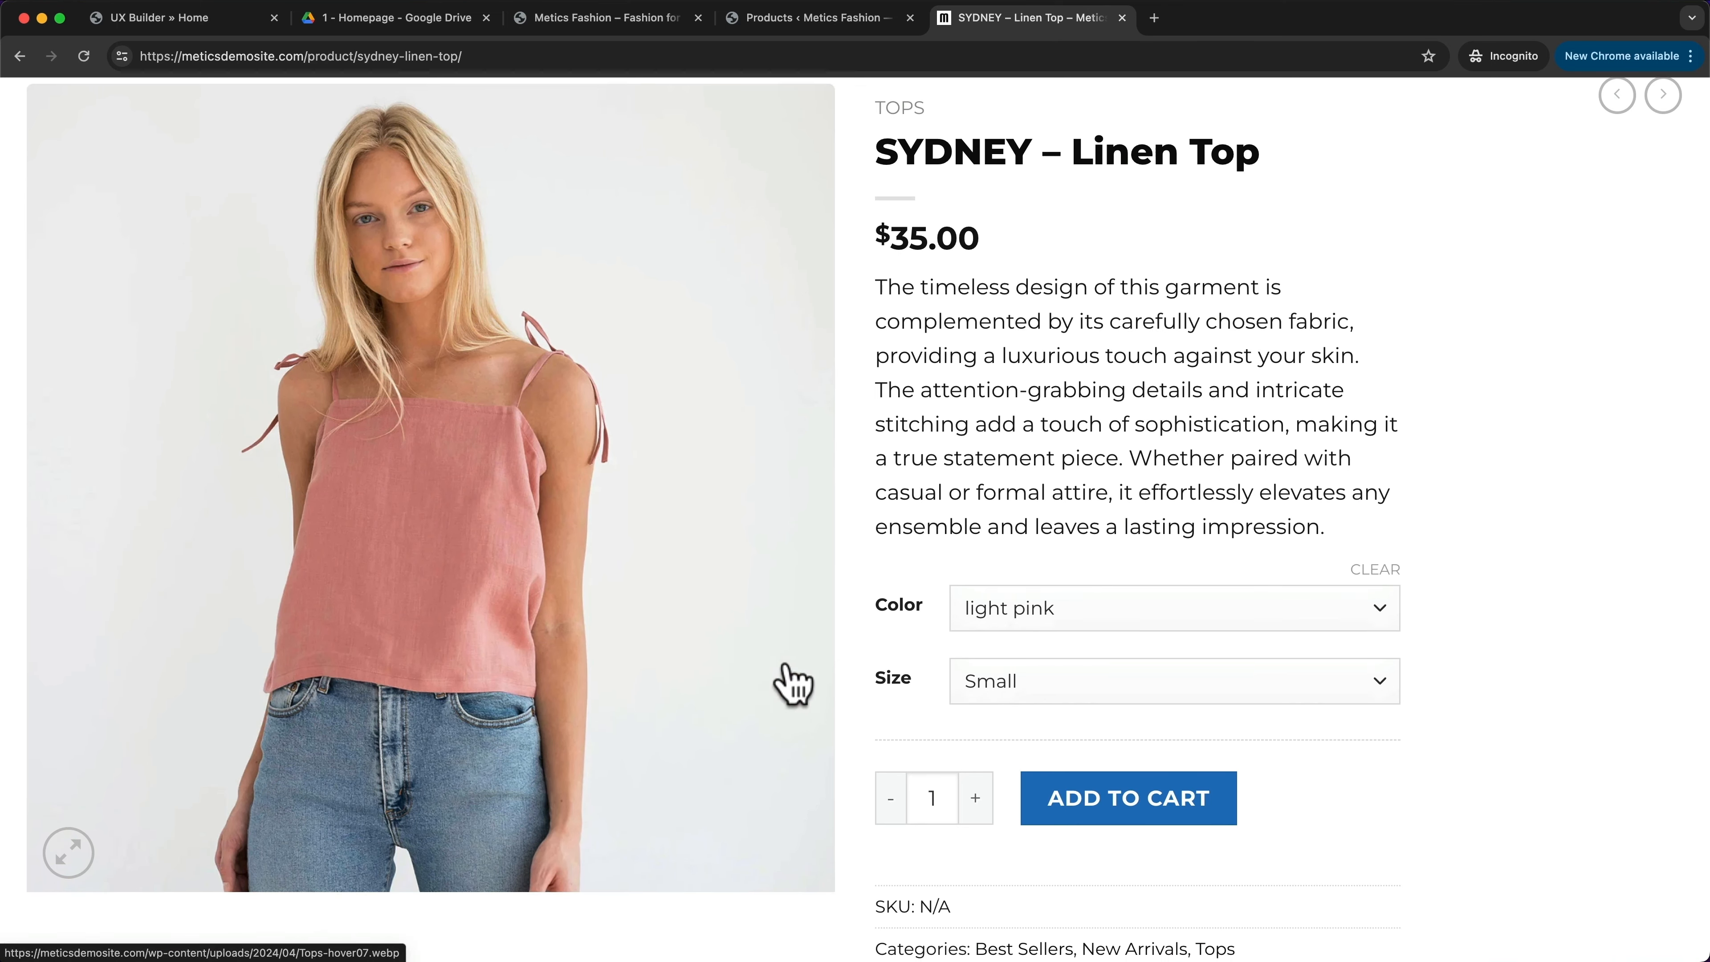
pyautogui.click(1037, 616)
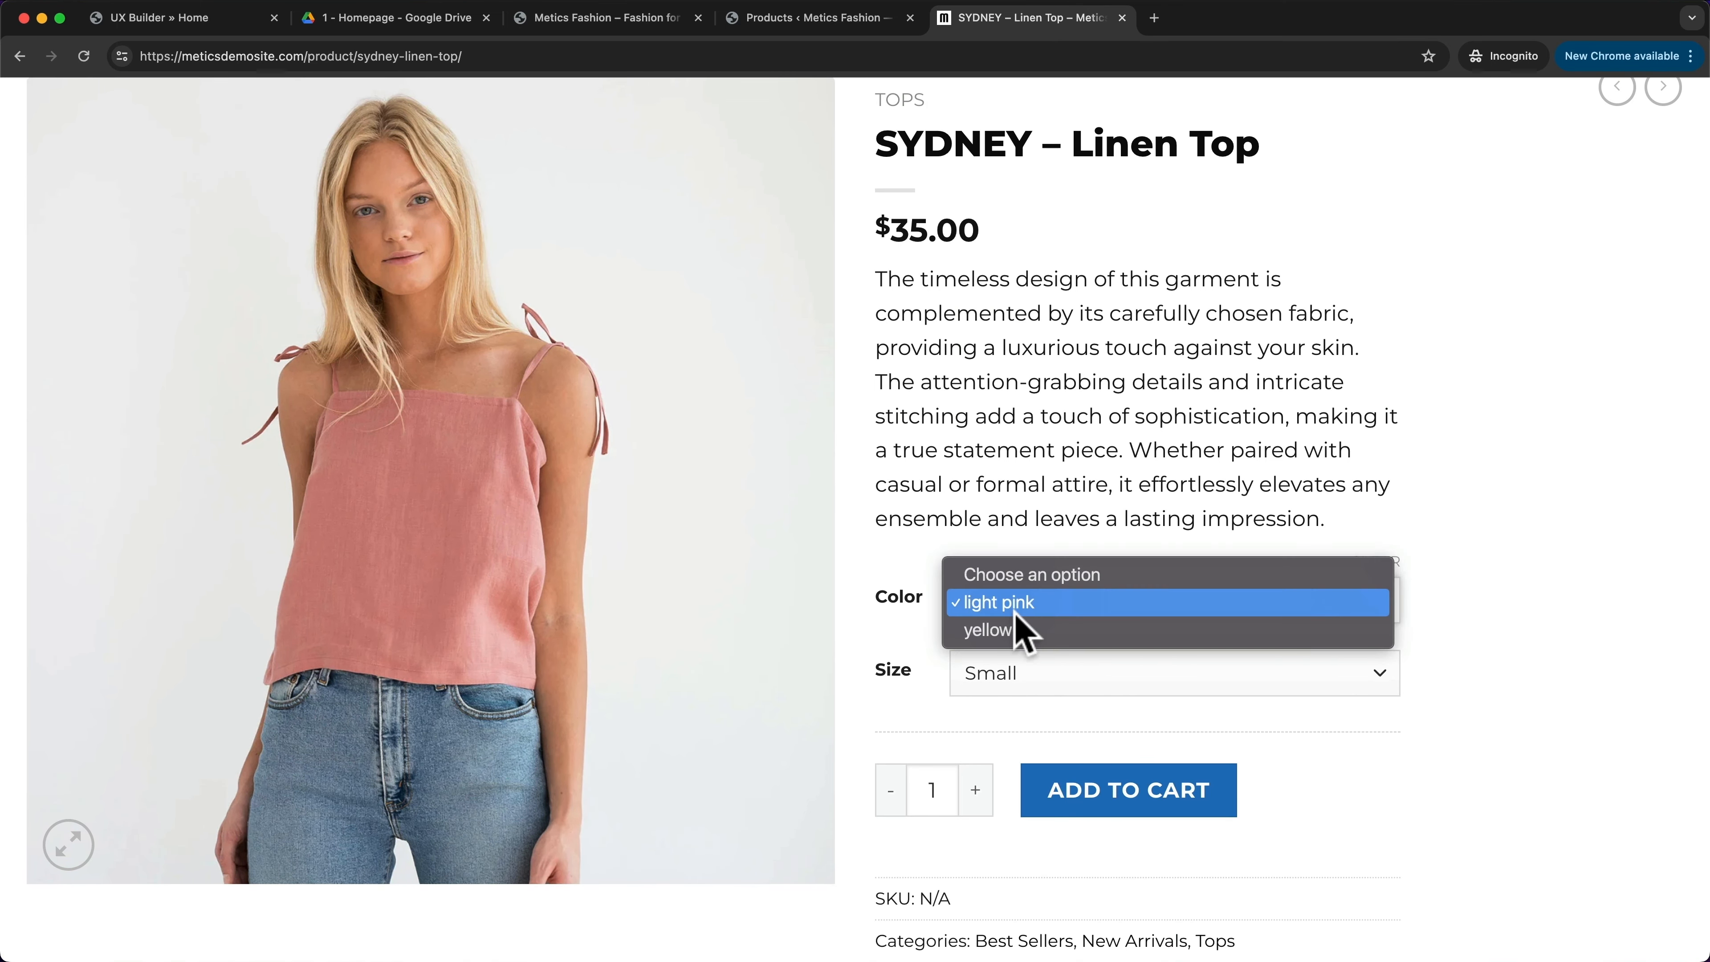
pyautogui.click(1004, 631)
# - Review the linen top's size choices, then return to the admin products list
pyautogui.scroll(-1, 1030, 663)
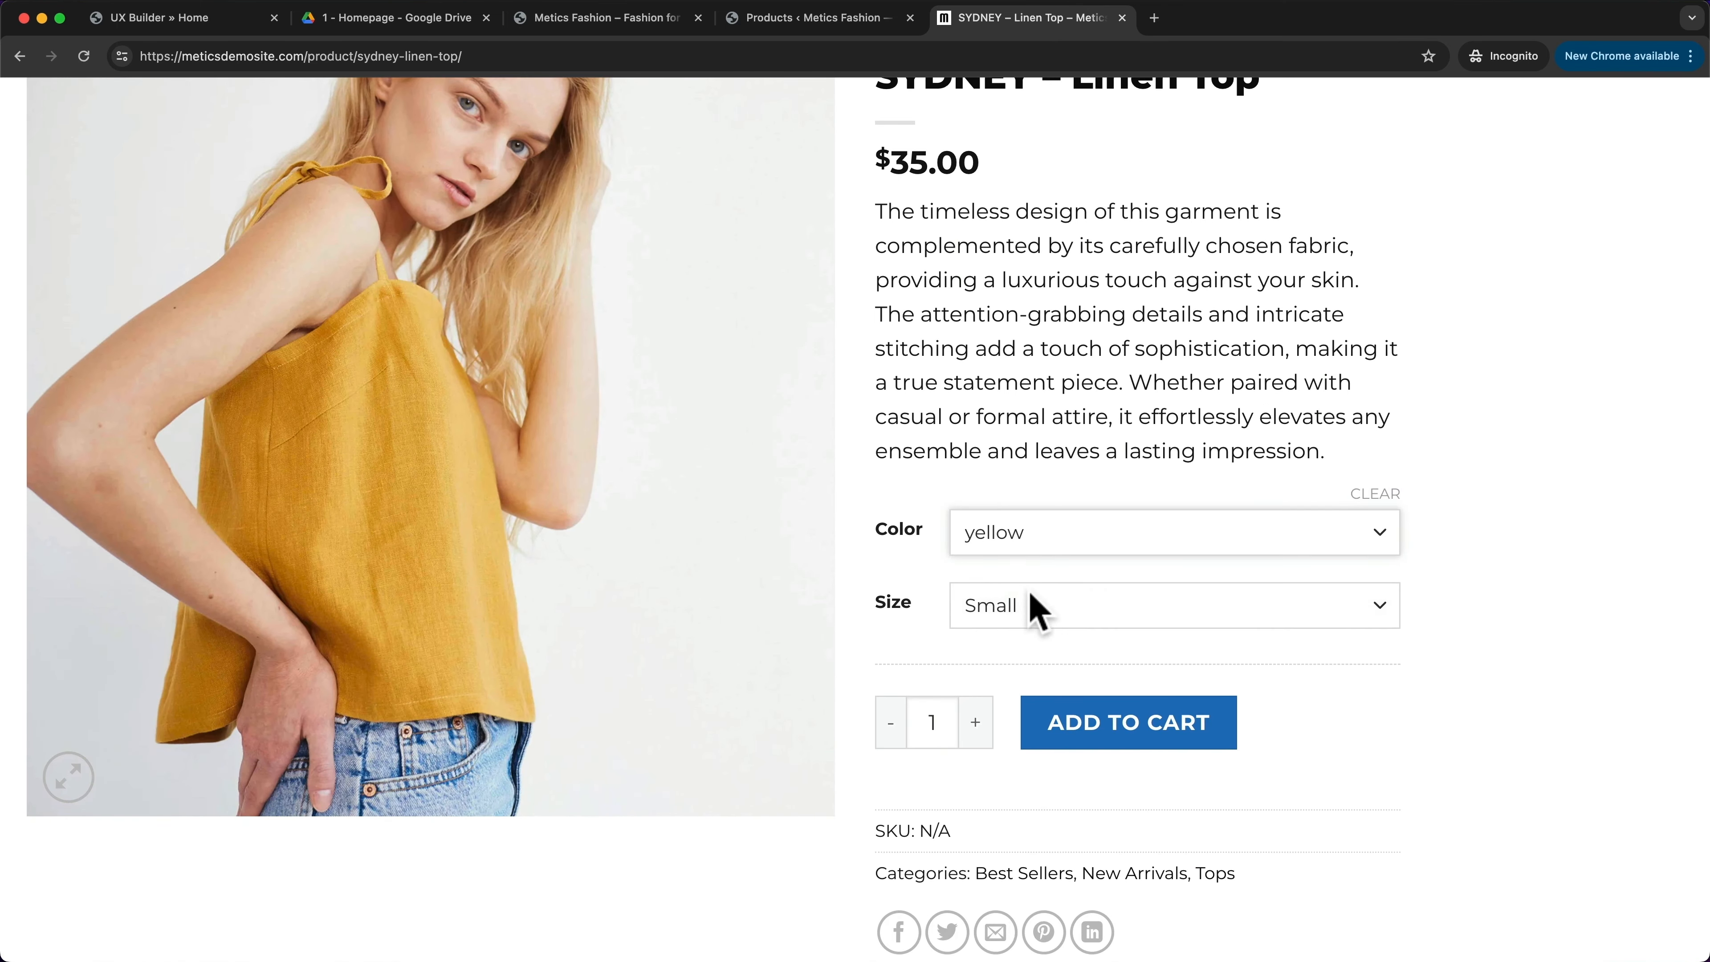
pyautogui.click(1022, 620)
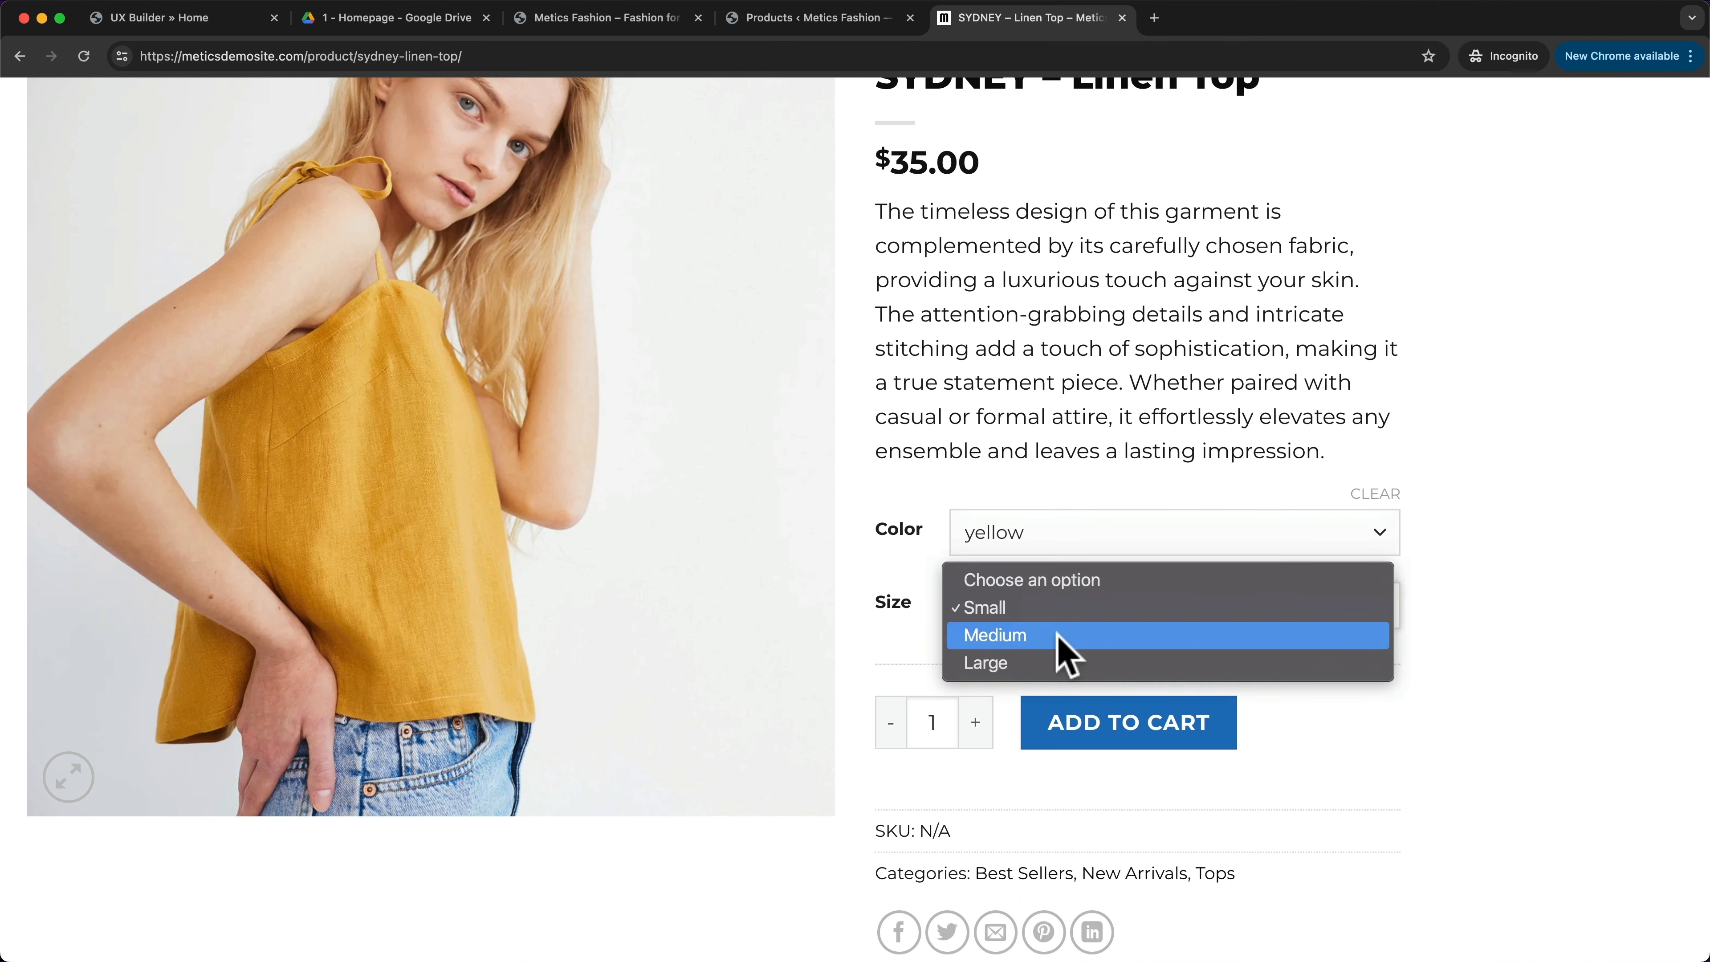
pyautogui.click(1120, 483)
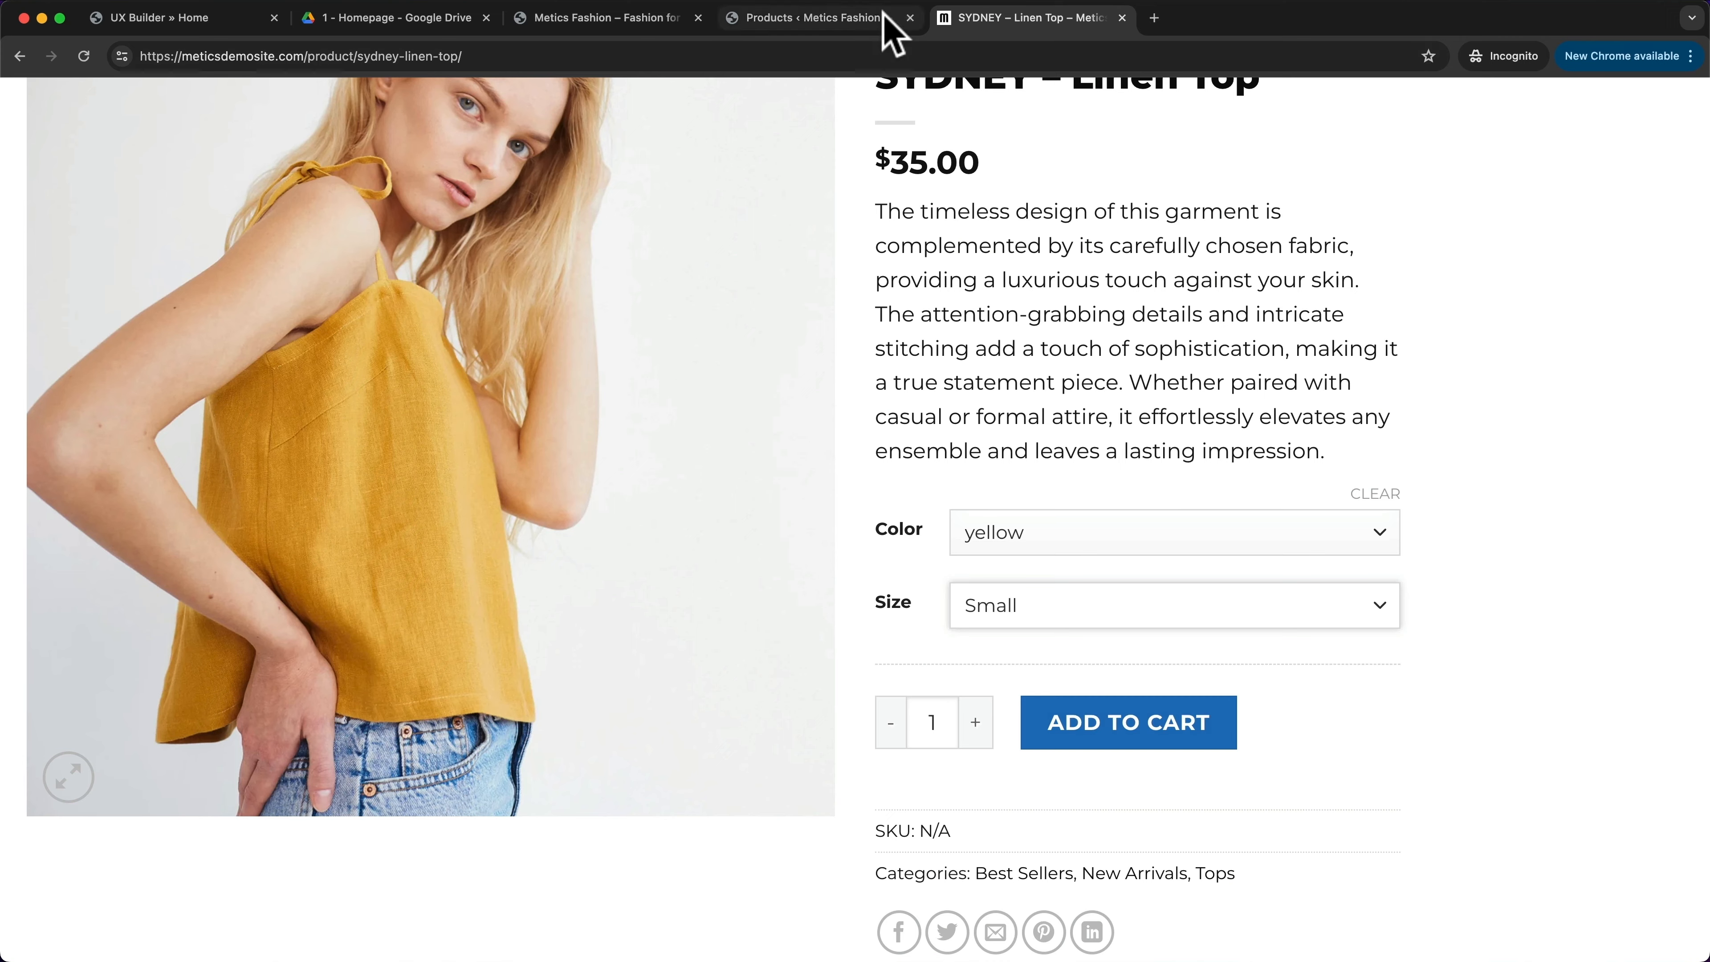
pyautogui.click(845, 20)
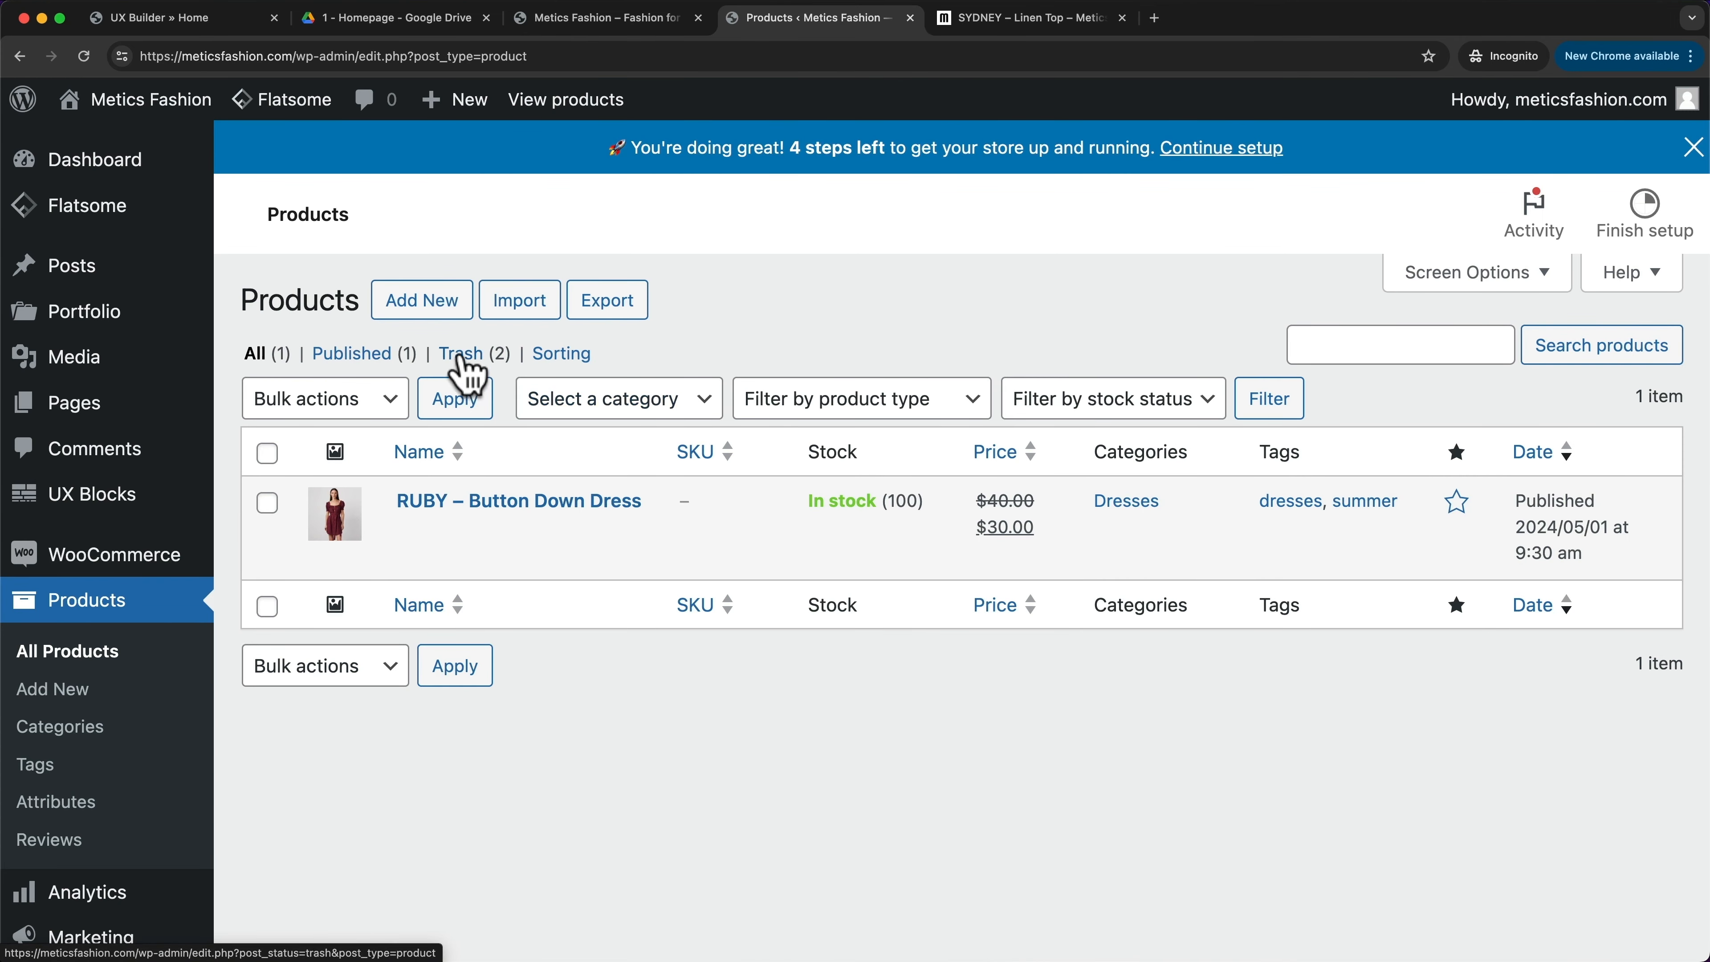
# - Add a new product named SYDNEY – Linen Top
pyautogui.click(423, 301)
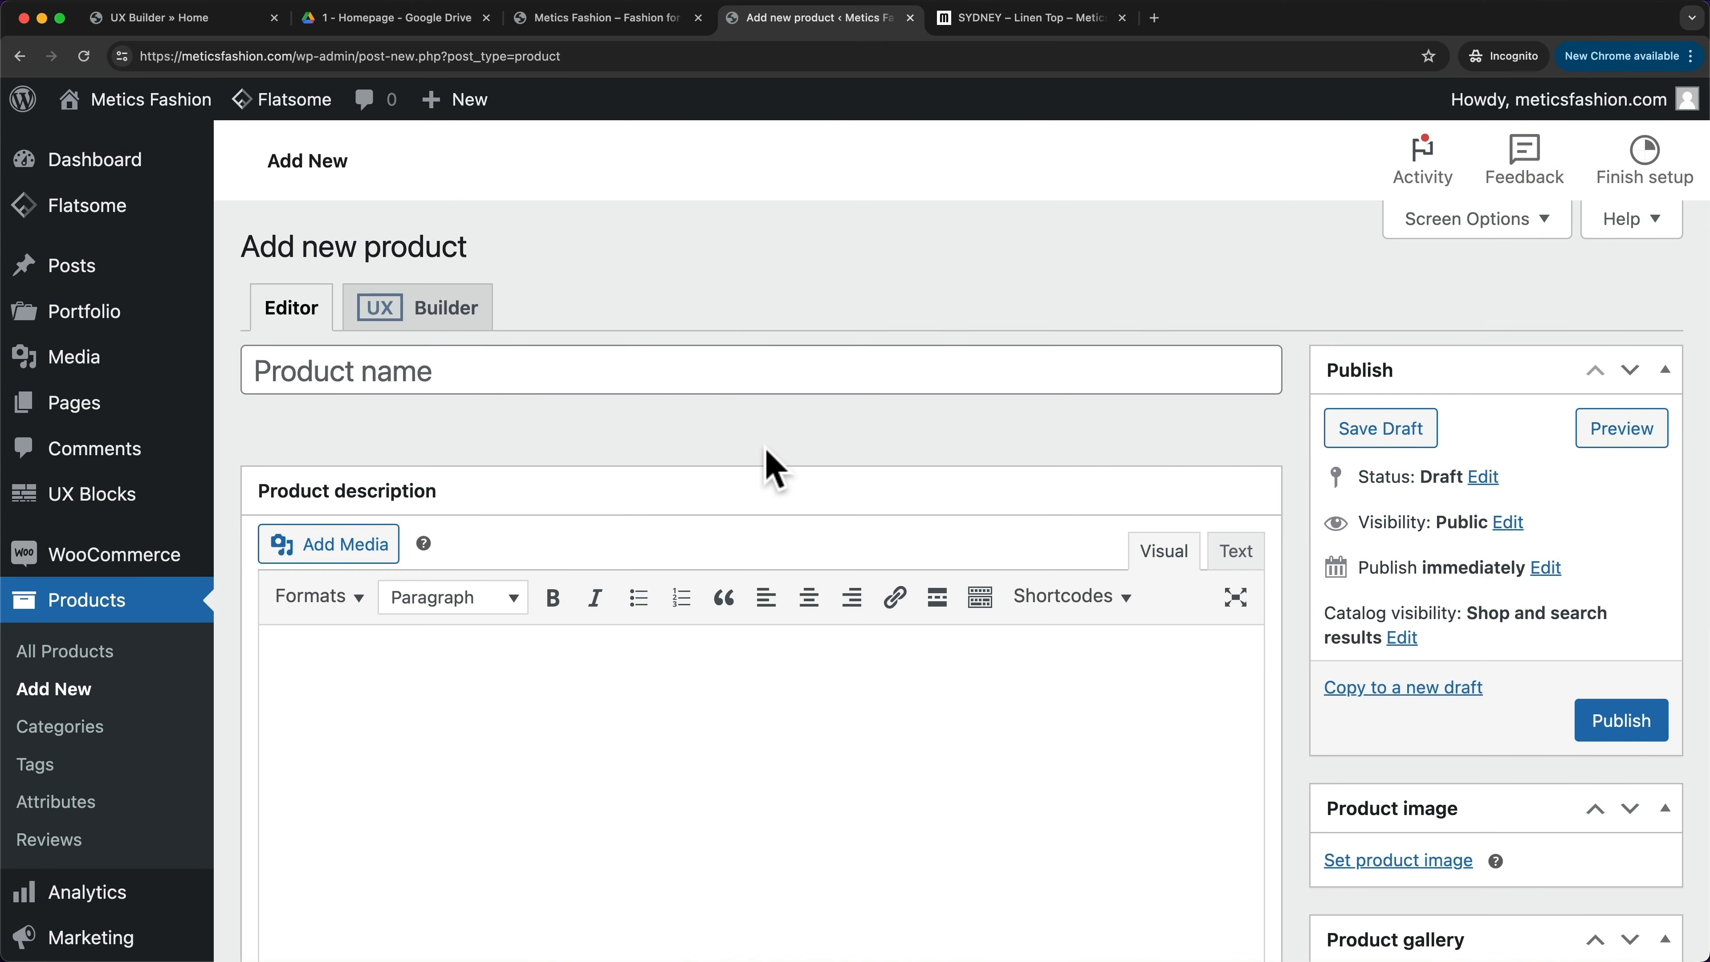
pyautogui.click(607, 368)
pyautogui.write('SYDNEY – Linen Top')
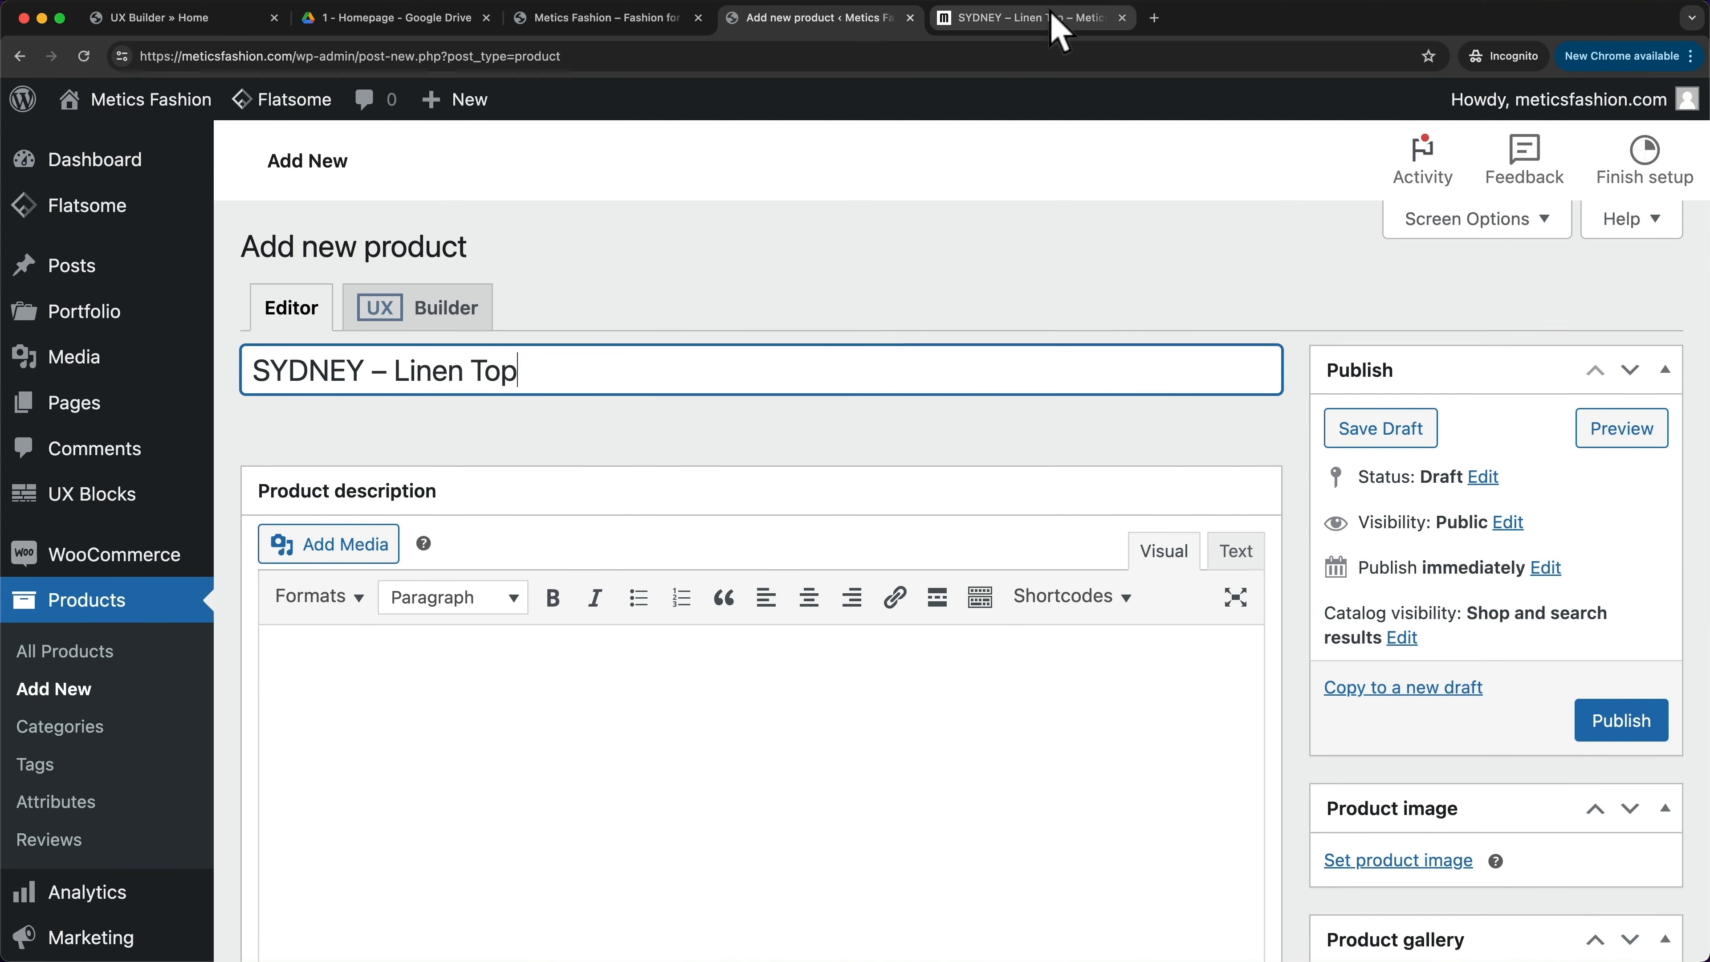
# - Copy the linen top's description from the demo store page into the product description
pyautogui.click(1058, 20)
pyautogui.scroll(-6, 950, 491)
pyautogui.scroll(-5, 952, 492)
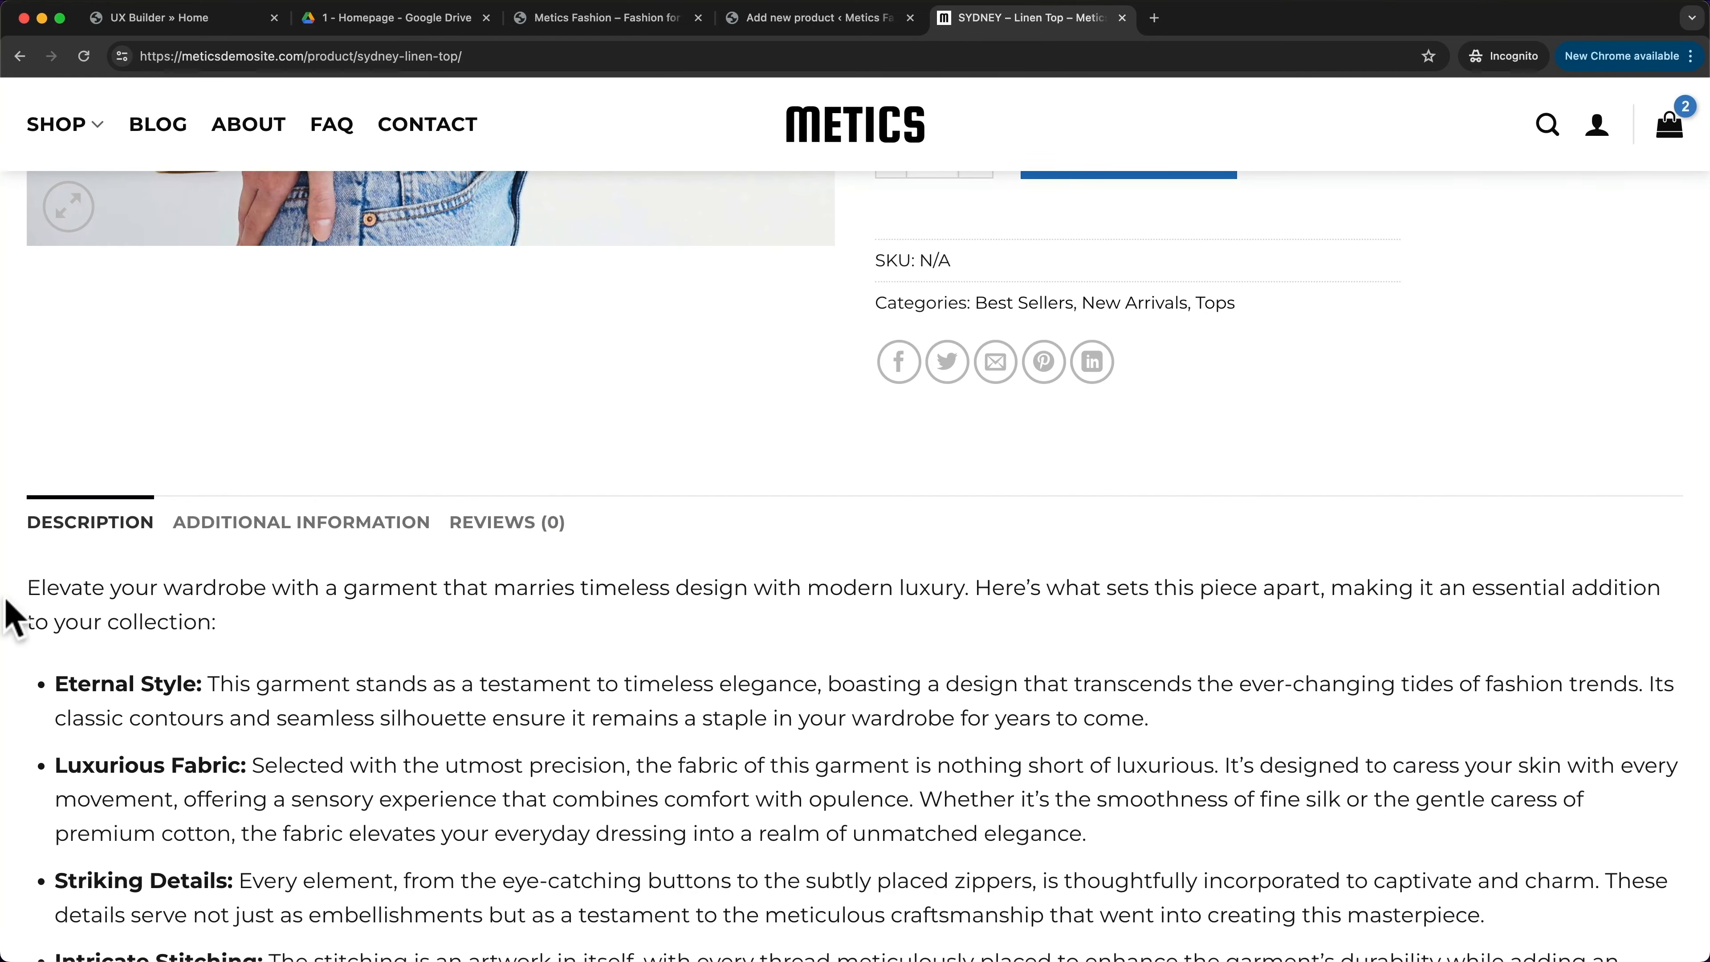
pyautogui.moveTo(28, 585); pyautogui.dragTo(572, 803)
pyautogui.press('super+c')
pyautogui.scroll(-7, 572, 787)
pyautogui.click(784, 19)
pyautogui.click(500, 714)
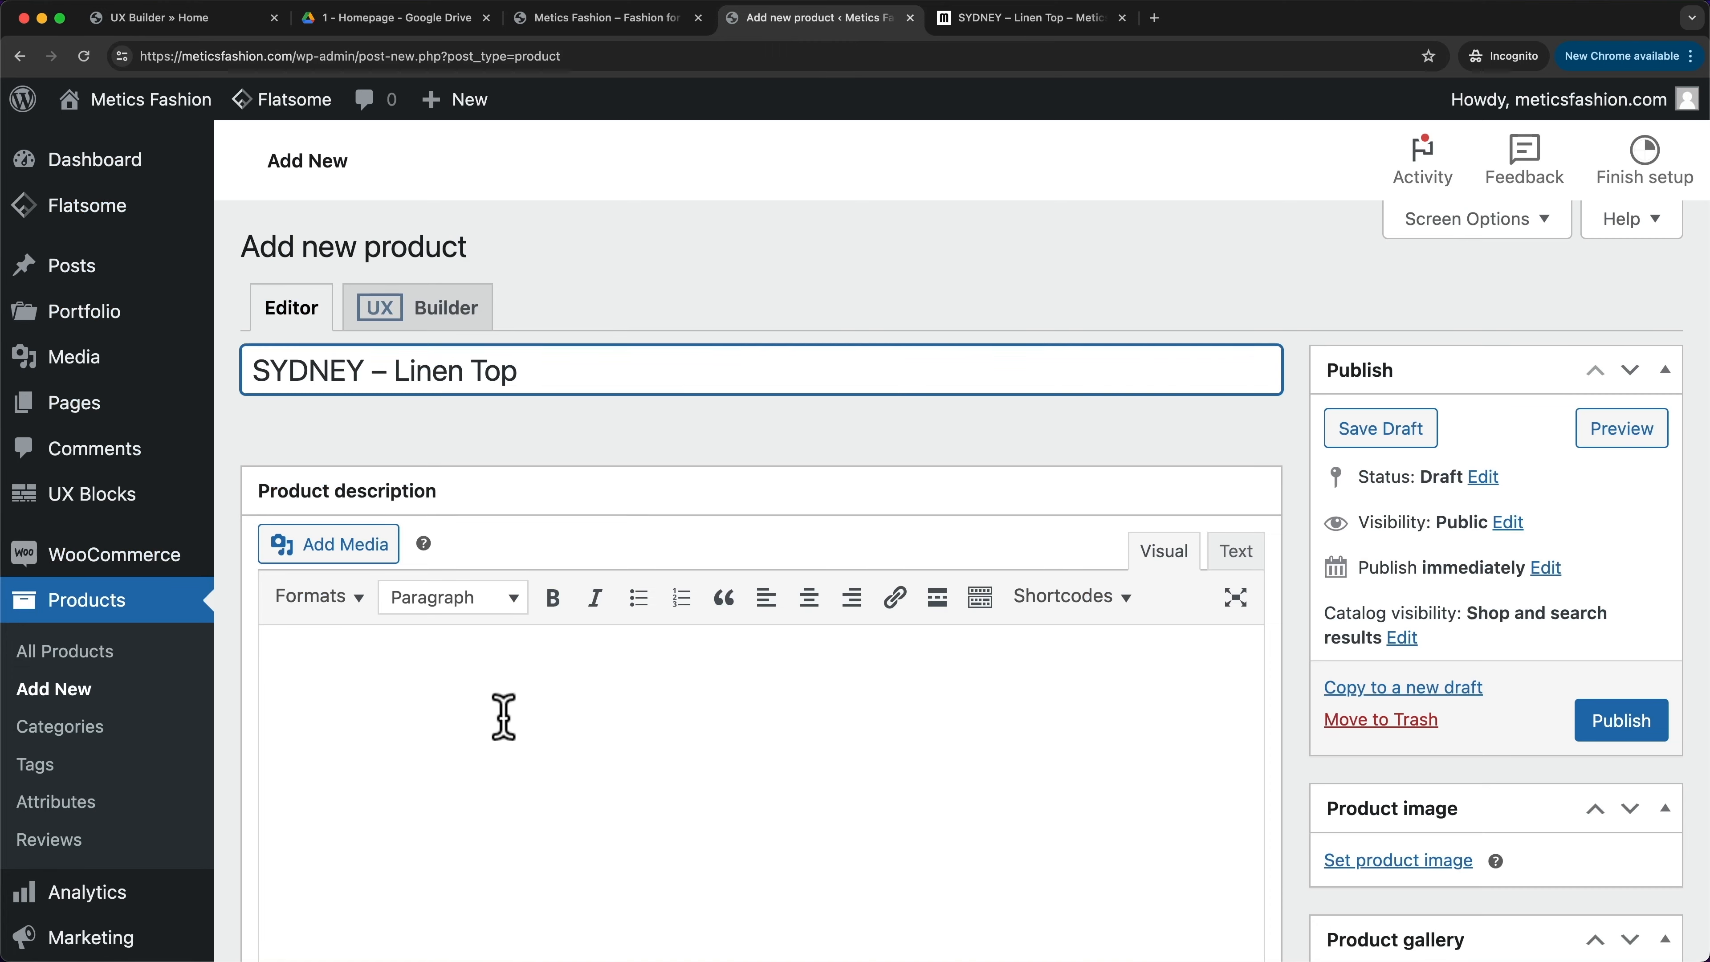
pyautogui.press('super+v')
pyautogui.scroll(-10, 771, 663)
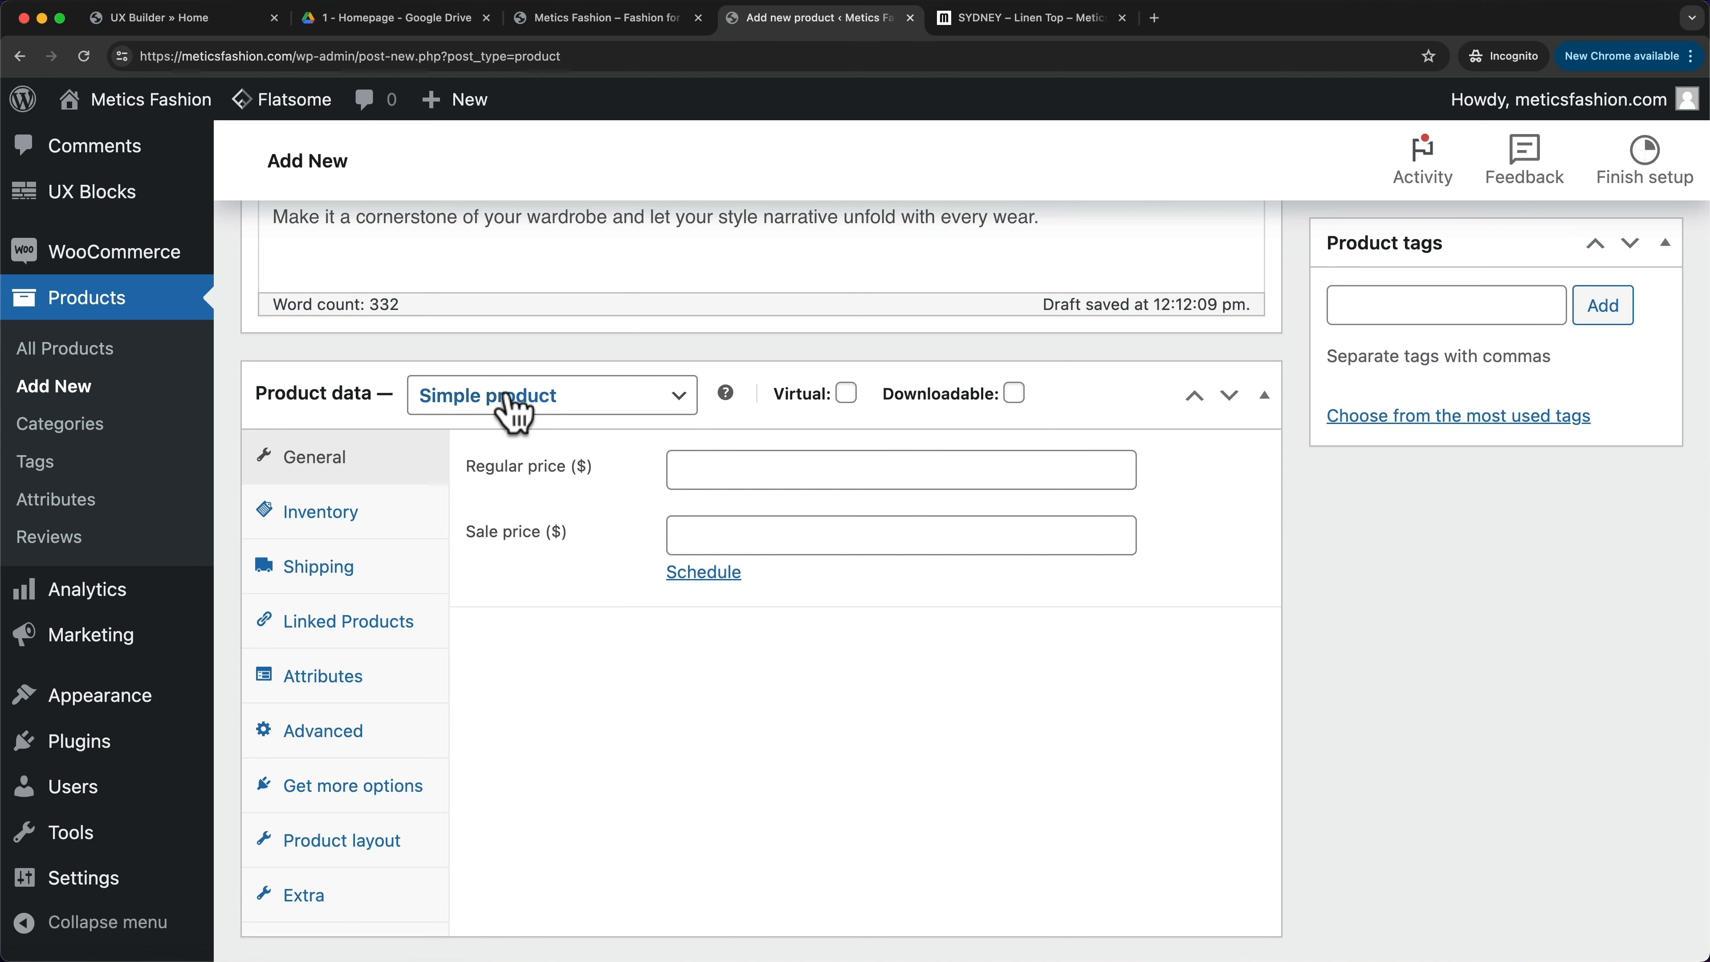
# - Set the product type to Variable product, dismiss the tour tip, and show the Attributes section
pyautogui.click(500, 399)
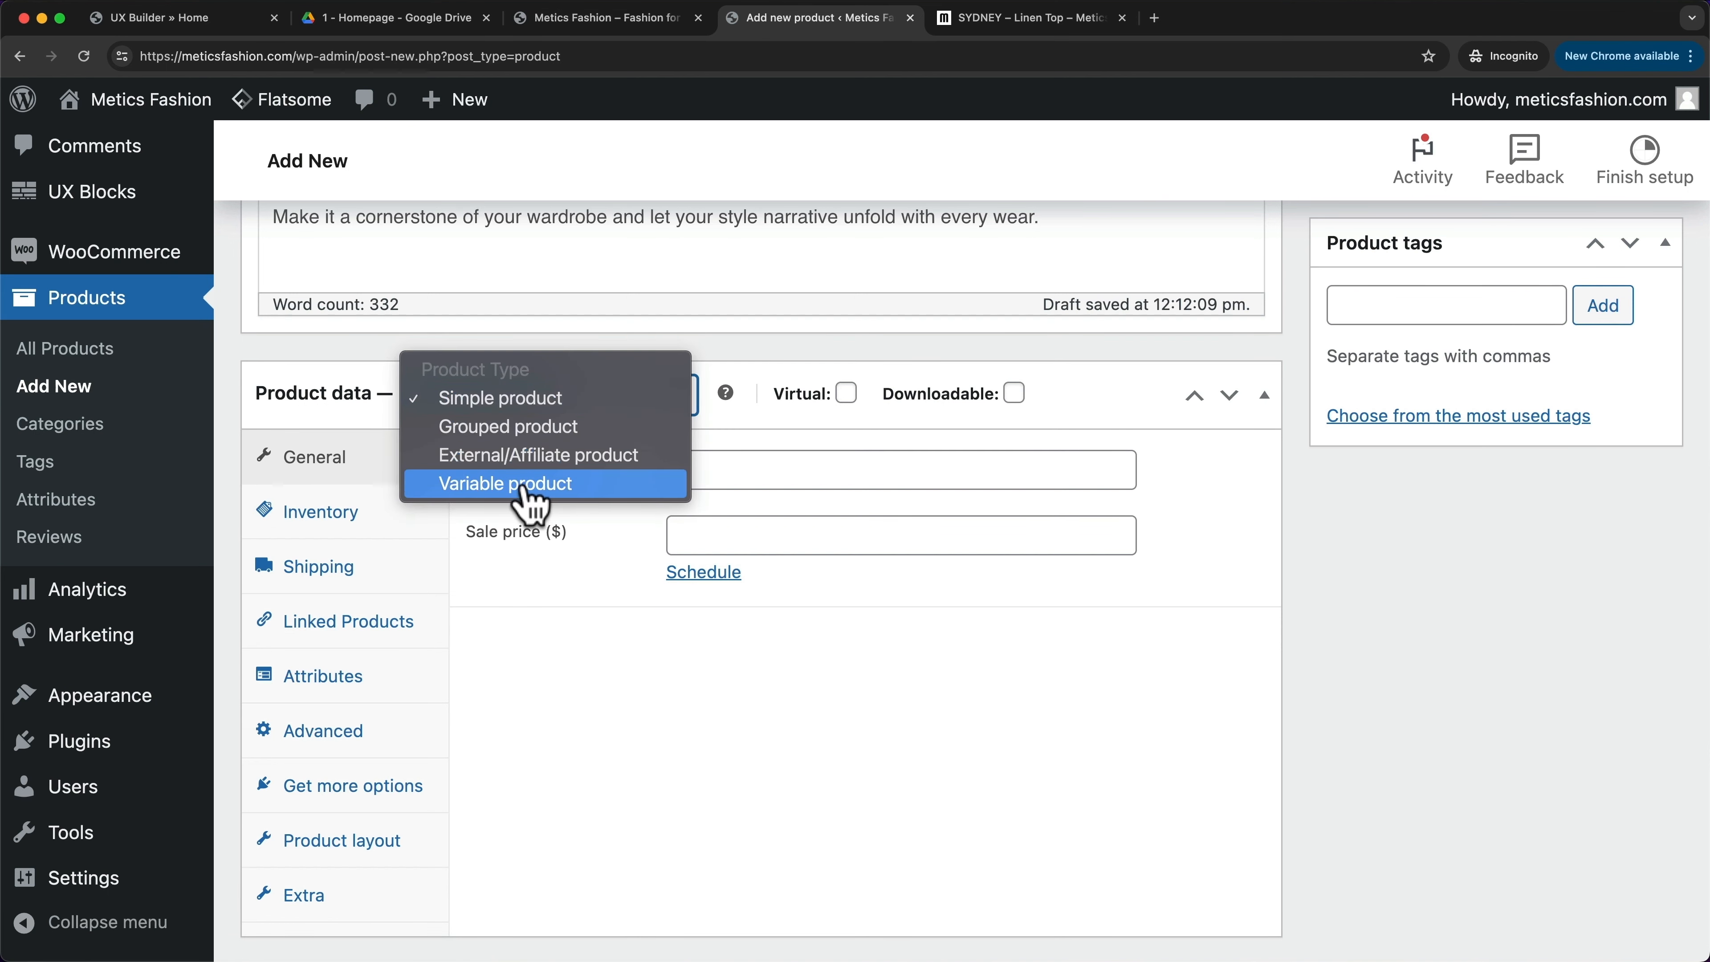
pyautogui.click(619, 485)
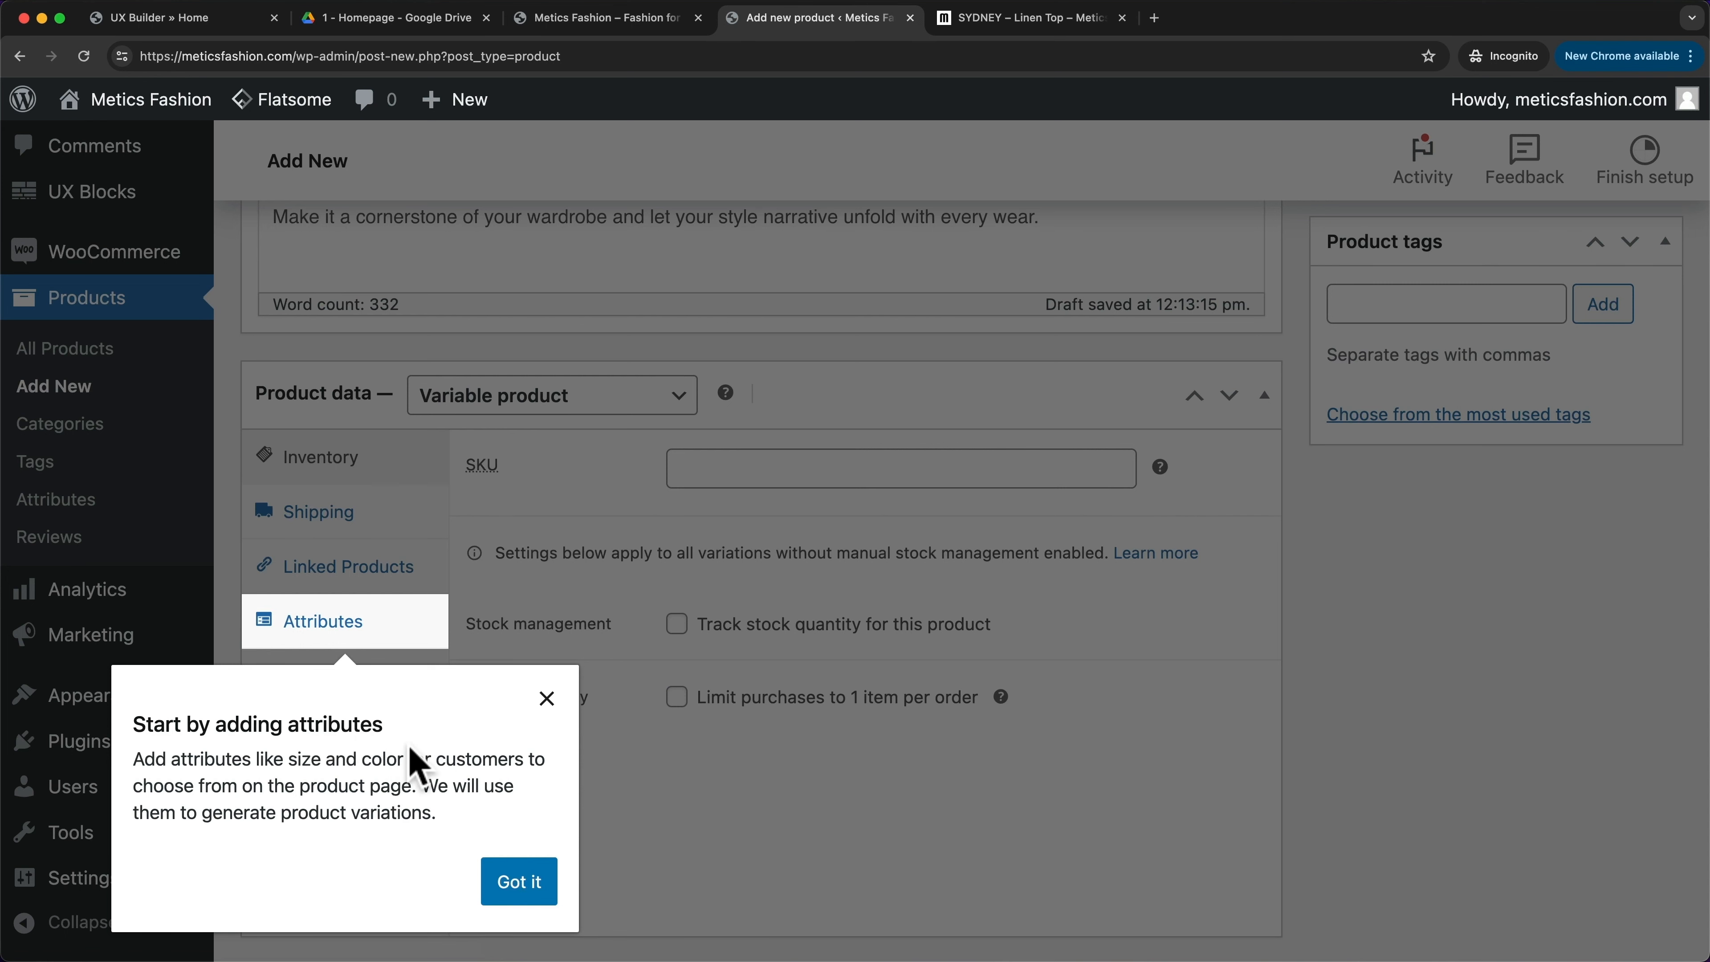
pyautogui.click(547, 698)
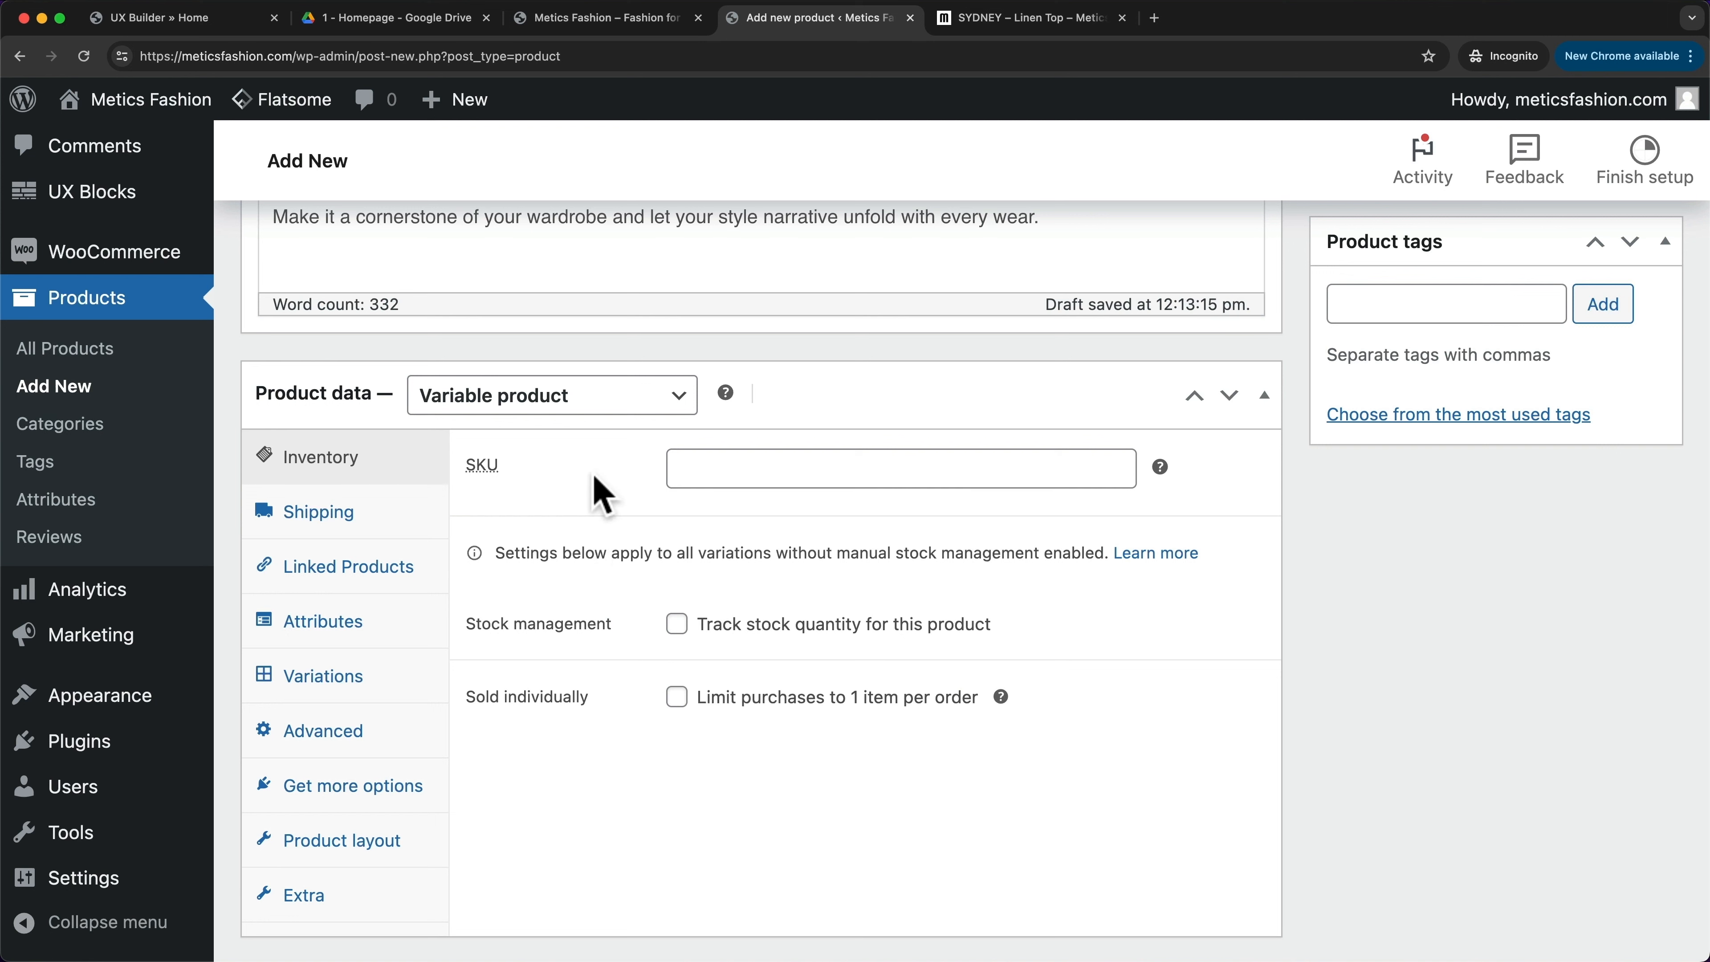
pyautogui.click(620, 404)
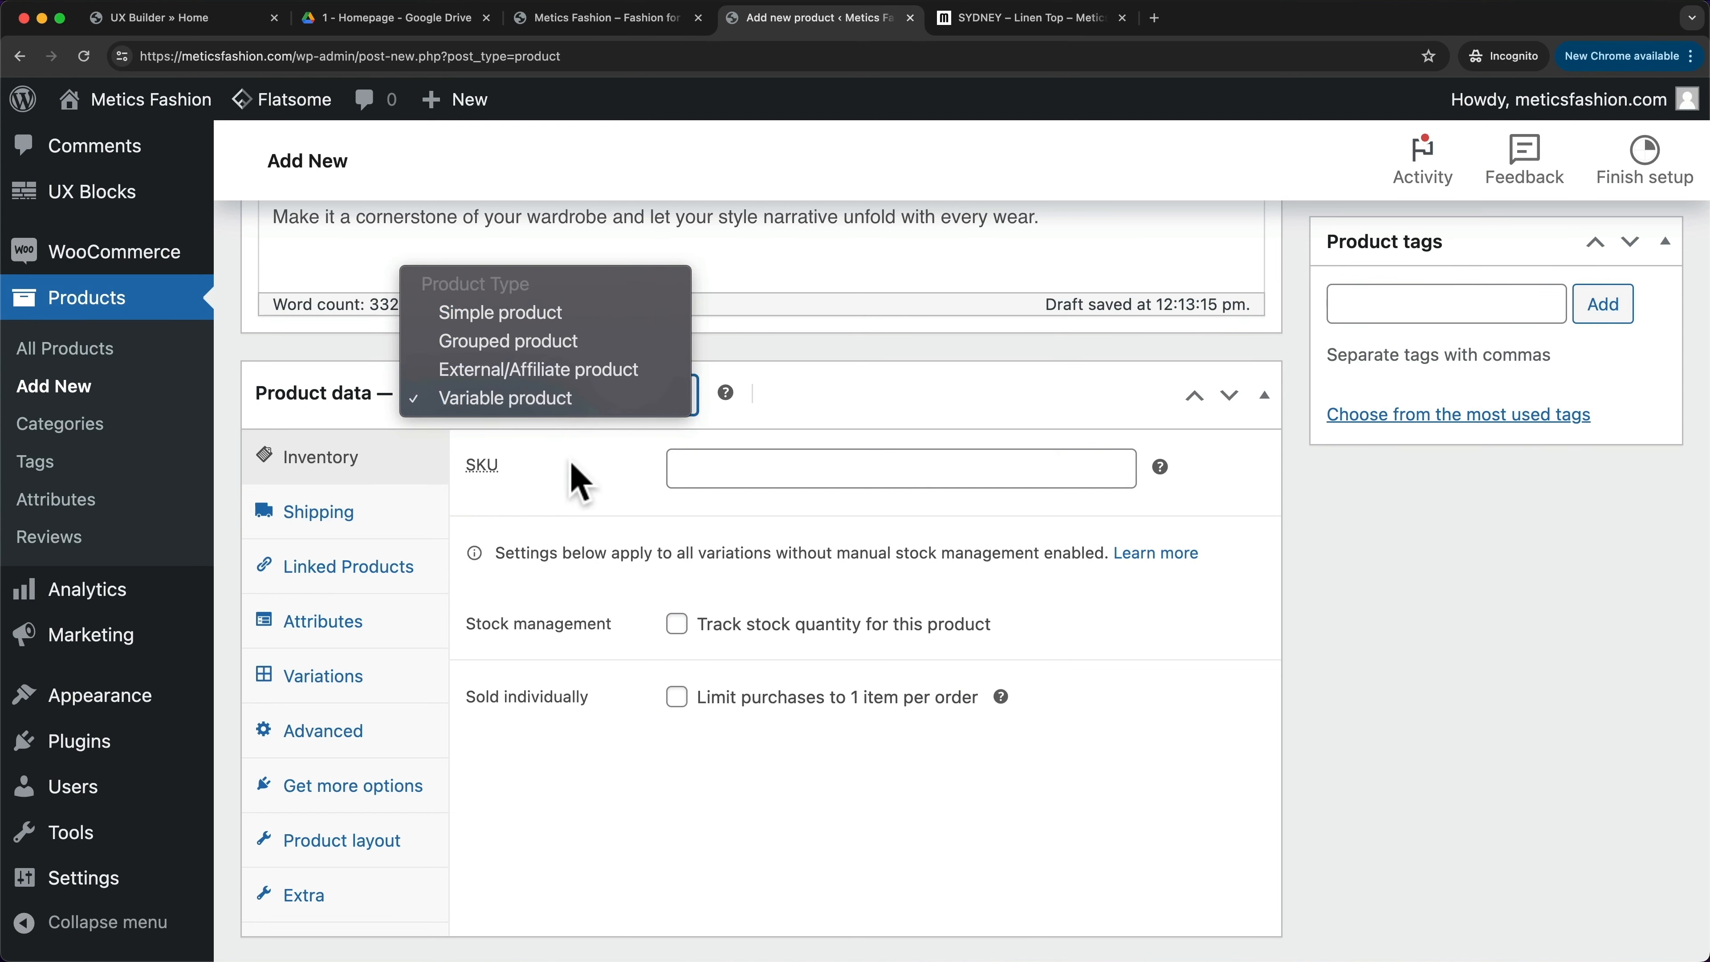
pyautogui.click(577, 480)
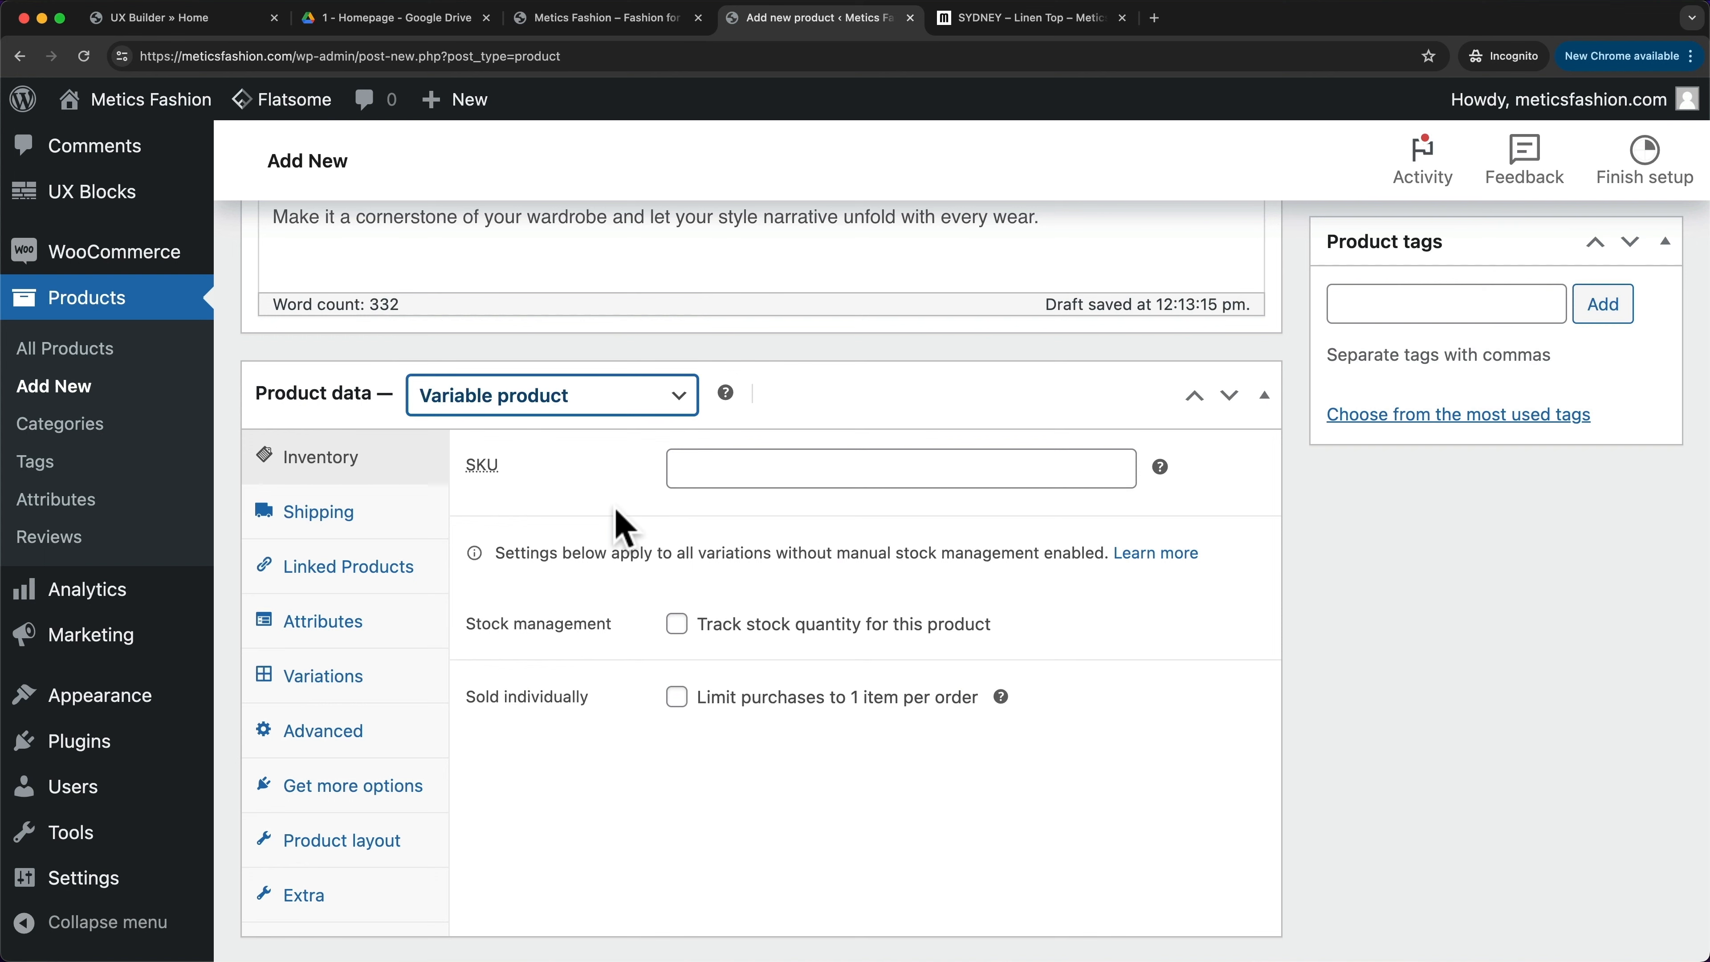
pyautogui.click(371, 634)
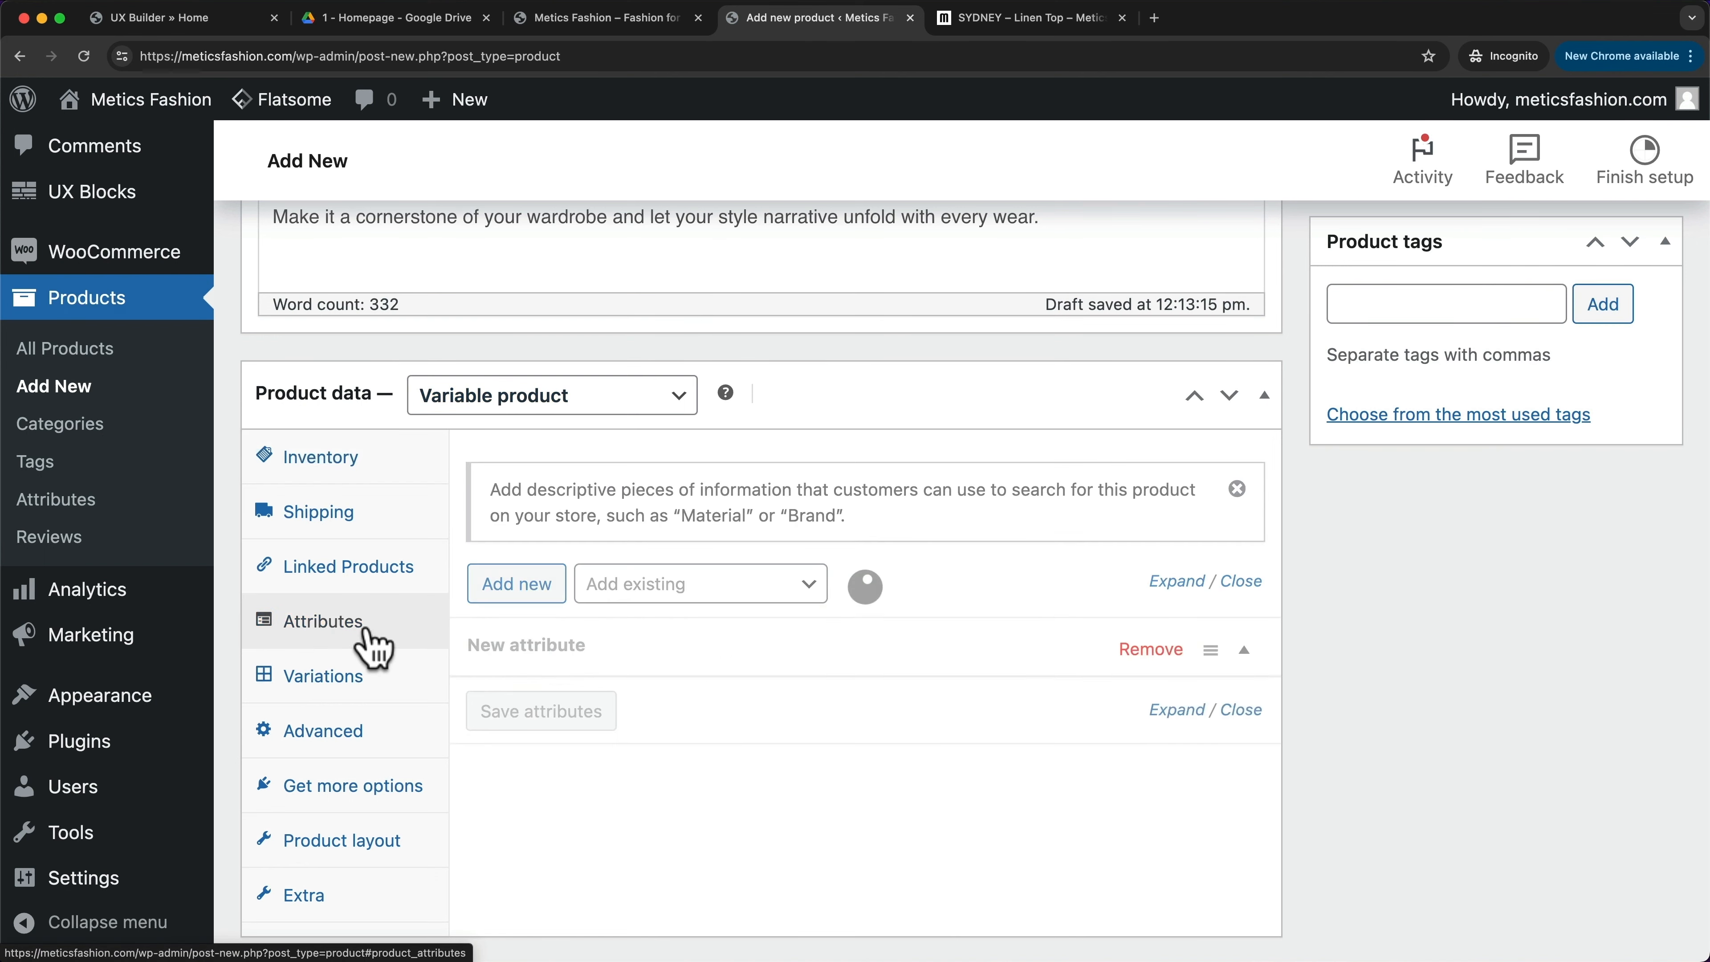
# - Add and save a Color attribute with values Light Pink and Yellow
pyautogui.scroll(-1, 948, 563)
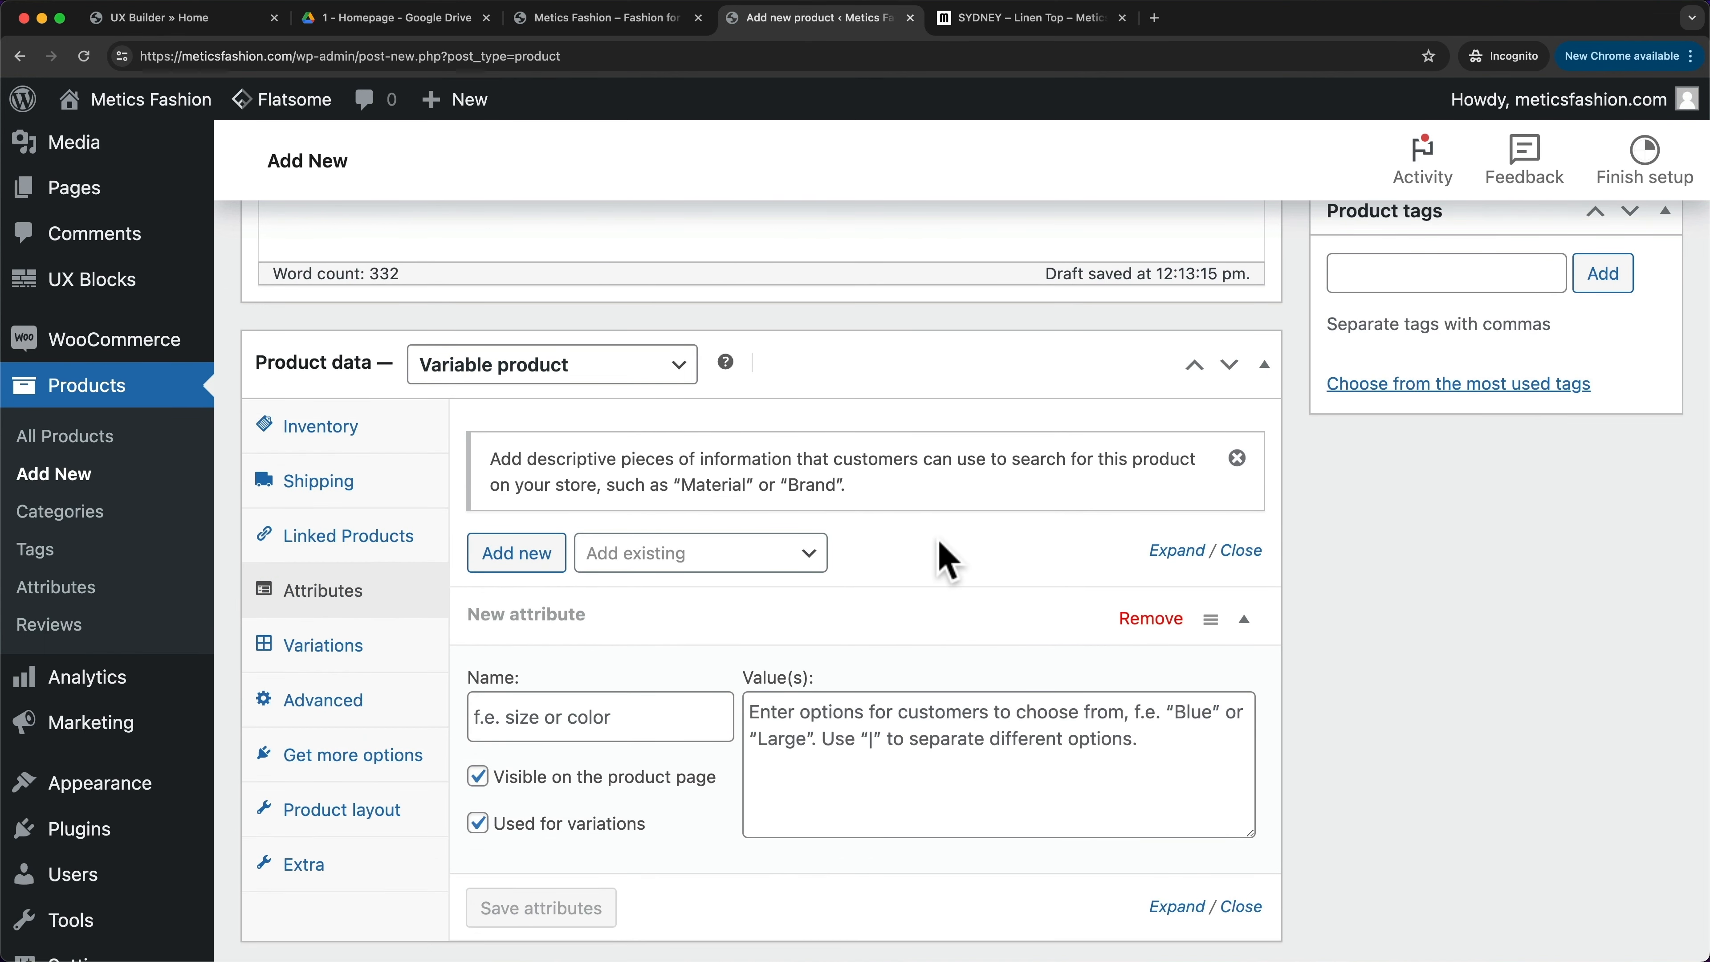
pyautogui.click(605, 714)
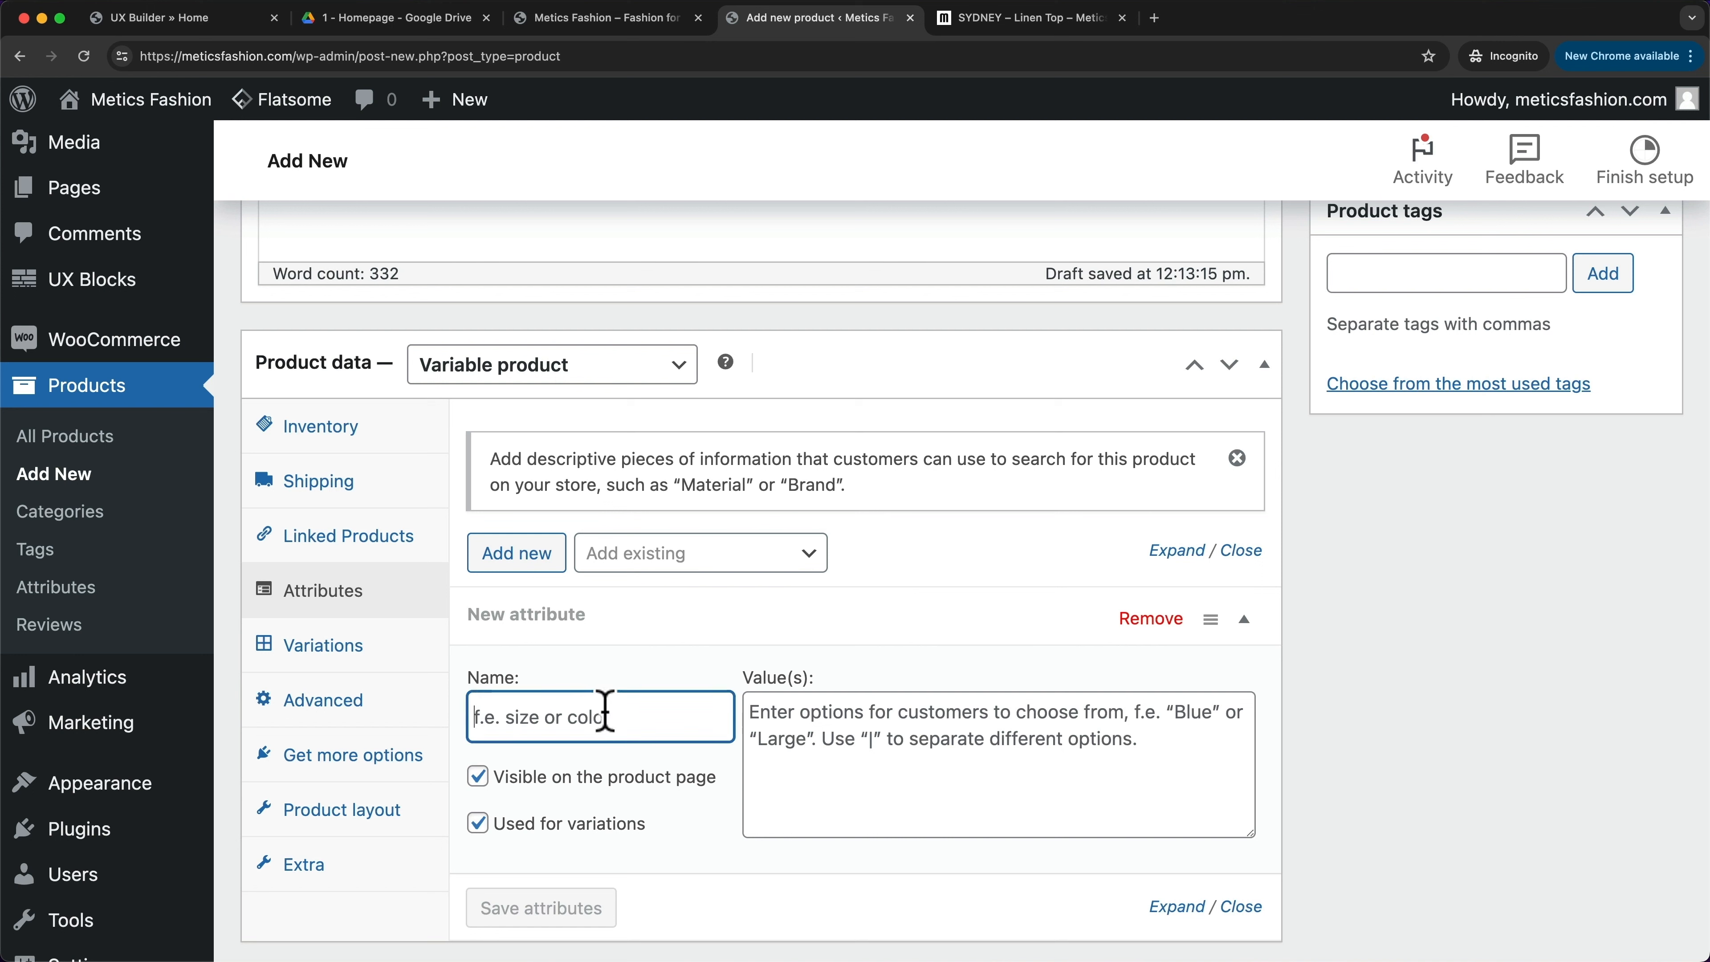
pyautogui.write('Color')
pyautogui.click(808, 724)
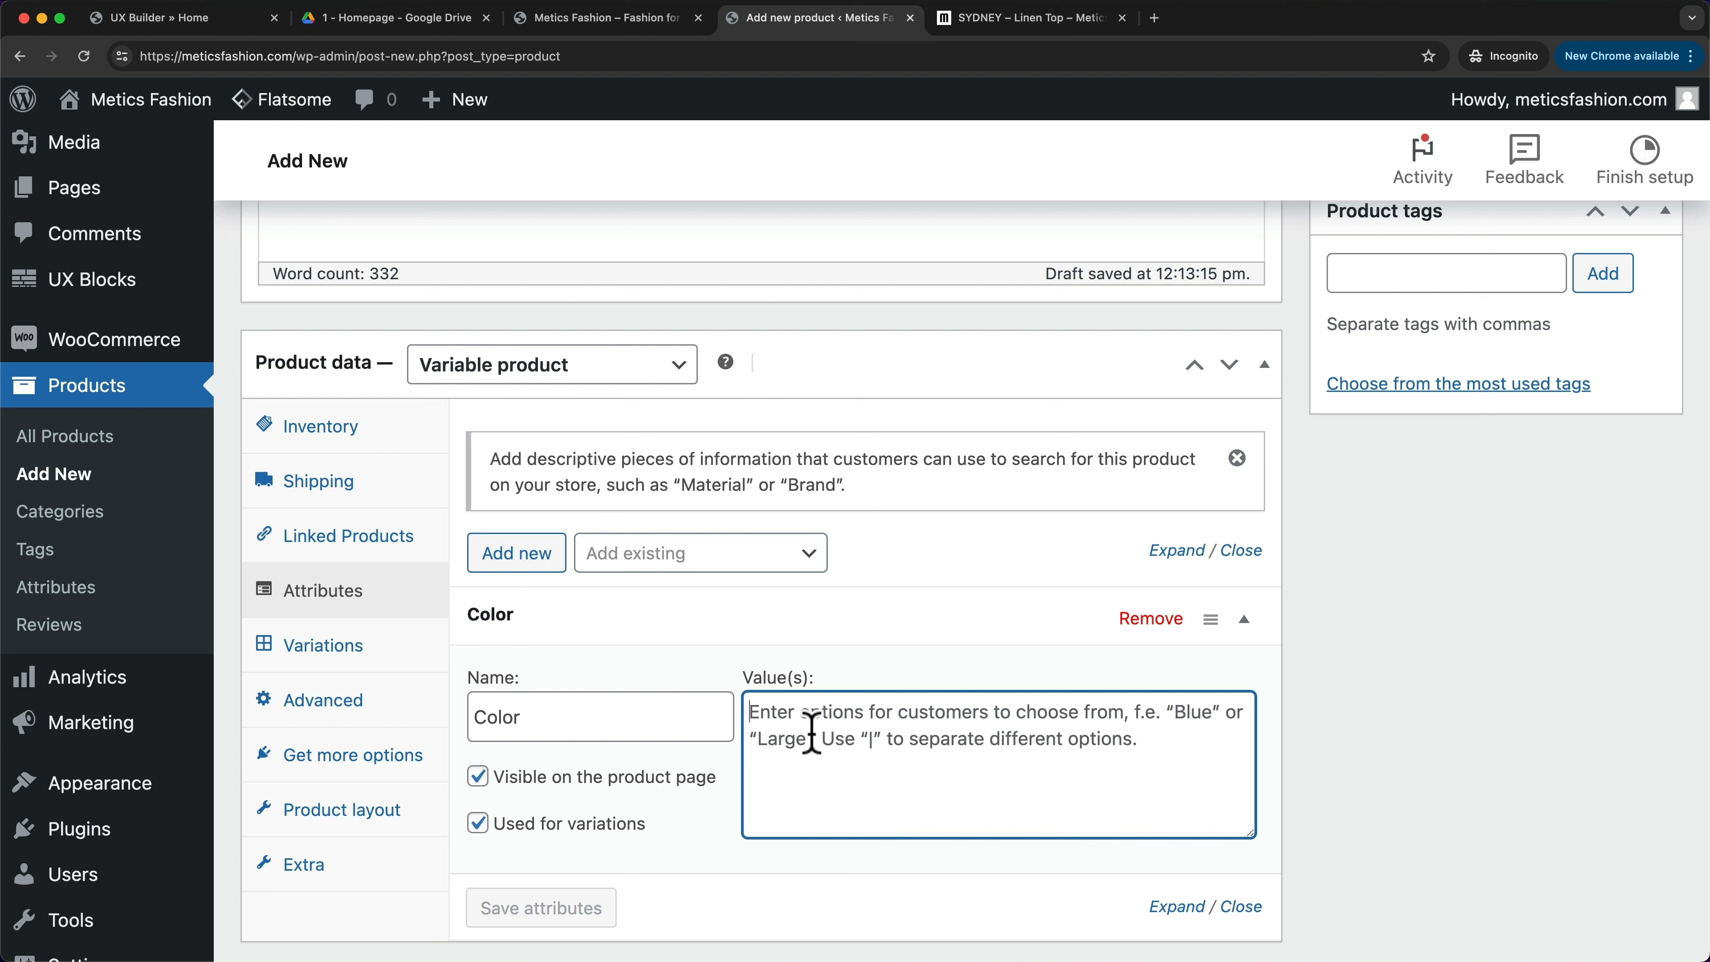
pyautogui.write('Light Pink|Yellow')
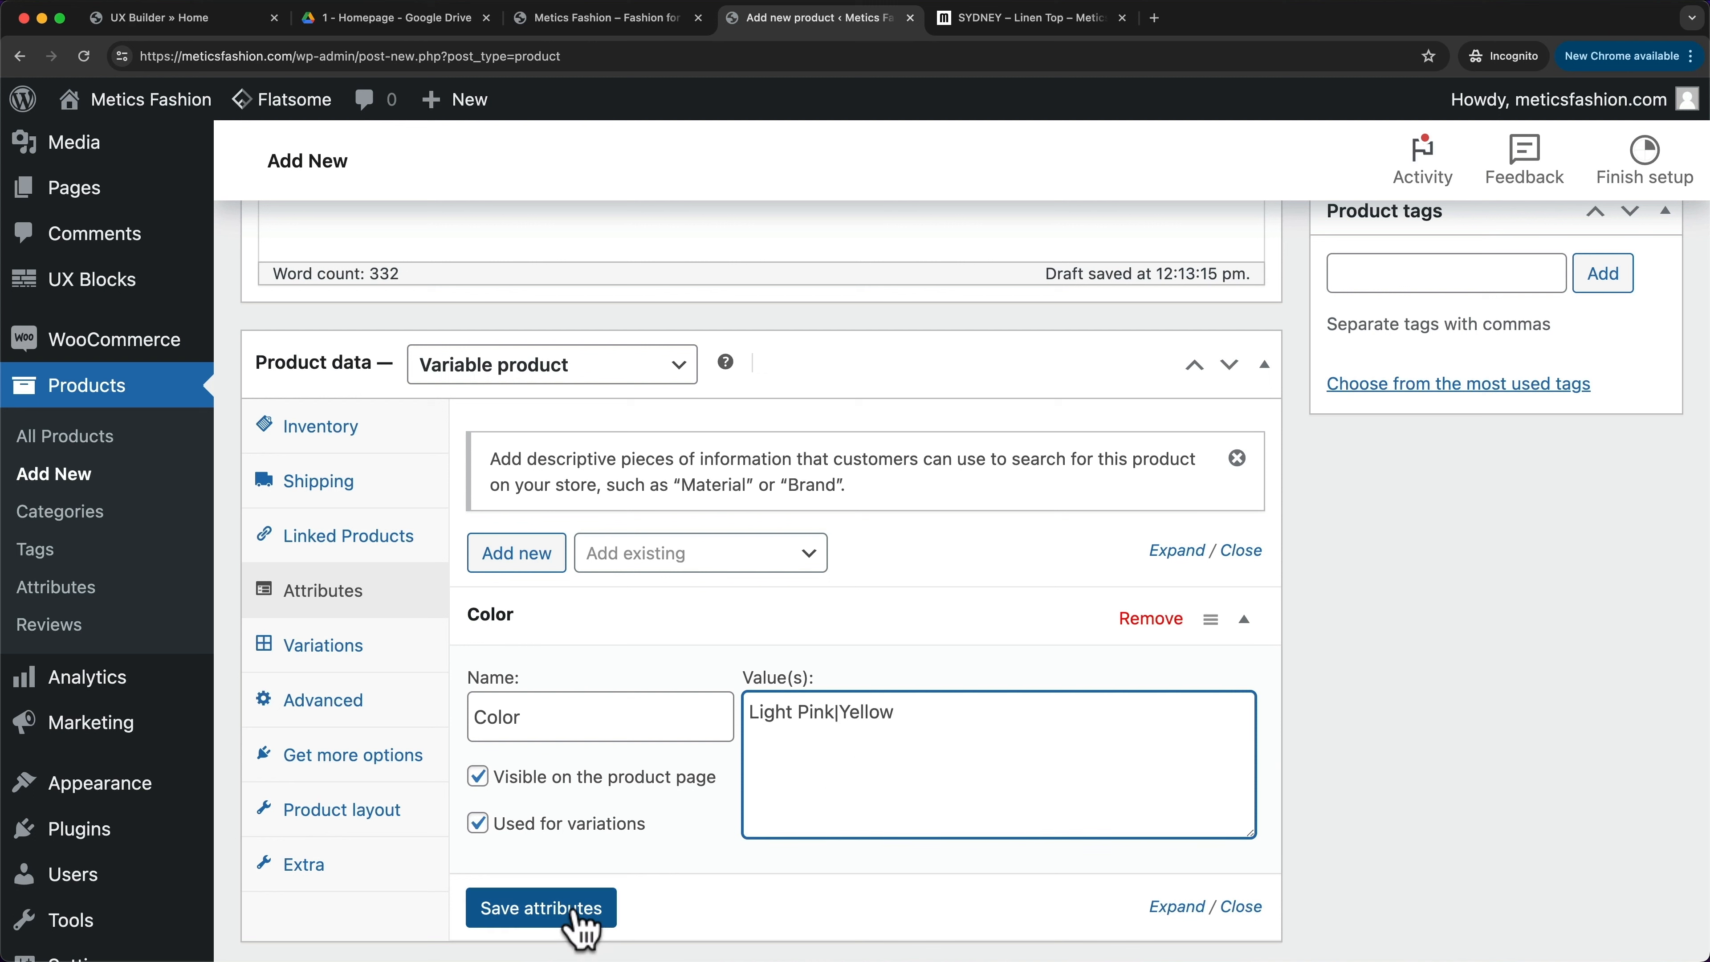
pyautogui.click(575, 911)
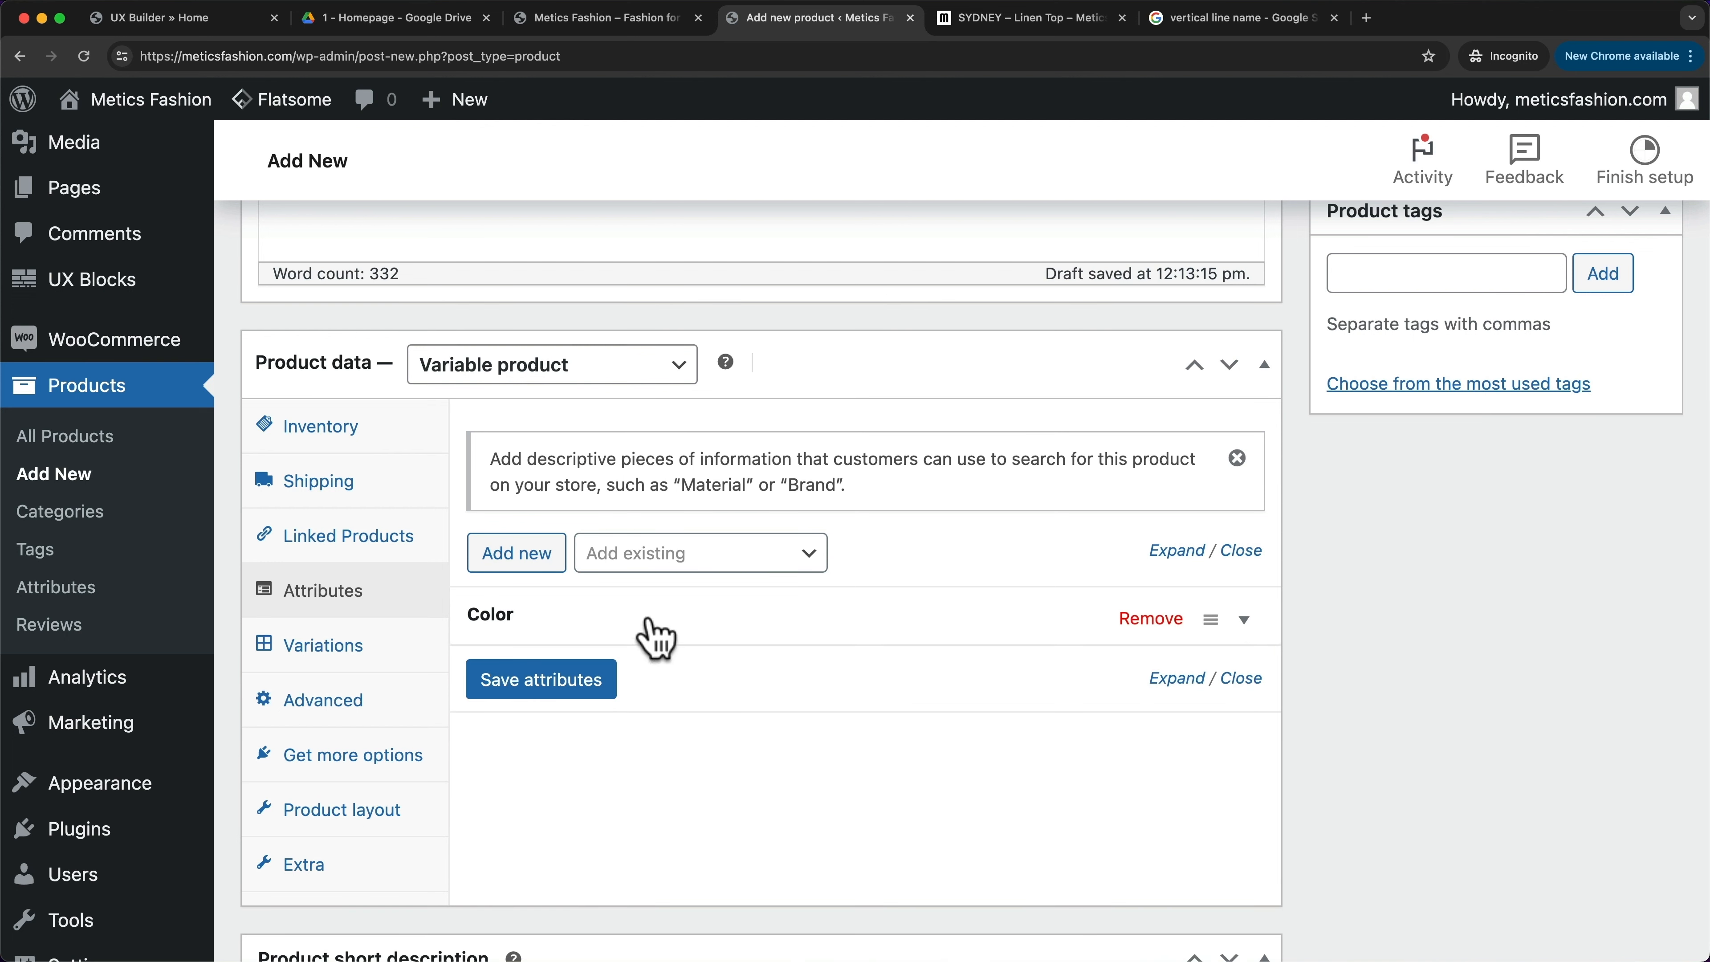
# - Add and save a Size attribute with values Small, Medium and Large
pyautogui.click(536, 551)
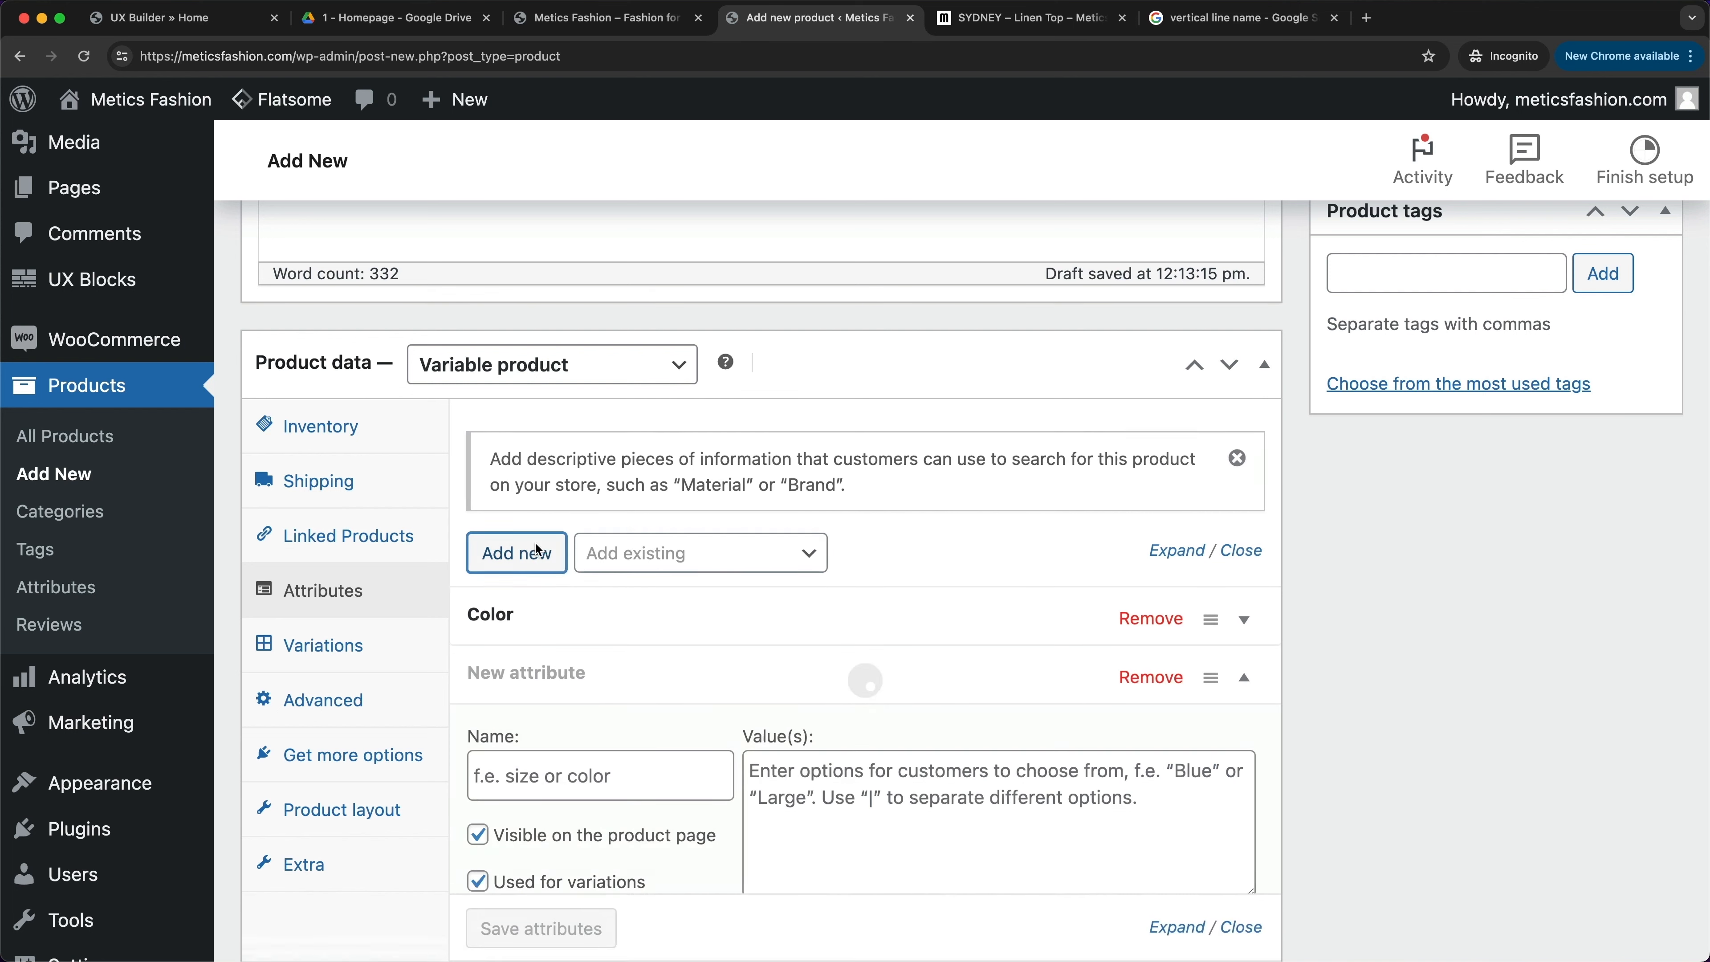
pyautogui.click(566, 766)
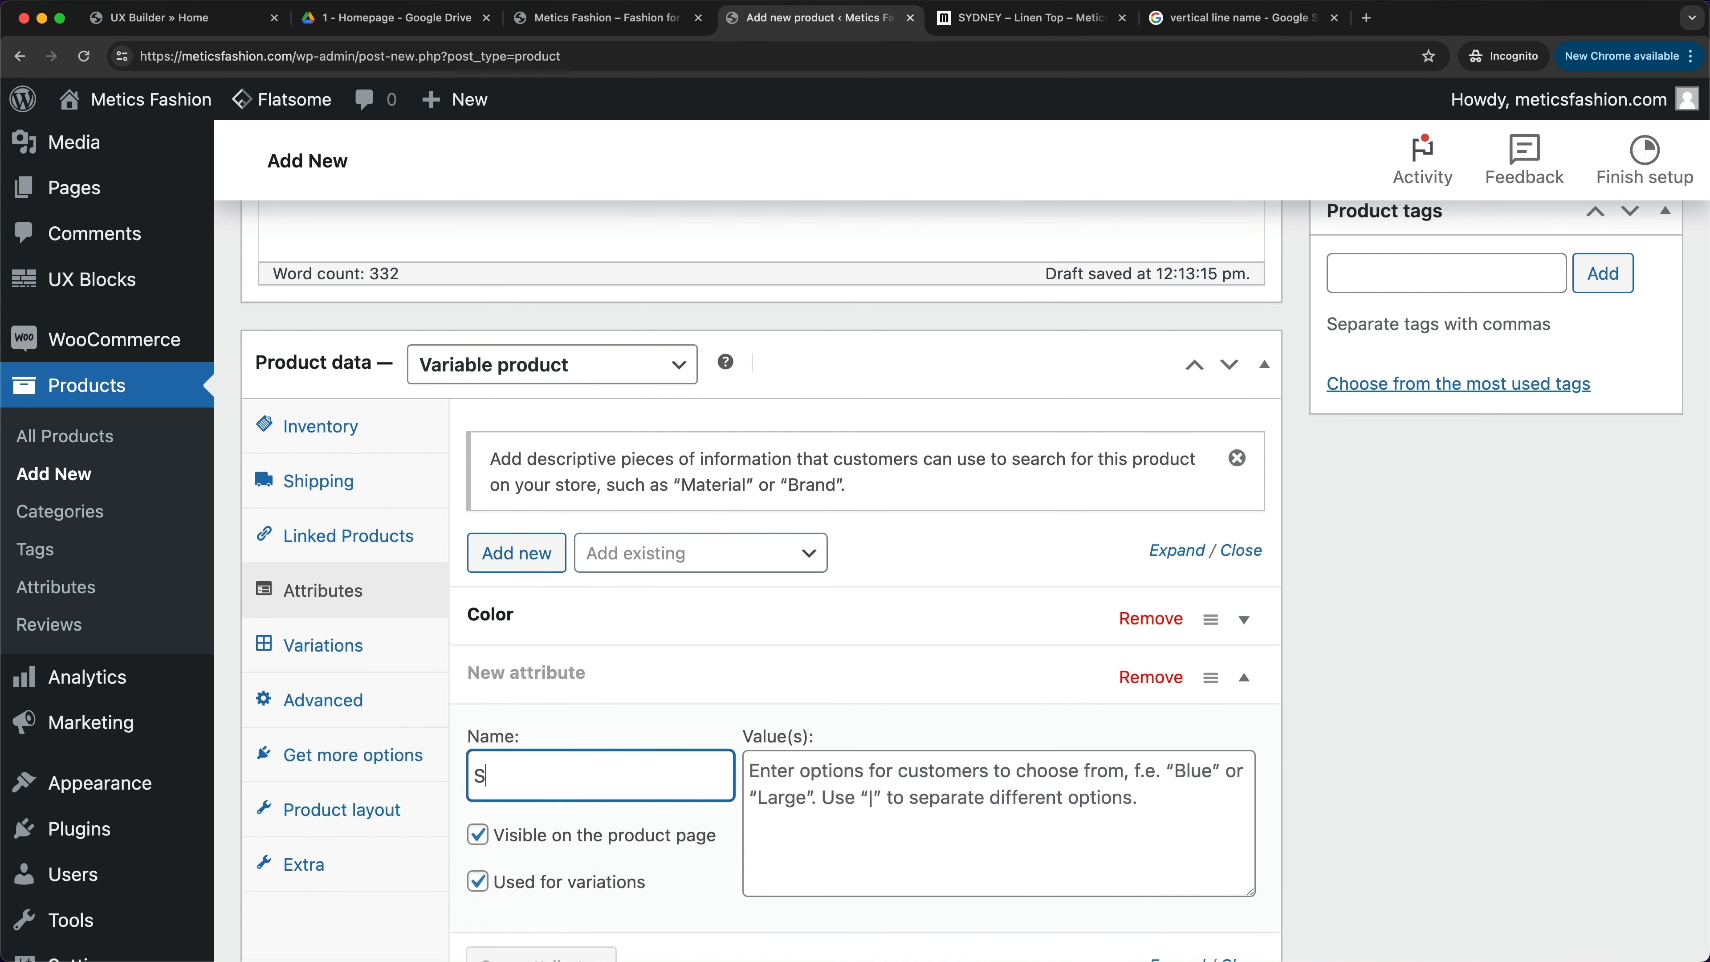
pyautogui.click(803, 781)
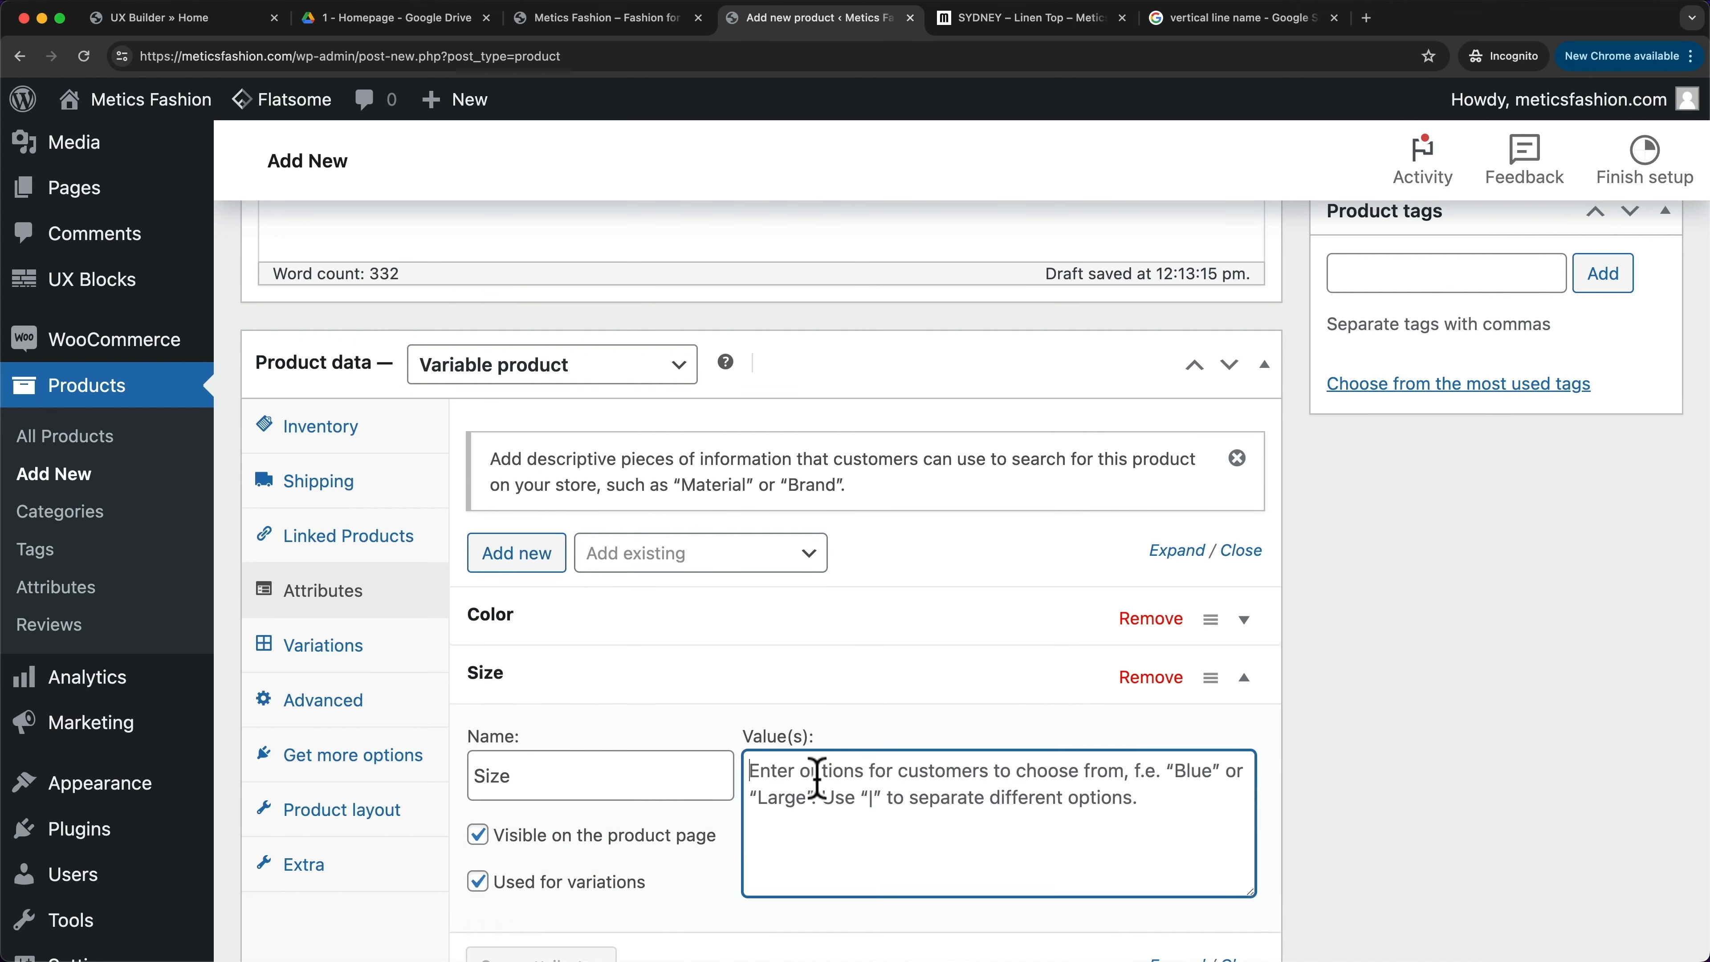
pyautogui.write('Small|Medium|La')
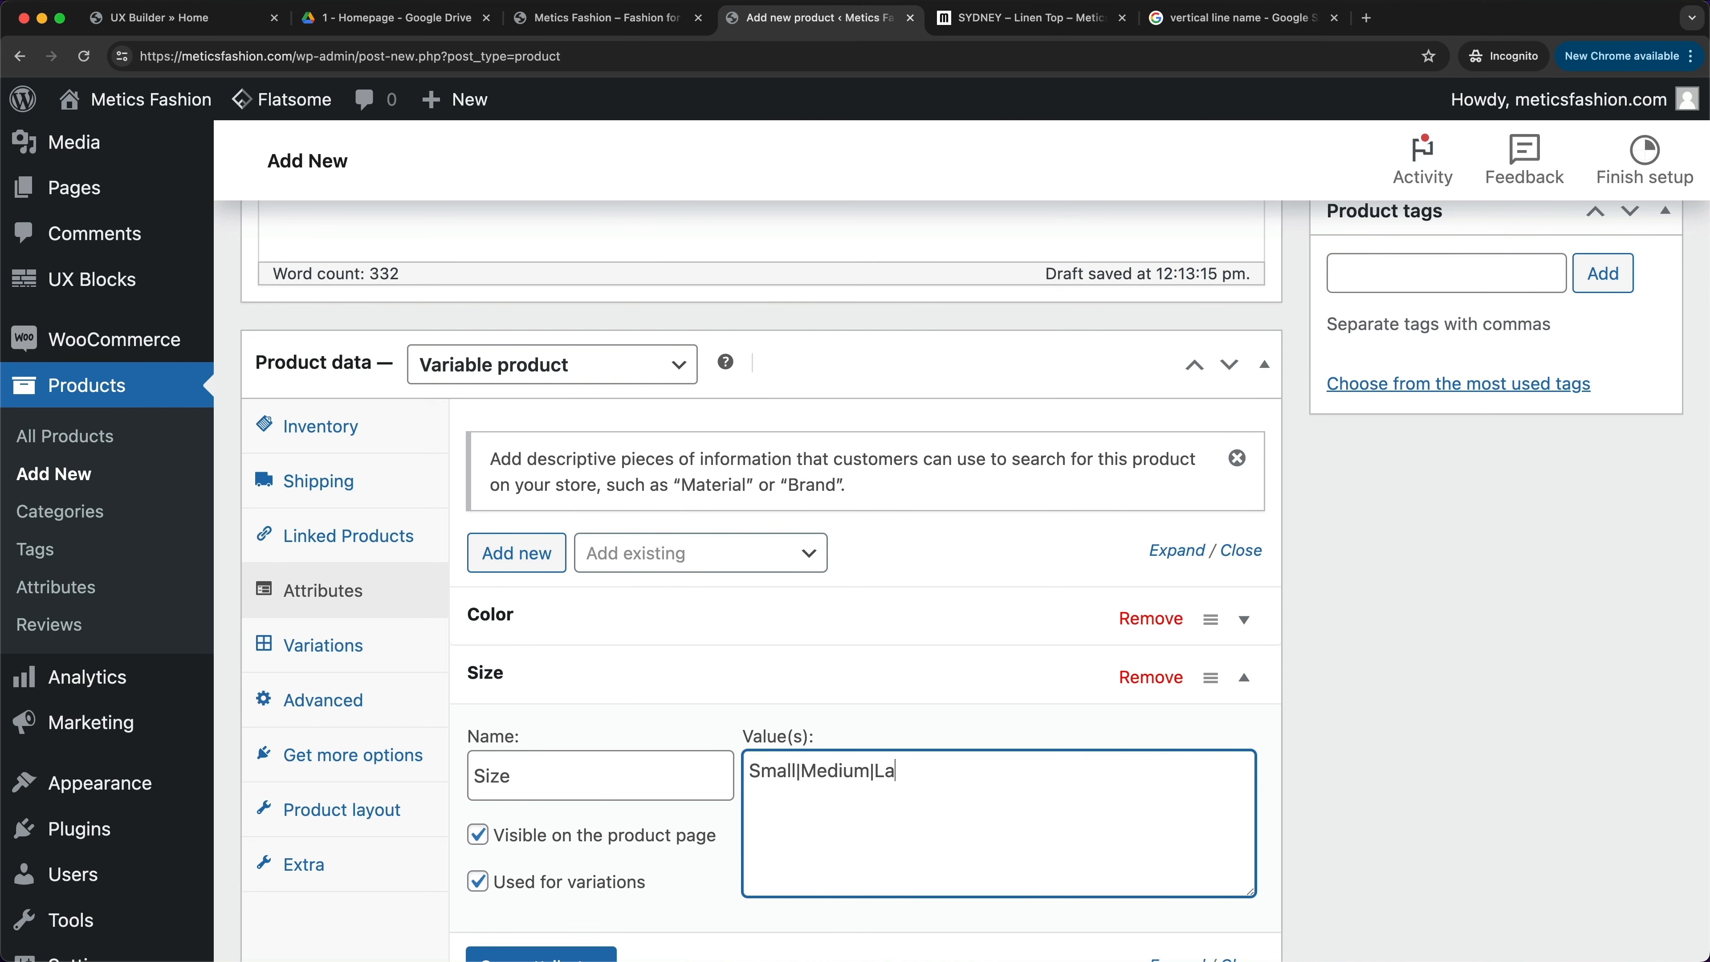
pyautogui.write('rge')
pyautogui.scroll(-1, 622, 871)
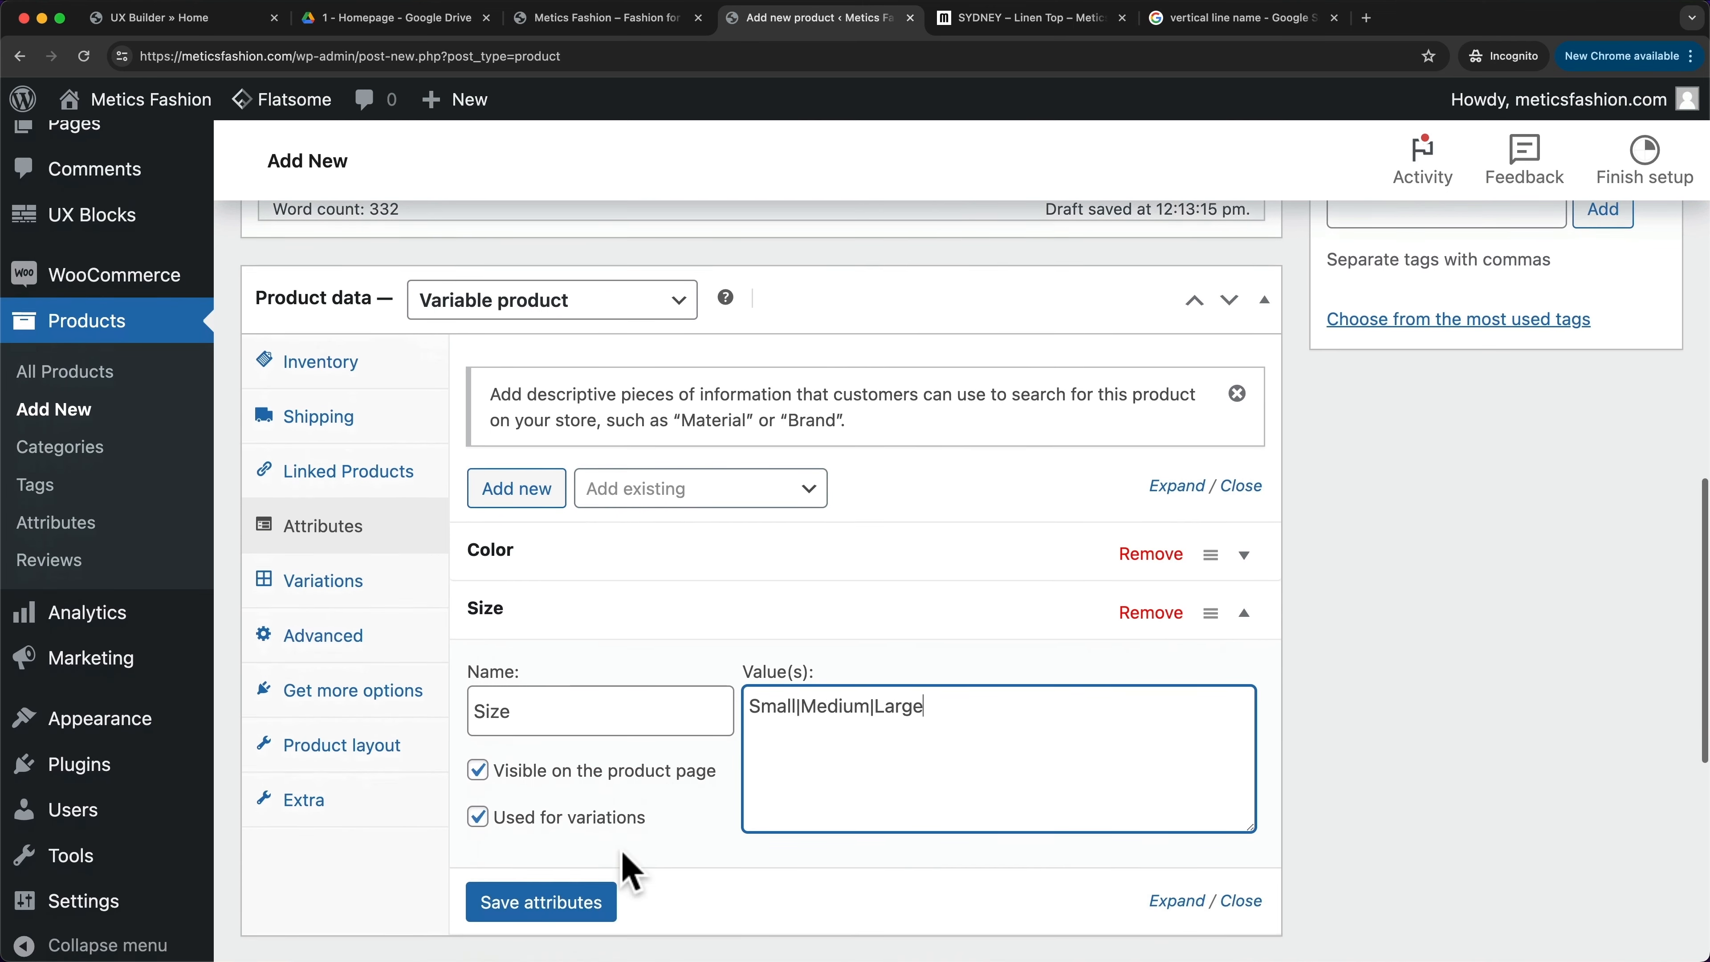
pyautogui.click(554, 904)
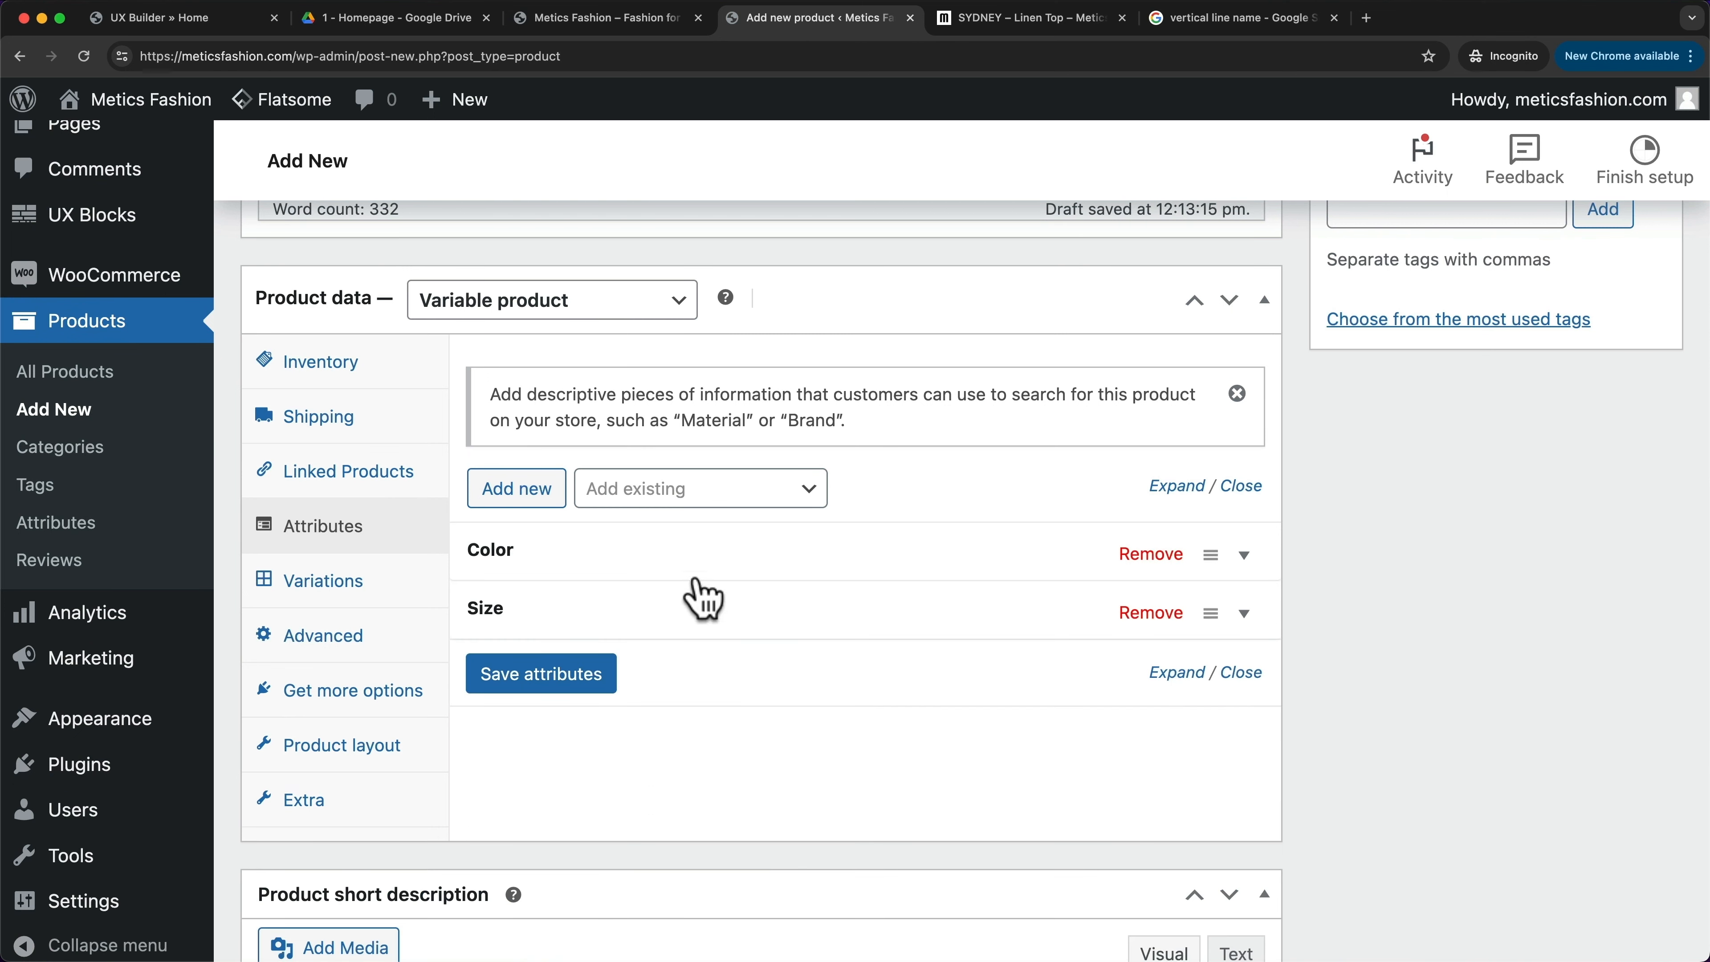
# - Generate variations from all attribute combinations, creating six variations #56–#61
pyautogui.click(373, 585)
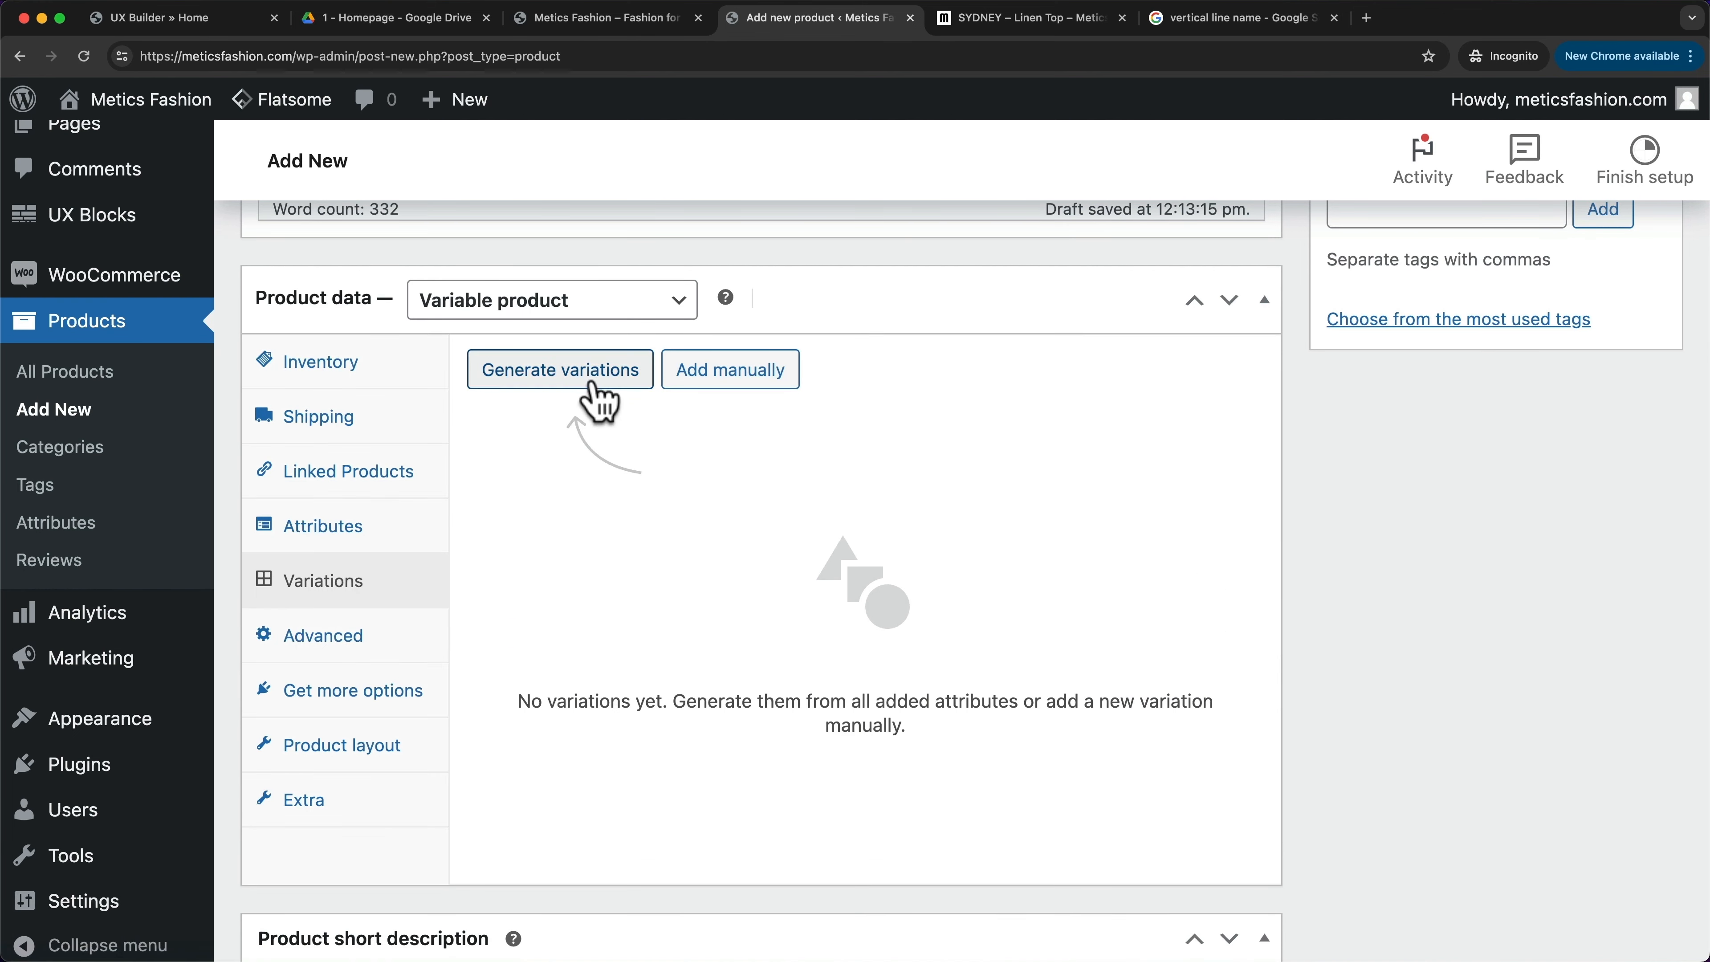
pyautogui.click(592, 387)
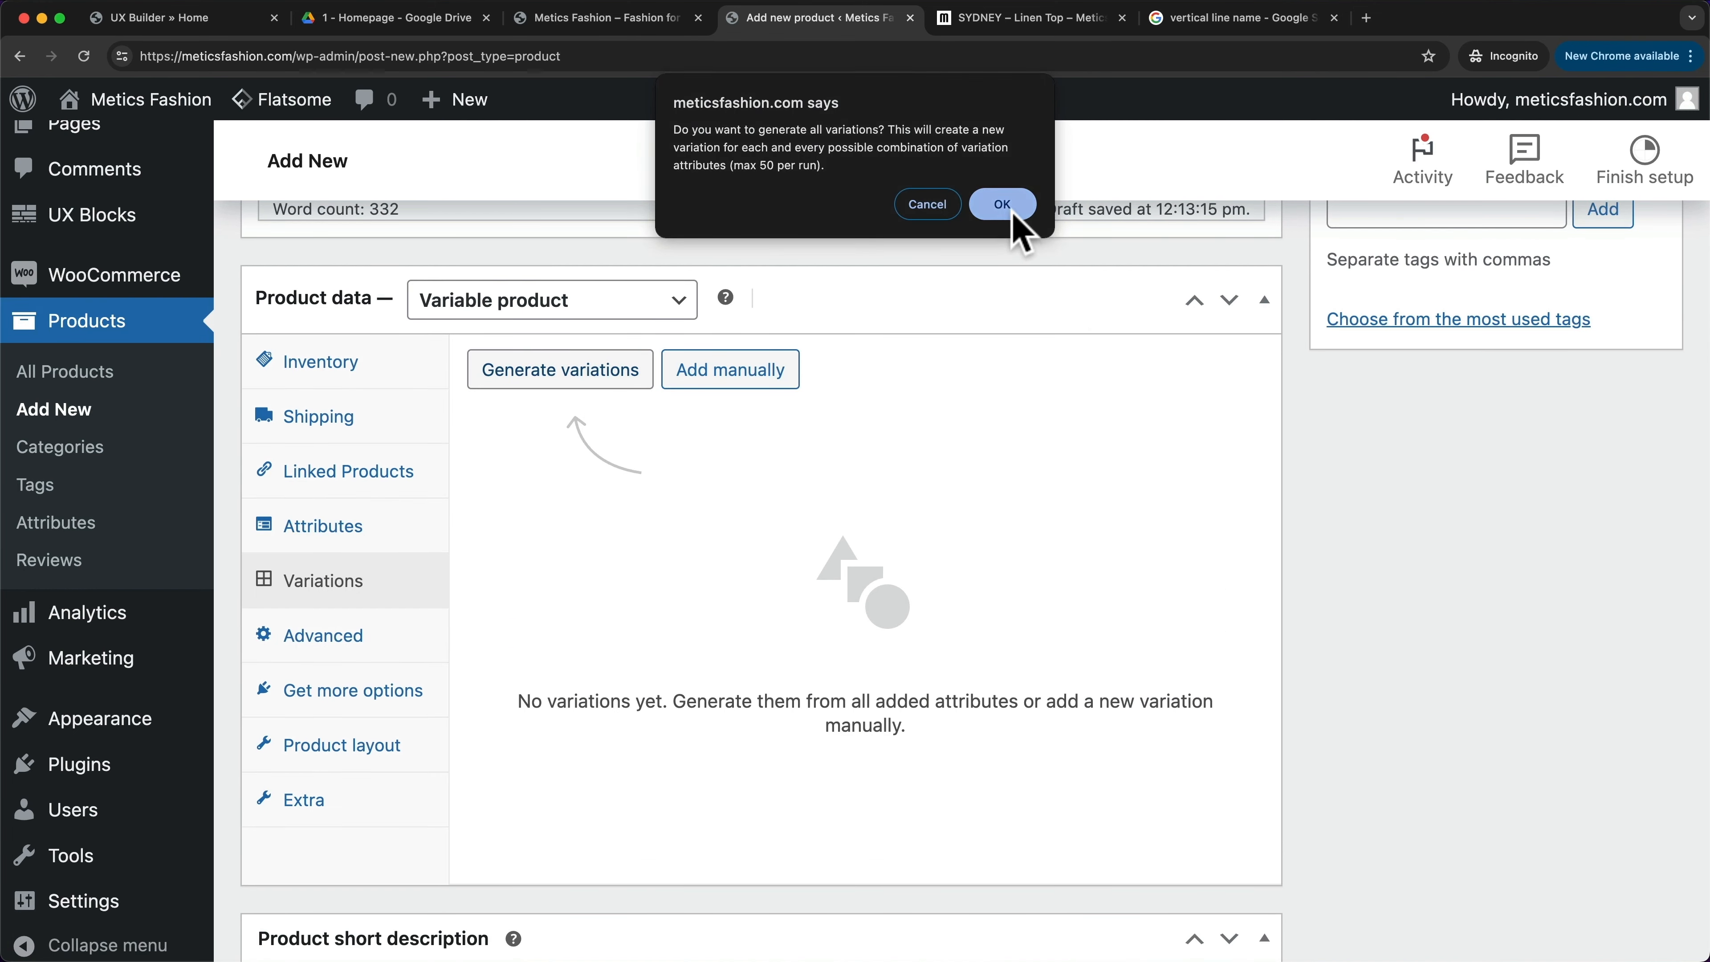
pyautogui.click(1010, 202)
pyautogui.scroll(-2, 954, 505)
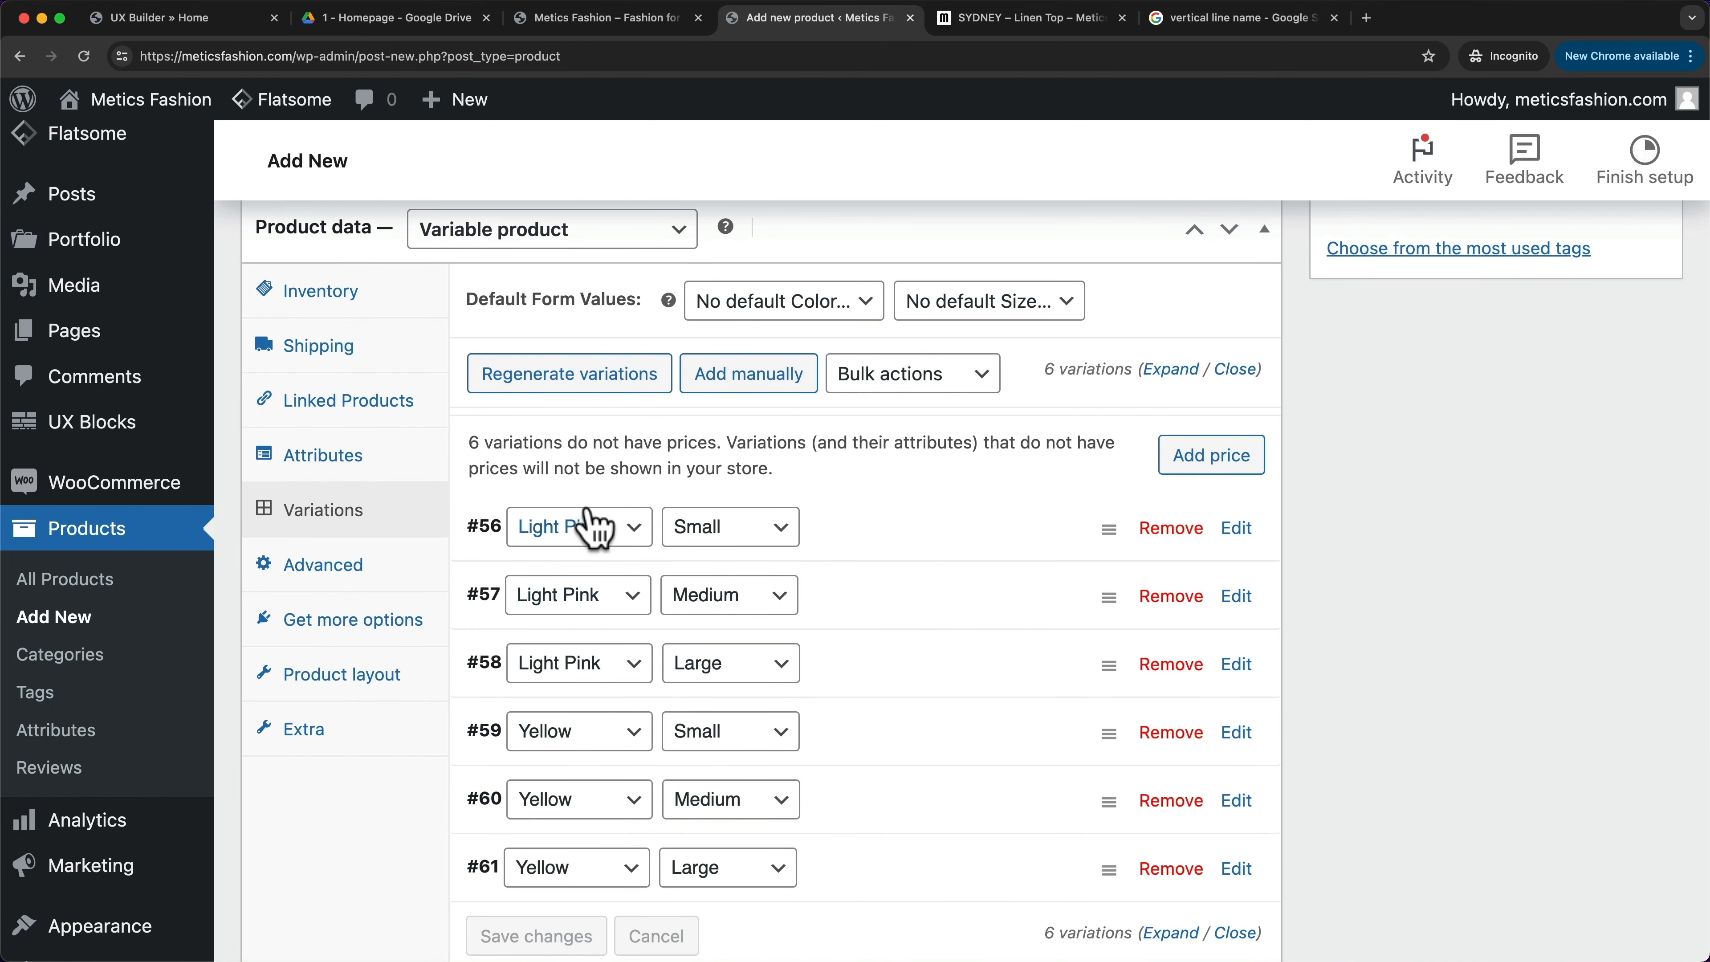
pyautogui.scroll(-2, 868, 688)
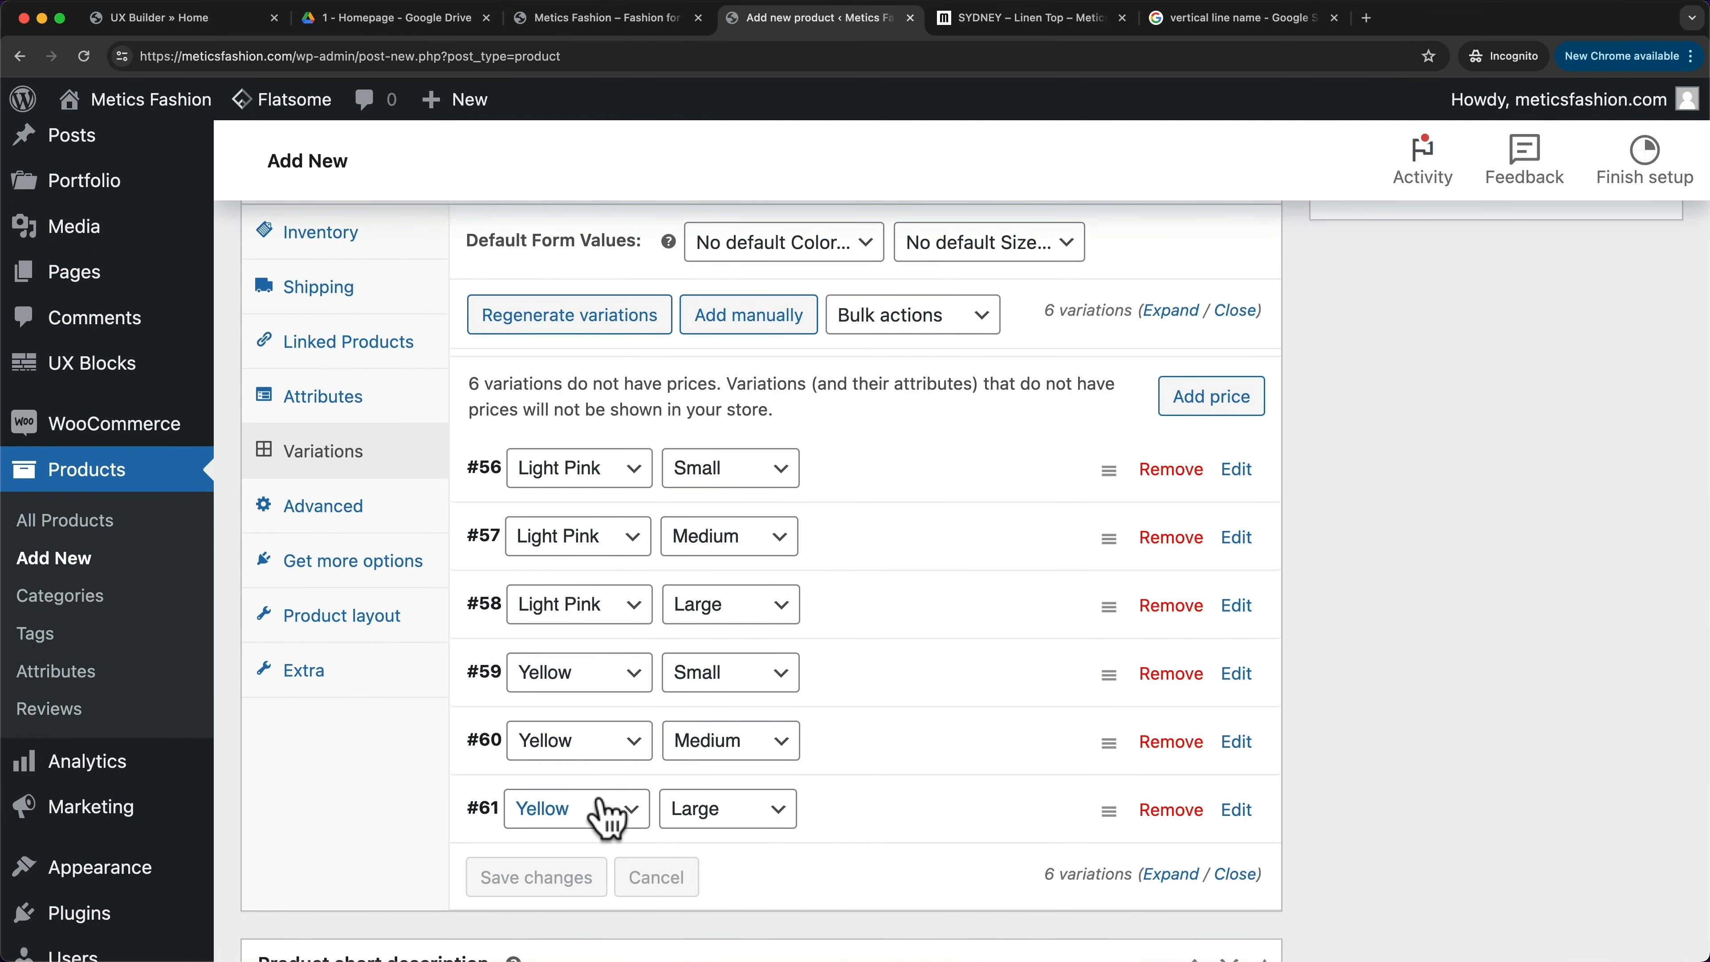
pyautogui.scroll(2, 886, 801)
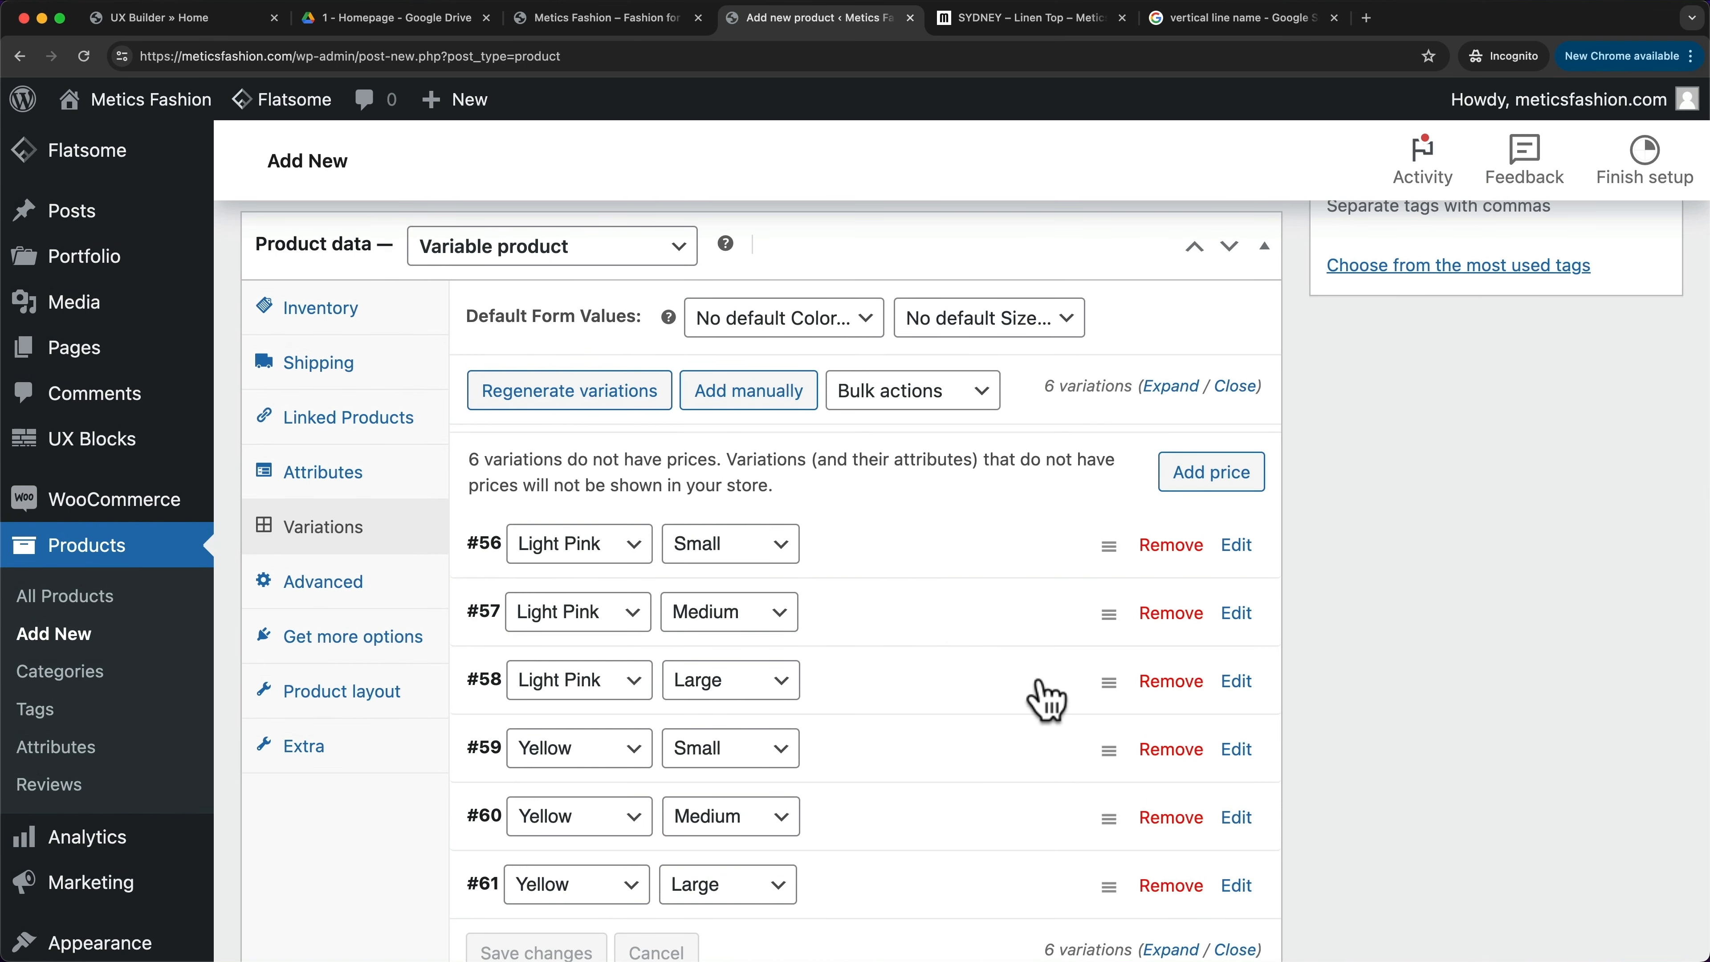
# - Expand variation #56's details, then collapse it to list all six variations
pyautogui.click(1232, 547)
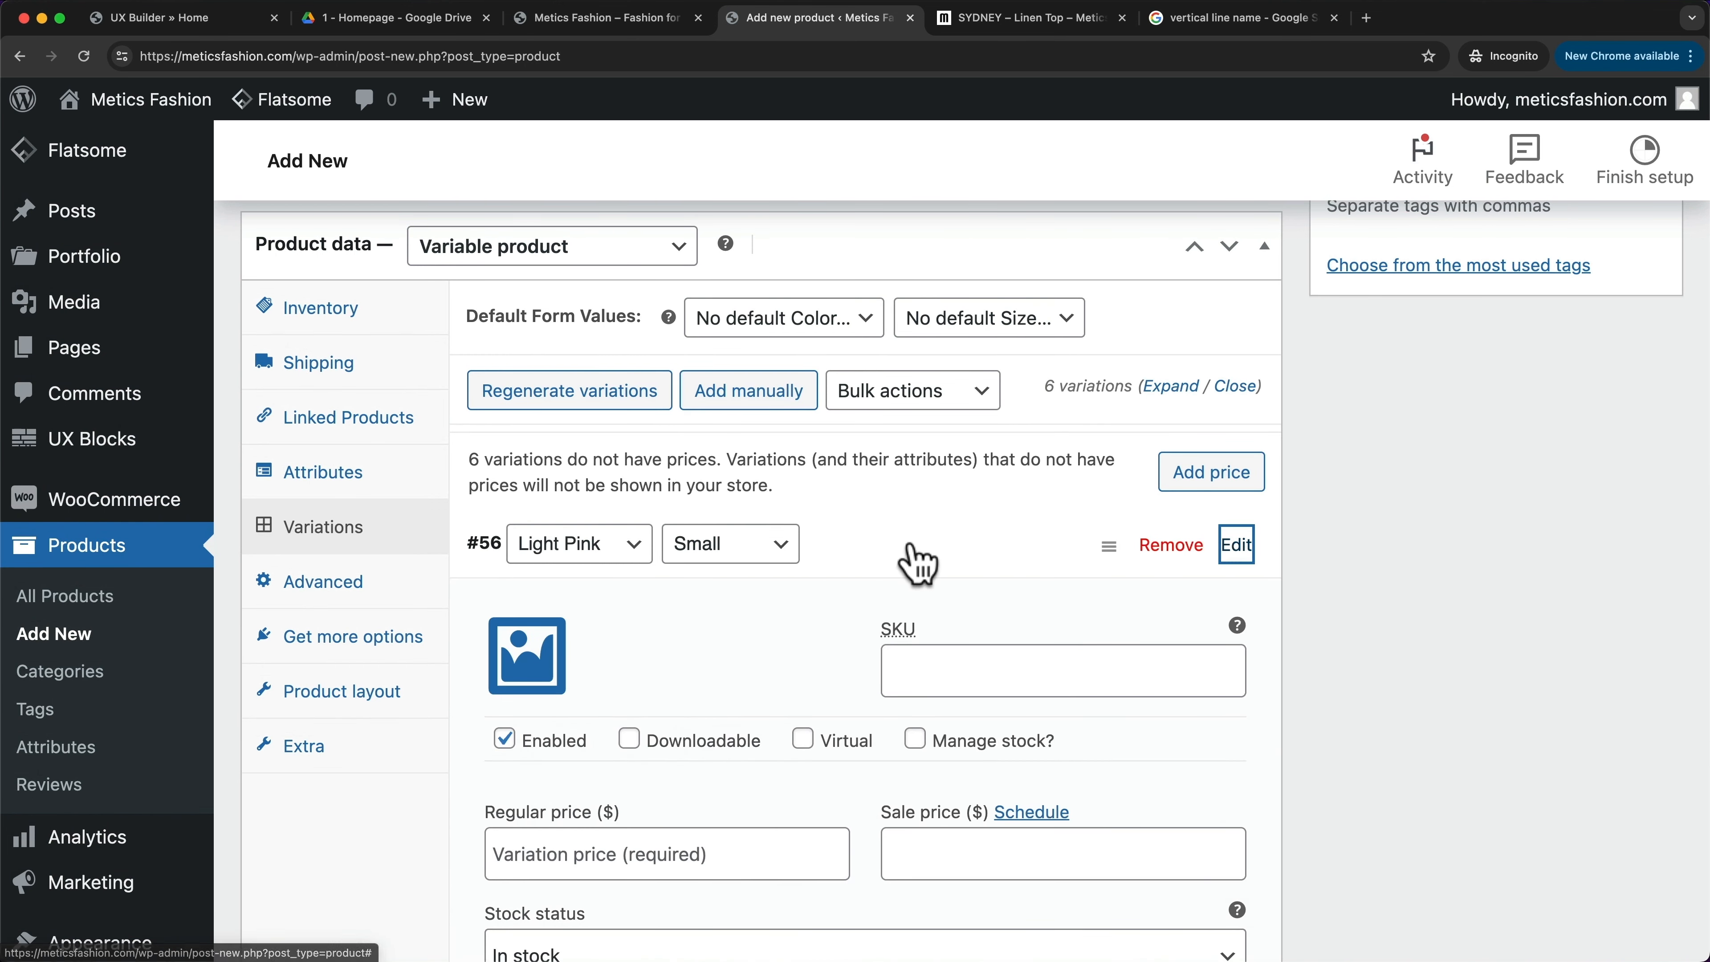
pyautogui.scroll(-2, 747, 735)
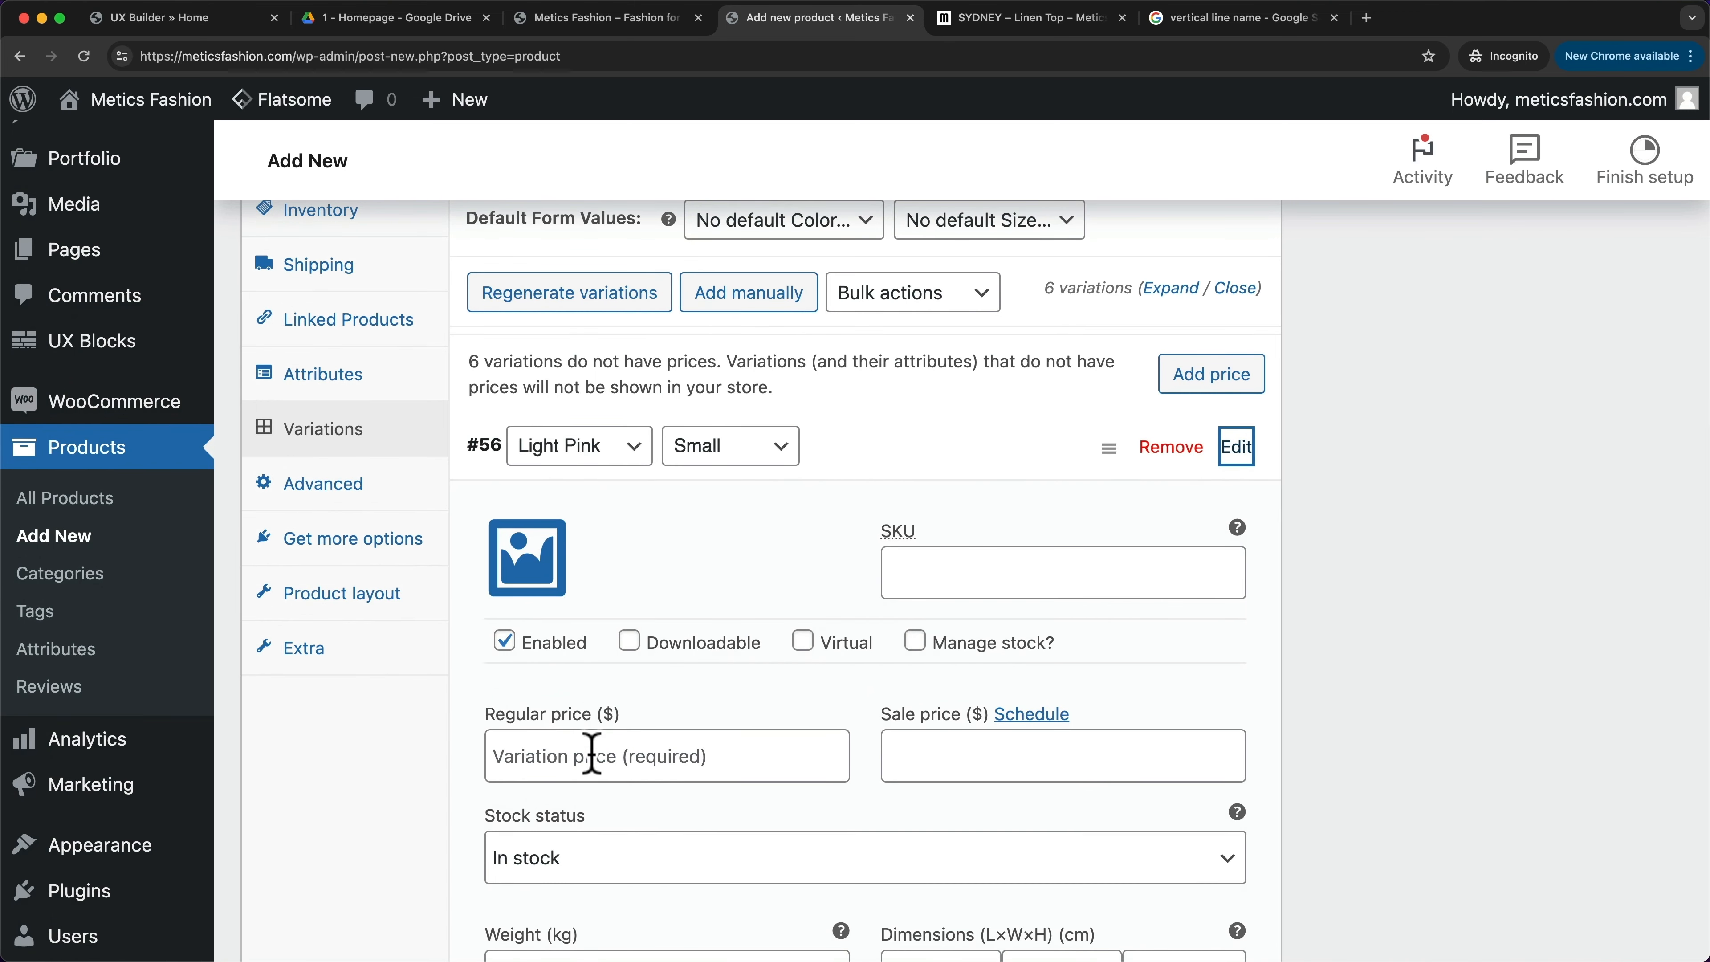
pyautogui.scroll(1, 591, 754)
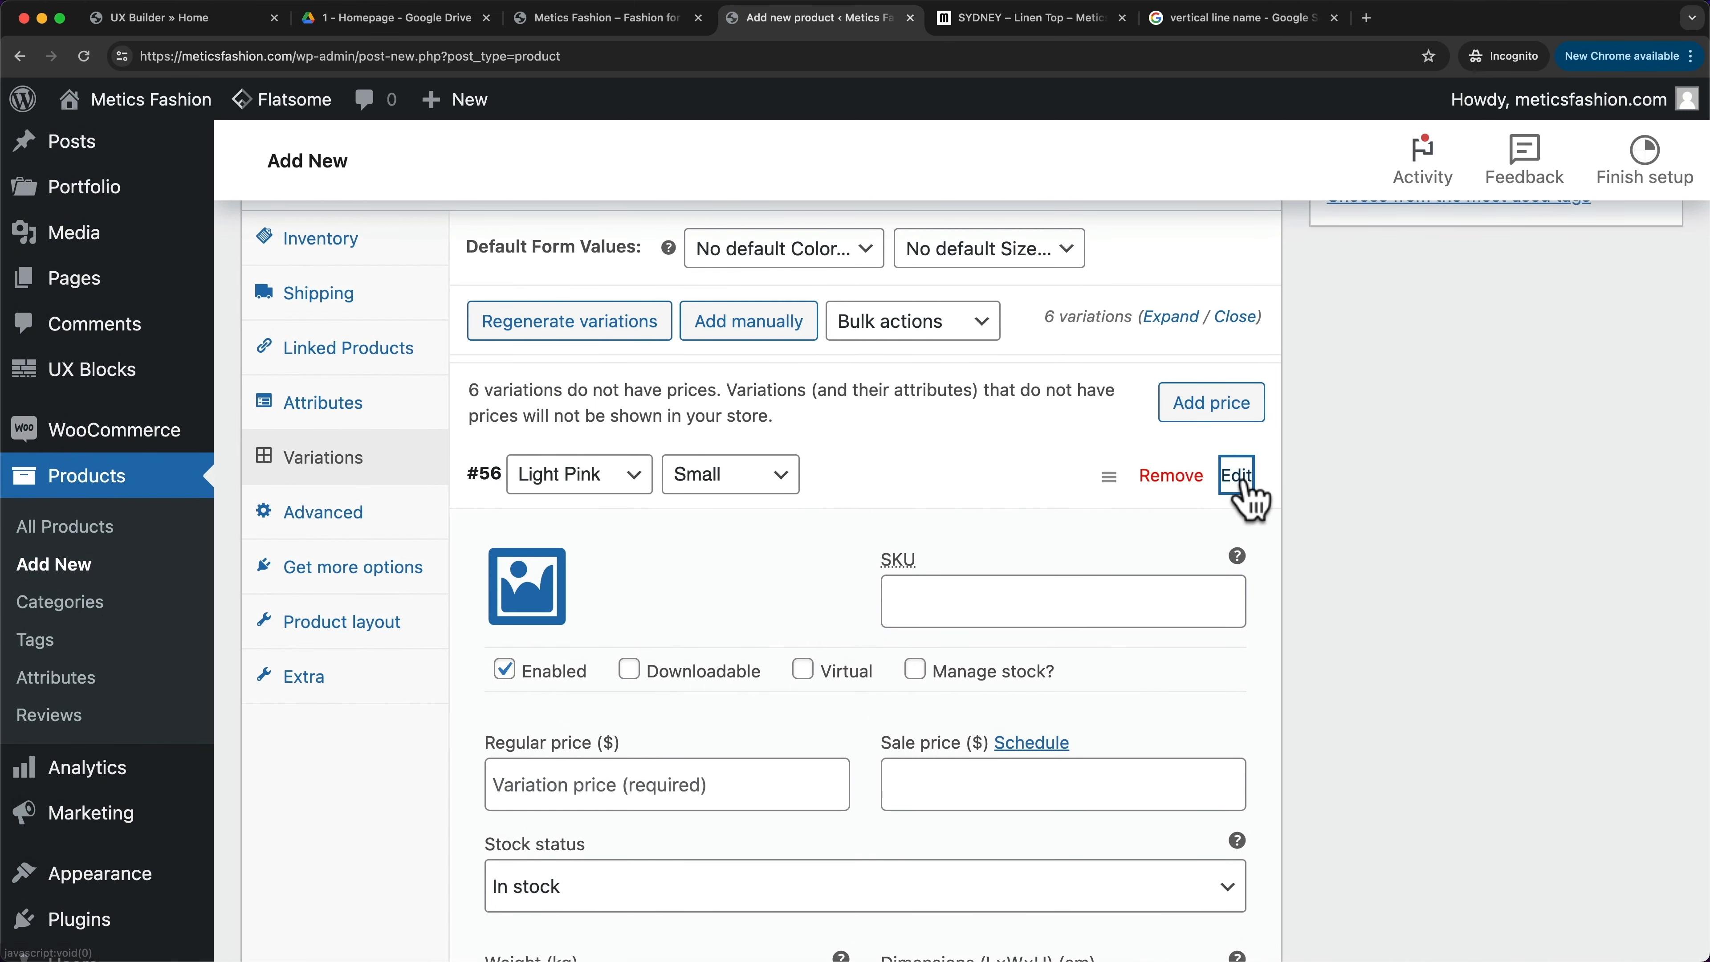
pyautogui.click(1237, 476)
pyautogui.scroll(-1, 936, 581)
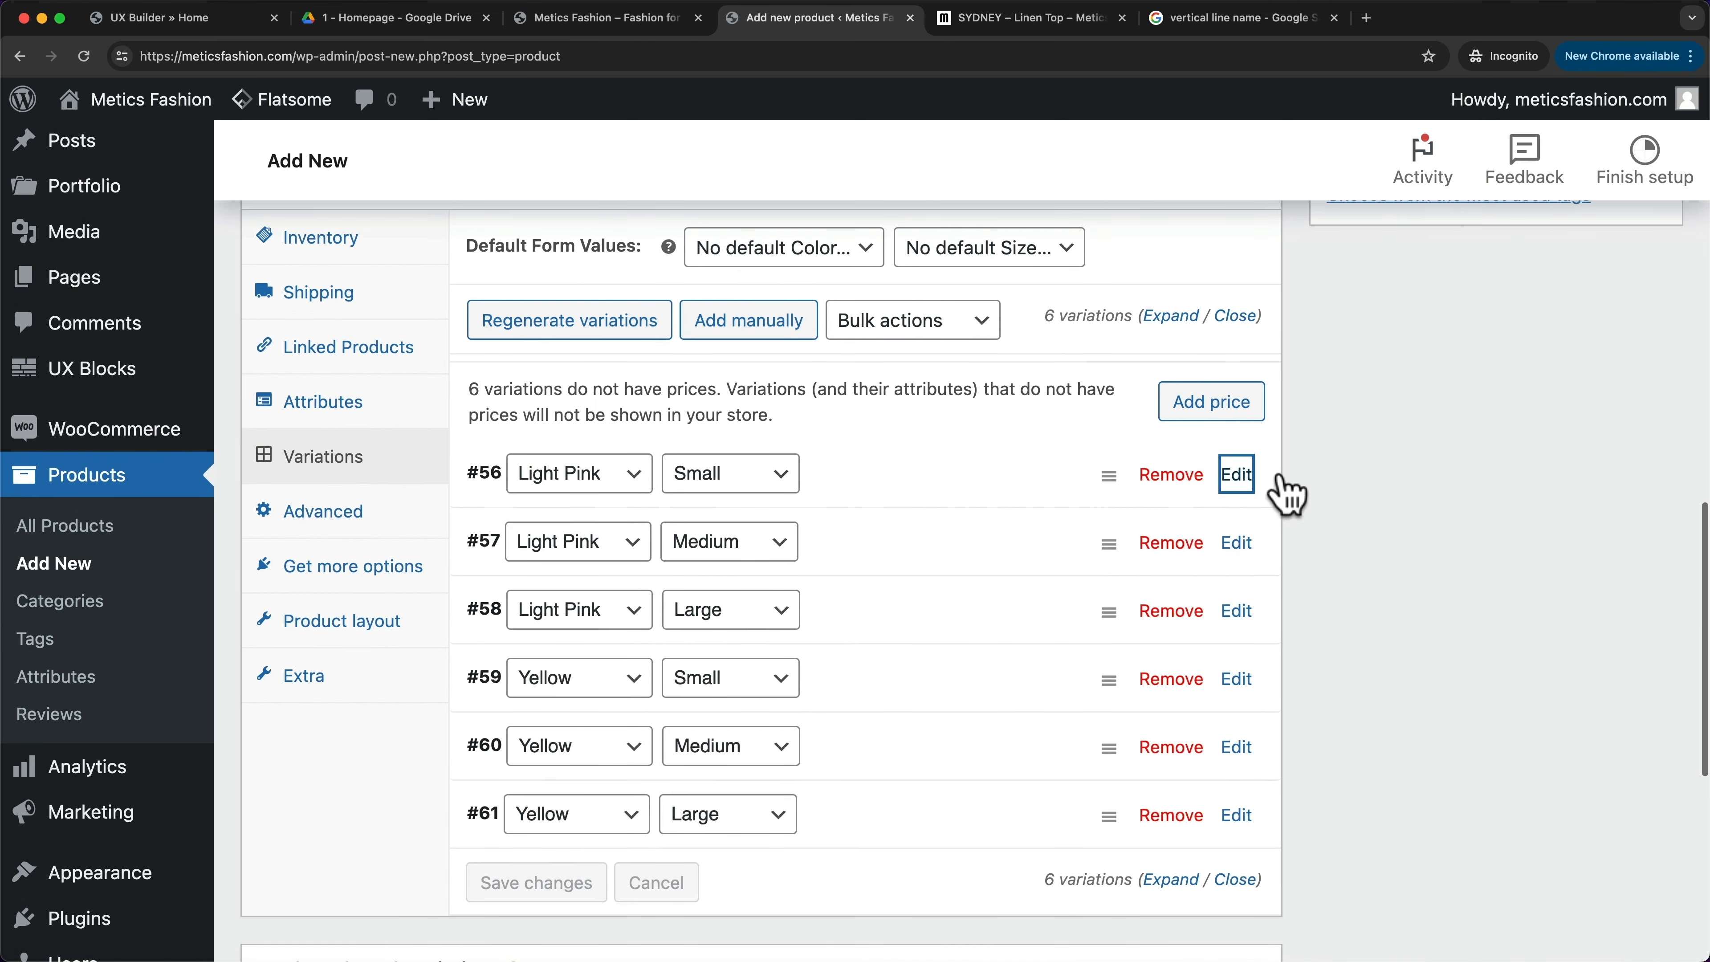
# - Give all six unpriced variations a price of 35 via Add price
pyautogui.click(1205, 424)
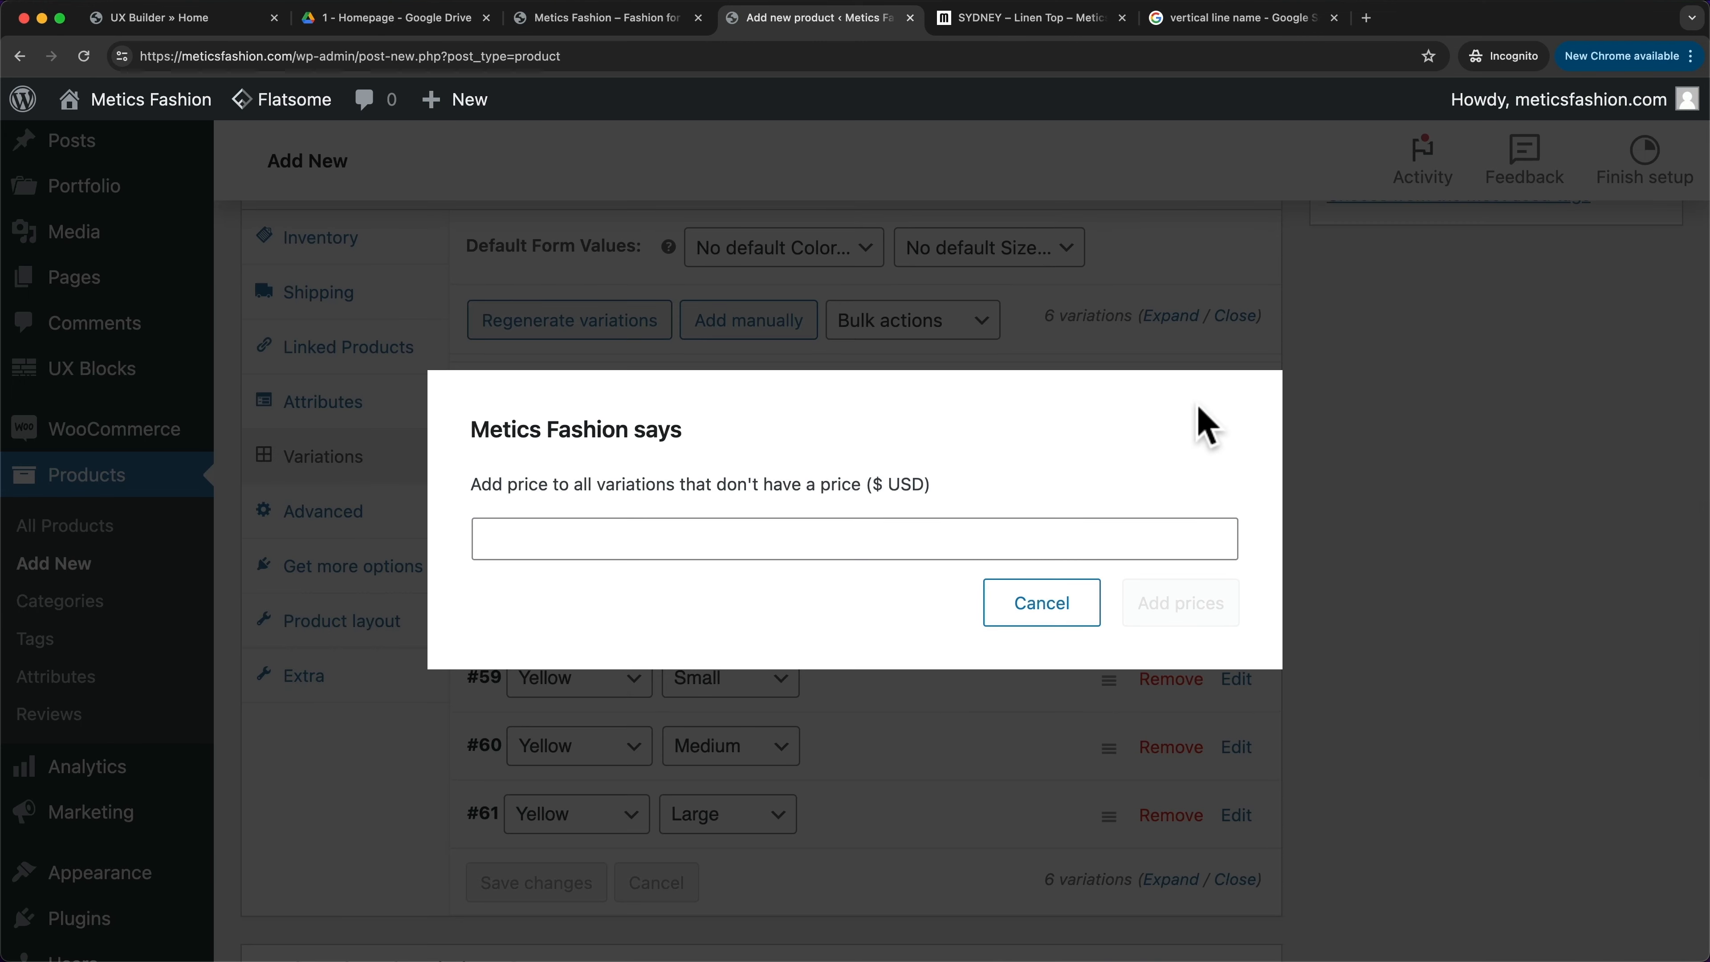
pyautogui.click(850, 532)
pyautogui.write('35')
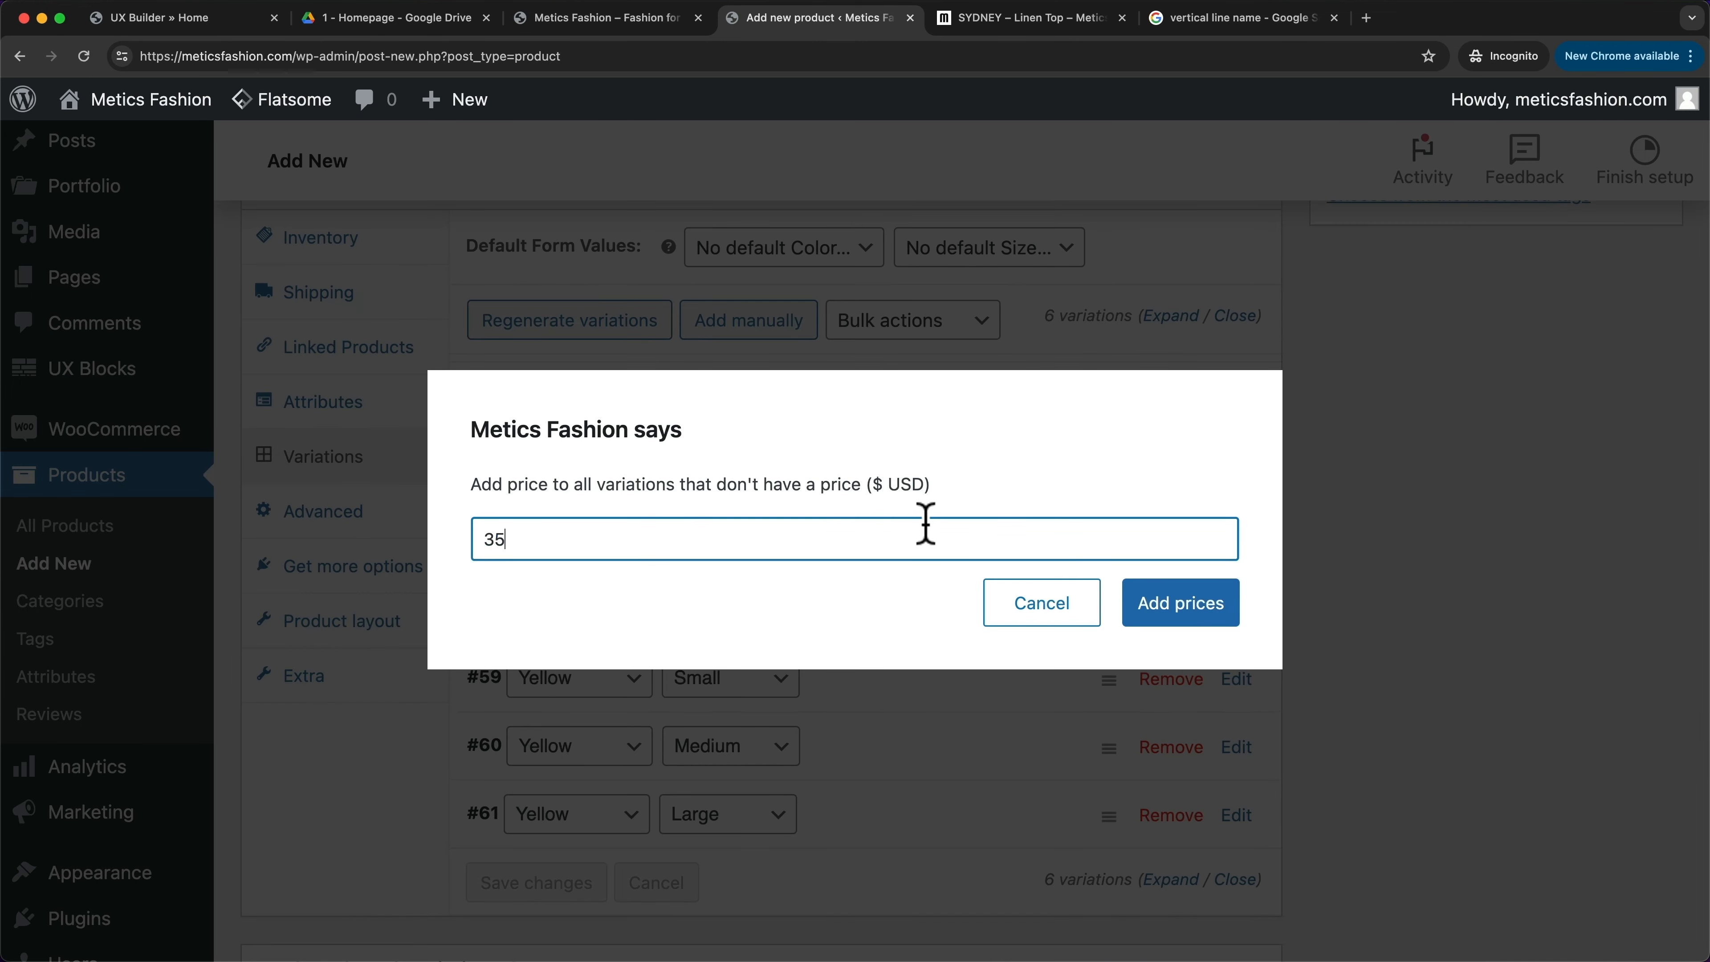
pyautogui.click(1173, 616)
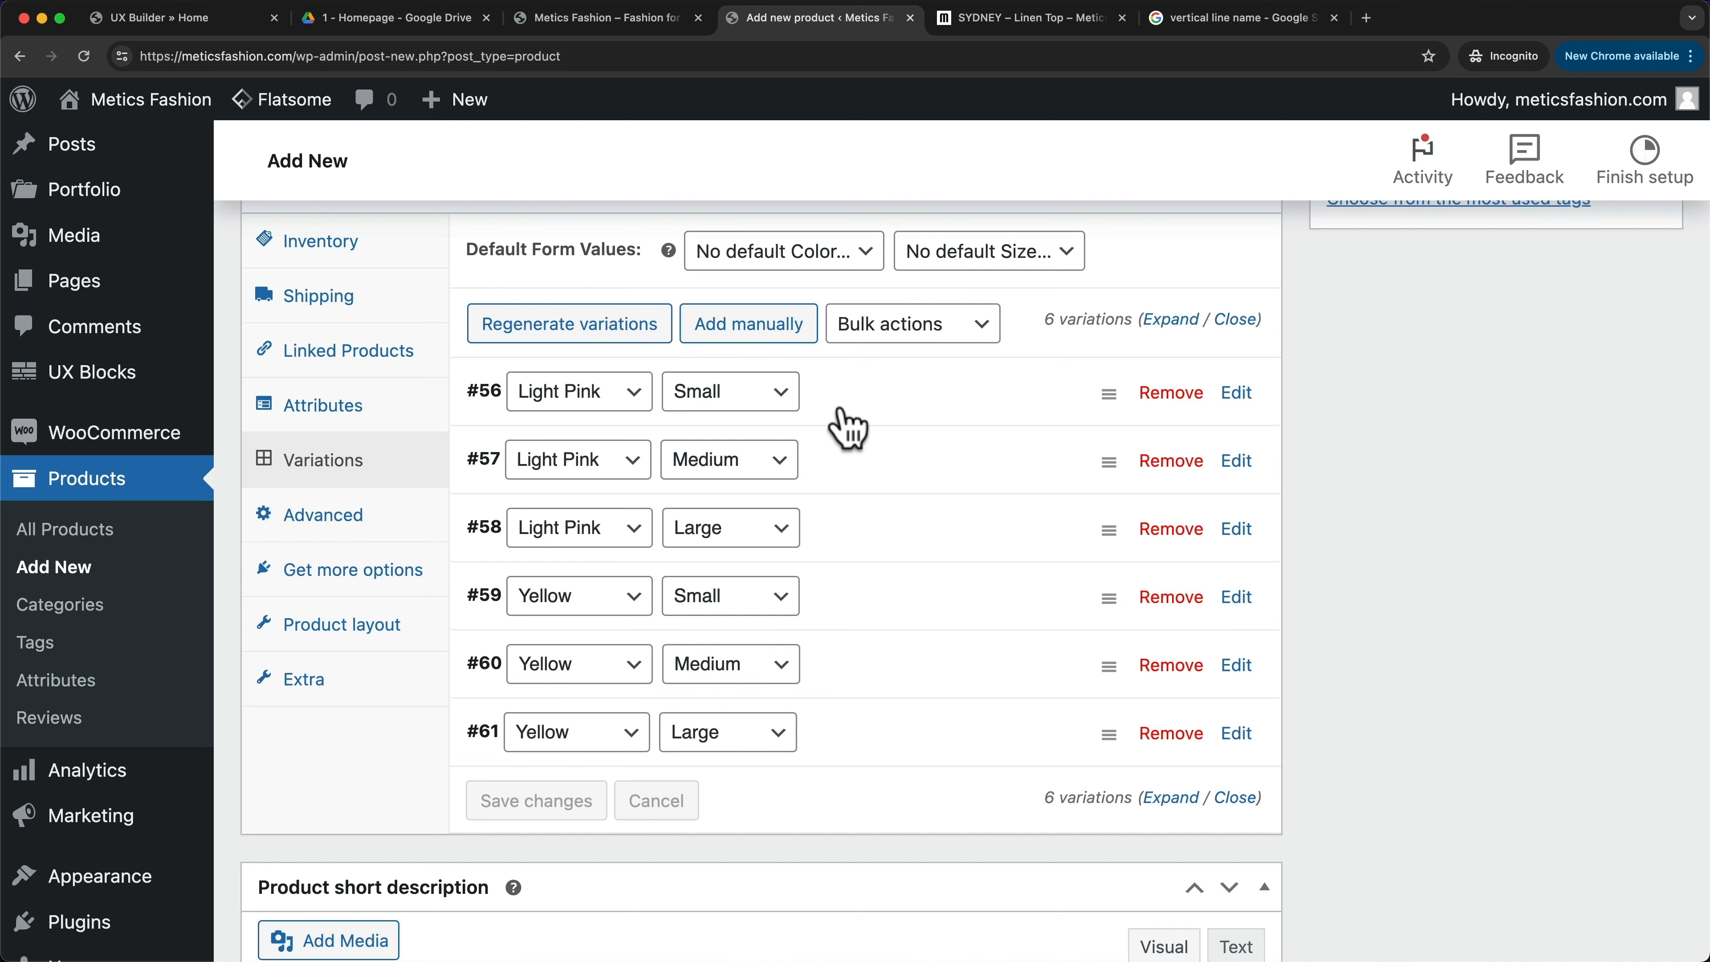
# - Upload the Tops06 and Tops07 photos and set Tops07 as variation #56's image
pyautogui.click(1240, 398)
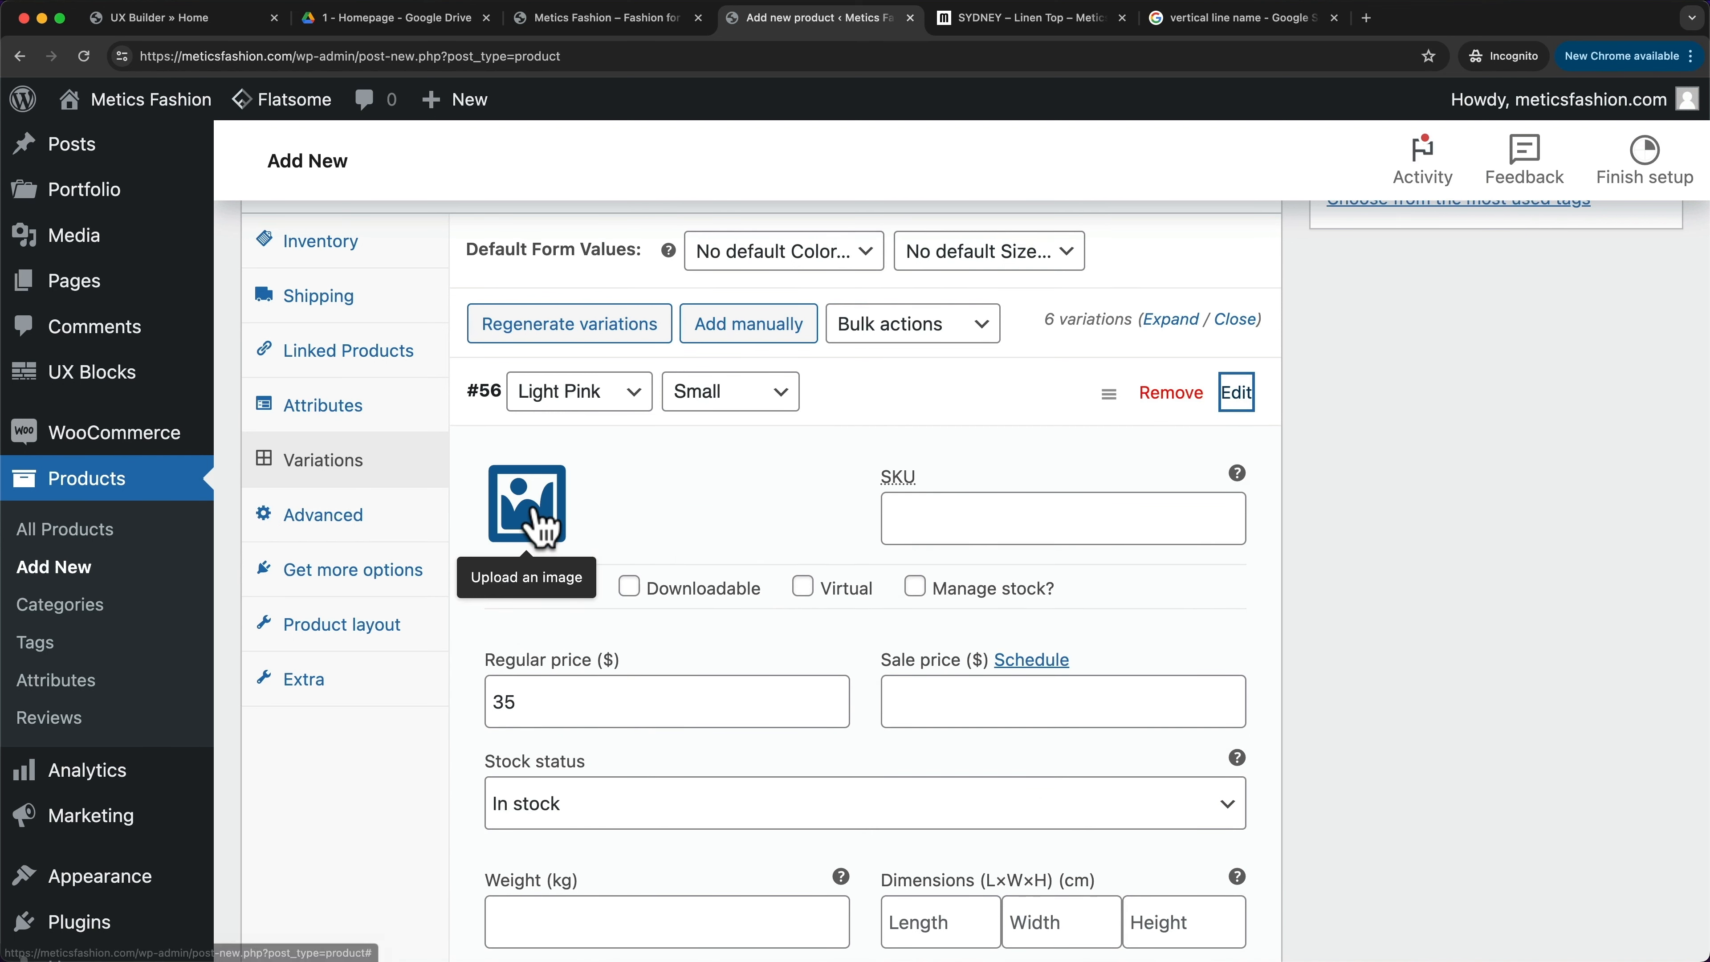
pyautogui.click(532, 519)
pyautogui.press('super+Tab')
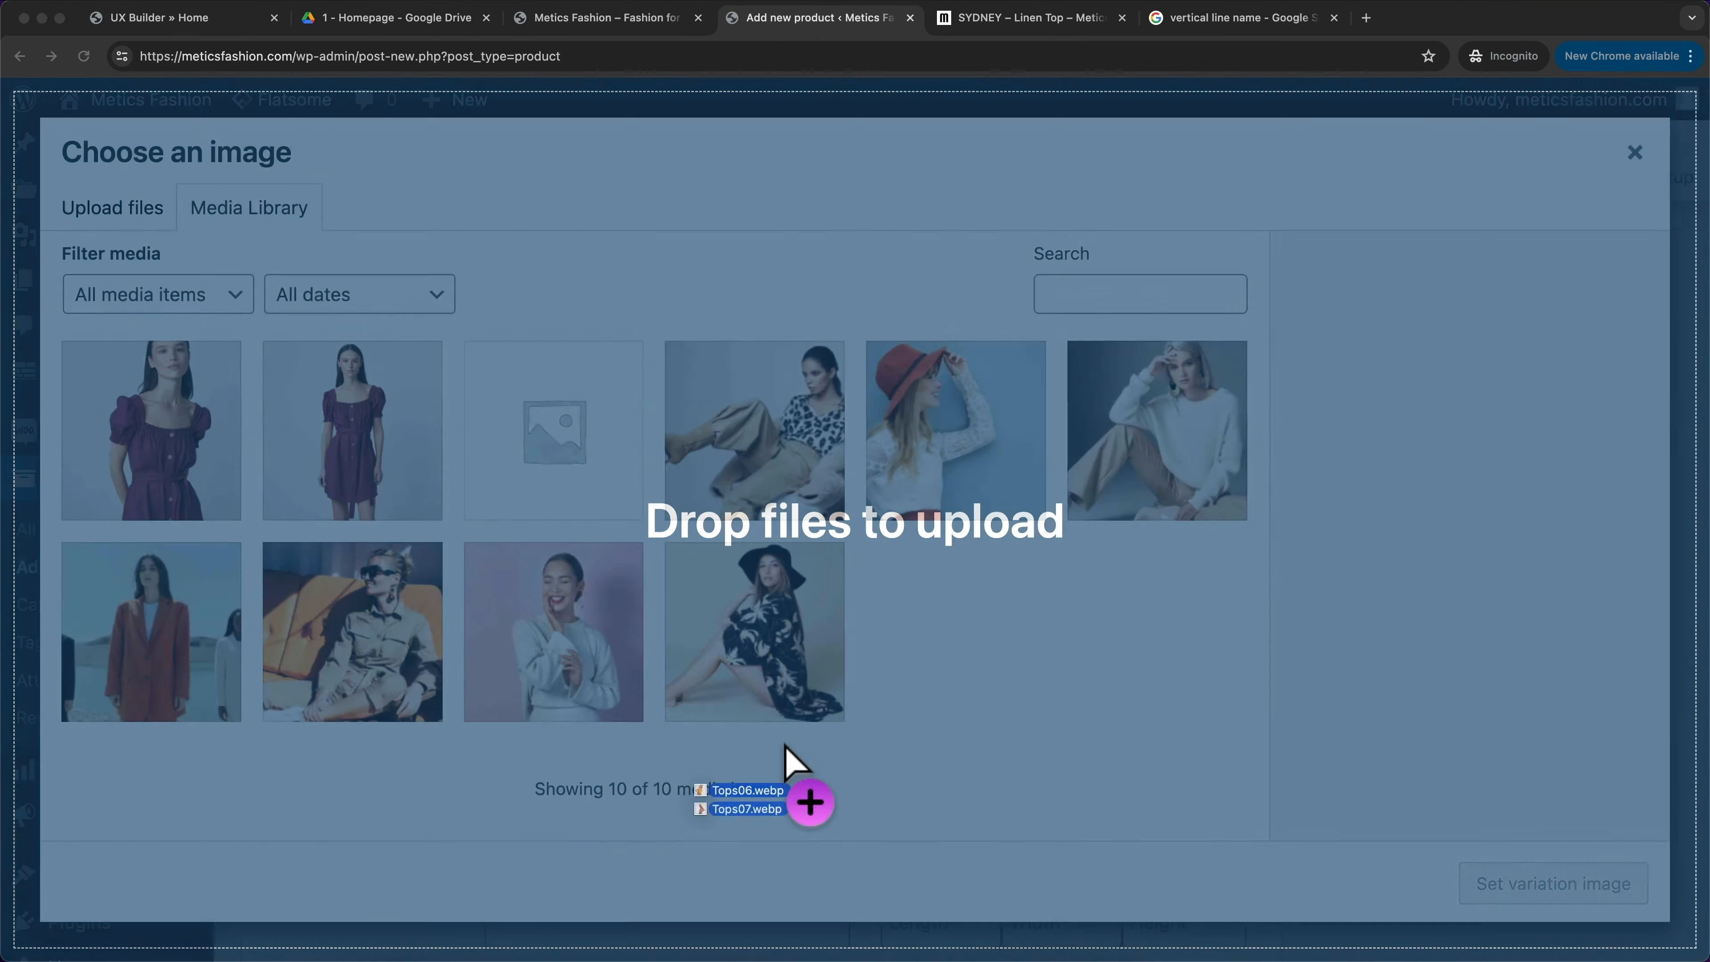
pyautogui.moveTo(783, 764); pyautogui.dragTo(714, 590)
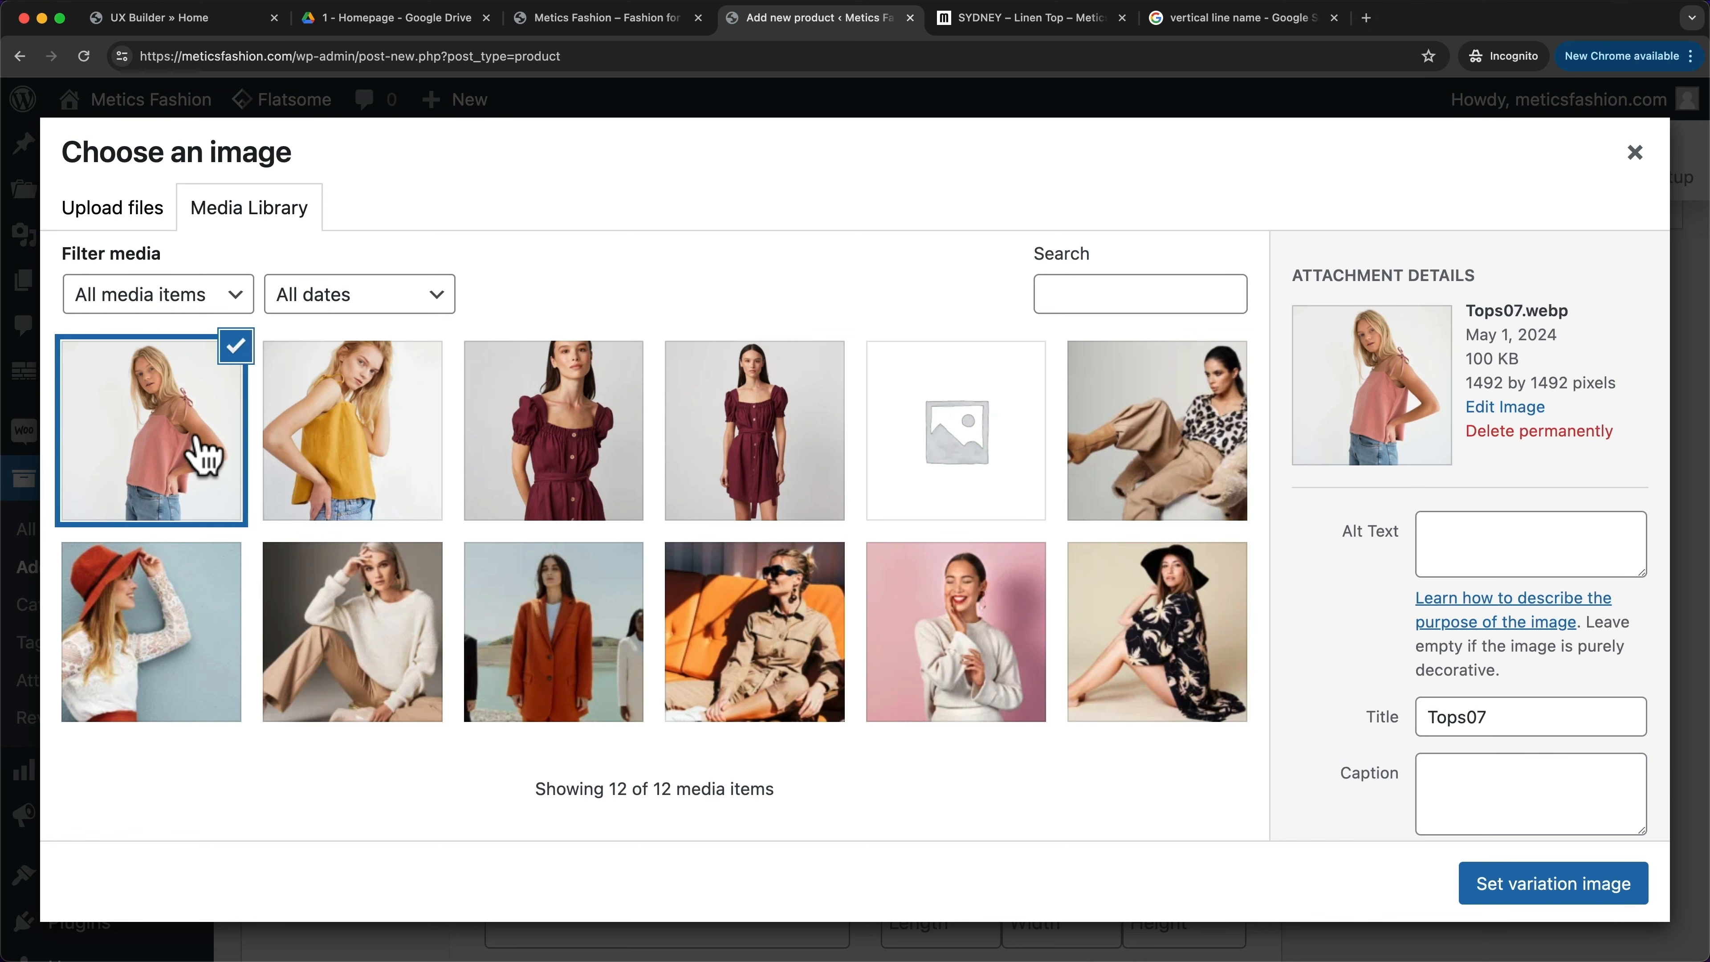
pyautogui.click(1518, 895)
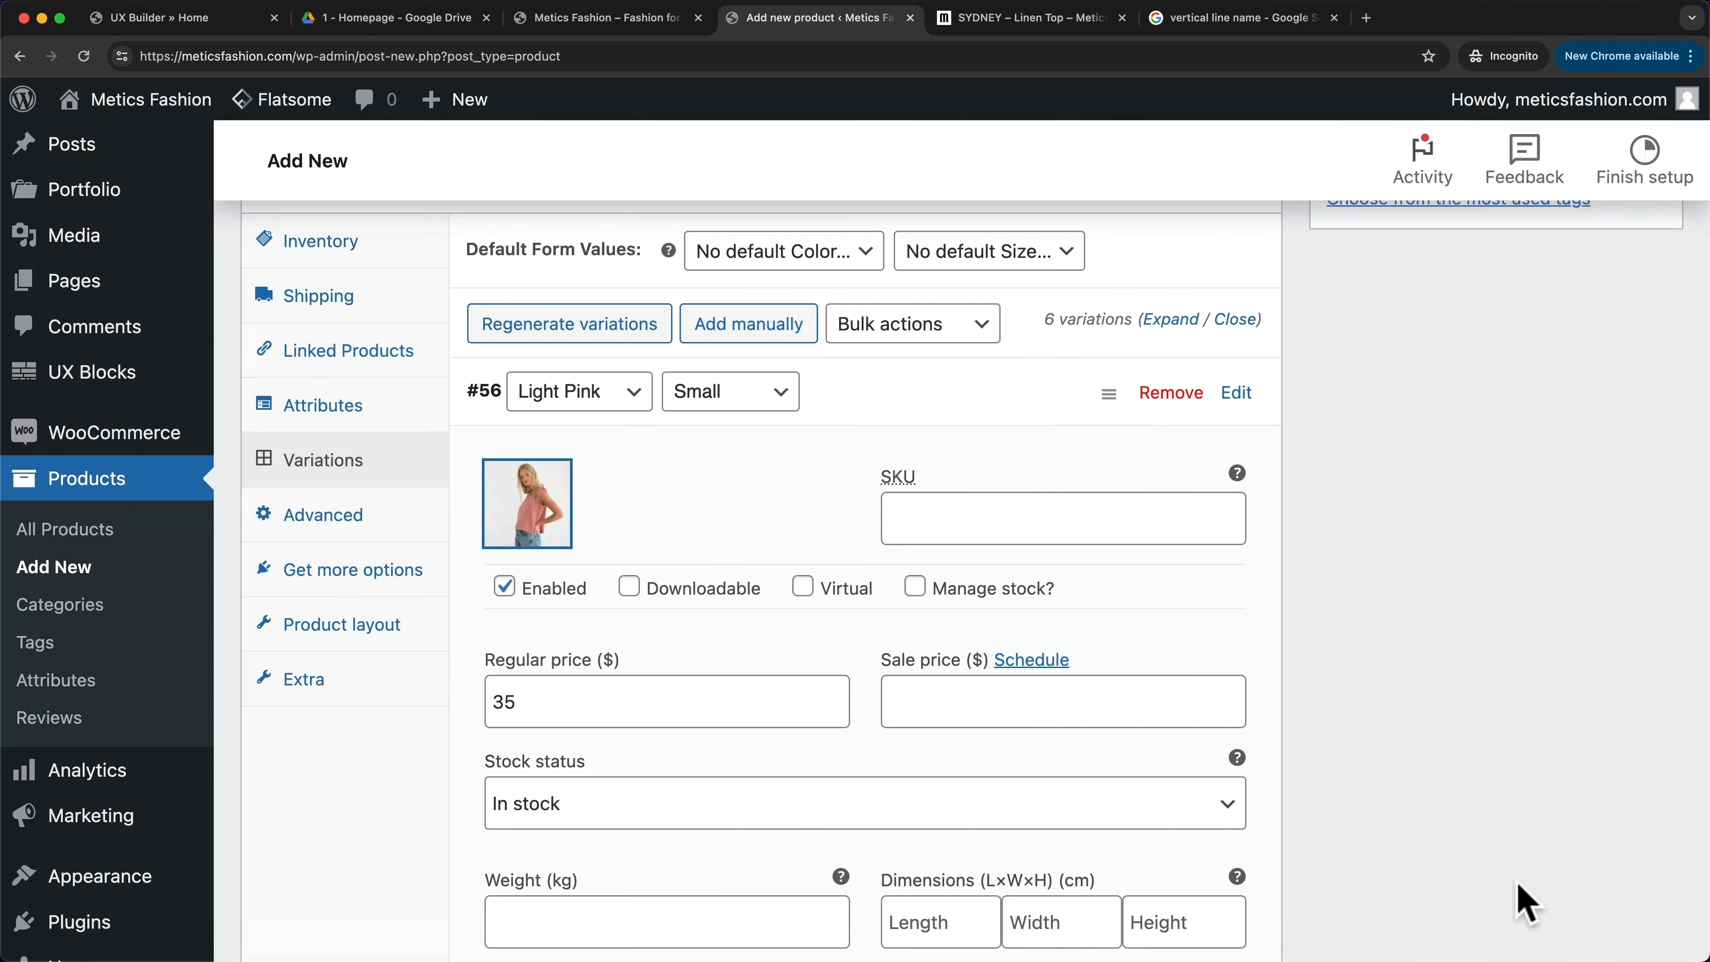
pyautogui.click(1237, 393)
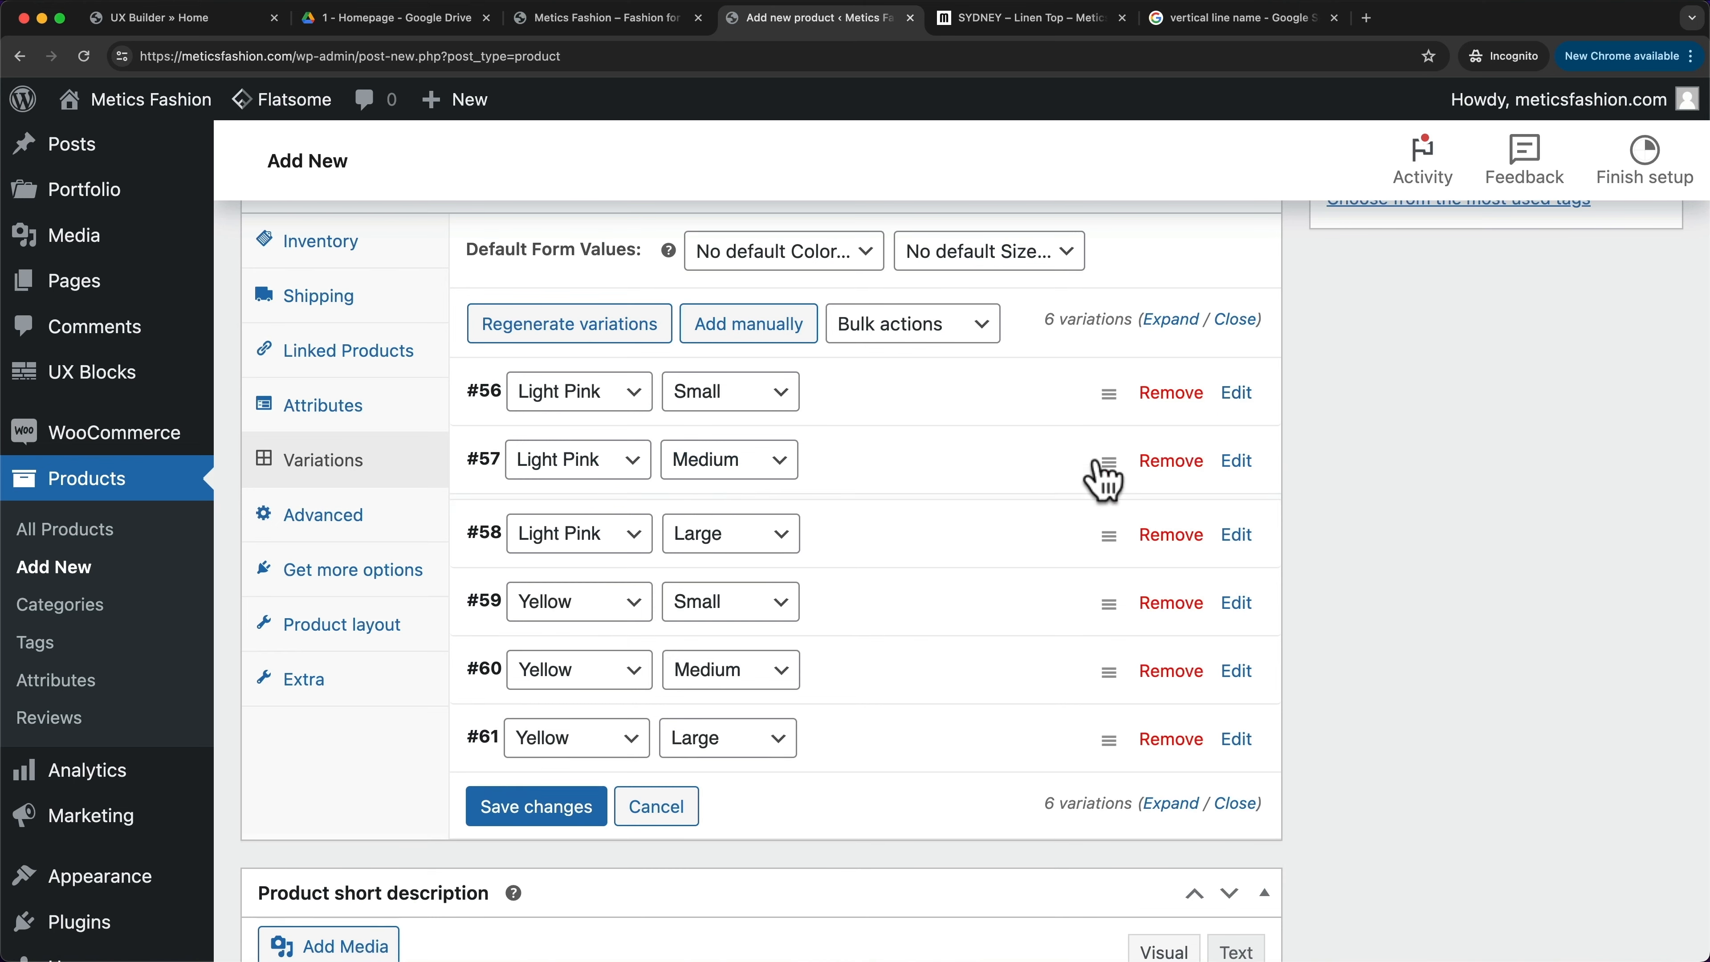
# - Set the pink Tops07 photo as variation #57's image
pyautogui.click(1100, 478)
pyautogui.click(525, 579)
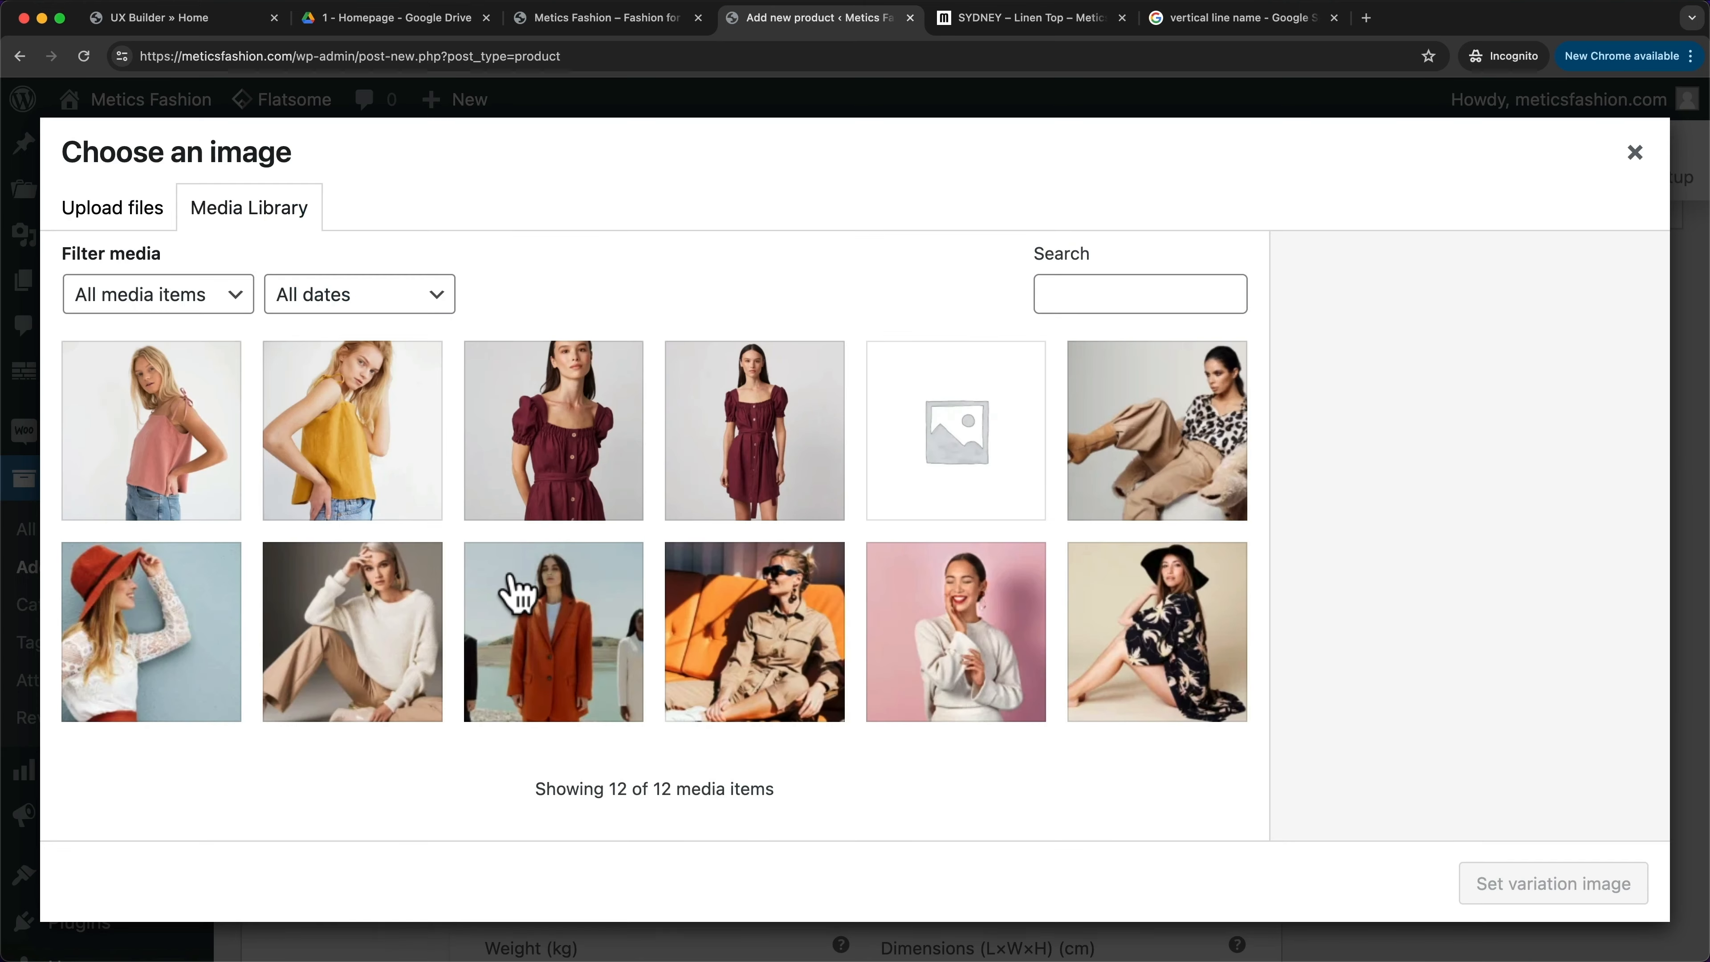
pyautogui.click(218, 480)
pyautogui.click(1529, 884)
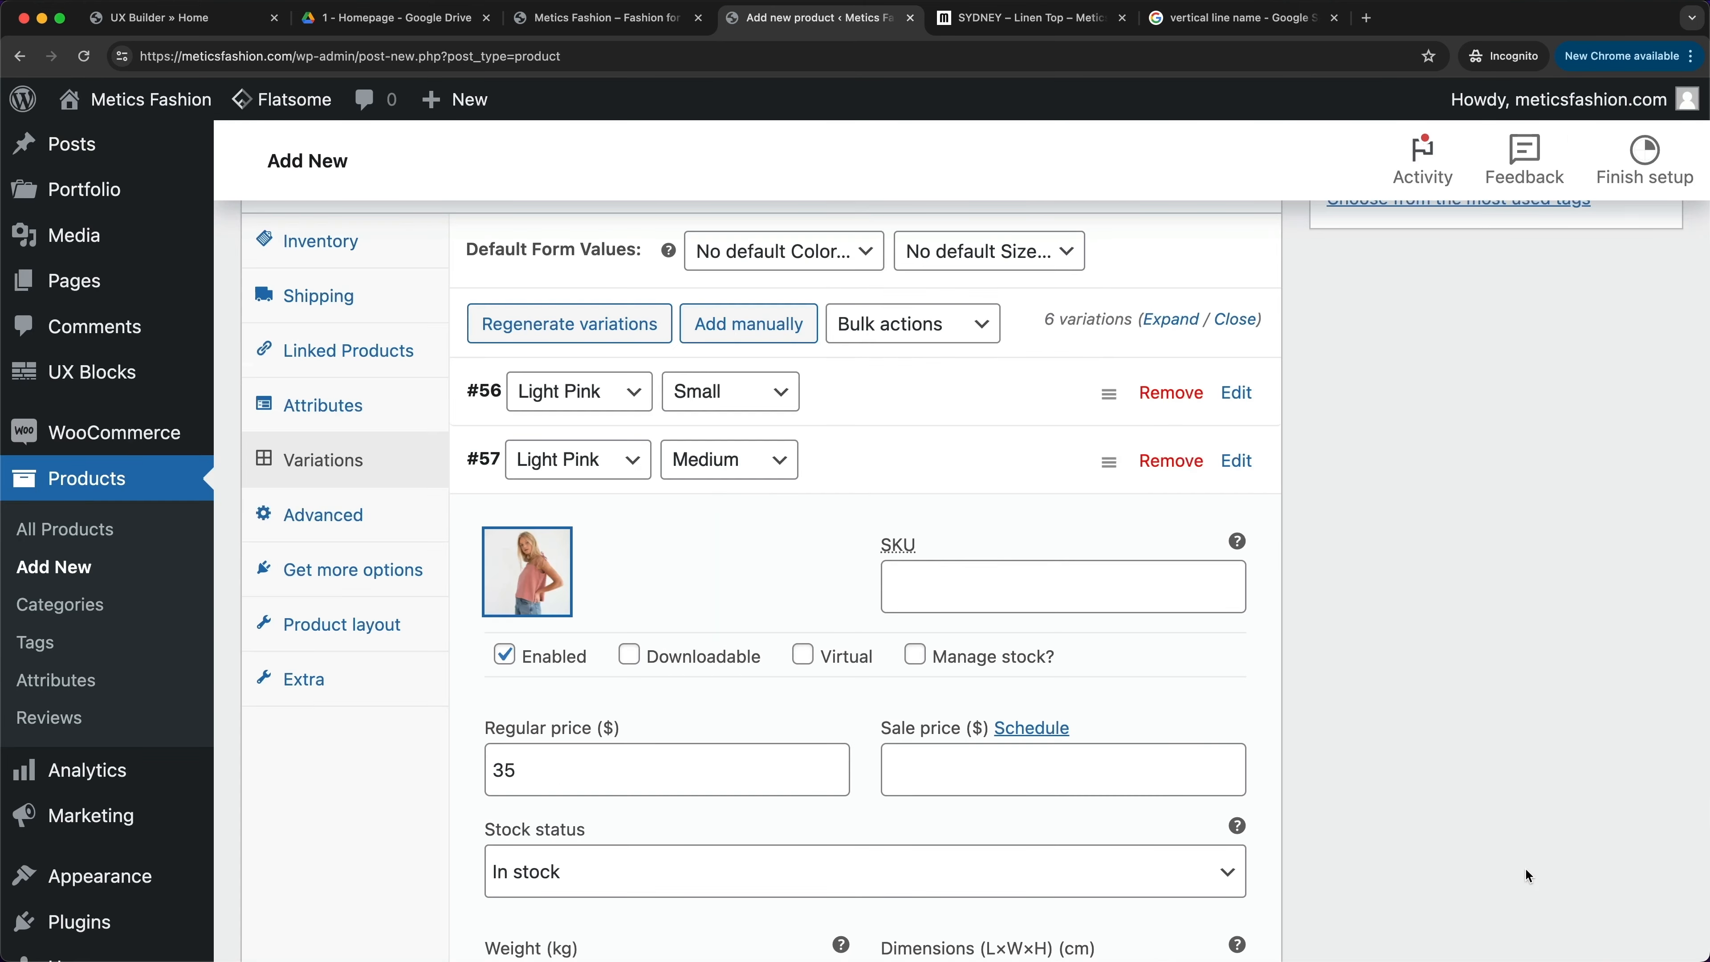
pyautogui.click(1237, 460)
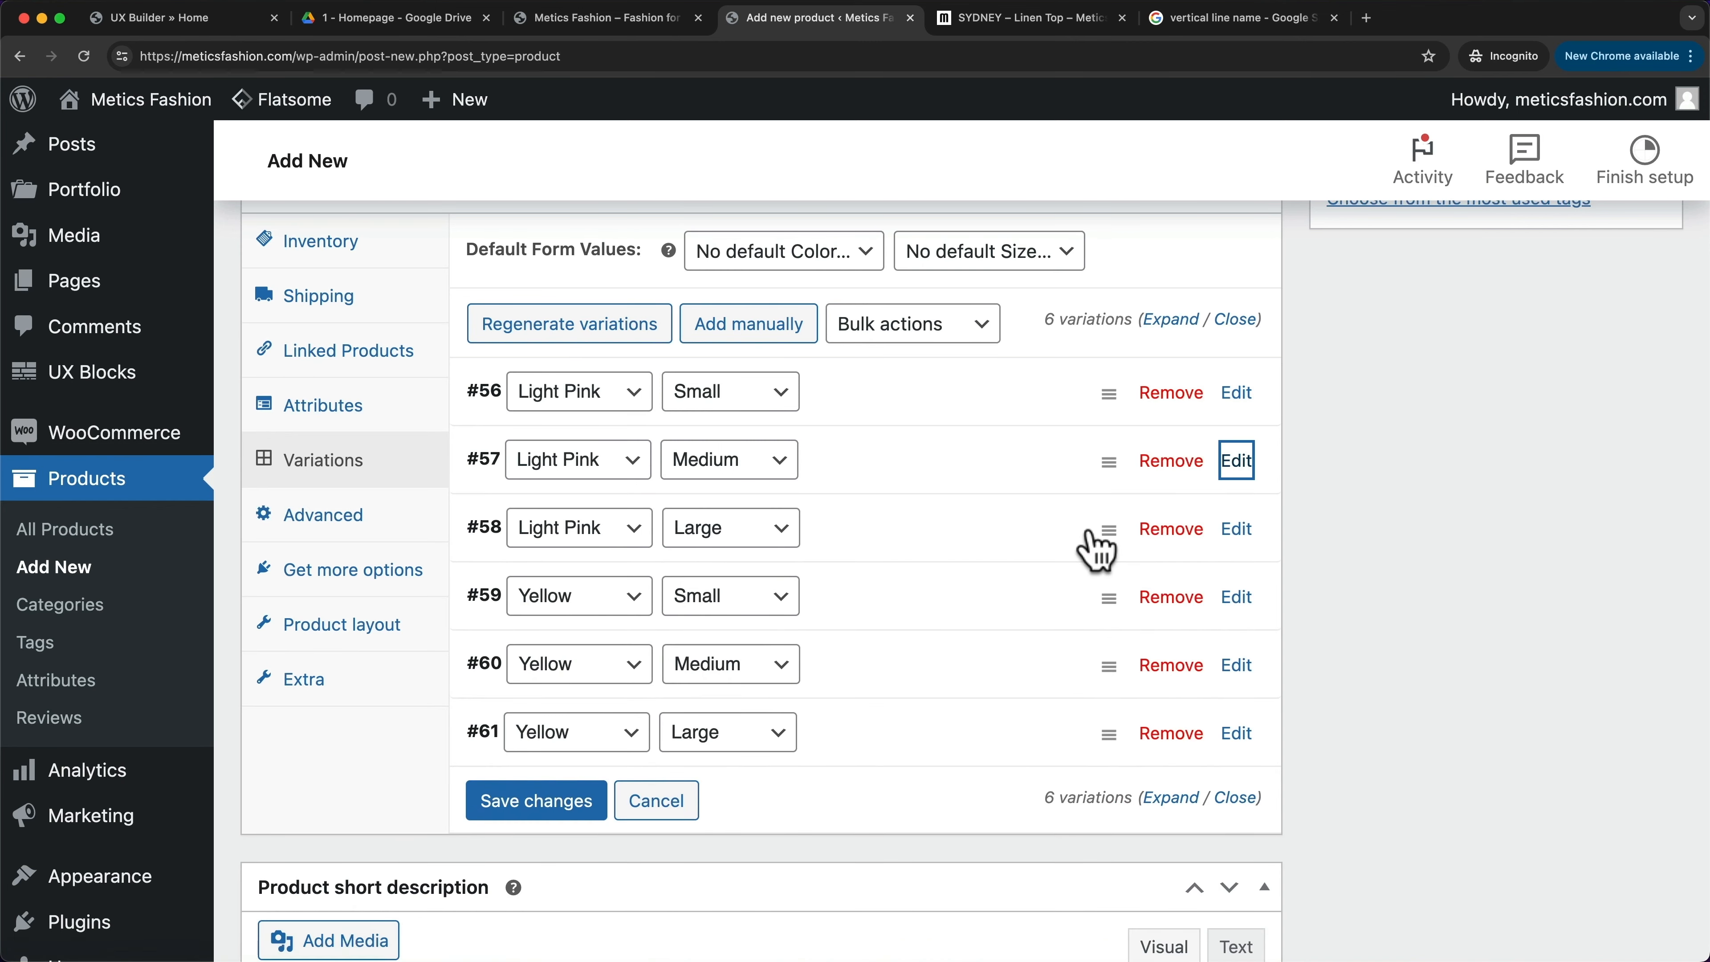
pyautogui.click(1237, 528)
pyautogui.click(1236, 528)
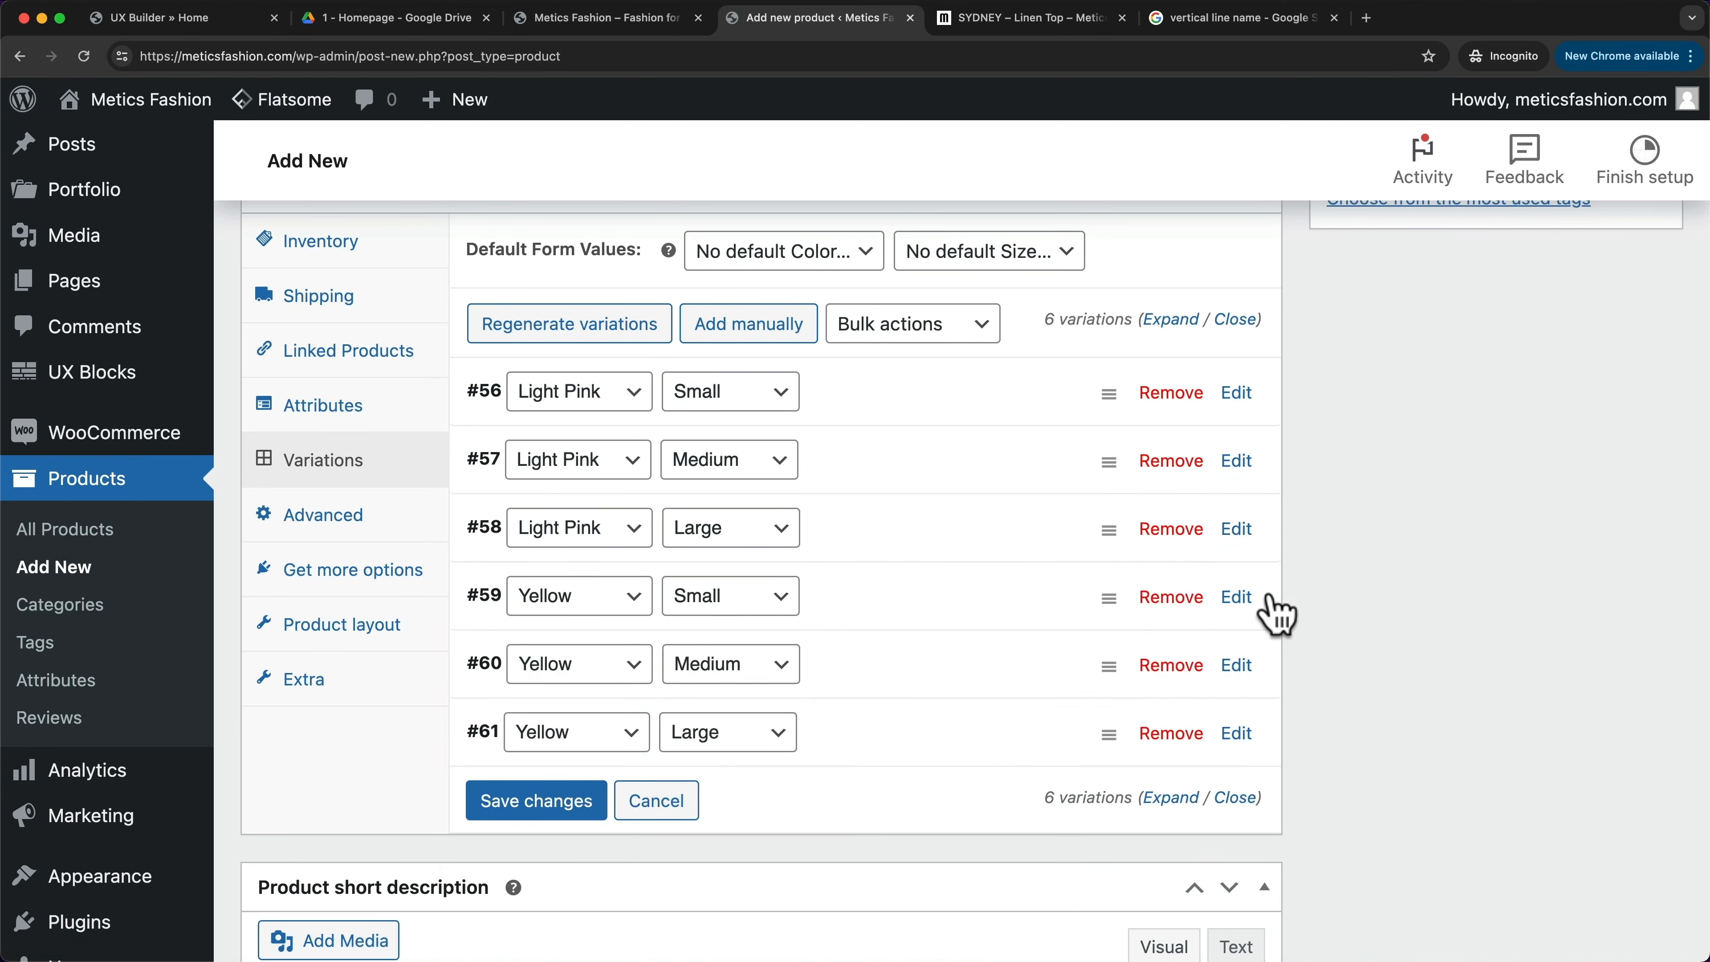
# - Set the yellow Tops06 photo as variation #59's image
pyautogui.click(1239, 597)
pyautogui.click(535, 707)
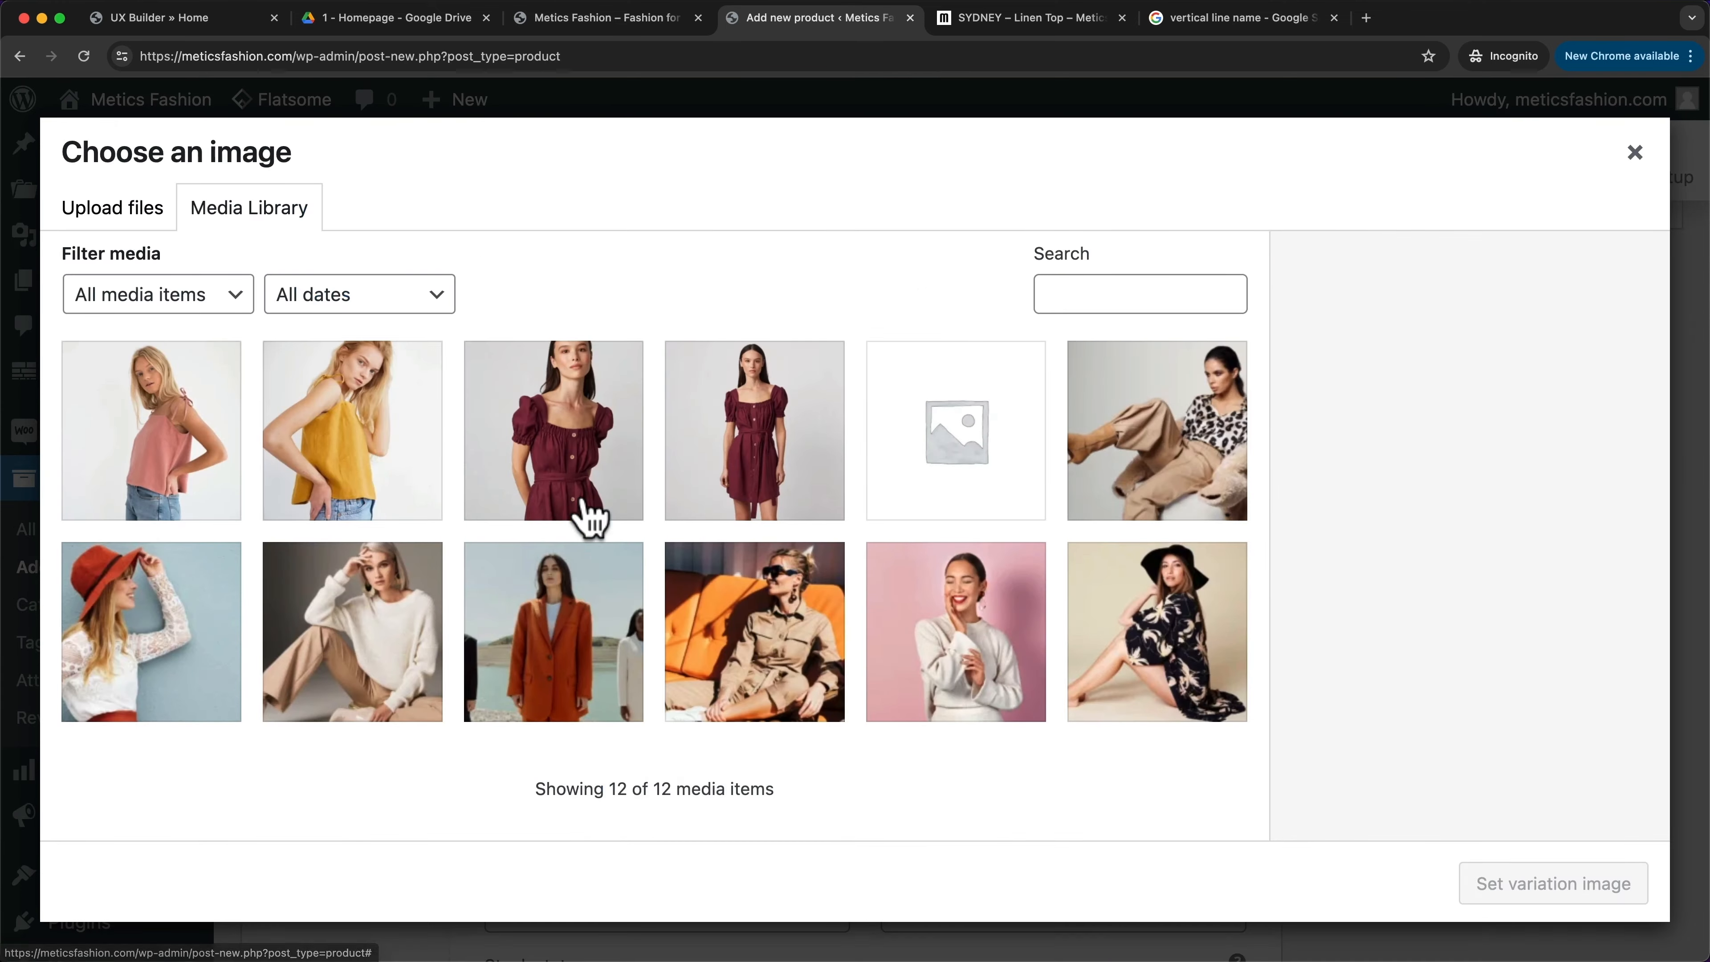
pyautogui.click(377, 435)
pyautogui.click(1509, 884)
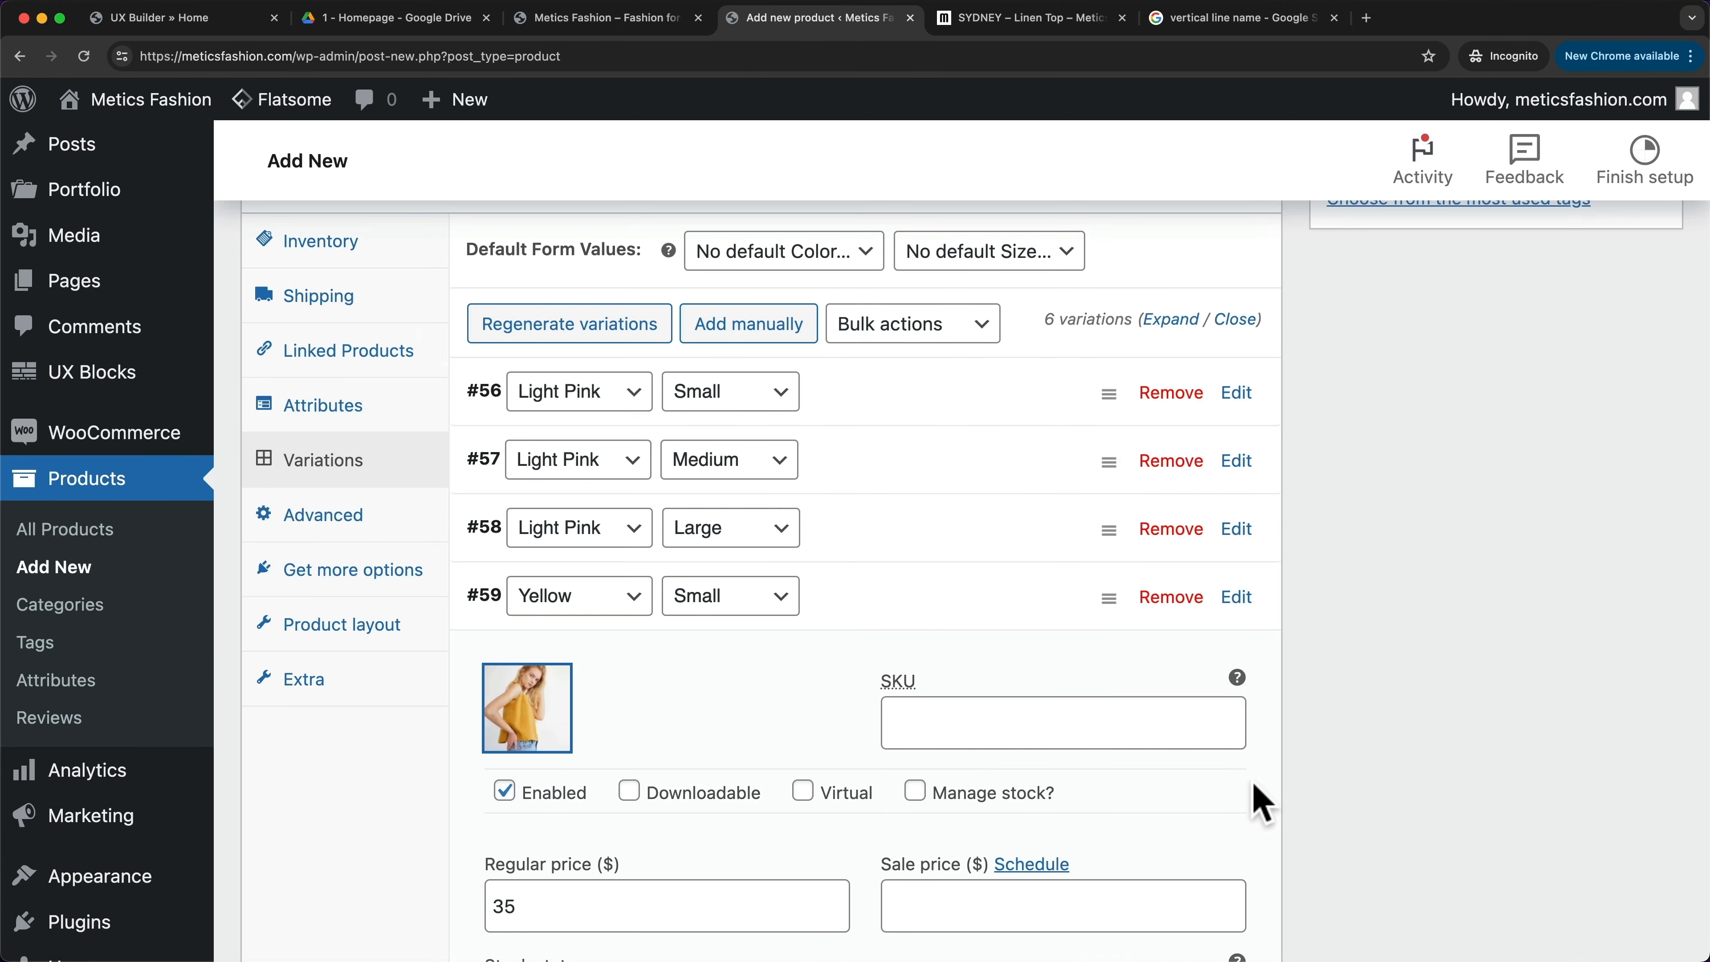
pyautogui.scroll(-5, 1259, 802)
pyautogui.click(1238, 245)
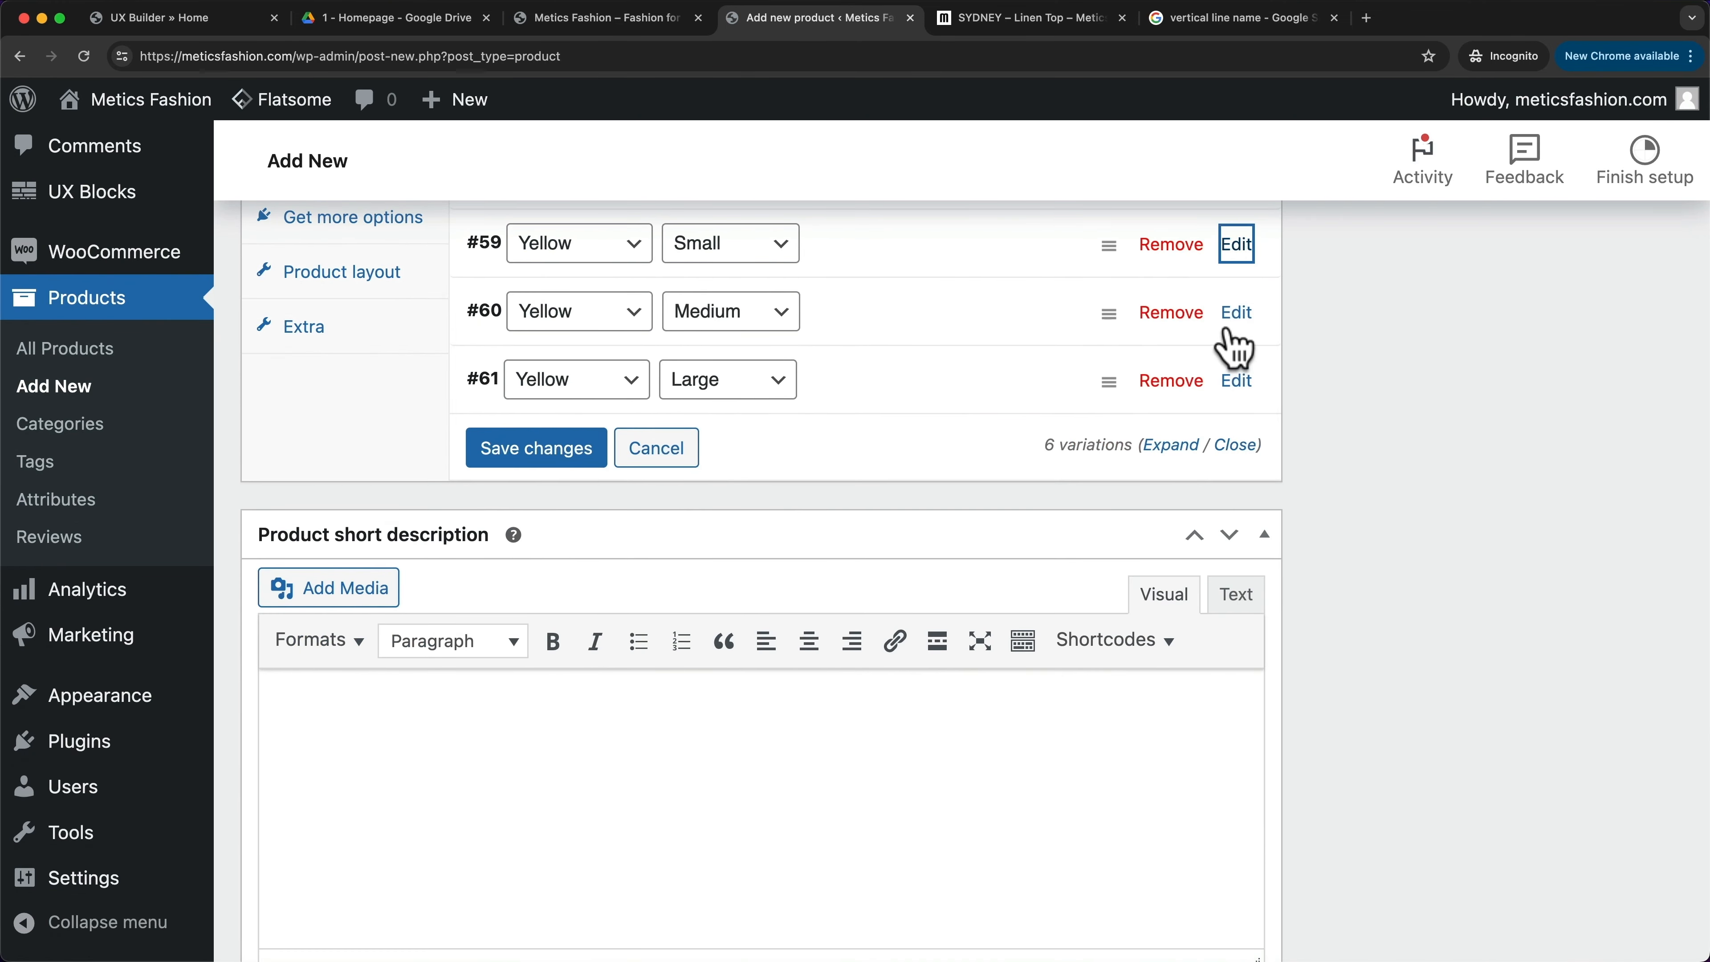
# - Start choosing an image for variation #60
pyautogui.click(1237, 313)
pyautogui.click(565, 428)
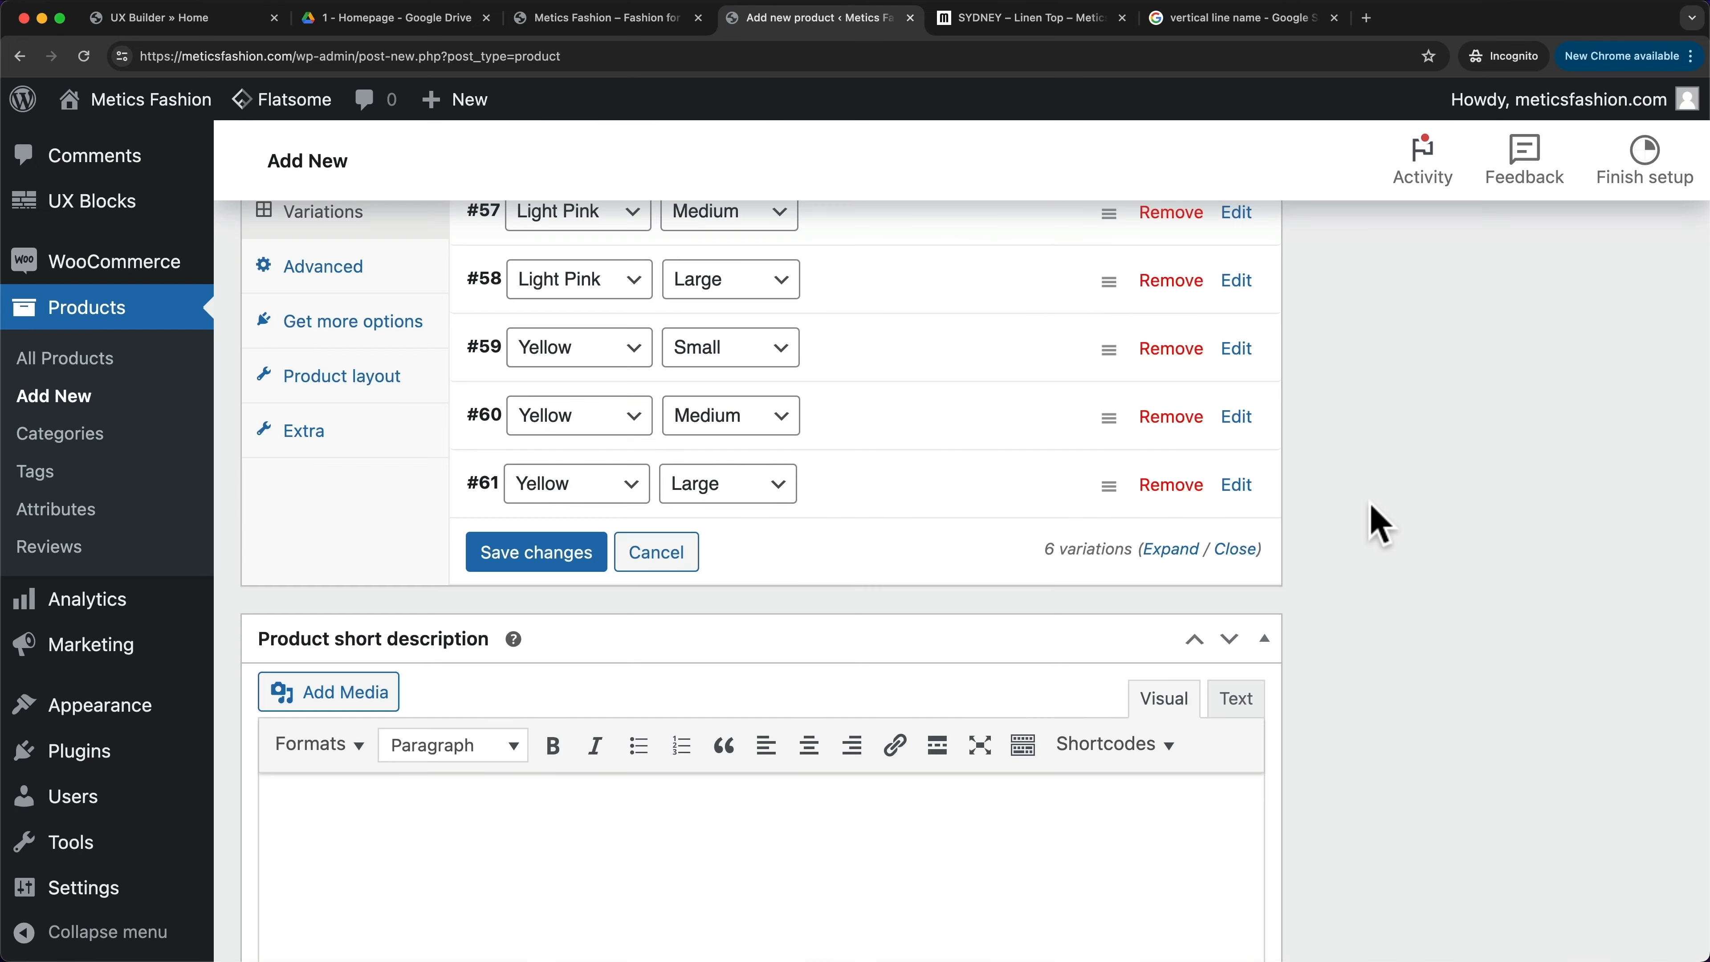
pyautogui.scroll(2, 1309, 428)
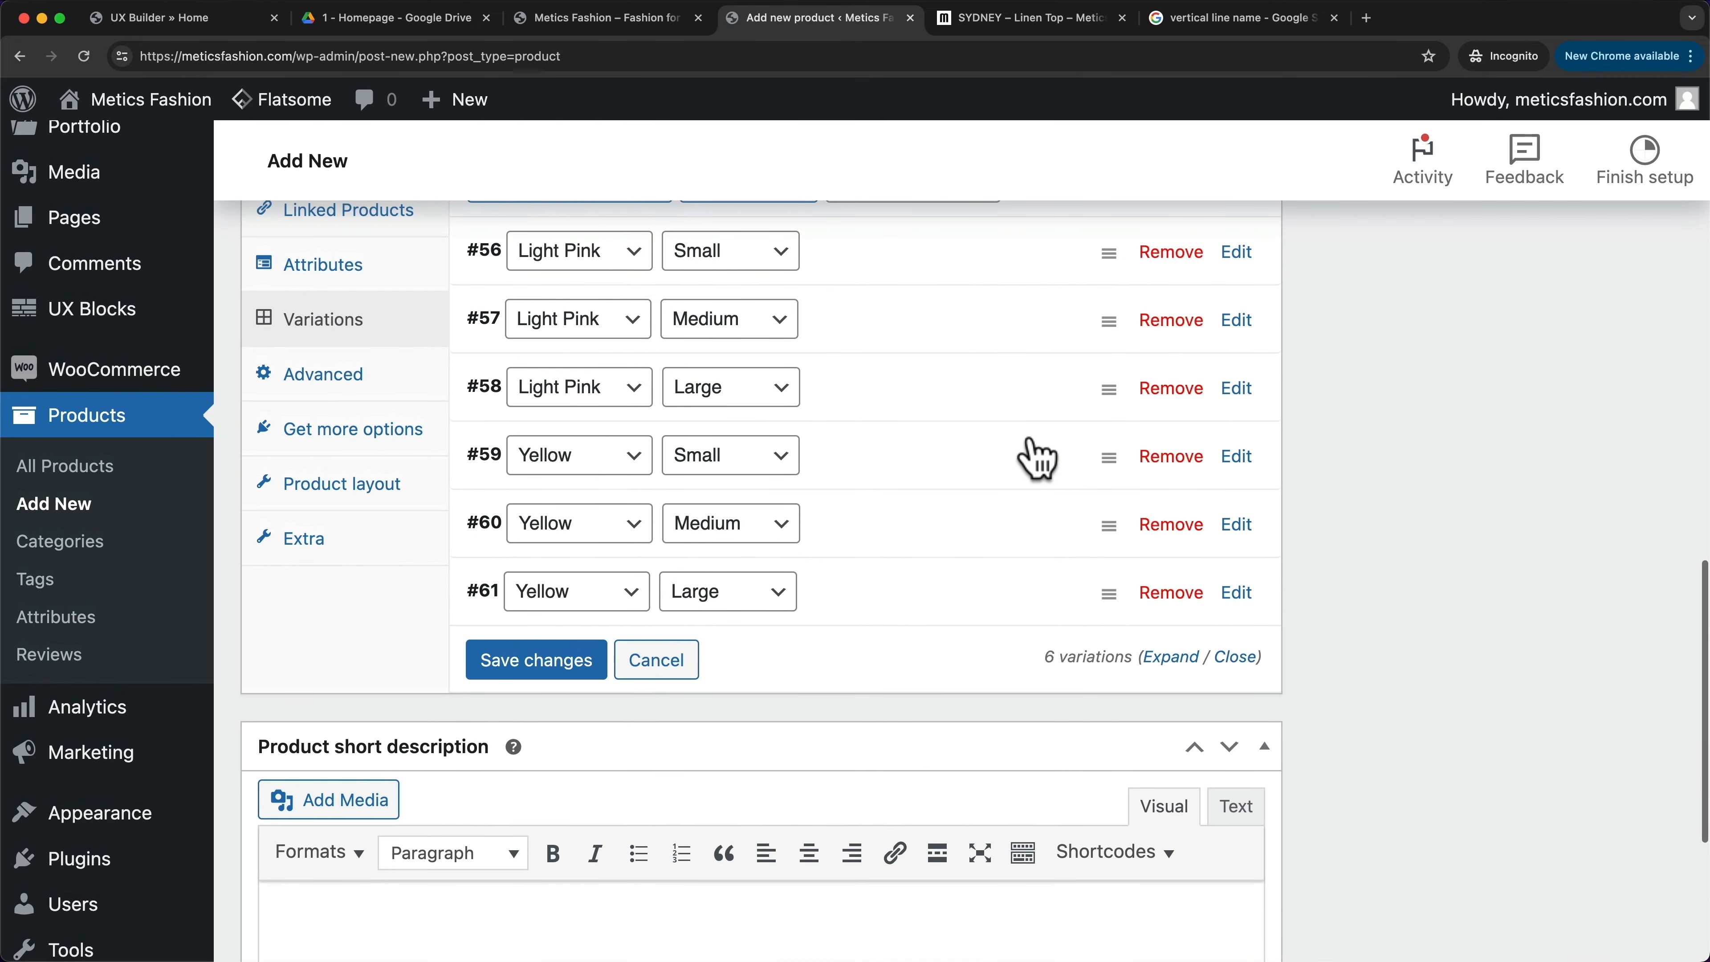
pyautogui.scroll(-6, 1040, 469)
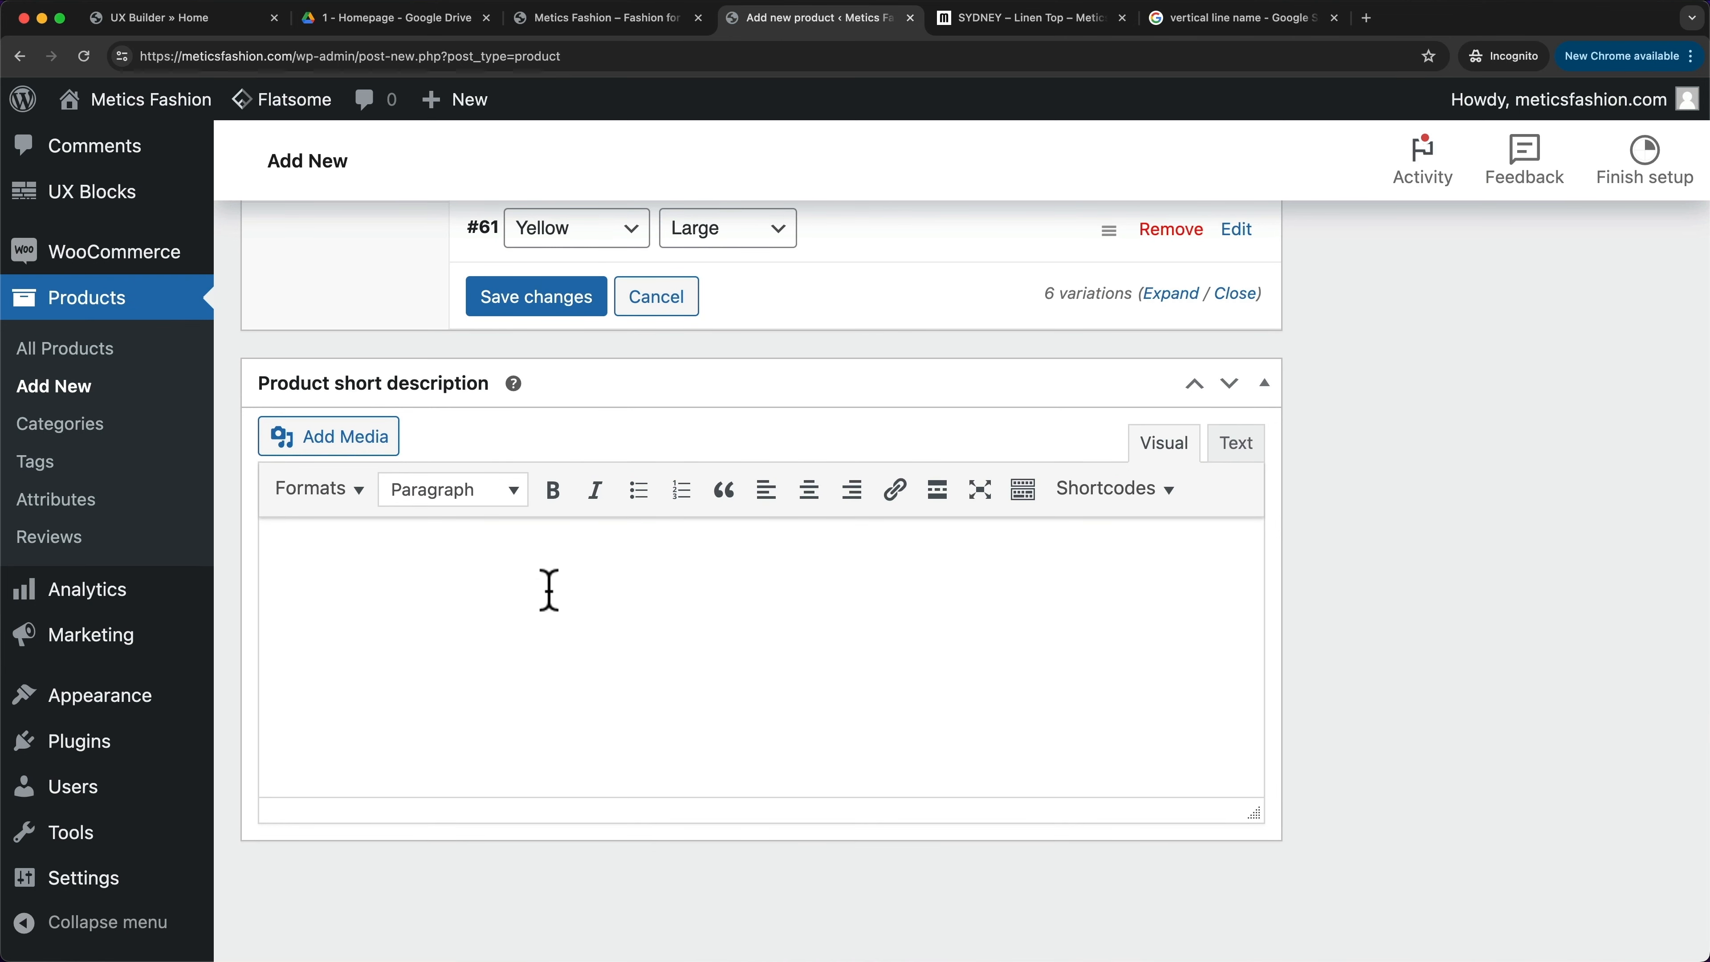
# - Copy the timeless-design paragraph from the SYDNEY – Linen Top page into the Product short description
pyautogui.click(1034, 20)
pyautogui.moveTo(873, 401); pyautogui.dragTo(1311, 633)
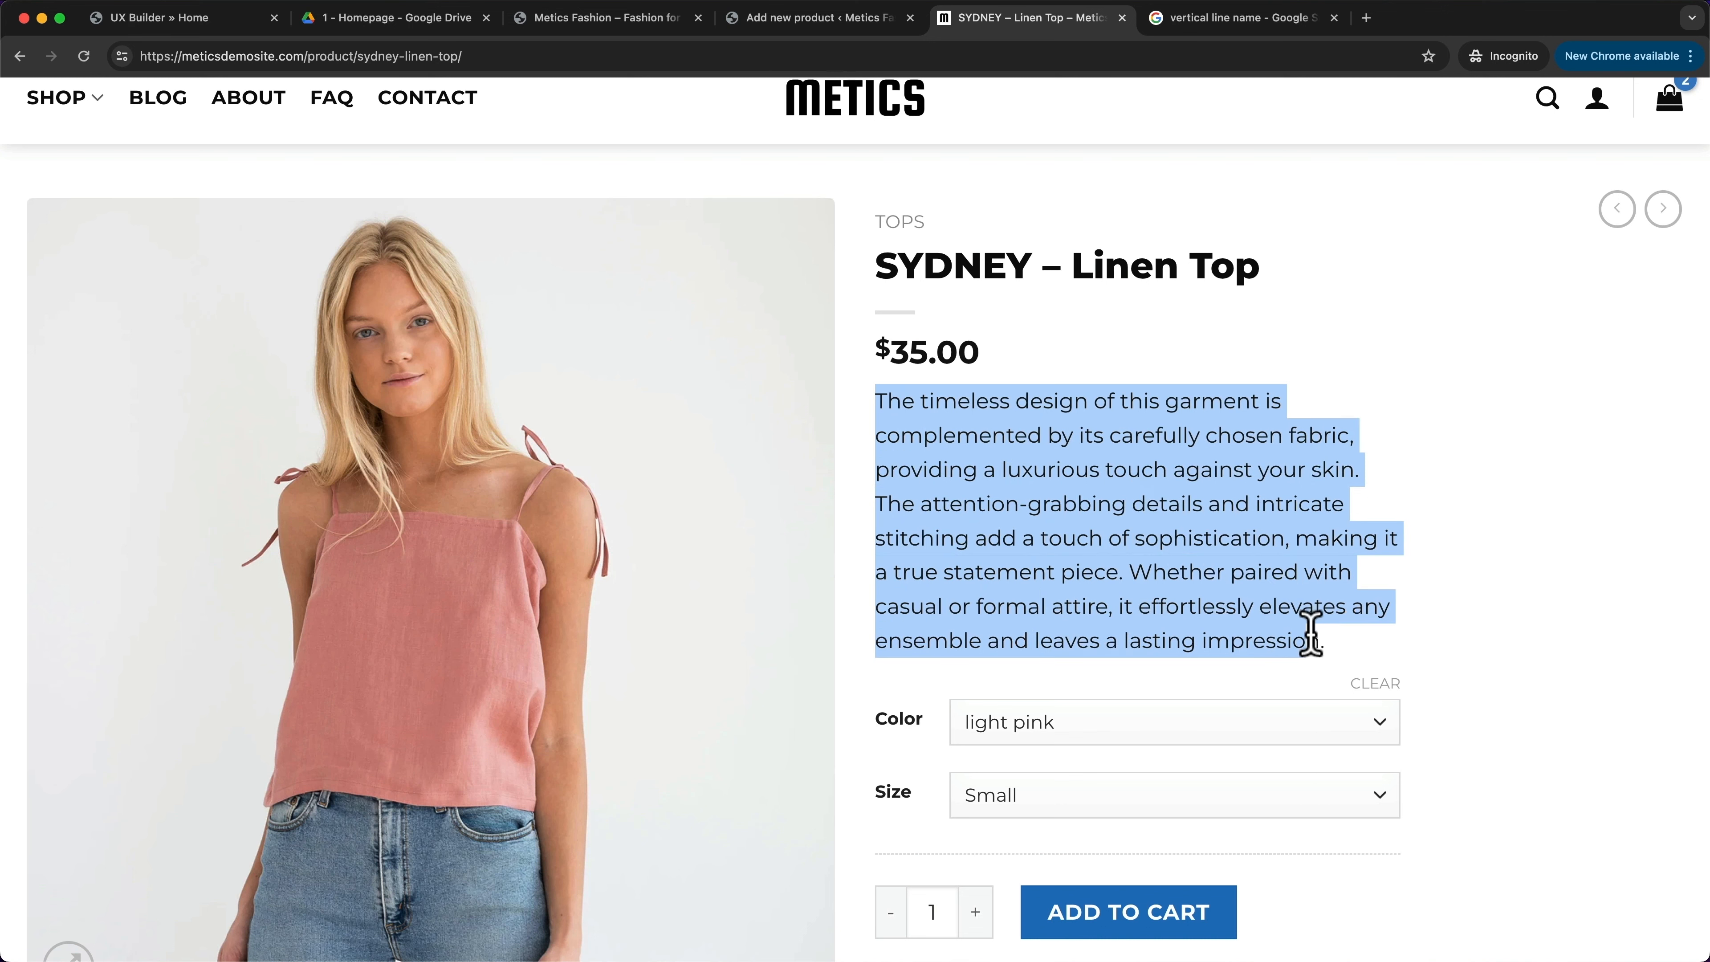
pyautogui.press('super+c')
pyautogui.hotkey('ctrl', 'shift', 'Tab')
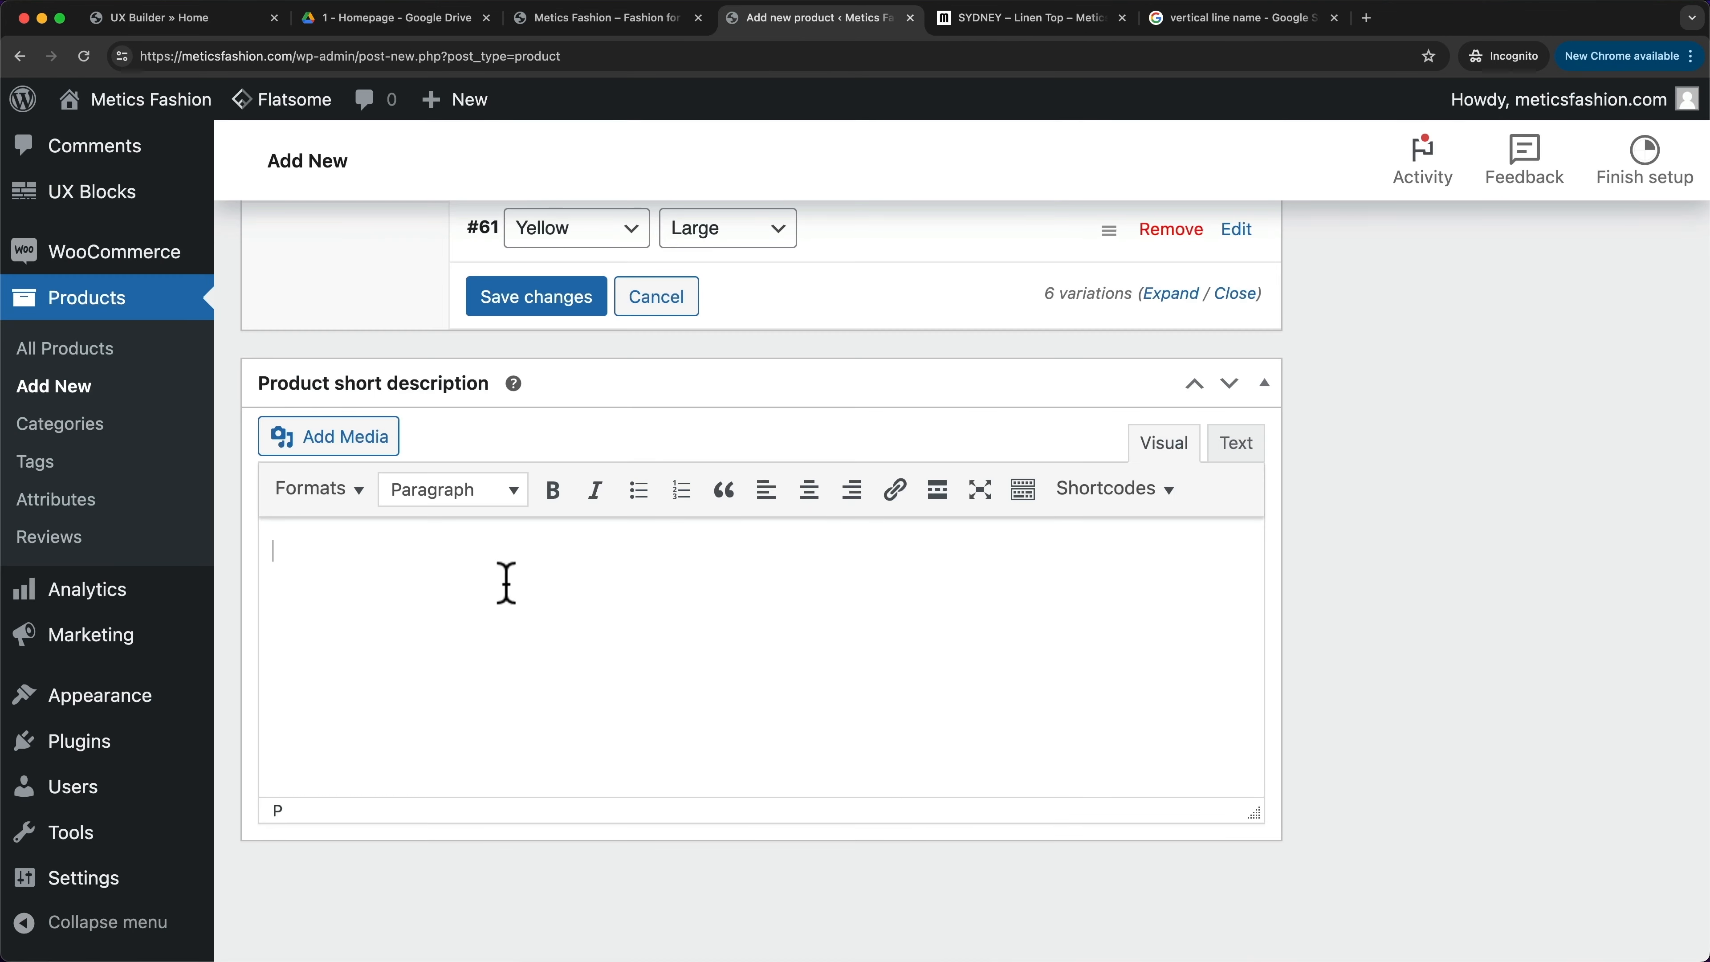
pyautogui.press('super+v')
pyautogui.scroll(15, 1549, 744)
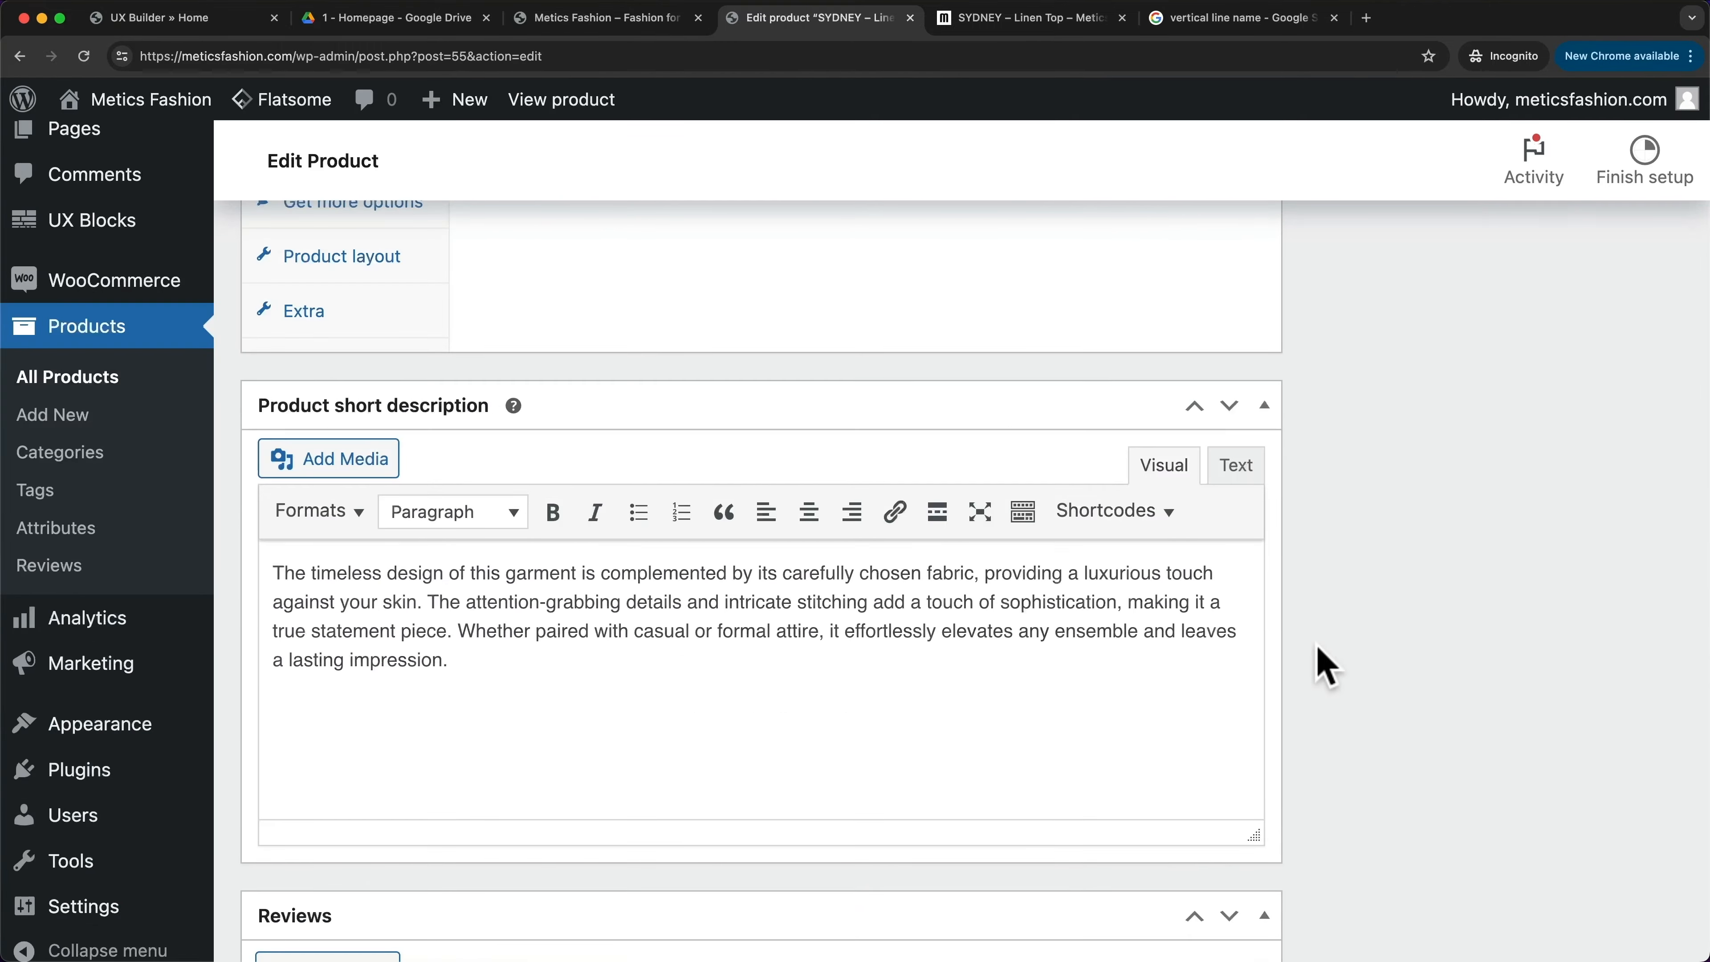
pyautogui.scroll(15, 1324, 667)
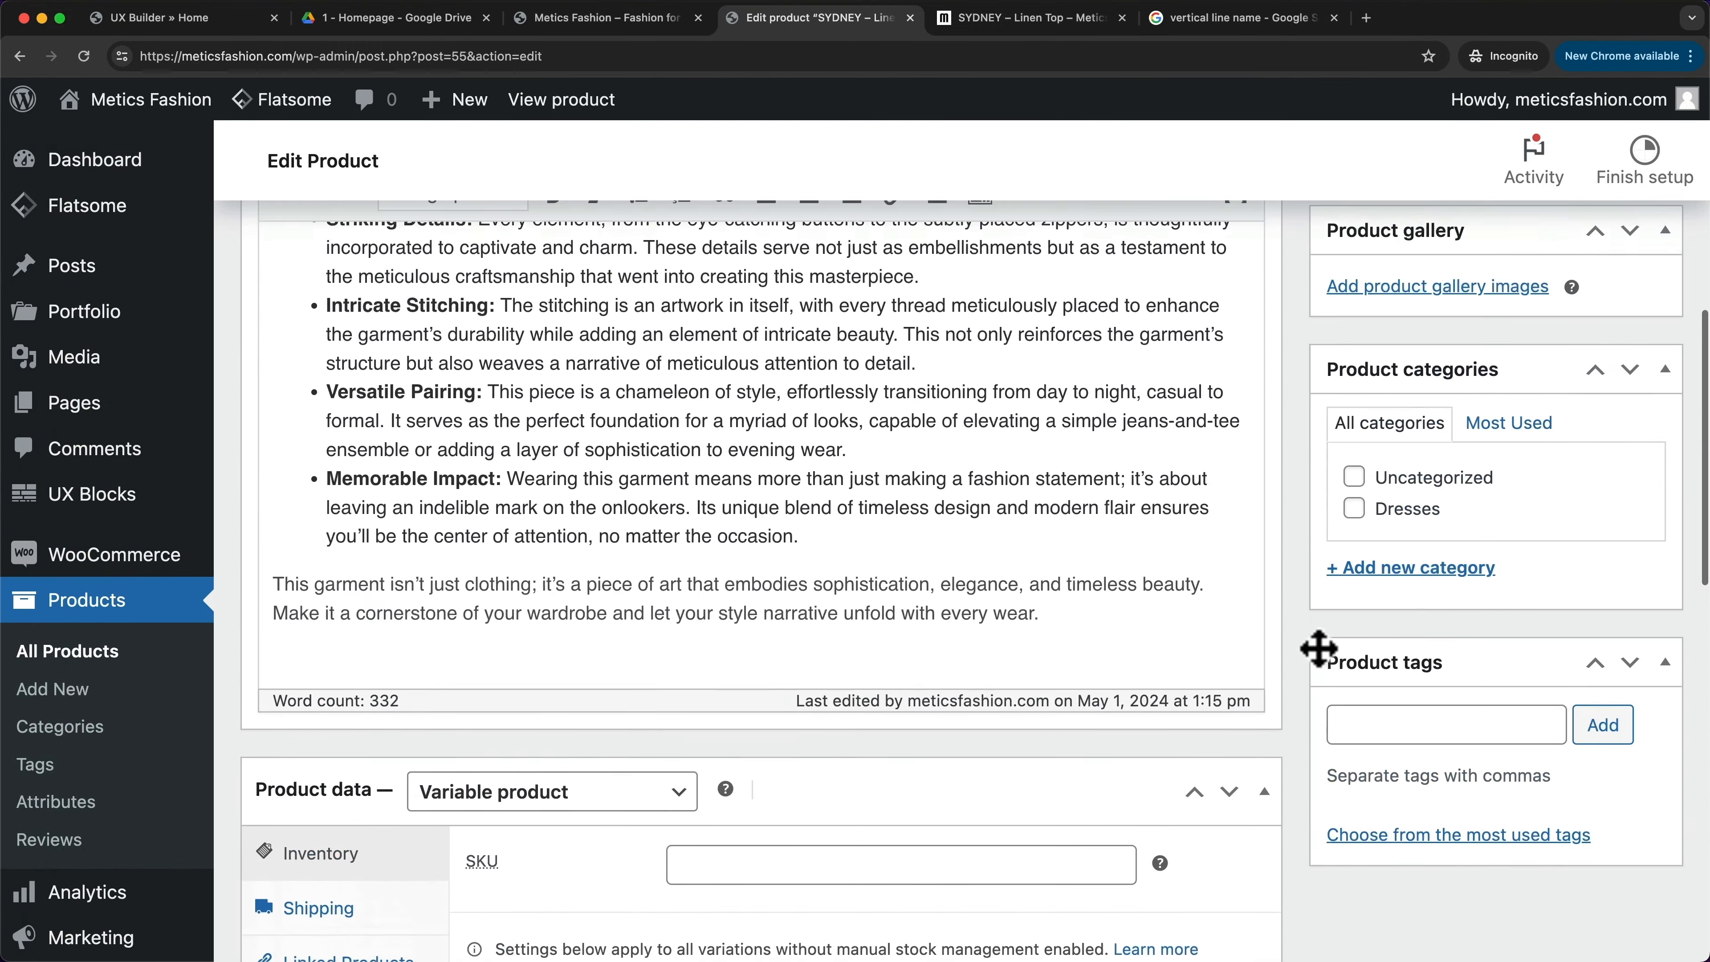
pyautogui.scroll(5, 1323, 667)
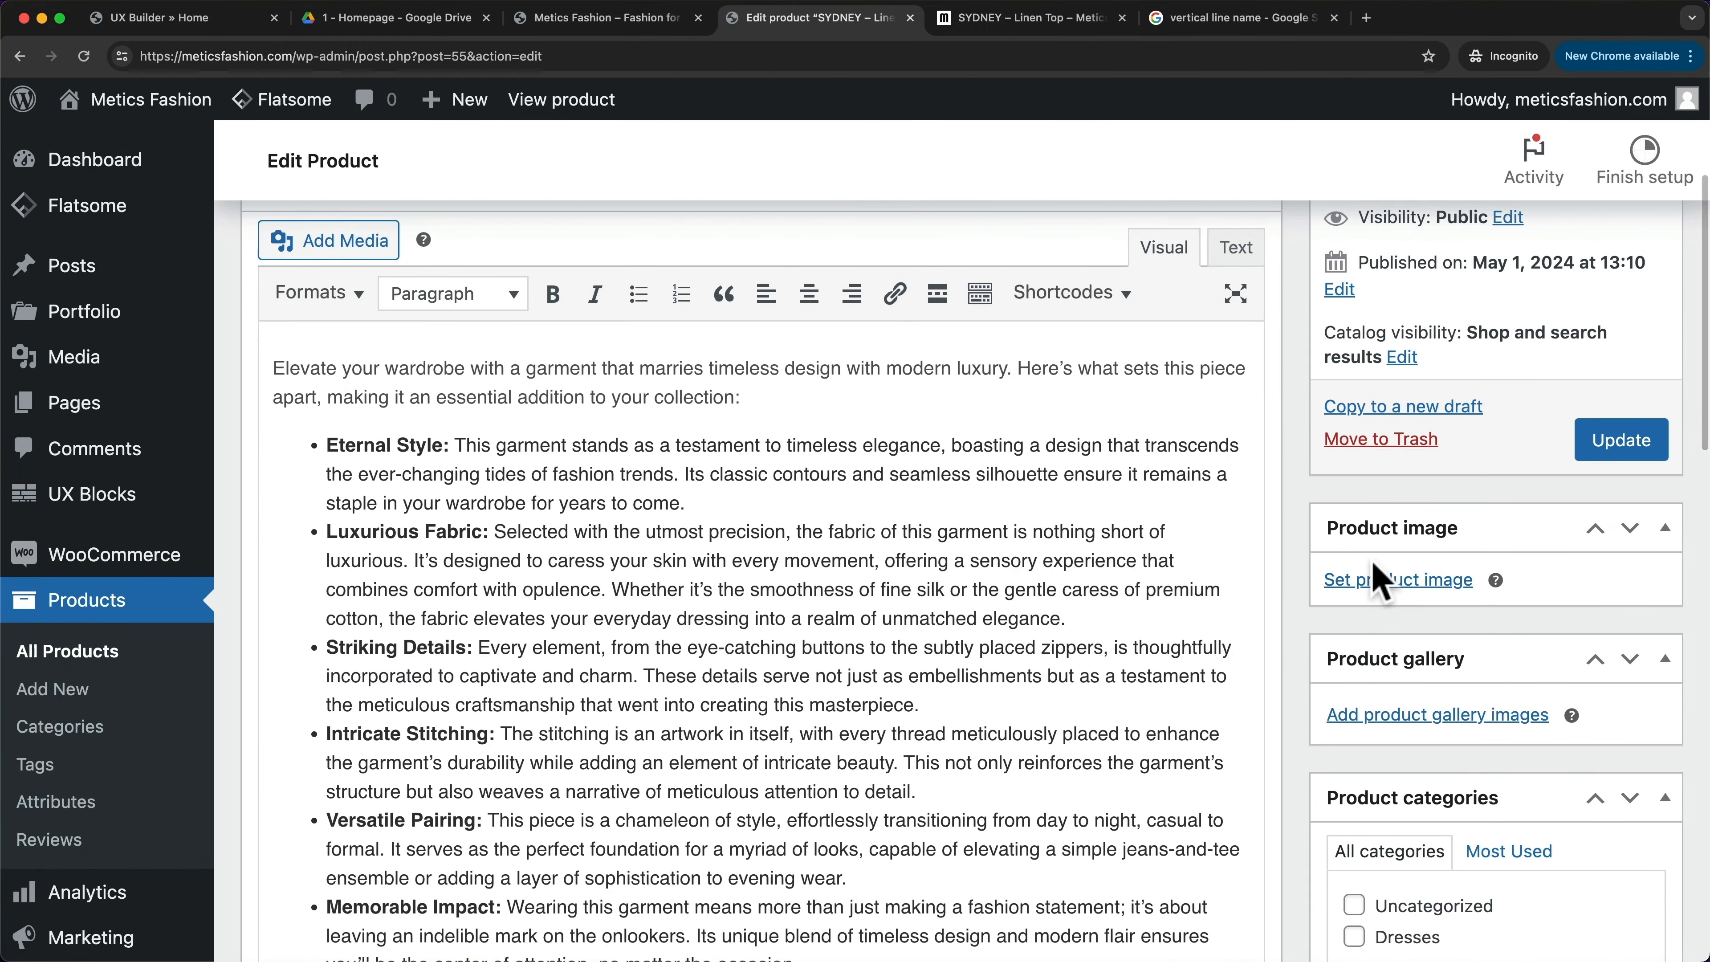
# - Set Tops07, the light pink top photo, as the product image
pyautogui.click(1388, 587)
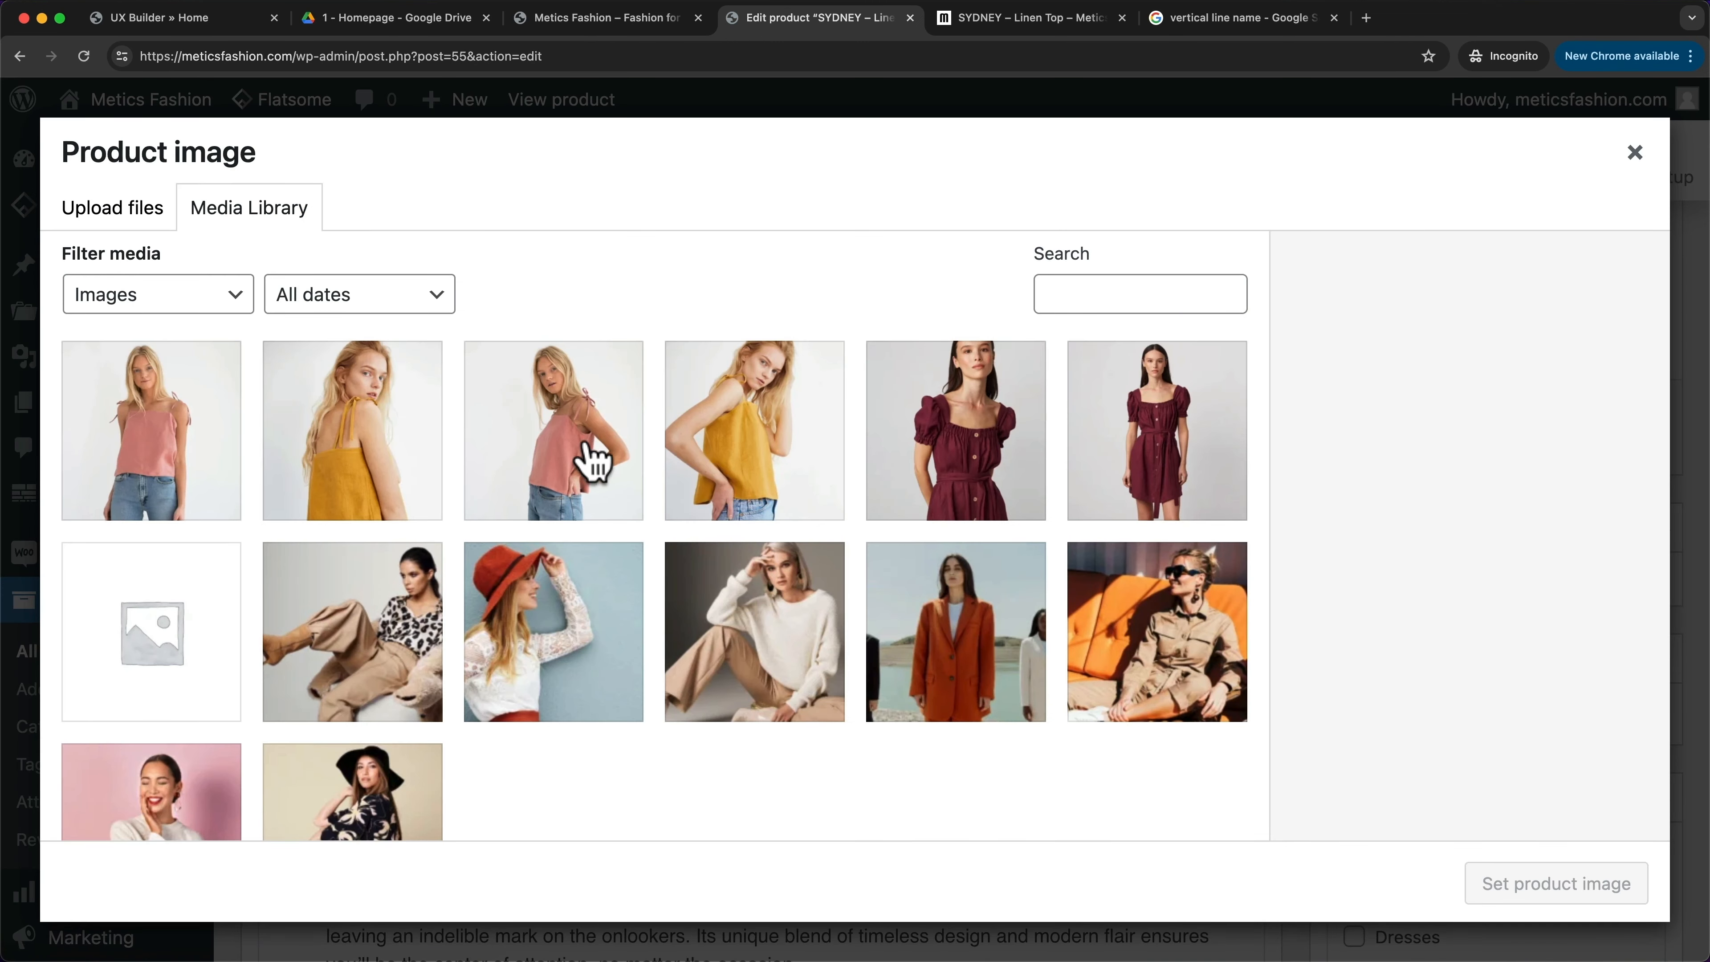
pyautogui.click(592, 460)
pyautogui.click(1537, 906)
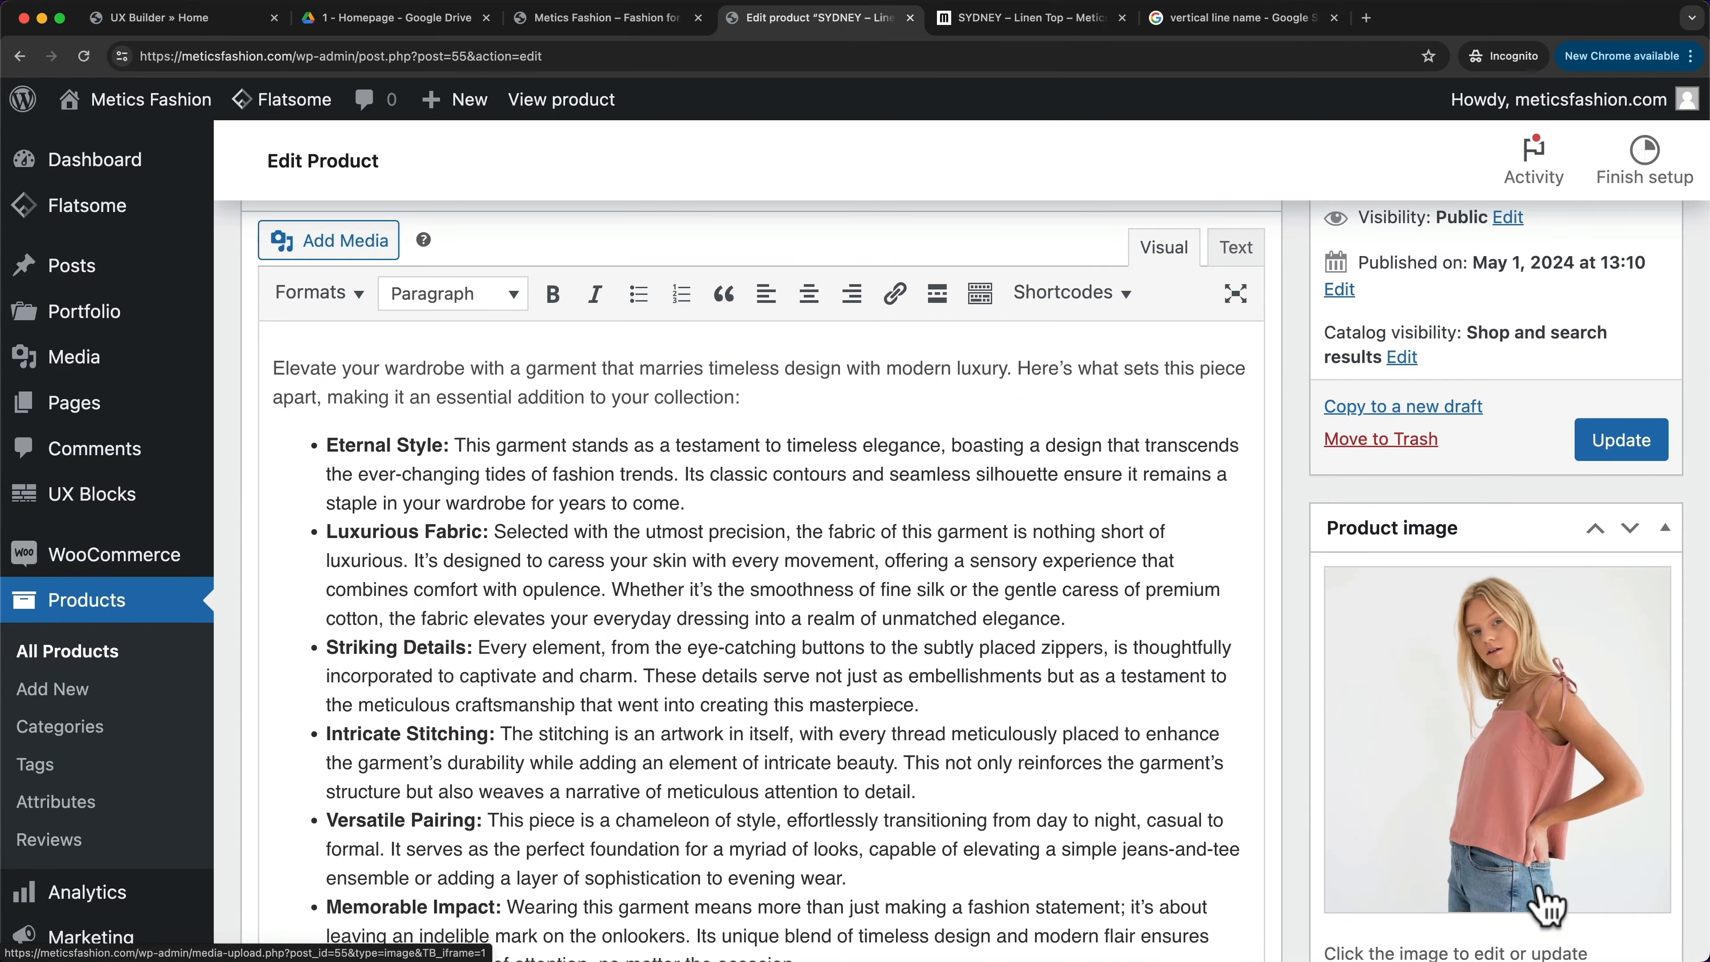
pyautogui.scroll(-15, 1296, 576)
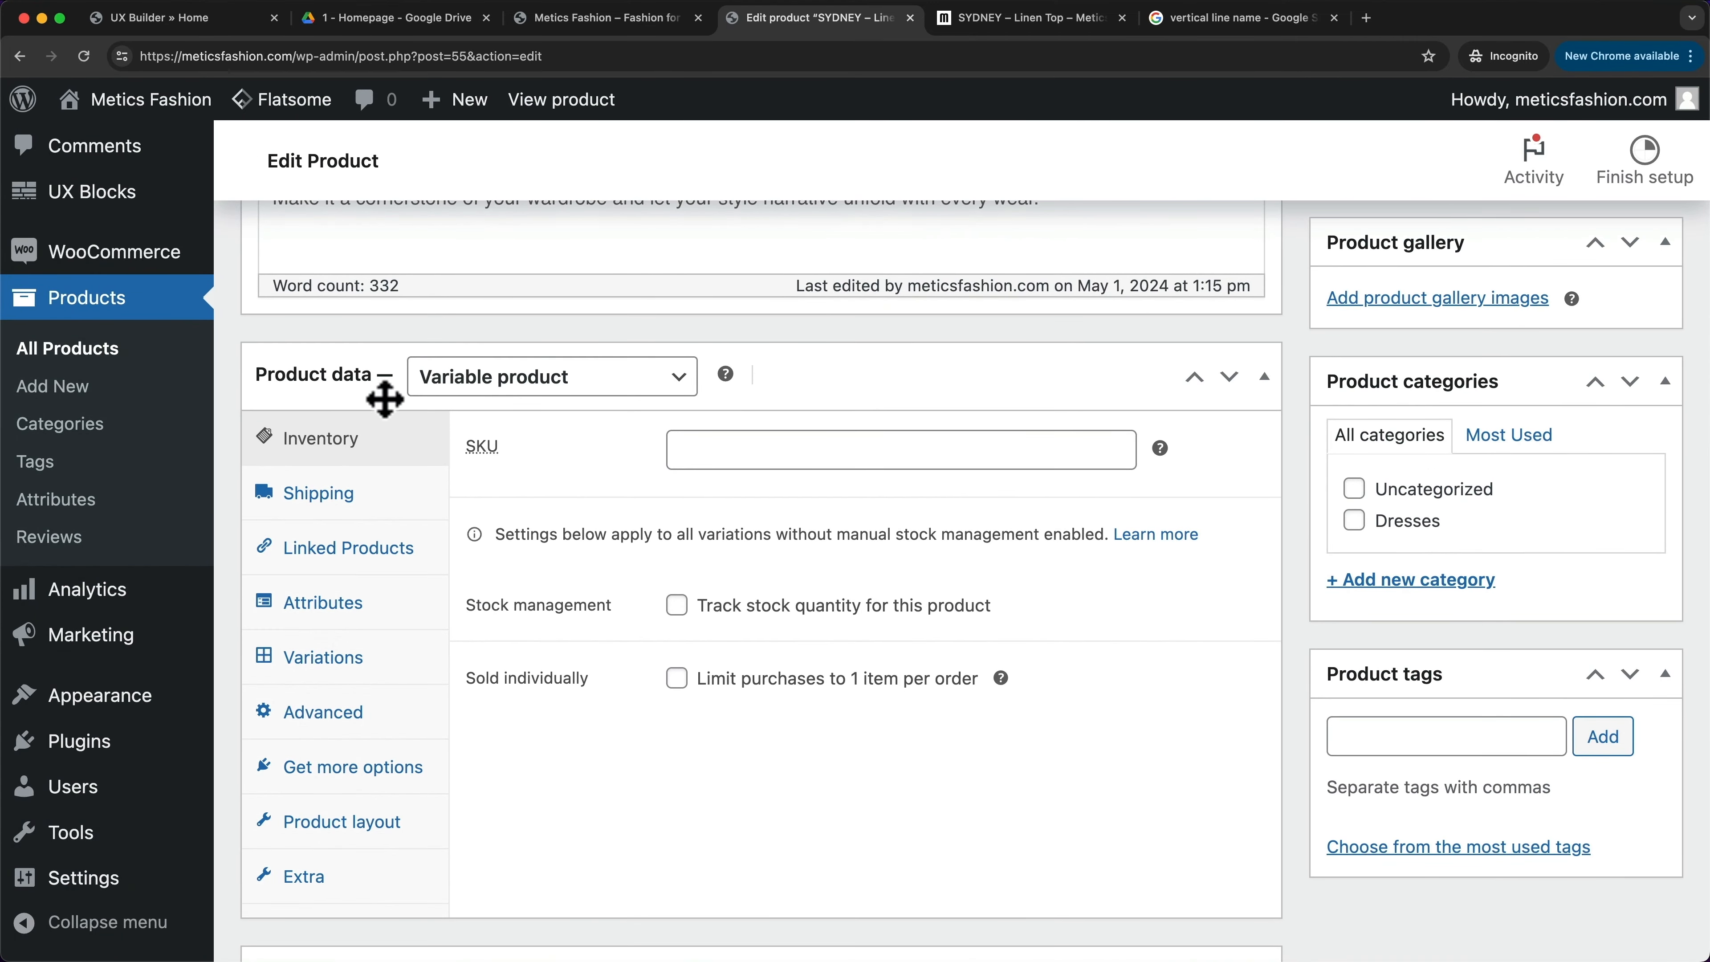
# - In Variations, set the default form values to Light Pink colour and Small size
pyautogui.click(343, 659)
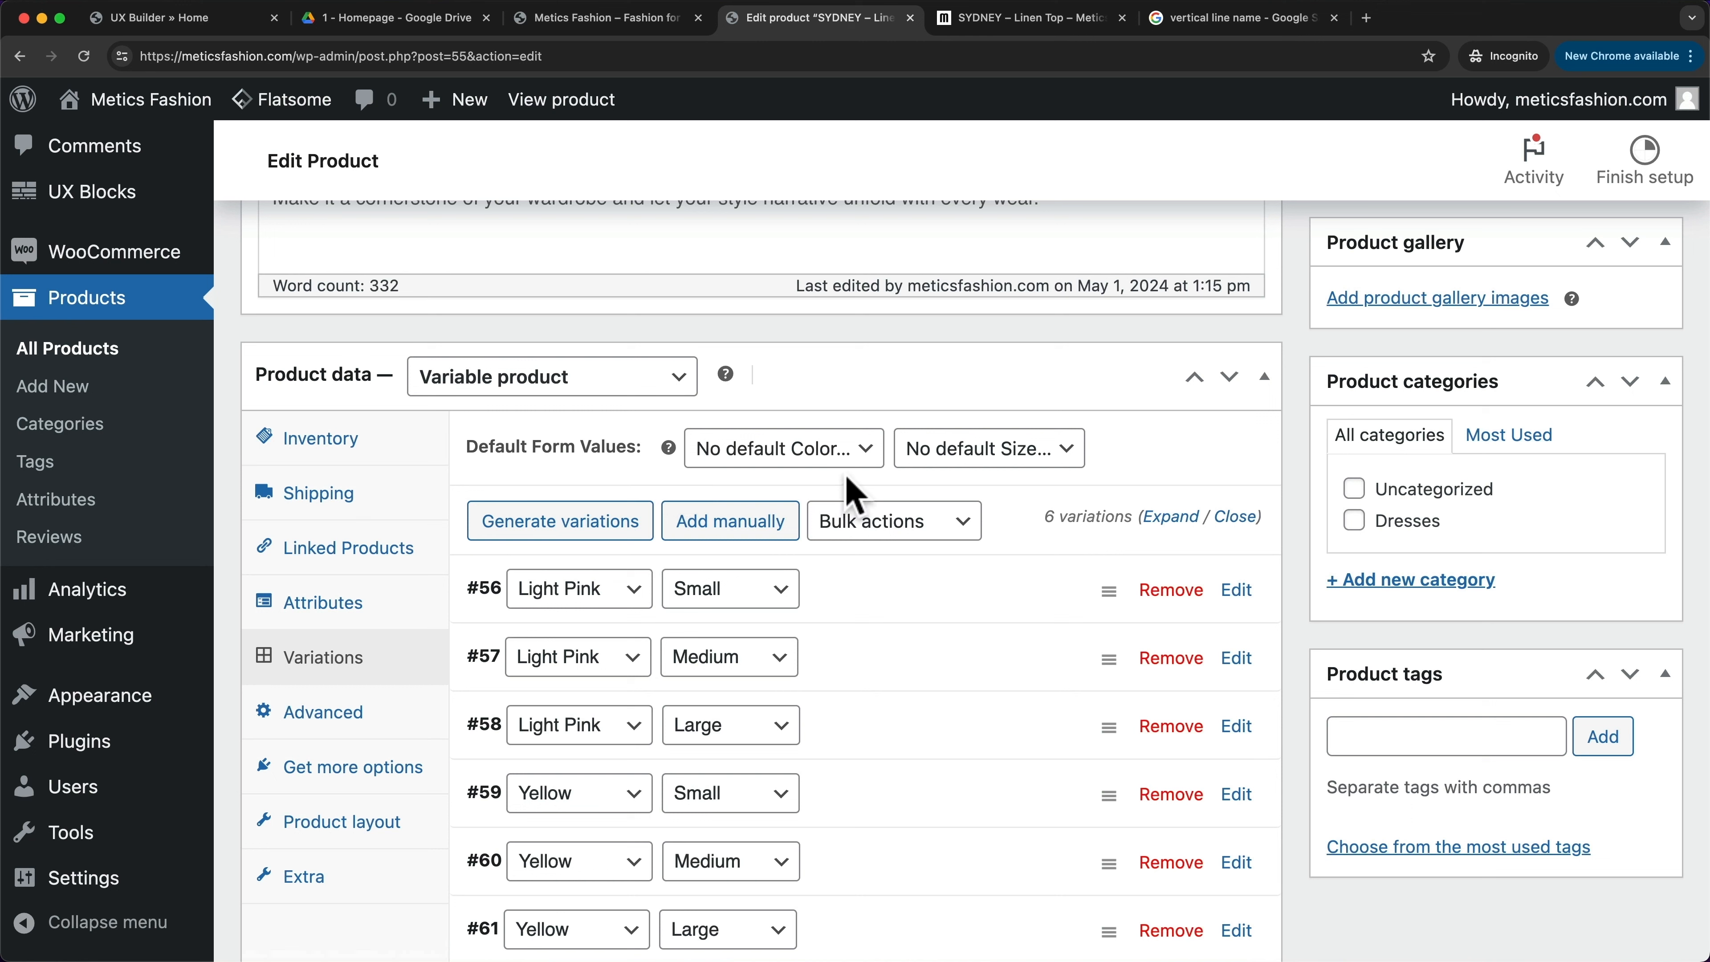
pyautogui.click(827, 469)
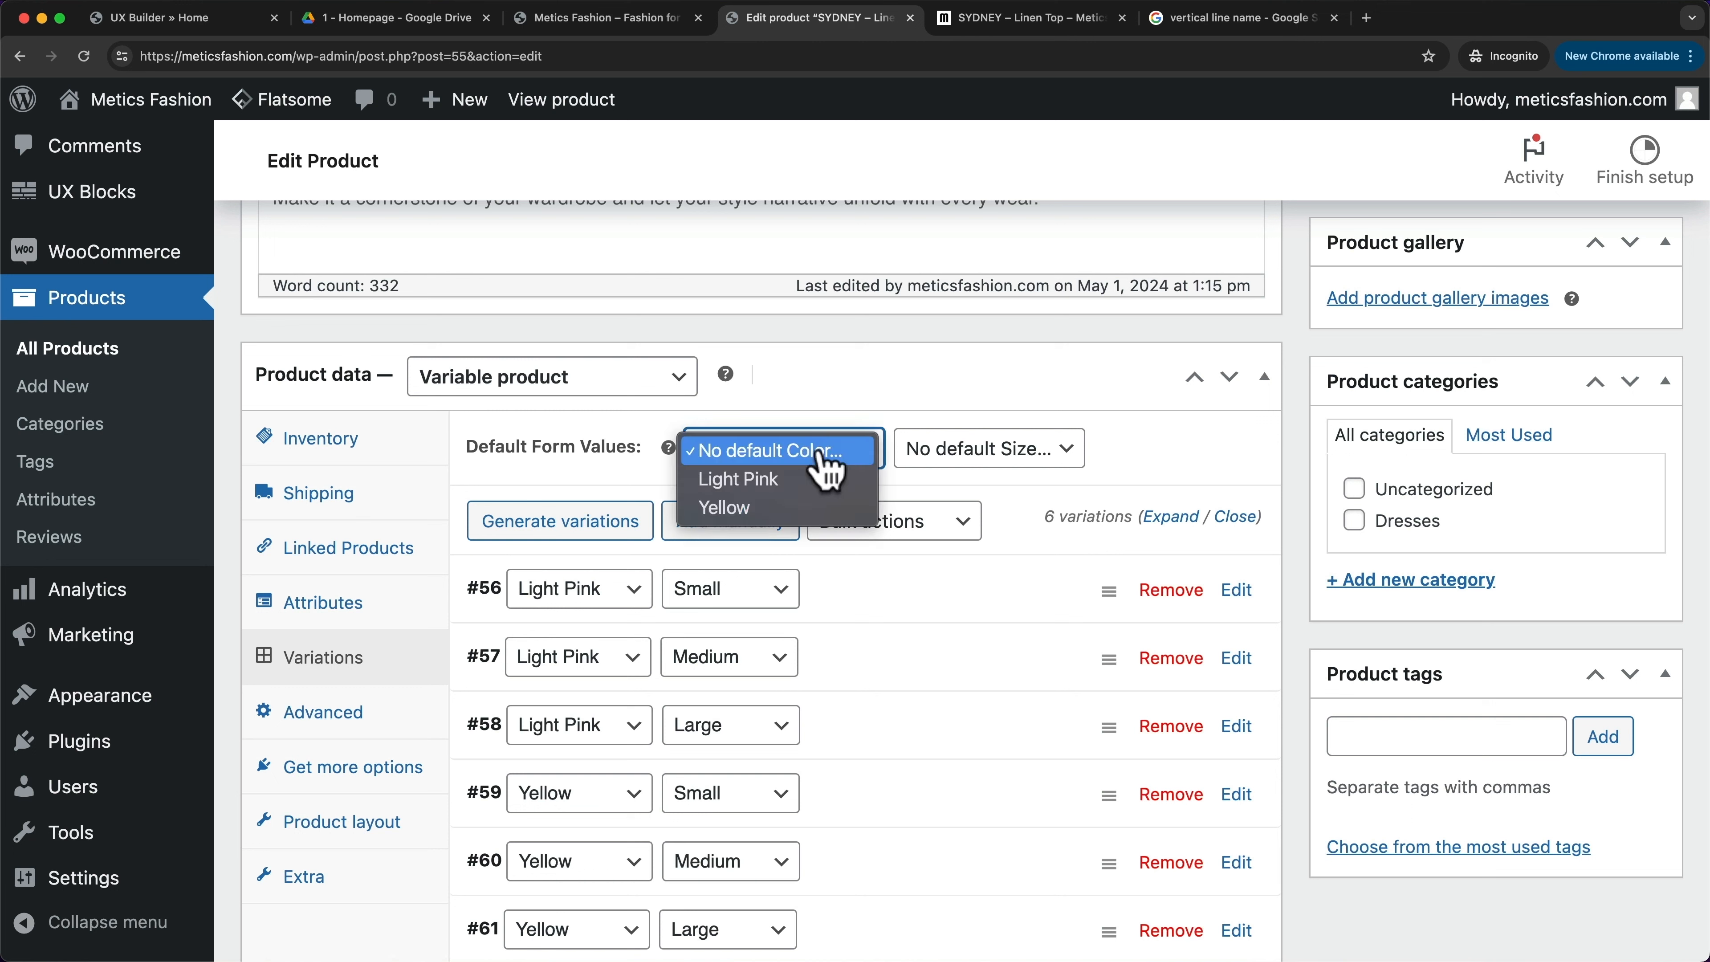
pyautogui.click(802, 482)
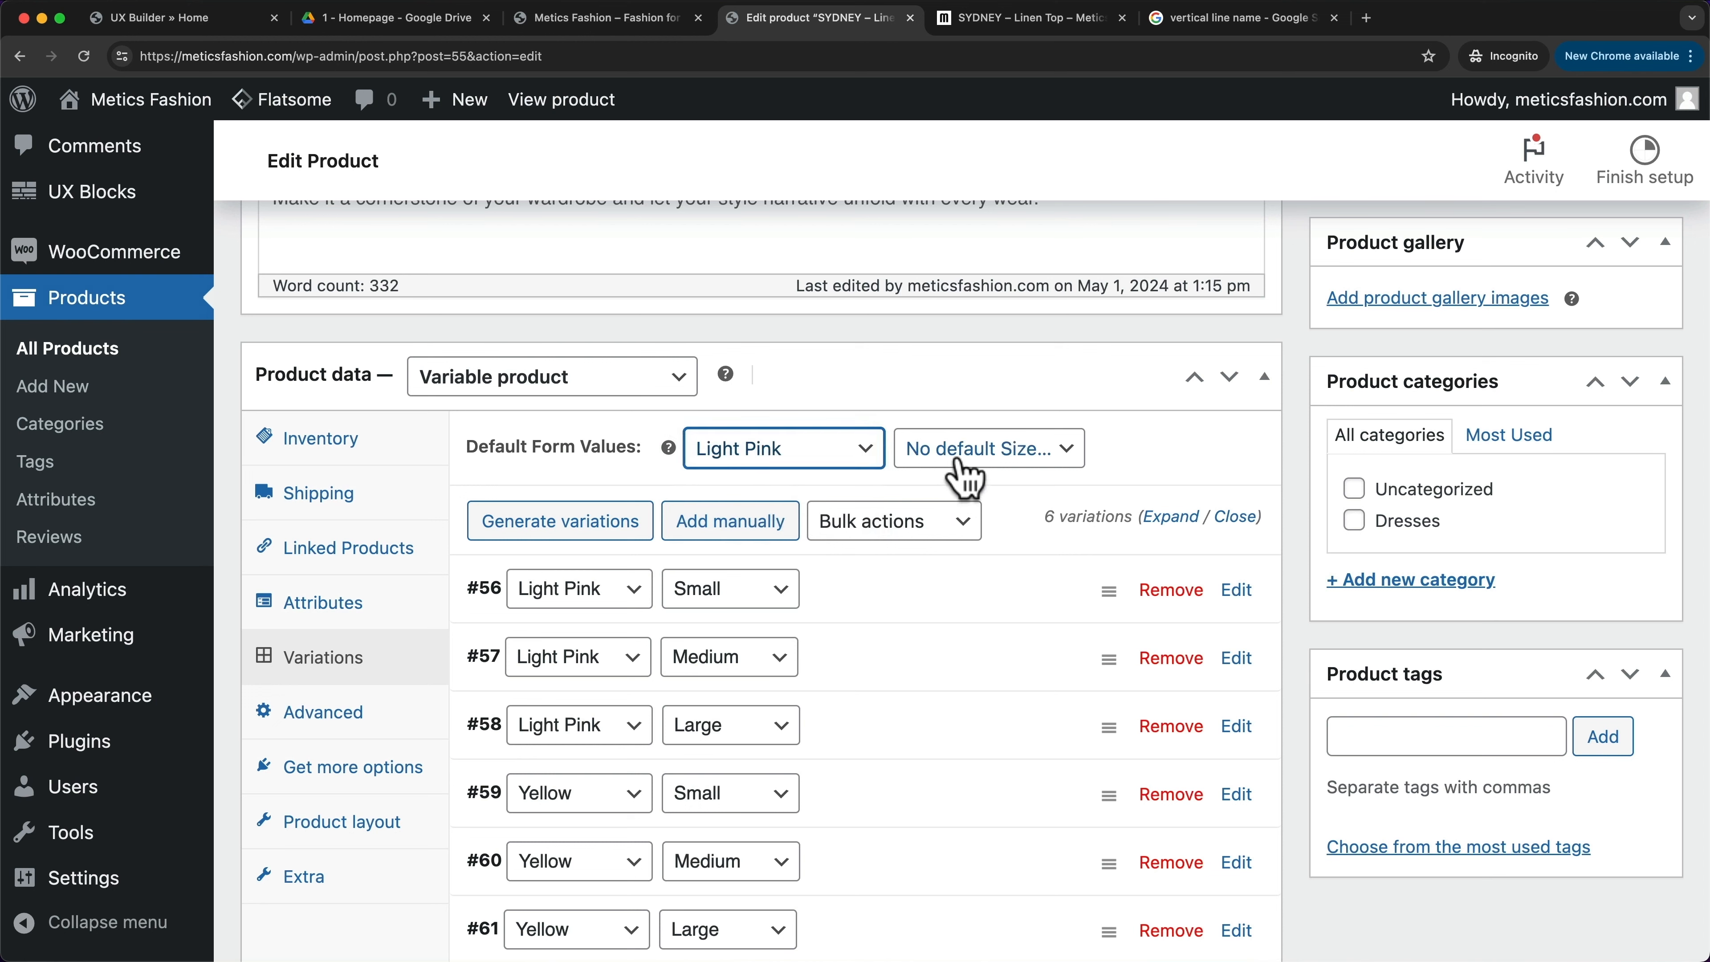
pyautogui.click(980, 461)
pyautogui.click(979, 480)
pyautogui.scroll(1, 835, 414)
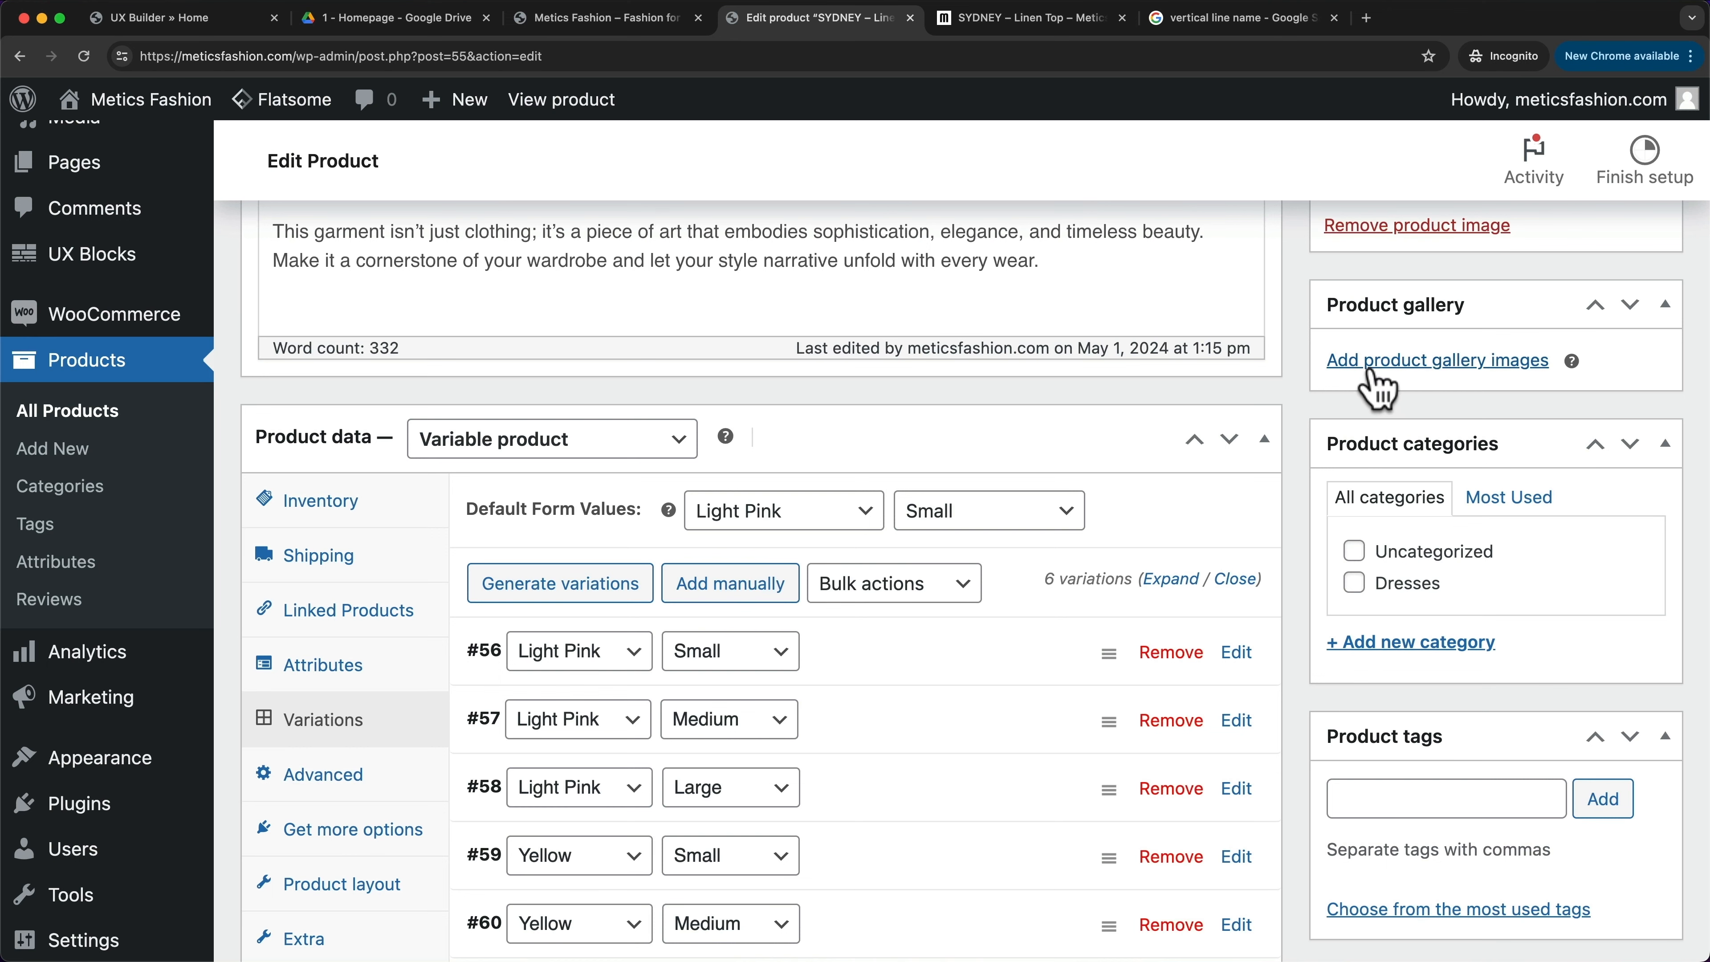
# - Add the pink Tops-hover07 and yellow Tops-hover06 photos to the product gallery
pyautogui.click(1439, 364)
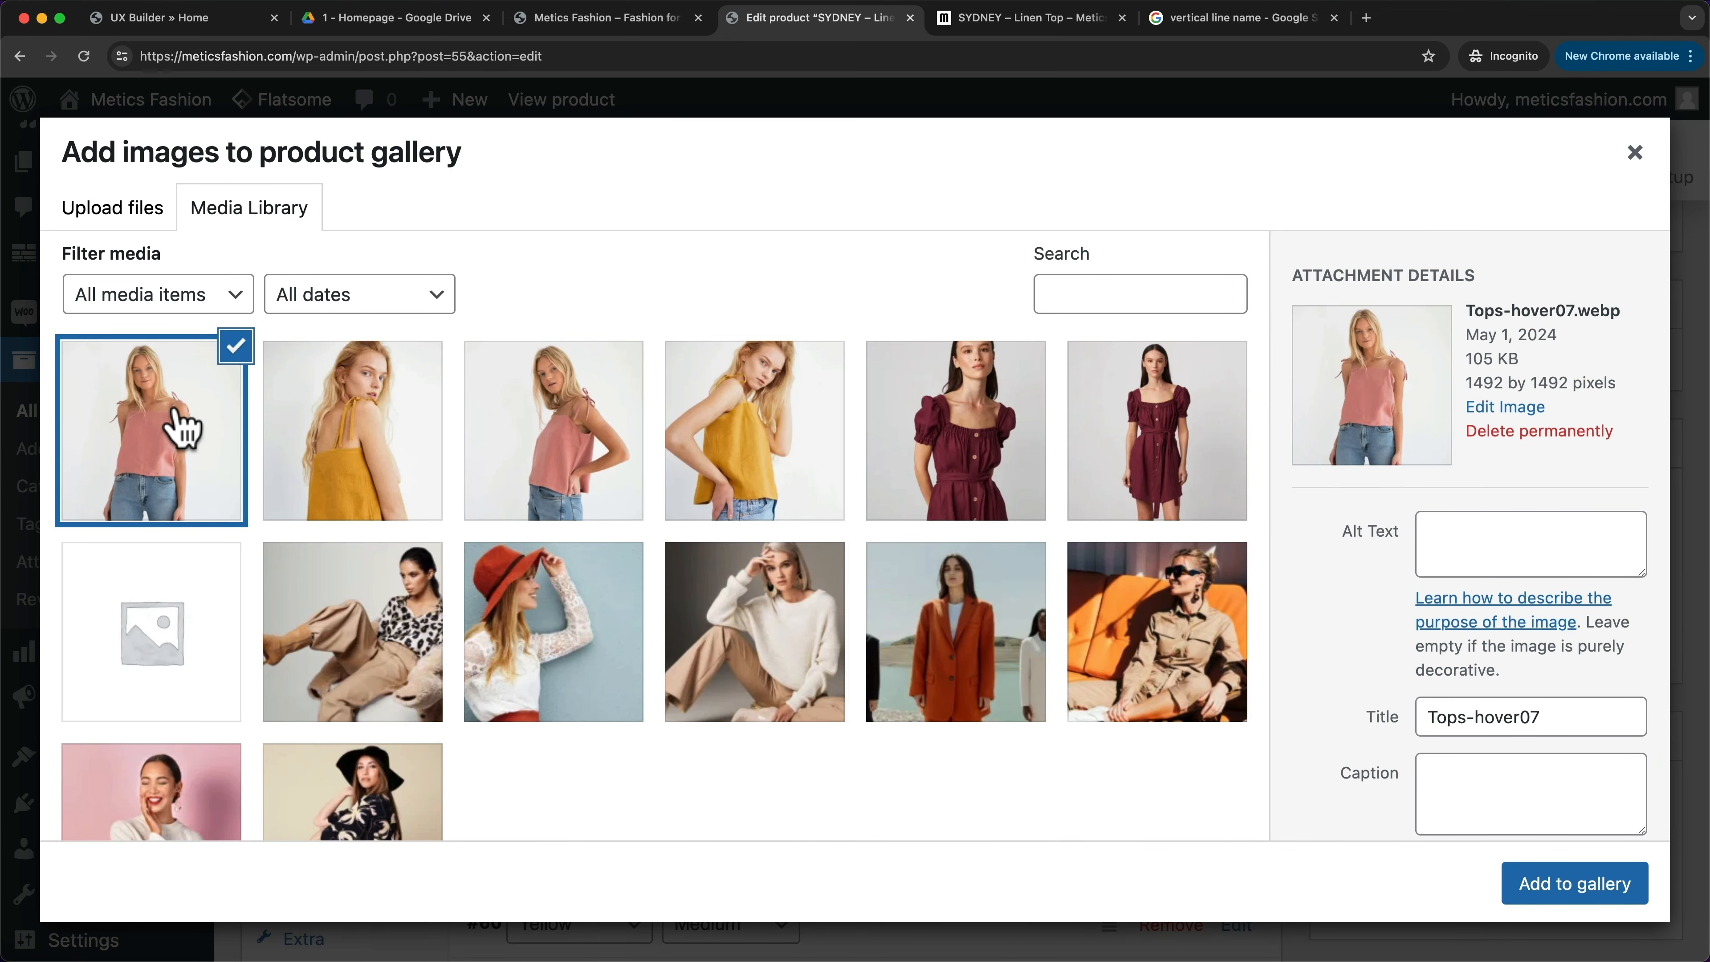
pyautogui.click(181, 430)
pyautogui.click(182, 429)
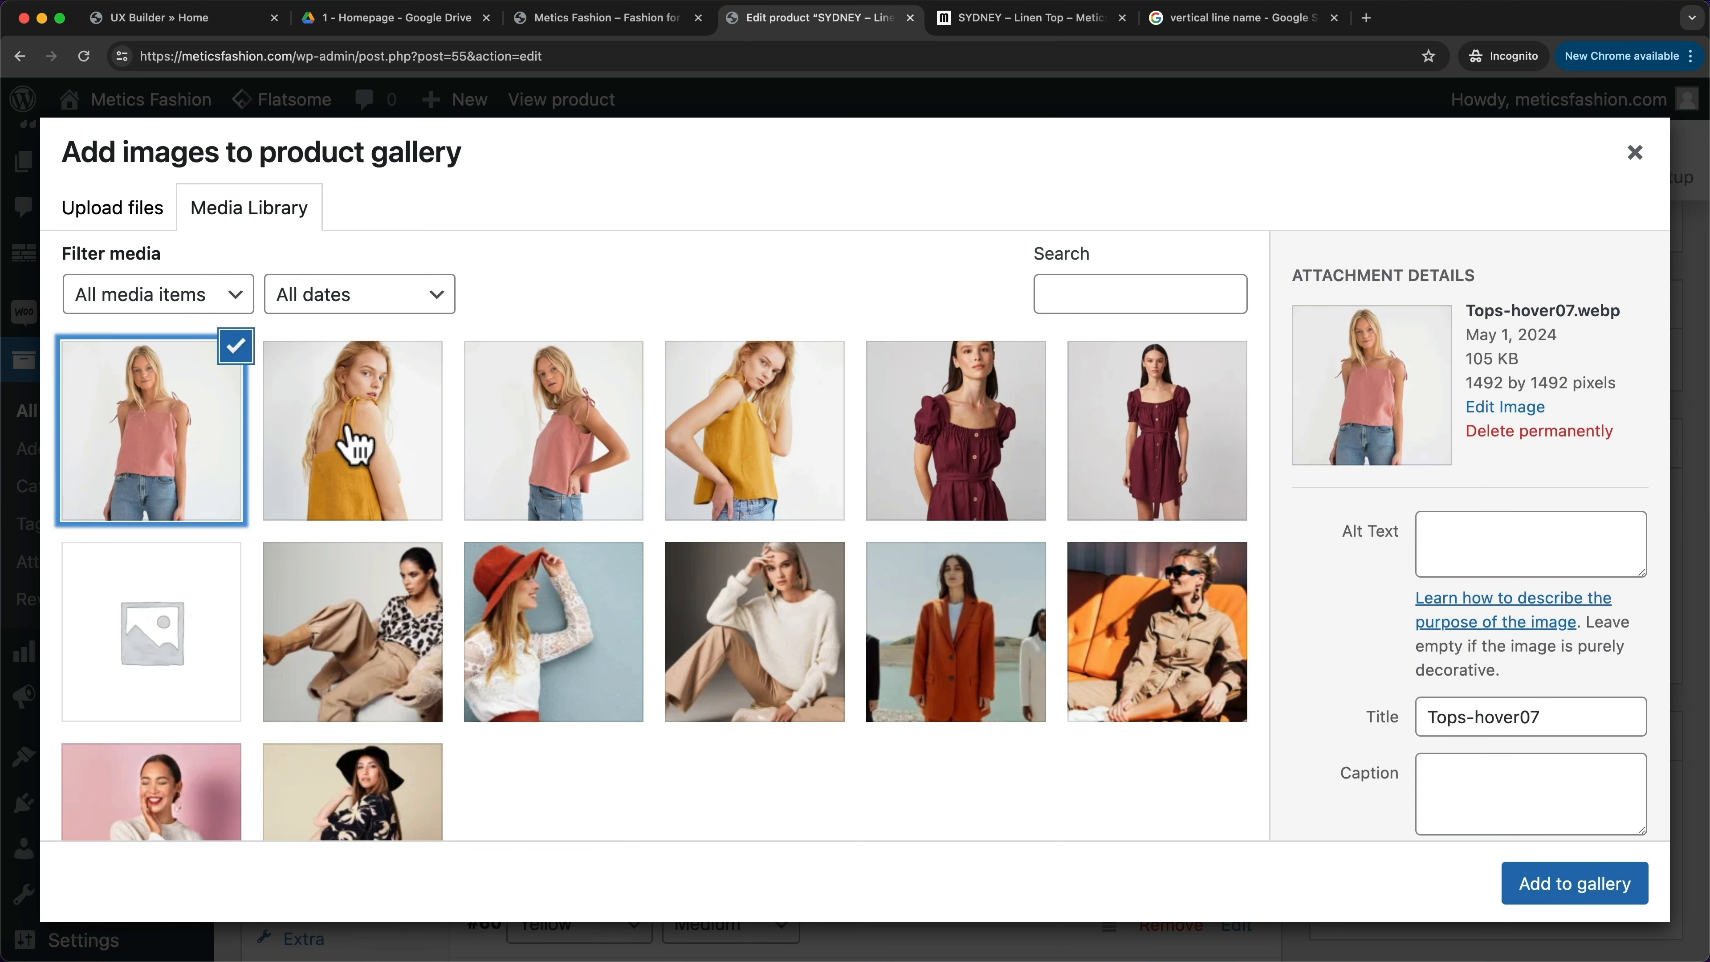
pyautogui.click(357, 429)
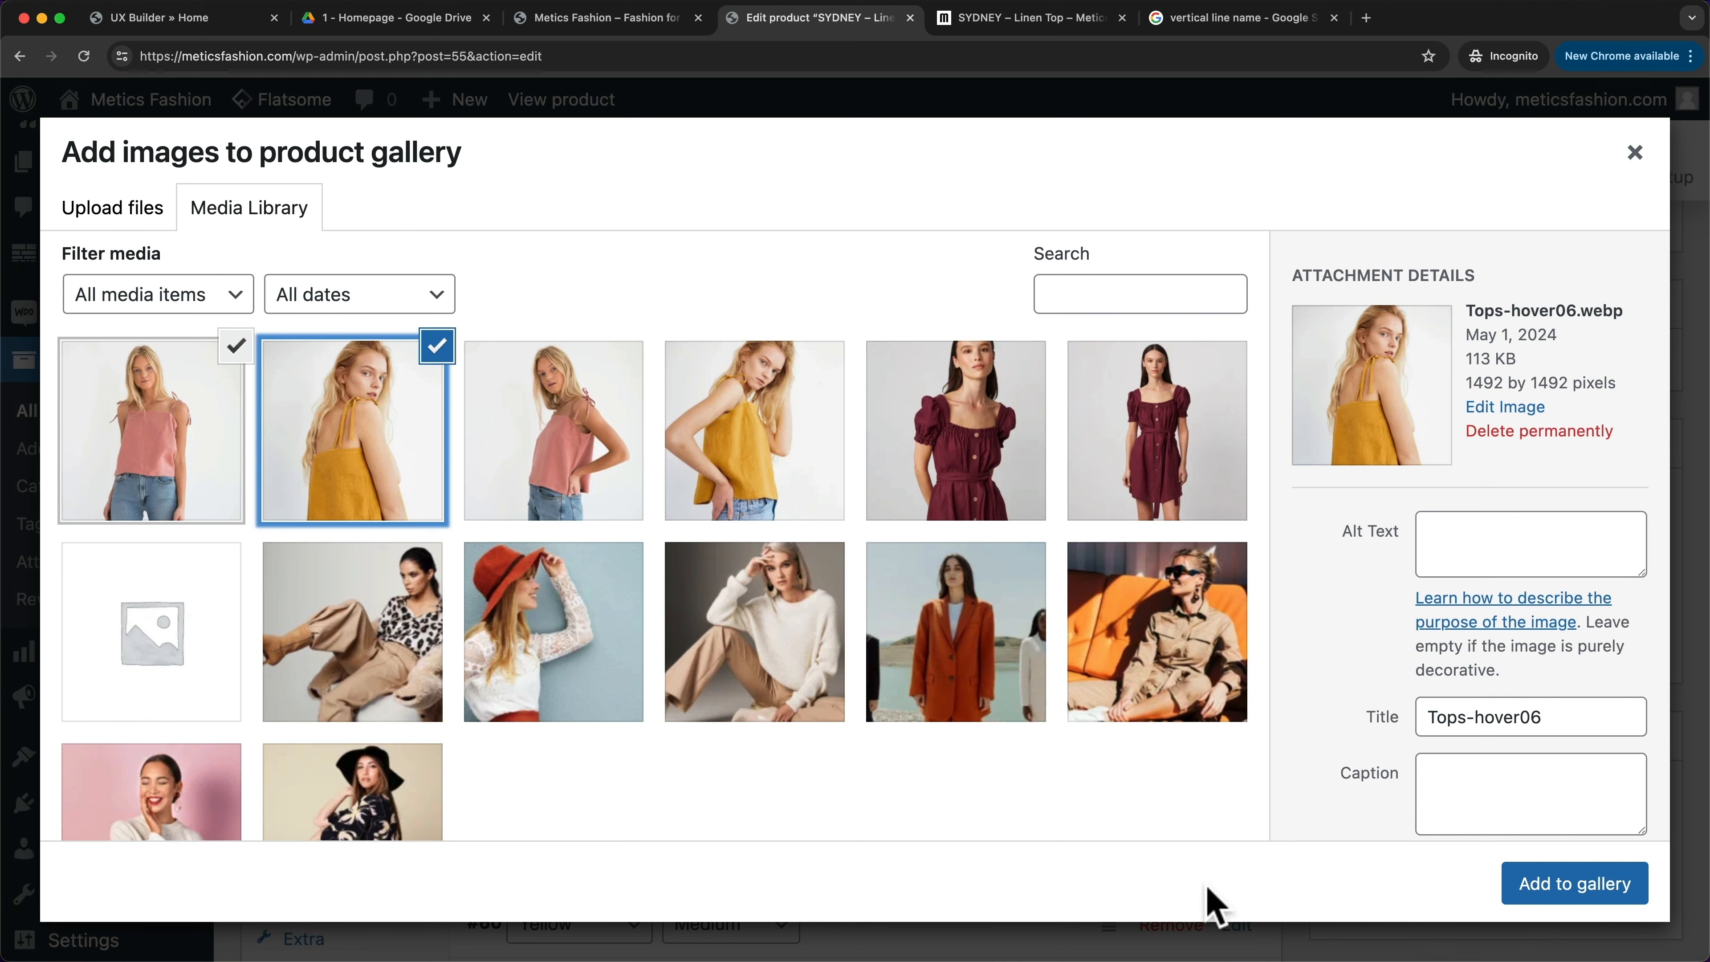
pyautogui.click(1549, 894)
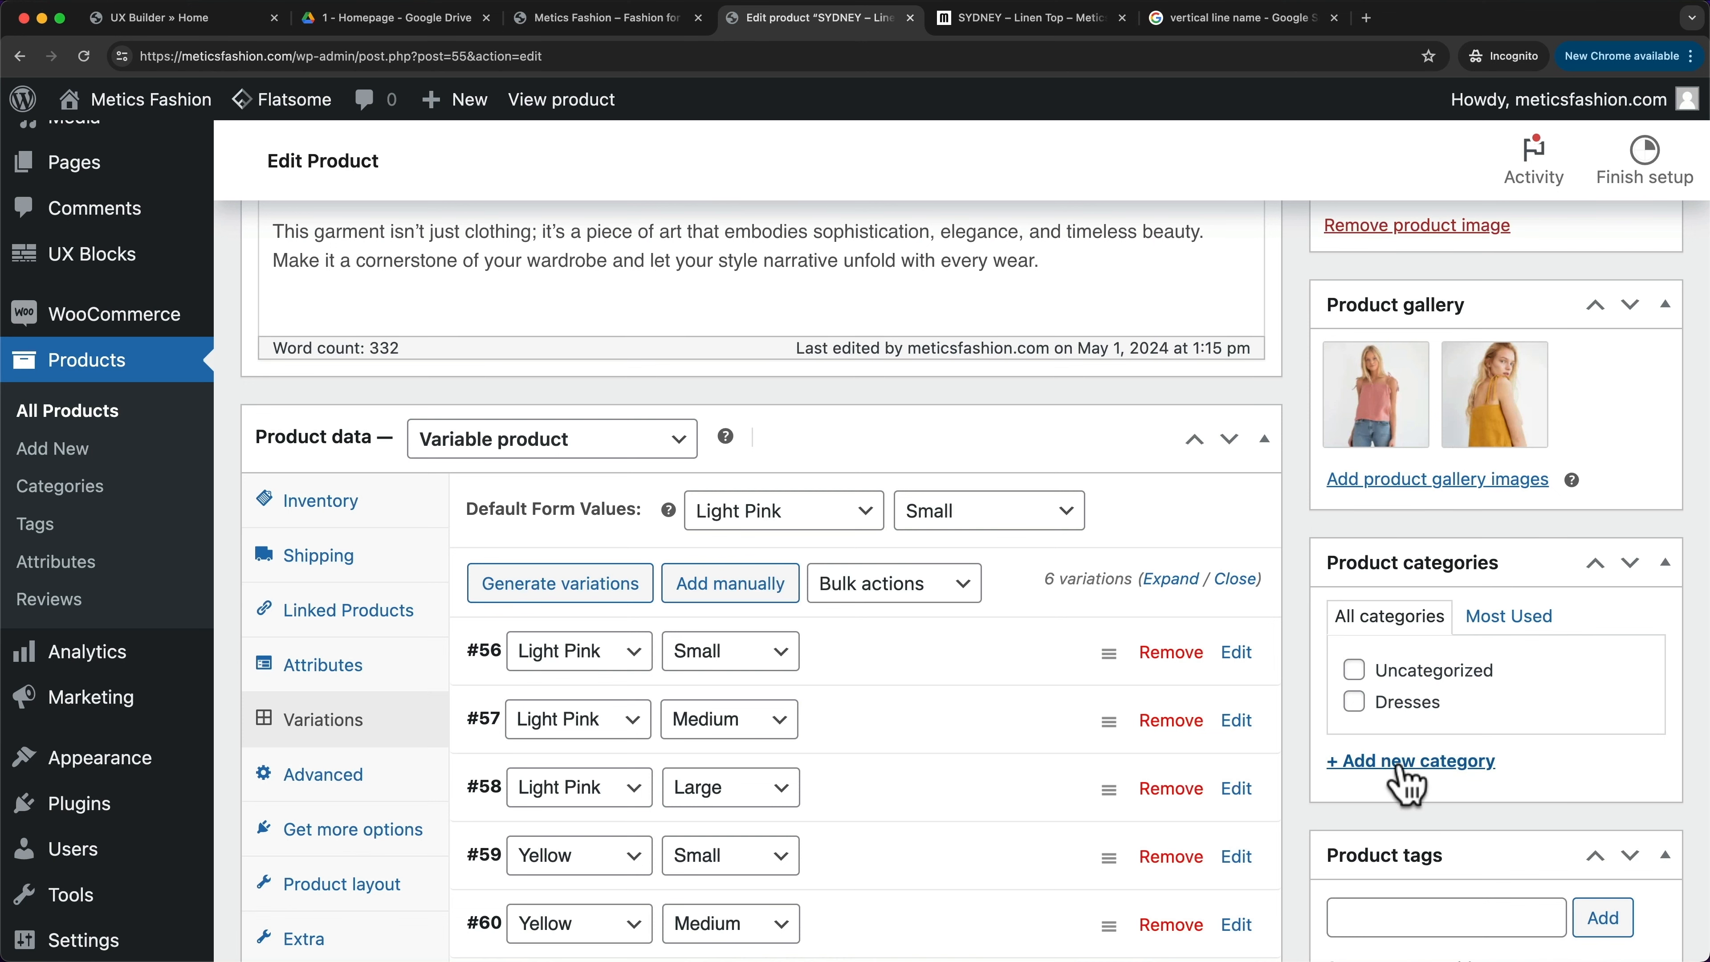
# - Create a new Tops category and assign the product to it
pyautogui.click(1406, 763)
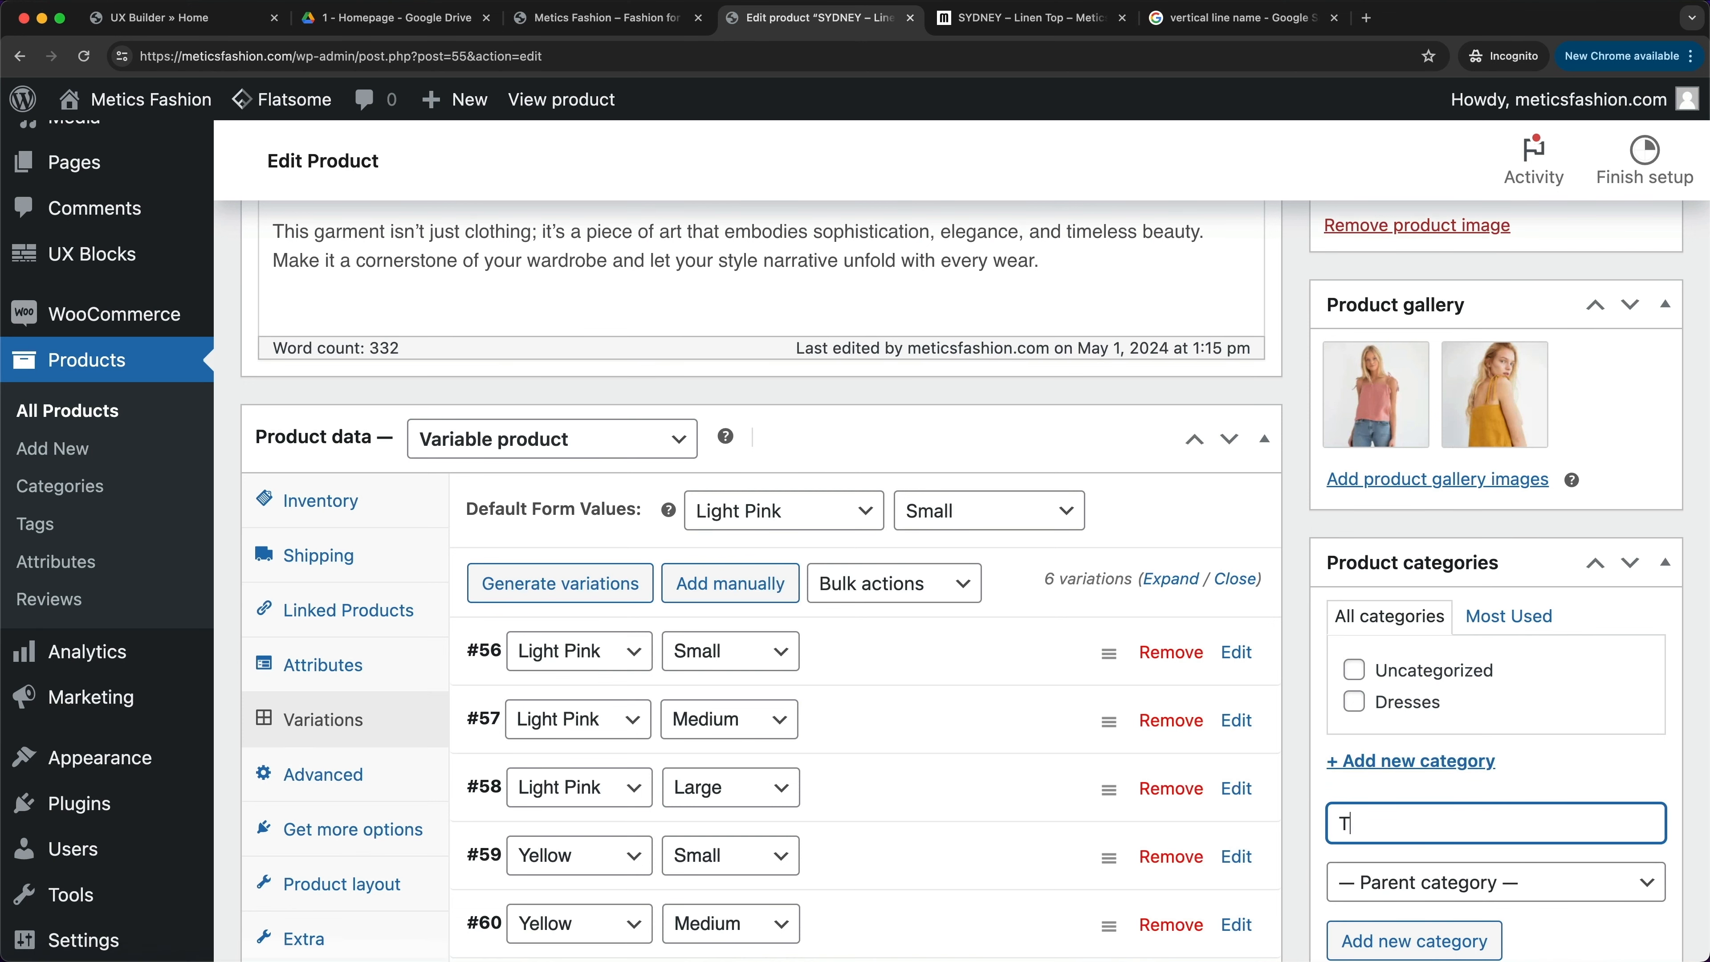
pyautogui.scroll(-2, 1454, 818)
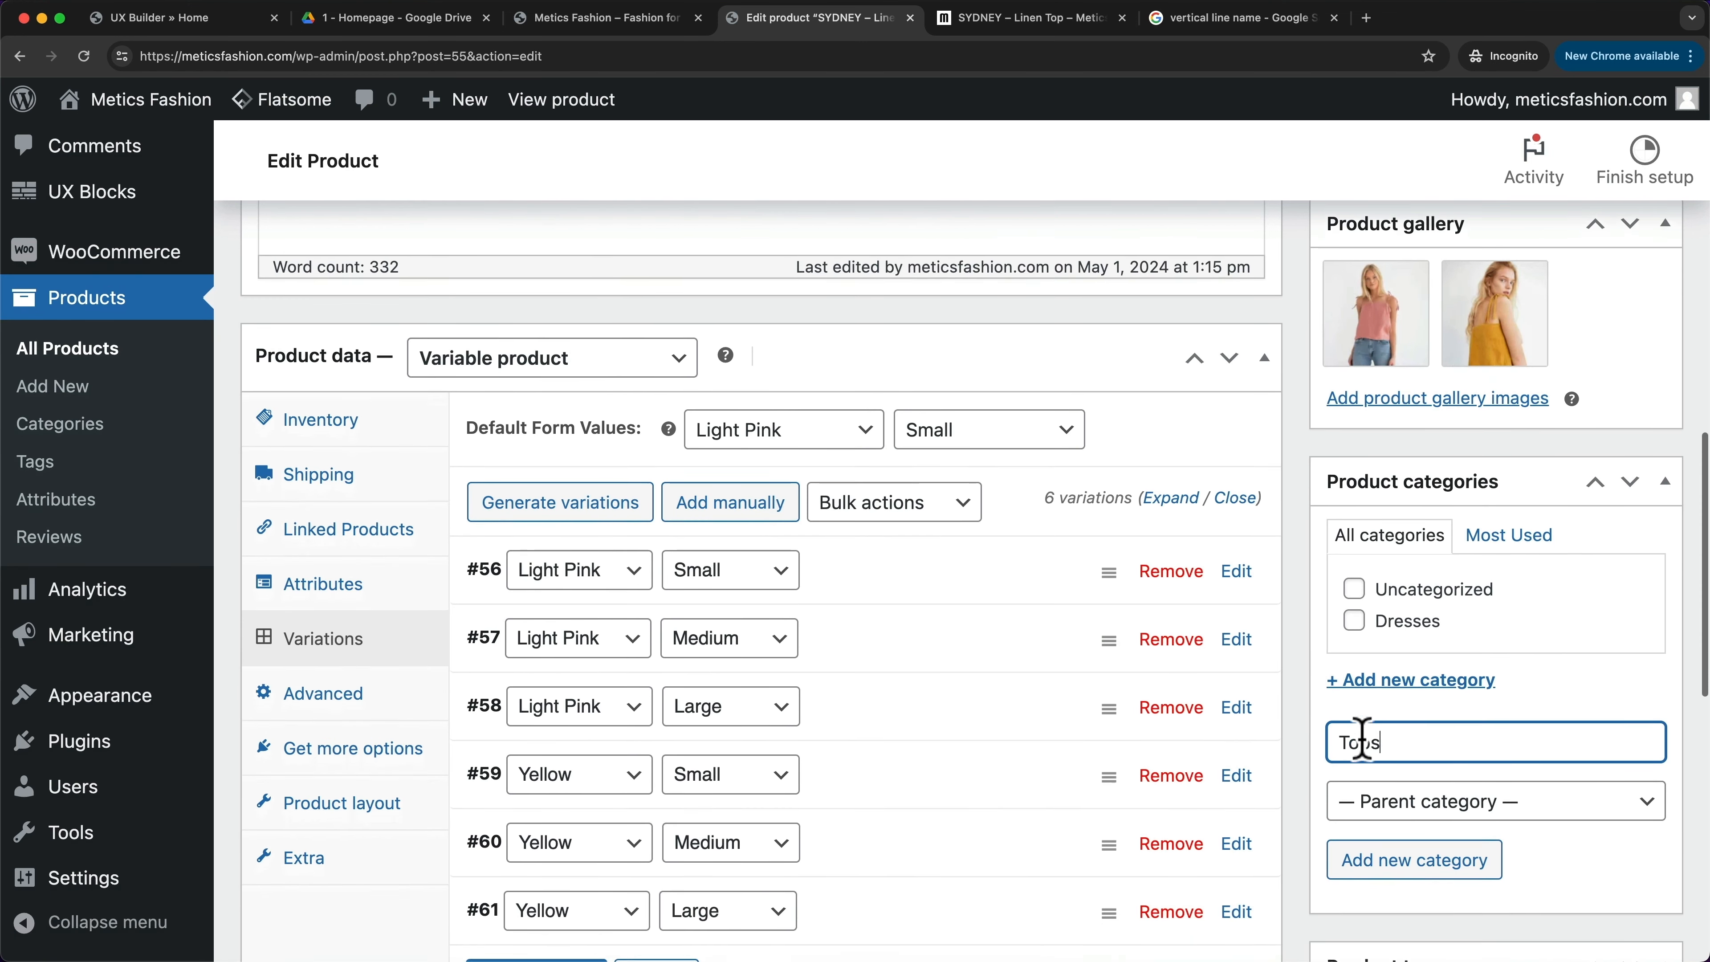
pyautogui.click(1404, 860)
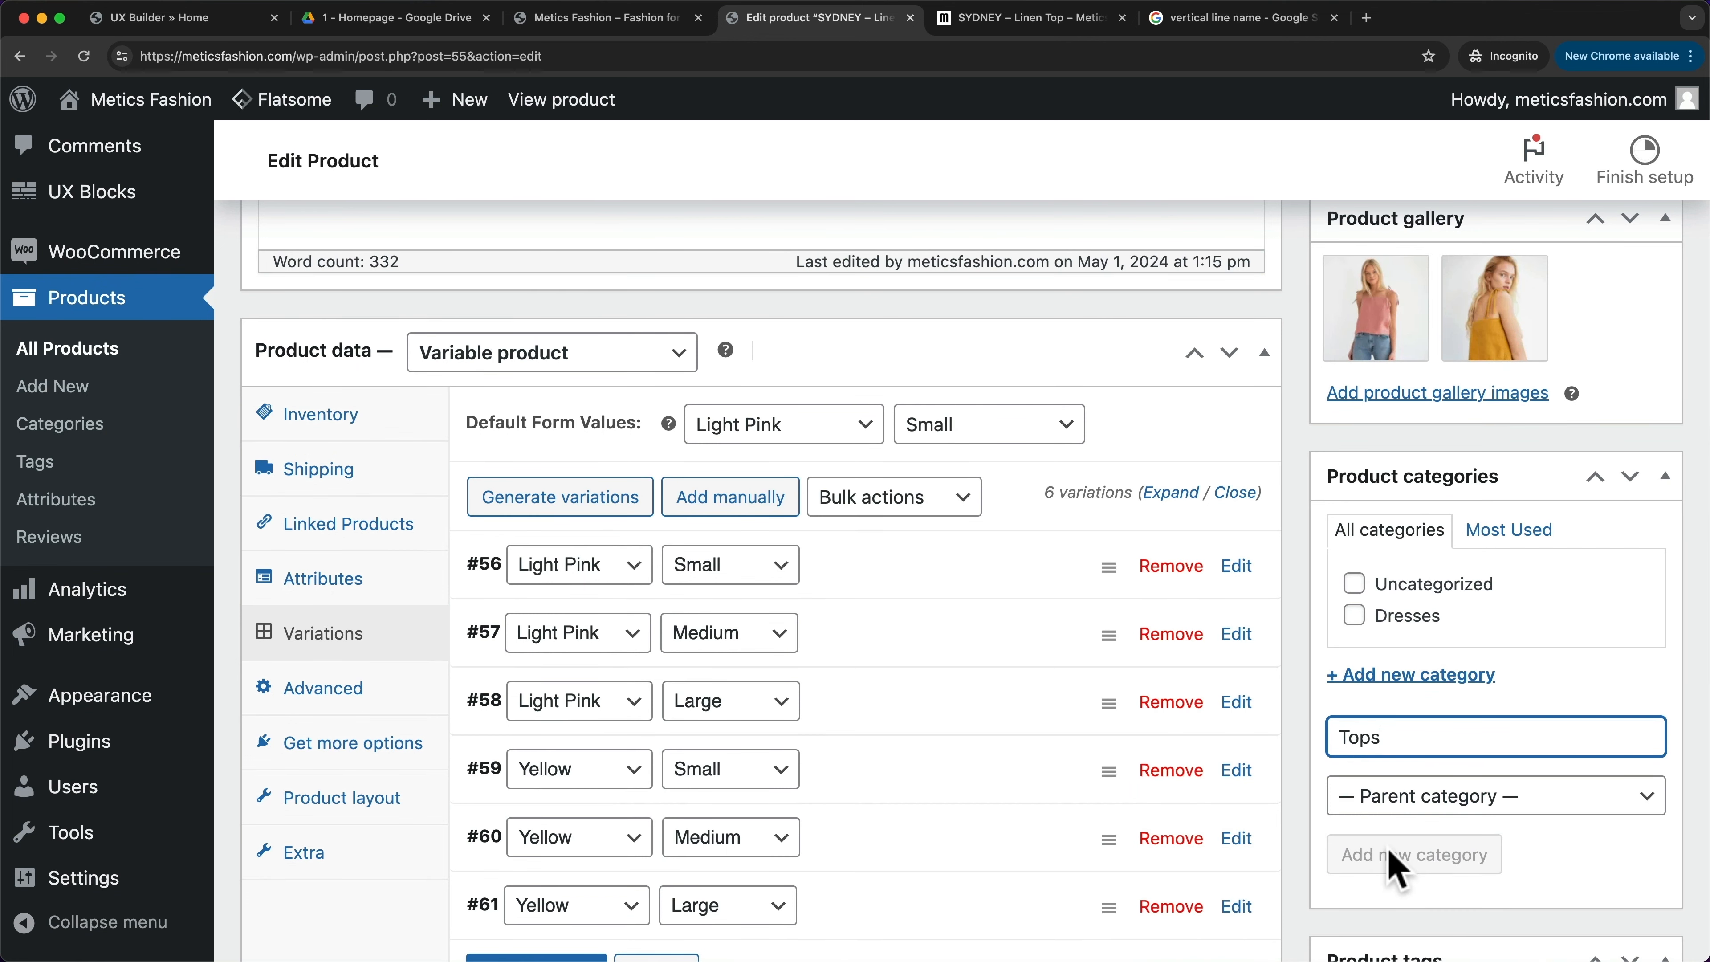
pyautogui.scroll(-8, 1325, 736)
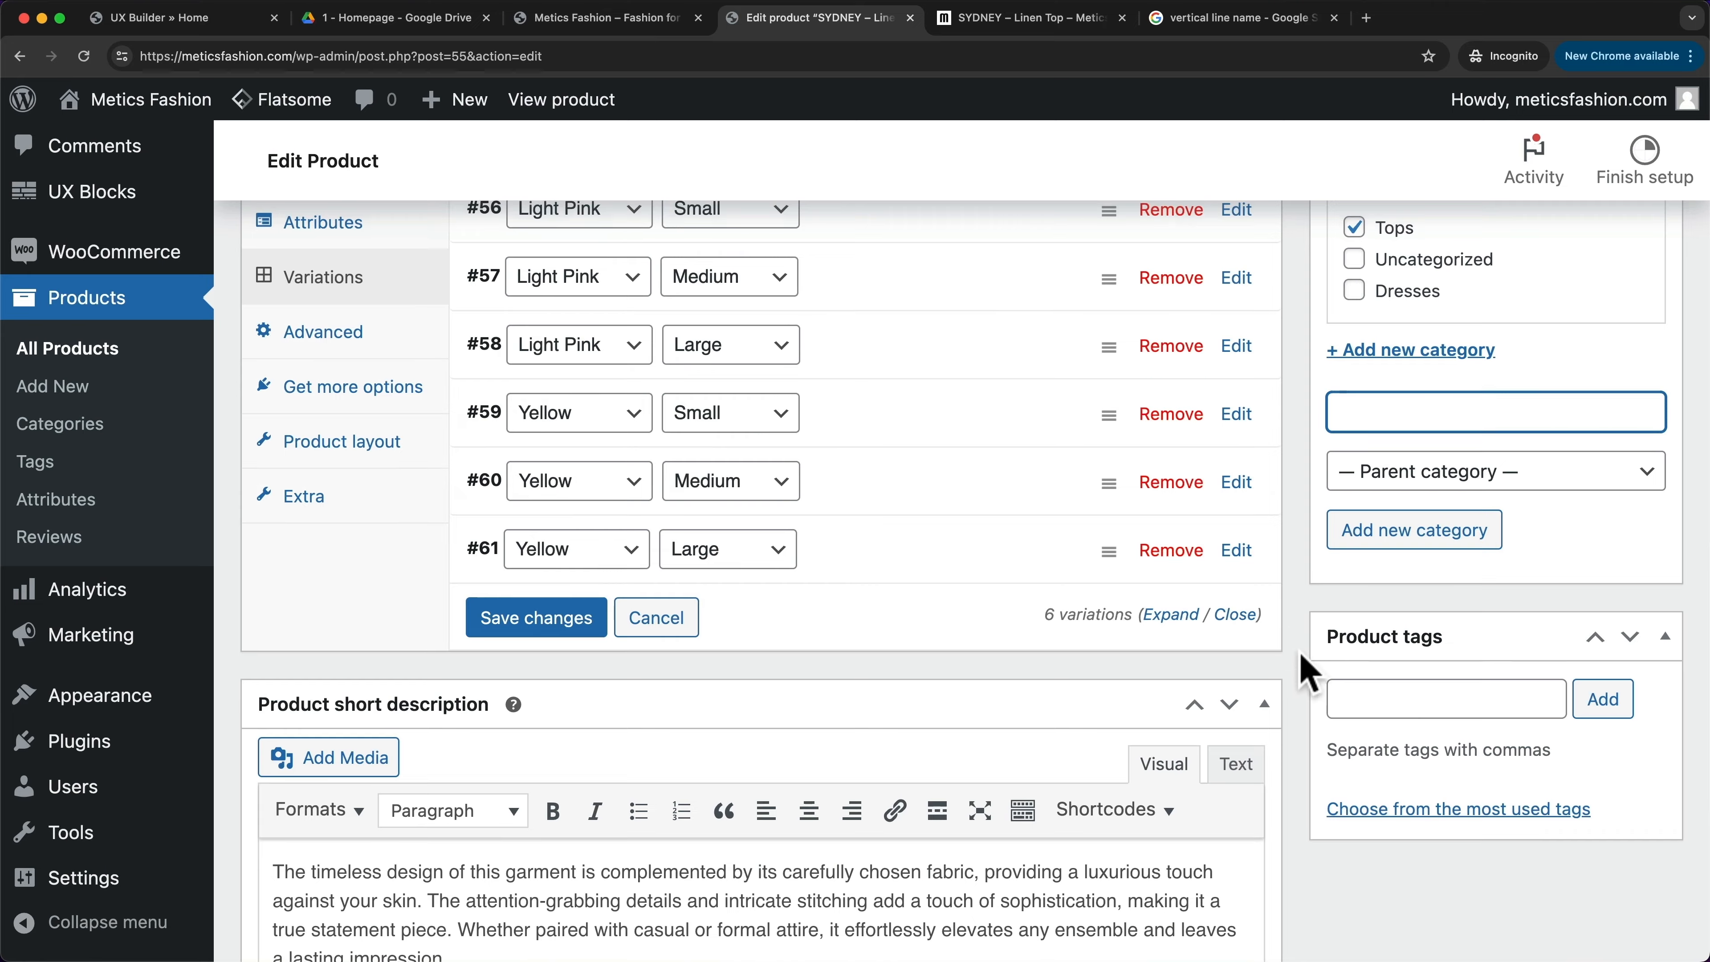
pyautogui.scroll(15, 1300, 666)
pyautogui.scroll(5, 1307, 674)
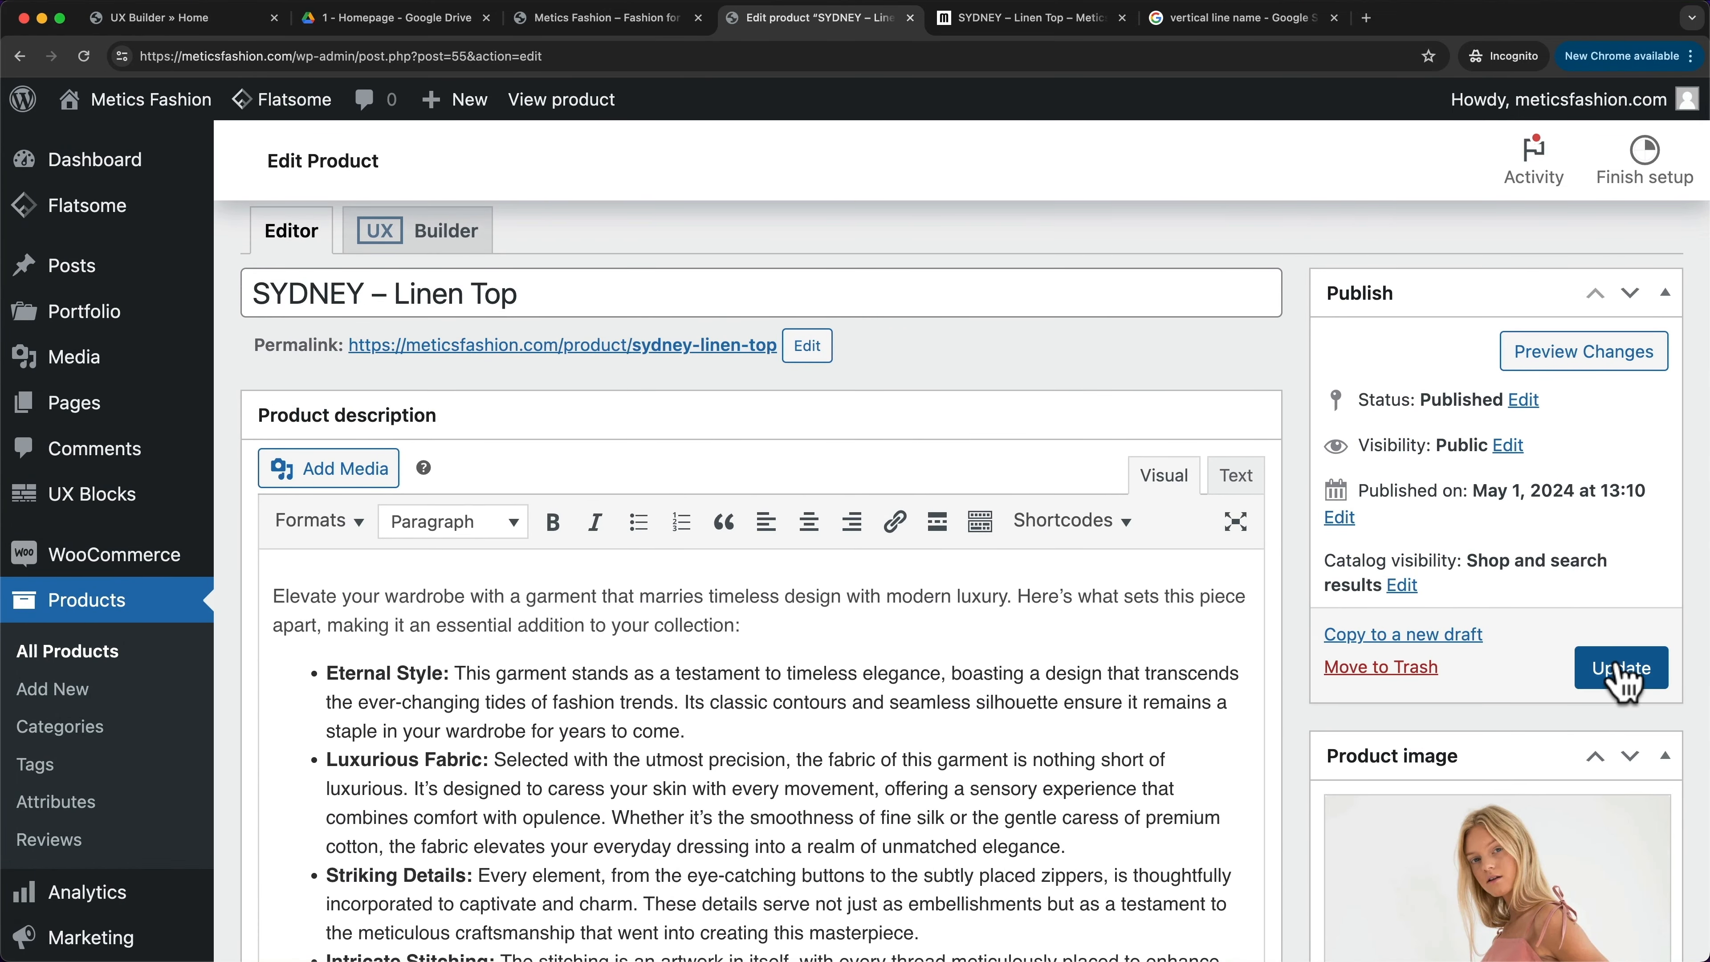
# - Update the product and open its live store page in a new tab
pyautogui.click(1620, 670)
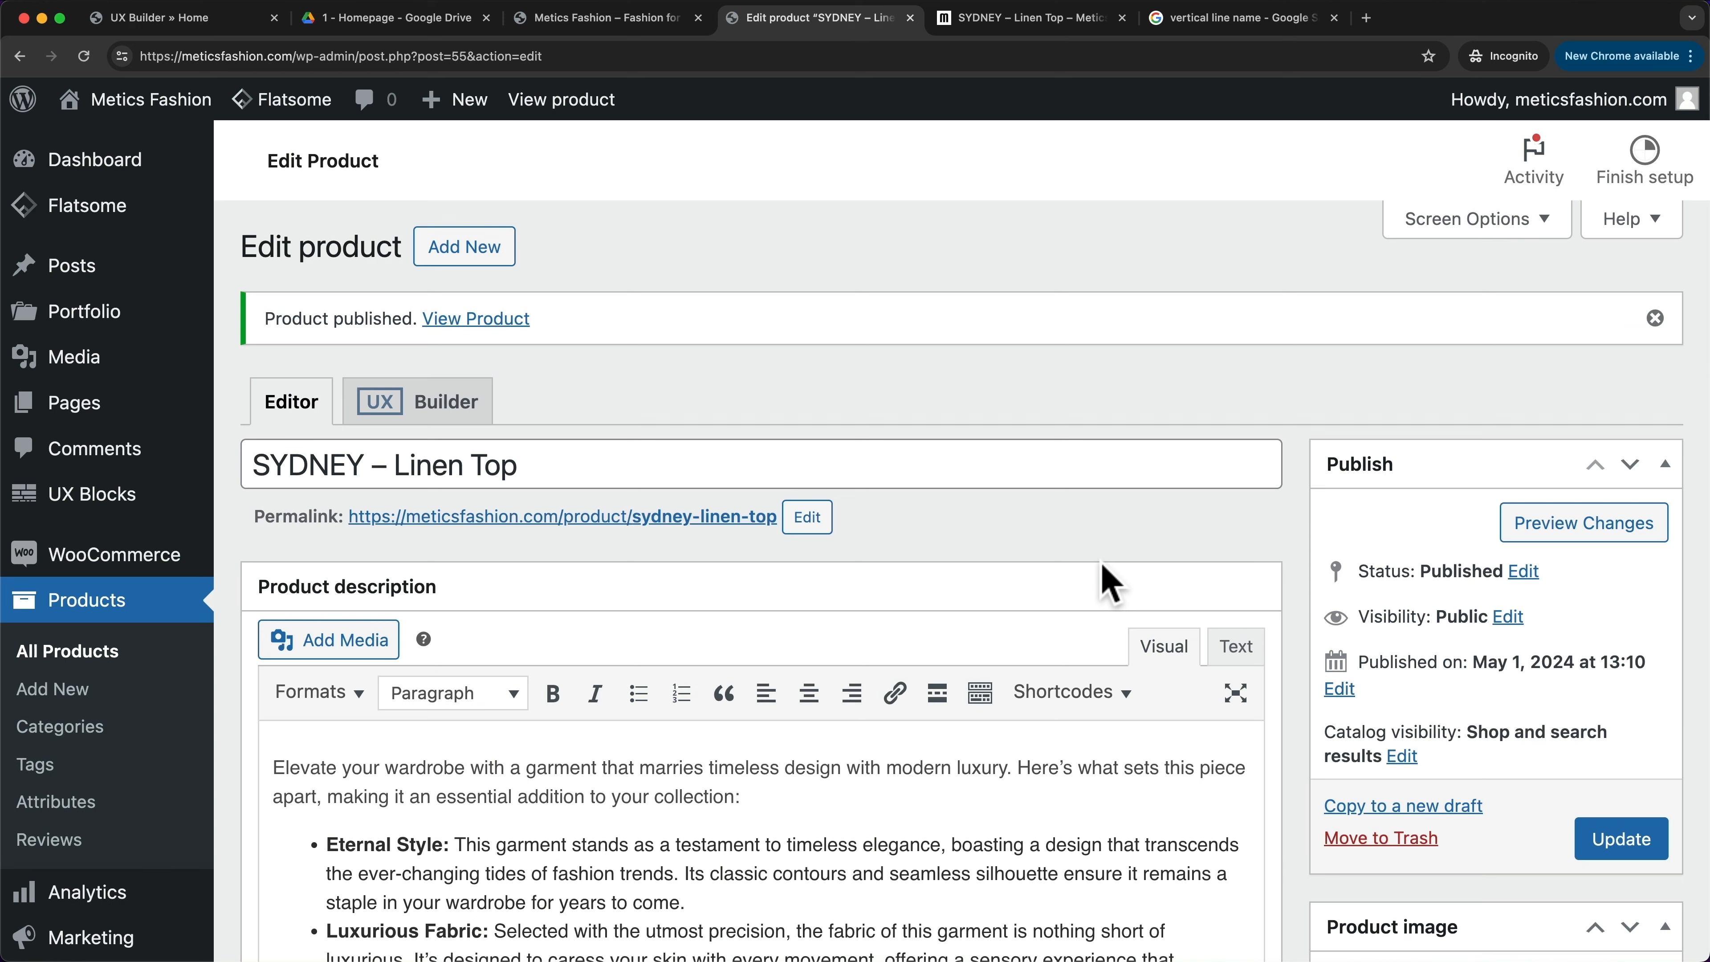
pyautogui.rightClick(517, 324)
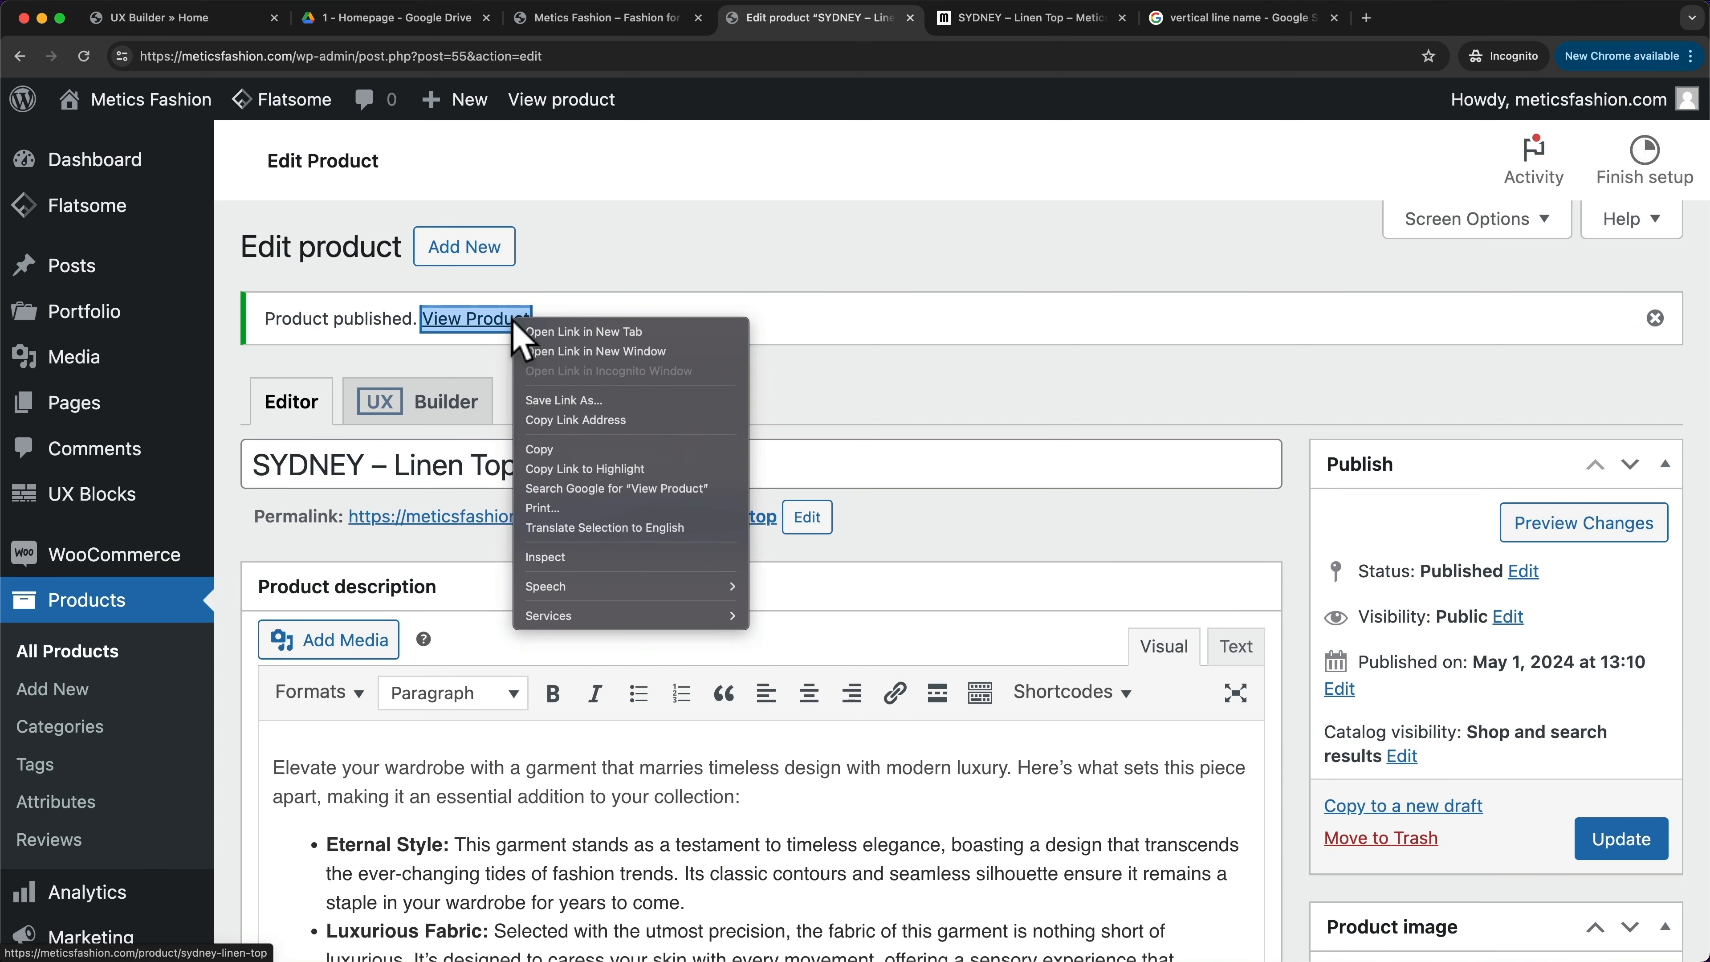
pyautogui.click(564, 332)
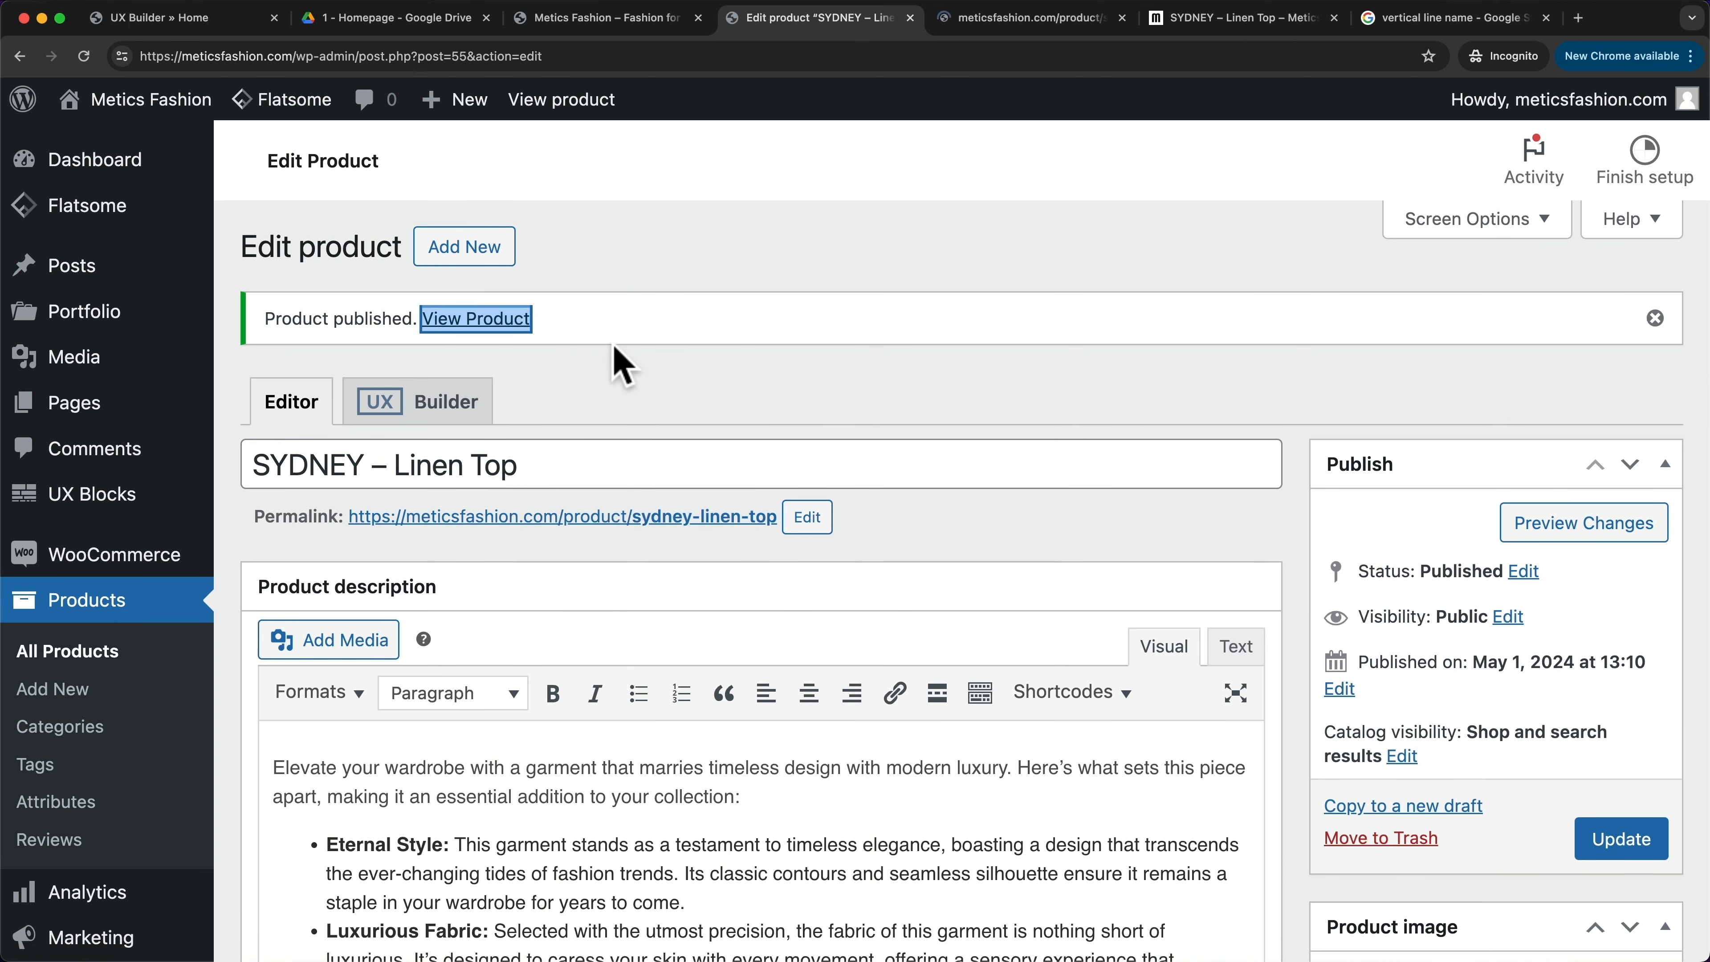
pyautogui.click(1042, 20)
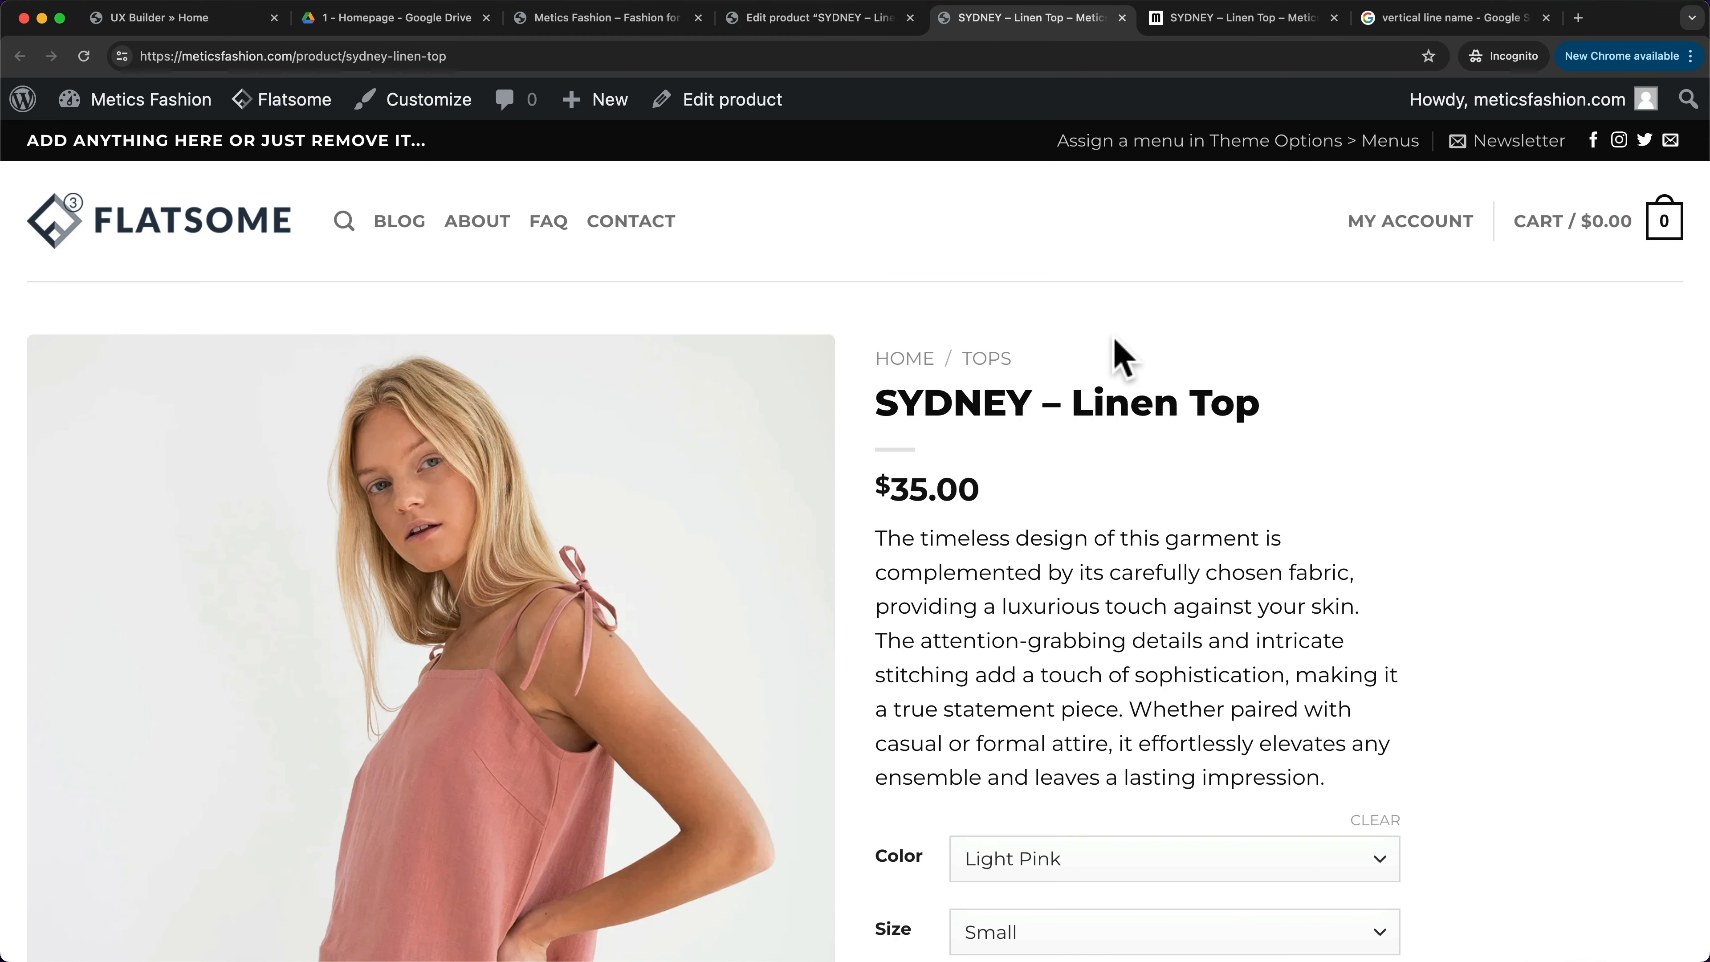
# - On the storefront, choose Yellow colour and Large size for the SYDNEY – Linen Top
pyautogui.scroll(-5, 1118, 353)
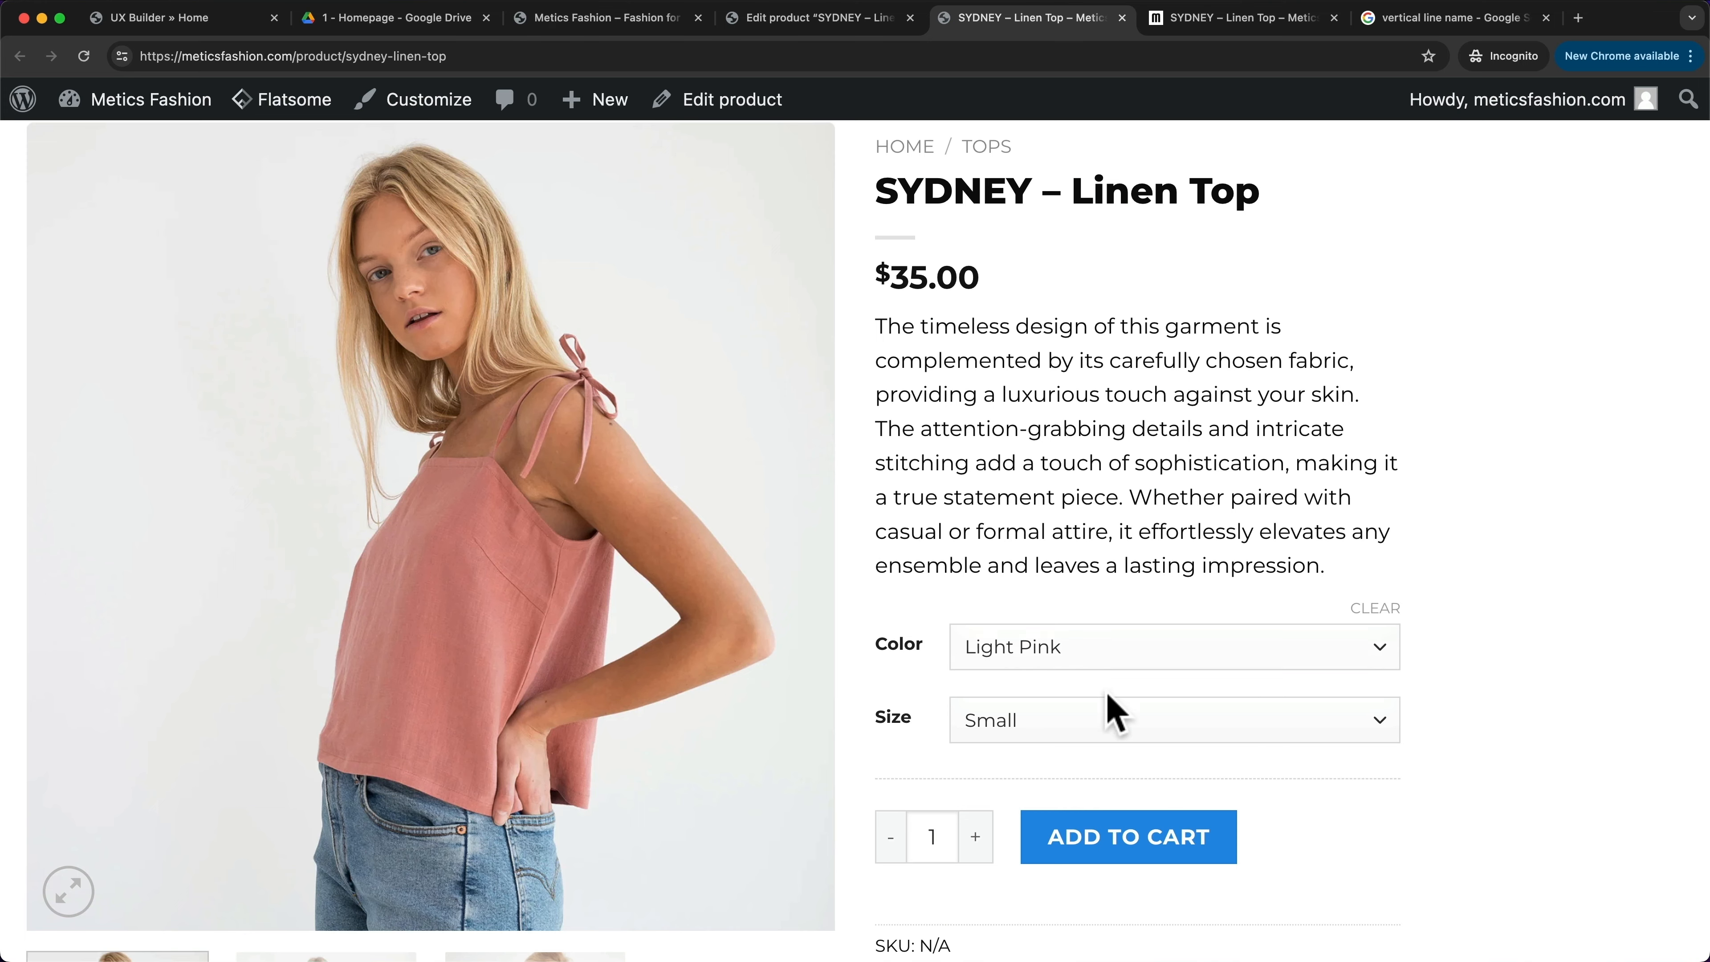
pyautogui.scroll(-1, 1117, 713)
pyautogui.click(1027, 630)
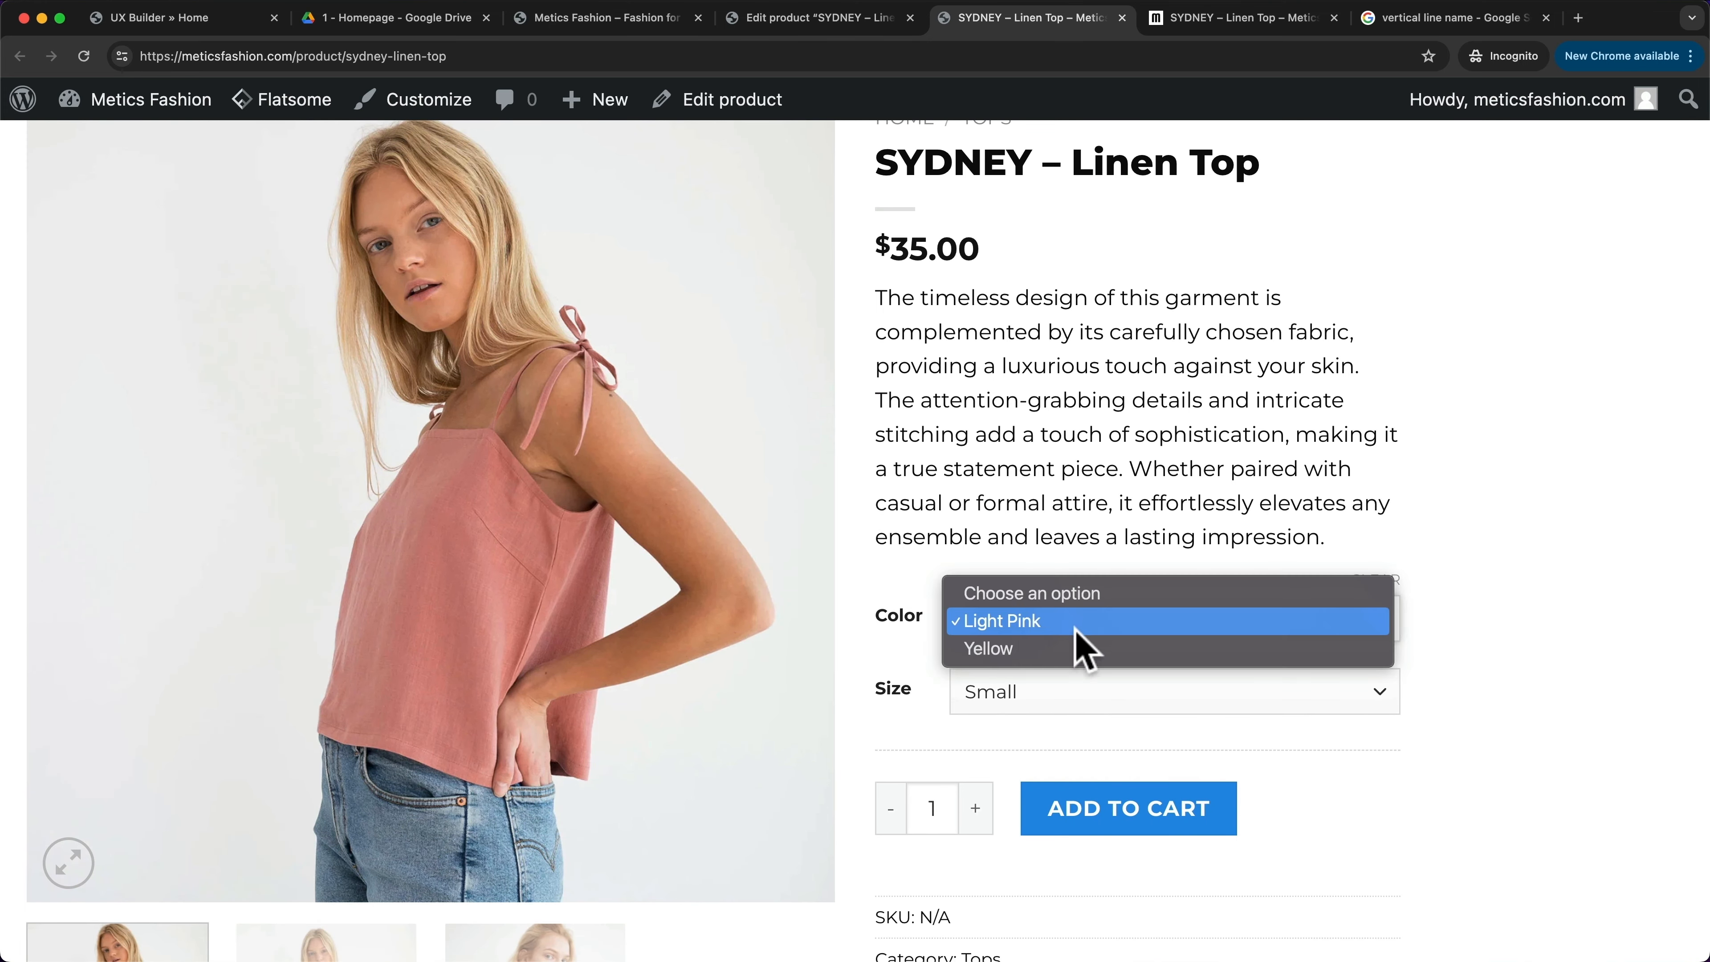
pyautogui.click(1015, 664)
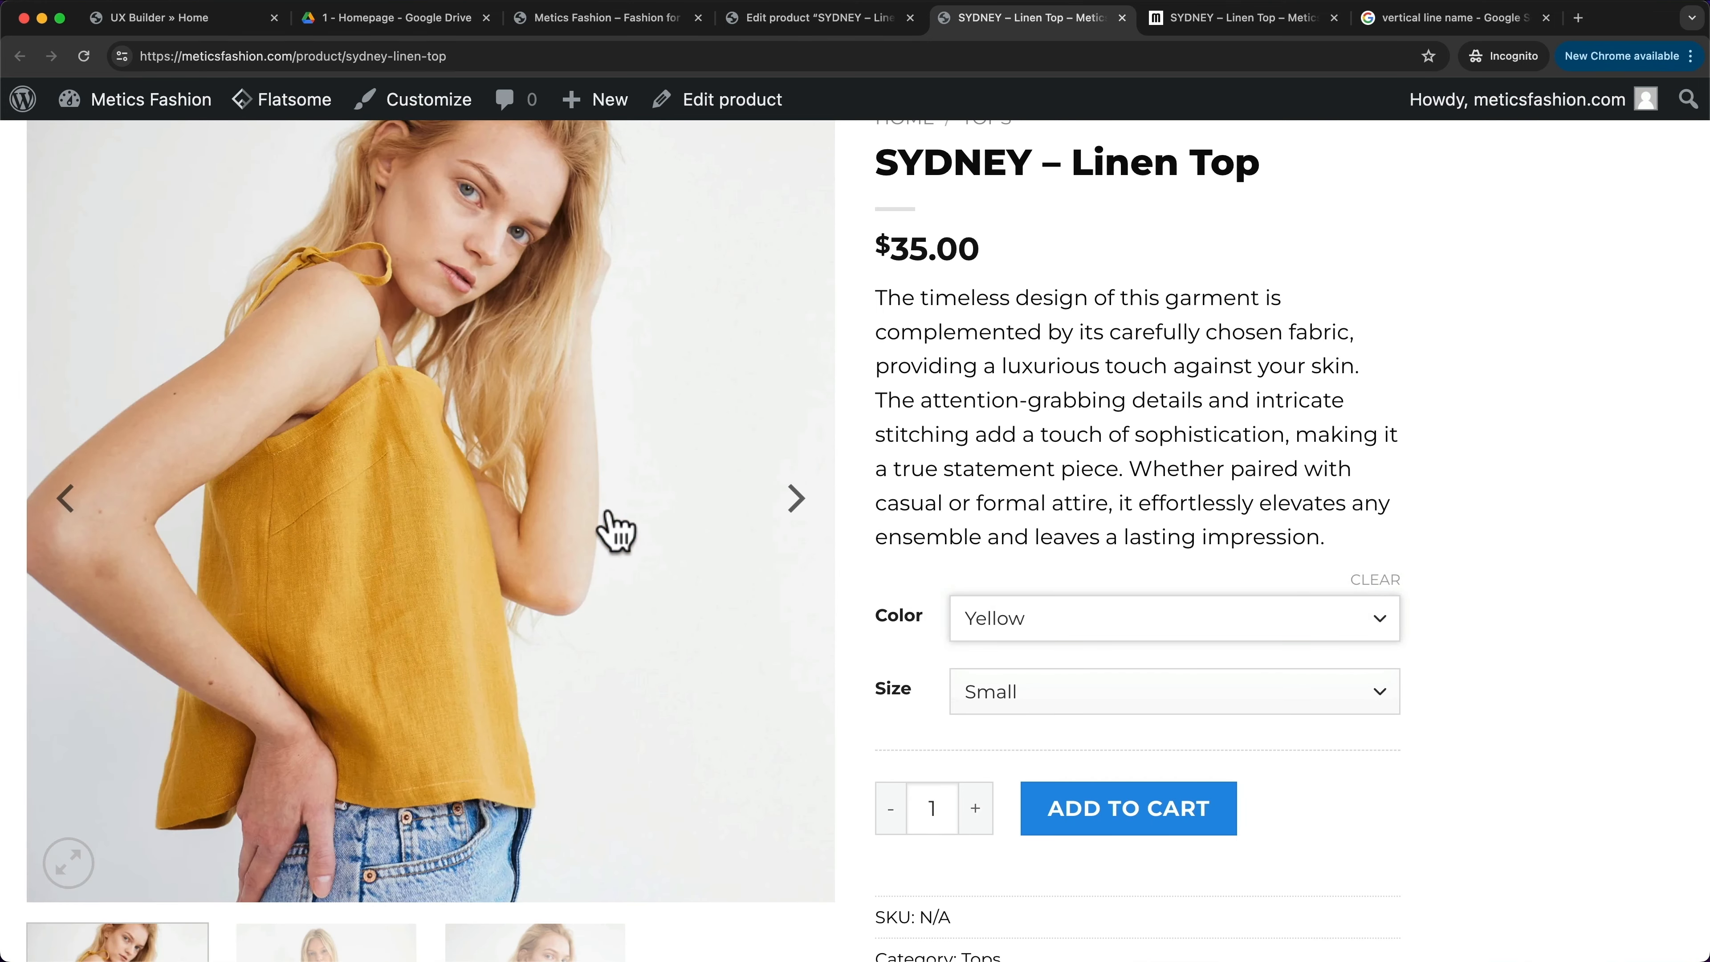
pyautogui.scroll(-1, 1022, 689)
pyautogui.click(1020, 687)
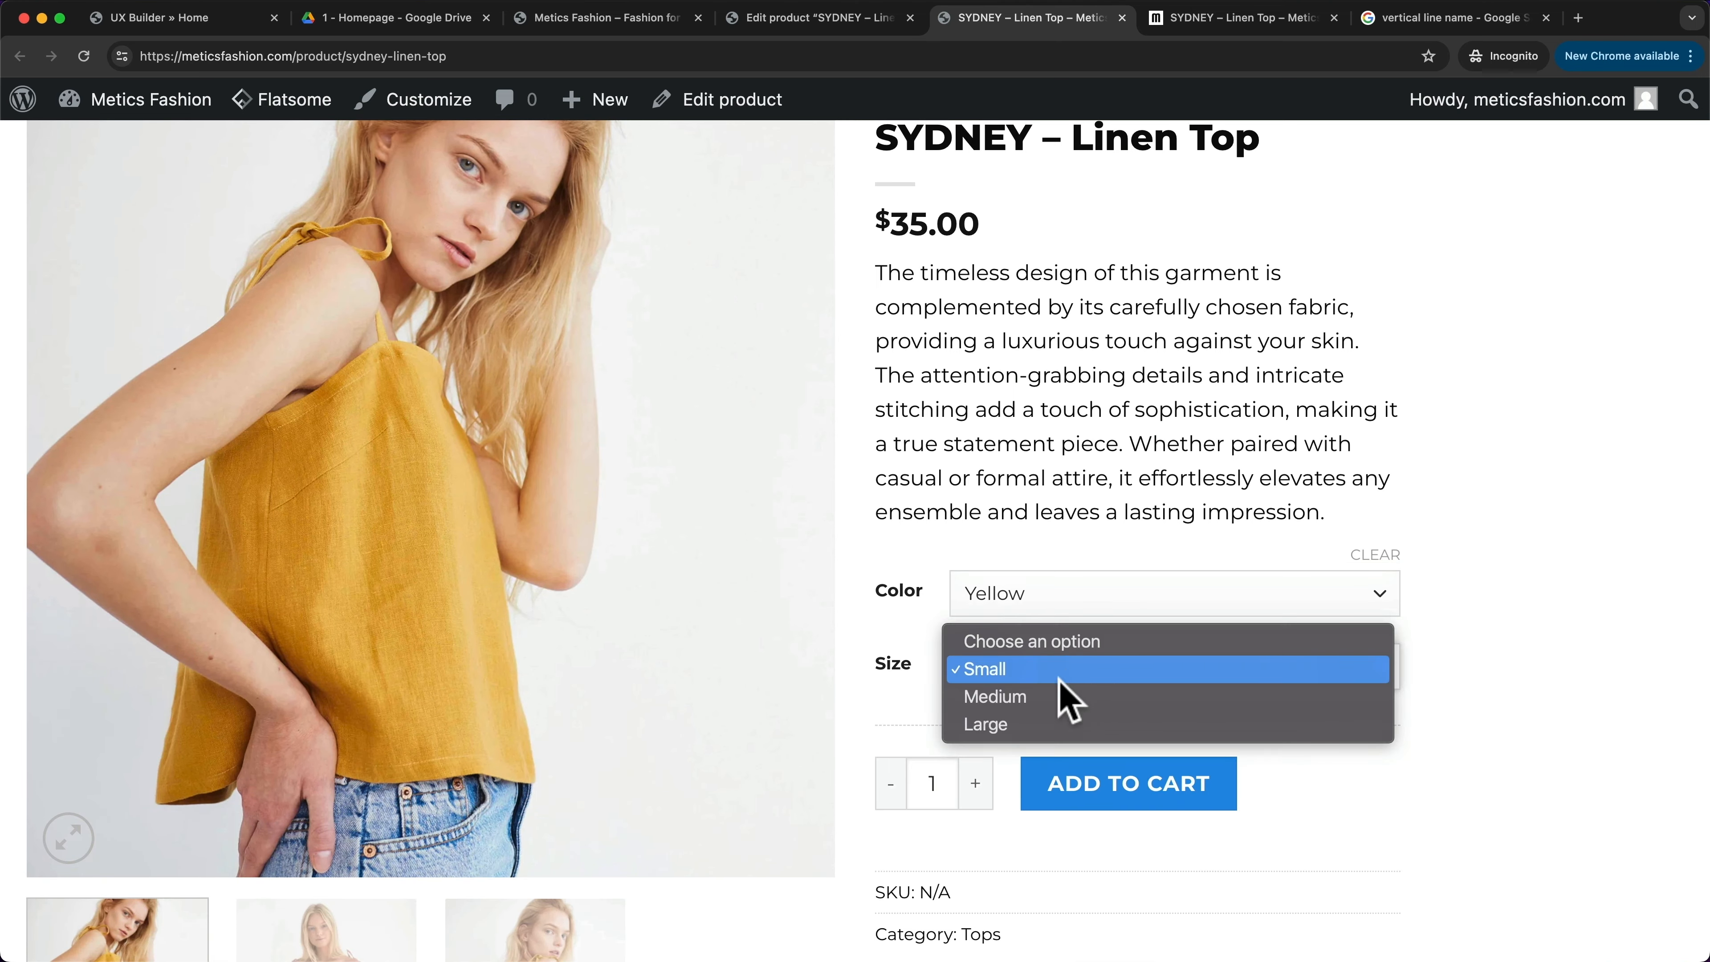
pyautogui.click(1071, 693)
pyautogui.click(1047, 682)
pyautogui.click(1037, 698)
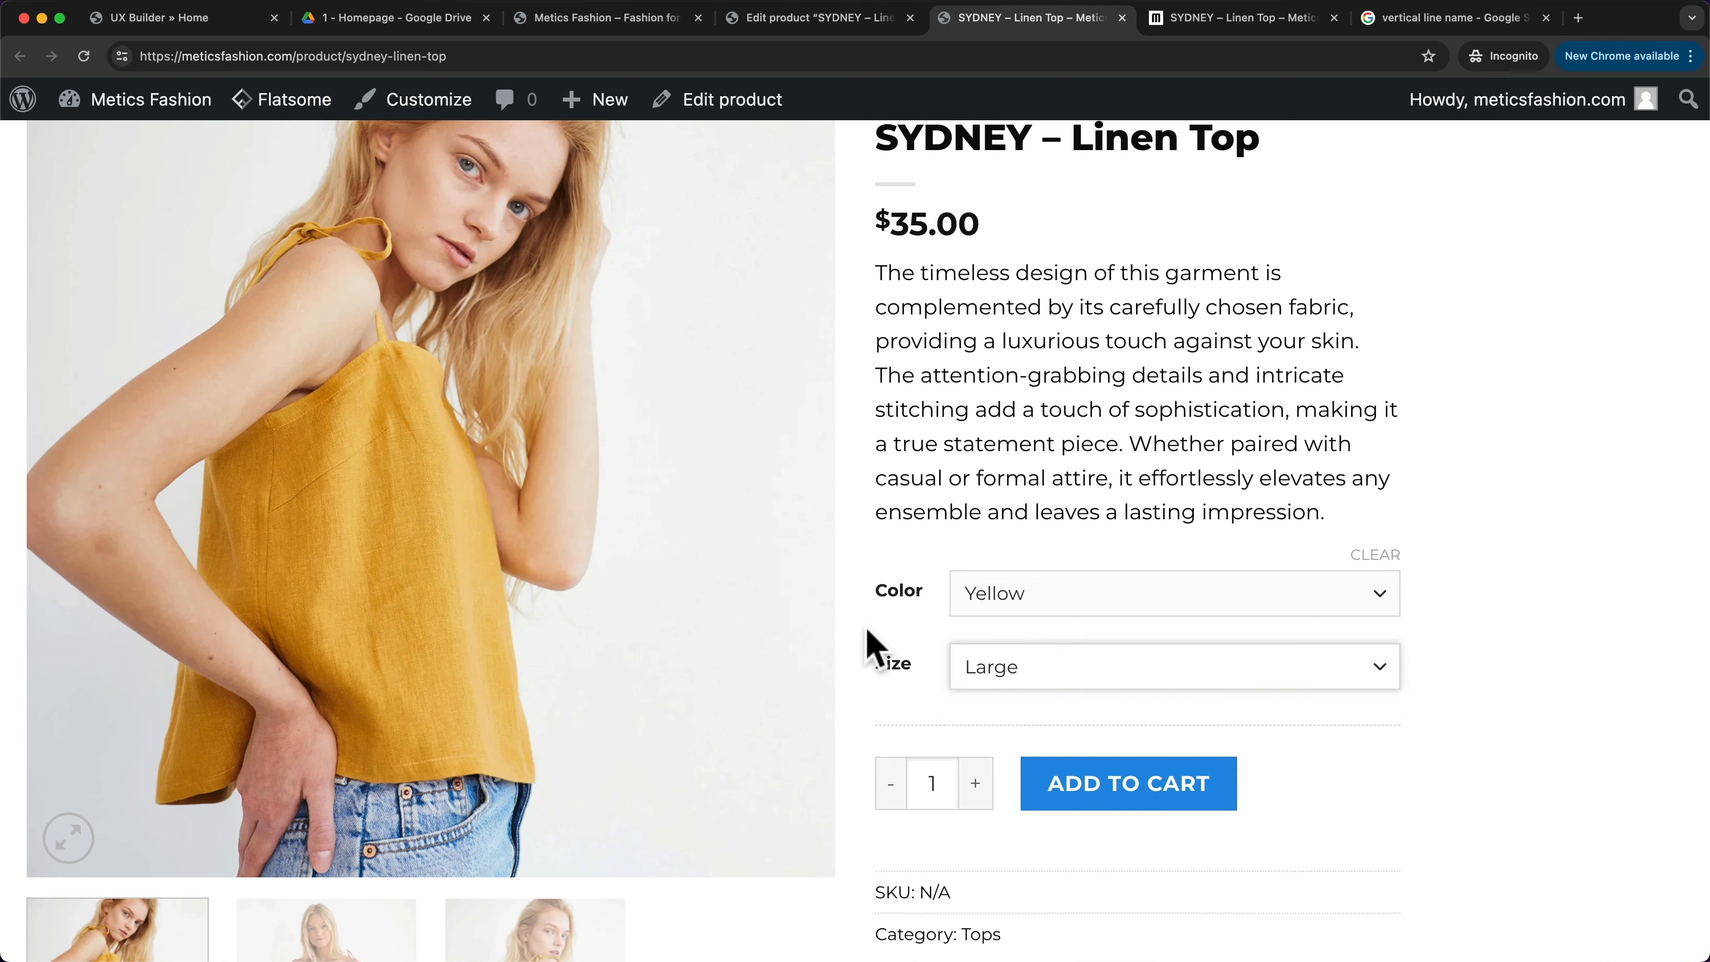
# - Browse the pink top and third photos in the product gallery
pyautogui.scroll(-4, 871, 657)
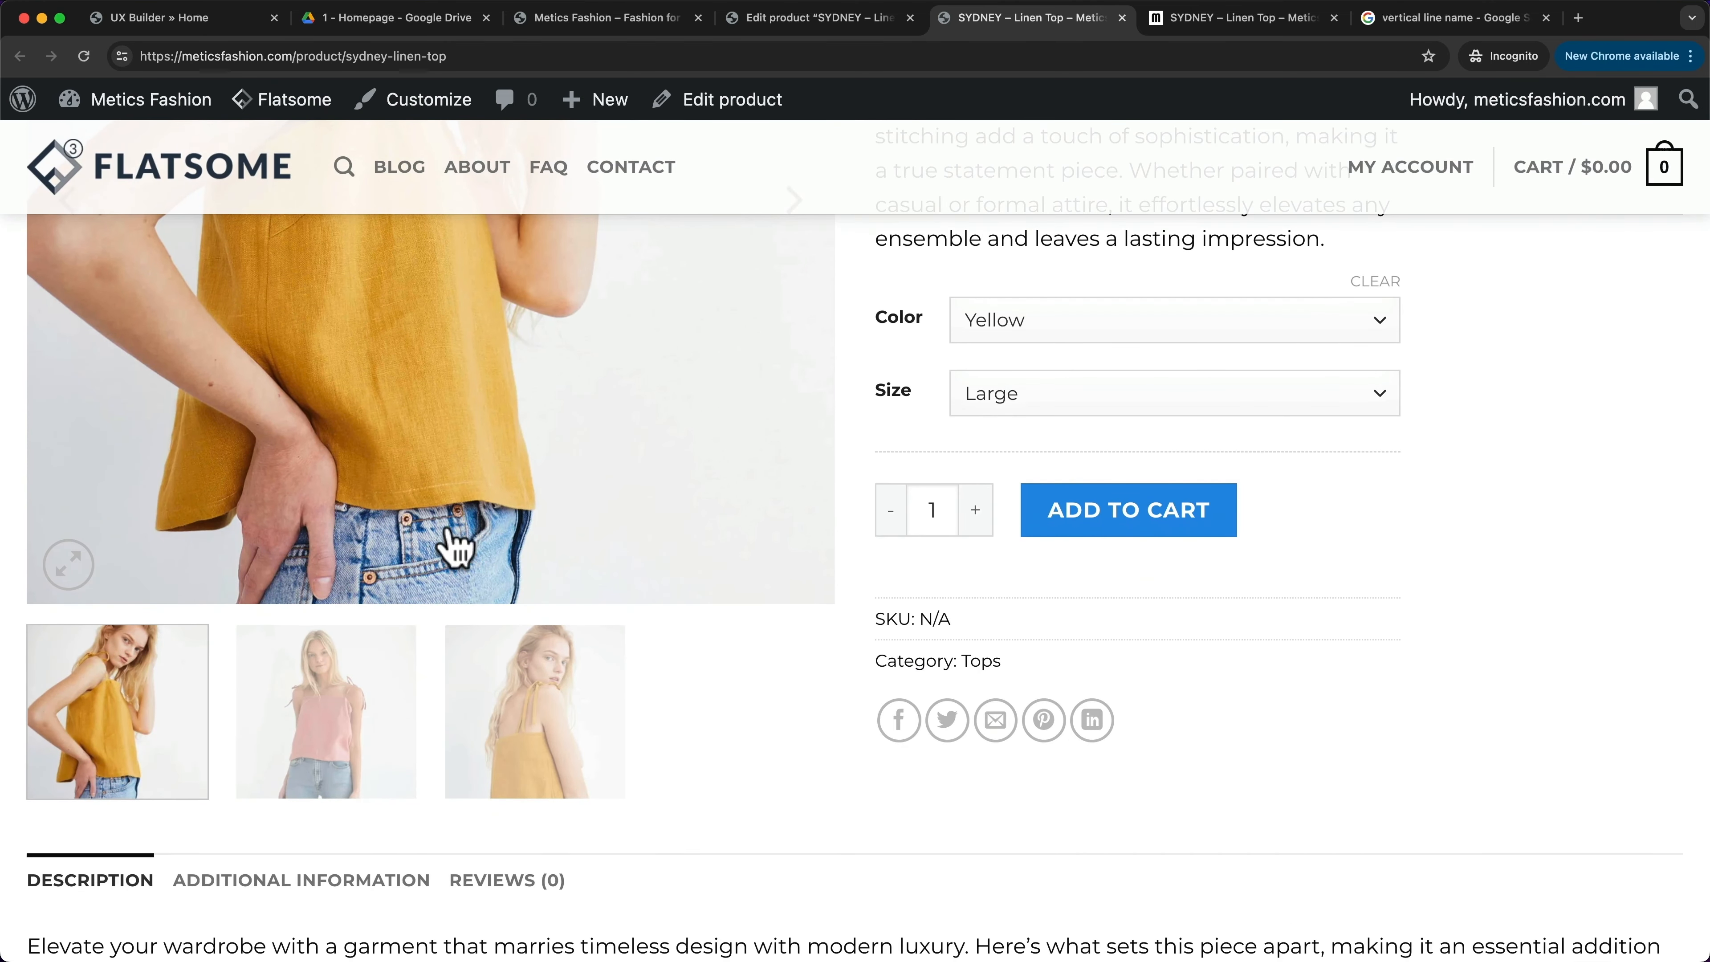
pyautogui.click(374, 680)
pyautogui.click(508, 680)
pyautogui.scroll(1, 534, 727)
pyautogui.scroll(6, 534, 726)
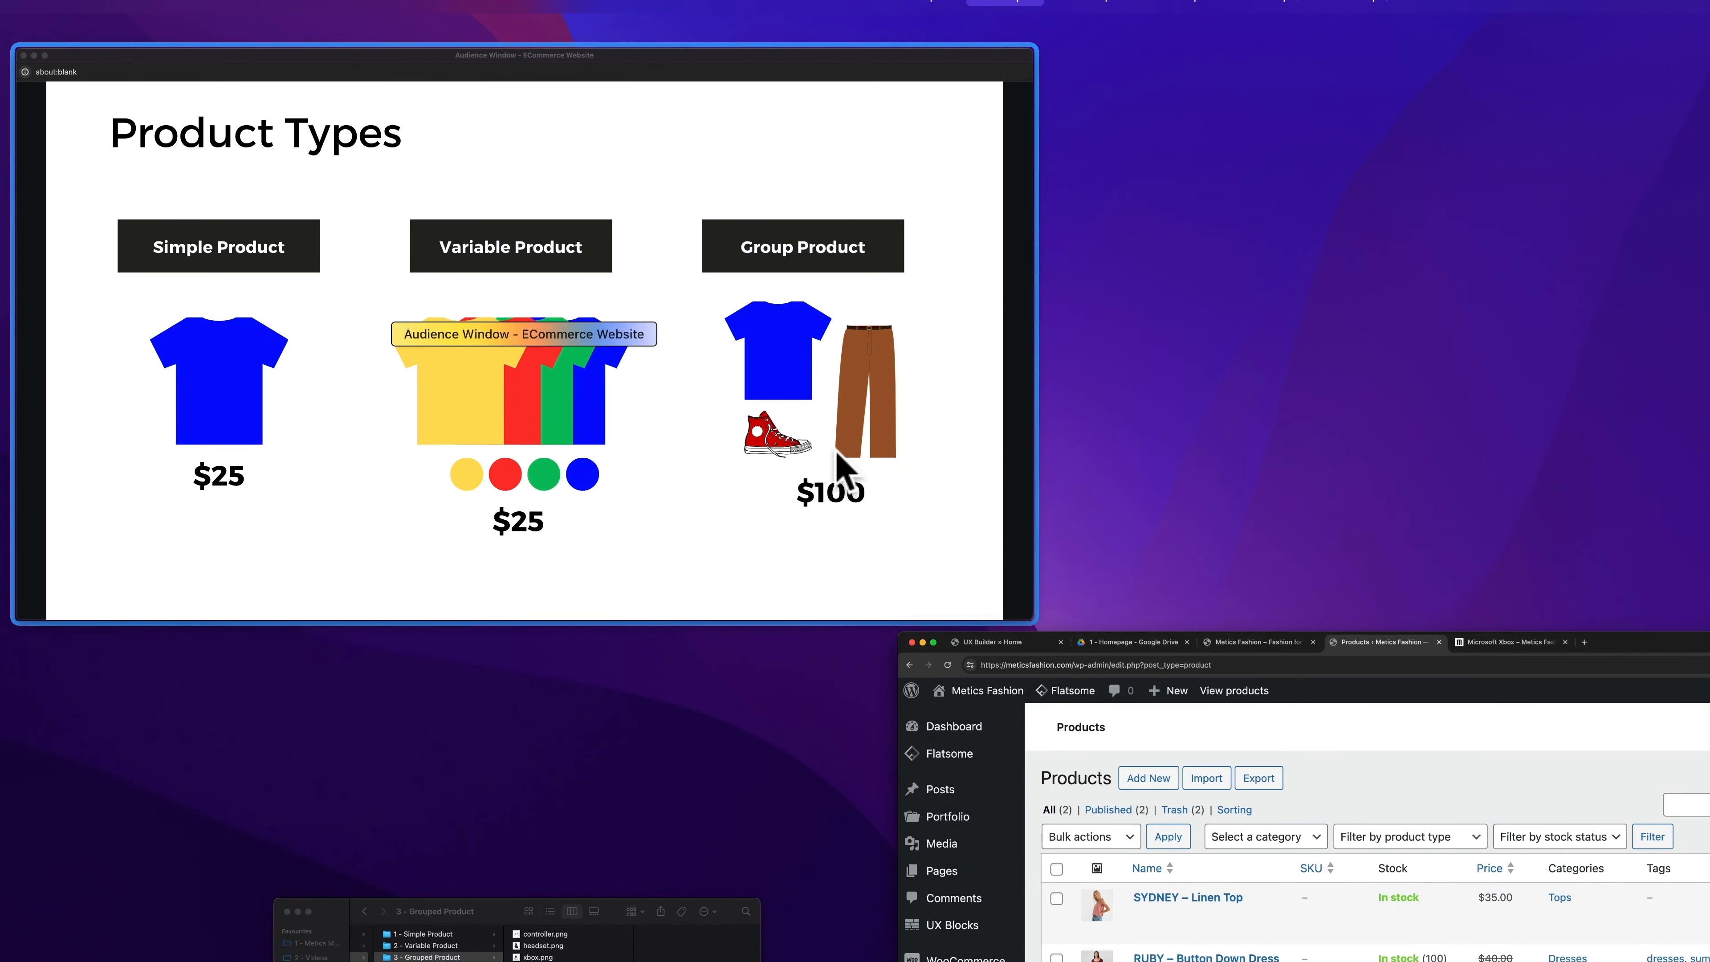
# - Present the Product Types slide in the Audience Window, then bring the browser back
pyautogui.click(836, 450)
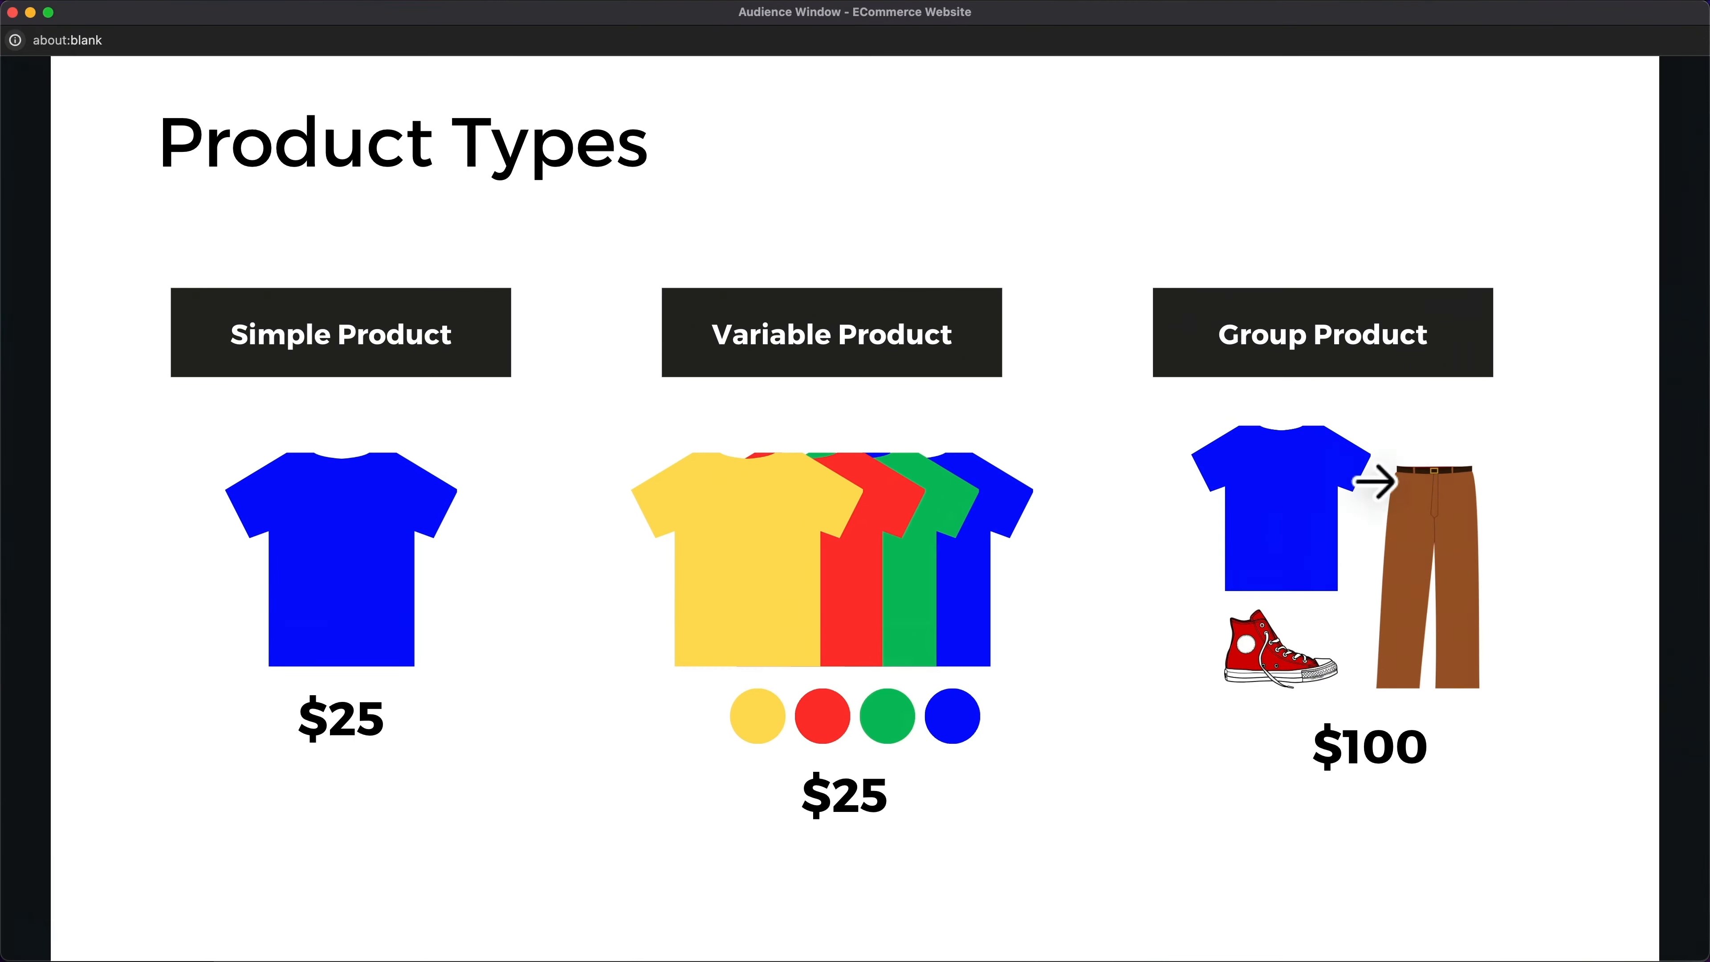
pyautogui.click(1414, 516)
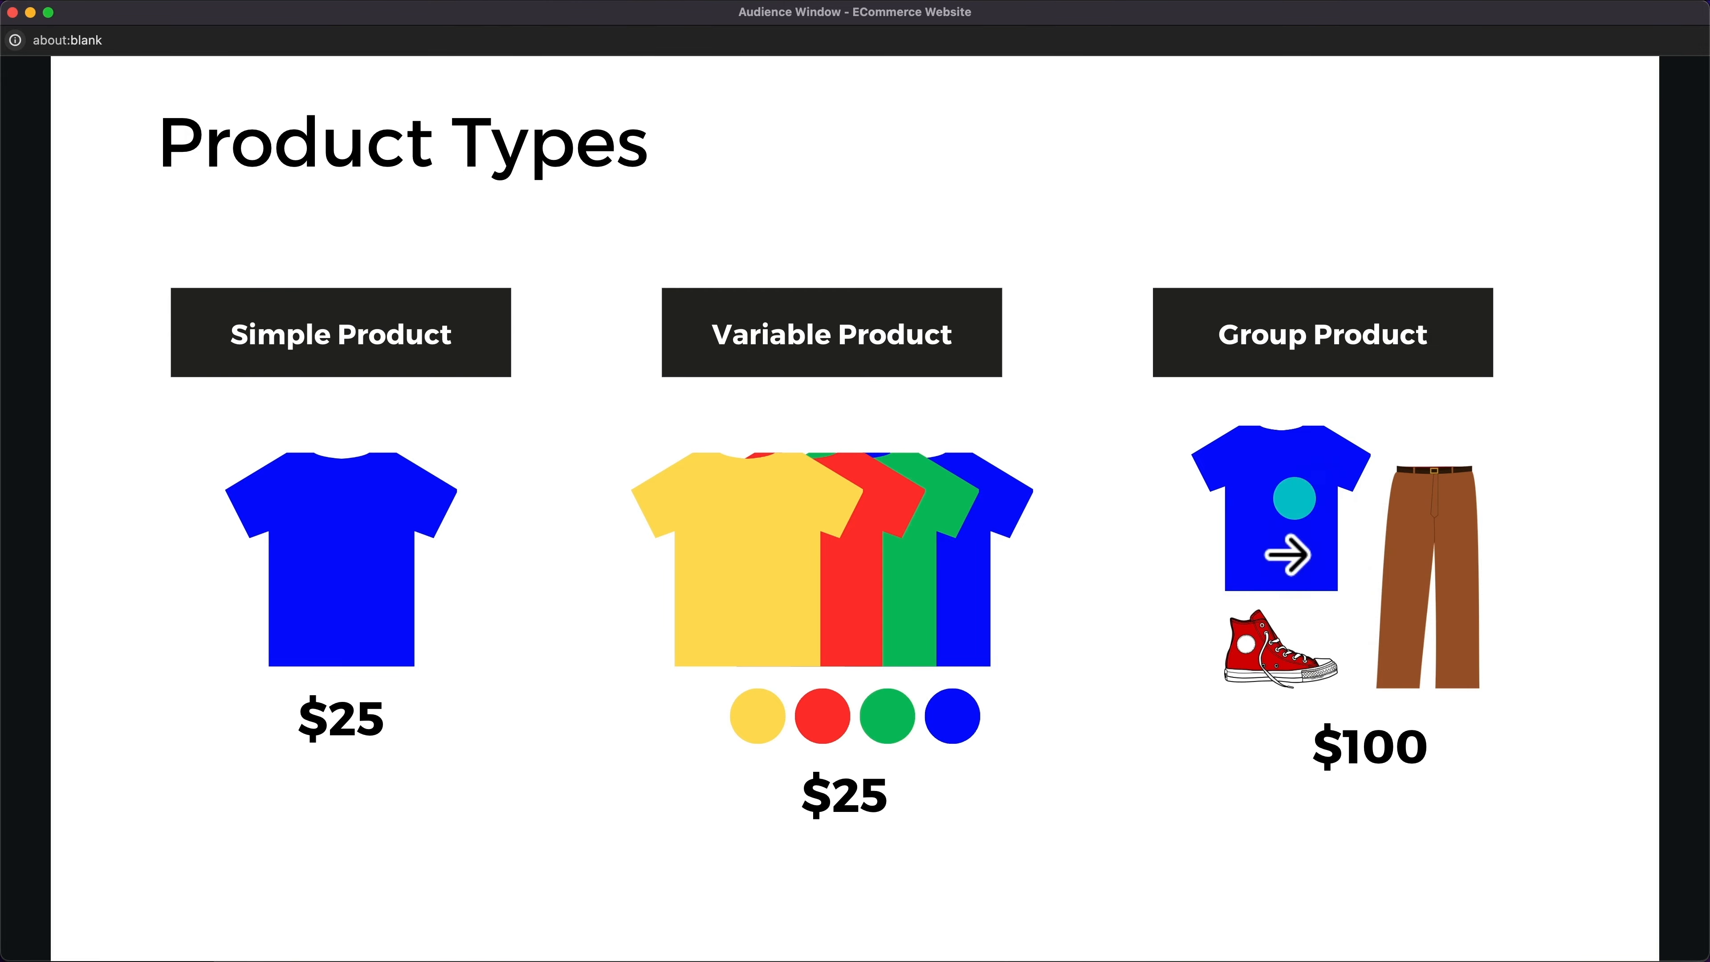
pyautogui.hotkey('ctrl', 'Up')
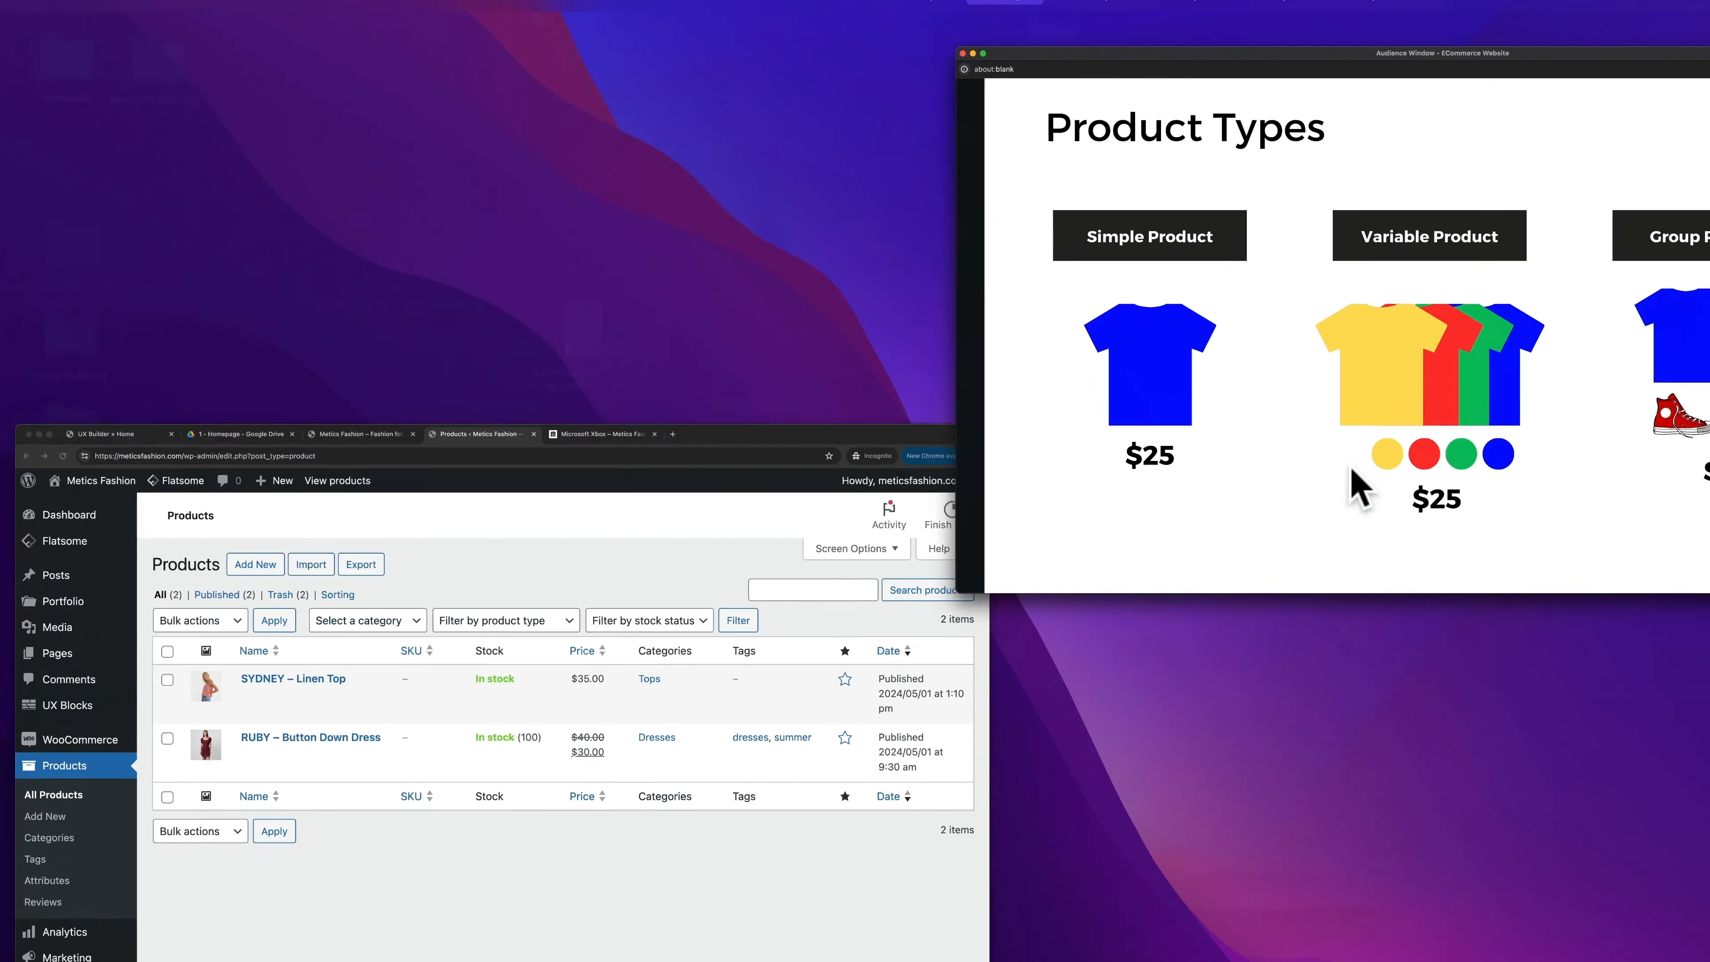
pyautogui.click(970, 382)
# - On the Microsoft Xbox page, view the headset and controller gallery pictures
pyautogui.click(1010, 13)
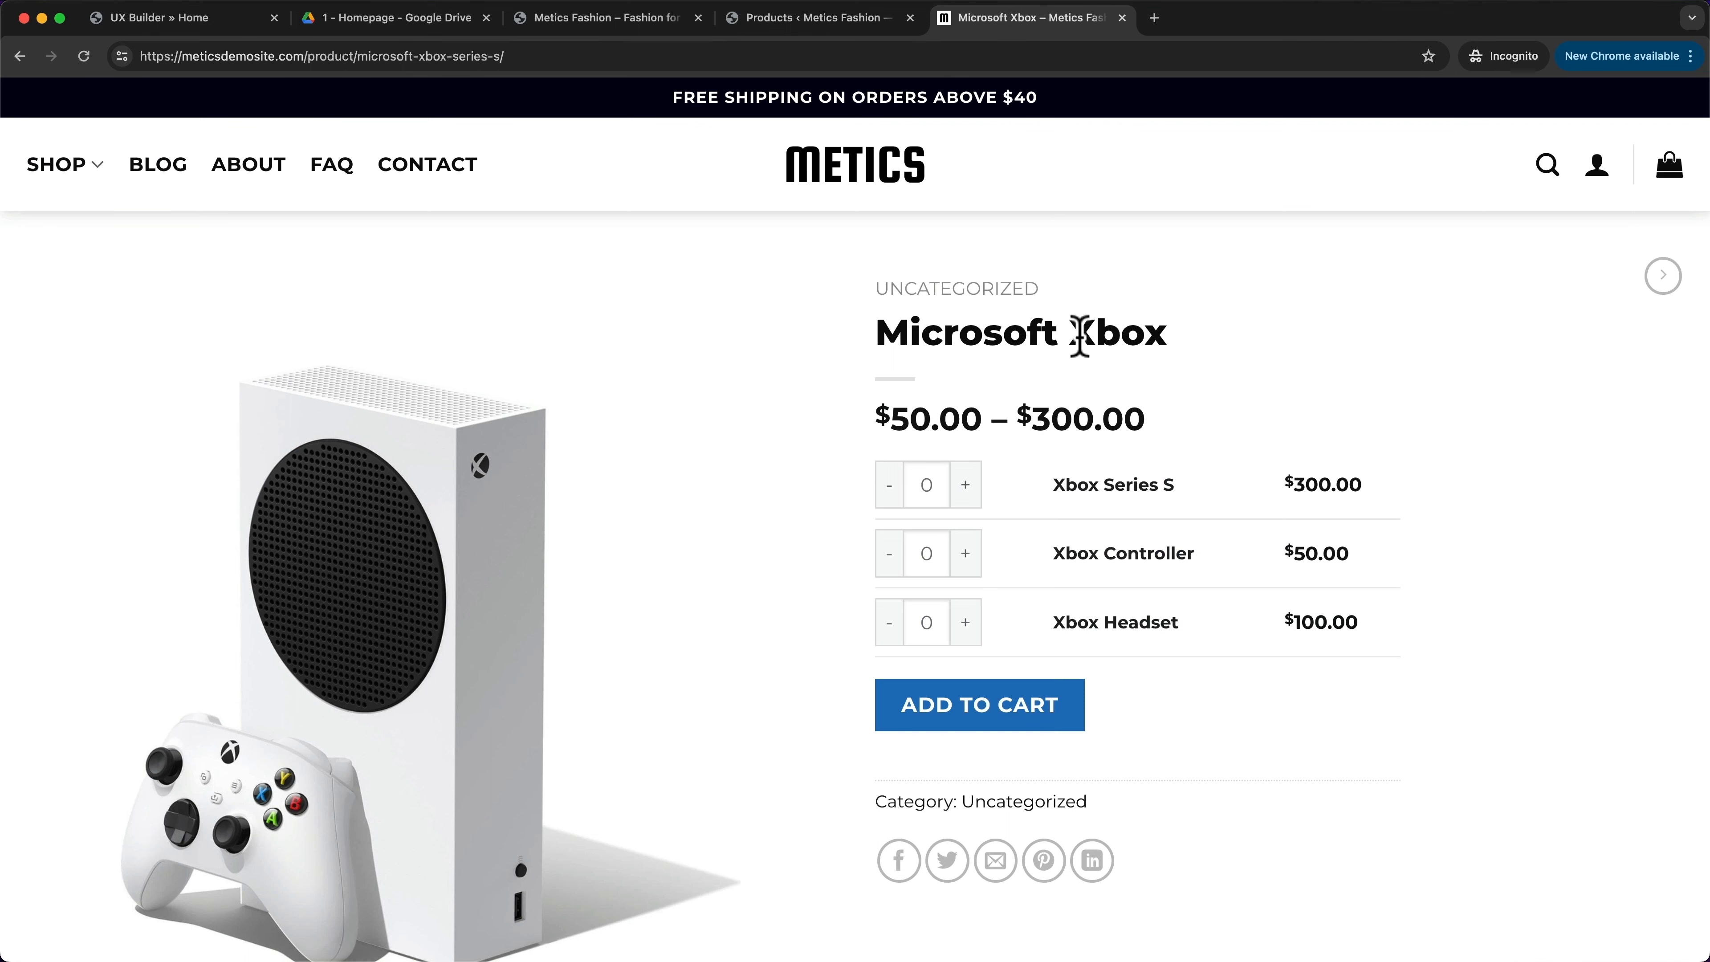
pyautogui.scroll(-2, 1091, 289)
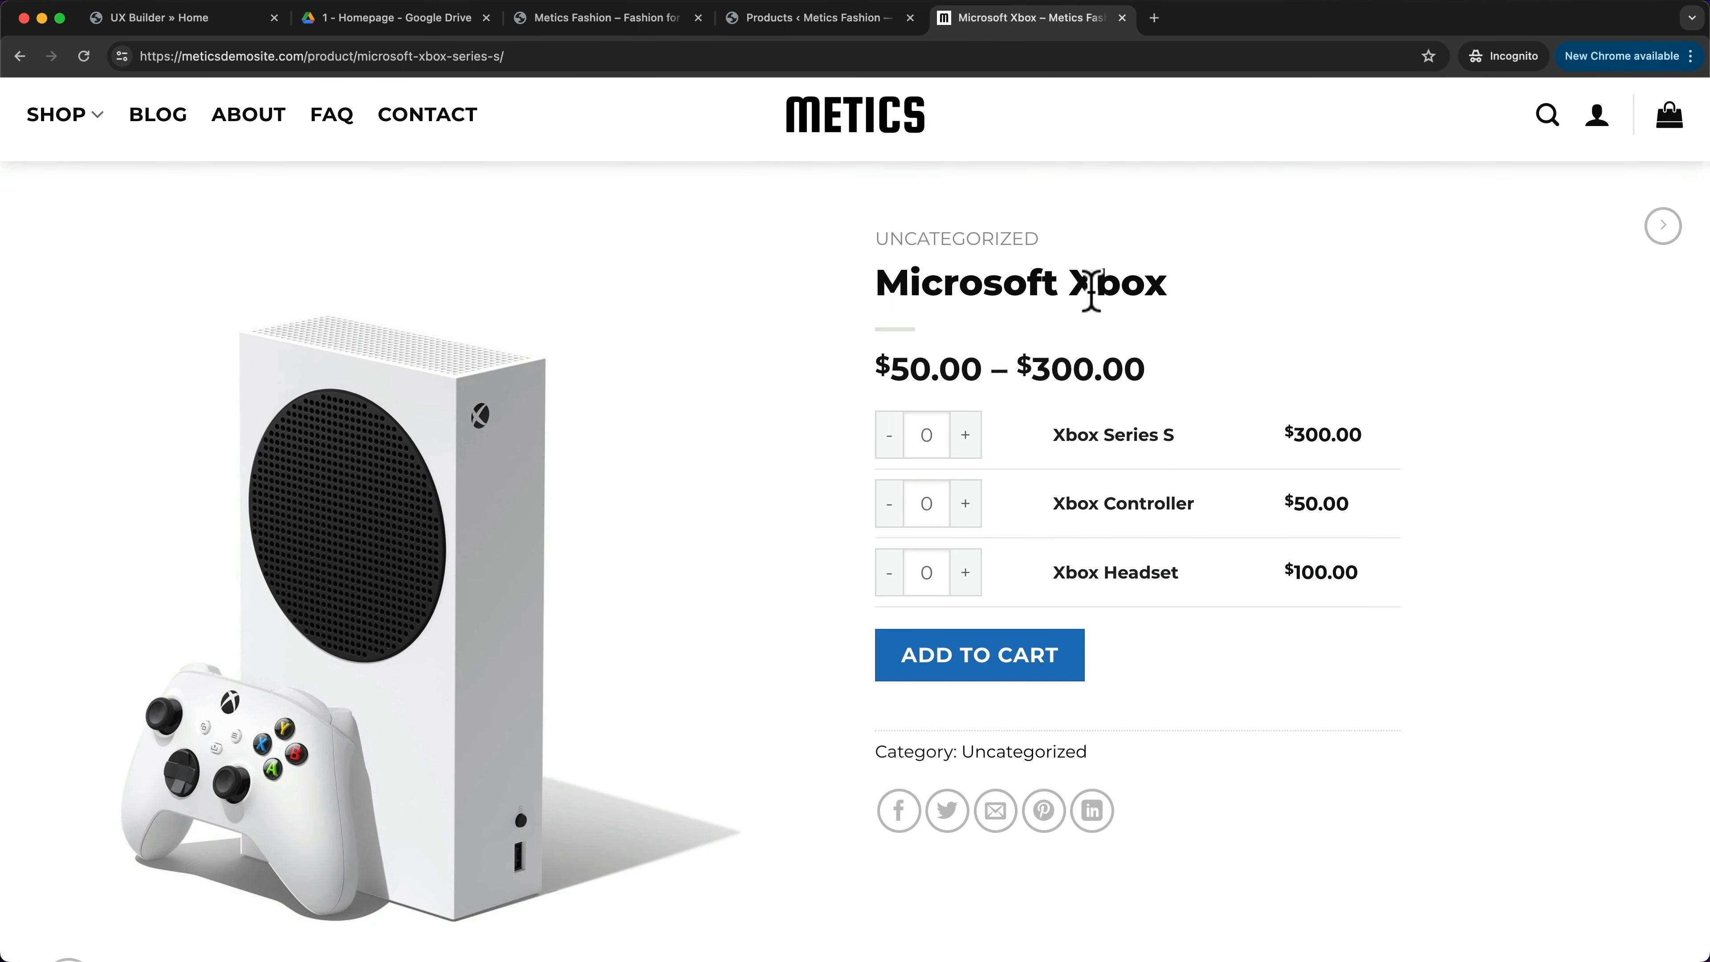
pyautogui.scroll(-10, 874, 386)
pyautogui.click(336, 753)
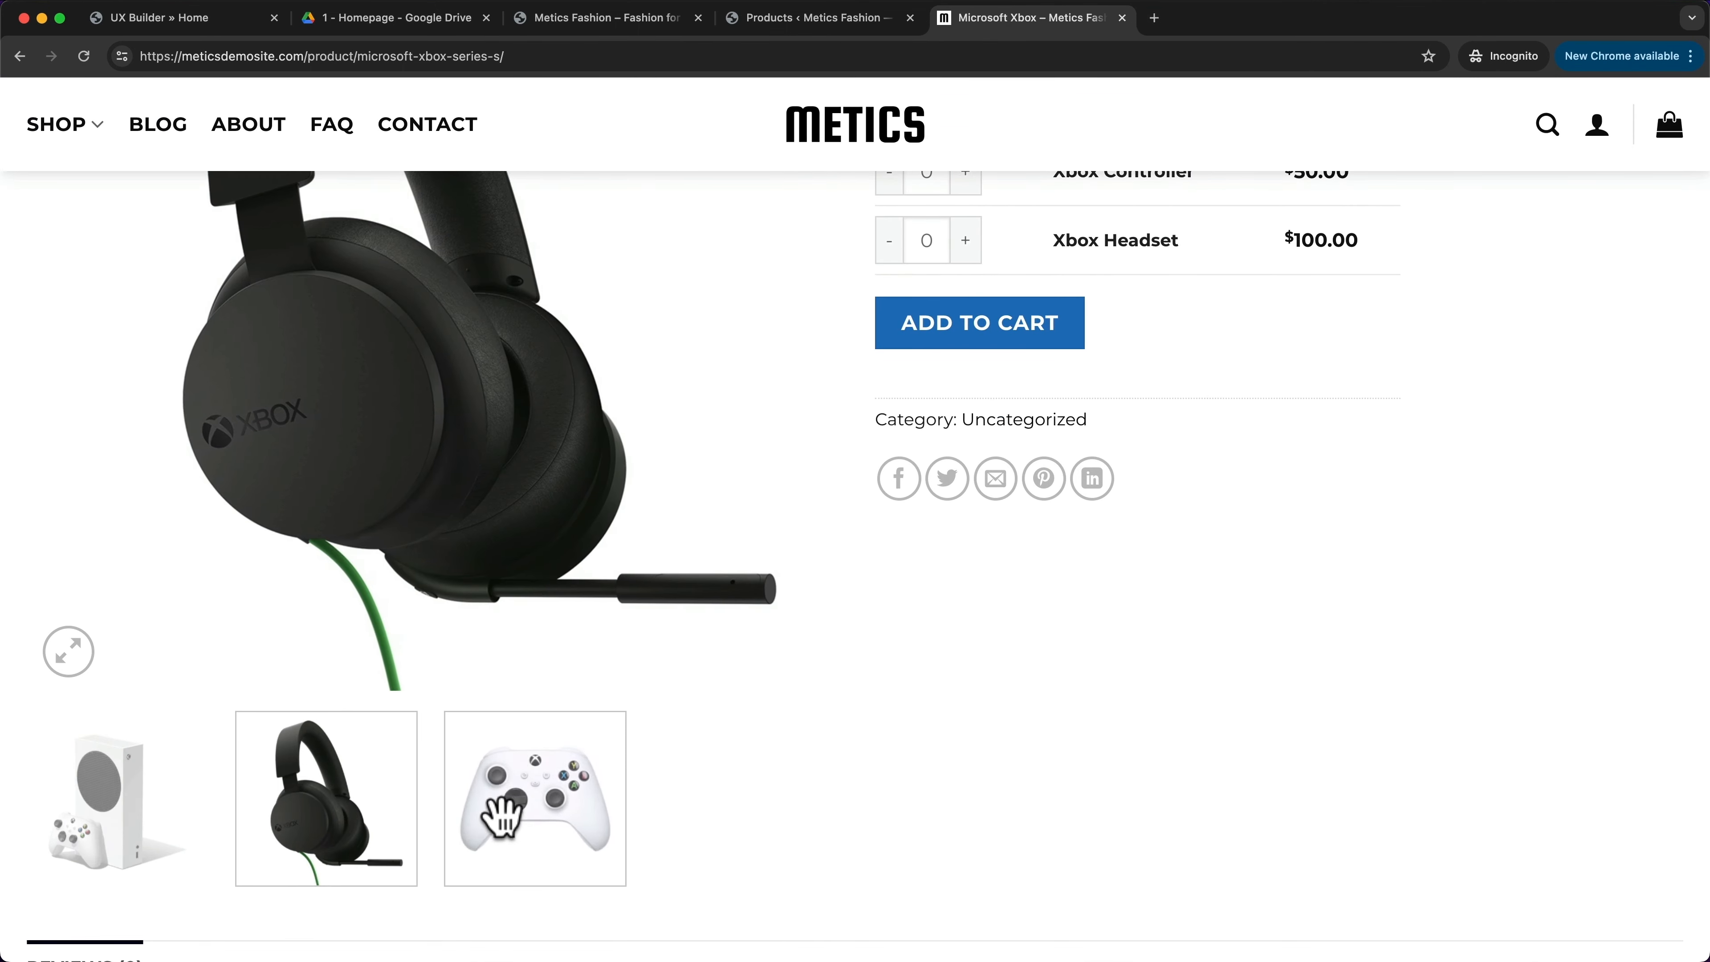
pyautogui.click(501, 818)
# - Restore the console picture and add one Series S, two Controllers and one Headset to the cart
pyautogui.scroll(5, 653, 336)
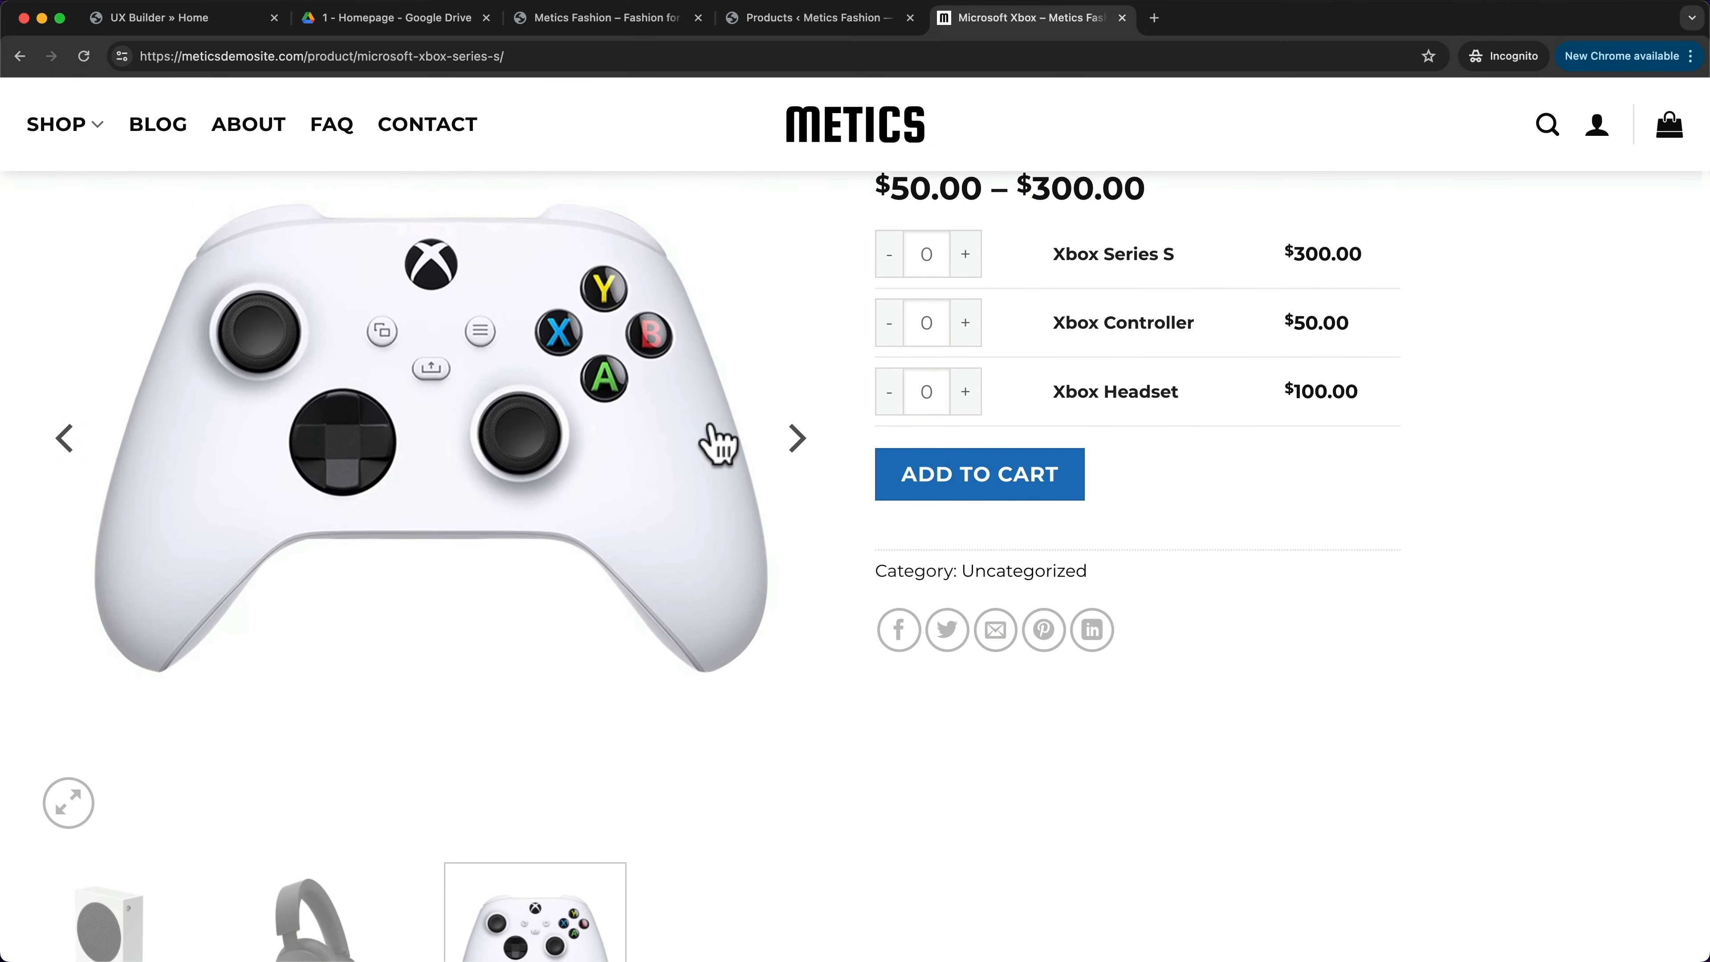
pyautogui.scroll(5, 673, 505)
pyautogui.scroll(-8, 417, 694)
pyautogui.click(202, 835)
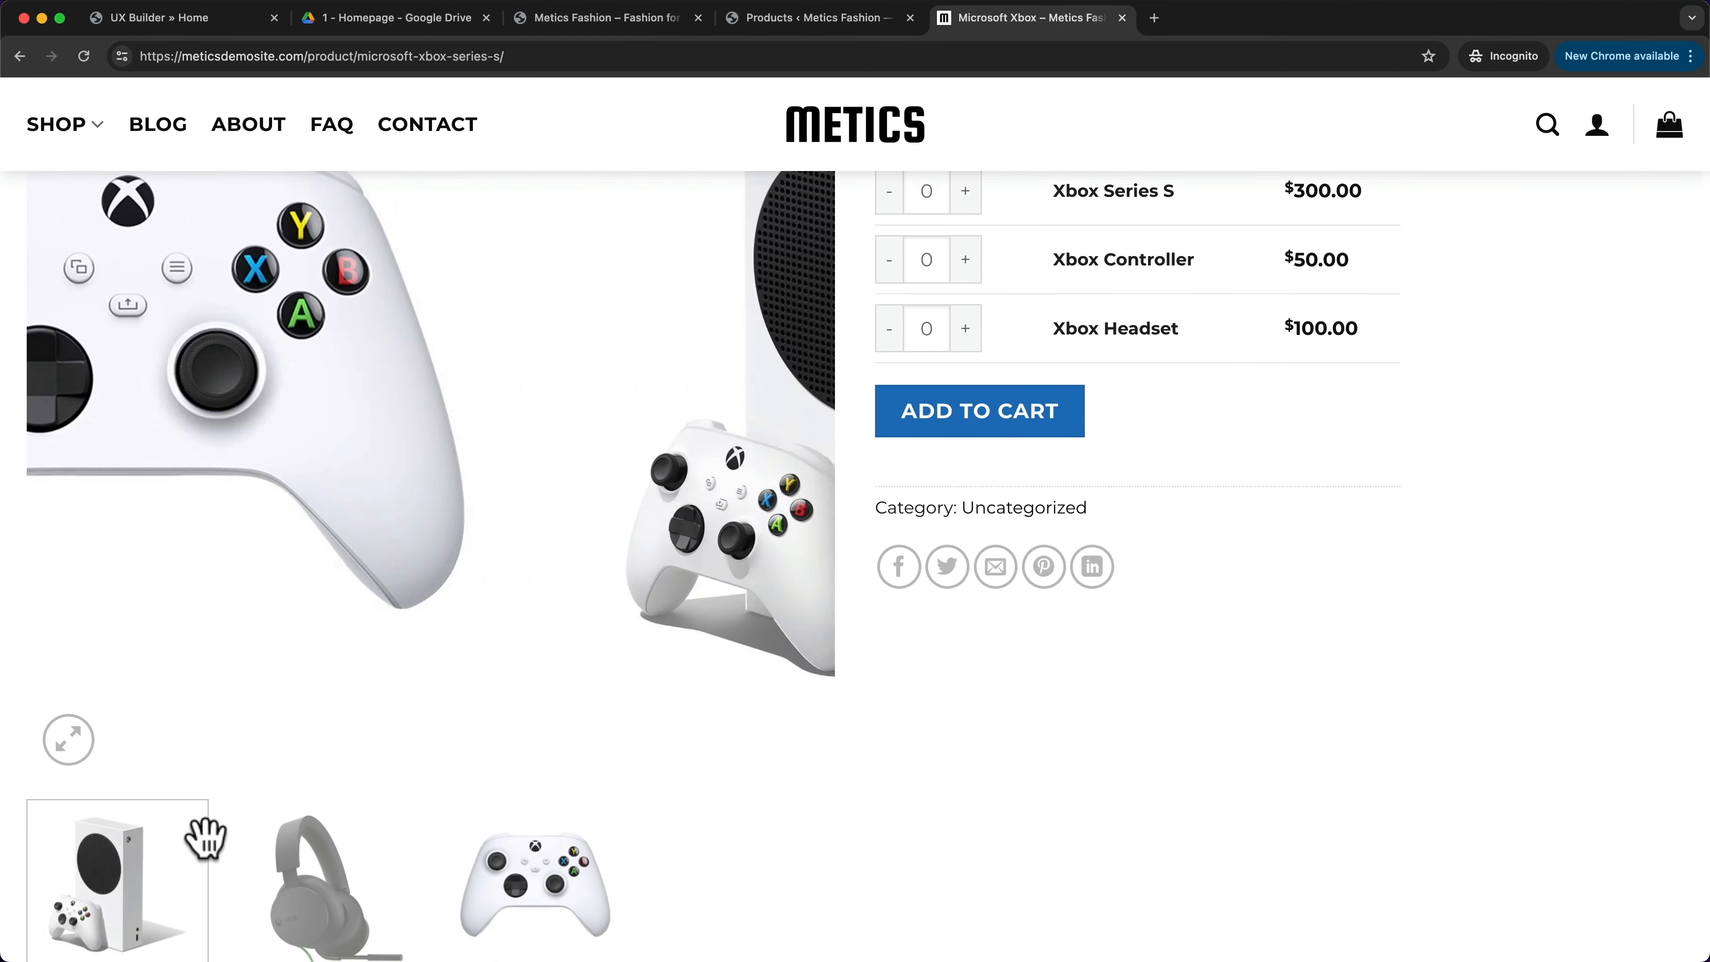
pyautogui.scroll(9, 1065, 535)
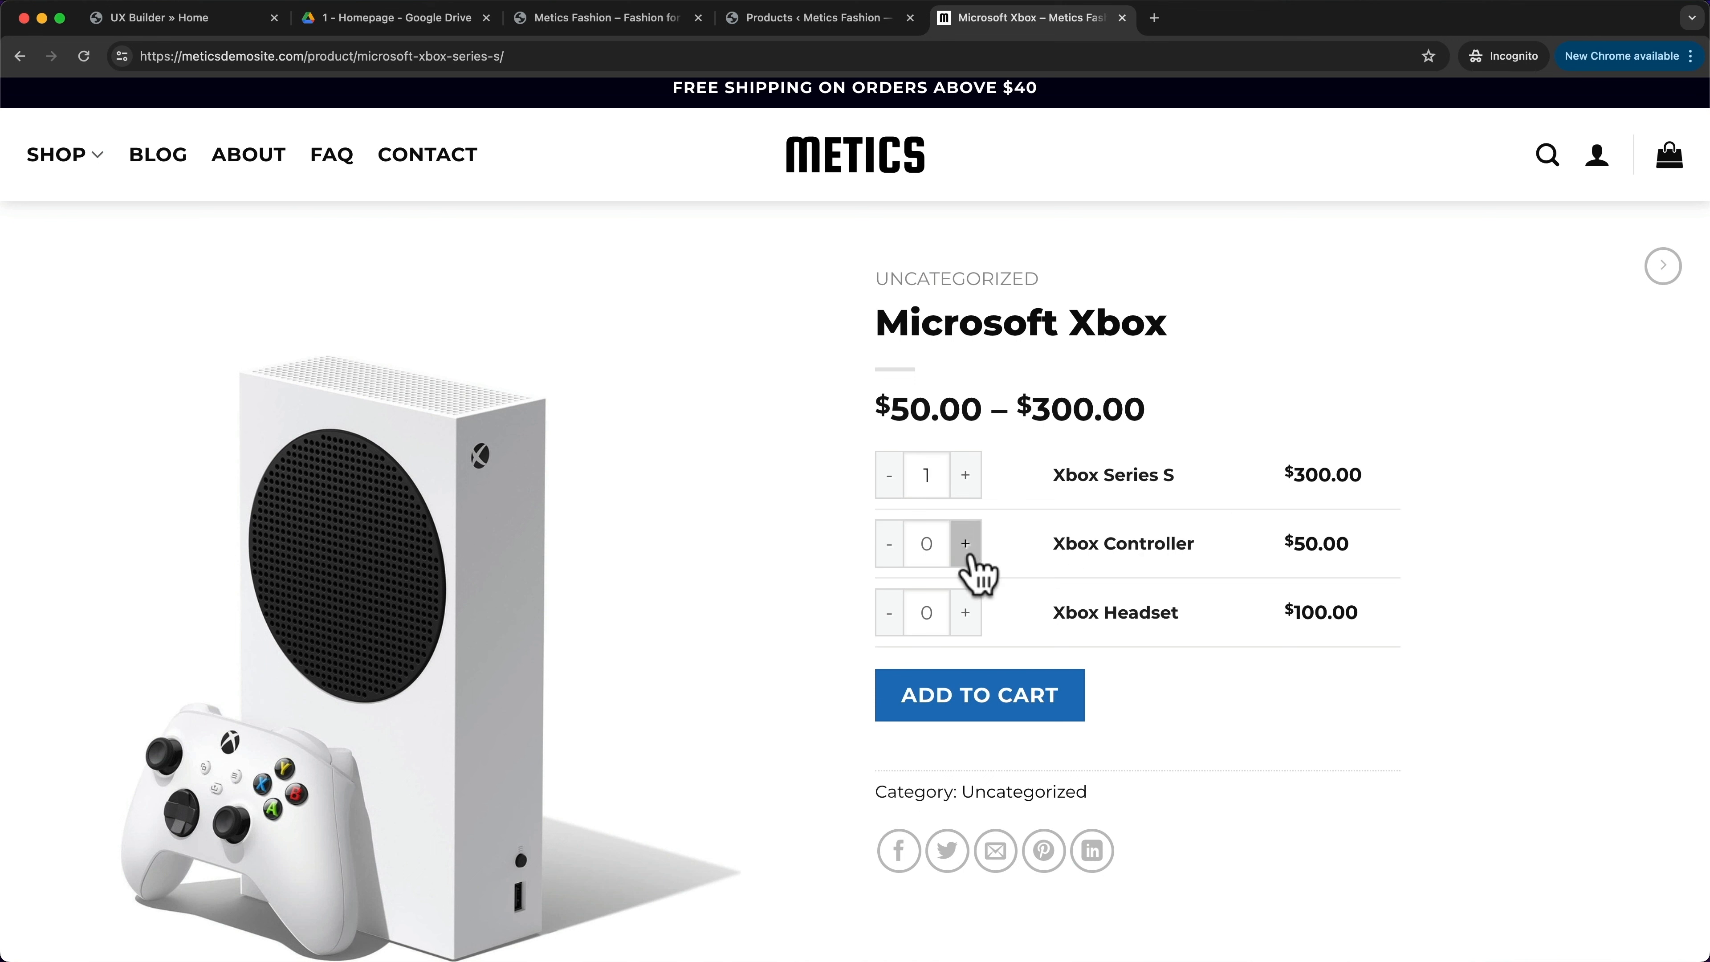
pyautogui.click(967, 615)
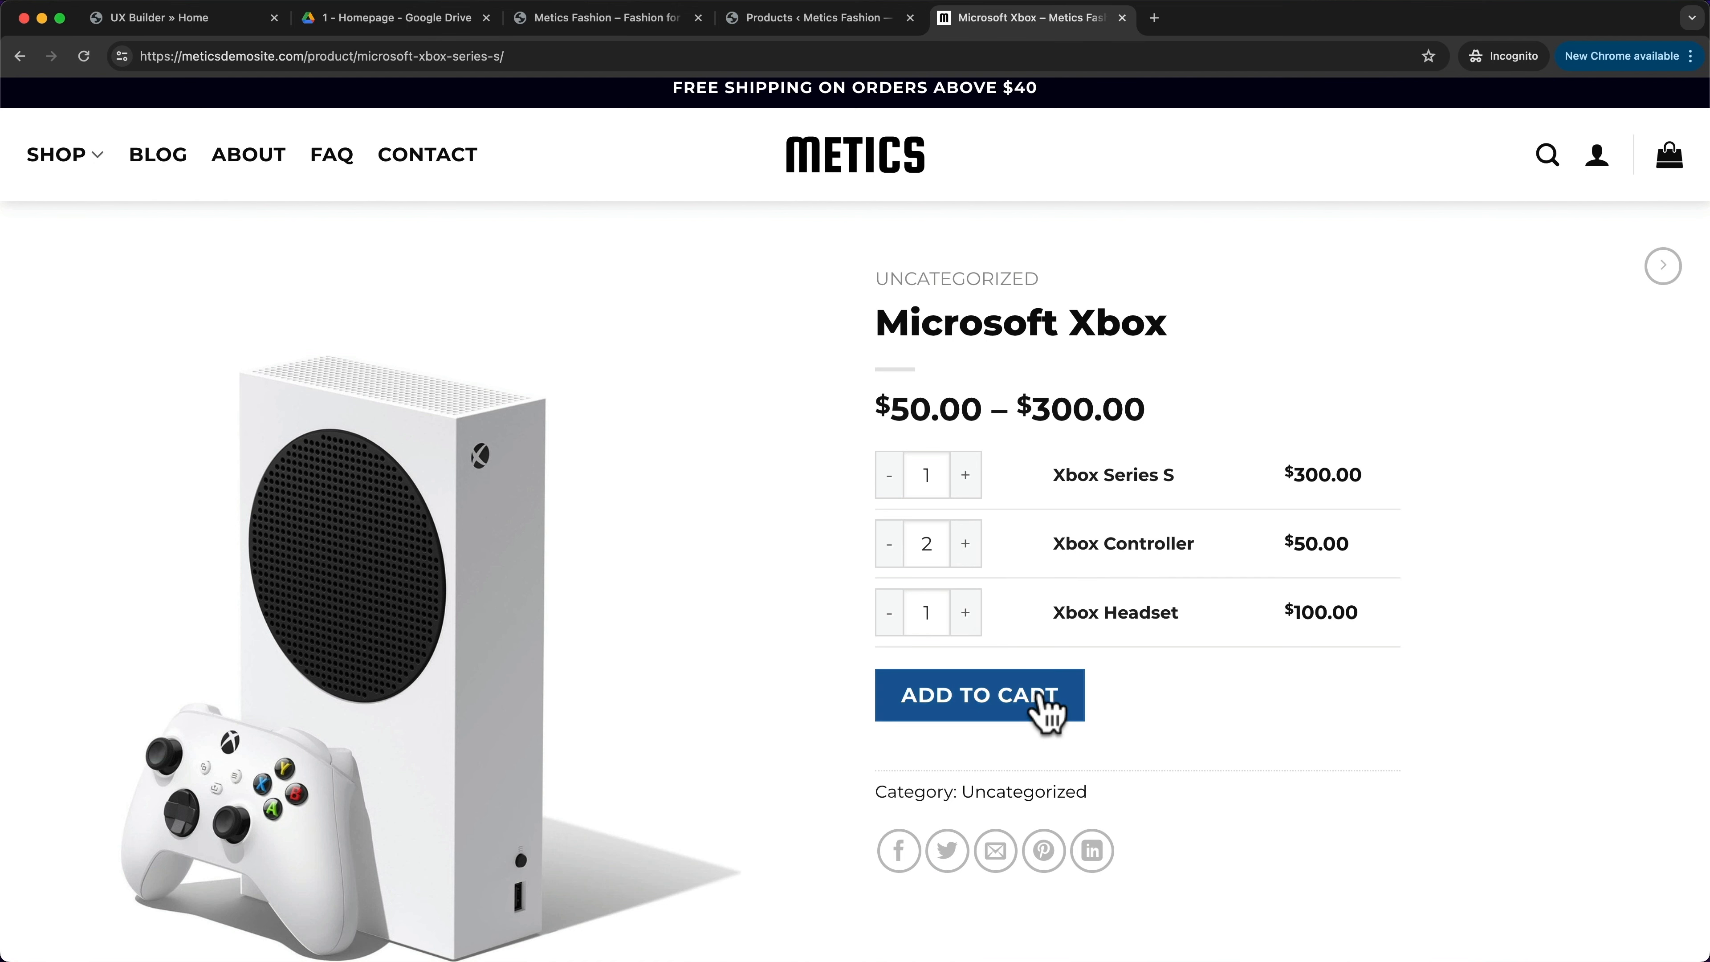
pyautogui.click(1048, 706)
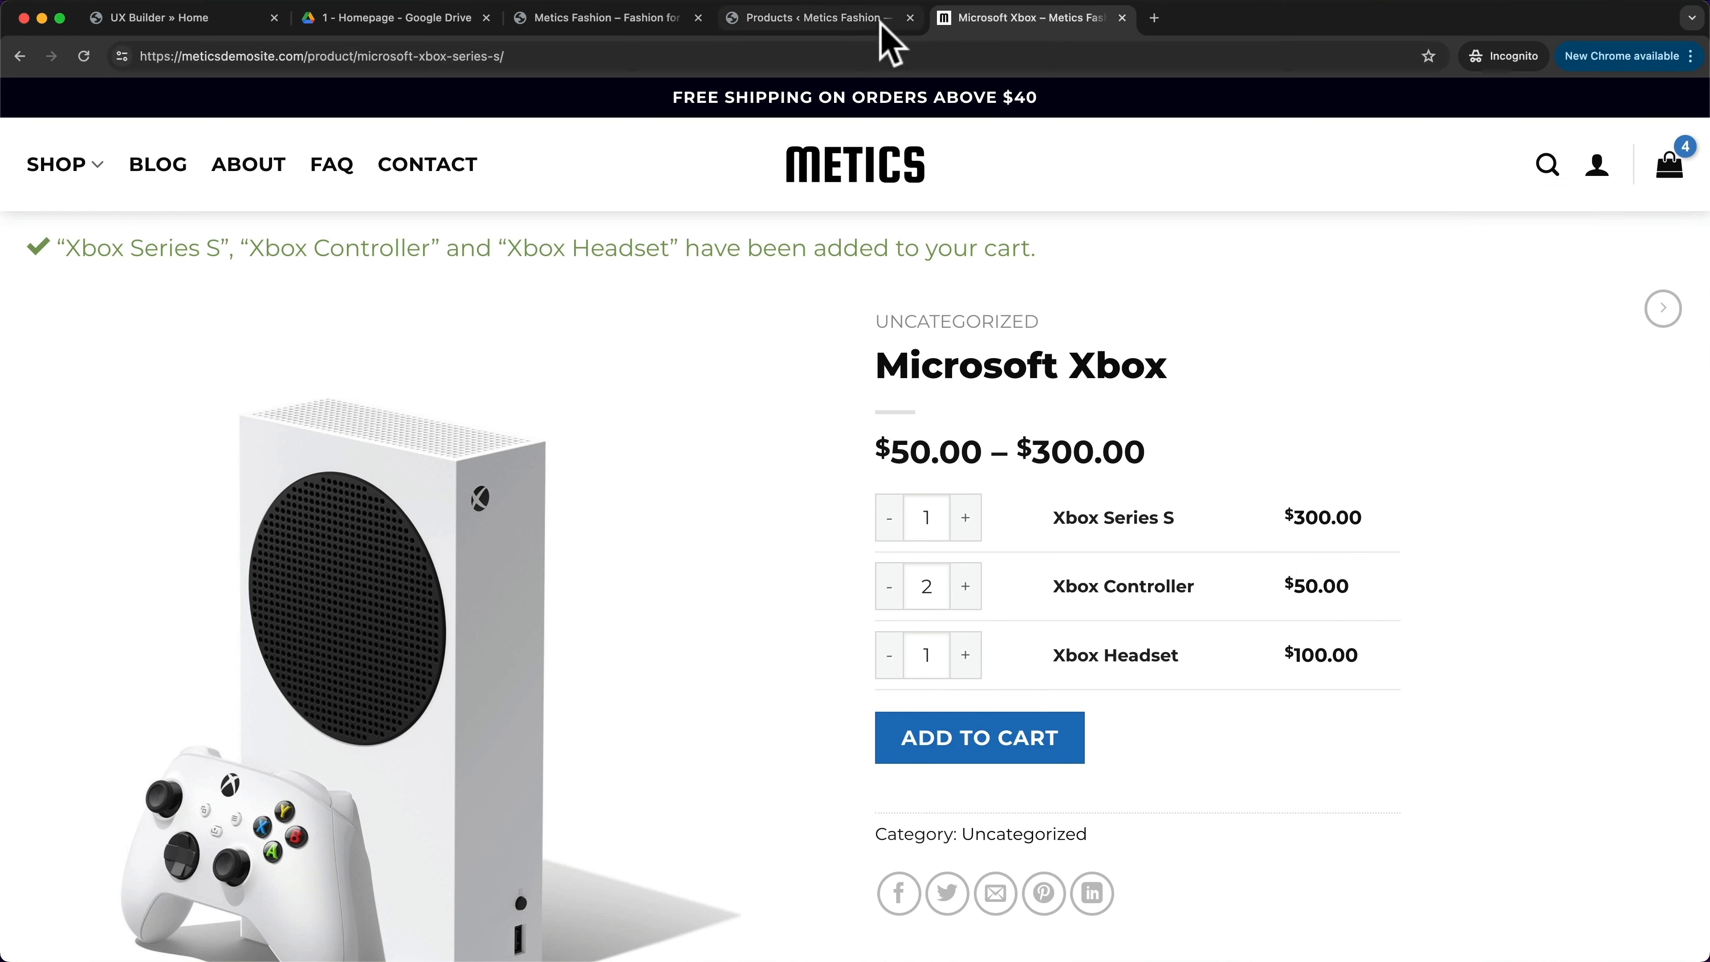
# - Open a blank Add New product page, checking the Series S, Controller and Headset names on the storefront
pyautogui.click(818, 19)
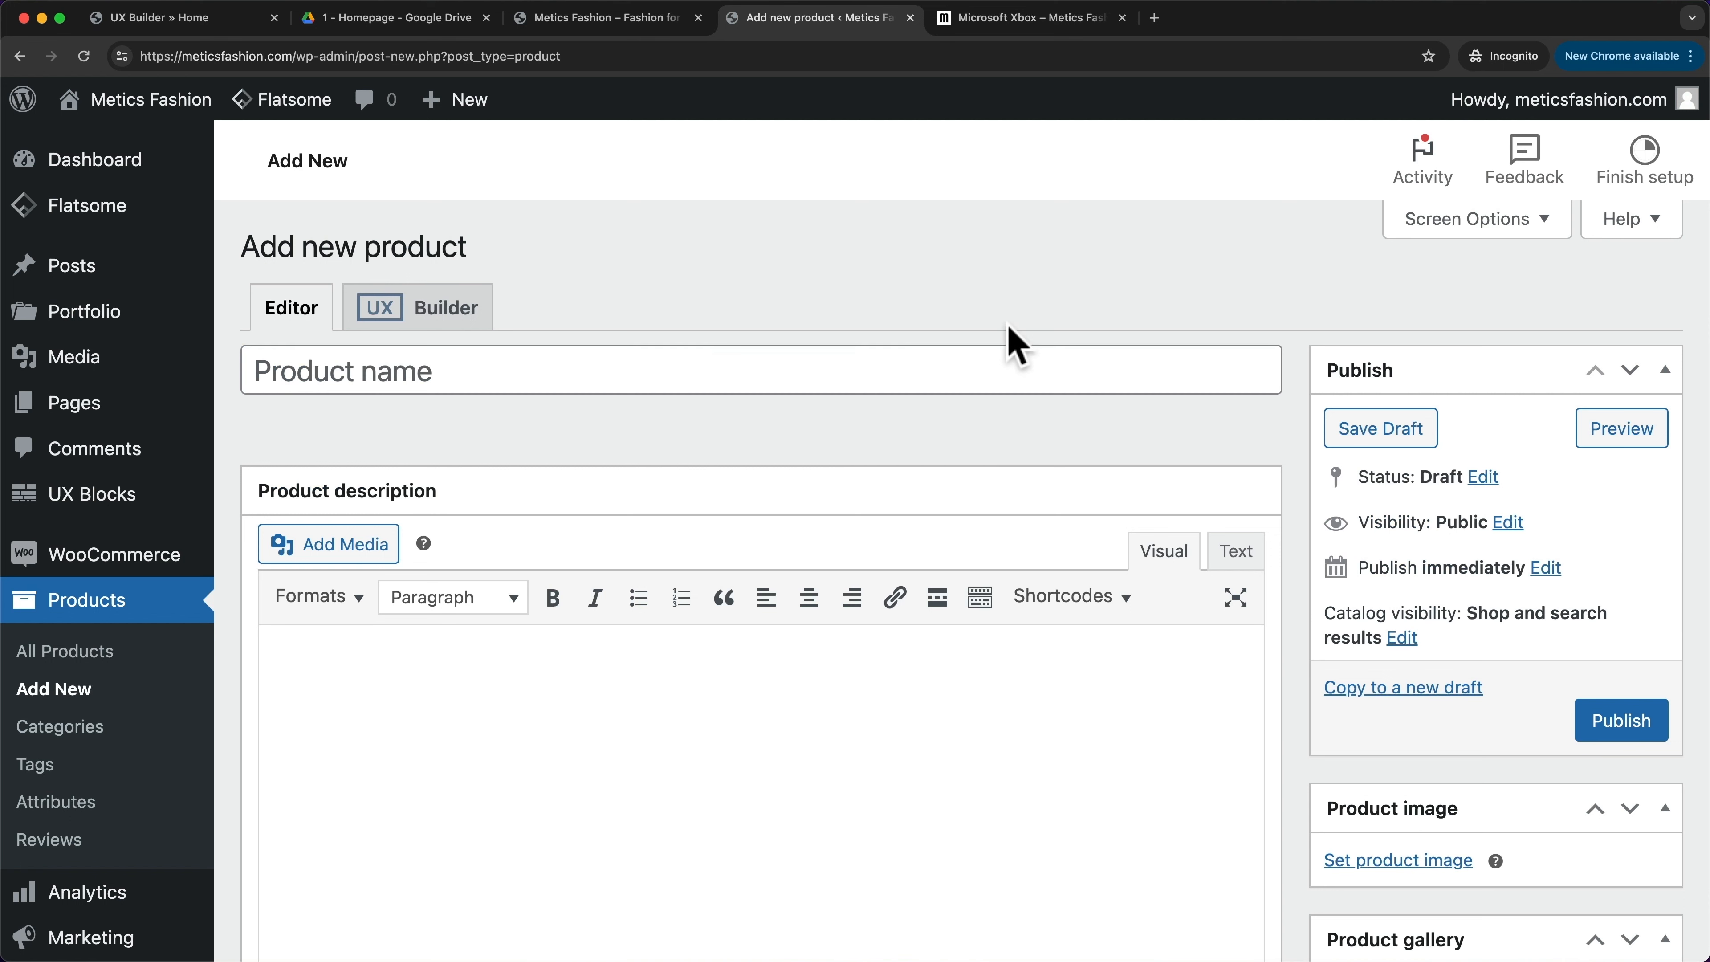
pyautogui.click(1066, 20)
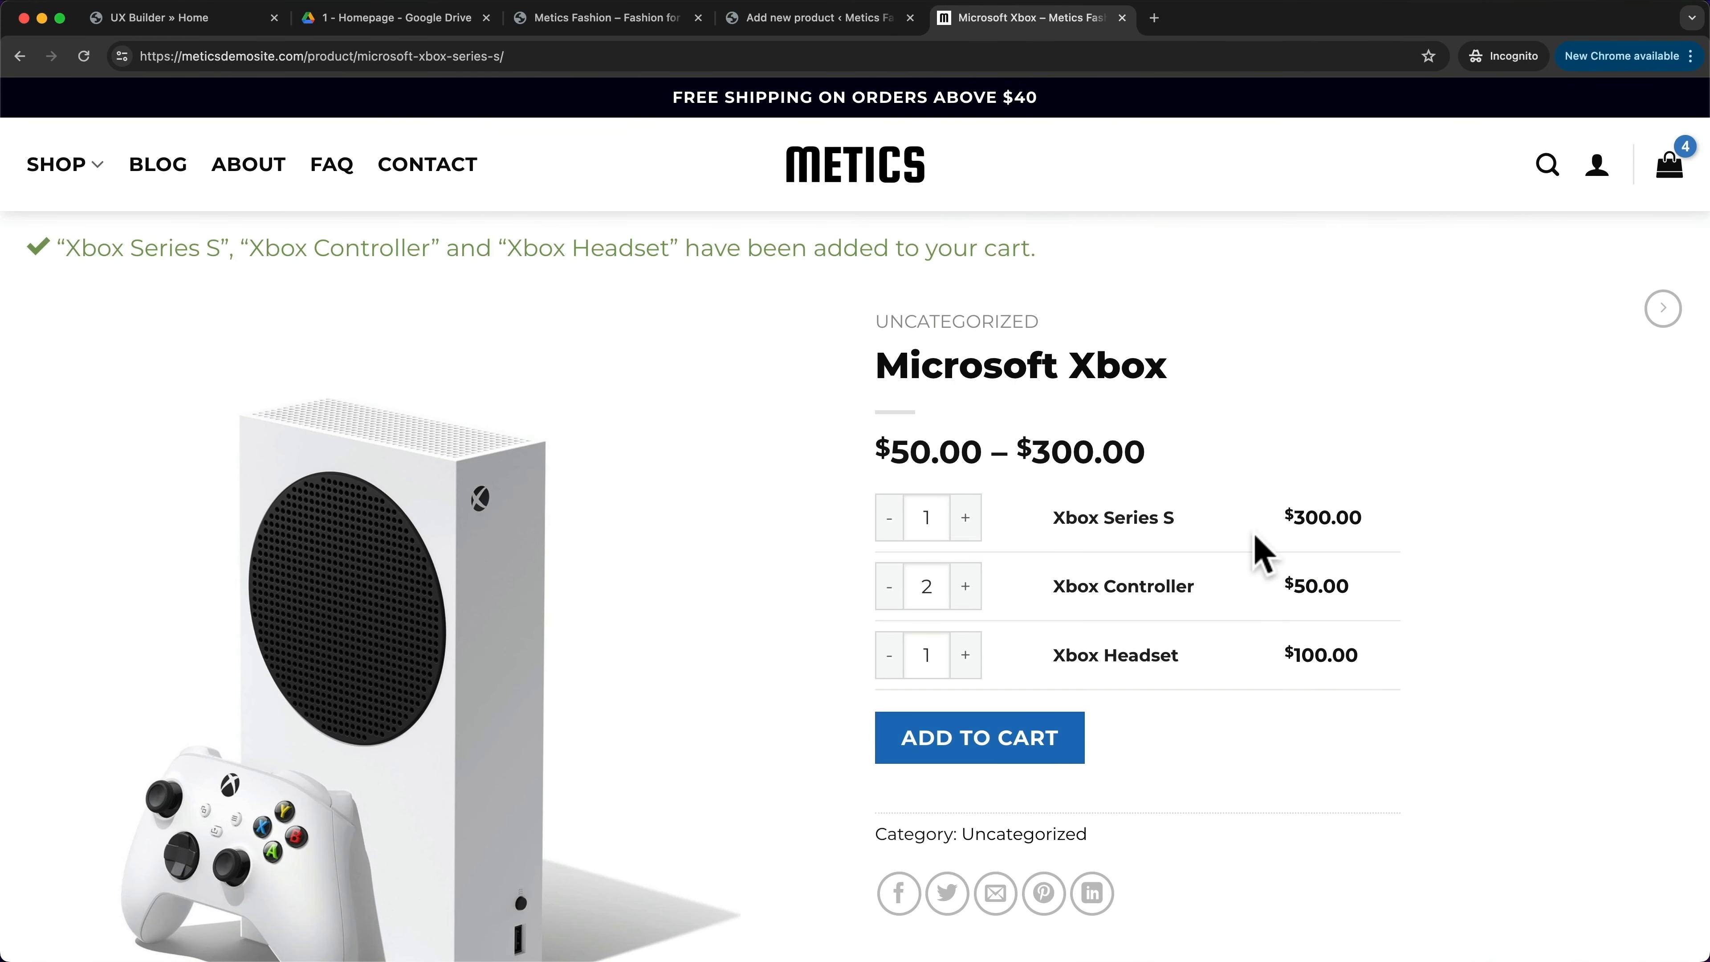
pyautogui.moveTo(1054, 513); pyautogui.dragTo(1207, 526)
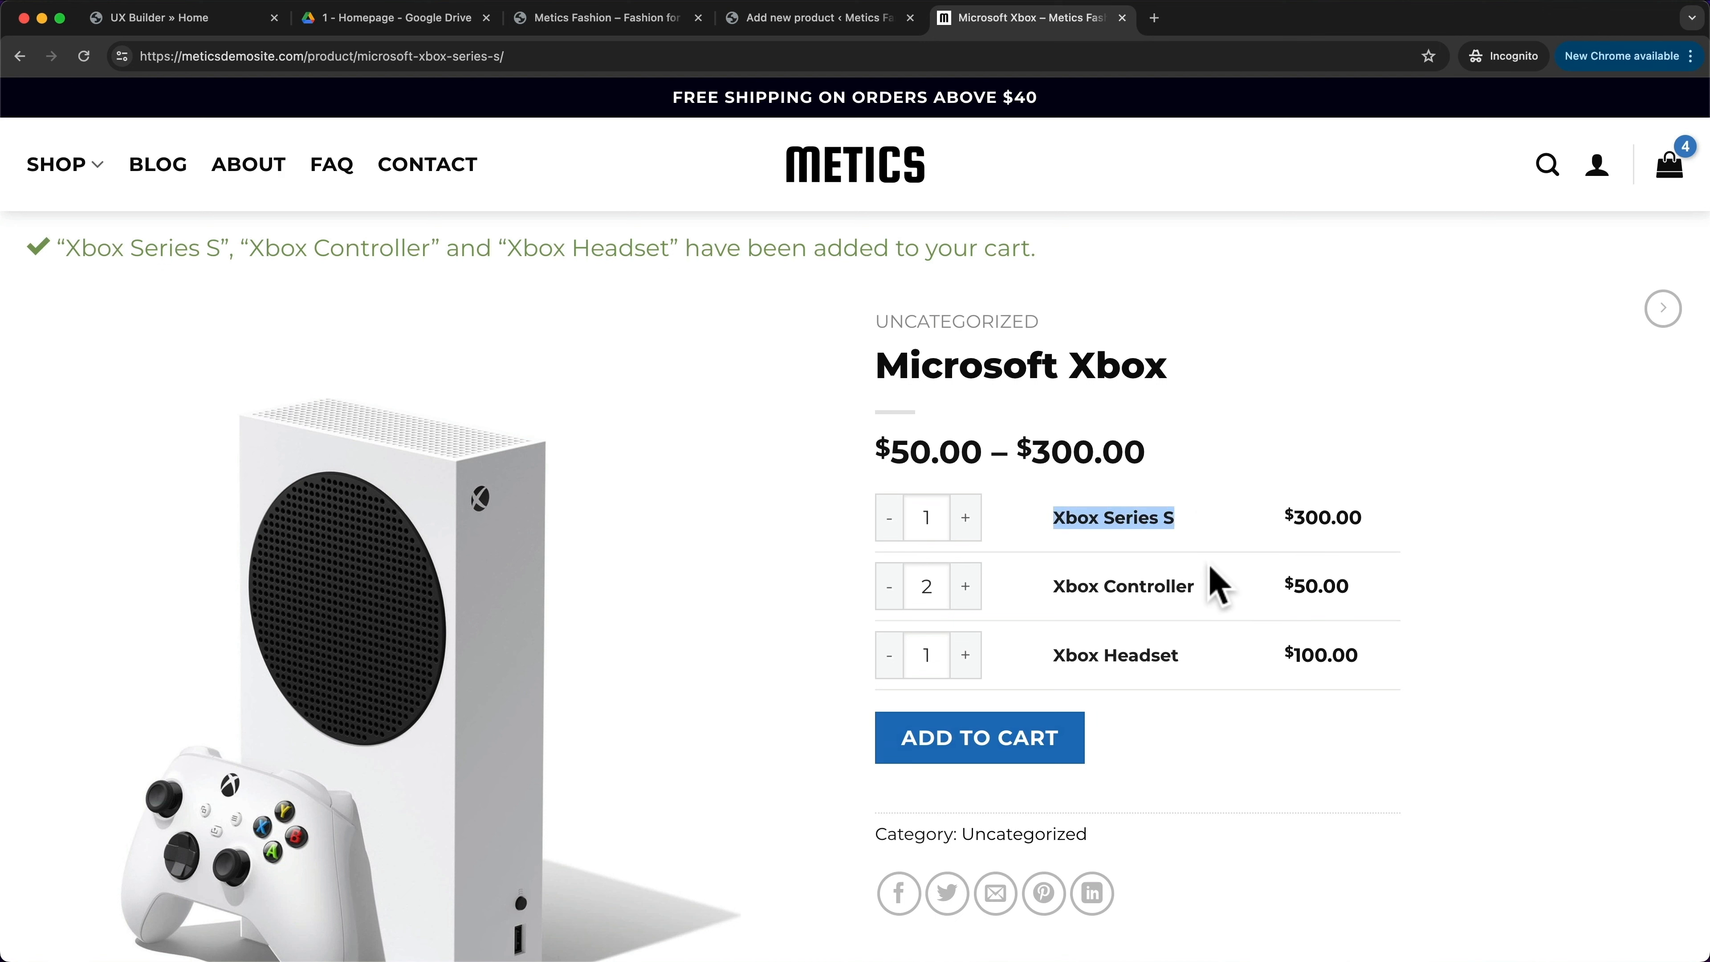
pyautogui.moveTo(1059, 589); pyautogui.dragTo(1186, 585)
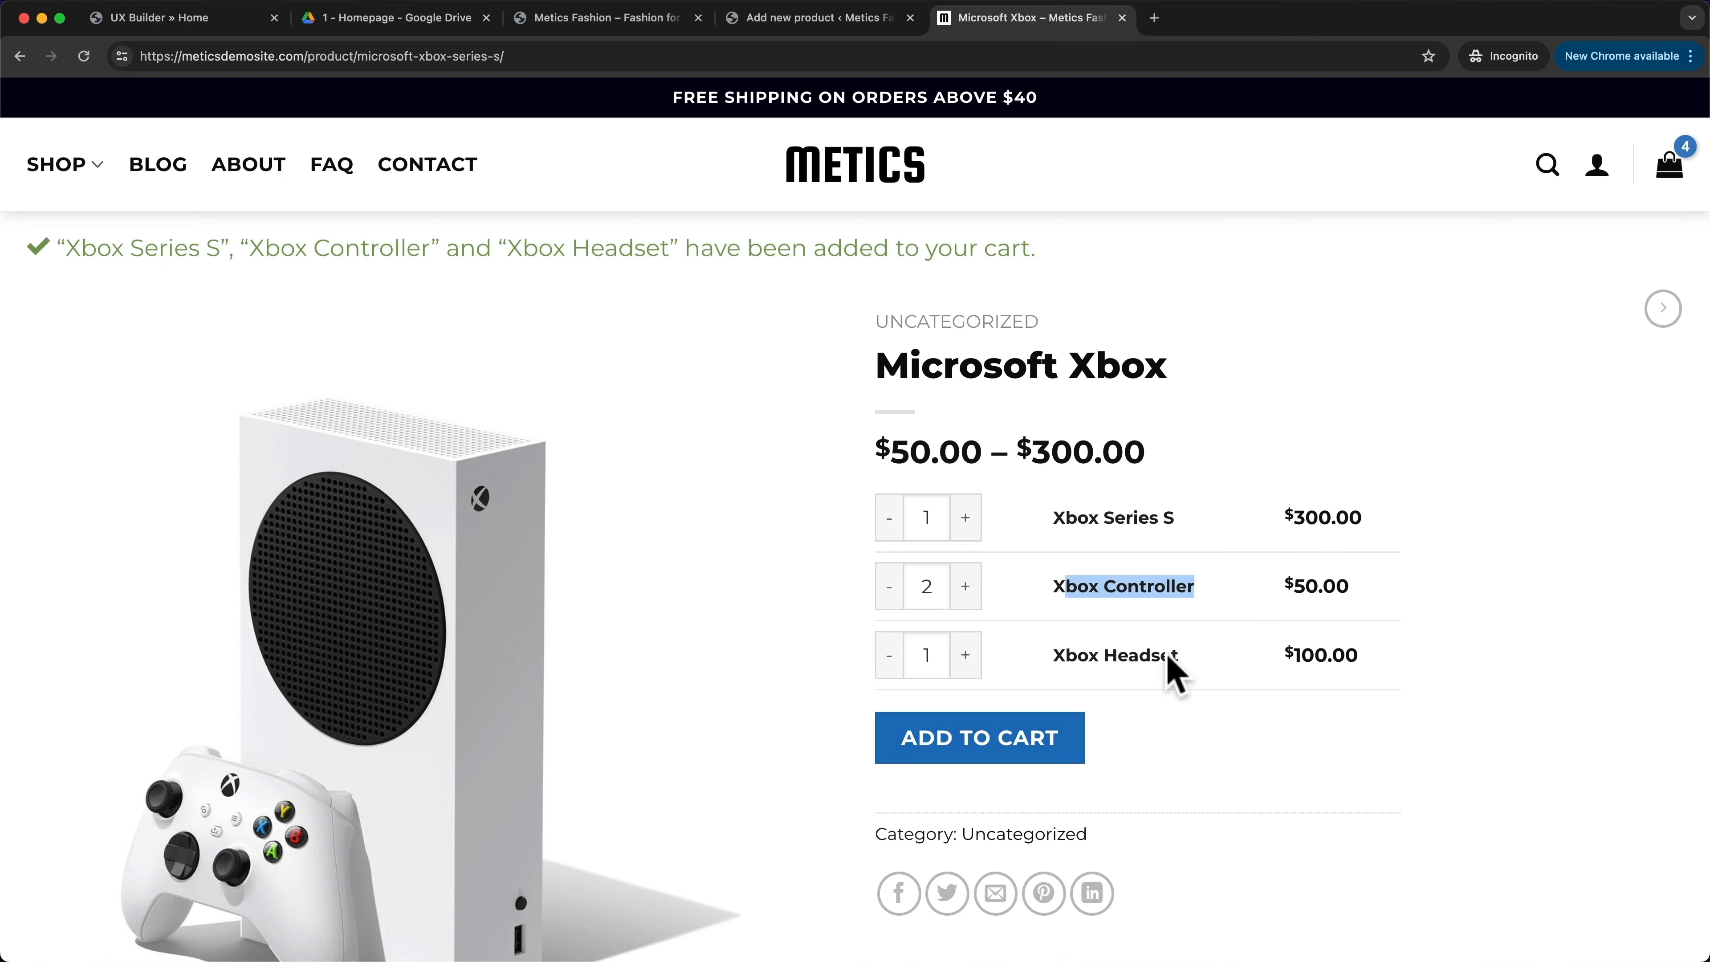
pyautogui.moveTo(1055, 657); pyautogui.dragTo(1172, 662)
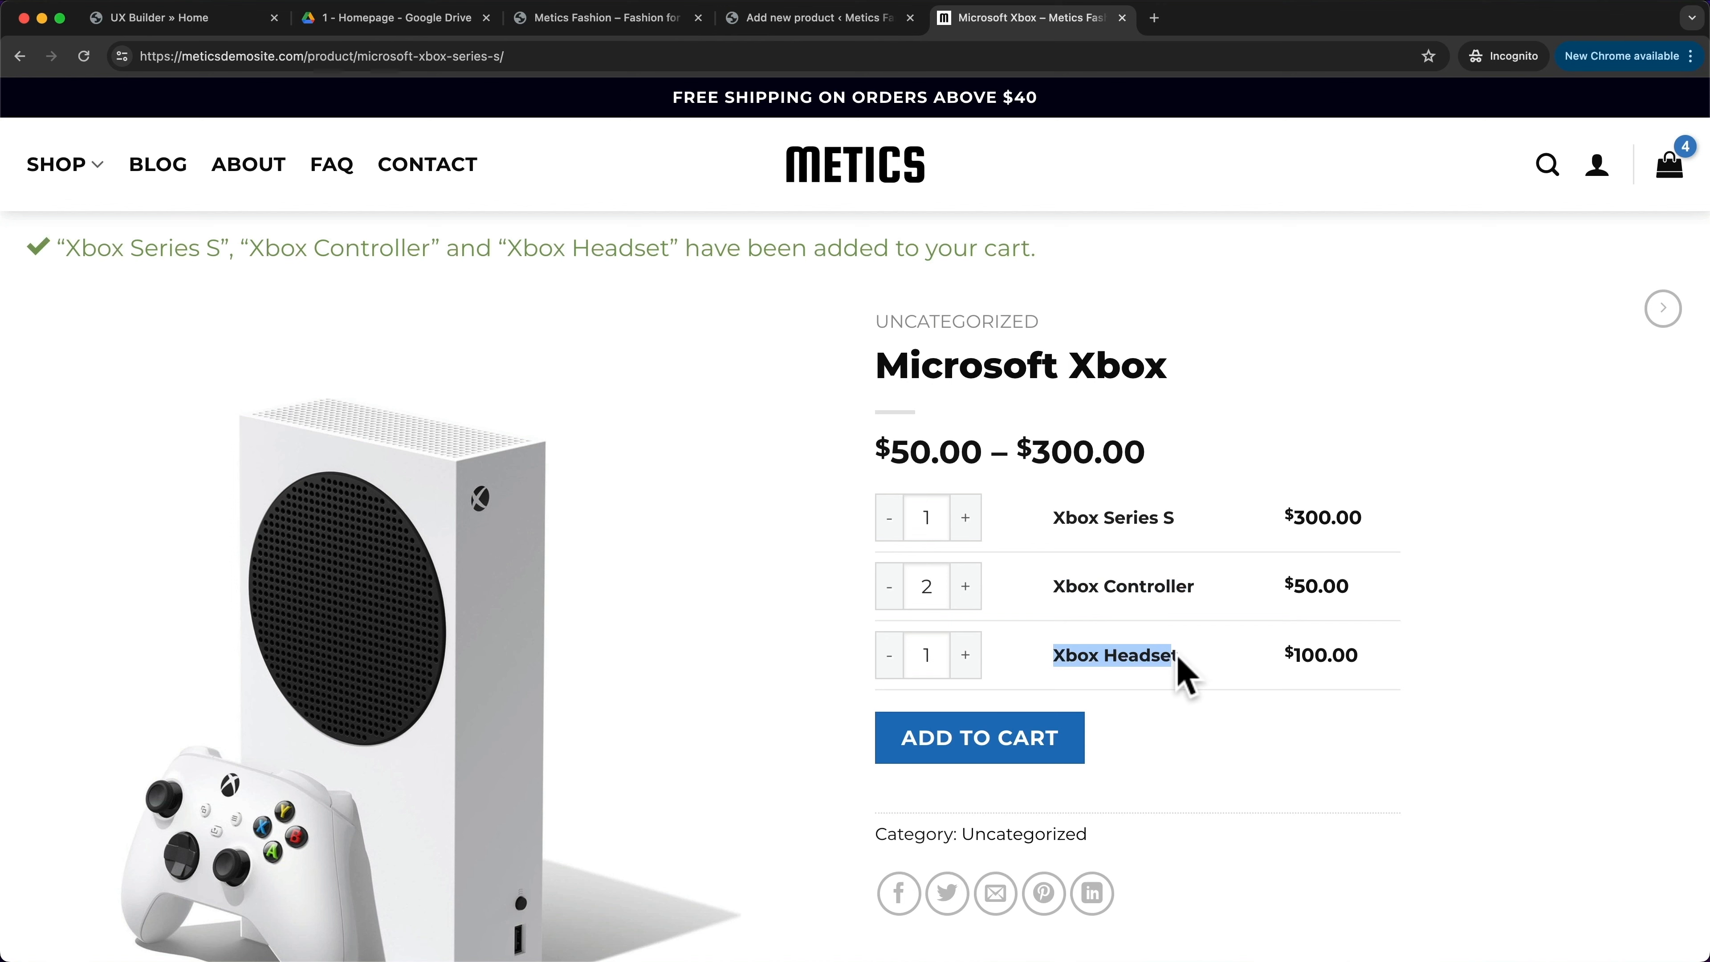
pyautogui.click(815, 18)
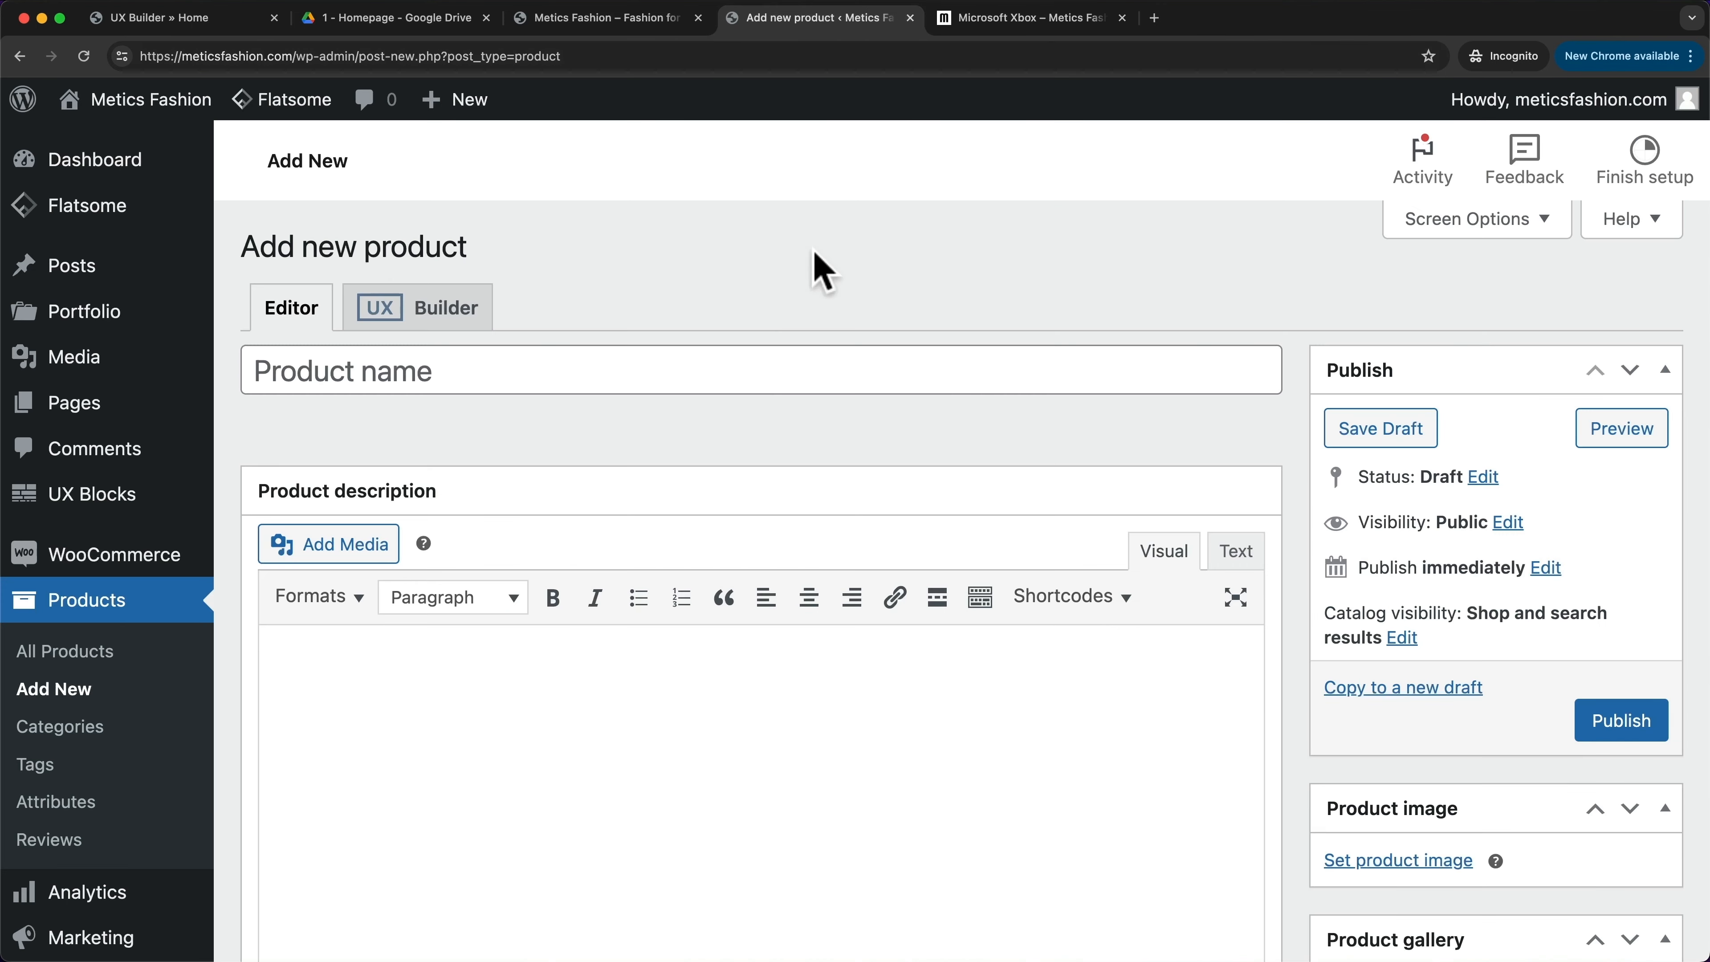
# - Name the new product Xbox Series S and give it a regular price of 300
pyautogui.click(629, 372)
pyautogui.write('Xbox Series S')
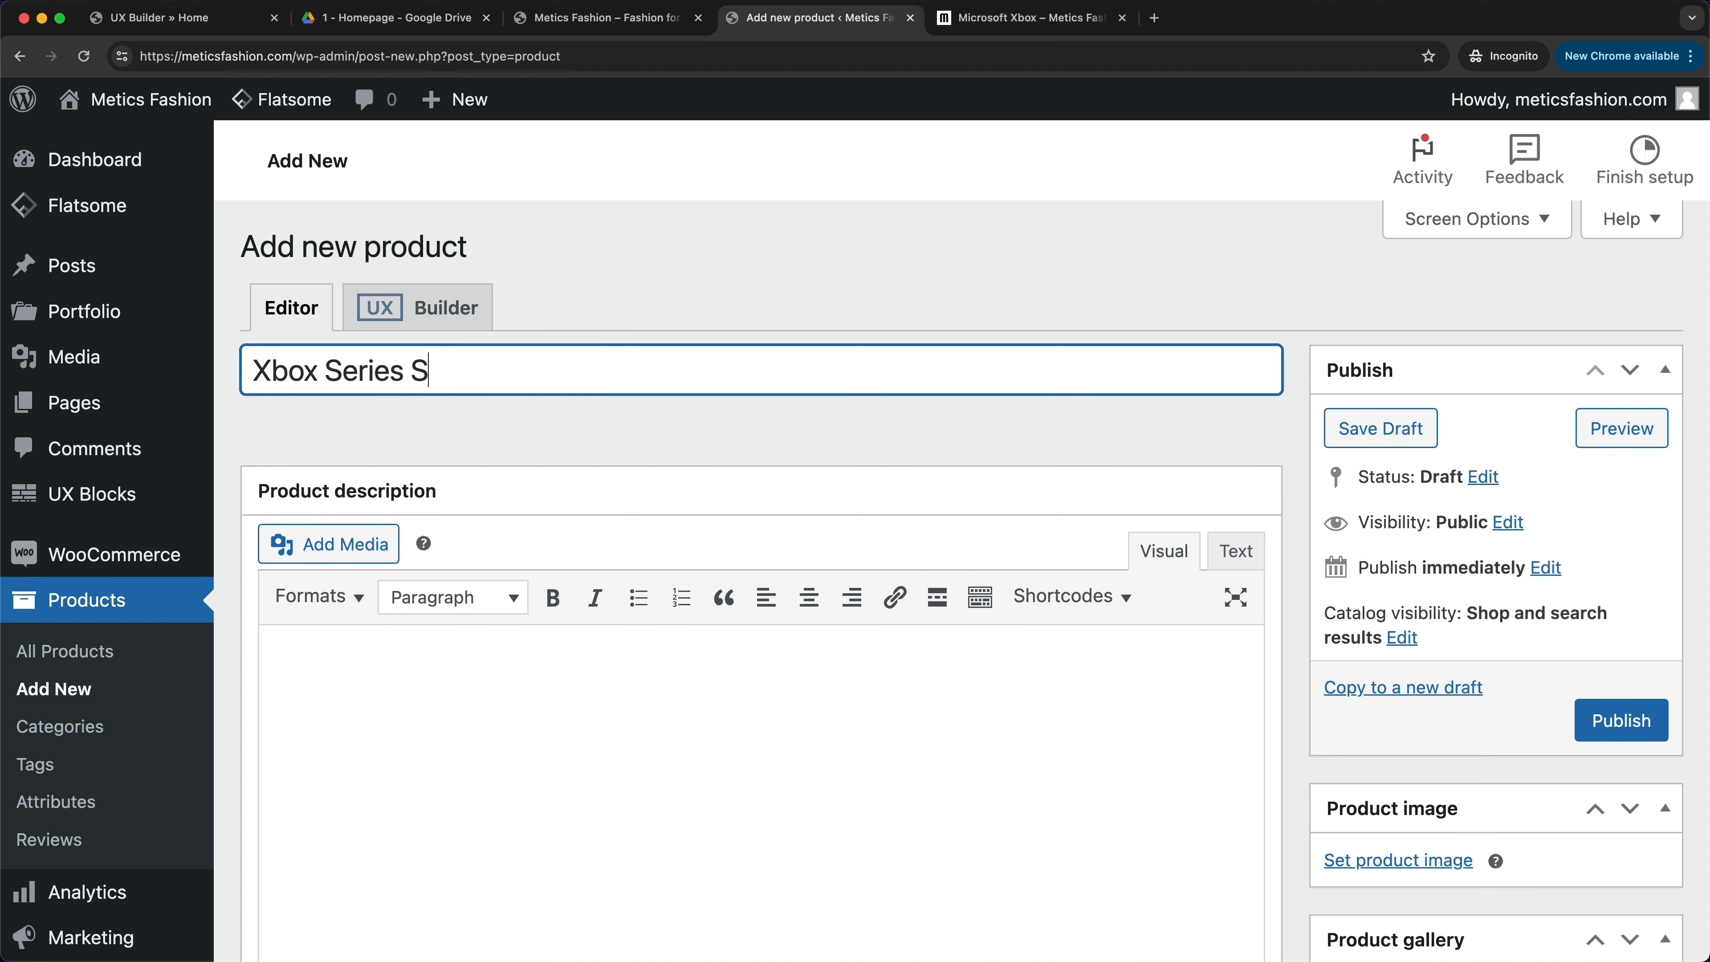
pyautogui.click(959, 444)
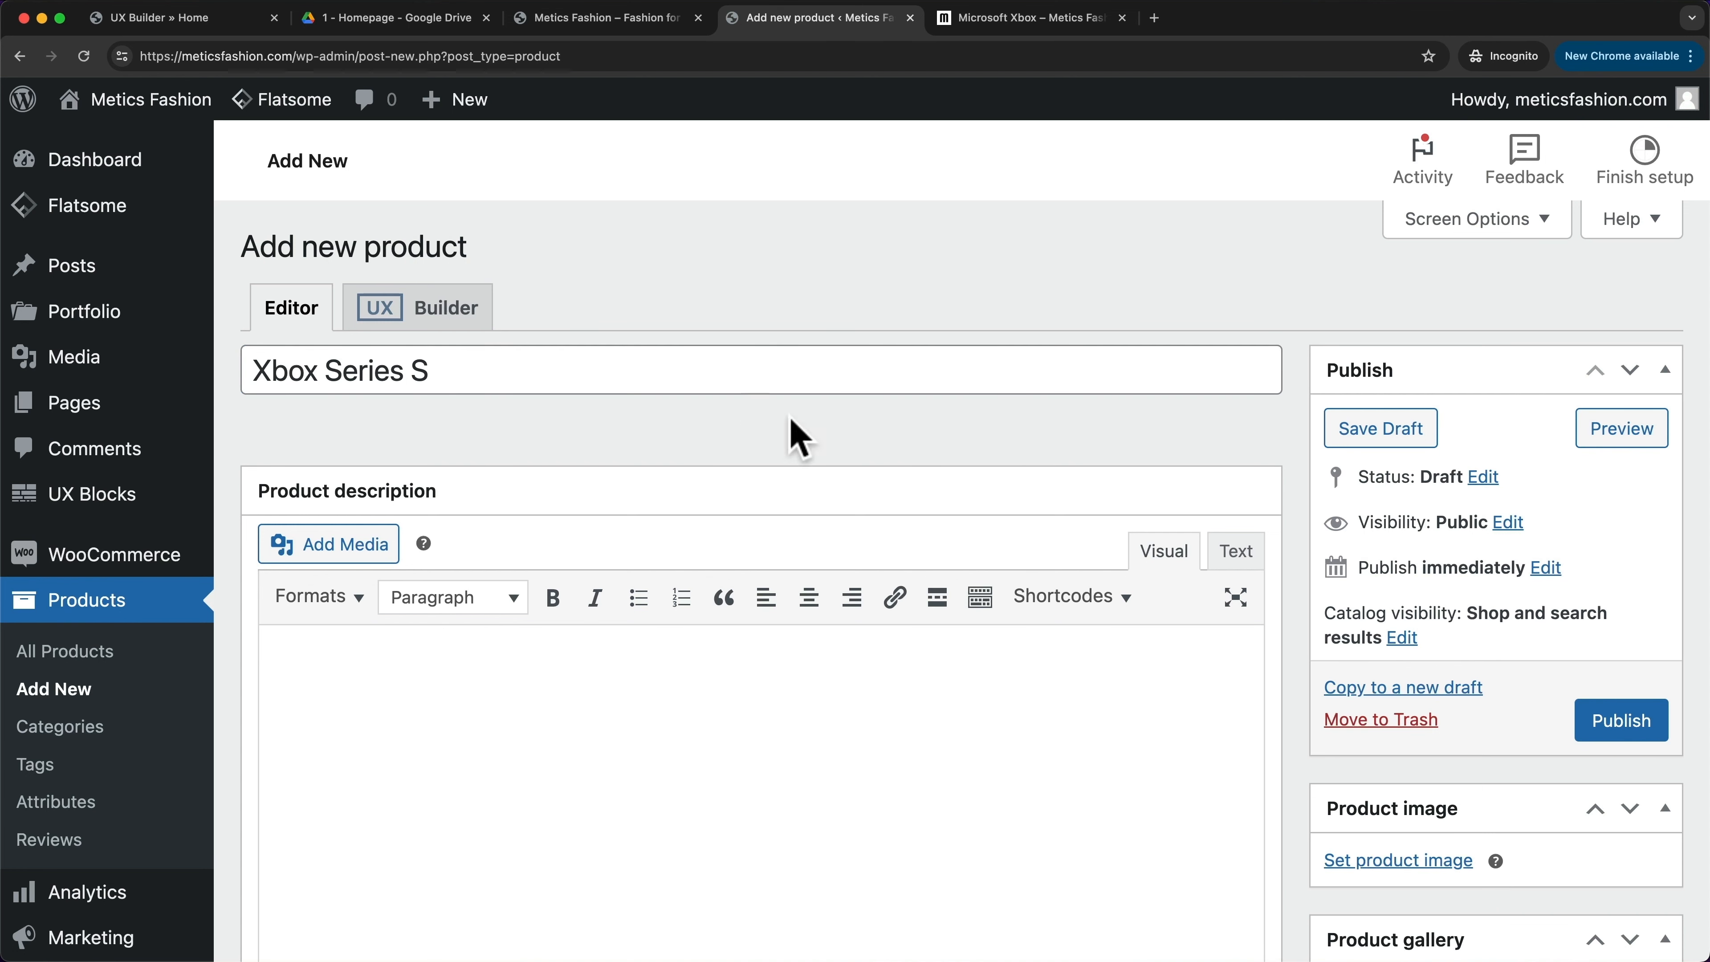
pyautogui.scroll(-1, 869, 449)
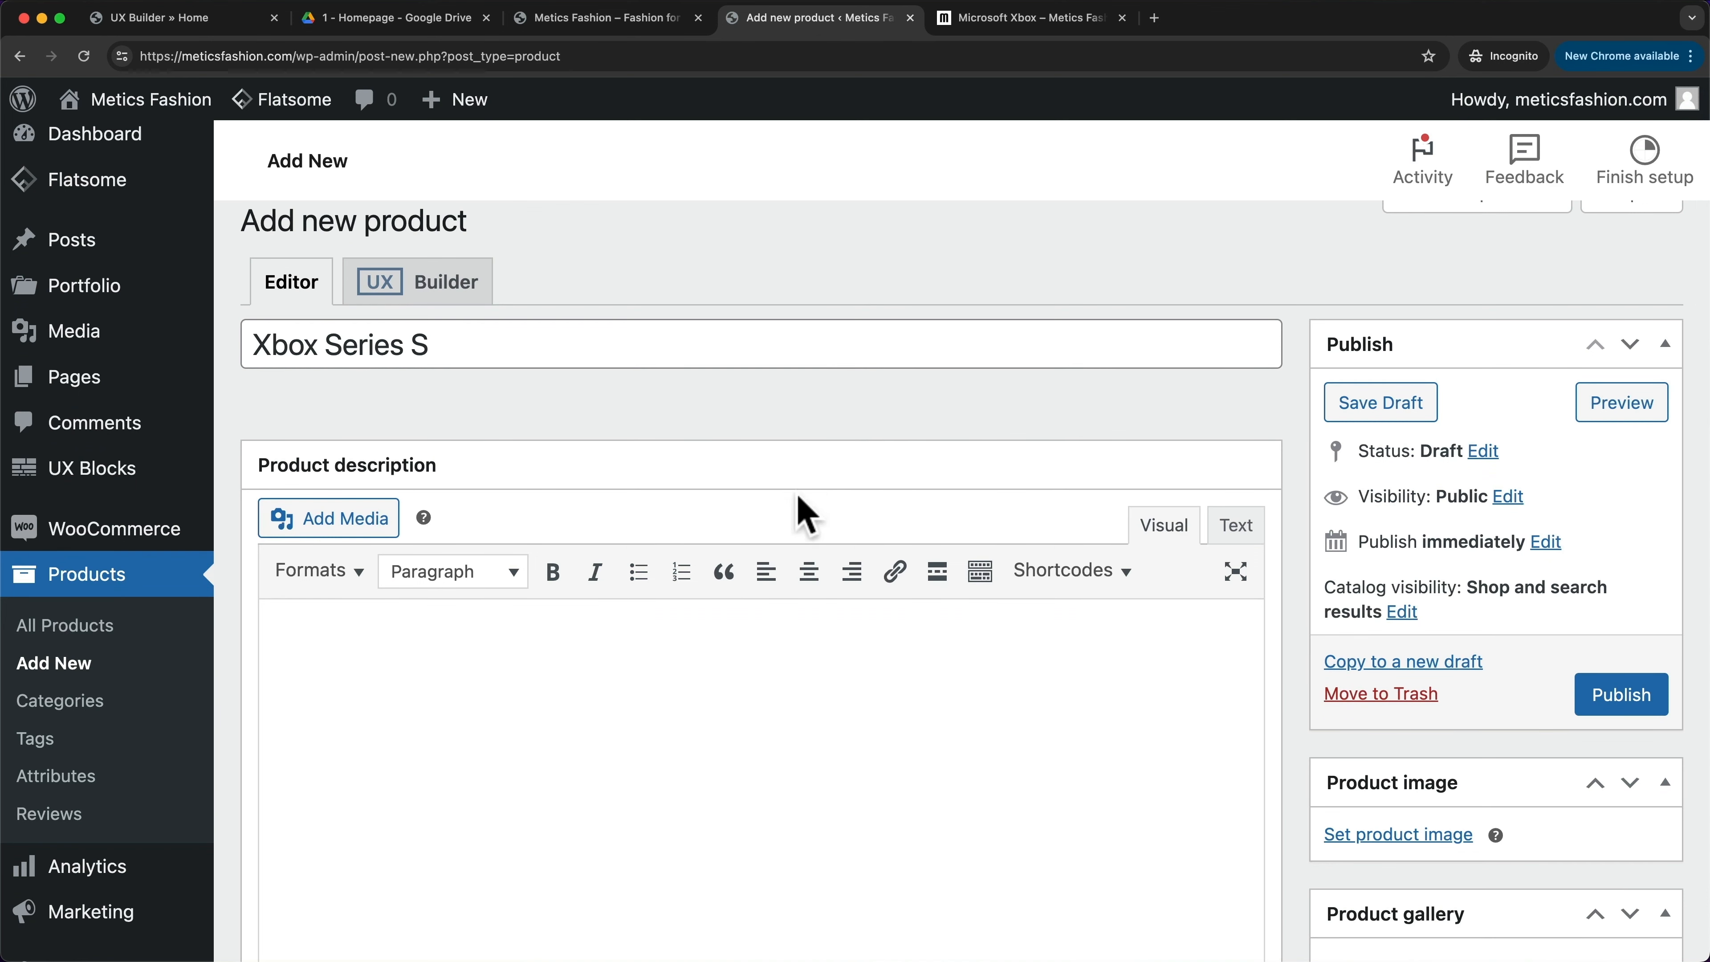
pyautogui.scroll(-2, 809, 582)
pyautogui.scroll(-8, 821, 646)
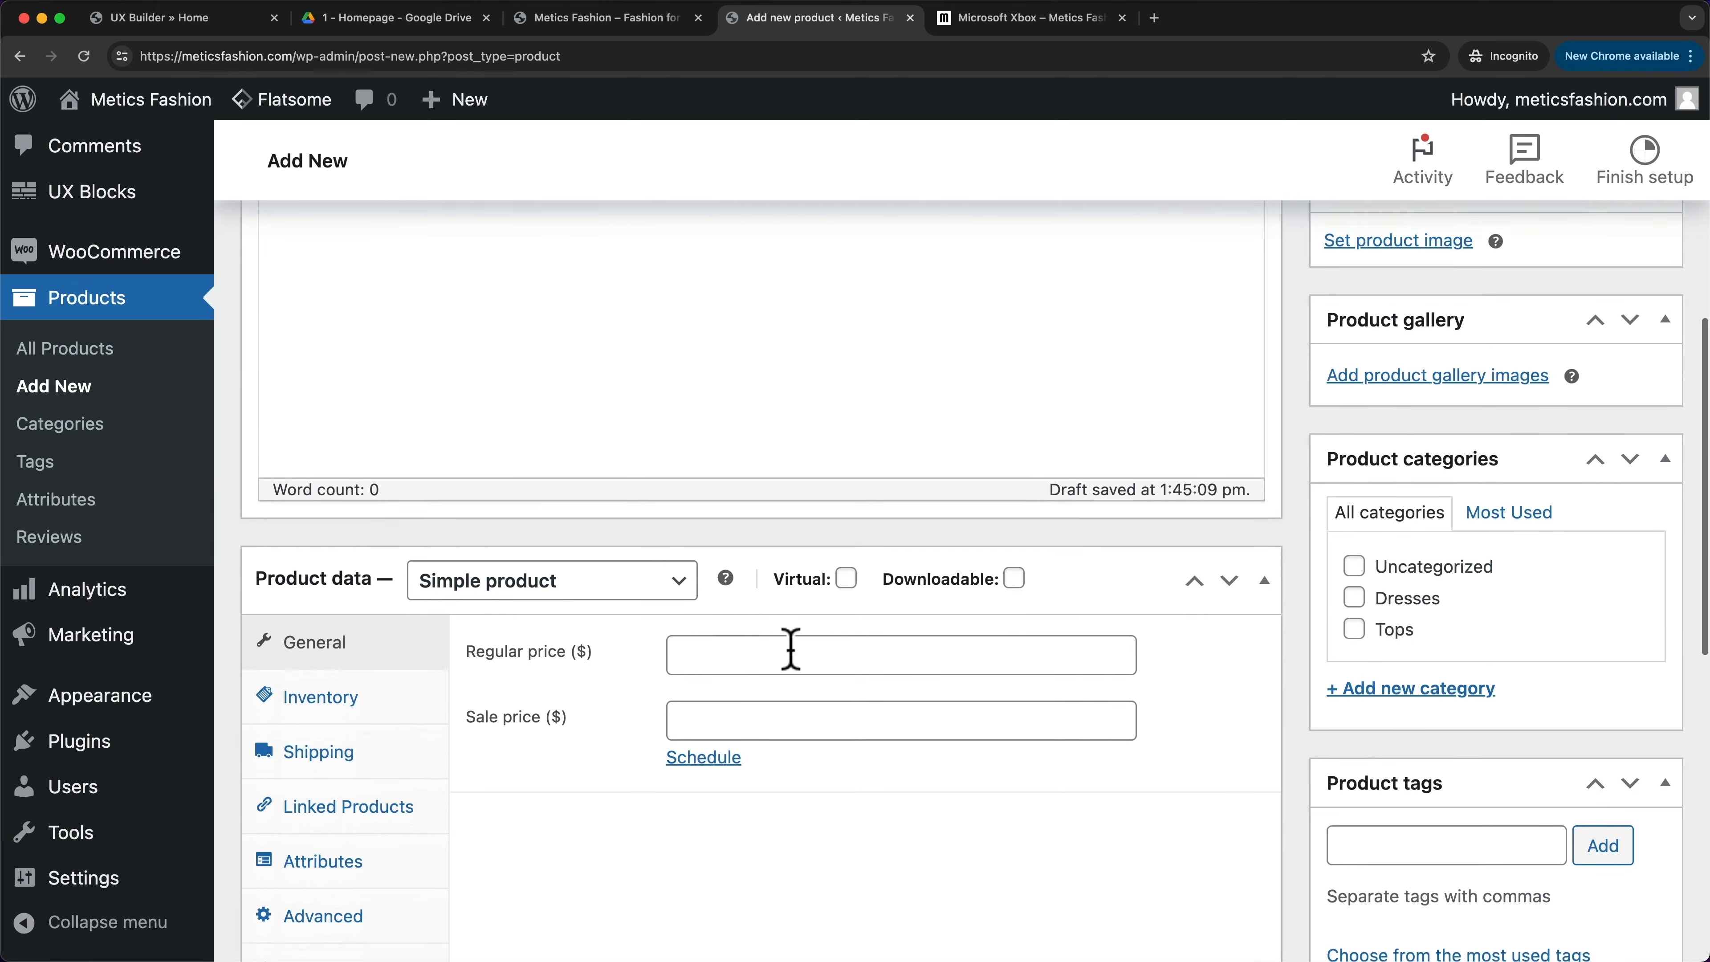
pyautogui.scroll(-1, 781, 640)
pyautogui.click(774, 631)
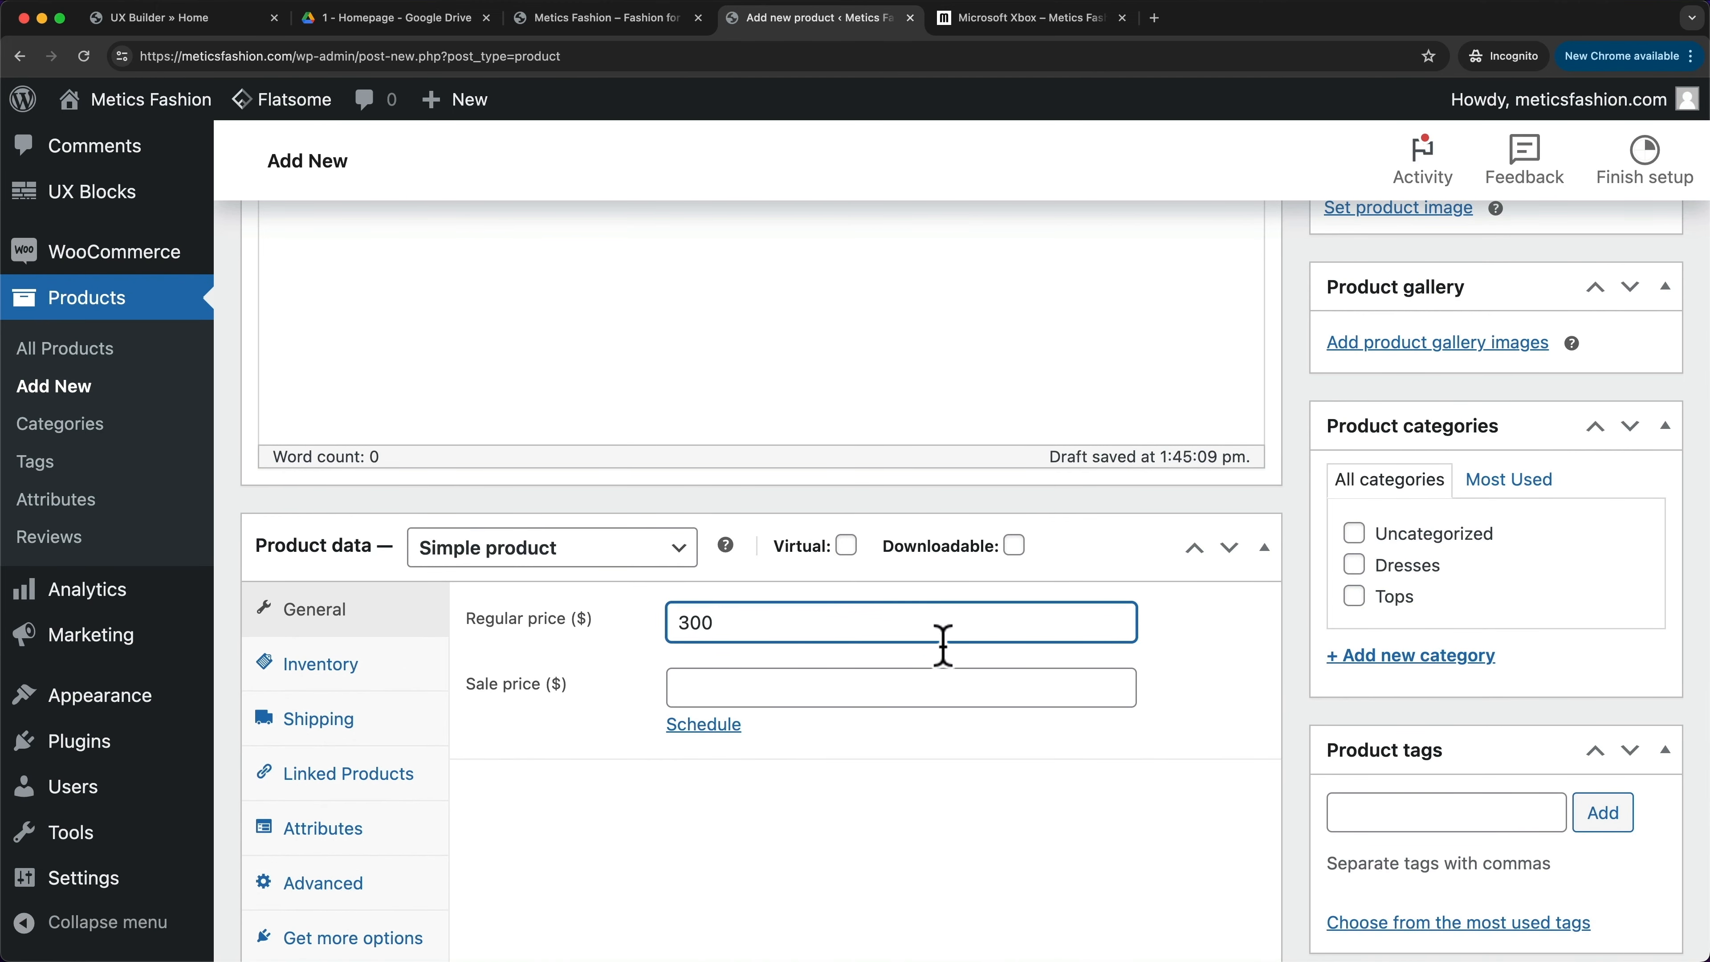
pyautogui.click(1163, 663)
pyautogui.scroll(10, 1159, 647)
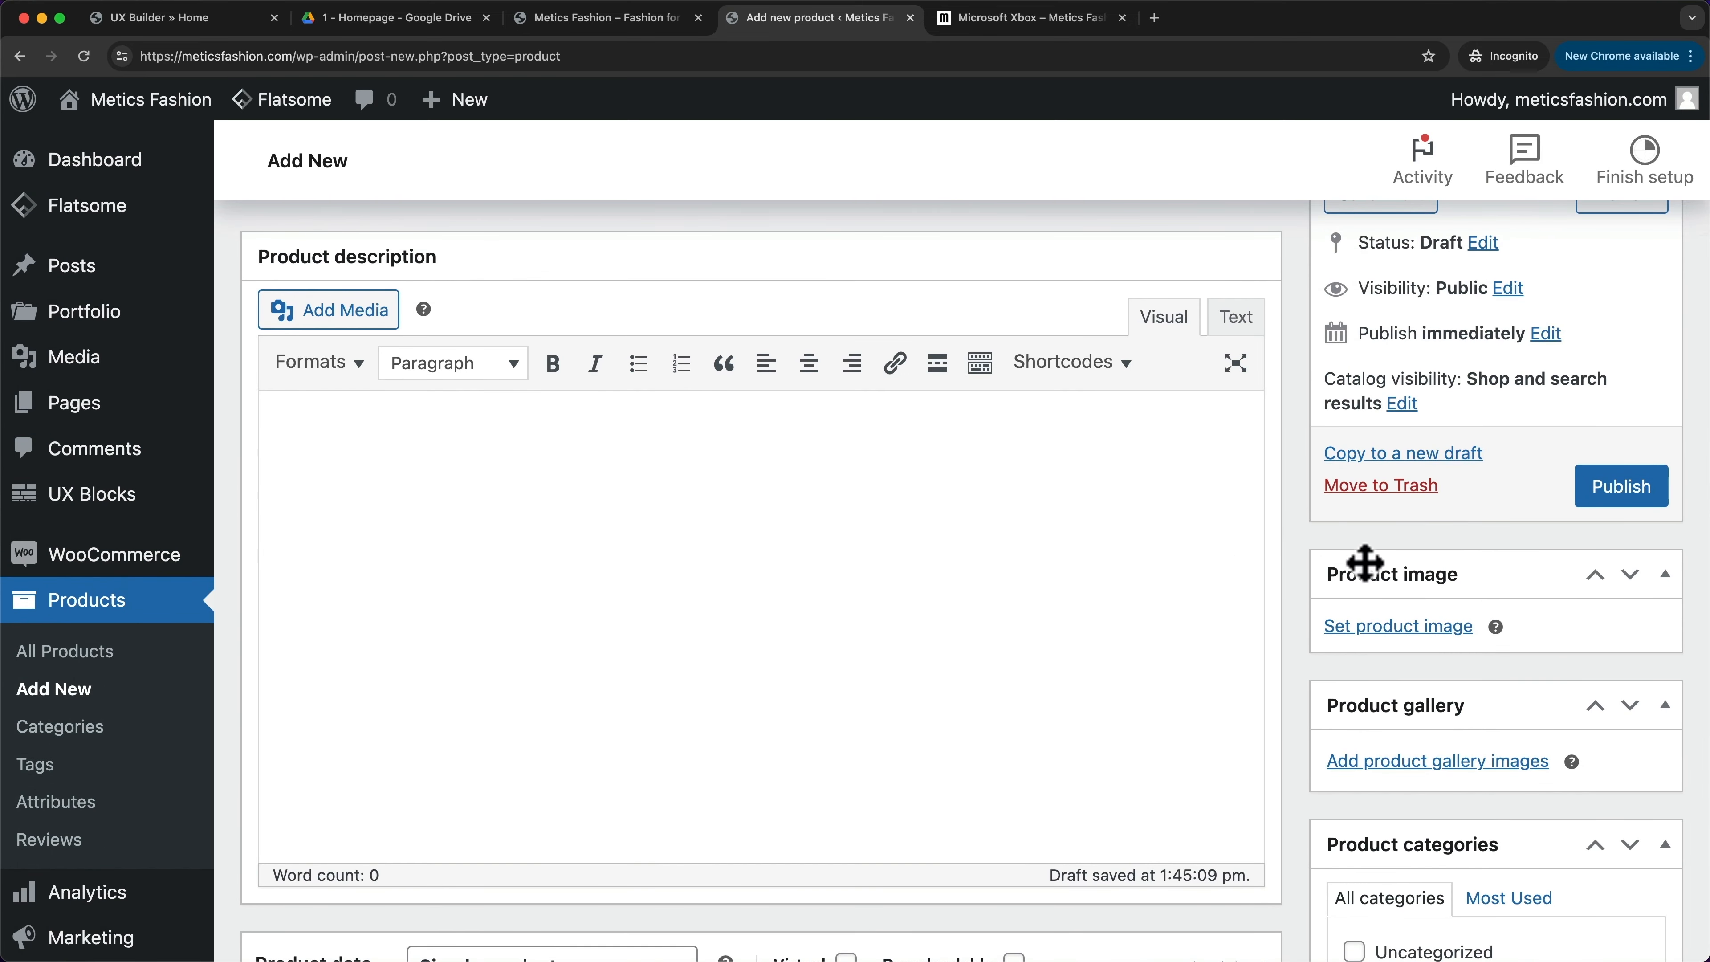
# - Upload the three Xbox pictures and set the console picture as the product image
pyautogui.click(1105, 19)
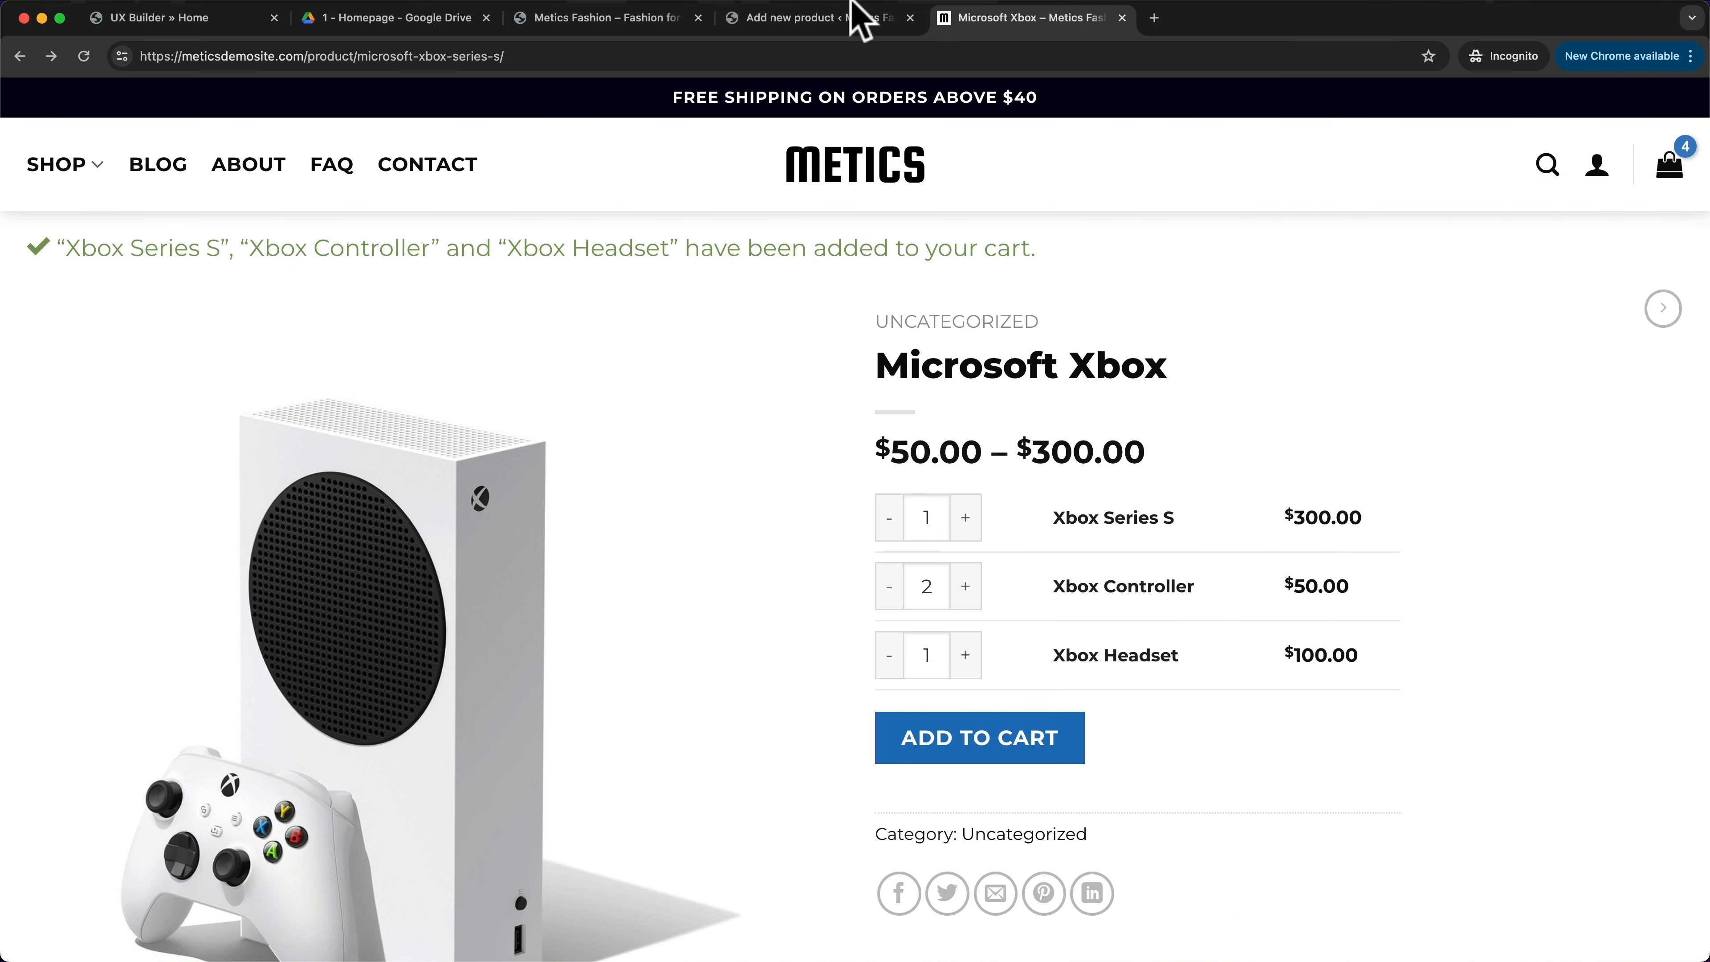
pyautogui.click(807, 18)
pyautogui.click(1330, 629)
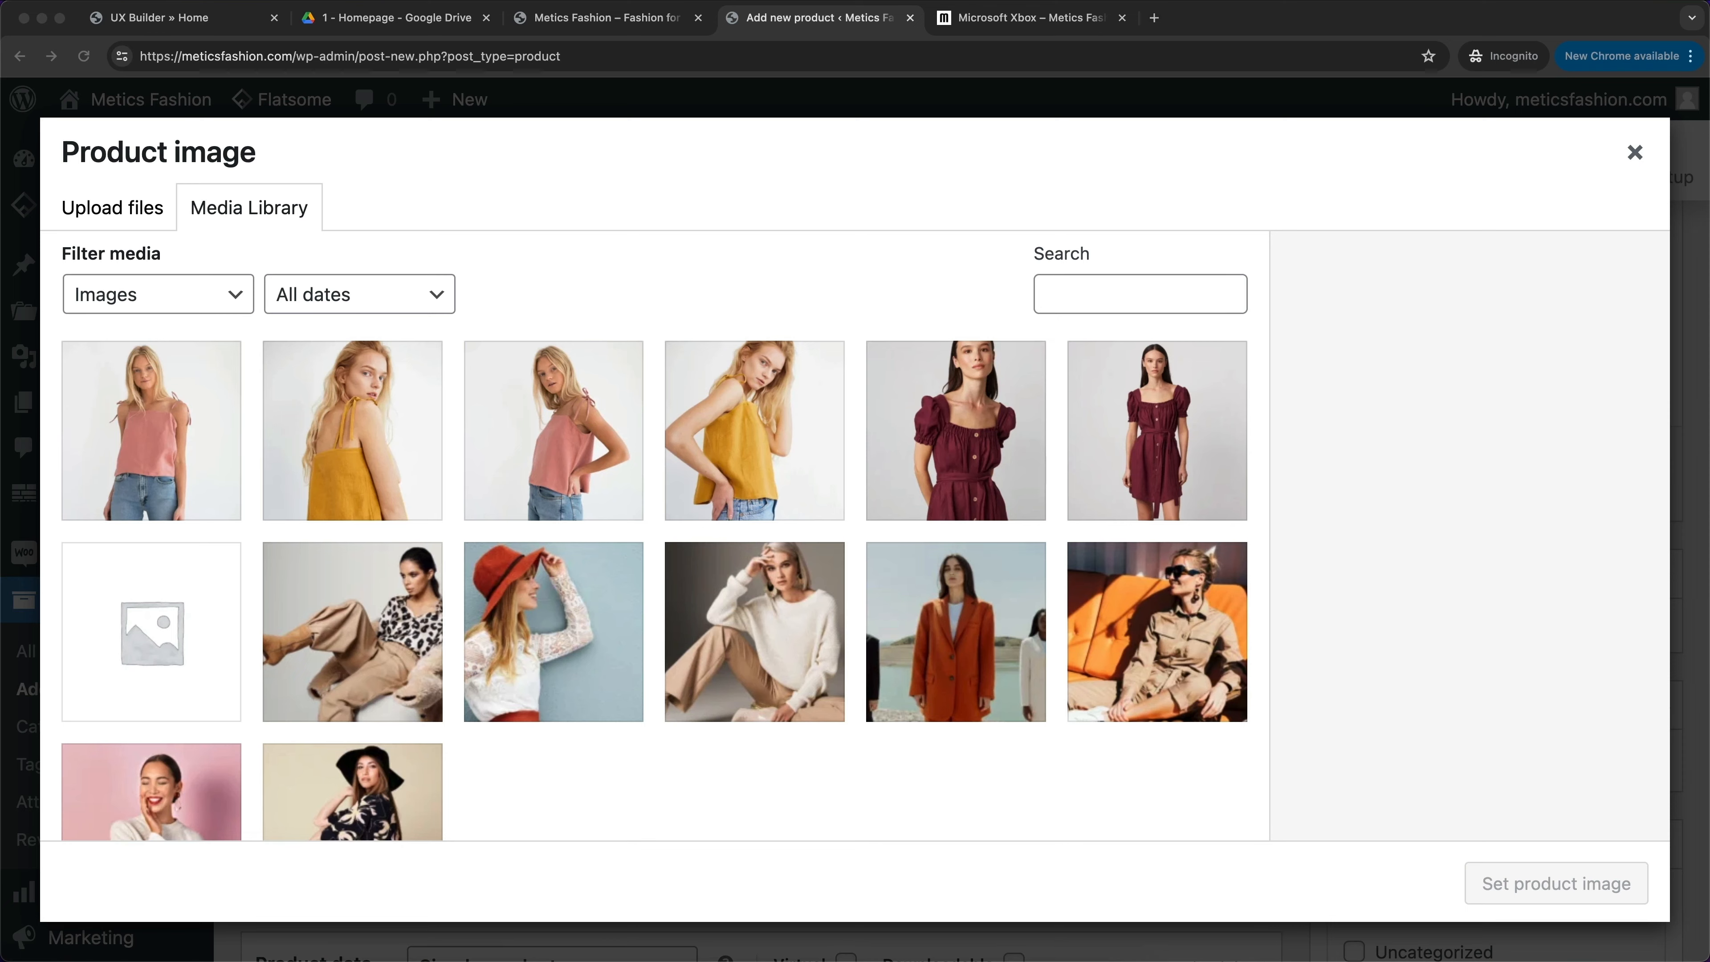
pyautogui.moveTo(875, 961); pyautogui.dragTo(752, 545)
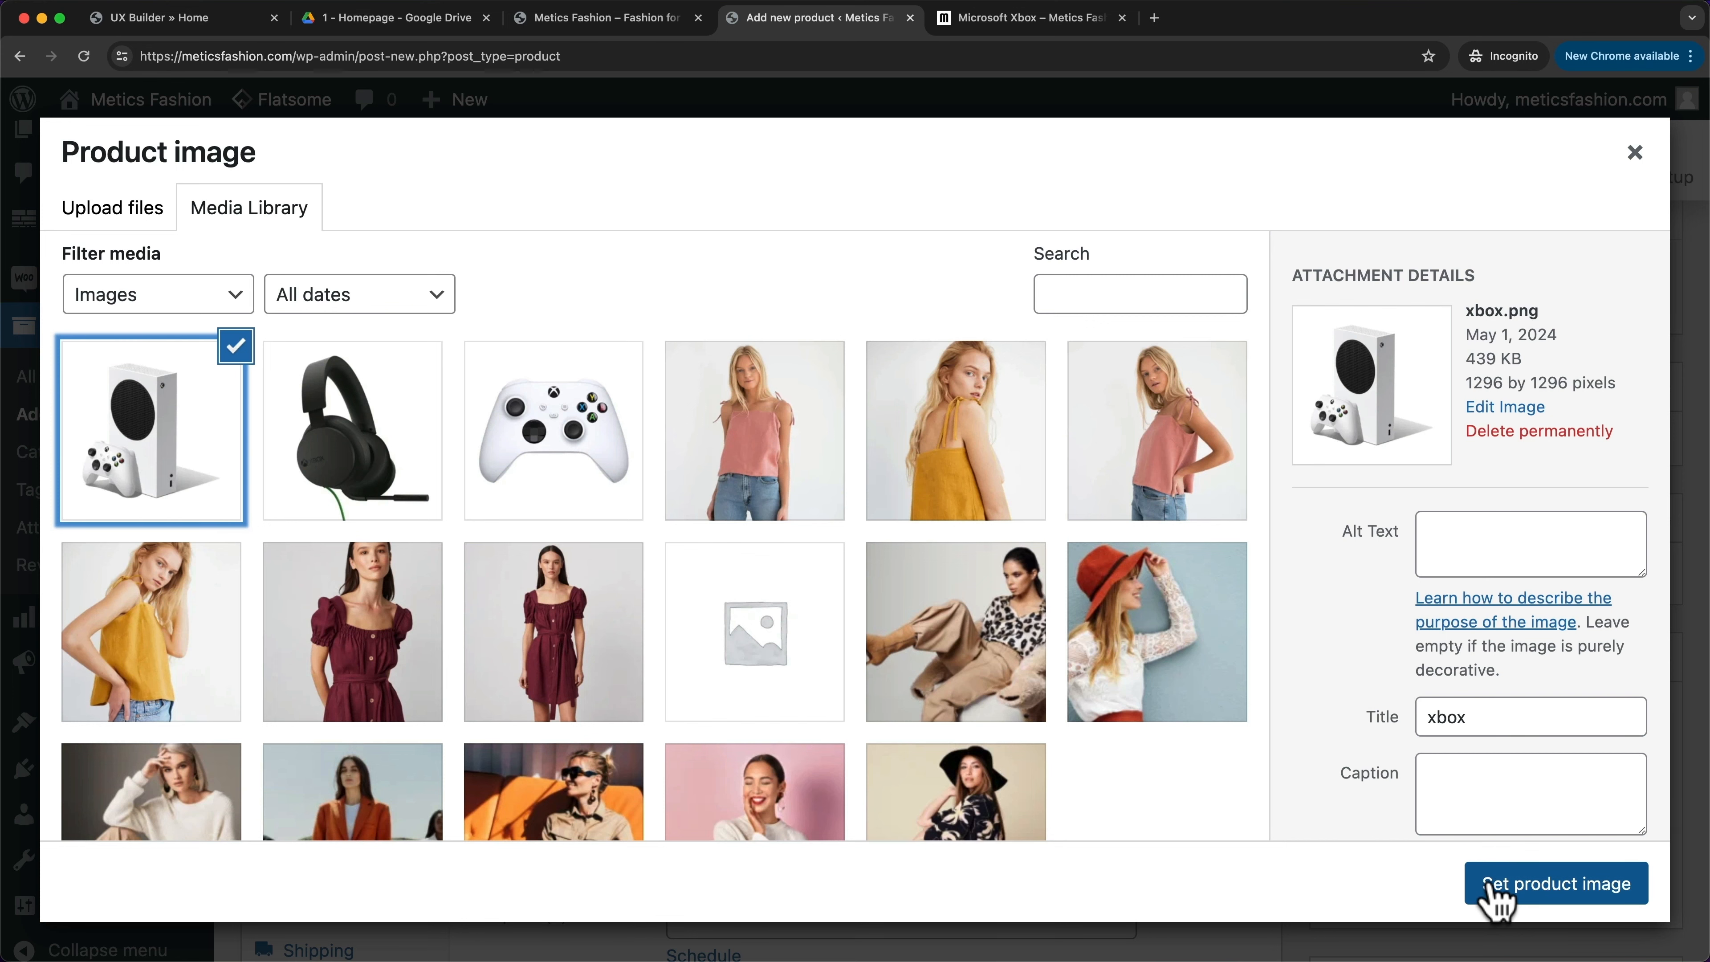
pyautogui.click(1488, 889)
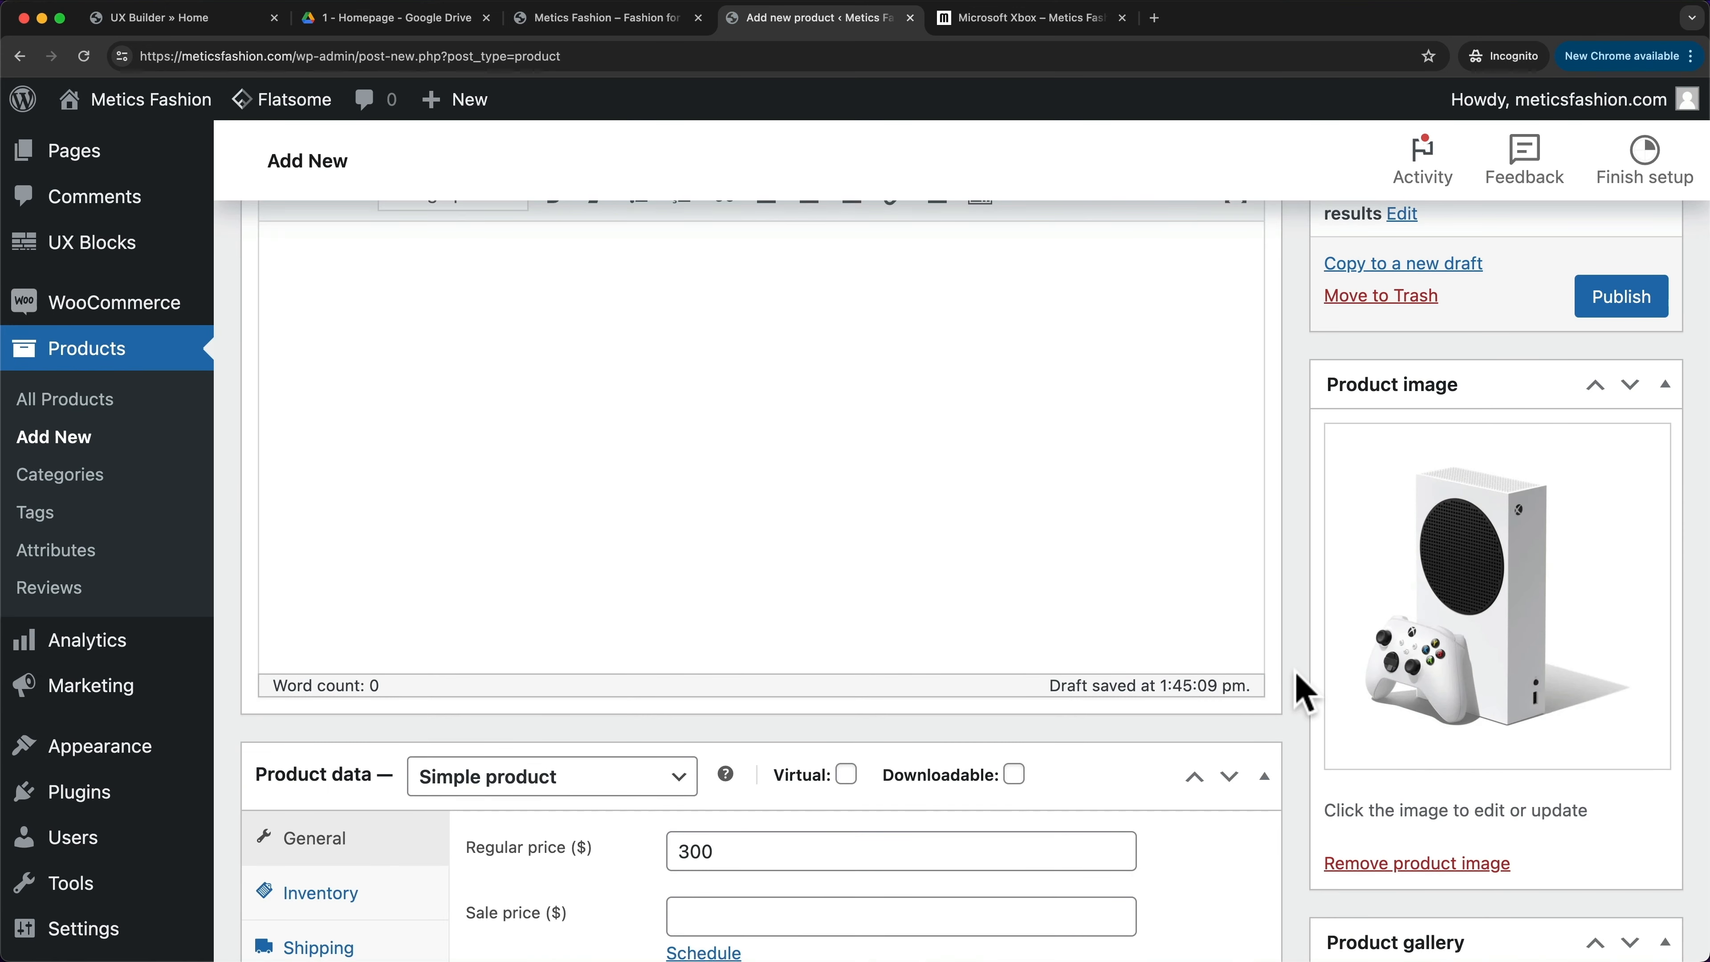
pyautogui.scroll(5, 1303, 691)
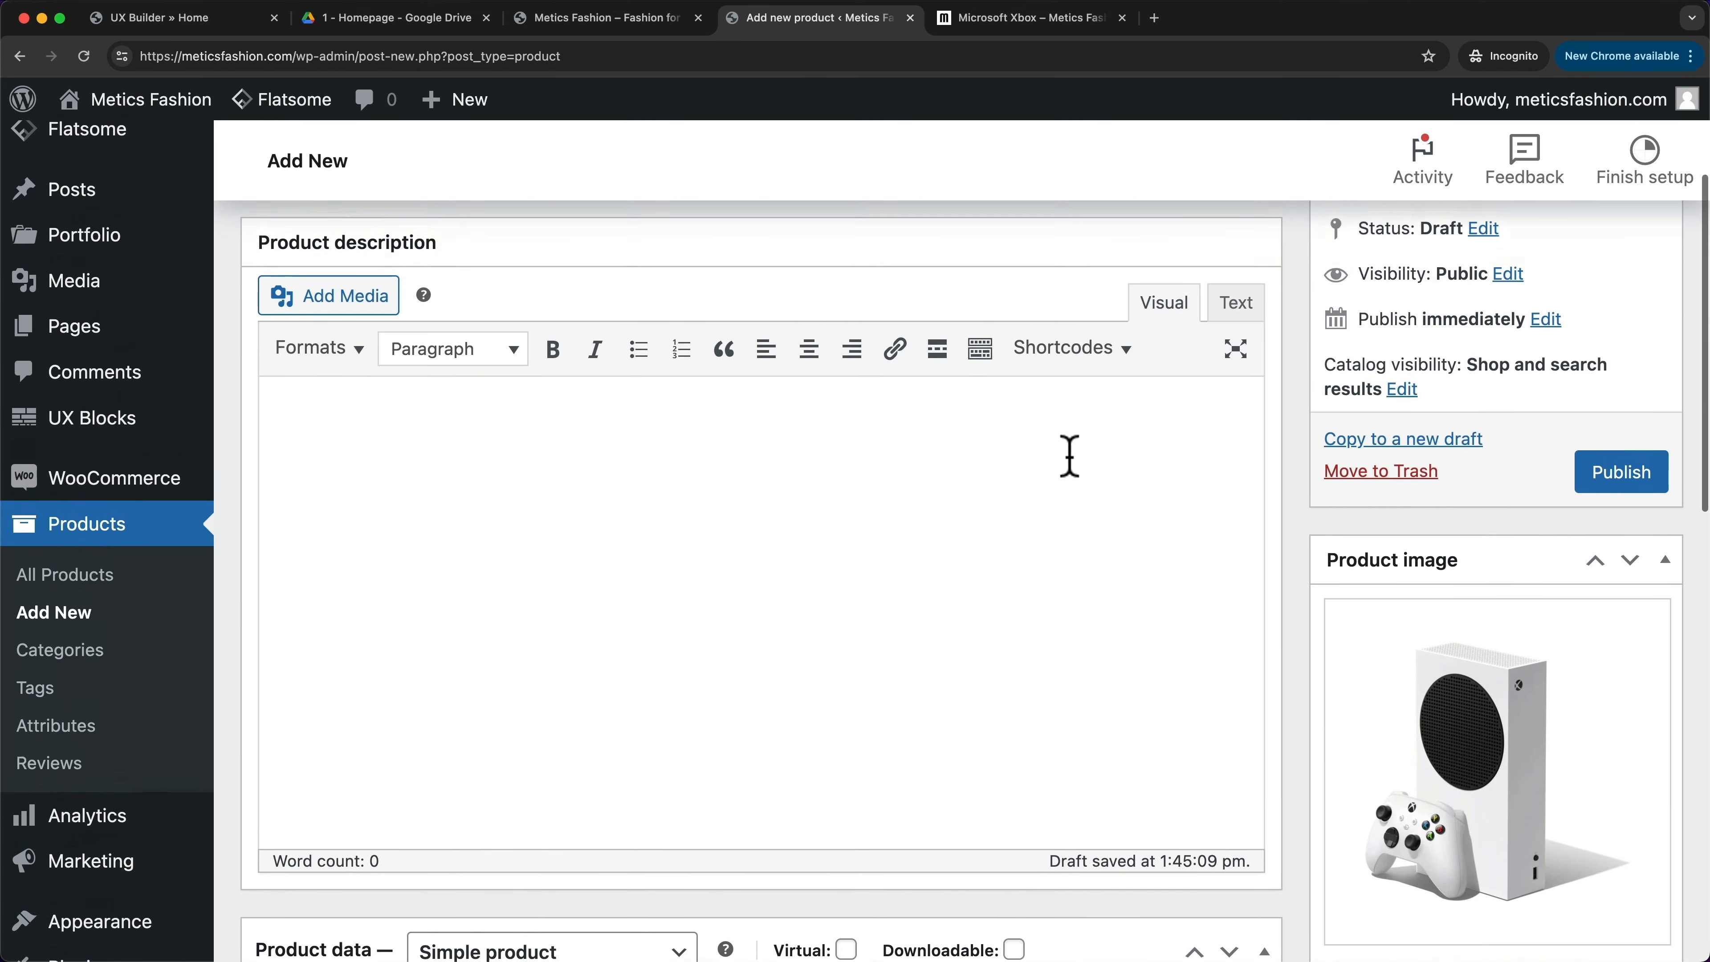
pyautogui.scroll(1, 1118, 563)
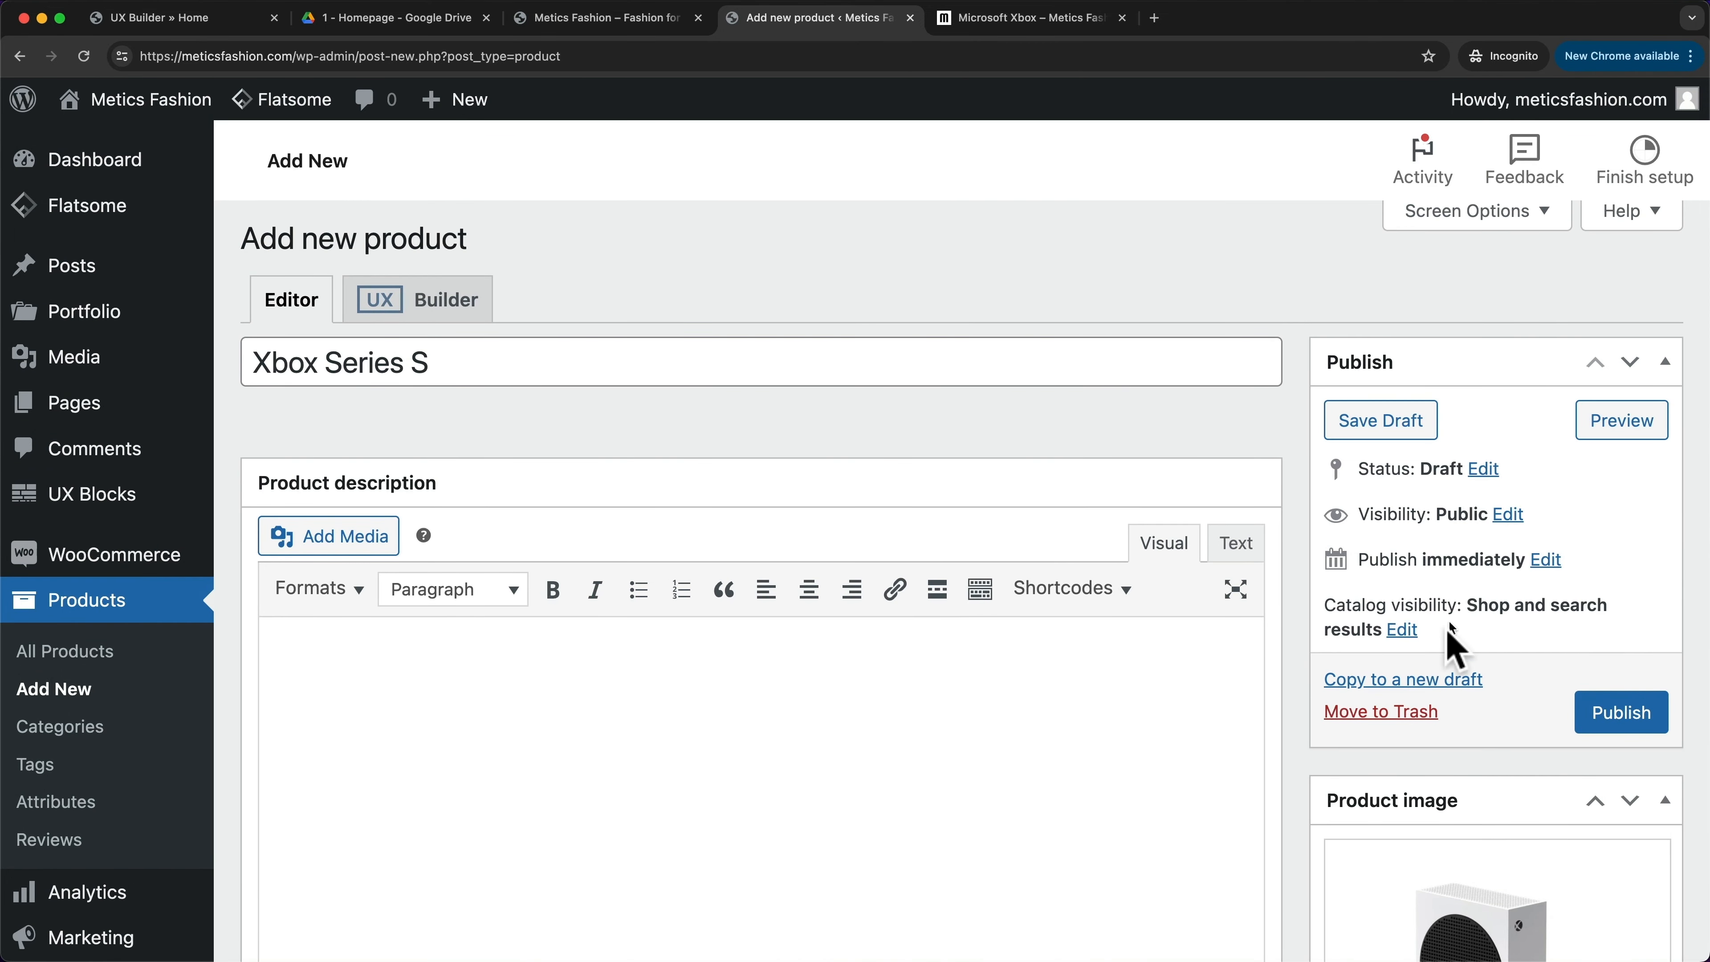
# - Set catalog visibility to Hidden and publish the product
pyautogui.click(1404, 631)
pyautogui.scroll(-3, 1414, 650)
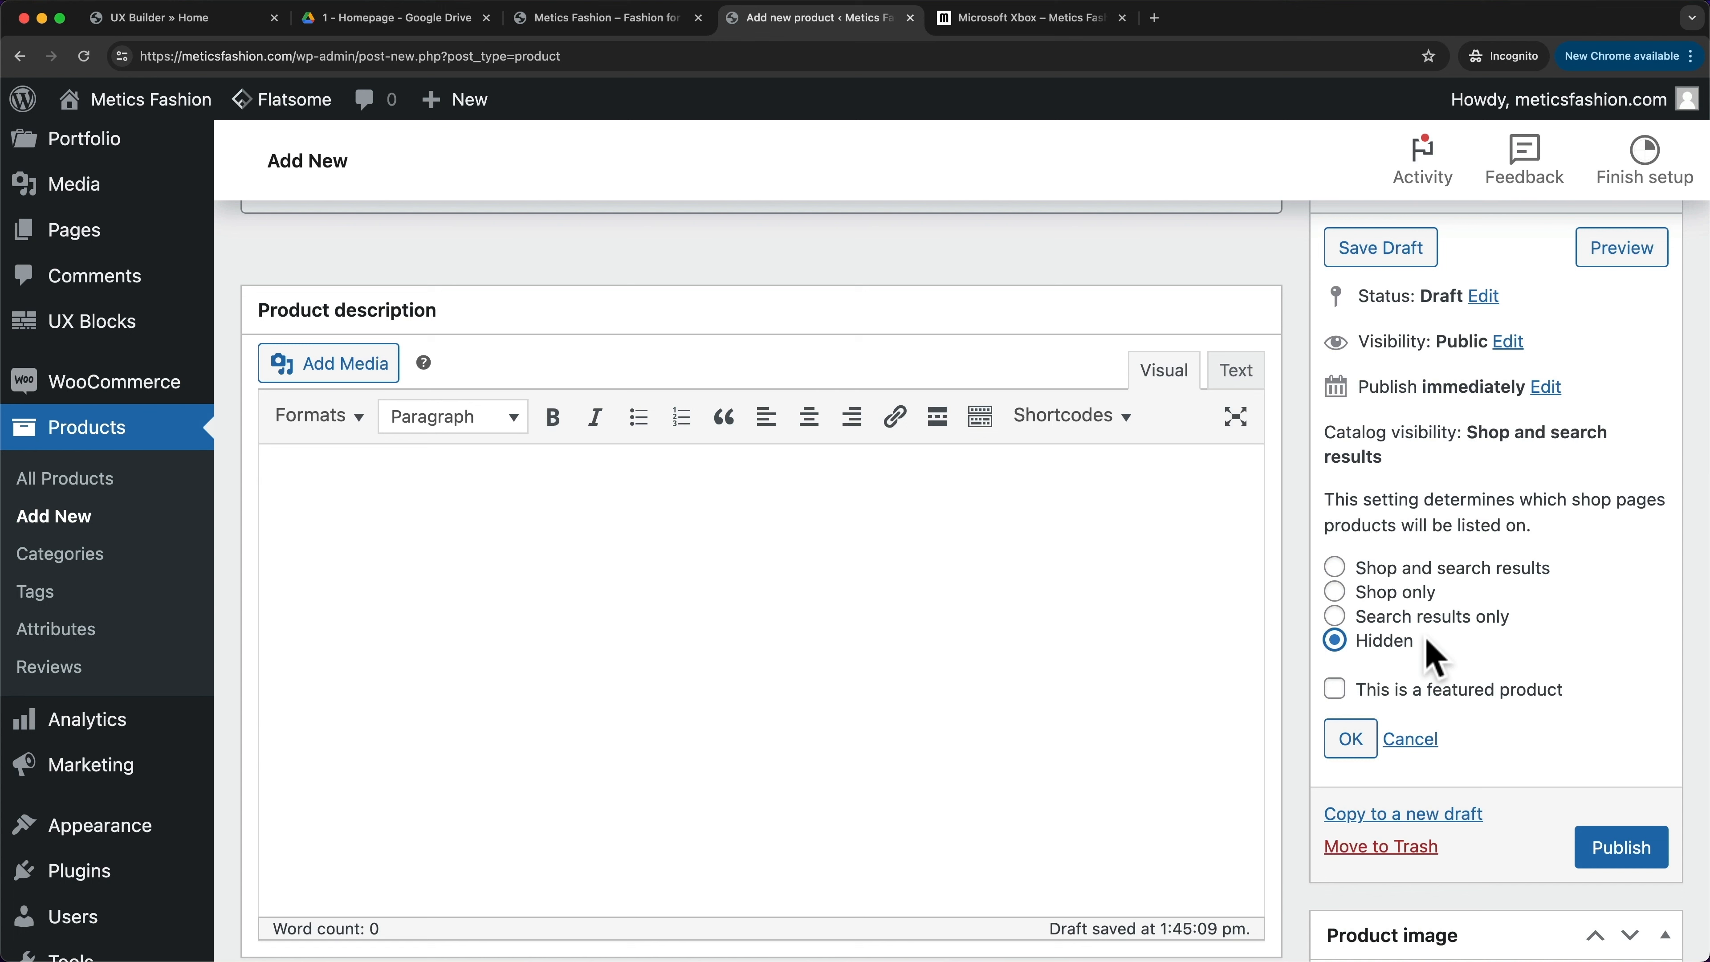
pyautogui.click(1350, 739)
pyautogui.click(1623, 519)
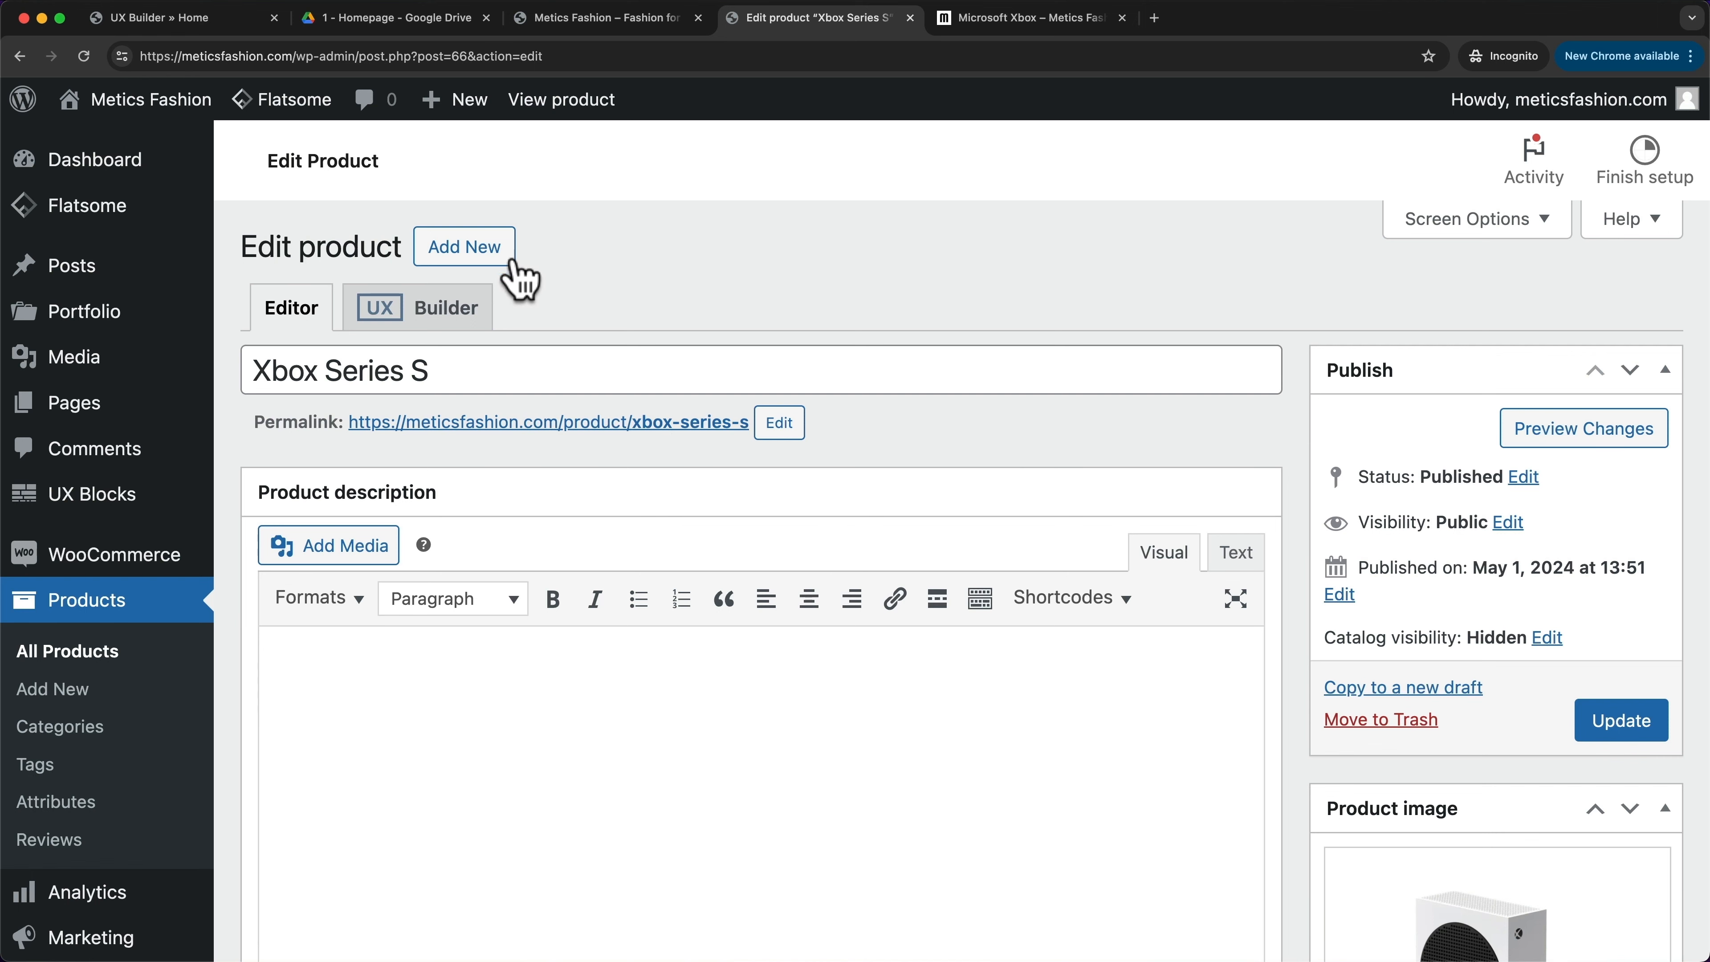
# - Start a new product named 'Xbox Controller' with a regular price of 50
pyautogui.click(500, 251)
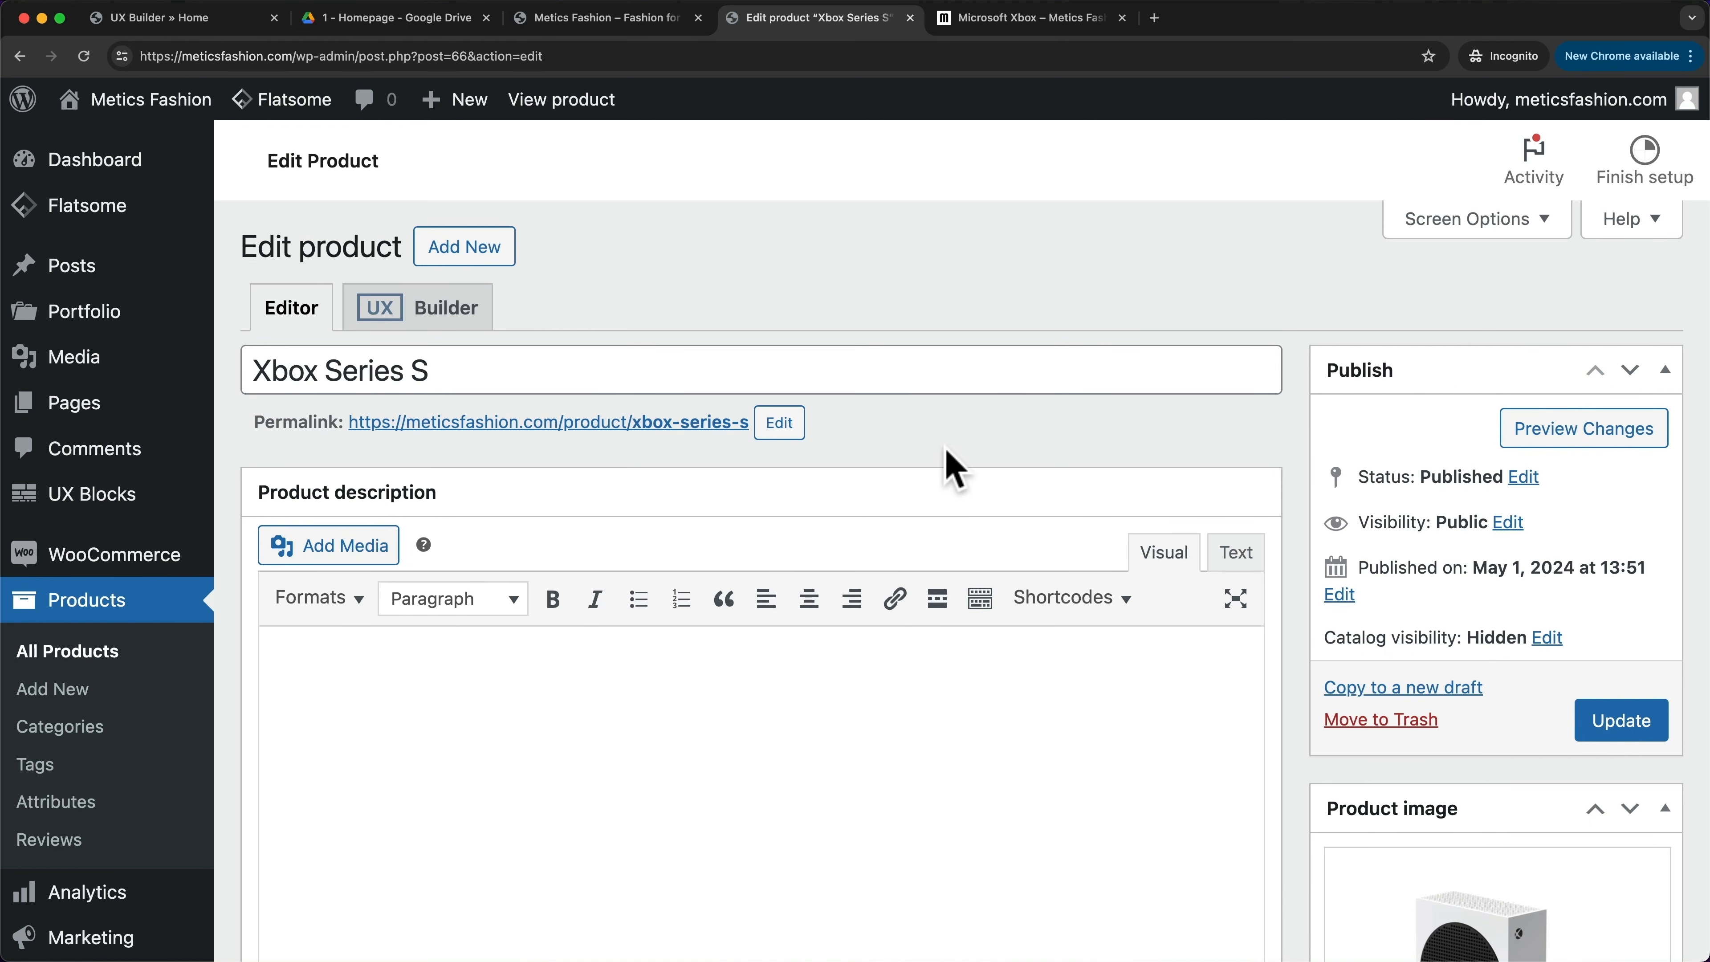
pyautogui.click(489, 258)
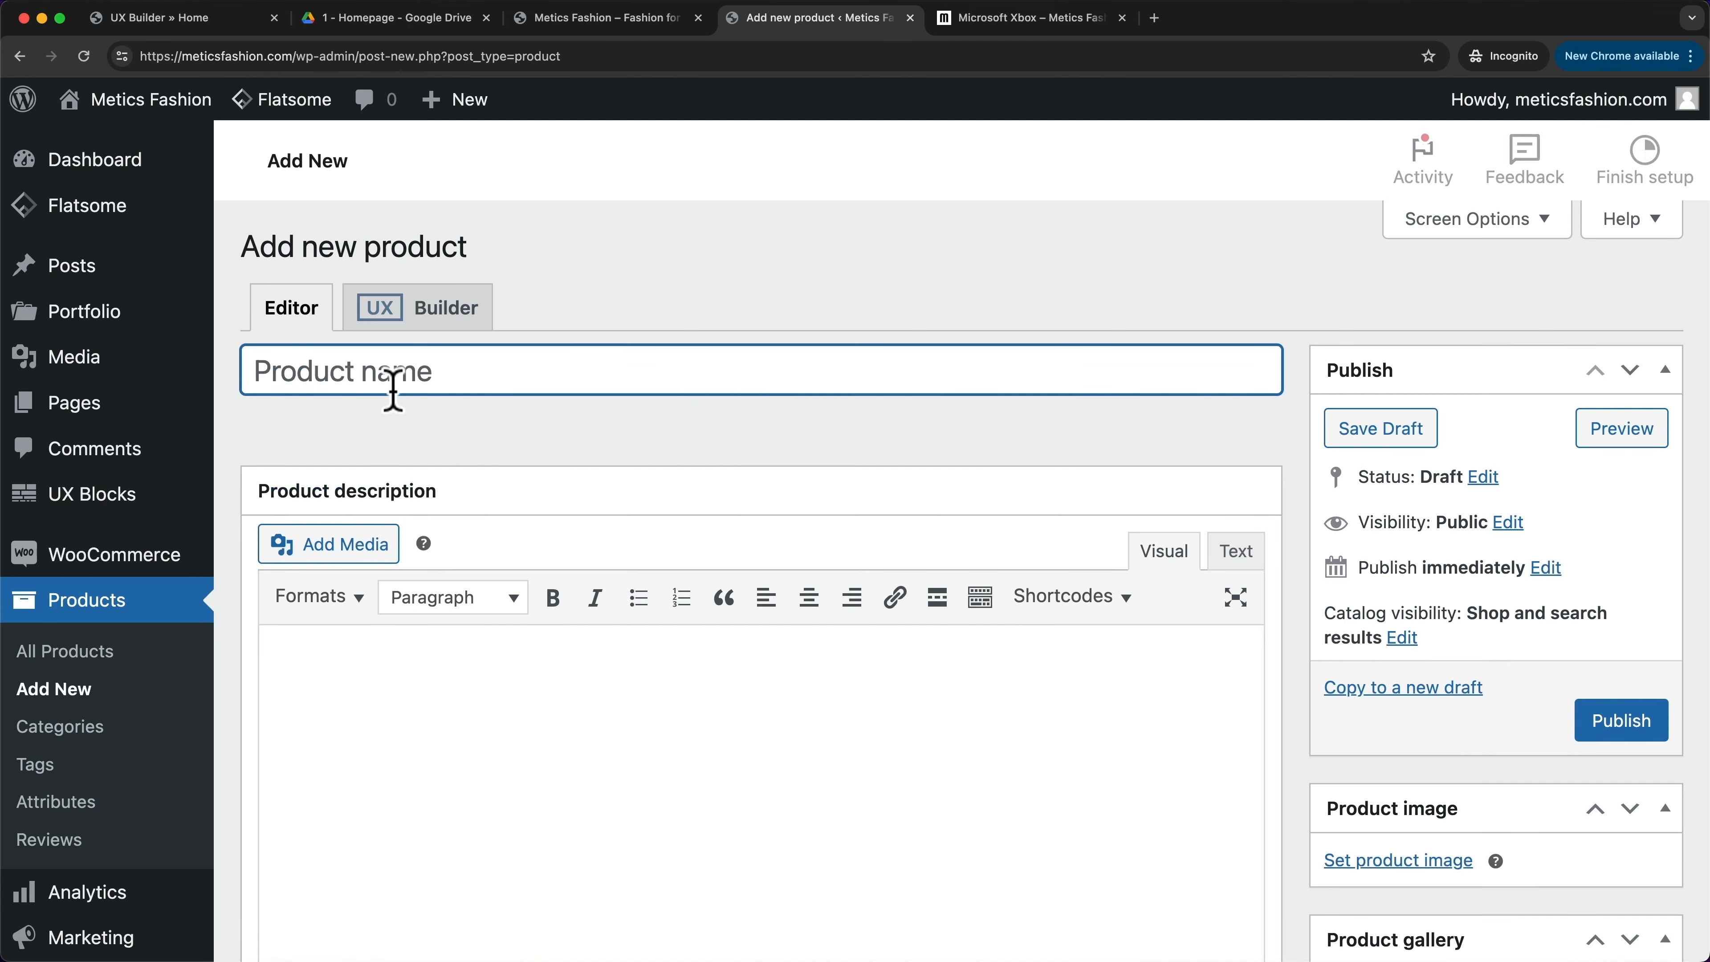
pyautogui.write('Xbox Controller')
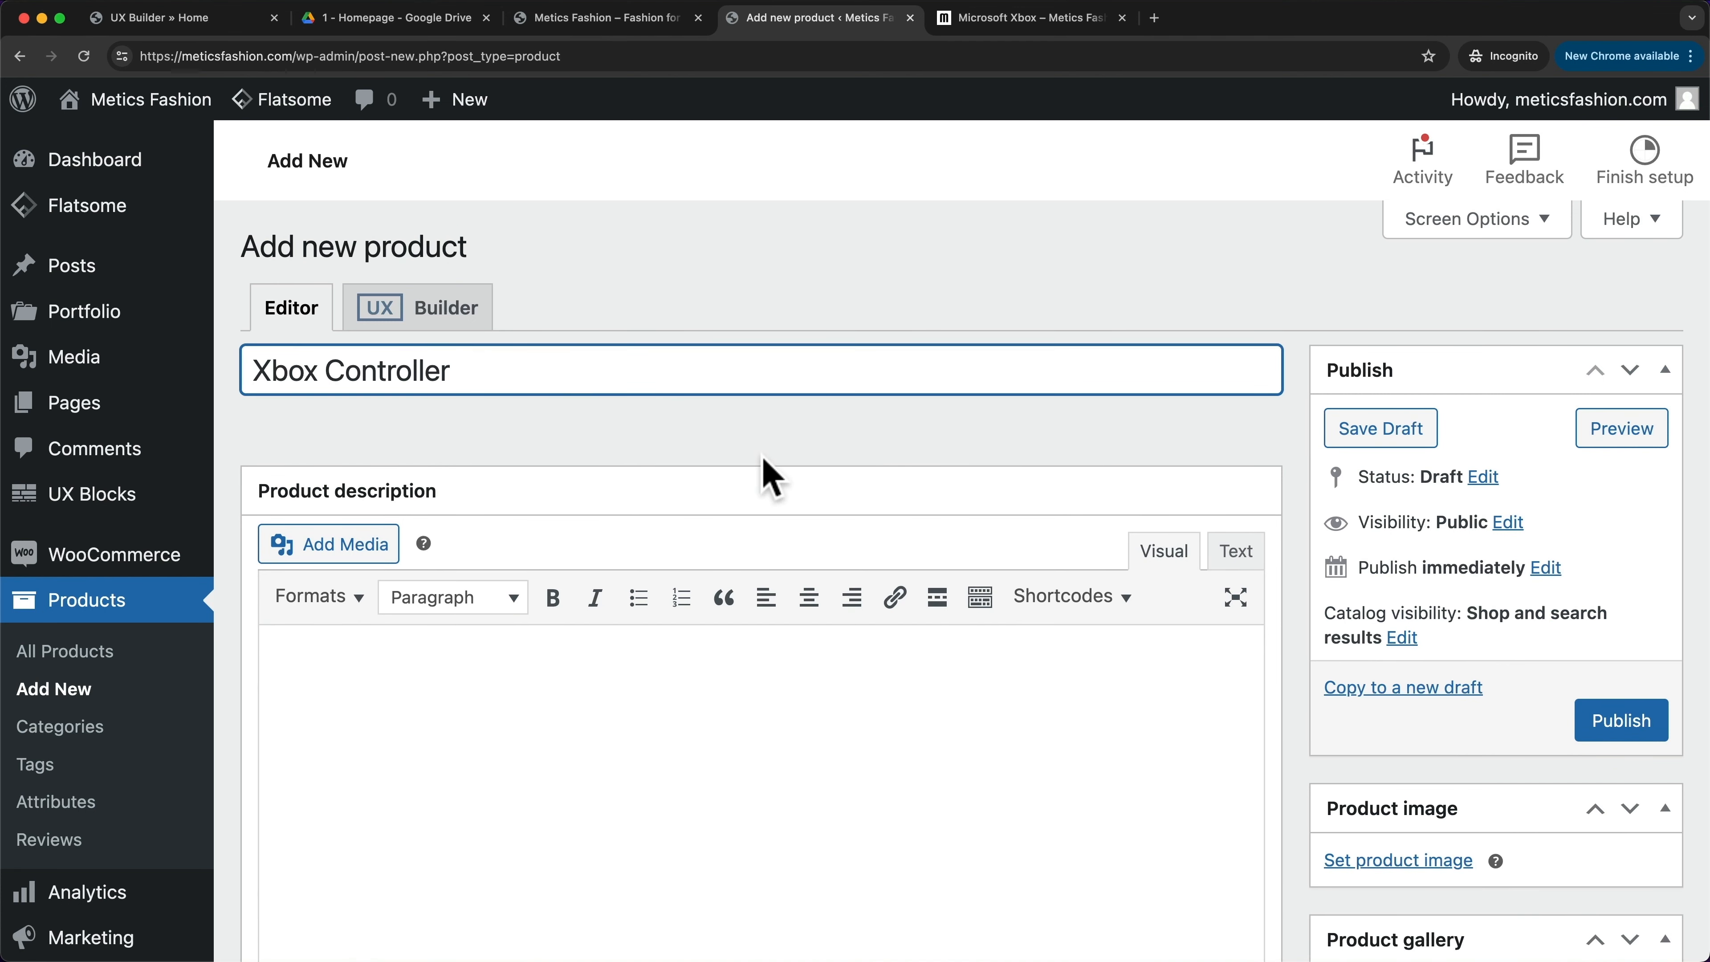
pyautogui.scroll(-10, 767, 472)
pyautogui.click(728, 640)
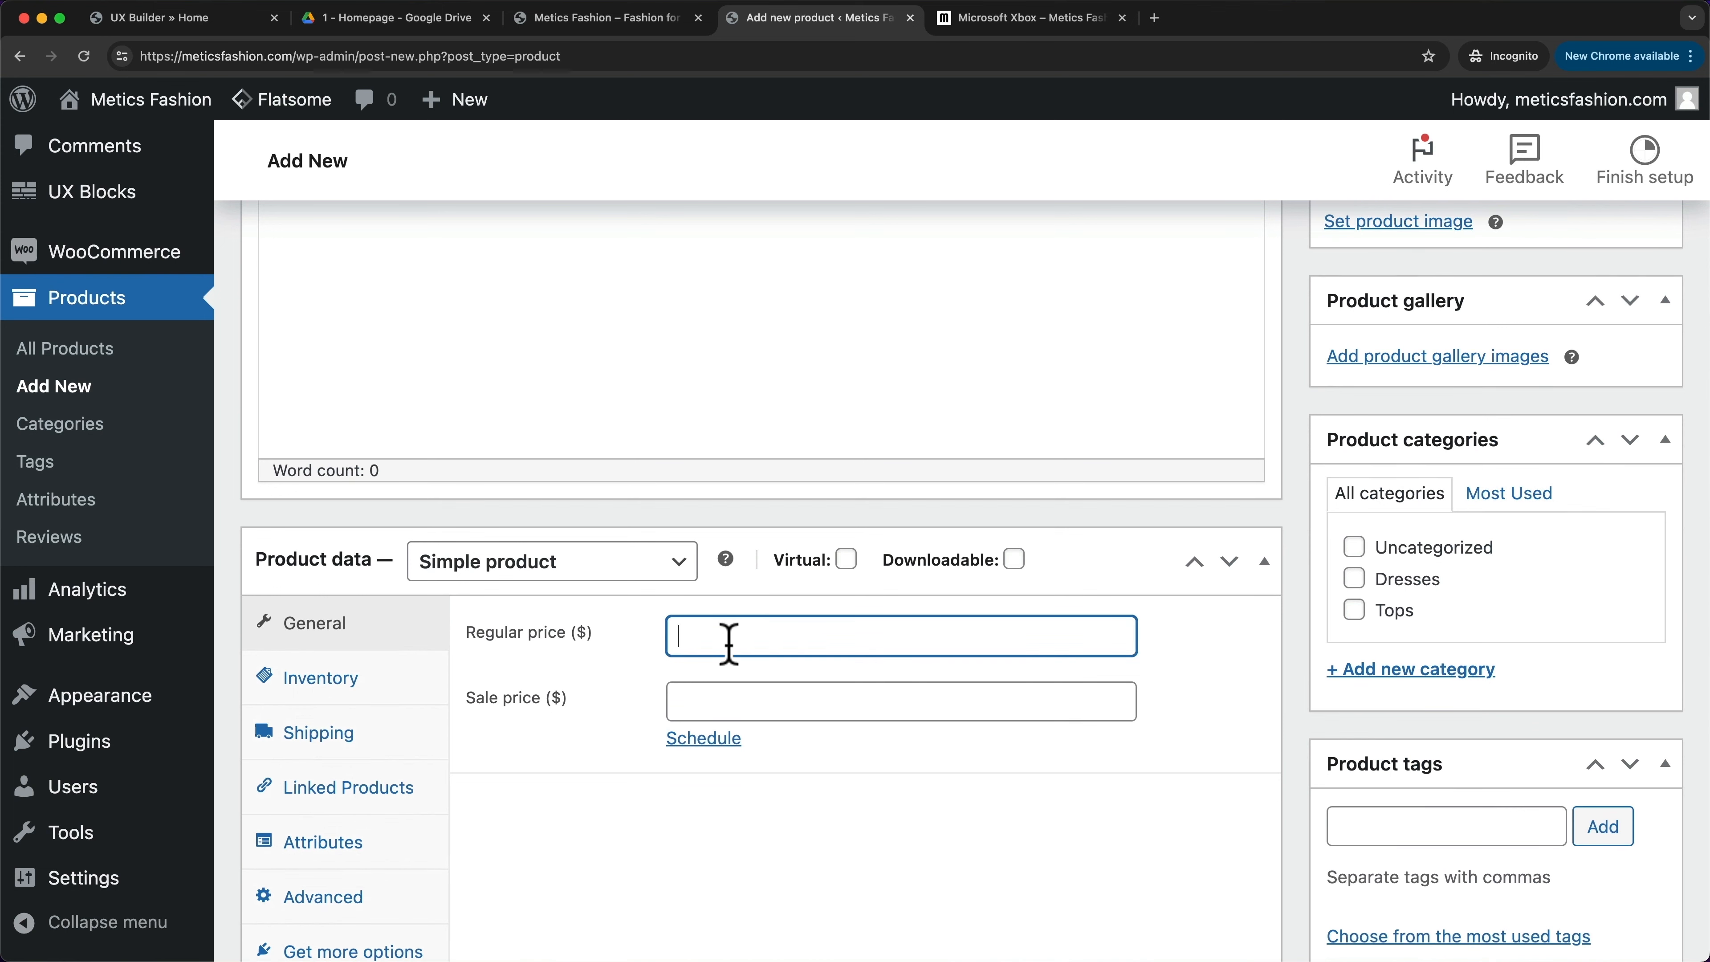
pyautogui.scroll(5, 1253, 539)
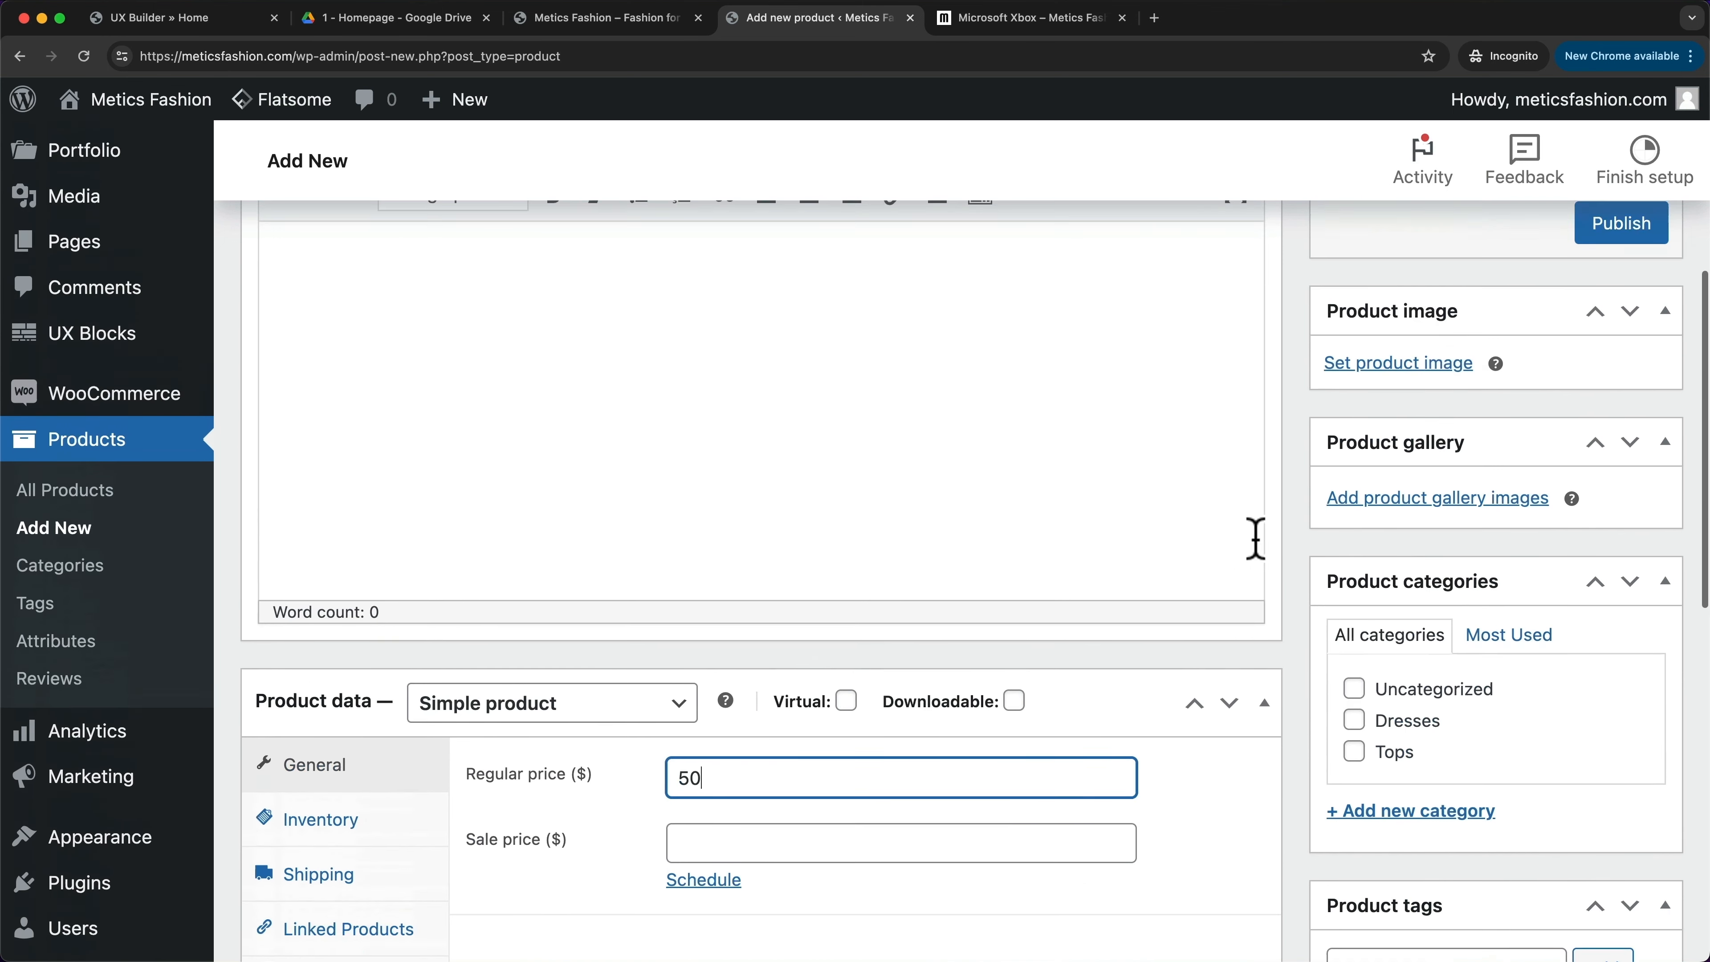
# - Give it the controller picture, set catalog visibility to Hidden, publish it, and start another product
pyautogui.click(1395, 479)
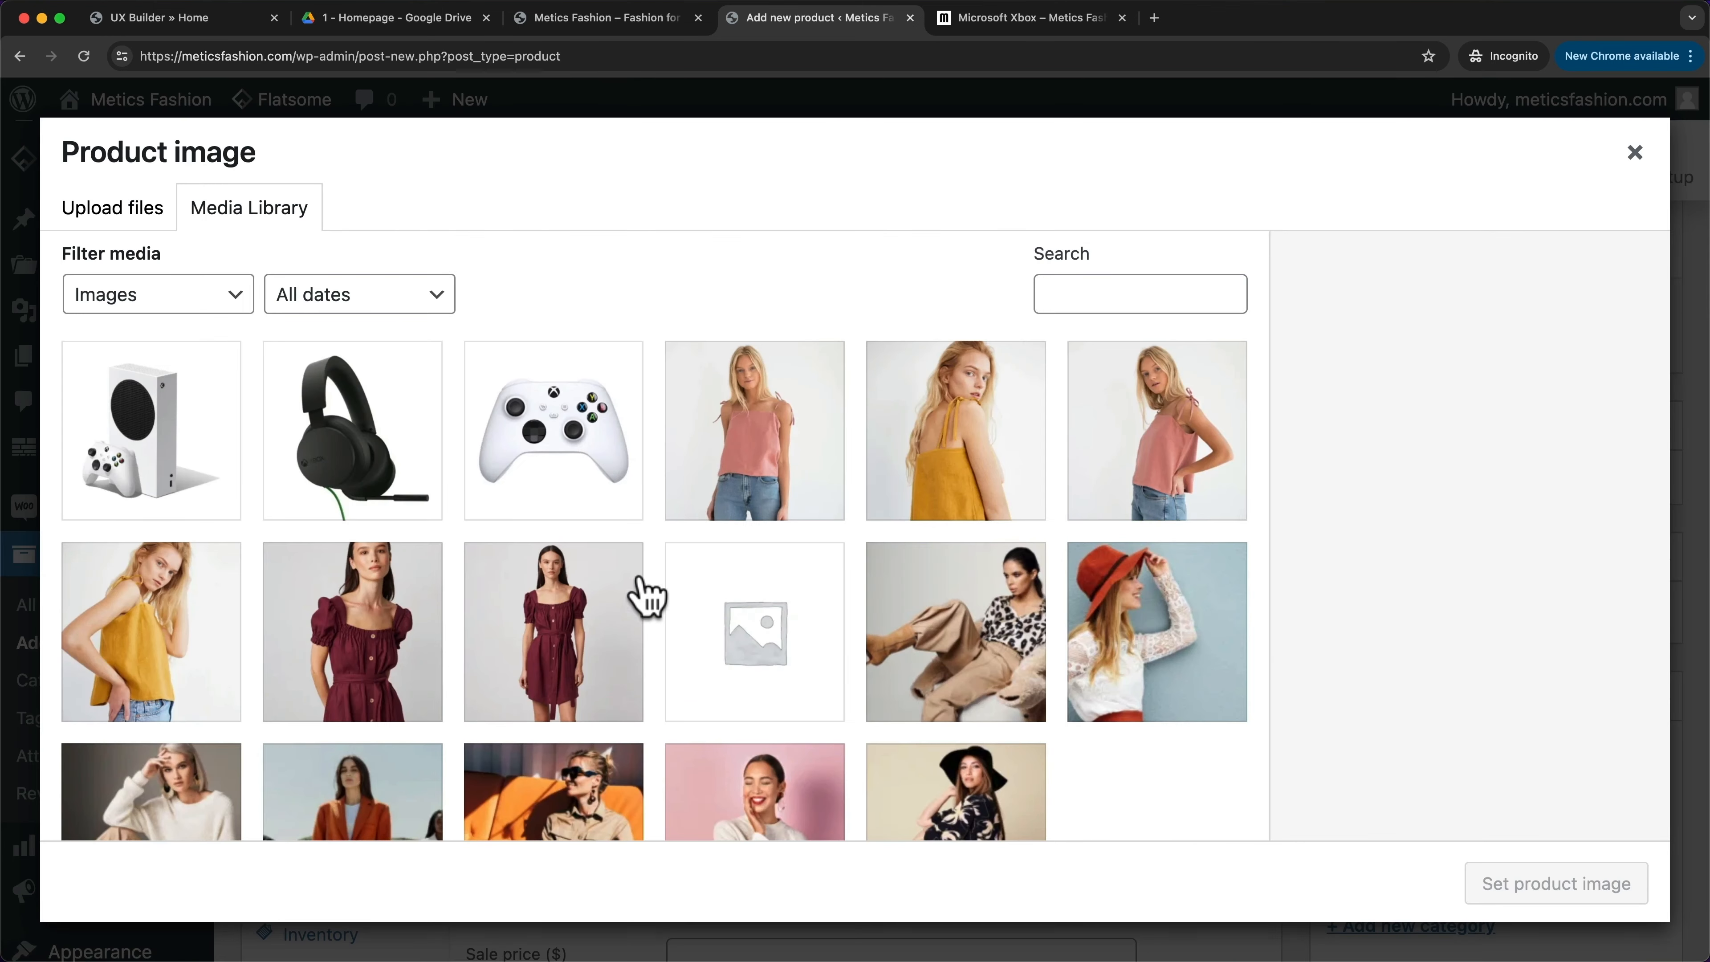
pyautogui.click(554, 431)
pyautogui.click(1556, 883)
pyautogui.scroll(3, 1444, 755)
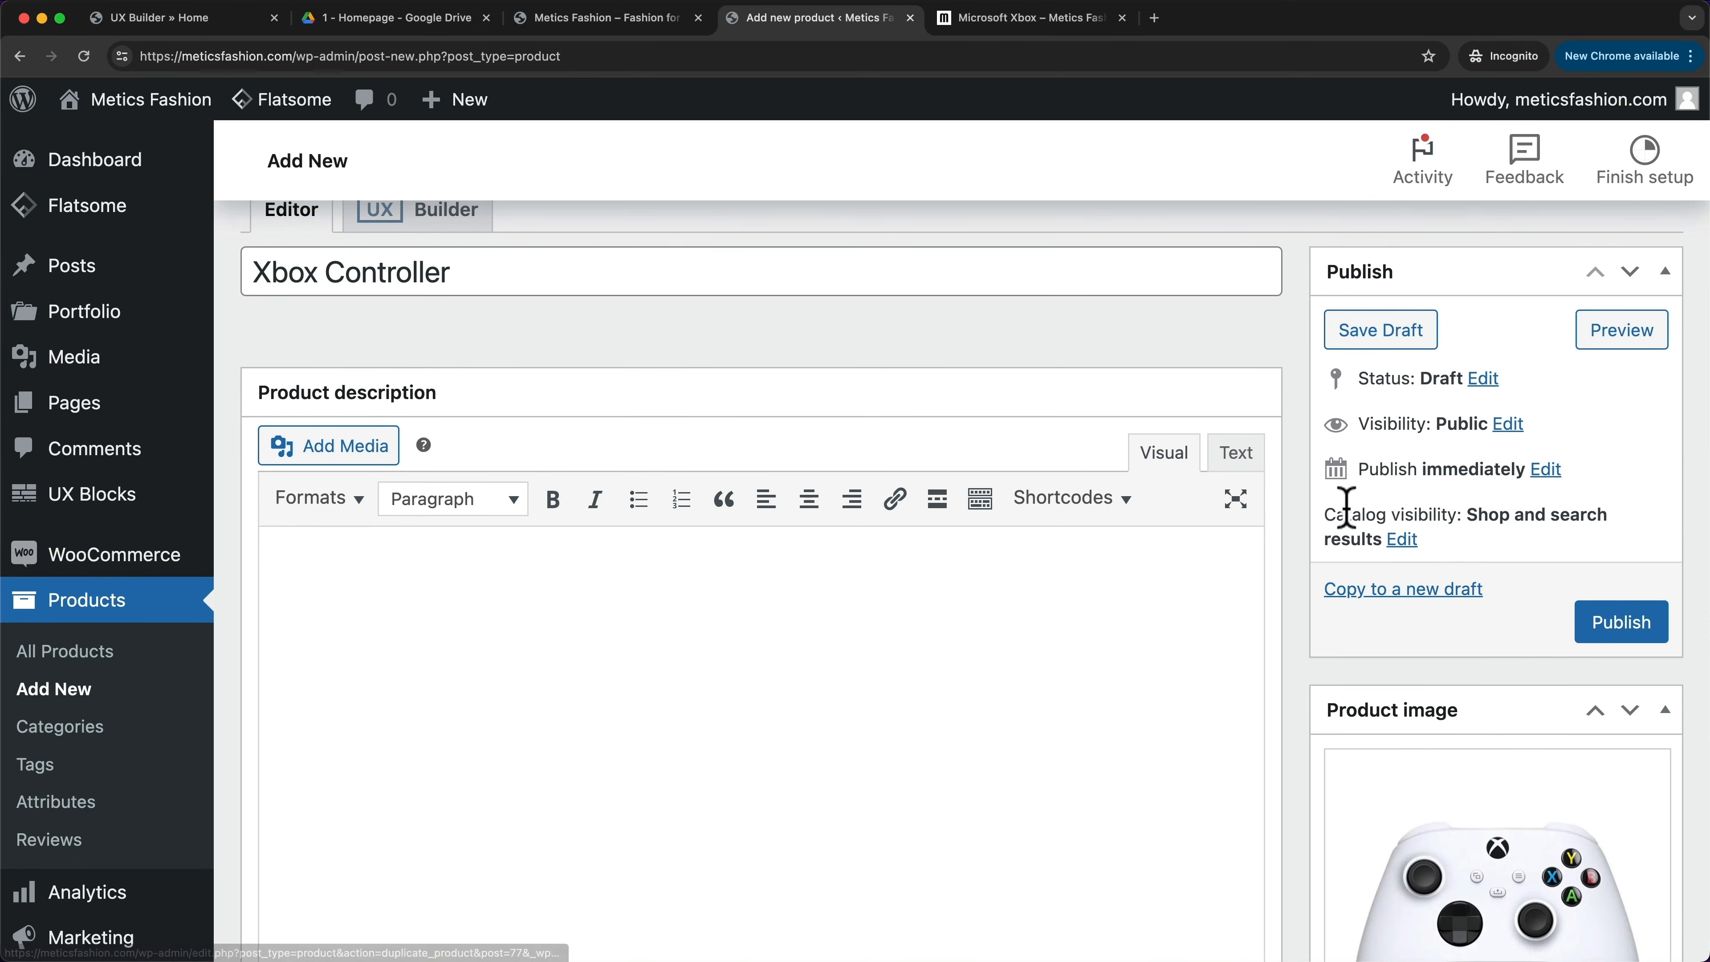
pyautogui.click(1407, 540)
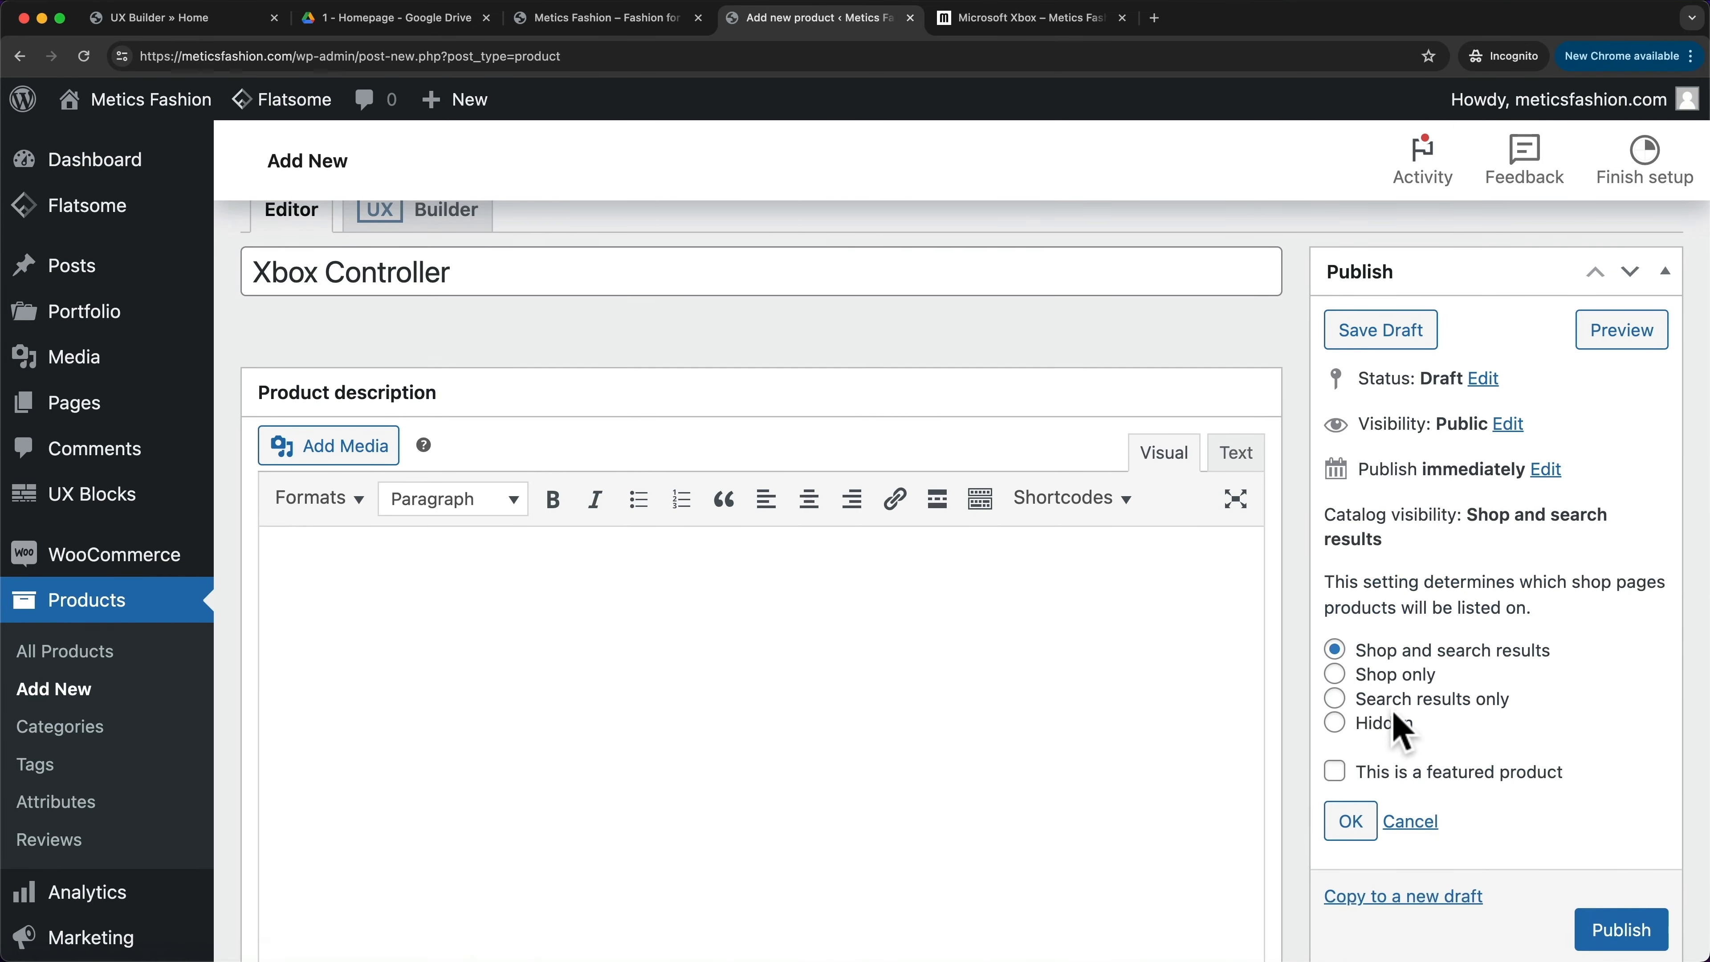
pyautogui.click(1335, 723)
pyautogui.scroll(-1, 1549, 822)
pyautogui.click(1622, 894)
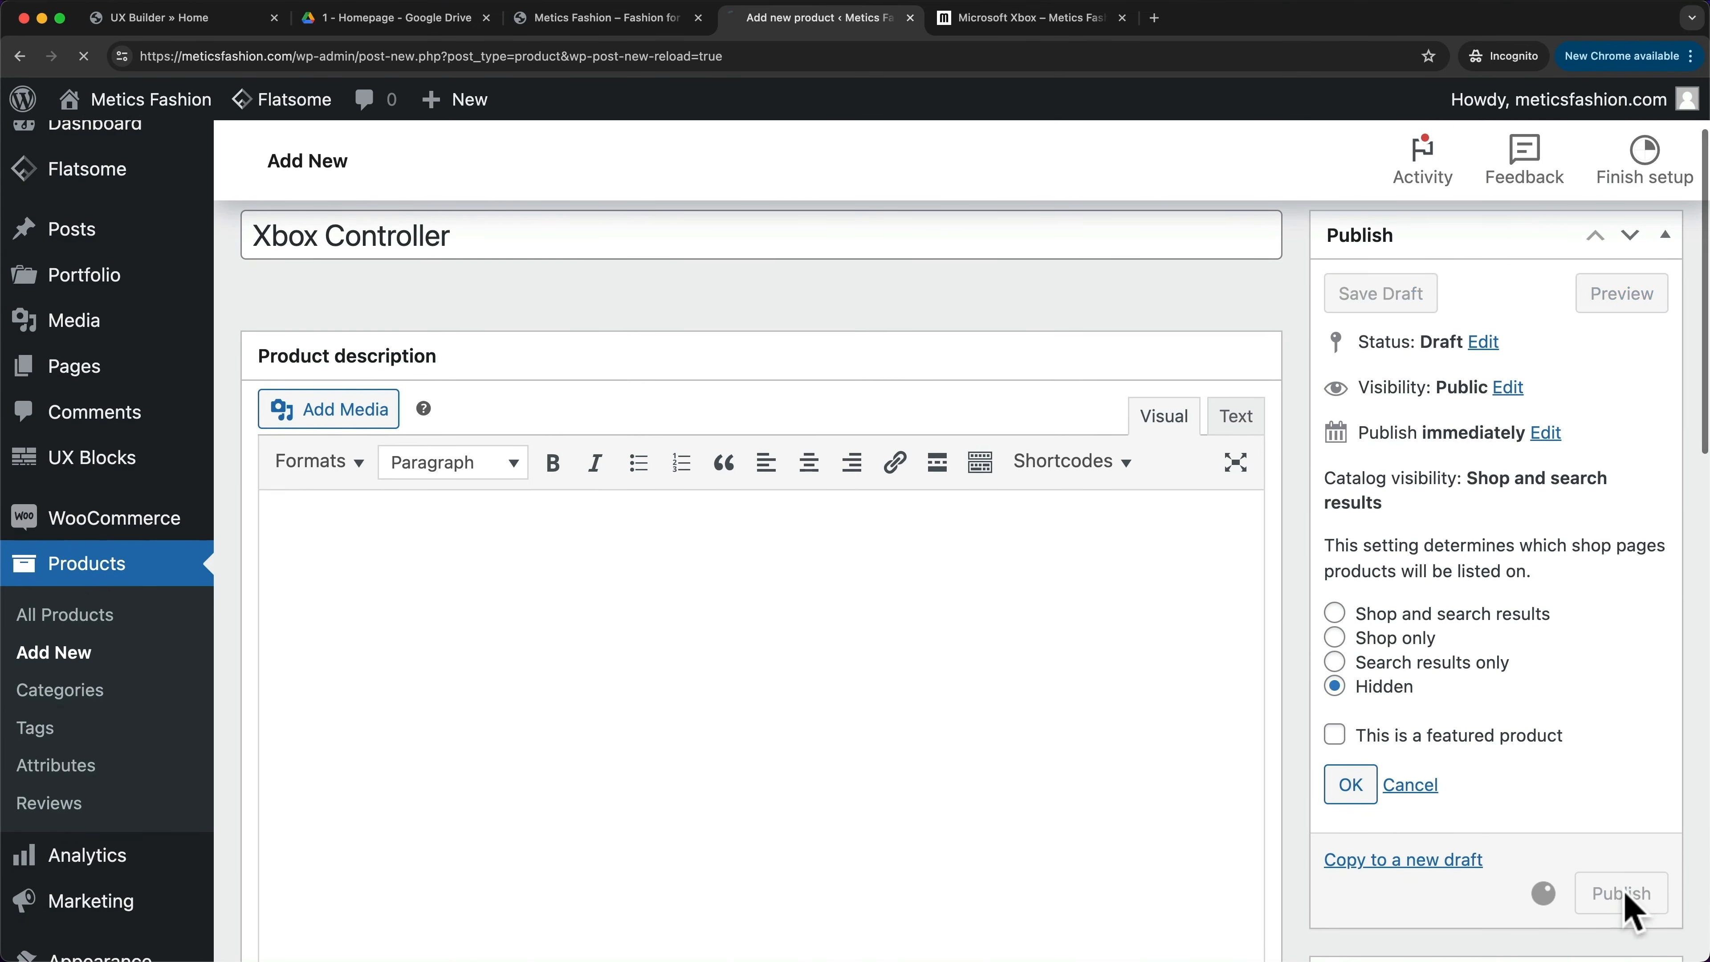
pyautogui.click(499, 250)
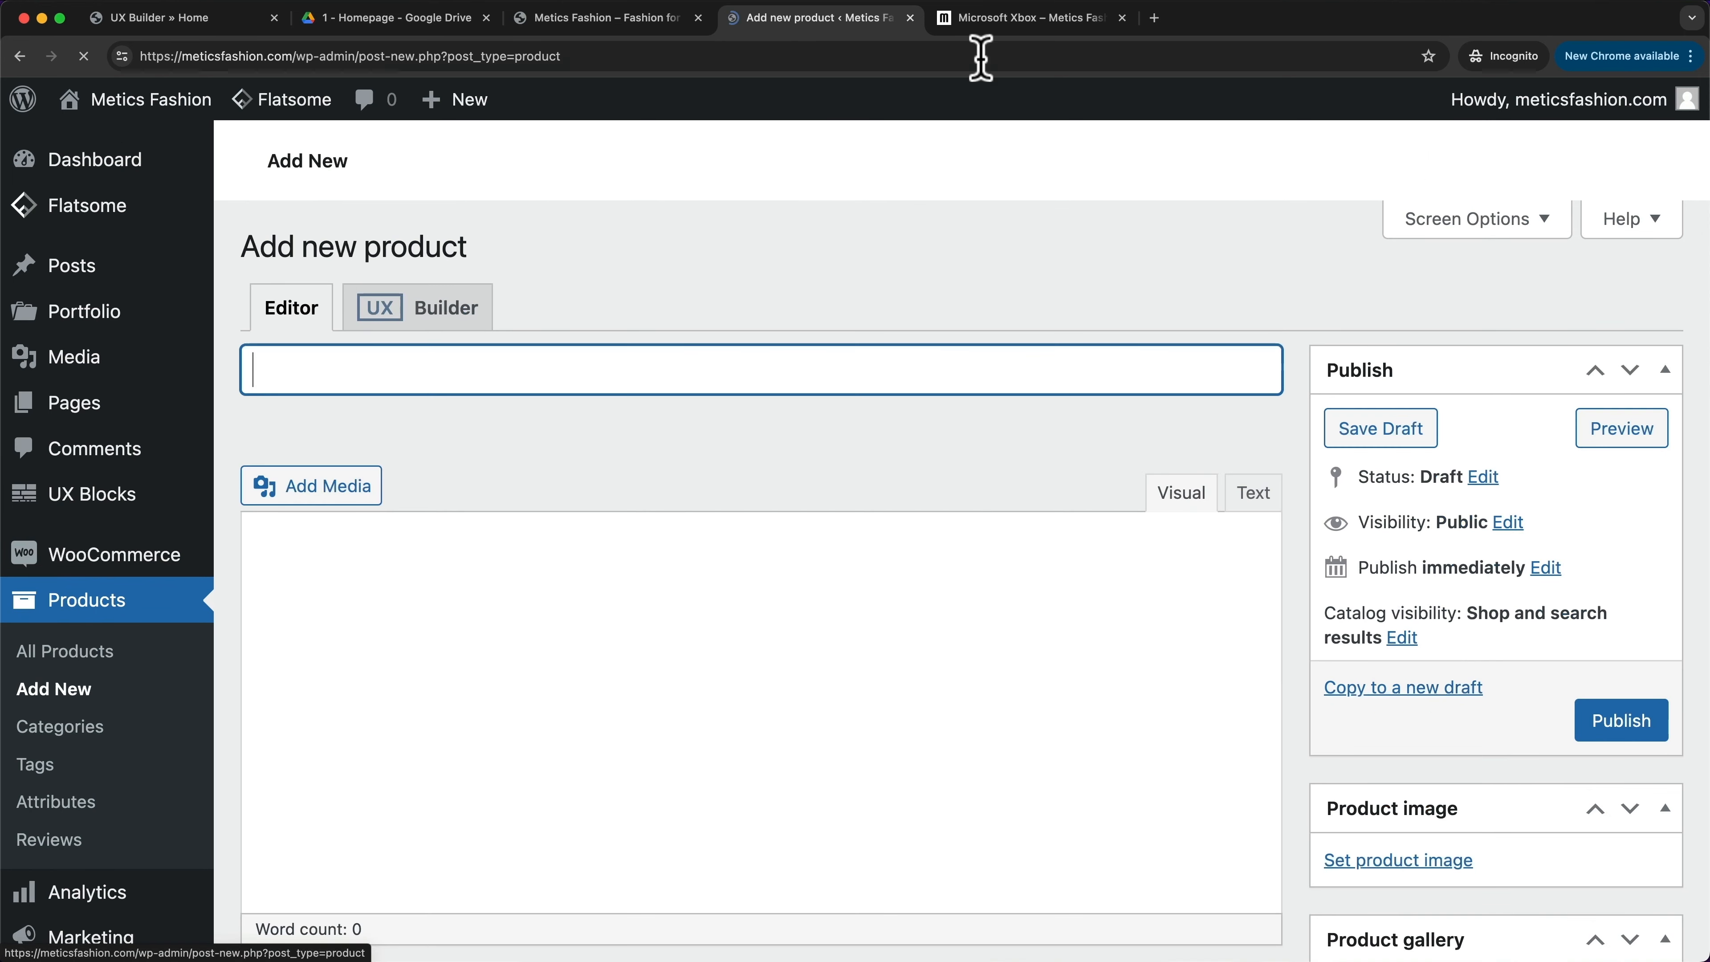
pyautogui.click(995, 25)
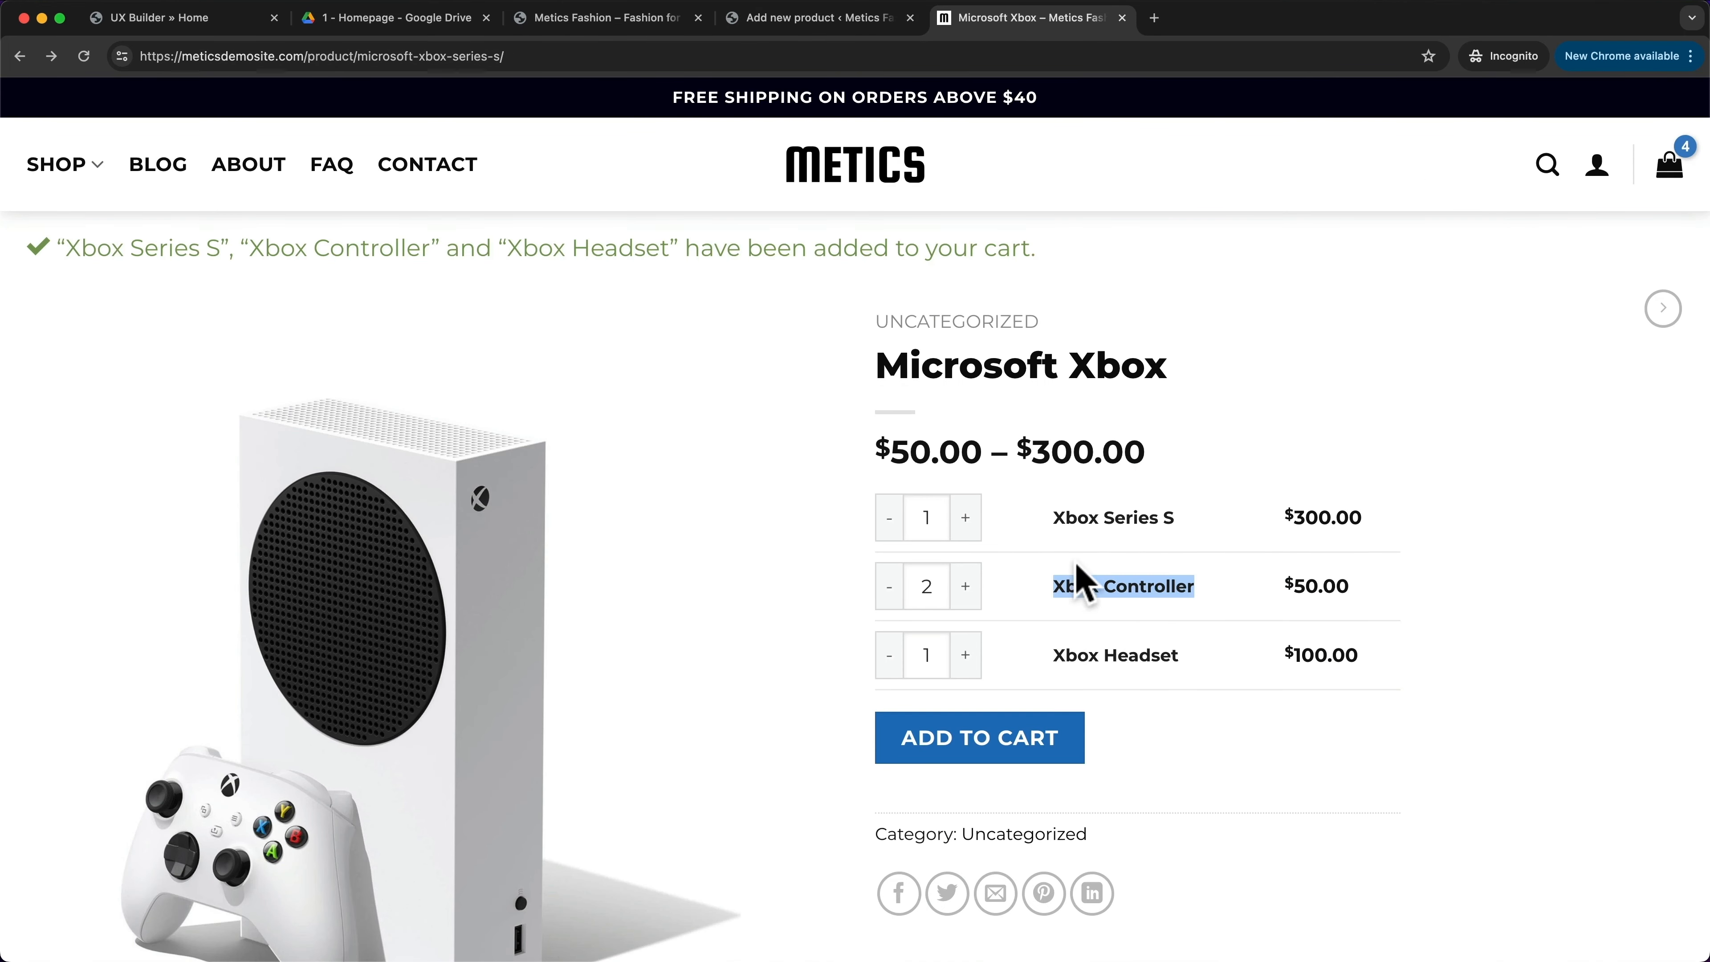
# - Copy 'Xbox Headset' from the storefront as the product name and set regular price 100
pyautogui.click(1058, 651)
pyautogui.moveTo(1059, 653); pyautogui.dragTo(1195, 659)
pyautogui.press('super+c')
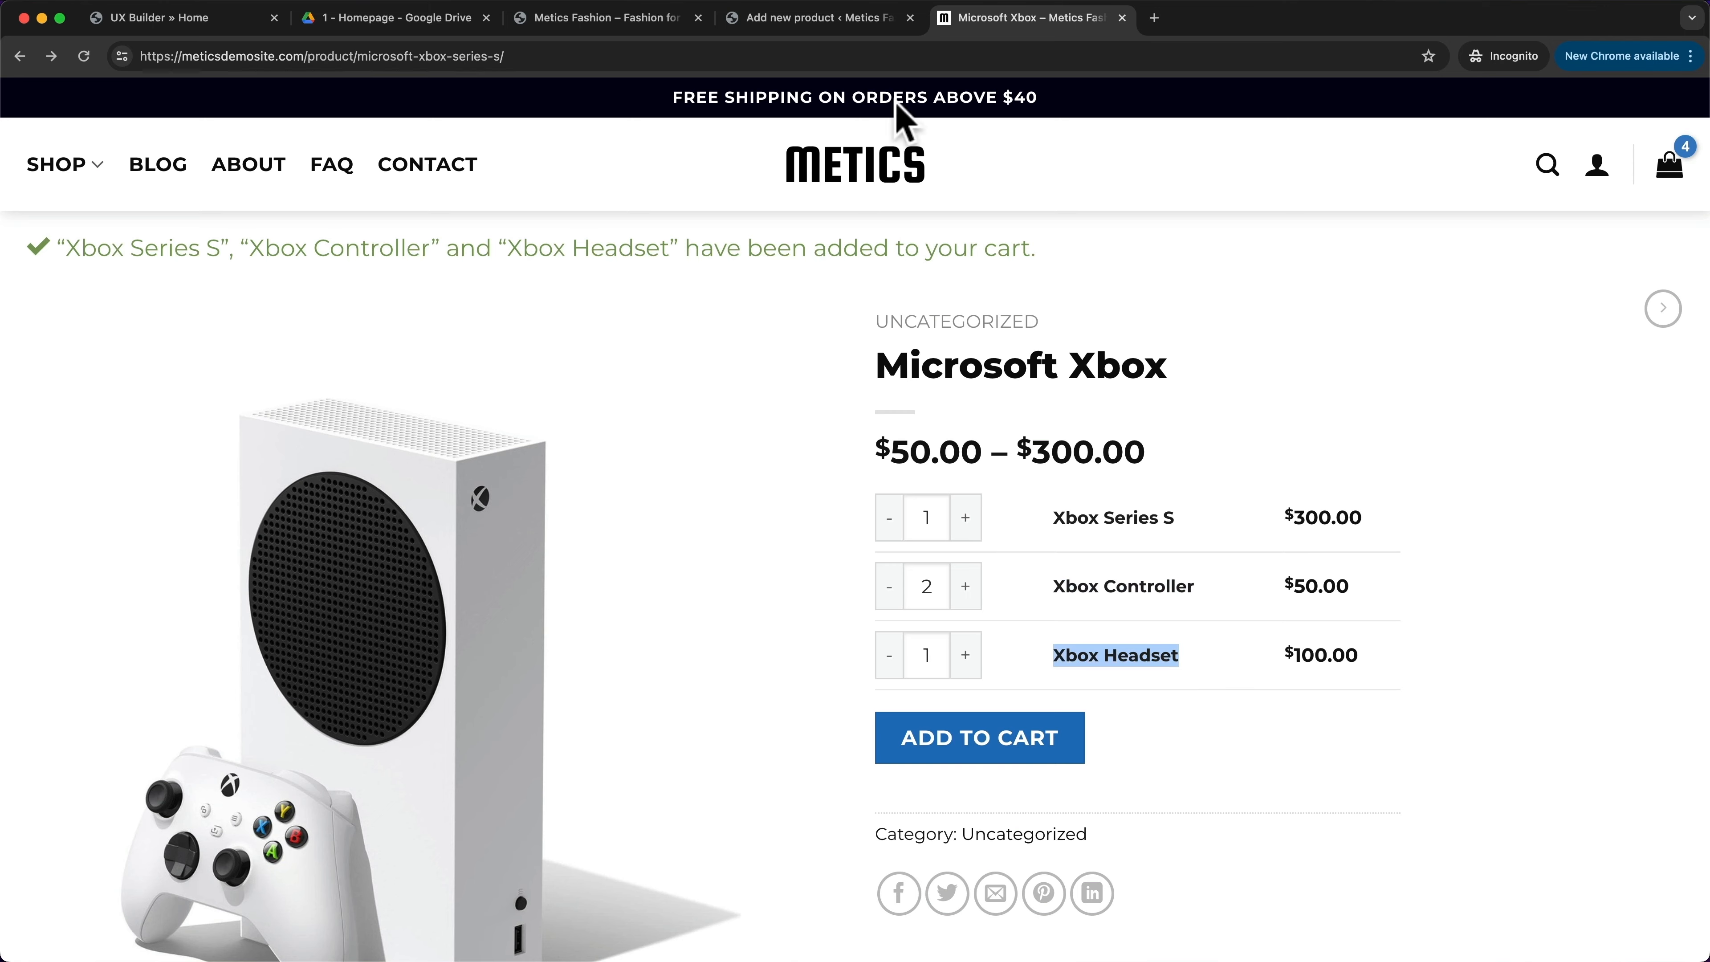
pyautogui.click(825, 18)
pyautogui.press('super+v')
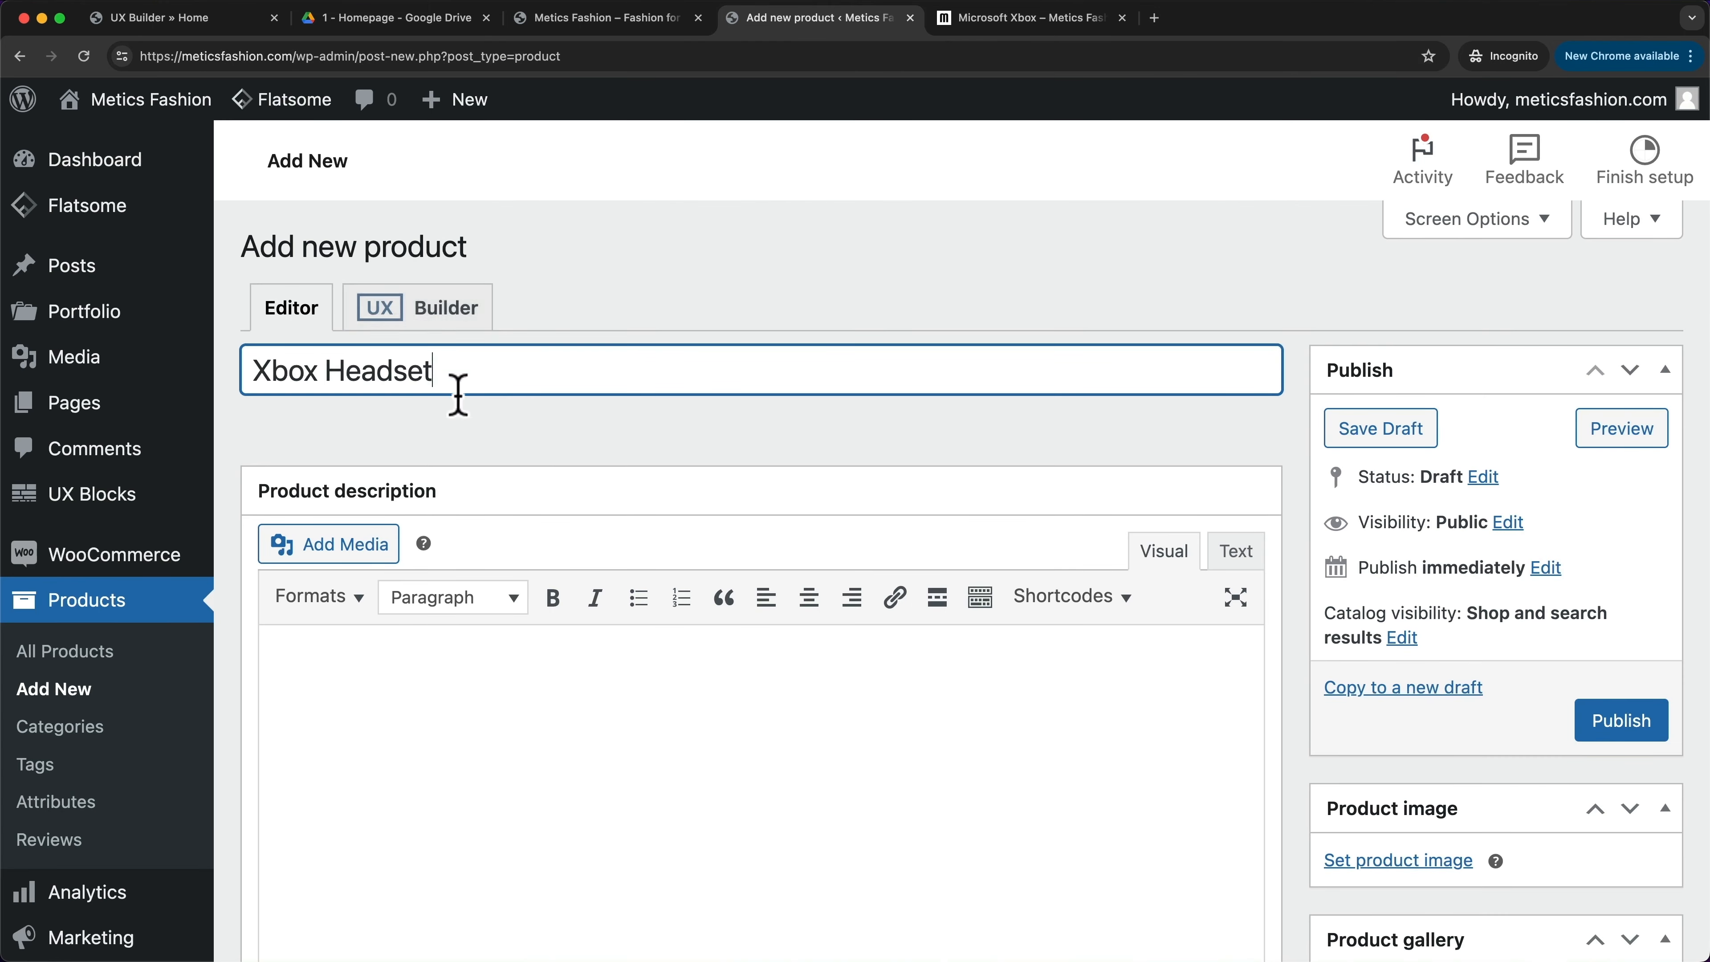
pyautogui.scroll(-10, 668, 431)
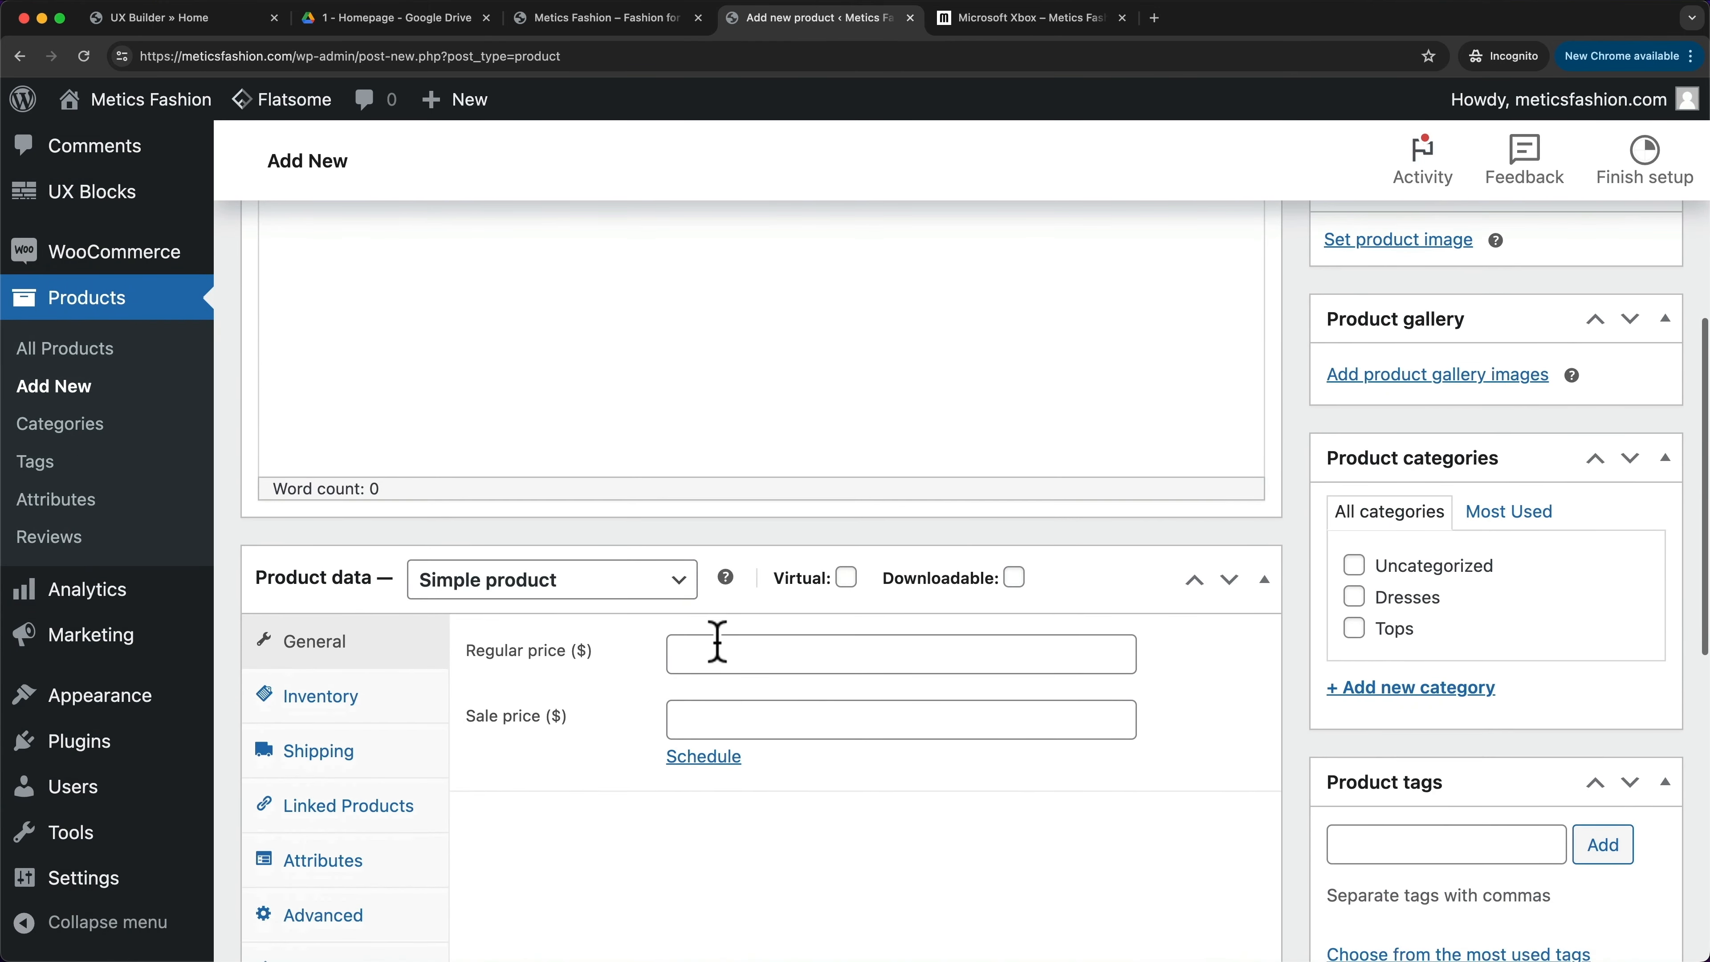
pyautogui.click(718, 640)
pyautogui.write('100')
# - Use the headset picture as product image, set catalog visibility to Hidden, and publish
pyautogui.scroll(5, 1409, 554)
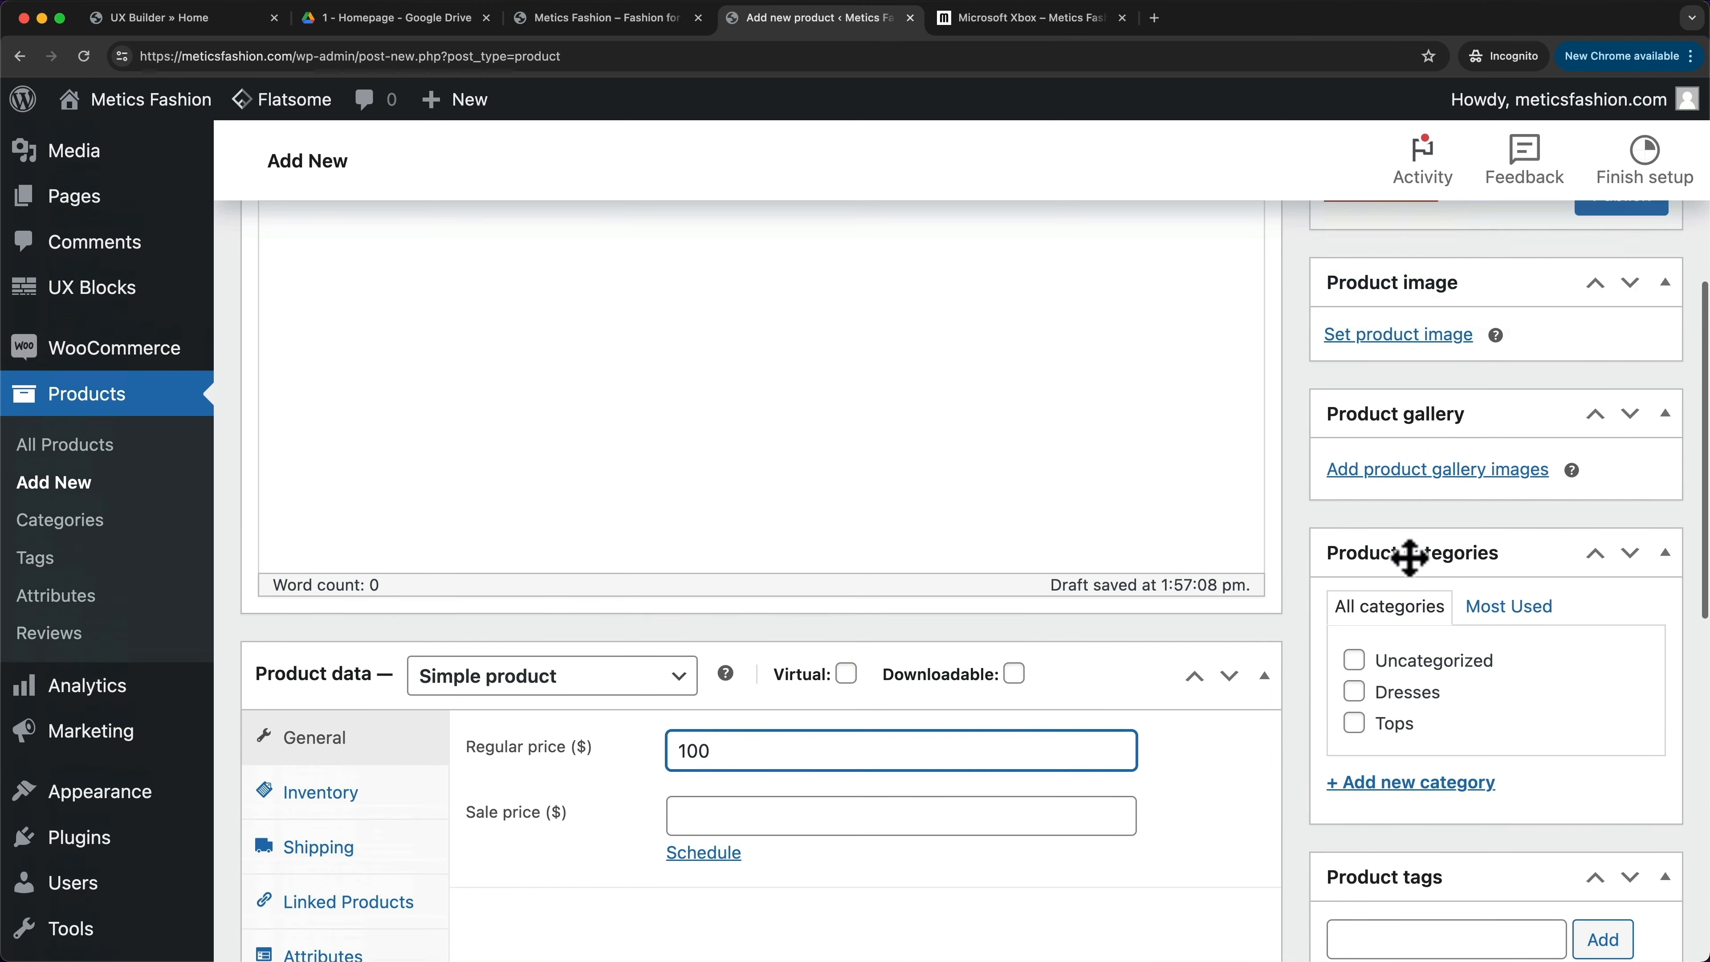
pyautogui.click(1380, 407)
pyautogui.click(352, 435)
pyautogui.click(1556, 884)
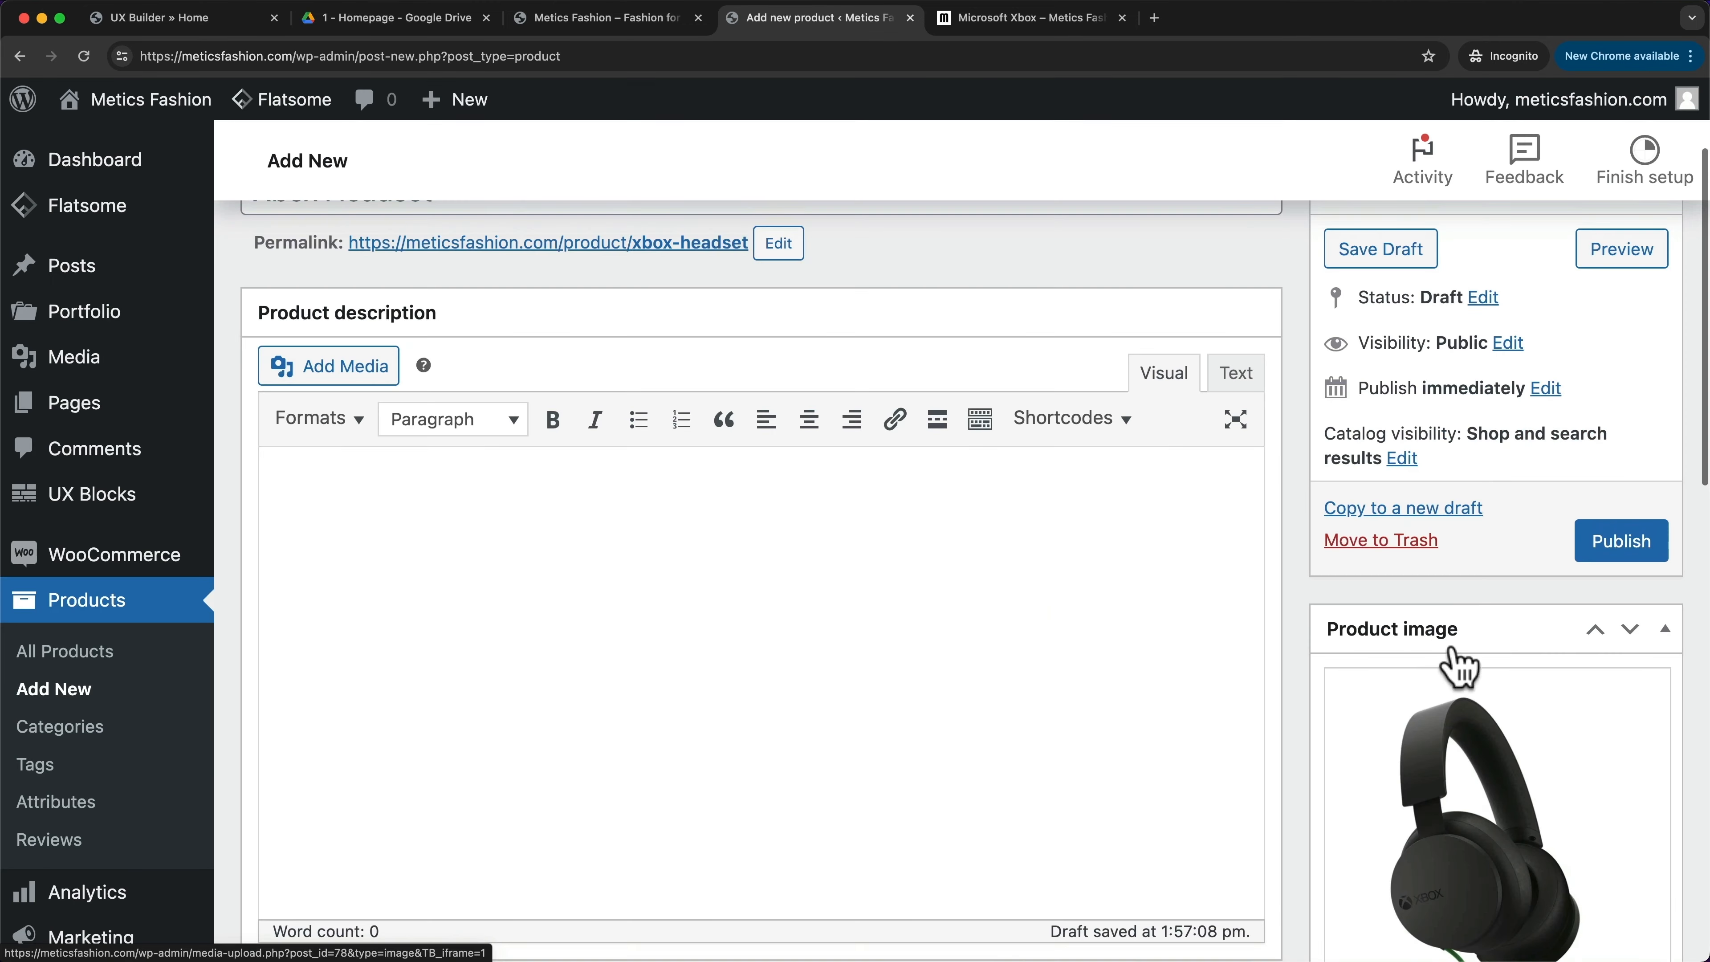
pyautogui.click(1407, 460)
pyautogui.click(1335, 642)
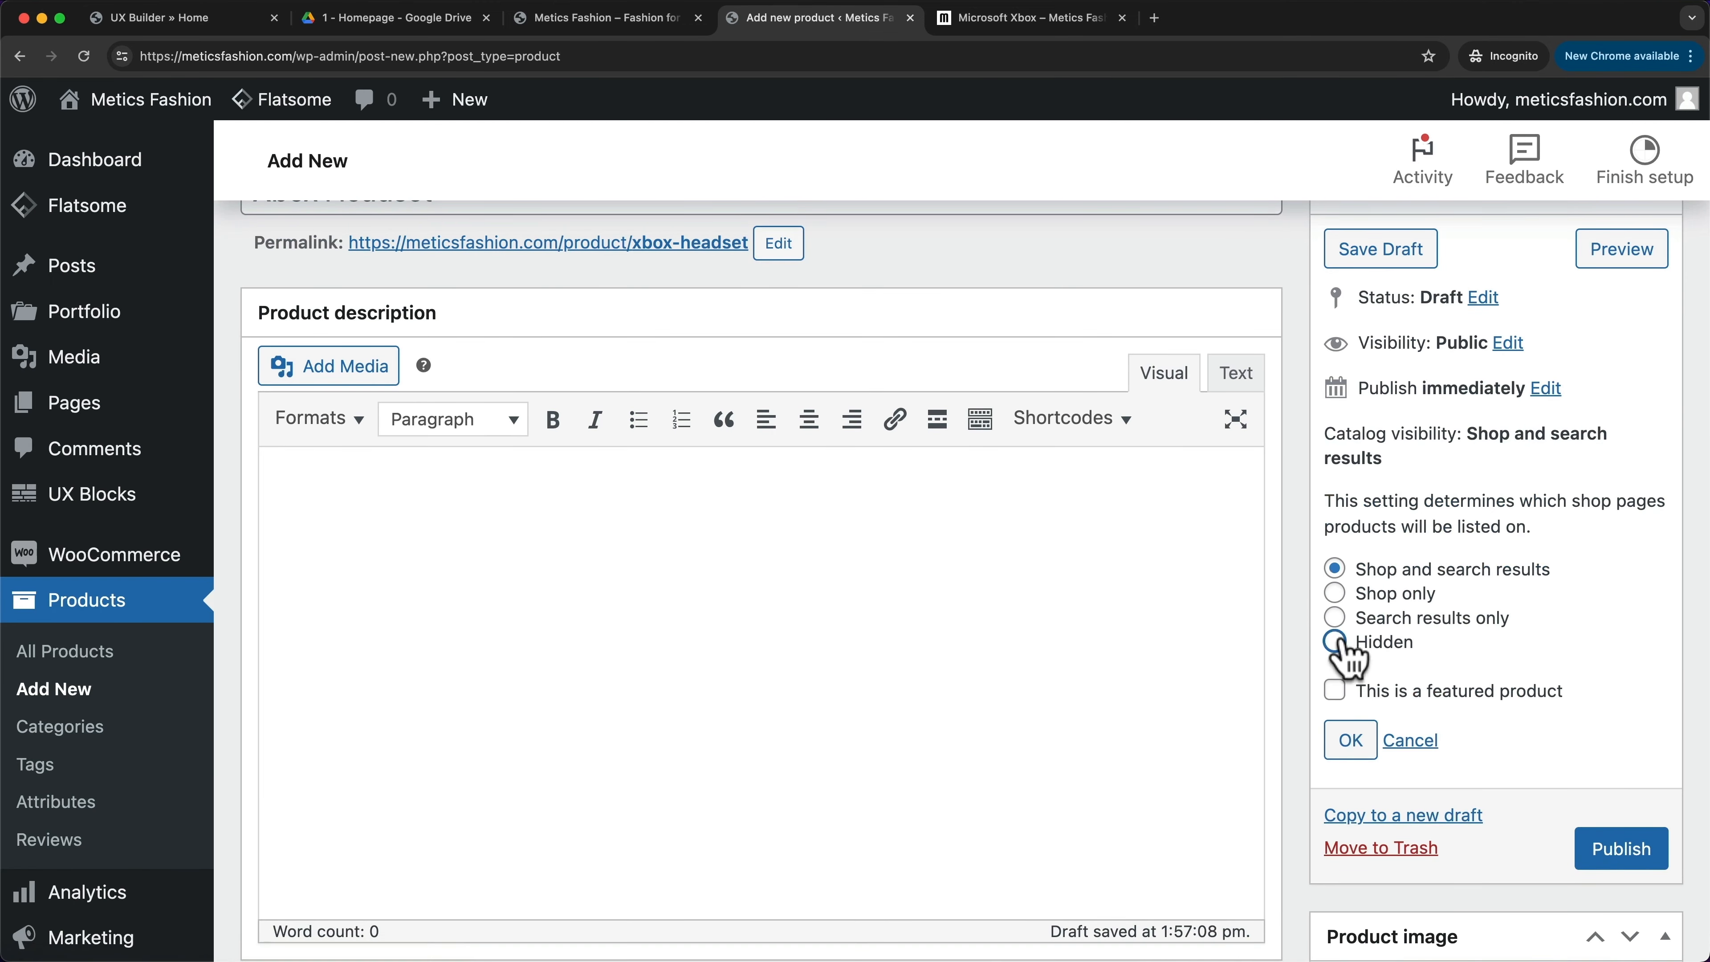
pyautogui.click(1607, 855)
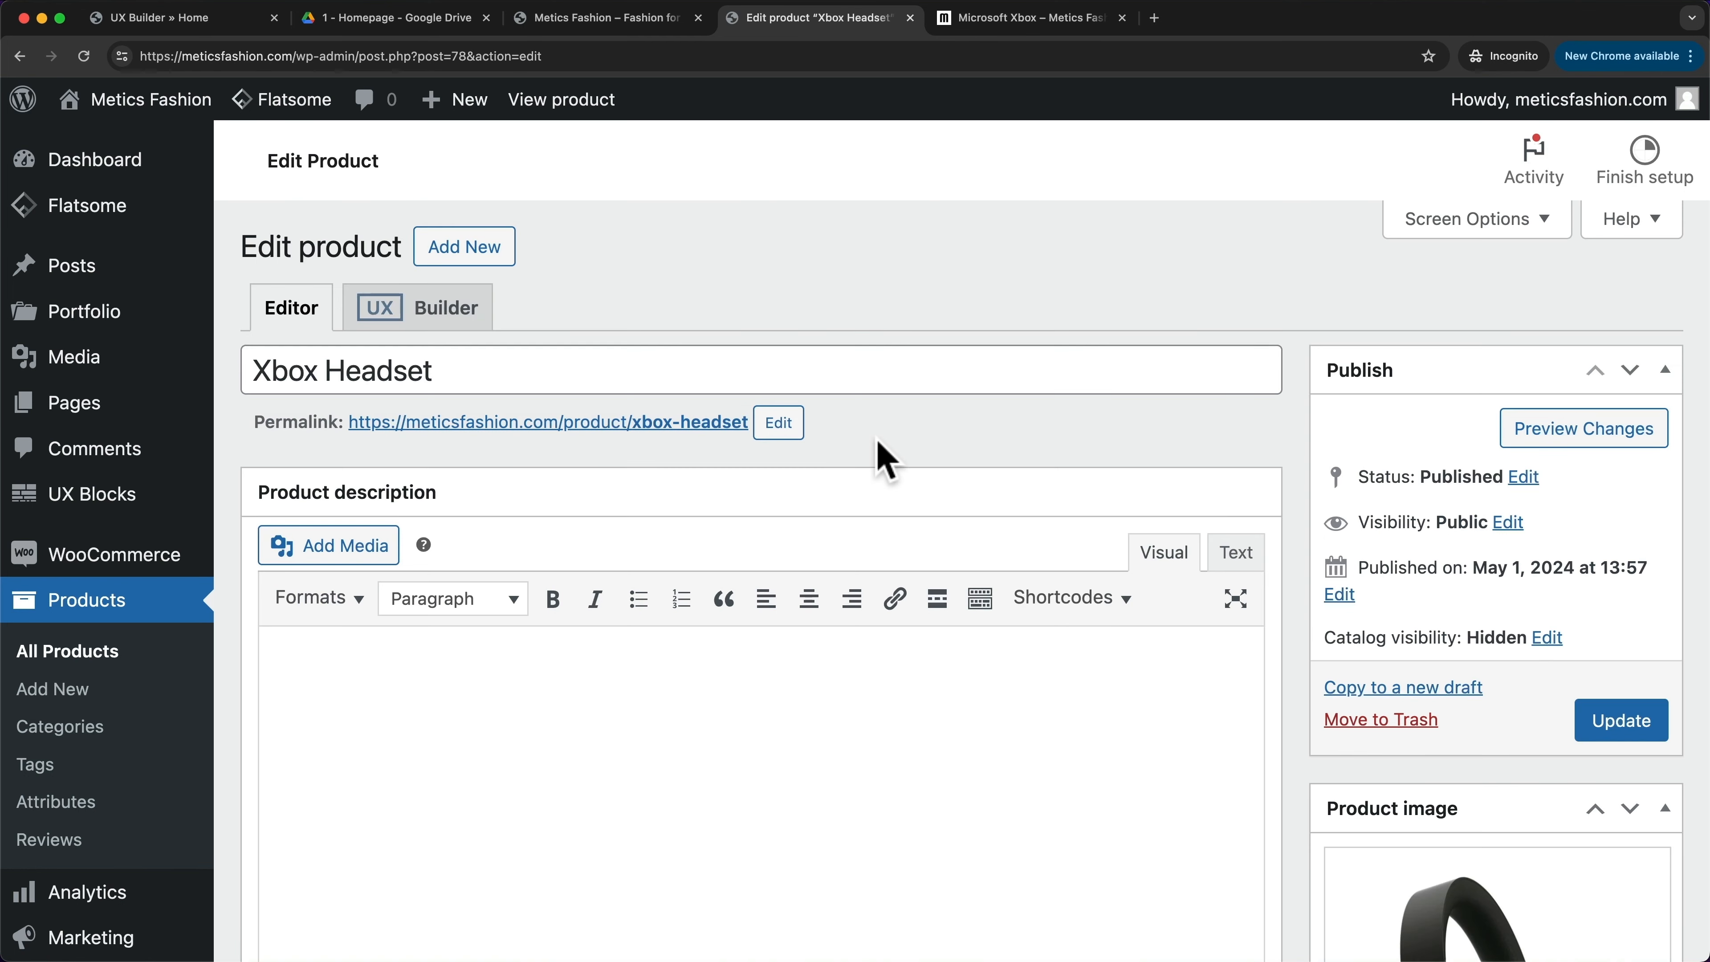
# - Create a new product named 'Microsoft Xbox' and set its type to Grouped product
pyautogui.click(108, 609)
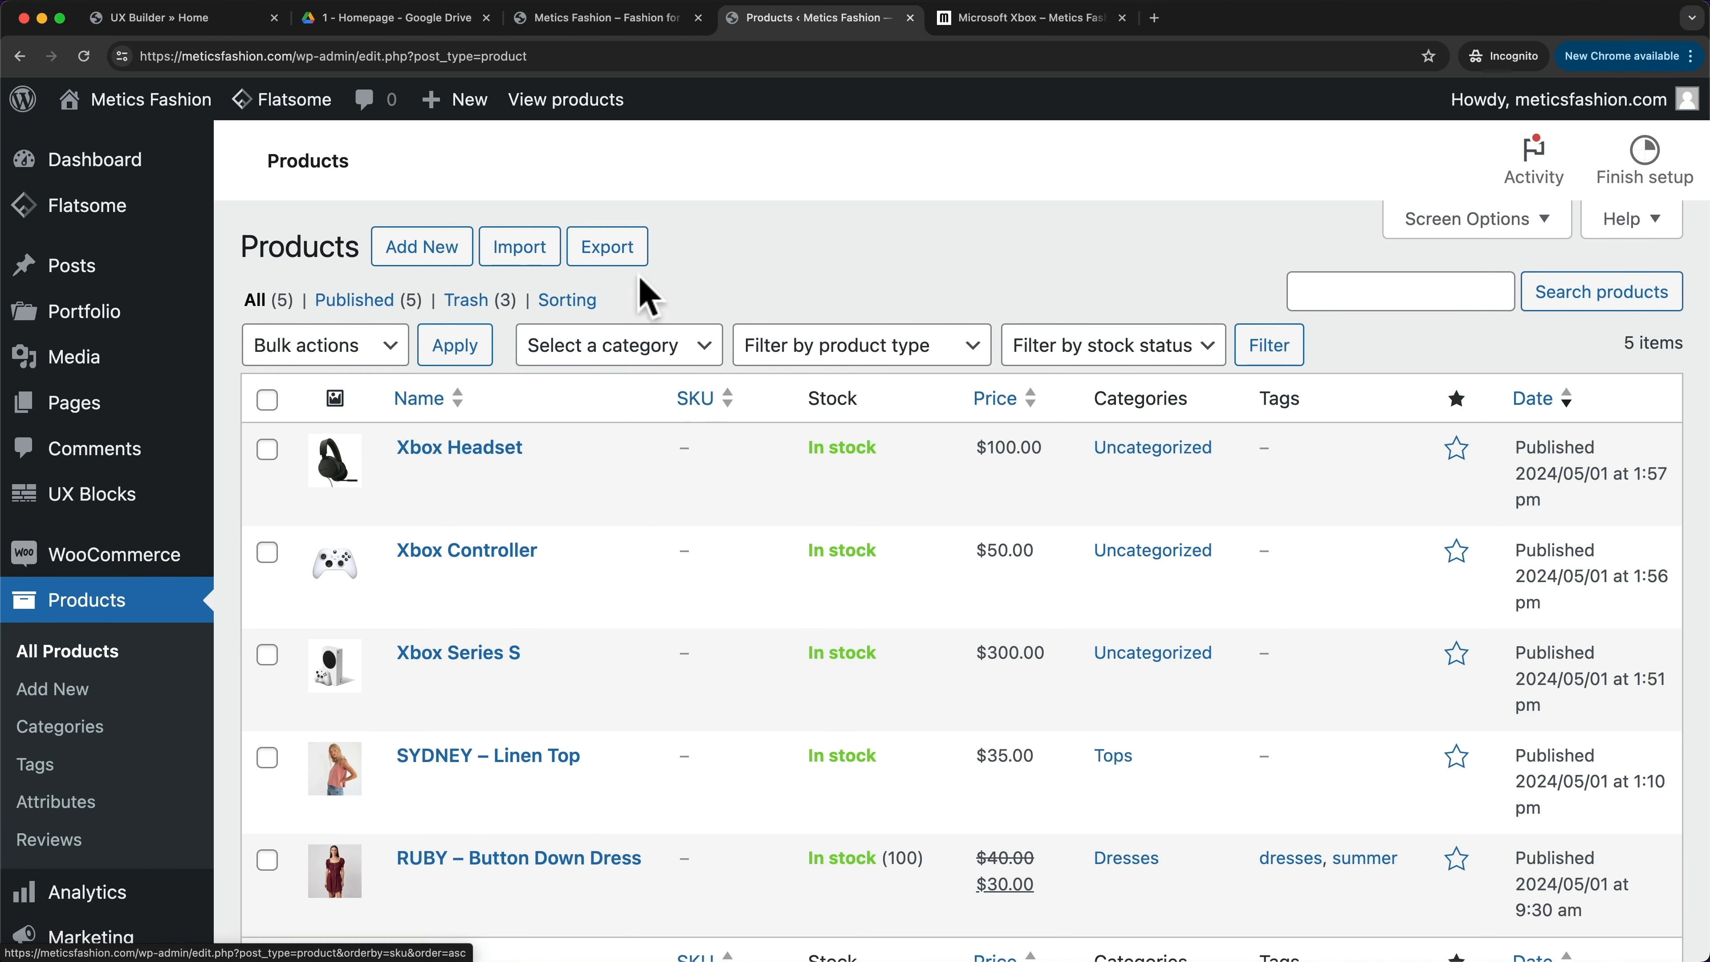
pyautogui.click(424, 250)
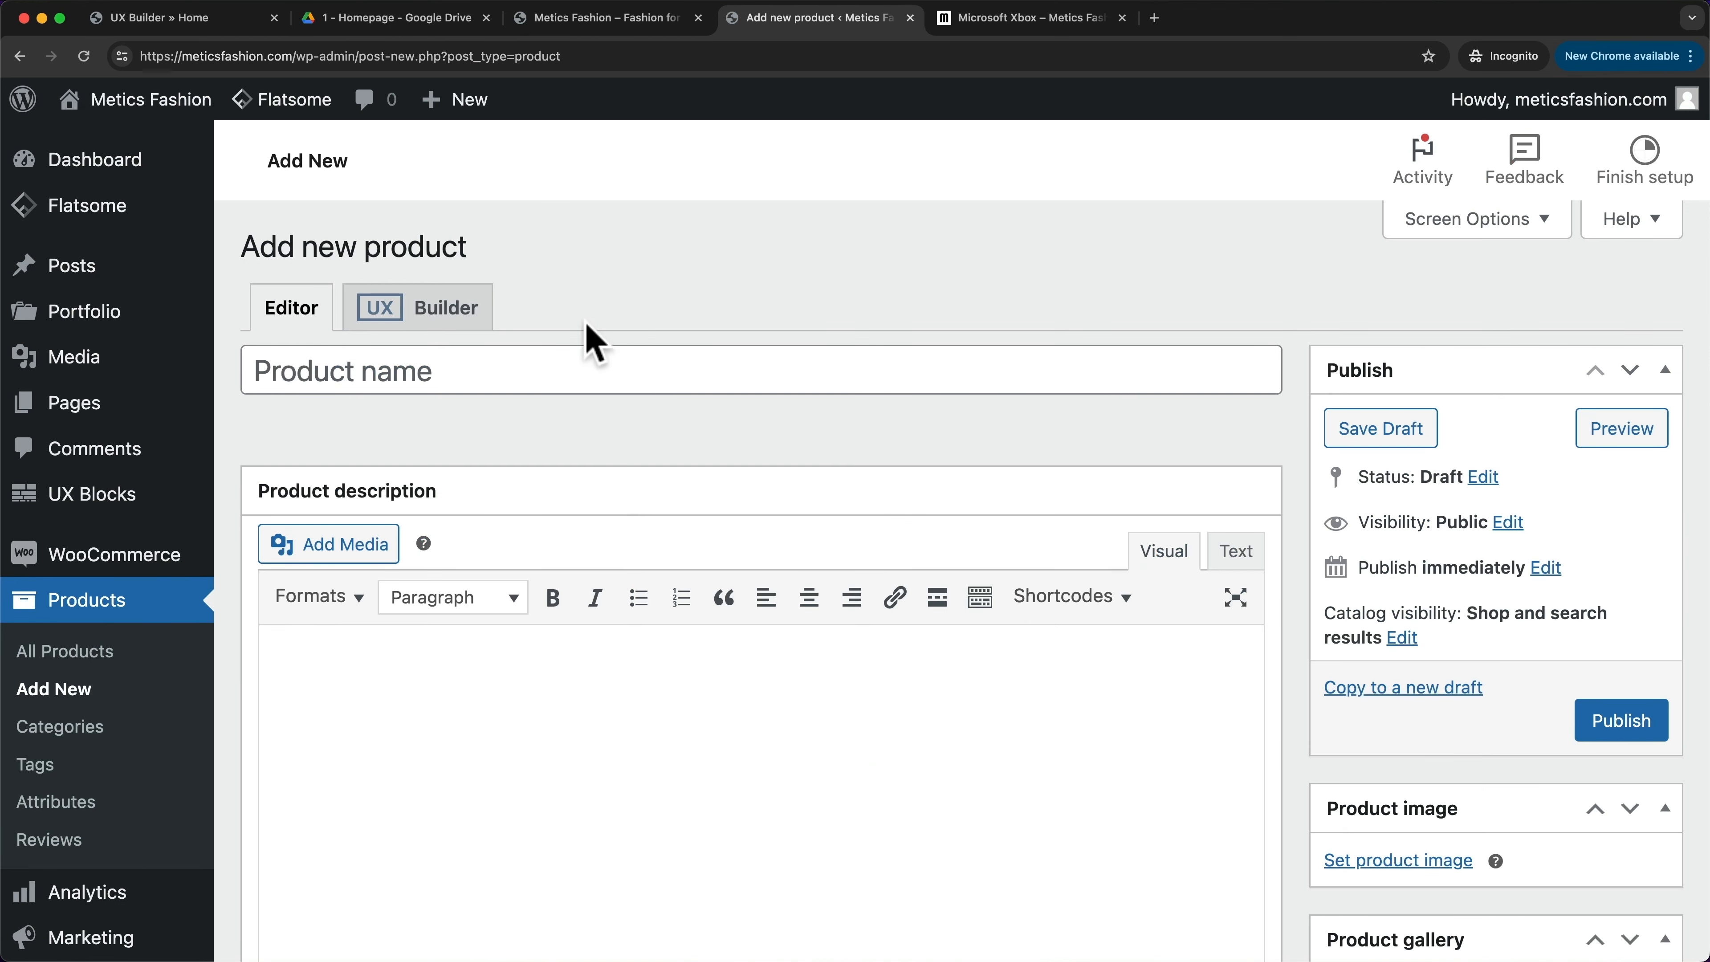
pyautogui.click(493, 367)
pyautogui.write('Microsoft Xbox')
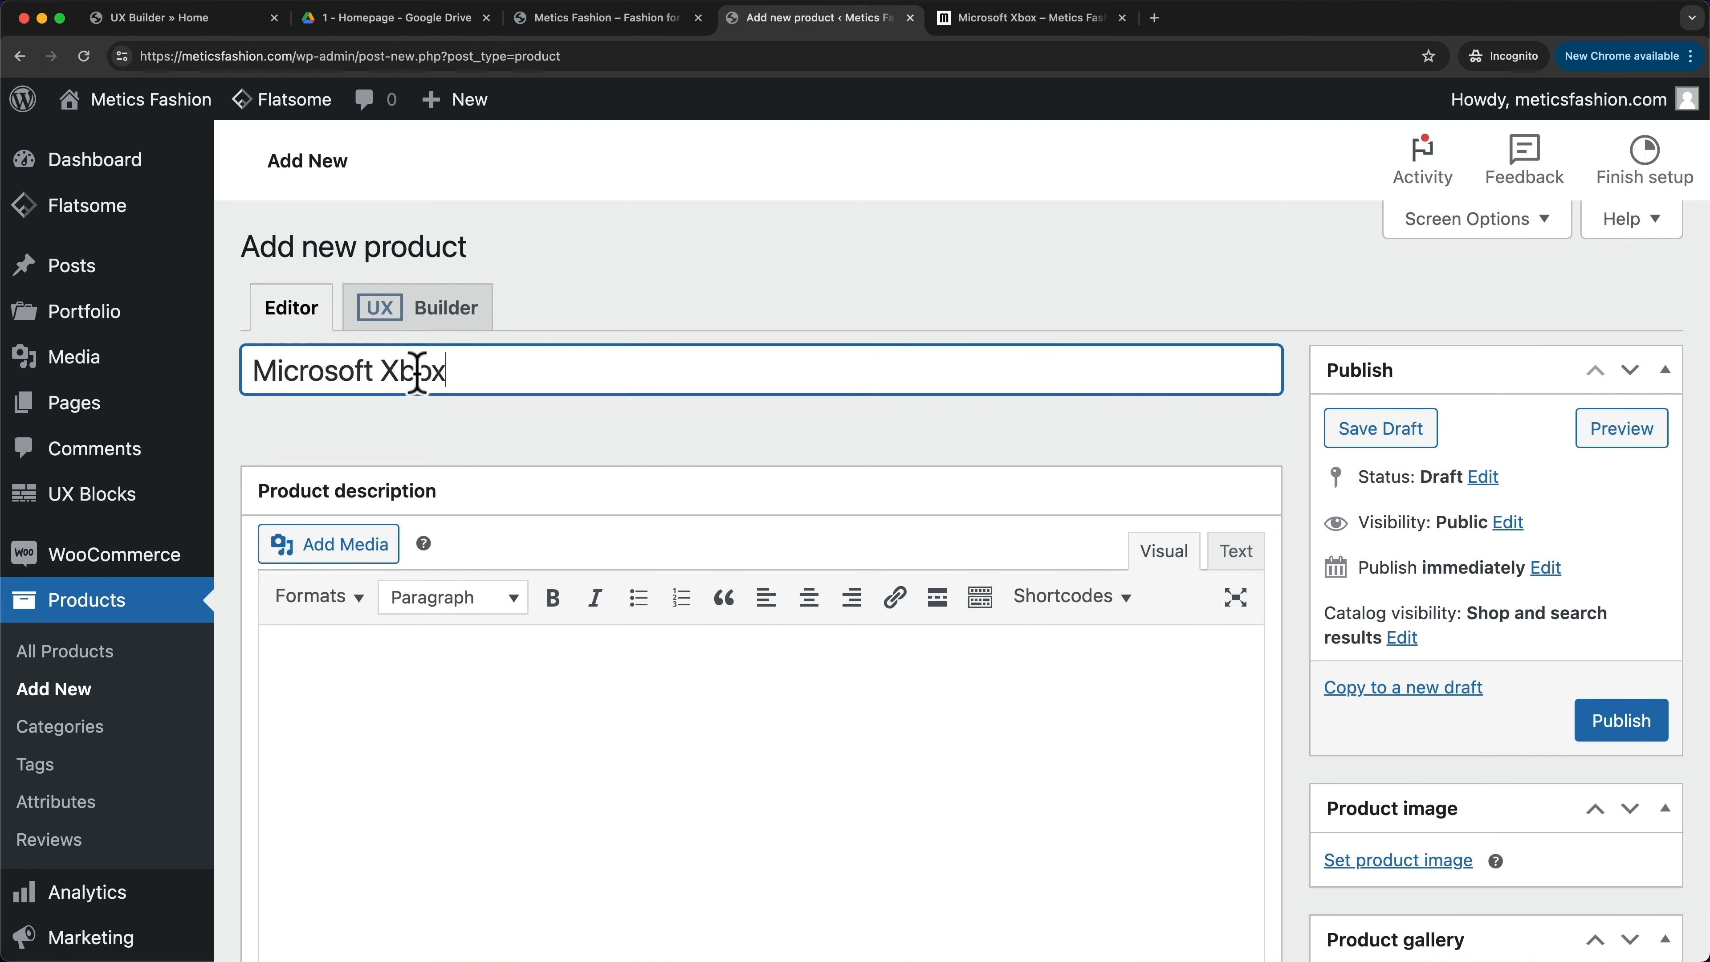
pyautogui.scroll(-3, 465, 619)
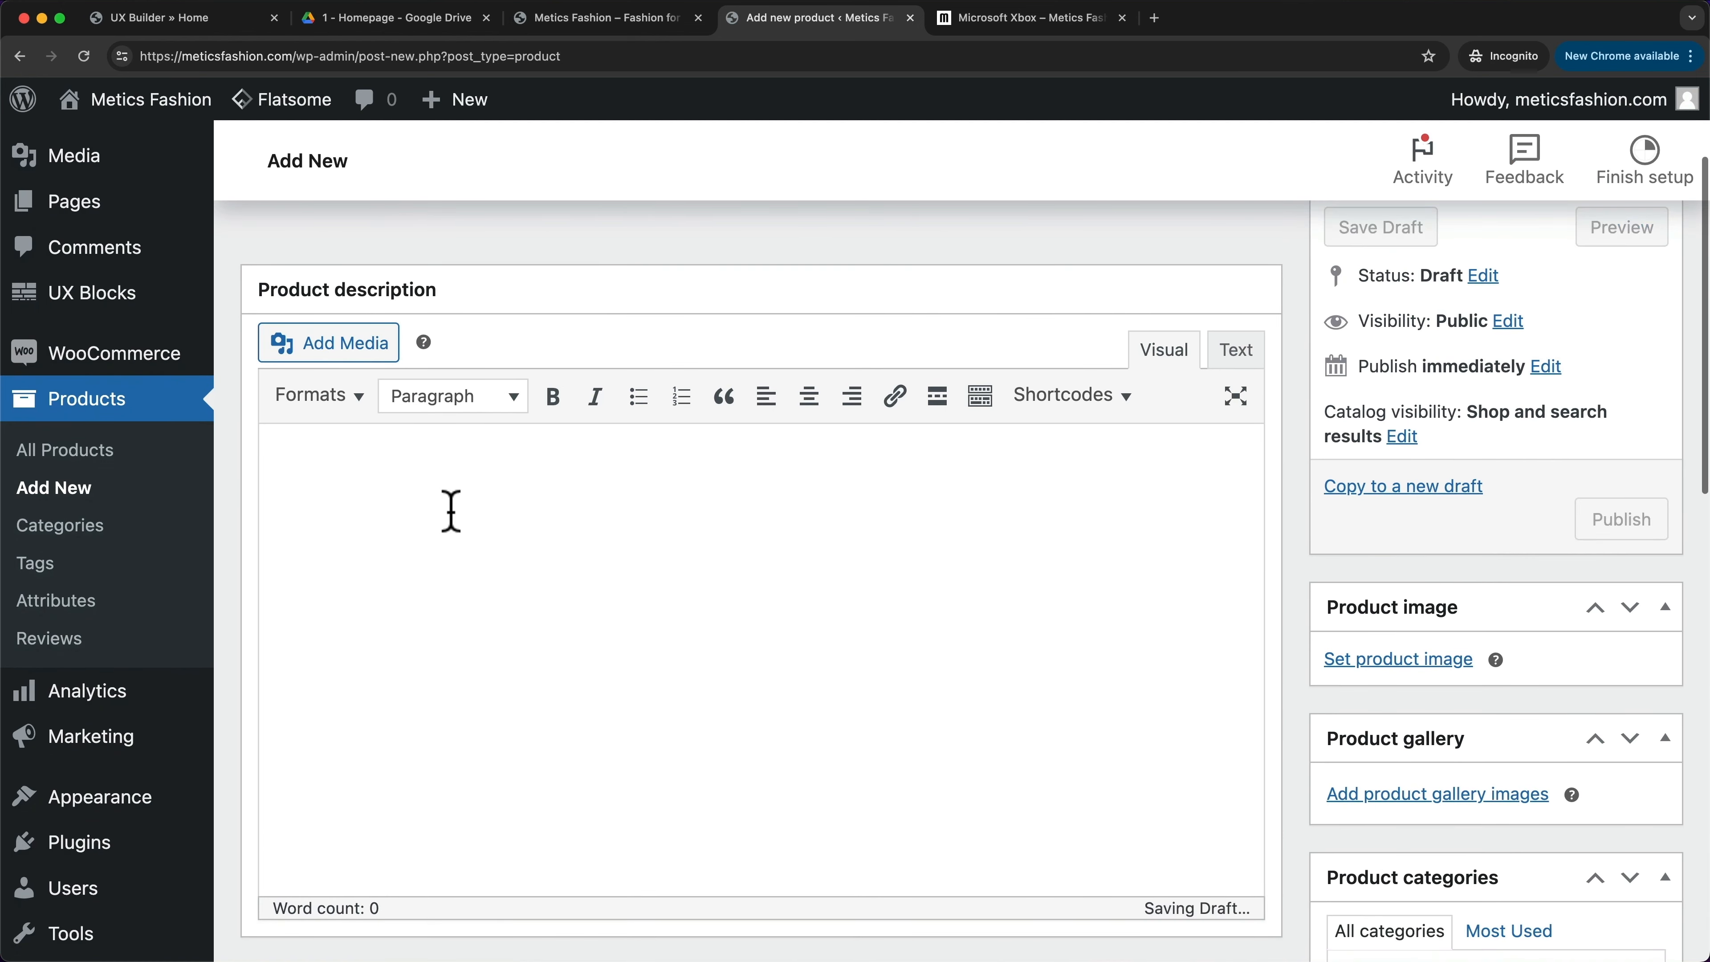
pyautogui.scroll(-8, 535, 490)
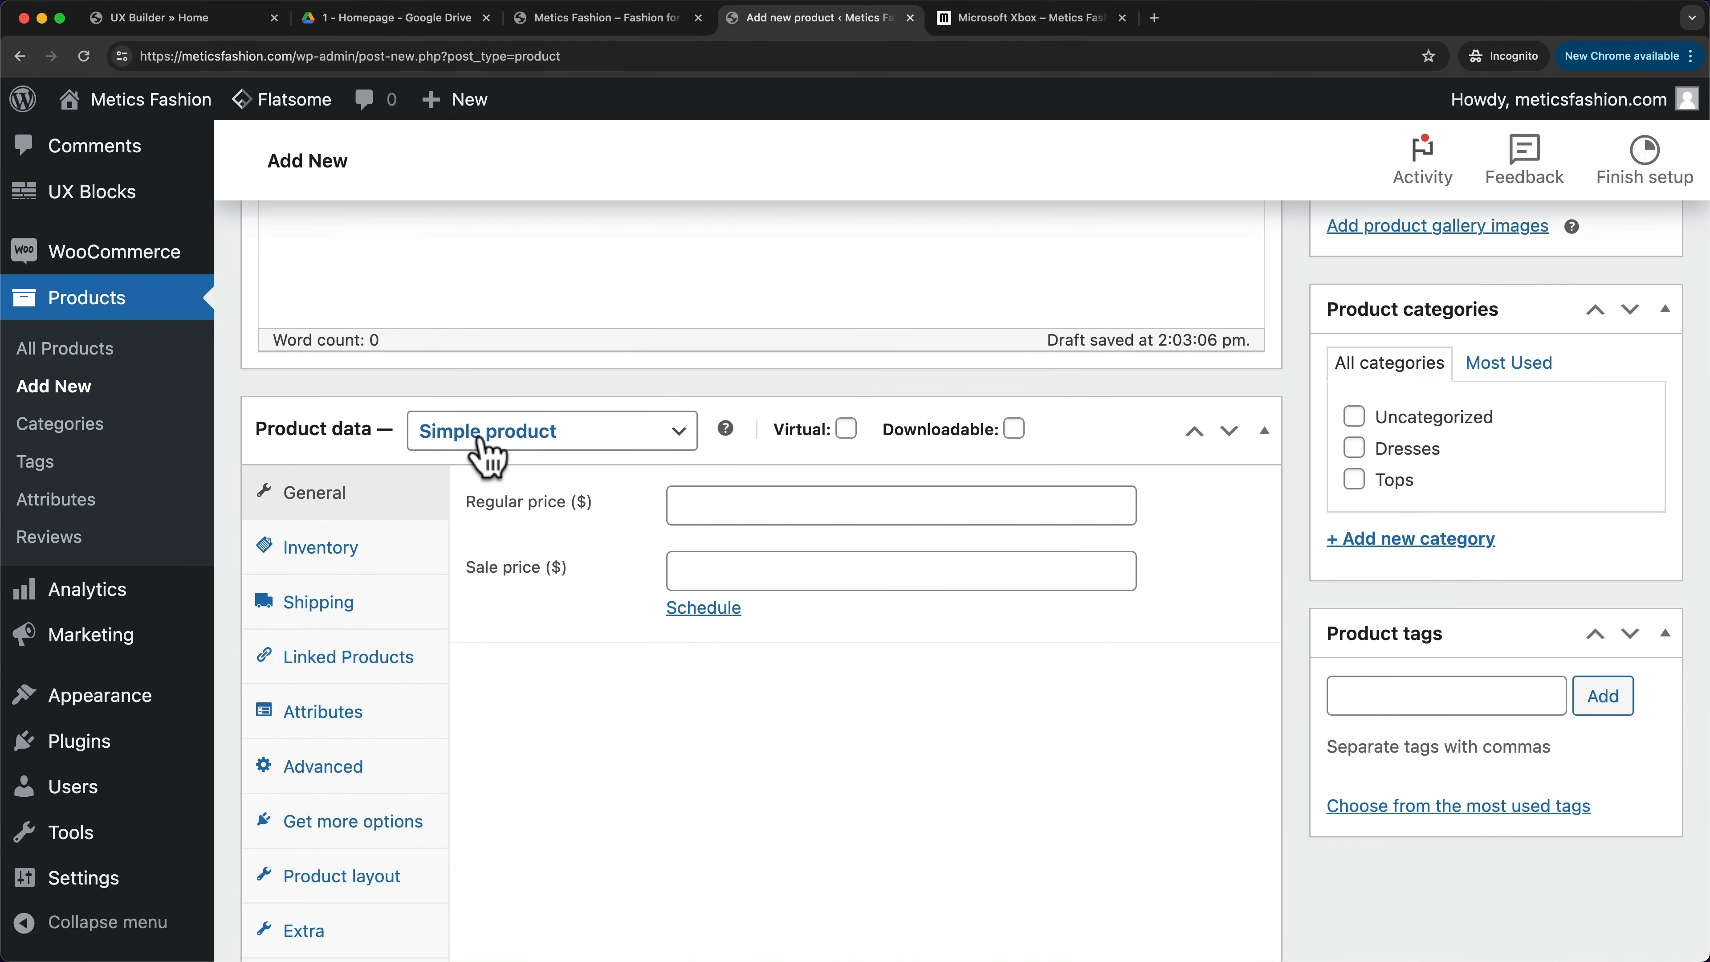
pyautogui.click(480, 445)
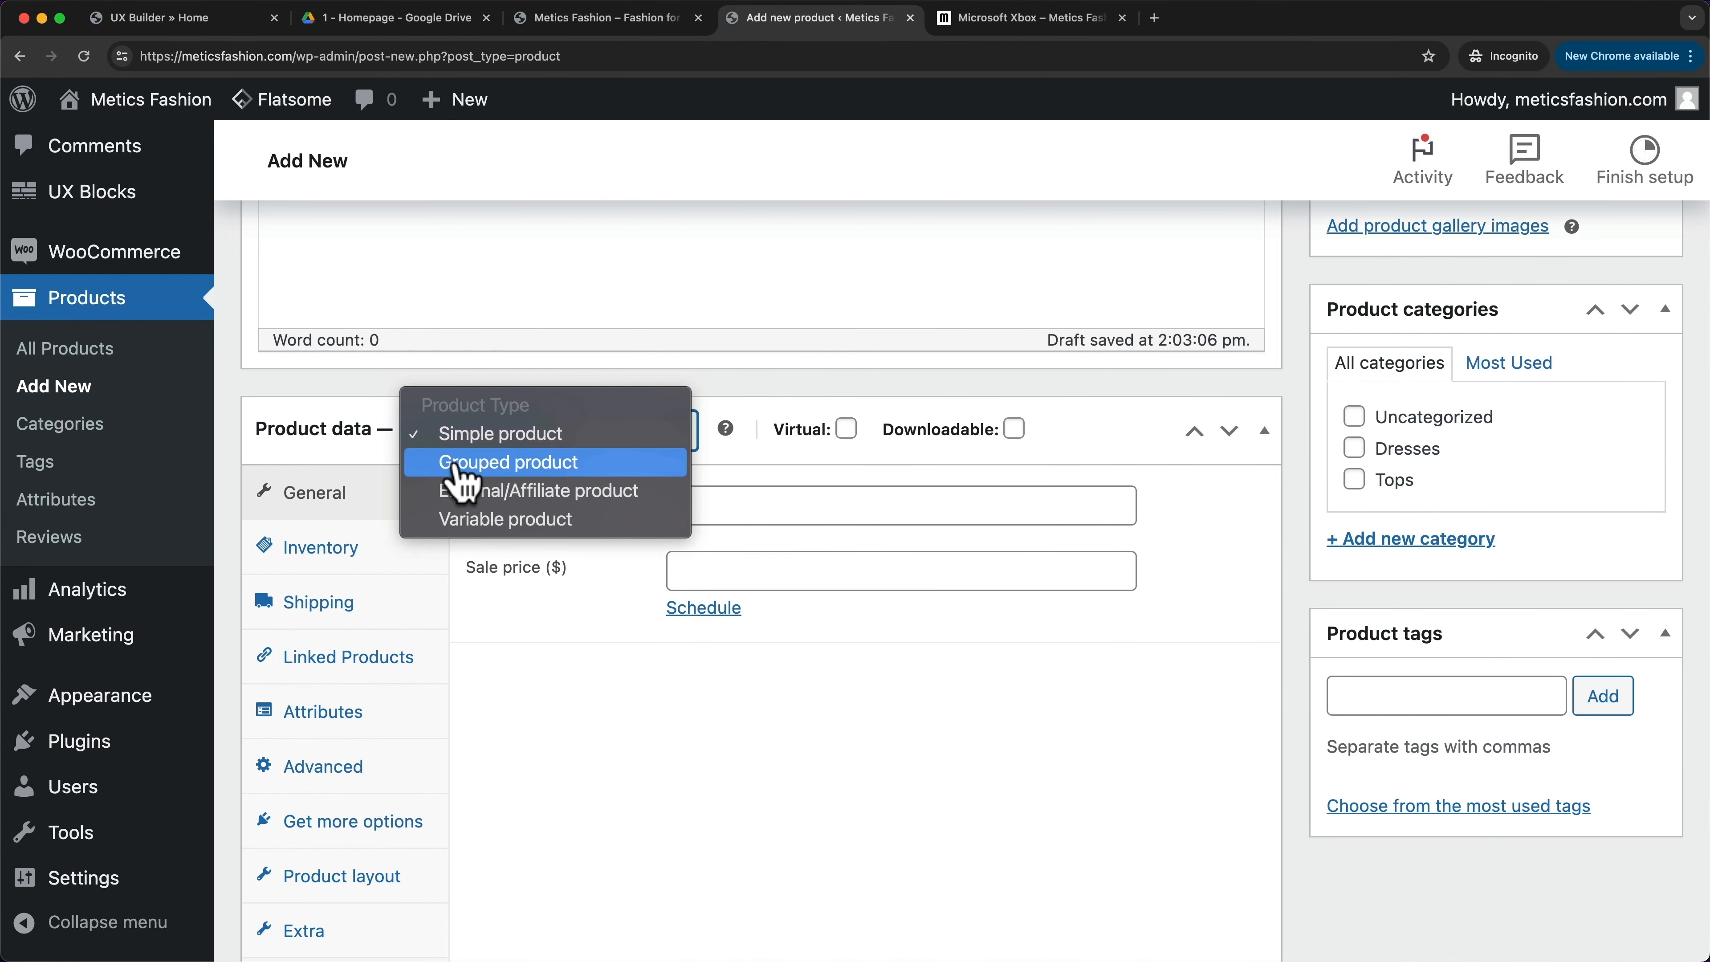
pyautogui.click(568, 466)
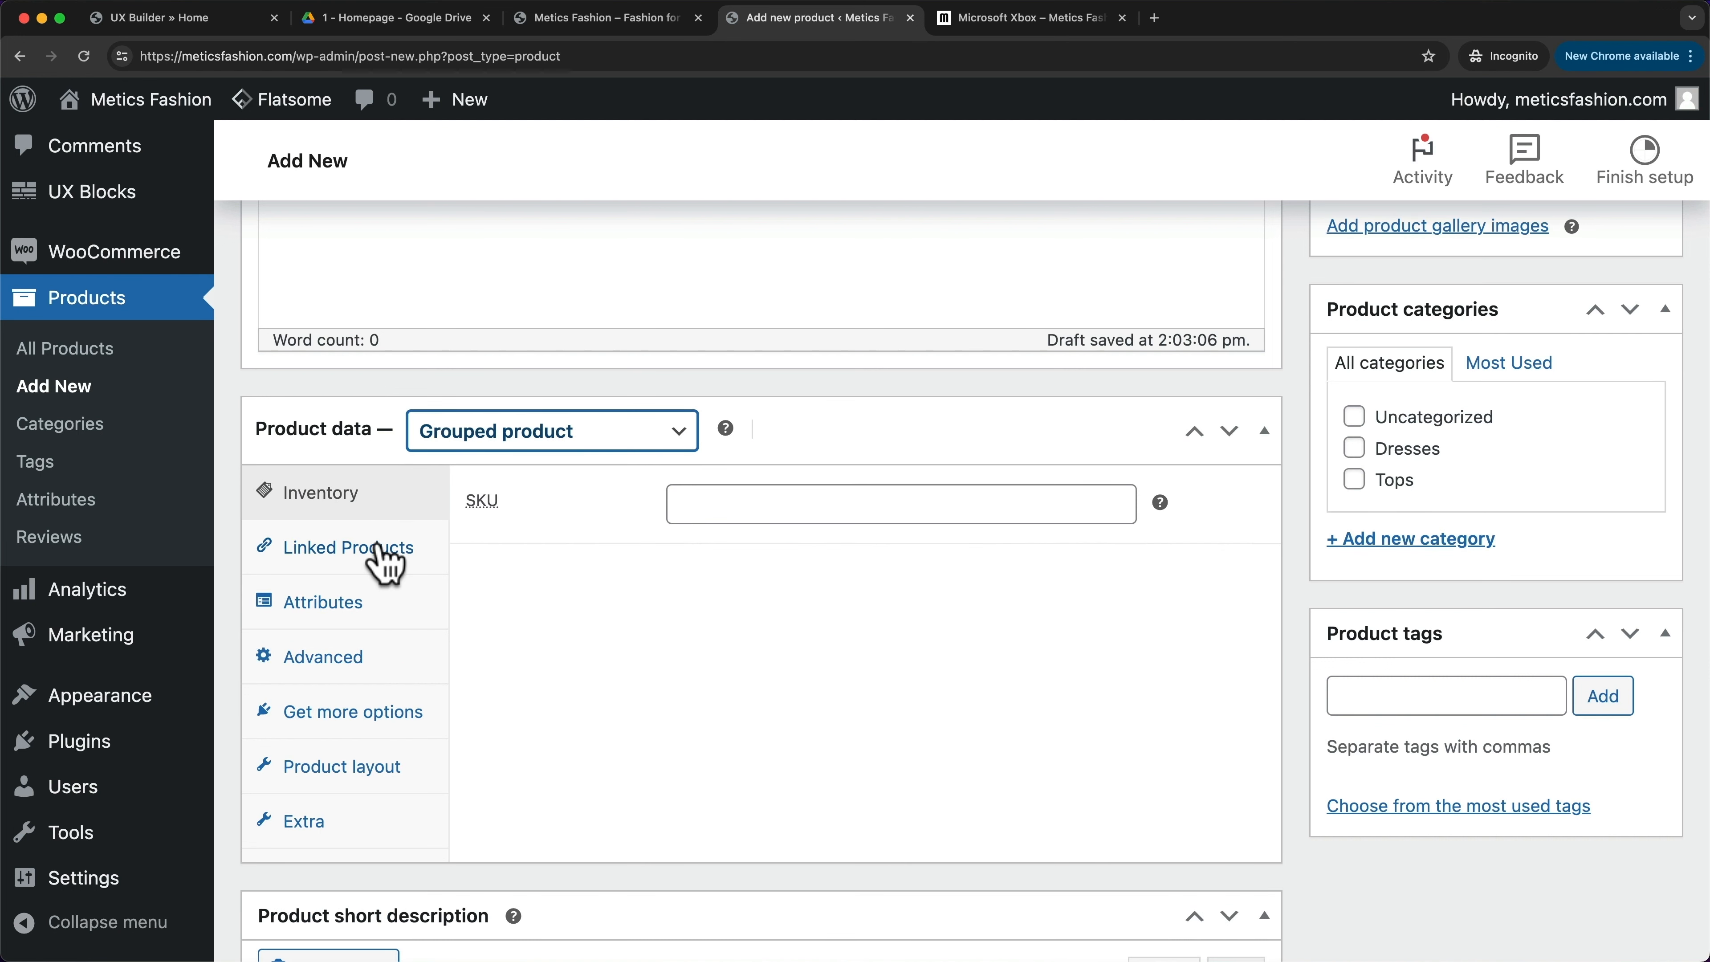
# - Under Linked Products, group Xbox Series S, Xbox Controller and Xbox Headset
pyautogui.click(380, 547)
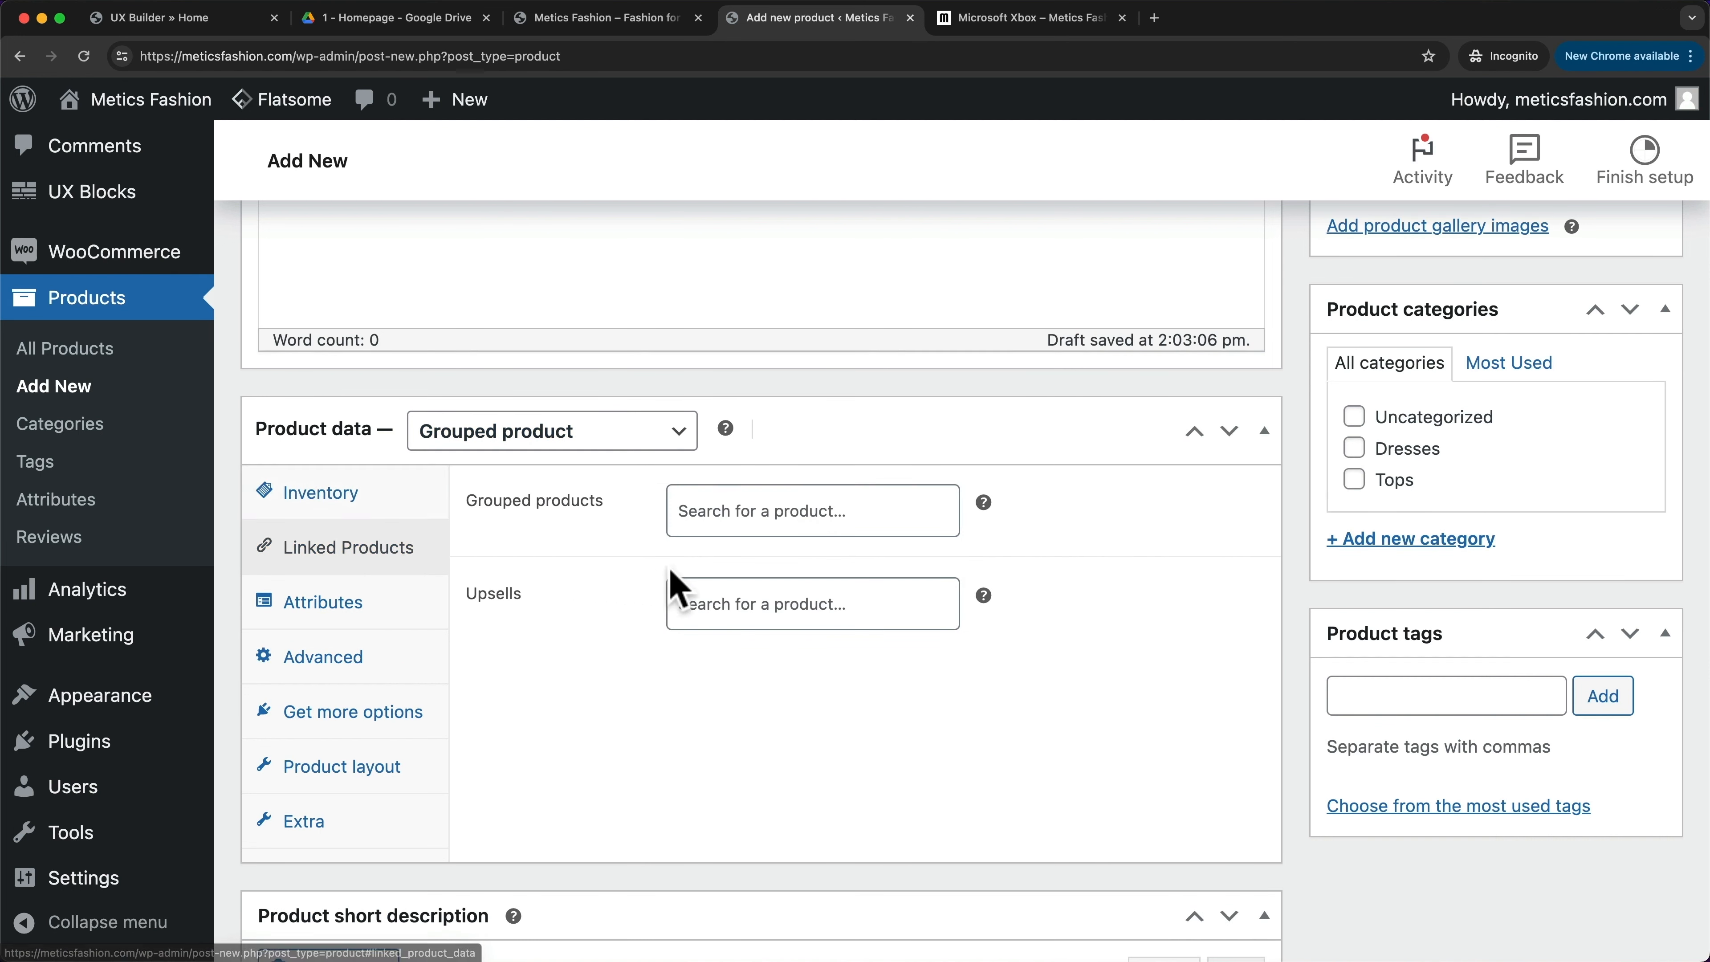
pyautogui.click(744, 519)
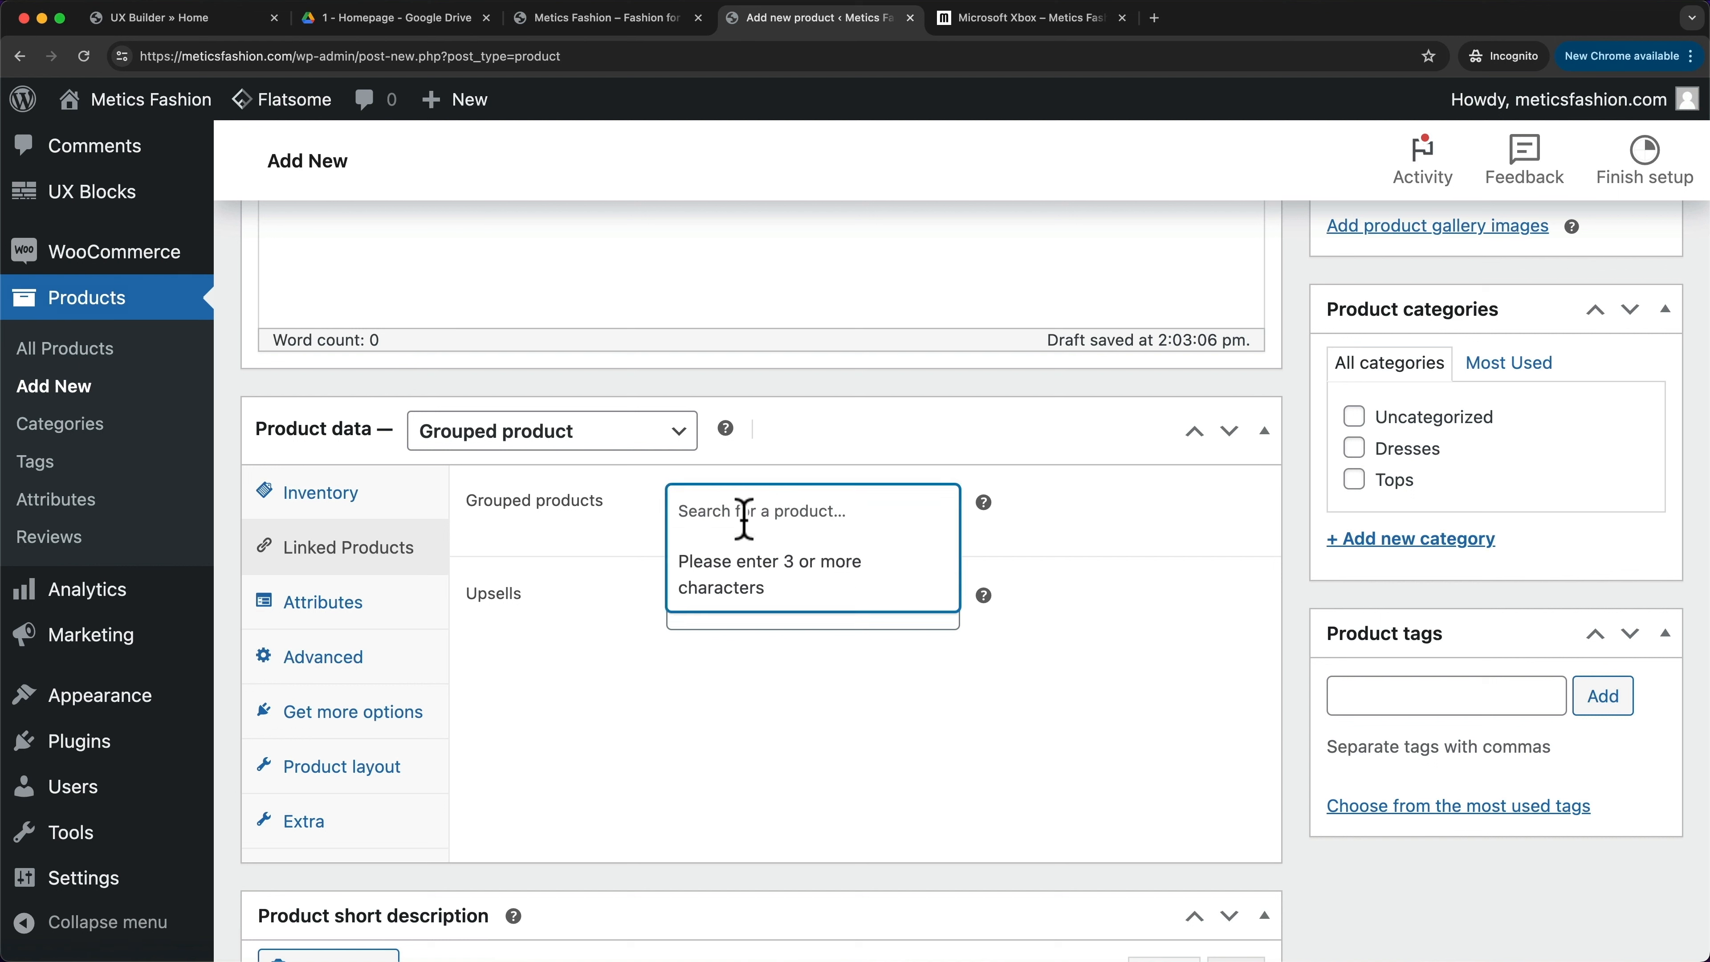
pyautogui.write('xbox')
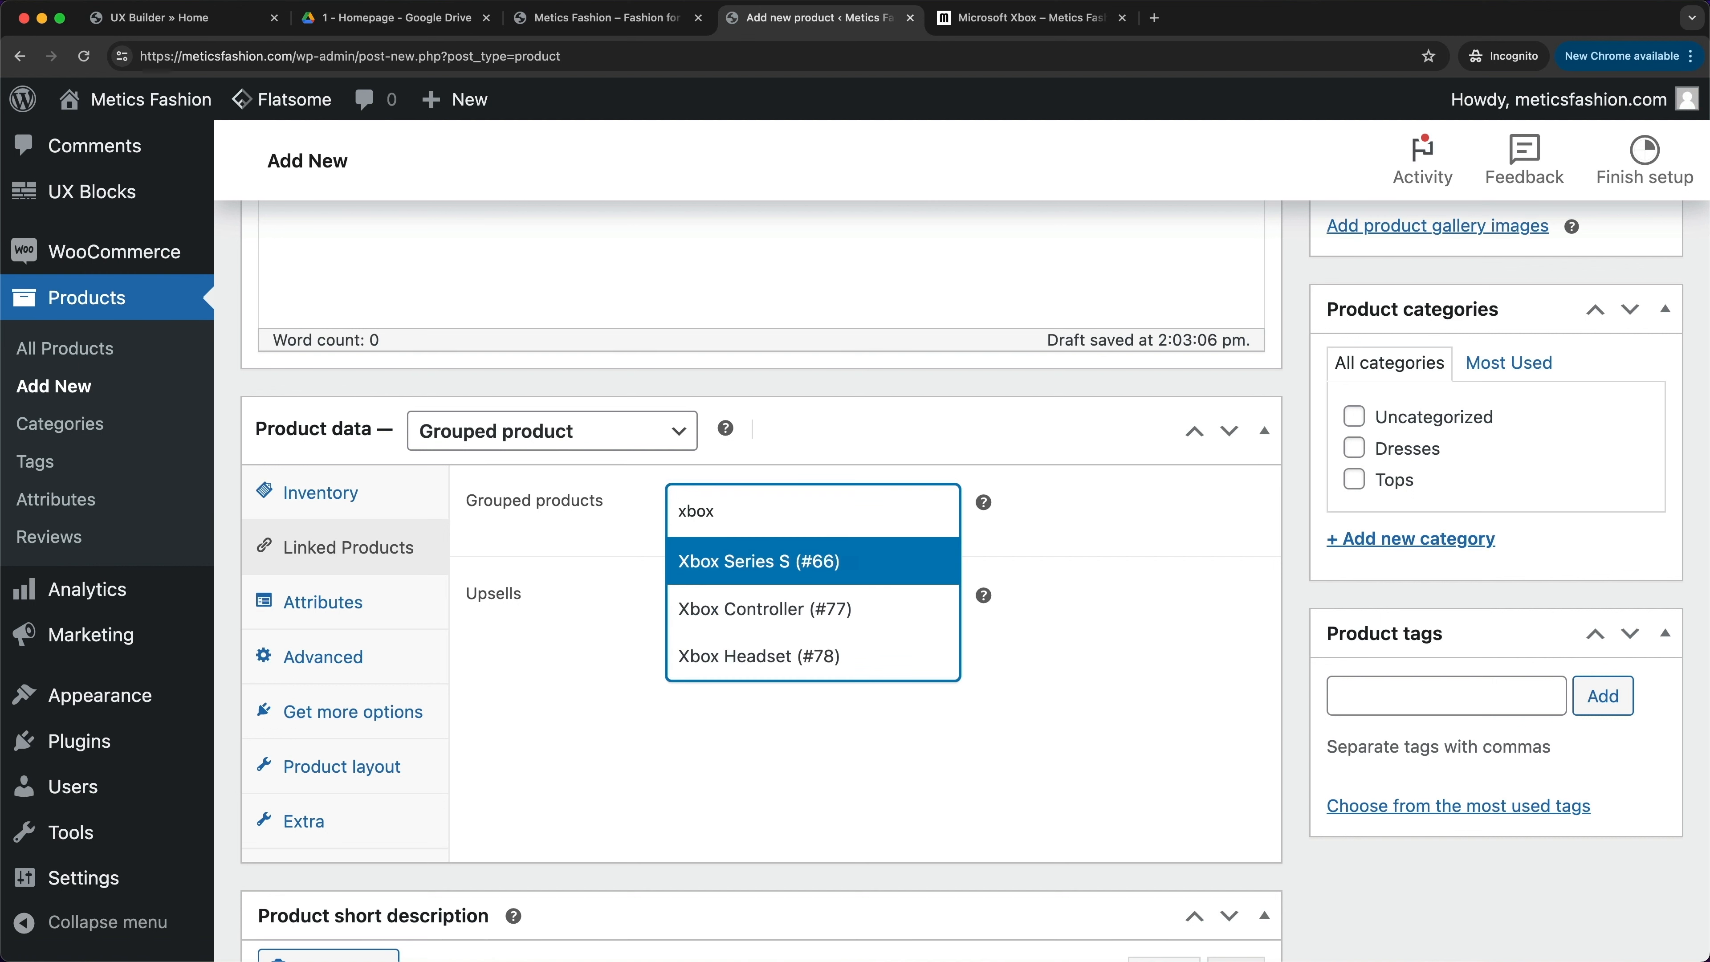
pyautogui.click(788, 580)
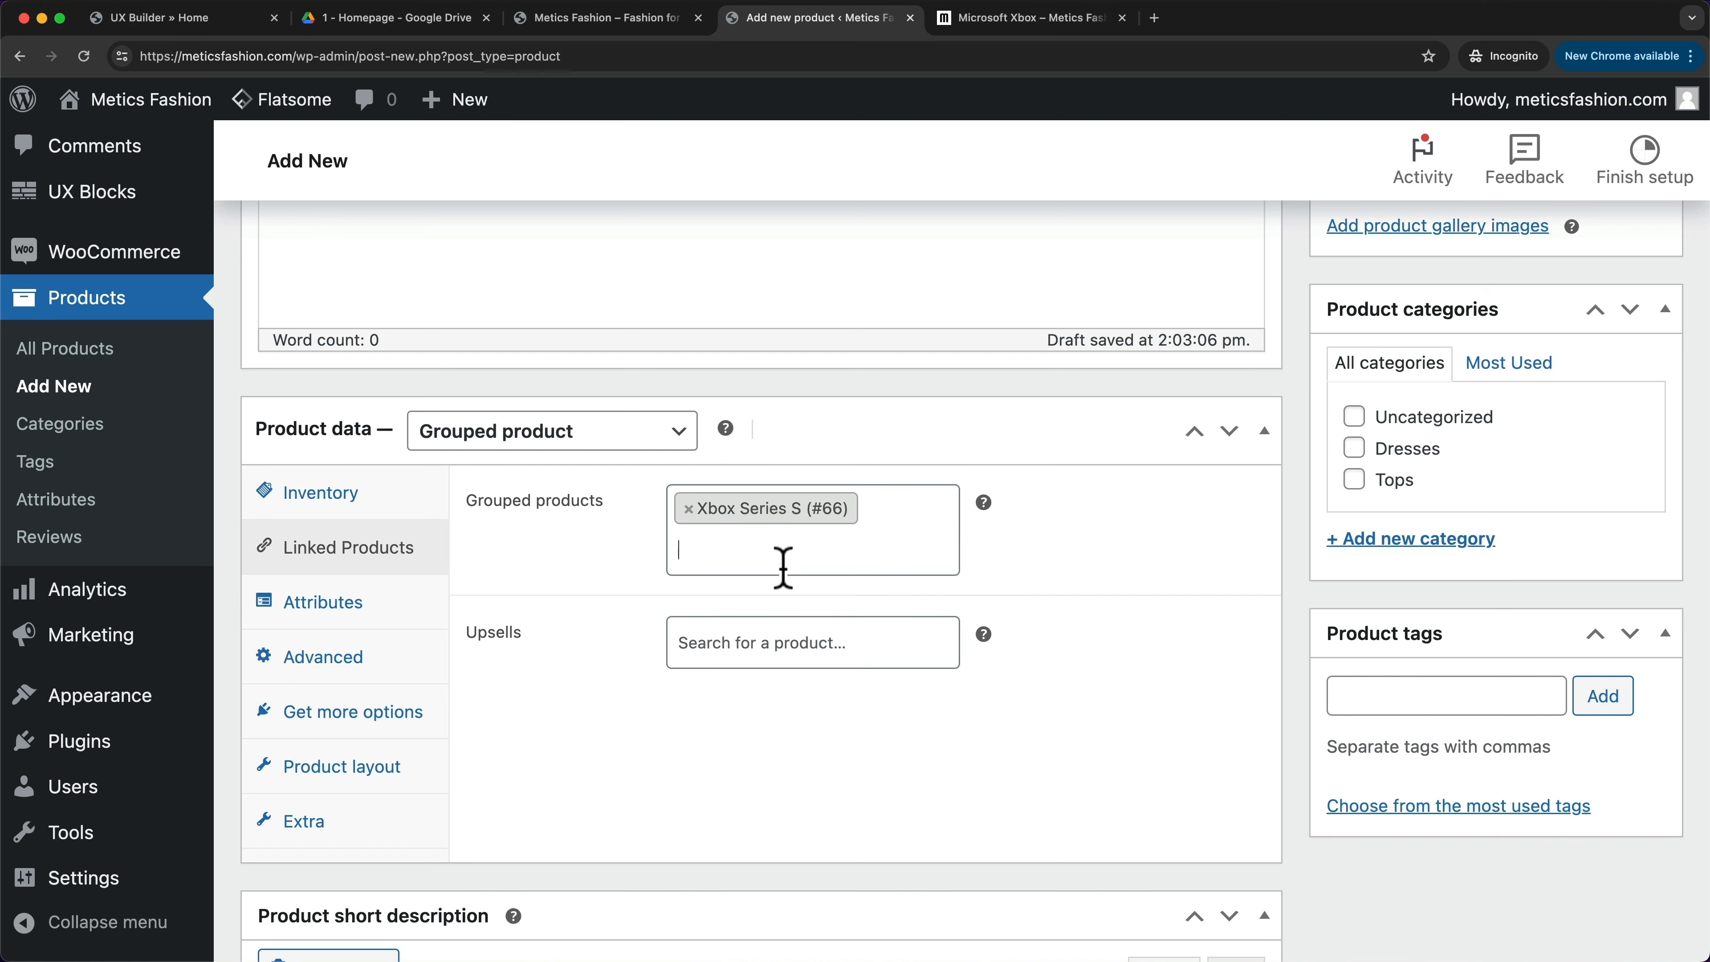
pyautogui.click(748, 547)
pyautogui.click(798, 652)
pyautogui.click(783, 606)
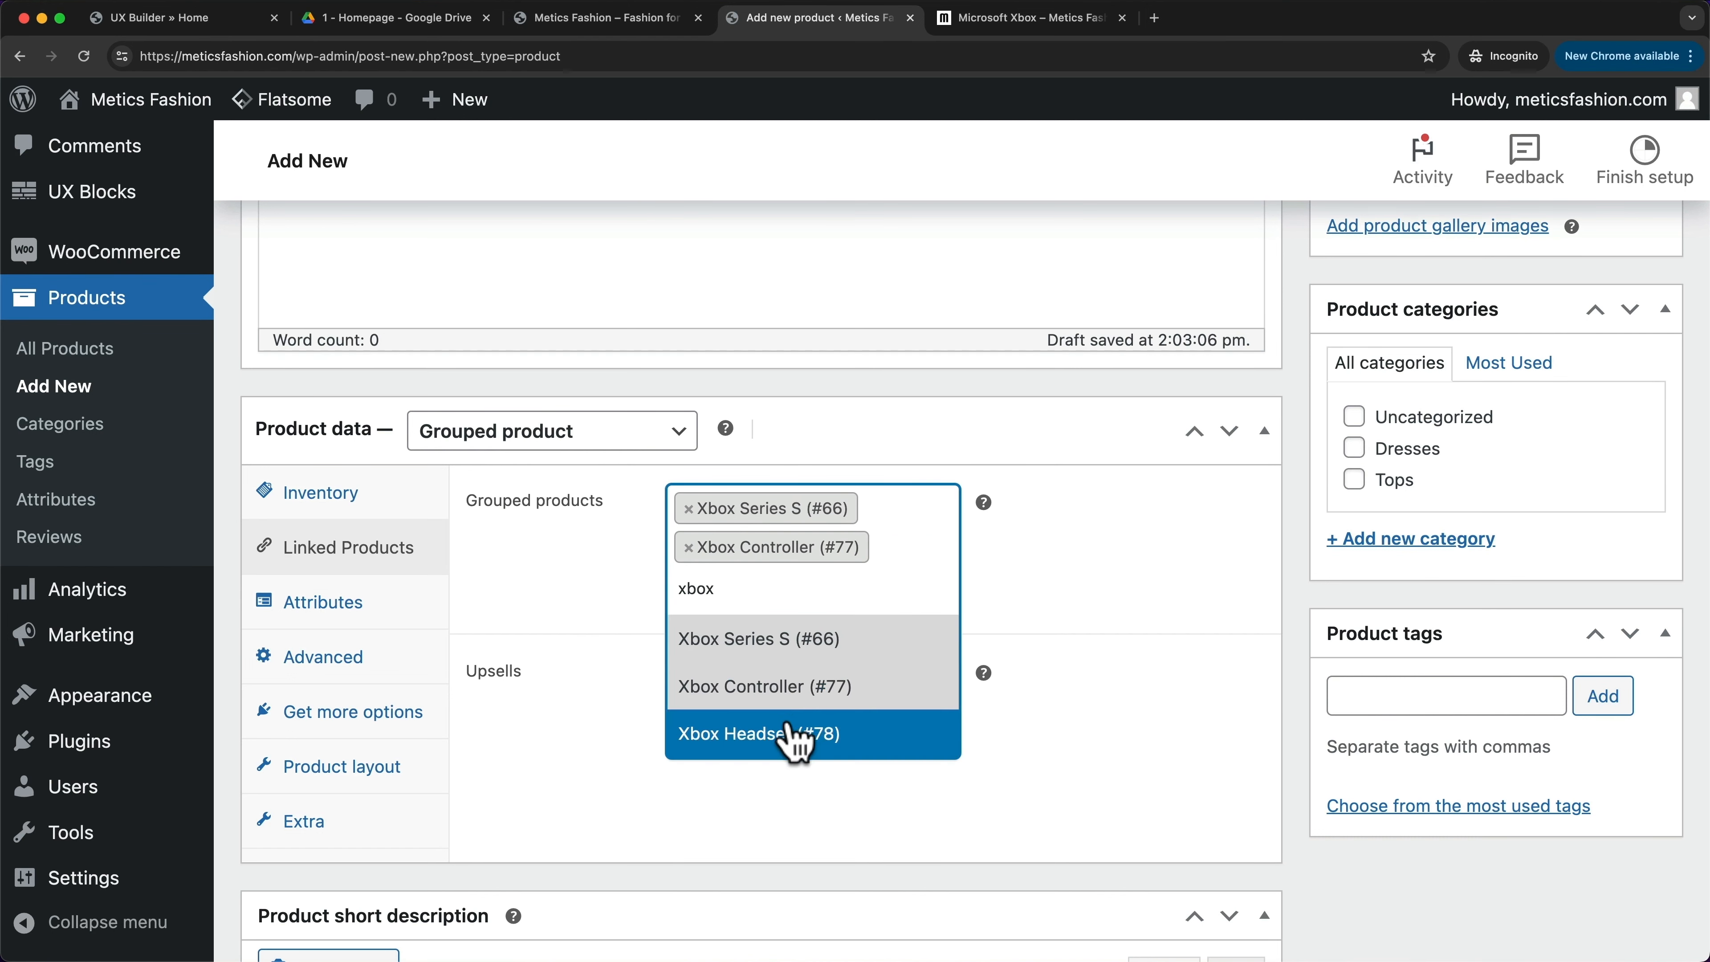
pyautogui.click(794, 735)
pyautogui.scroll(-5, 1024, 581)
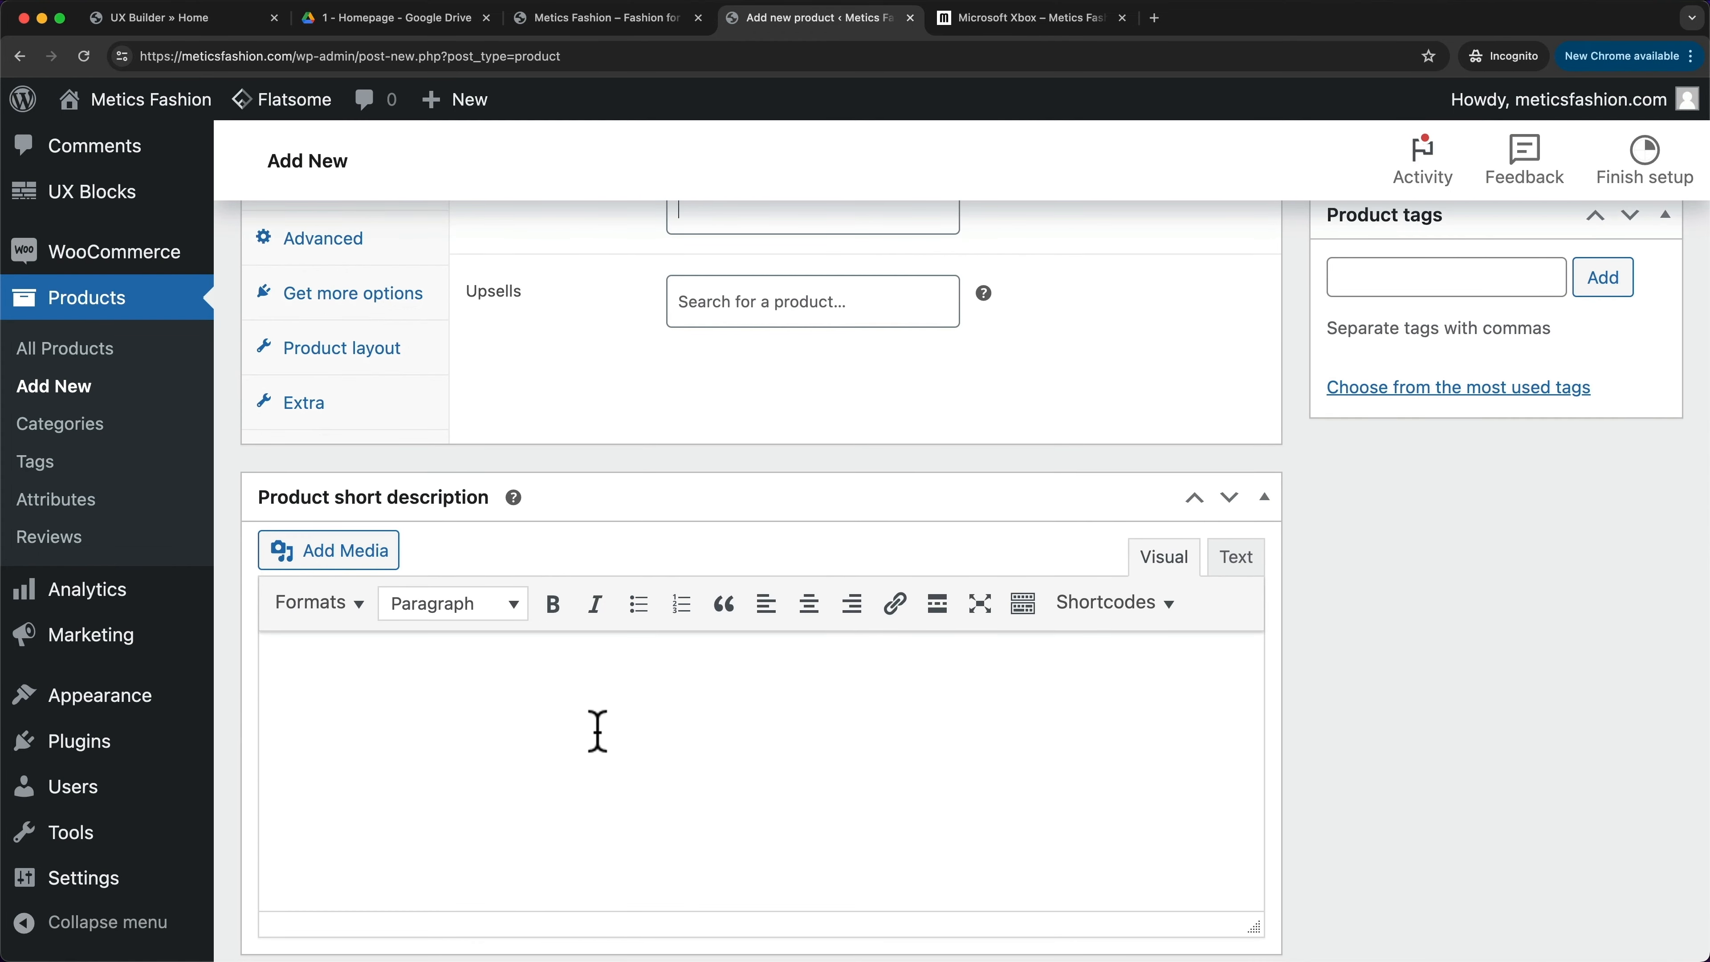
pyautogui.scroll(15, 598, 730)
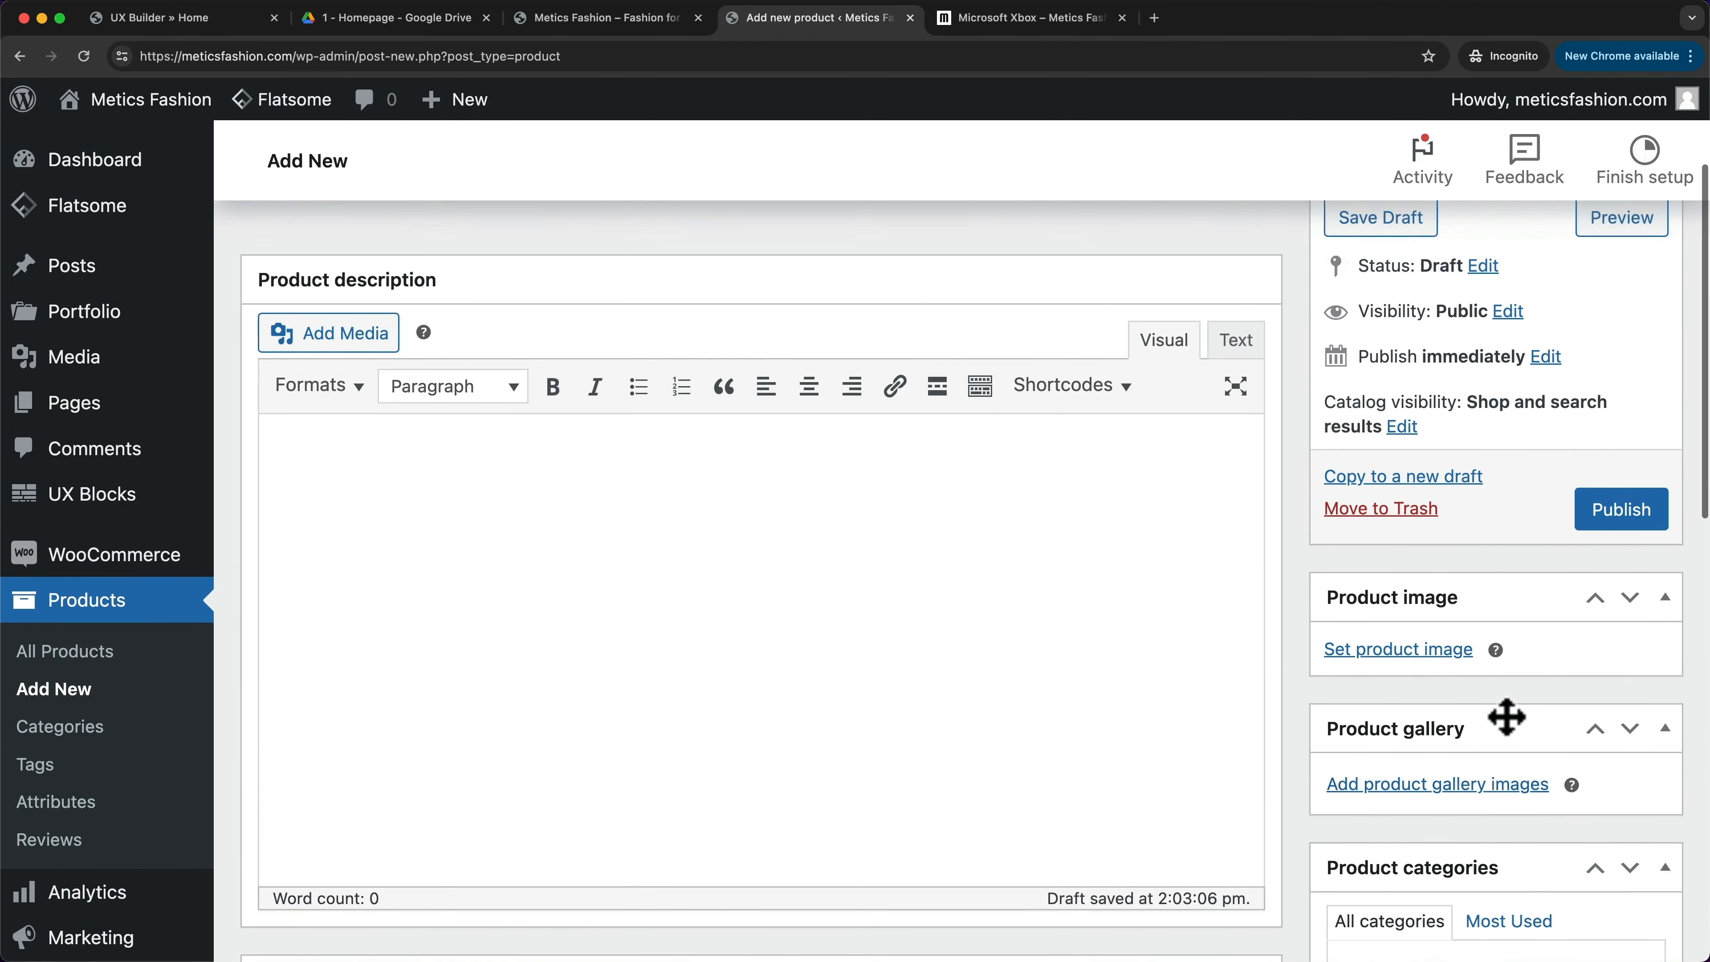
pyautogui.scroll(-2, 1421, 674)
# - Set the Xbox console picture as the main product image
pyautogui.click(1340, 652)
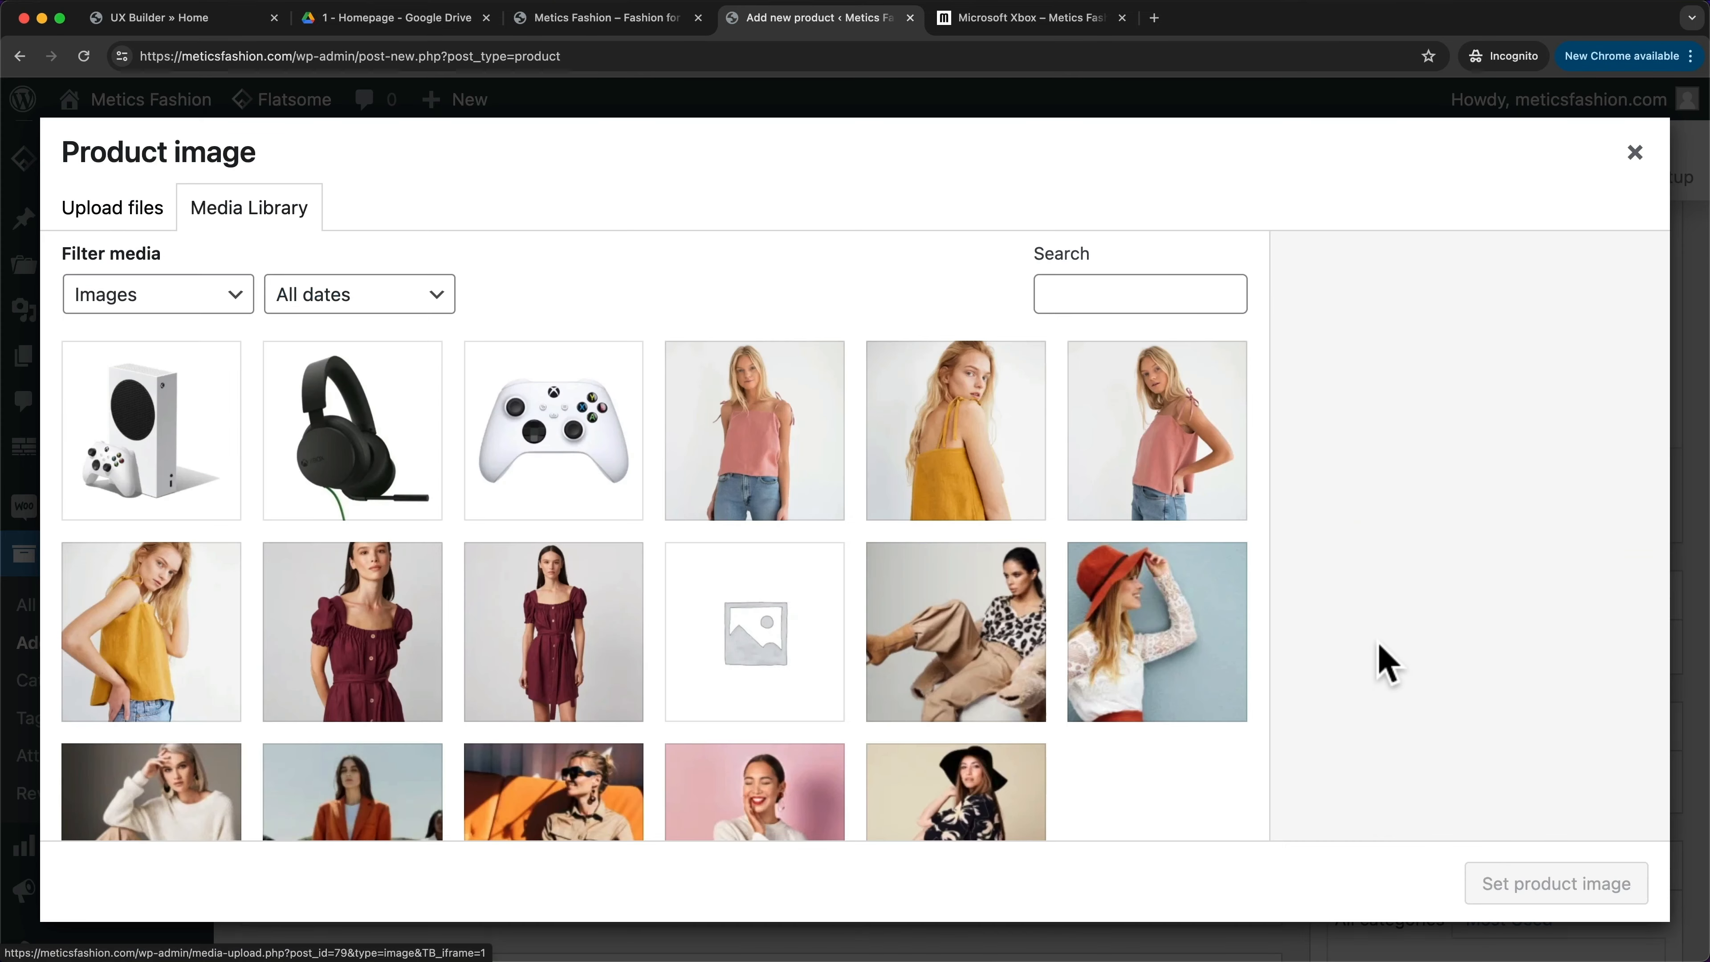
pyautogui.click(209, 448)
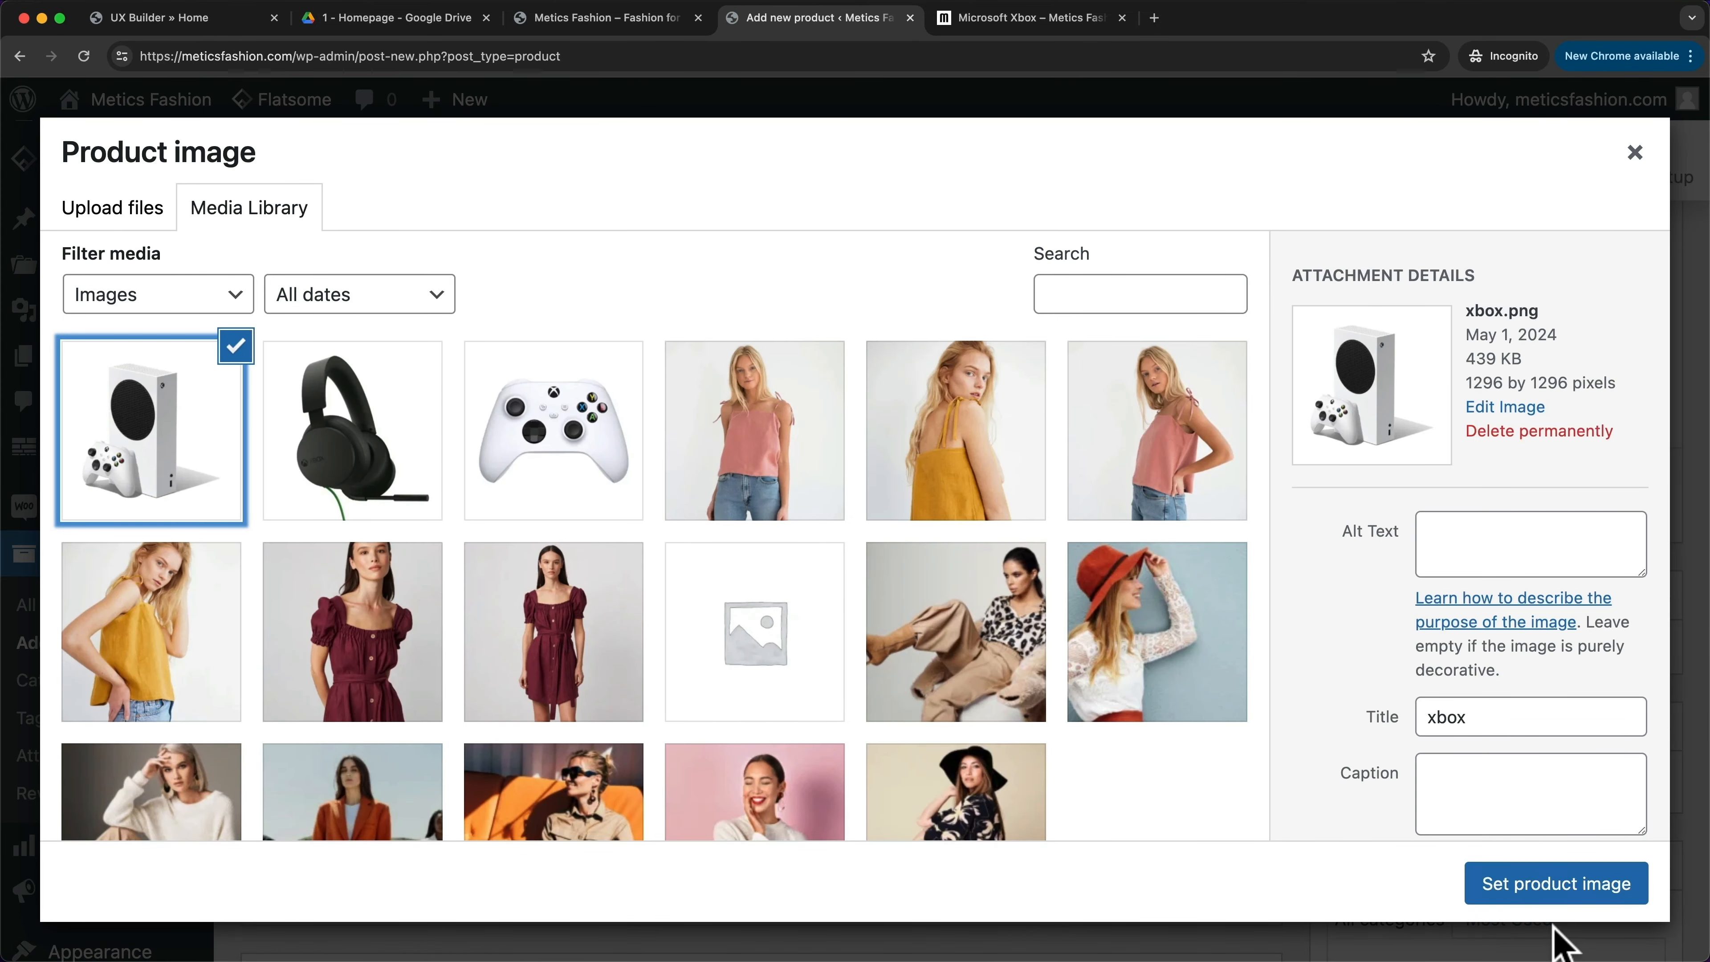
pyautogui.click(1556, 896)
pyautogui.scroll(-2, 1474, 674)
# - Add the headset and controller pictures to the product gallery
pyautogui.click(1416, 718)
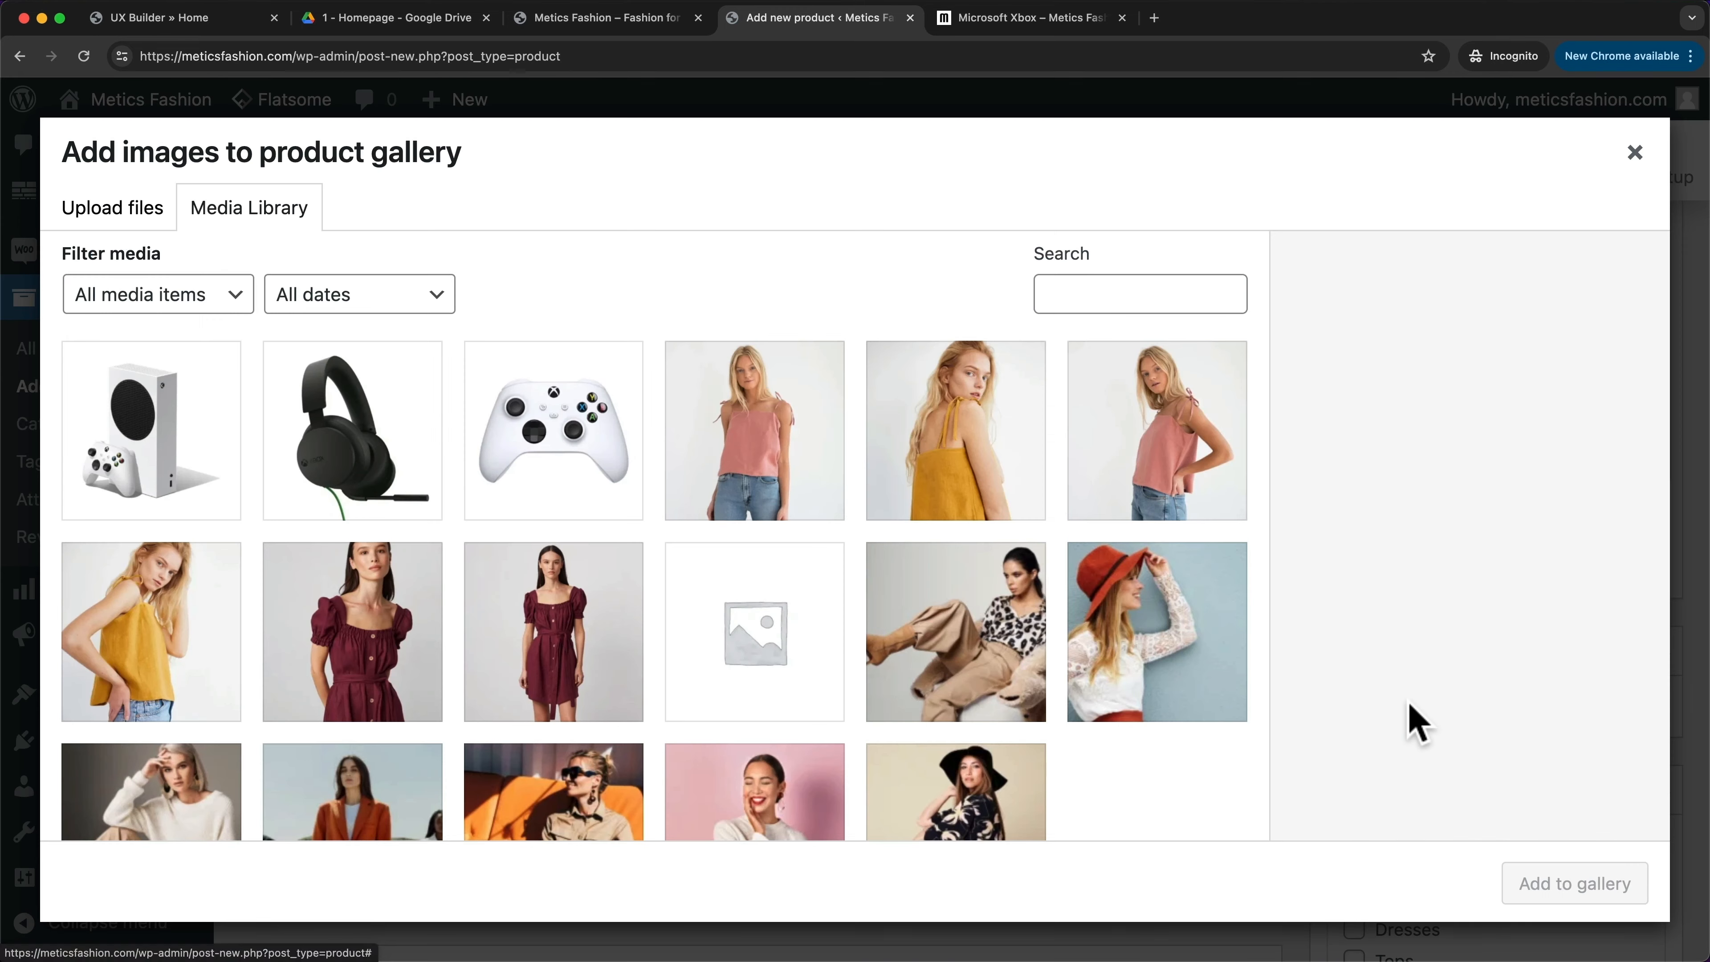
pyautogui.click(412, 432)
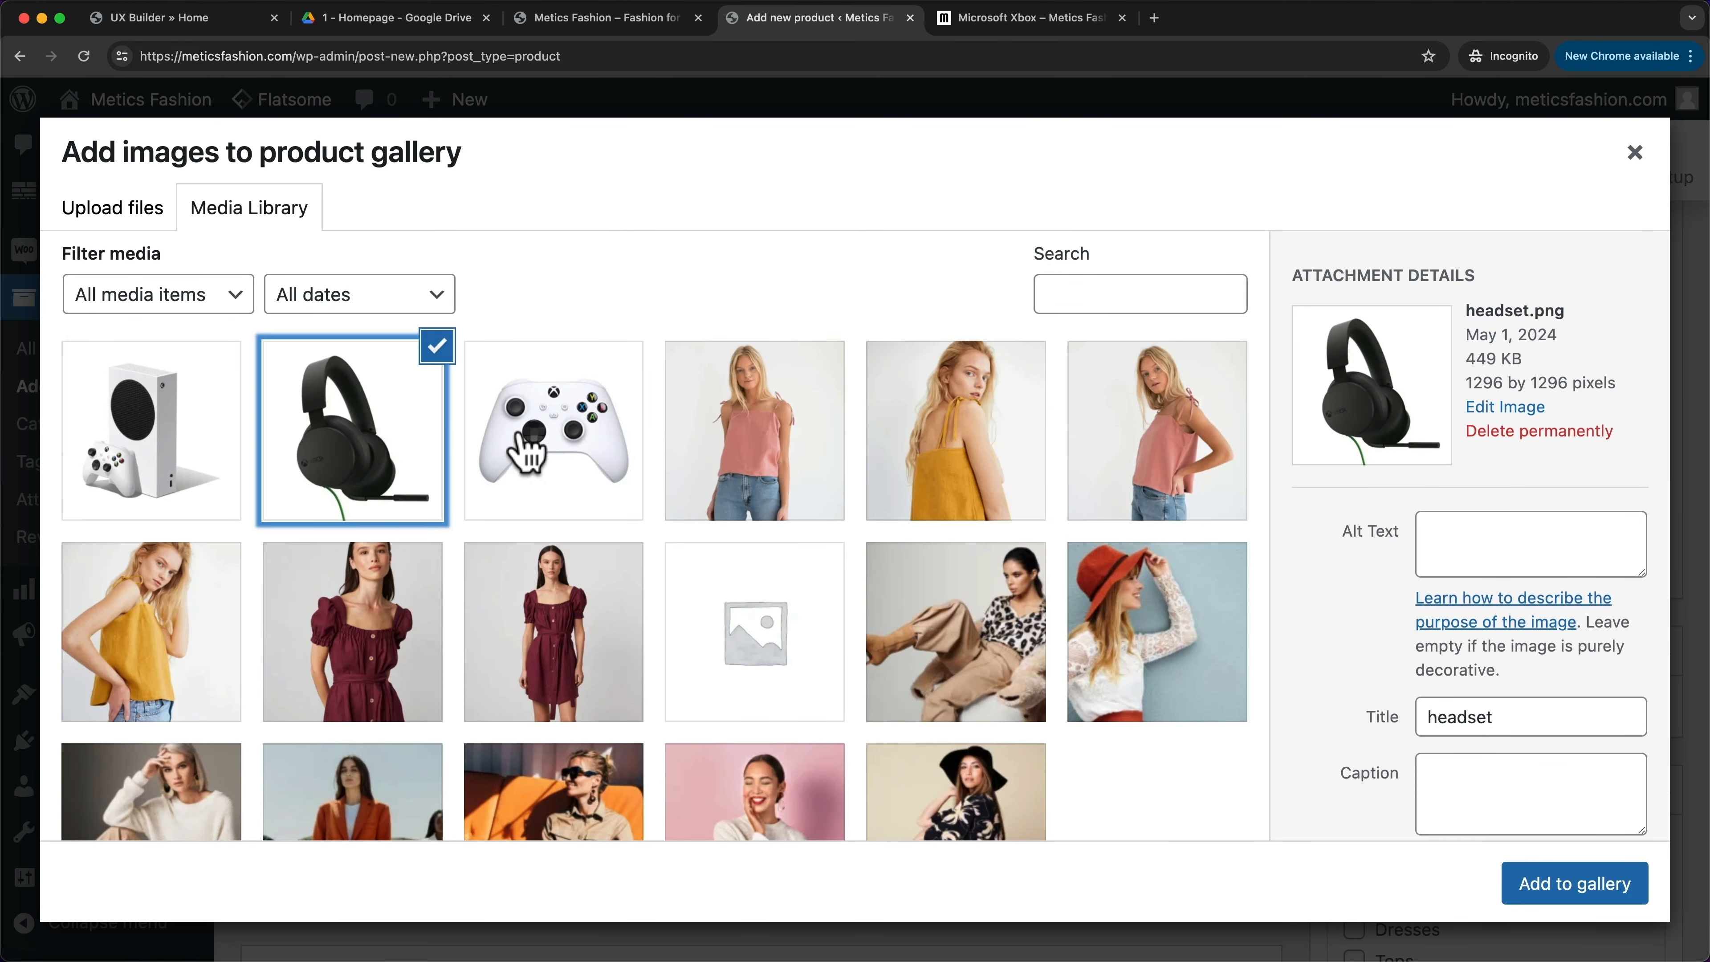
pyautogui.click(600, 441)
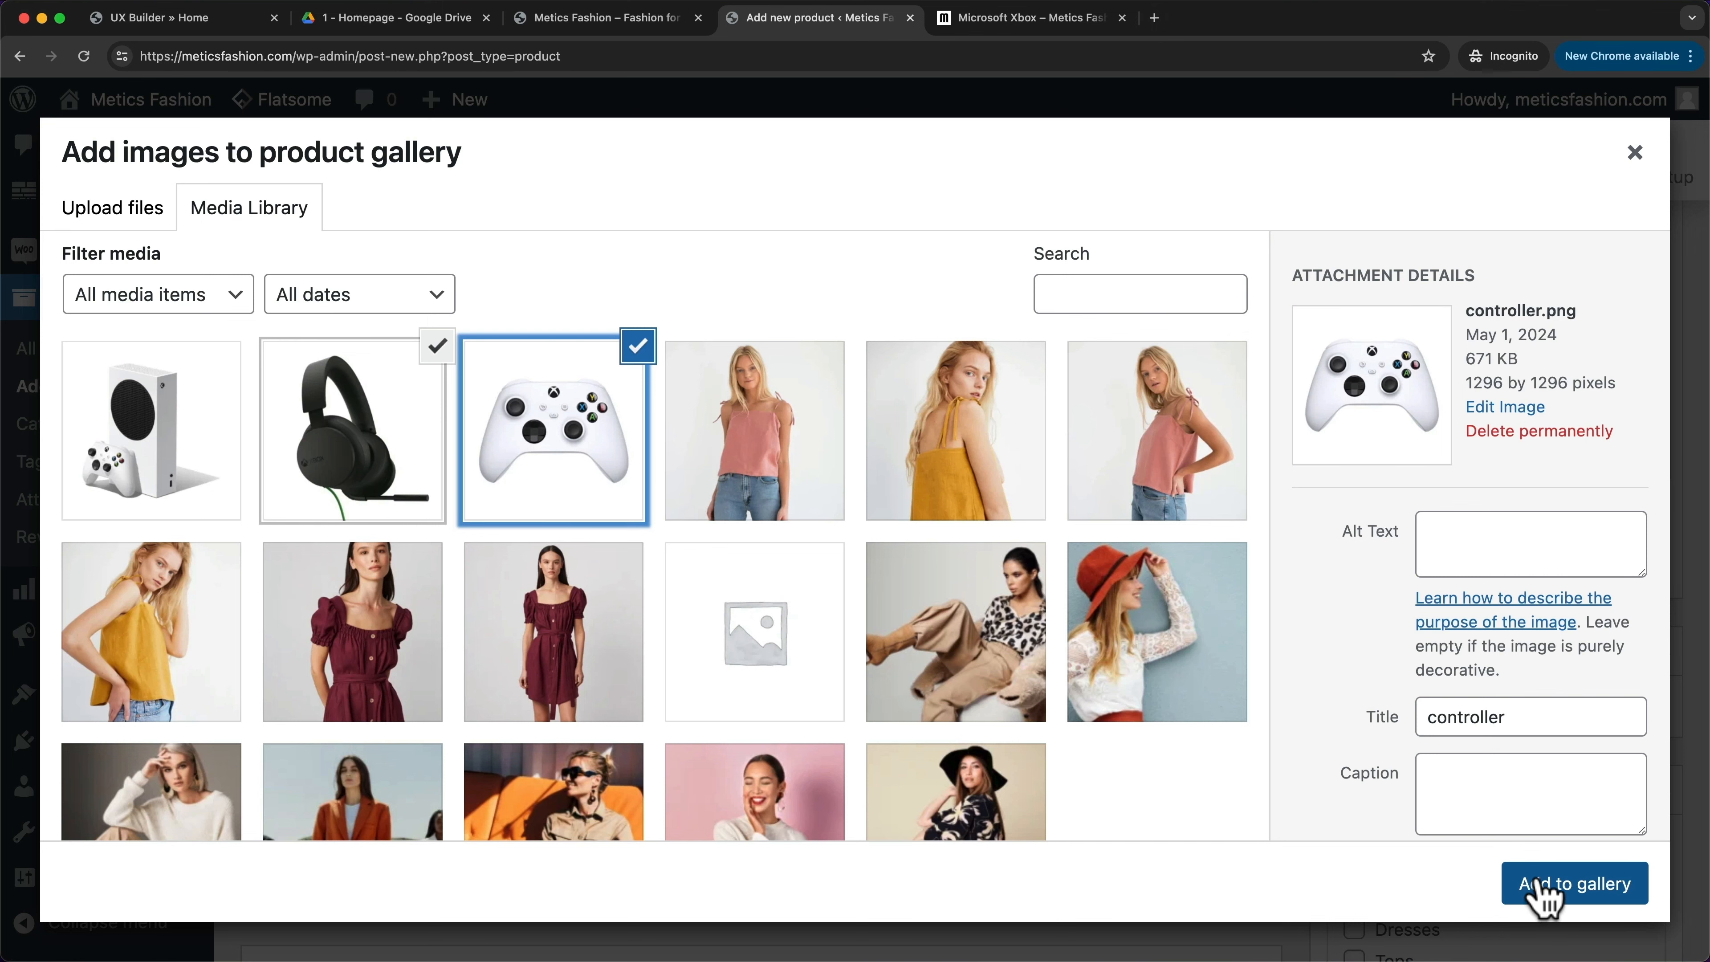
pyautogui.click(1540, 883)
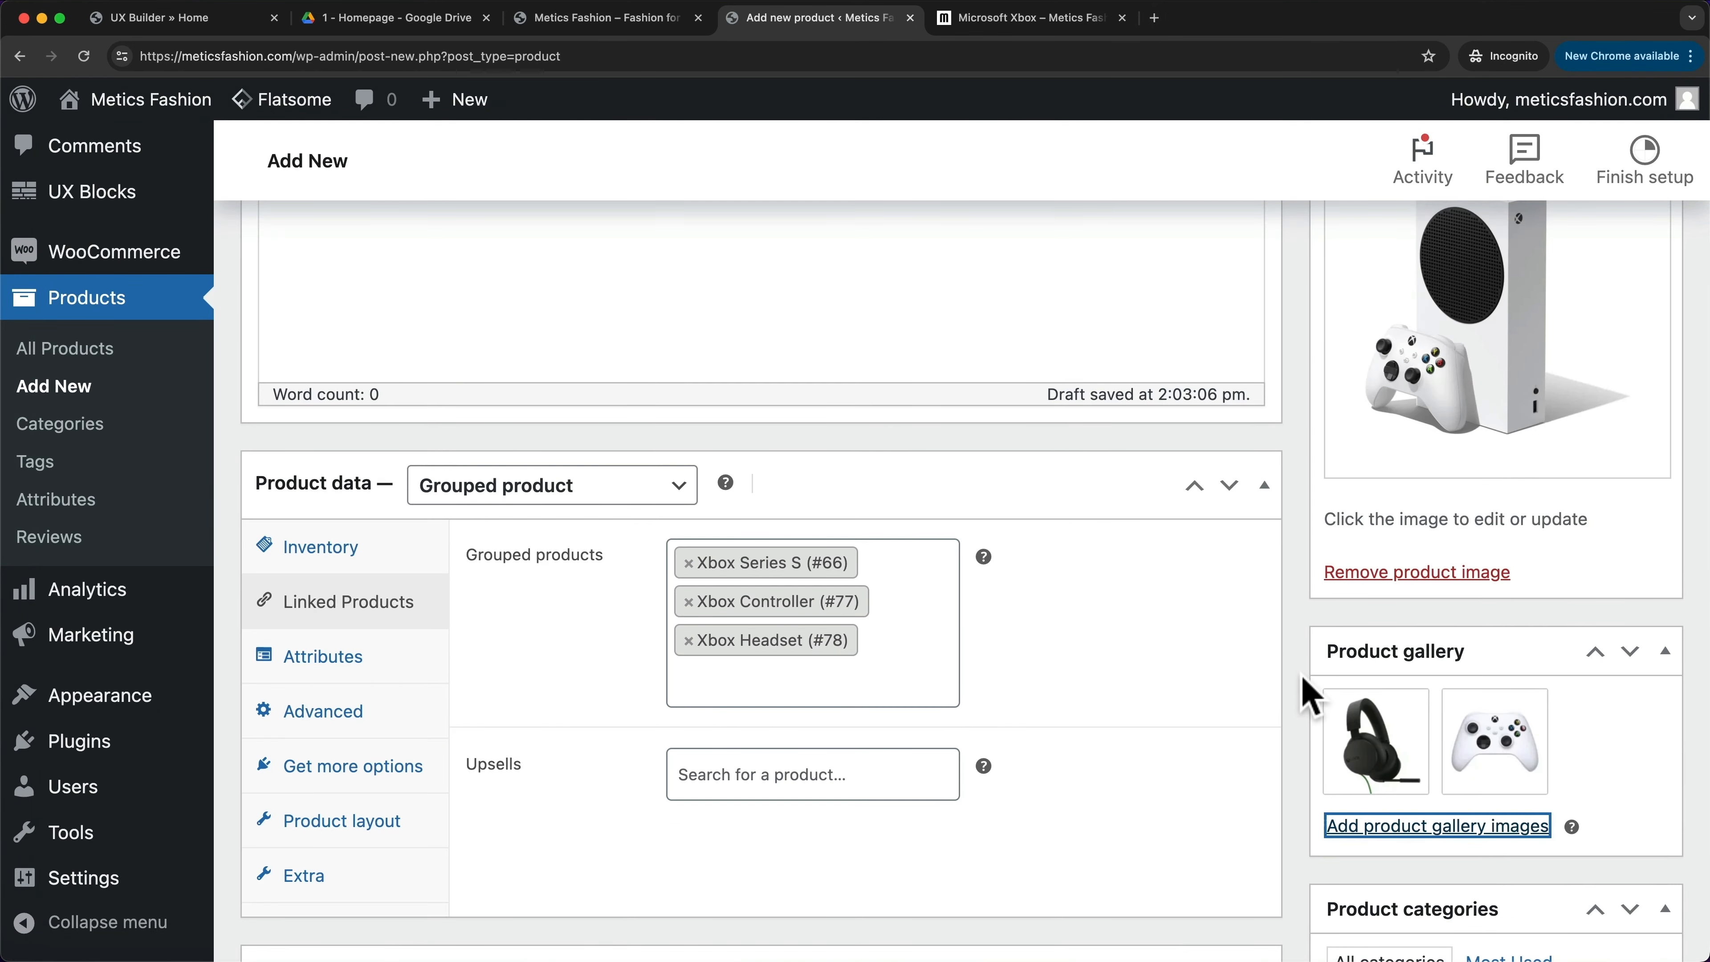
pyautogui.scroll(-7, 1309, 698)
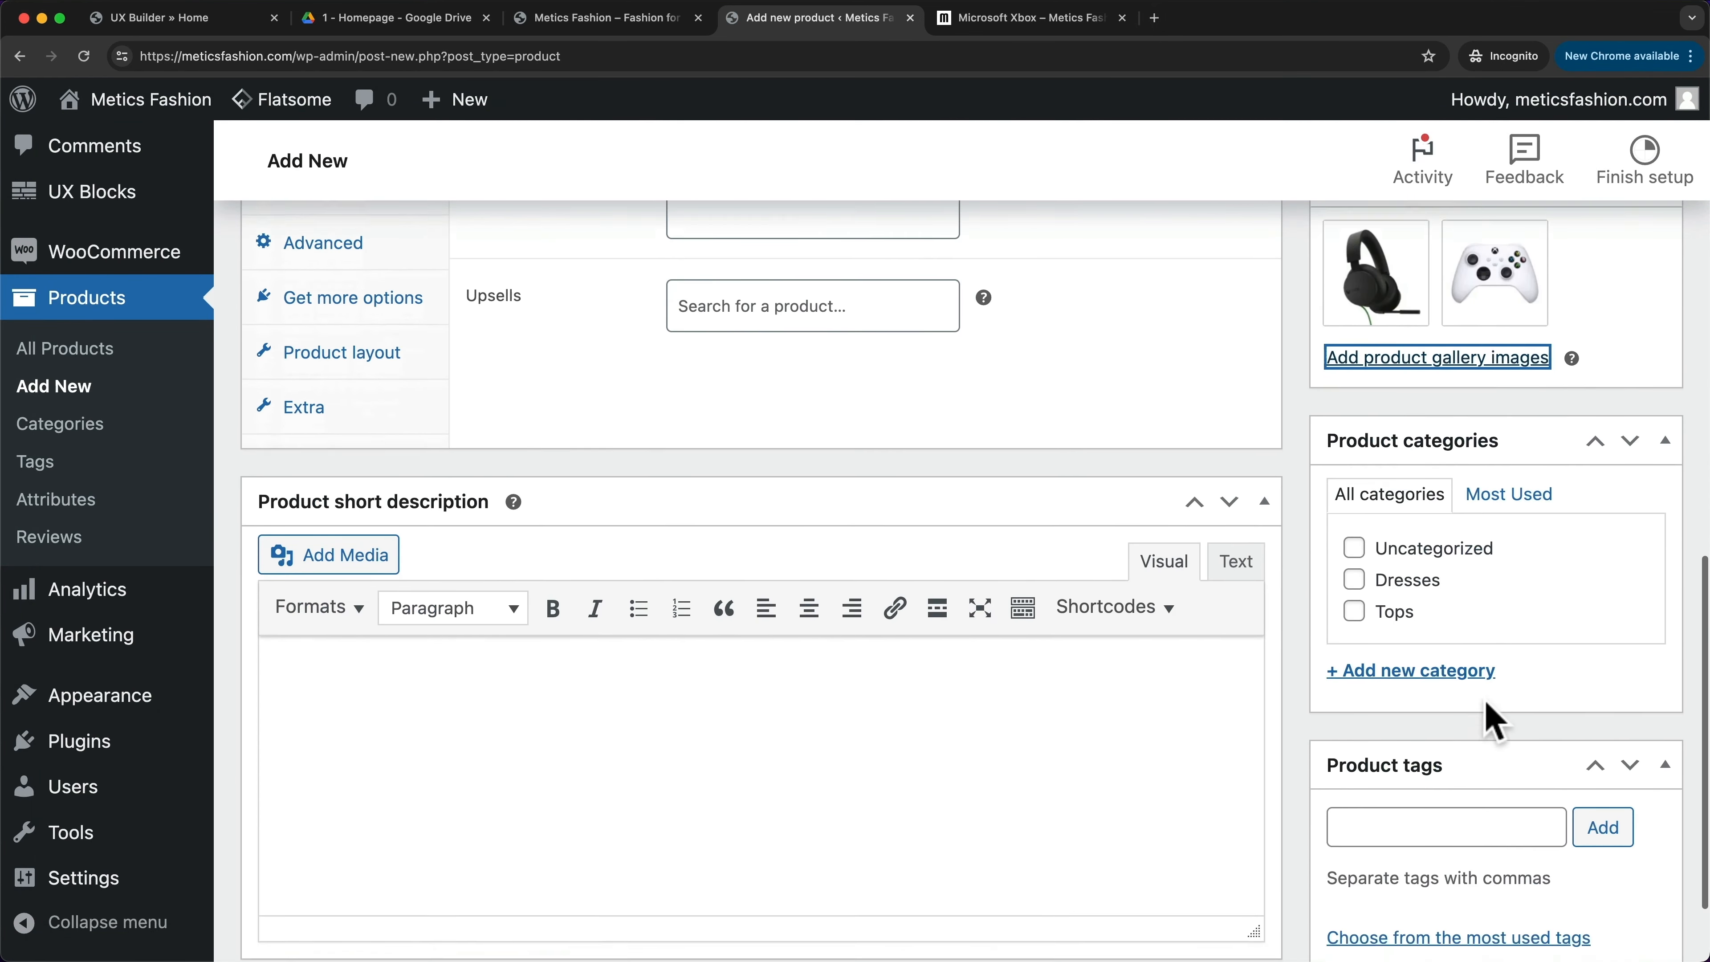
pyautogui.scroll(-1, 1447, 688)
pyautogui.scroll(11, 1309, 726)
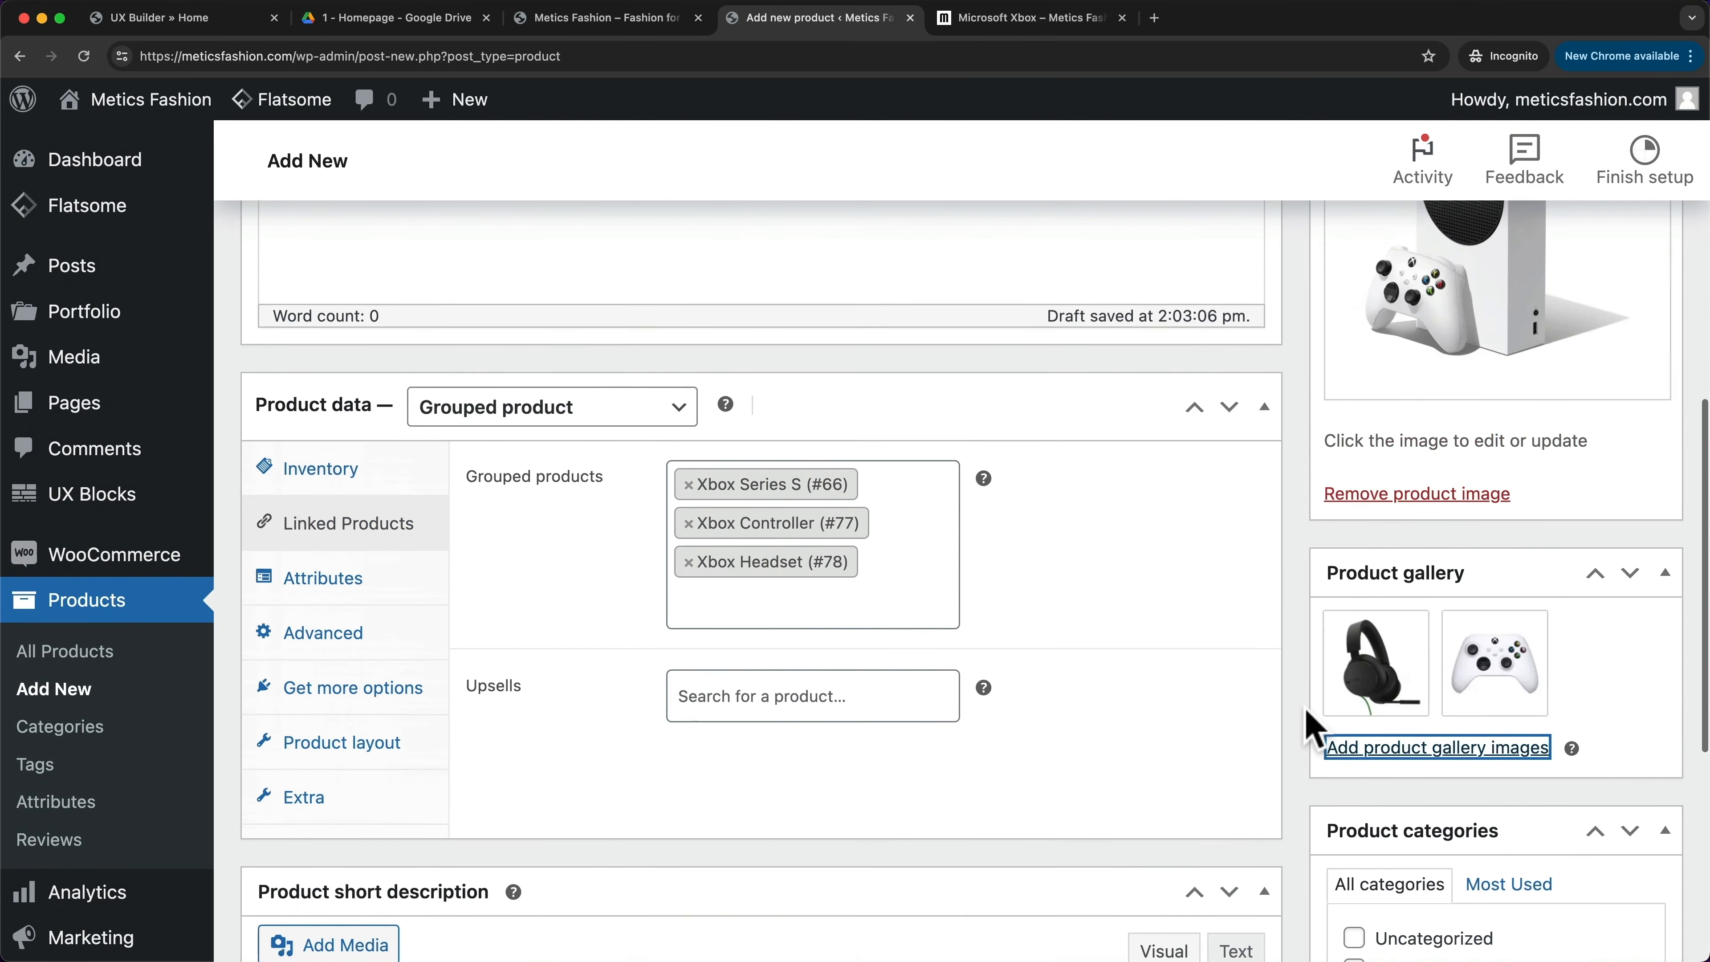
pyautogui.scroll(7, 1313, 725)
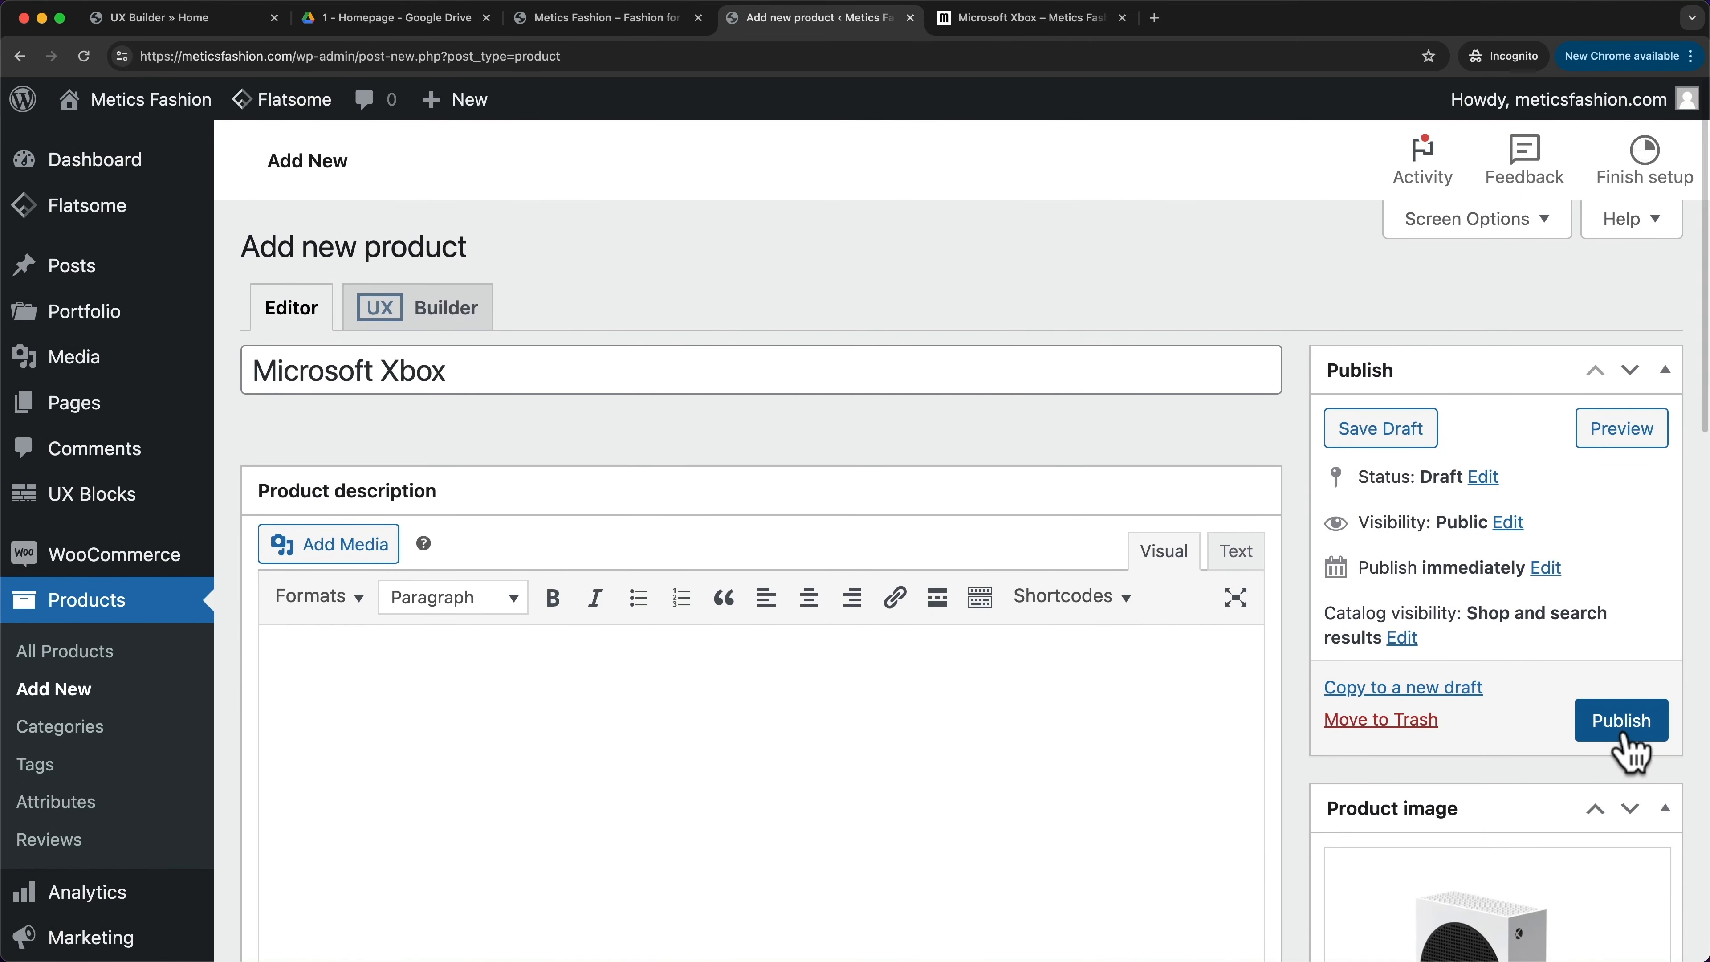
# - Publish Microsoft Xbox and view its live product page in a new tab
pyautogui.click(1613, 729)
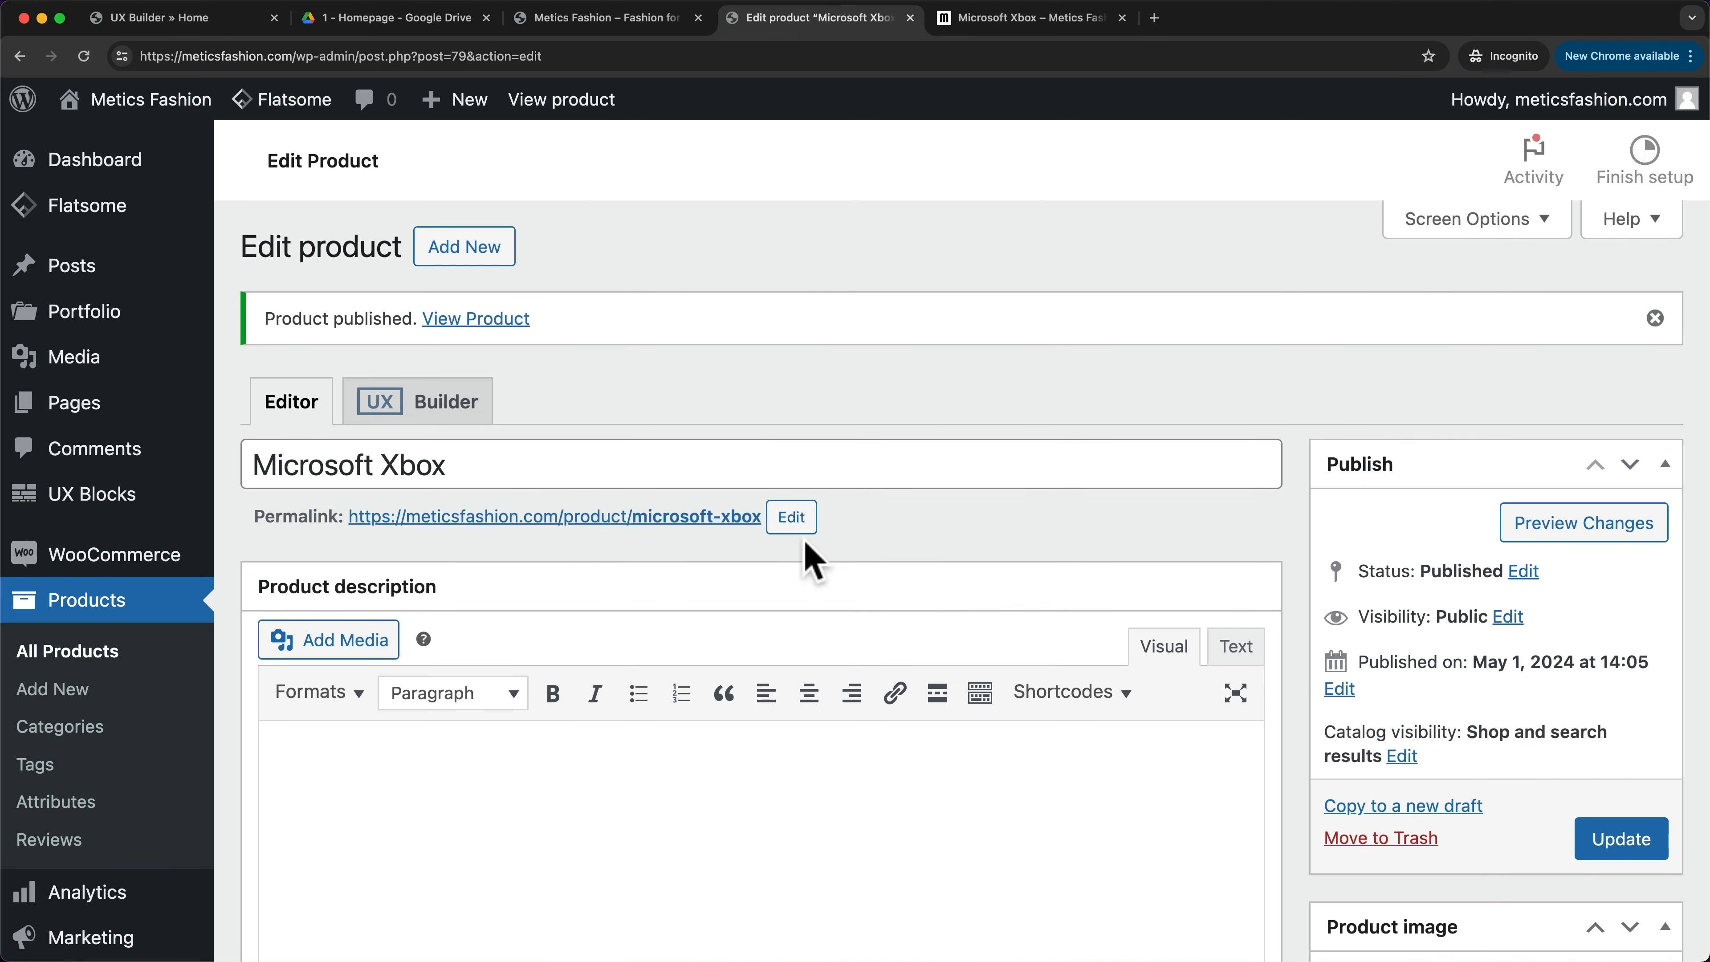
pyautogui.rightClick(500, 326)
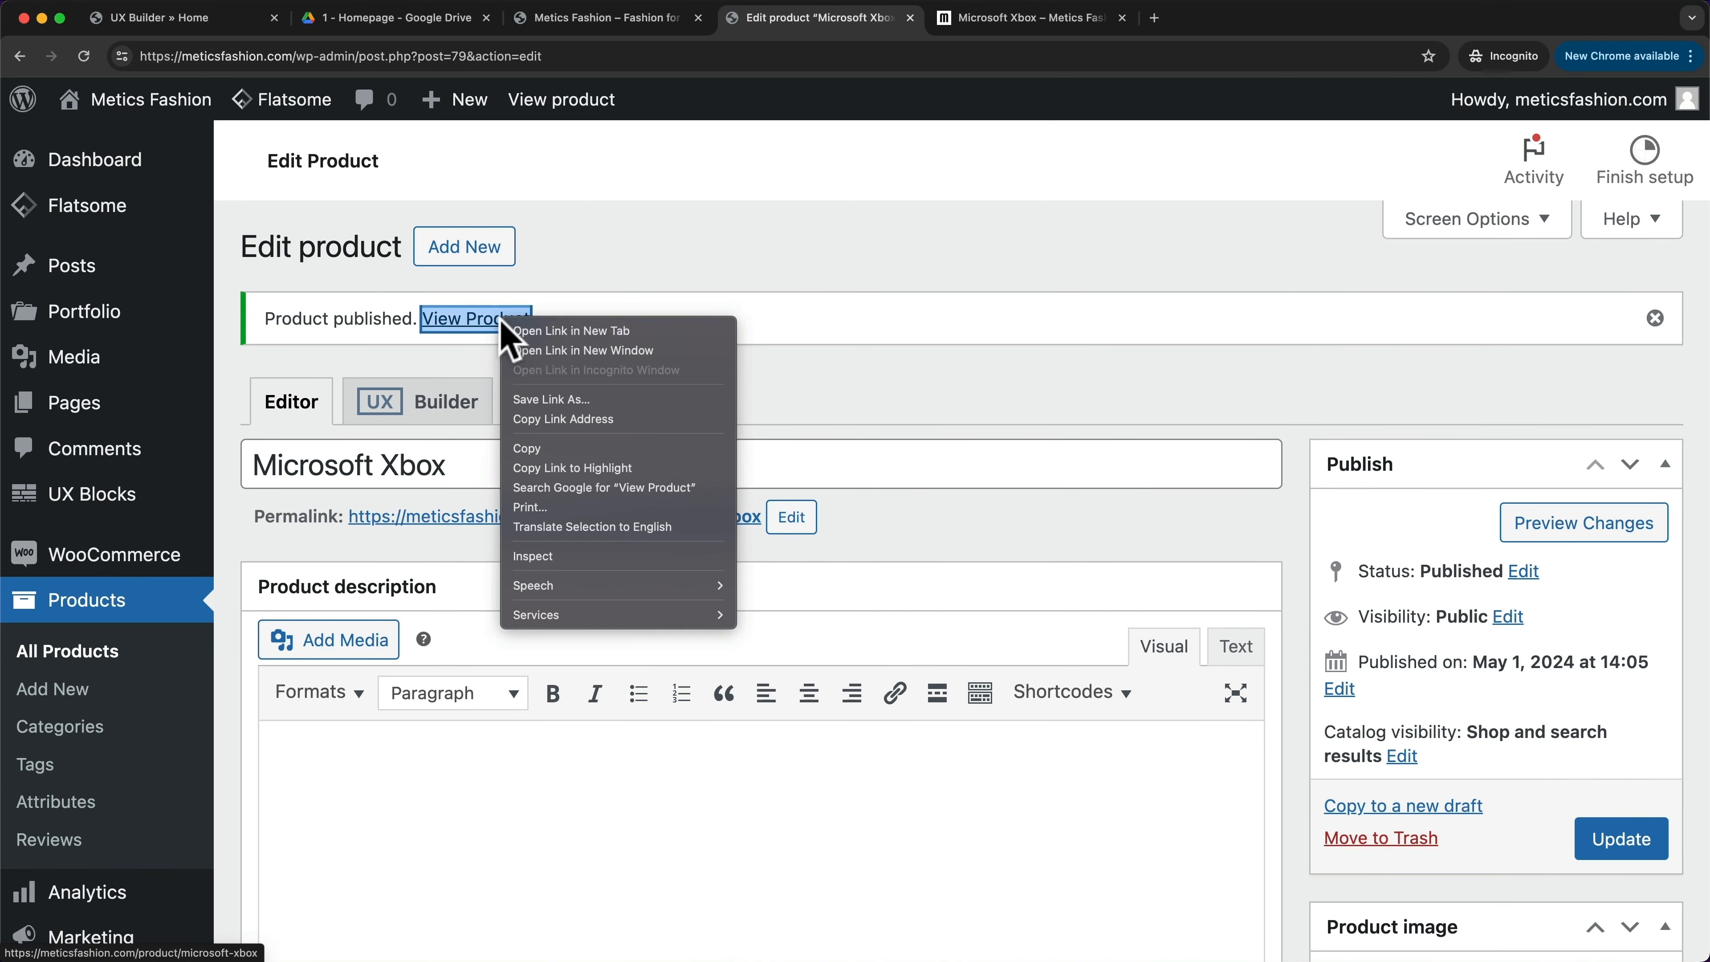
pyautogui.click(574, 332)
pyautogui.hotkey('ctrl', 'Tab')
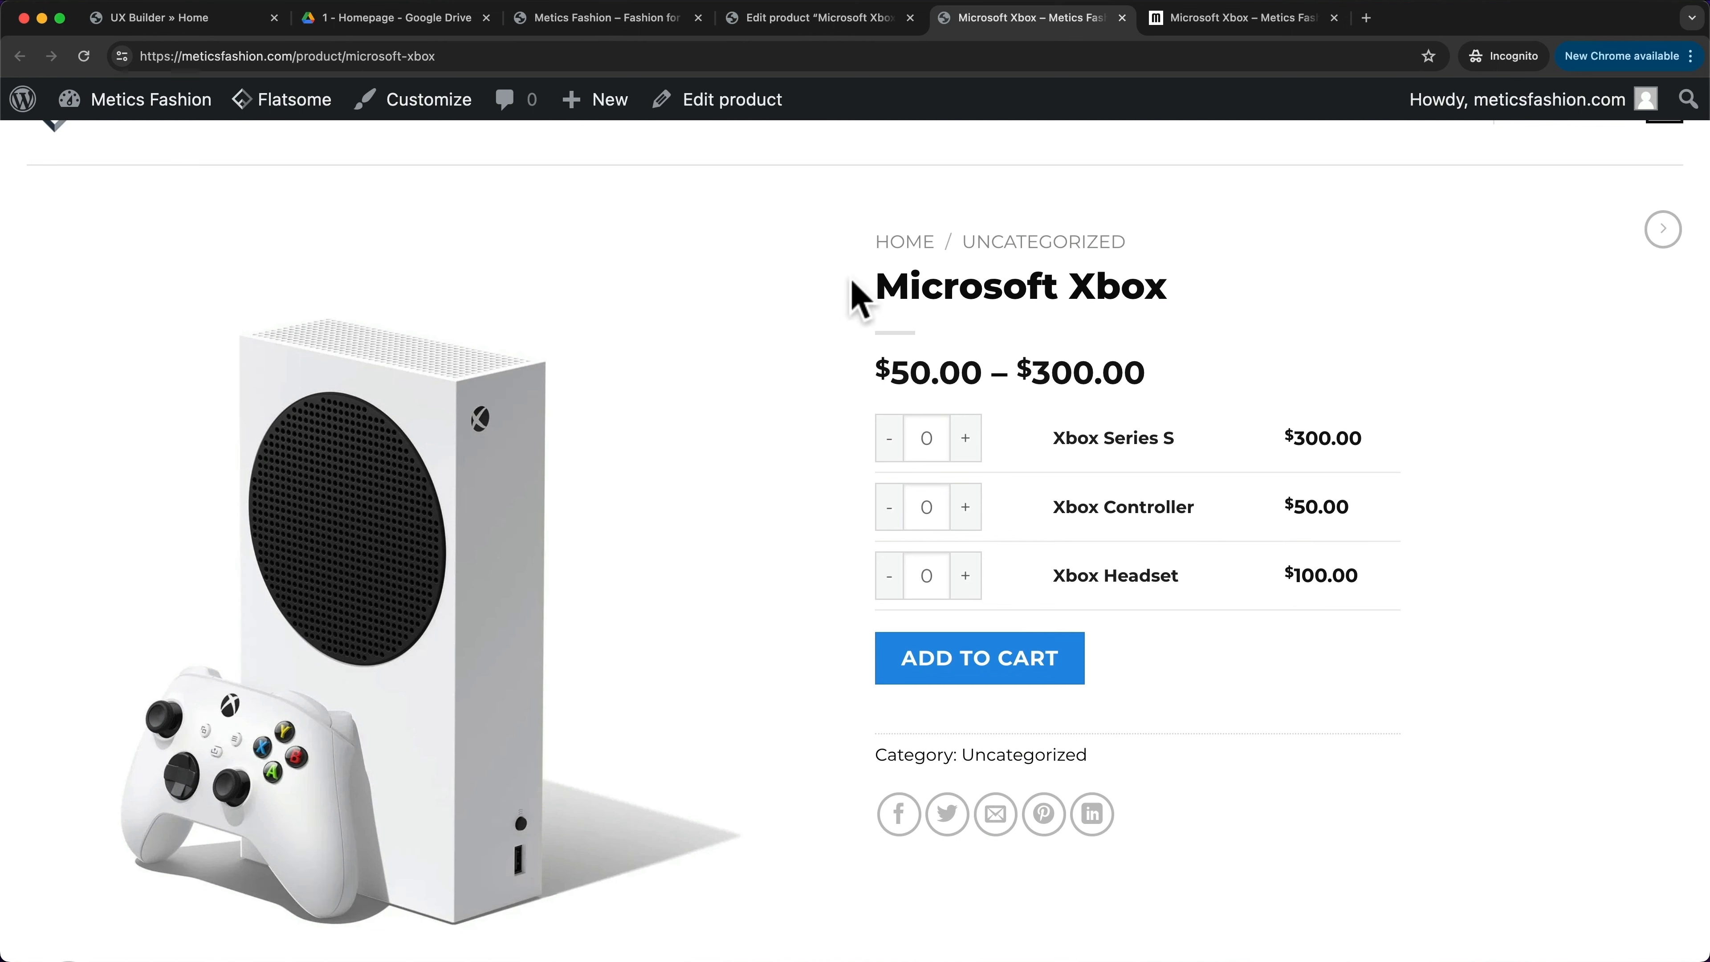
pyautogui.scroll(-1, 1010, 357)
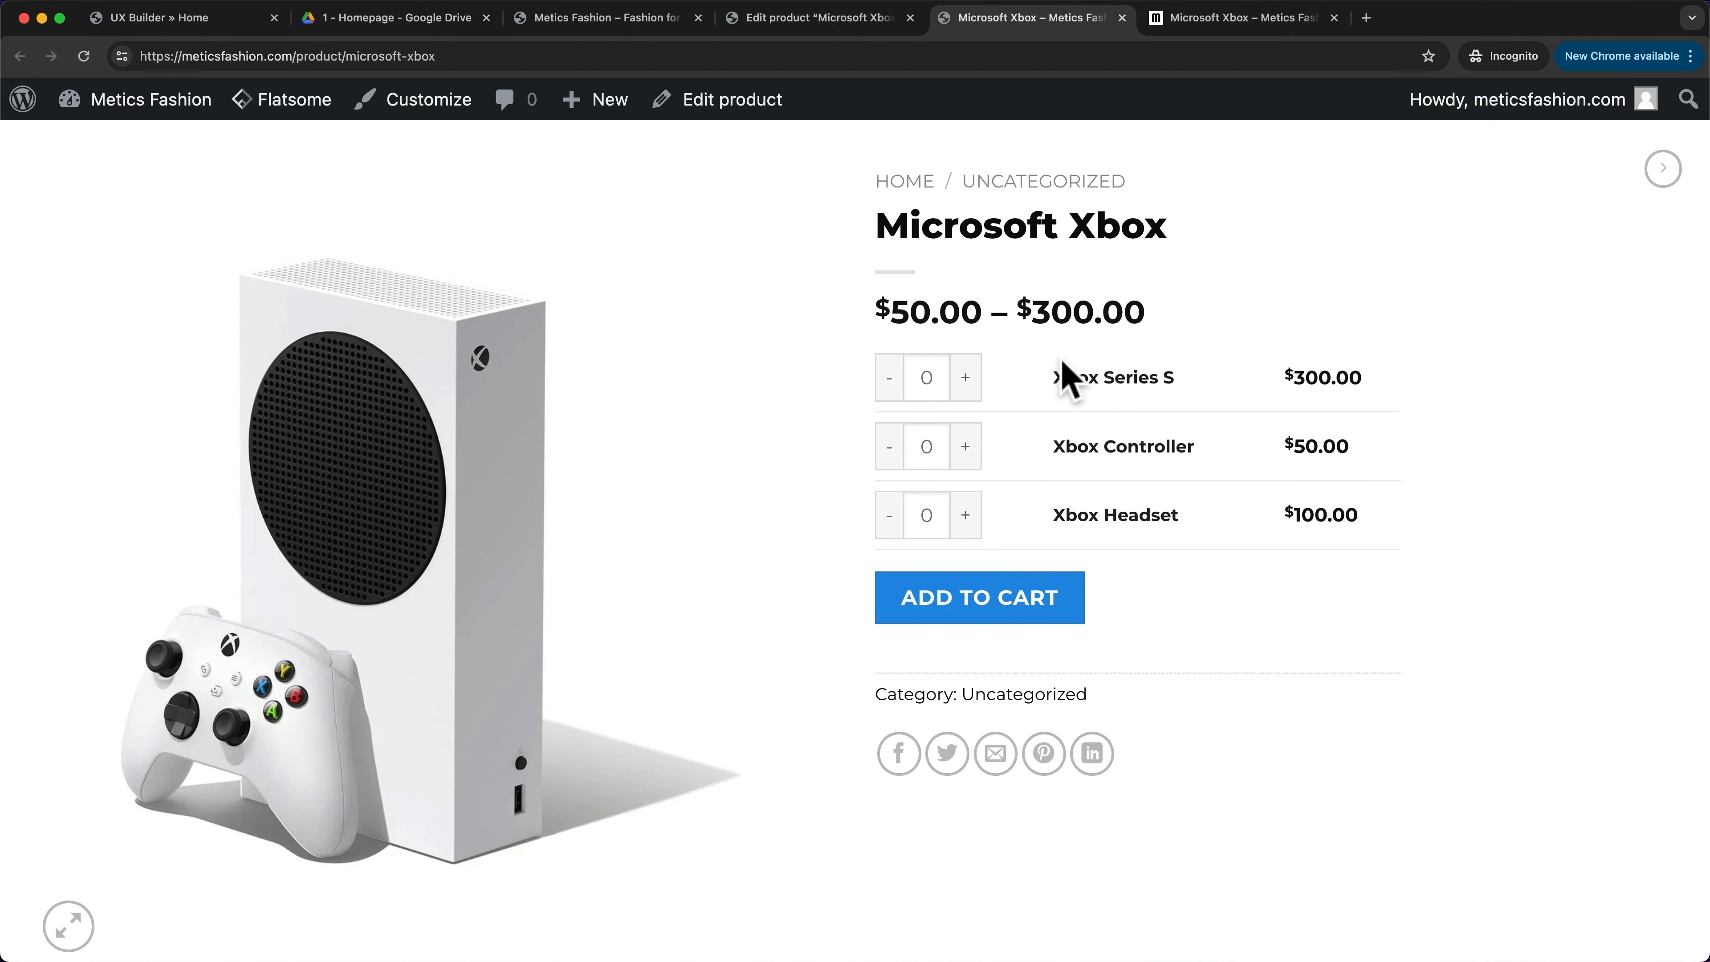
# - Set quantities for Series S, Controller and Headset, add them to the cart, then close the tab
pyautogui.click(967, 381)
pyautogui.click(970, 453)
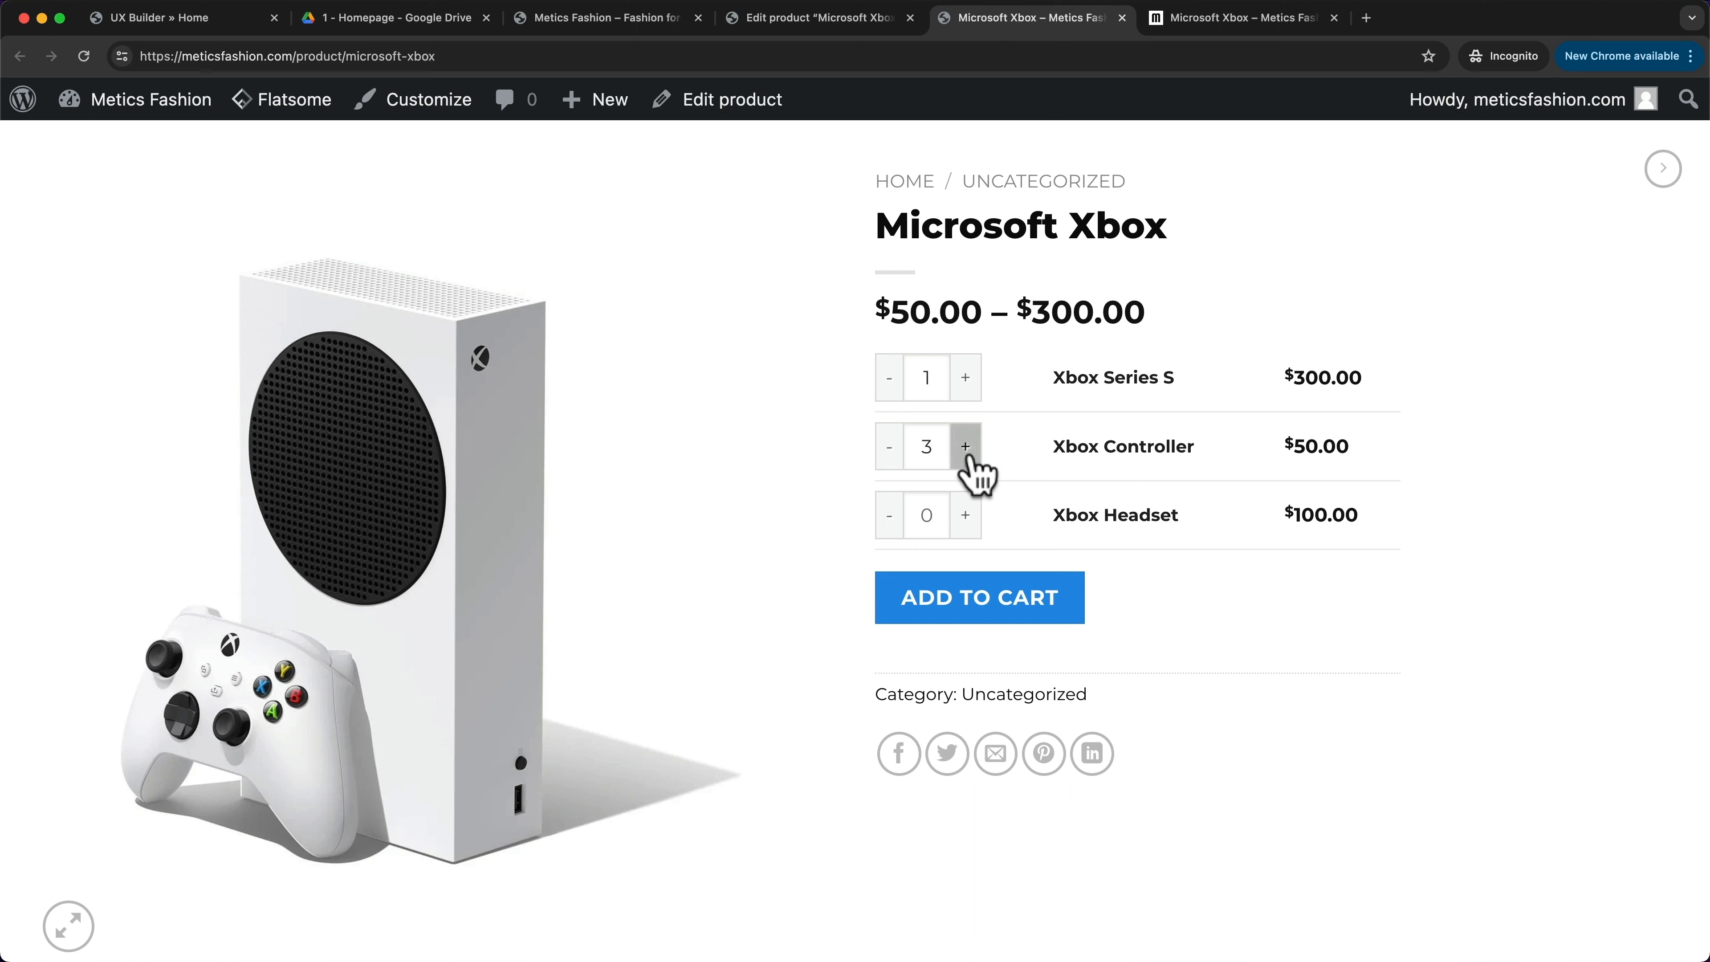
pyautogui.click(967, 447)
pyautogui.click(966, 515)
pyautogui.click(983, 604)
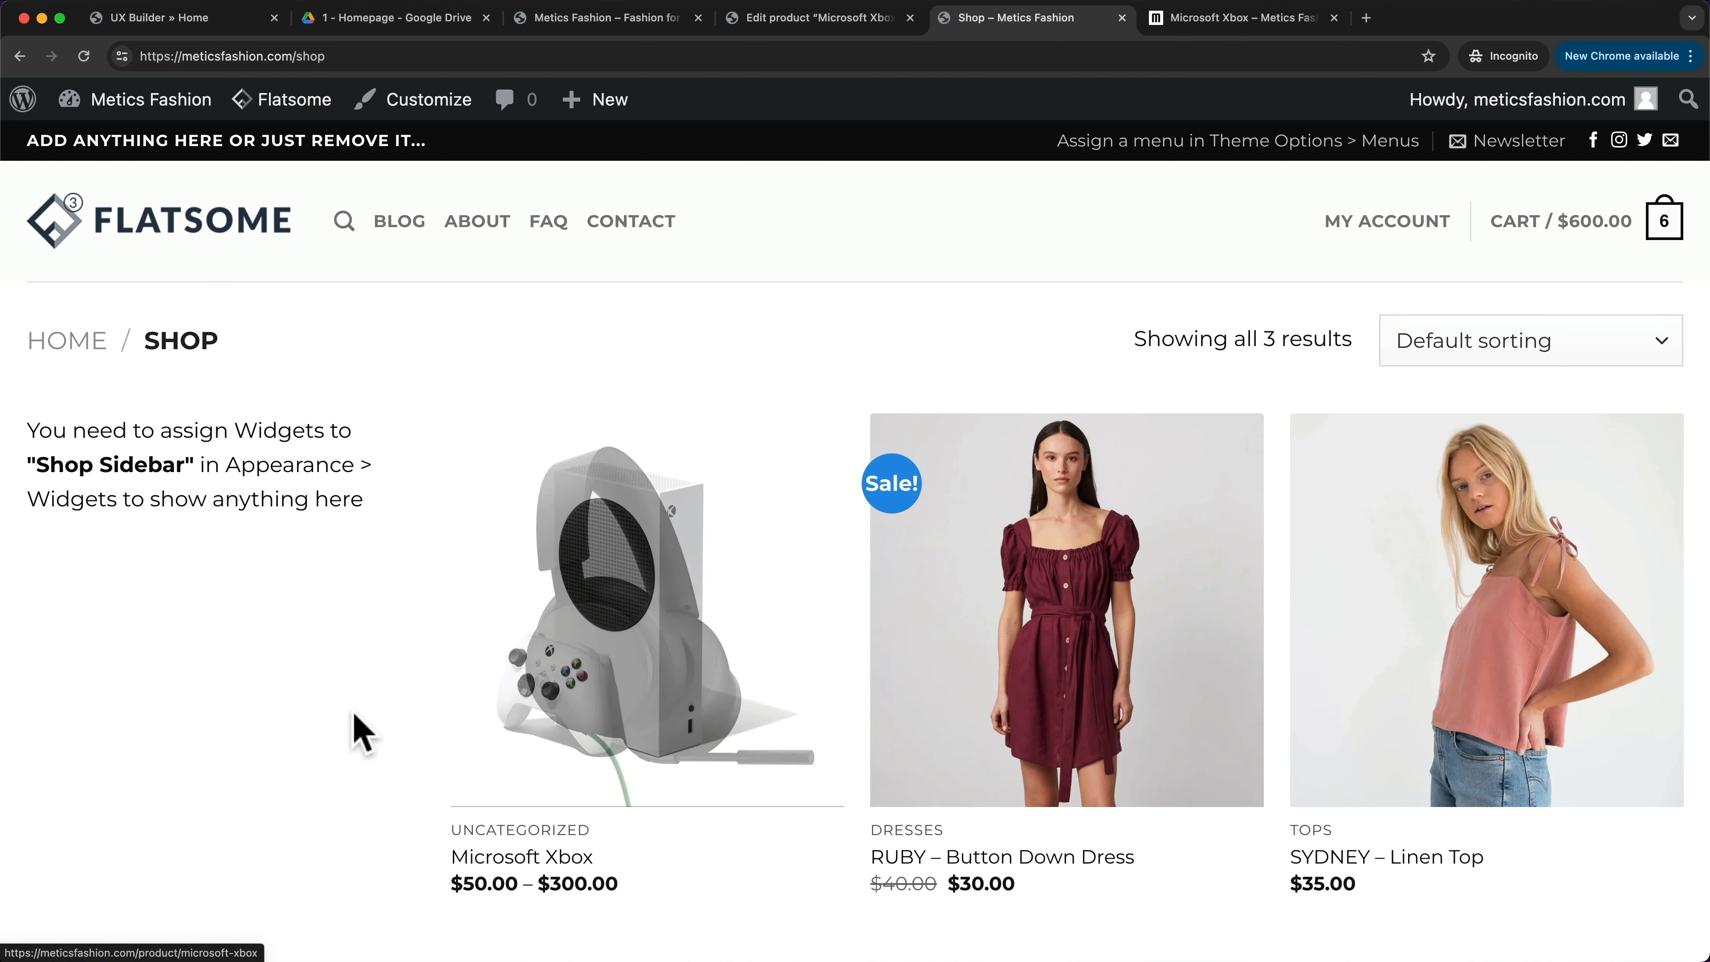
pyautogui.moveTo(520, 616)
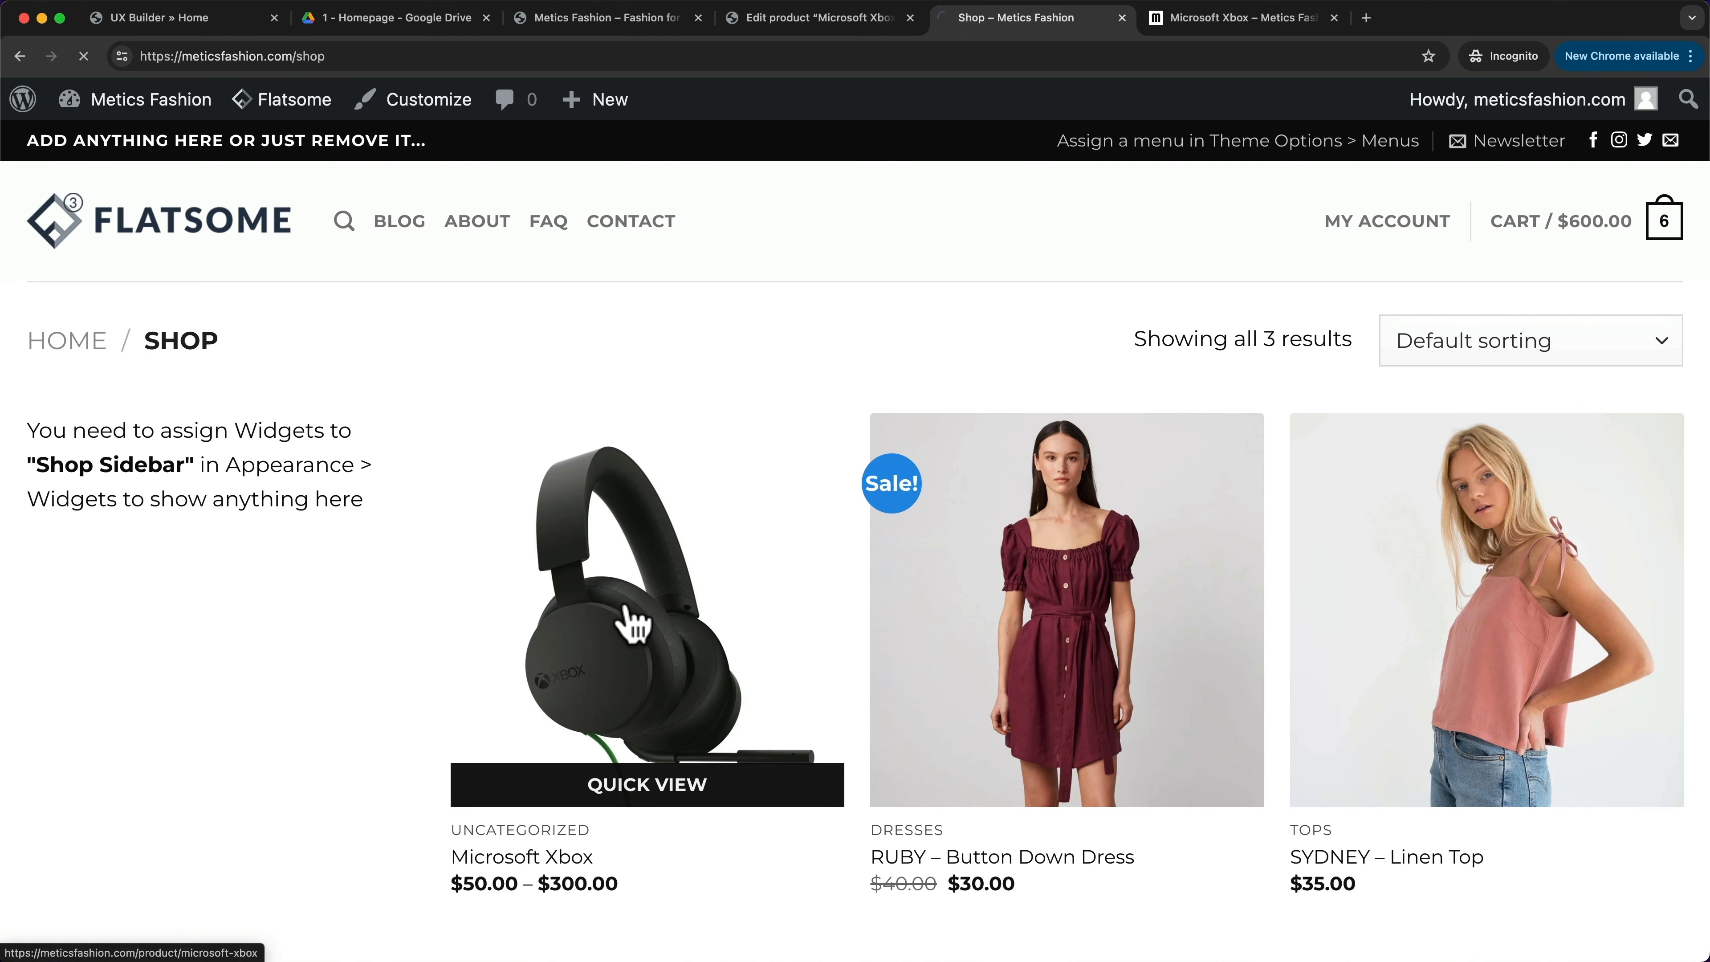
pyautogui.scroll(-1, 714, 630)
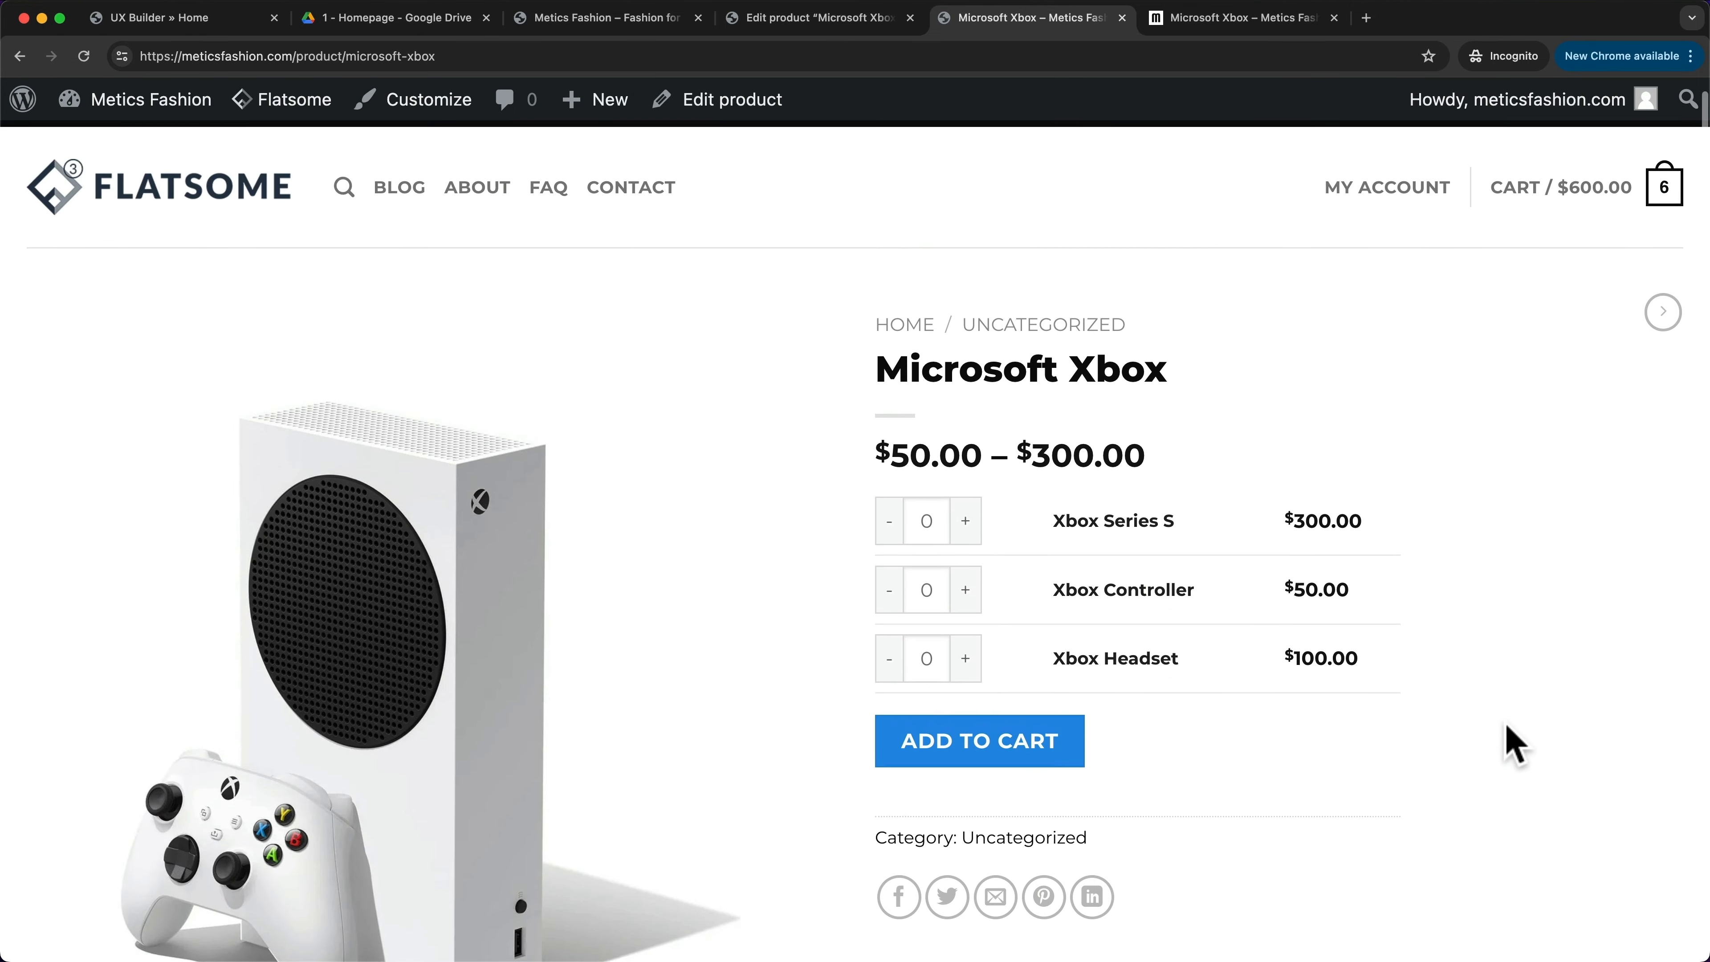
pyautogui.press('super+w')
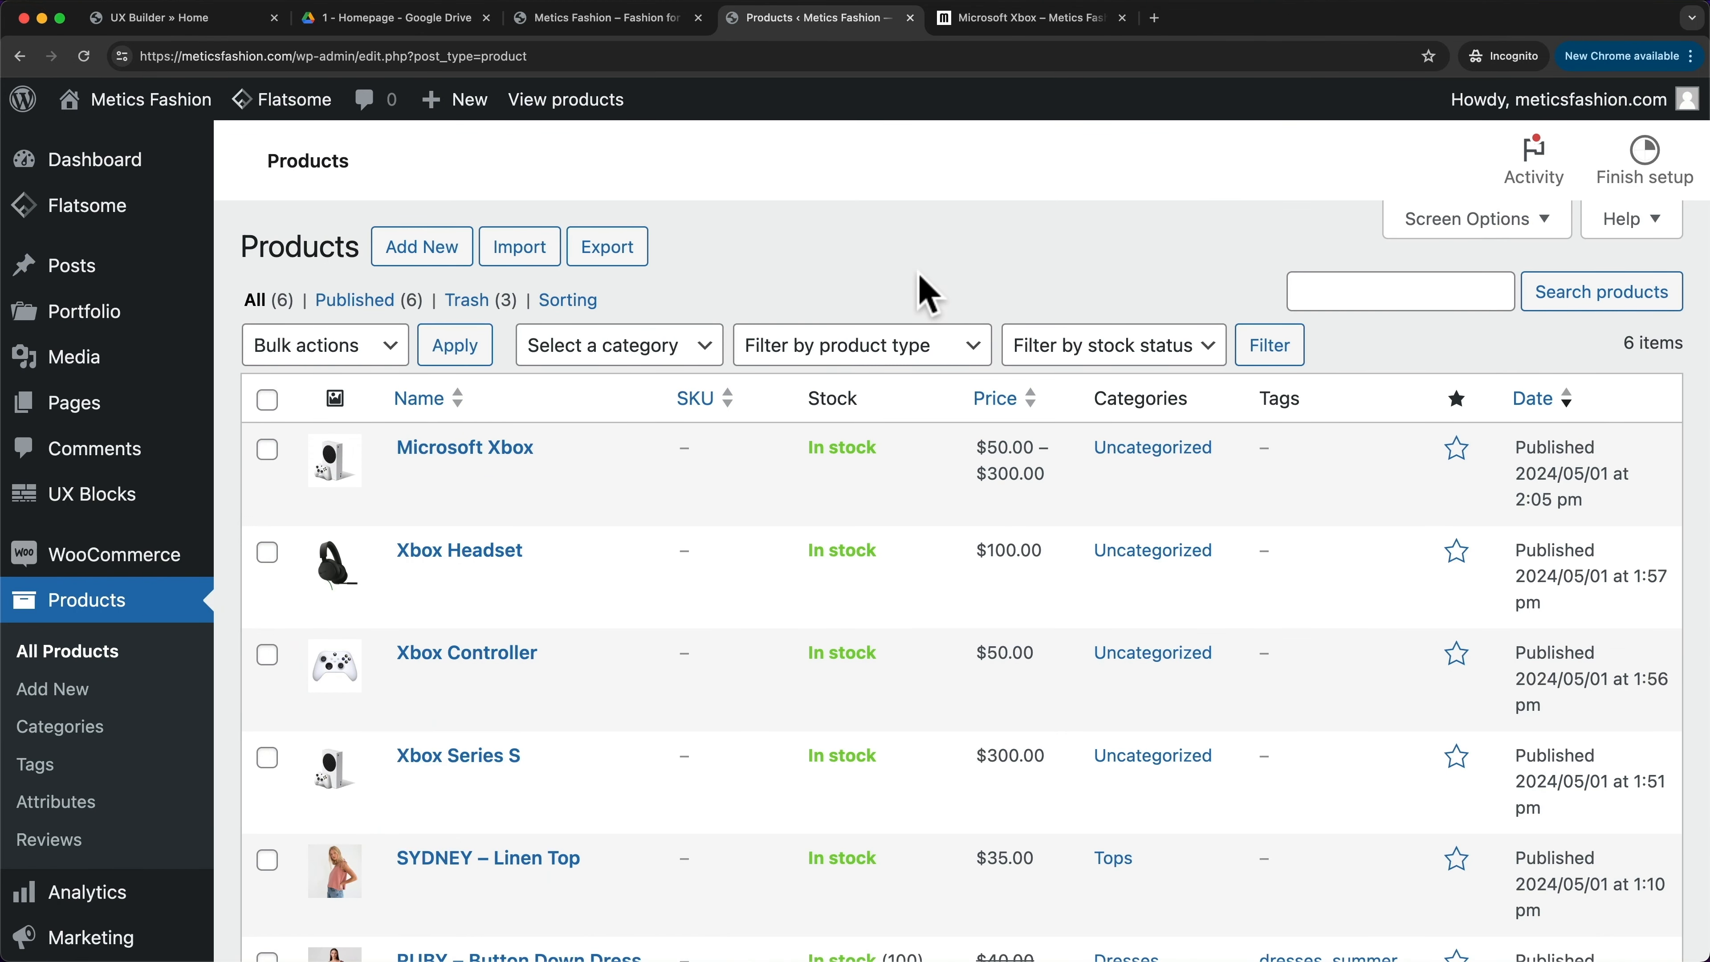
# - Scroll the Products list to check AMBER – Dress, VENICE – Strap Dress and LUNA – Basic Top
pyautogui.scroll(-5, 928, 293)
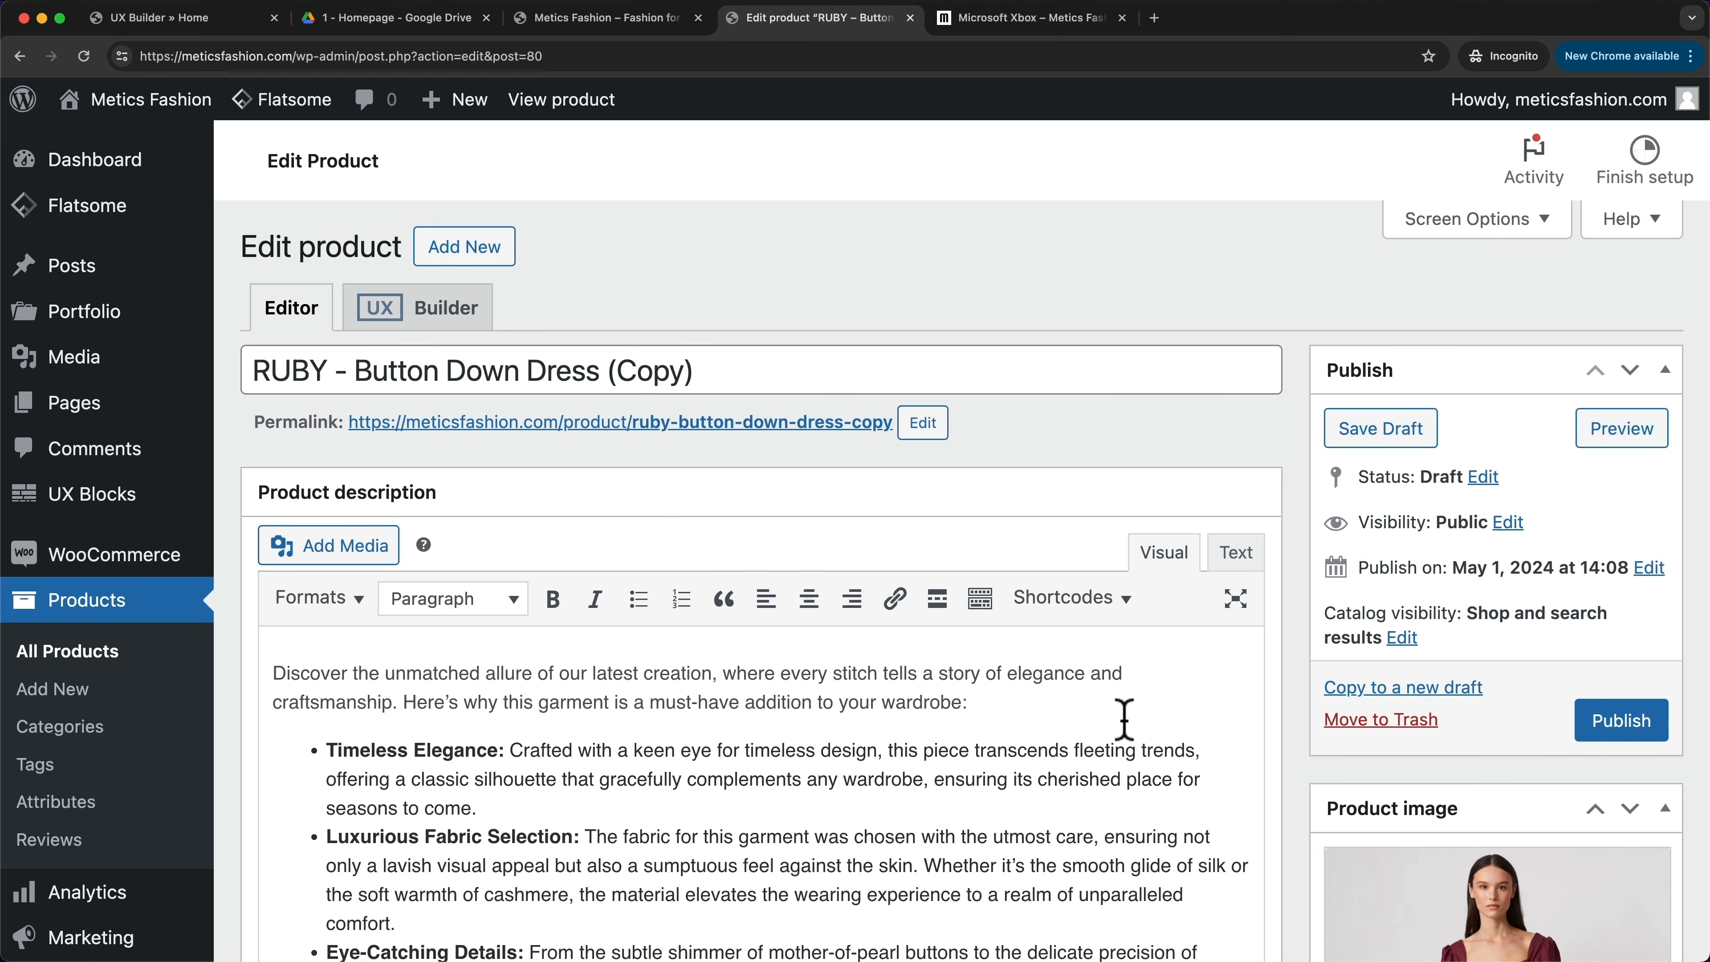
pyautogui.scroll(-3, 1125, 719)
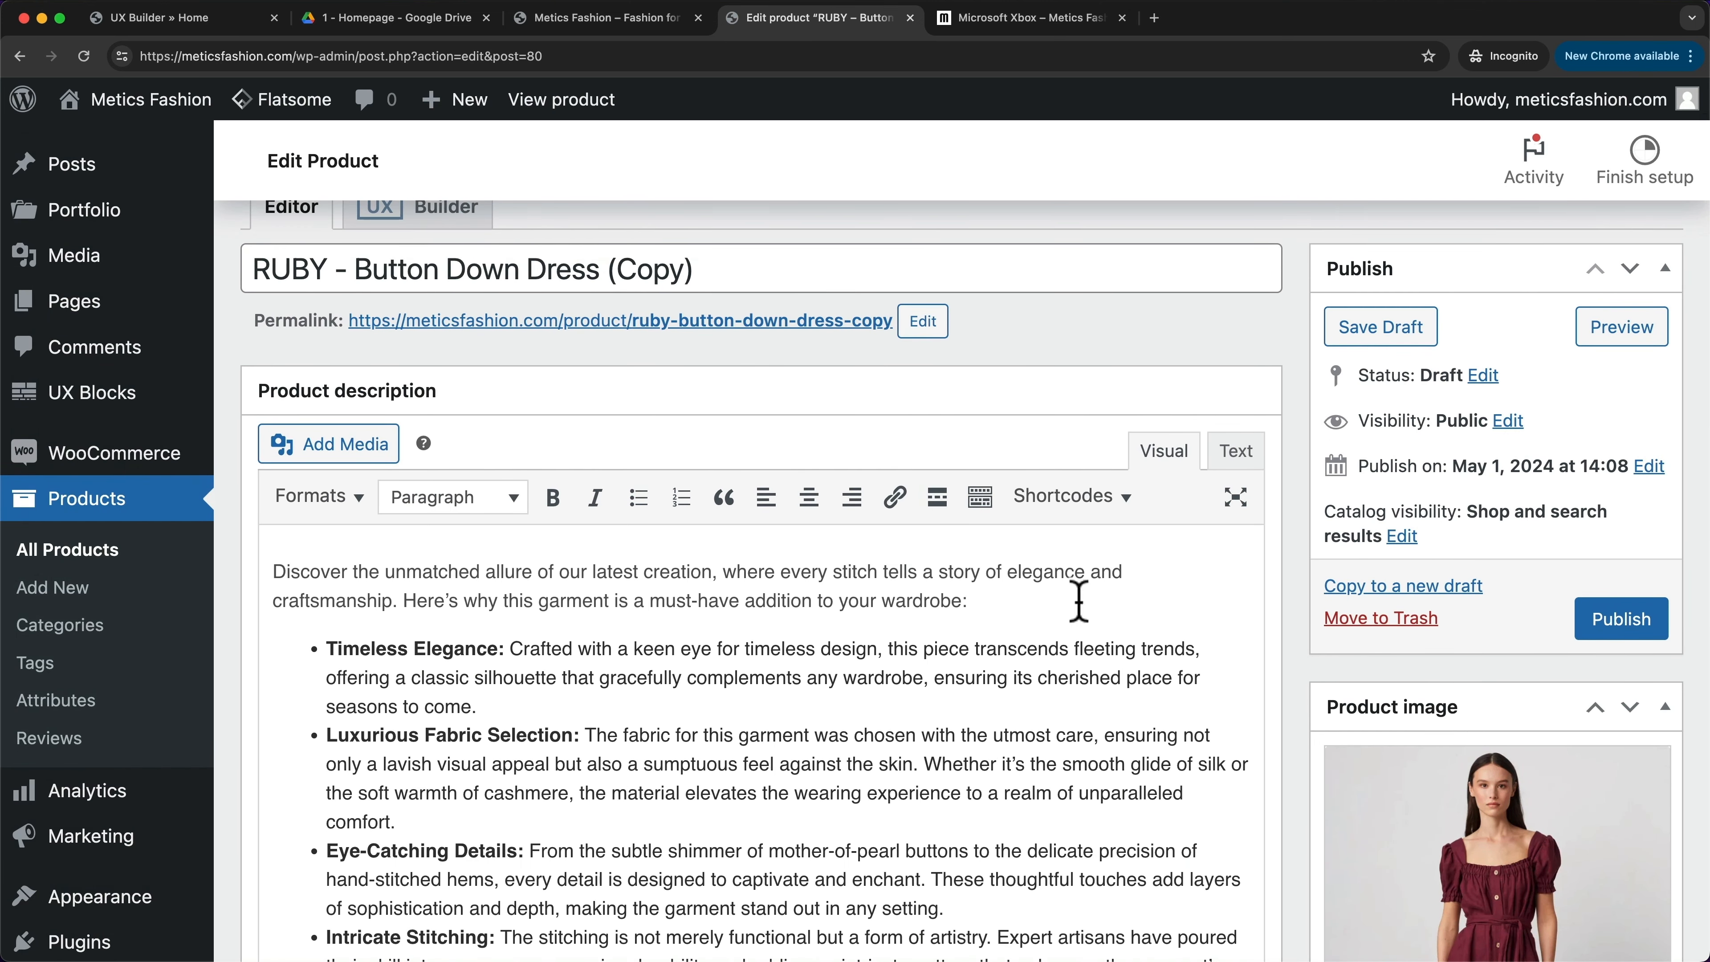
pyautogui.scroll(-1, 829, 552)
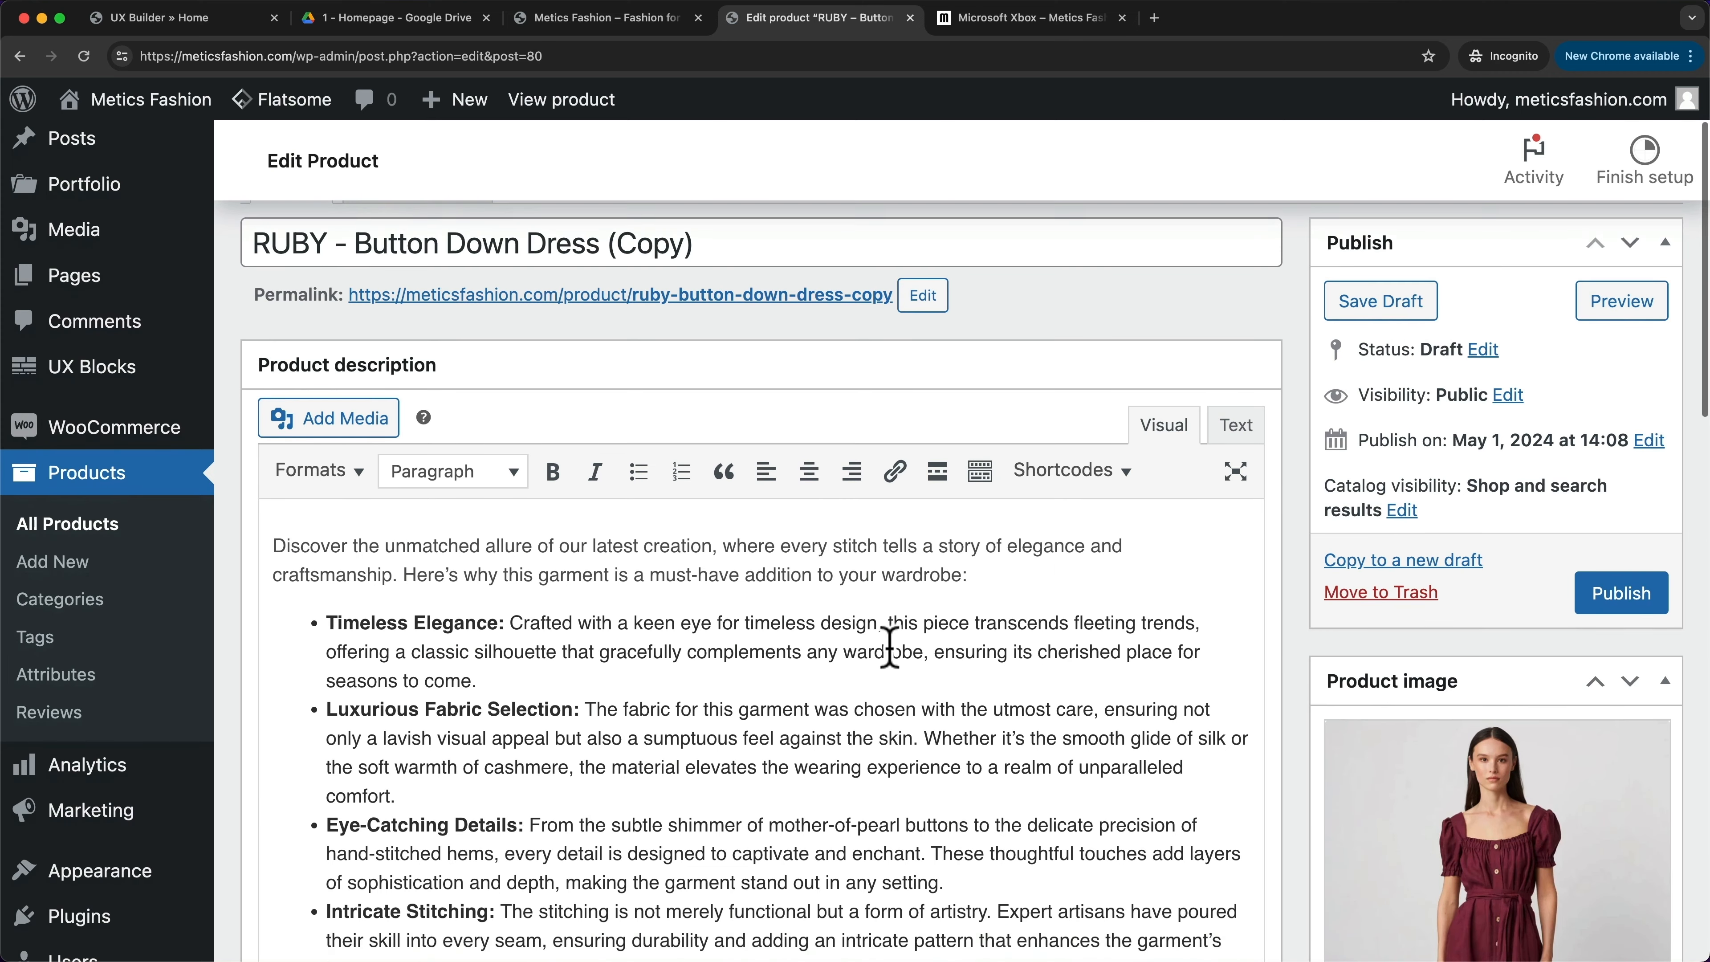
pyautogui.scroll(2, 1043, 701)
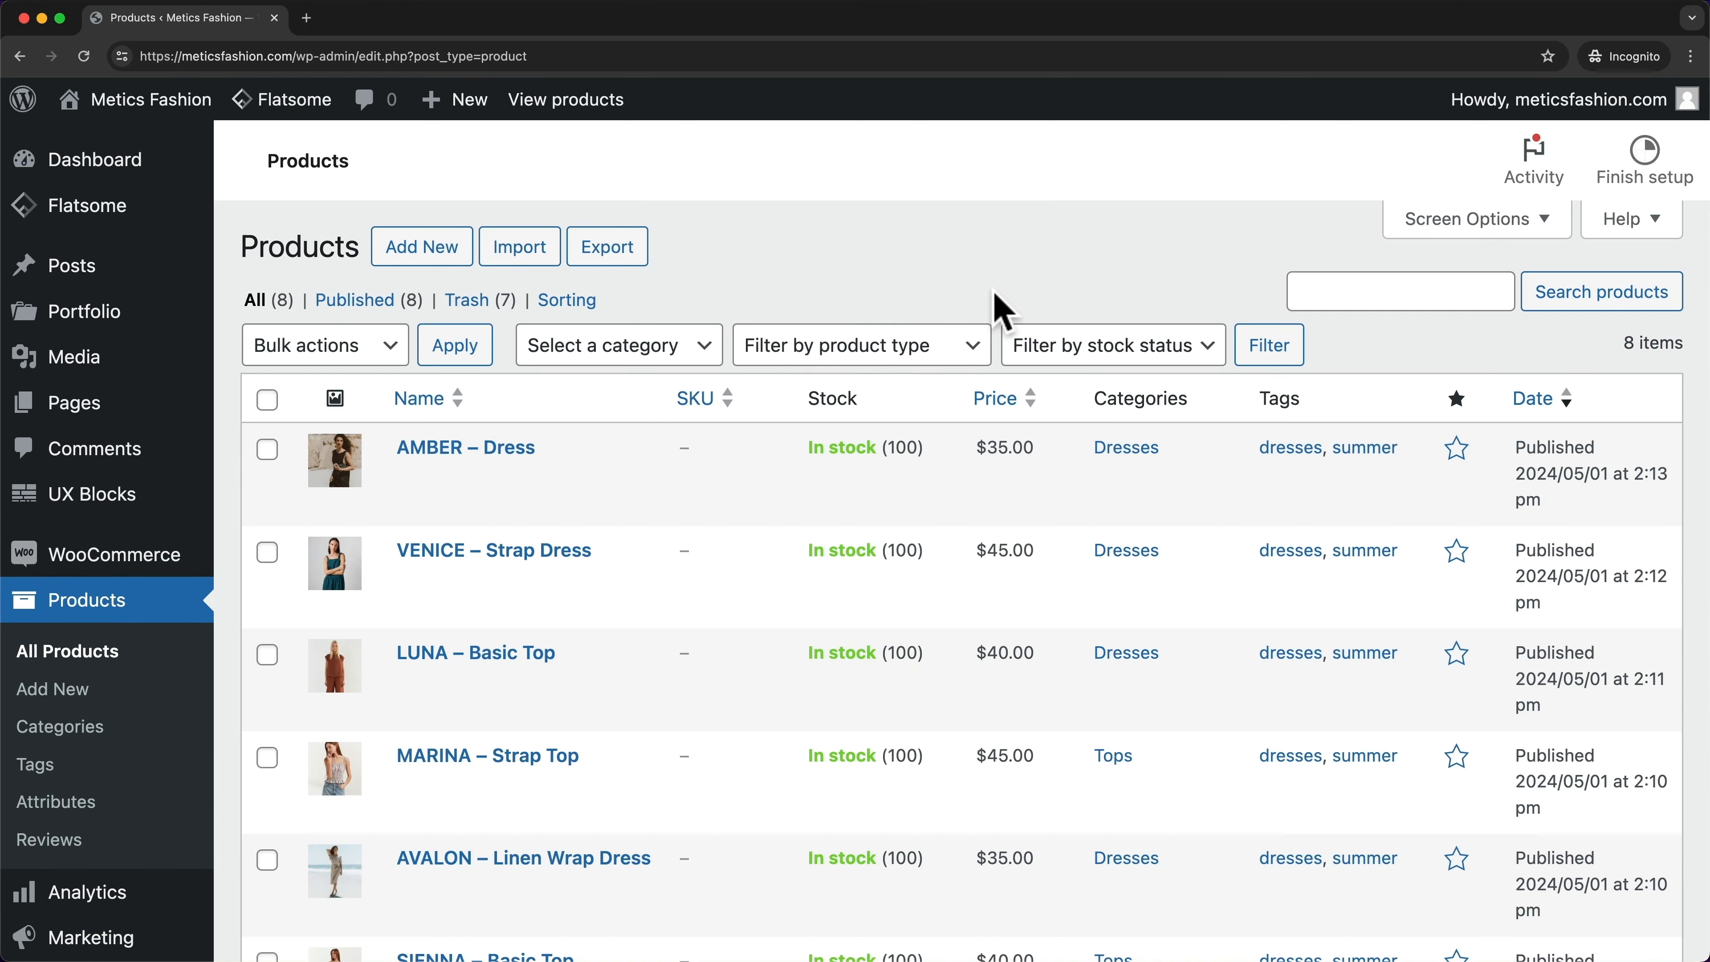
pyautogui.scroll(-3, 992, 306)
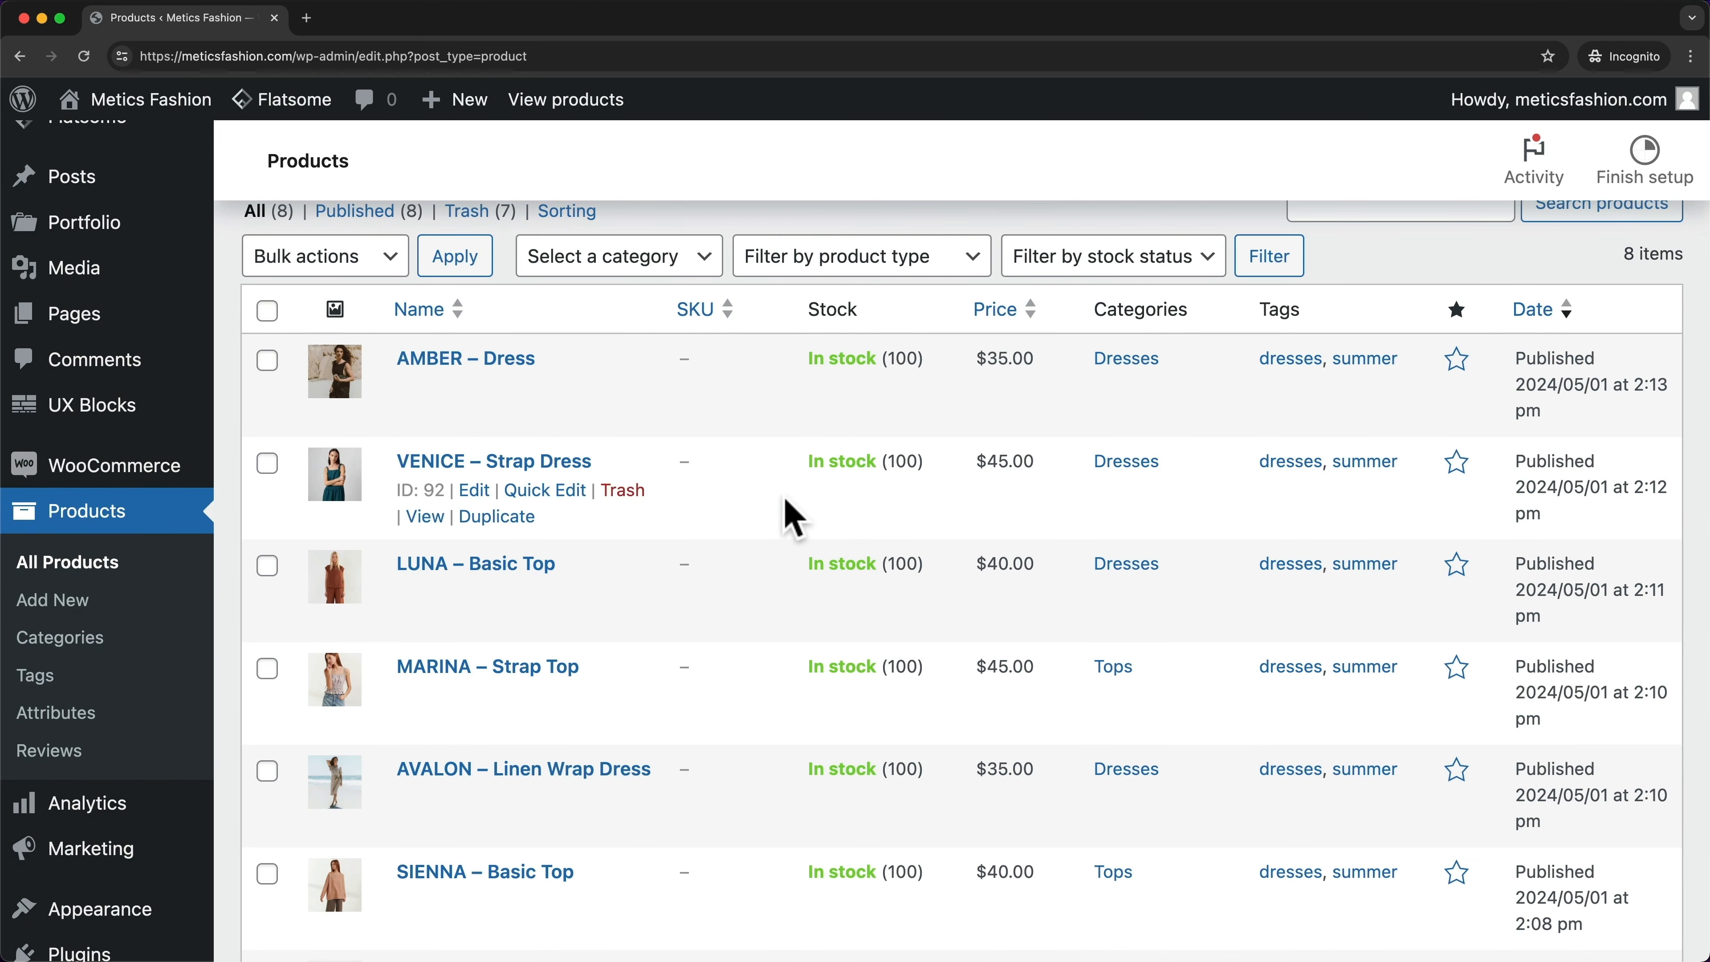
# - Scroll down and back up through All Products to review all eight items
pyautogui.scroll(-1, 785, 501)
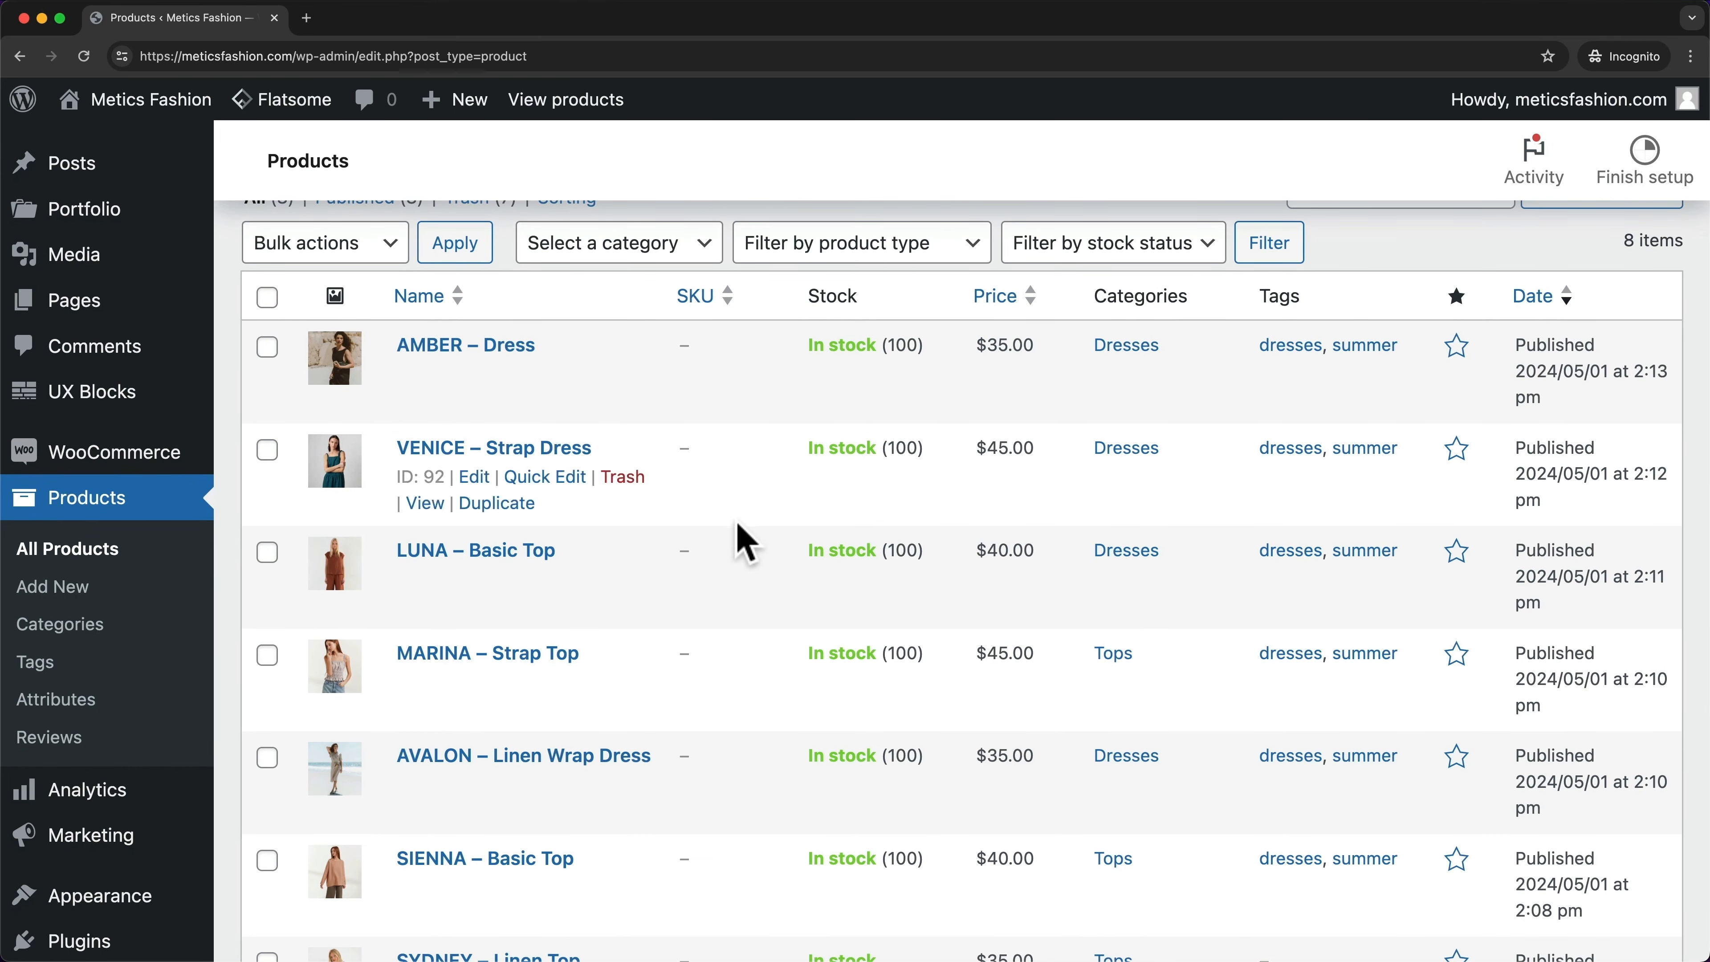
pyautogui.scroll(-2, 746, 542)
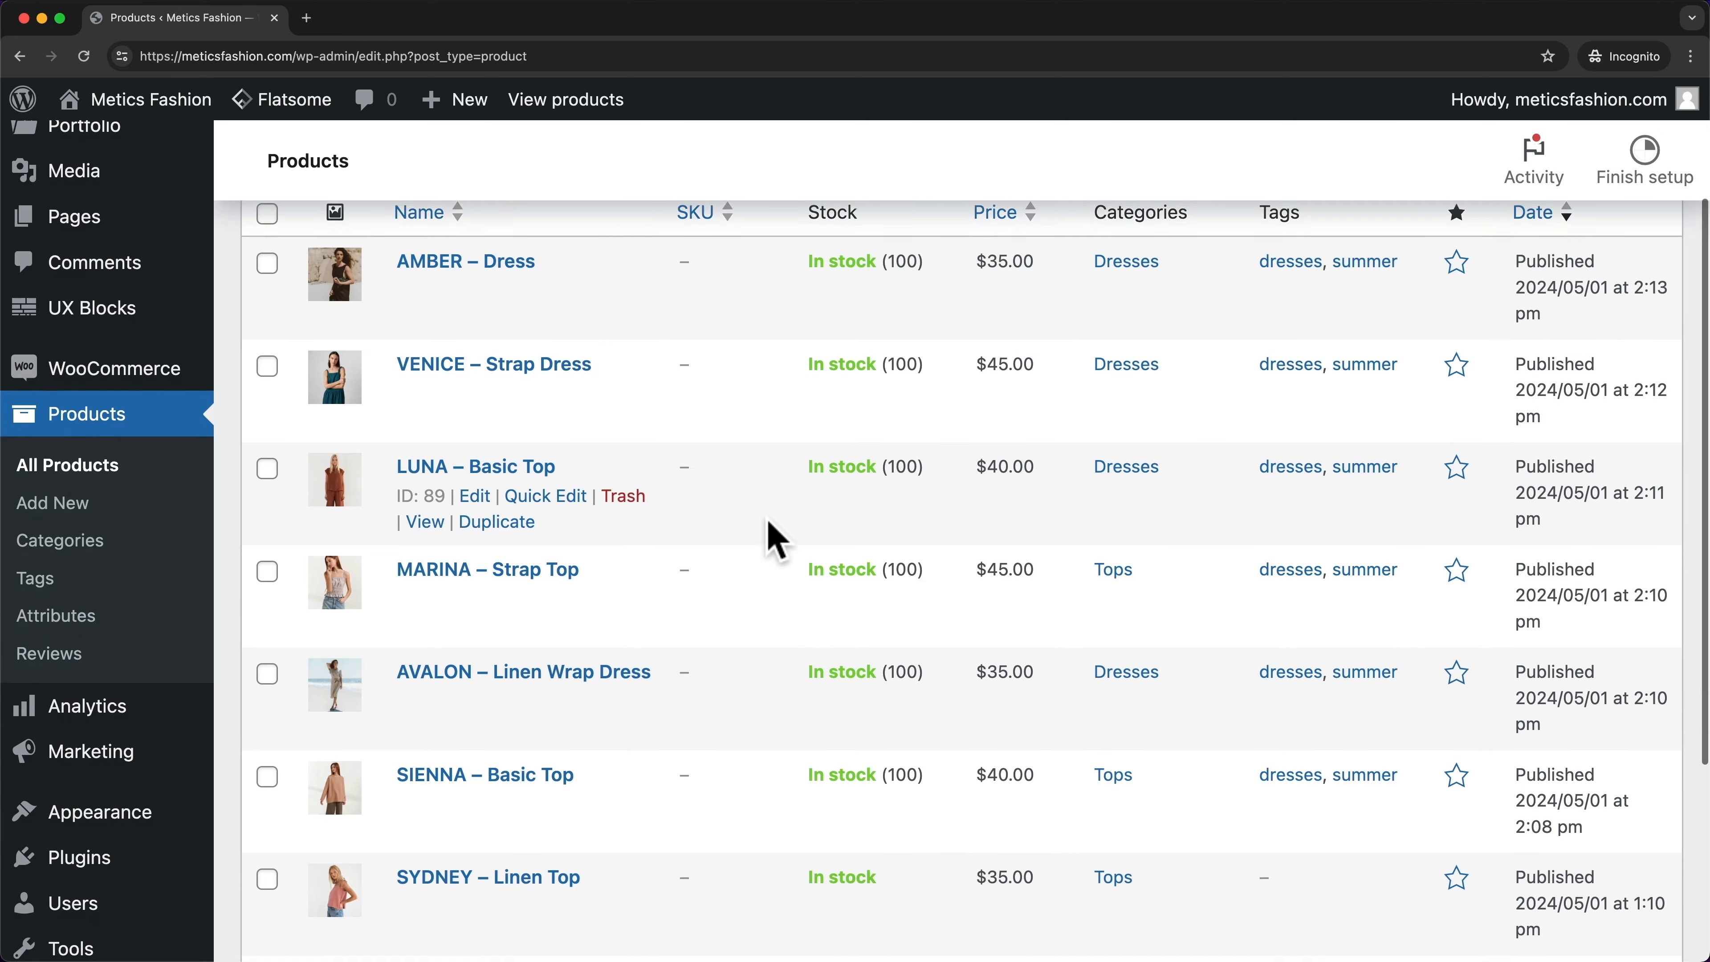
pyautogui.scroll(-2, 741, 526)
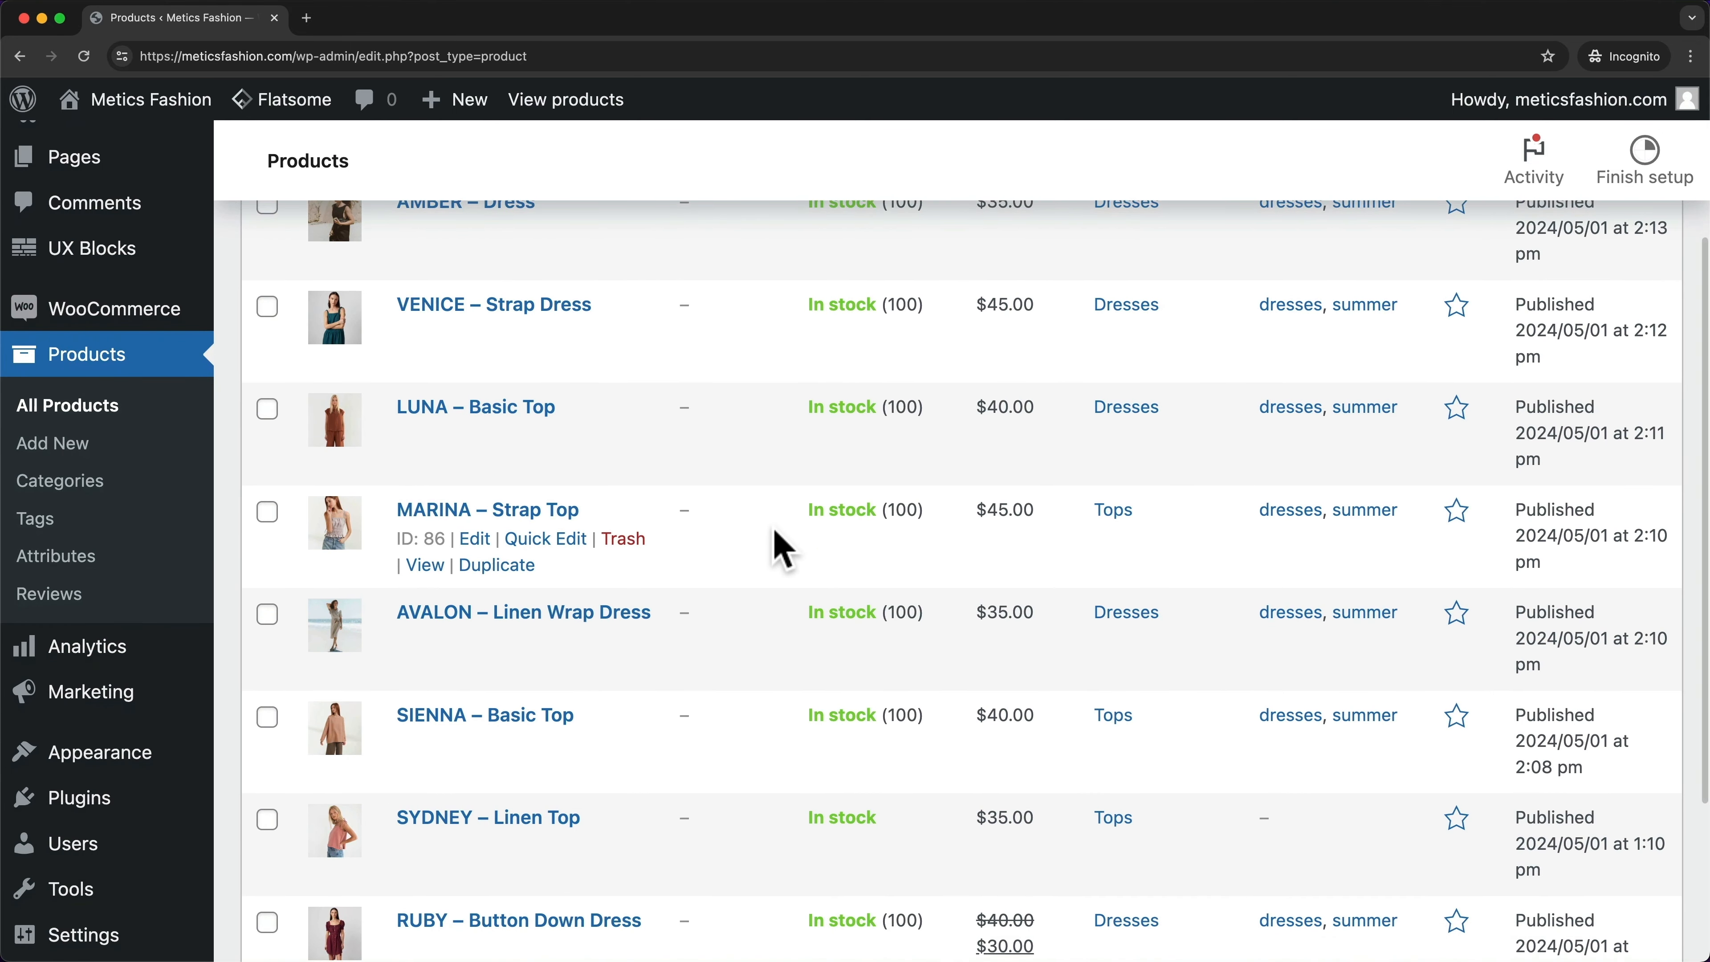
pyautogui.scroll(3, 781, 549)
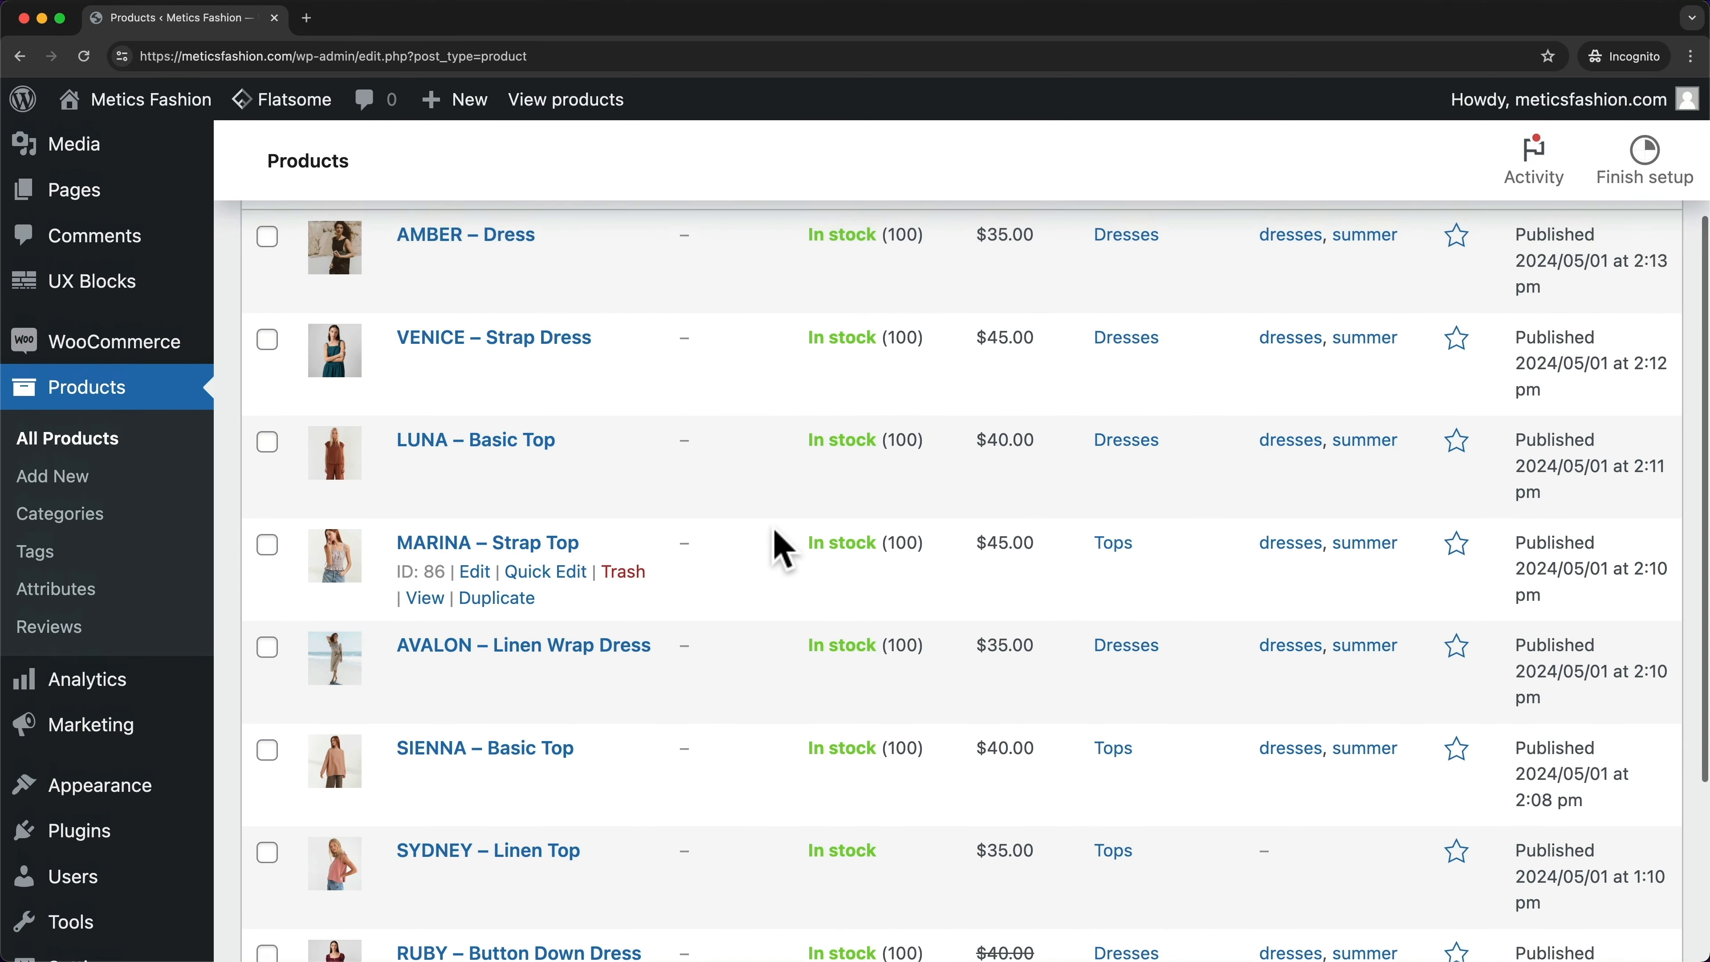
pyautogui.scroll(2, 737, 455)
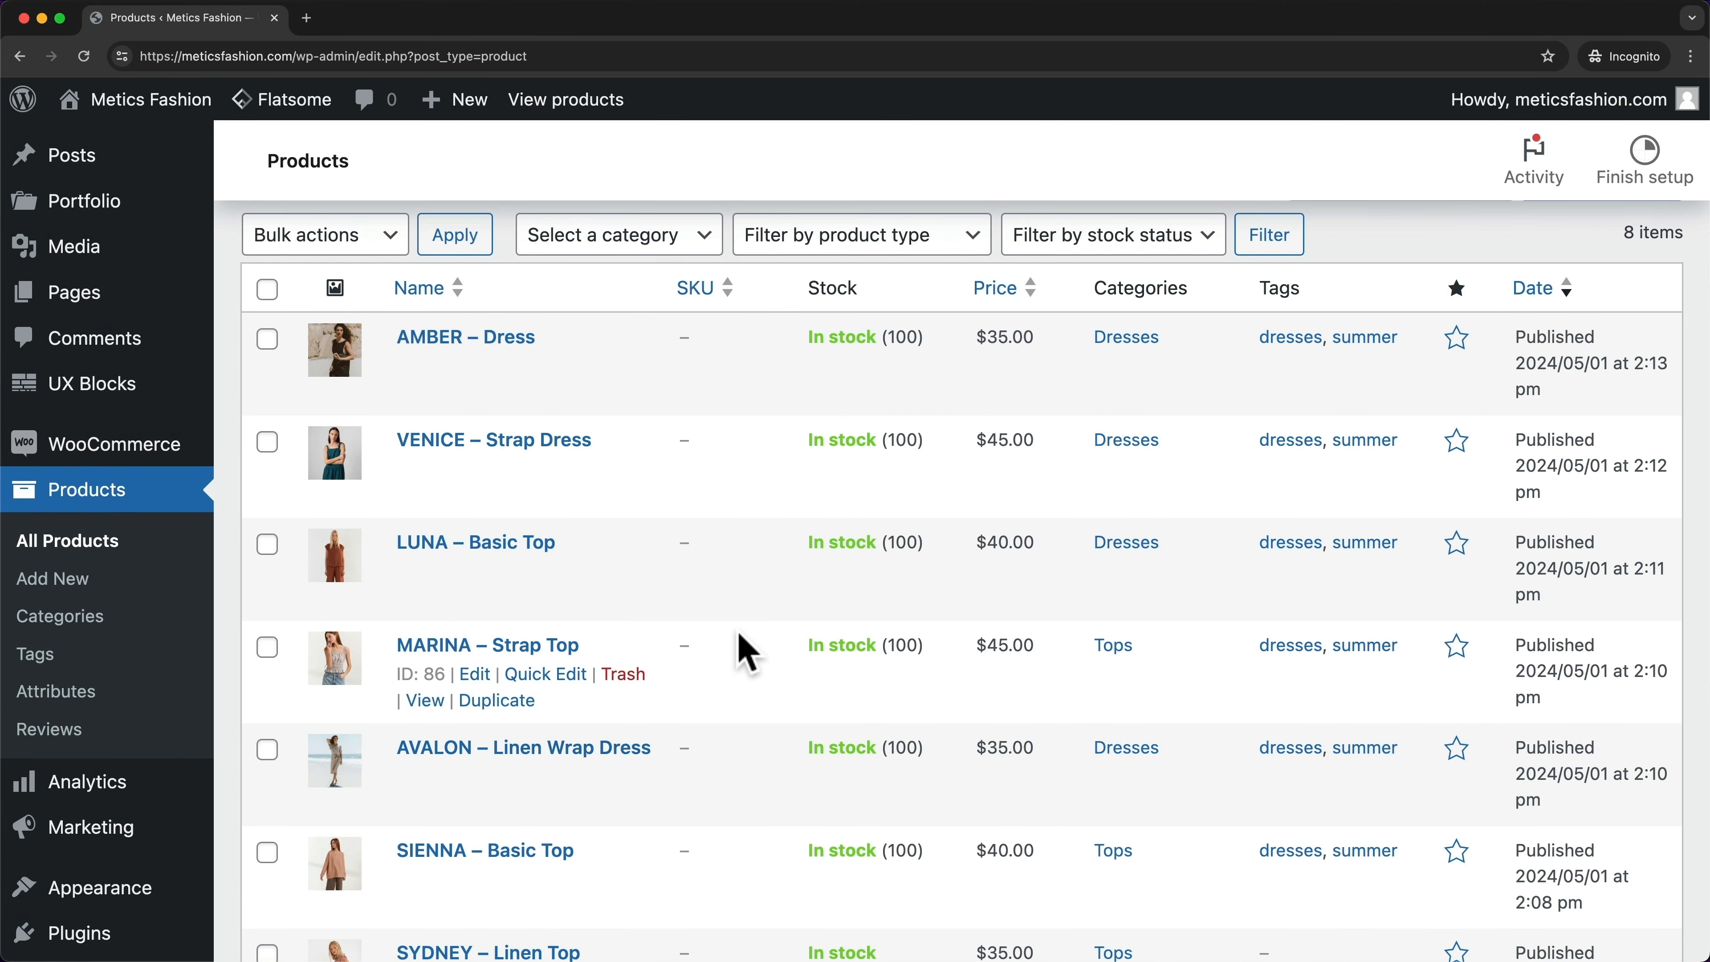
pyautogui.scroll(3, 744, 653)
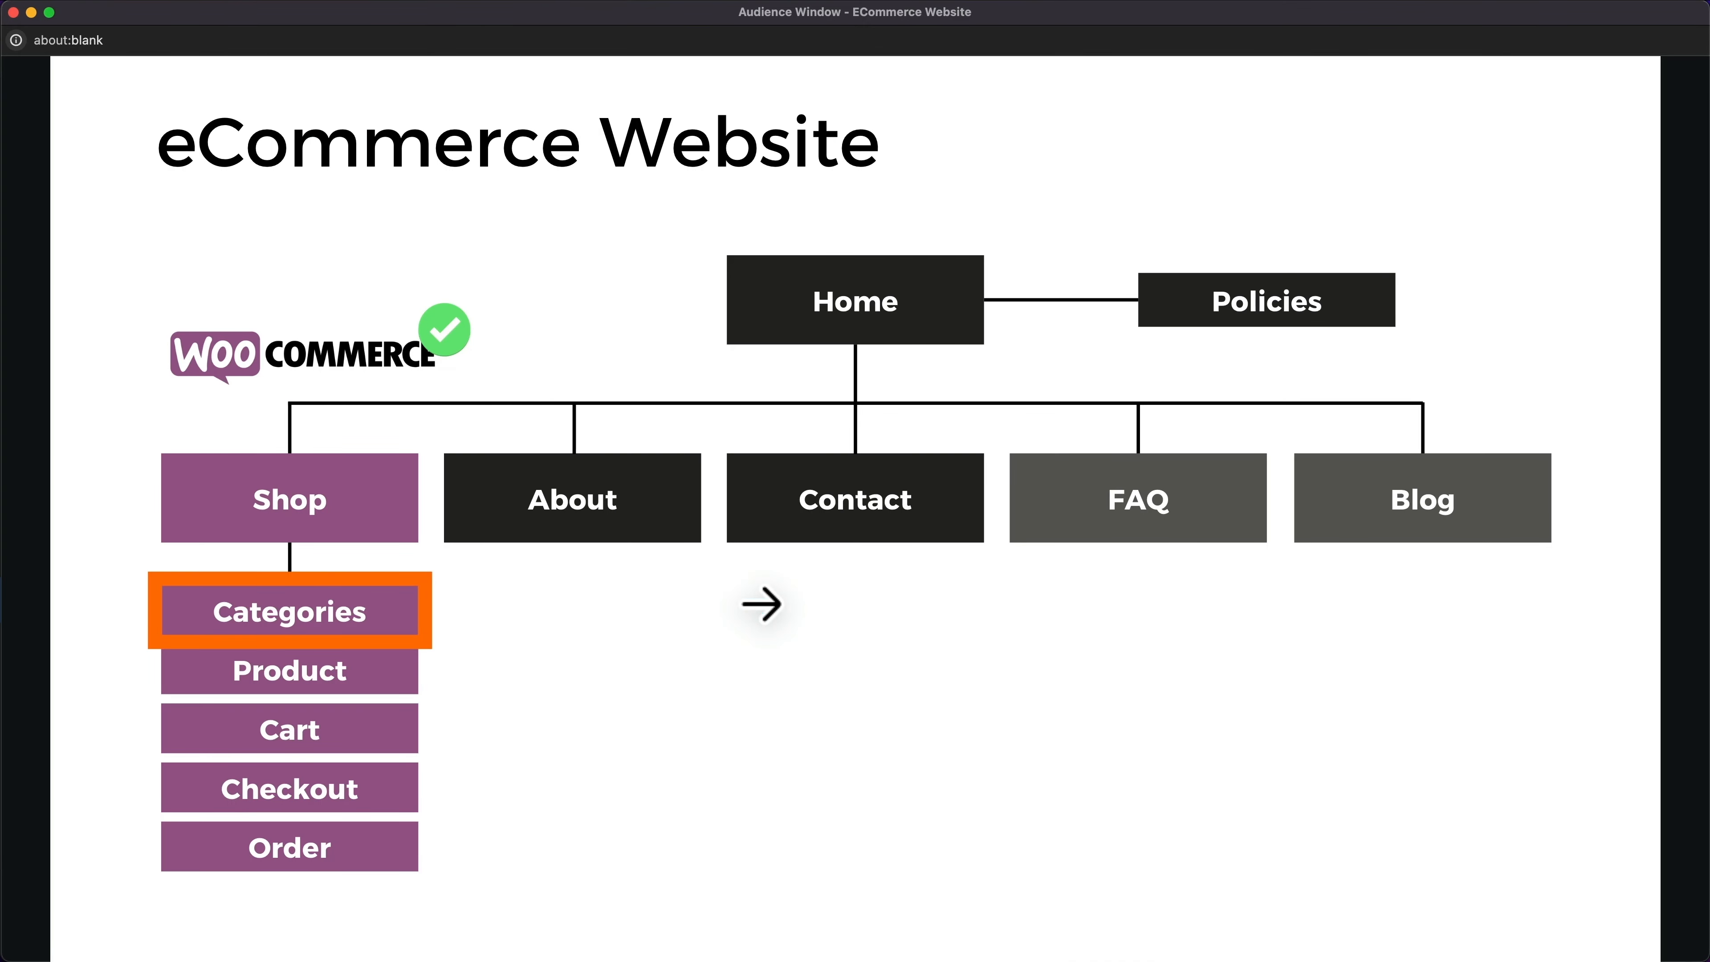
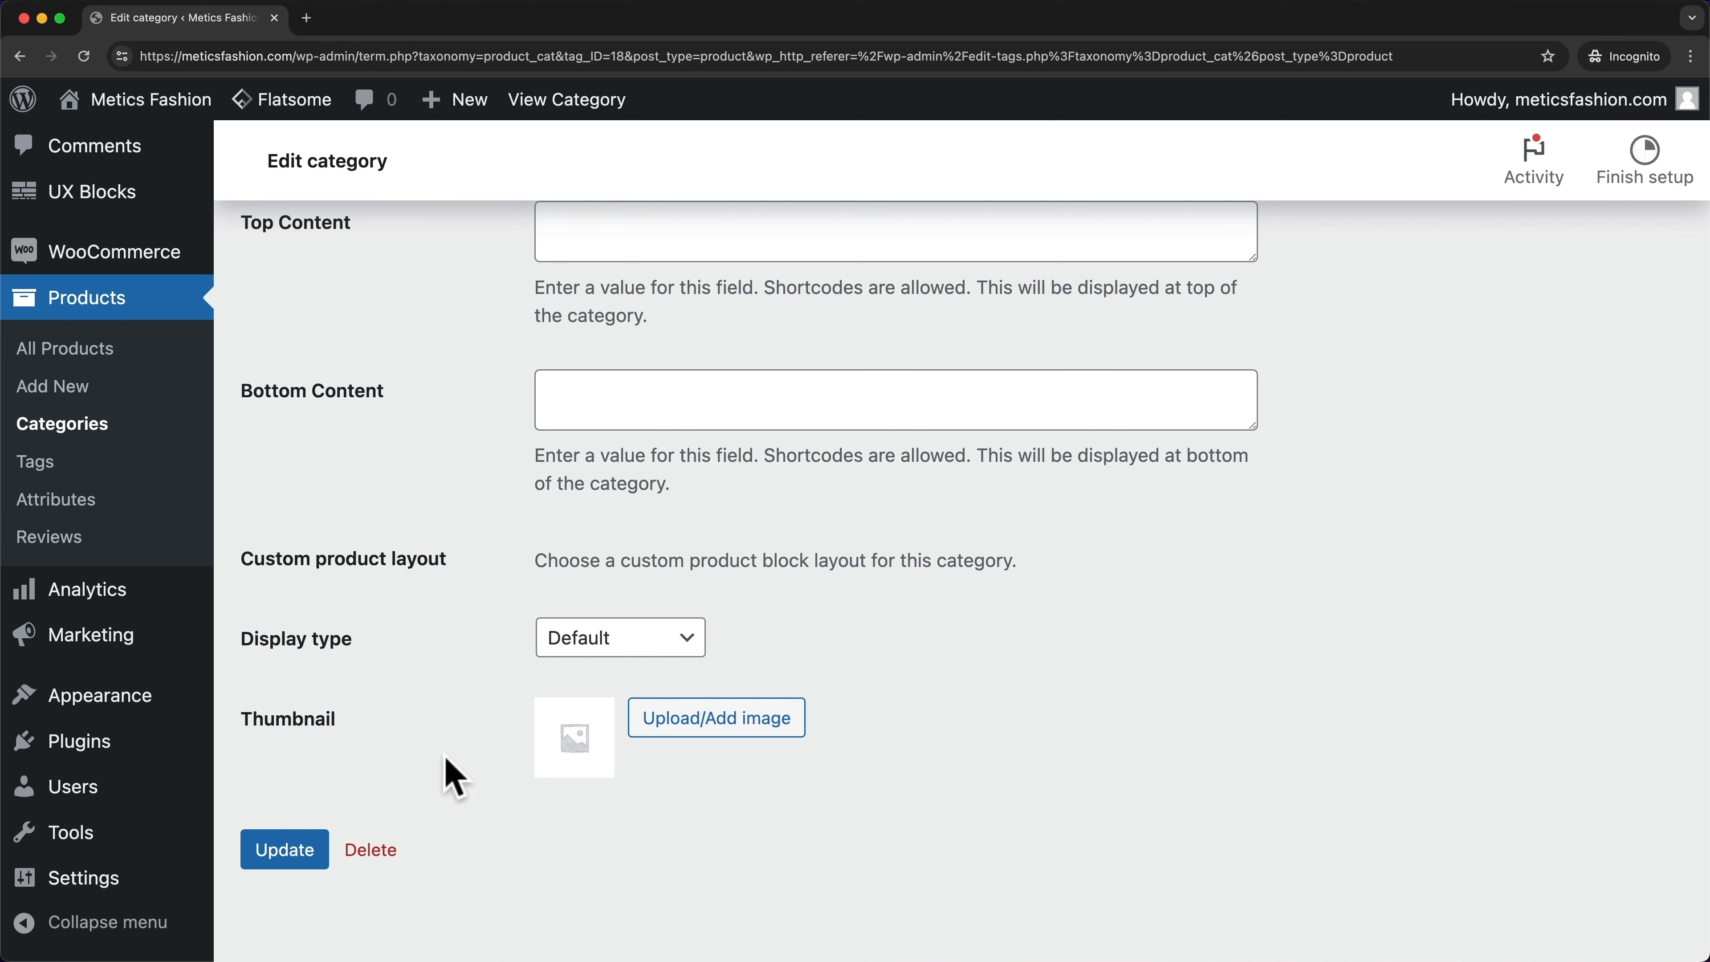
# - Upload the four category images, set dresses.png as the Dresses thumbnail, and update the category
pyautogui.click(730, 735)
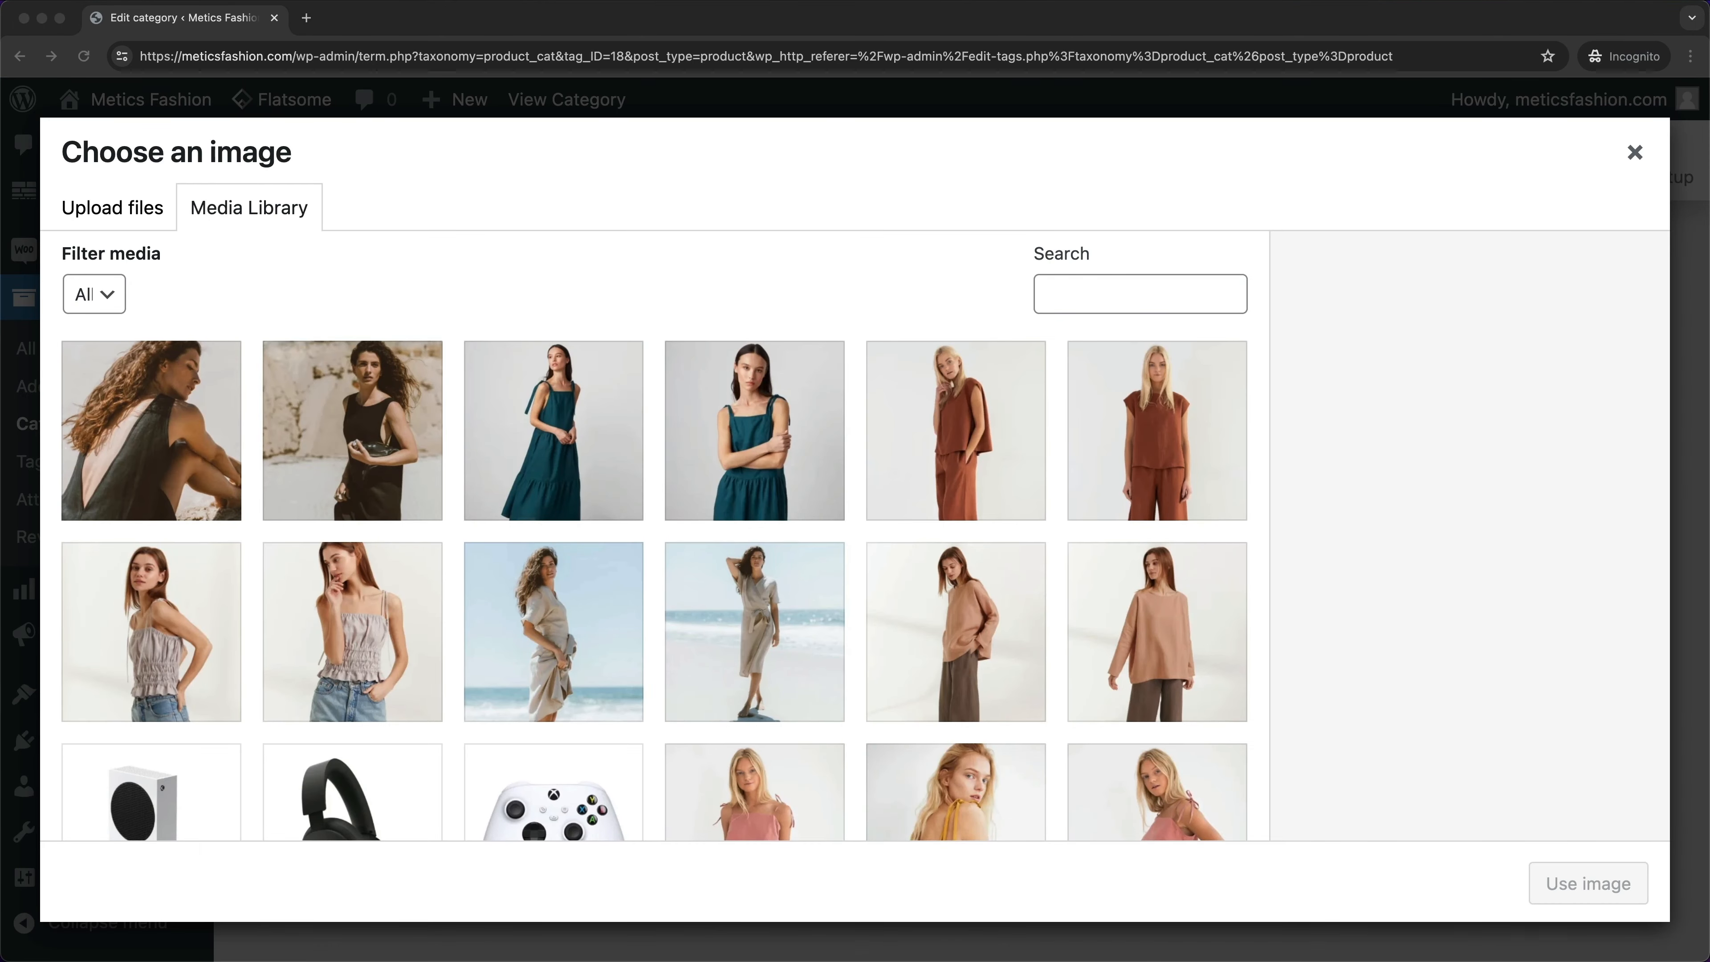
pyautogui.moveTo(892, 953); pyautogui.dragTo(783, 582)
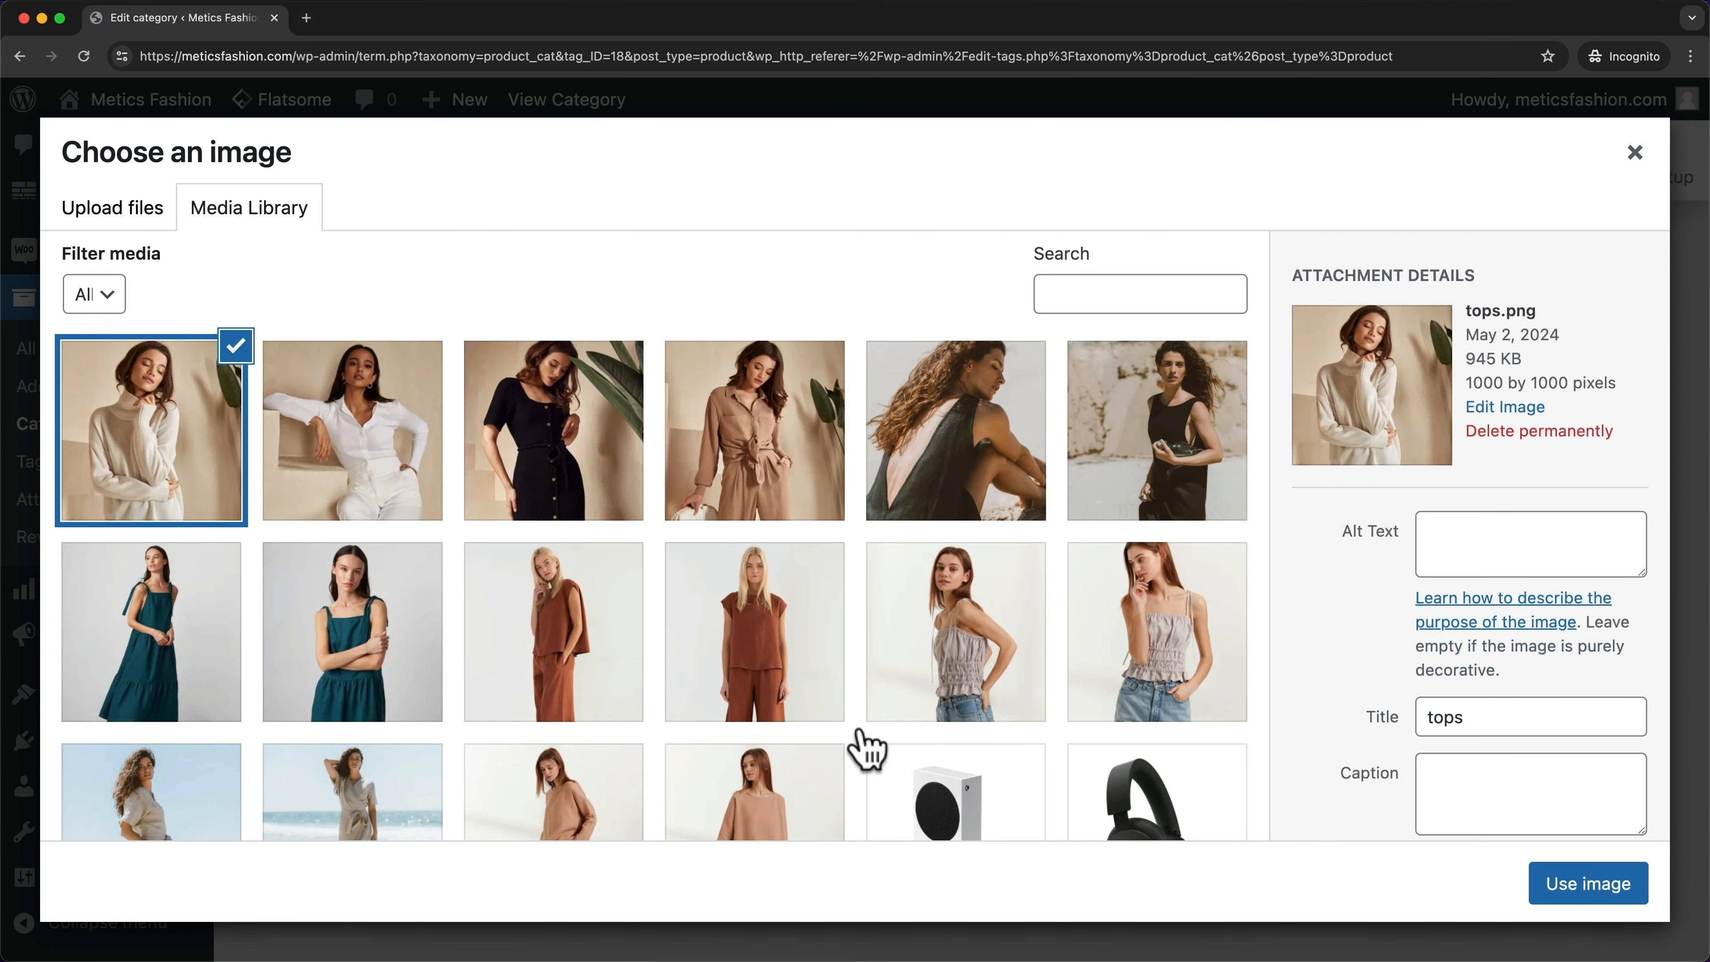
pyautogui.click(580, 438)
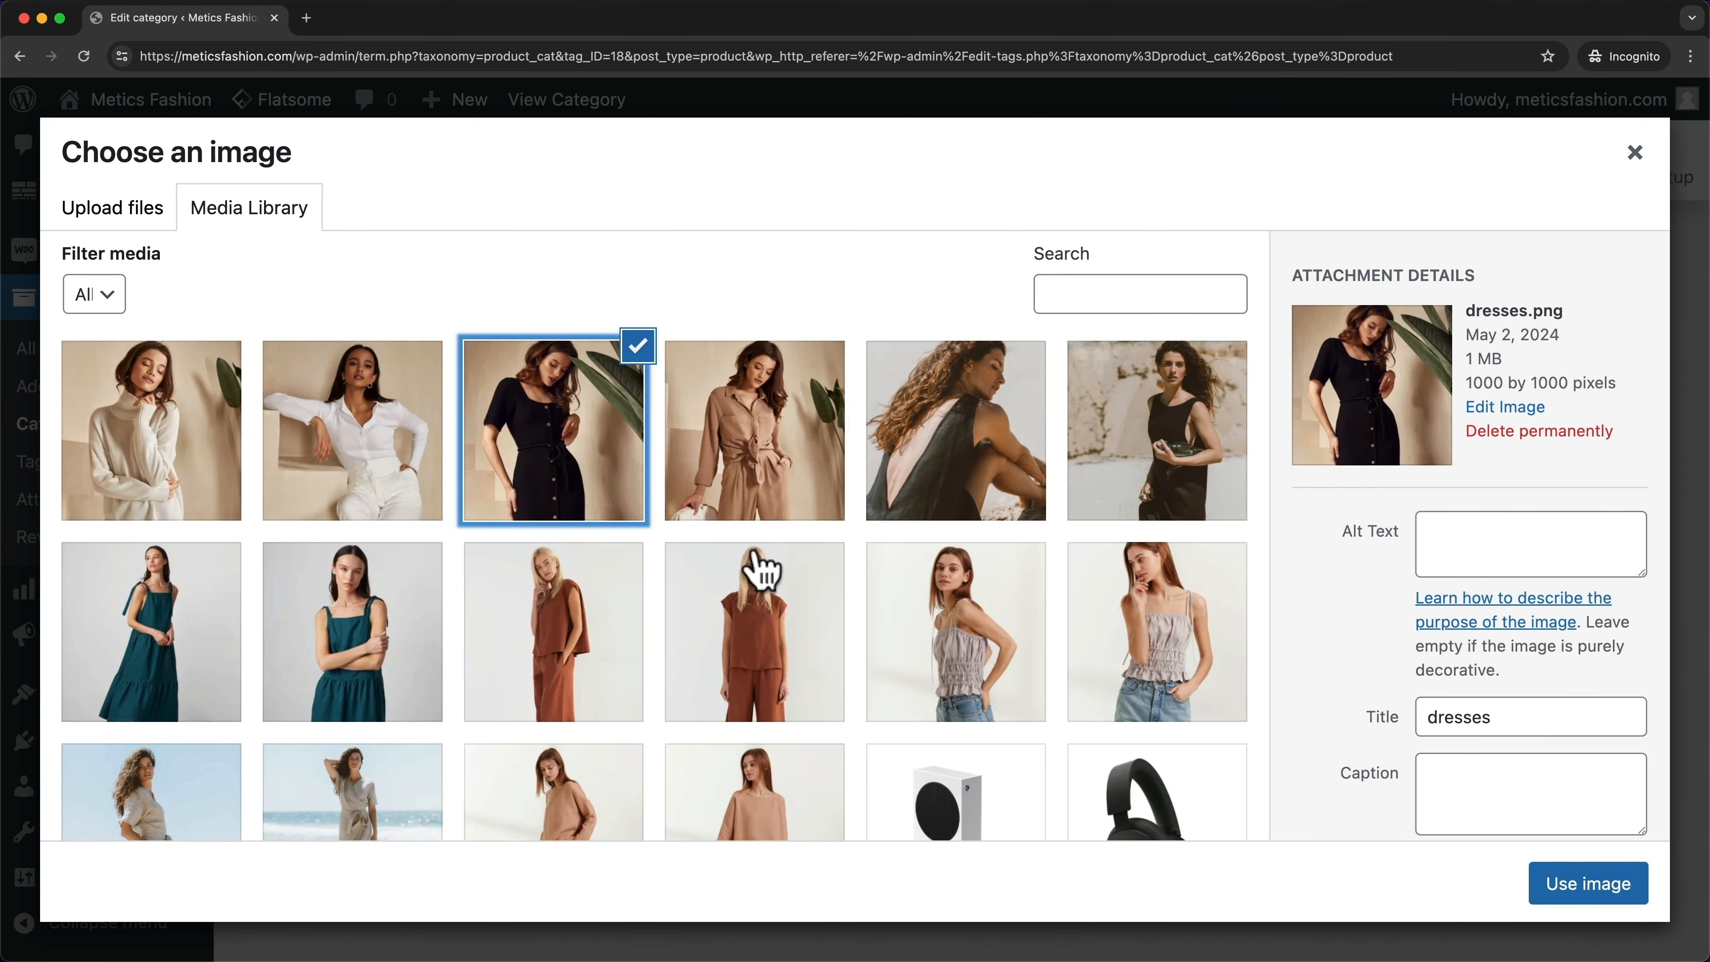
pyautogui.click(1579, 901)
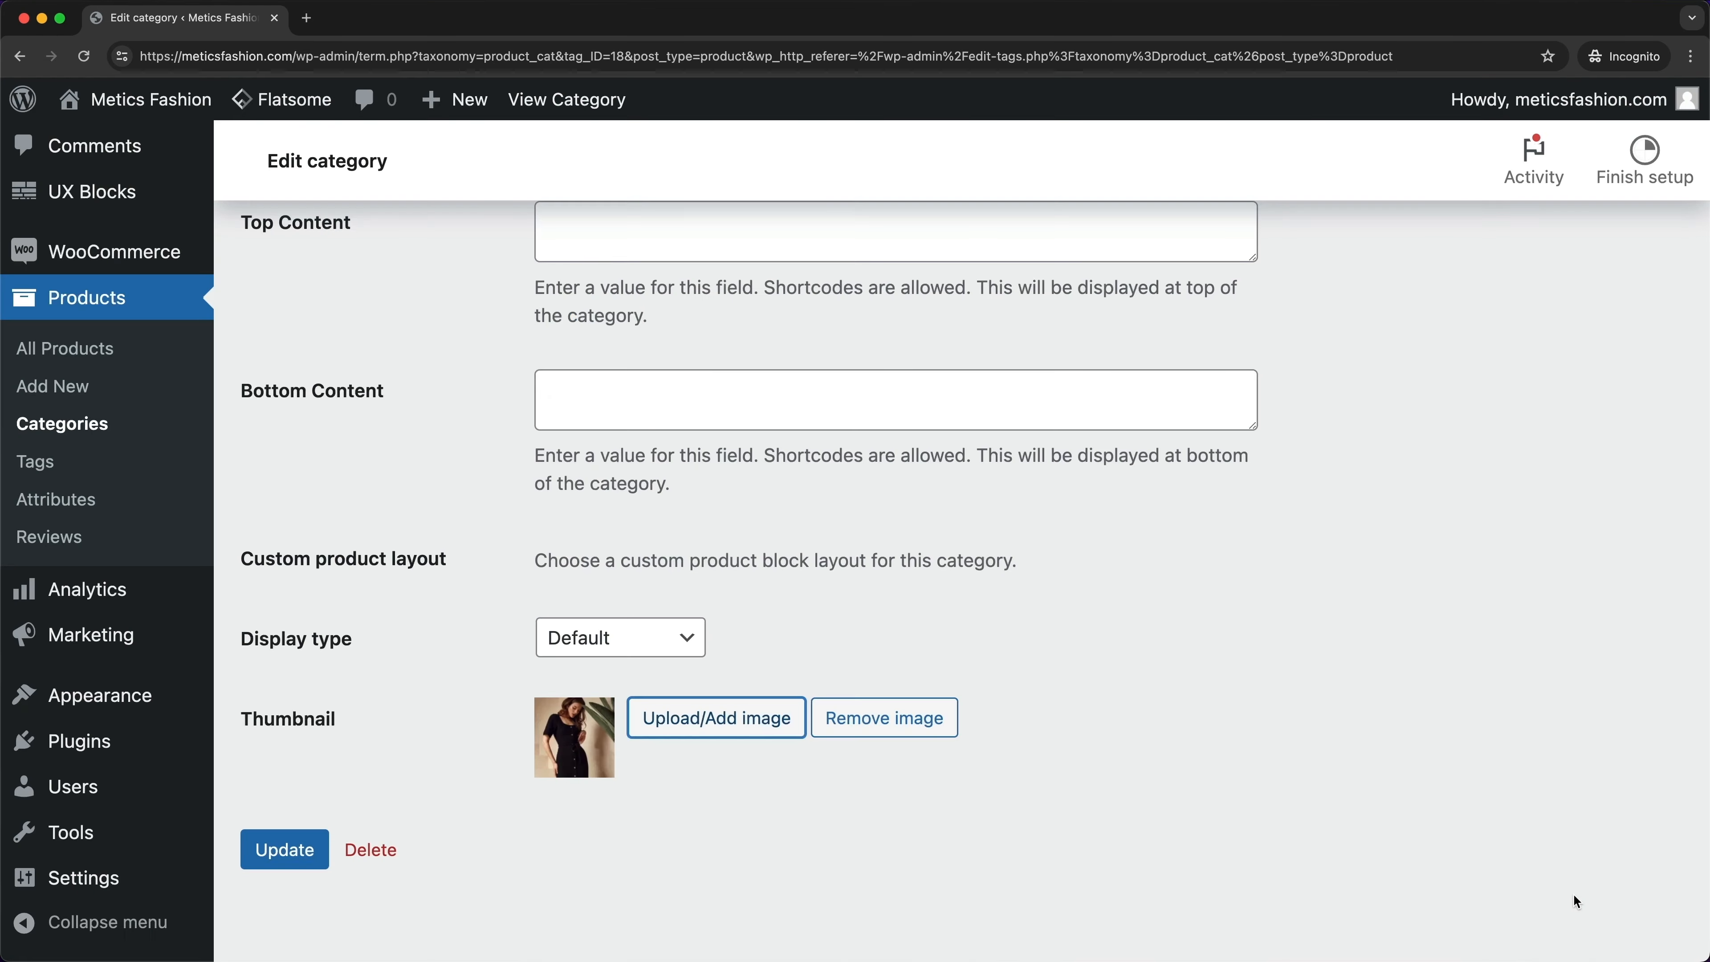
pyautogui.click(296, 853)
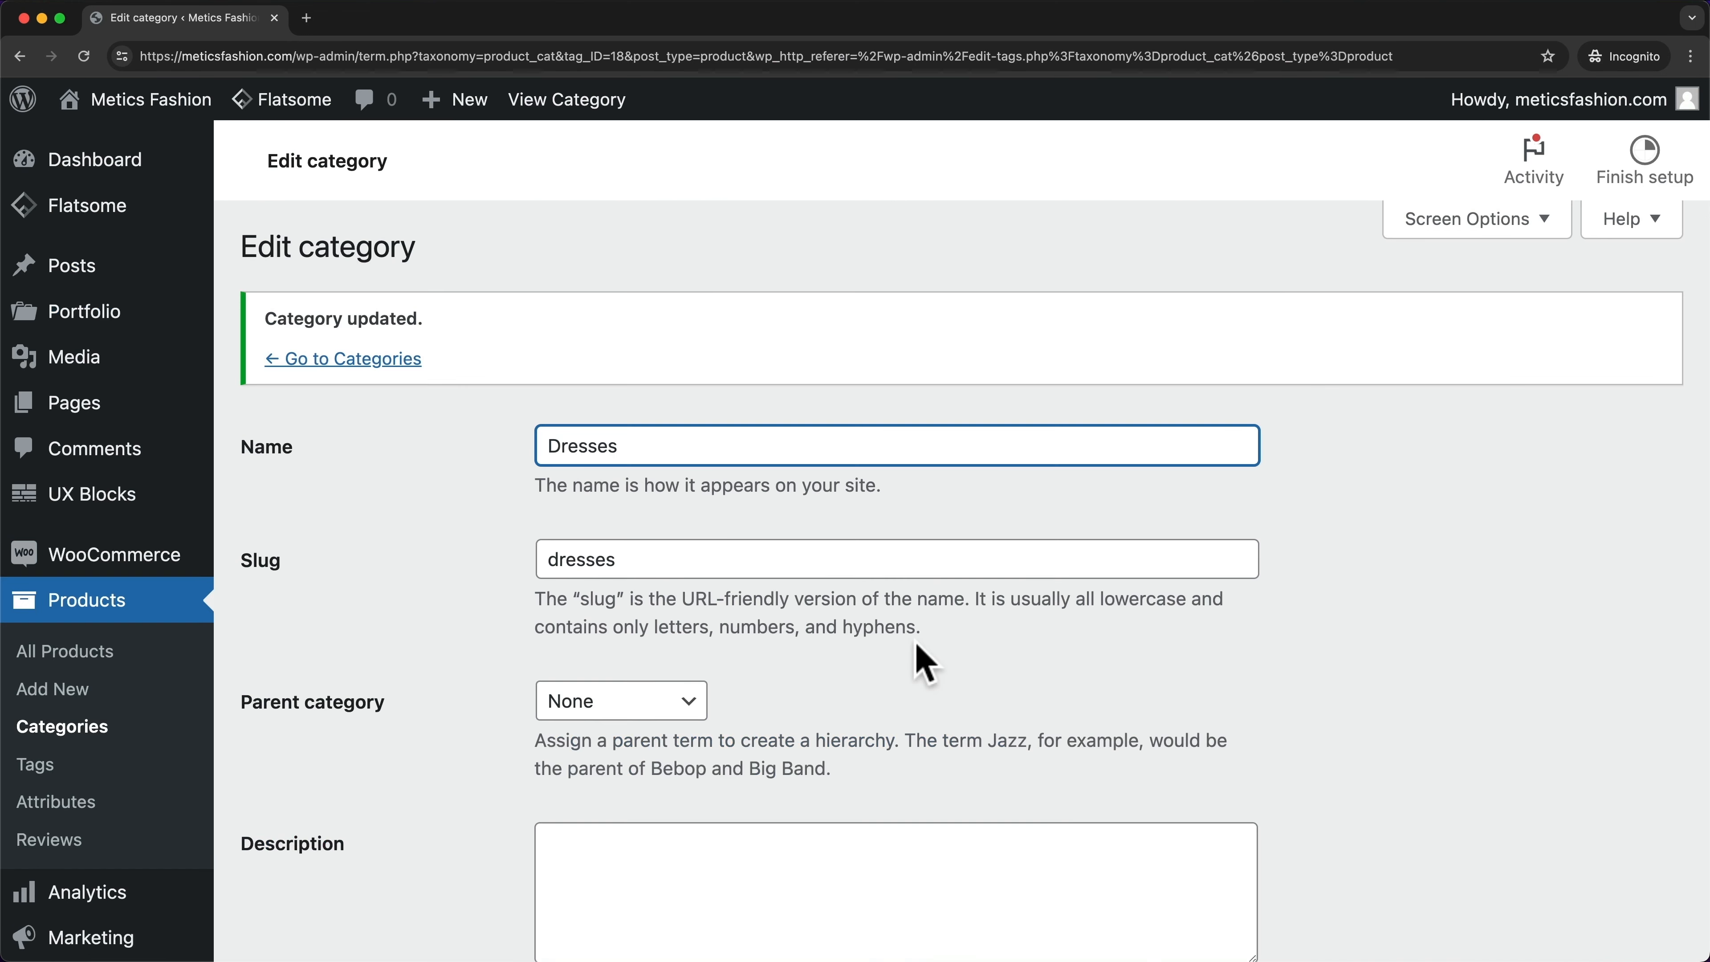
# - Back in Product categories, start a new category named Best Sellers with Parent left as None
pyautogui.click(411, 361)
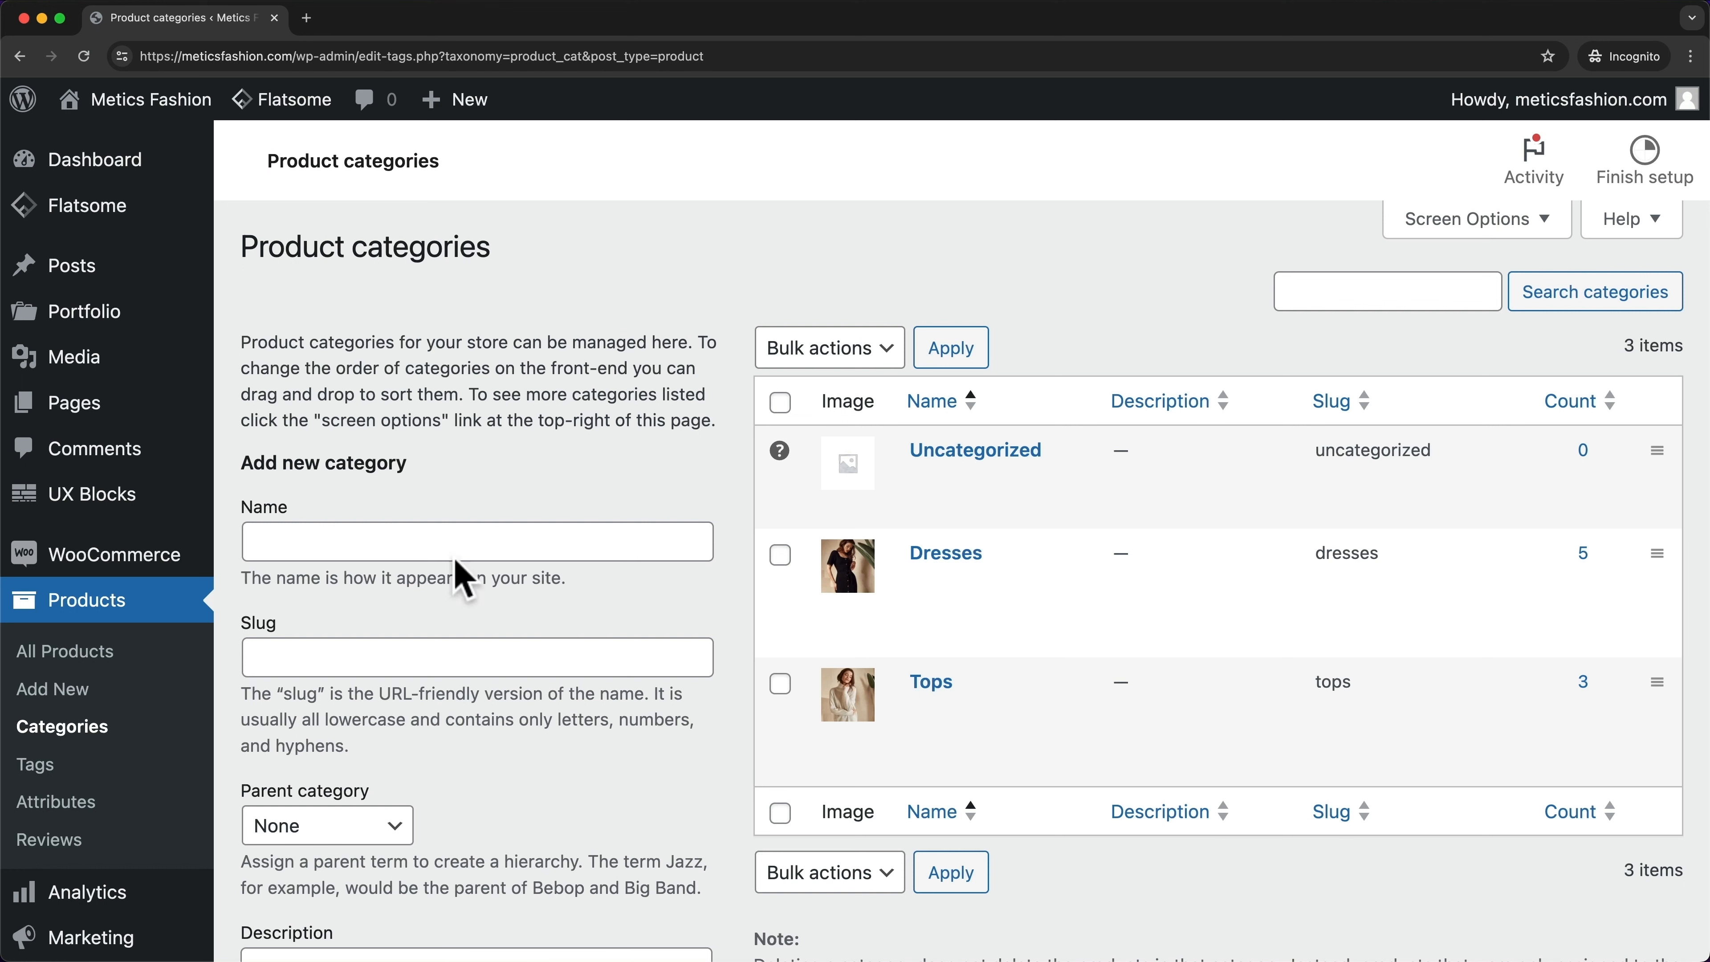
pyautogui.click(431, 540)
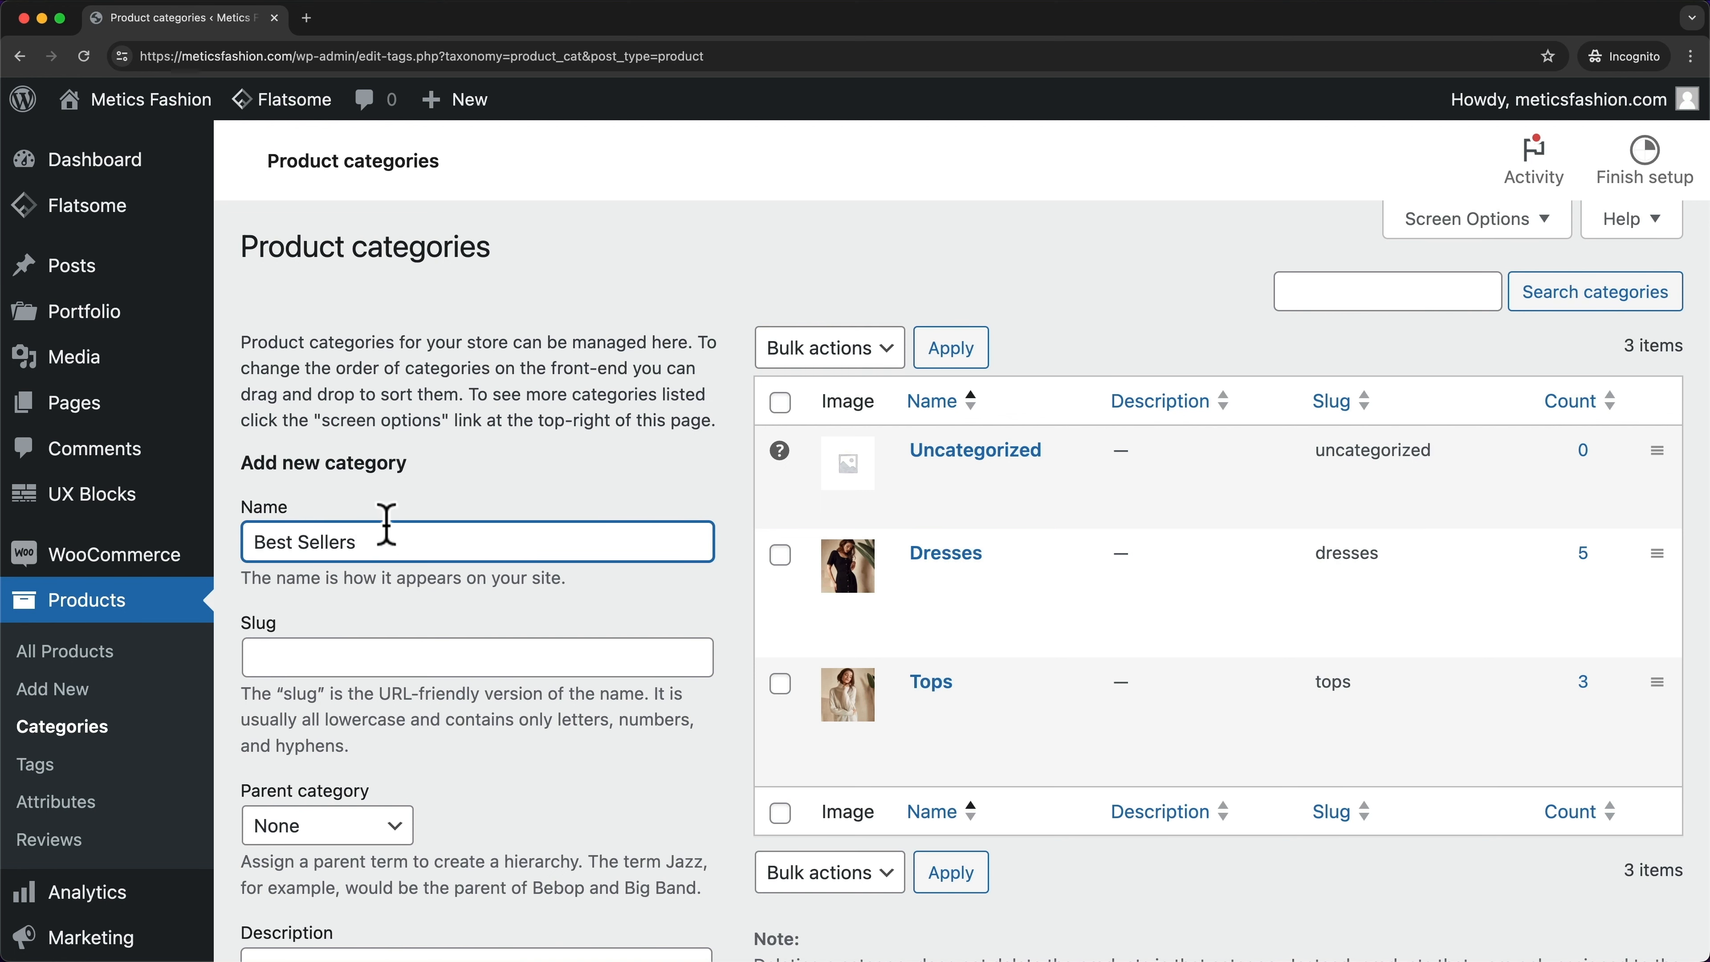
pyautogui.scroll(-3, 382, 451)
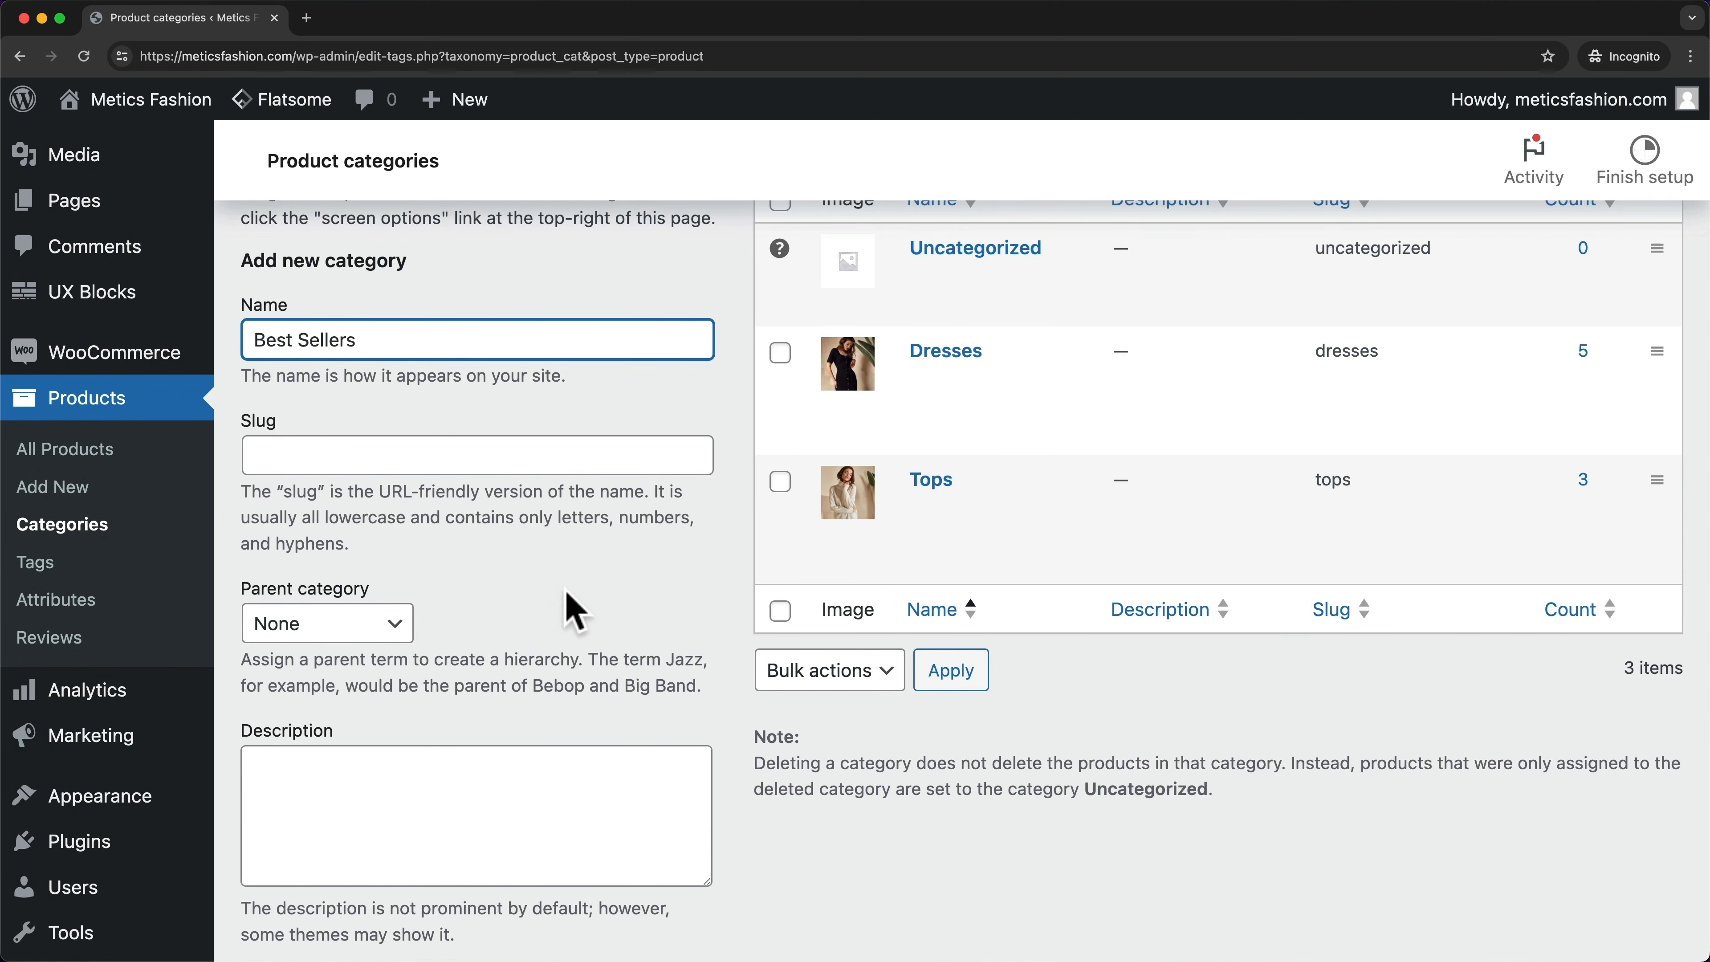
pyautogui.scroll(-2, 618, 535)
pyautogui.click(387, 550)
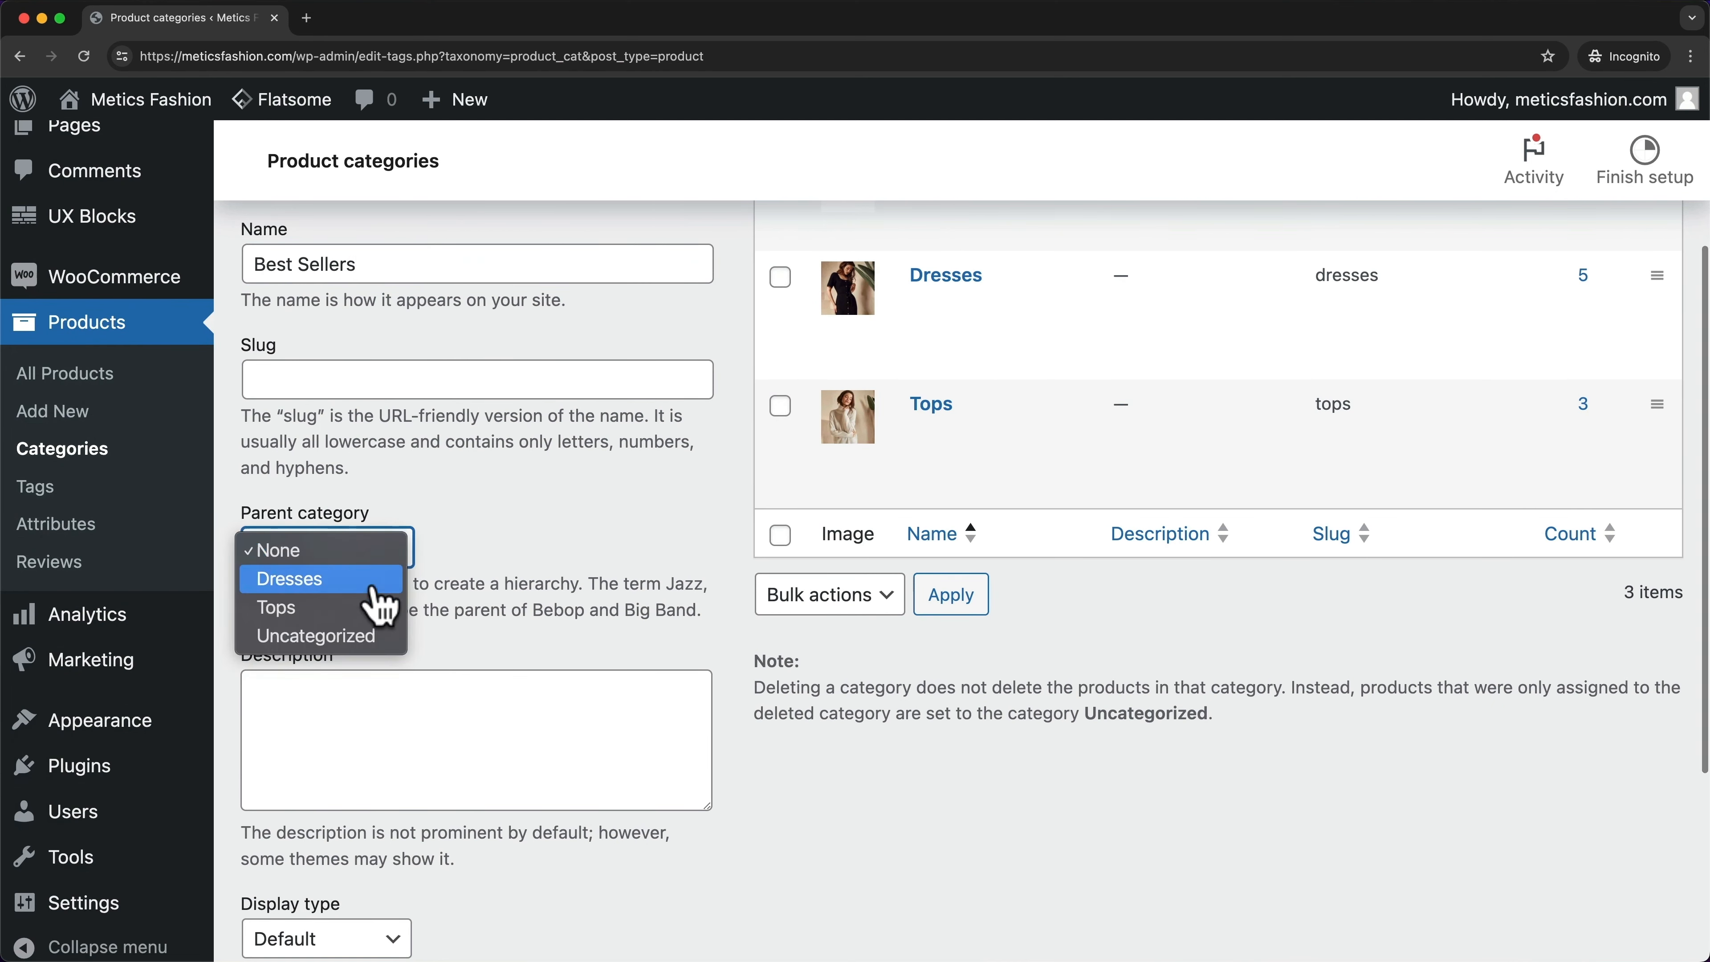
pyautogui.click(527, 534)
# - Give Best Sellers the best-sellers.png brown-outfit thumbnail and add the new category
pyautogui.scroll(-1, 528, 532)
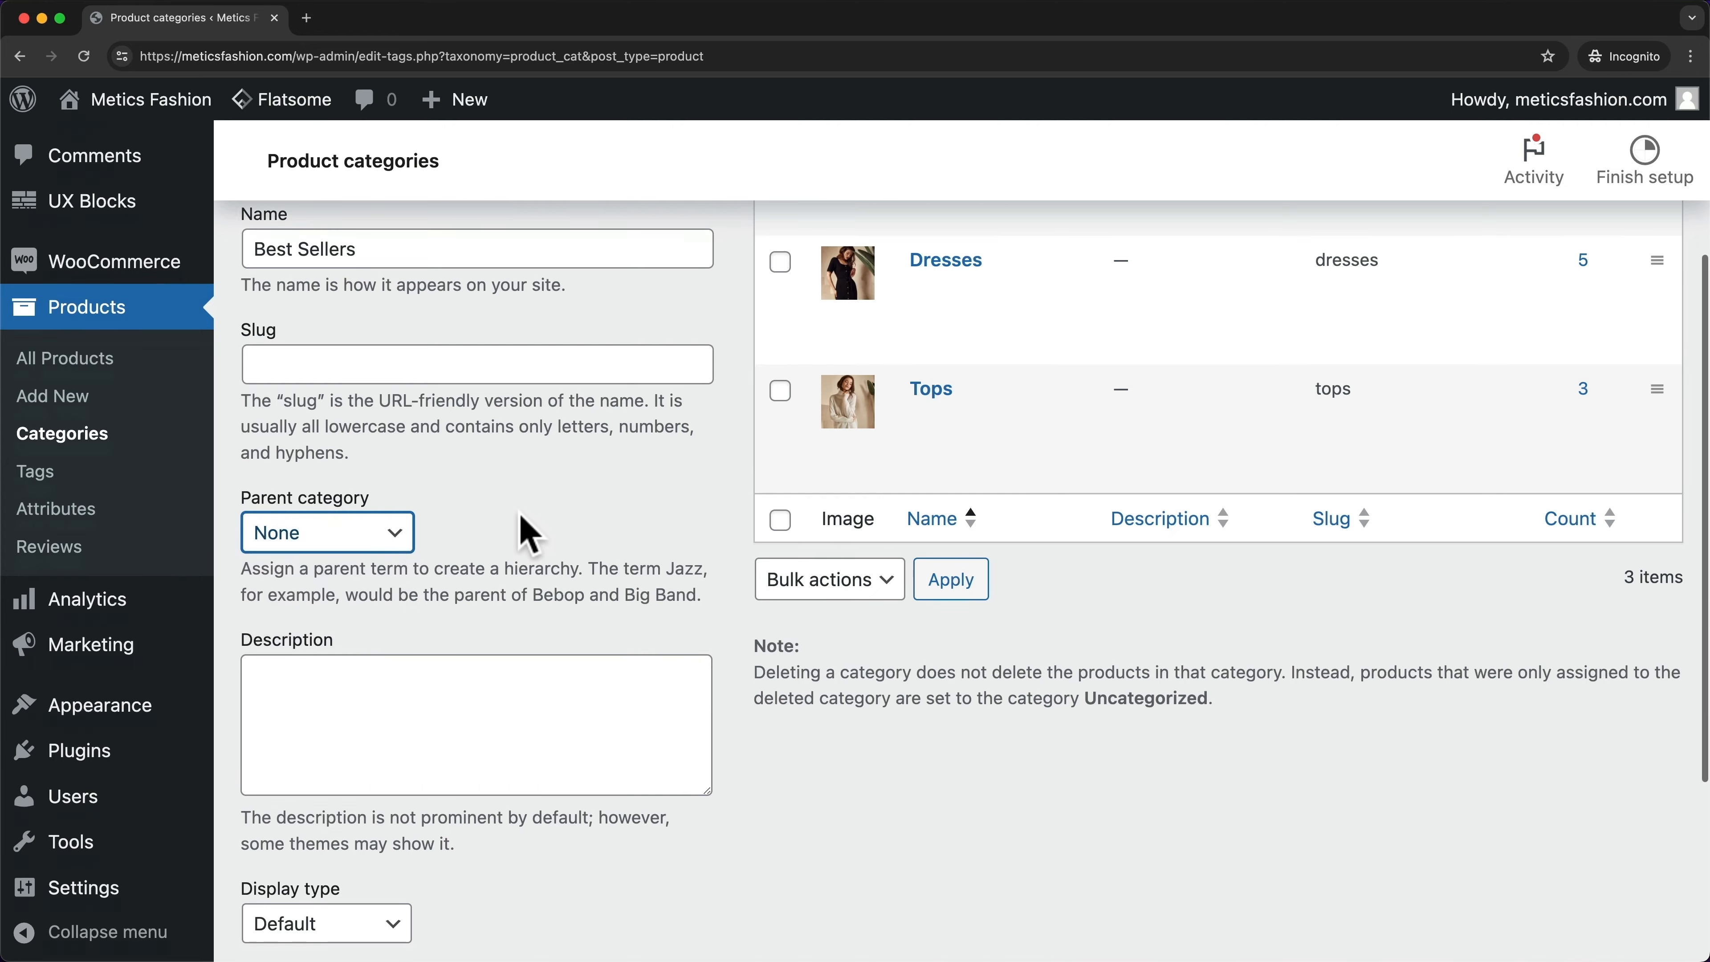
pyautogui.scroll(-5, 528, 534)
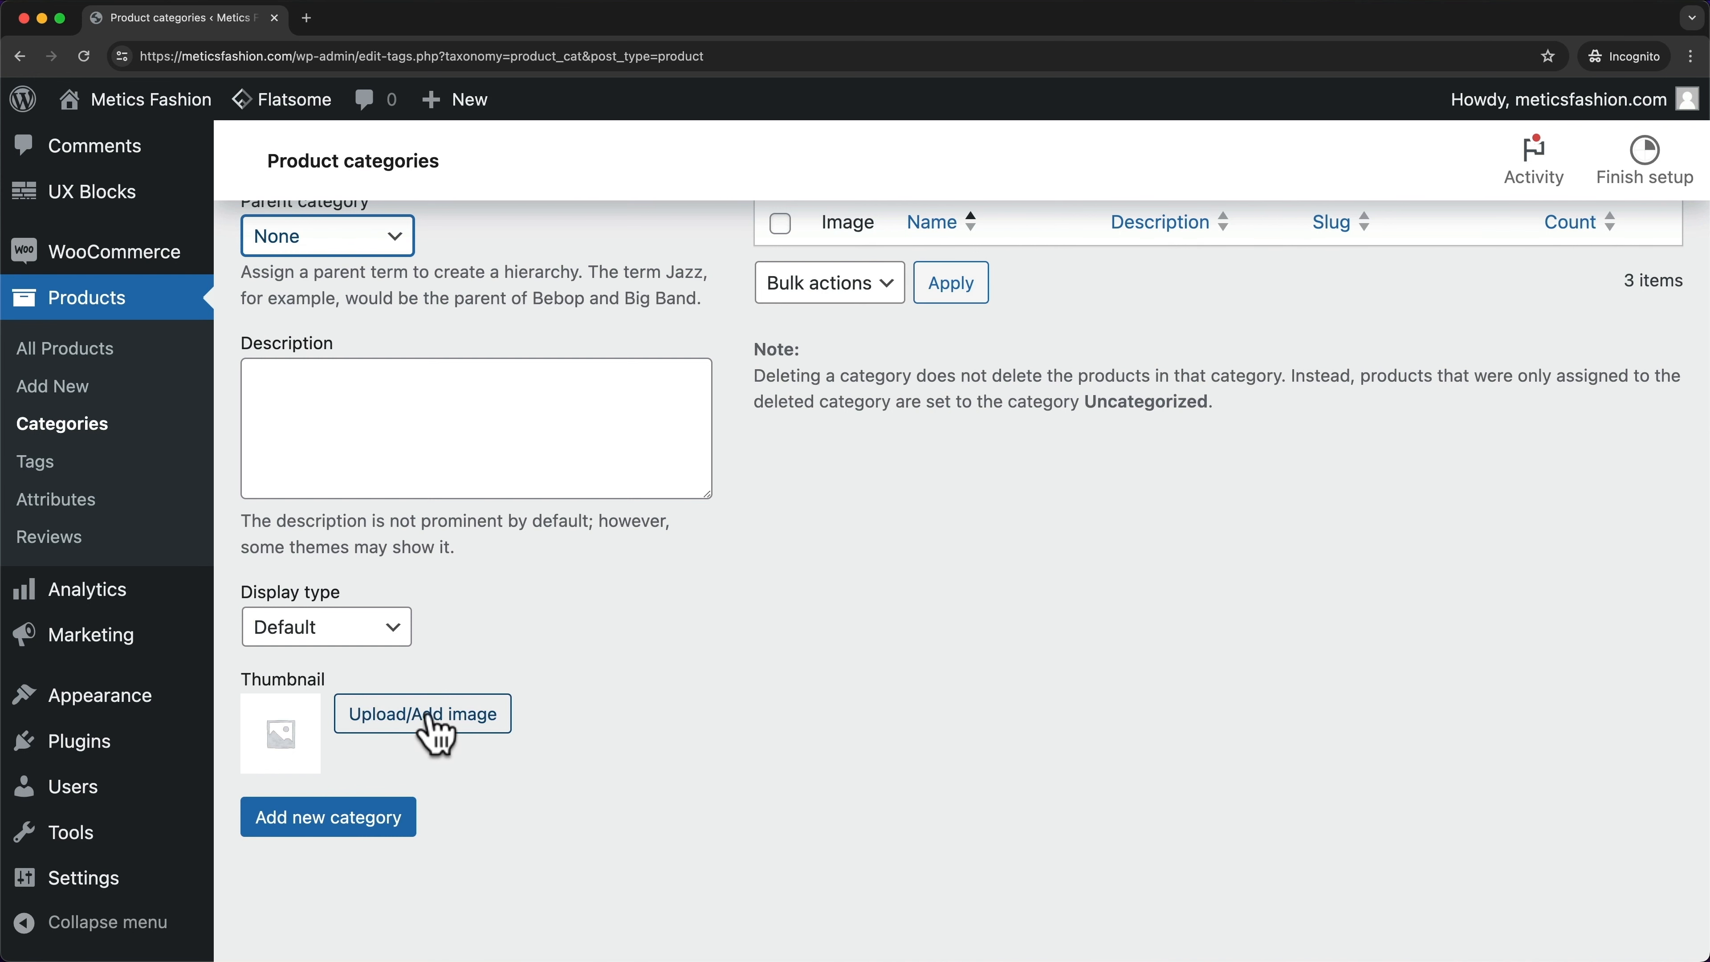
pyautogui.click(431, 721)
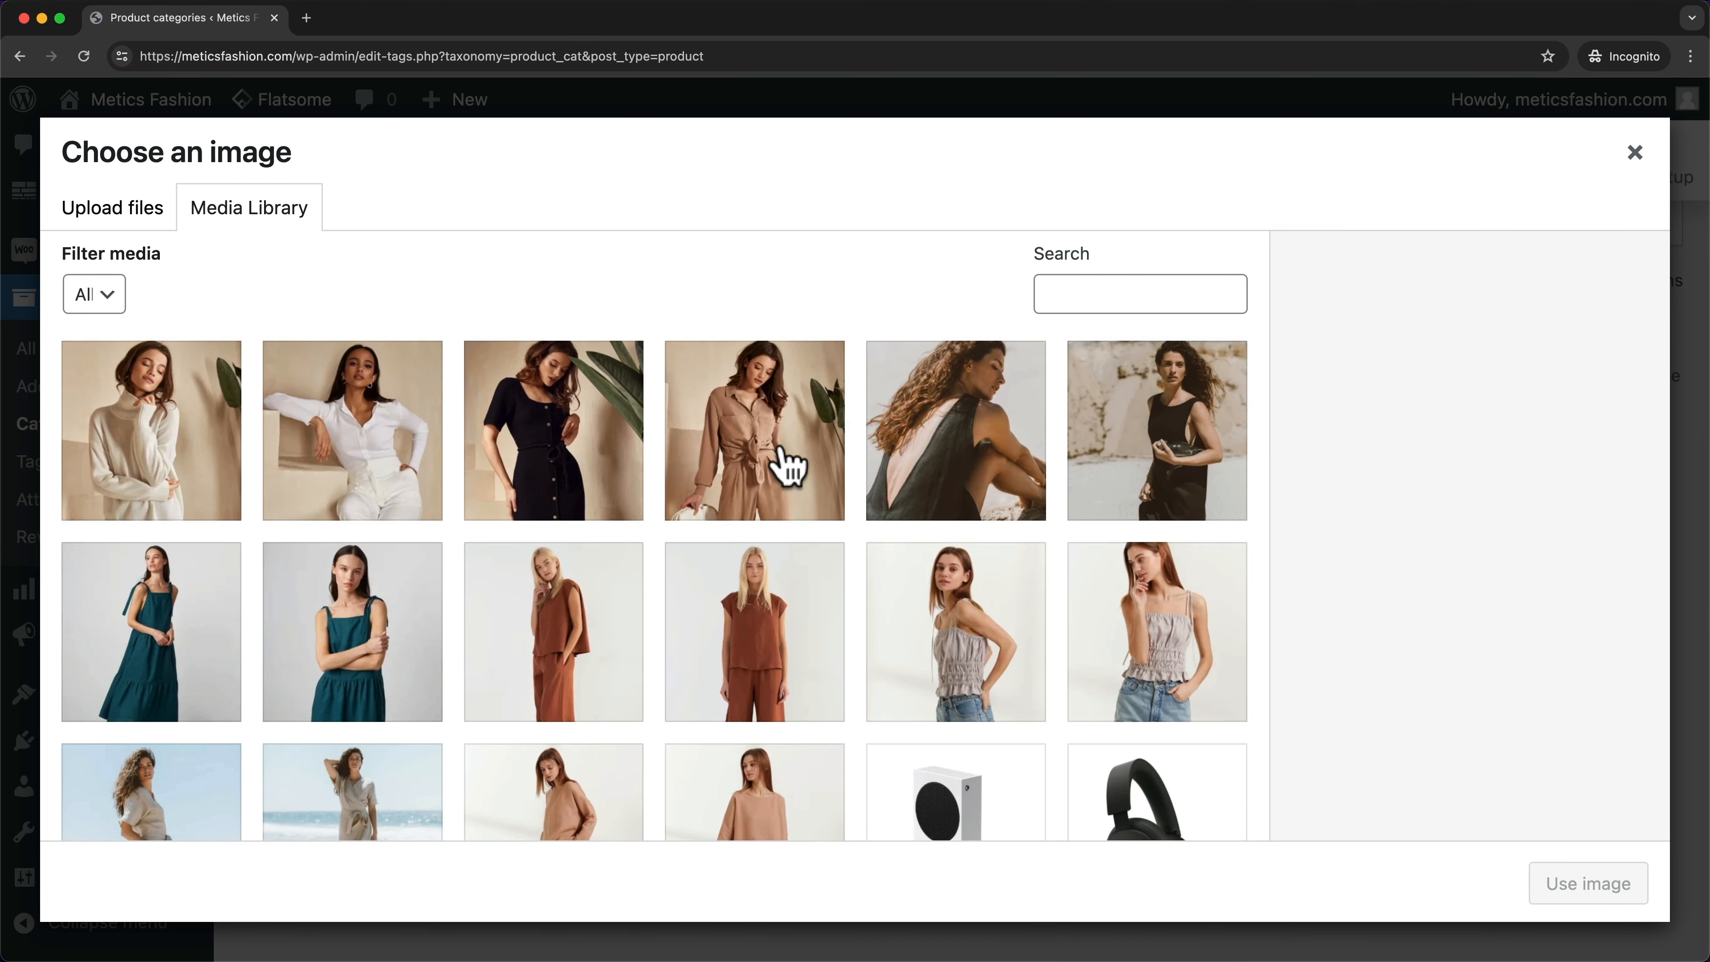
pyautogui.click(789, 465)
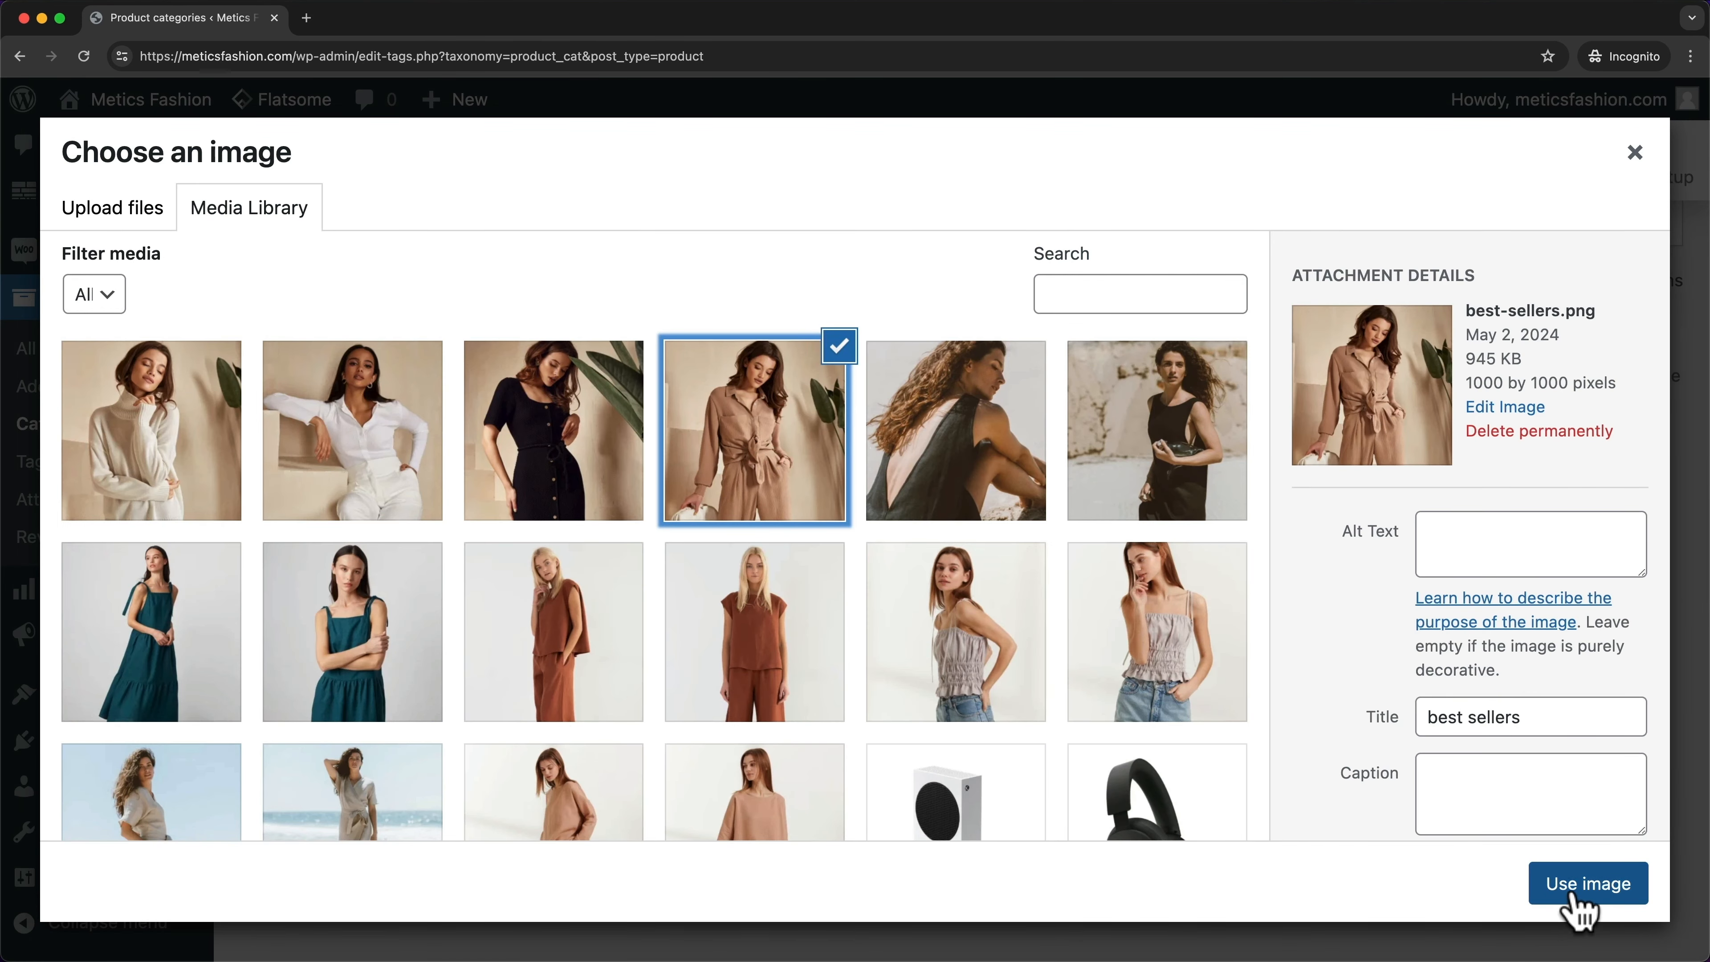
pyautogui.click(1587, 884)
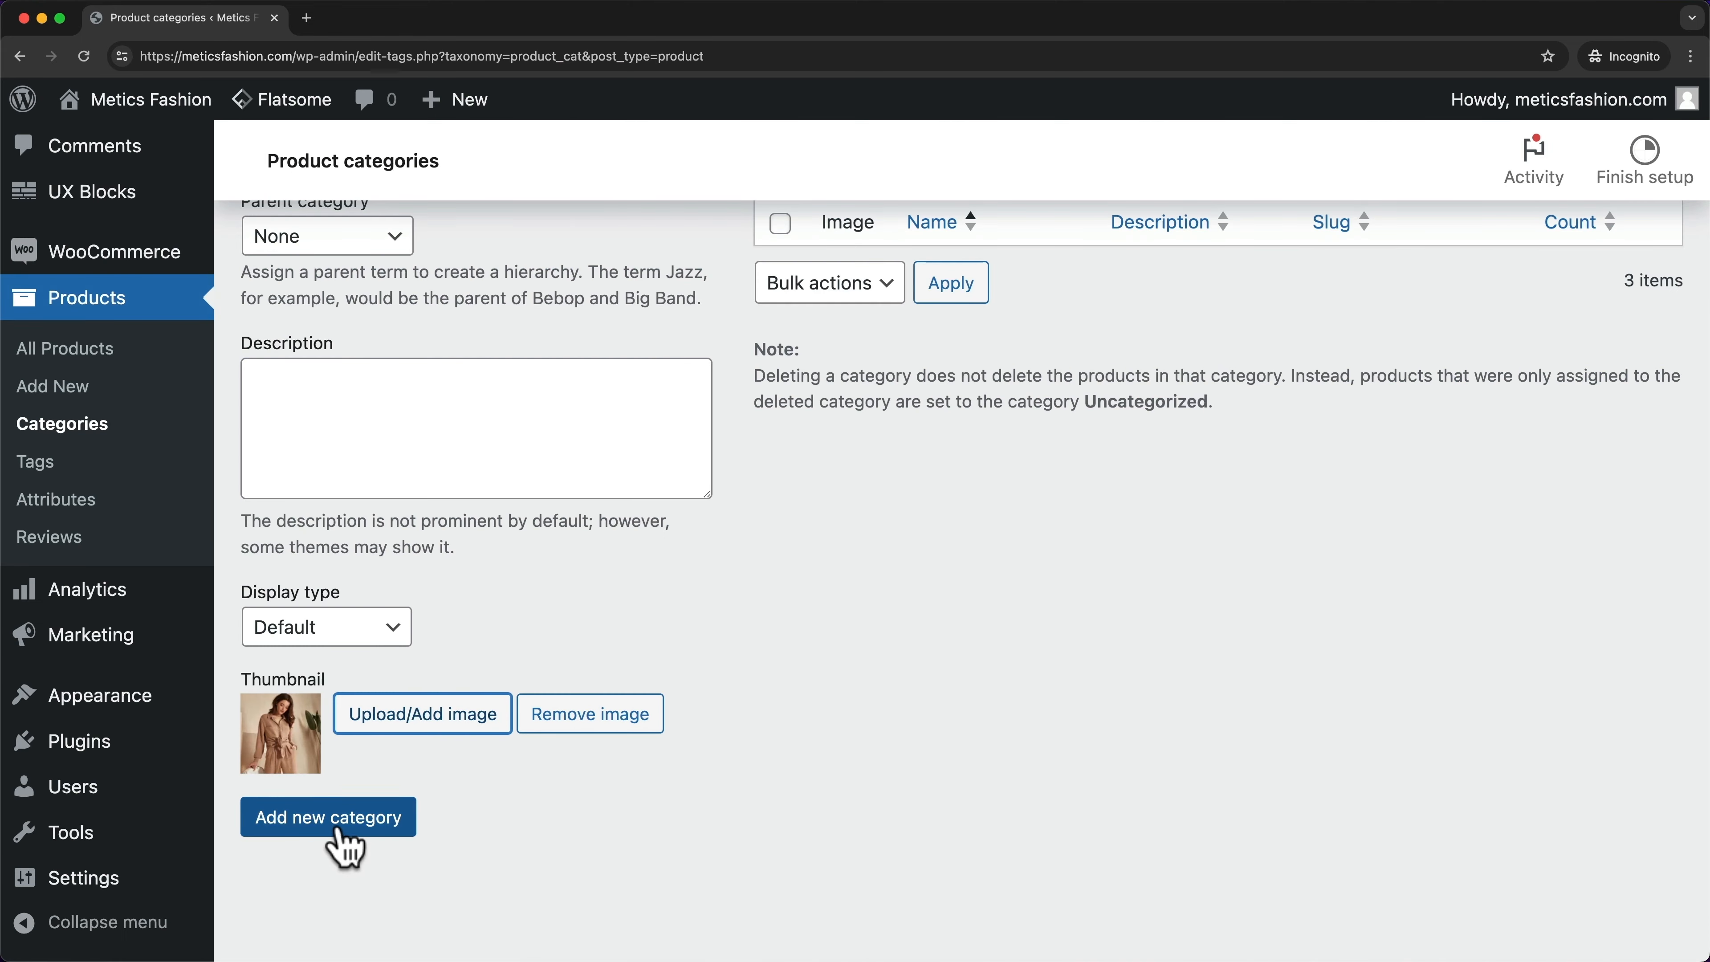
pyautogui.click(338, 830)
# - Drag Dresses, Tops and Best Sellers into place after Uncategorized and ahead of New Arrivals
pyautogui.scroll(6, 862, 891)
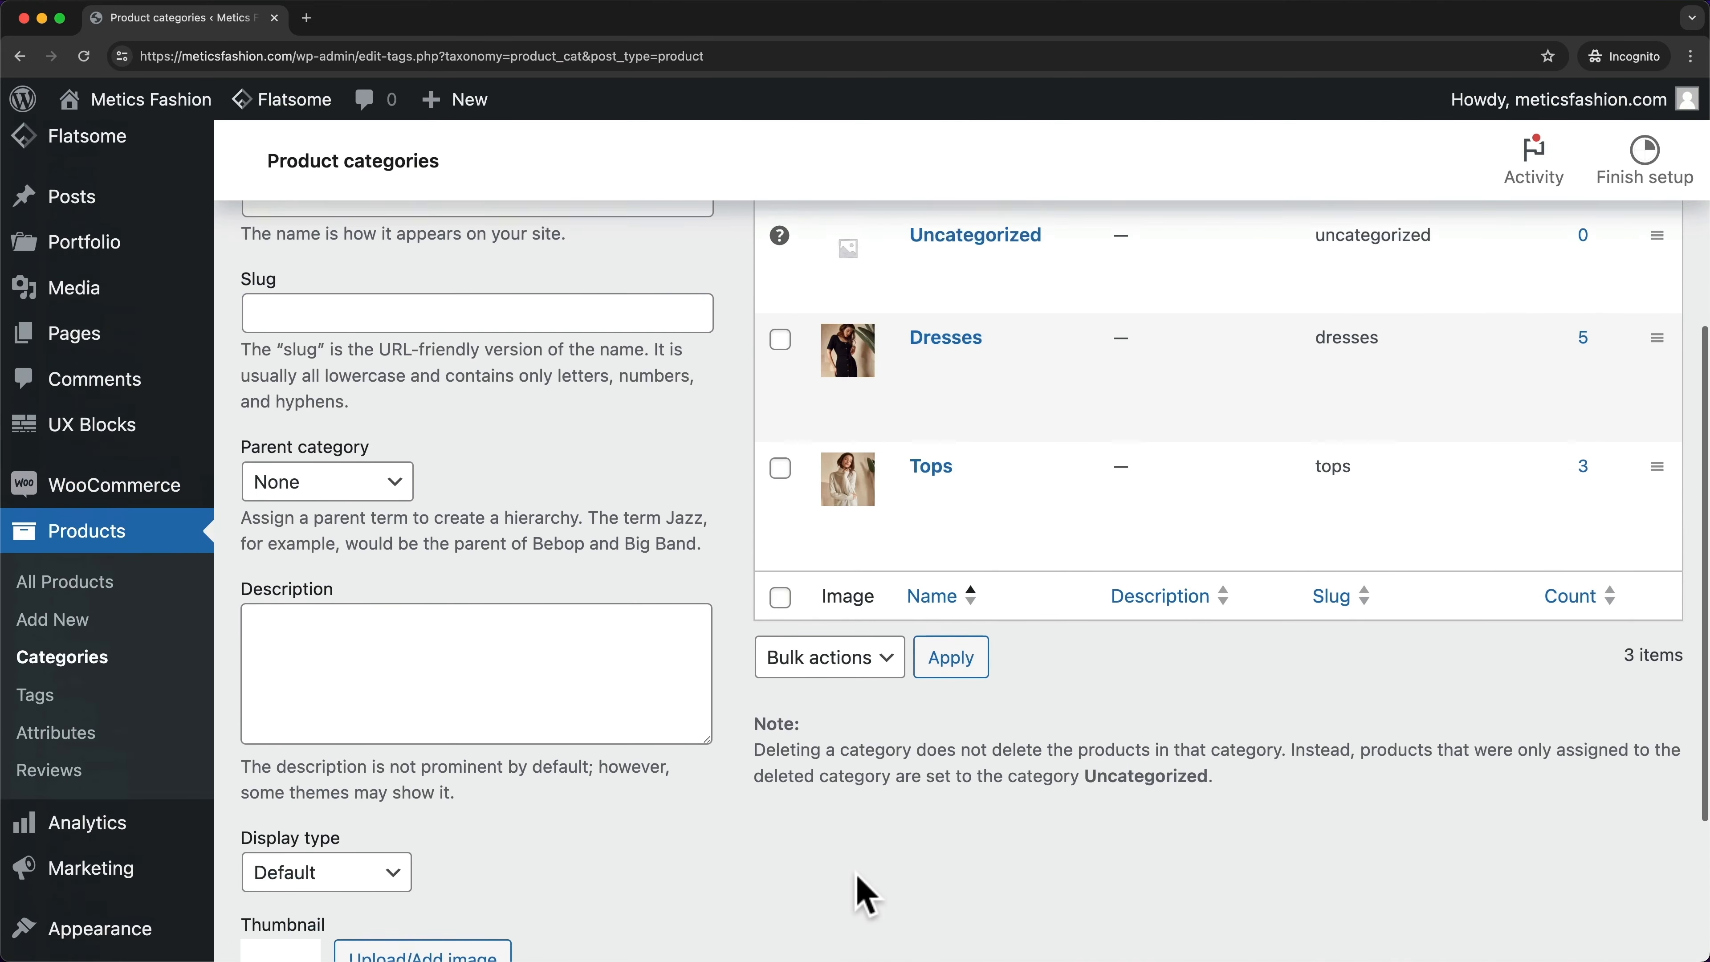
pyautogui.scroll(2, 865, 896)
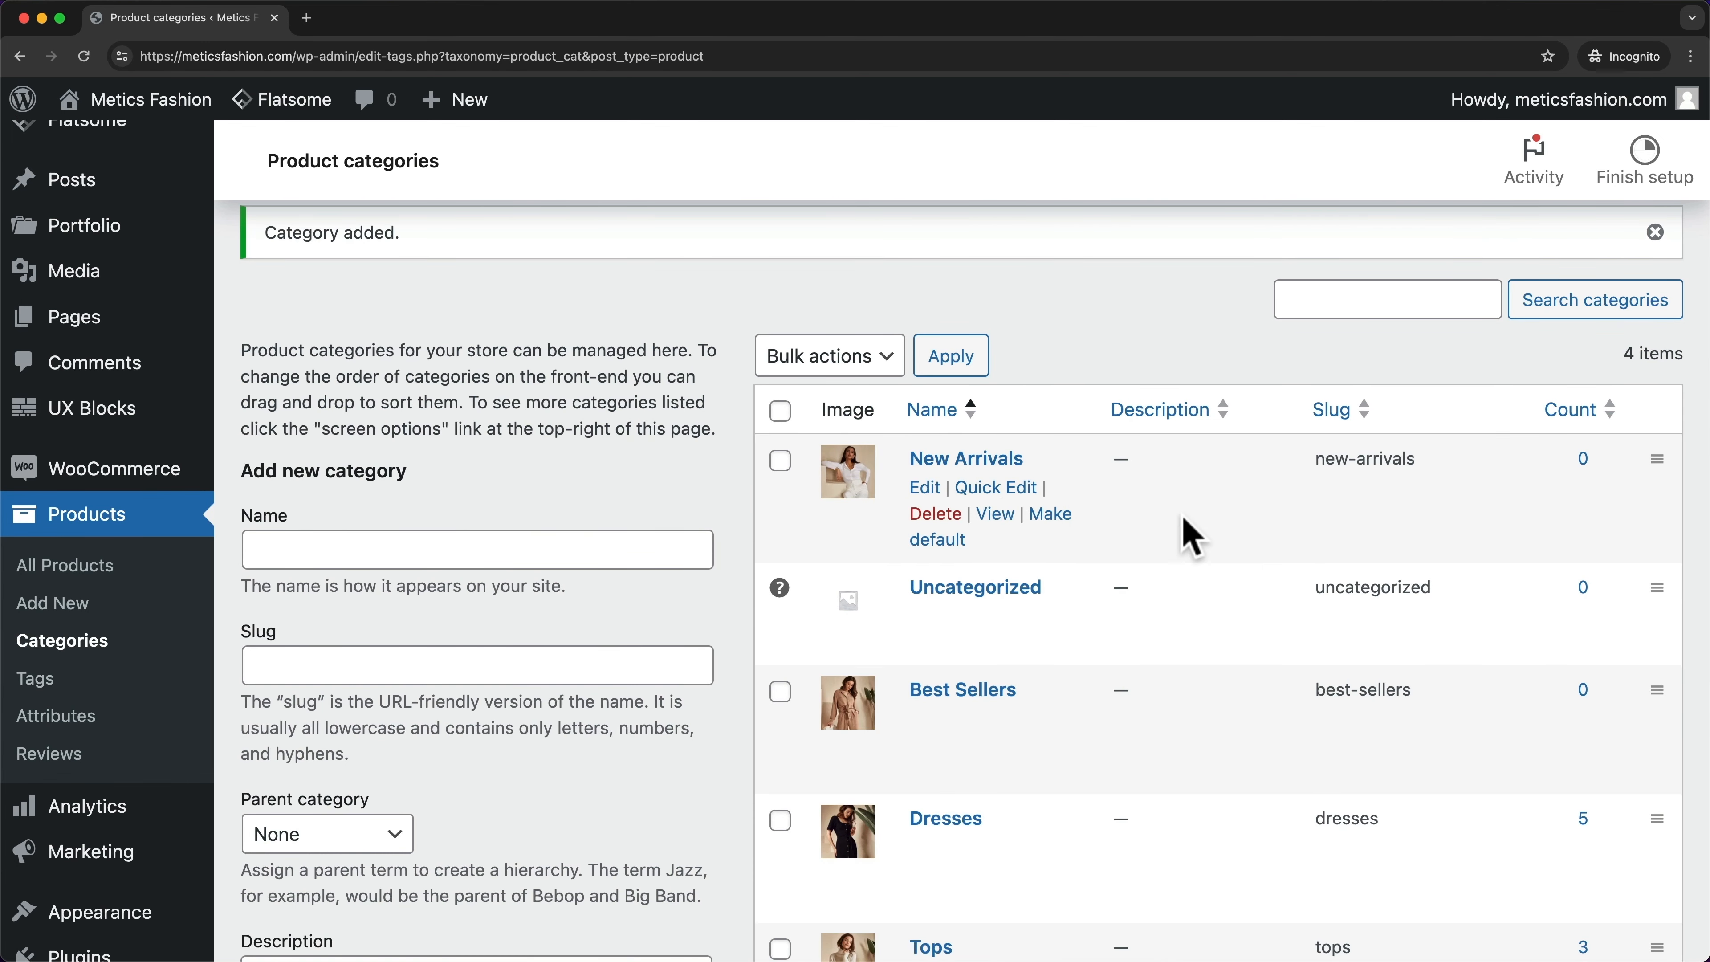
pyautogui.scroll(-2, 1233, 522)
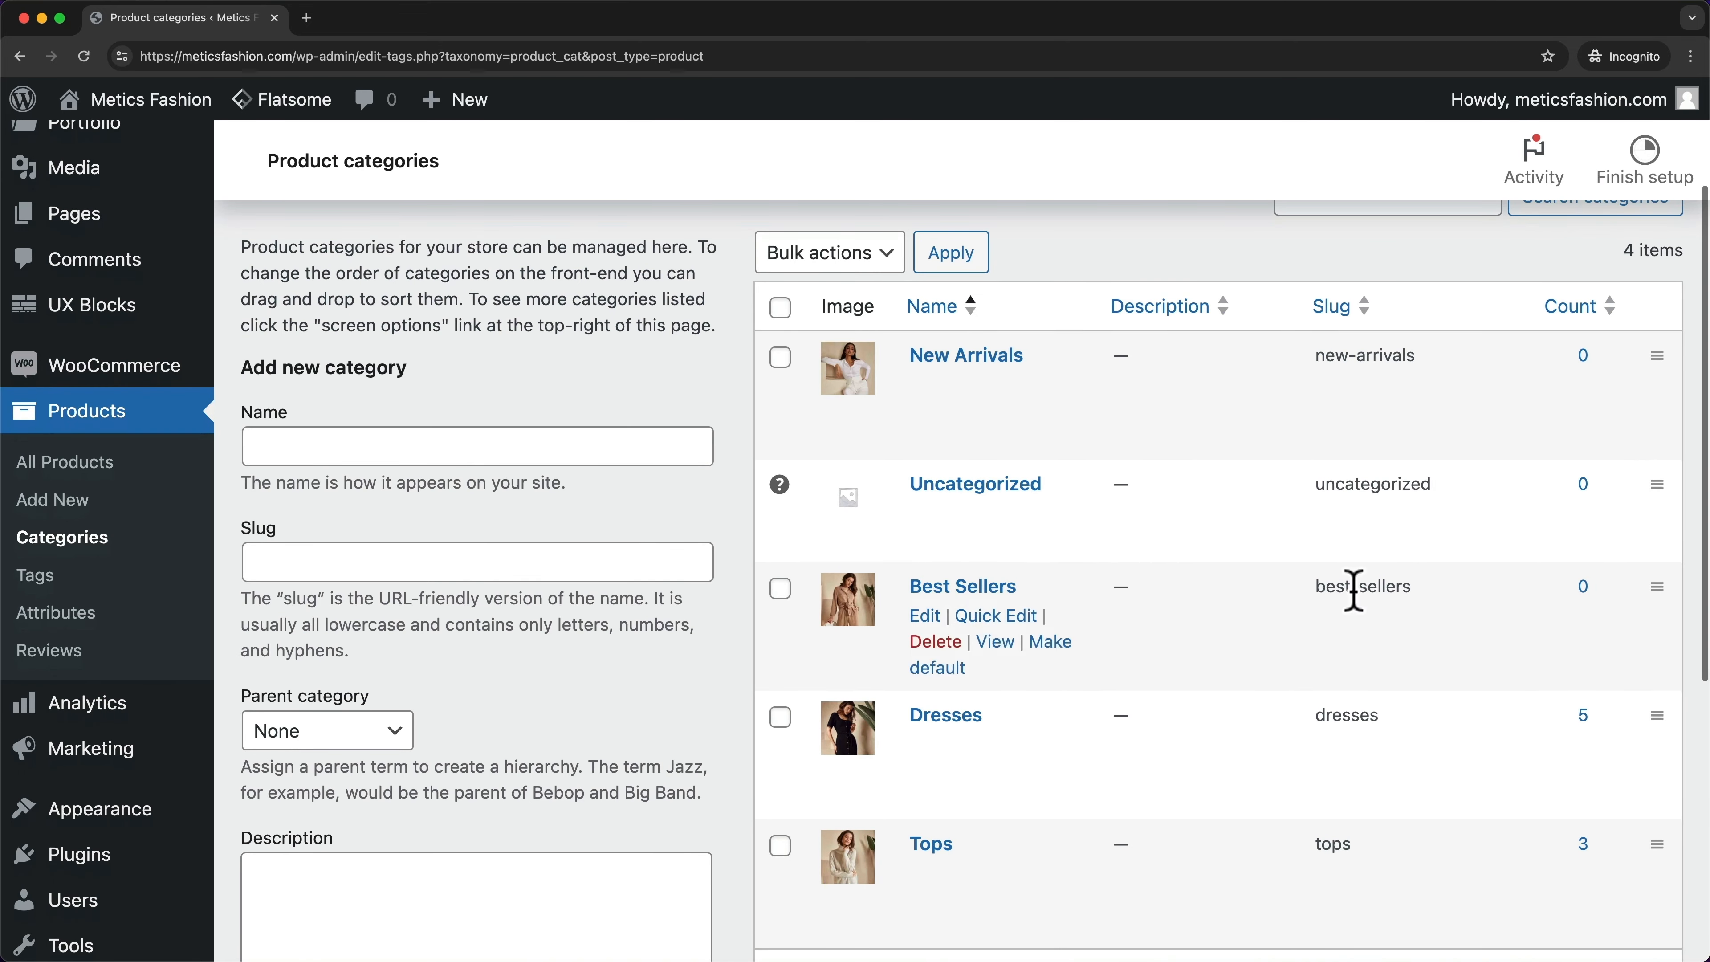
pyautogui.moveTo(1661, 707); pyautogui.dragTo(1650, 372)
pyautogui.moveTo(1655, 843); pyautogui.dragTo(1653, 475)
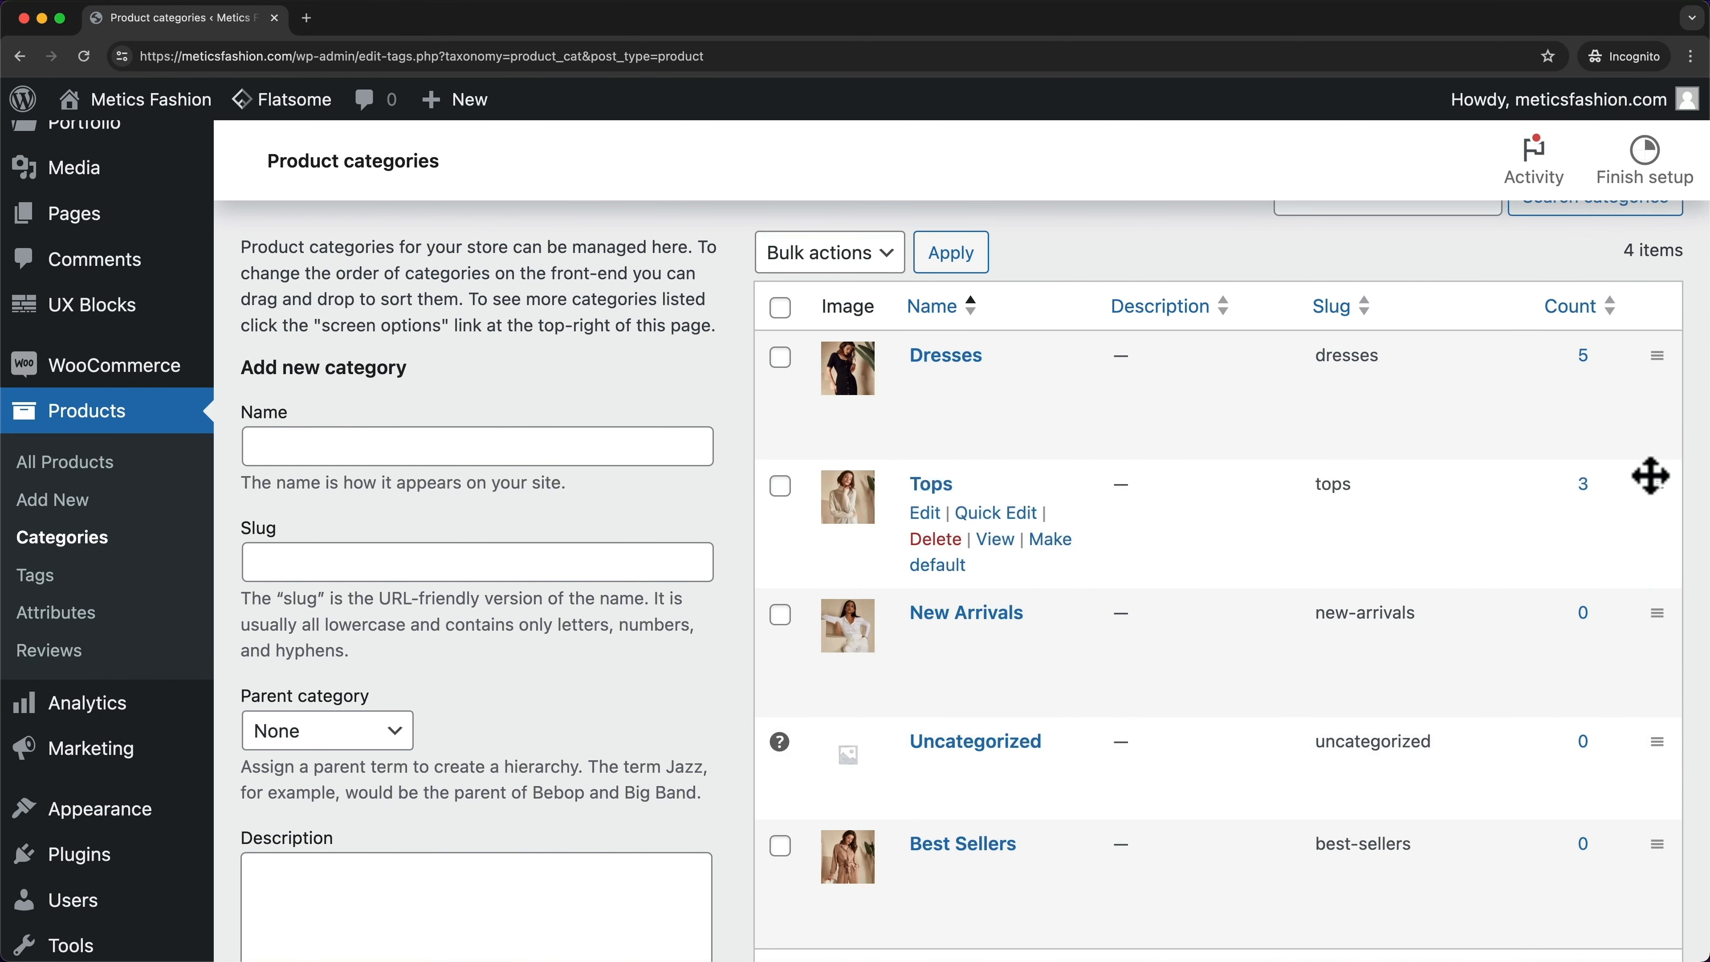
pyautogui.moveTo(1668, 855); pyautogui.dragTo(1634, 610)
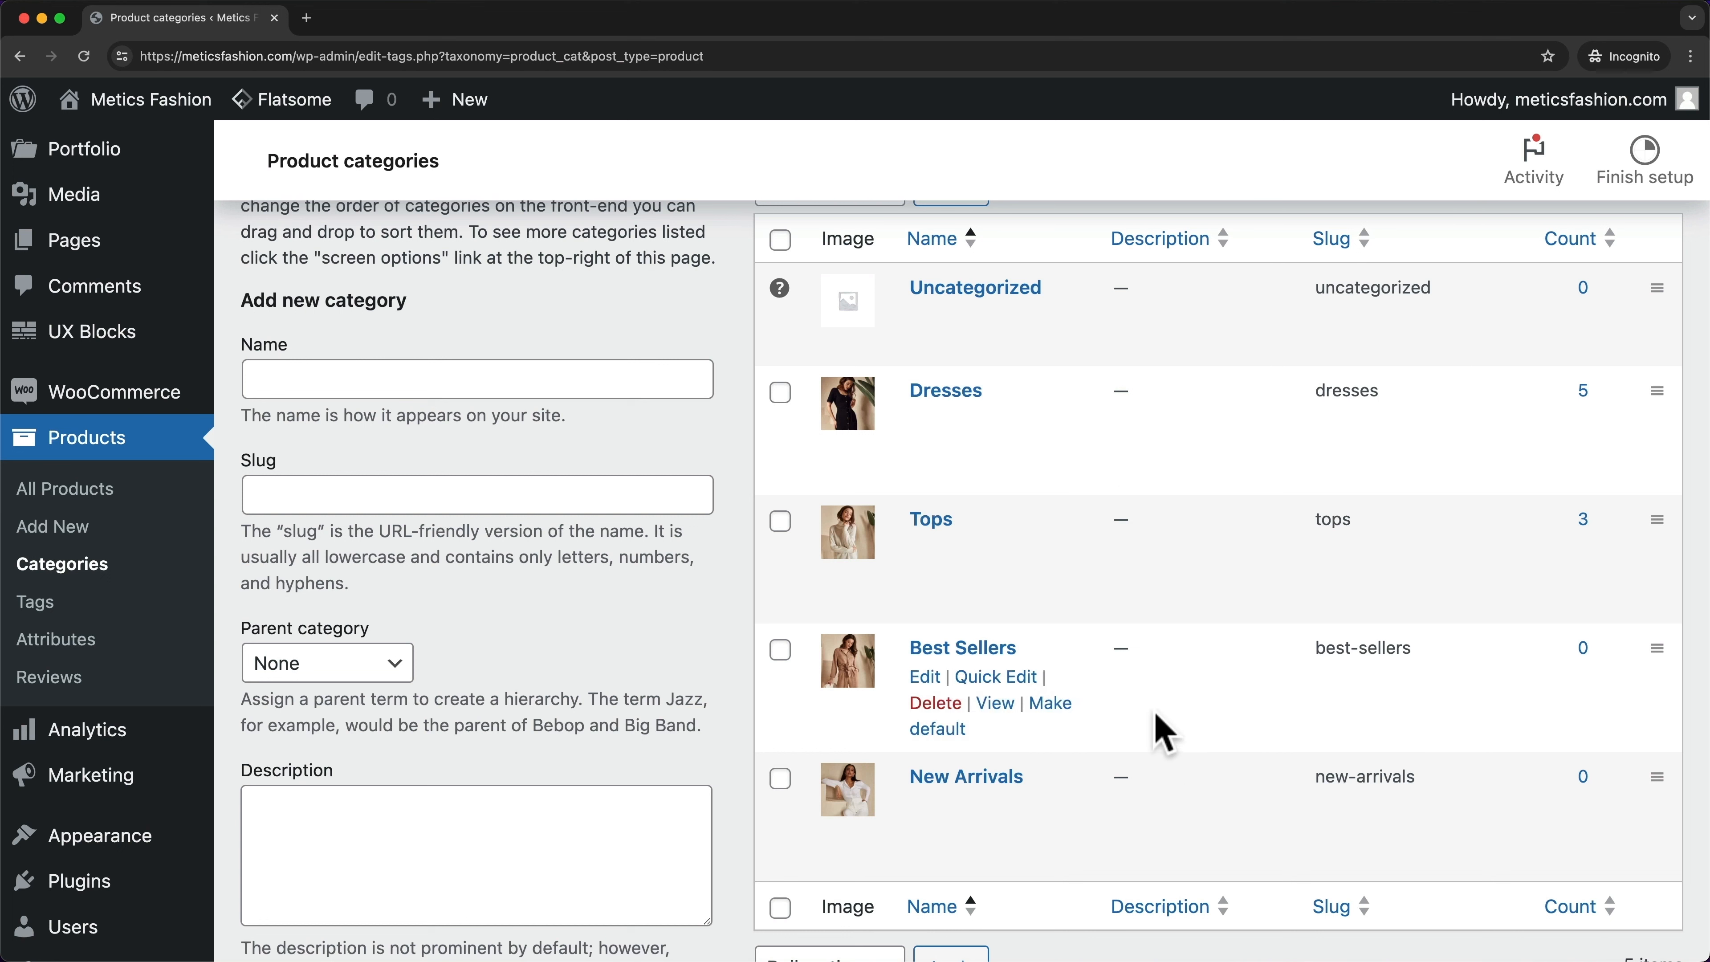
pyautogui.moveTo(1568, 644); pyautogui.dragTo(1638, 651)
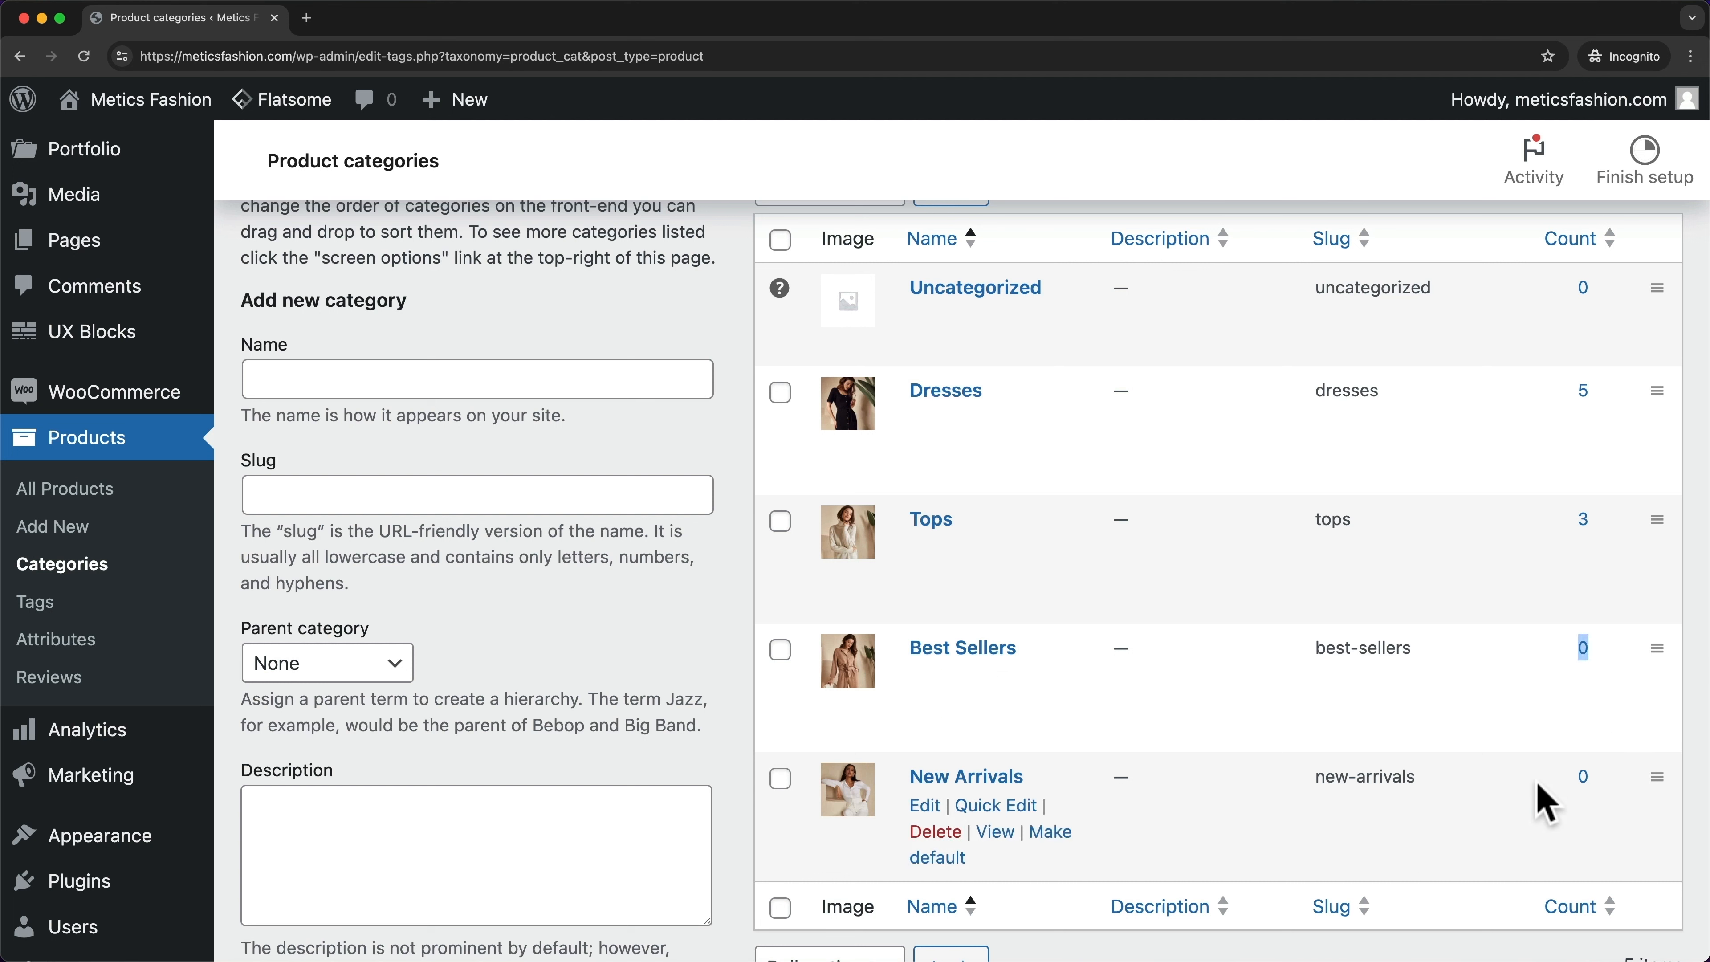
pyautogui.moveTo(1535, 781); pyautogui.dragTo(1607, 768)
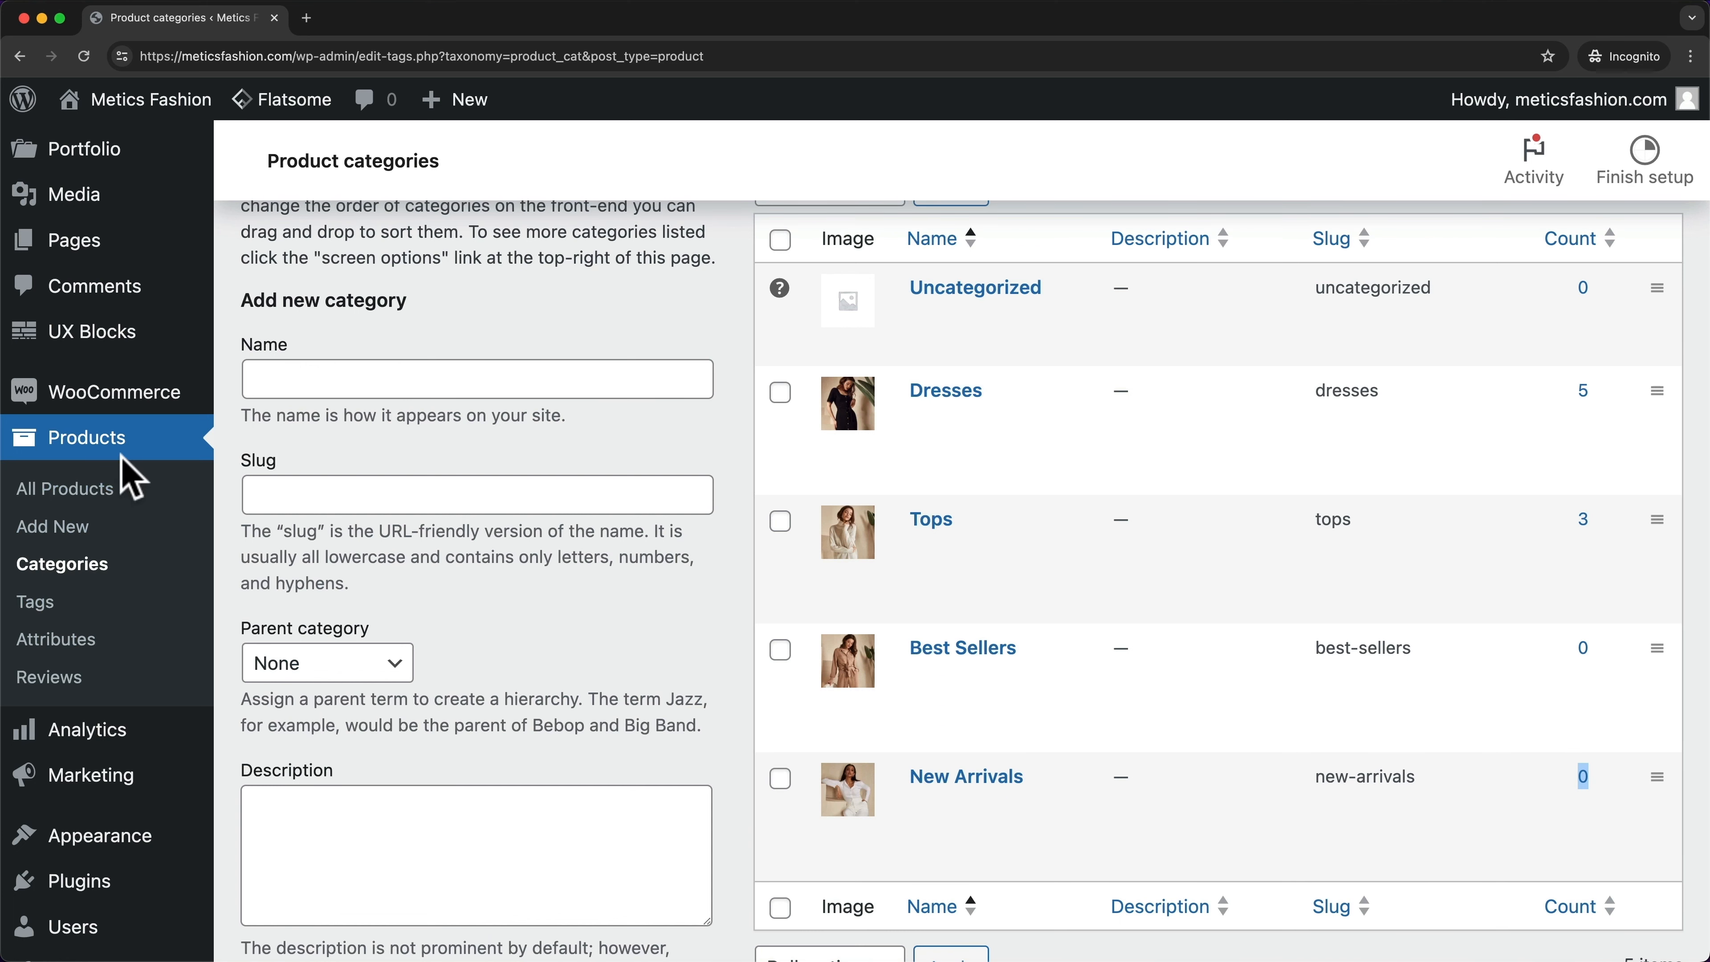
pyautogui.click(104, 446)
# - Check AMBER, LUNA, MARINA, SIENNA and SYDNEY in the All Products list
pyautogui.scroll(-1, 260, 447)
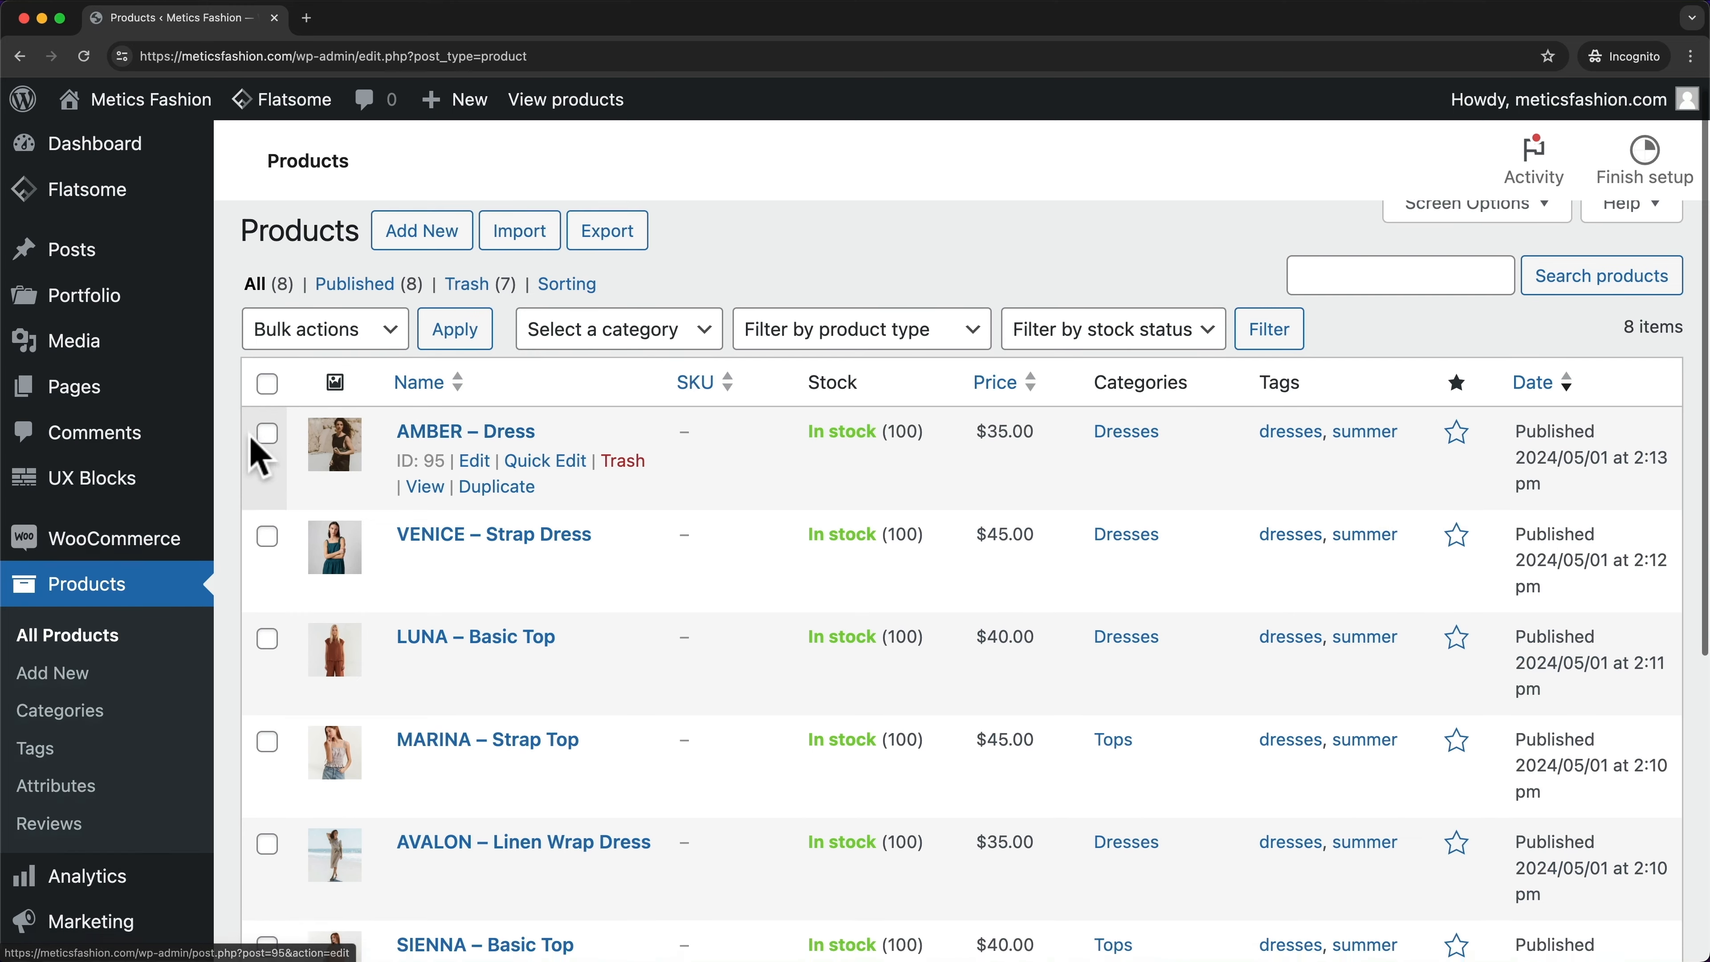
pyautogui.click(267, 430)
pyautogui.scroll(-3, 263, 465)
pyautogui.click(268, 491)
pyautogui.scroll(-2, 269, 505)
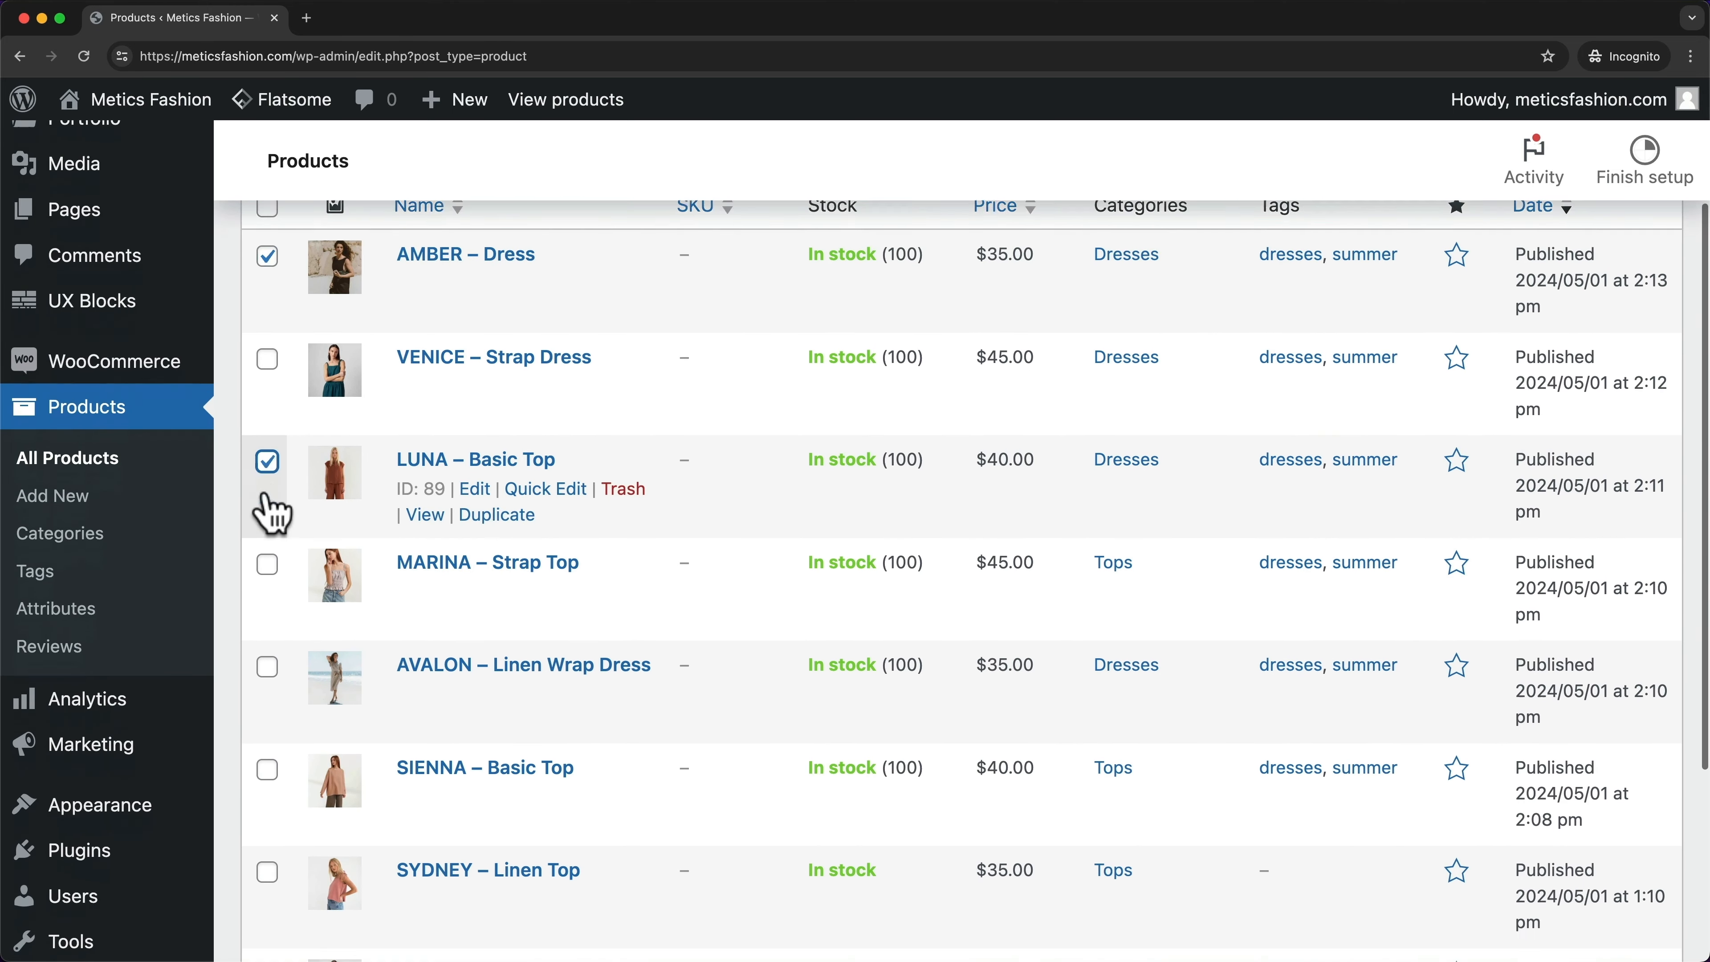
pyautogui.click(268, 503)
pyautogui.scroll(-1, 267, 516)
pyautogui.scroll(-2, 268, 523)
pyautogui.click(267, 510)
pyautogui.click(267, 647)
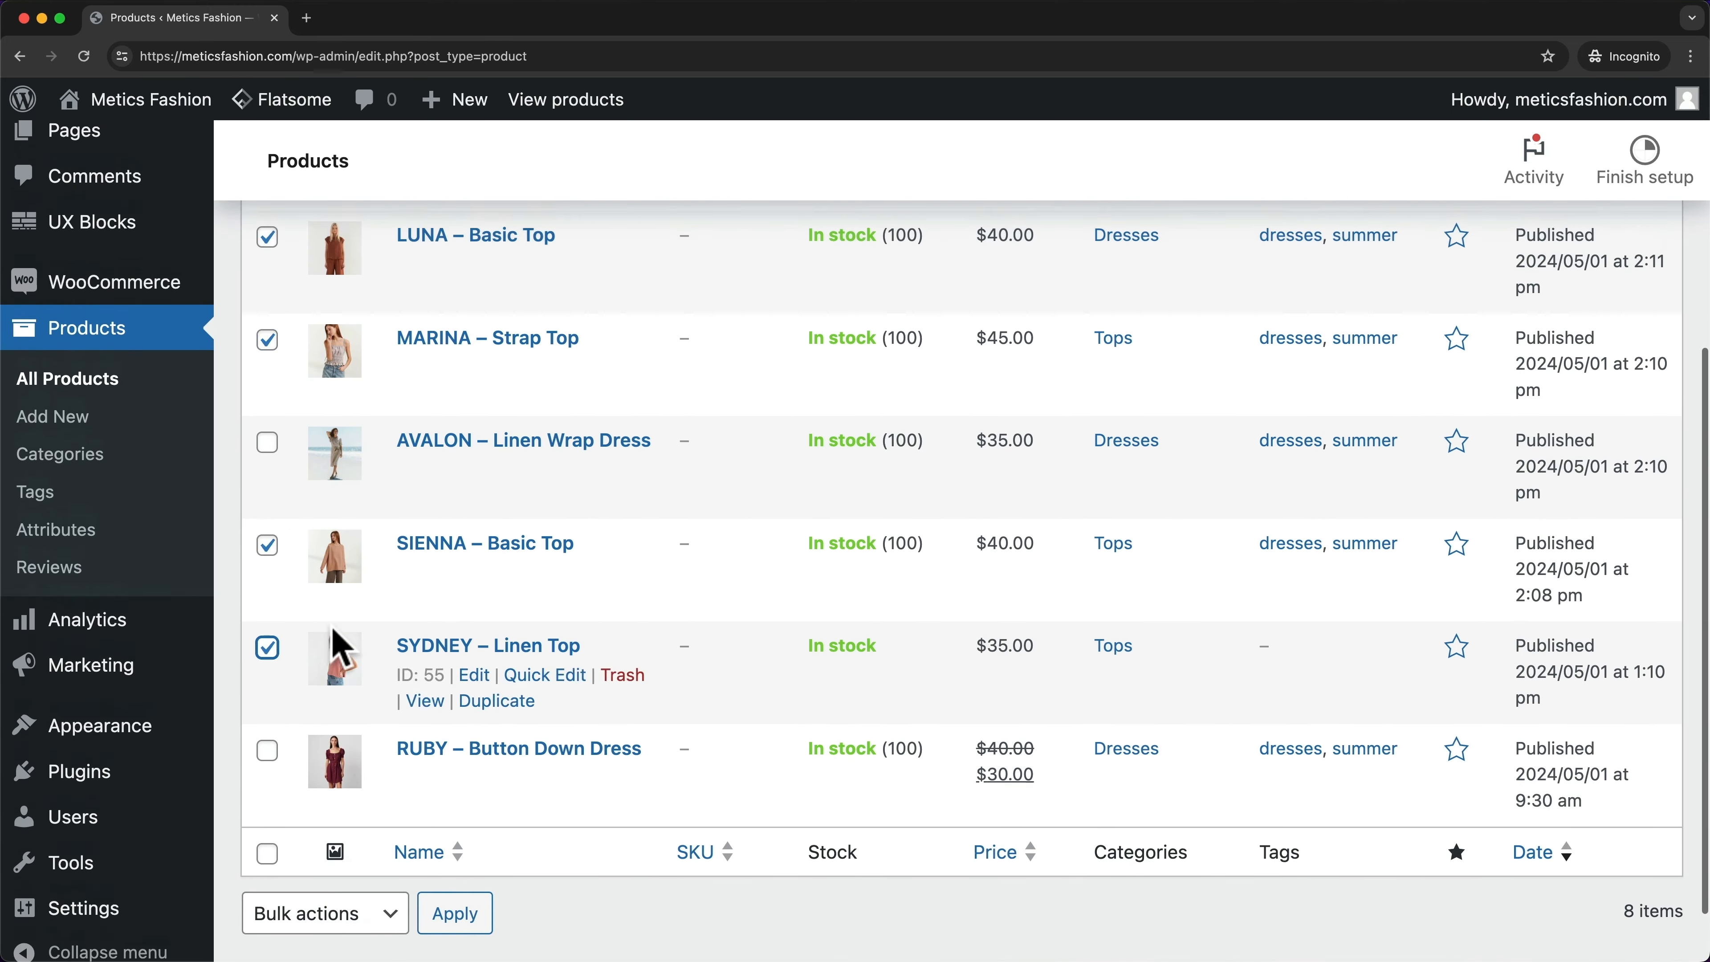
pyautogui.scroll(-1, 438, 606)
pyautogui.scroll(5, 409, 477)
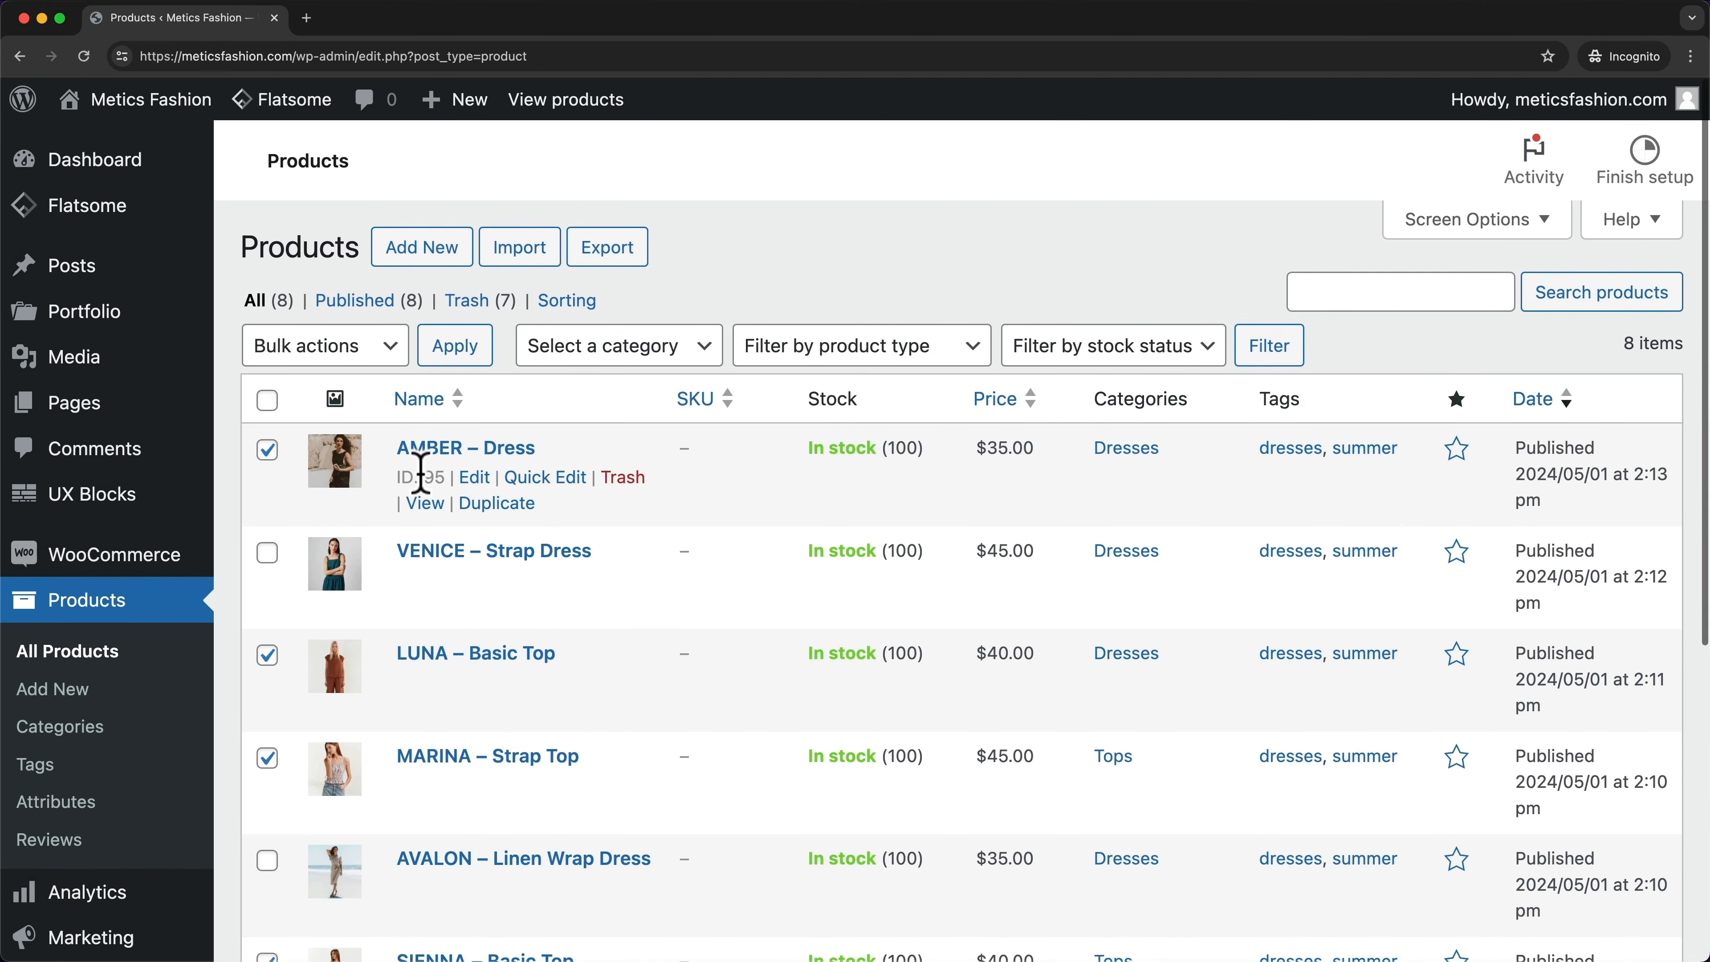
# - Bulk edit the five checked products to add the Best Sellers category
pyautogui.click(374, 344)
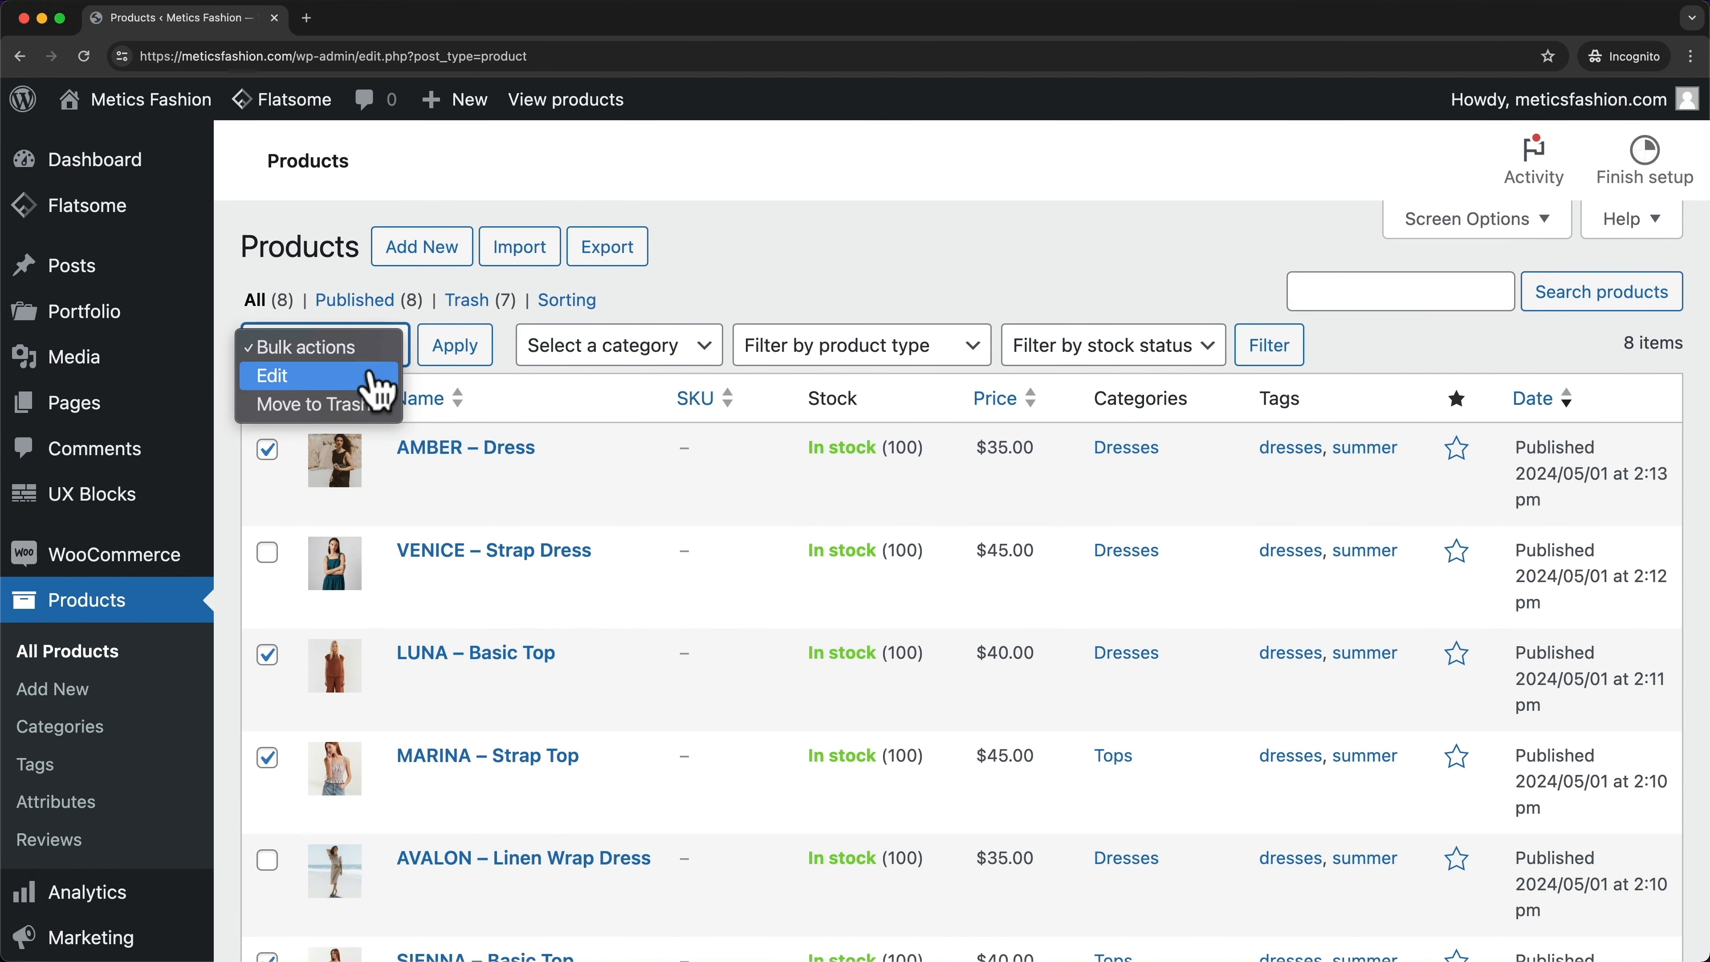
pyautogui.click(303, 379)
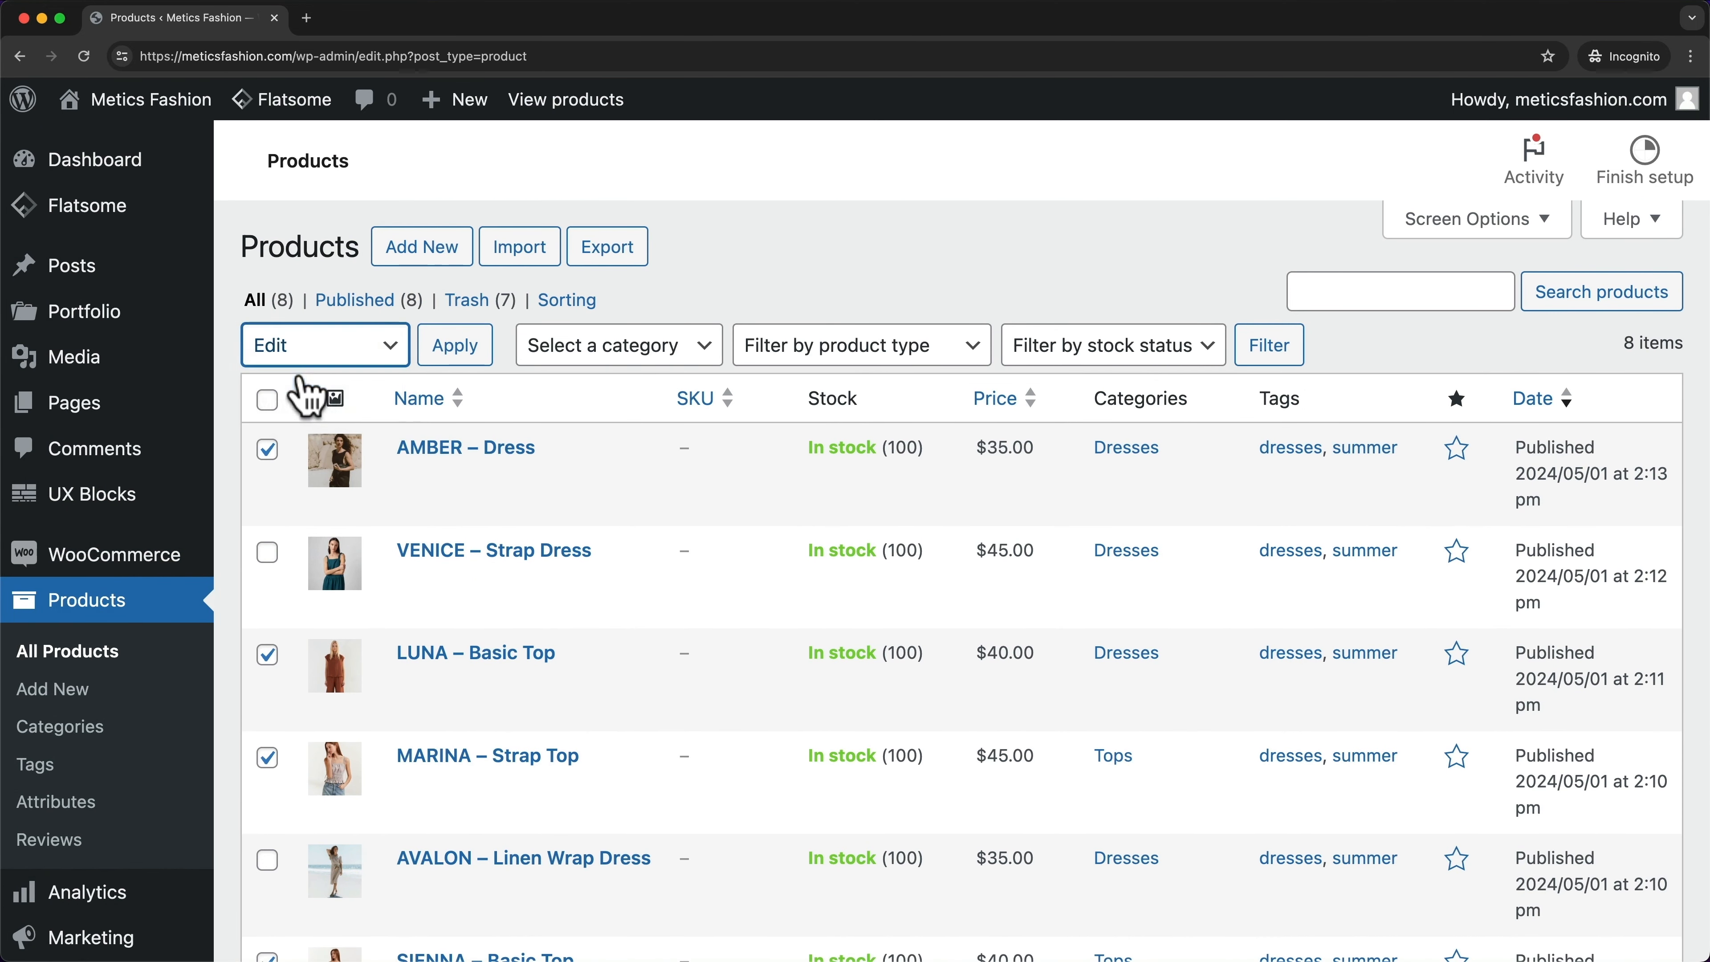
pyautogui.click(475, 359)
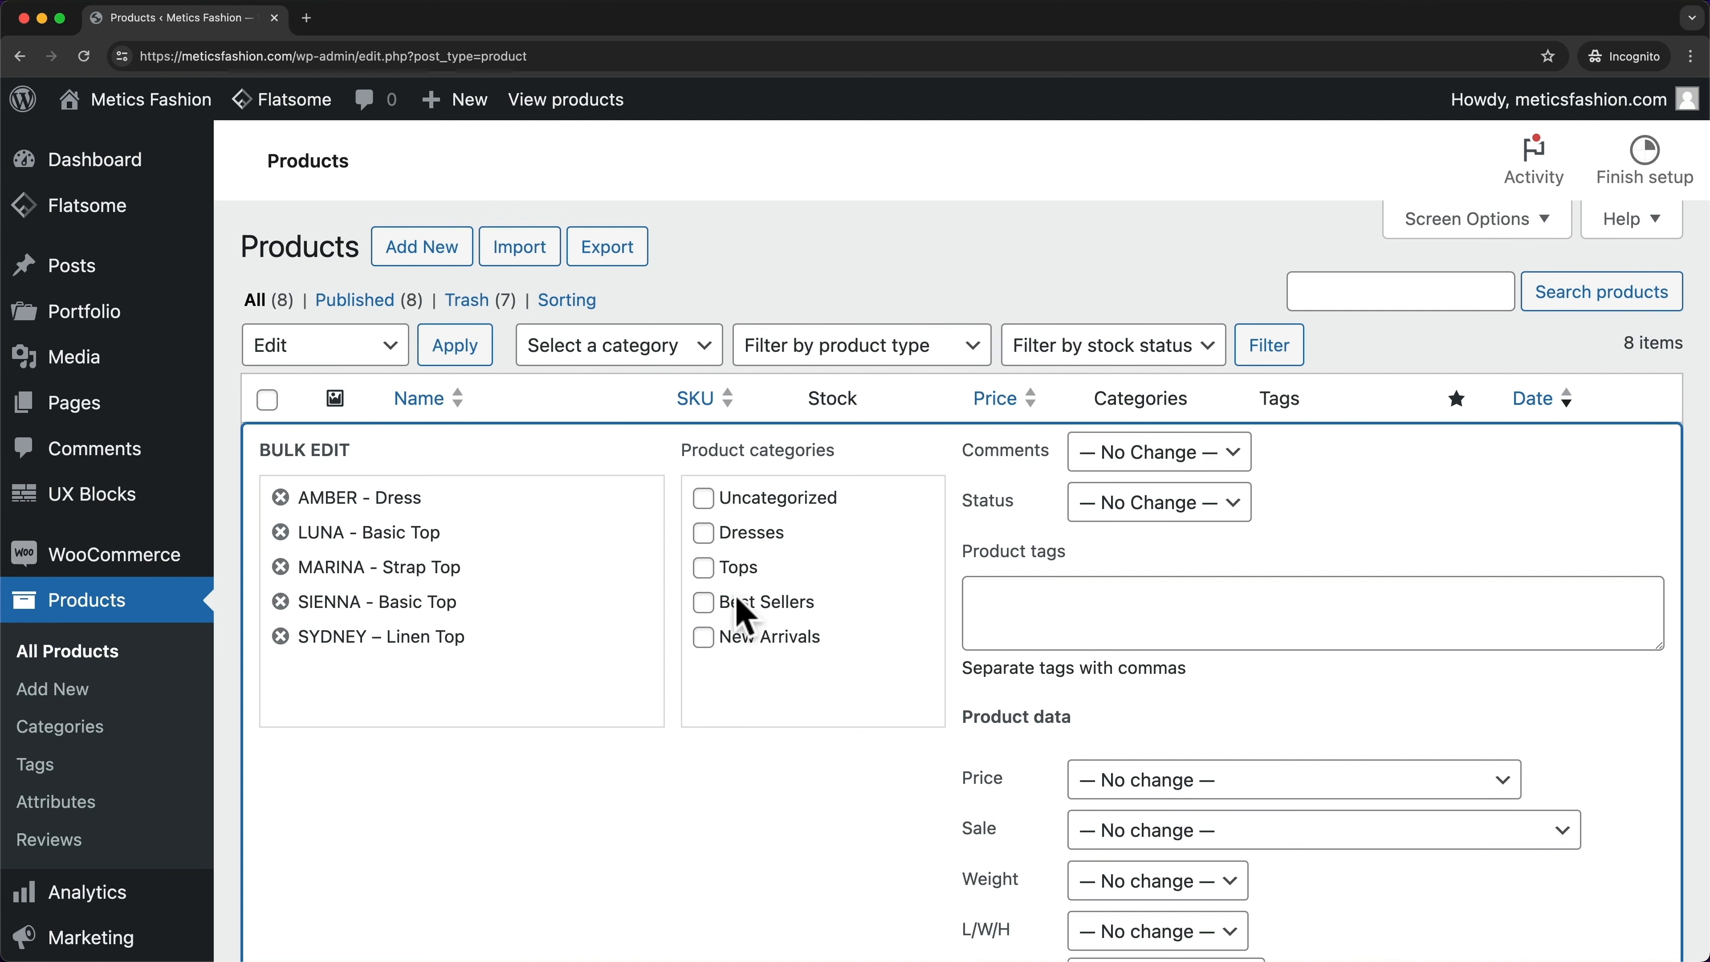
pyautogui.click(704, 603)
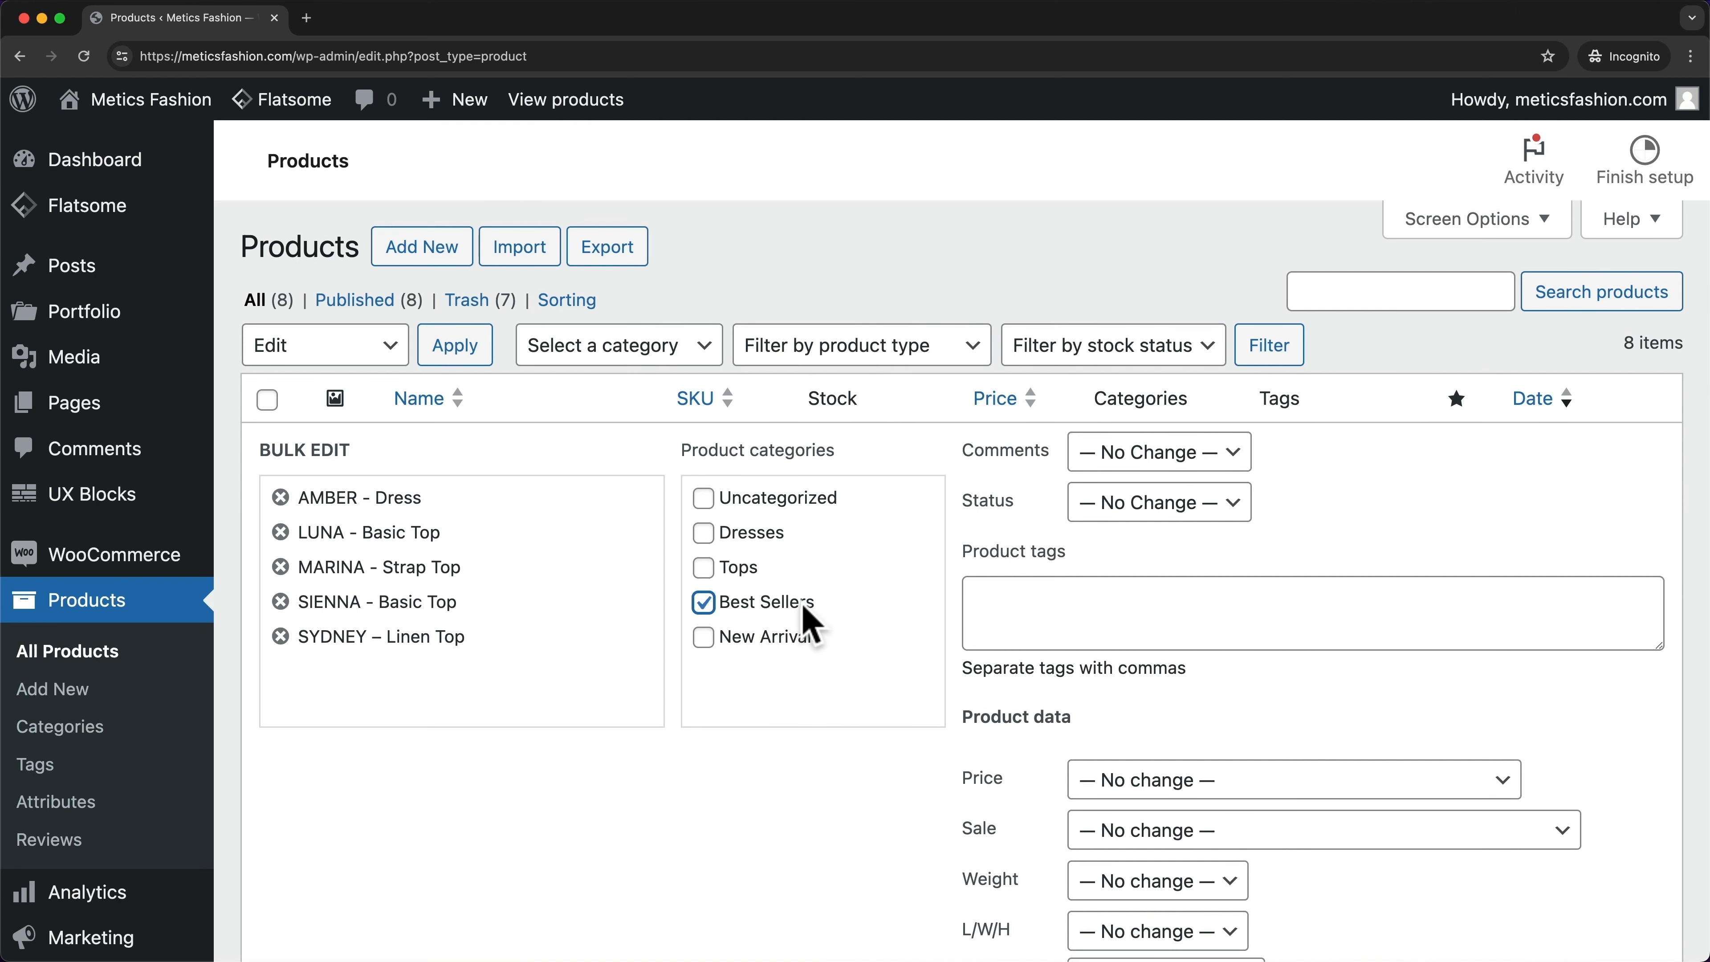
pyautogui.scroll(-10, 812, 623)
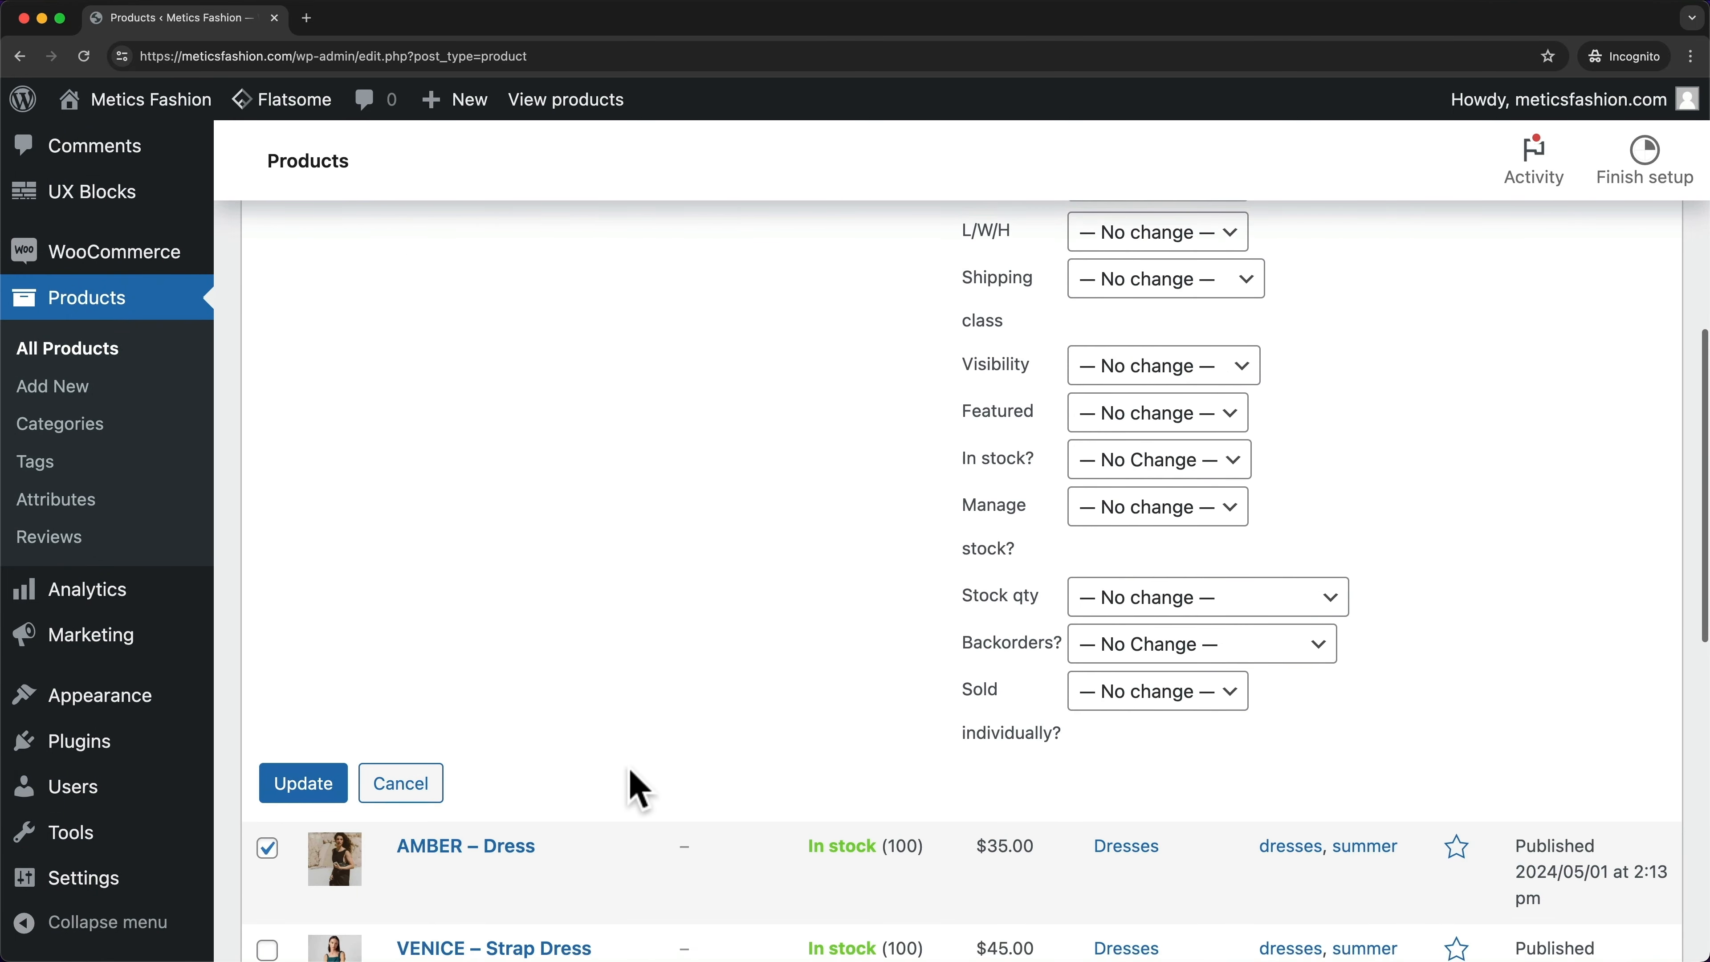
pyautogui.click(334, 794)
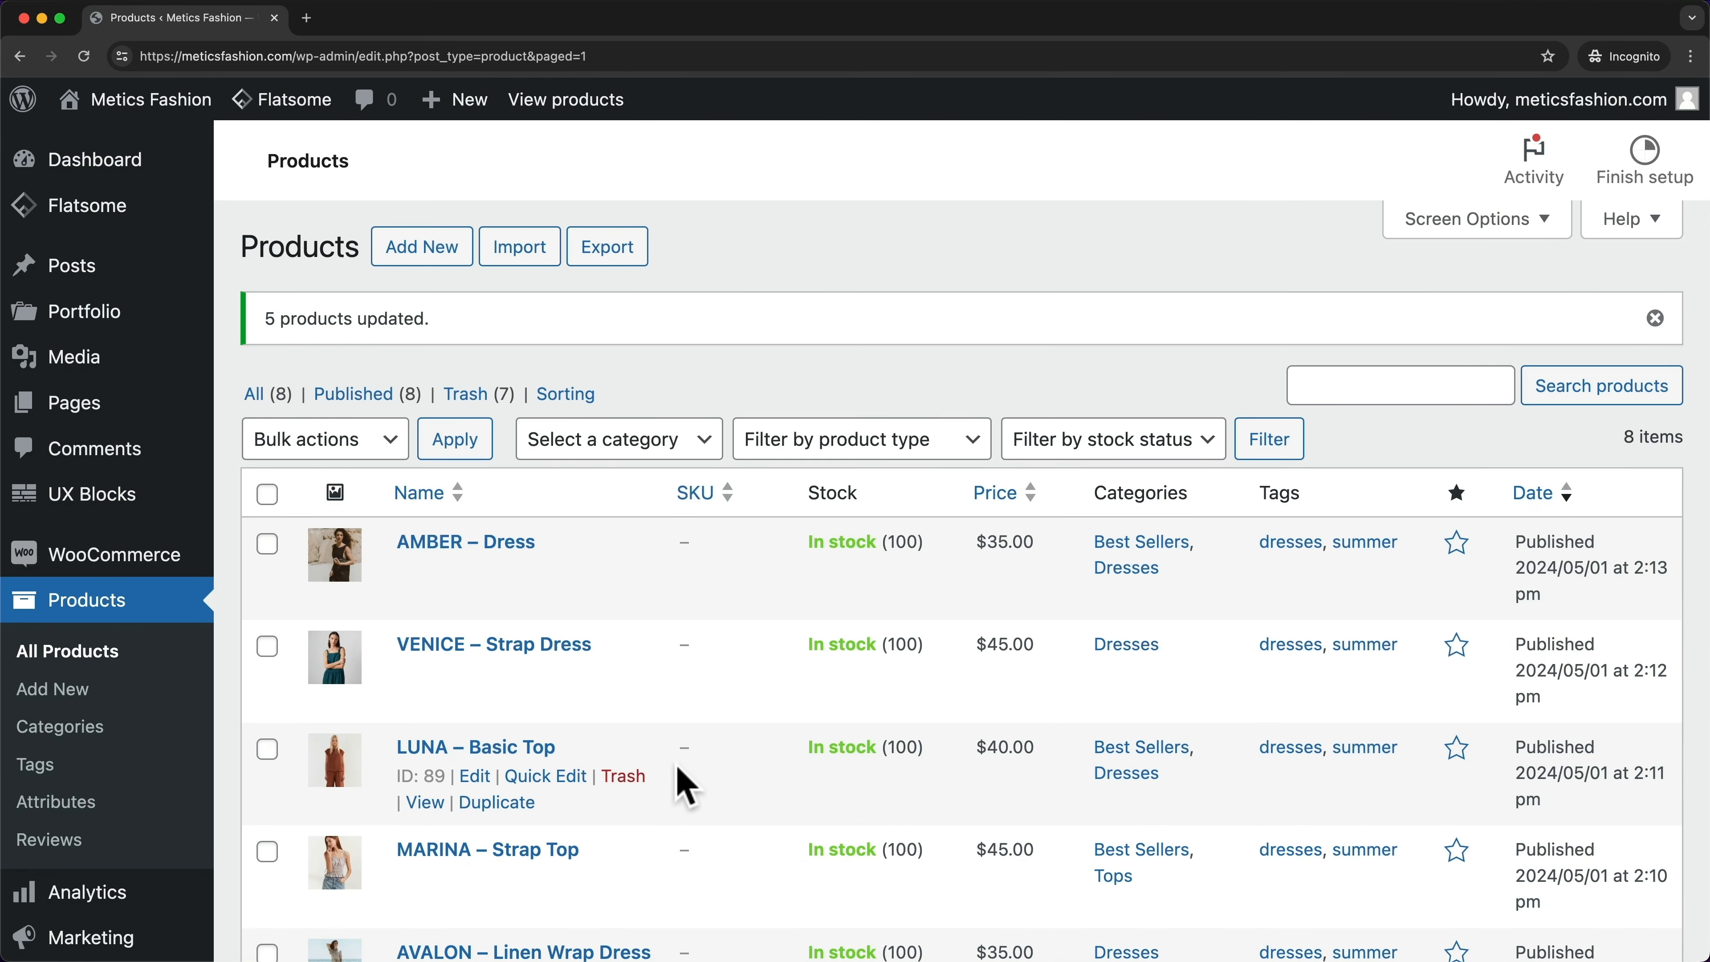
# - Check VENICE, LUNA, AVALON, SIENNA and SYDNEY in the product list
pyautogui.scroll(-1, 685, 784)
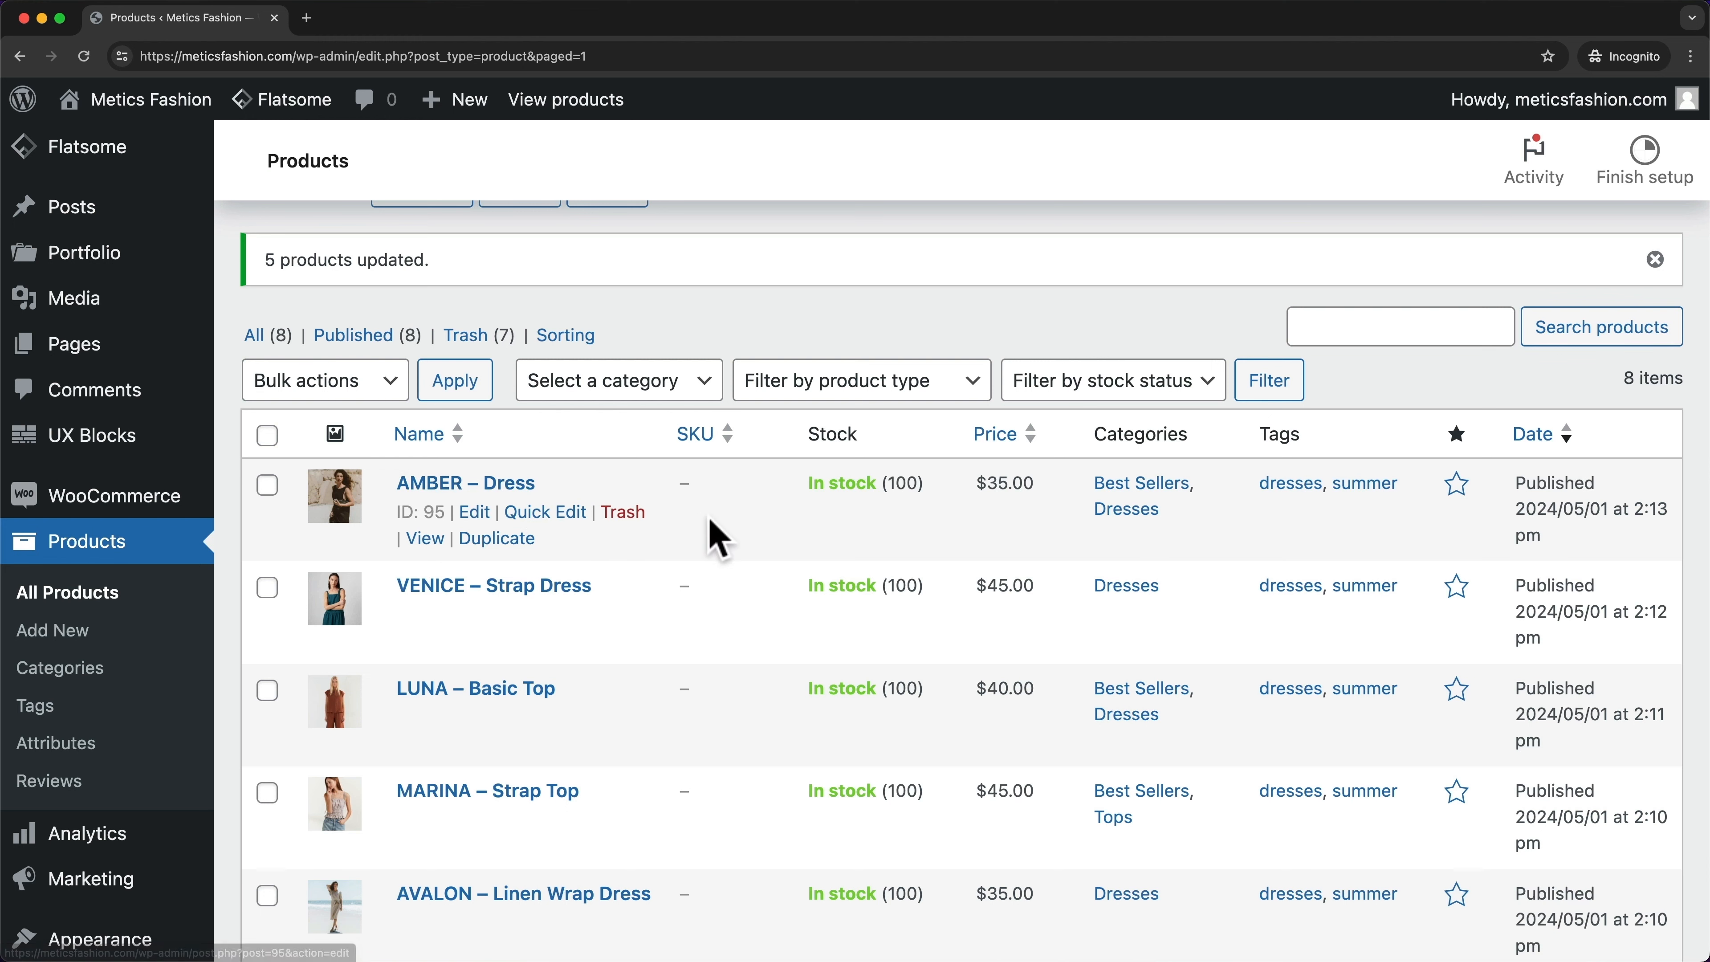
pyautogui.scroll(-1, 818, 387)
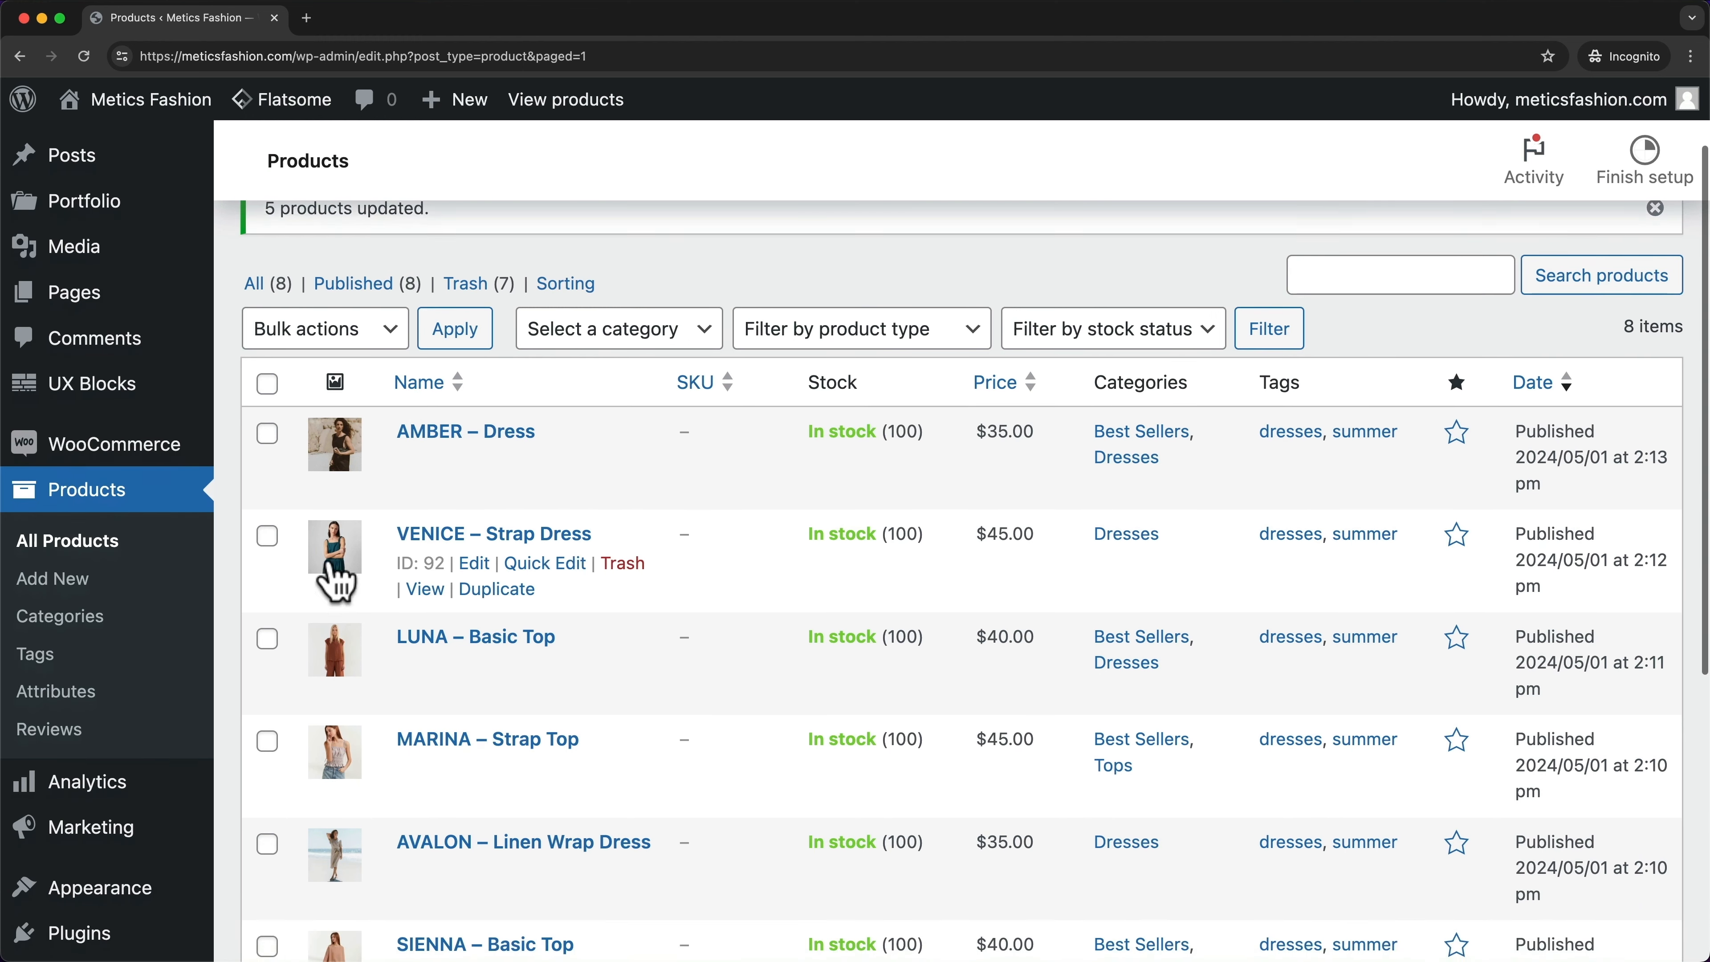
pyautogui.click(267, 539)
pyautogui.click(267, 644)
pyautogui.scroll(-2, 286, 647)
pyautogui.scroll(-3, 282, 640)
pyautogui.click(268, 596)
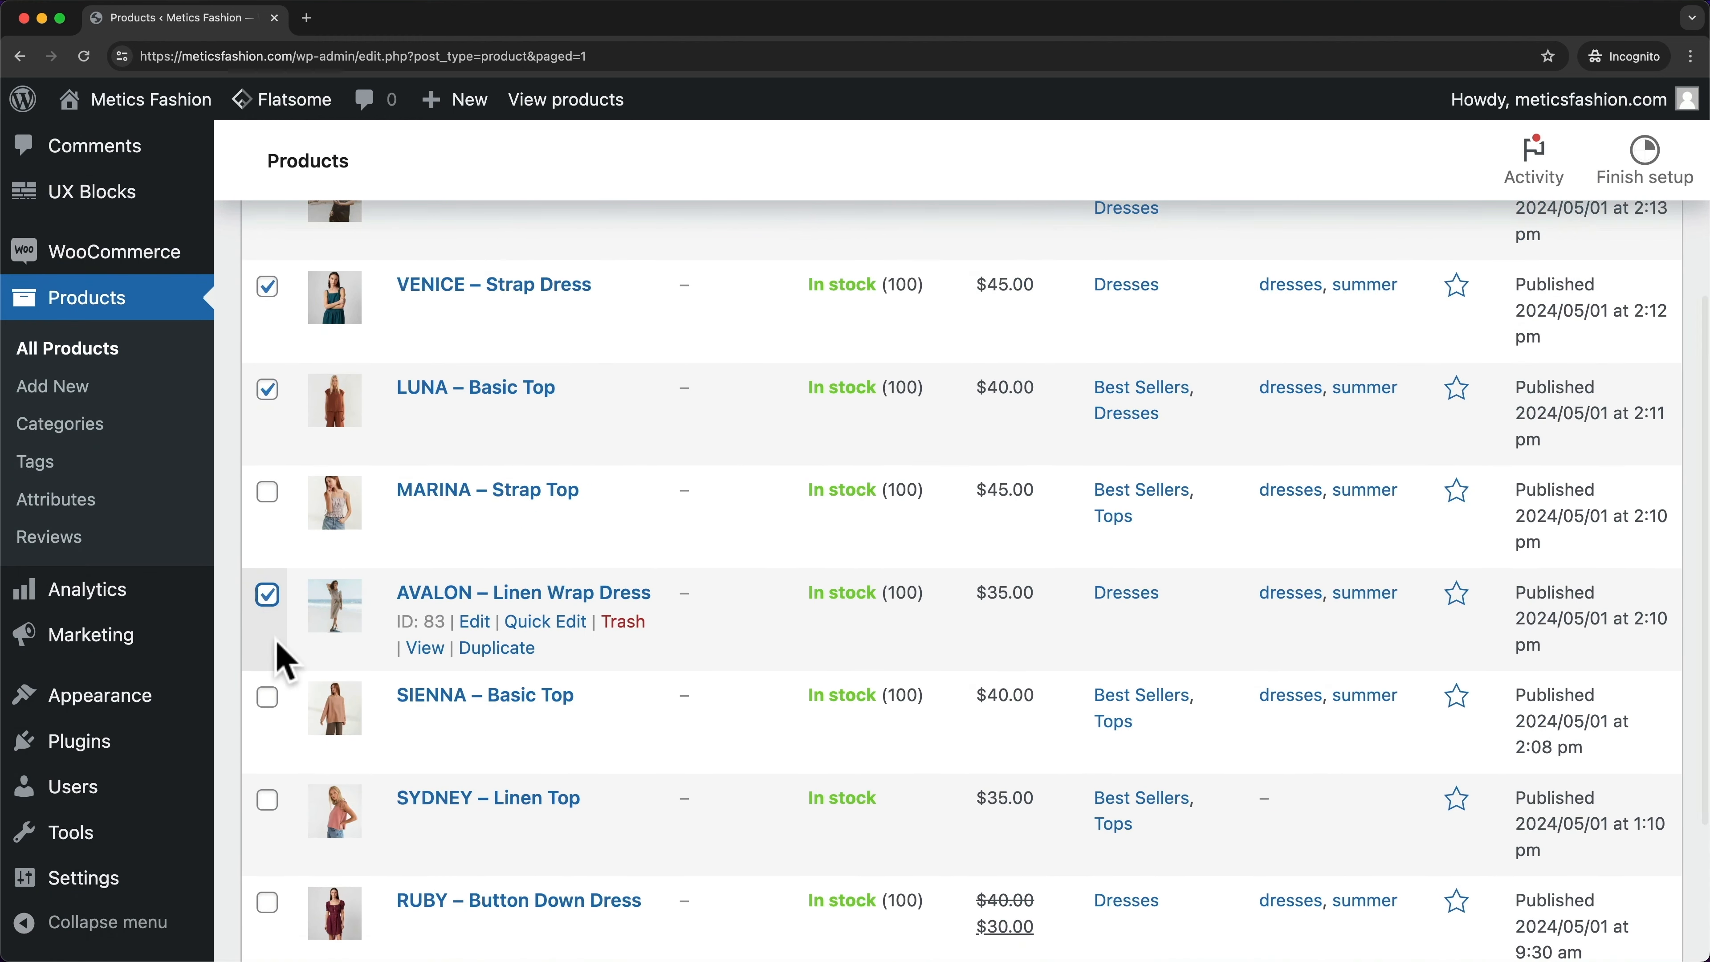
pyautogui.scroll(-3, 272, 610)
pyautogui.click(267, 572)
pyautogui.scroll(-1, 270, 633)
pyautogui.click(268, 644)
pyautogui.scroll(8, 370, 534)
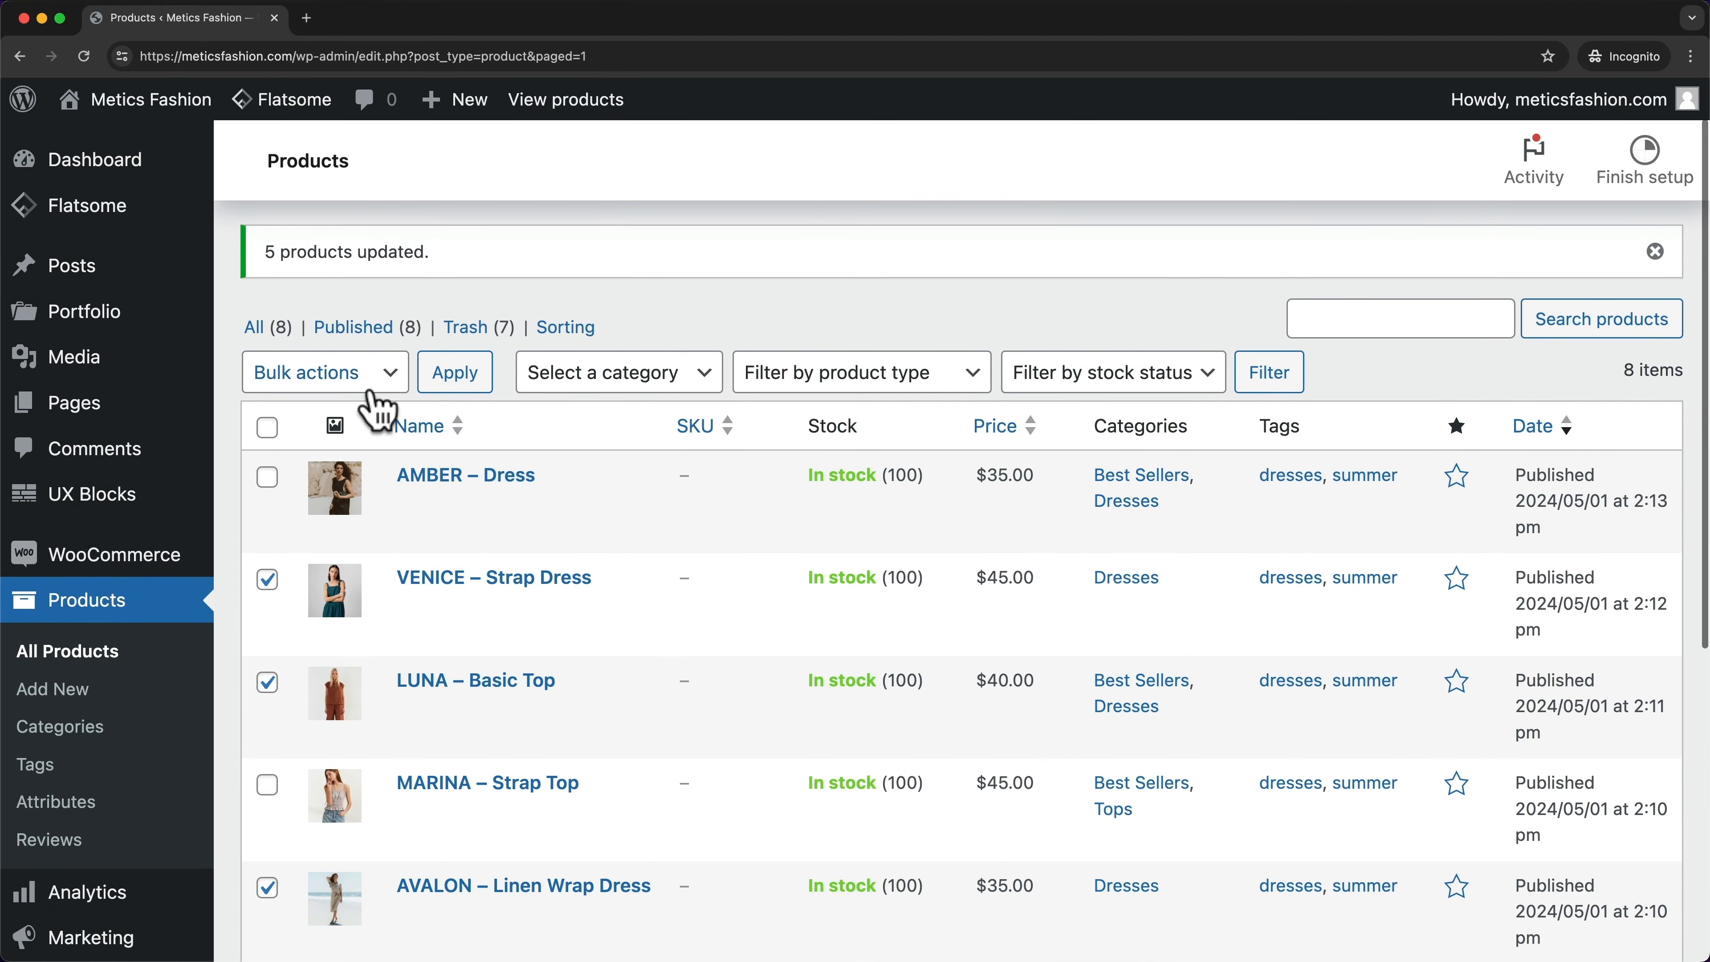
# - Bulk edit the five checked products to add the New Arrivals category
pyautogui.click(361, 384)
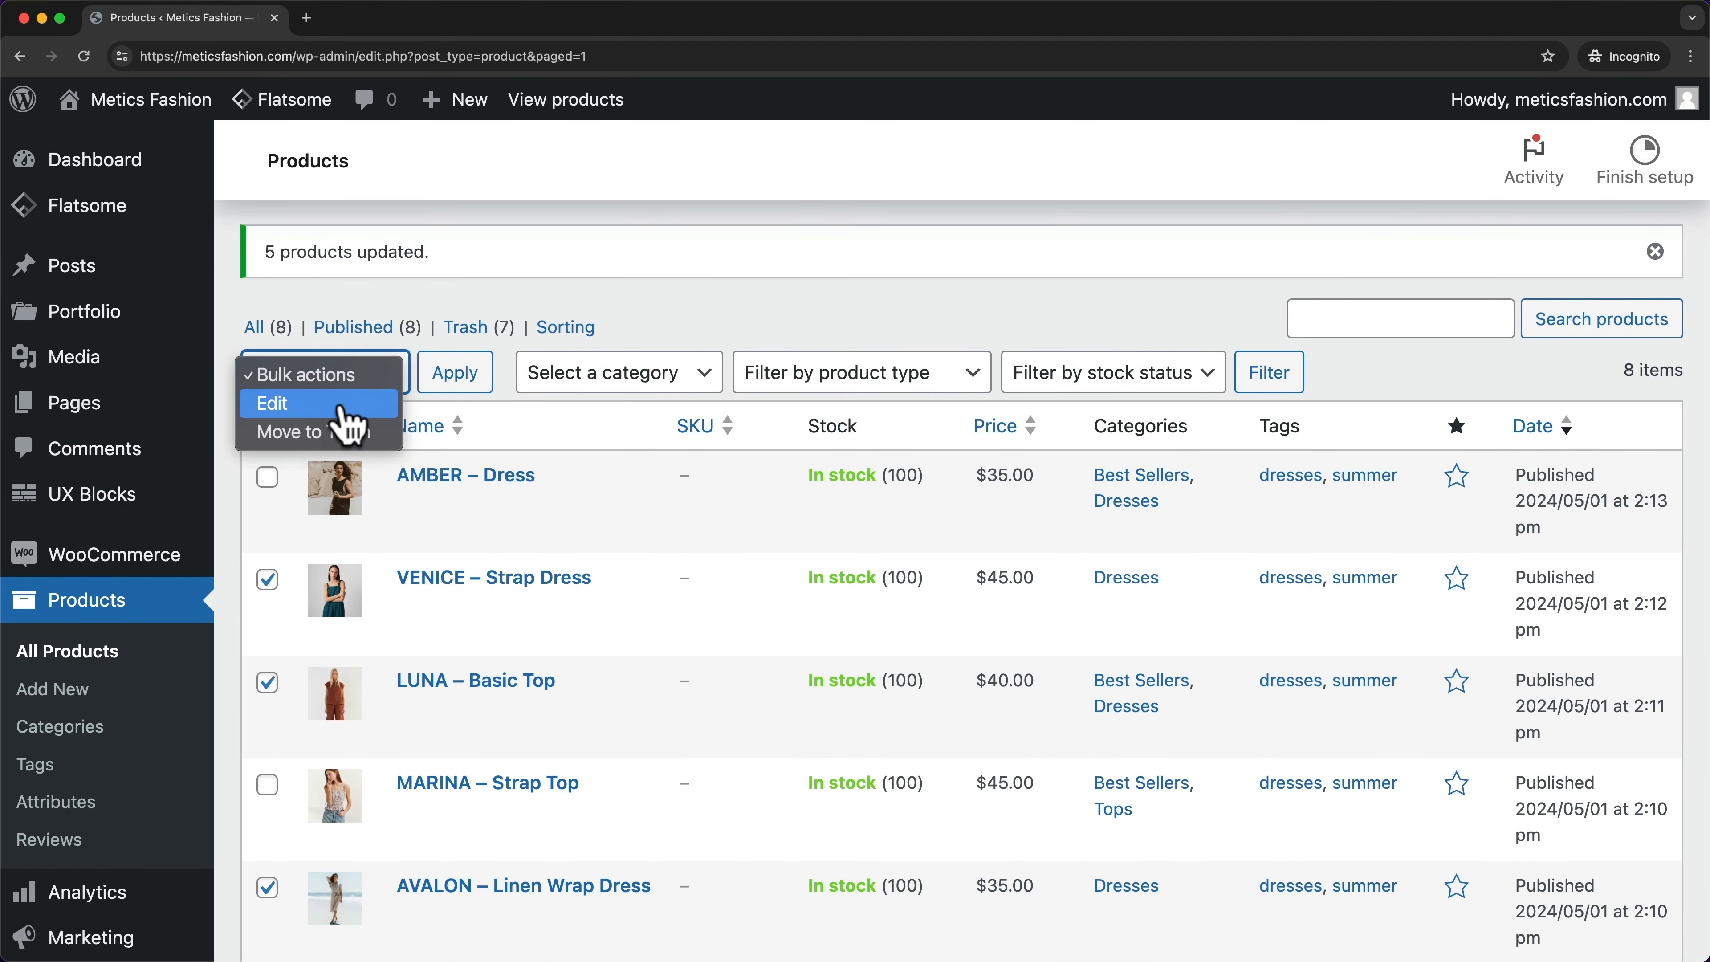
pyautogui.click(340, 407)
pyautogui.click(453, 377)
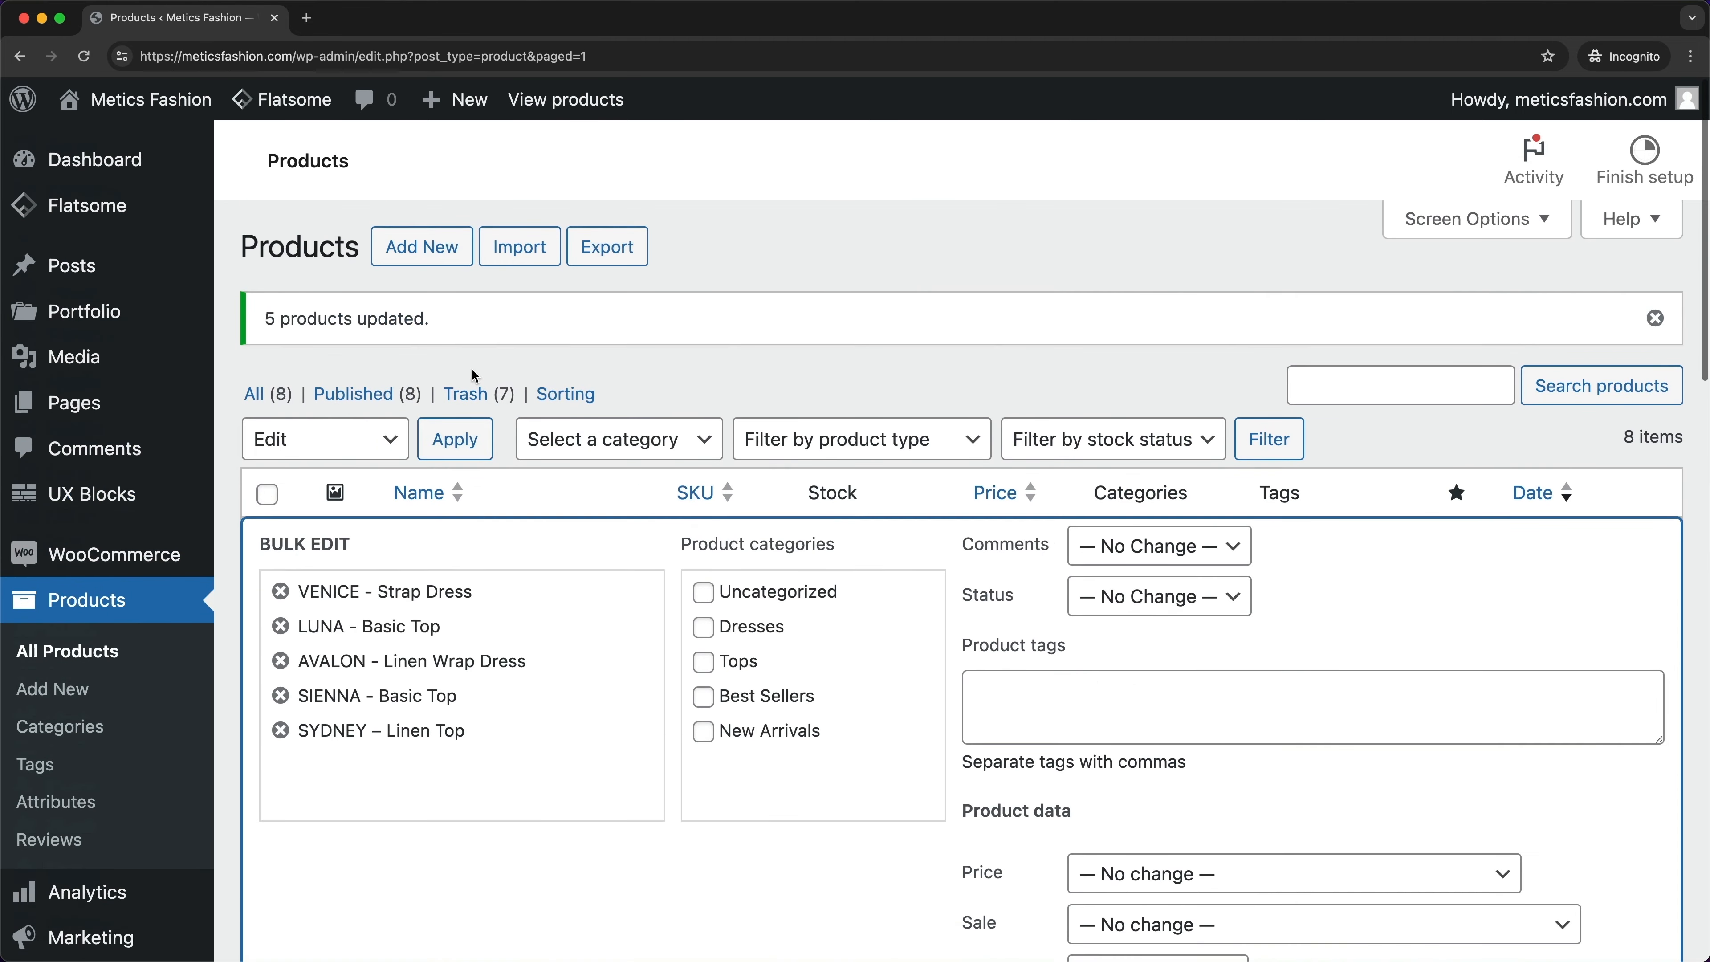
pyautogui.click(702, 732)
pyautogui.scroll(-12, 699, 749)
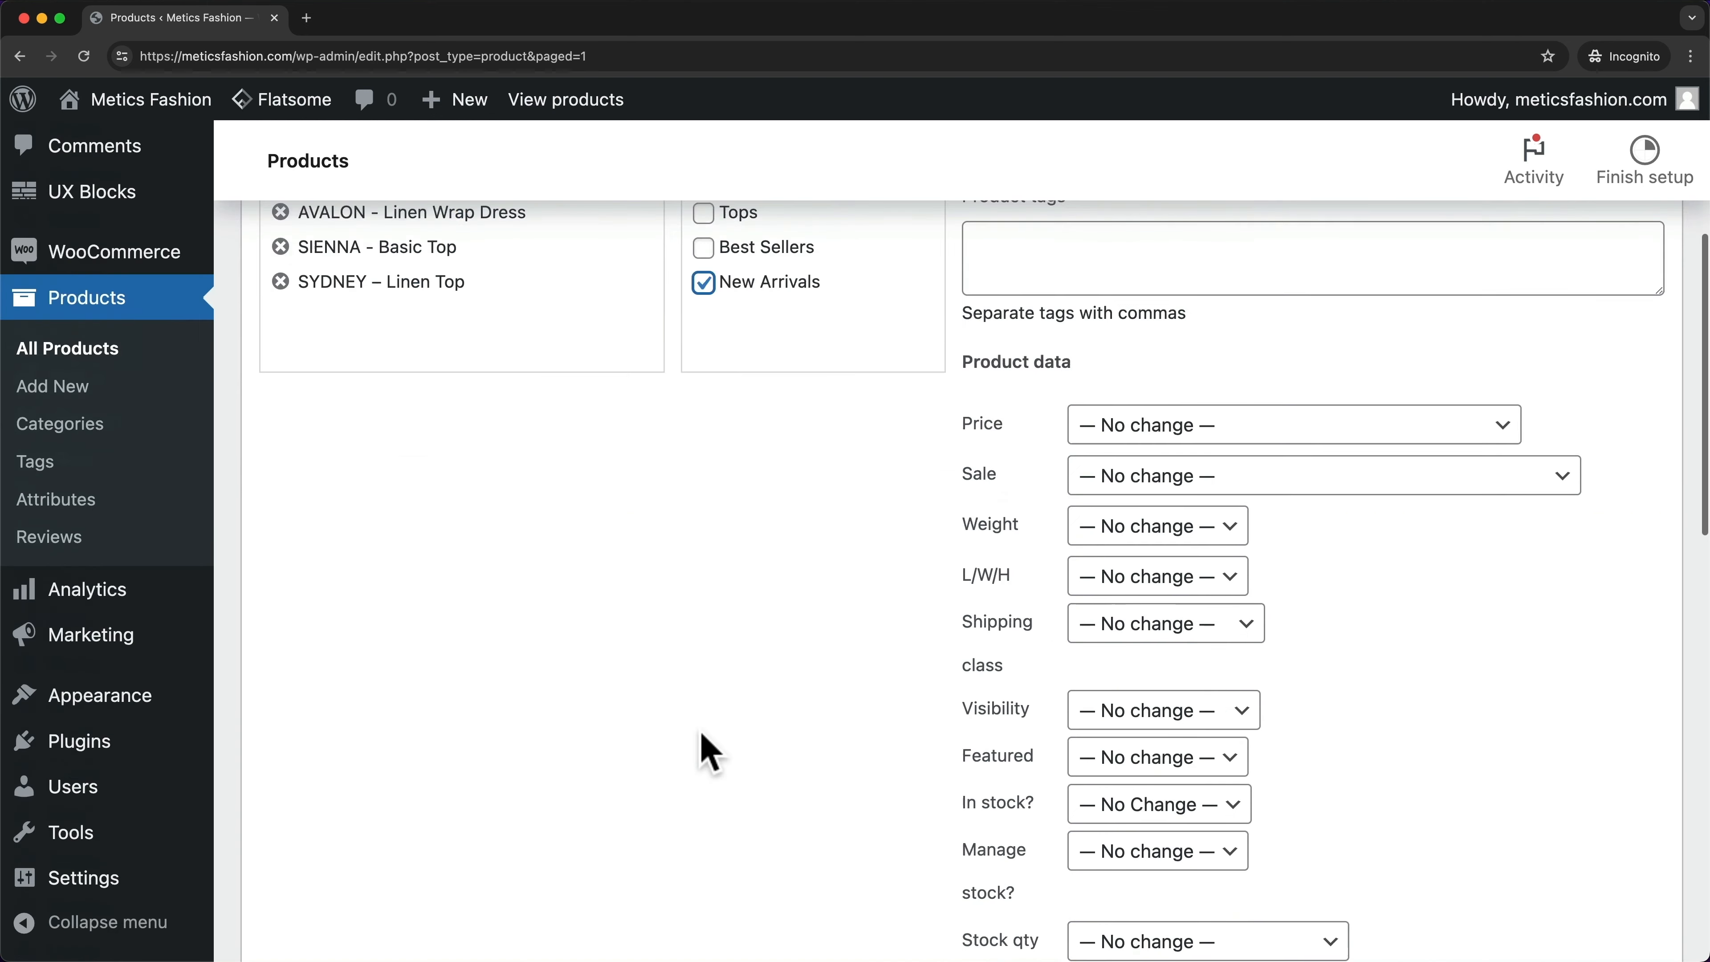
pyautogui.click(307, 725)
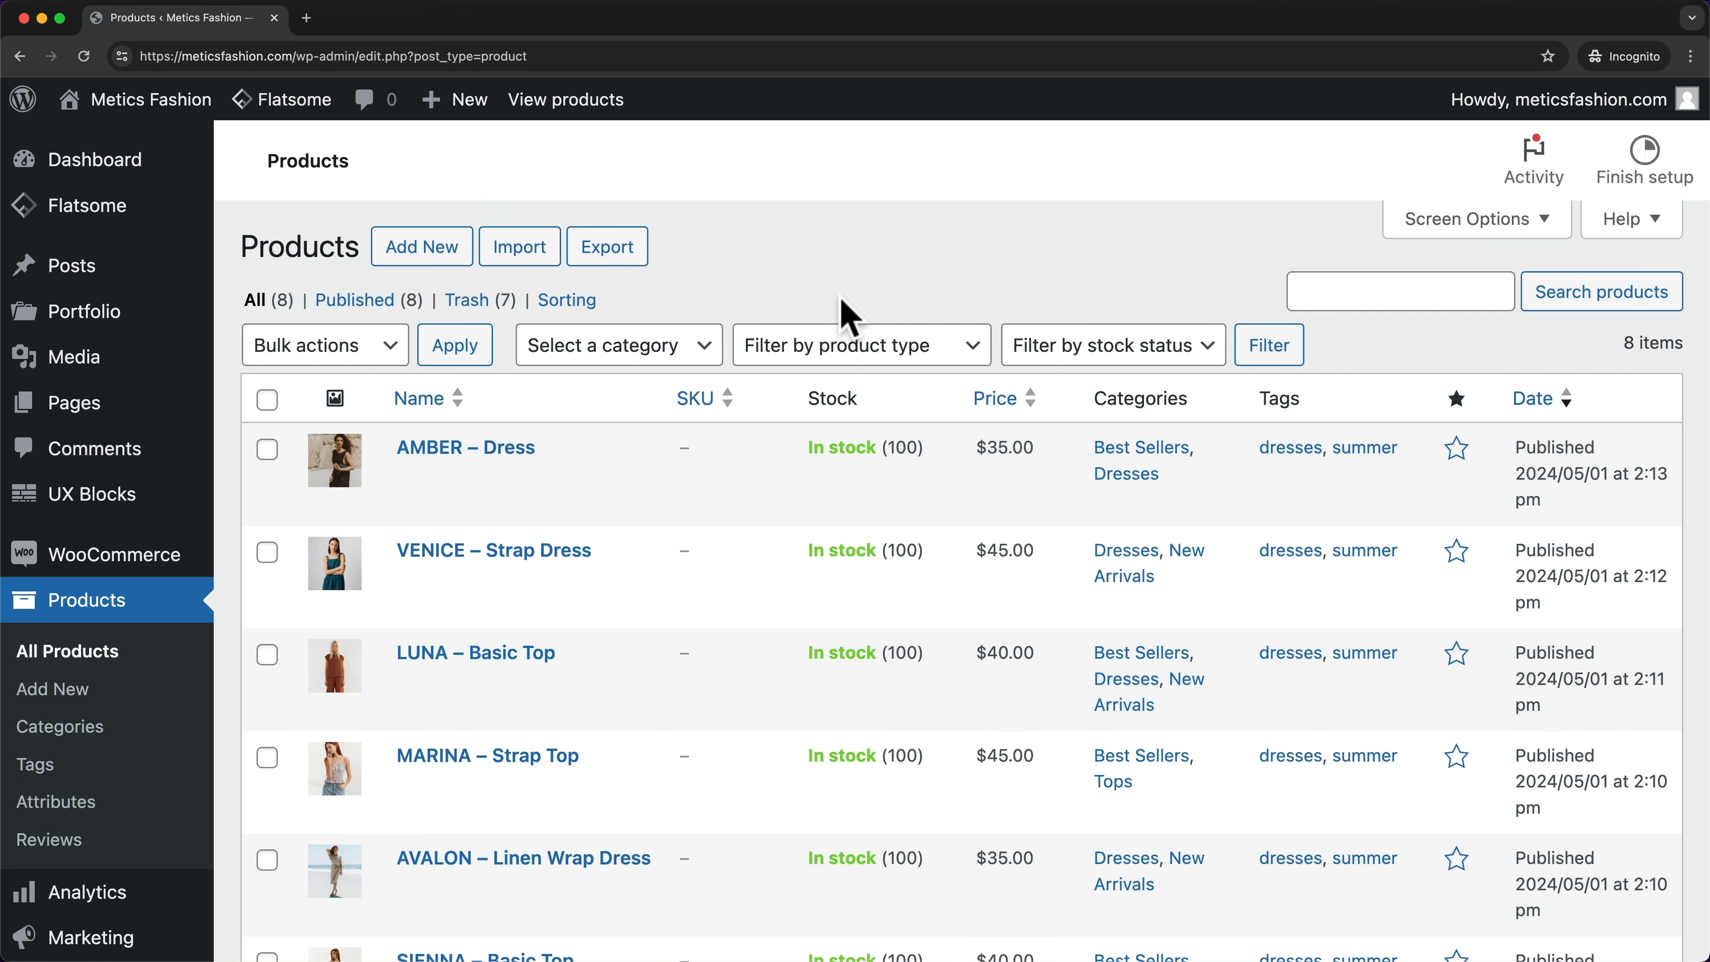
# - Open Visit Site from the Metics Fashion admin-bar menu in a new tab, view it, then return to Products
pyautogui.moveTo(172, 119)
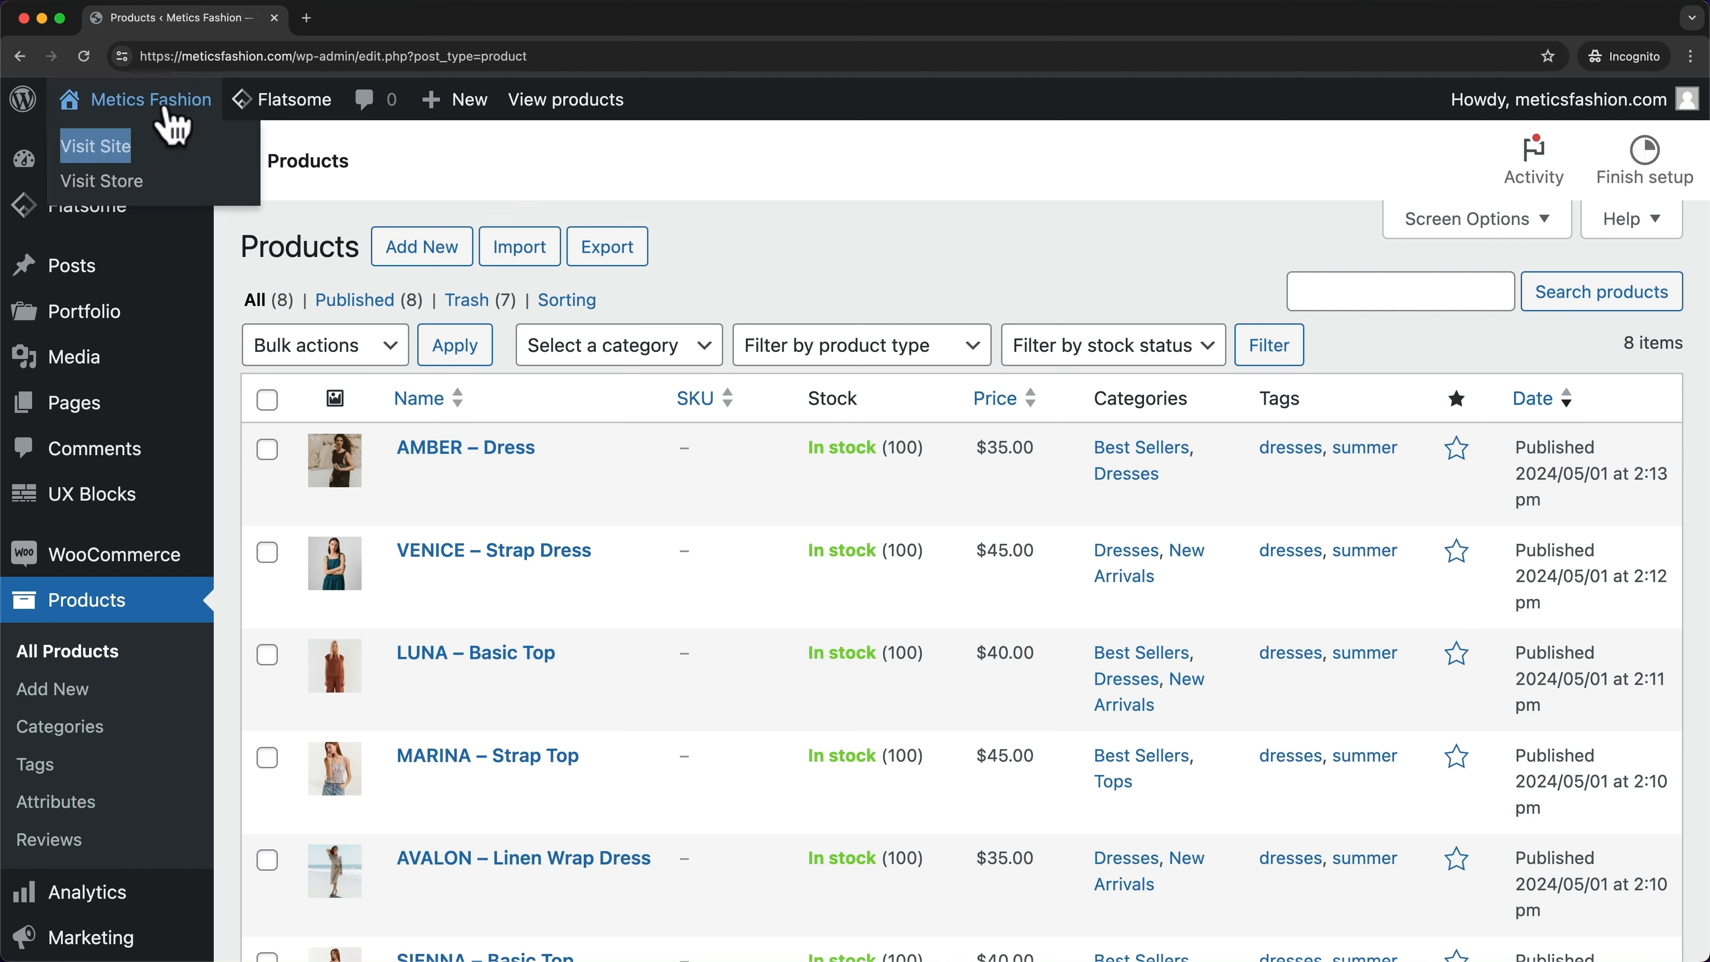
pyautogui.rightClick(96, 150)
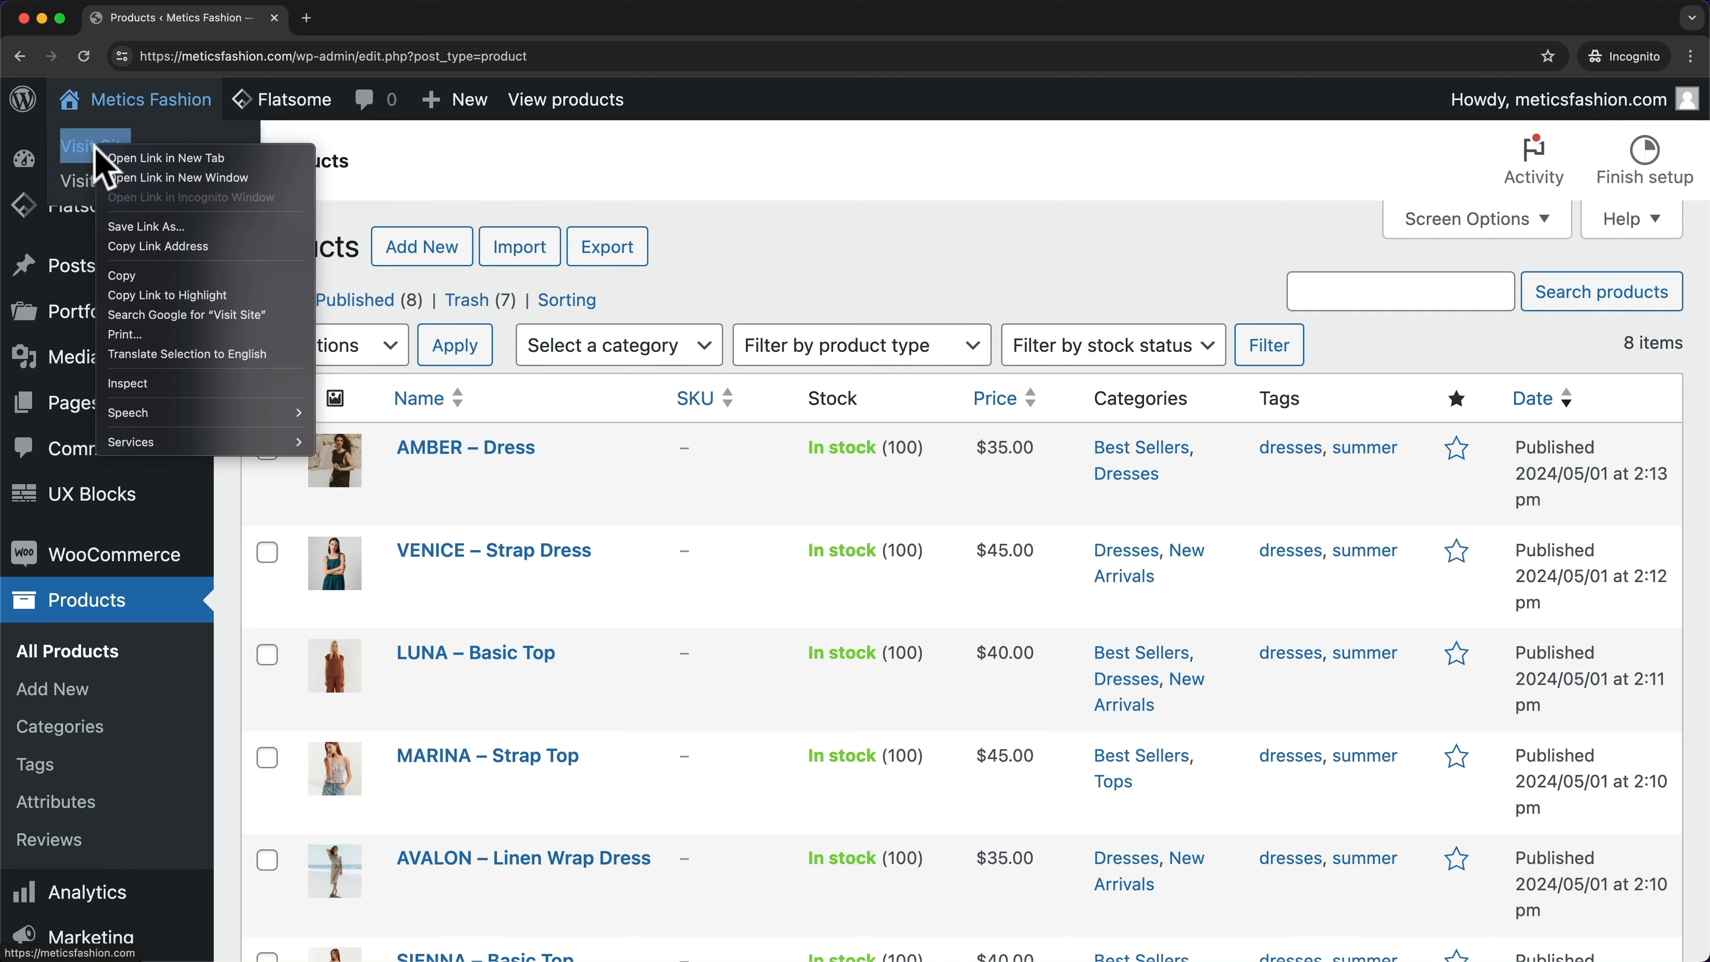
pyautogui.click(174, 159)
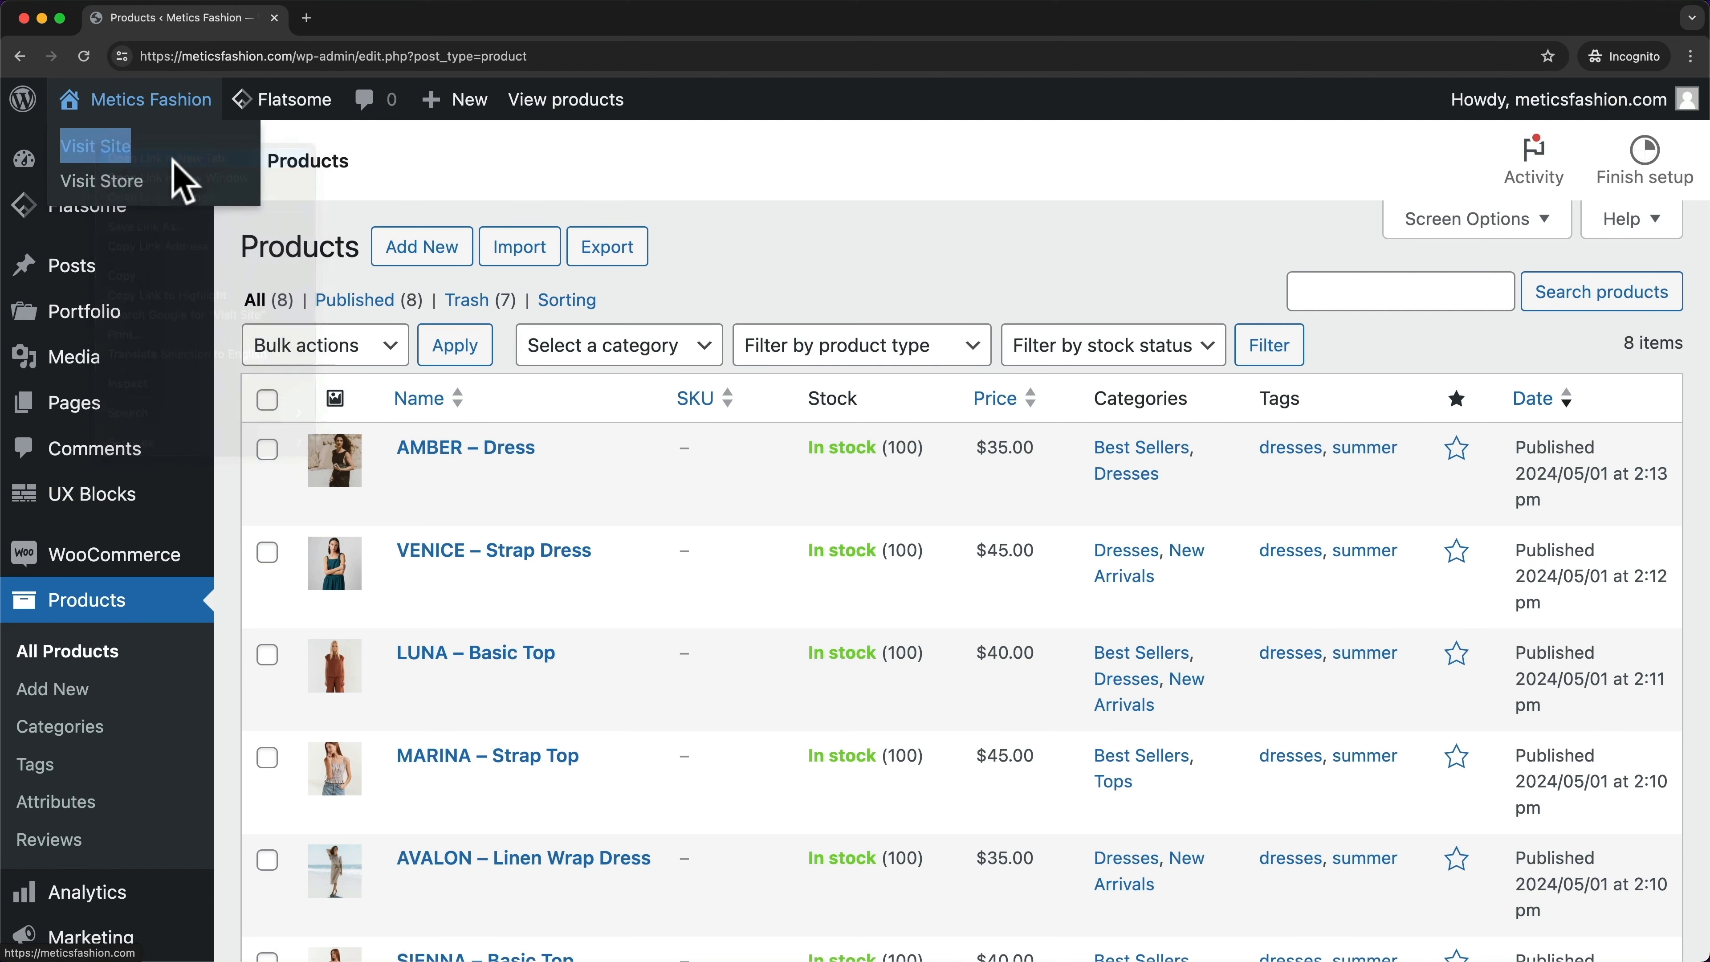
pyautogui.click(406, 20)
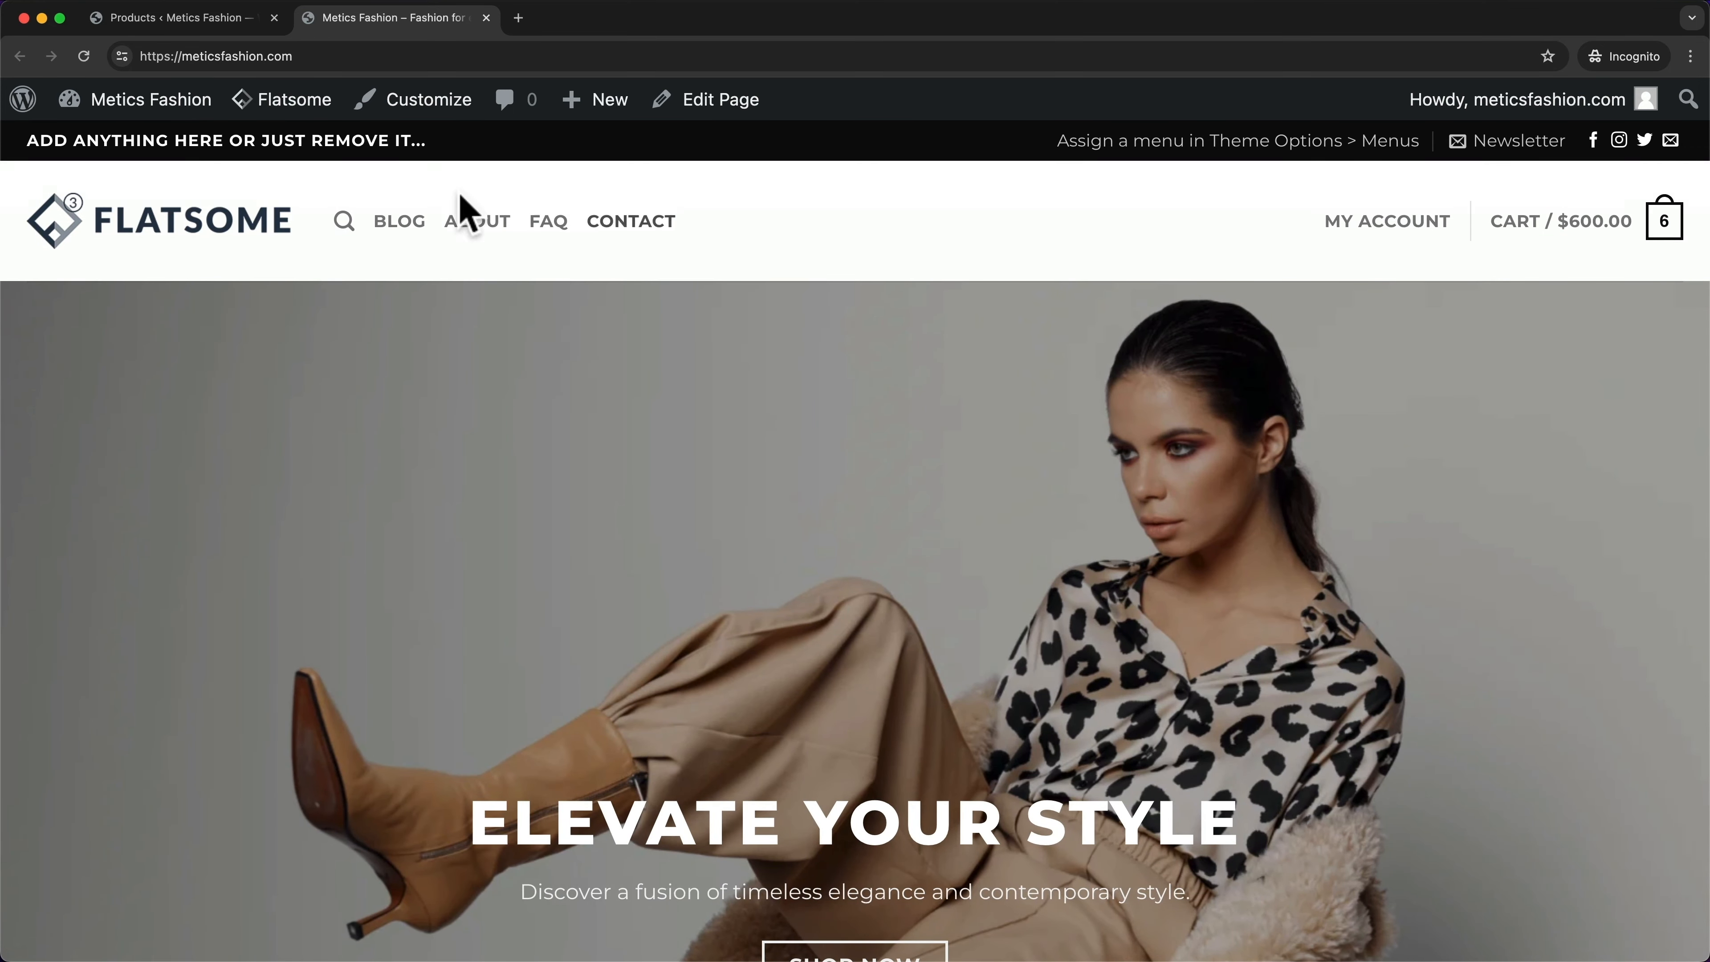
pyautogui.click(238, 27)
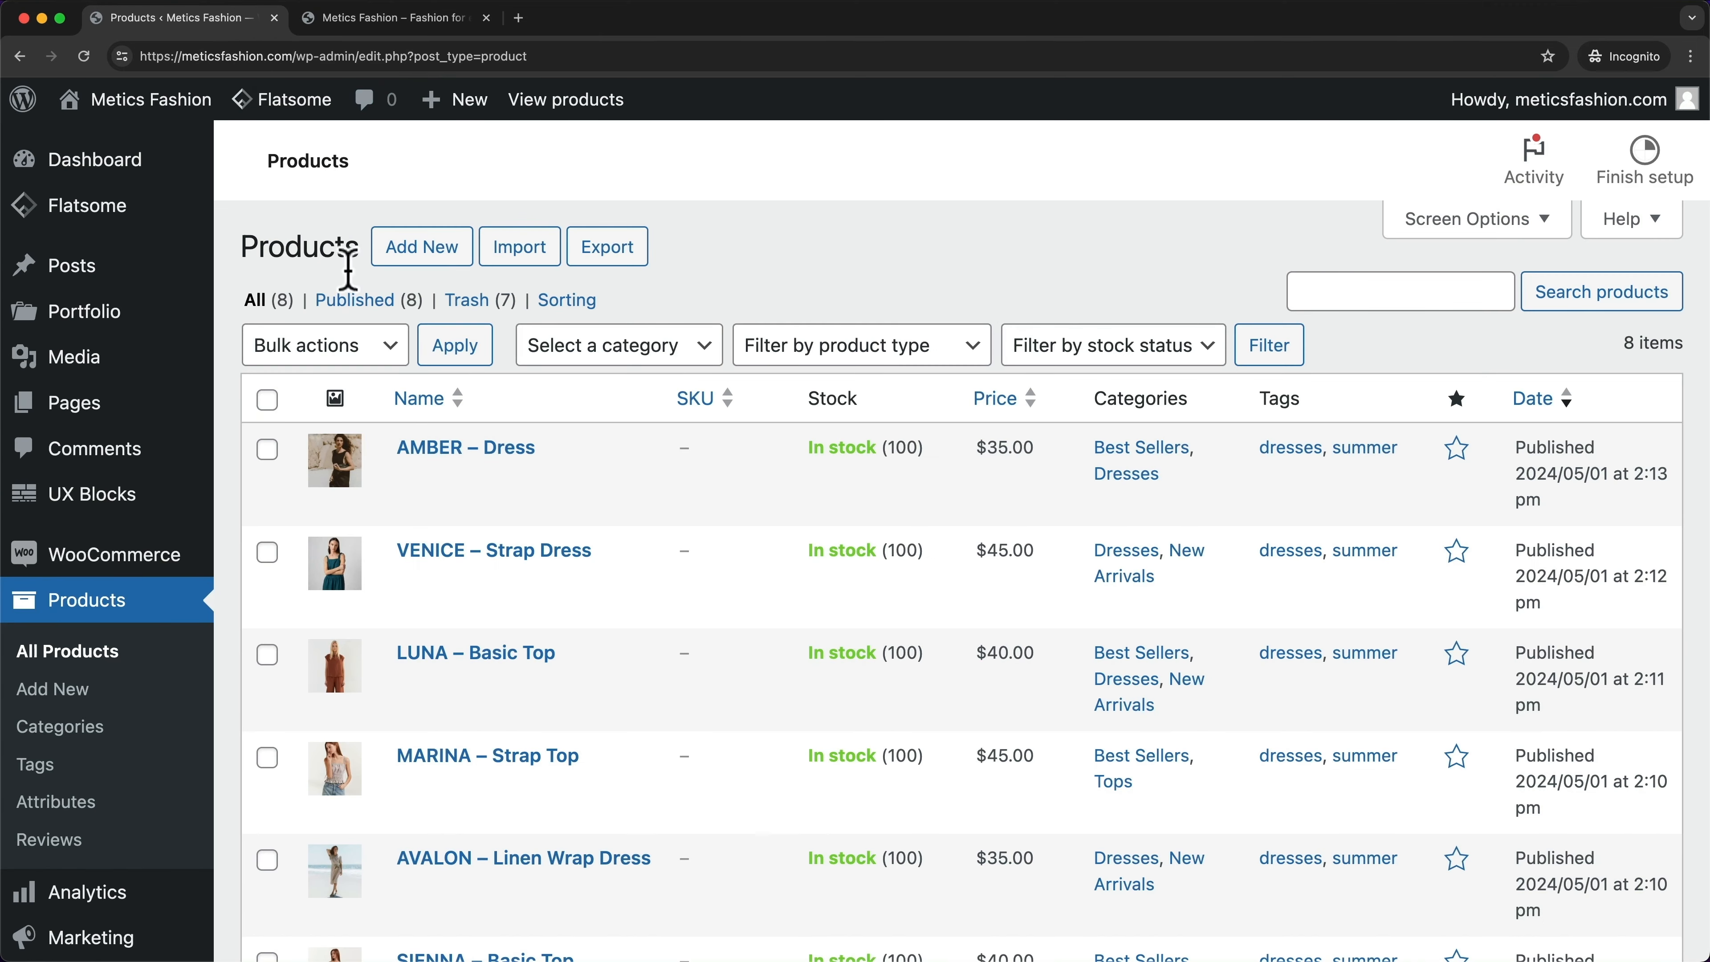
pyautogui.scroll(-6, 118, 500)
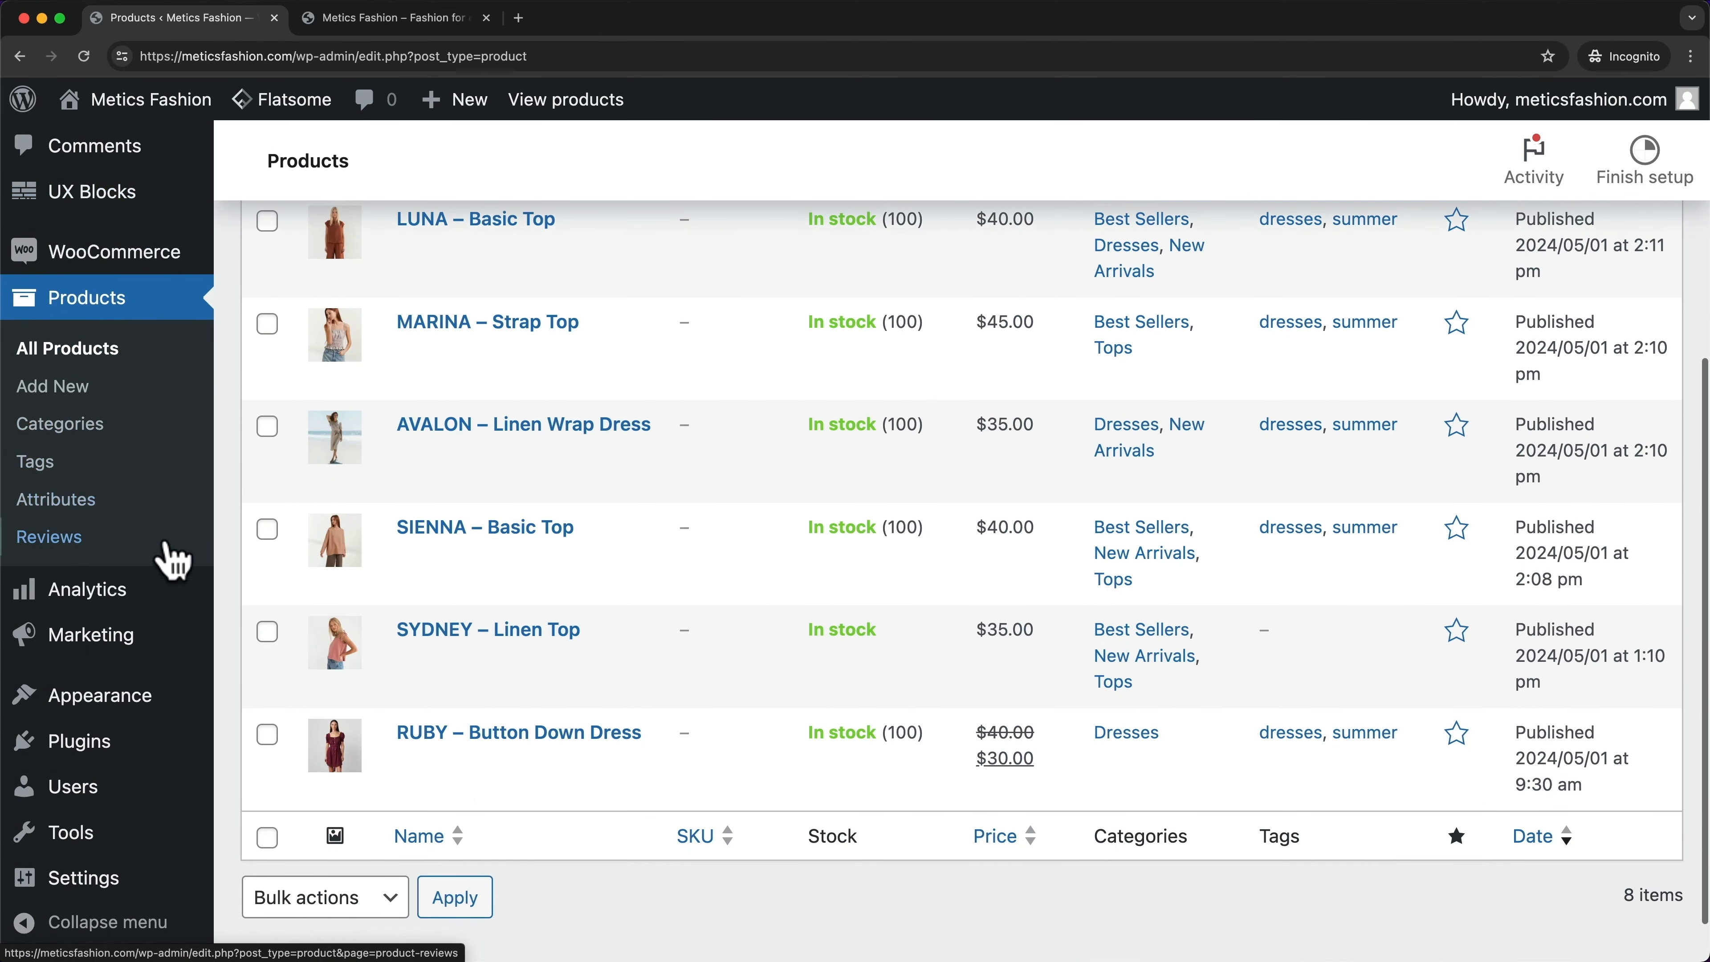
# - Add Dresses, Best Sellers, New Arrivals and Tops to the Main Menu, save, and check the storefront
pyautogui.moveTo(134, 705)
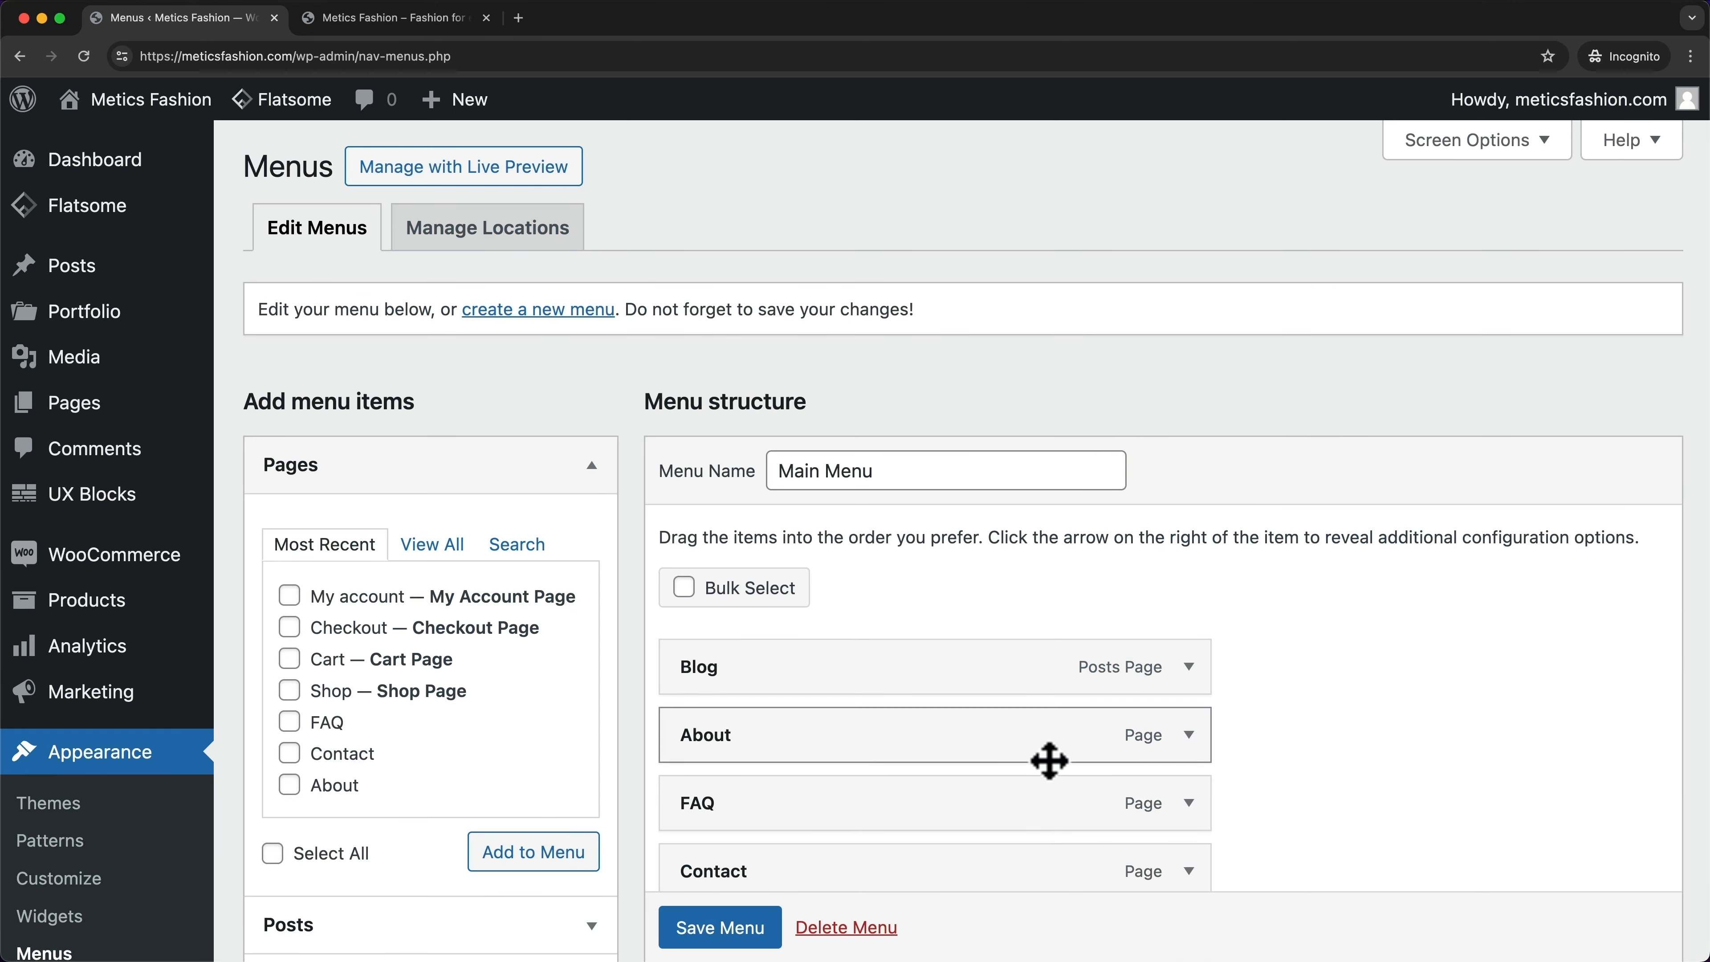
pyautogui.scroll(-3, 1046, 764)
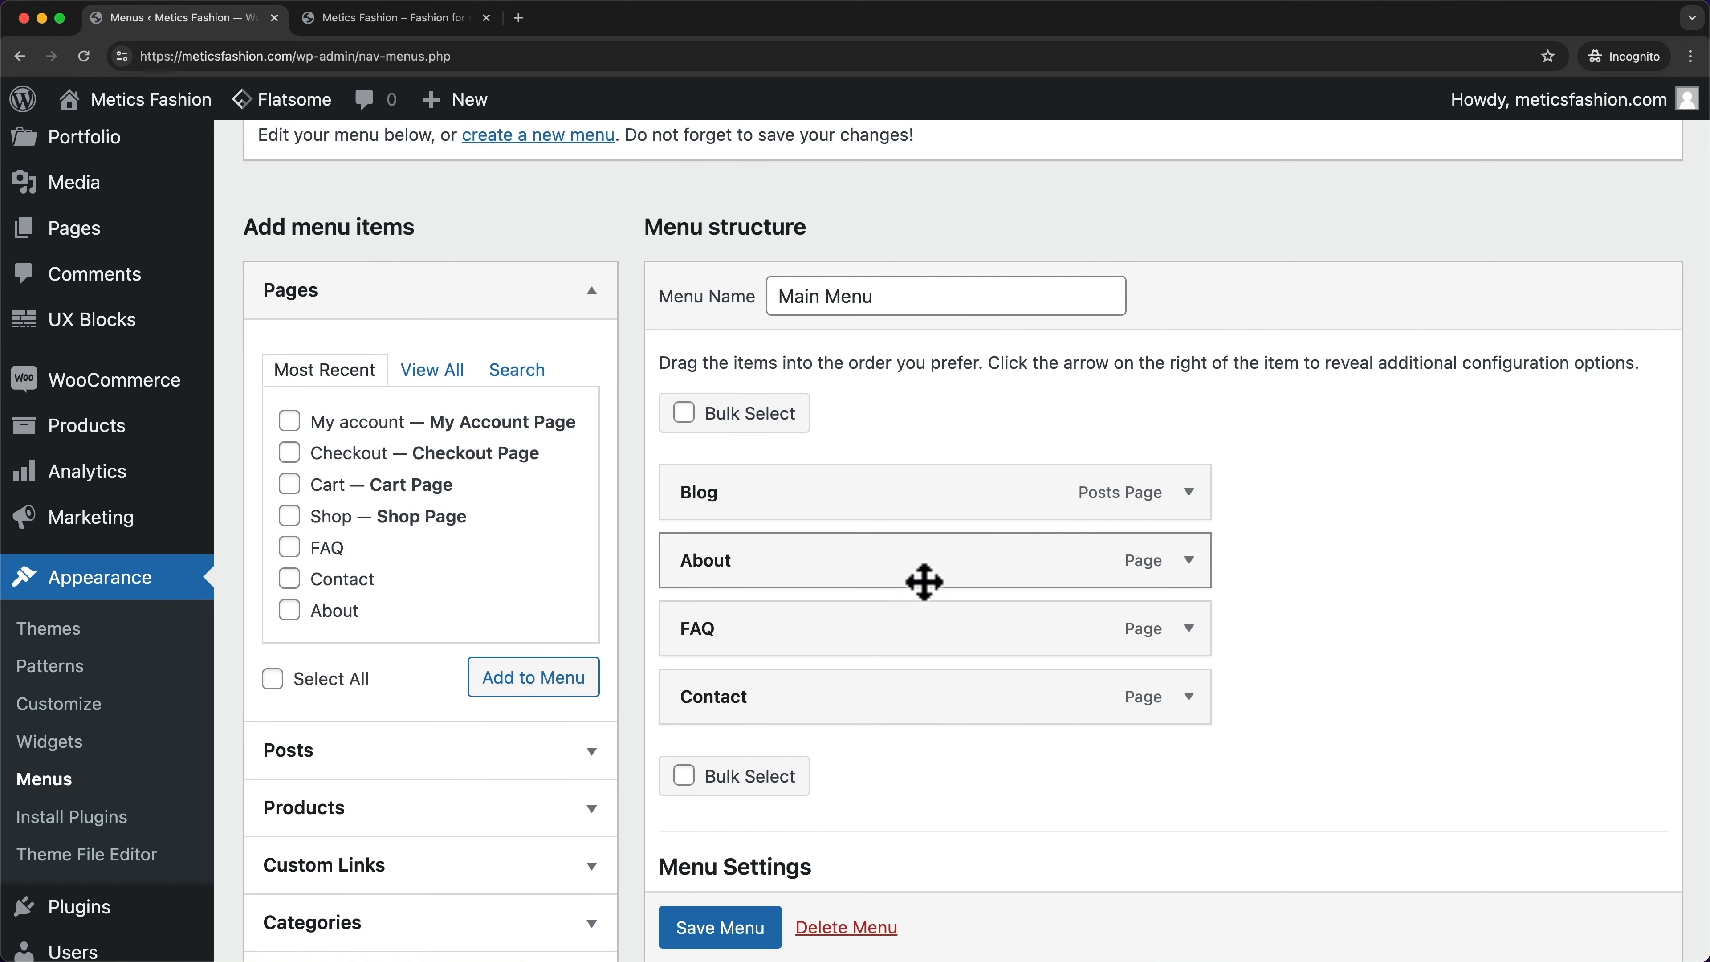
pyautogui.scroll(-5, 461, 569)
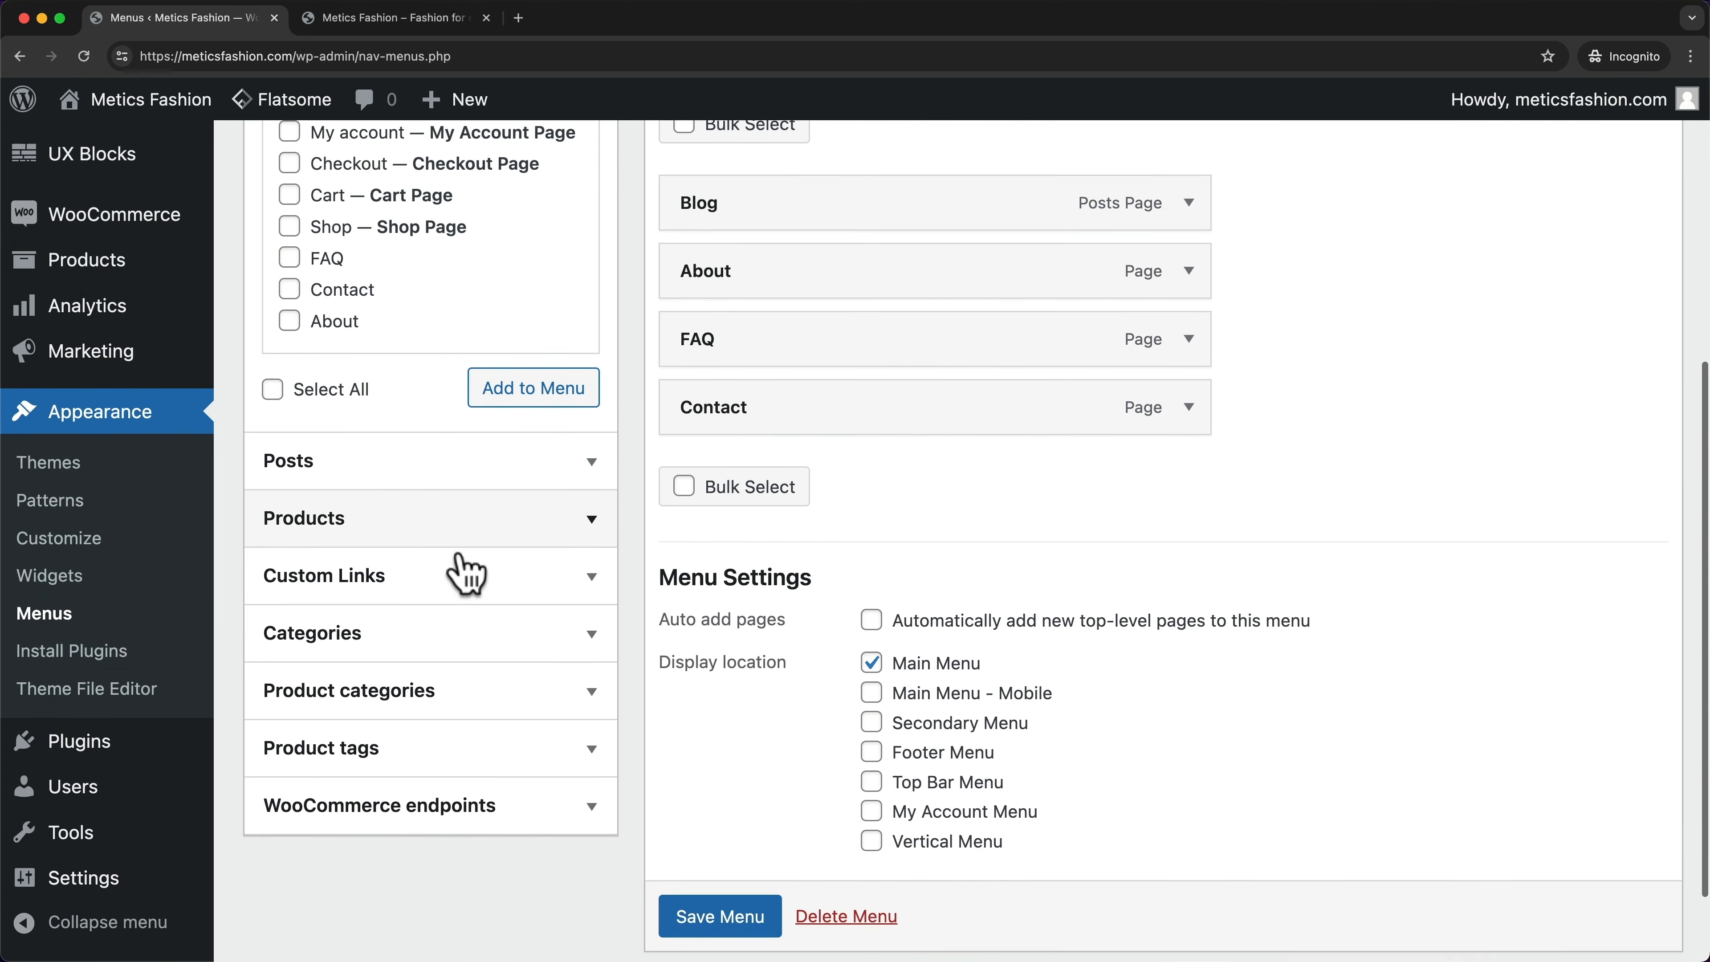
pyautogui.click(420, 707)
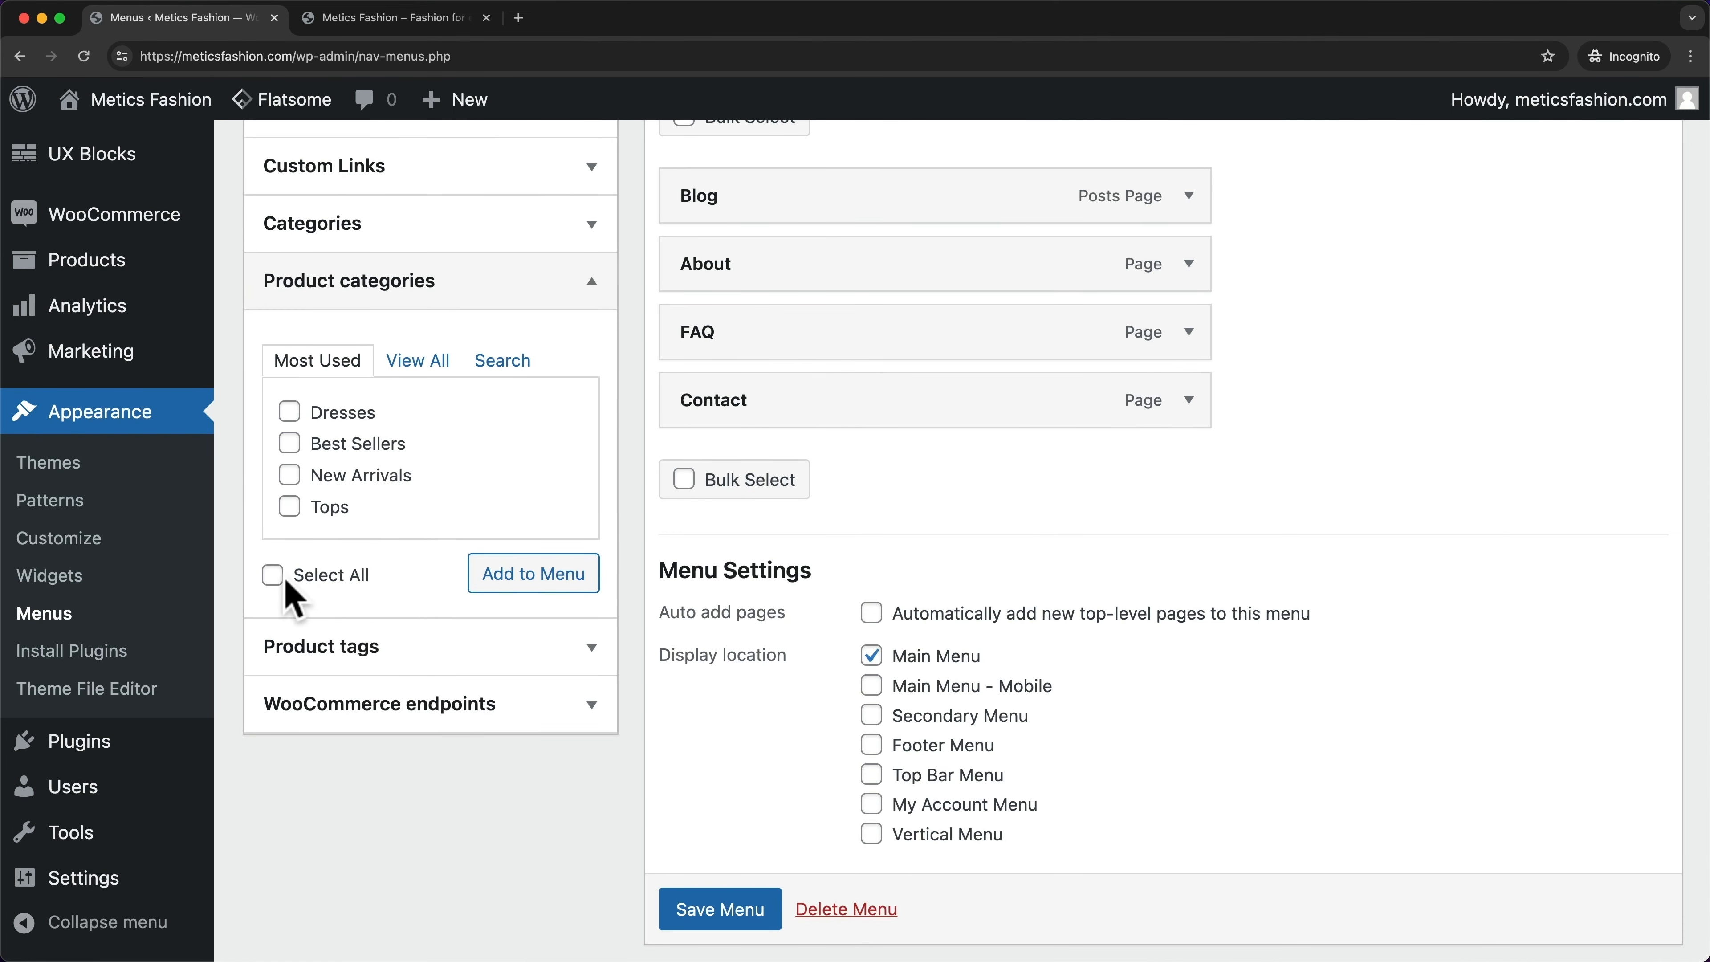
pyautogui.click(536, 581)
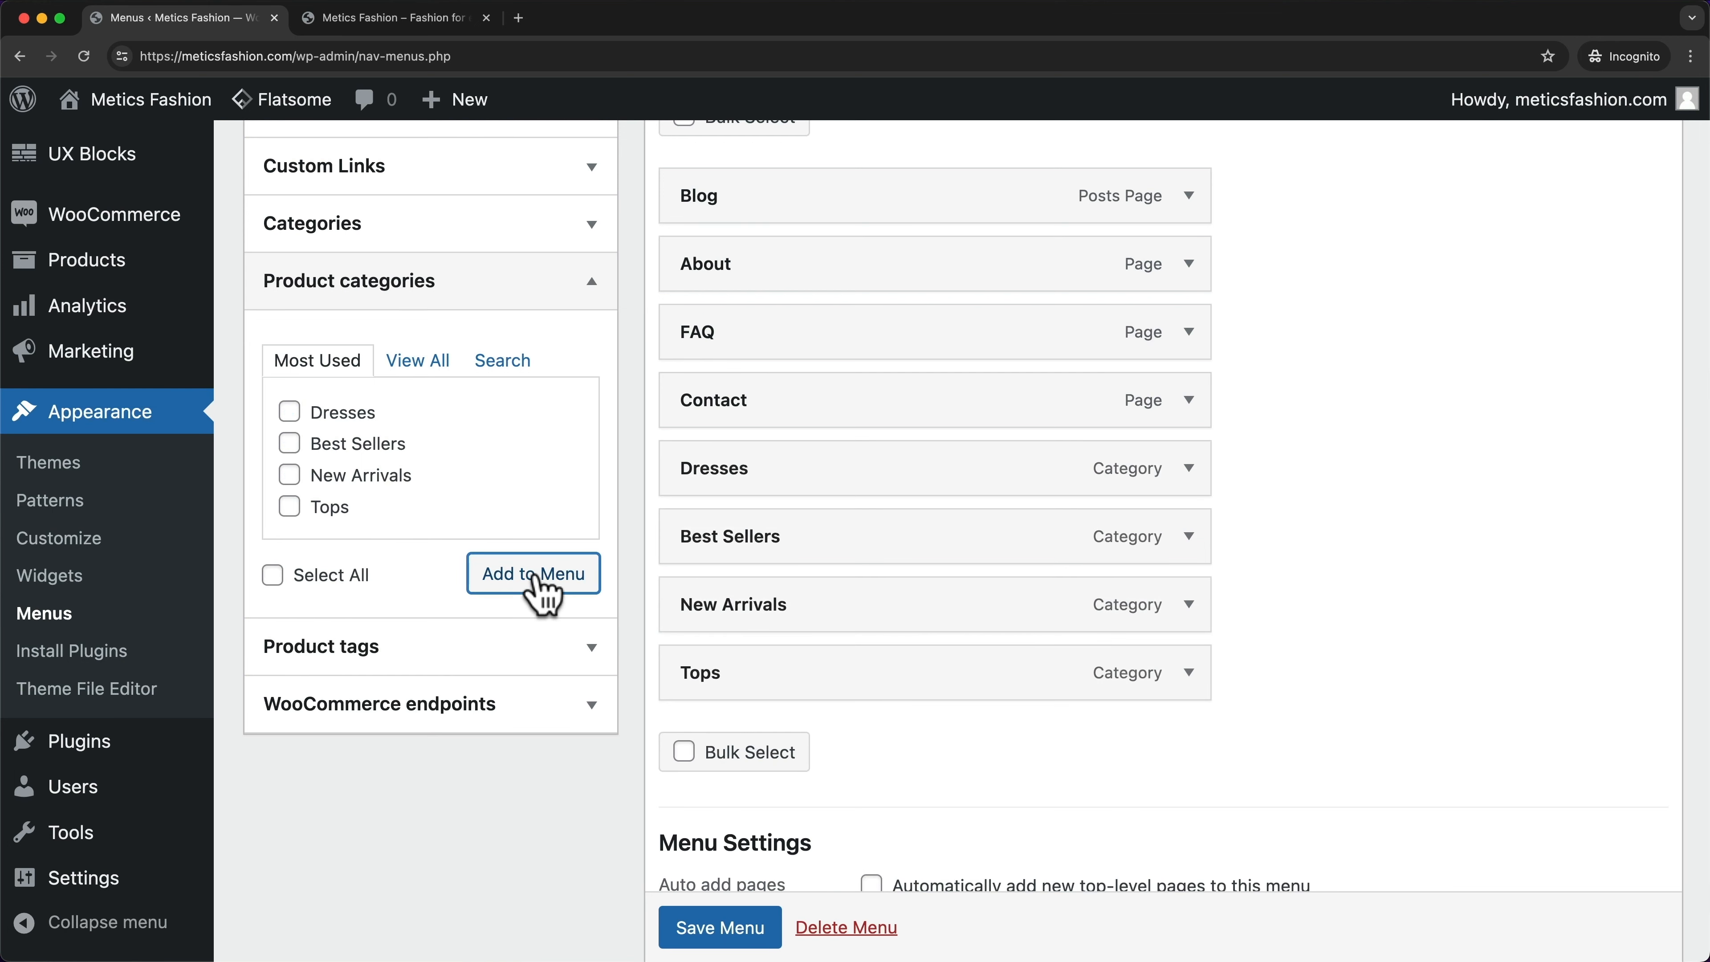
pyautogui.click(737, 930)
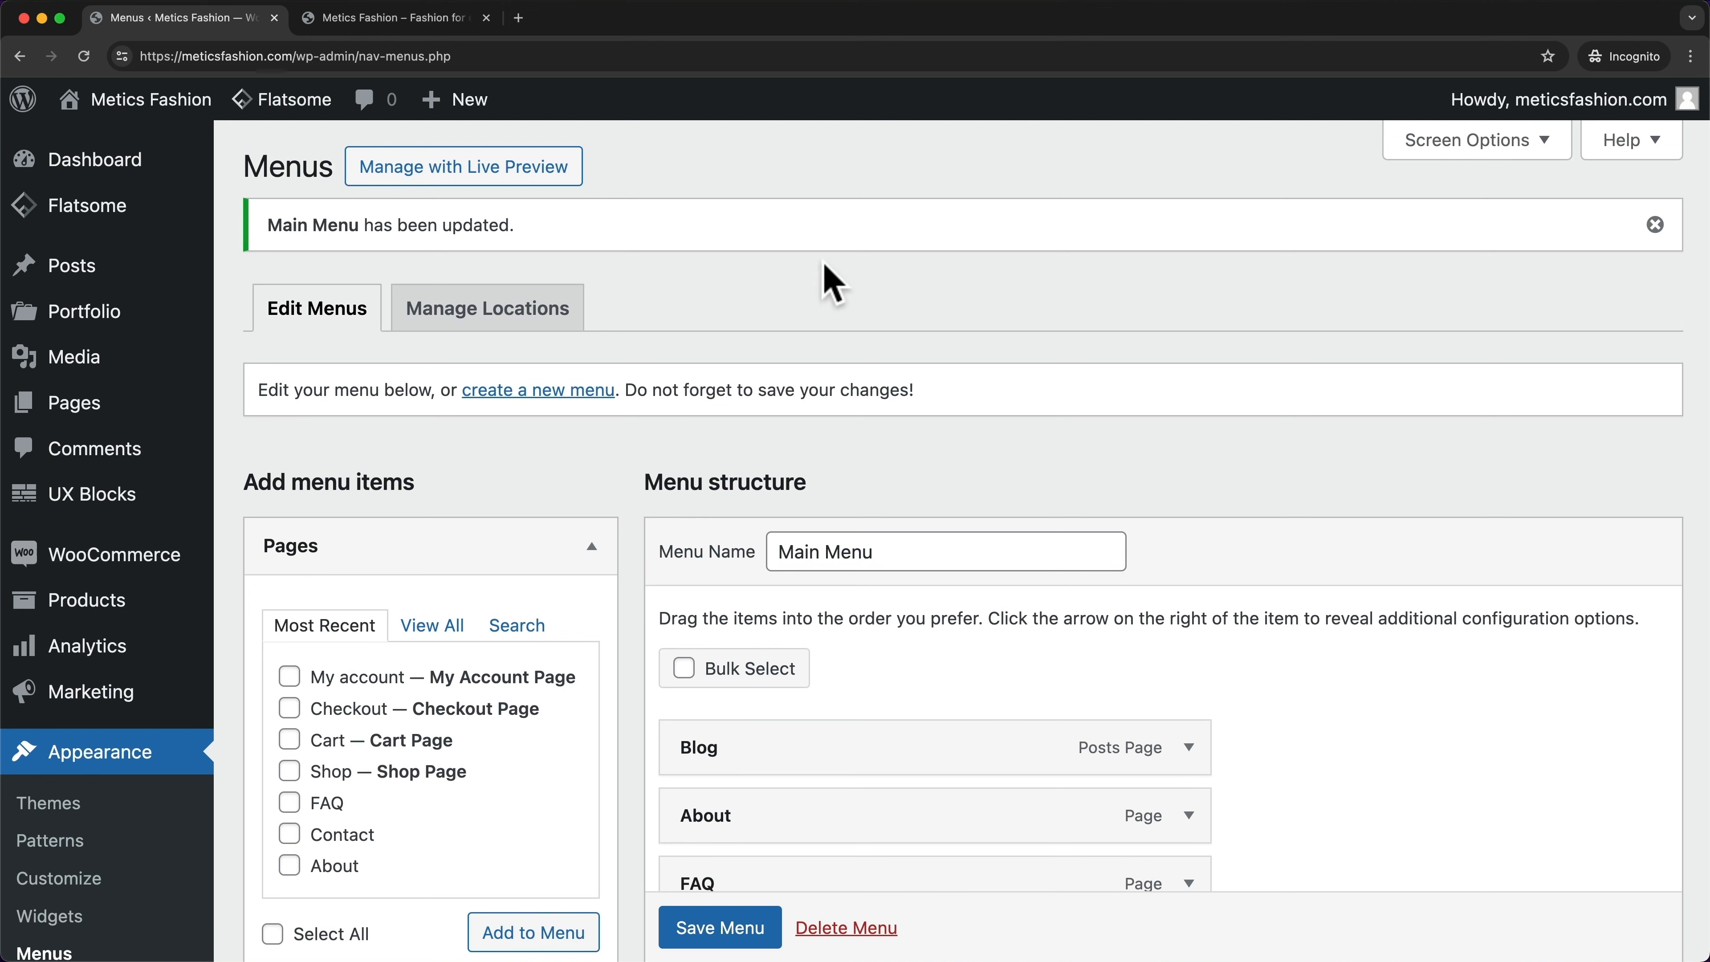
pyautogui.click(429, 28)
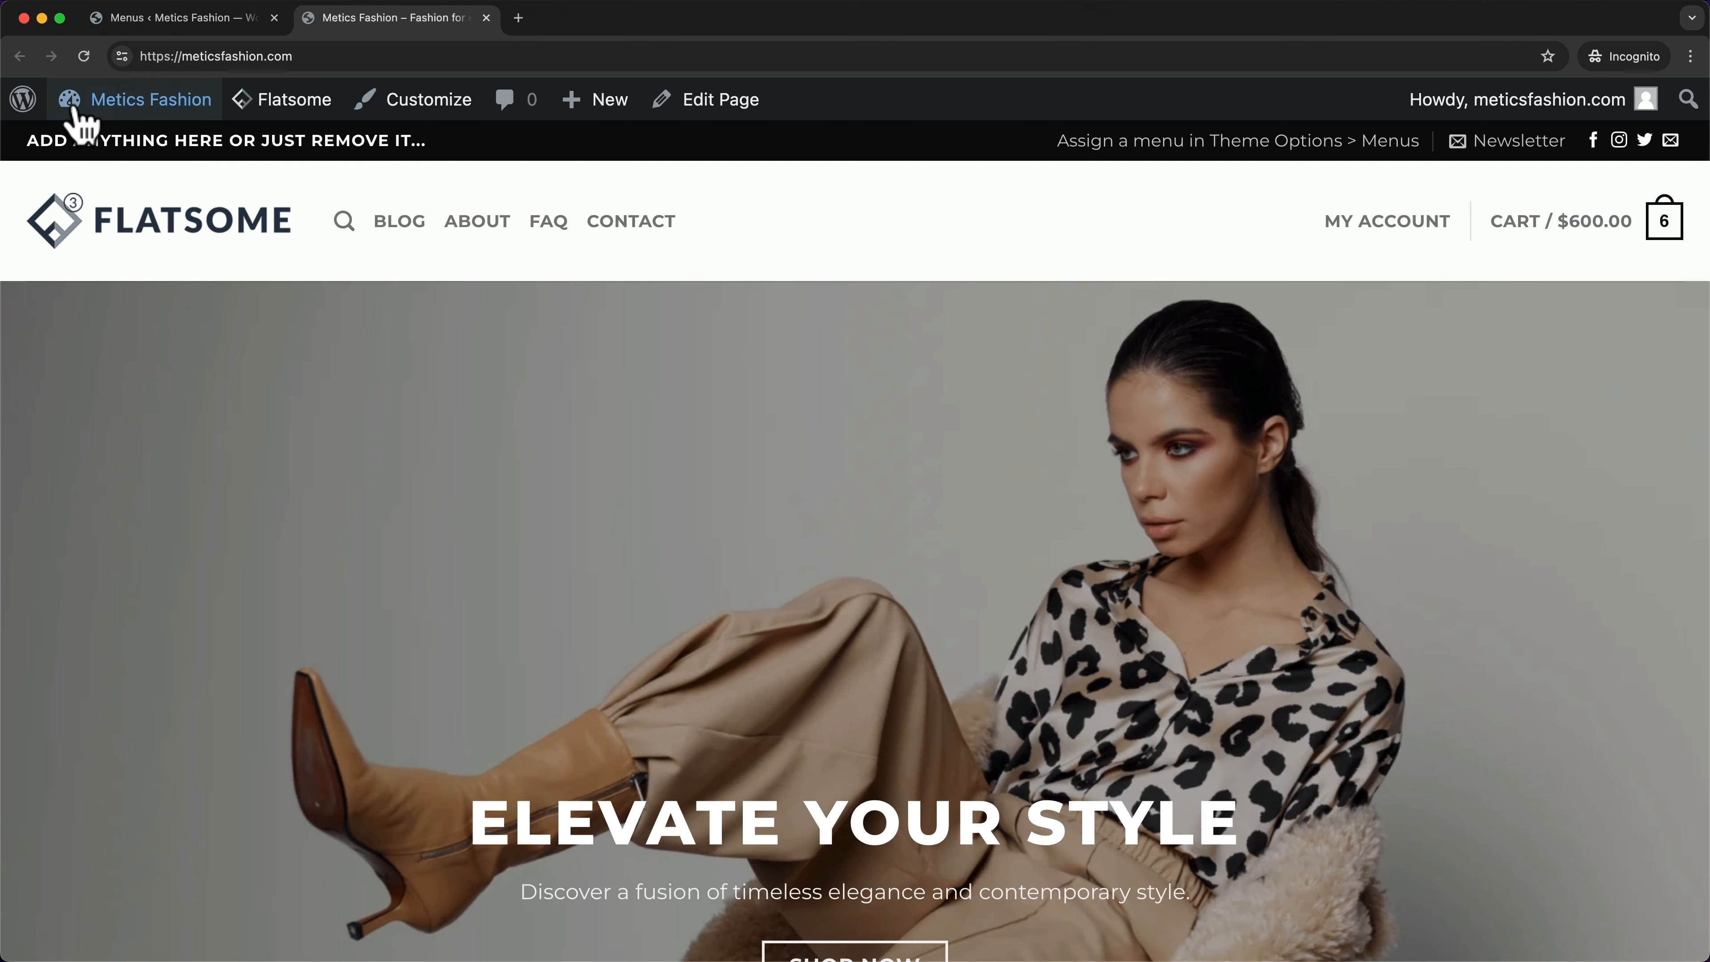
pyautogui.click(83, 56)
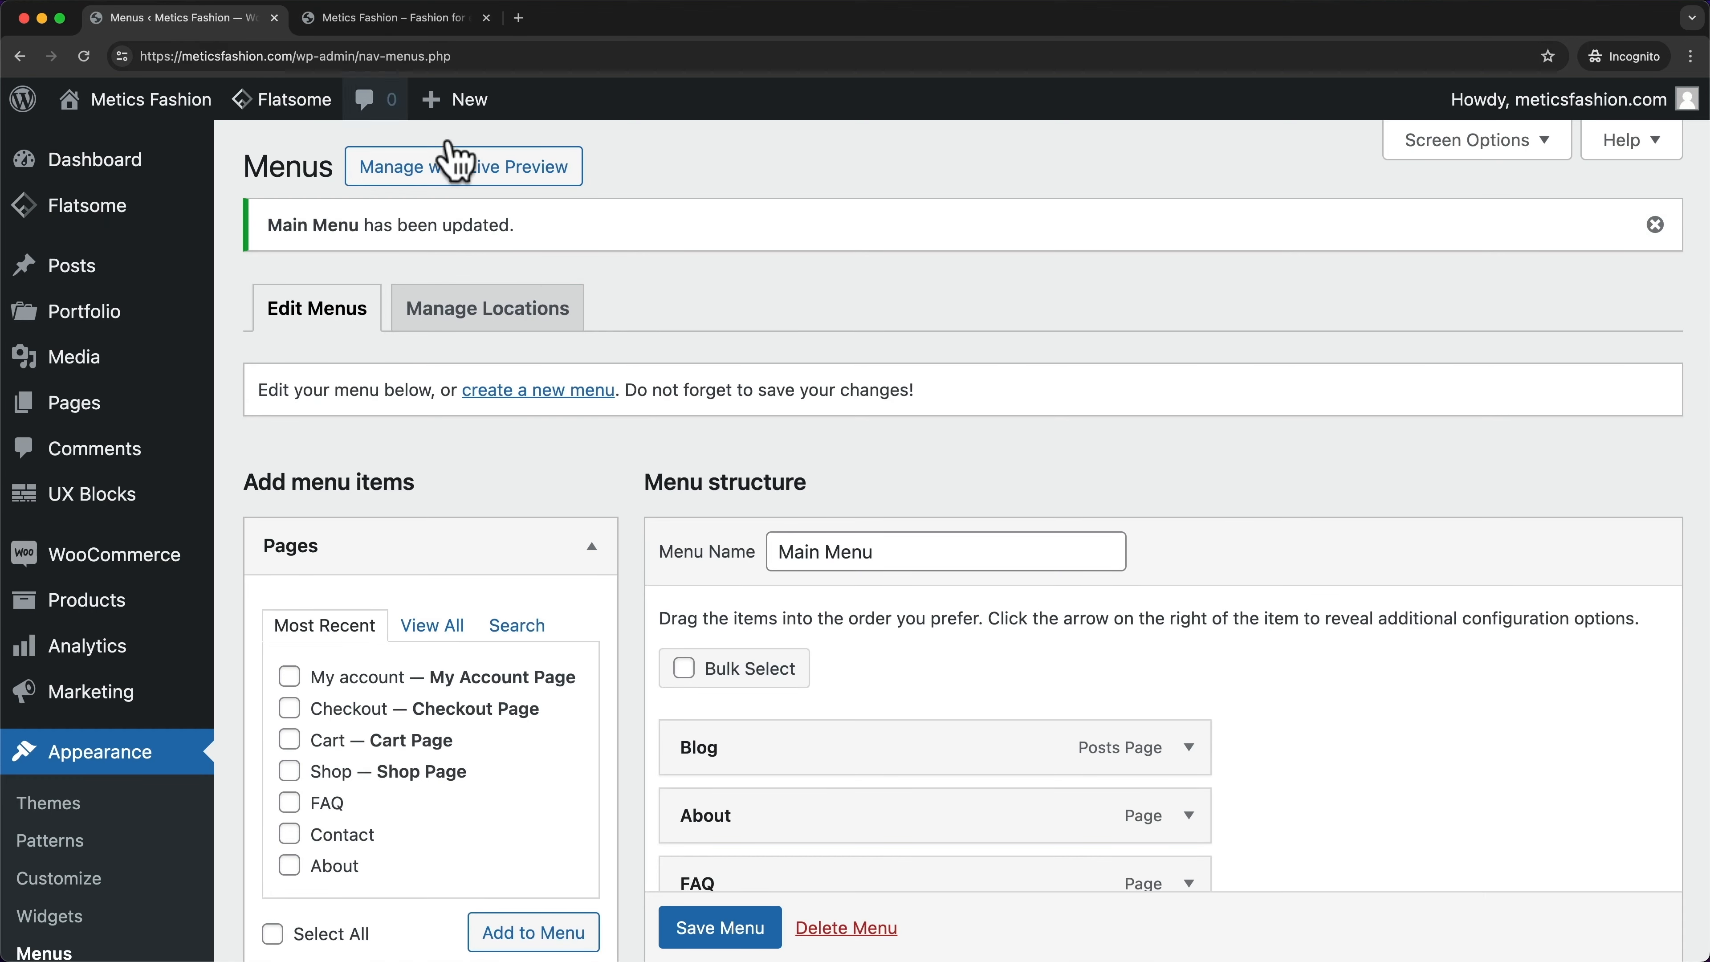
# - Add the Shop page to the Main Menu from the full Pages list
pyautogui.scroll(-5, 603, 420)
pyautogui.scroll(-1, 608, 426)
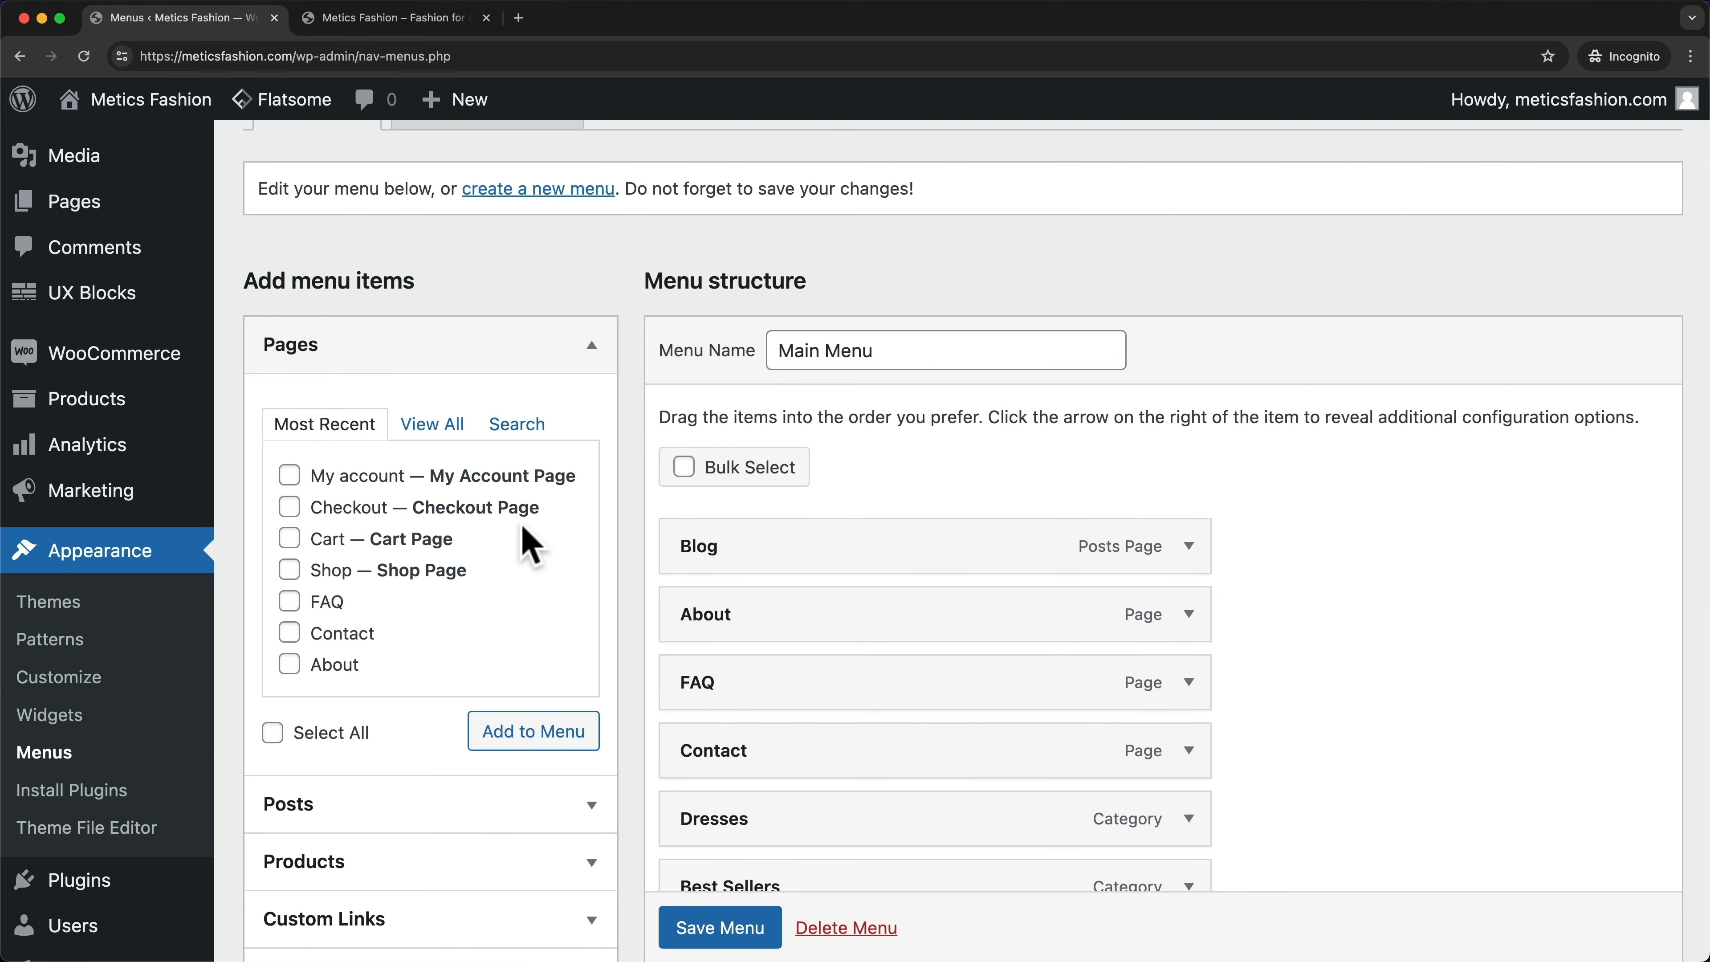
pyautogui.scroll(-1, 529, 546)
pyautogui.click(448, 396)
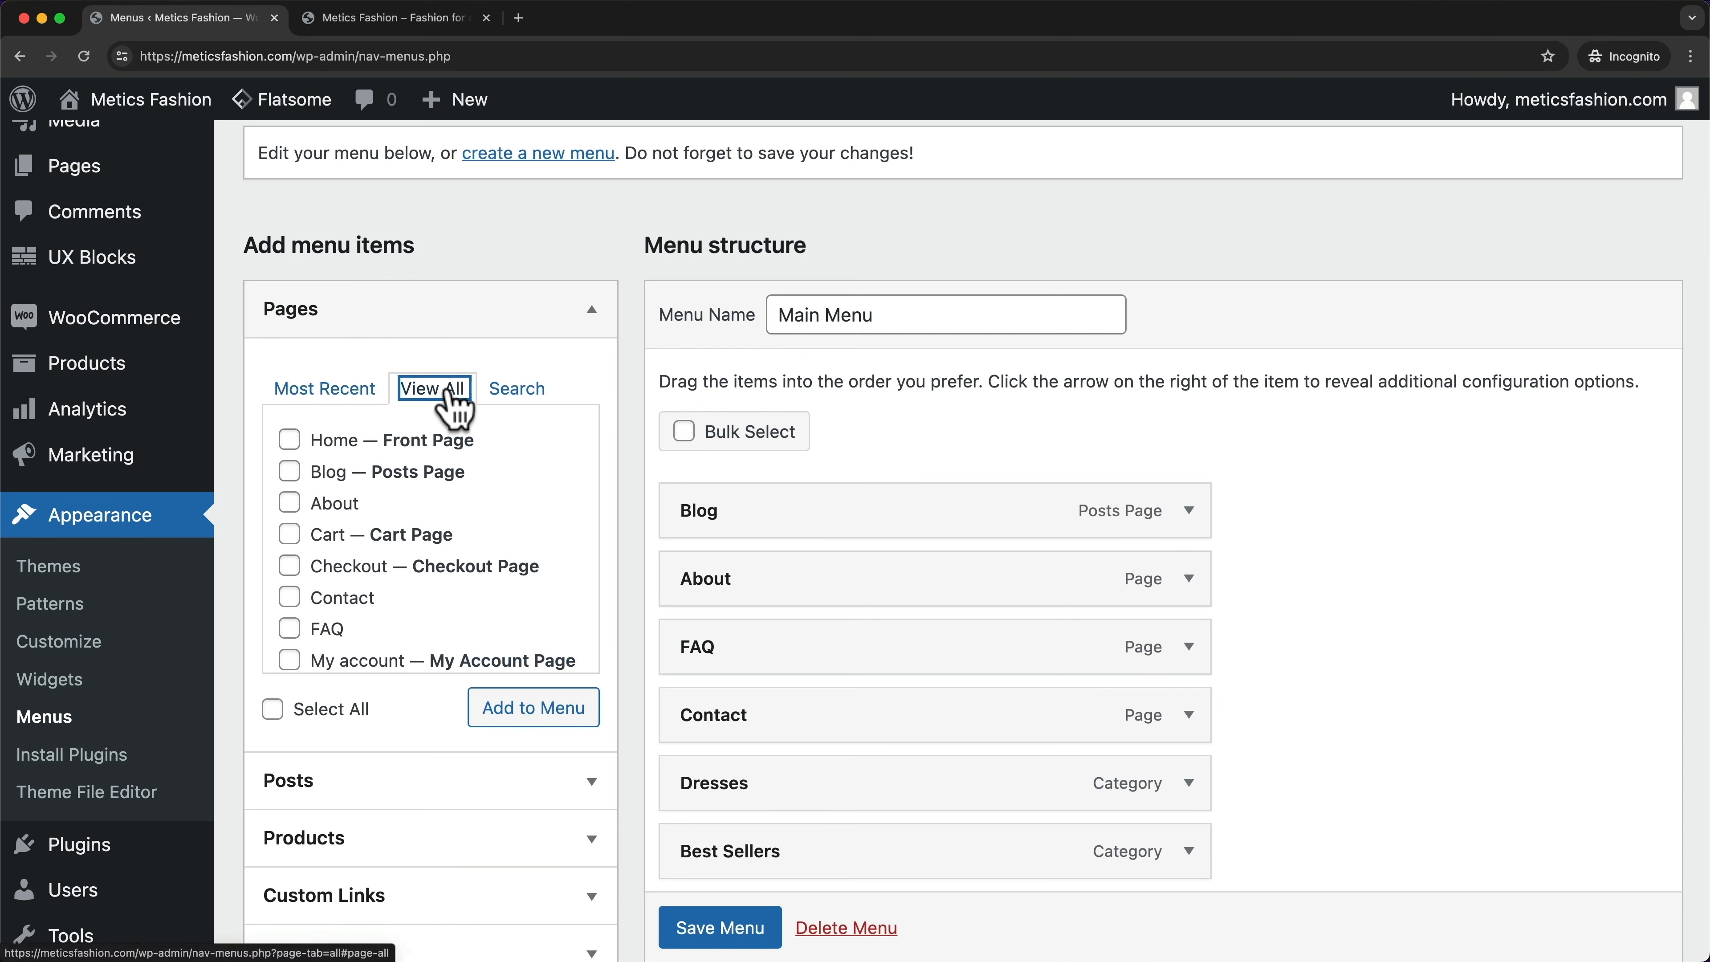
pyautogui.scroll(-2, 458, 512)
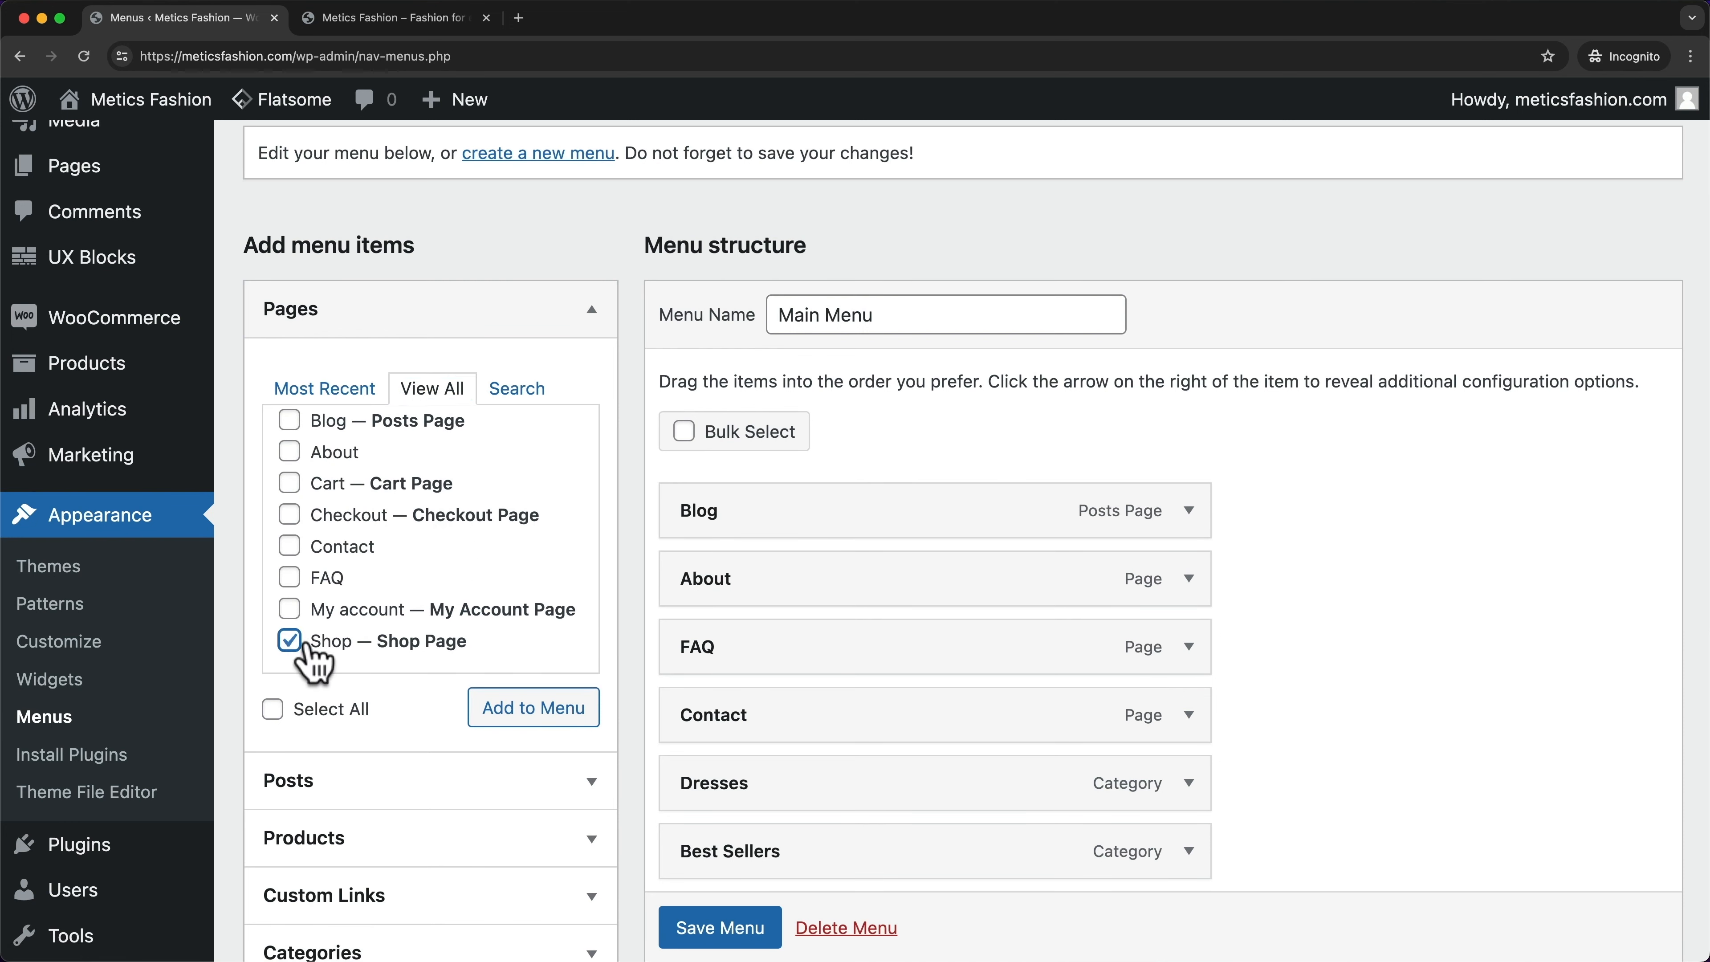
pyautogui.click(535, 702)
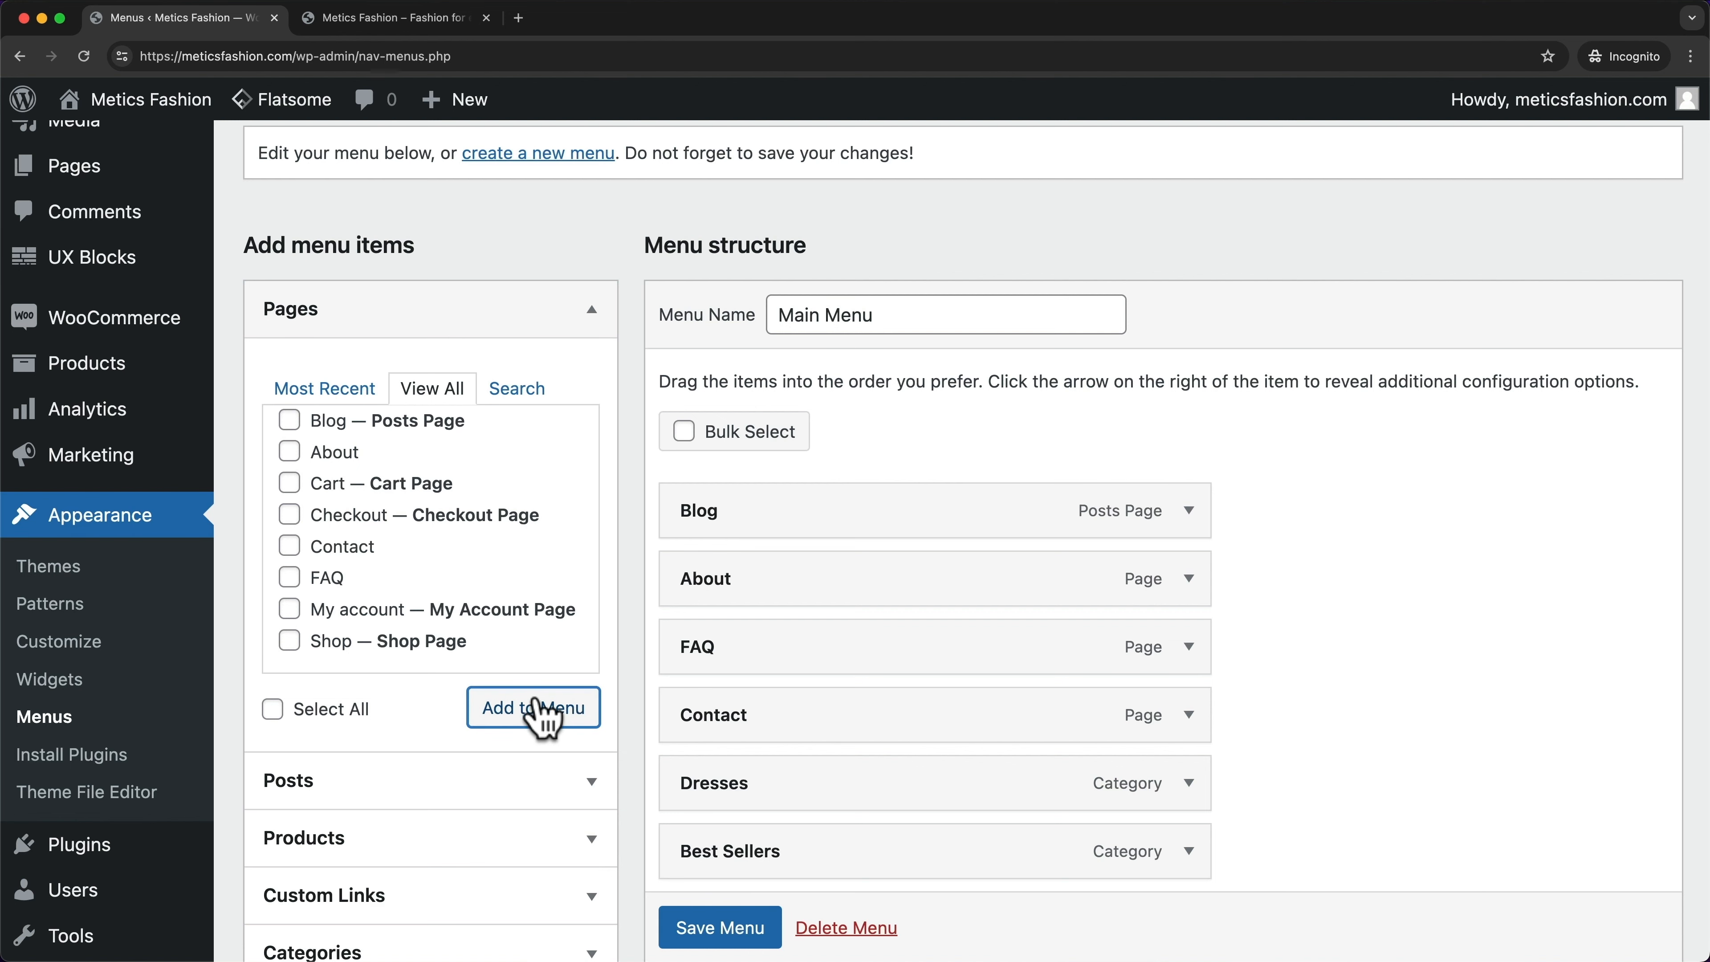
# - Indent Dresses, Tops, Best Sellers and New Arrivals under Shop as sub items and save the menu
pyautogui.scroll(-5, 839, 661)
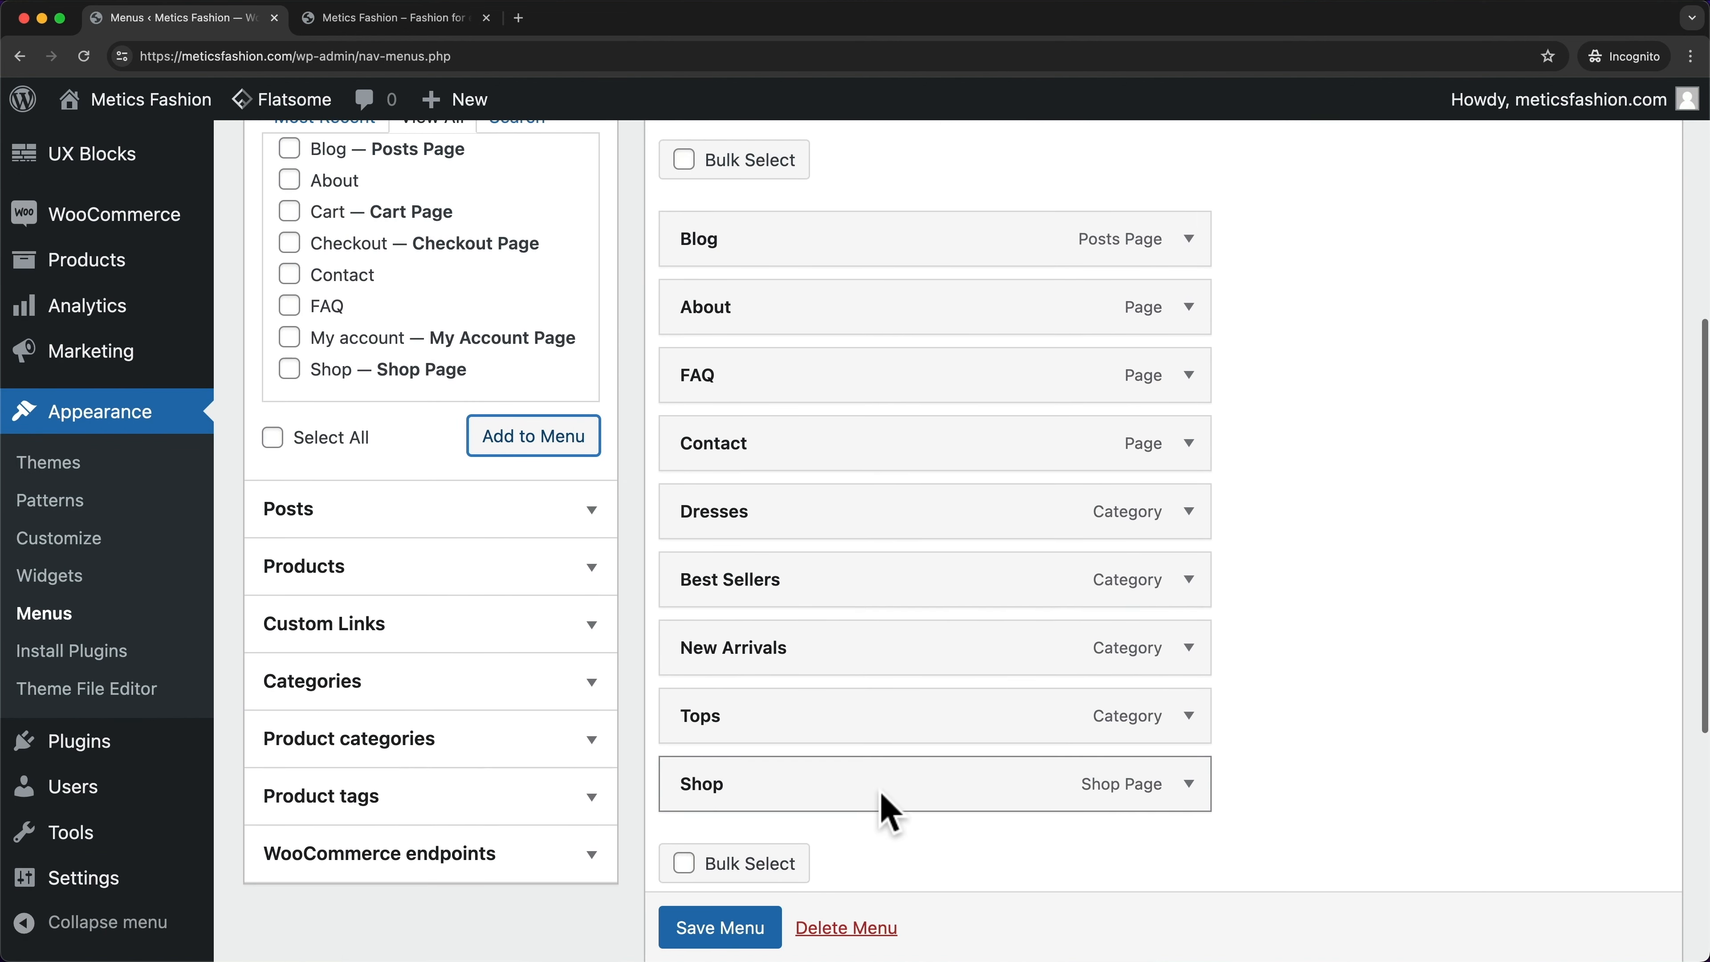
pyautogui.scroll(-1, 881, 795)
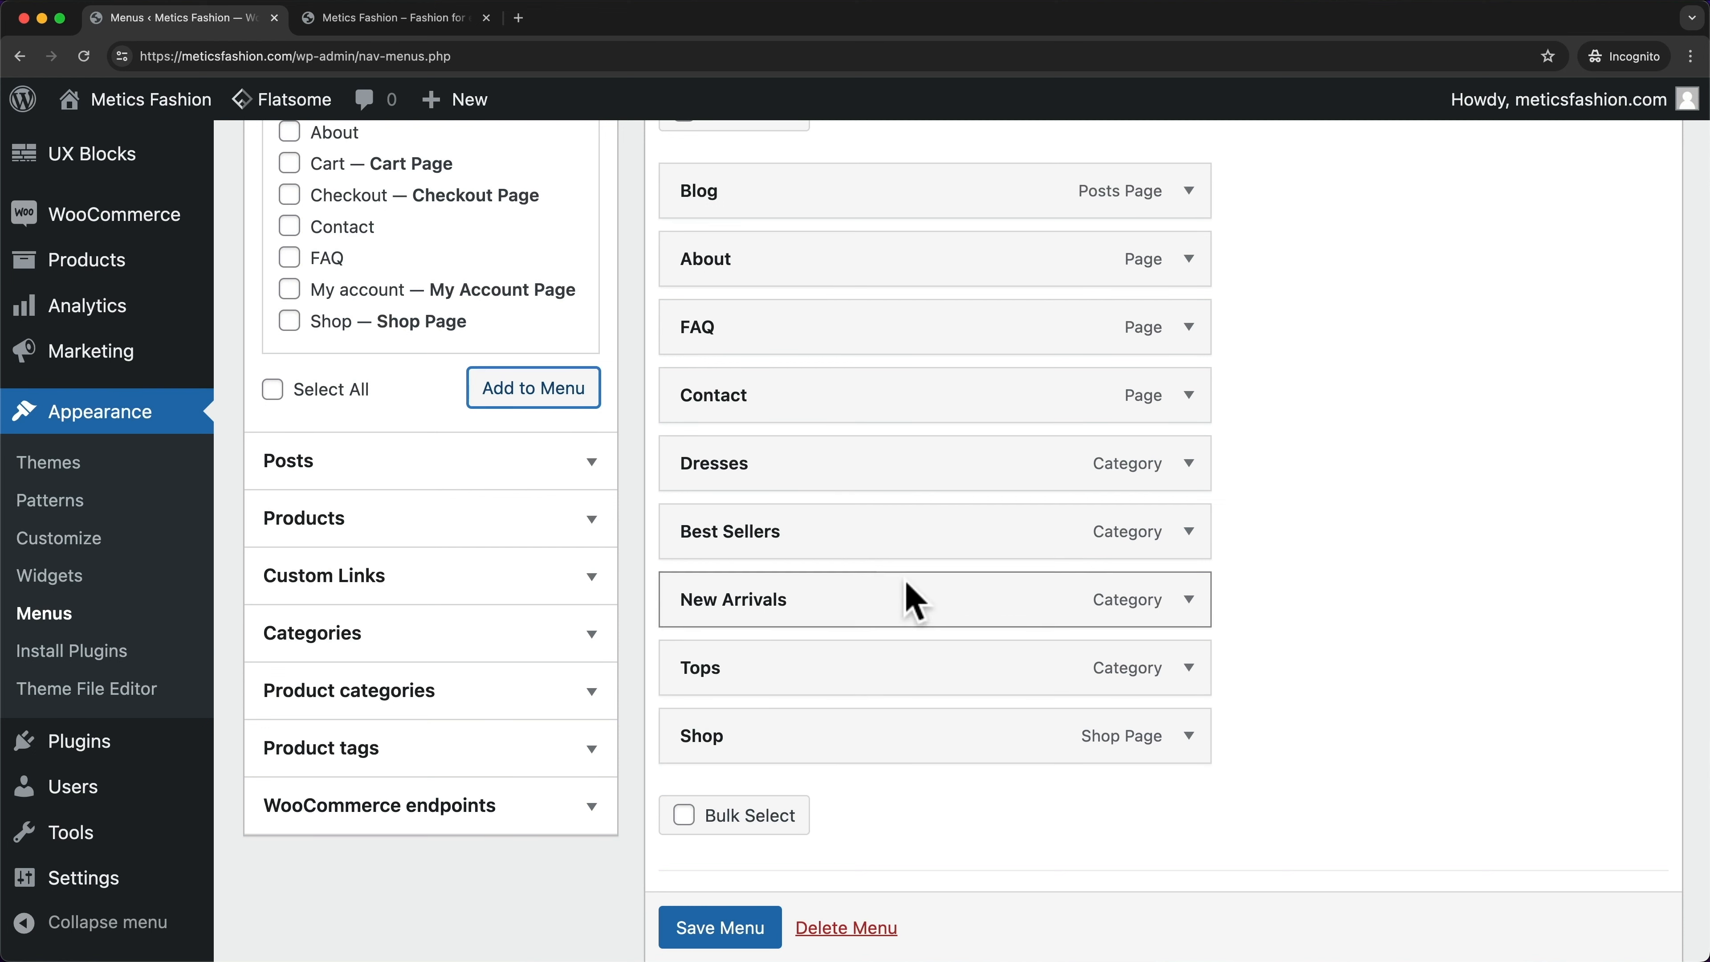
pyautogui.moveTo(724, 475); pyautogui.dragTo(774, 748)
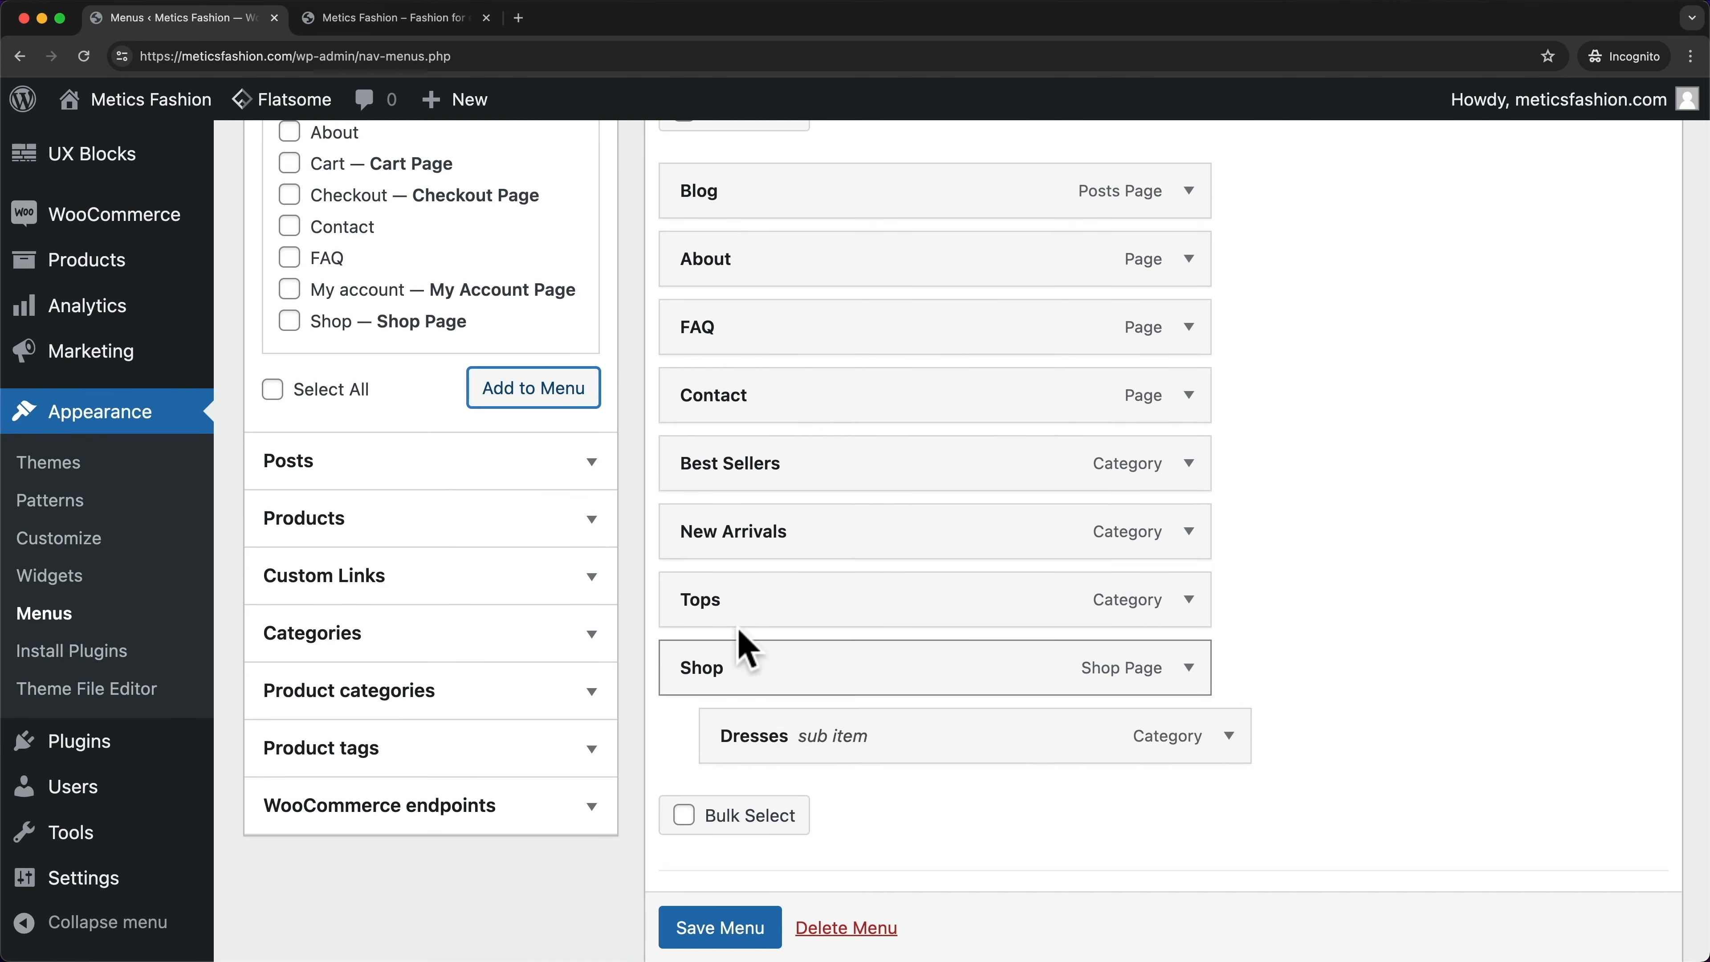
pyautogui.moveTo(739, 620); pyautogui.dragTo(782, 735)
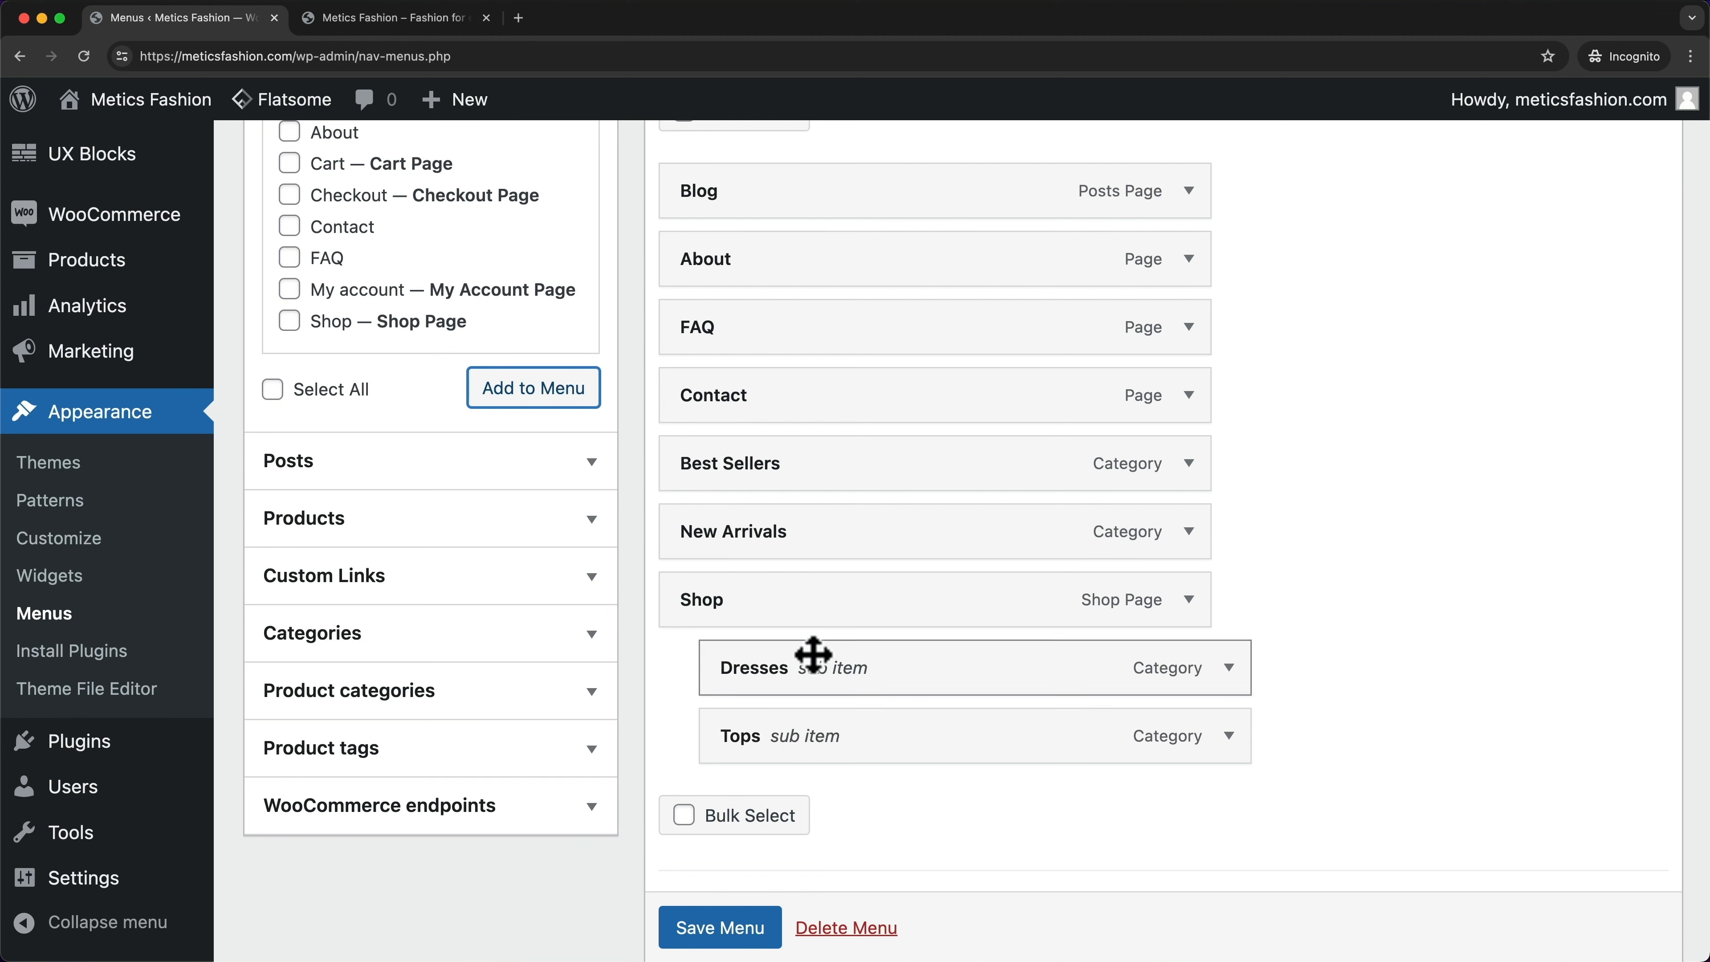
pyautogui.moveTo(791, 465); pyautogui.dragTo(822, 754)
pyautogui.moveTo(823, 754); pyautogui.dragTo(823, 754)
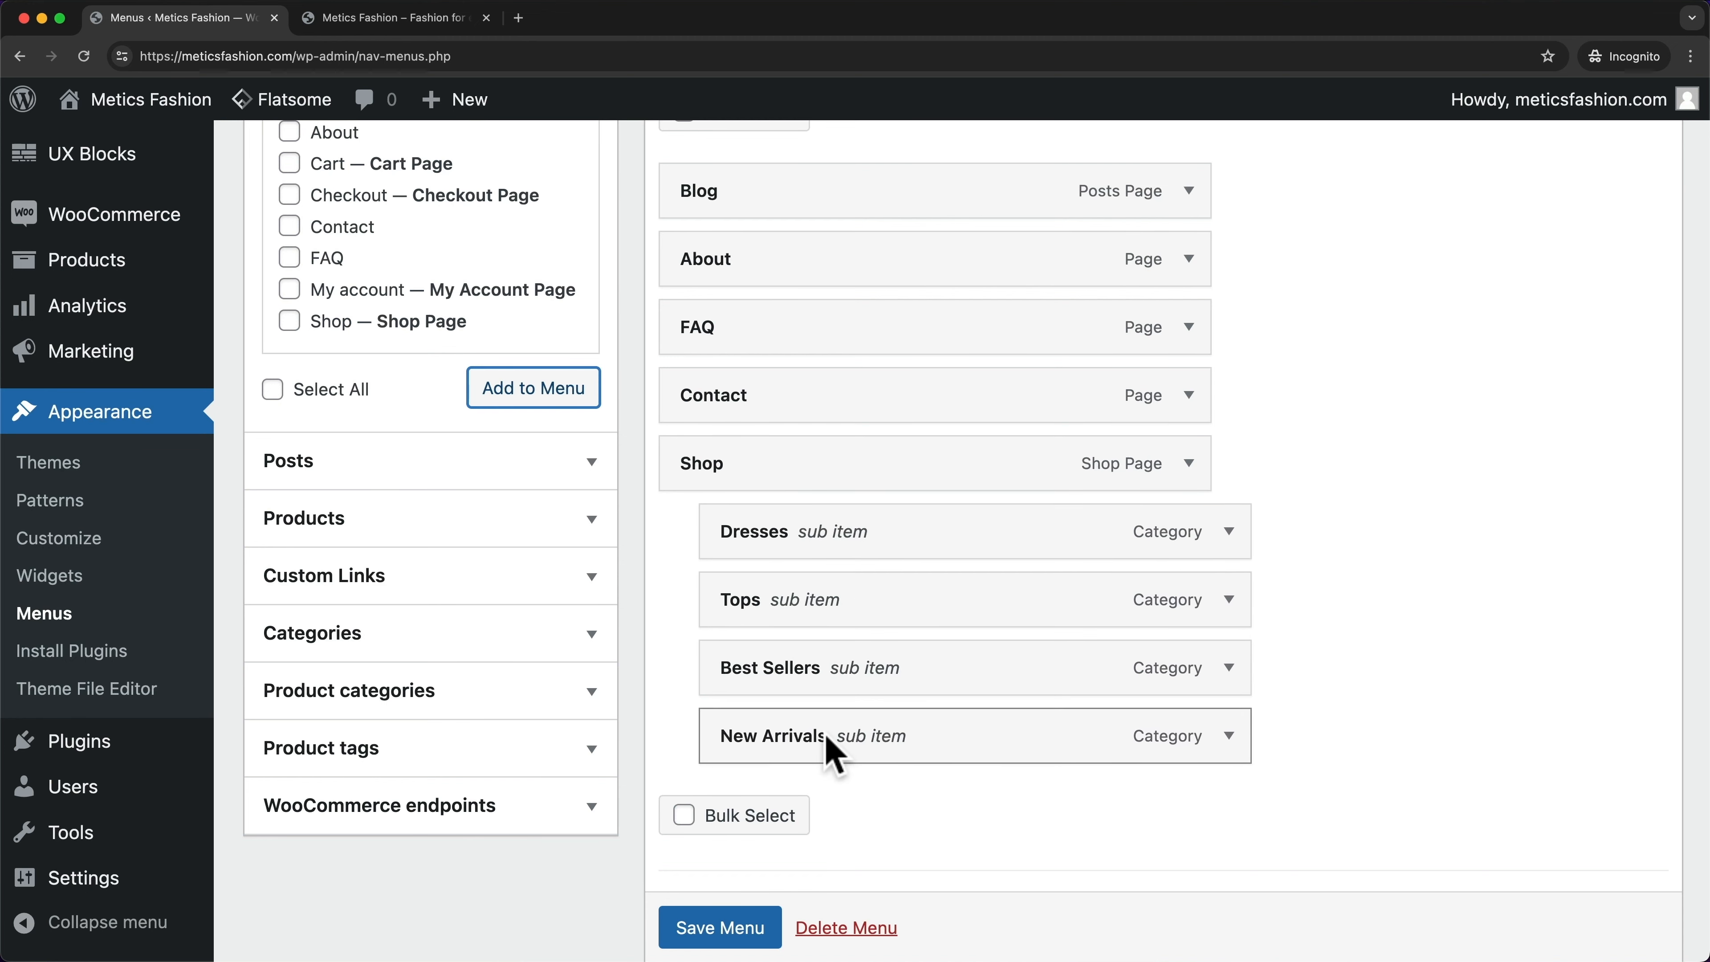
pyautogui.click(749, 933)
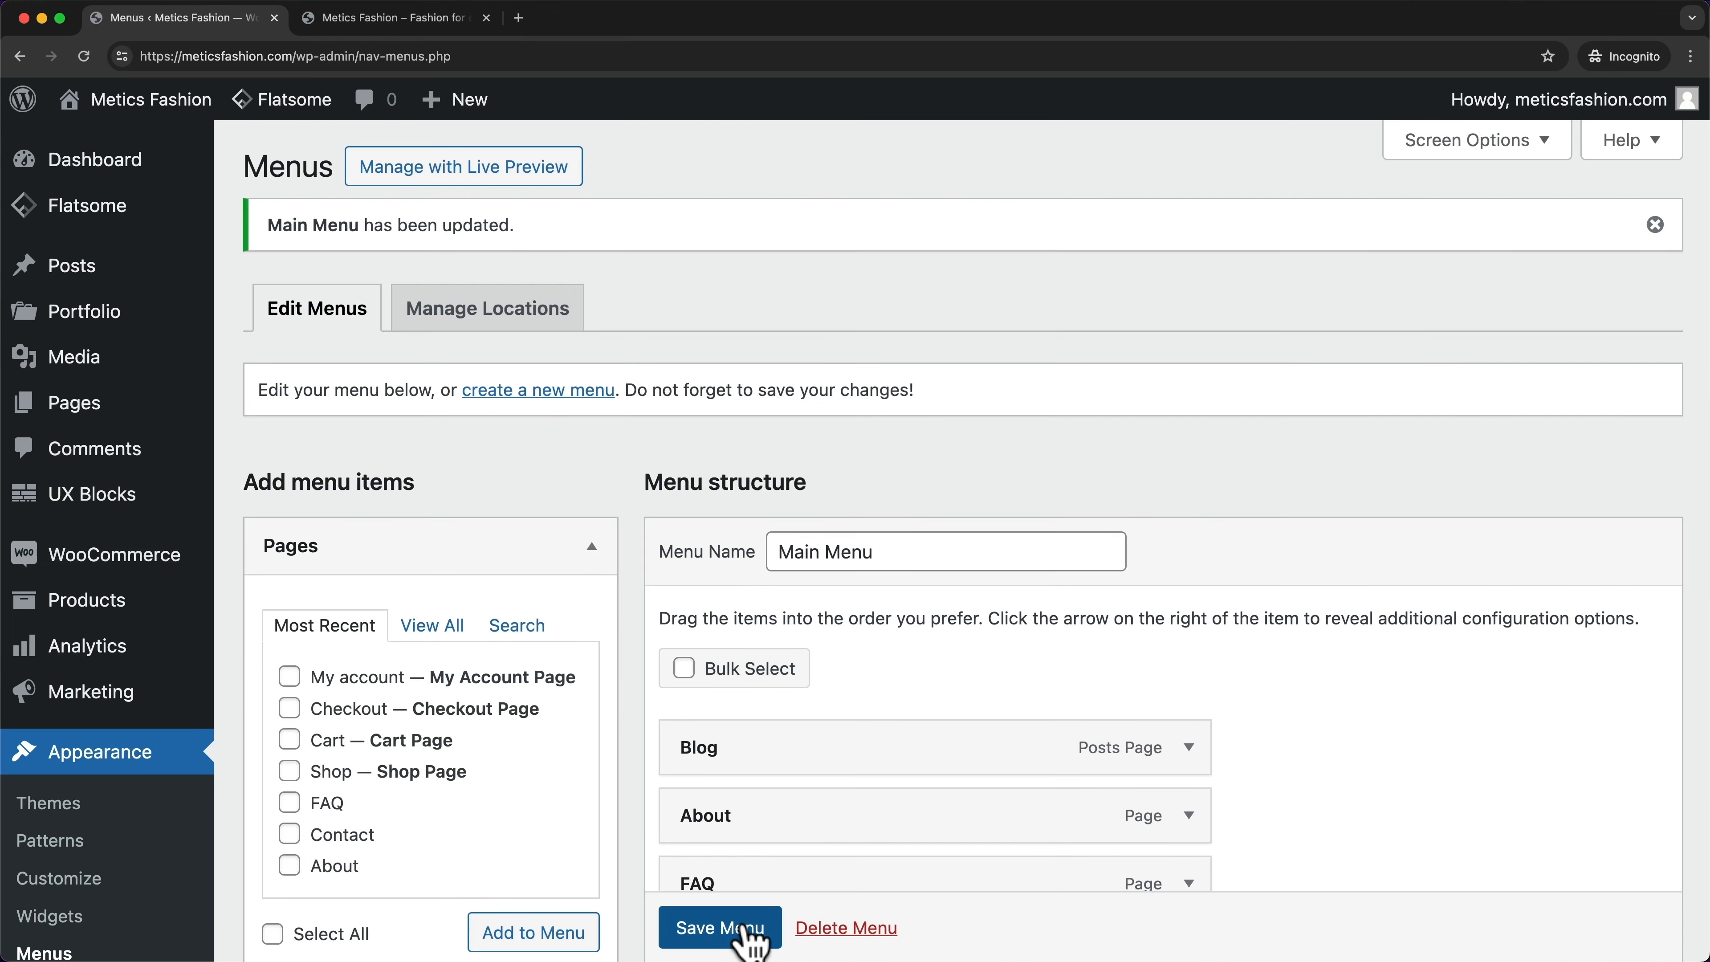
# - Reload the storefront to check the nested Shop menu
pyautogui.click(434, 20)
pyautogui.click(86, 56)
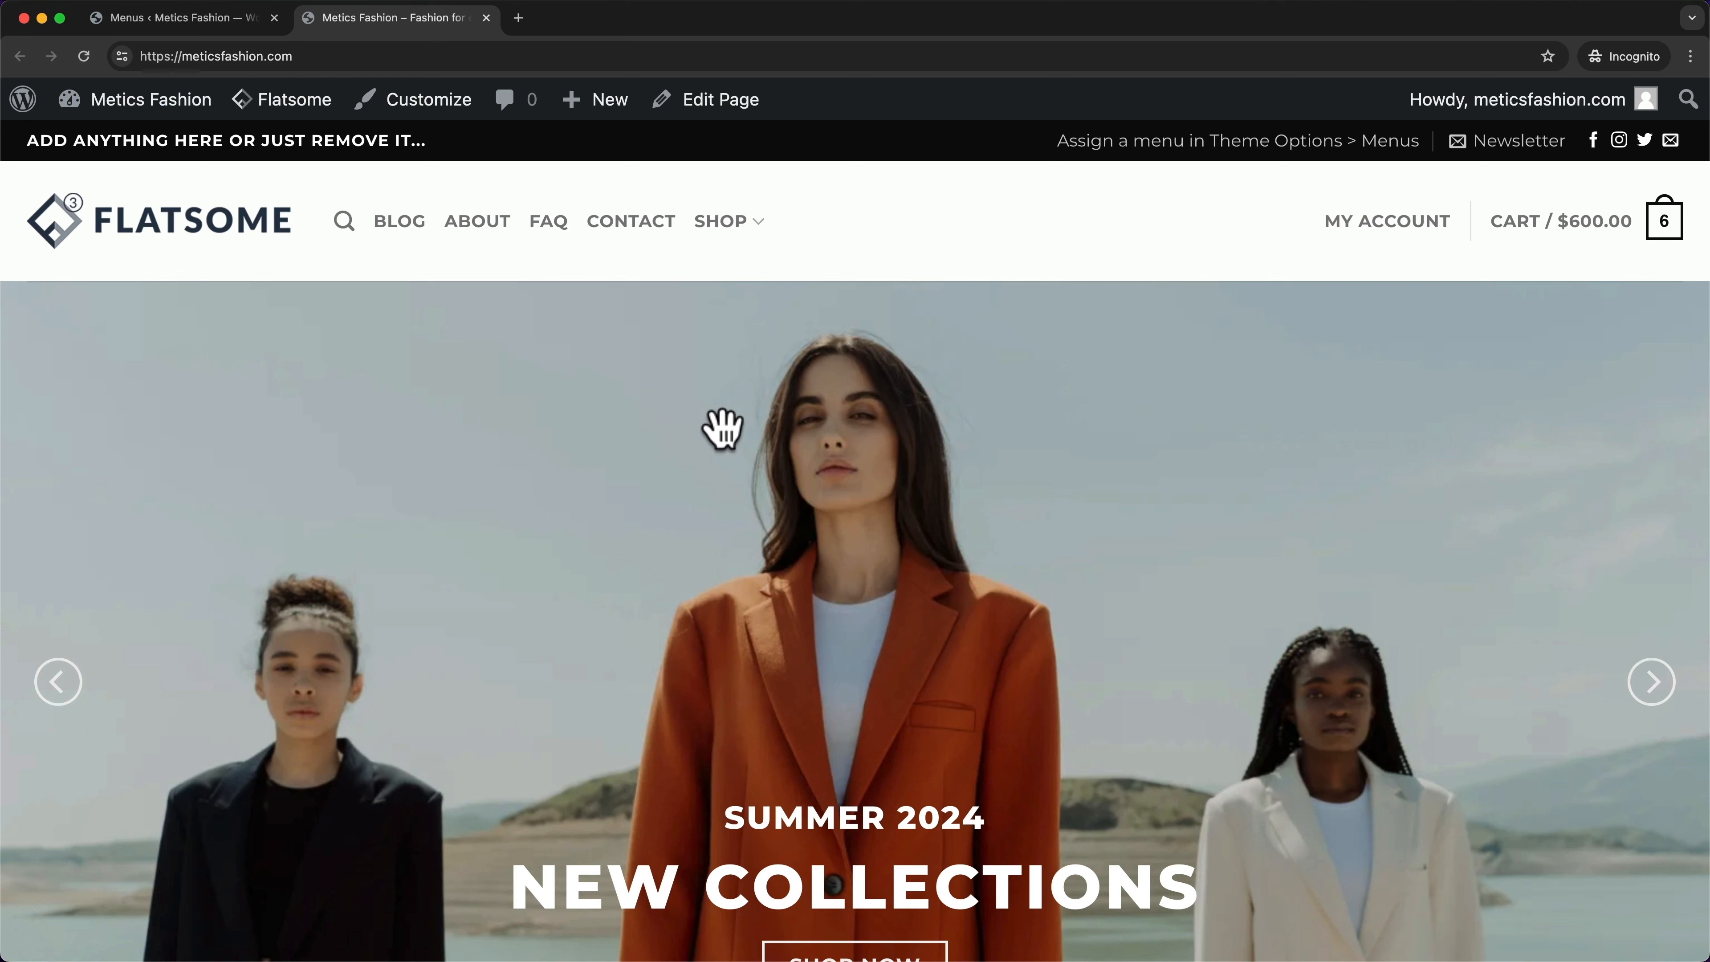
pyautogui.moveTo(724, 221)
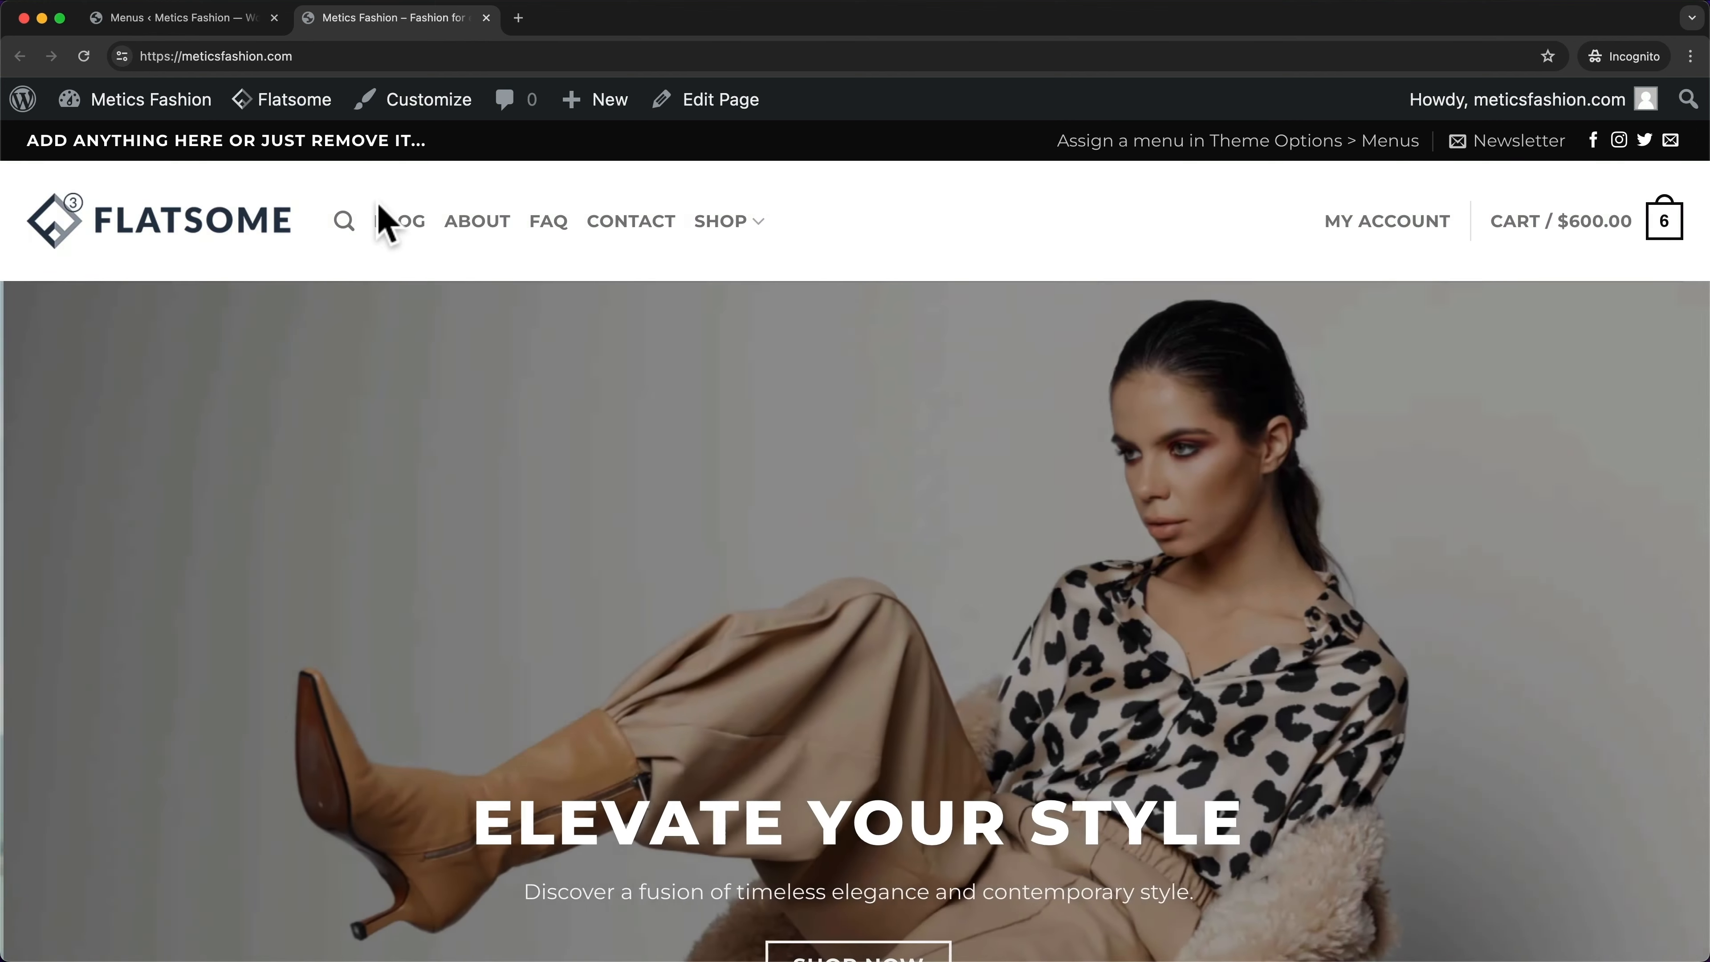
# - Drag Shop and its four sub items above Blog, save the menu, and check the storefront
pyautogui.click(204, 20)
pyautogui.scroll(-5, 940, 449)
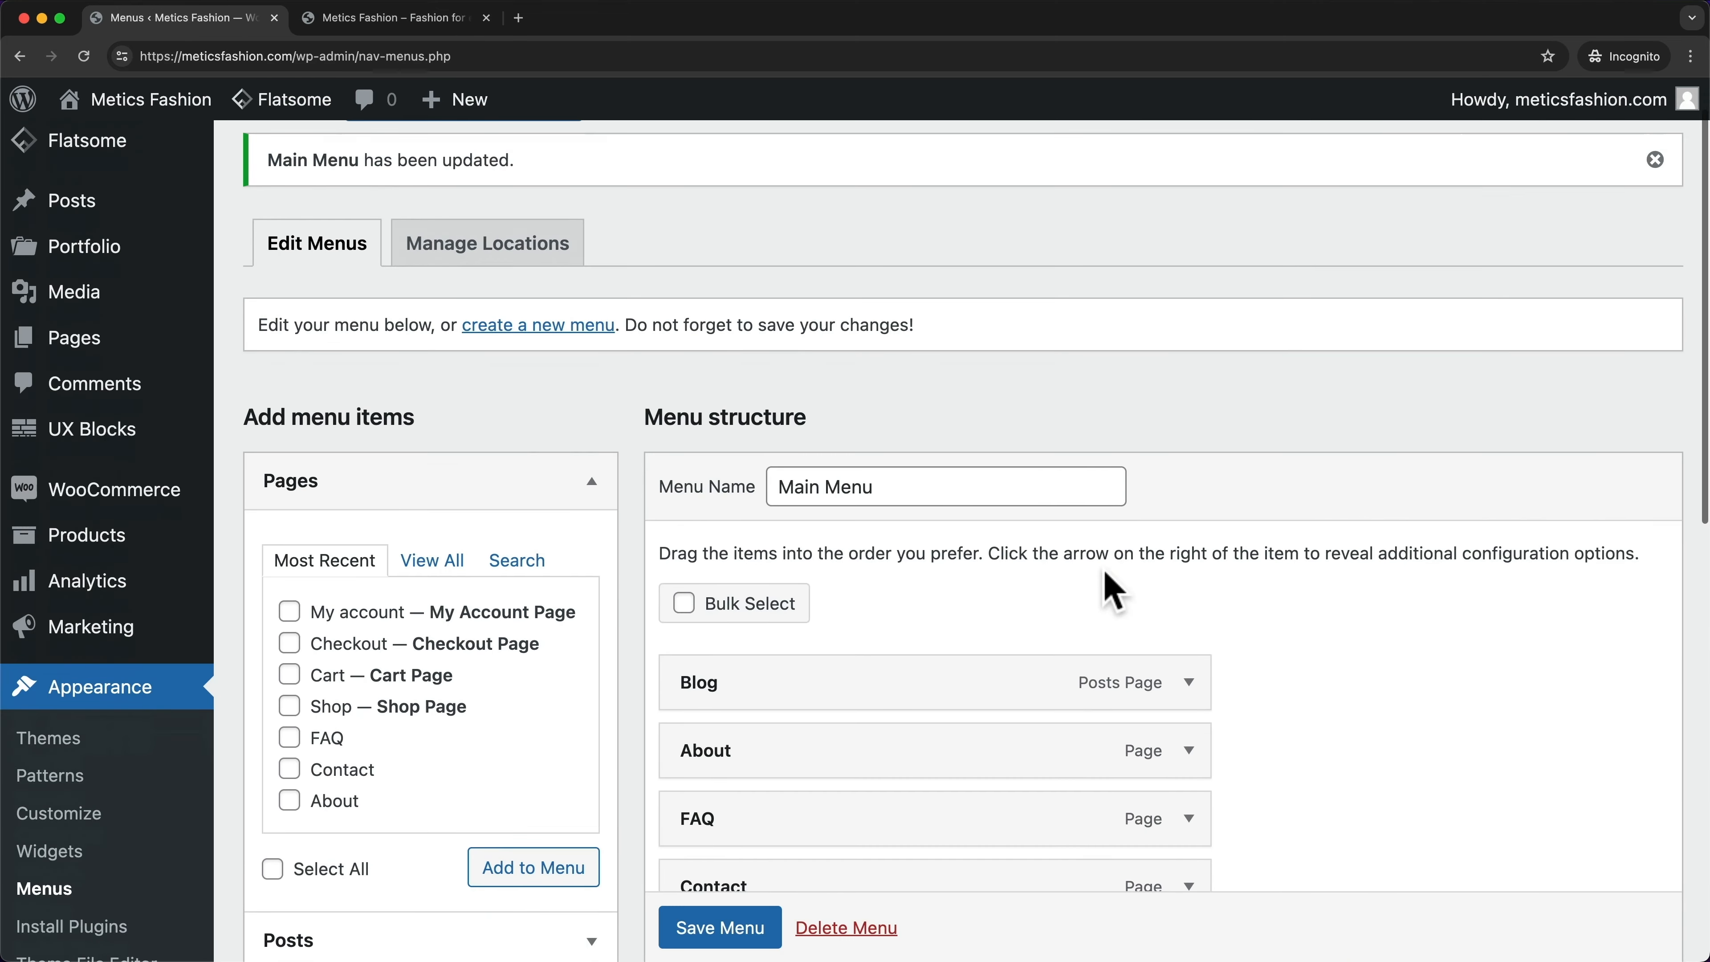
pyautogui.moveTo(680, 739); pyautogui.dragTo(679, 458)
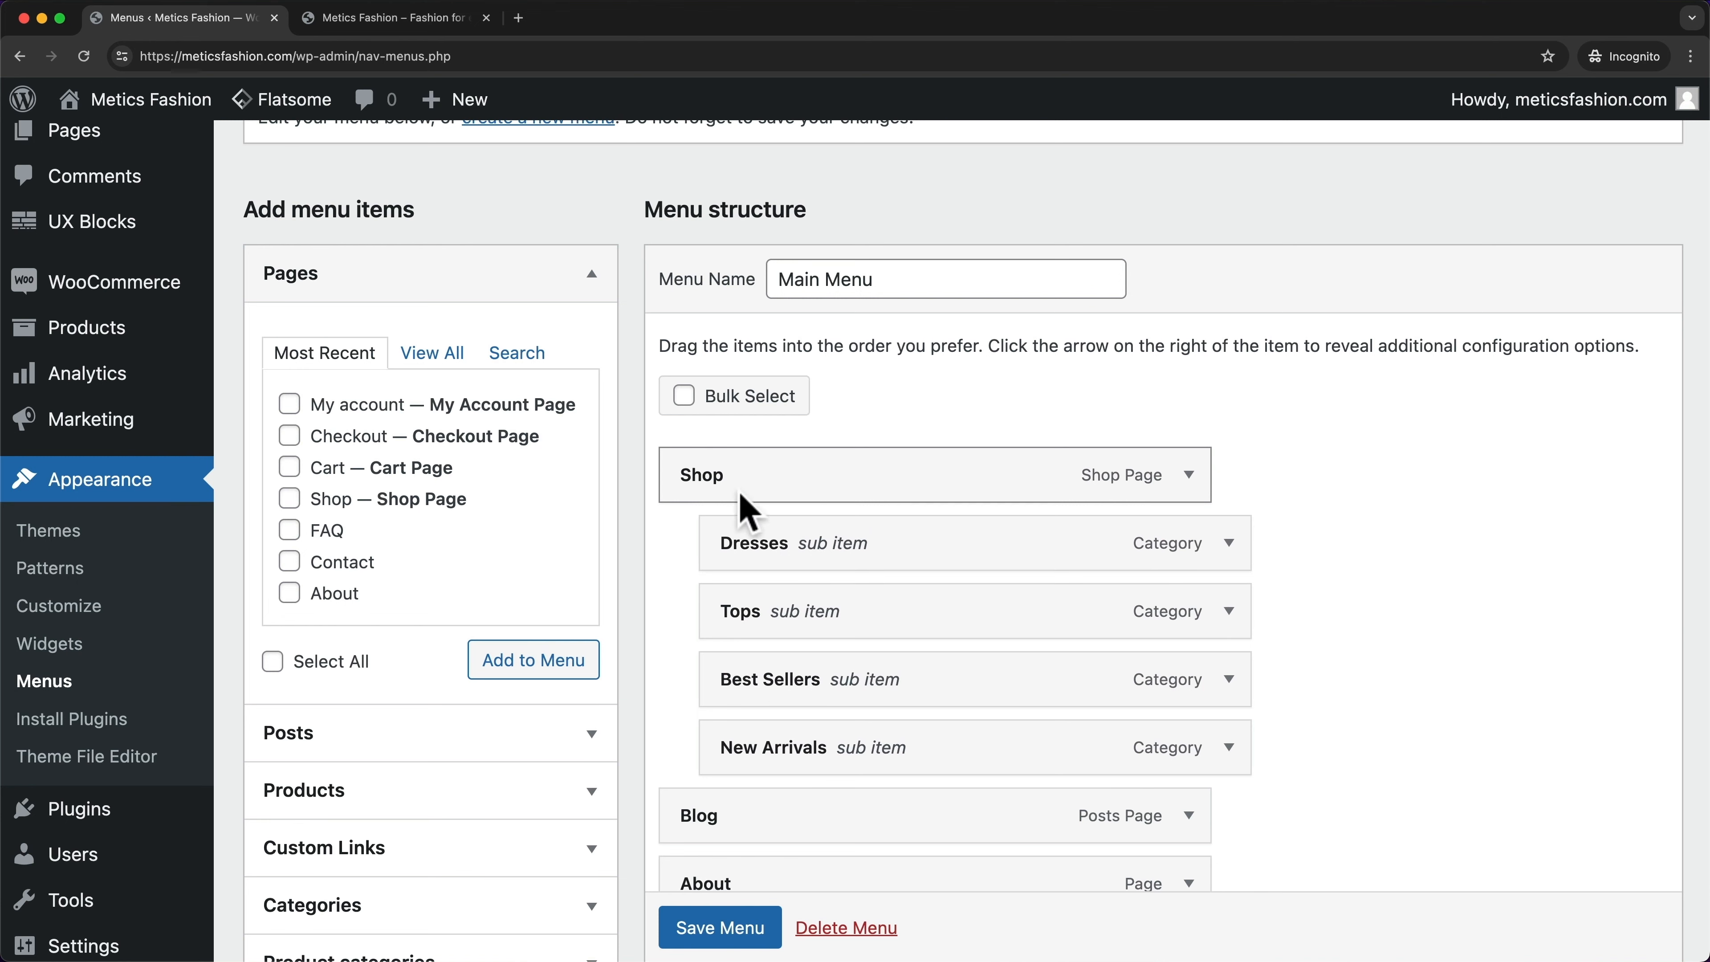
pyautogui.click(756, 929)
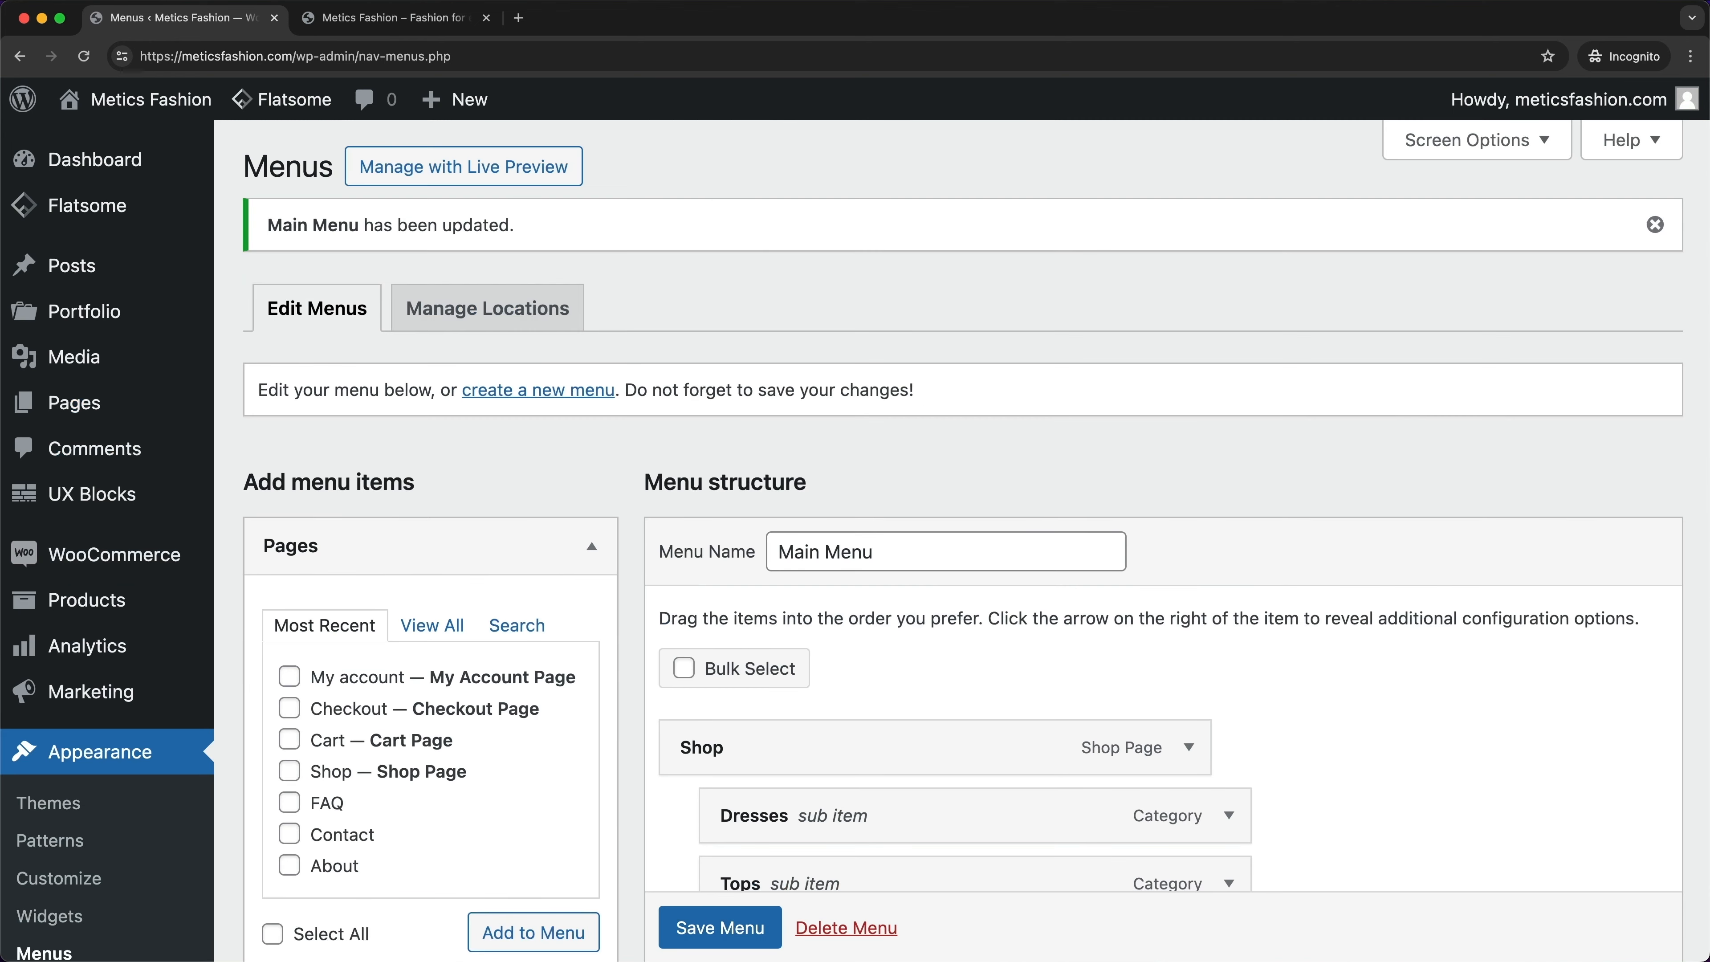
pyautogui.hotkey('ctrl', 'Tab')
pyautogui.moveTo(402, 223)
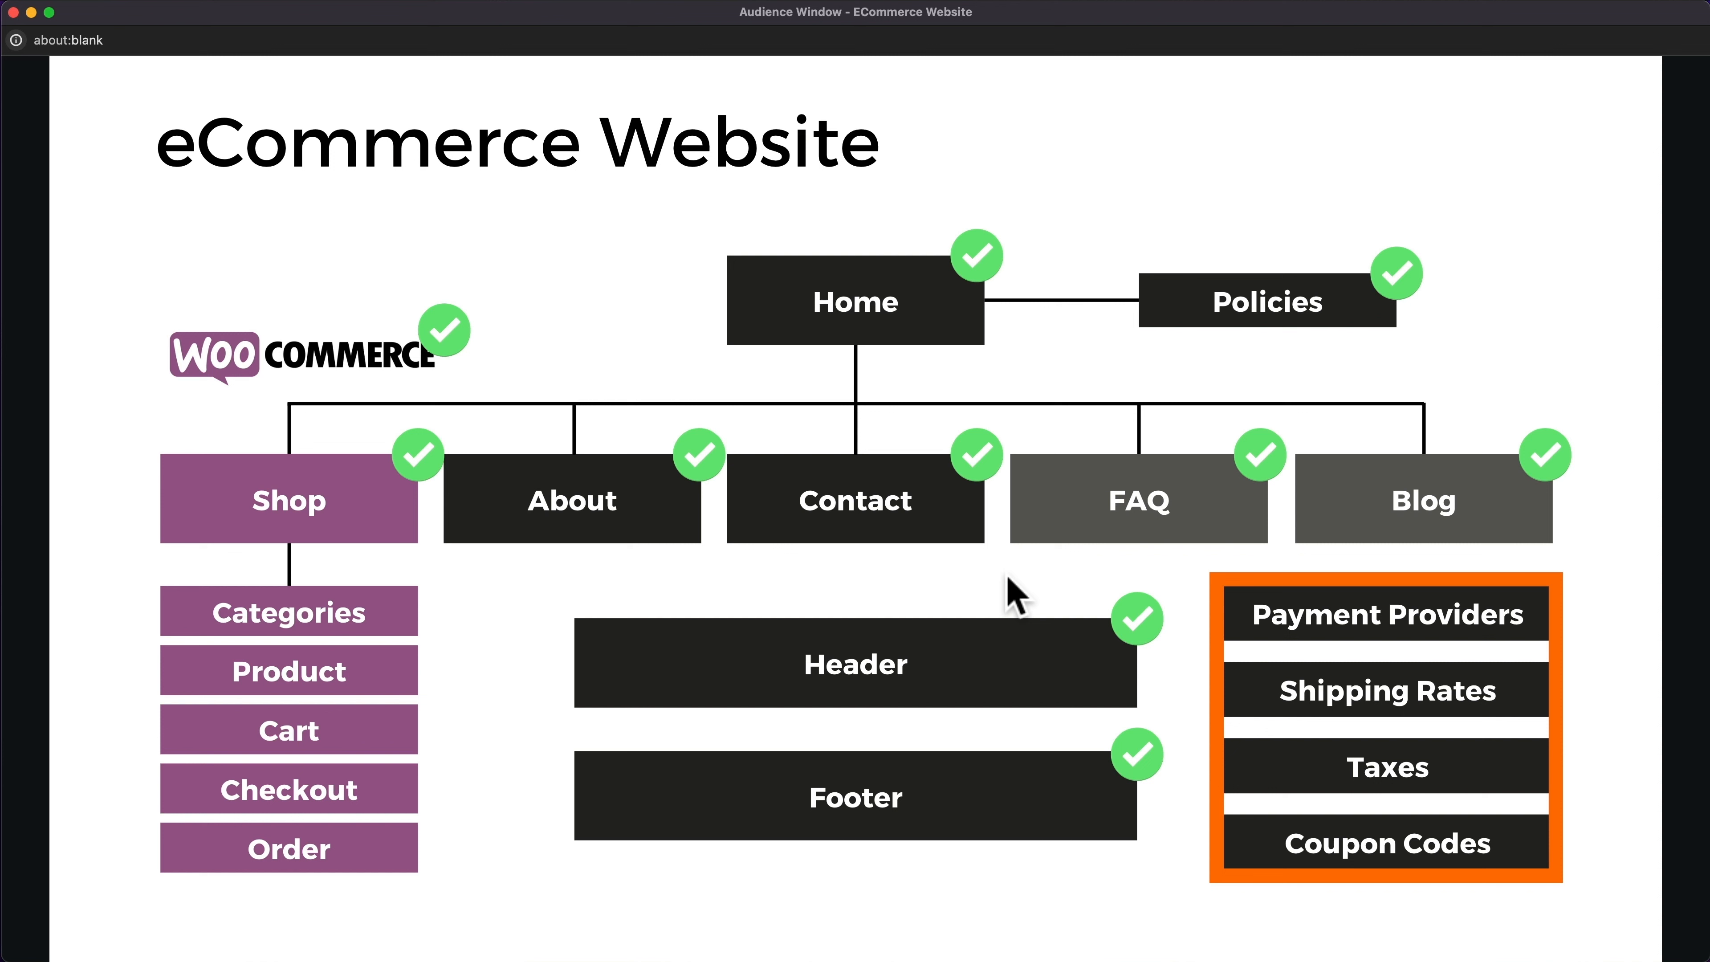
# - Show the eCommerce Website slide with WooCommerce, Home, Policies, pages, Header and Footer marked complete
pyautogui.click(1144, 564)
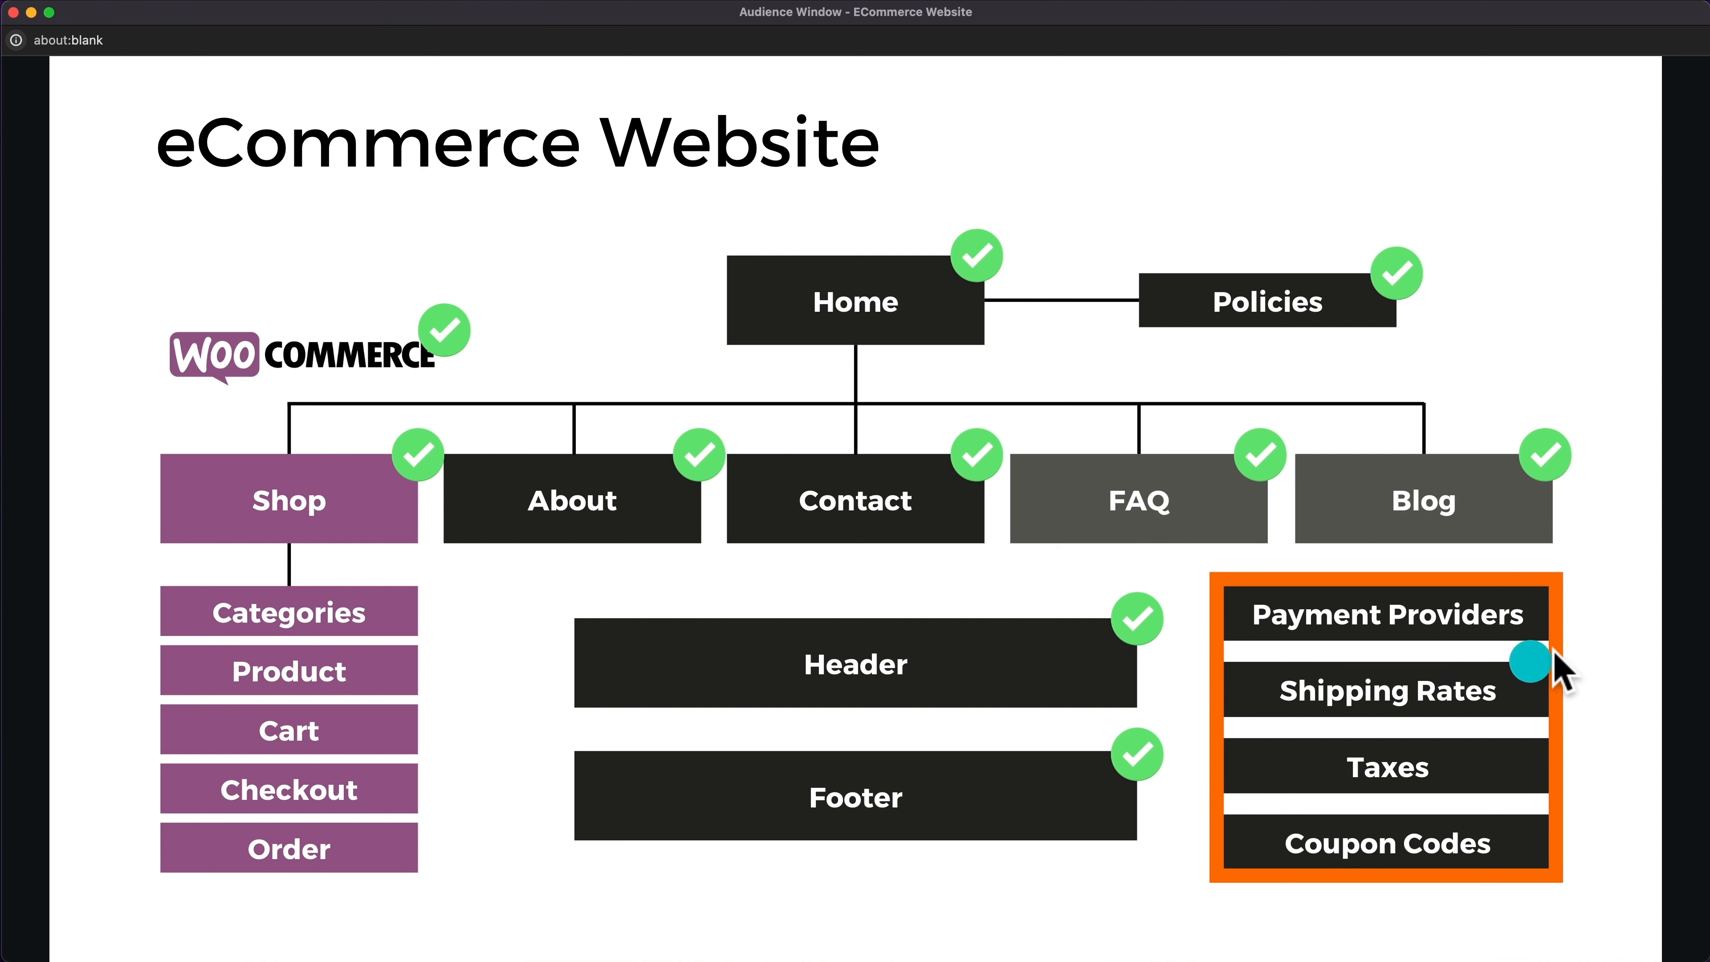
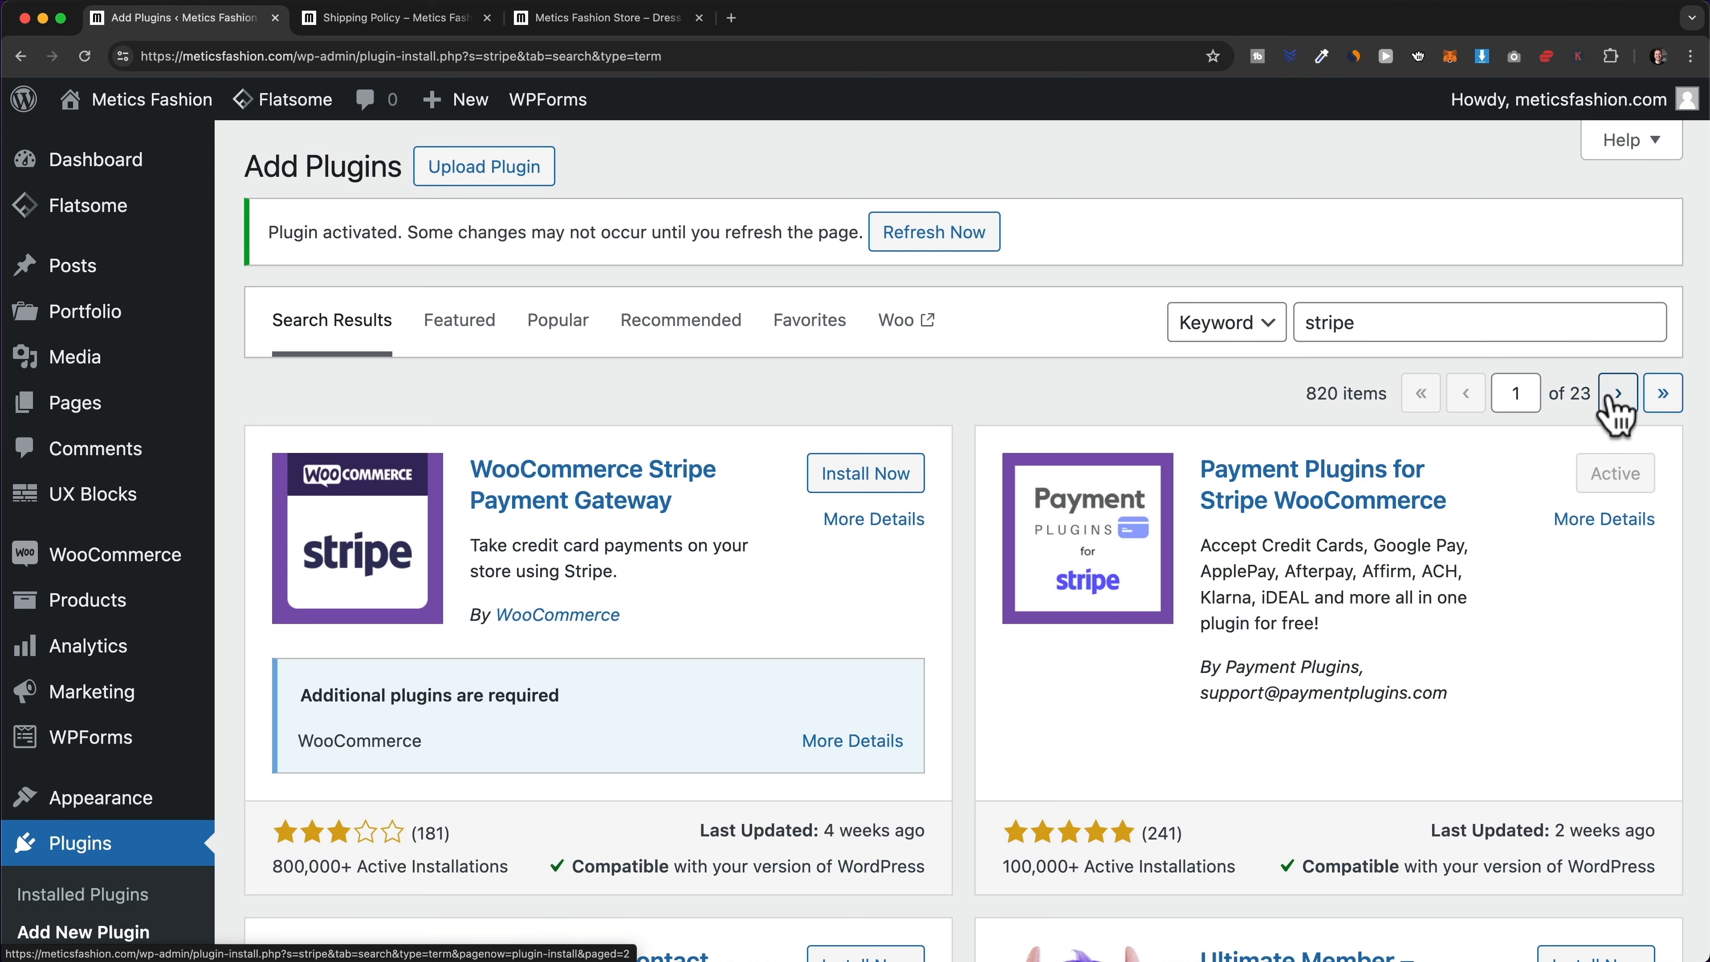
# - Search plugins for 'paypal', then install and activate Payment Plugins for PayPal WooCommerce
pyautogui.moveTo(1417, 323); pyautogui.dragTo(1306, 322)
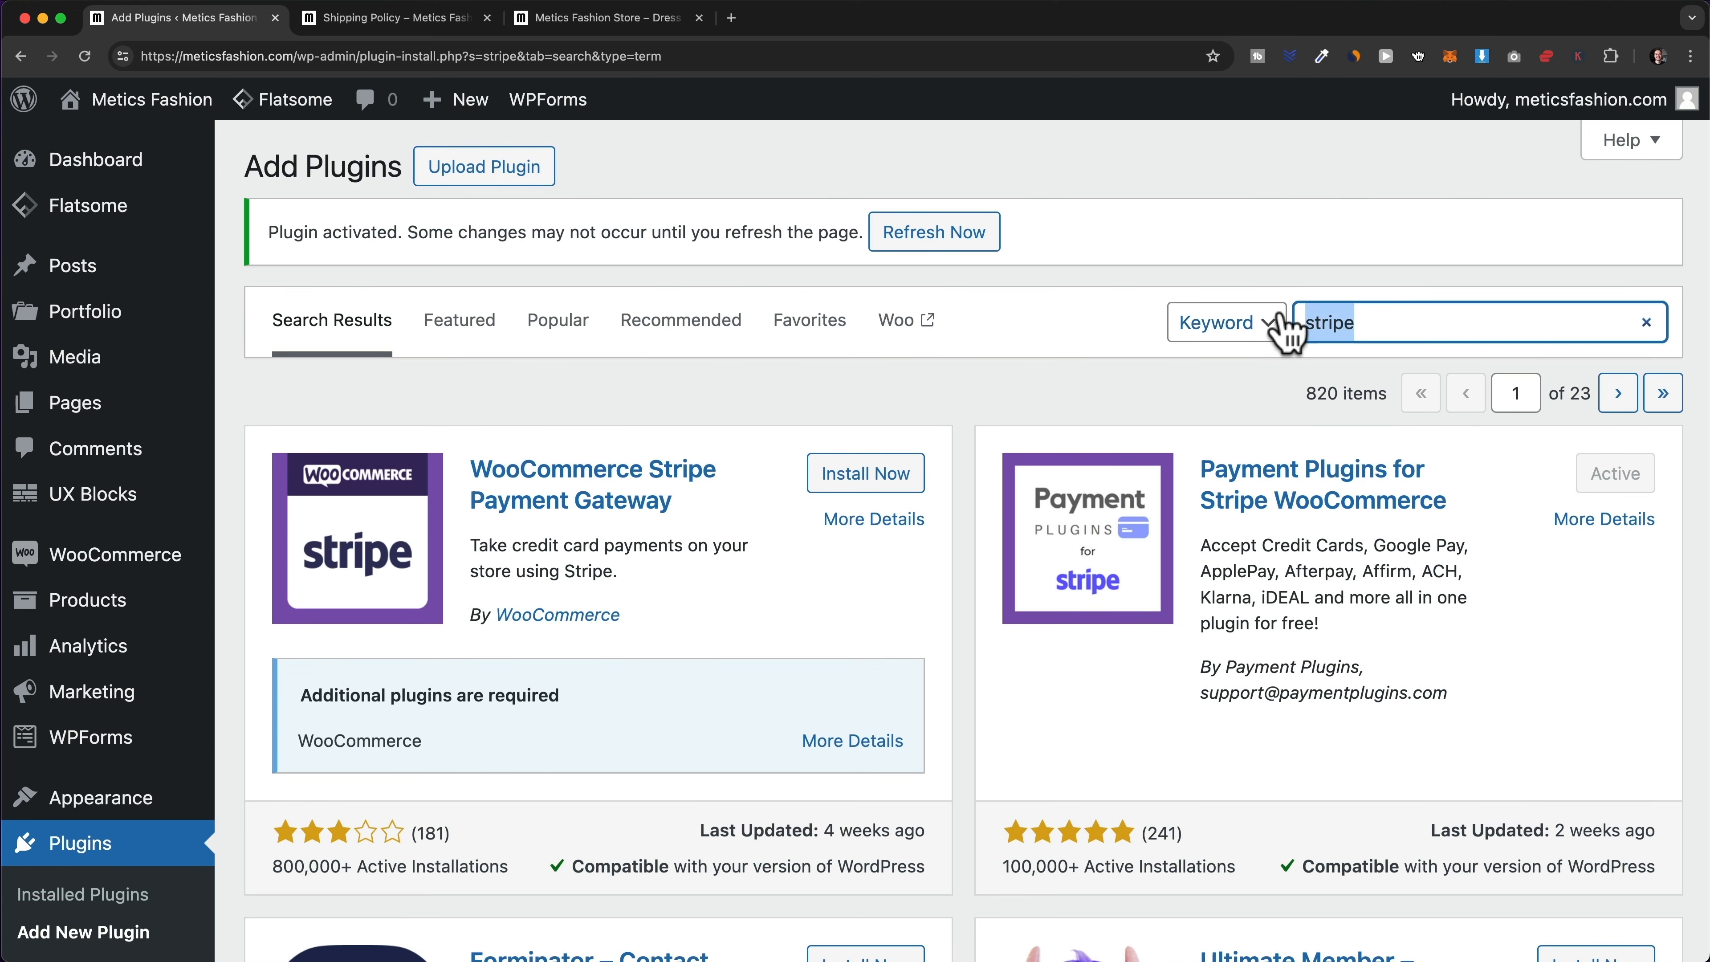
pyautogui.write('paypal')
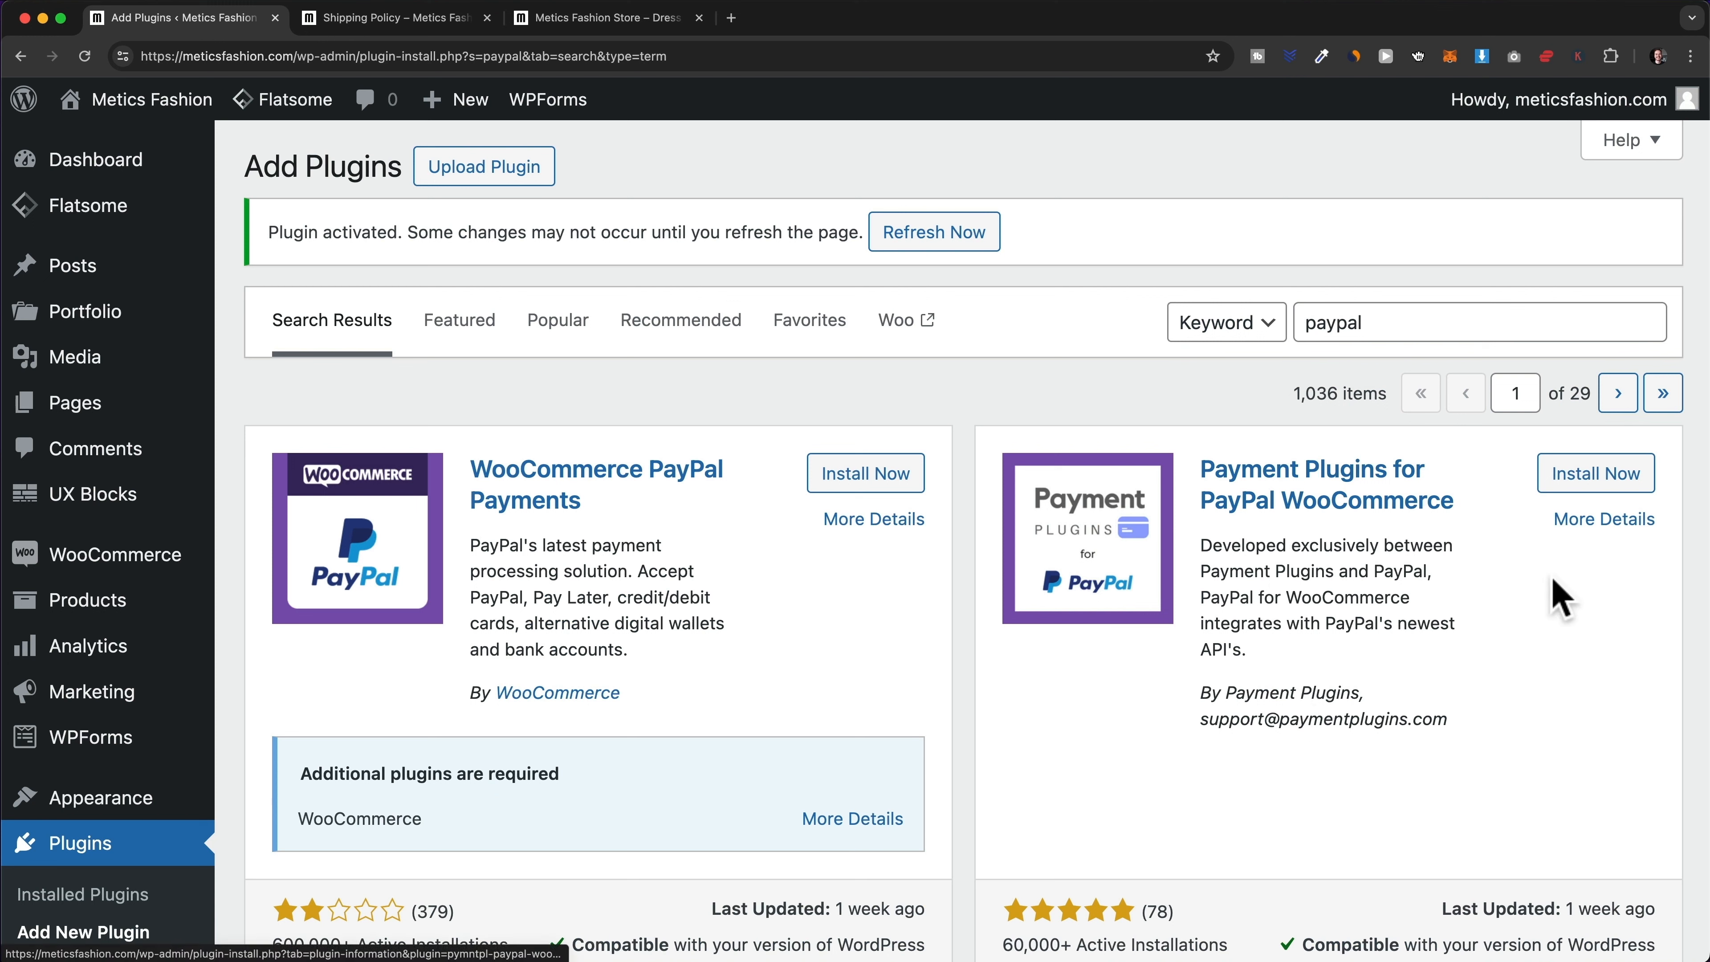
pyautogui.click(1606, 474)
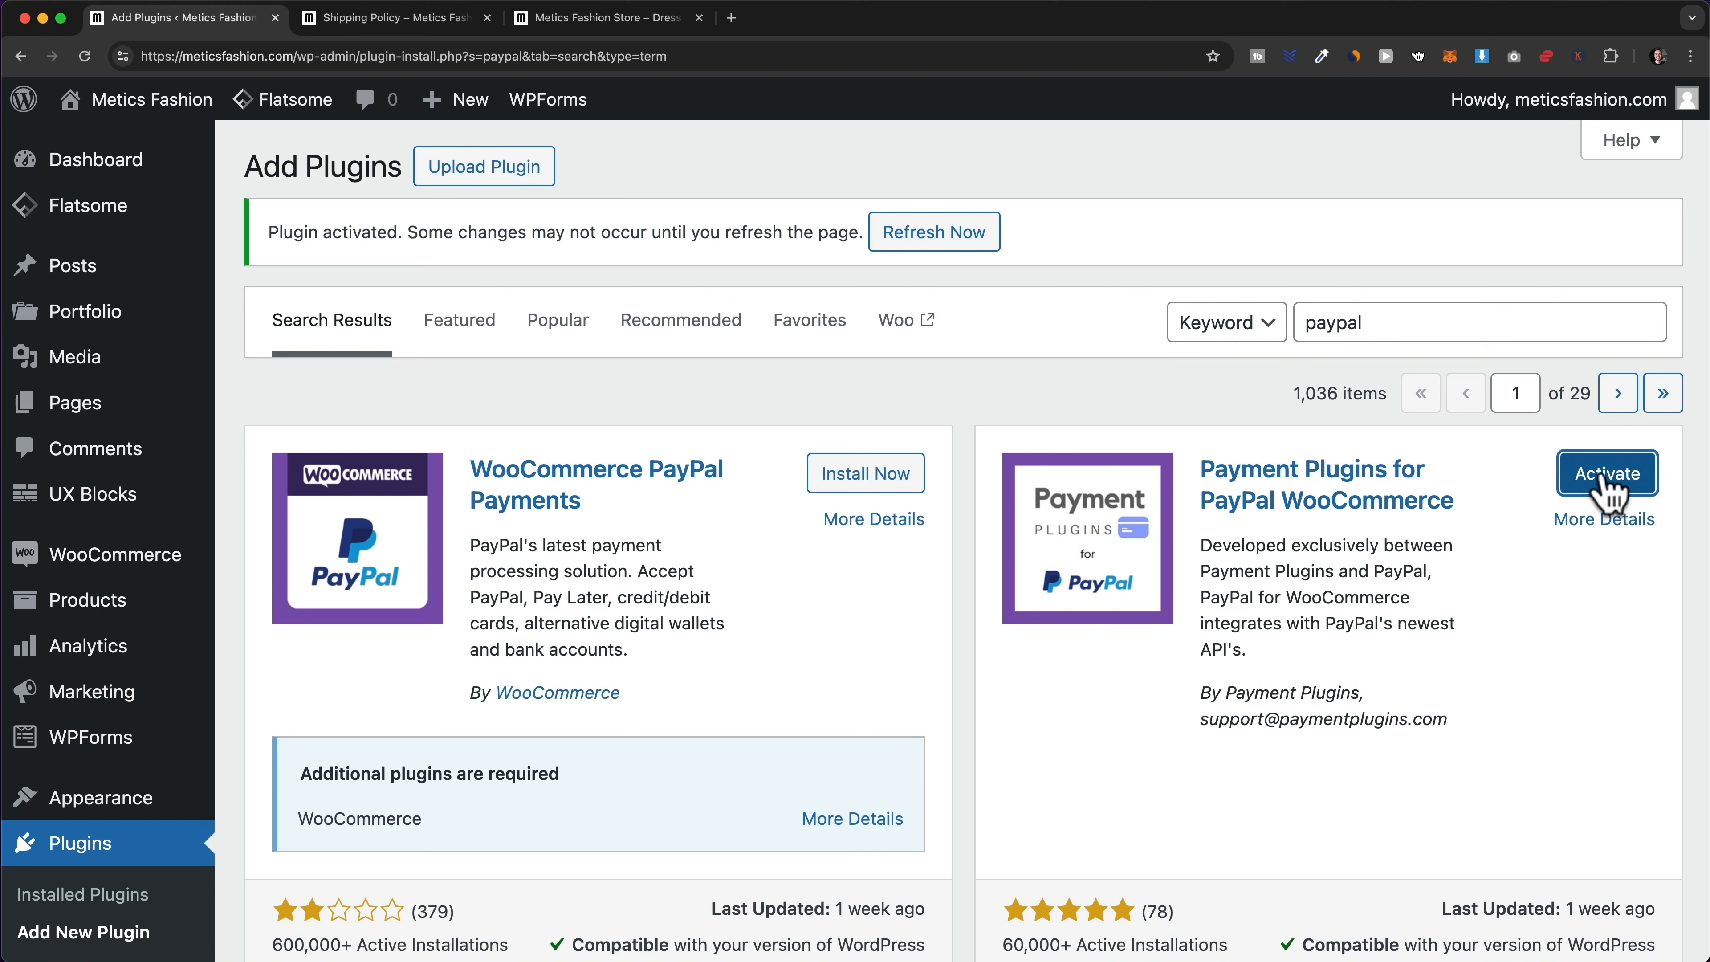
pyautogui.click(1609, 484)
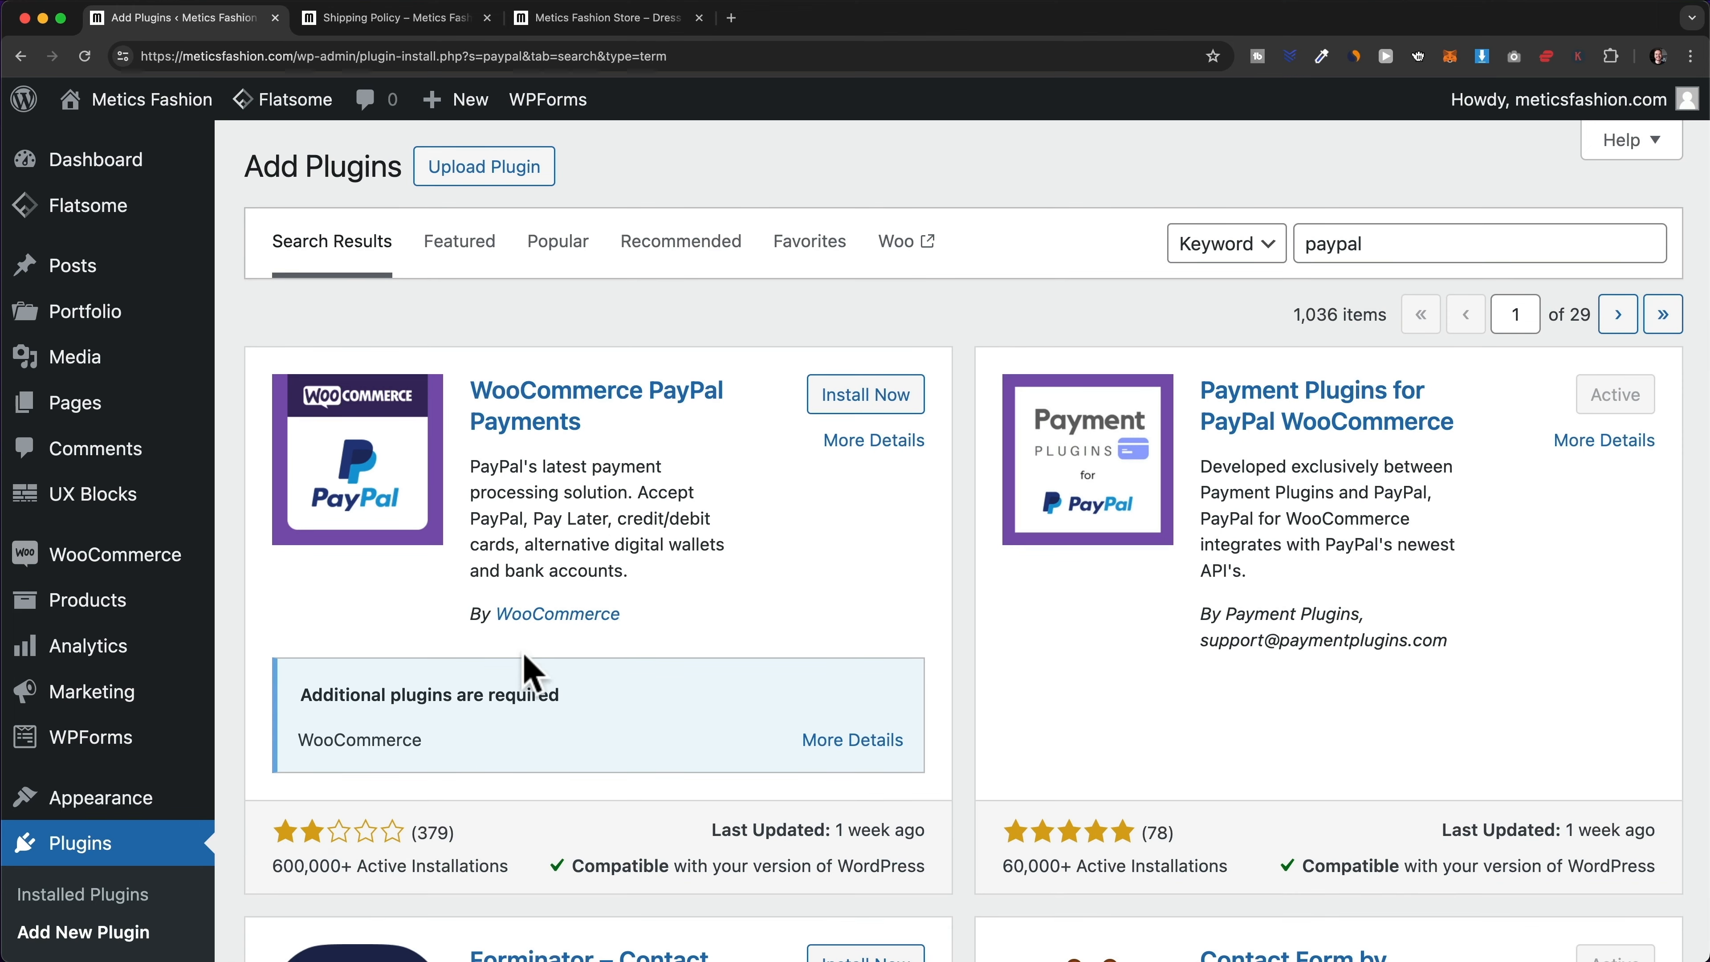
# - Review the Installed Plugins list, with the PayPal and Stripe plugins both active
pyautogui.click(107, 862)
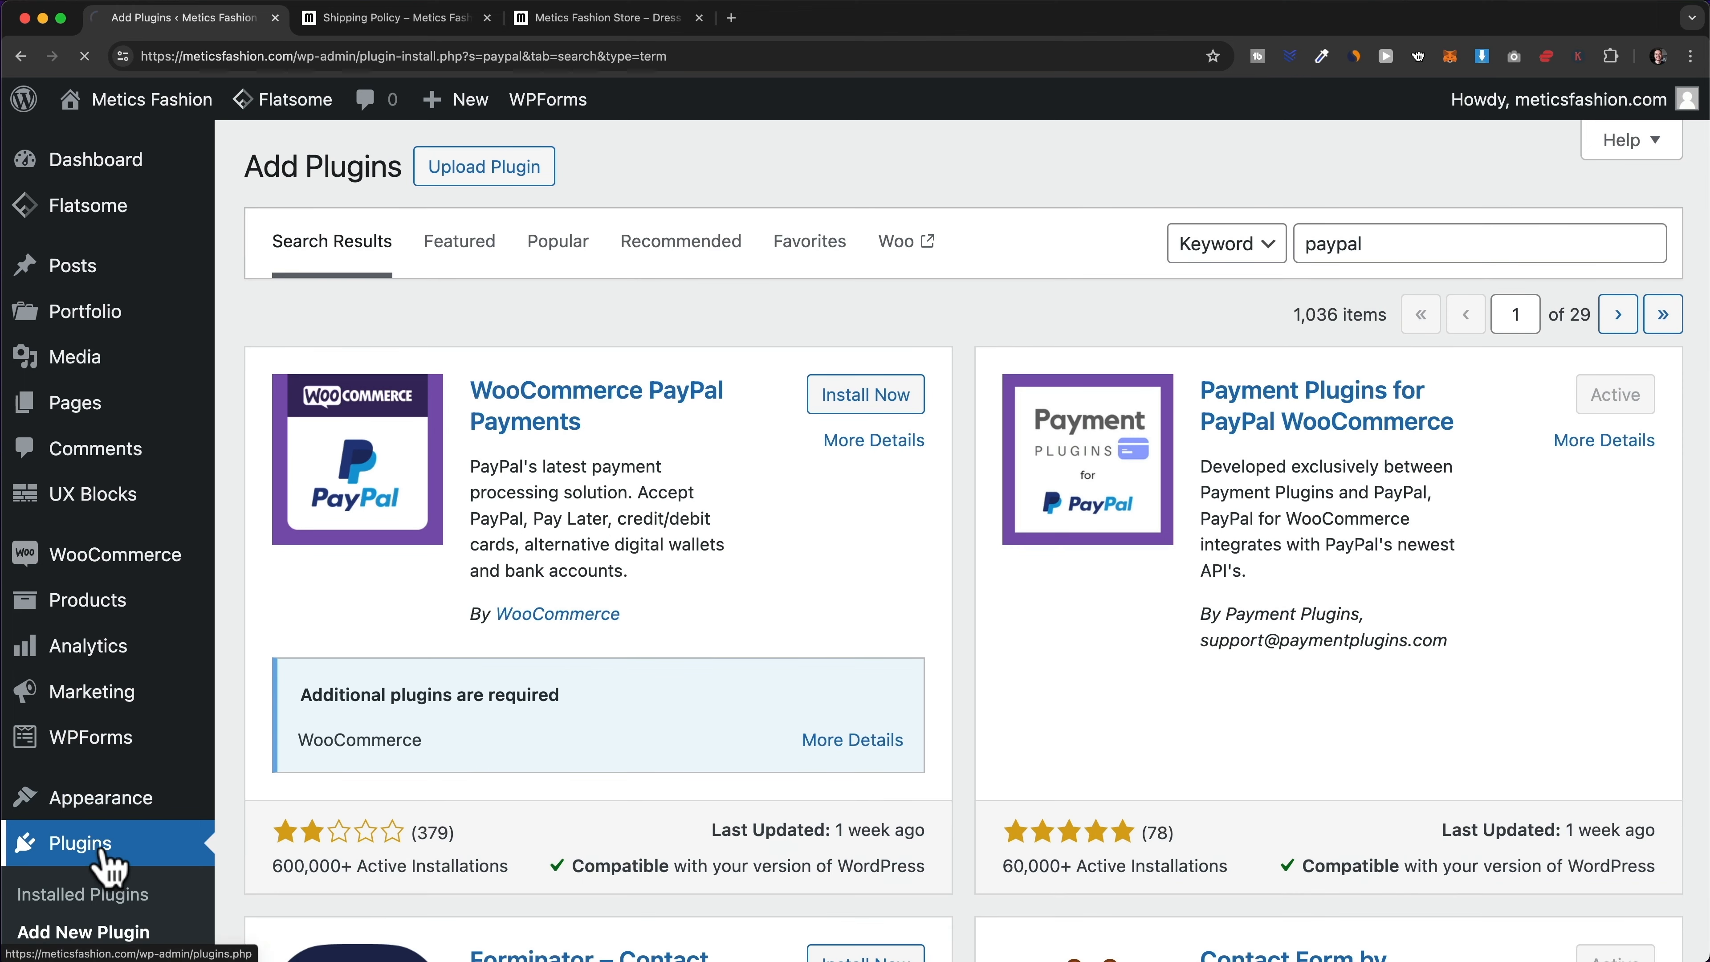
pyautogui.scroll(-2, 611, 503)
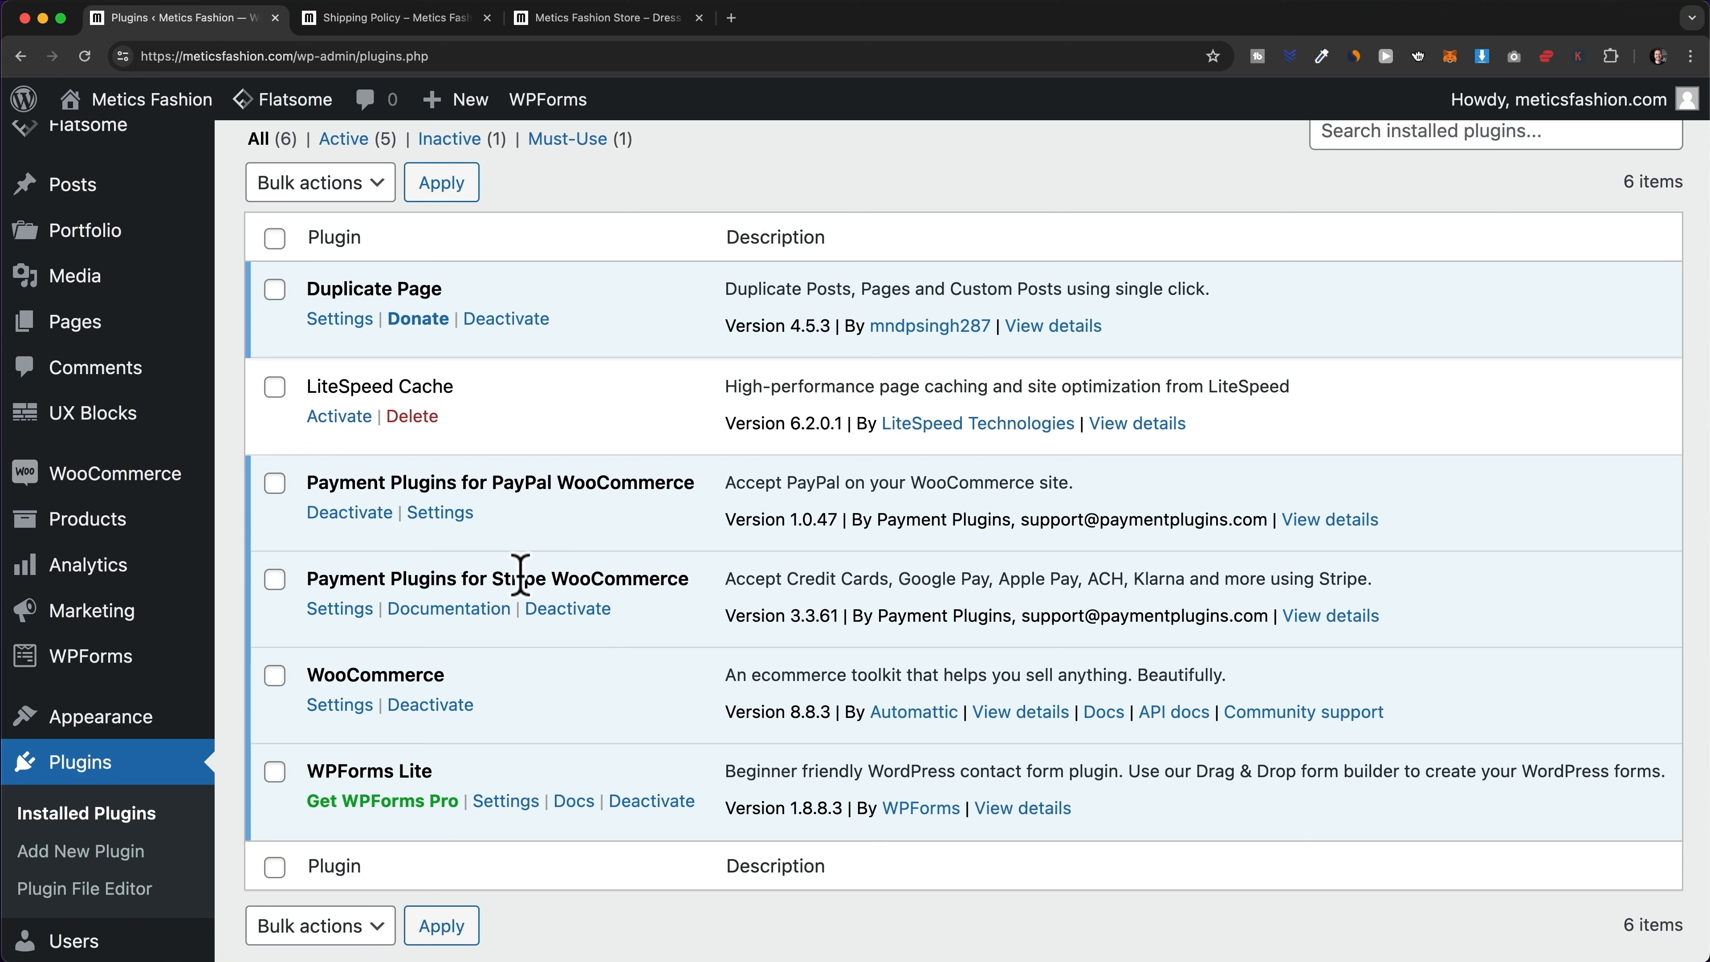
pyautogui.moveTo(165, 486)
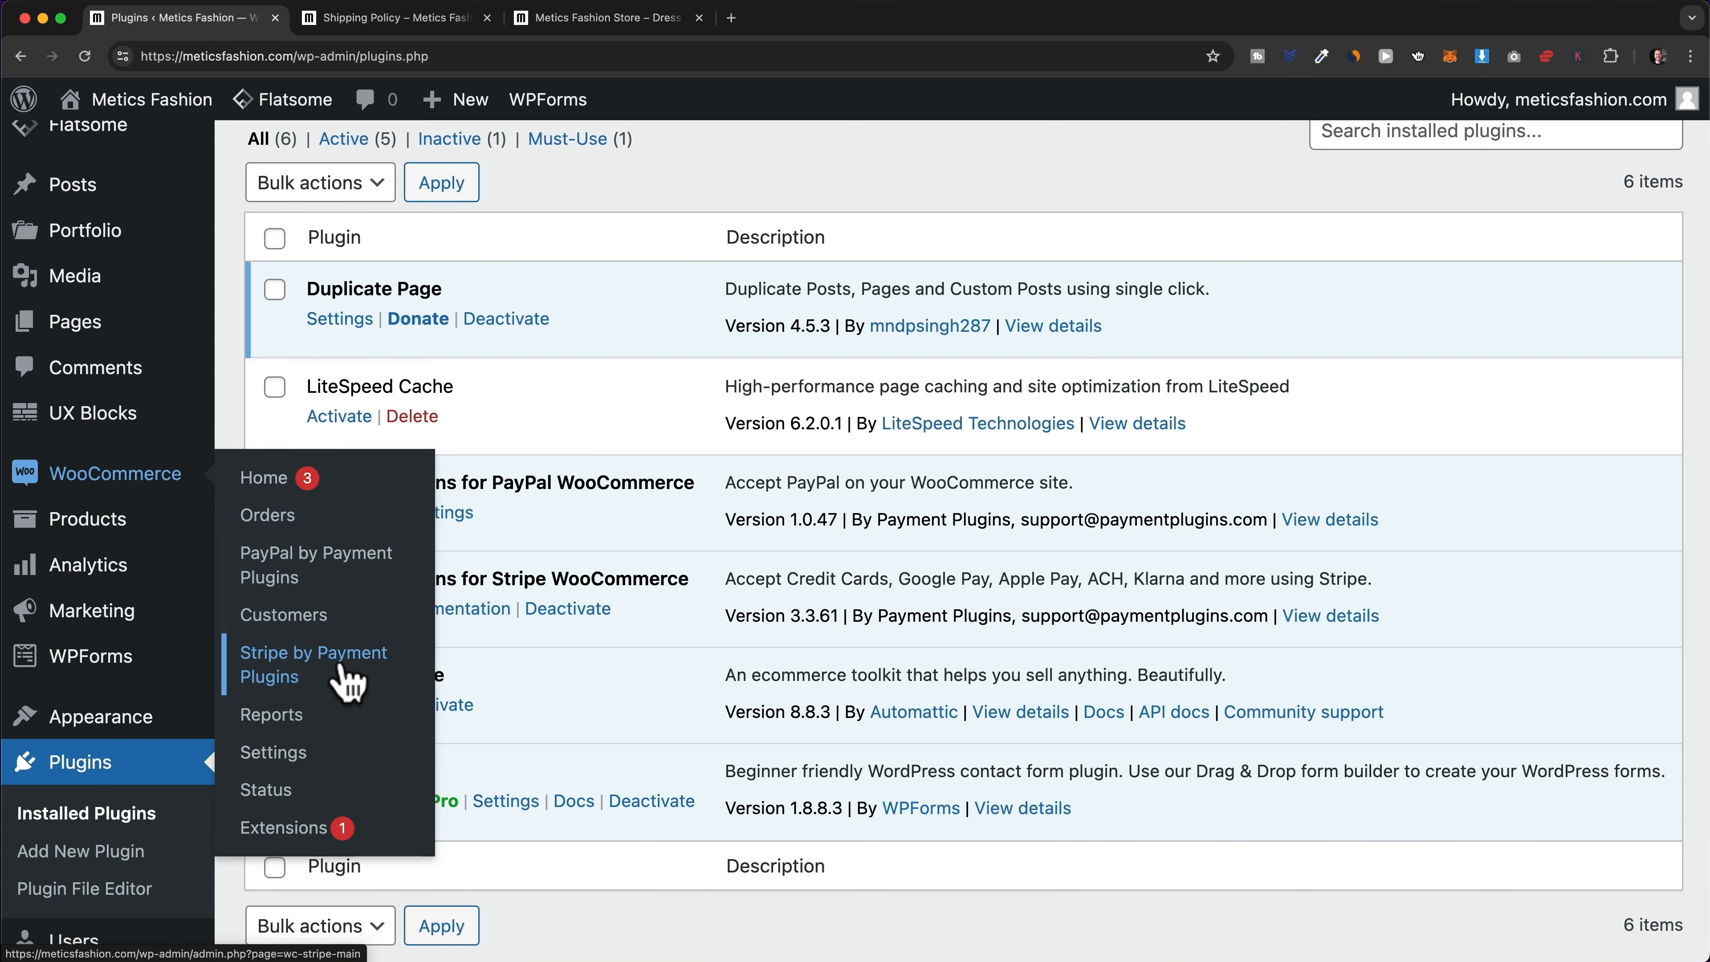
# - In Stripe by Payment Plugins API Settings, use Click to Connect to reach Stripe's sign-up page
pyautogui.click(347, 681)
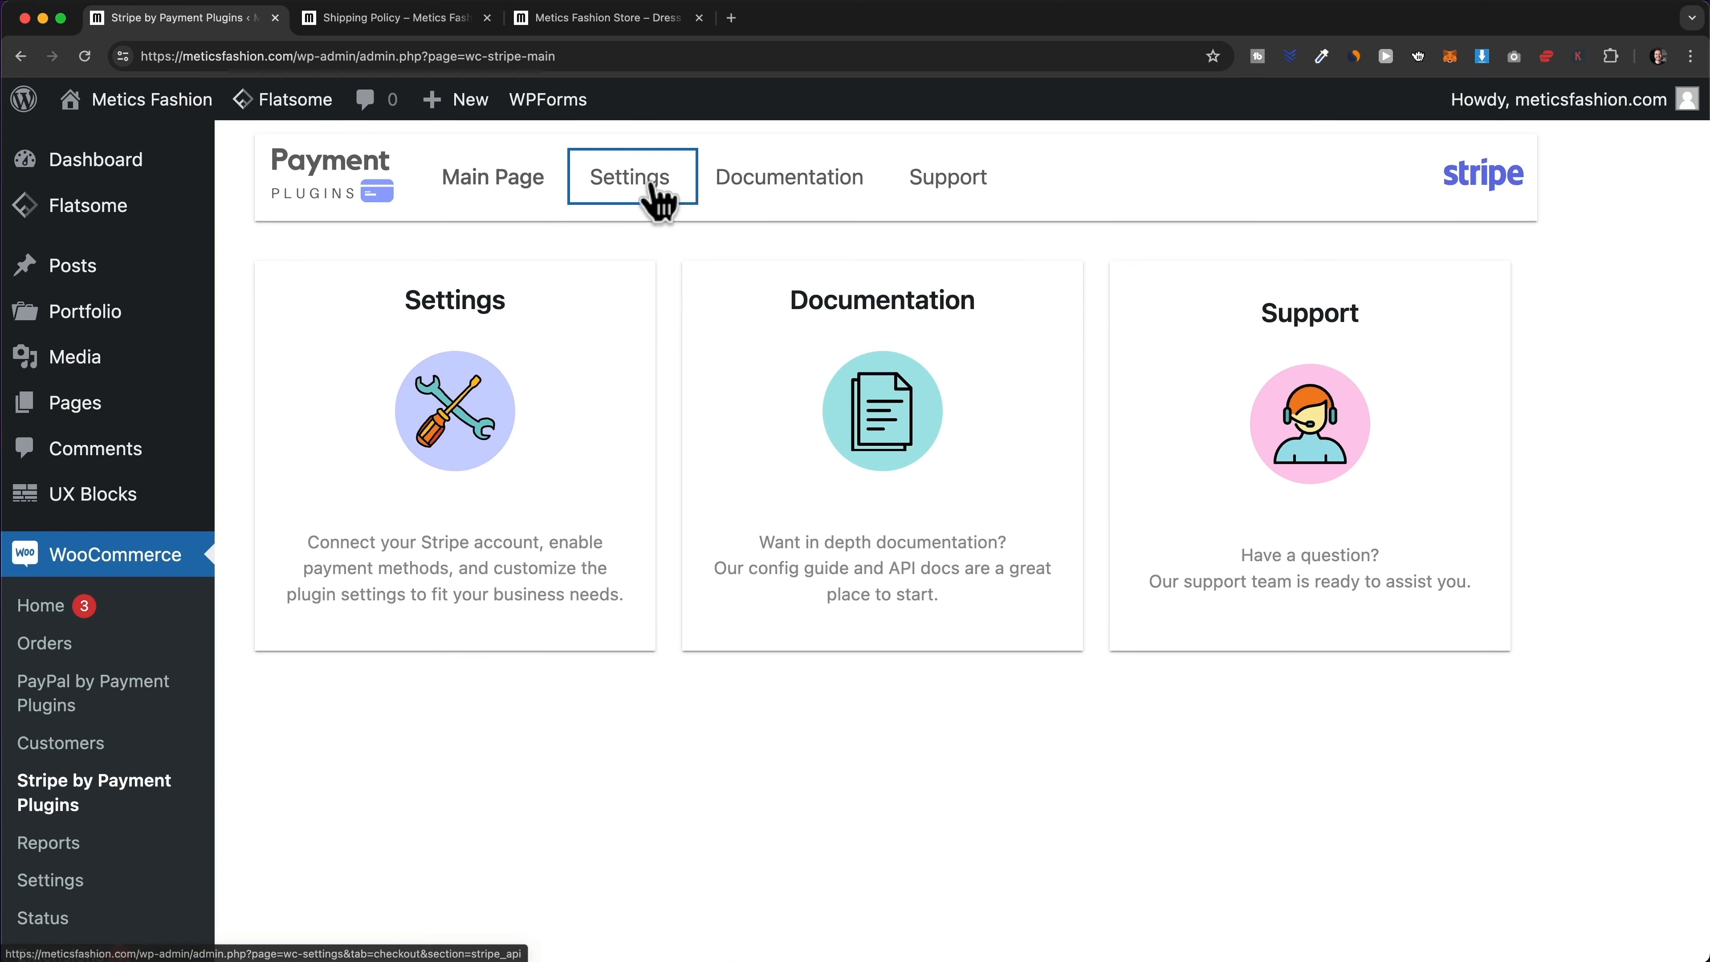
pyautogui.click(656, 198)
pyautogui.scroll(-5, 687, 347)
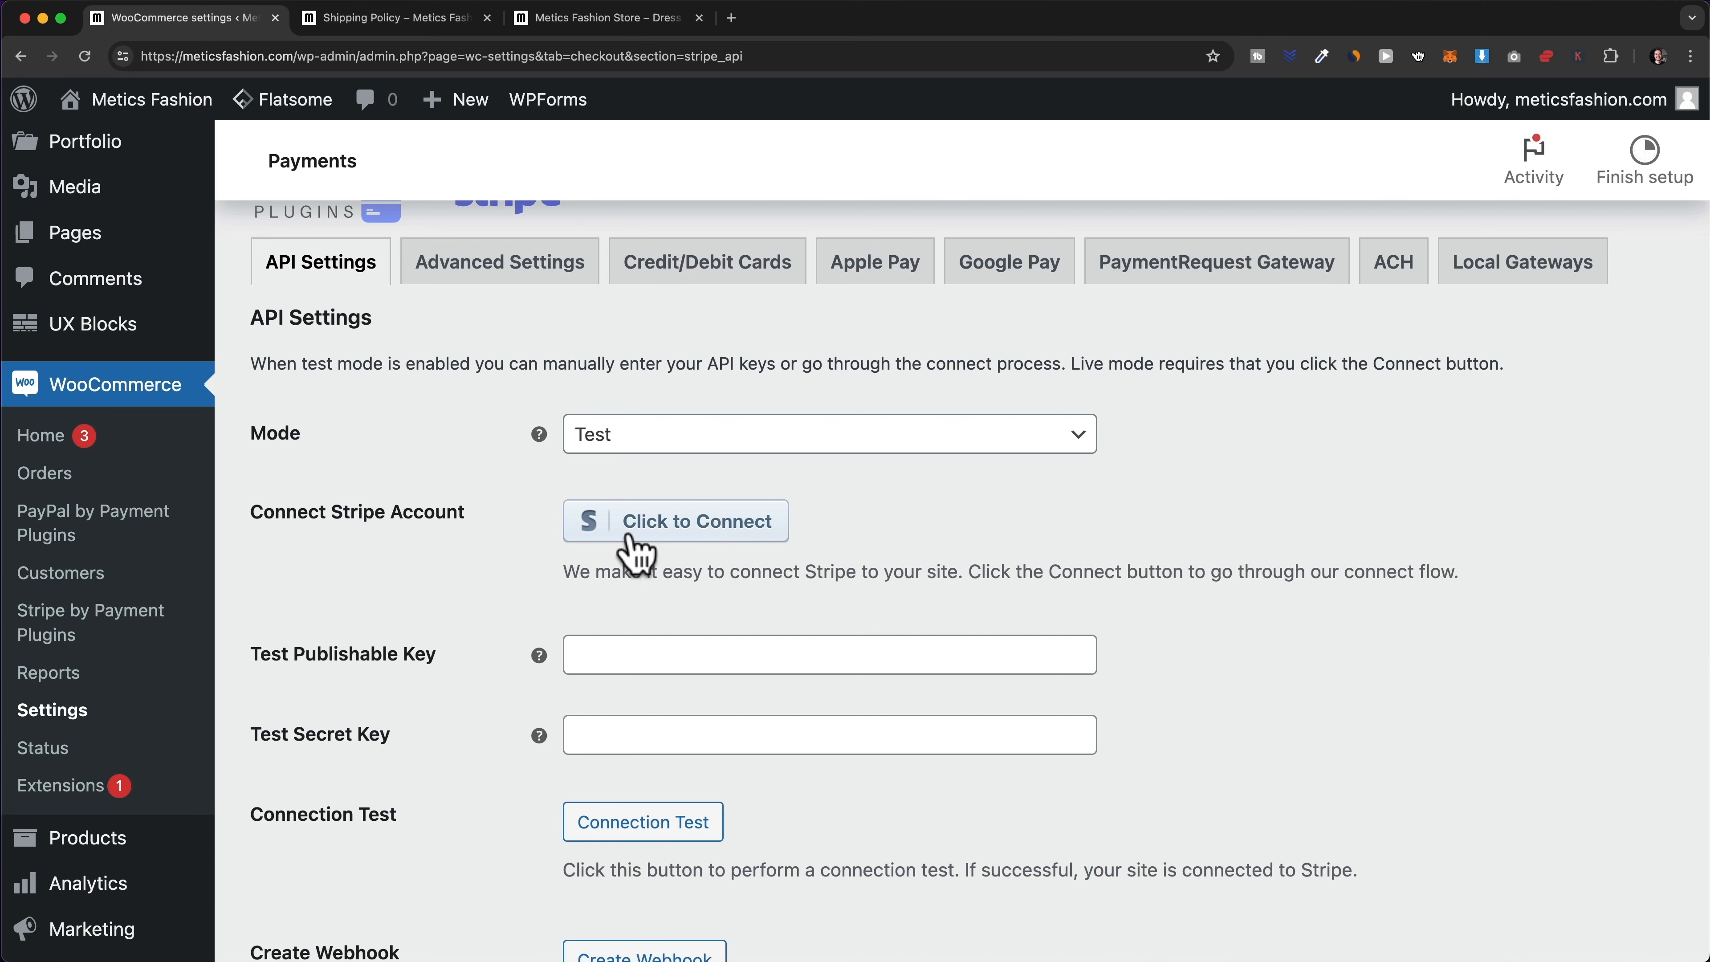
pyautogui.click(712, 545)
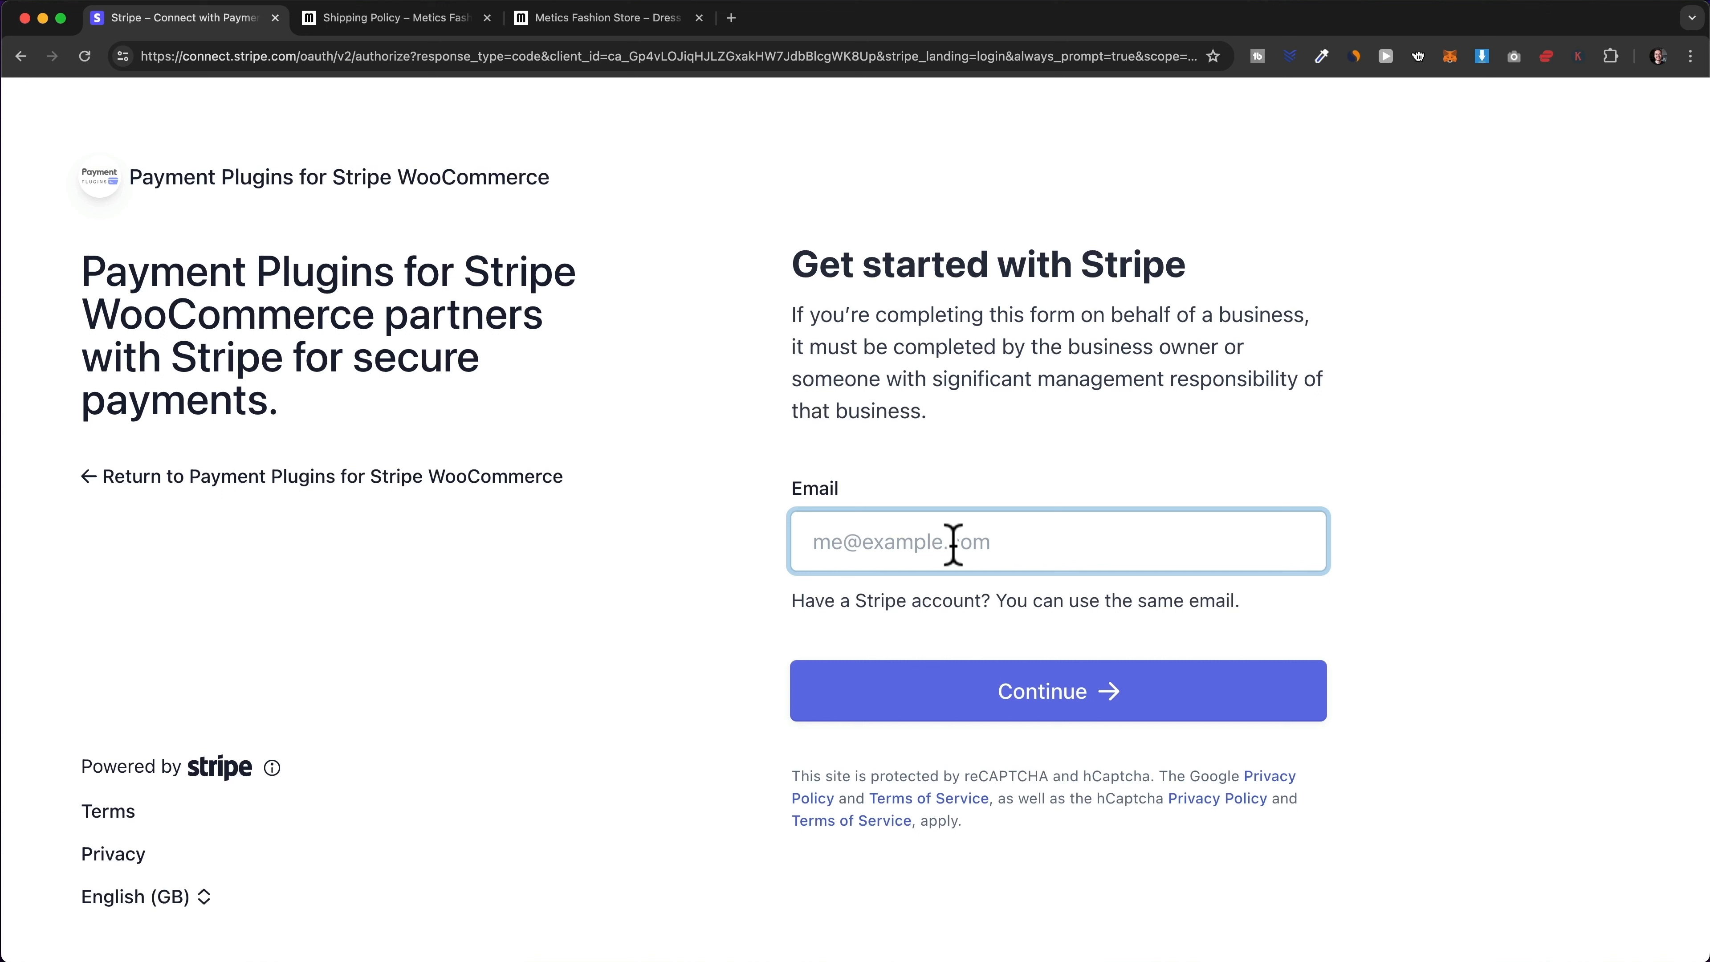
# - Sign in to Stripe with the account e-mail, password and verification code, then connect the account
pyautogui.press('super+v')
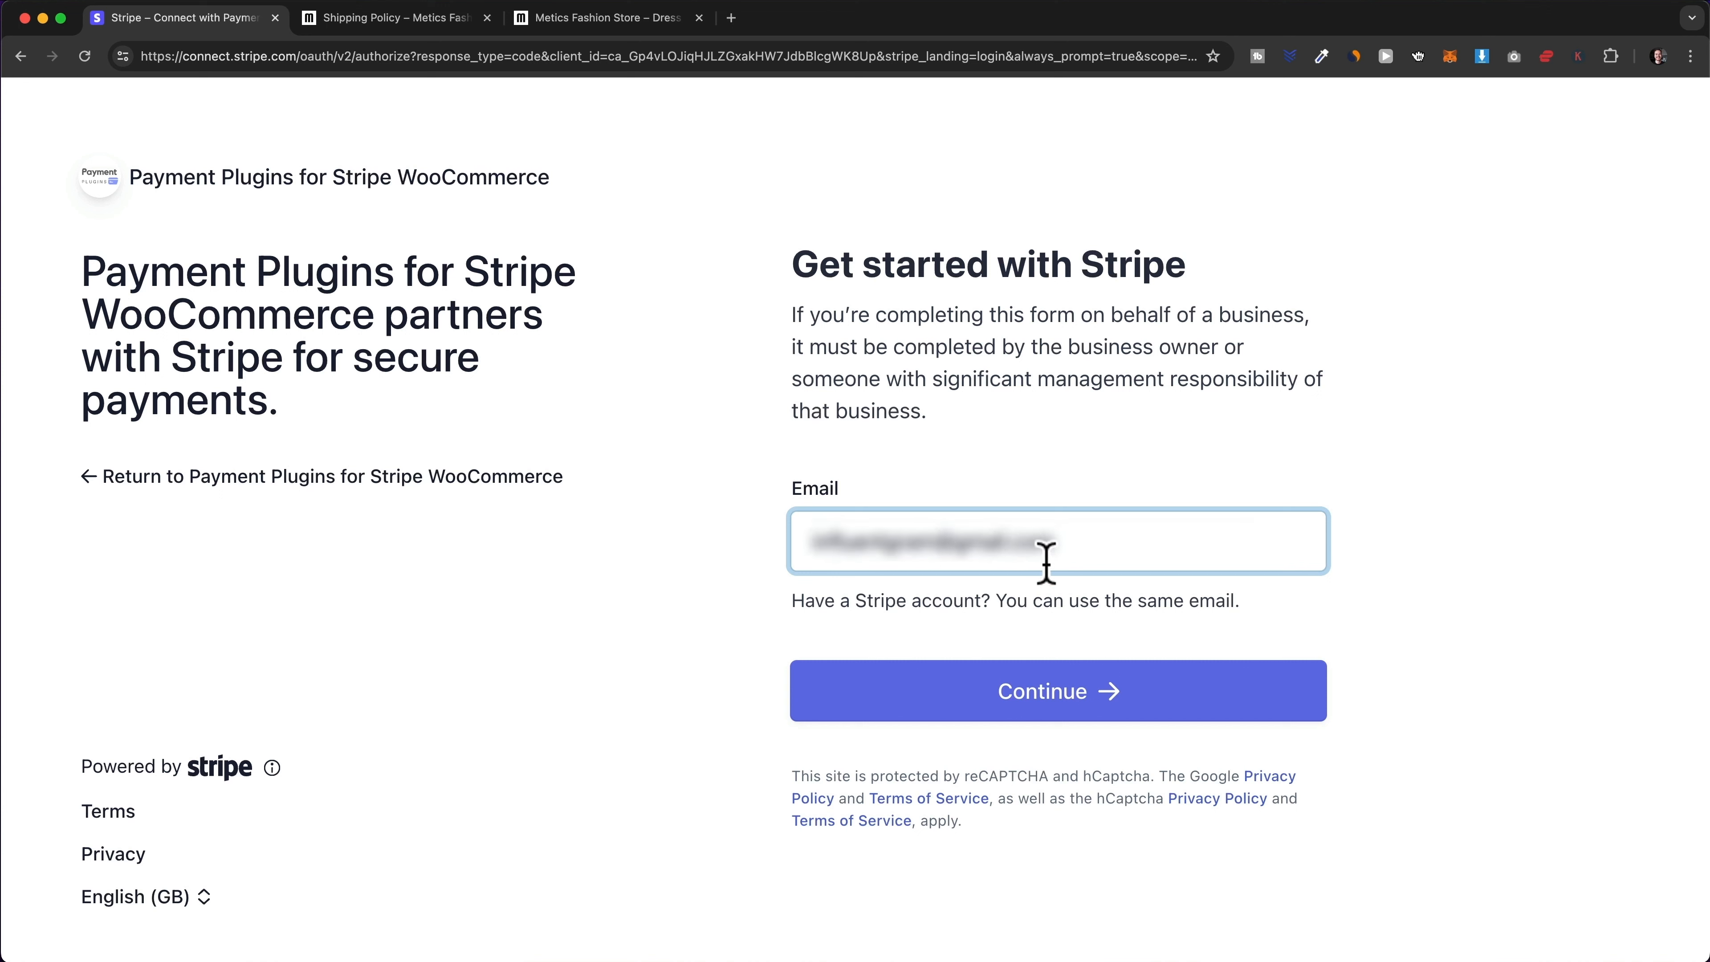
pyautogui.click(1066, 700)
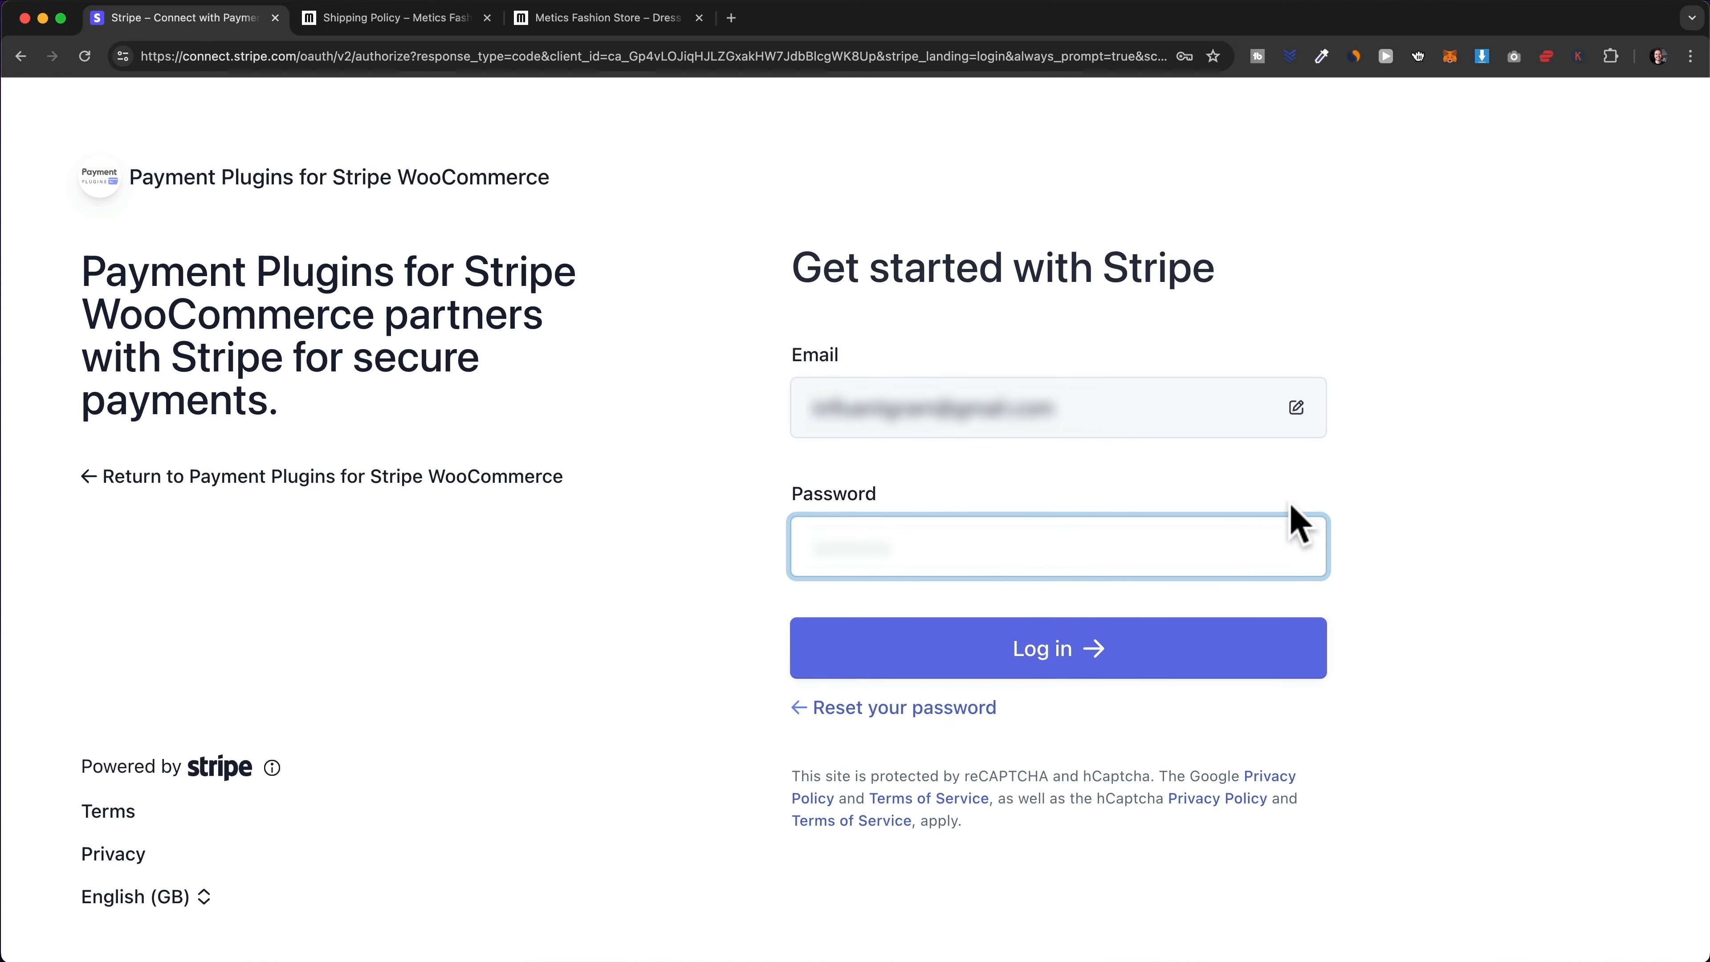
pyautogui.press('super+v')
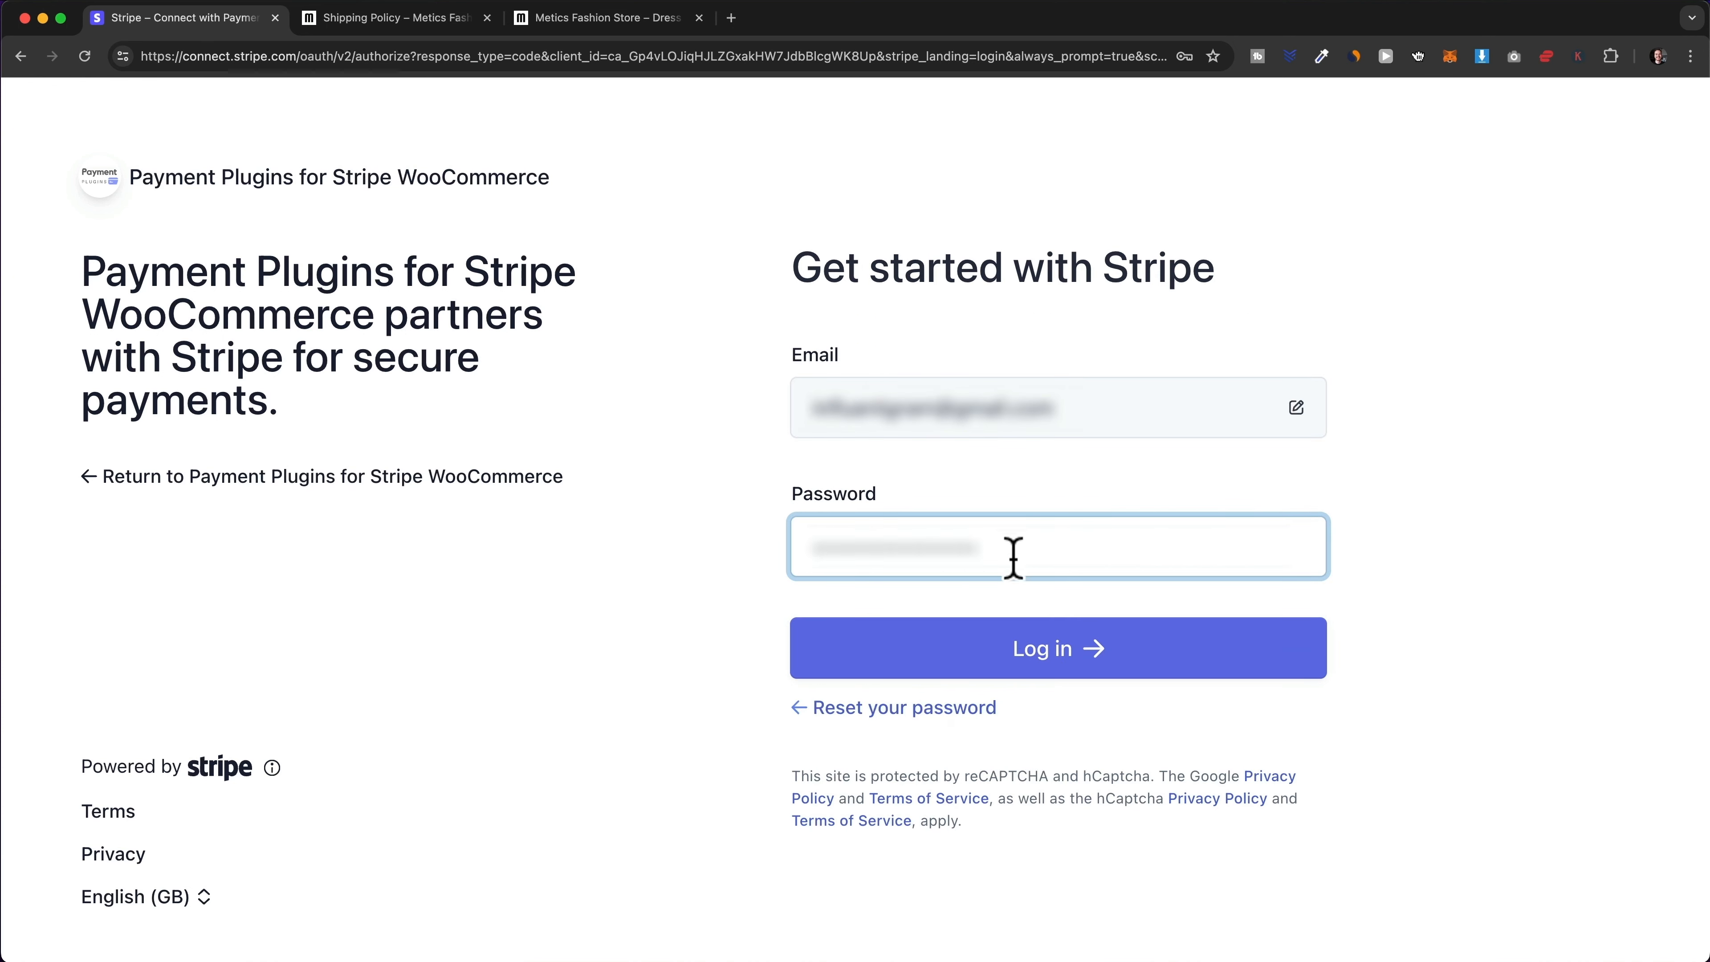
pyautogui.click(1070, 667)
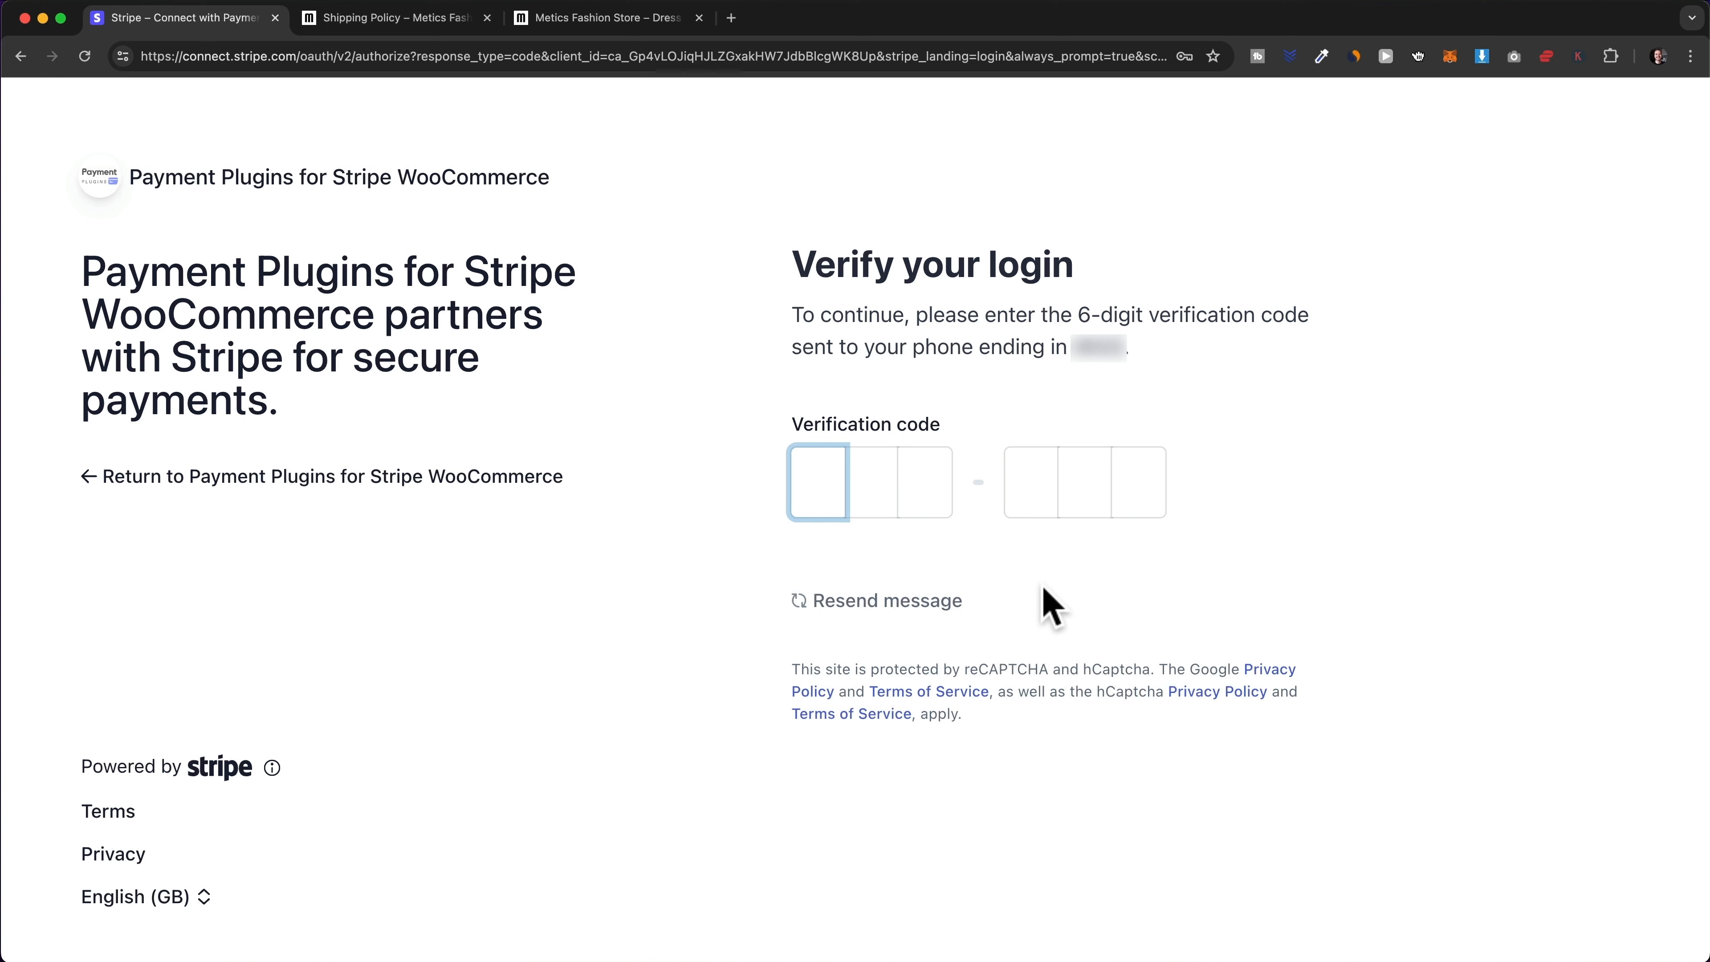
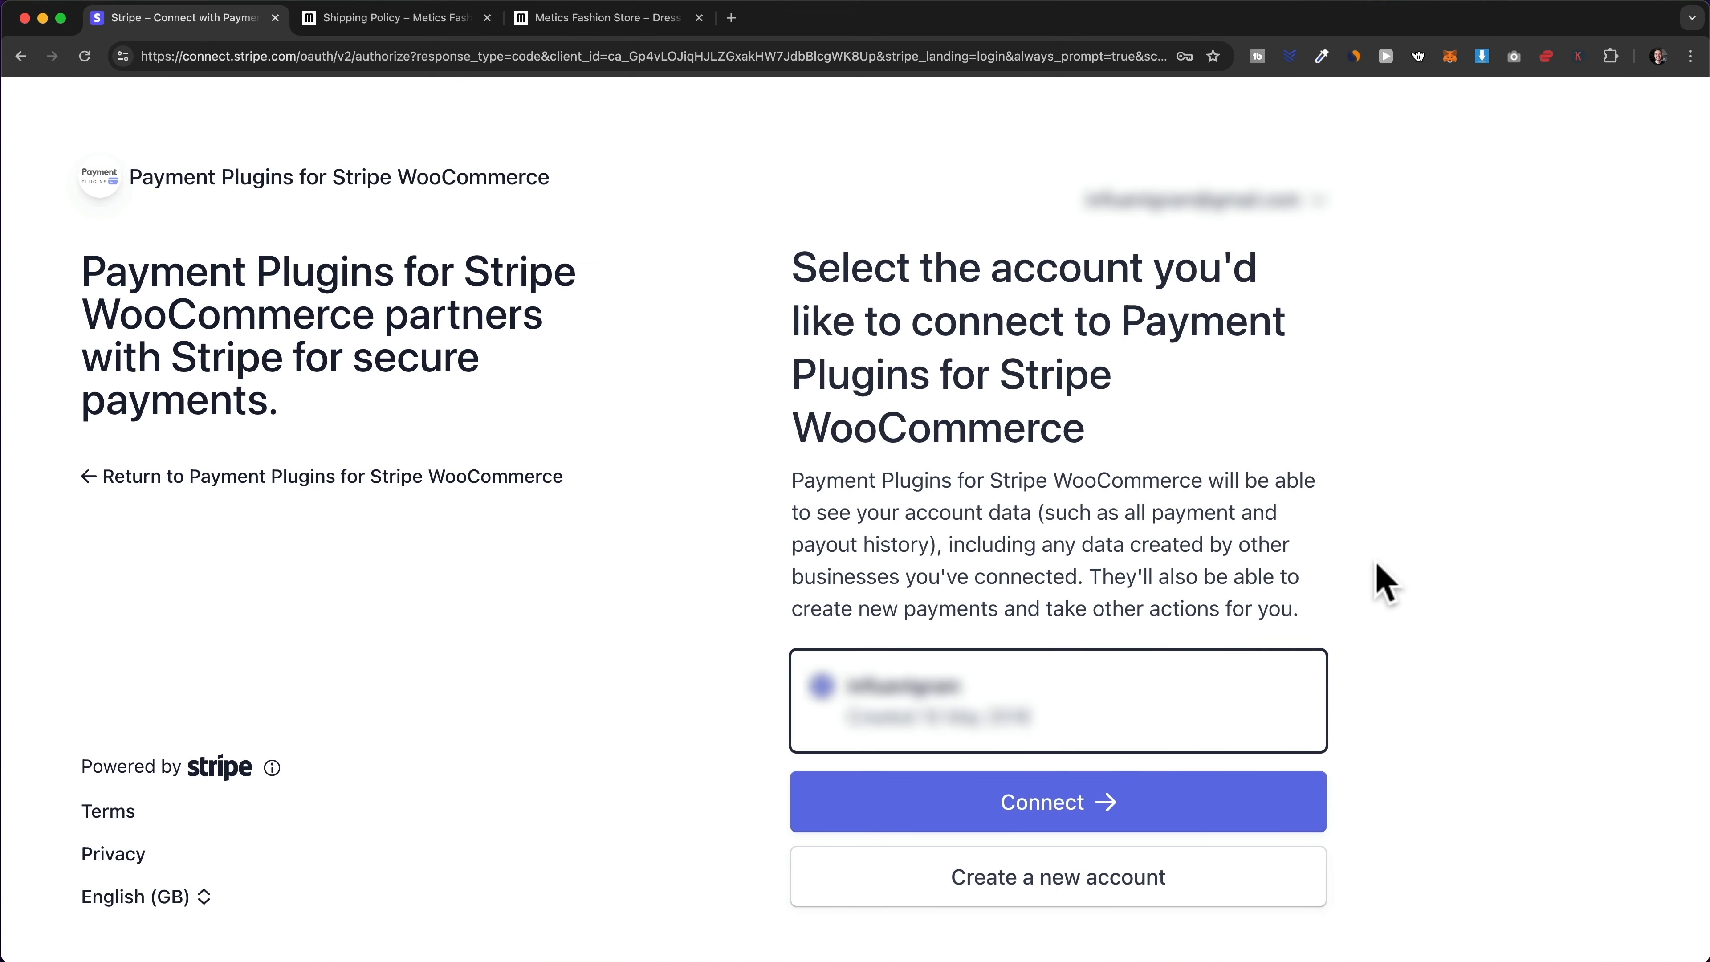
pyautogui.click(1172, 815)
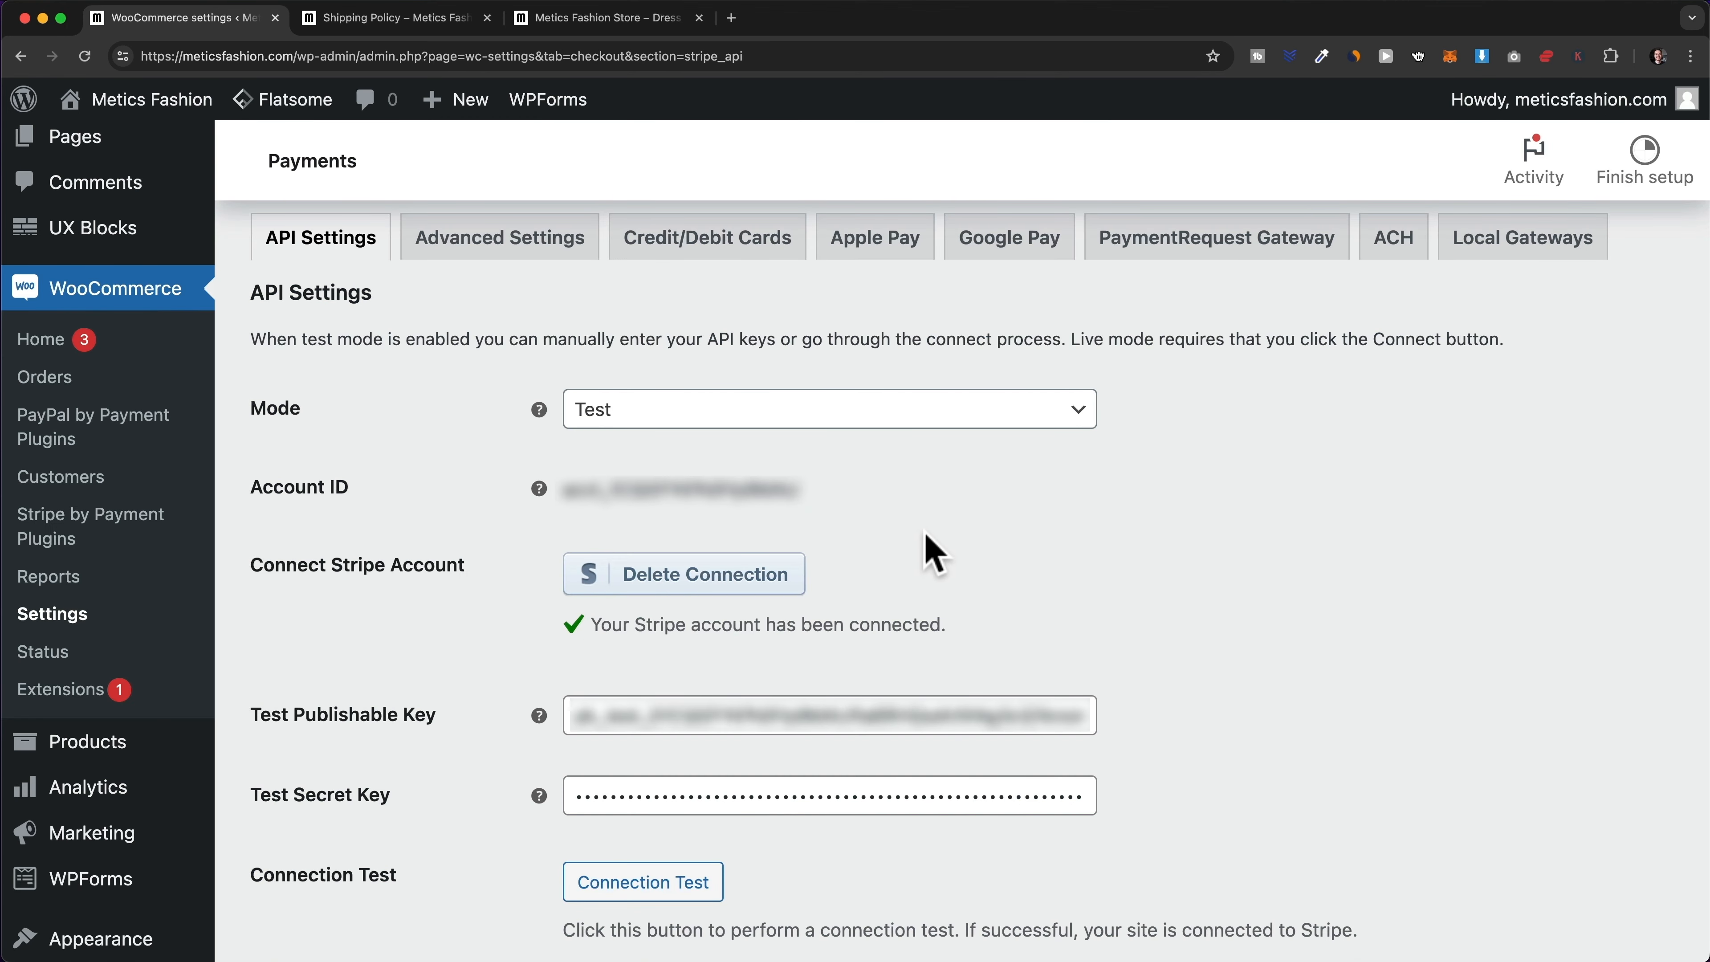
# - Set Stripe Mode to Live, run a successful Connection Test, and save the changes
pyautogui.click(825, 419)
pyautogui.click(828, 495)
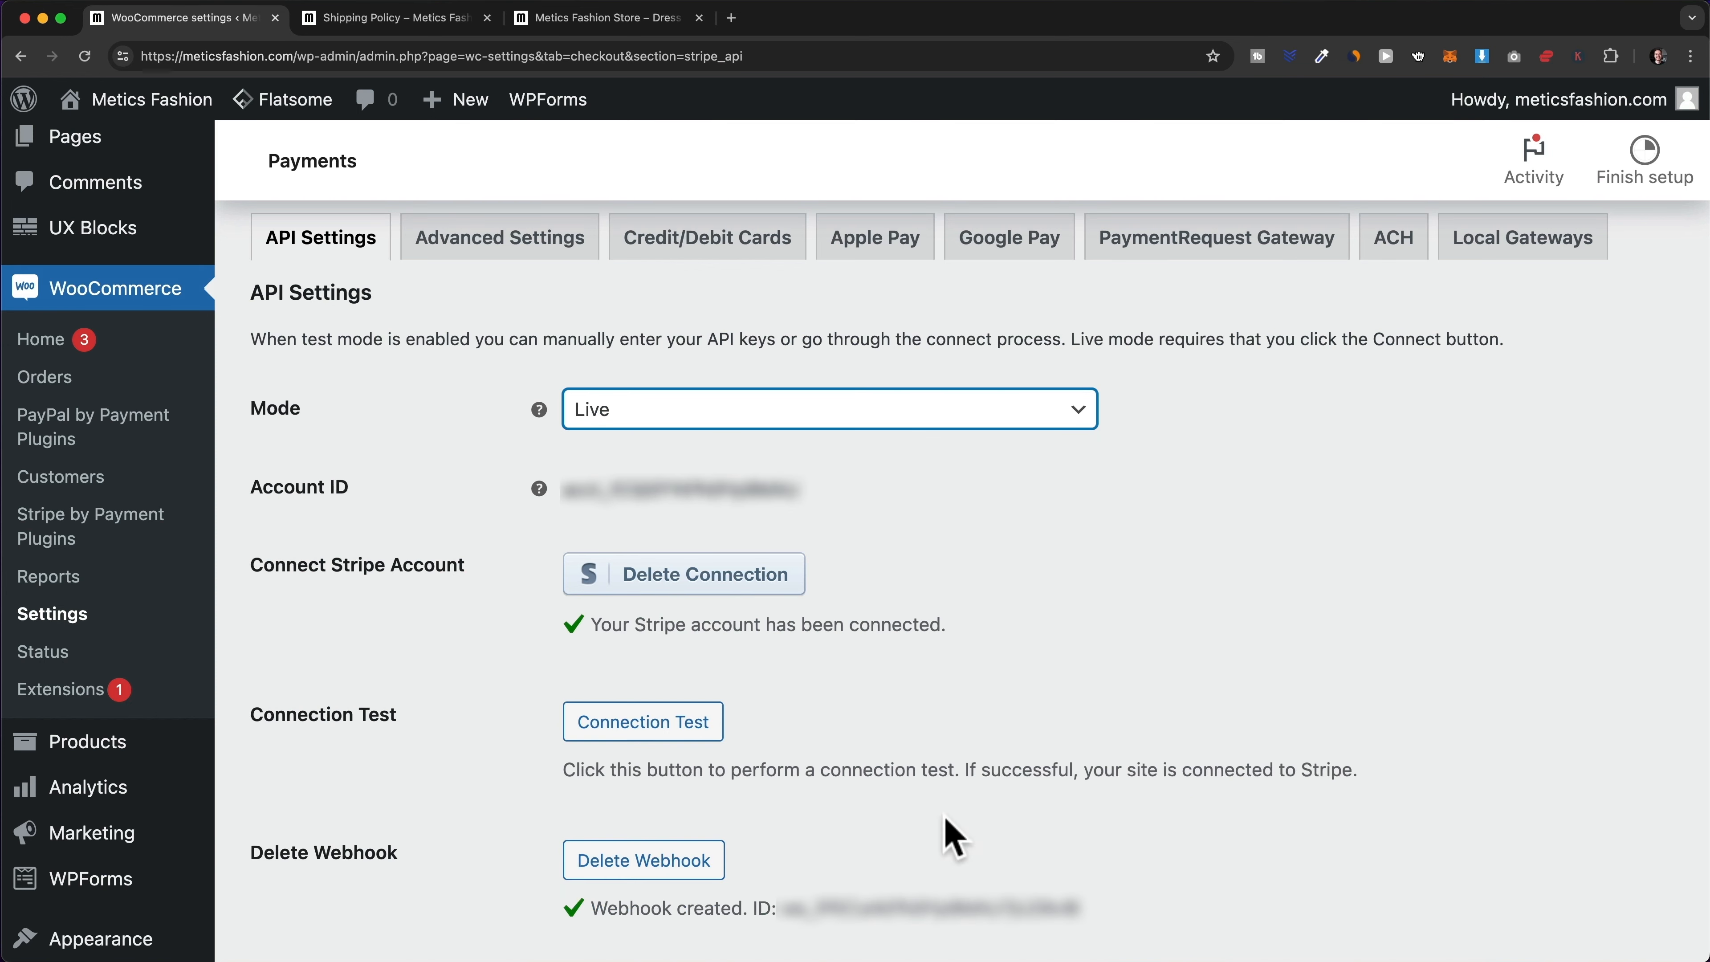
pyautogui.click(711, 742)
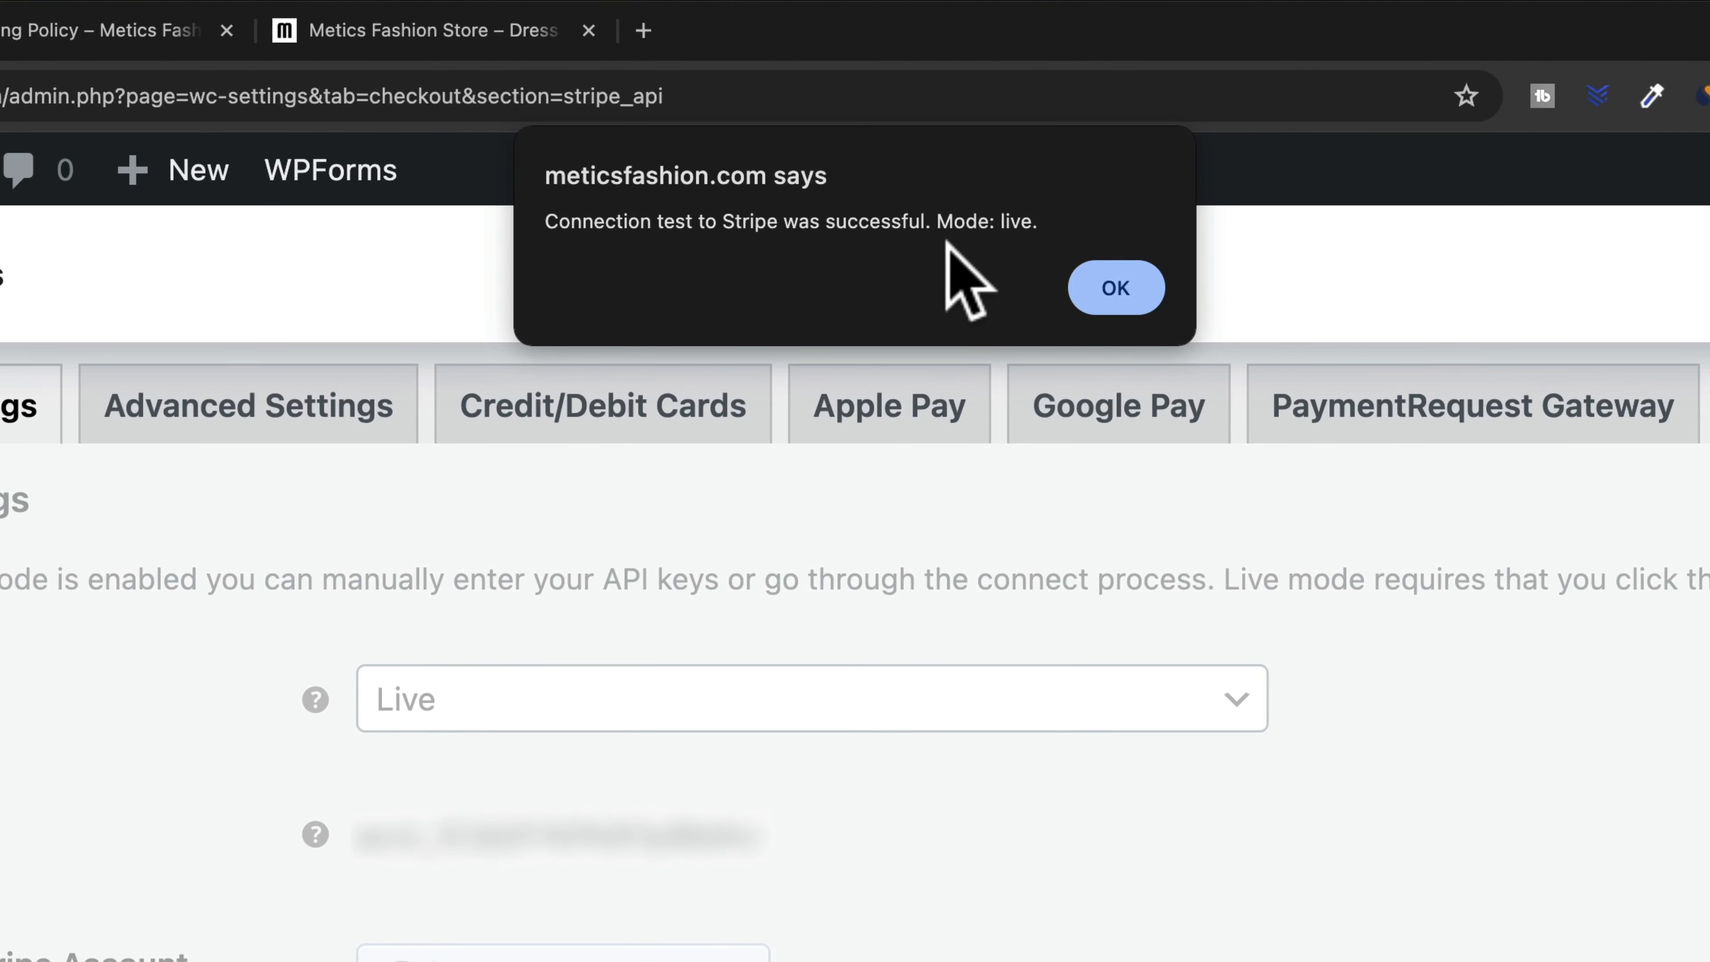
pyautogui.click(1121, 287)
pyautogui.scroll(-5, 1114, 566)
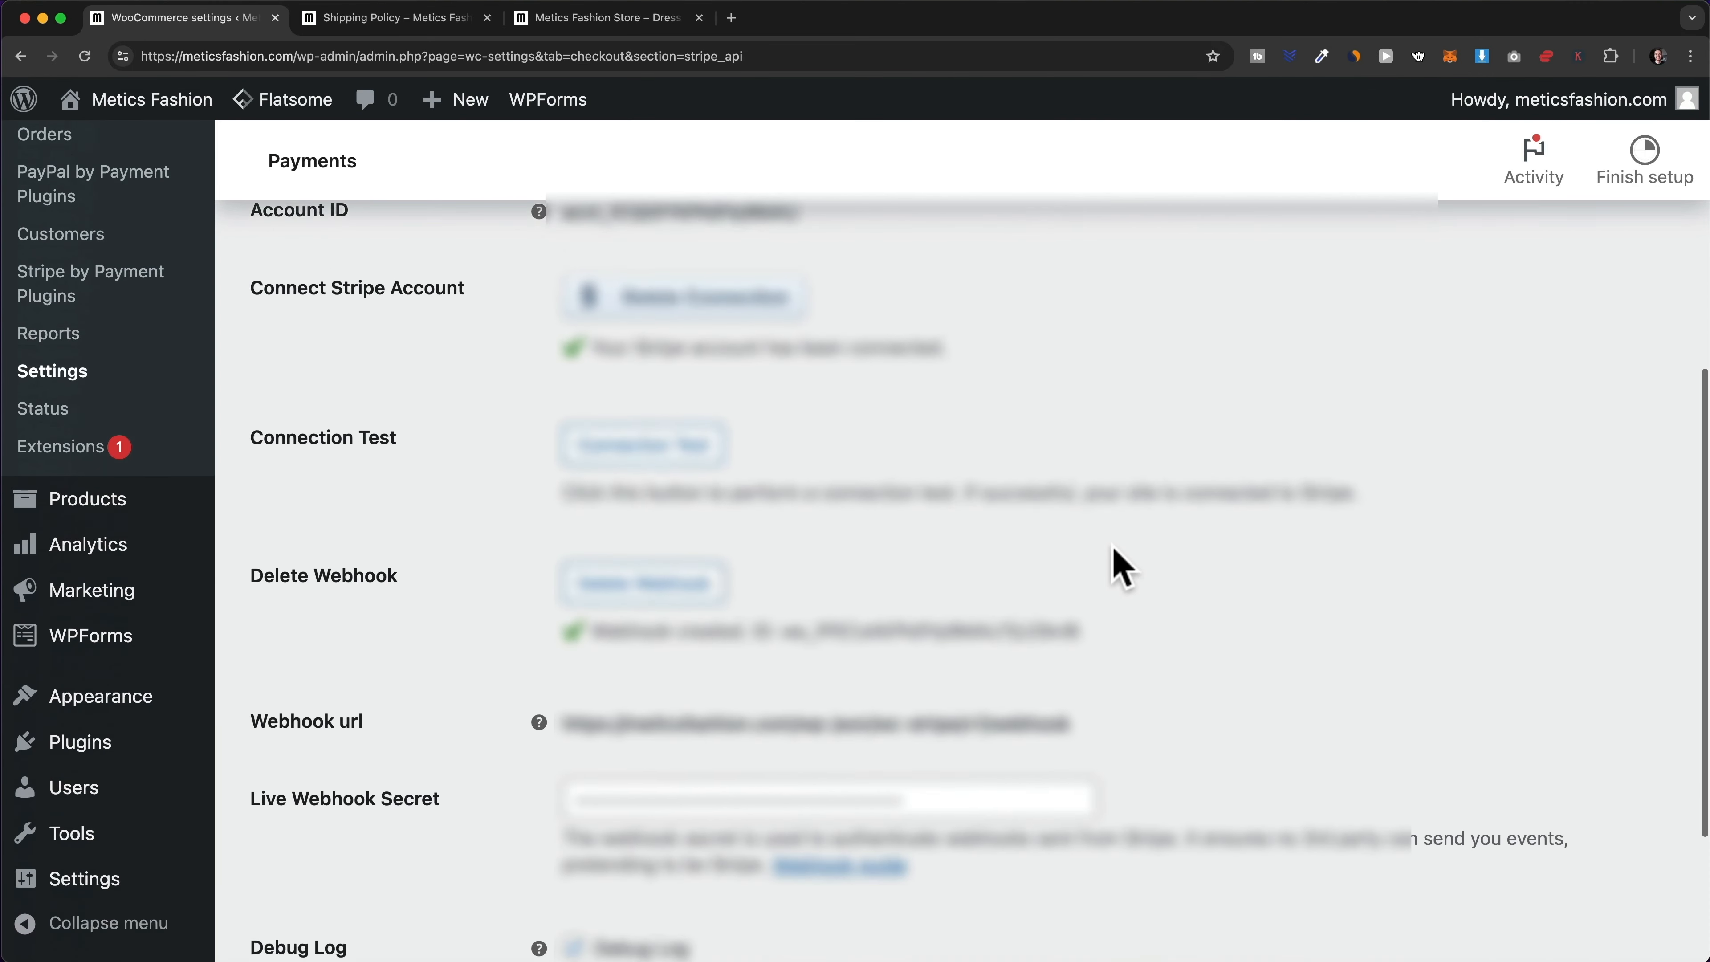
pyautogui.click(360, 832)
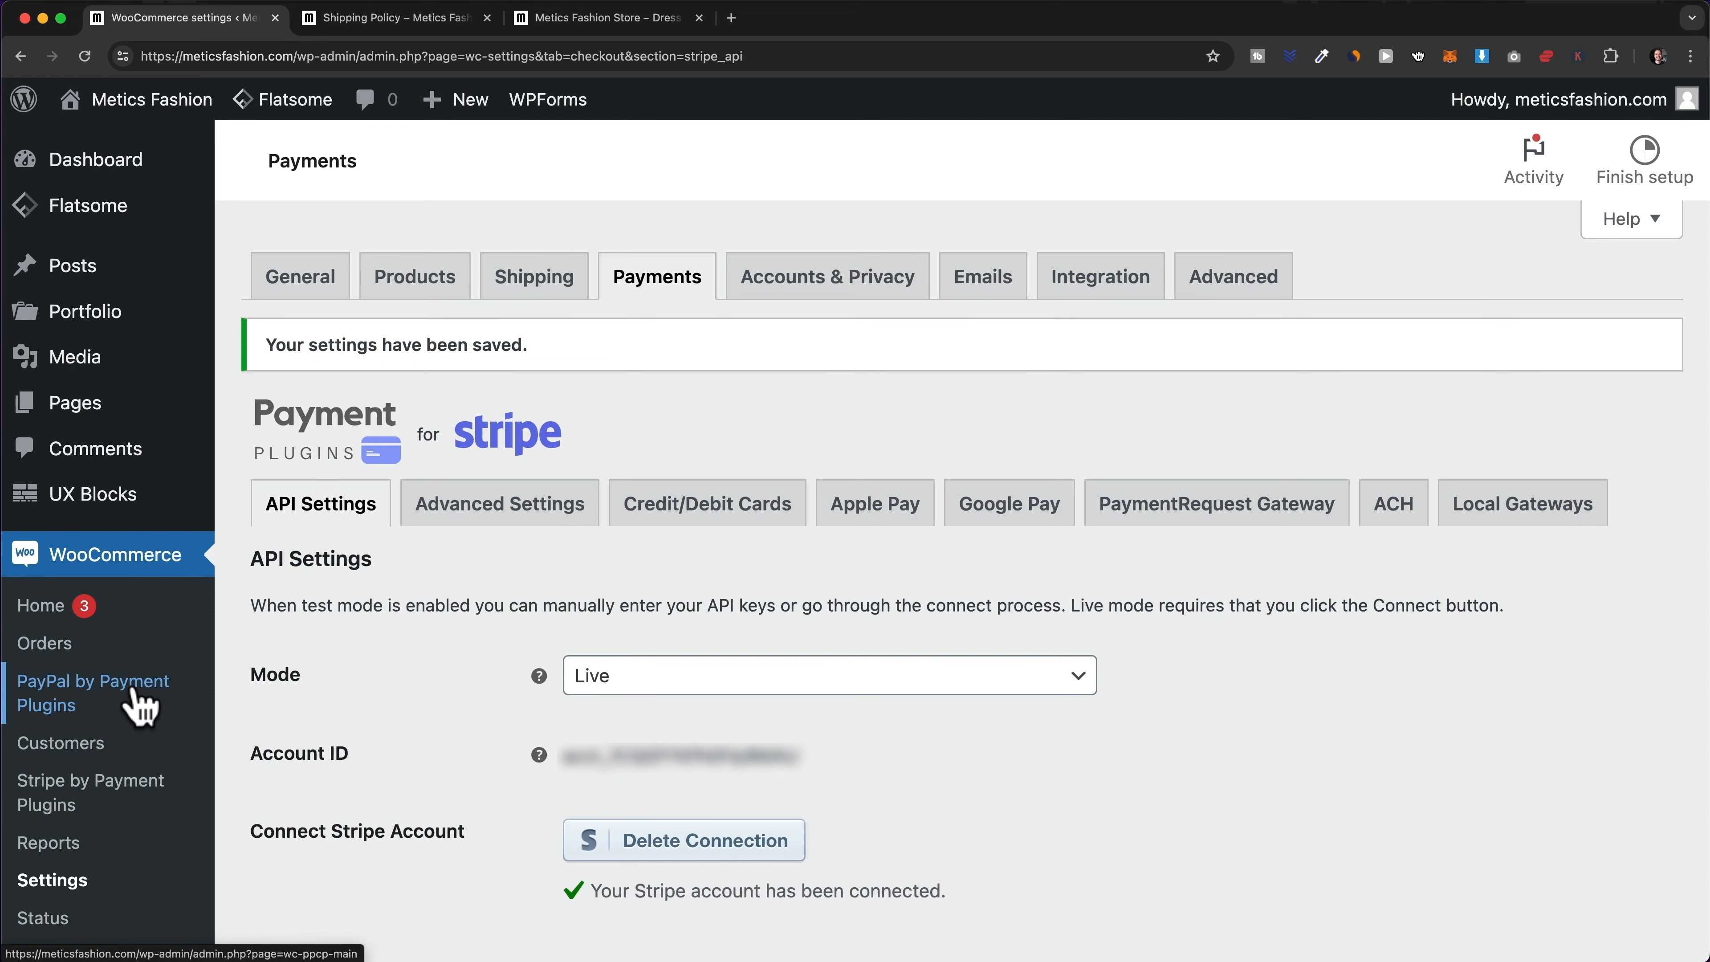
# - Link the PayPal account in production with Agree and Connect, creating its webhook
pyautogui.click(135, 701)
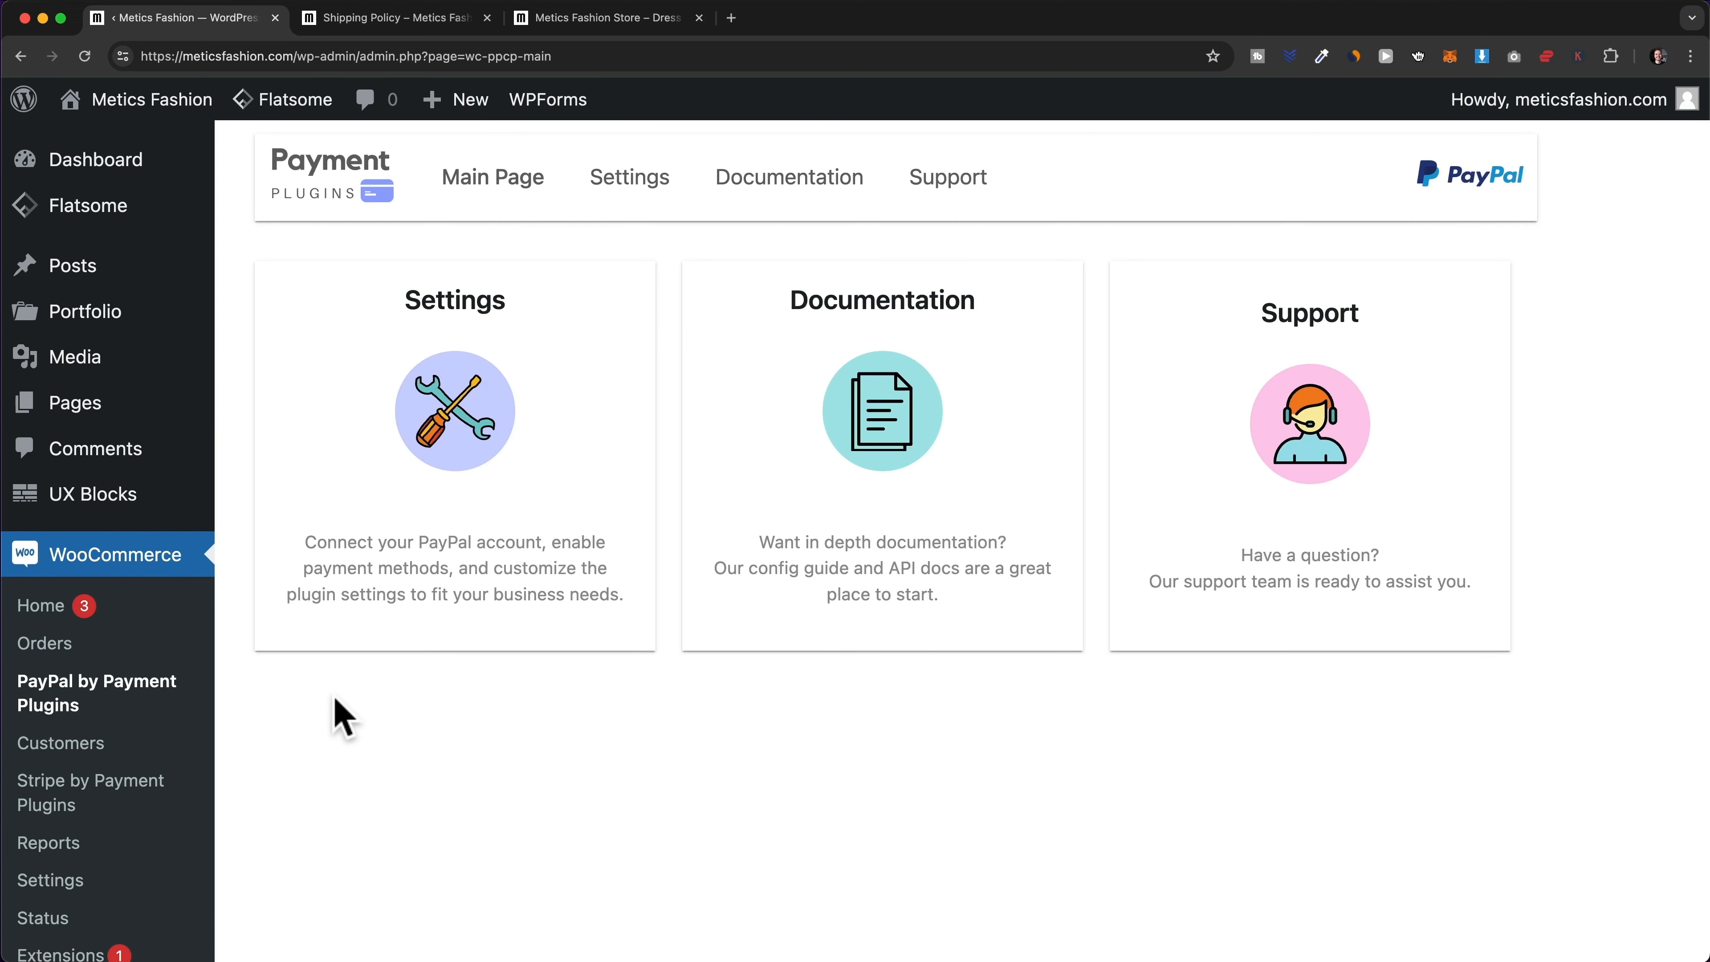
pyautogui.click(643, 198)
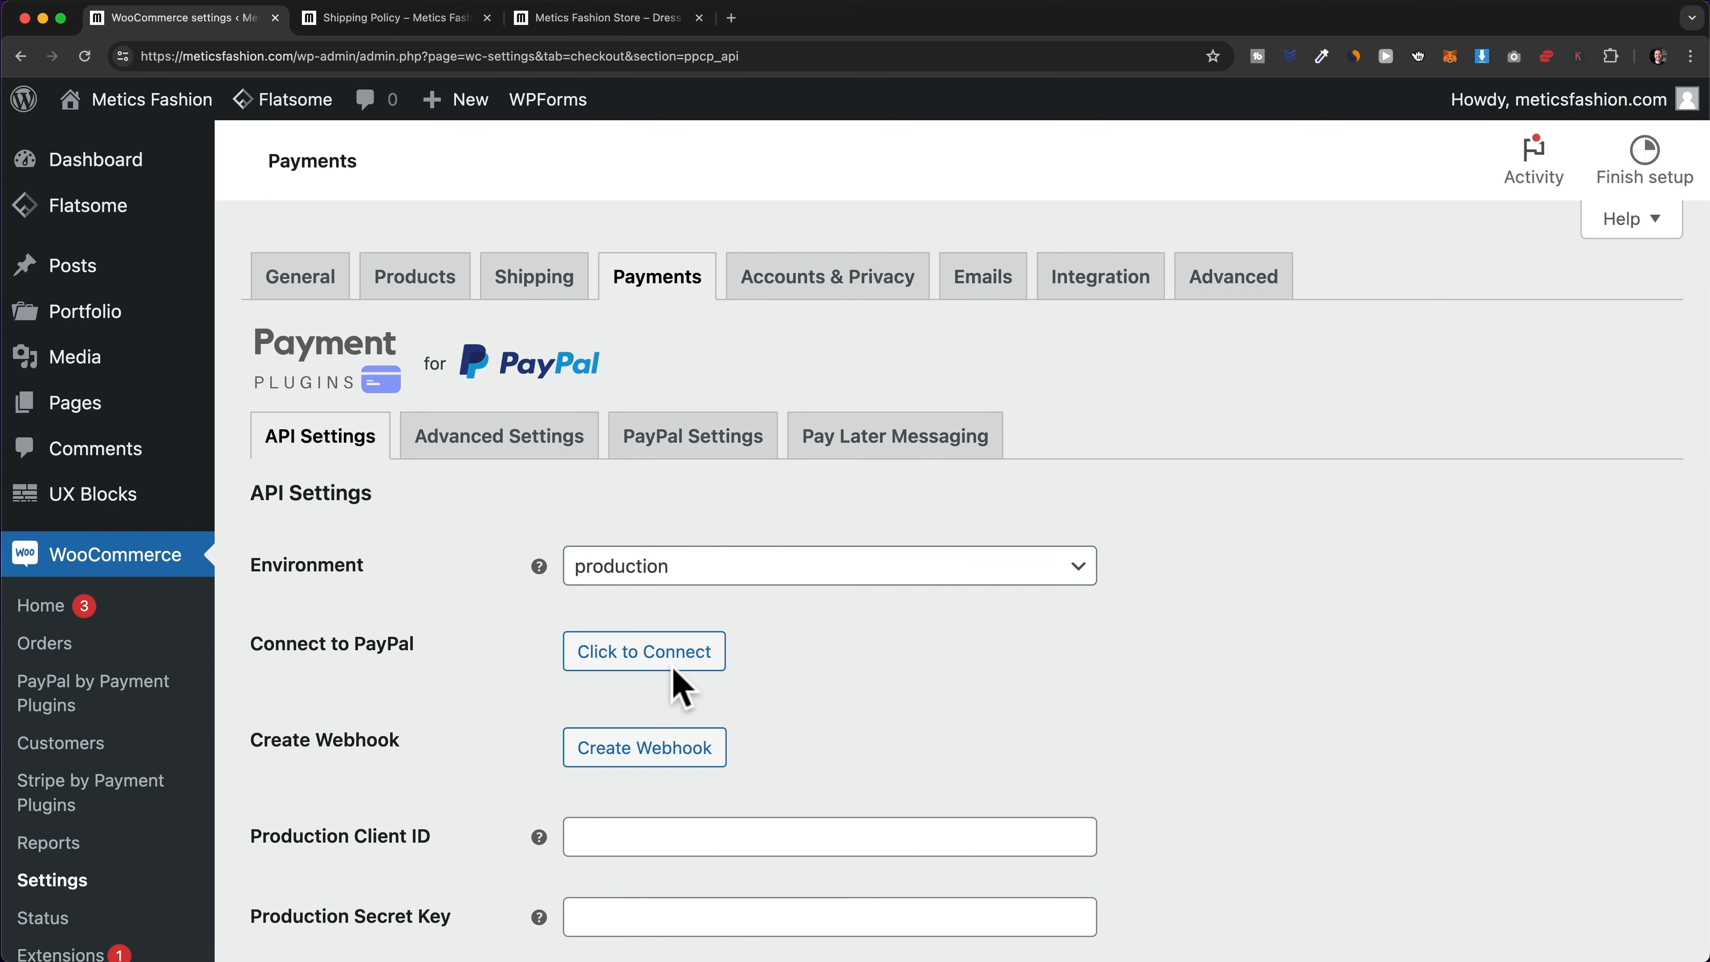
pyautogui.click(649, 654)
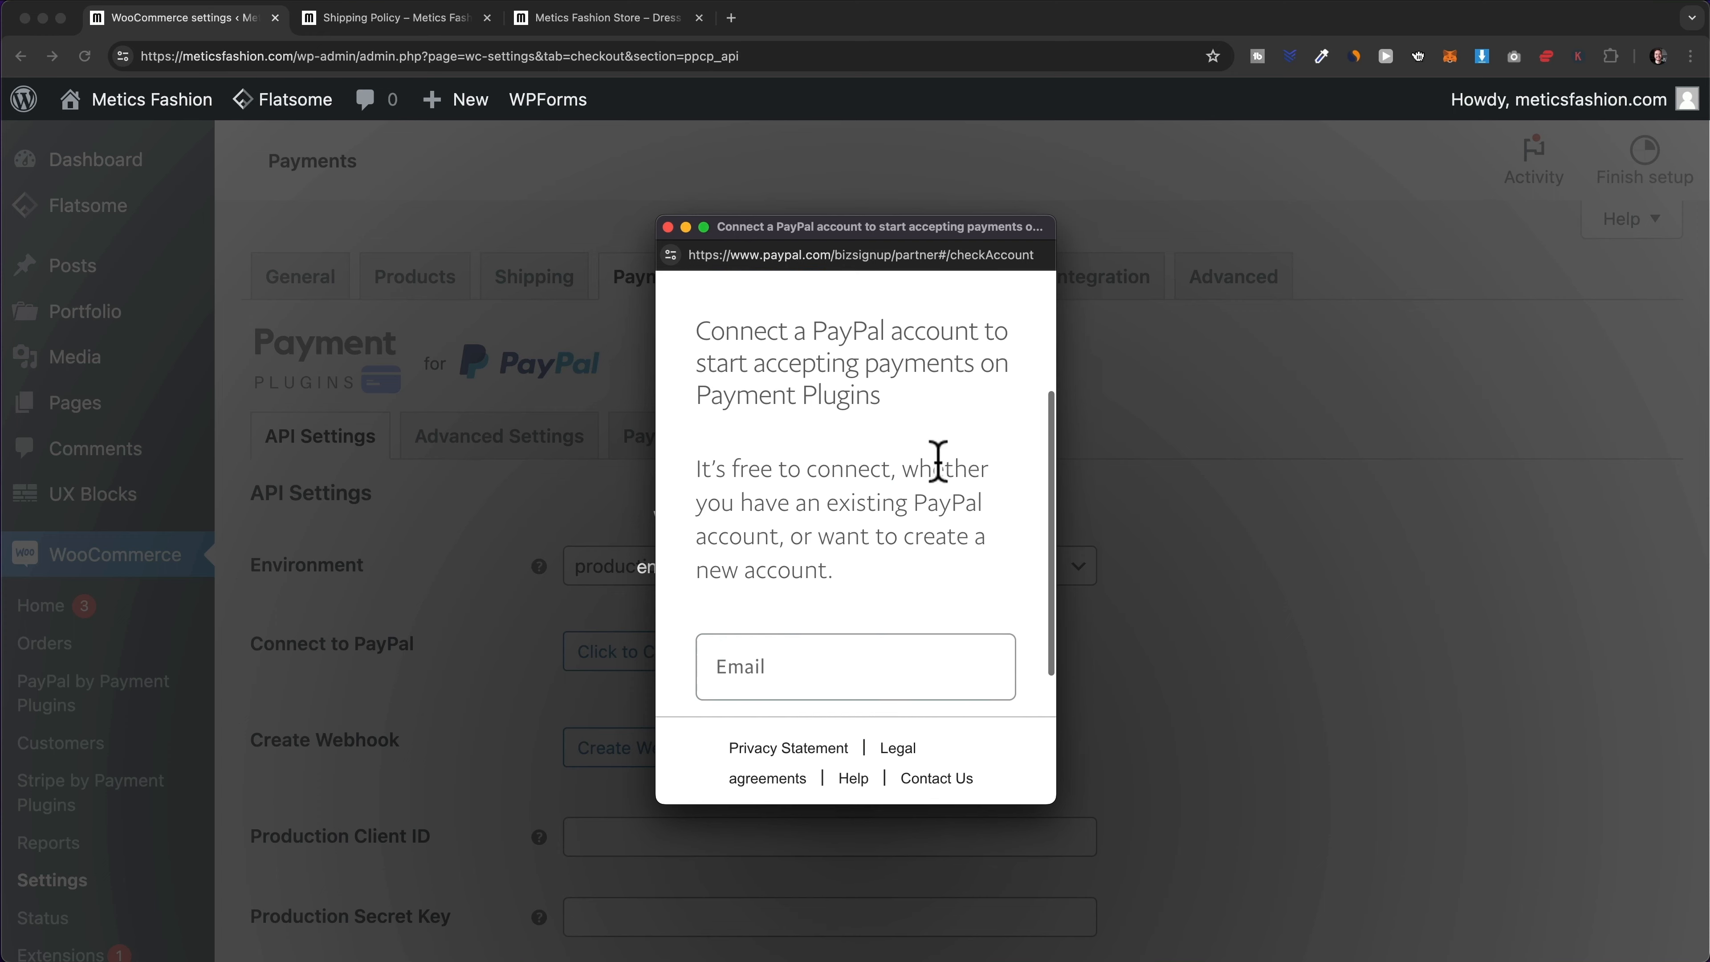
pyautogui.scroll(-4, 939, 461)
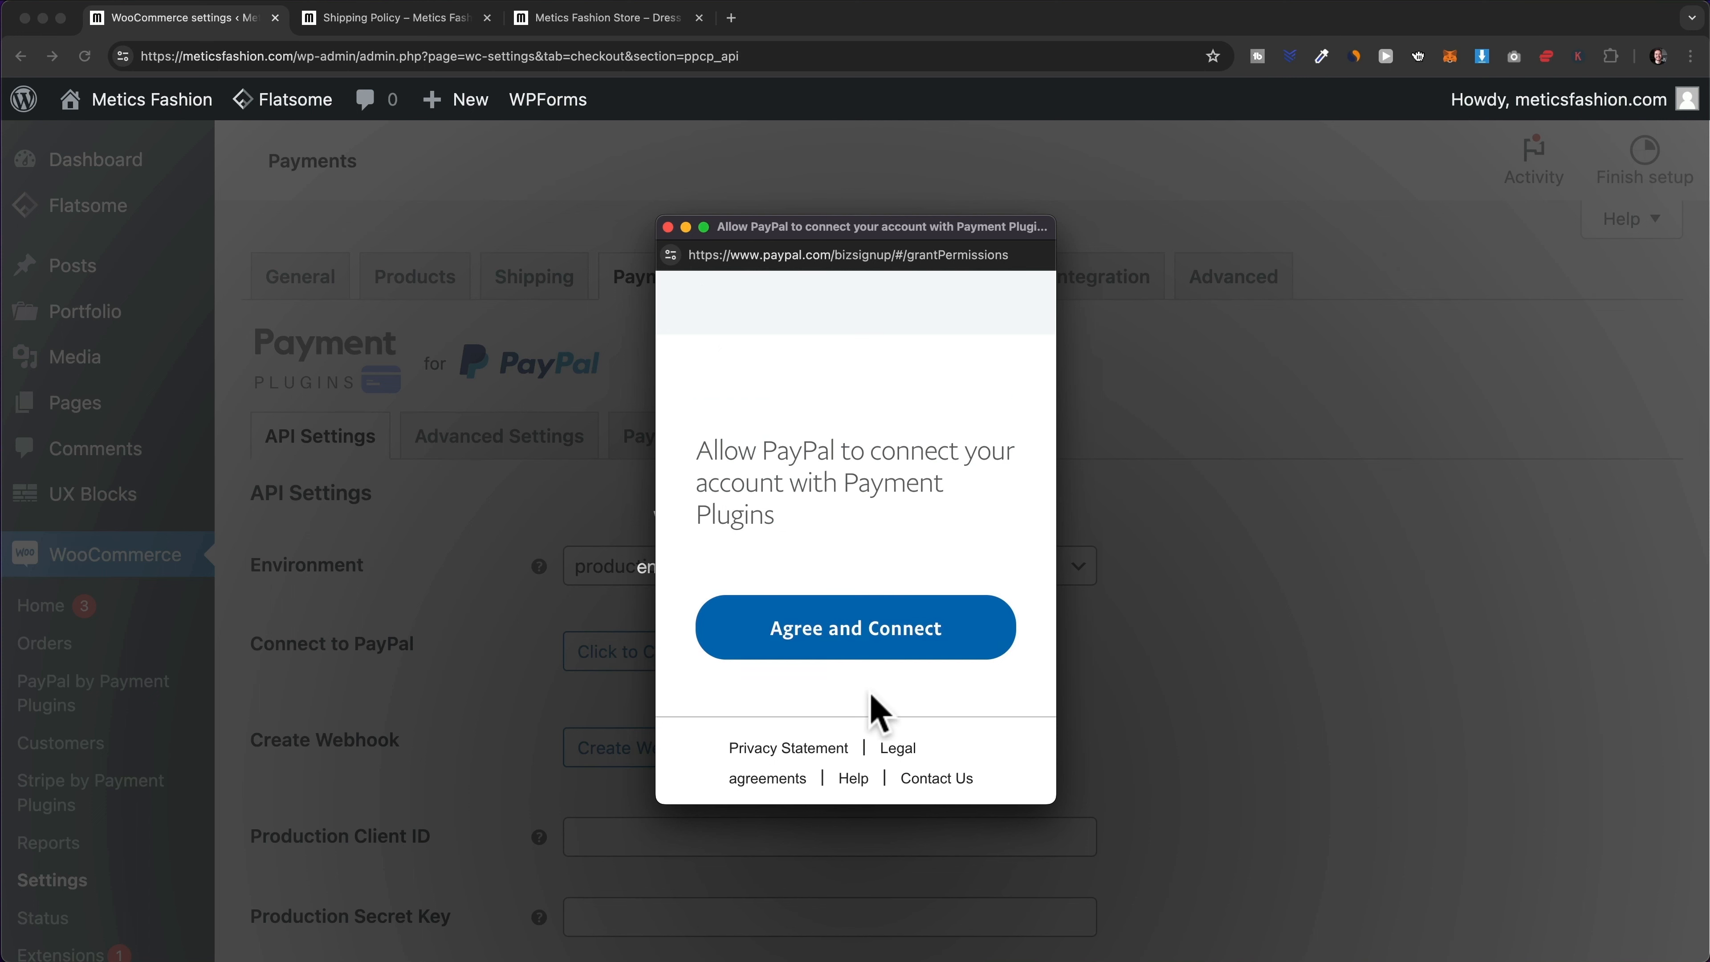
pyautogui.click(864, 647)
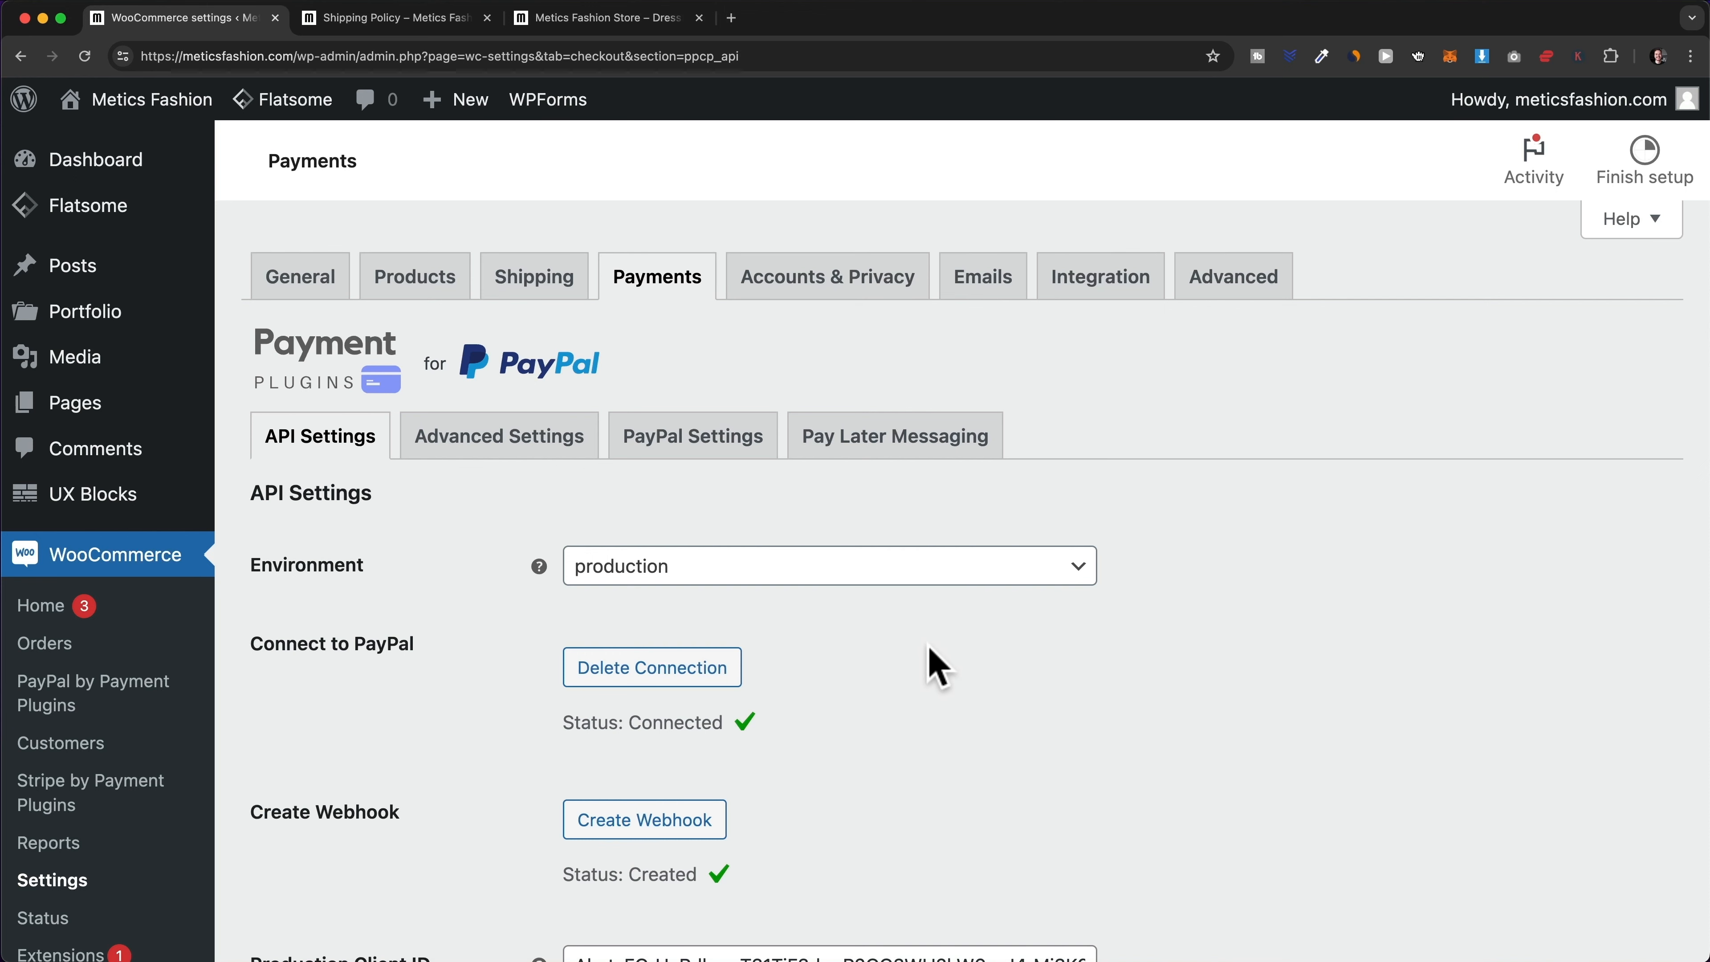
pyautogui.scroll(-10, 935, 667)
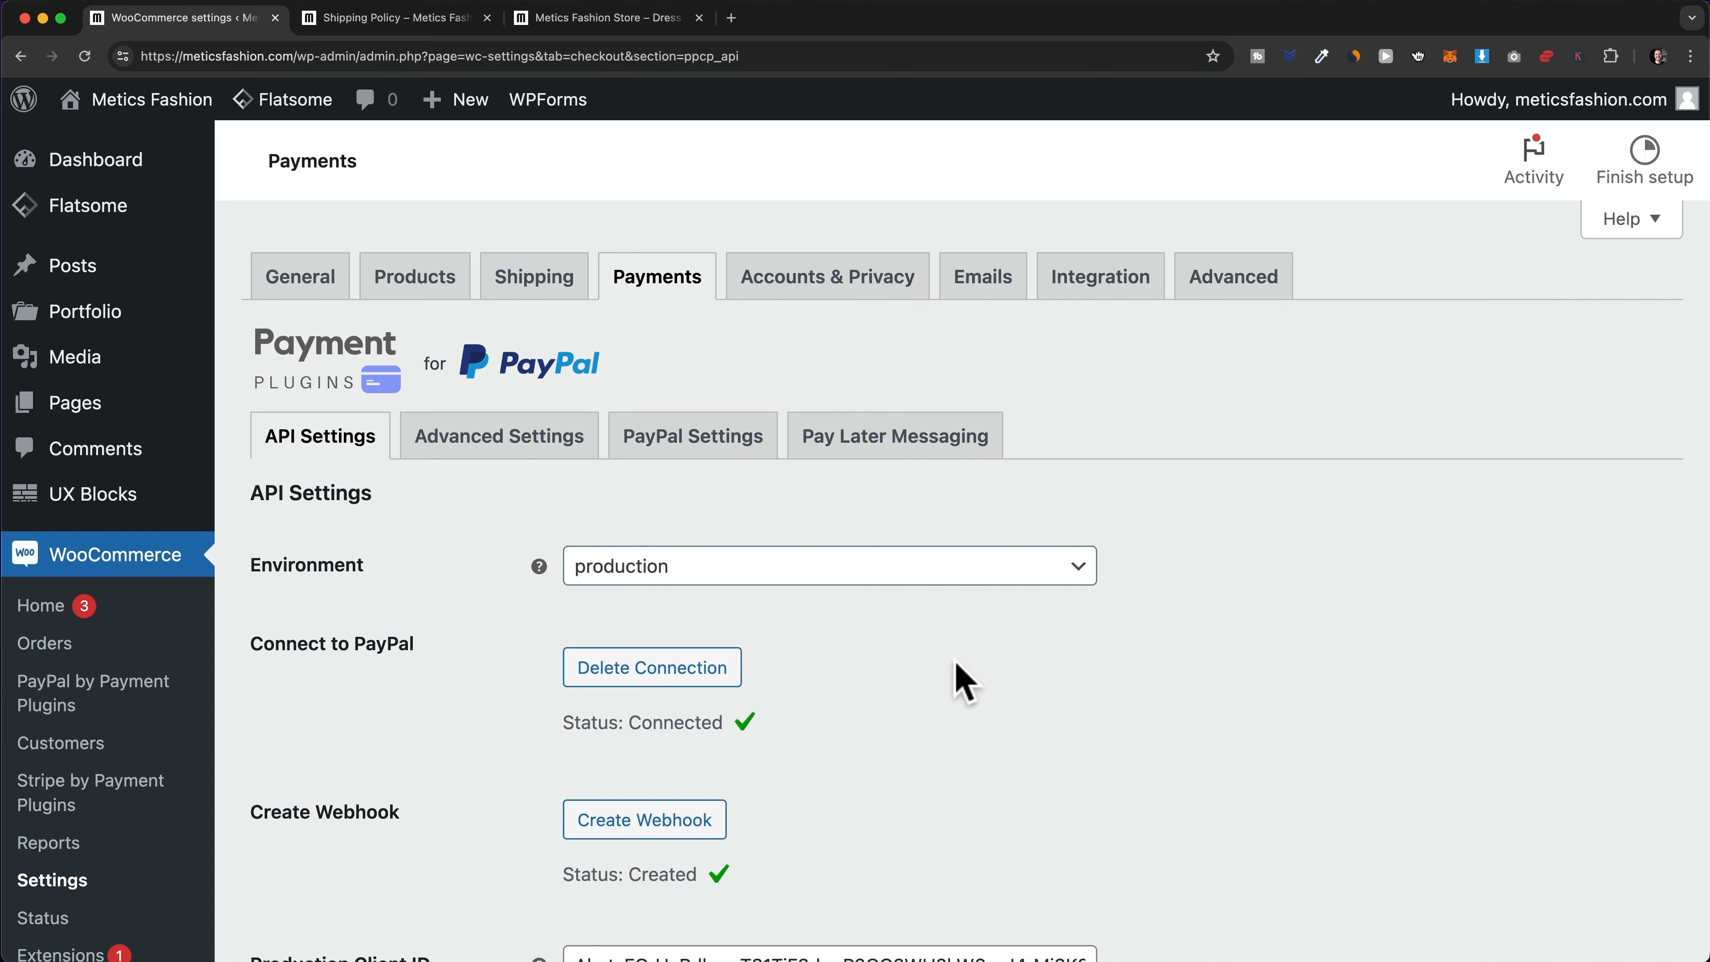
# - Enable PayPal Gateway By Payment Plugins in the Payments list, alongside Credit Cards (Stripe), and save
pyautogui.click(667, 297)
pyautogui.scroll(-5, 821, 437)
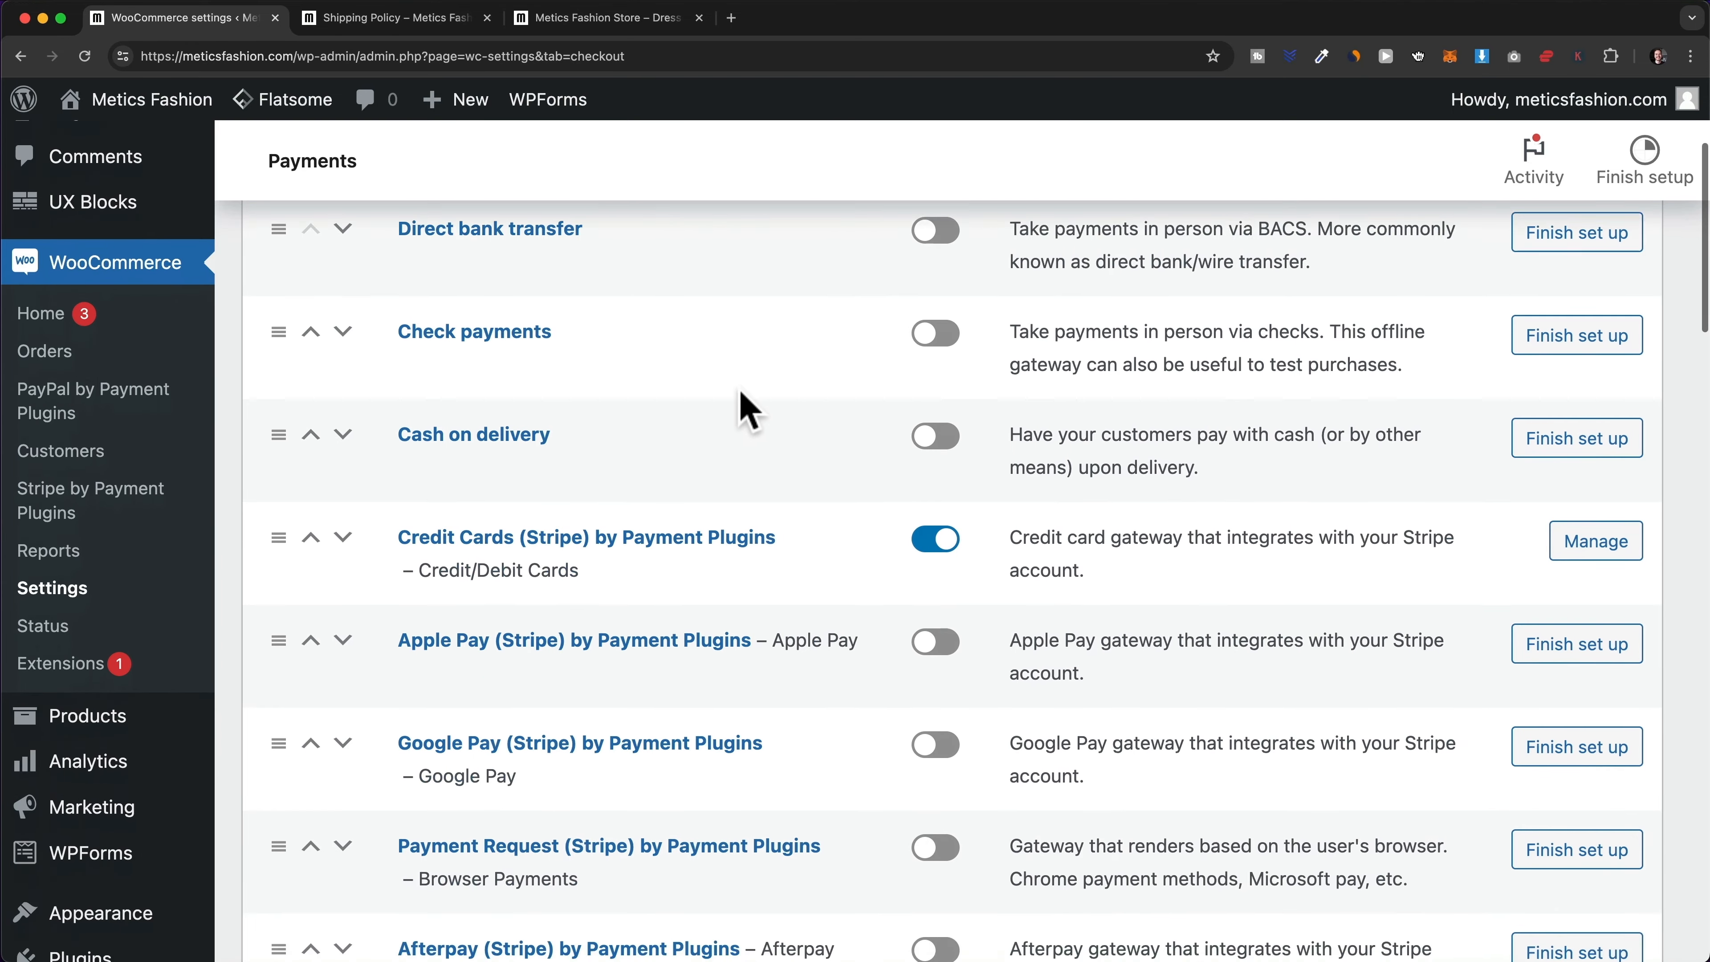
pyautogui.scroll(-1, 747, 411)
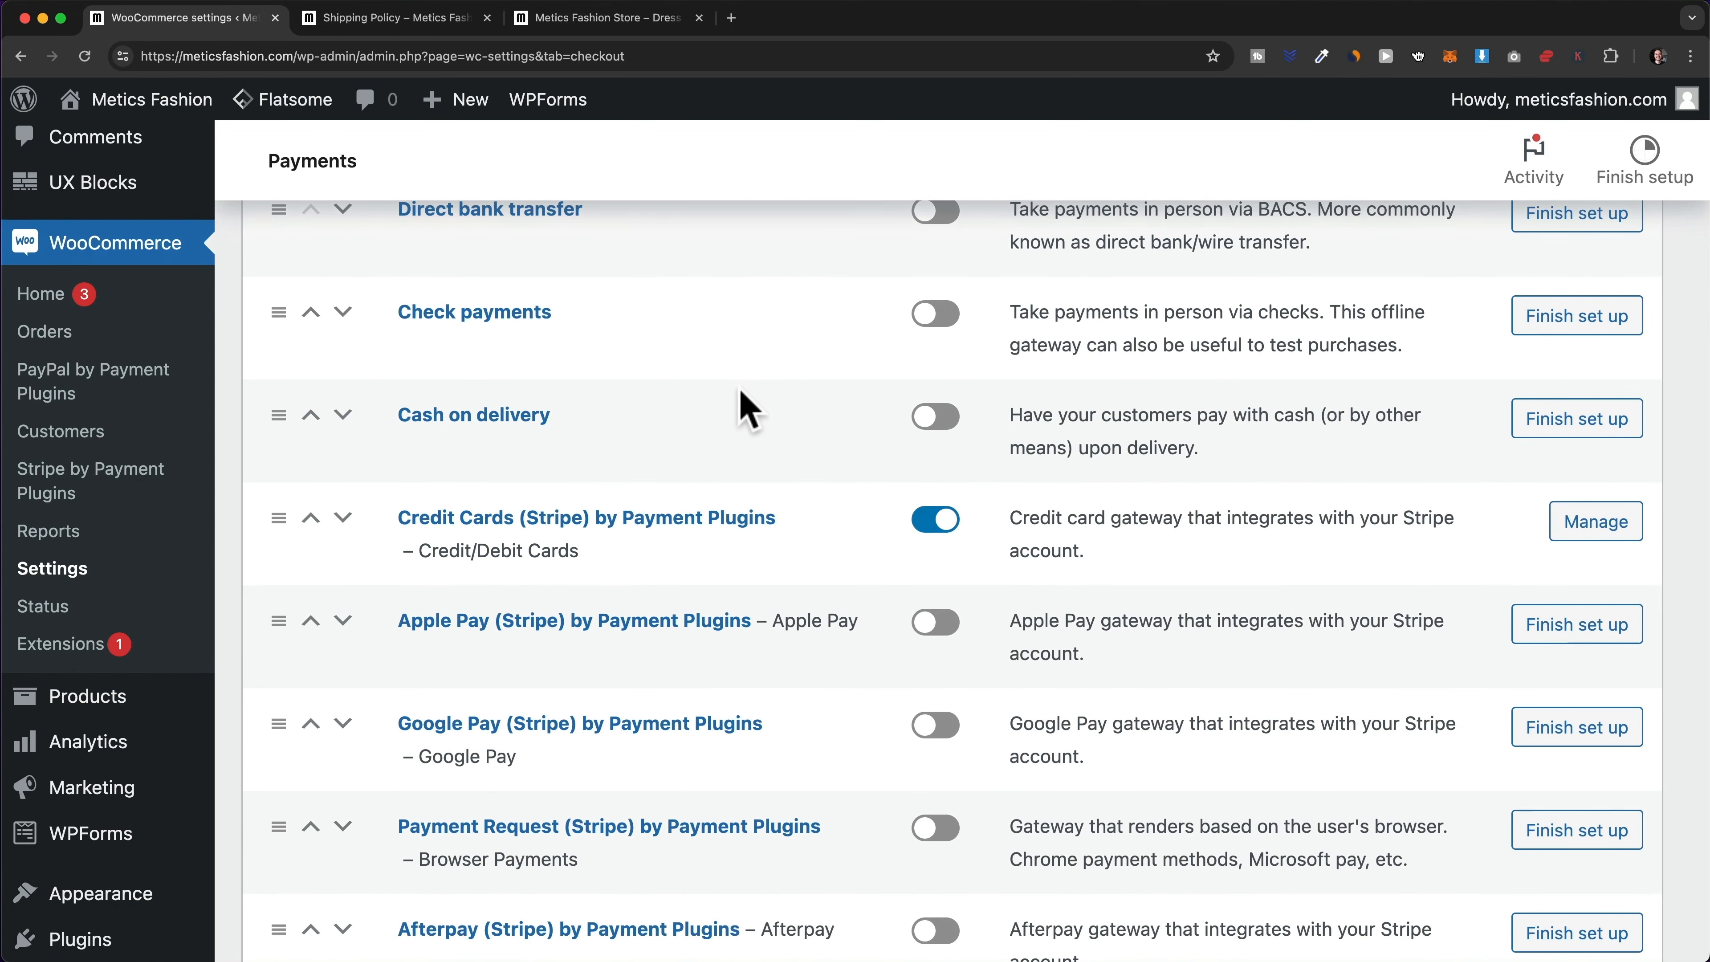
pyautogui.scroll(-3, 741, 413)
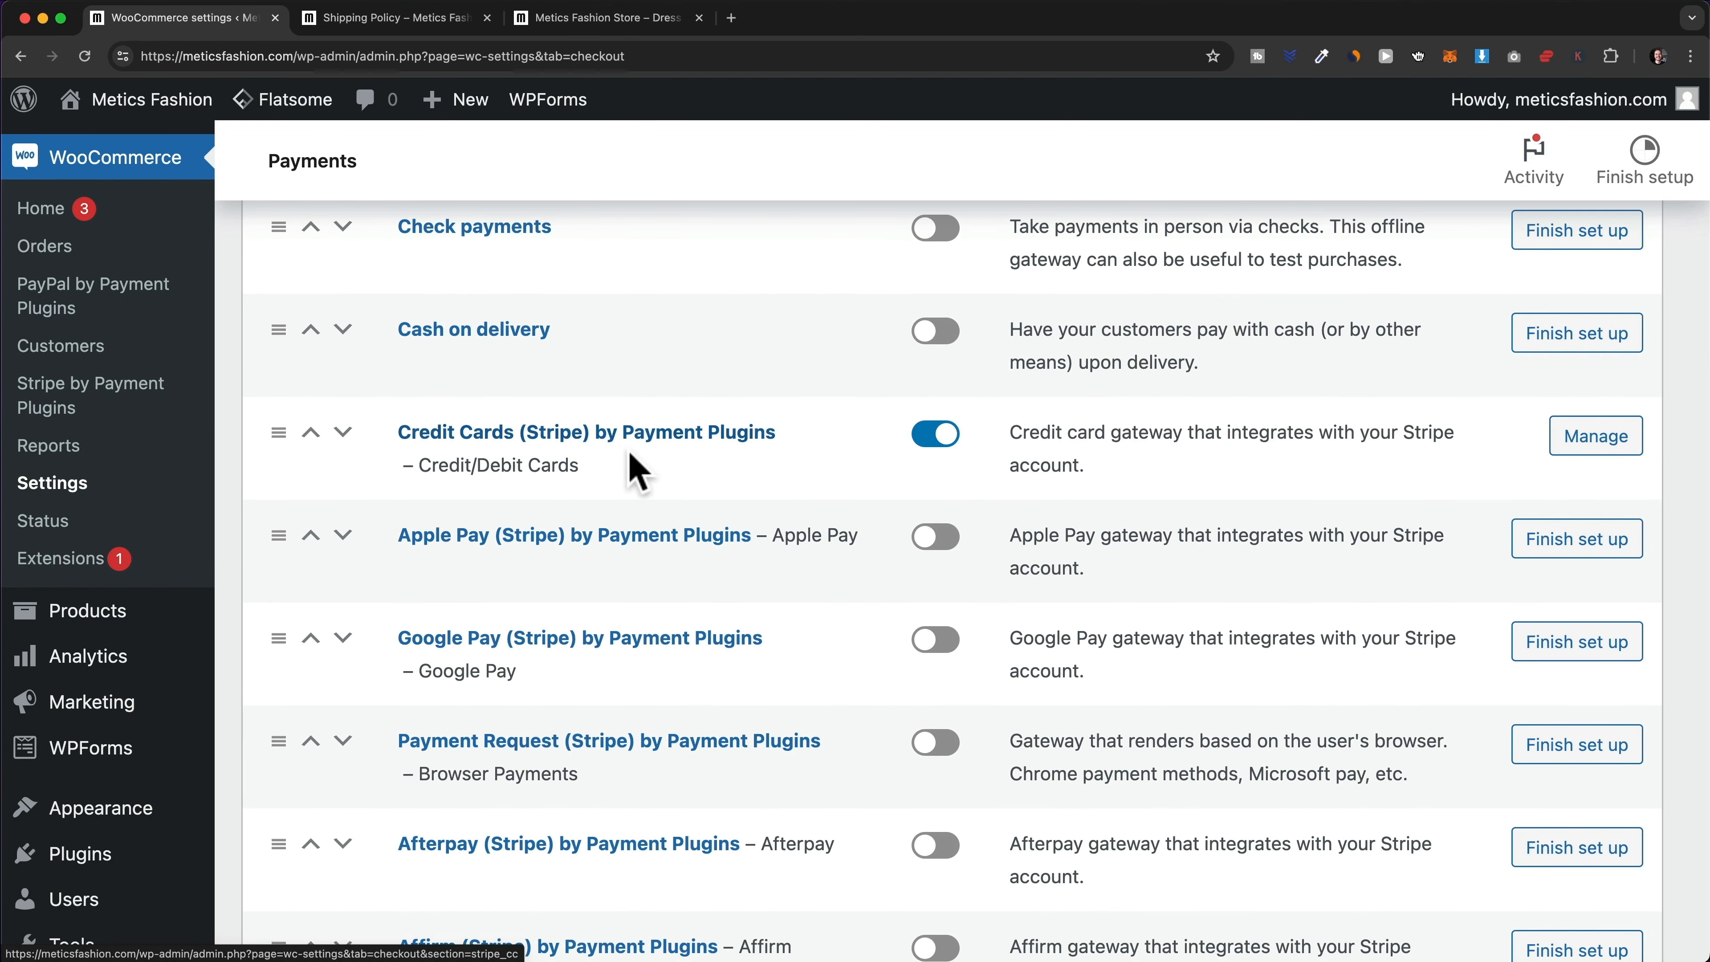
pyautogui.scroll(-5, 835, 472)
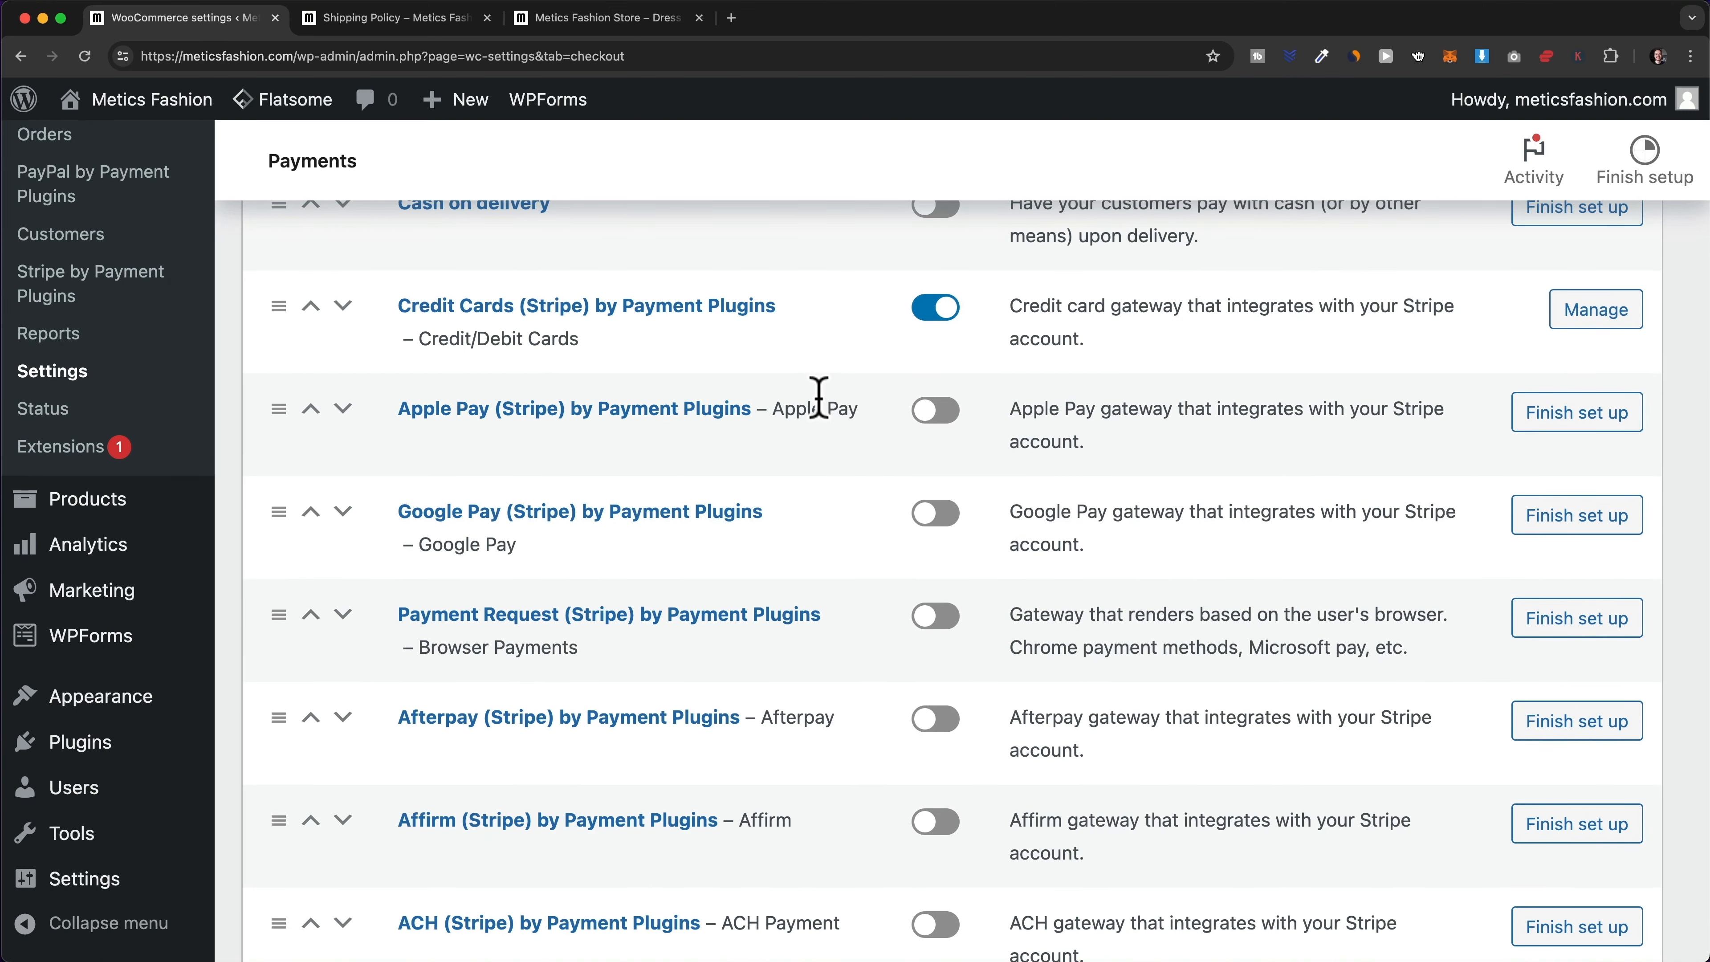
pyautogui.scroll(-1, 811, 485)
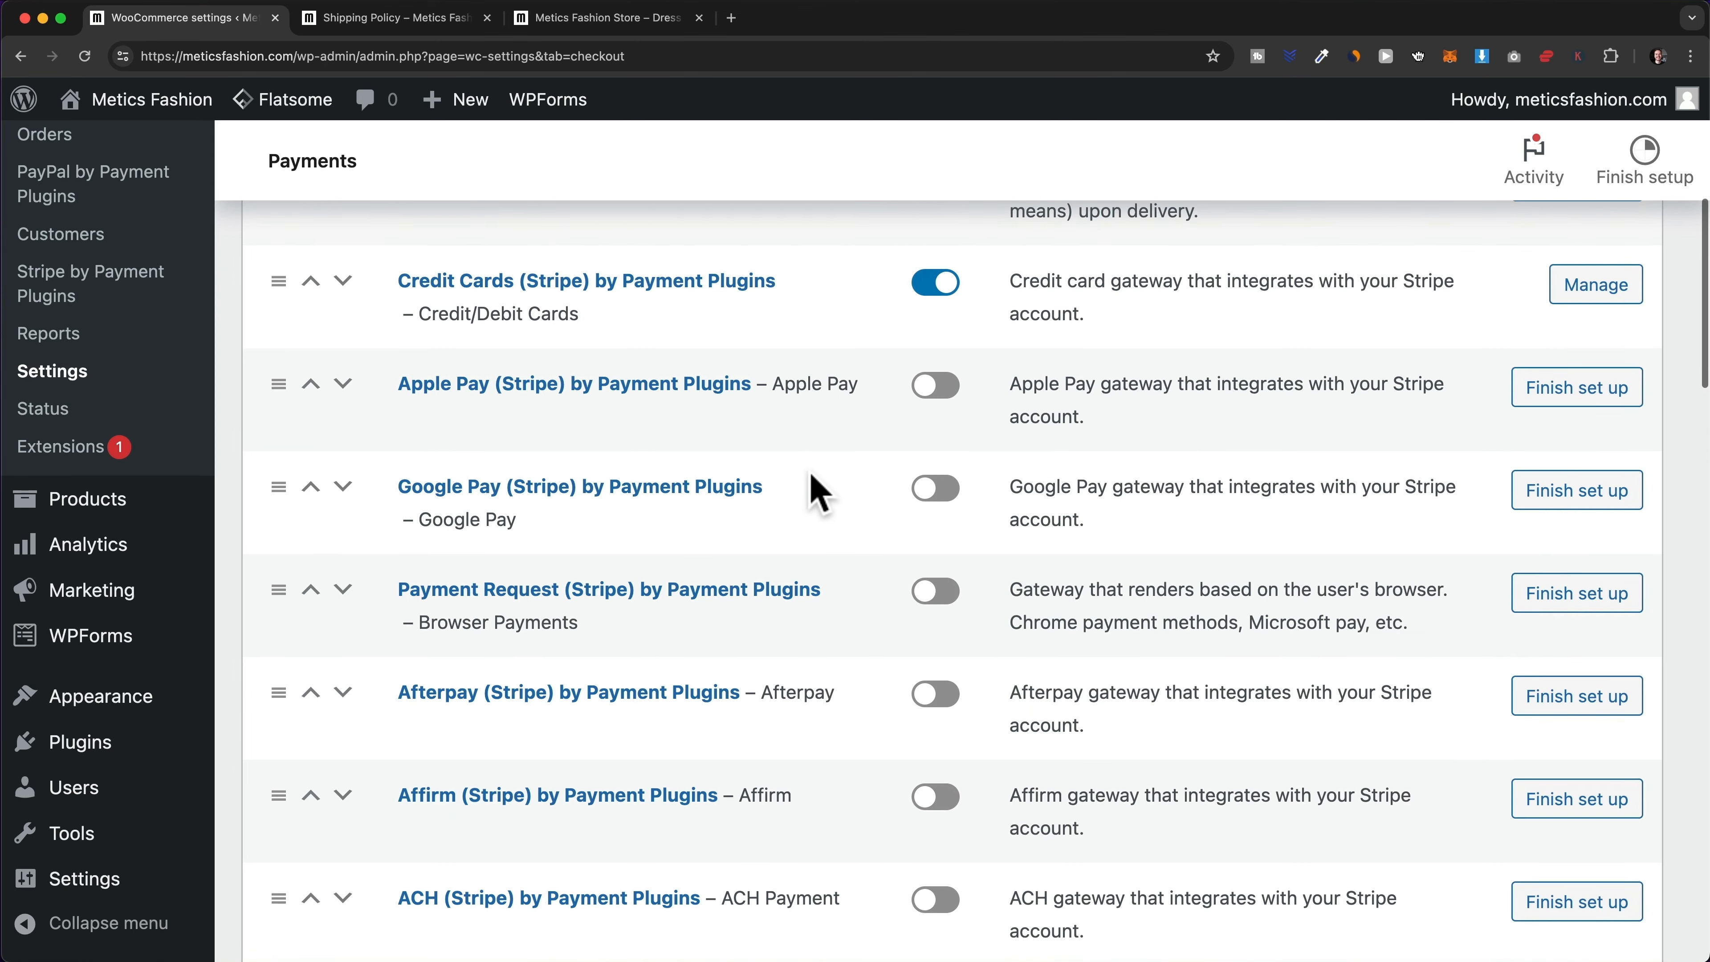
pyautogui.scroll(-10, 815, 491)
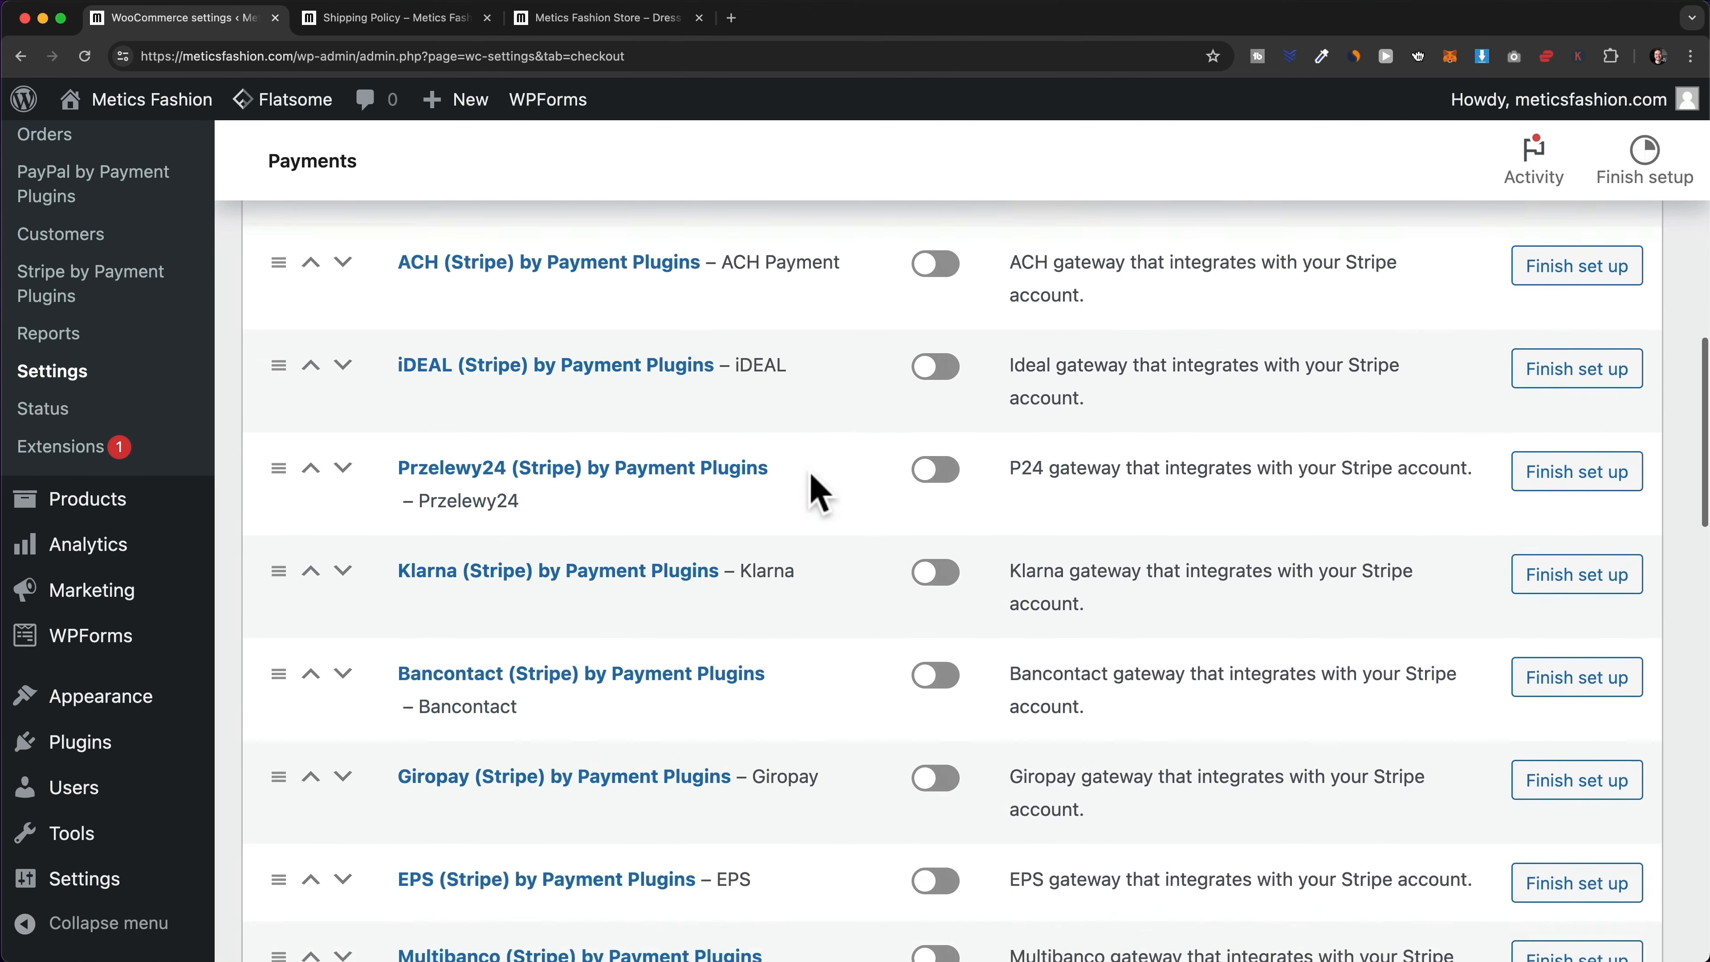
pyautogui.scroll(-20, 811, 488)
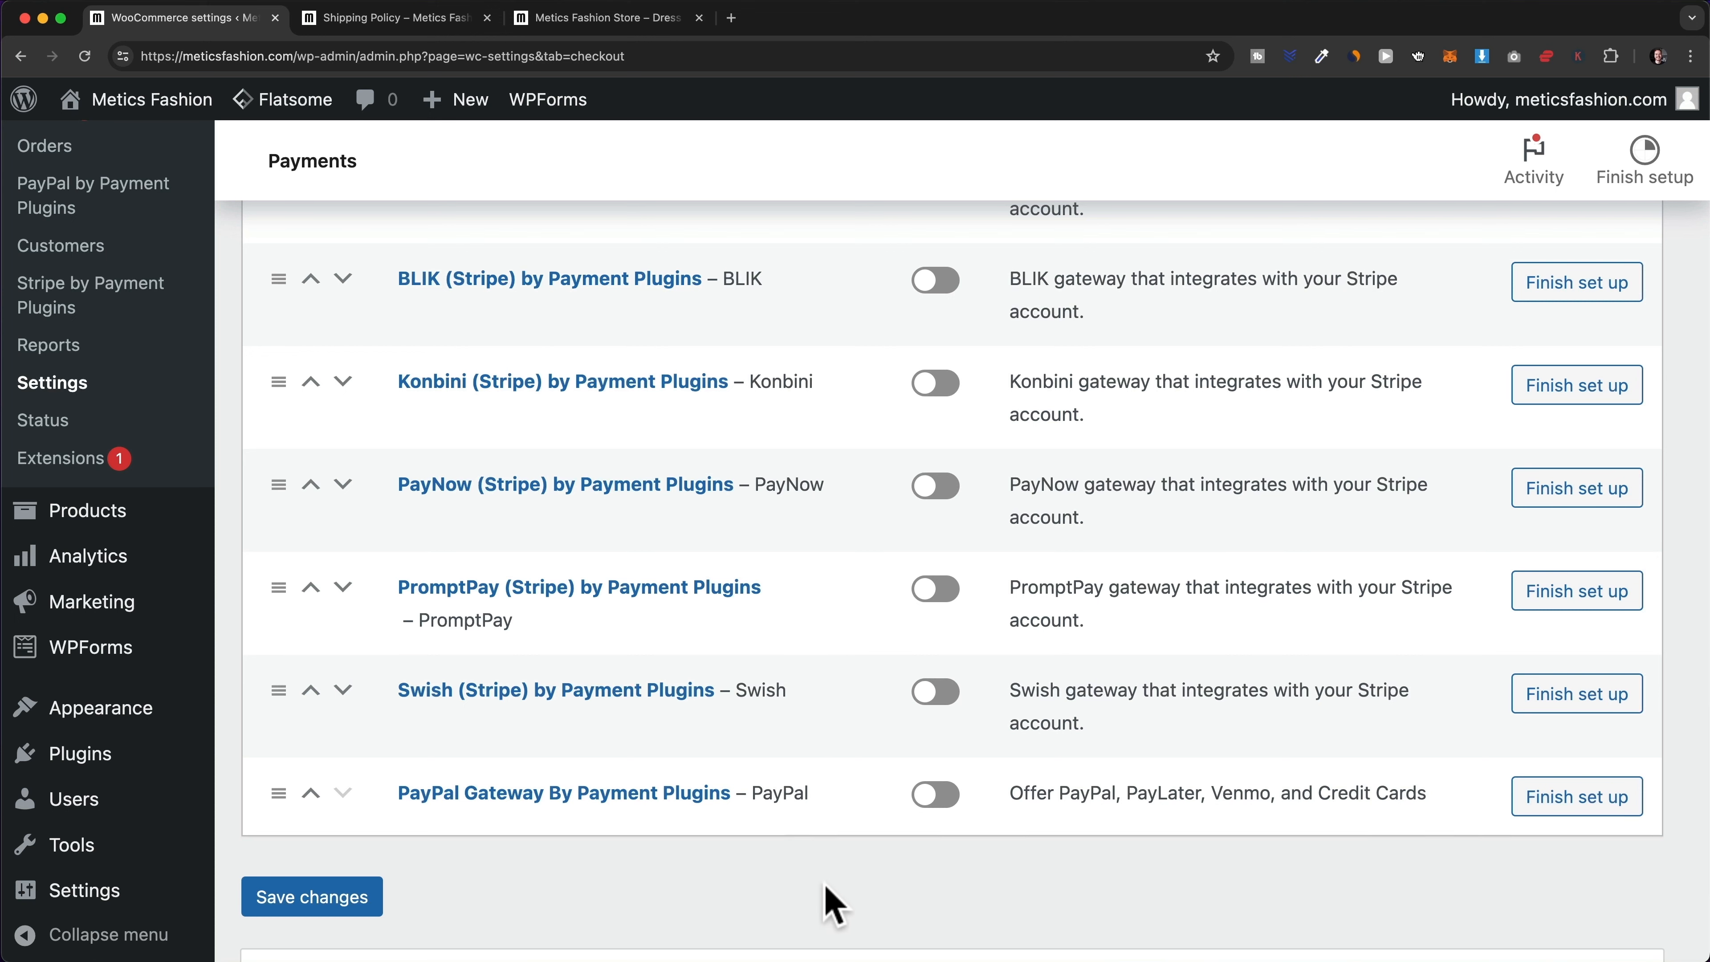
pyautogui.click(936, 795)
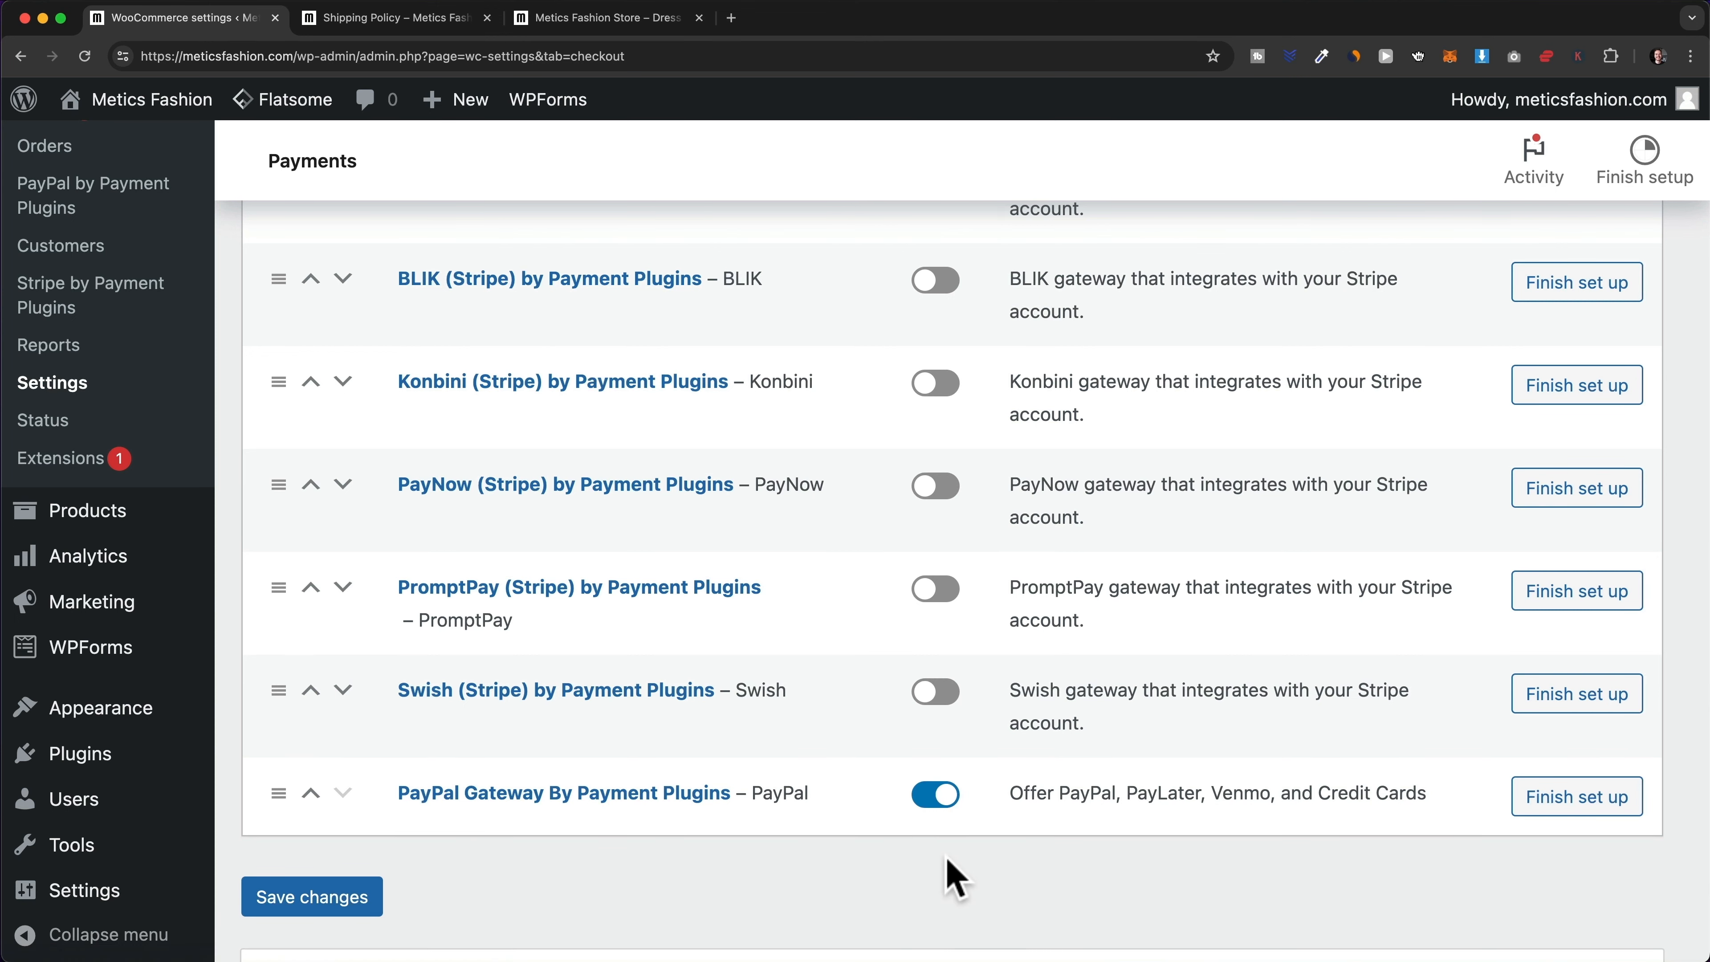
pyautogui.click(367, 906)
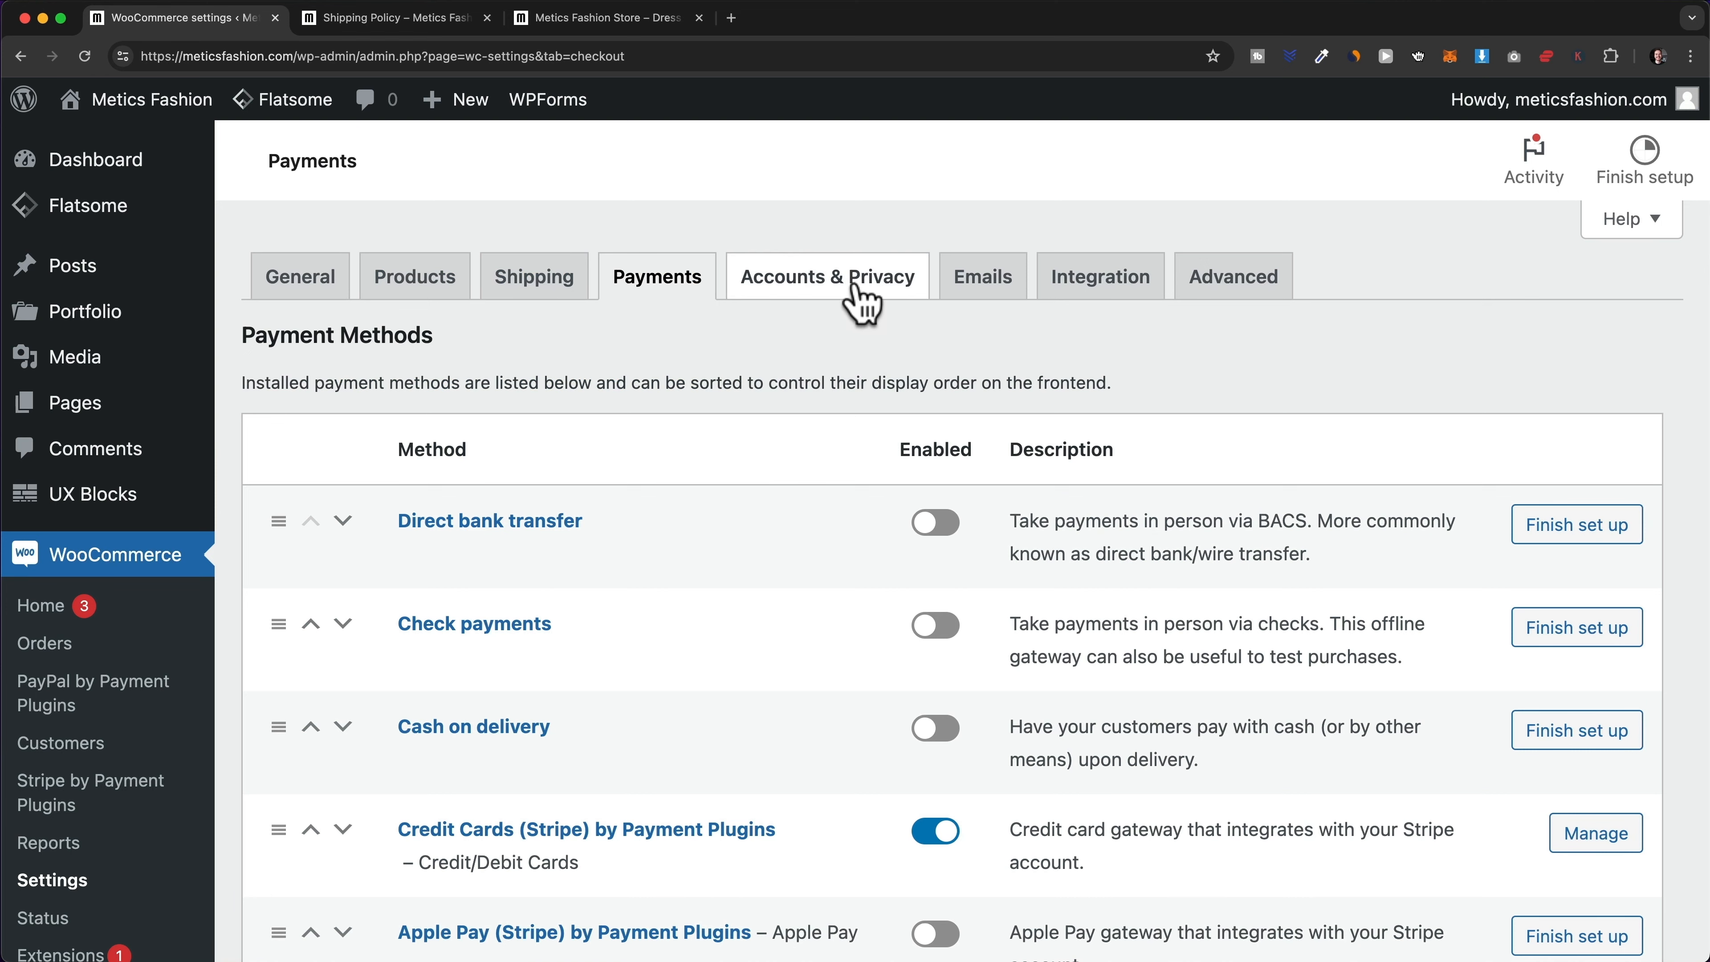
# - Allow checkout login and account creation at checkout and on My account; disable auto usernames and password links
pyautogui.click(853, 298)
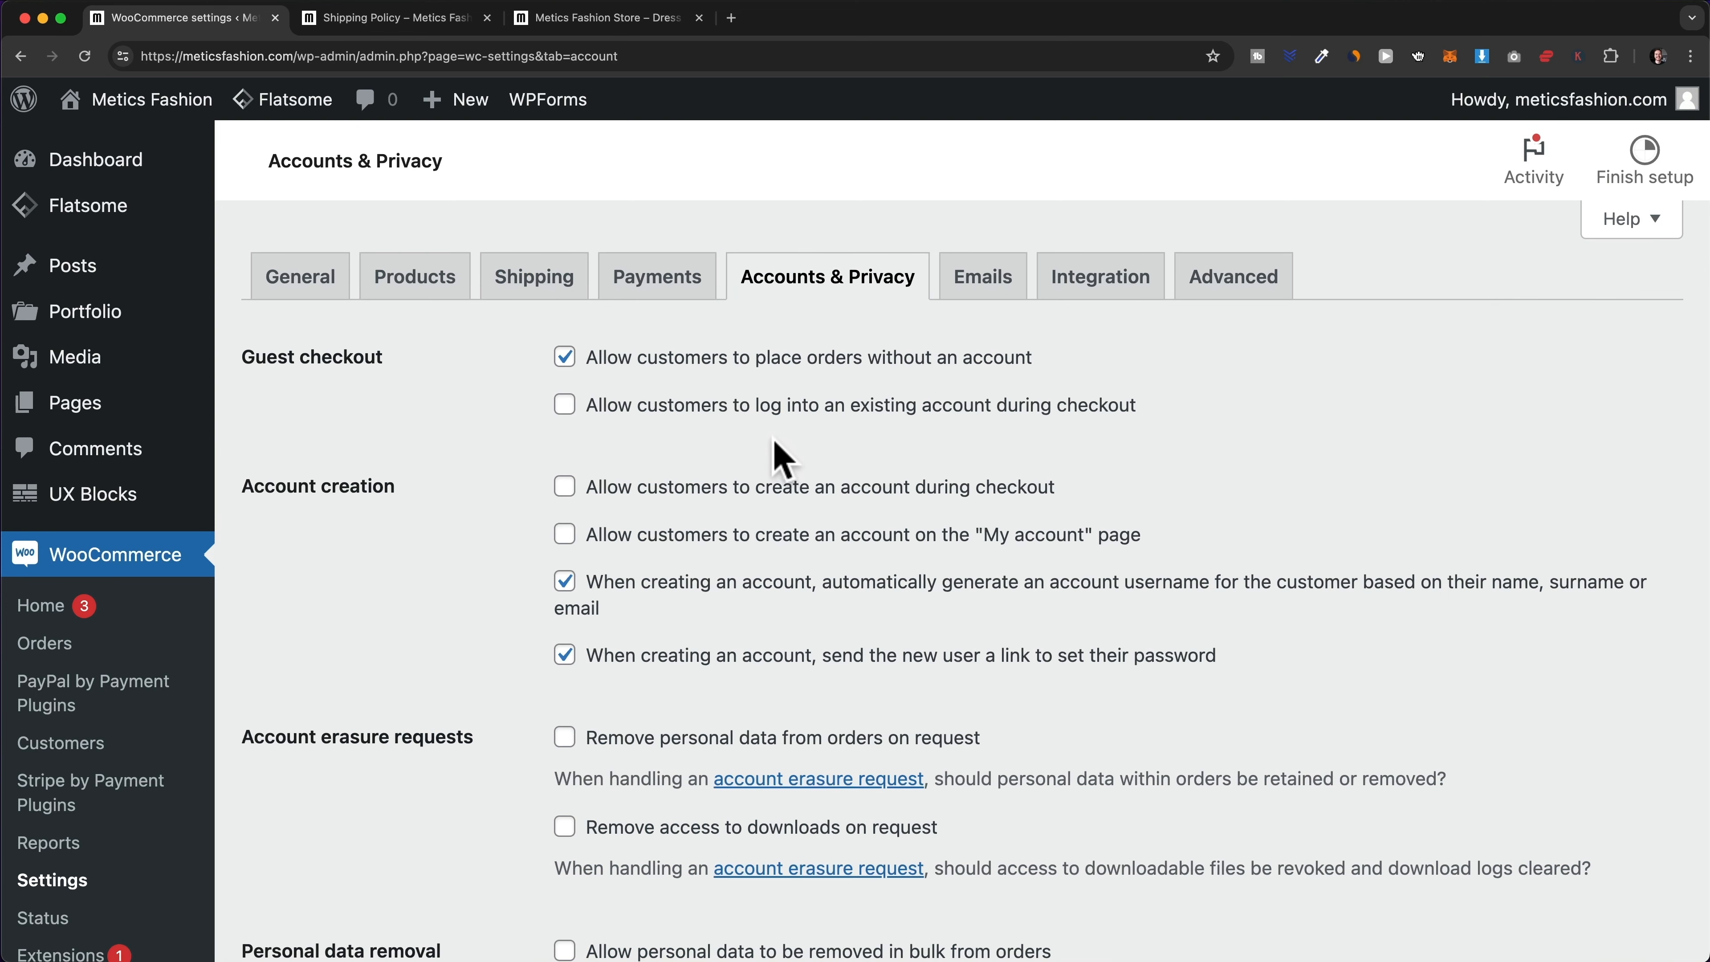
pyautogui.click(564, 406)
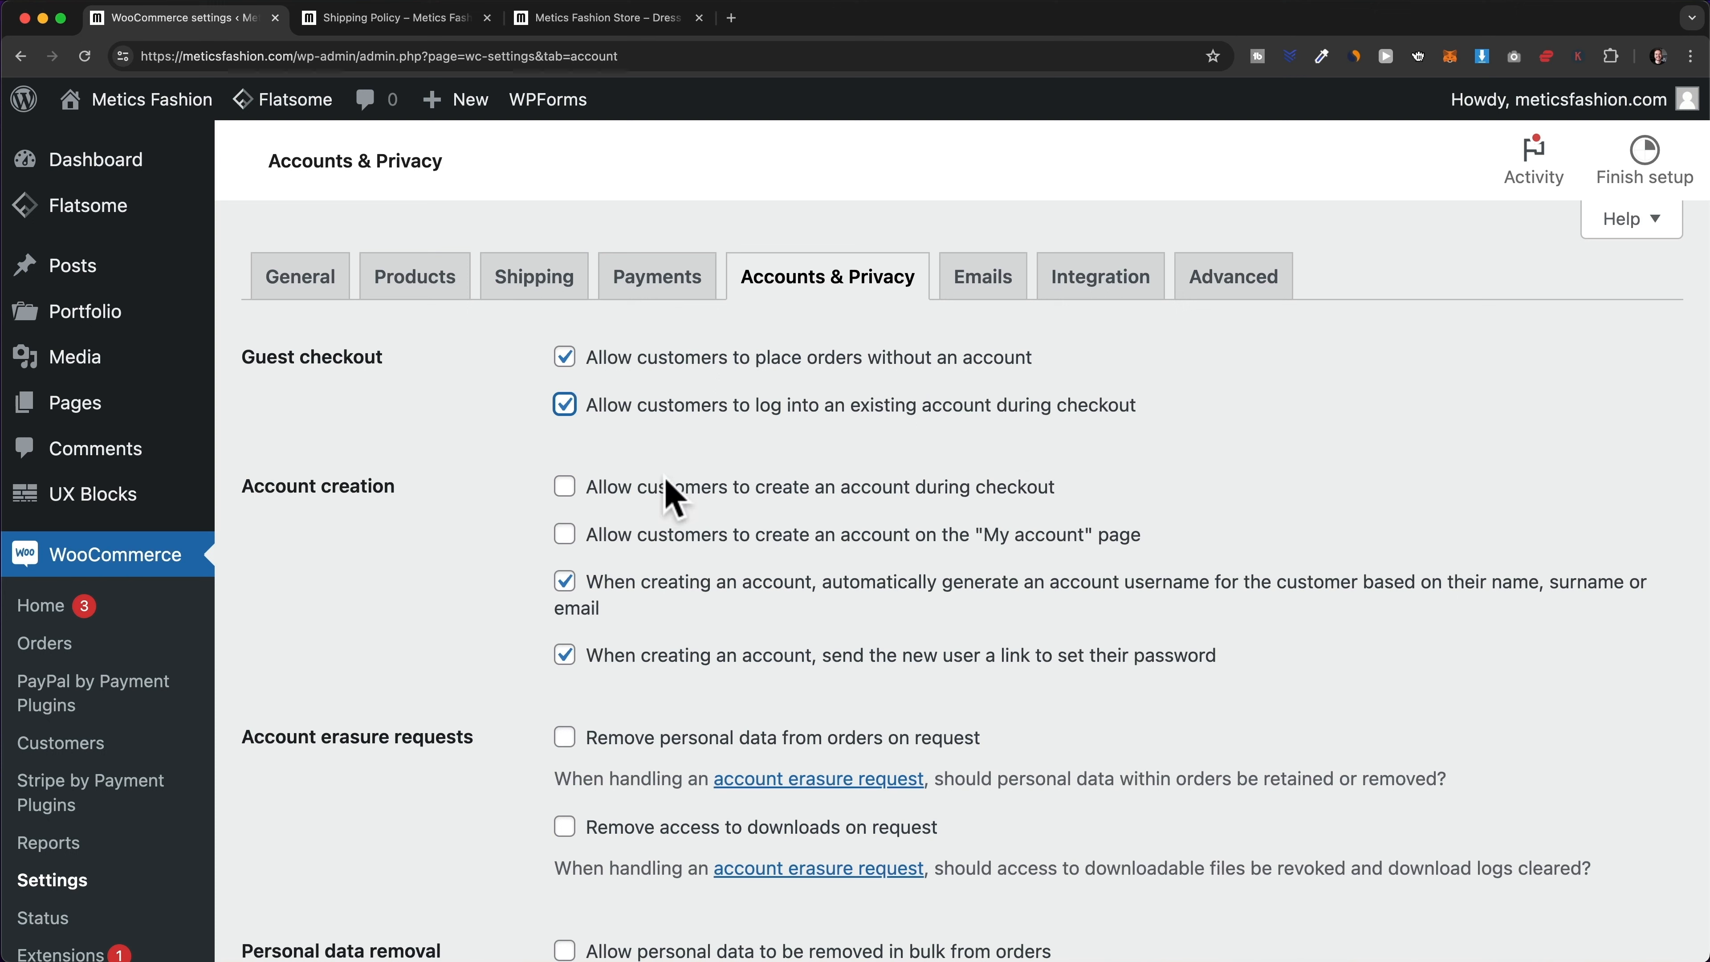
pyautogui.click(567, 490)
pyautogui.click(565, 535)
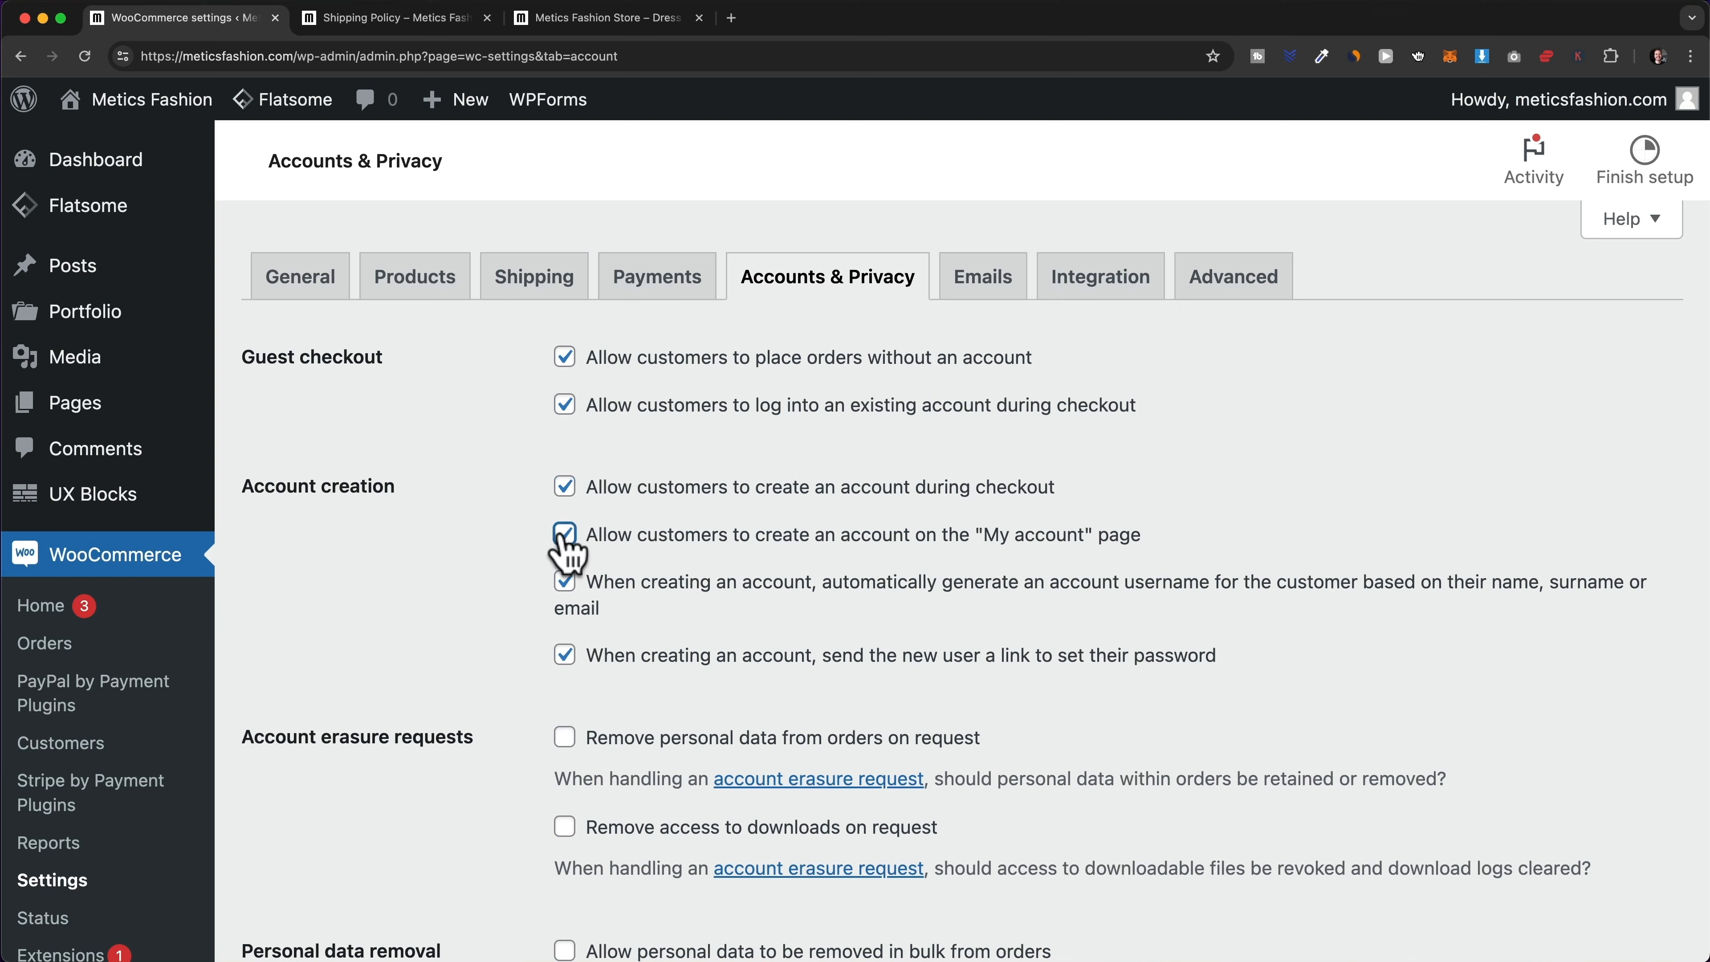
pyautogui.click(567, 583)
pyautogui.click(564, 581)
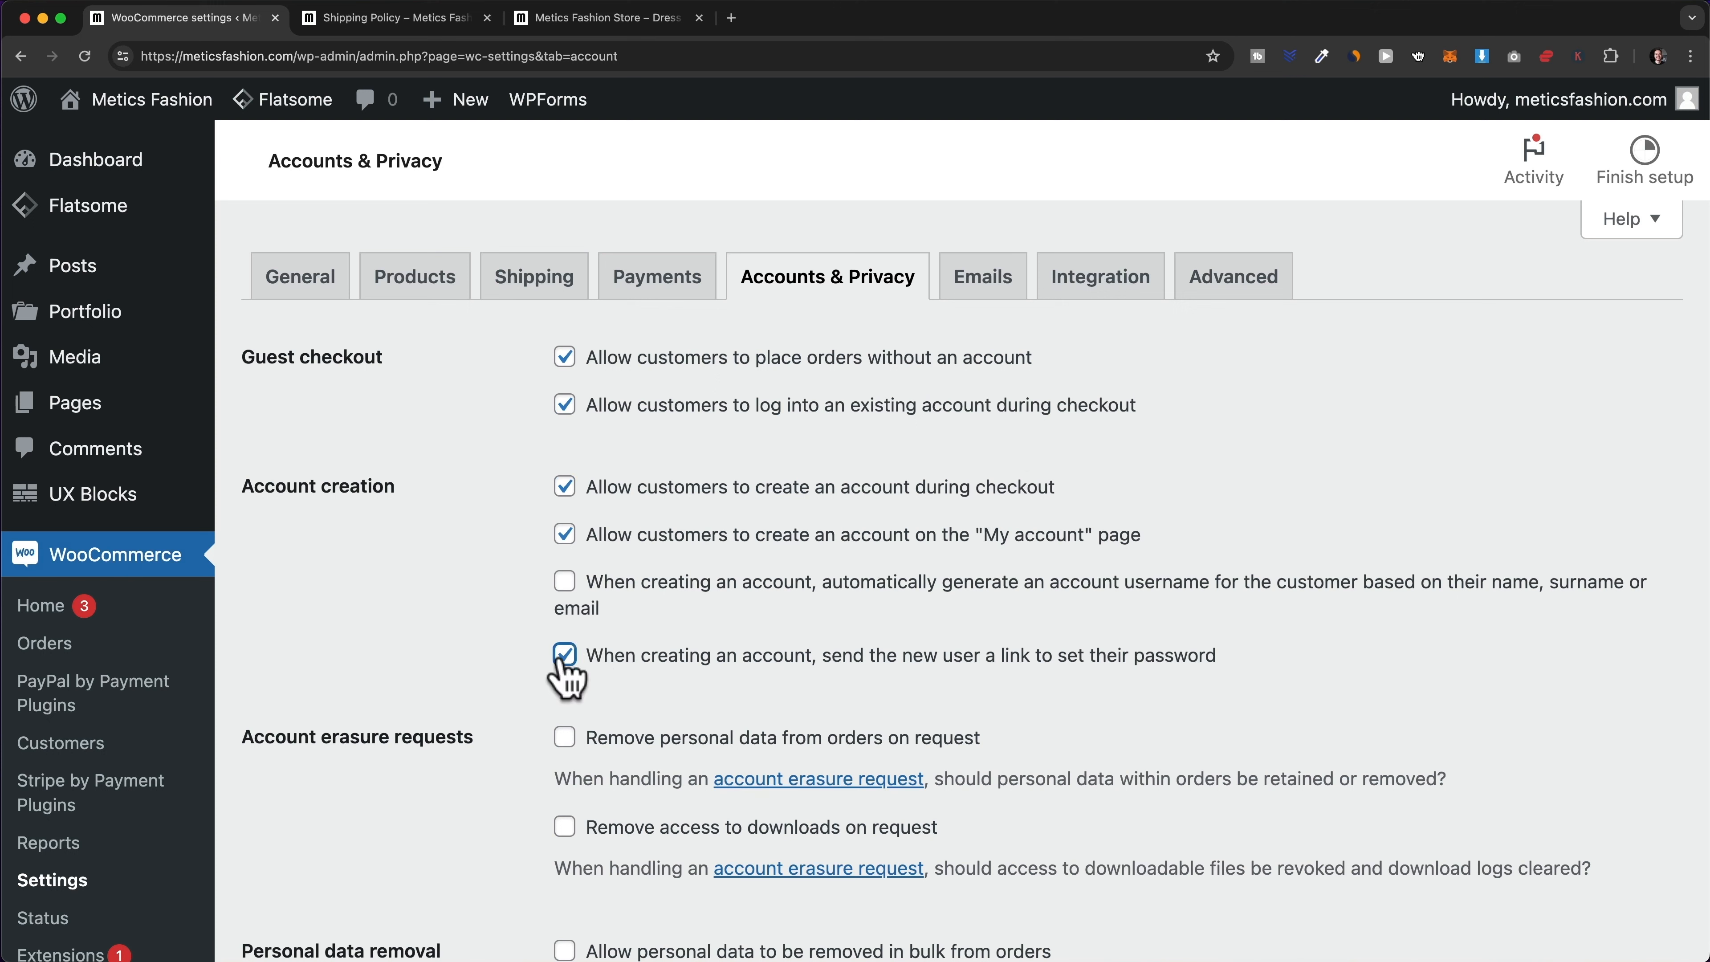
pyautogui.click(565, 655)
# - Save the Accounts & Privacy settings and open the storefront in a new tab
pyautogui.scroll(-1, 509, 558)
pyautogui.scroll(-20, 512, 512)
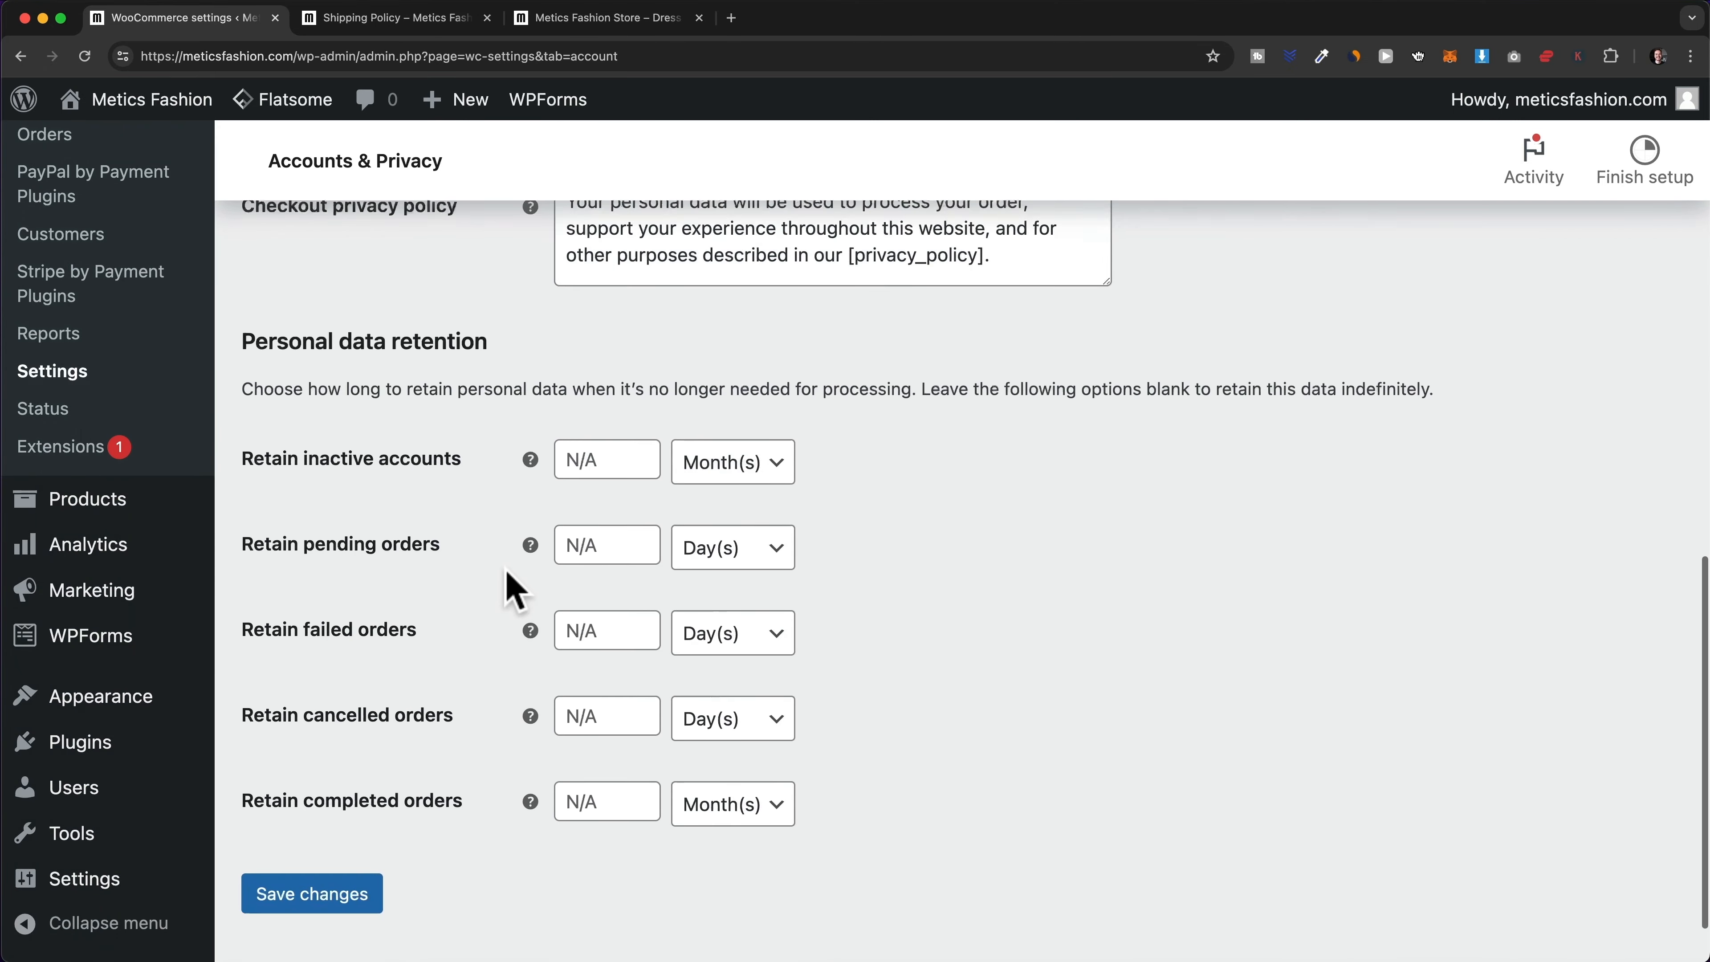
pyautogui.click(350, 850)
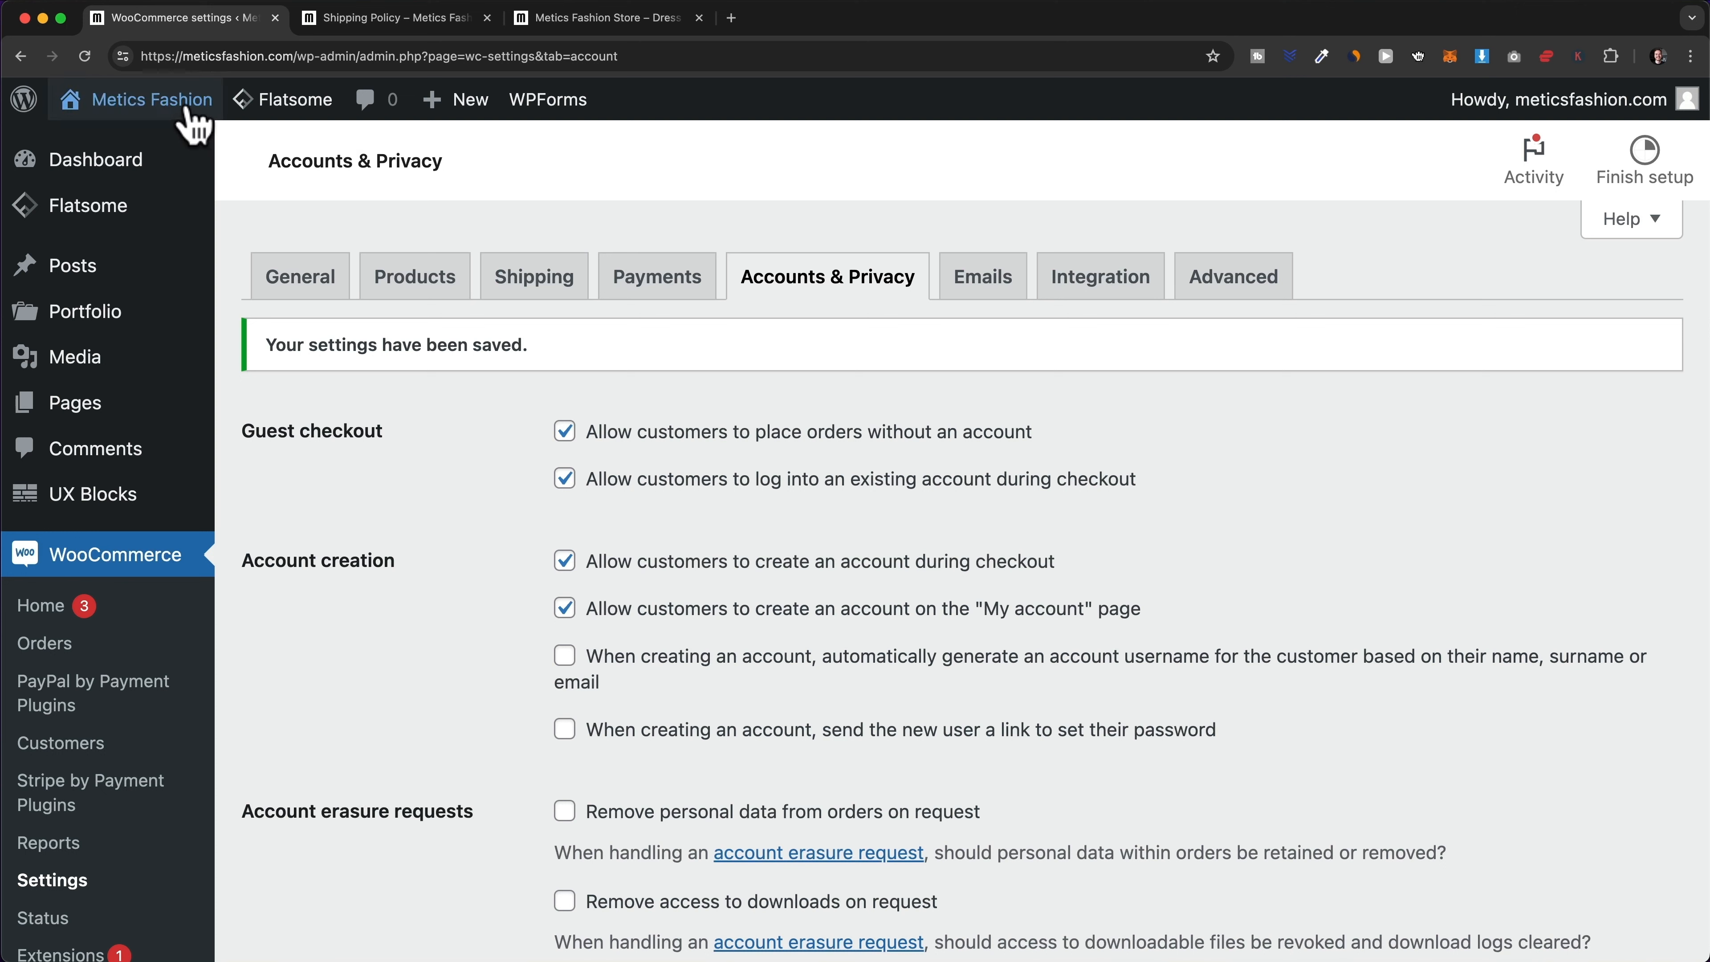
pyautogui.moveTo(193, 125)
pyautogui.rightClick(86, 149)
# - Add the LUNA – Basic Top from New Arrivals to the cart
pyautogui.click(222, 157)
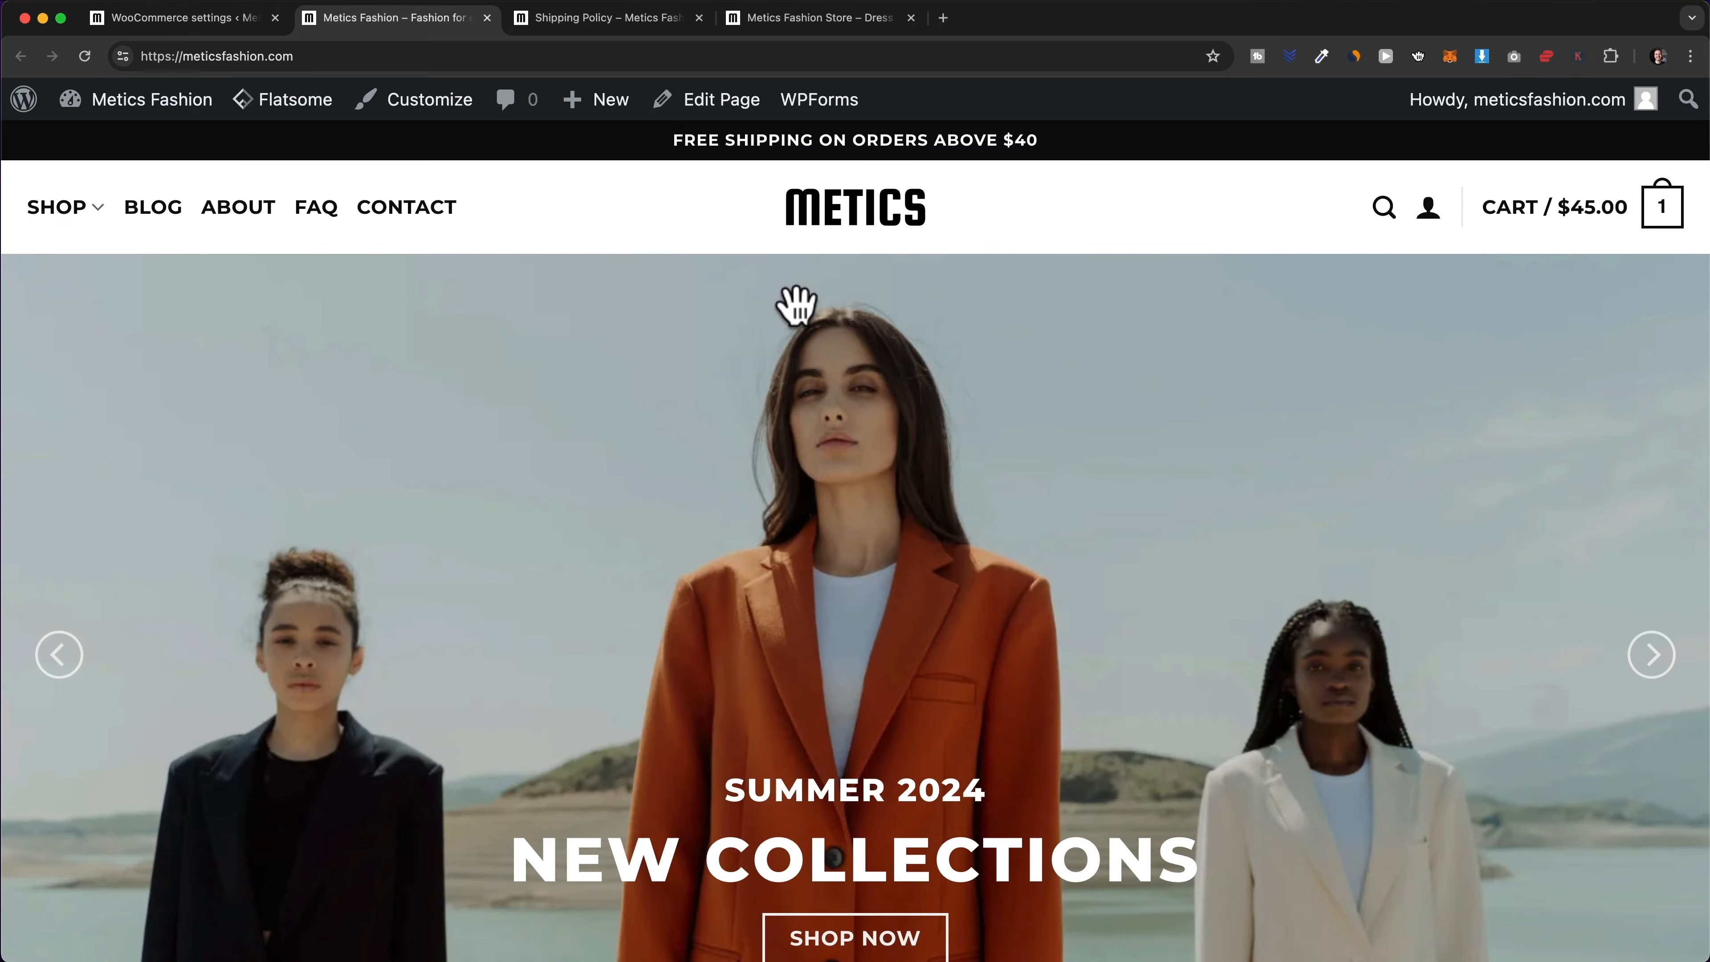
pyautogui.scroll(-15, 797, 306)
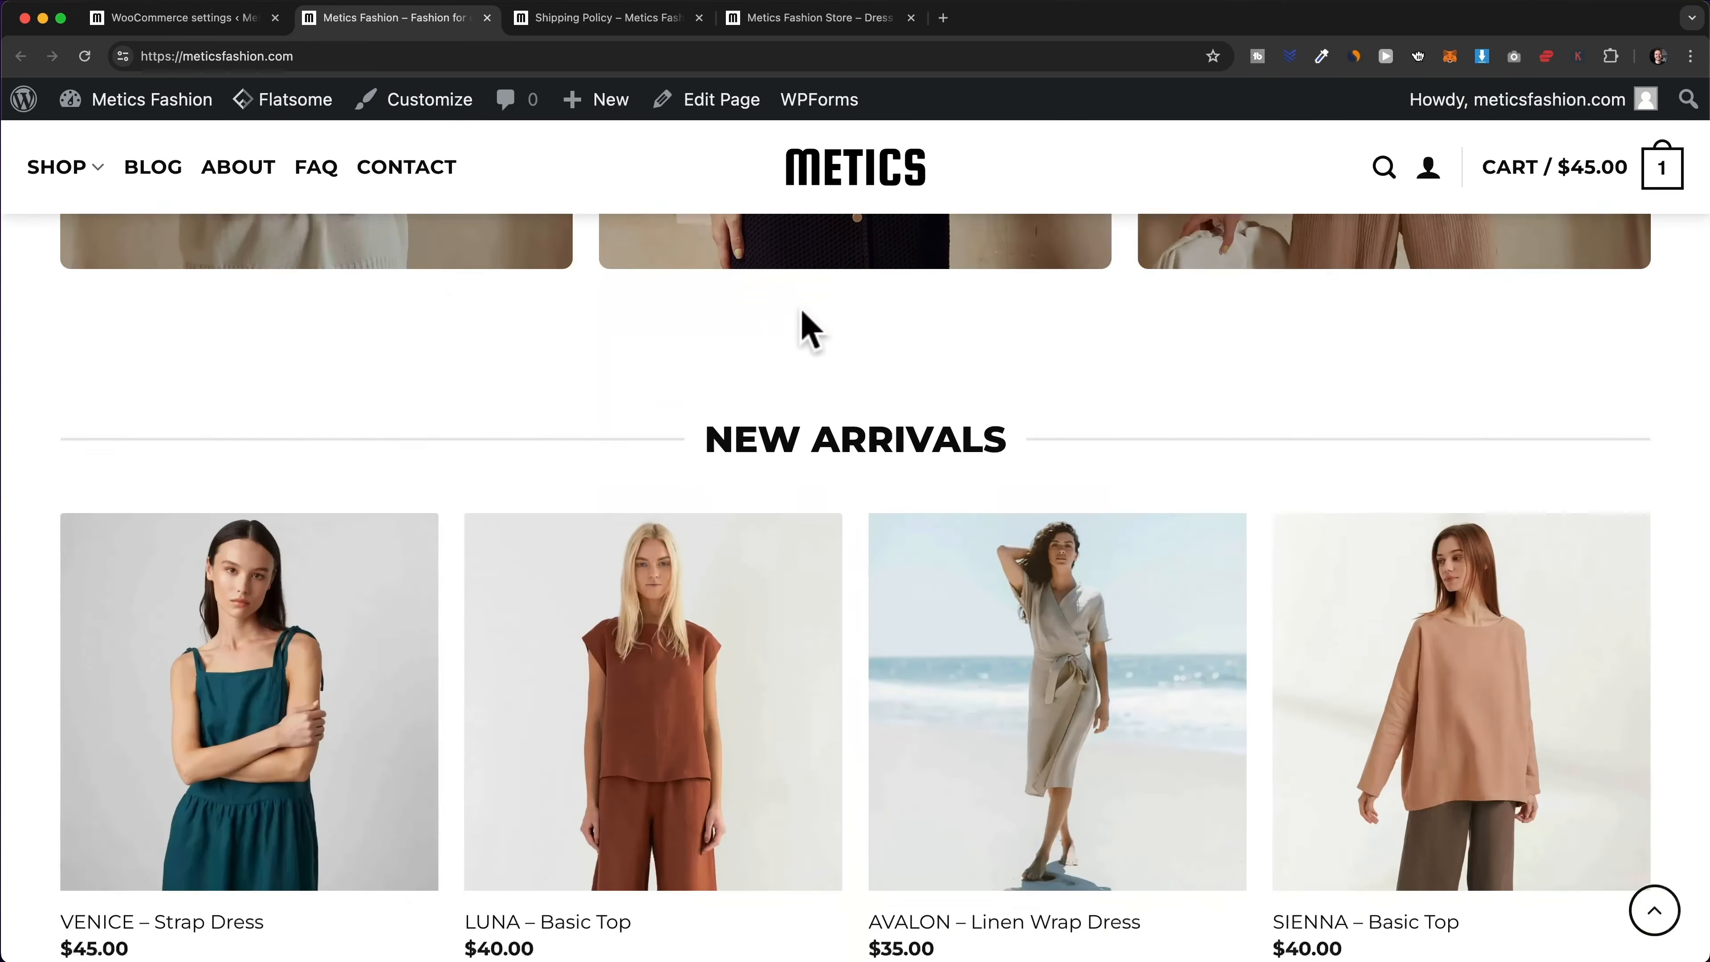
pyautogui.scroll(-2, 806, 431)
pyautogui.click(686, 645)
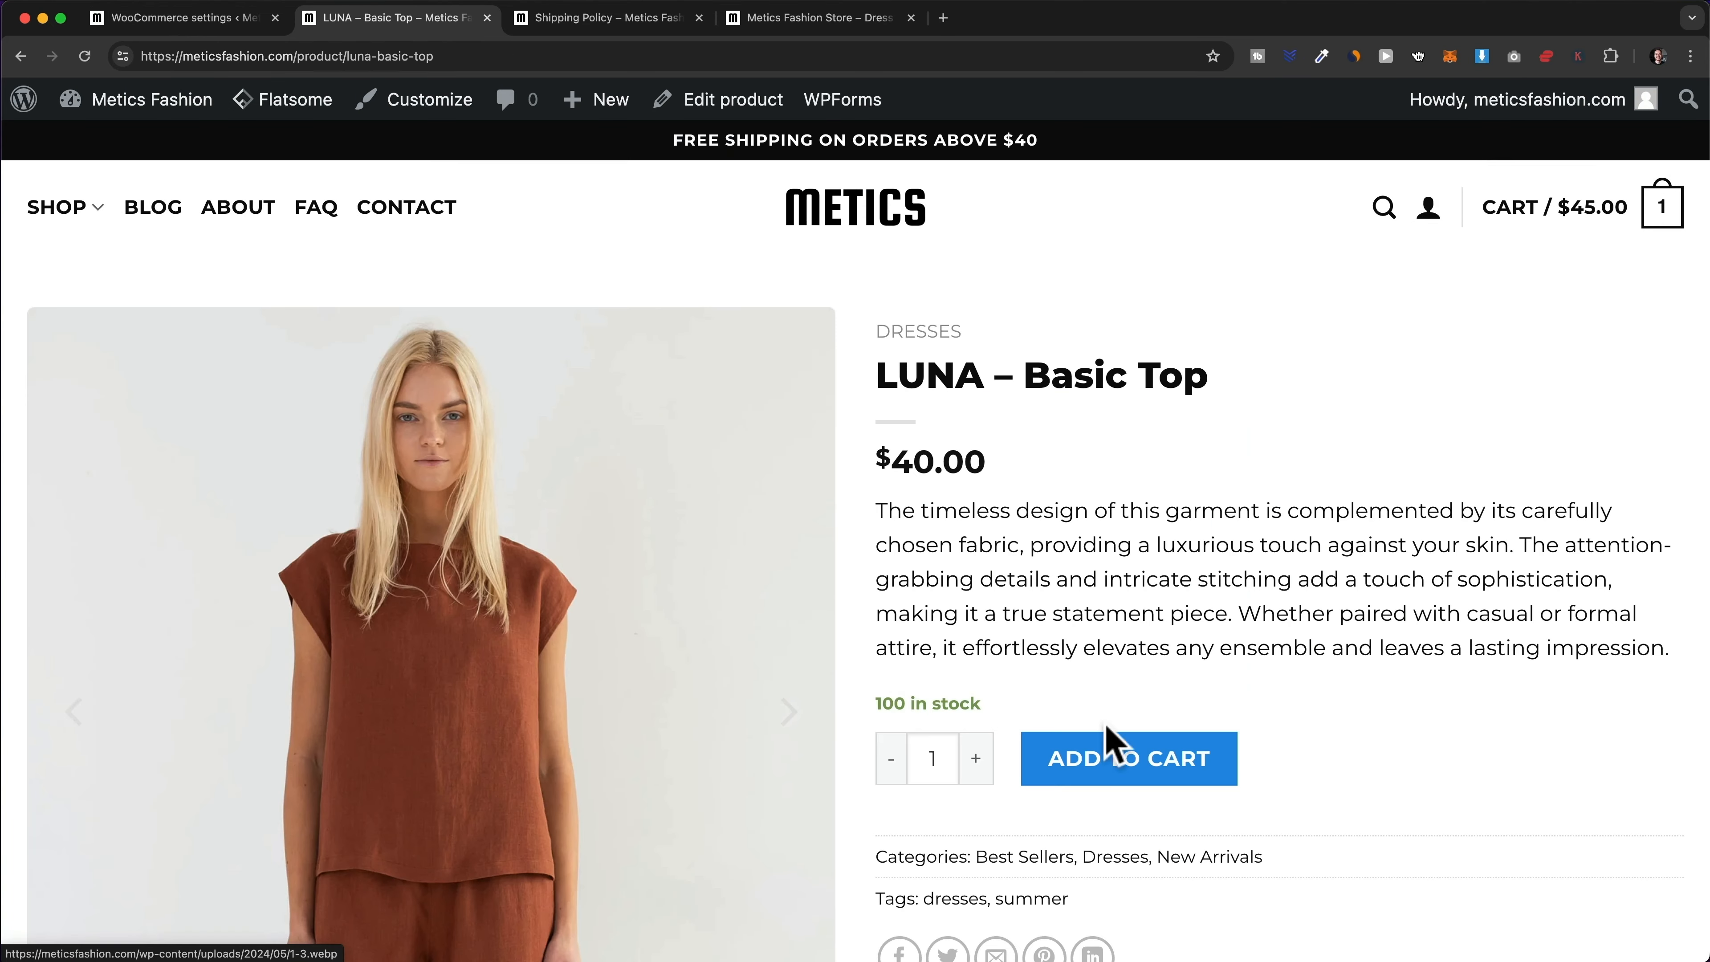
pyautogui.click(1145, 754)
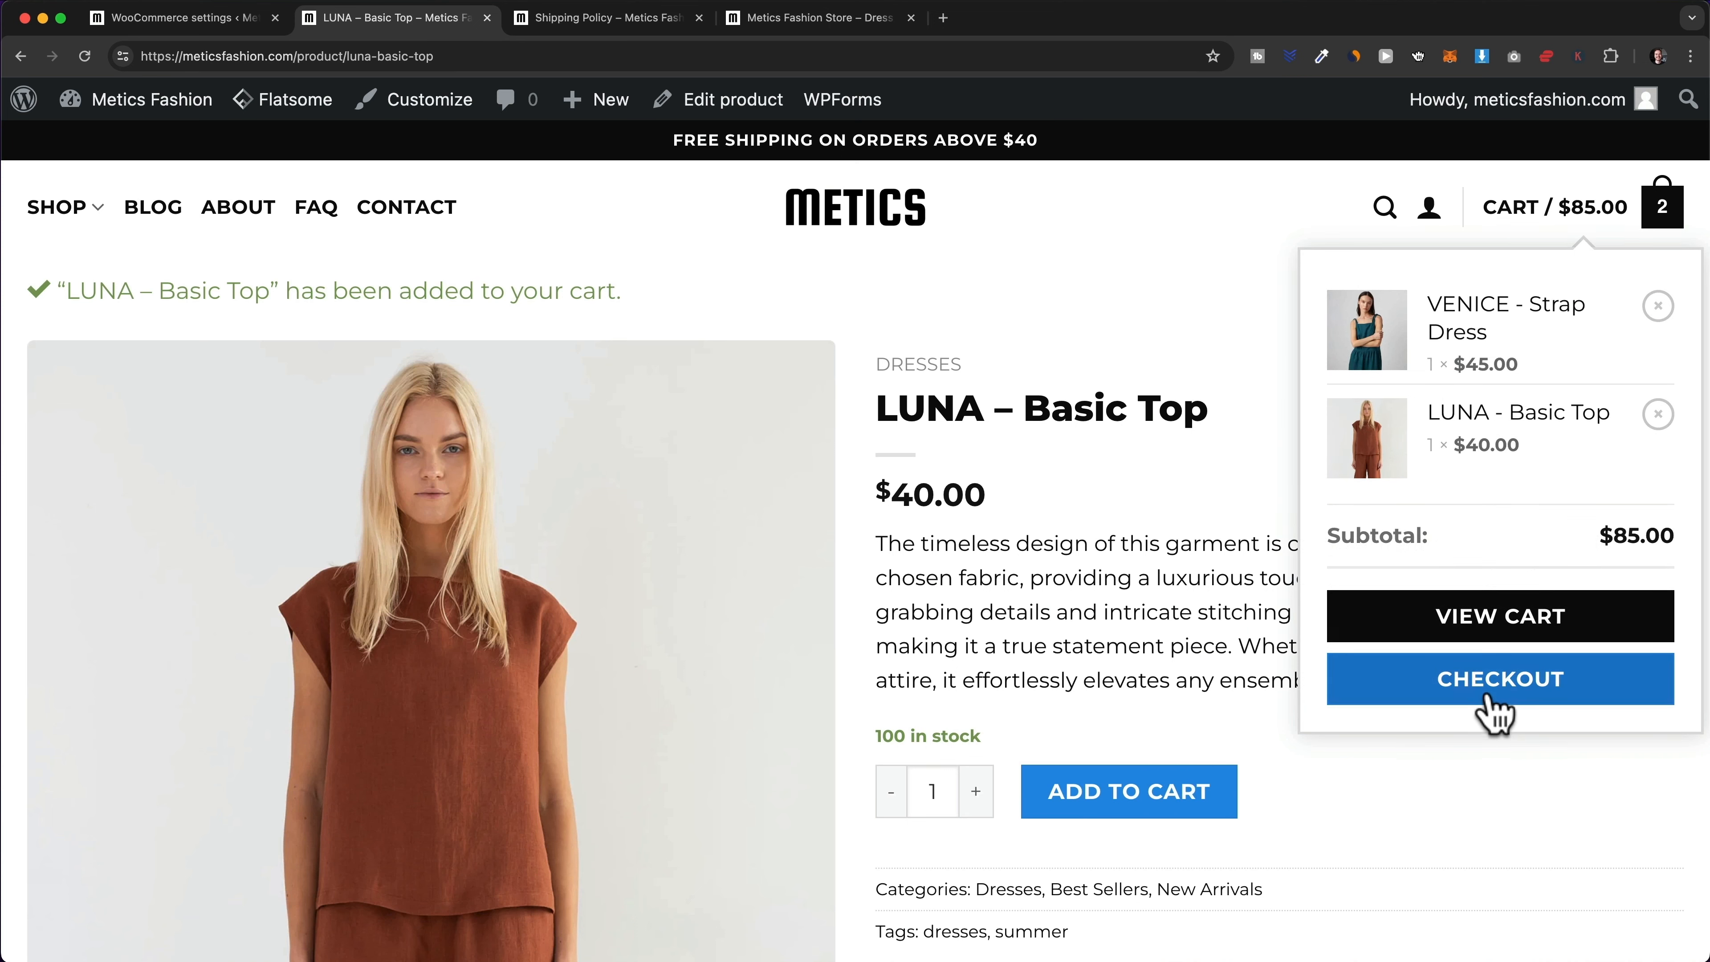
# - Go to checkout, select PayPal as the payment method, then return to the admin Dashboard
pyautogui.click(1489, 701)
pyautogui.scroll(-8, 1447, 640)
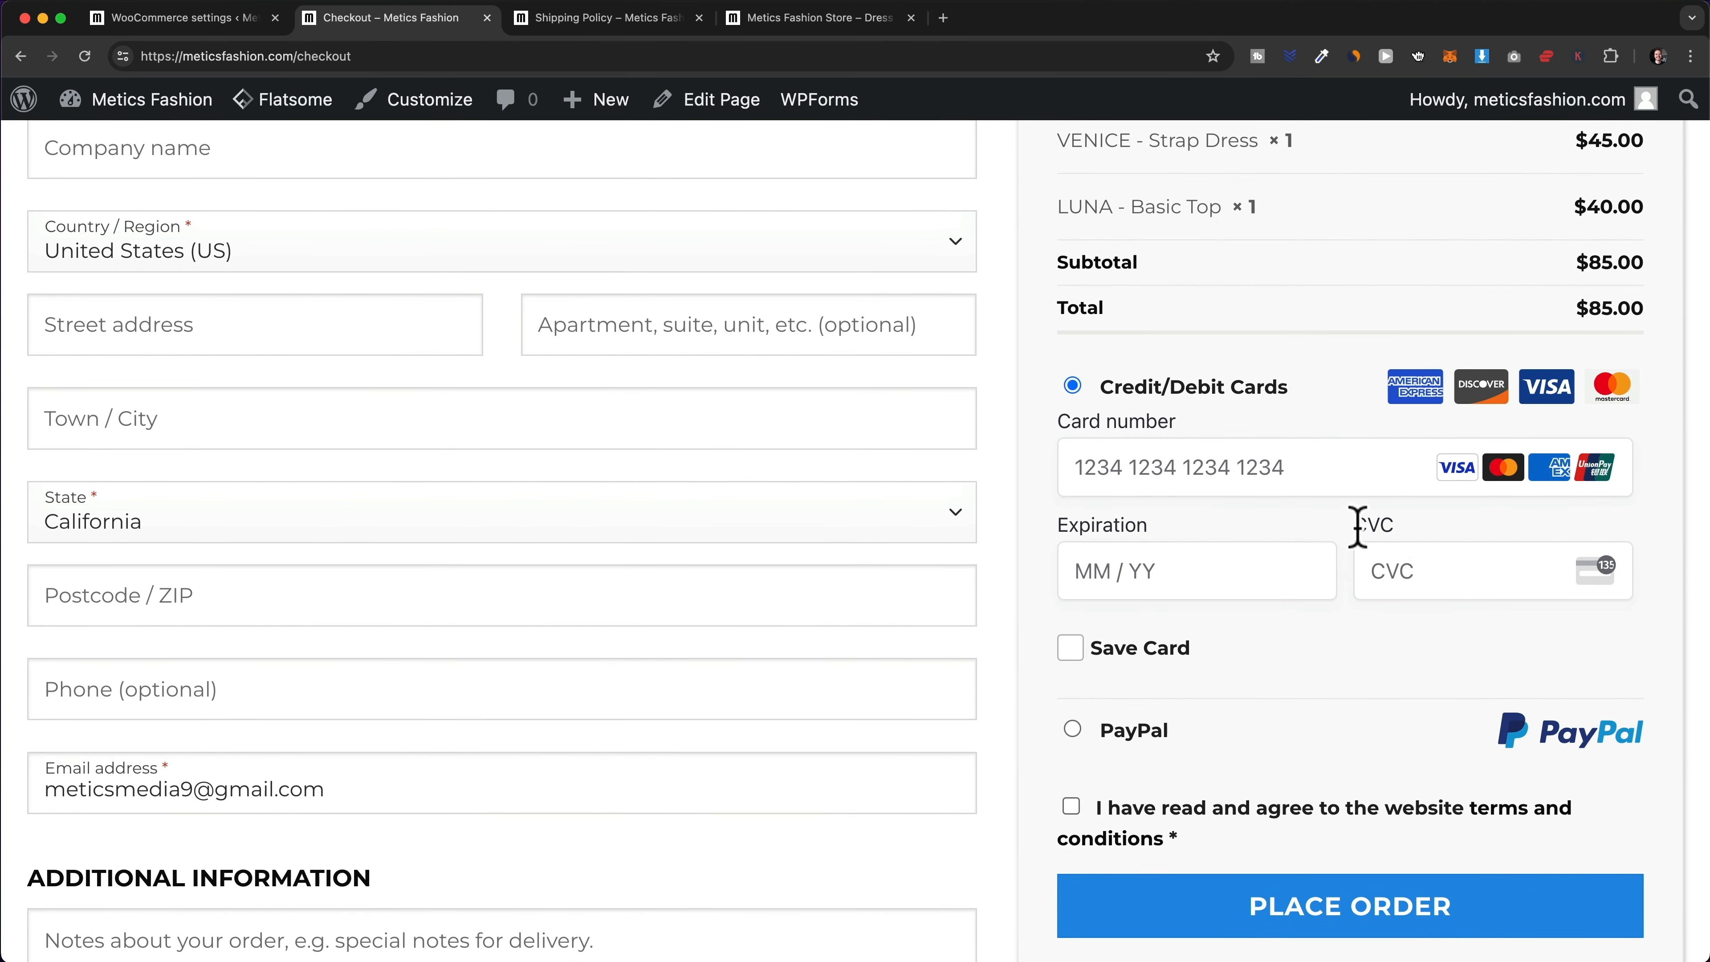
pyautogui.scroll(-2, 1279, 519)
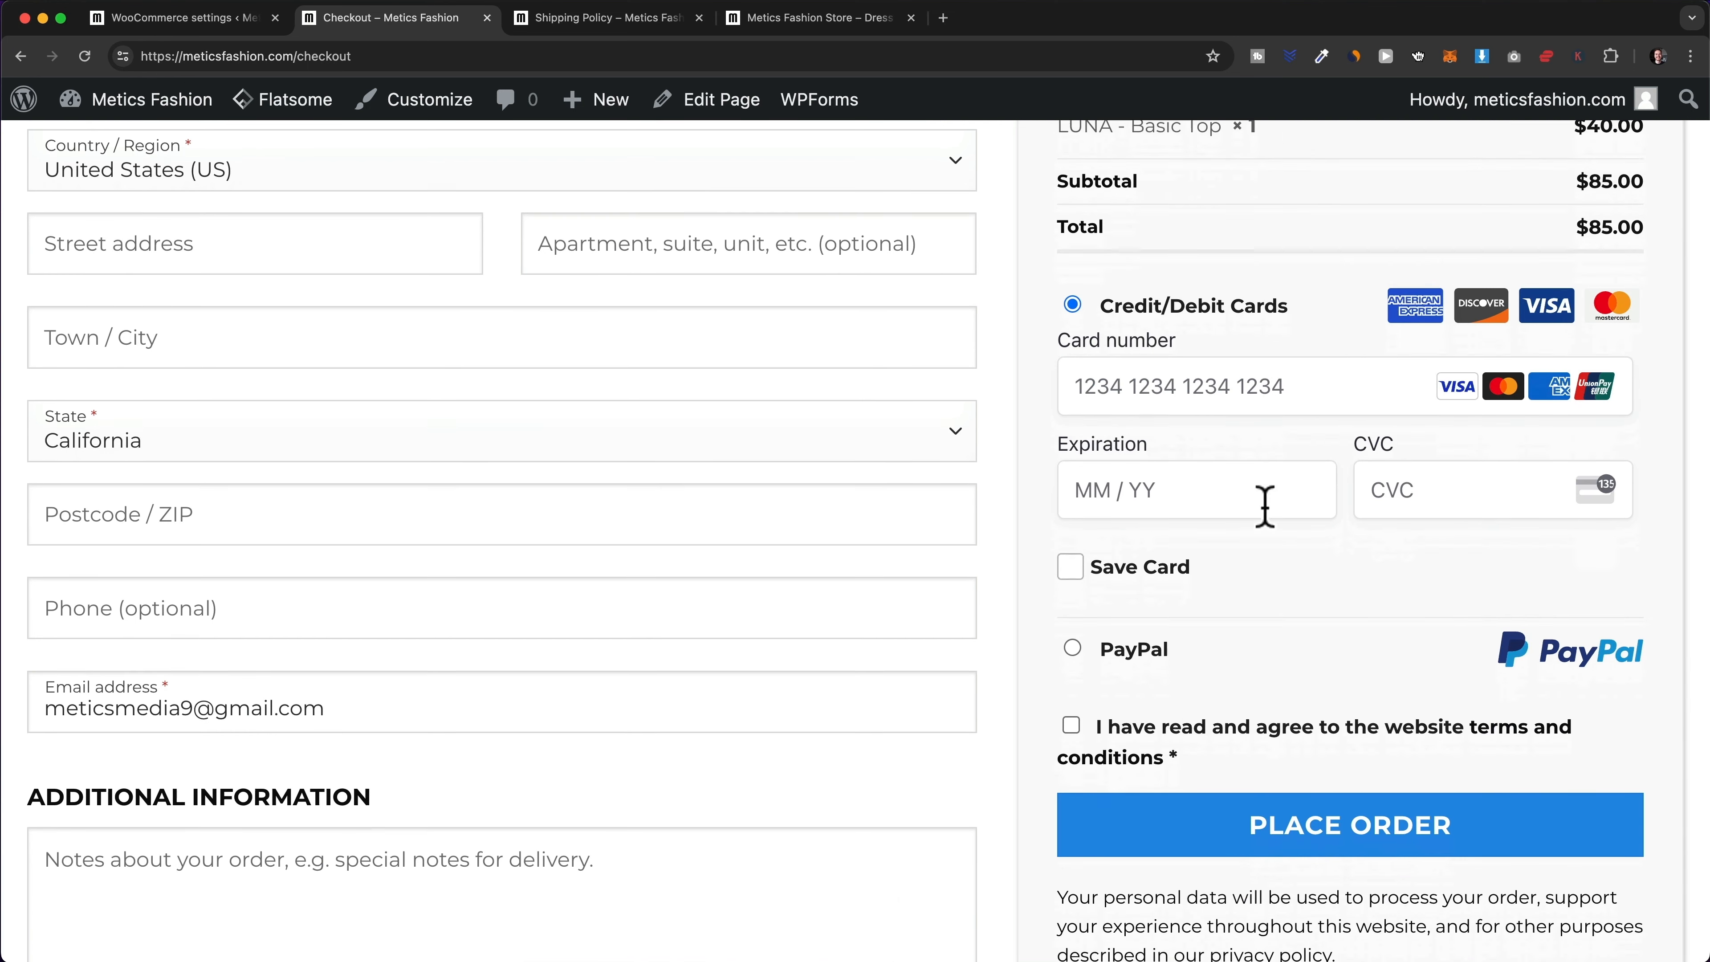
pyautogui.click(1076, 603)
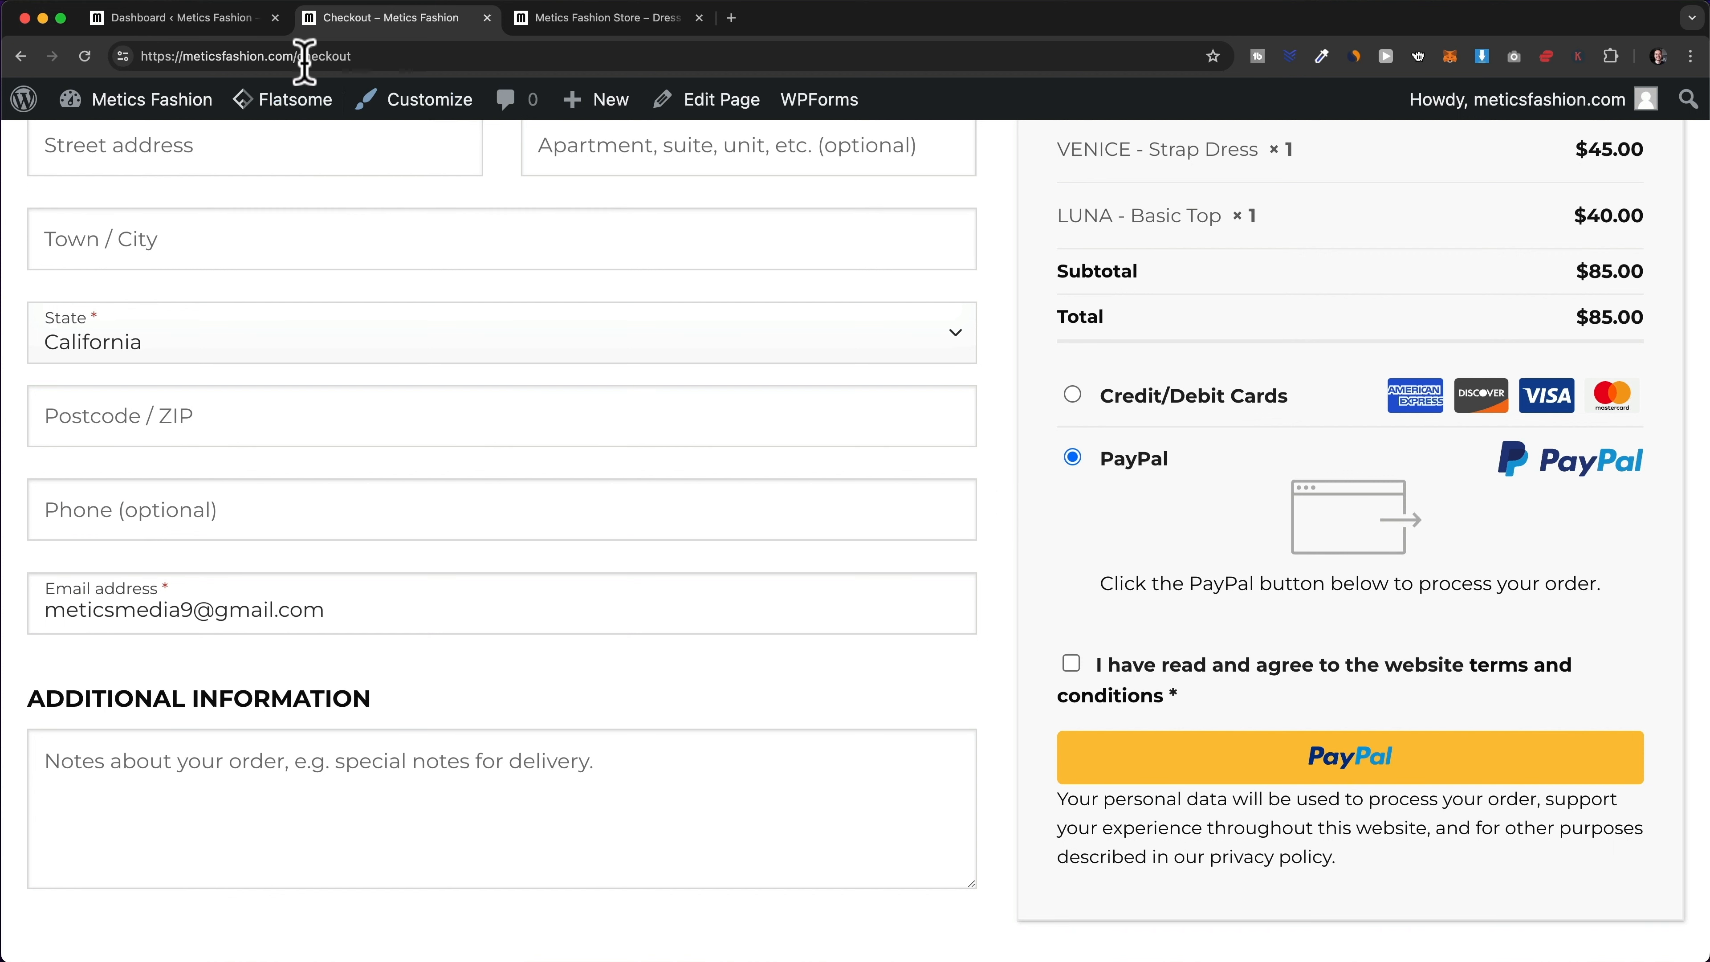
pyautogui.click(182, 18)
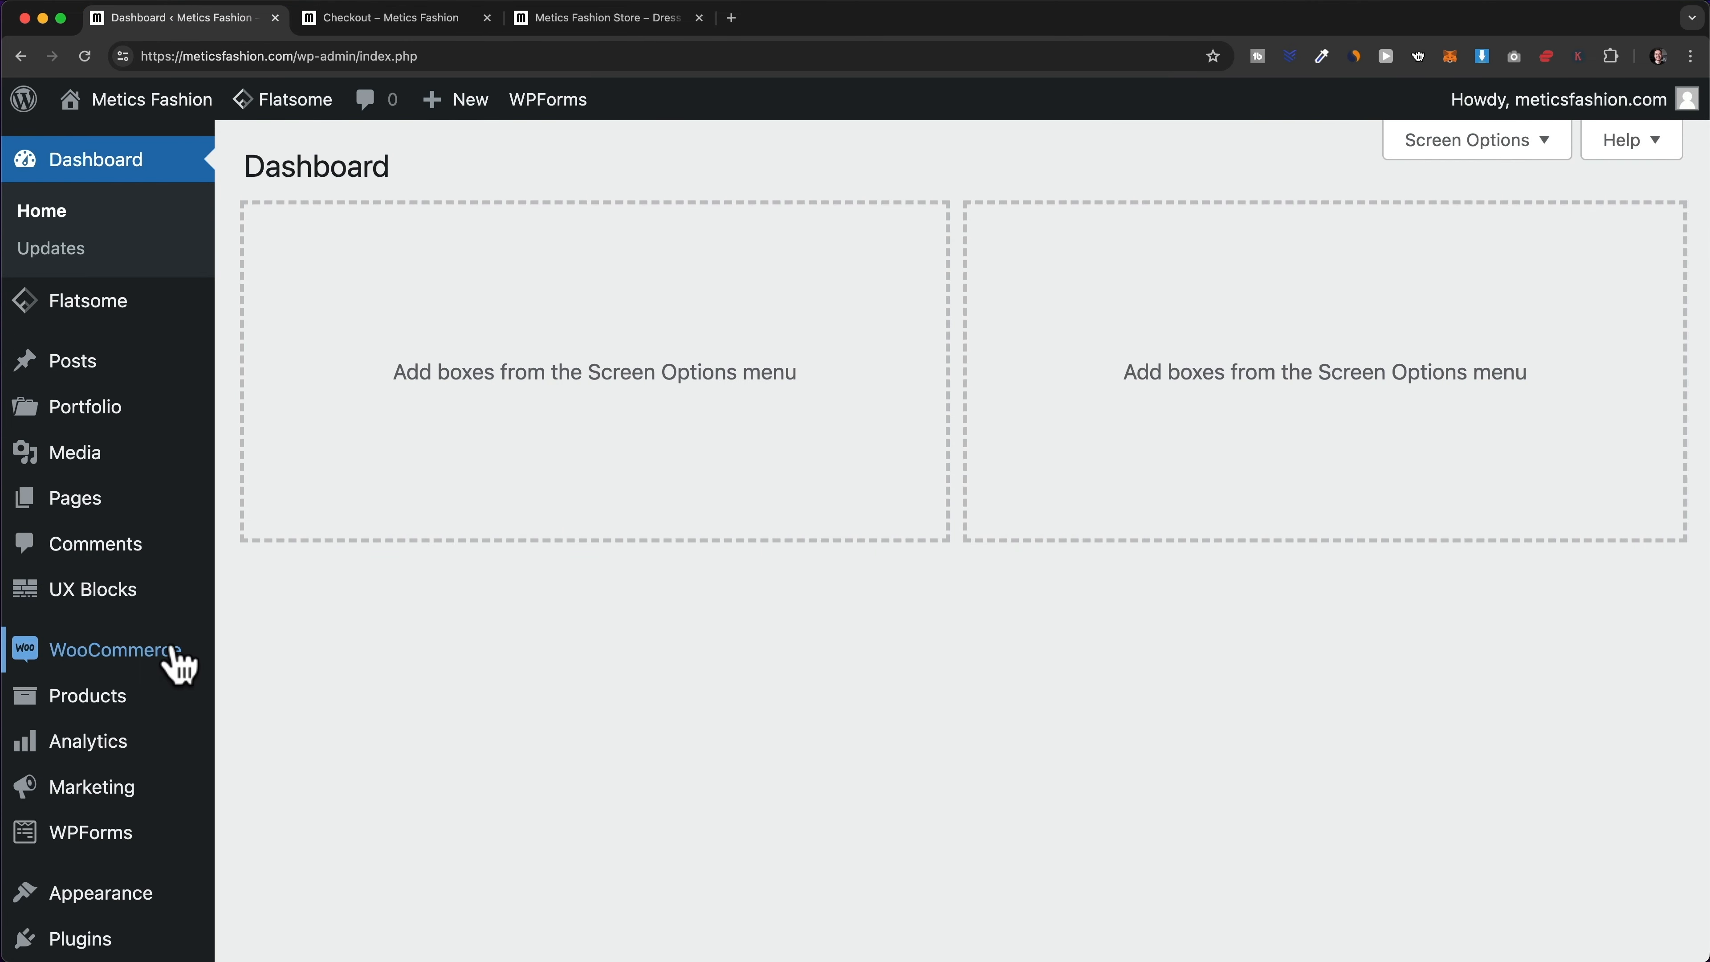
# - Open WooCommerce Settings on the Shipping tab and scroll through the Shipping zones page
pyautogui.moveTo(168, 652)
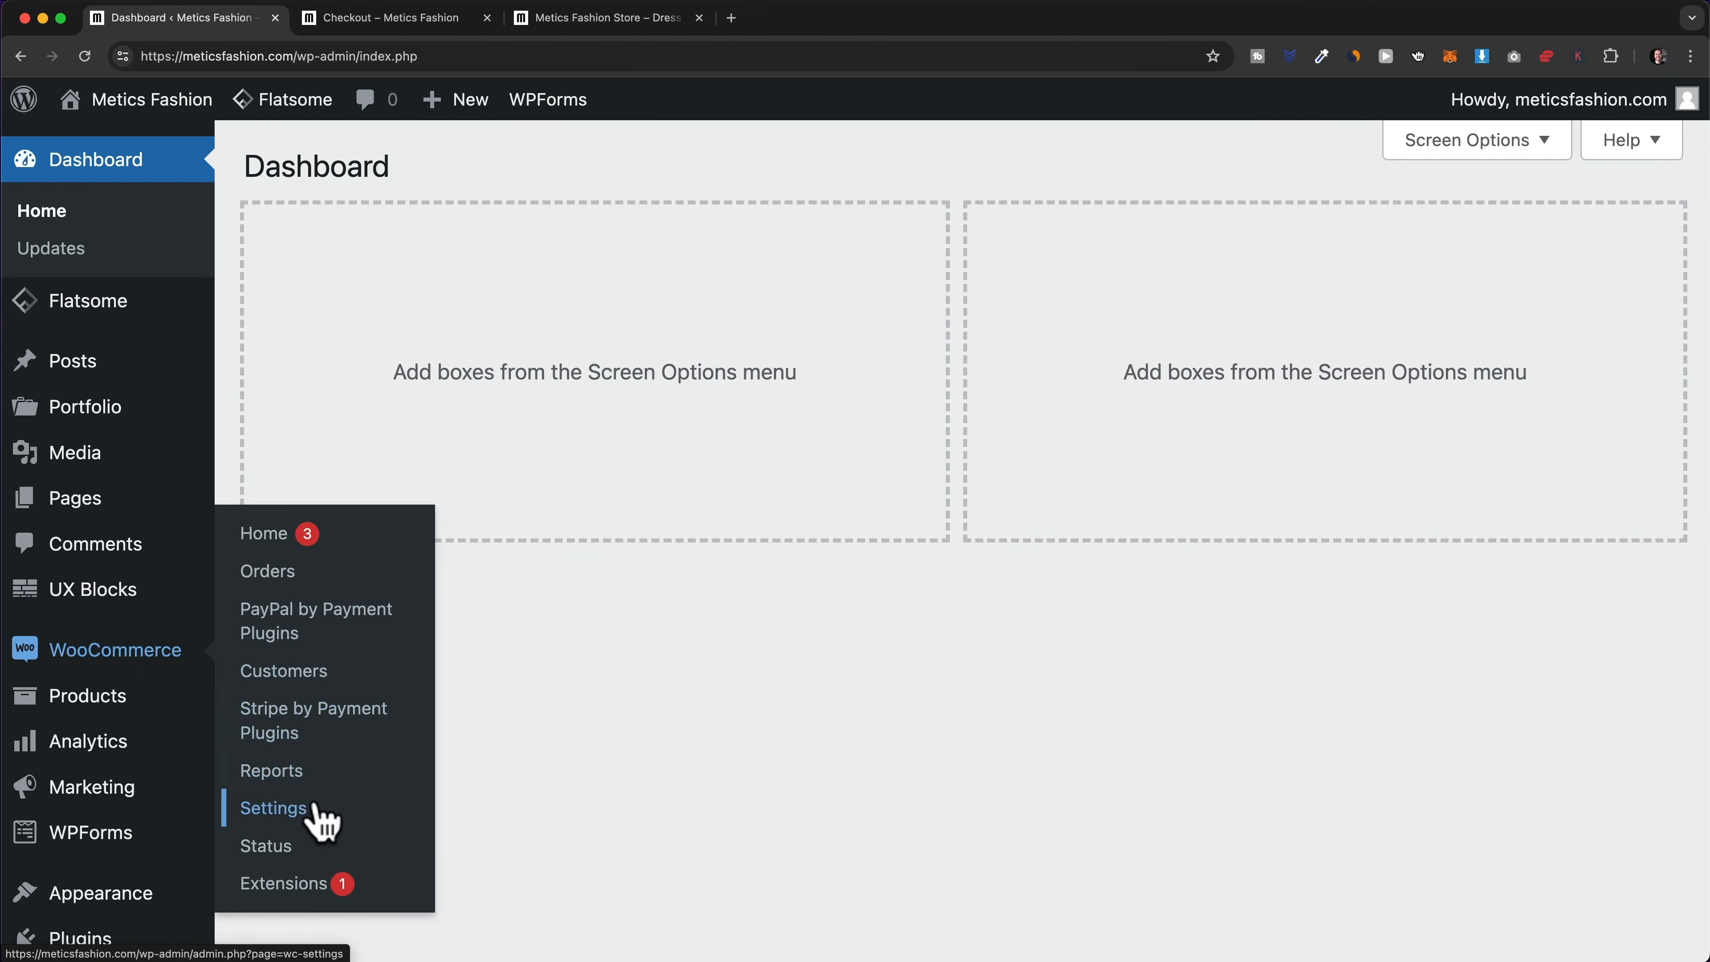
pyautogui.click(298, 817)
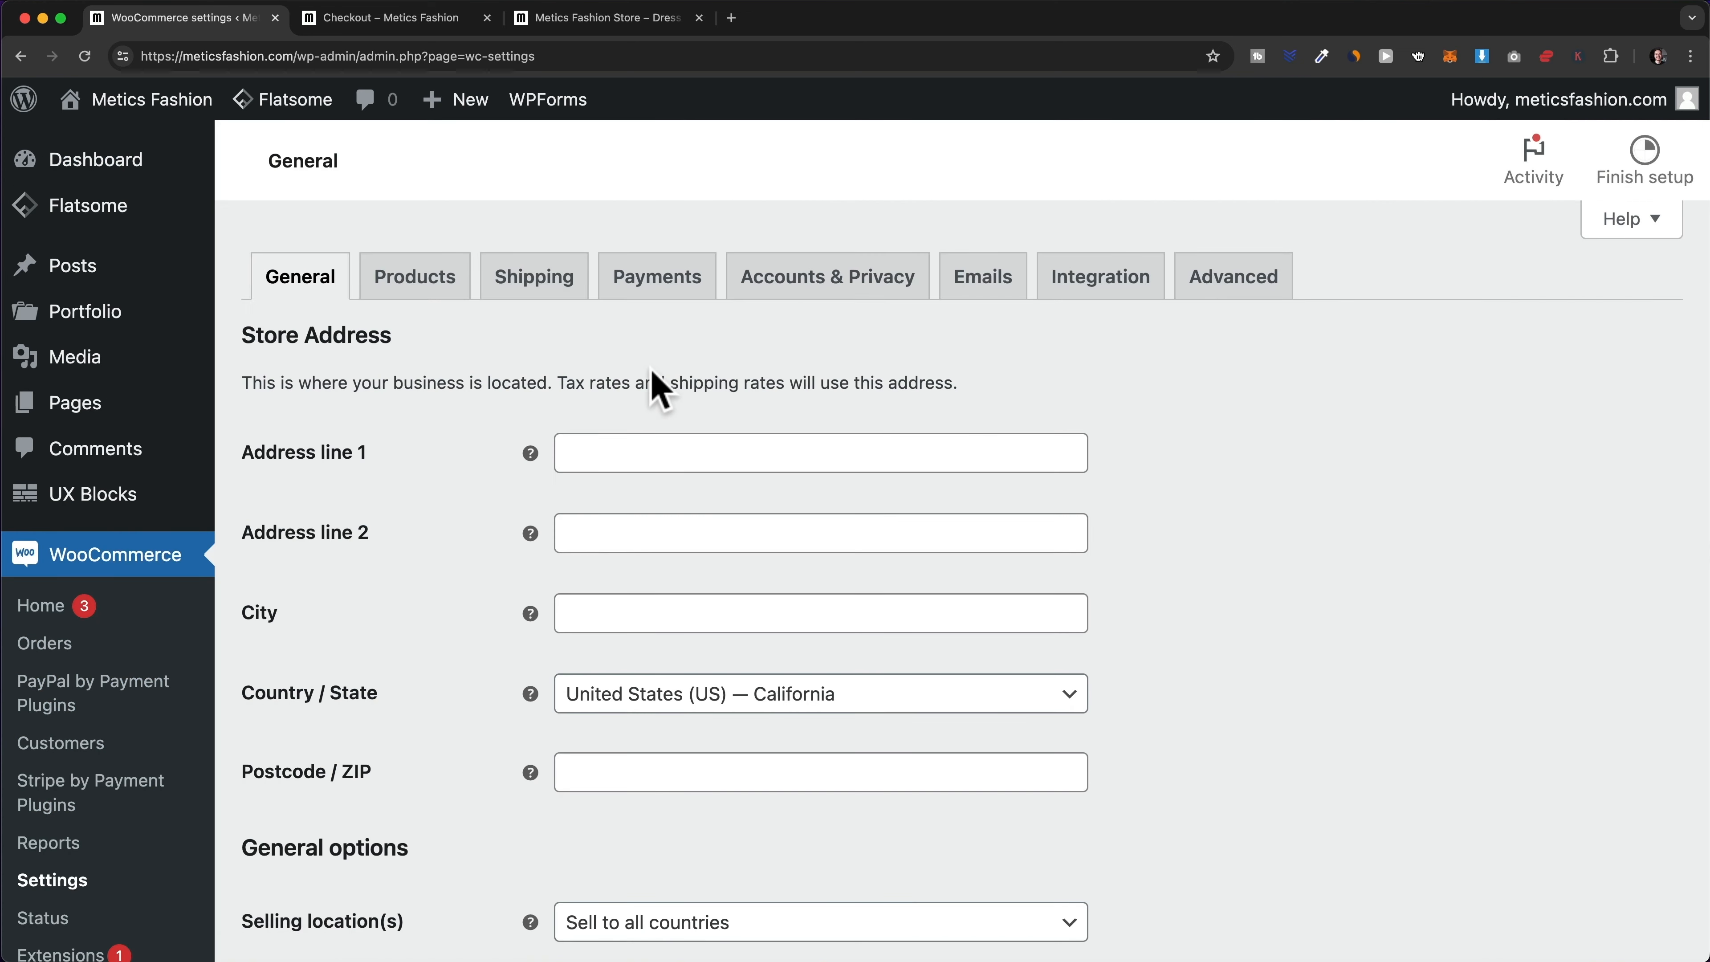
pyautogui.click(543, 293)
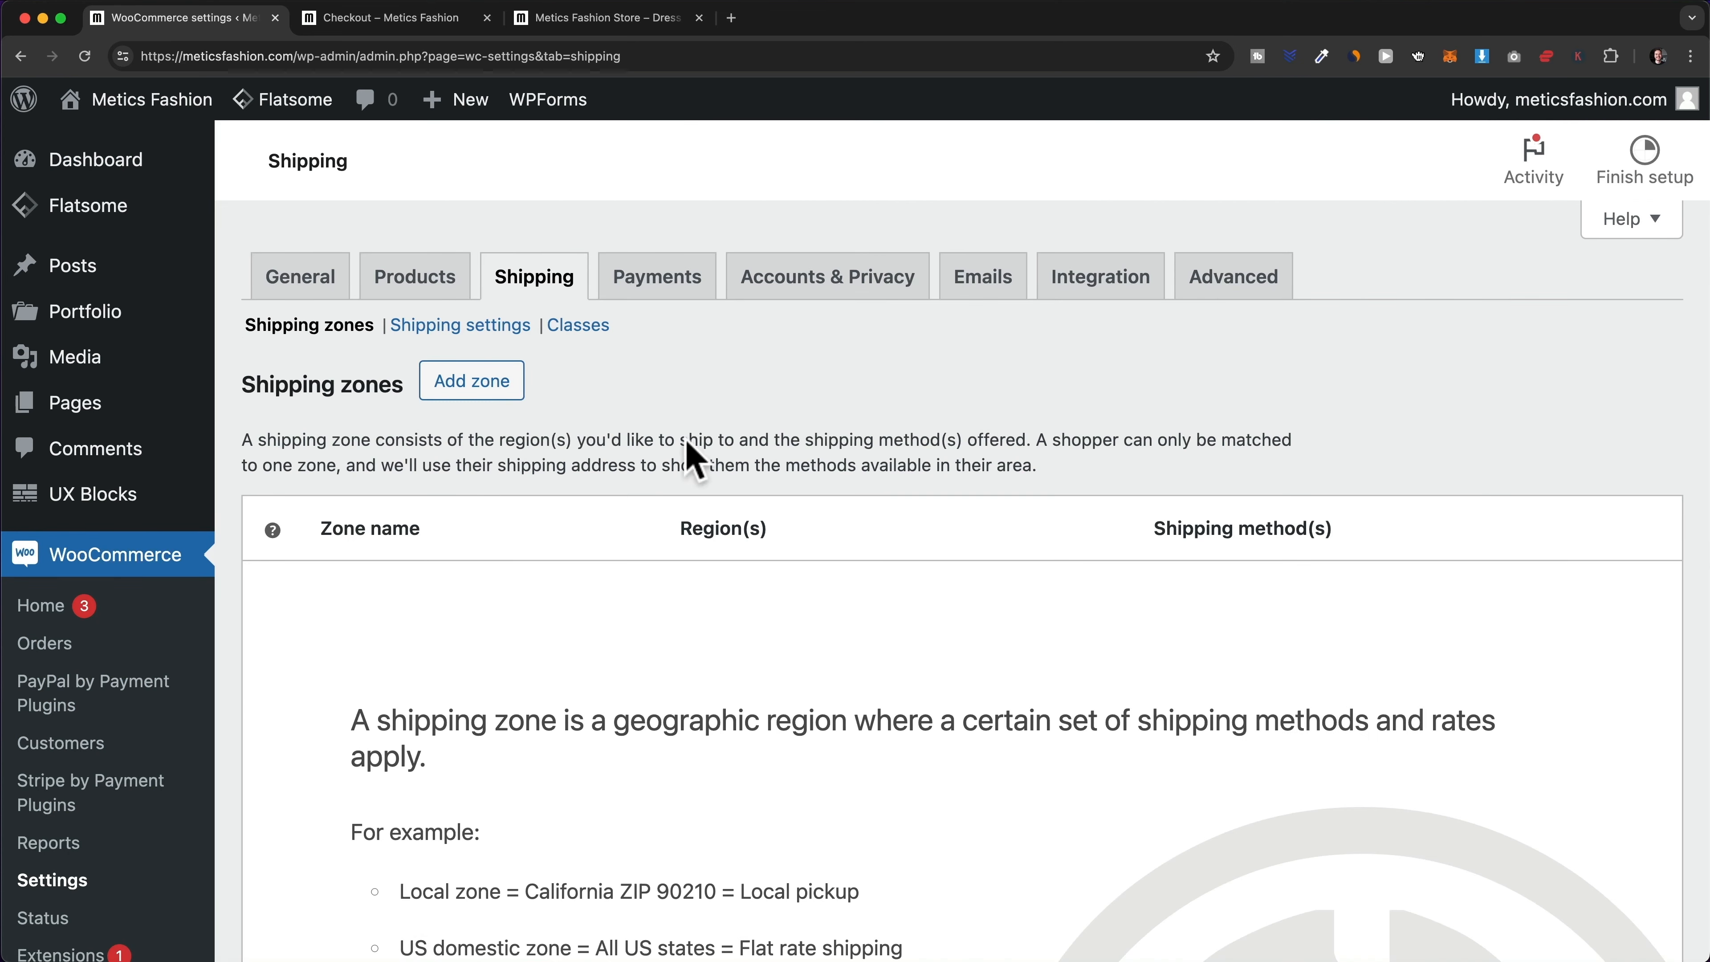
pyautogui.scroll(-1, 688, 525)
pyautogui.scroll(-5, 688, 525)
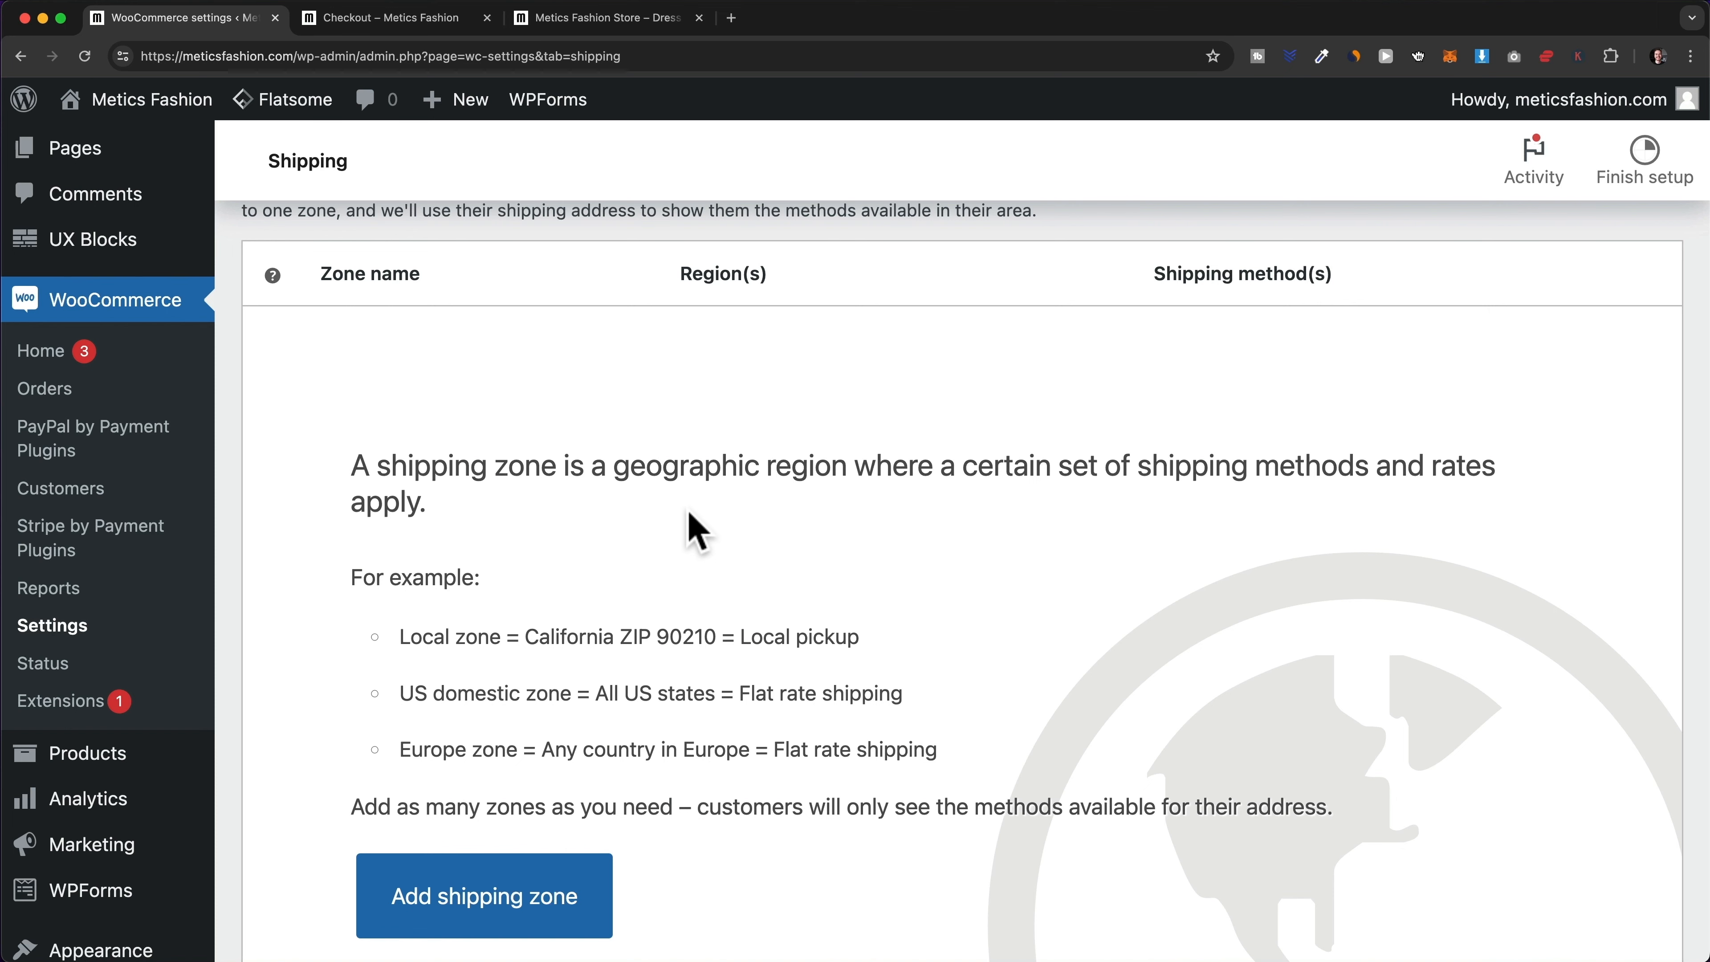
pyautogui.scroll(-2, 690, 516)
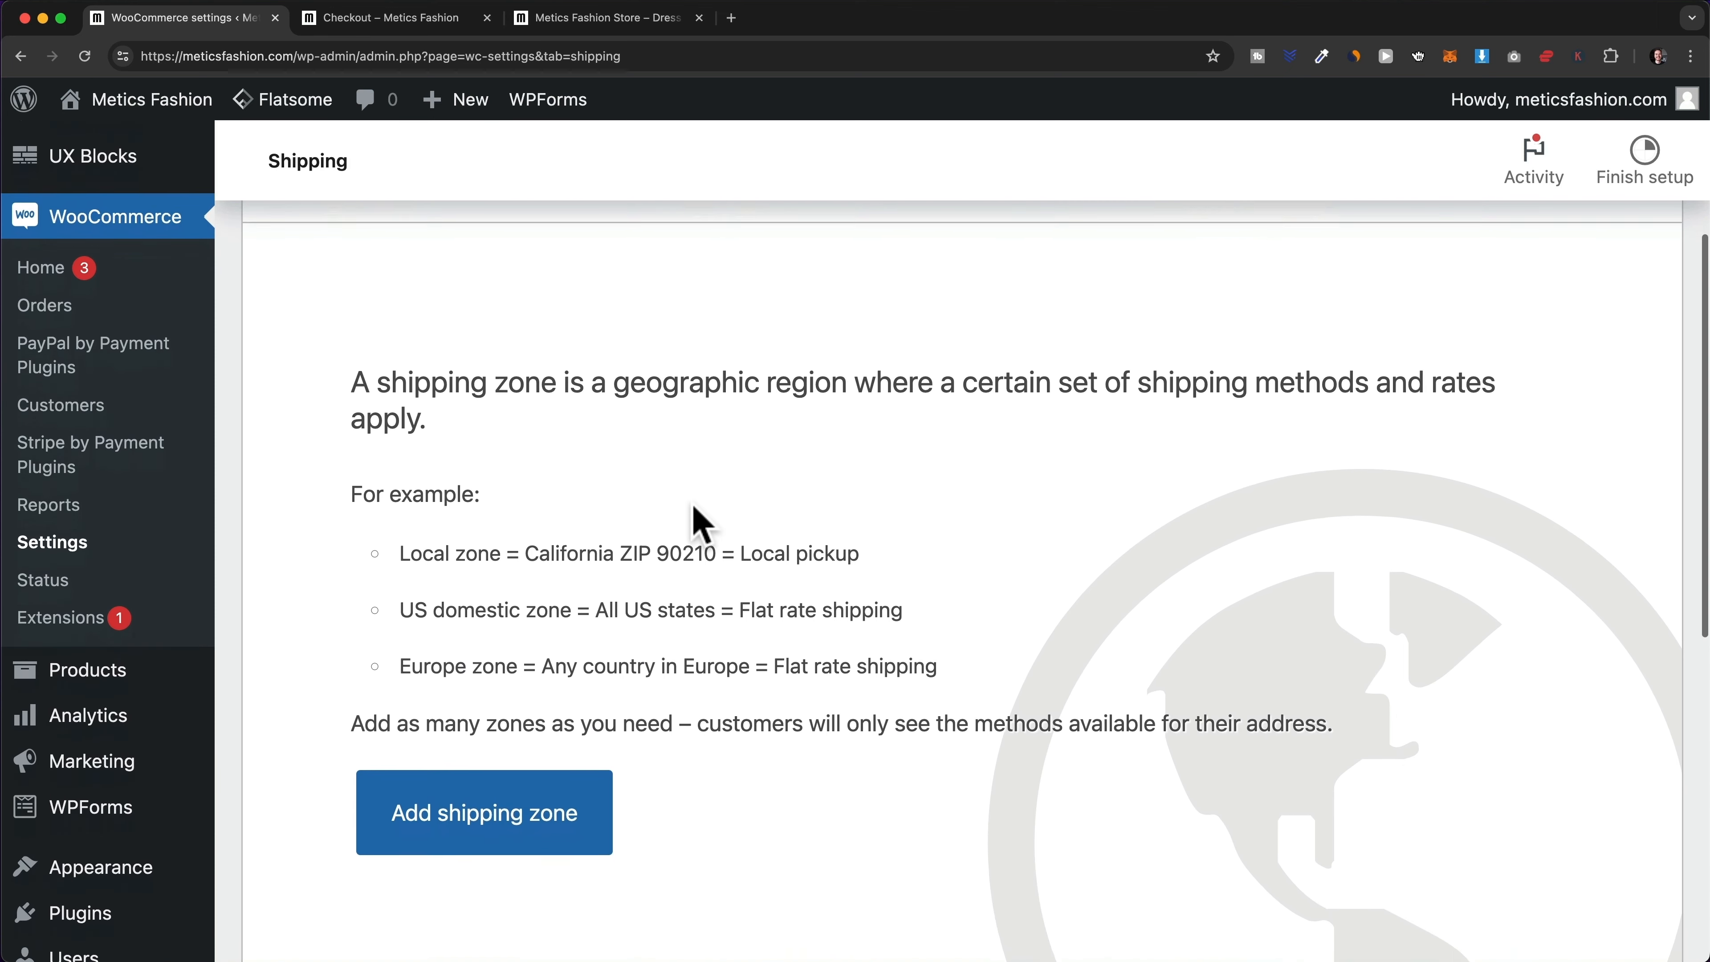
pyautogui.scroll(-2, 696, 511)
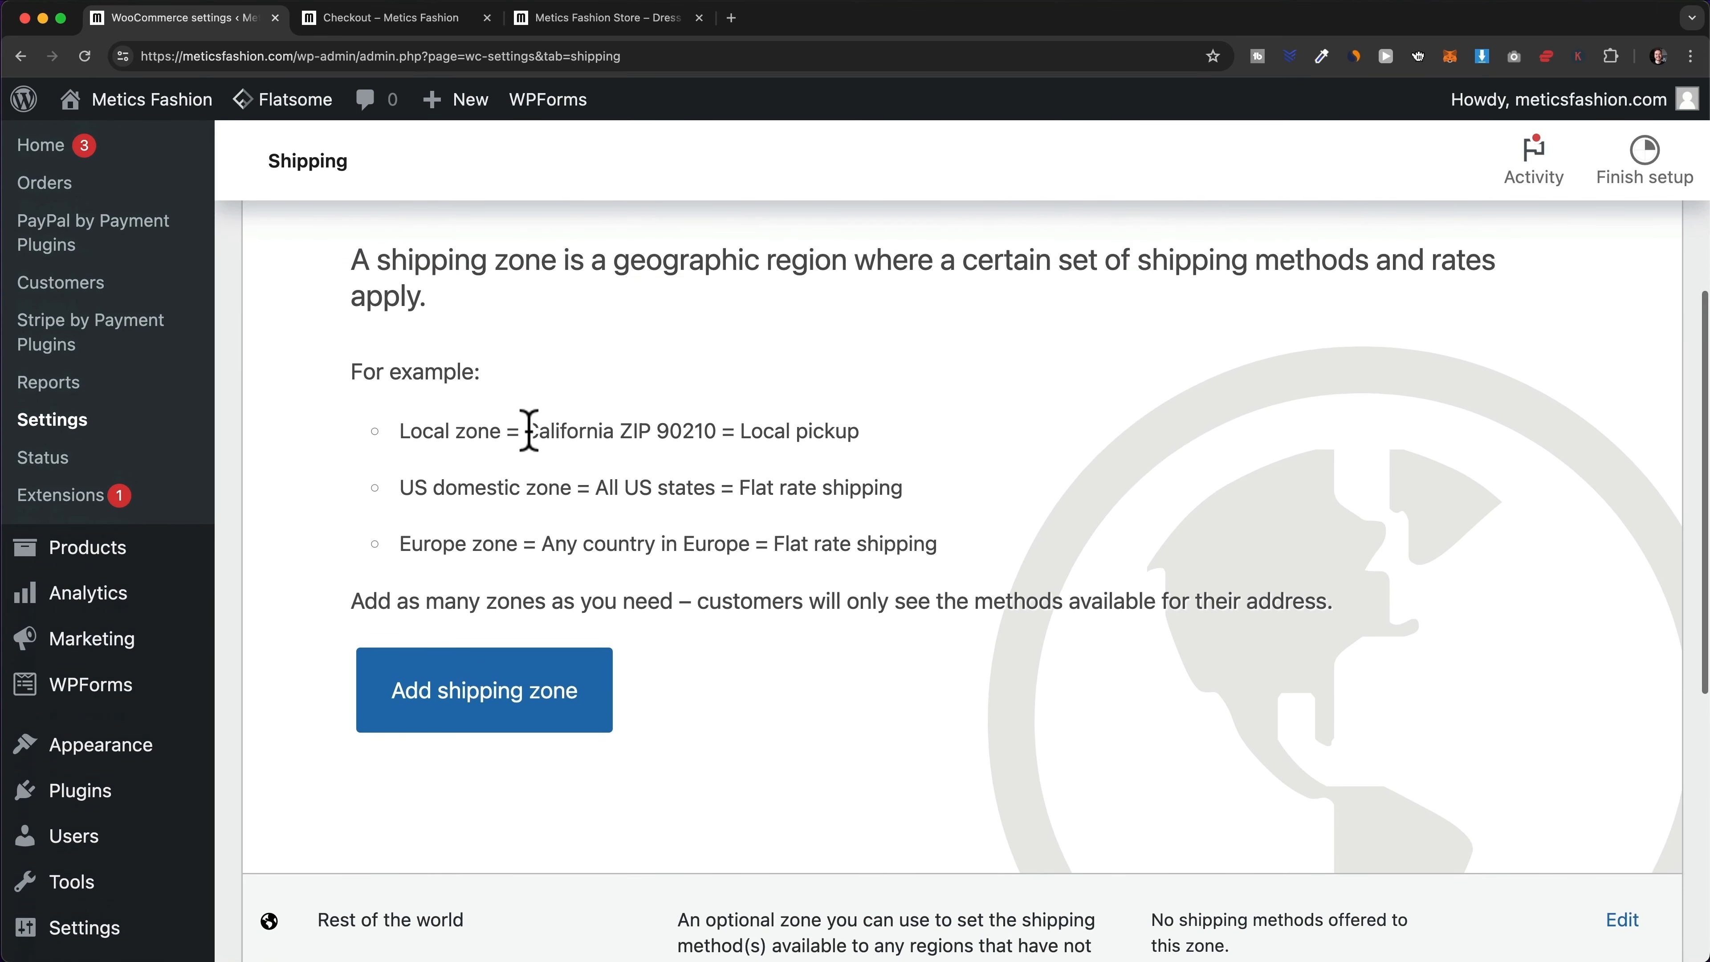
# - Highlight the US domestic and Europe zone examples on the Shipping zones page
pyautogui.moveTo(526, 431); pyautogui.dragTo(614, 431)
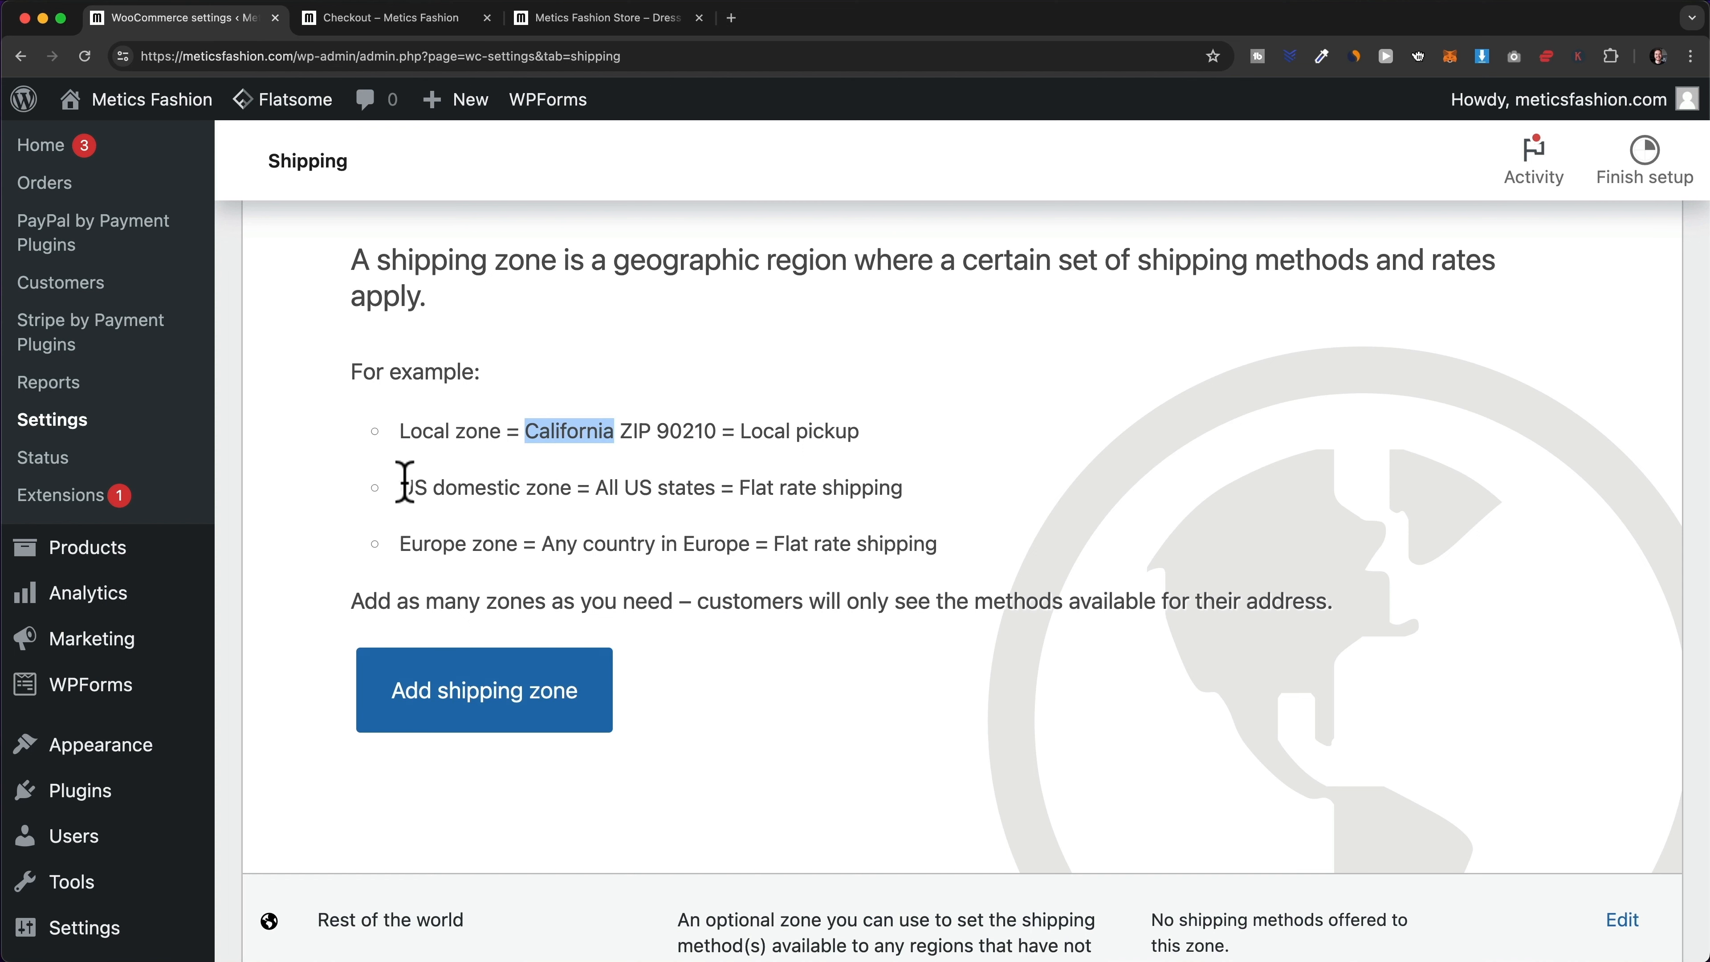
pyautogui.moveTo(402, 488); pyautogui.dragTo(571, 486)
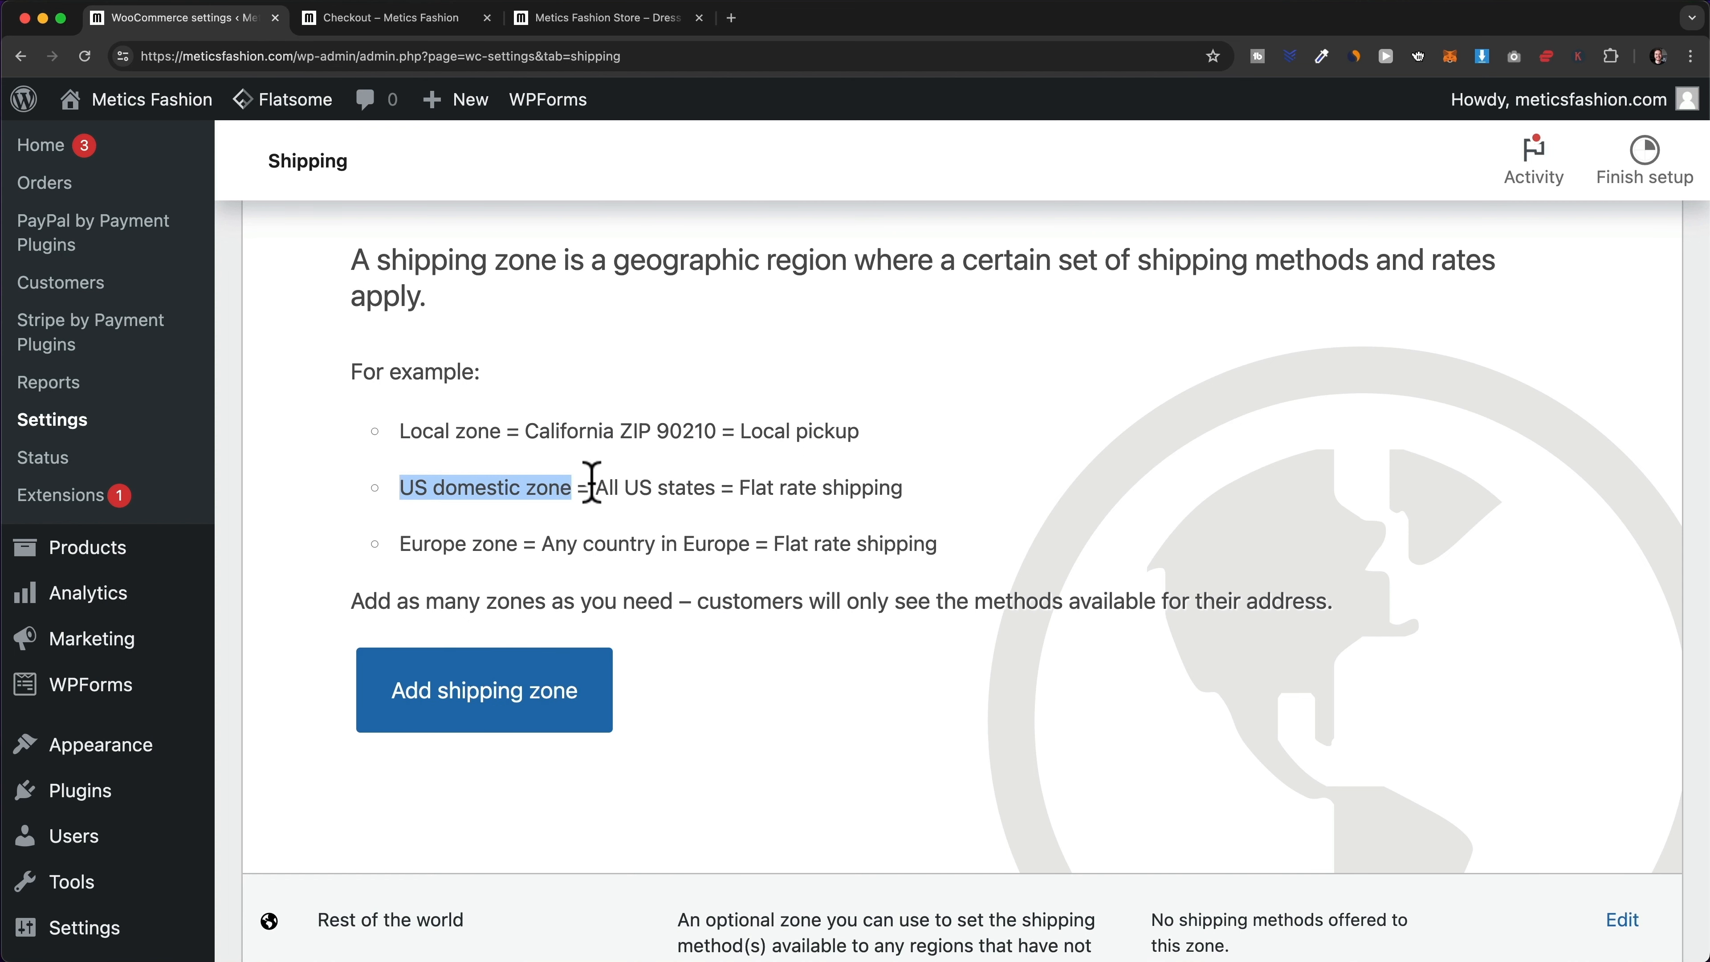
pyautogui.moveTo(401, 544); pyautogui.dragTo(524, 544)
pyautogui.scroll(2, 630, 543)
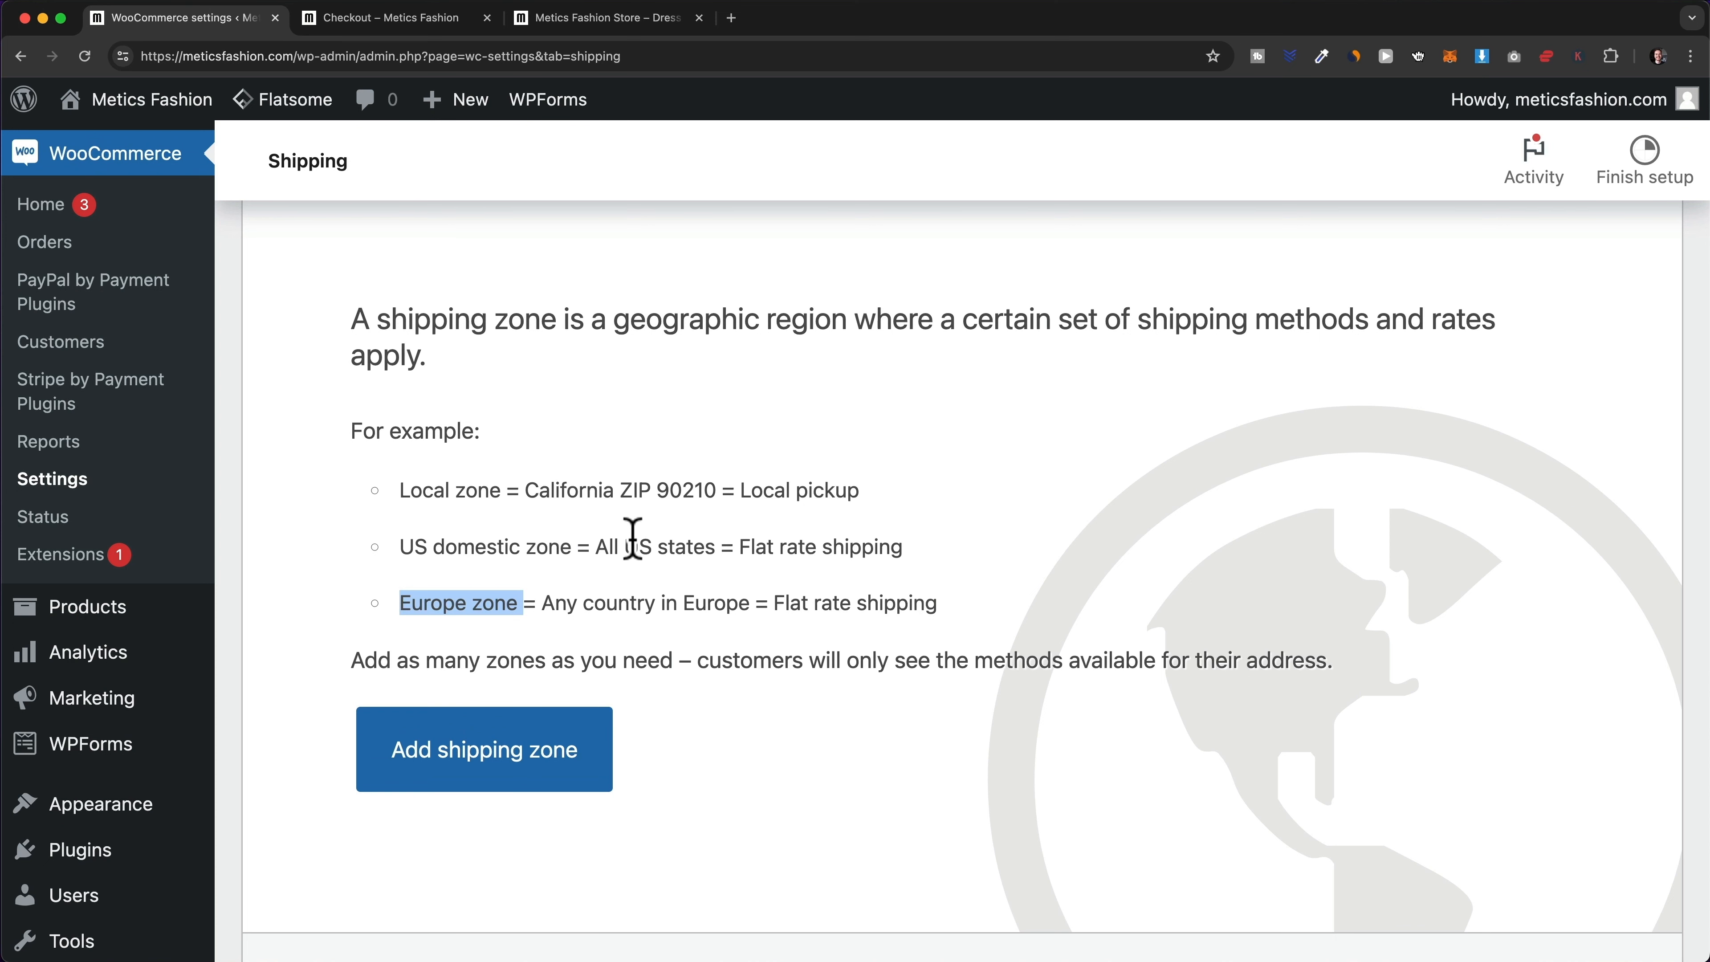
pyautogui.scroll(6, 633, 538)
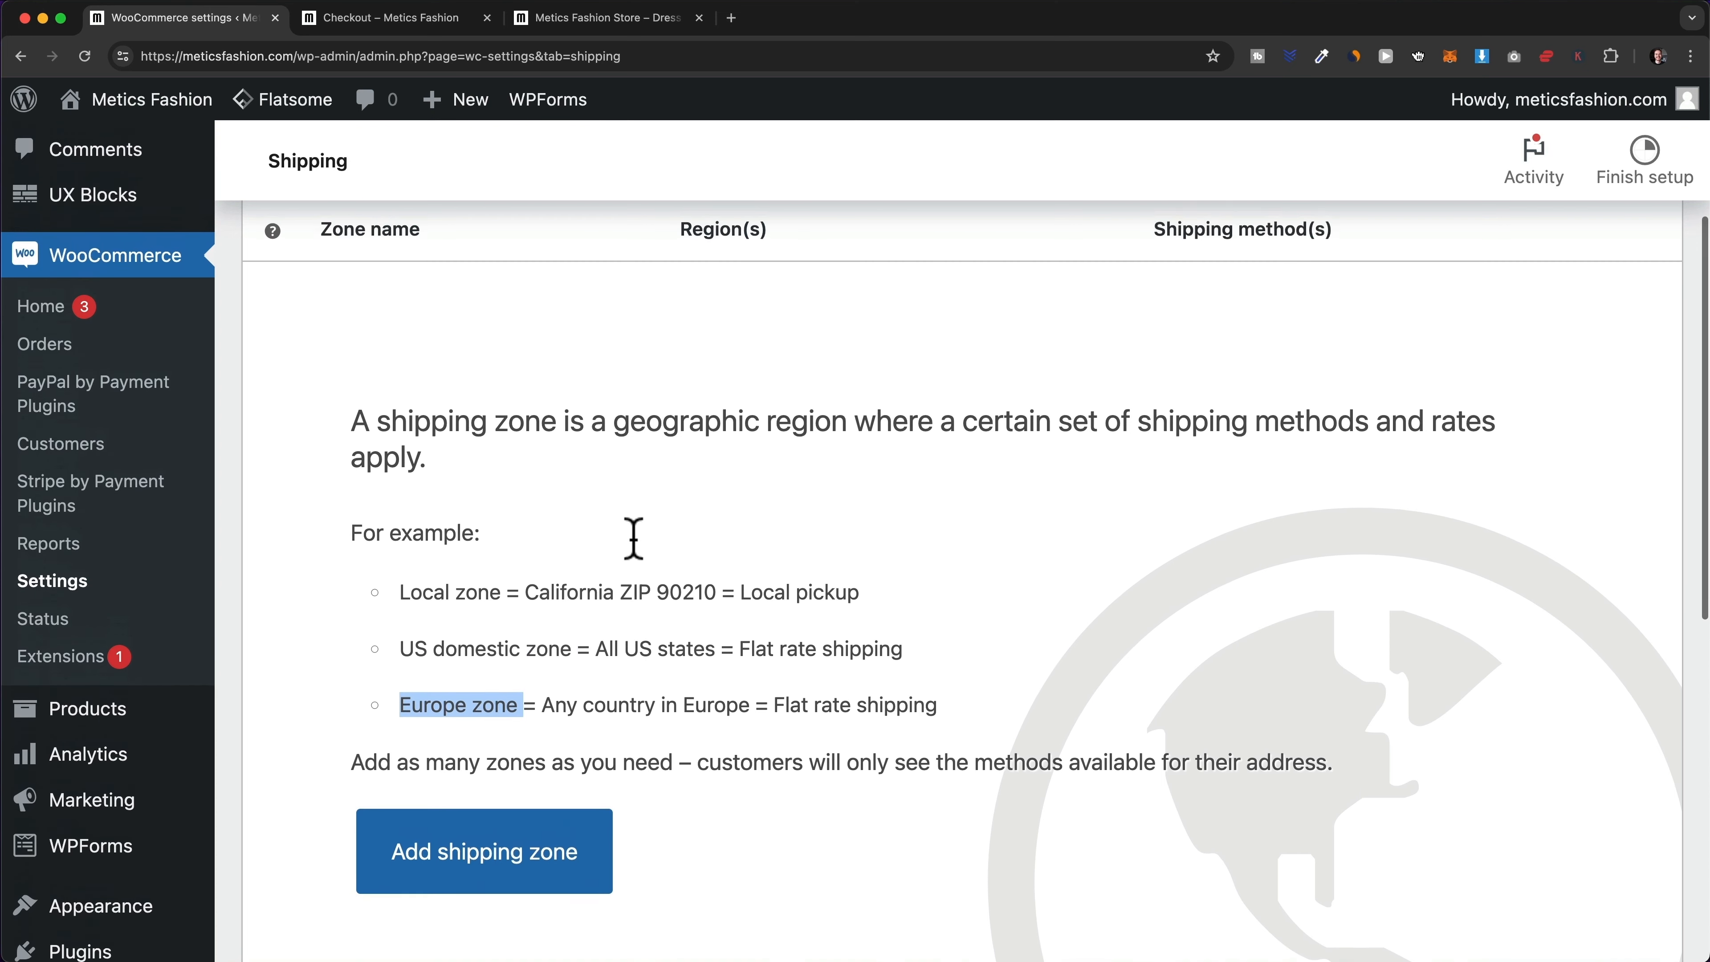
pyautogui.scroll(7, 632, 538)
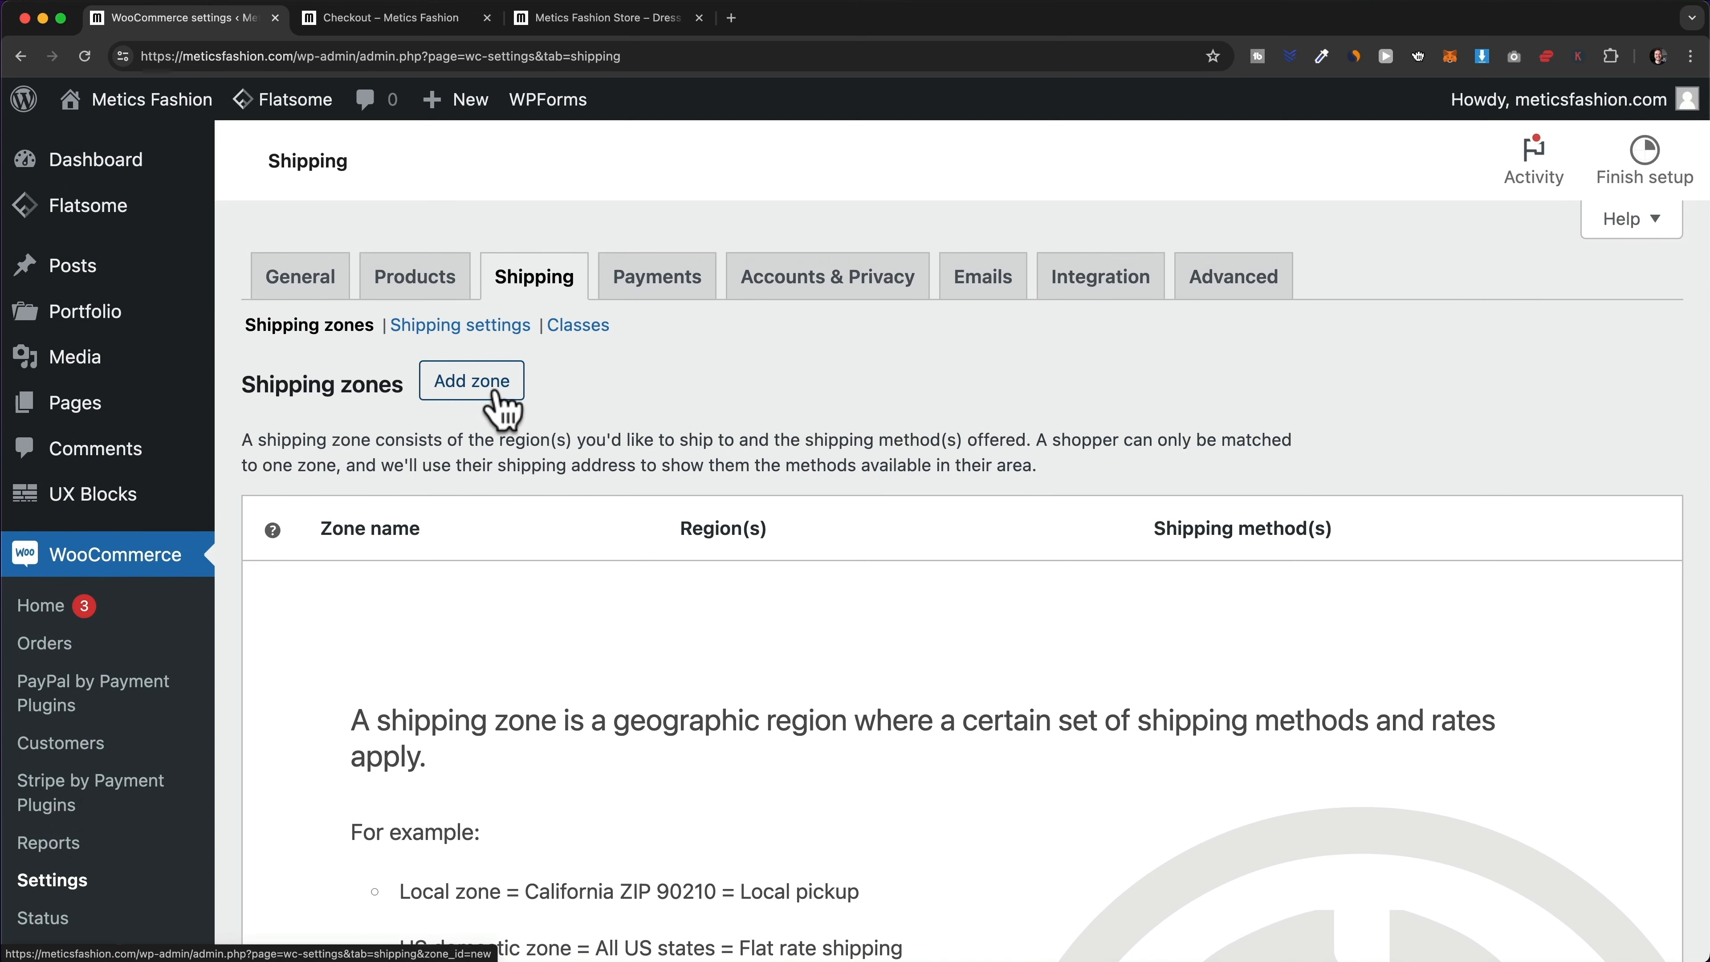
# - Create a new shipping zone named 'United States'
pyautogui.click(498, 401)
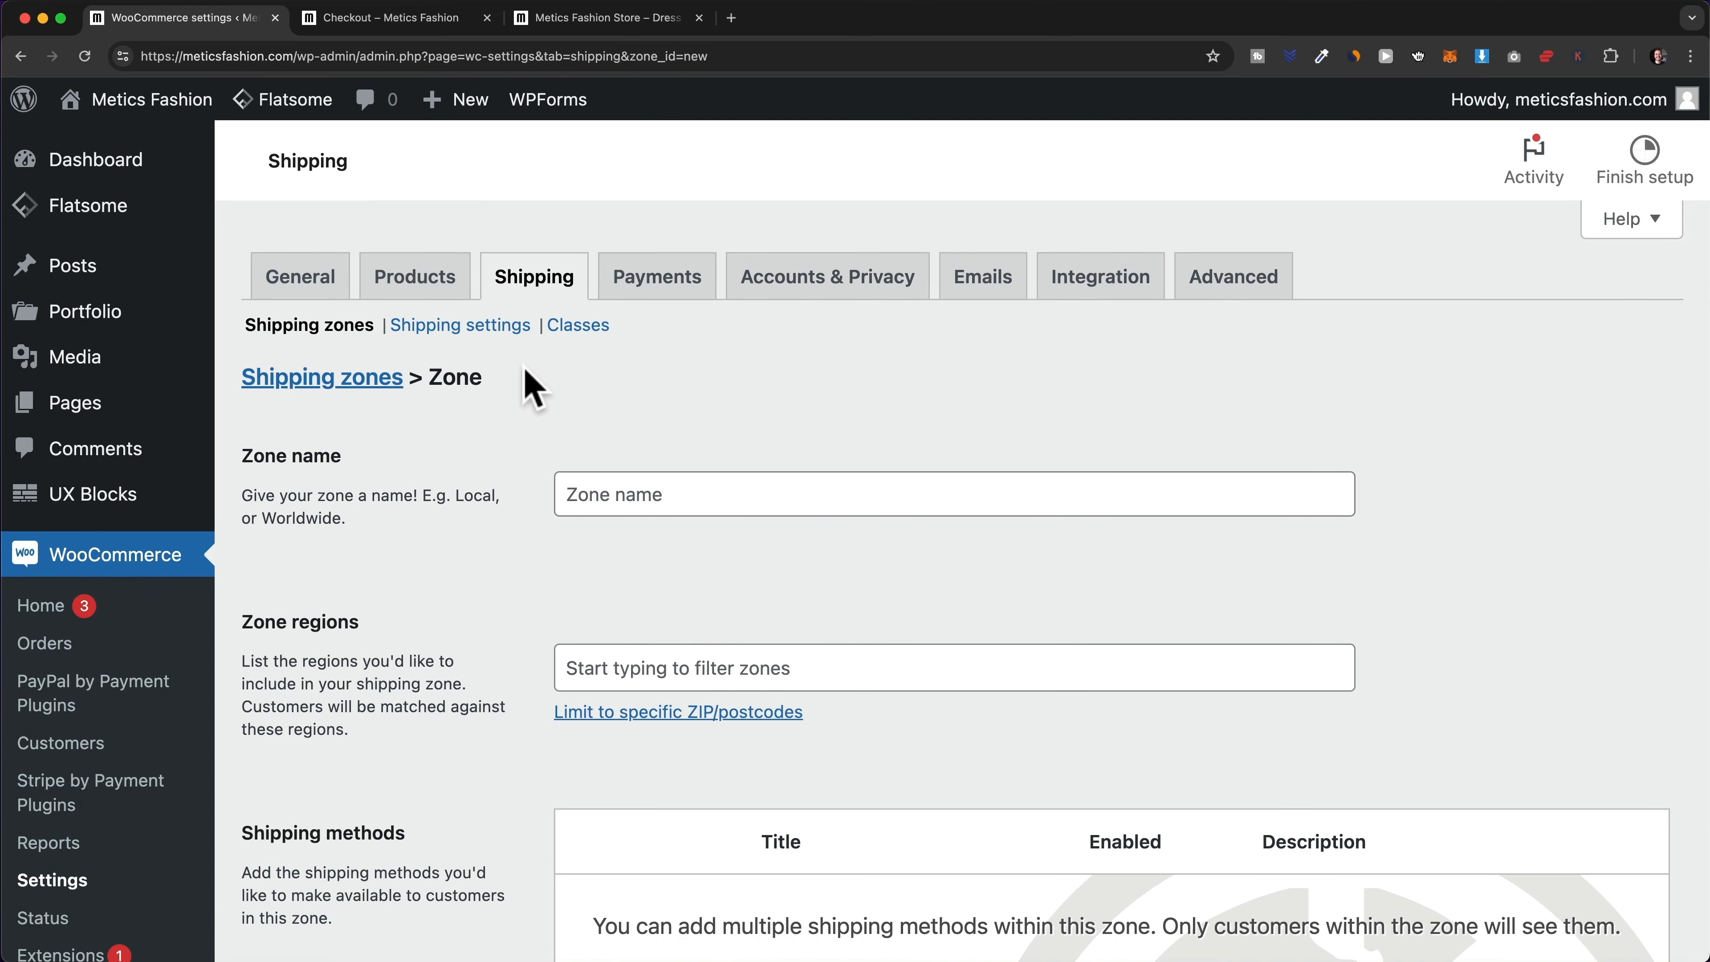
pyautogui.click(692, 499)
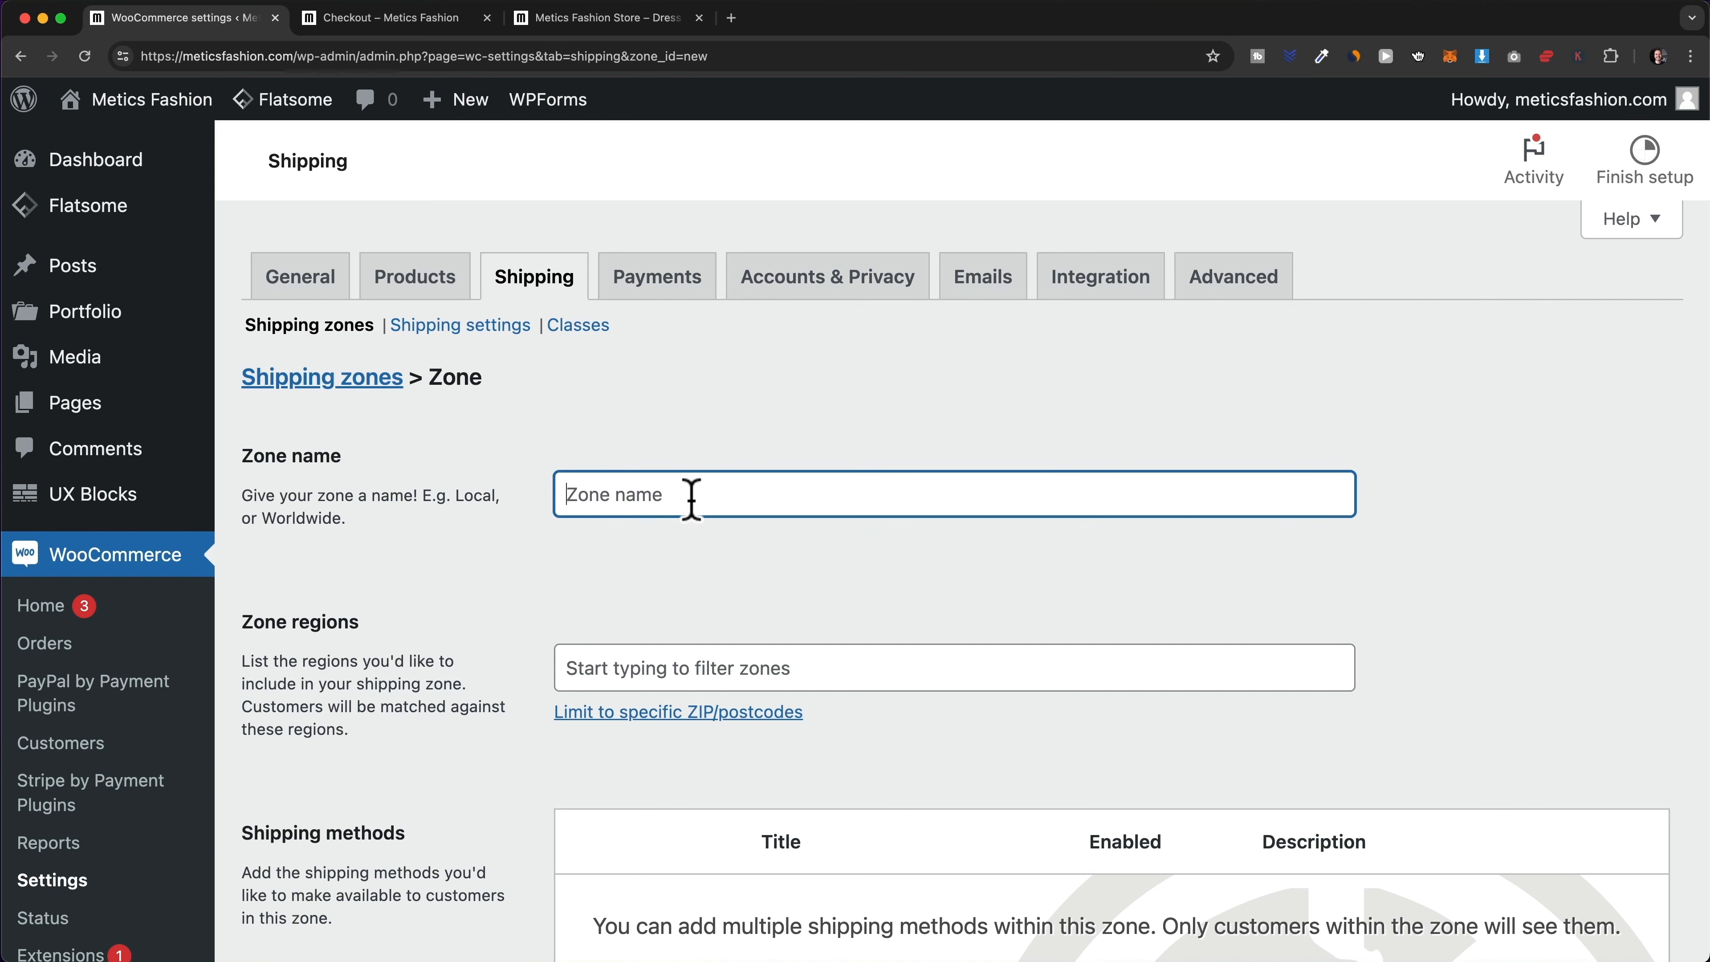
pyautogui.write('United States')
pyautogui.scroll(-3, 667, 471)
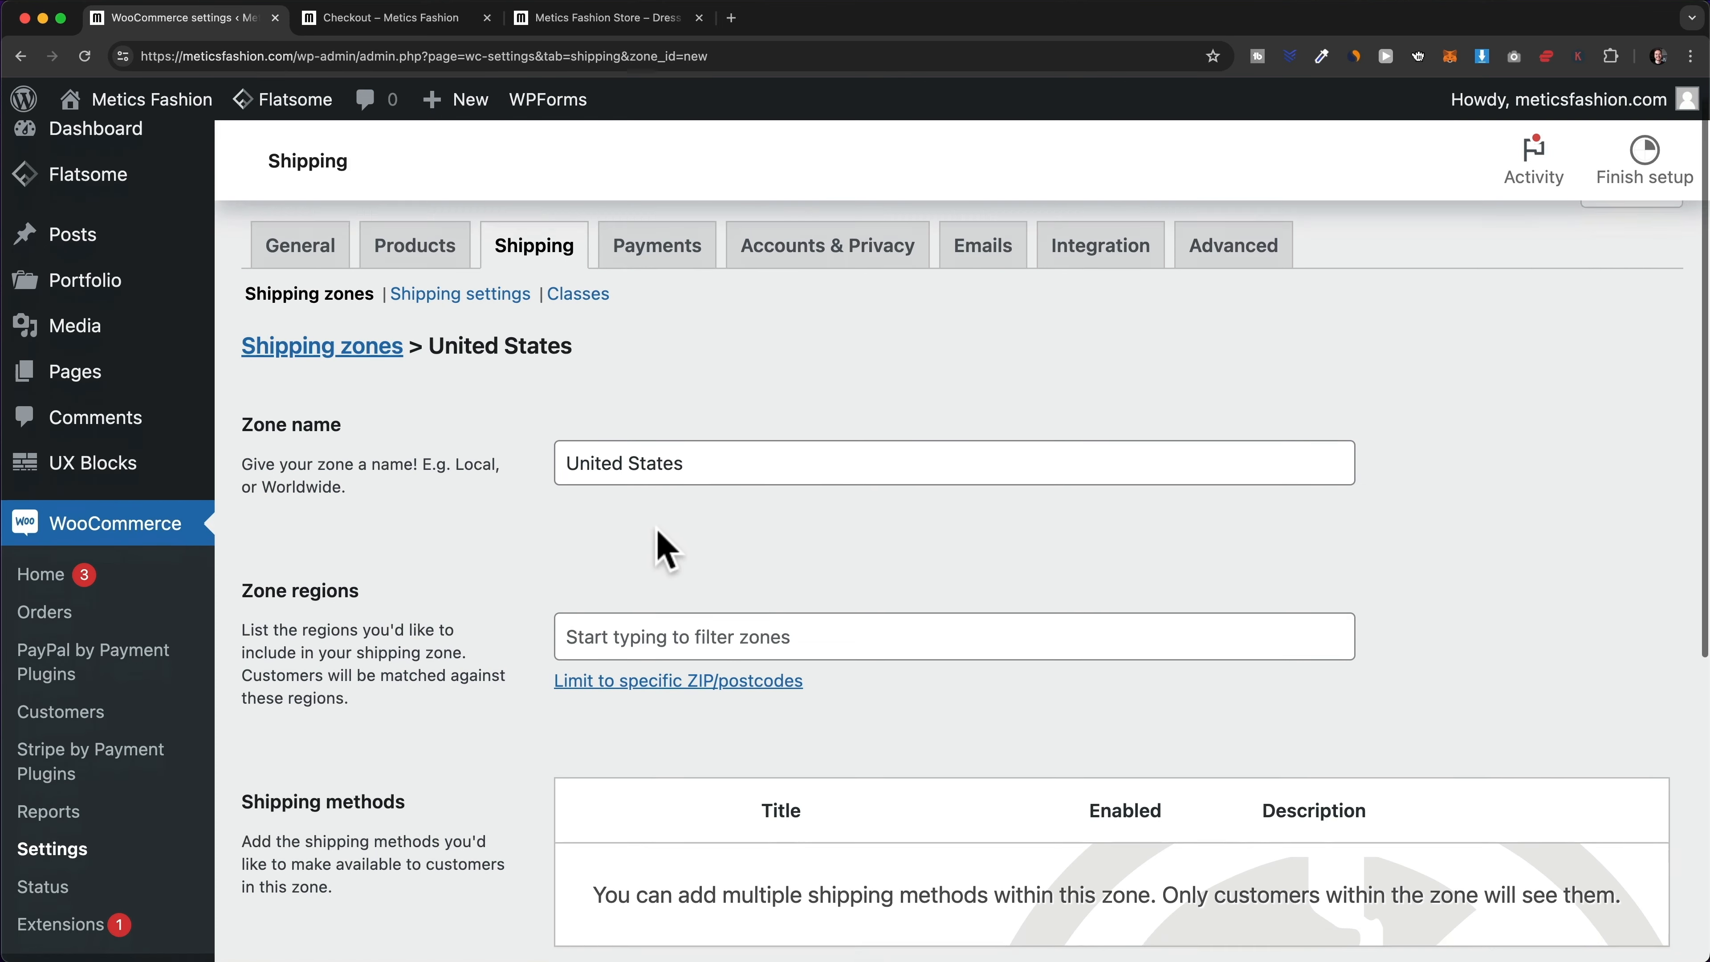
# - Limit the zone region to United States (US) and bring up the shipping method choices
pyautogui.click(685, 559)
pyautogui.write('u')
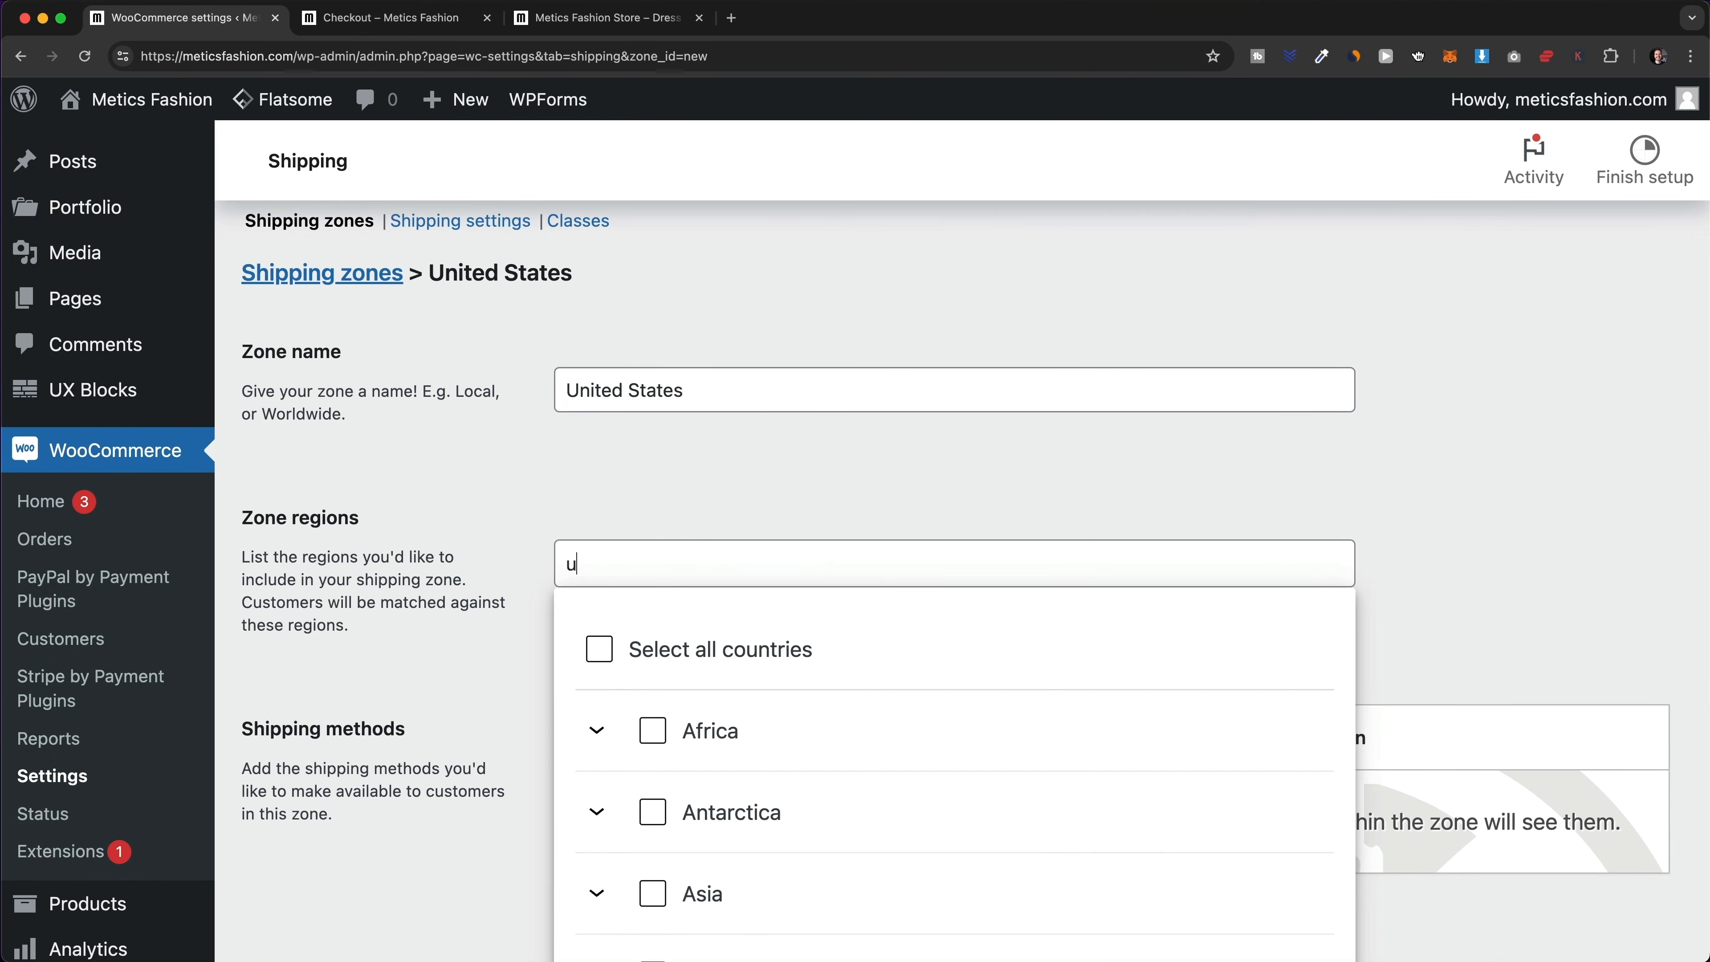
pyautogui.write('nited states')
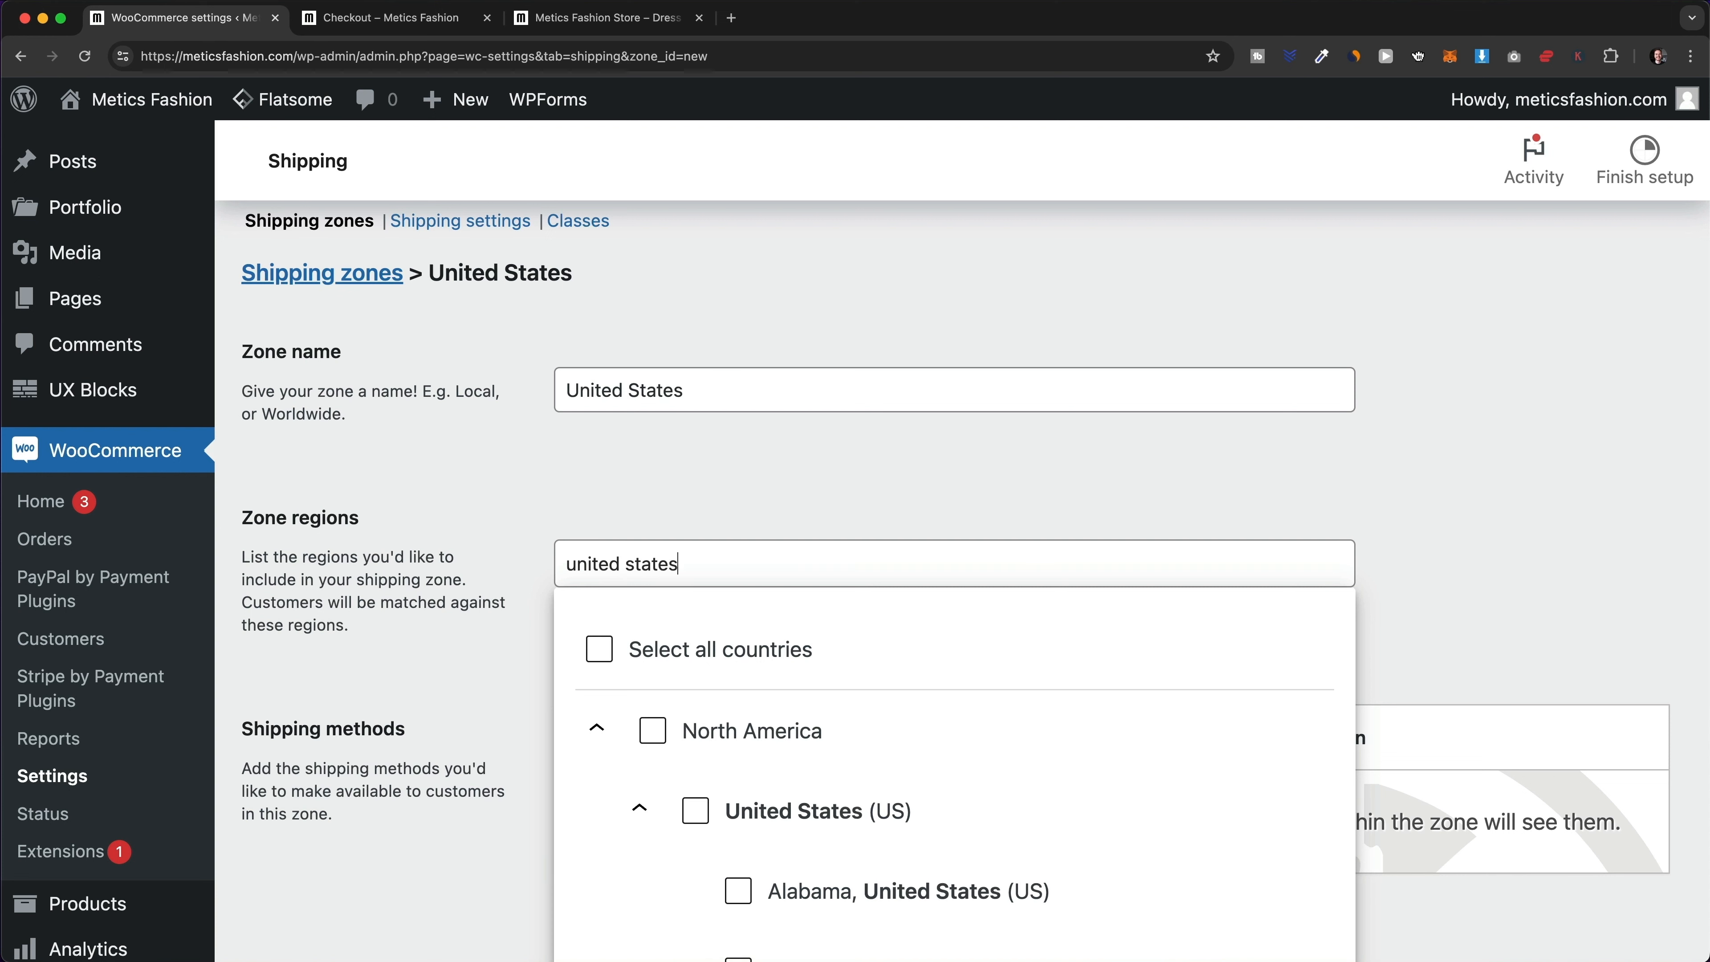
pyautogui.scroll(-2, 843, 741)
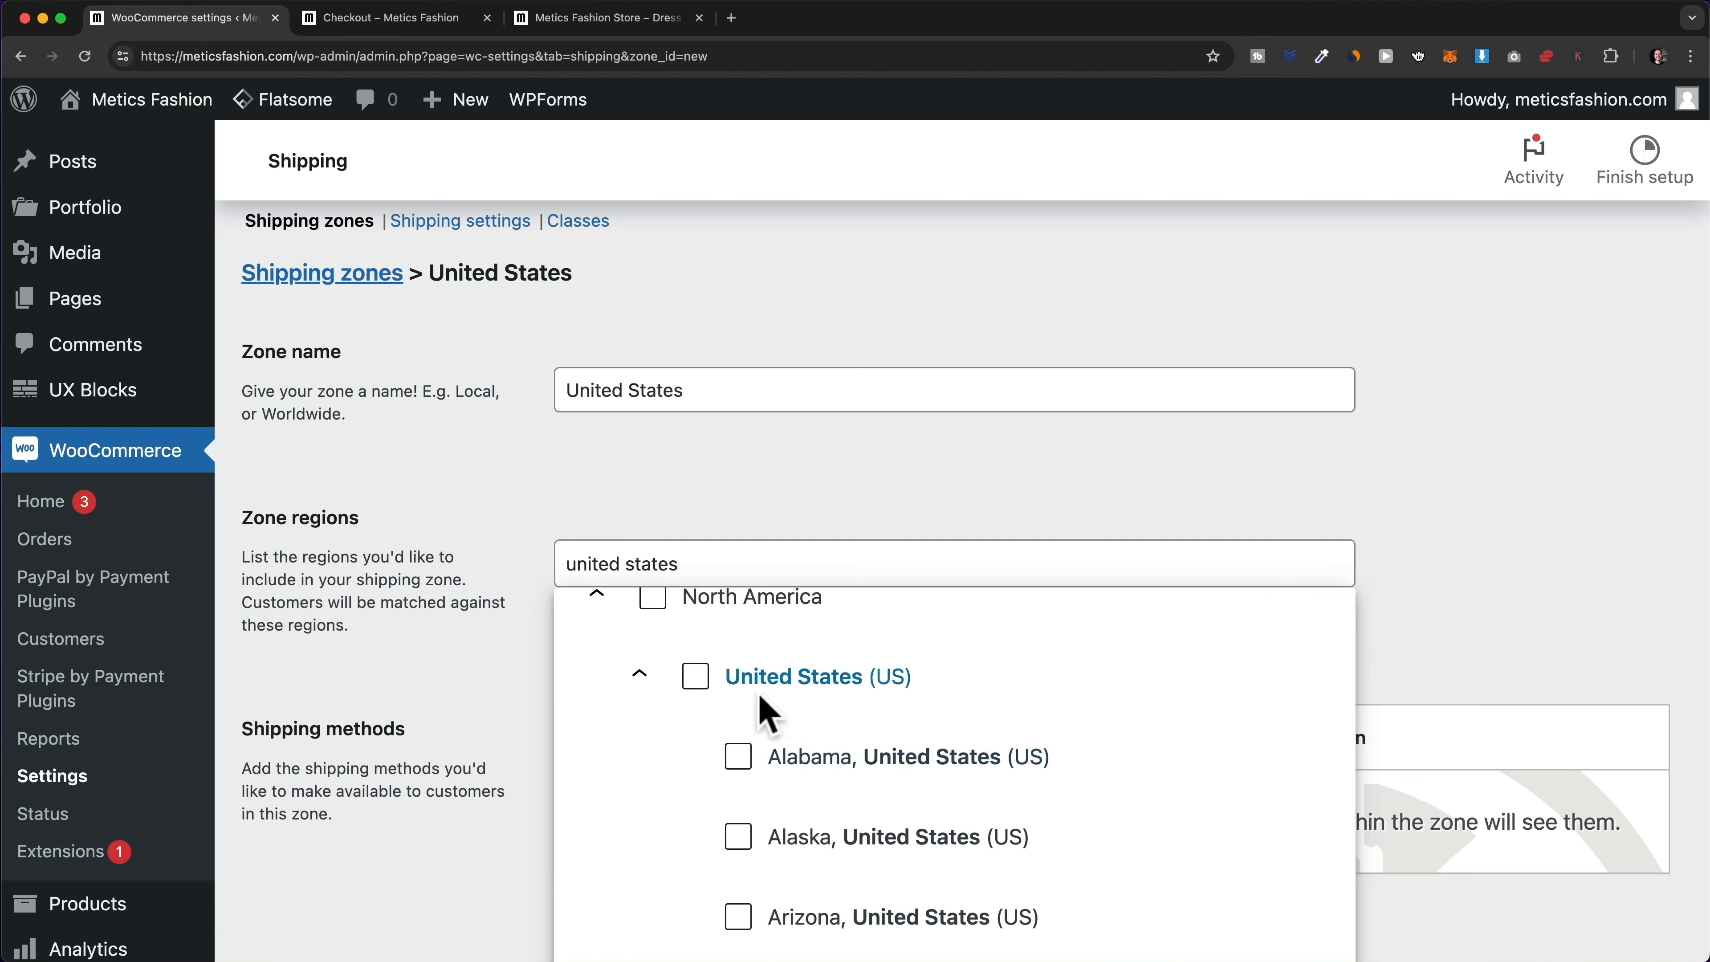
pyautogui.click(695, 676)
pyautogui.click(871, 508)
pyautogui.scroll(-2, 868, 606)
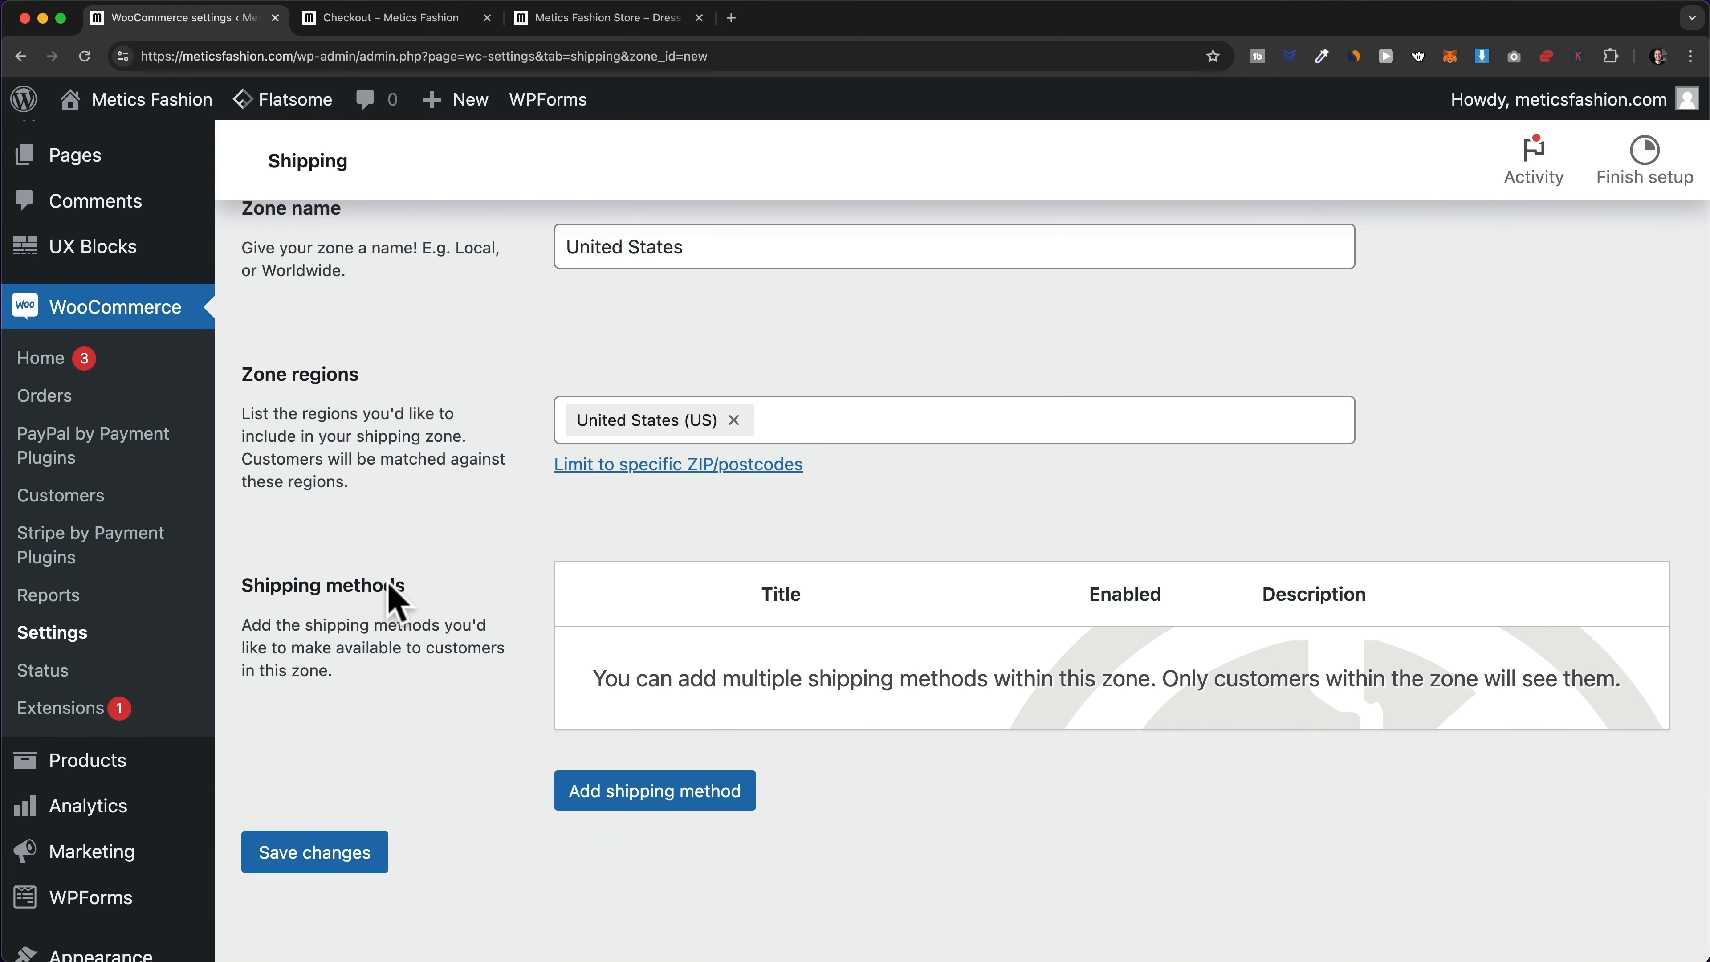
pyautogui.click(676, 802)
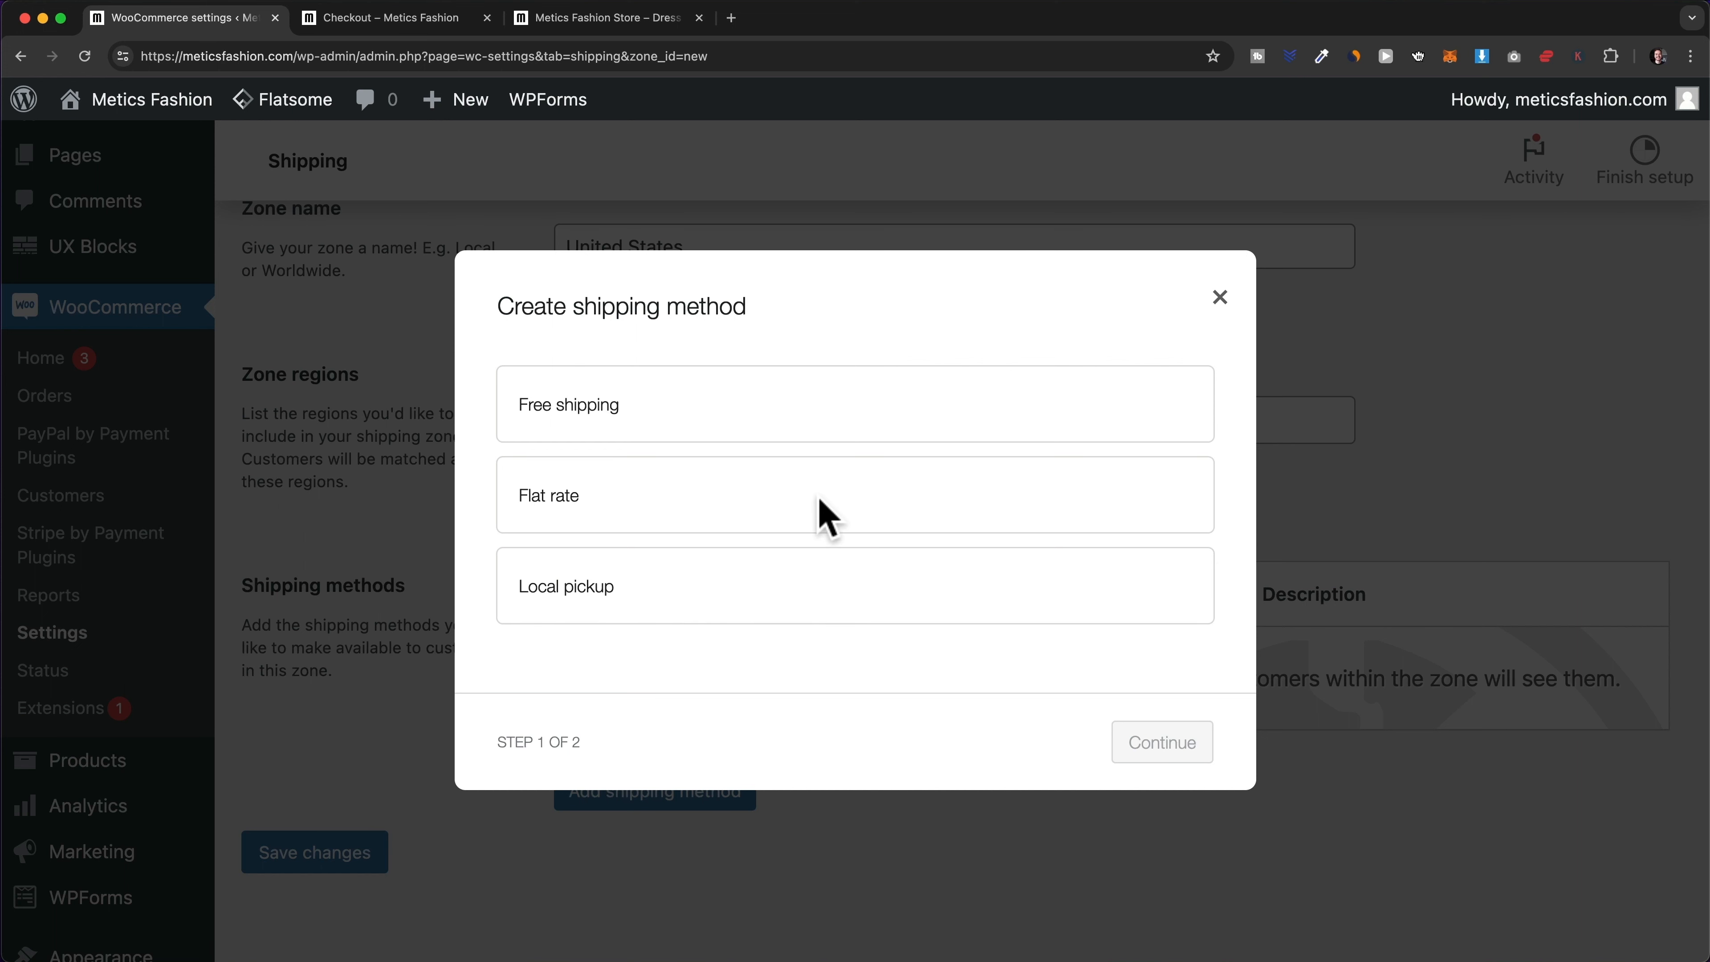
# - Create a Flat rate method named 'Standard Shipping' with tax status None and cost 7
pyautogui.click(724, 499)
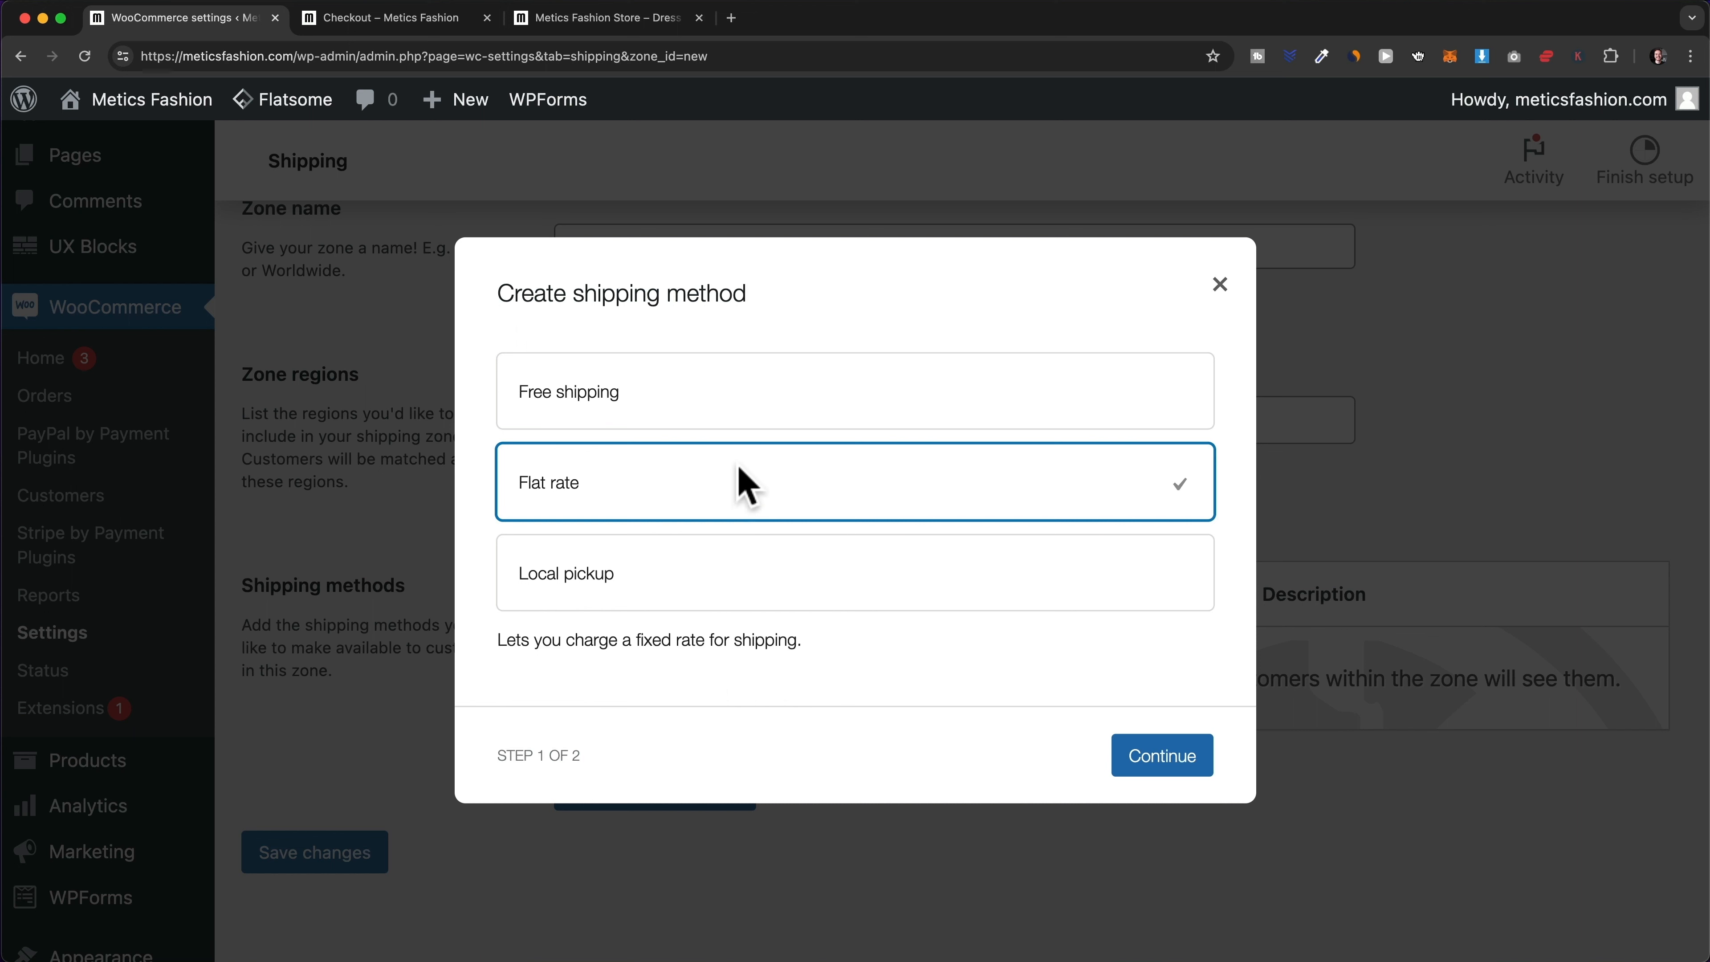
pyautogui.click(1169, 781)
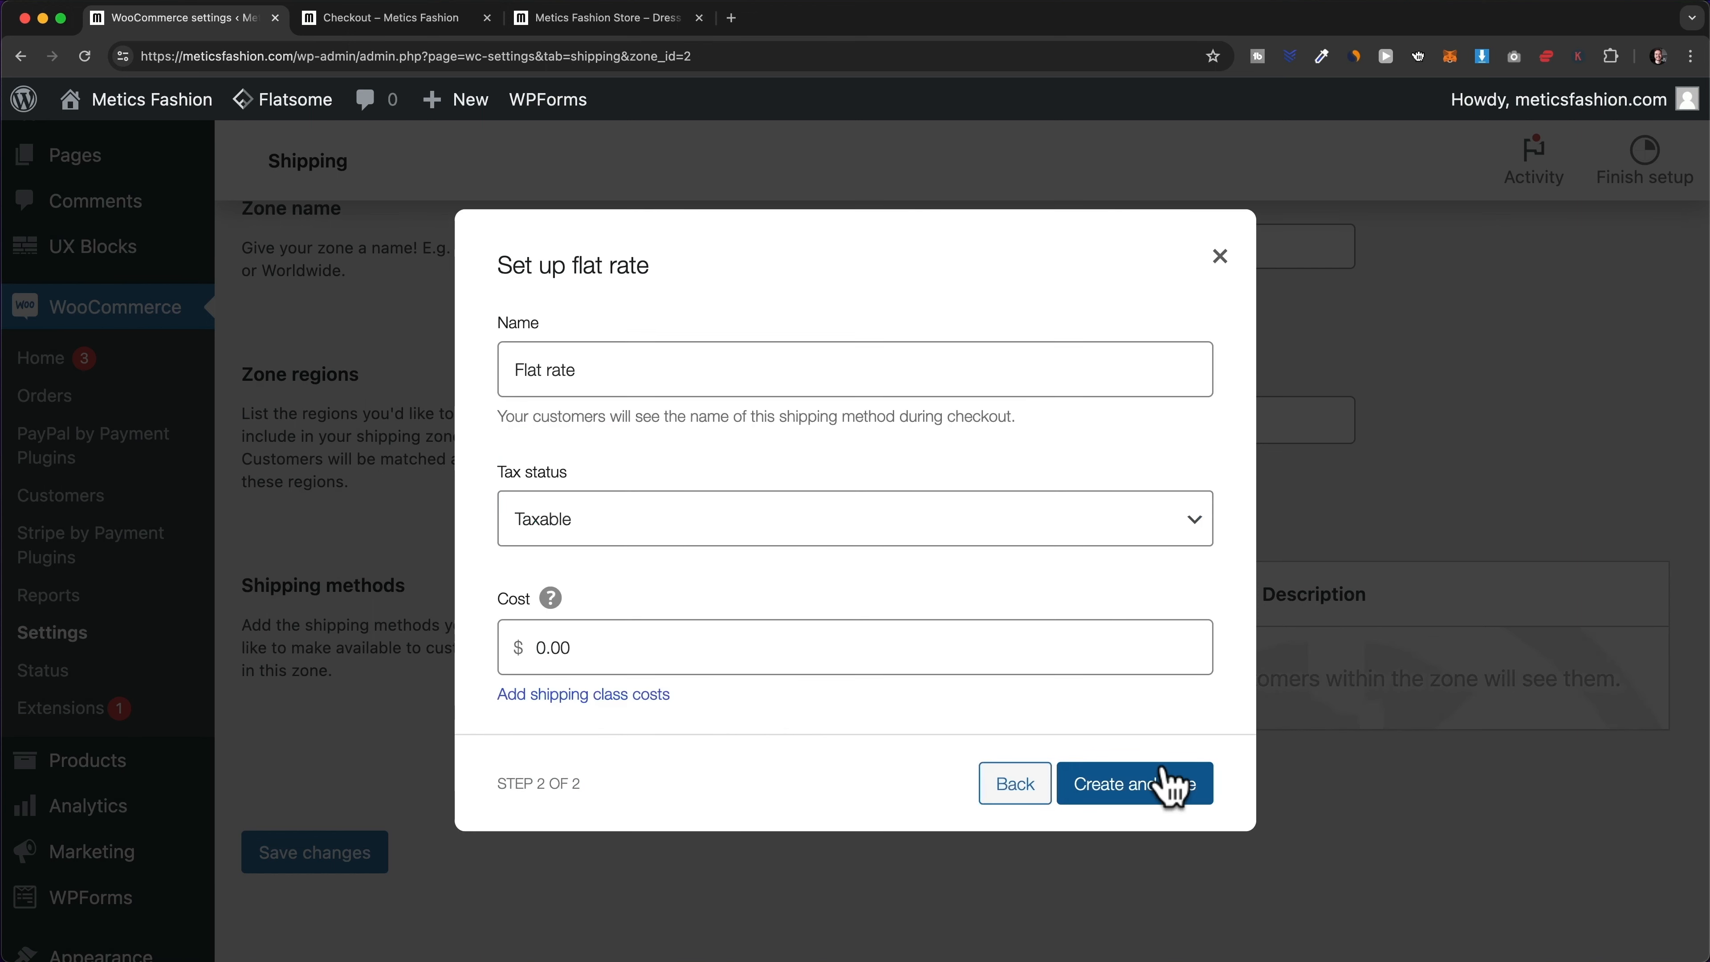
pyautogui.moveTo(579, 367); pyautogui.dragTo(512, 360)
pyautogui.write('S')
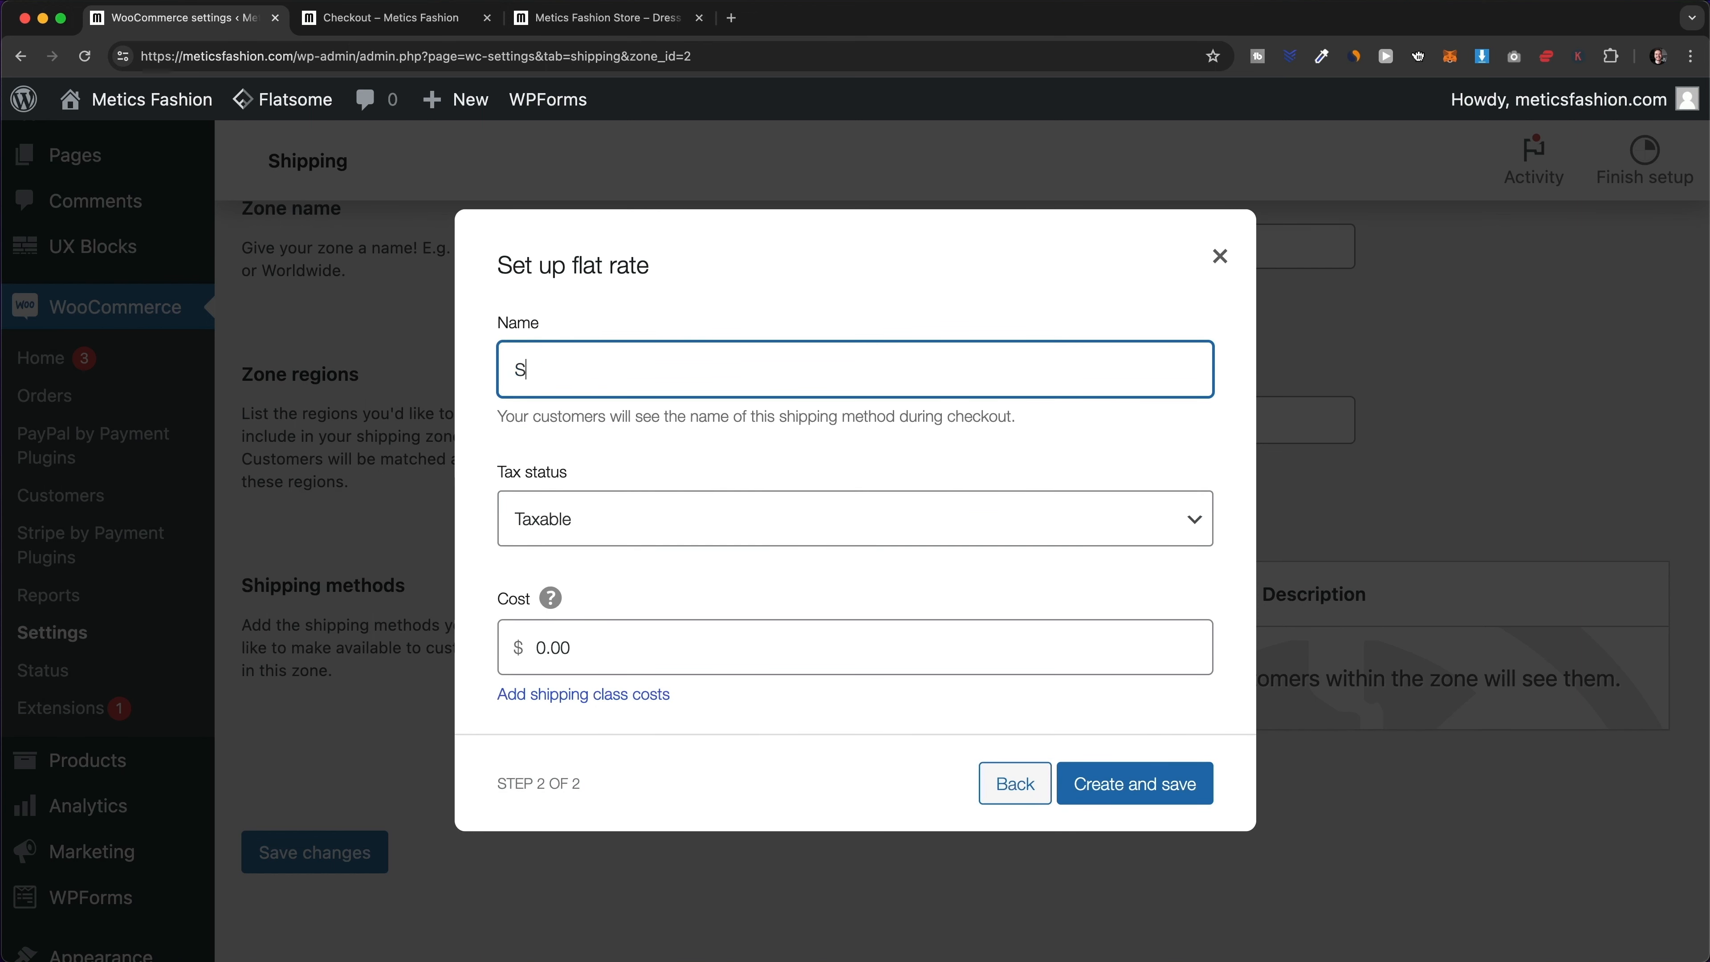
pyautogui.write('tandard Shipping')
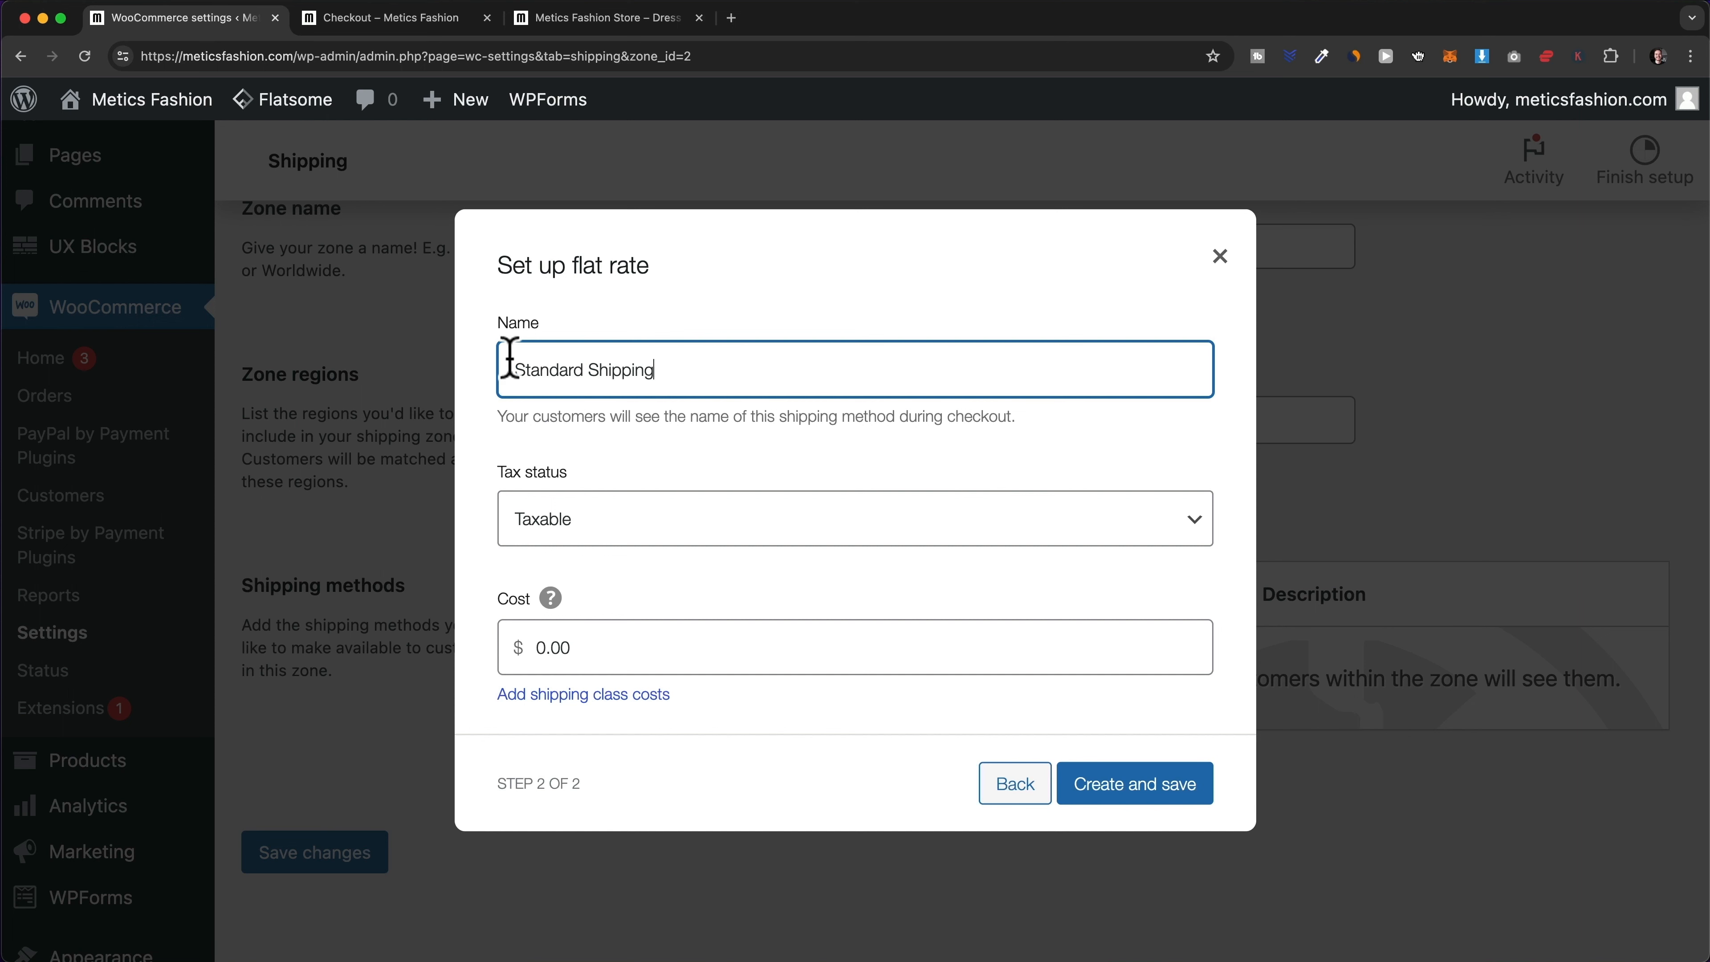
pyautogui.click(620, 520)
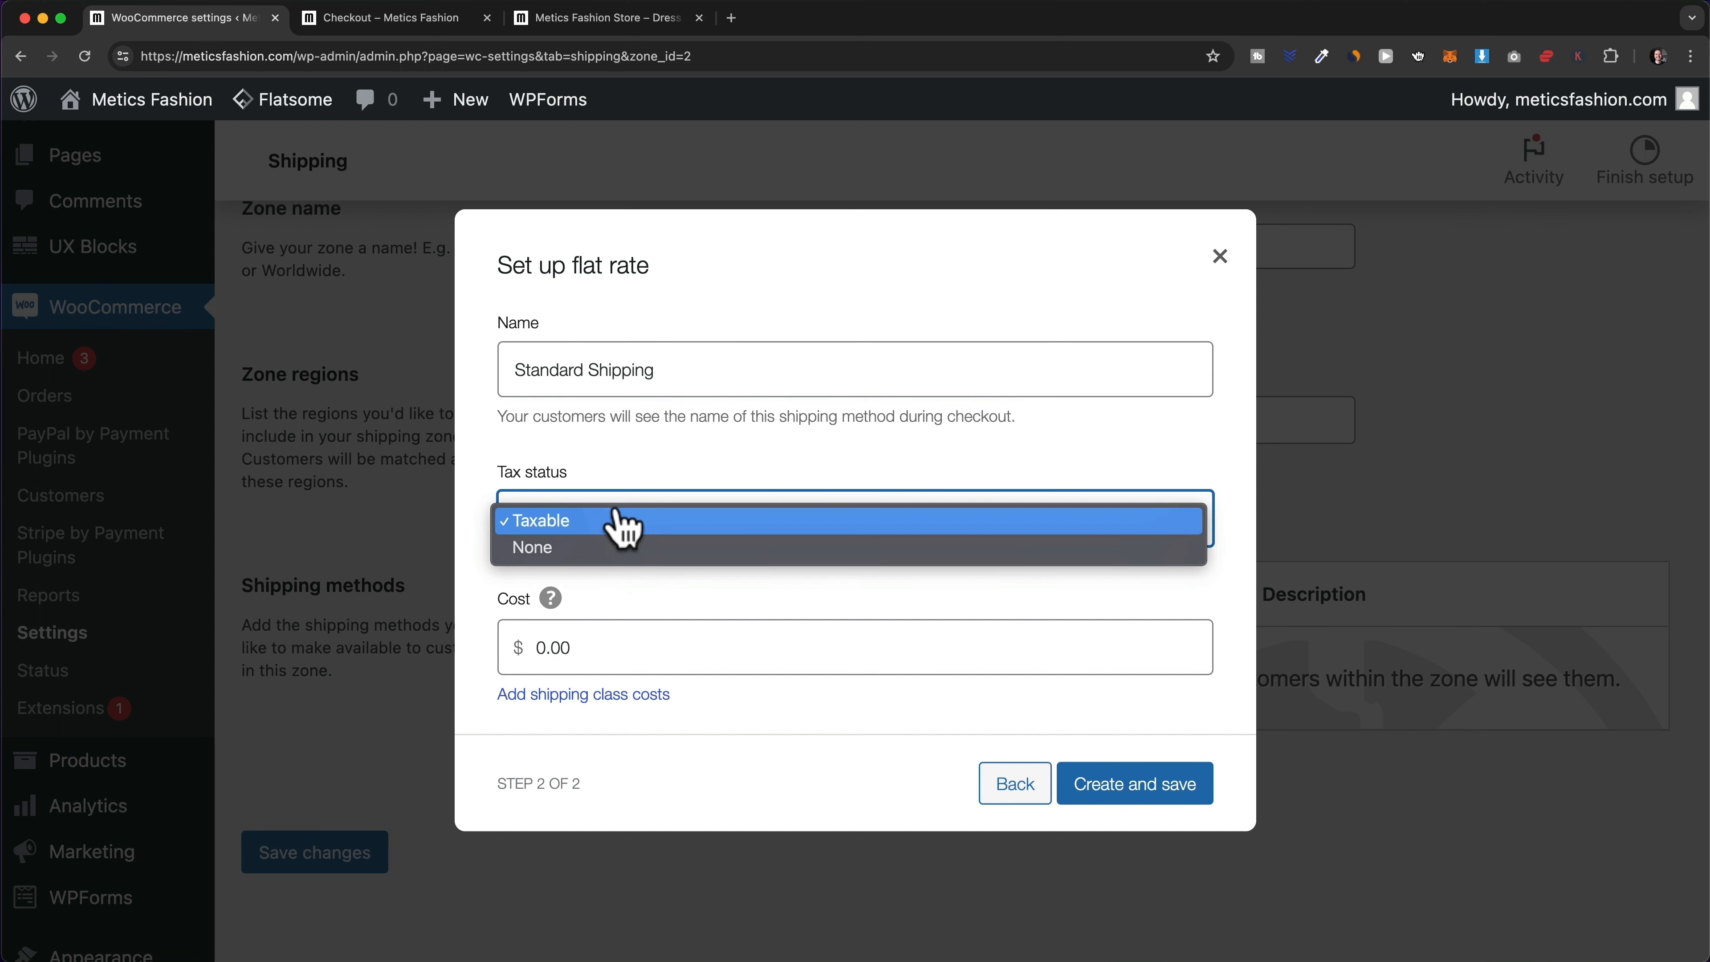
pyautogui.click(659, 549)
pyautogui.click(634, 648)
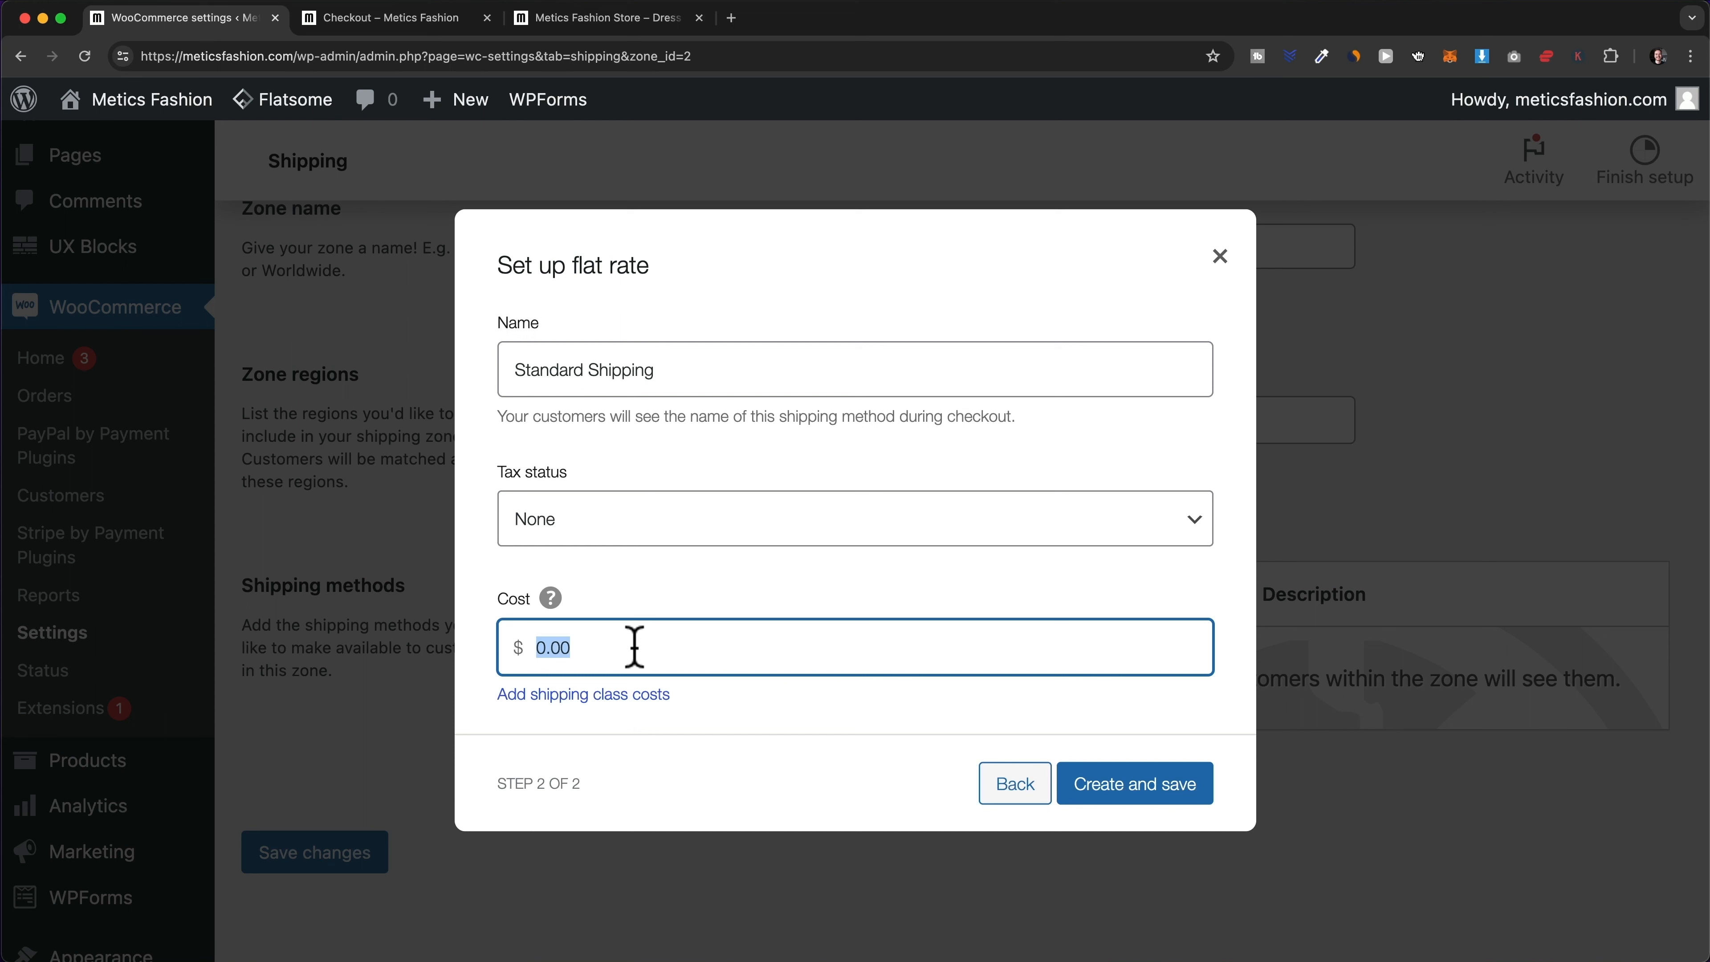
pyautogui.write('7')
pyautogui.click(762, 712)
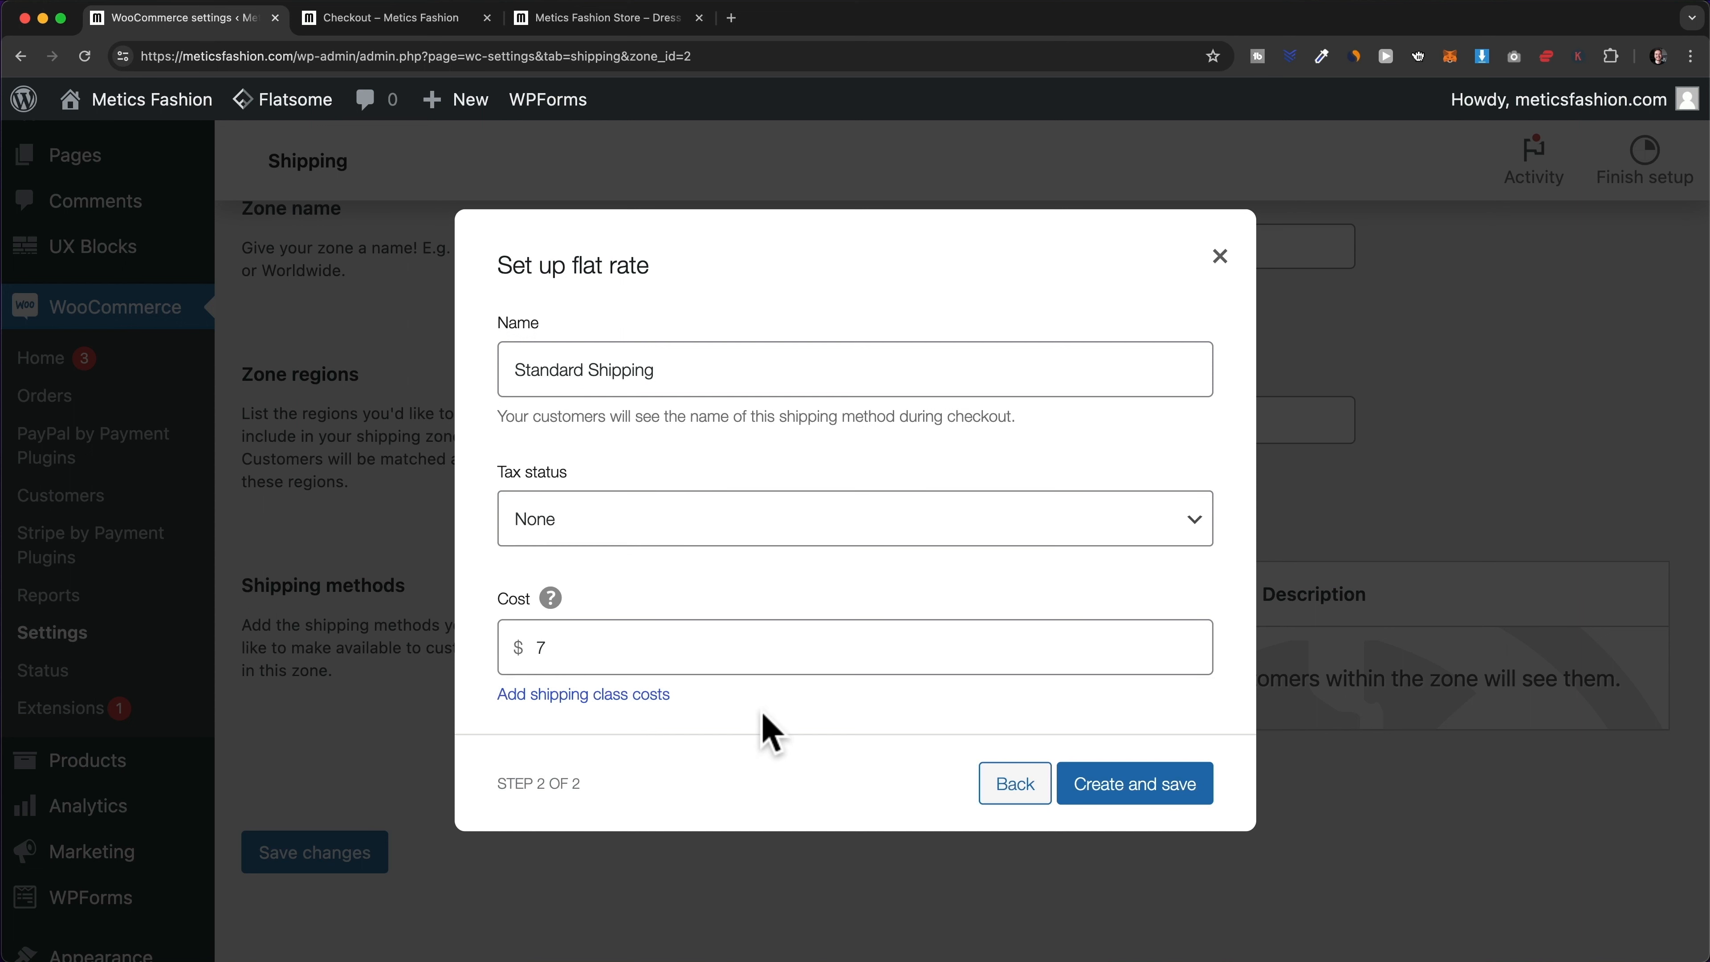
pyautogui.click(1132, 794)
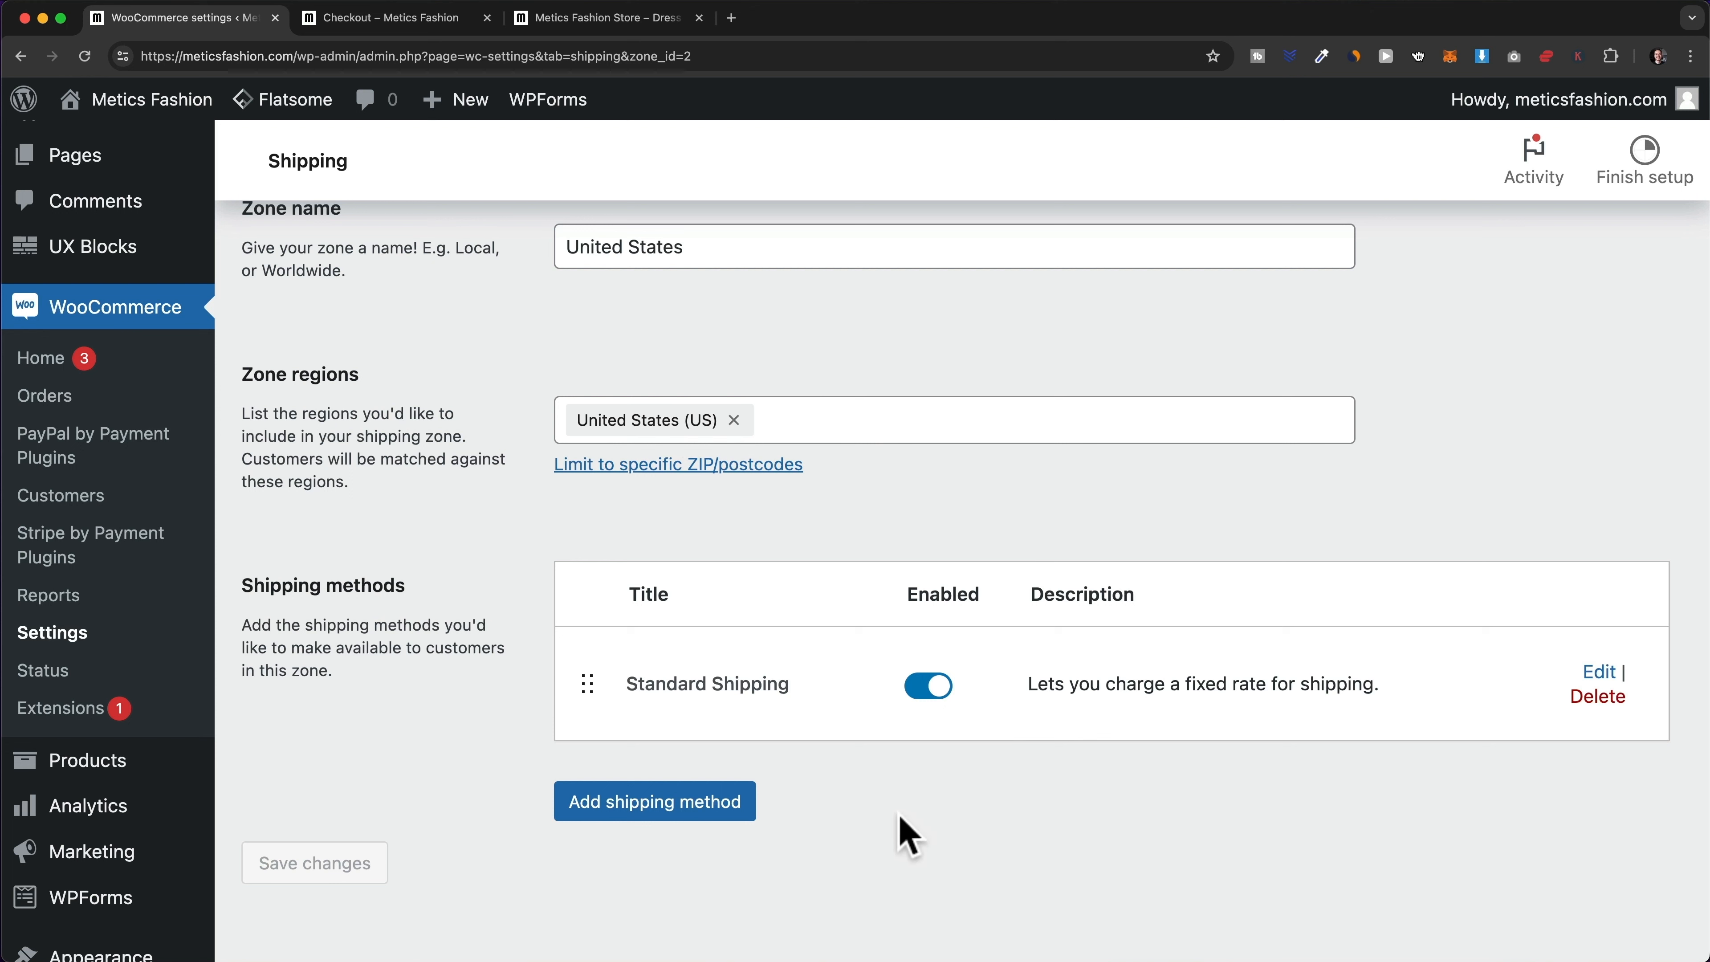
pyautogui.click(676, 20)
pyautogui.click(700, 99)
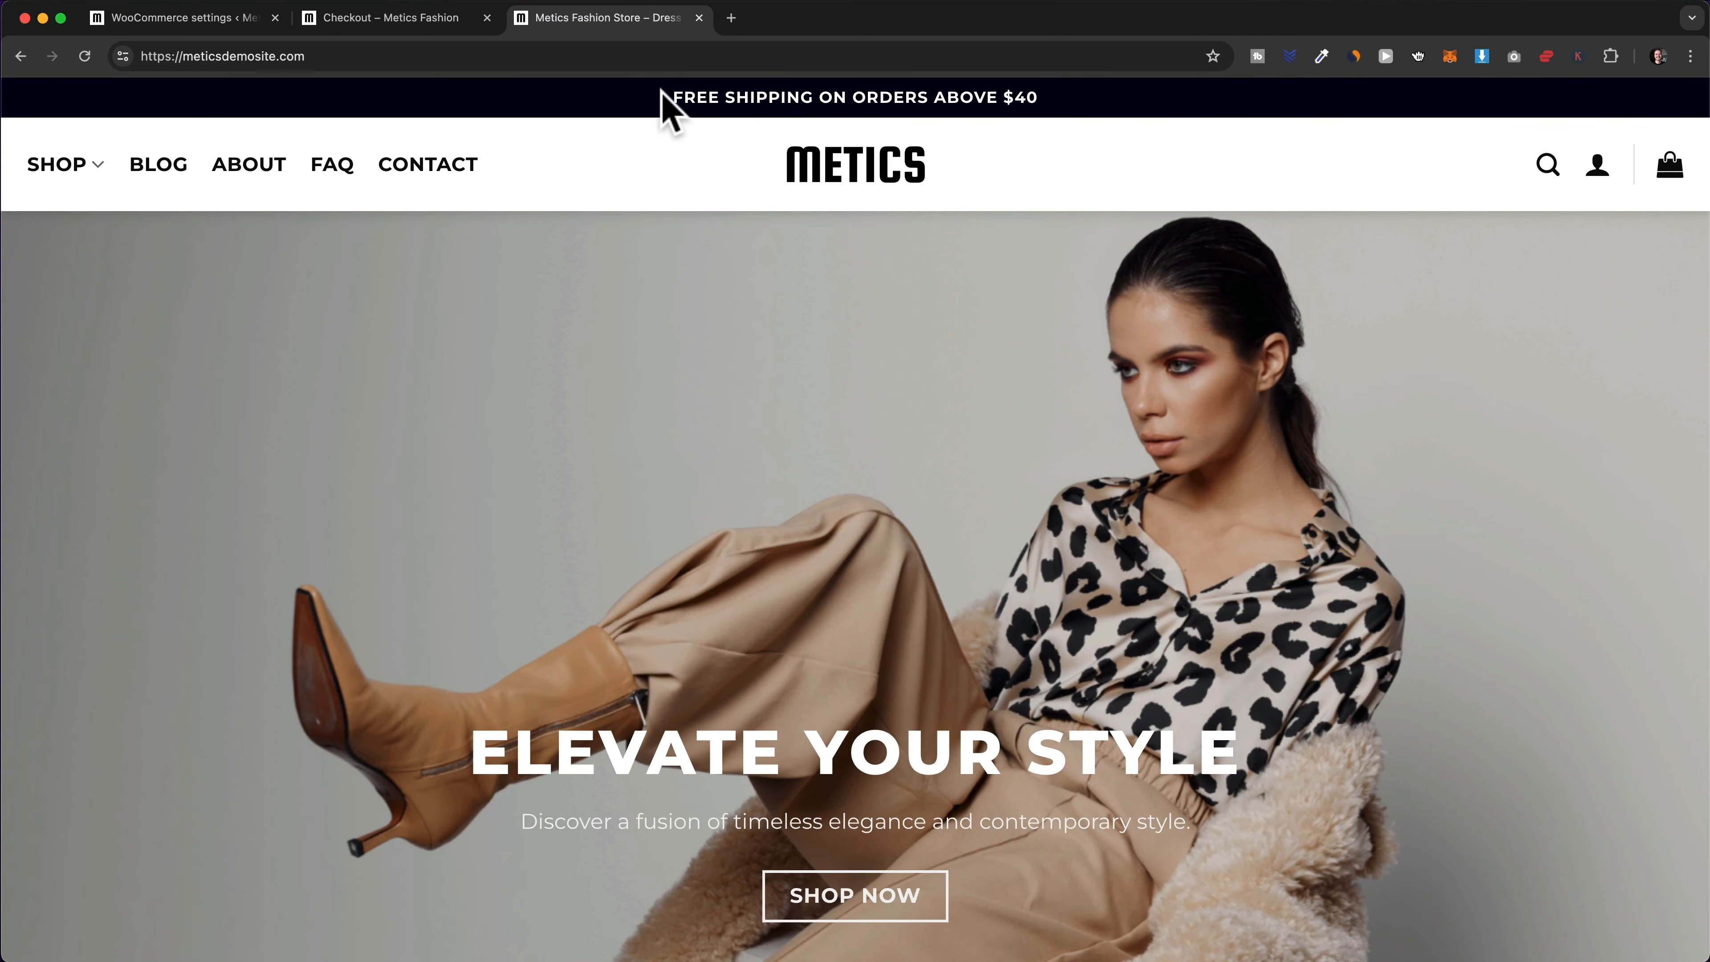
pyautogui.moveTo(674, 97); pyautogui.dragTo(1049, 114)
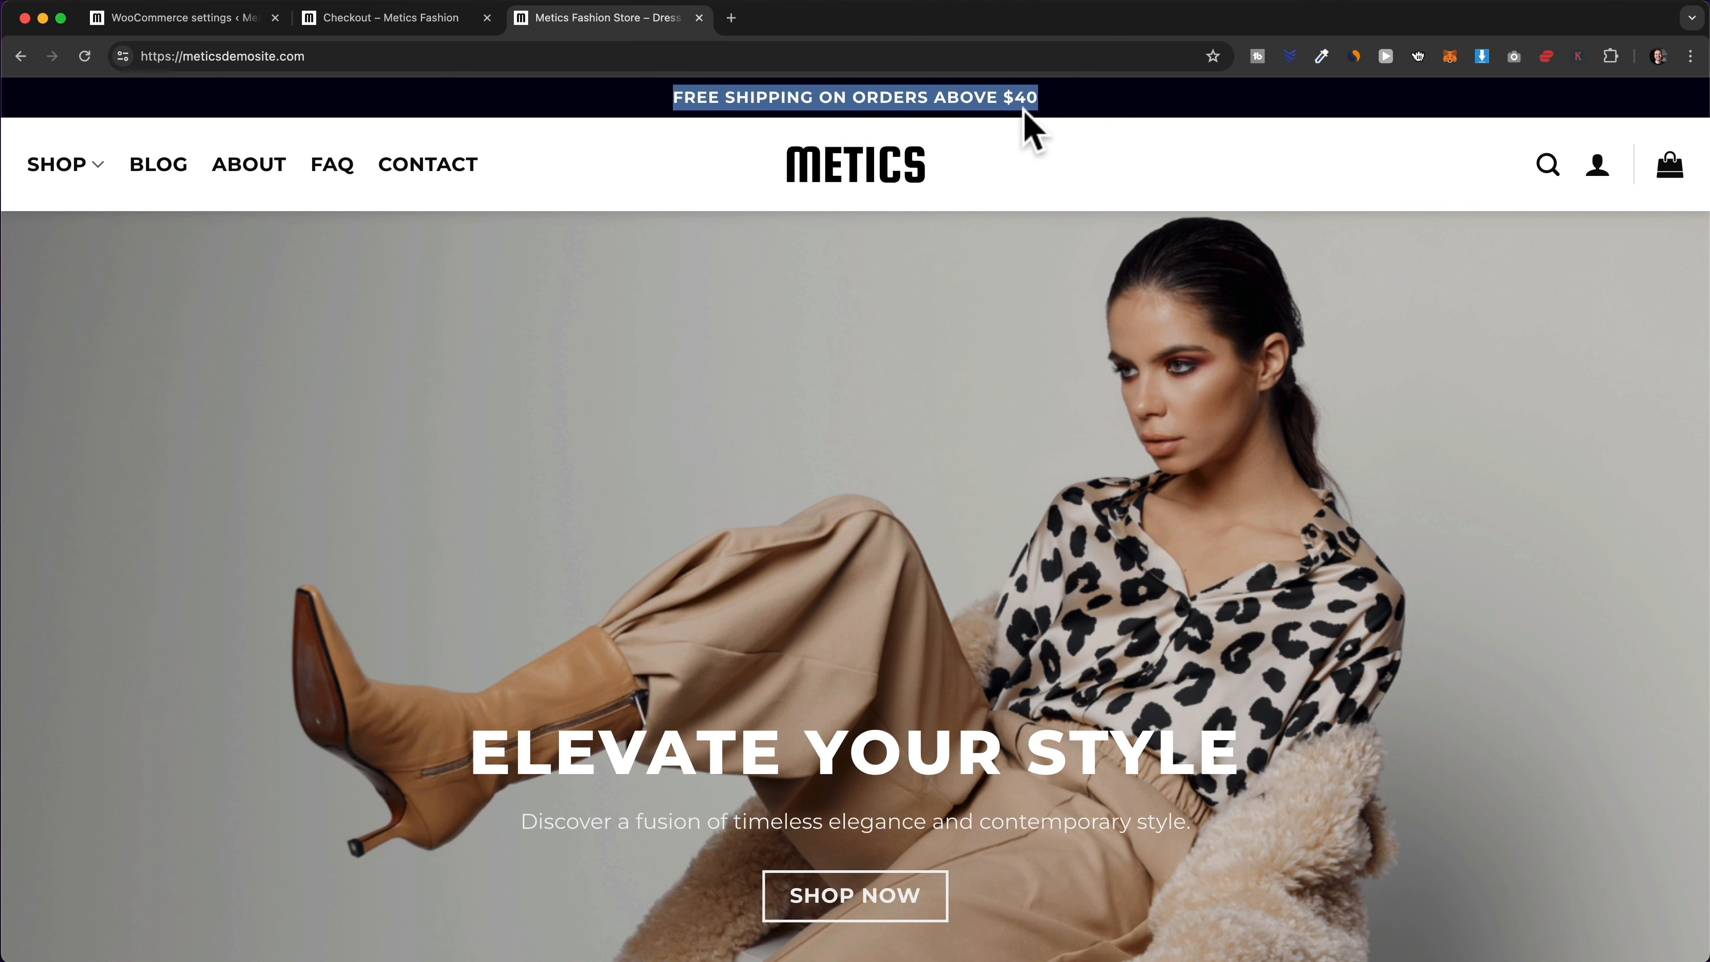
pyautogui.click(1033, 145)
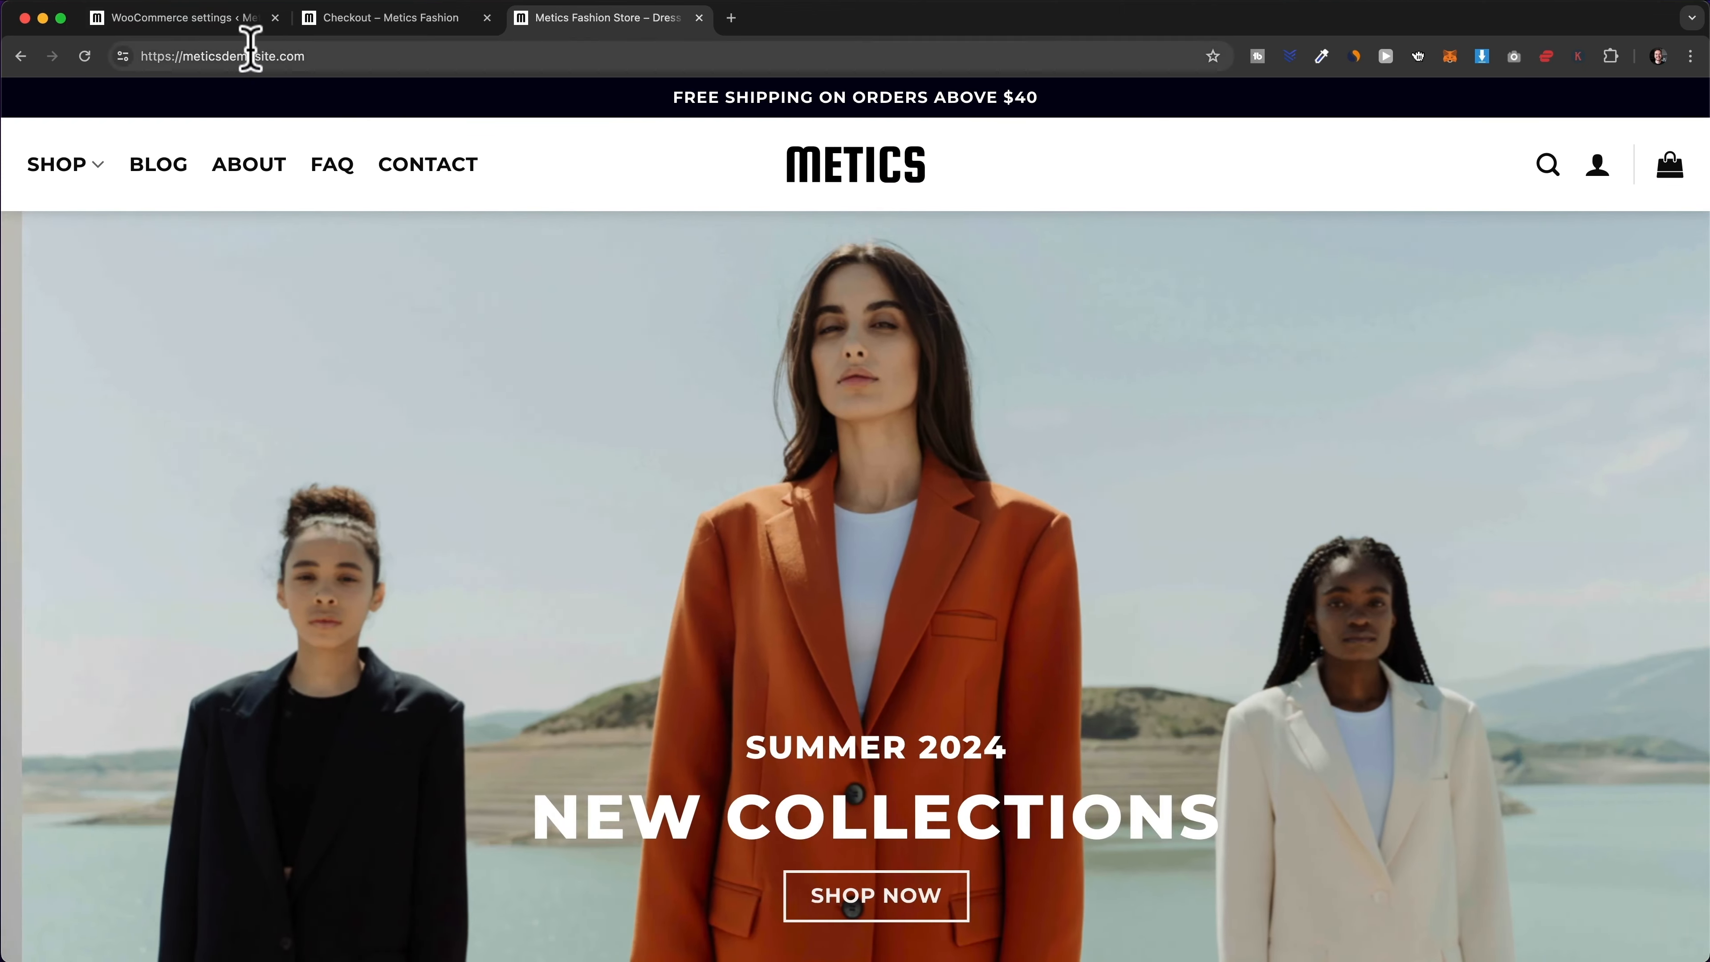
pyautogui.click(216, 20)
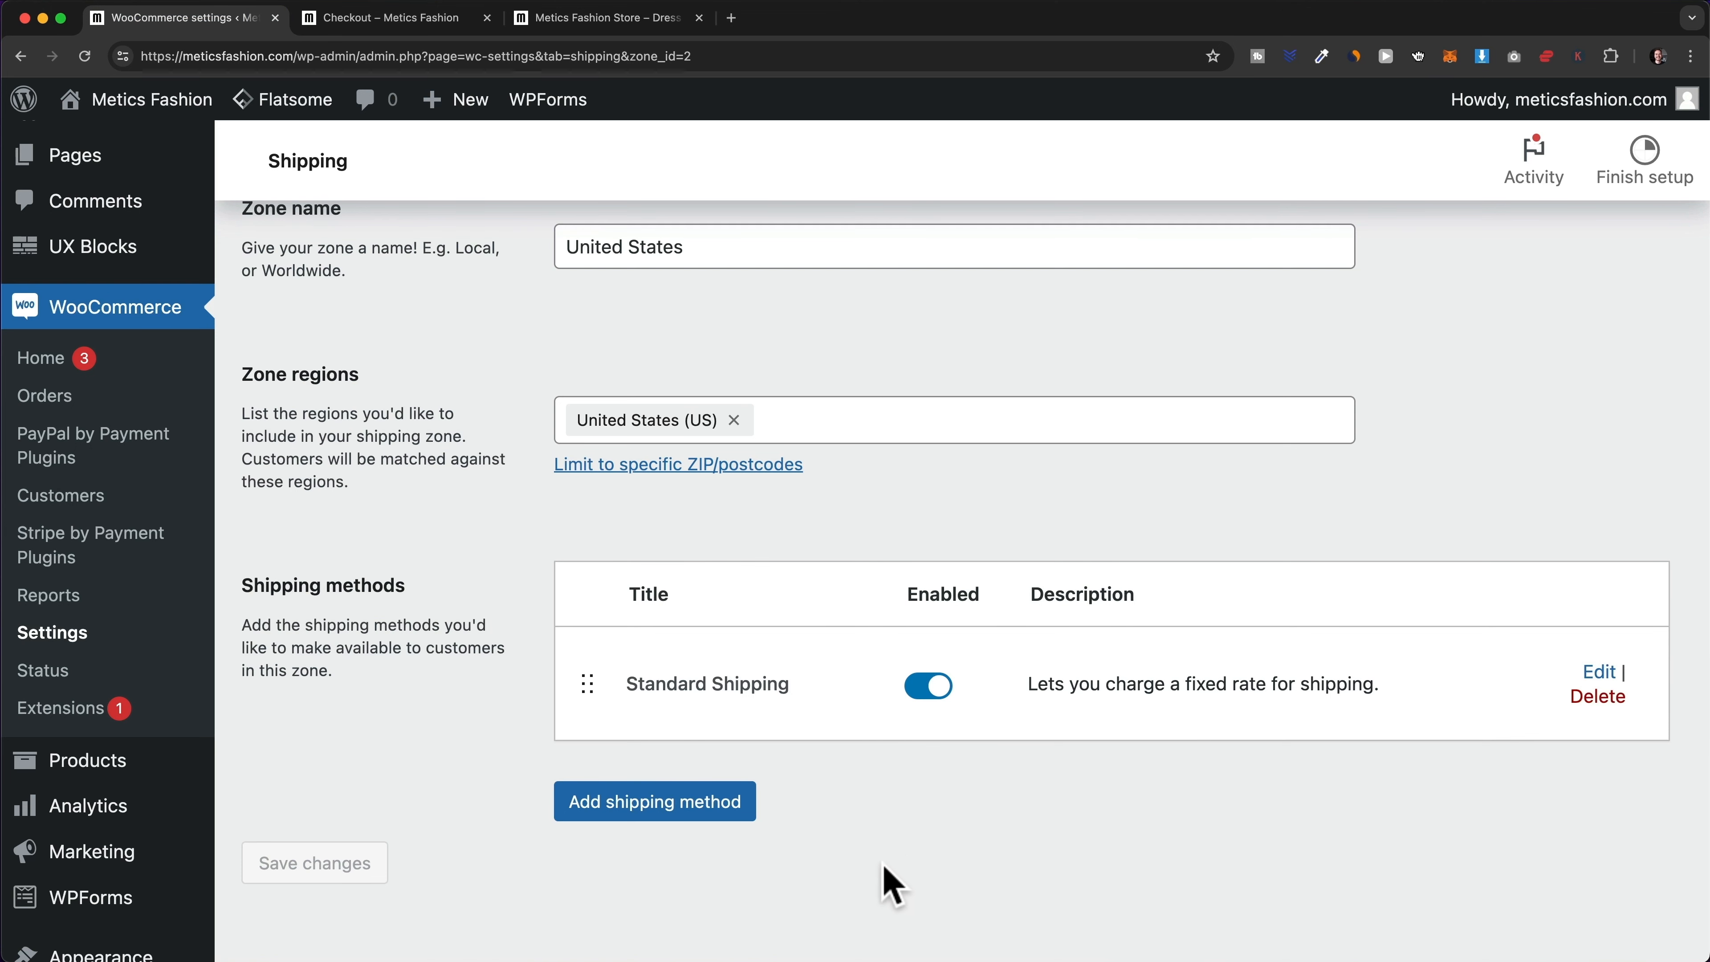
# - Create a Free shipping method requiring a minimum order amount of 40
pyautogui.click(673, 815)
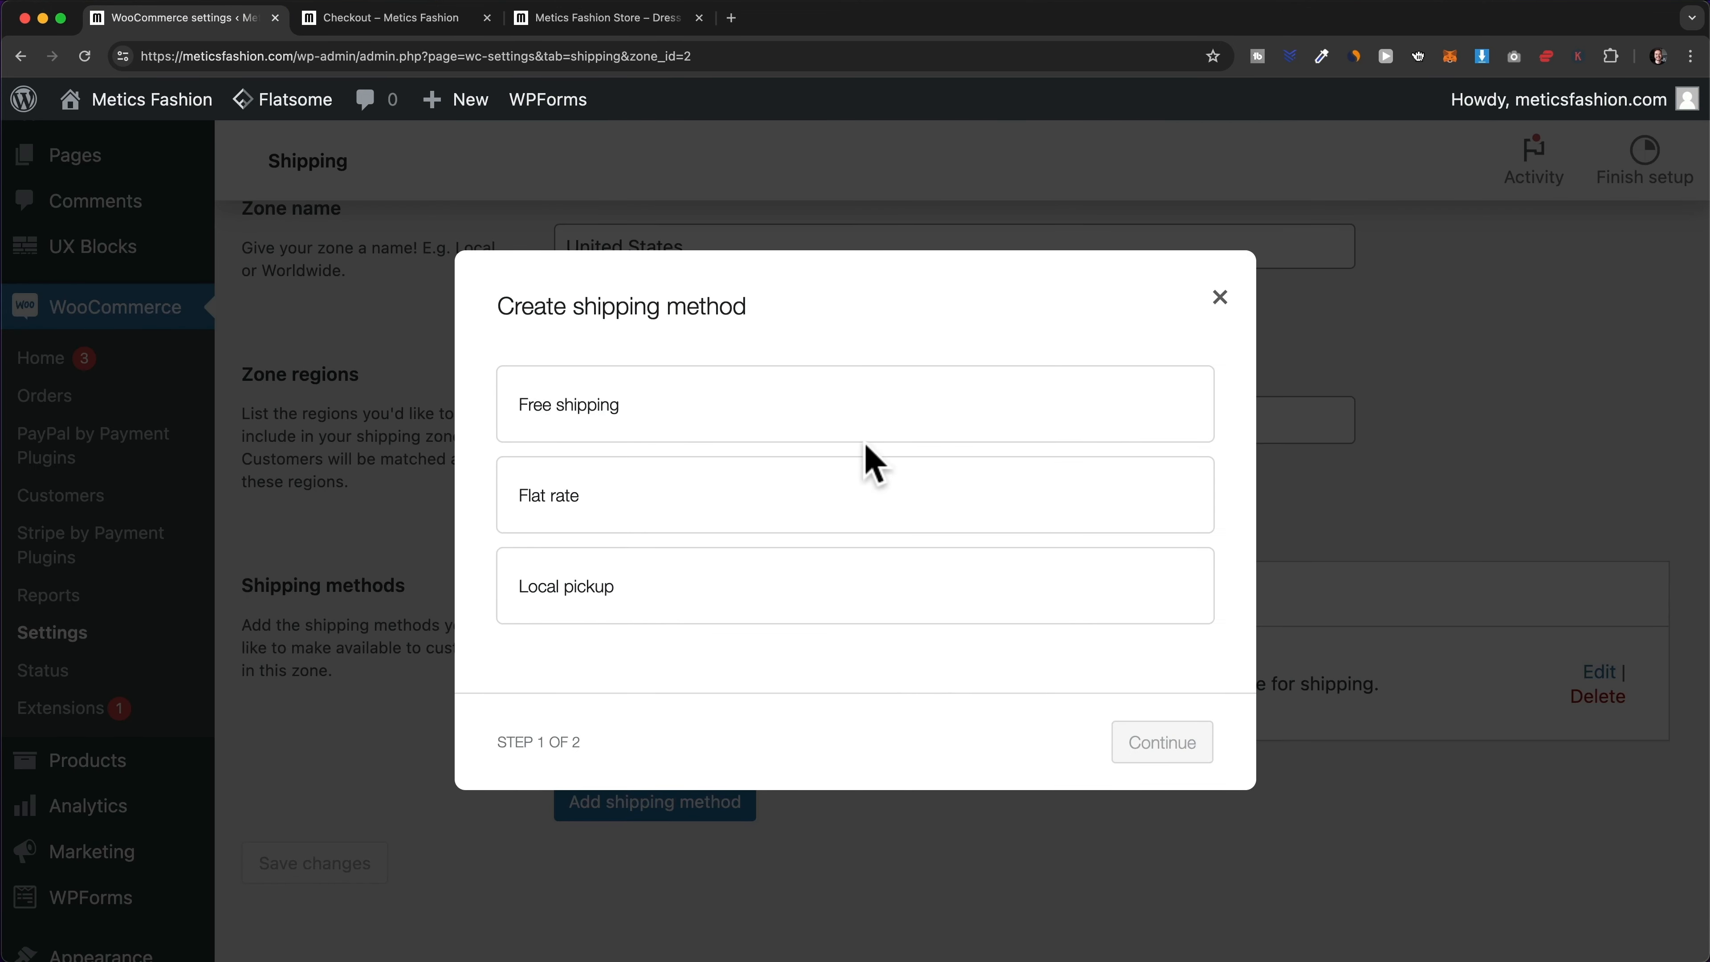
pyautogui.click(842, 438)
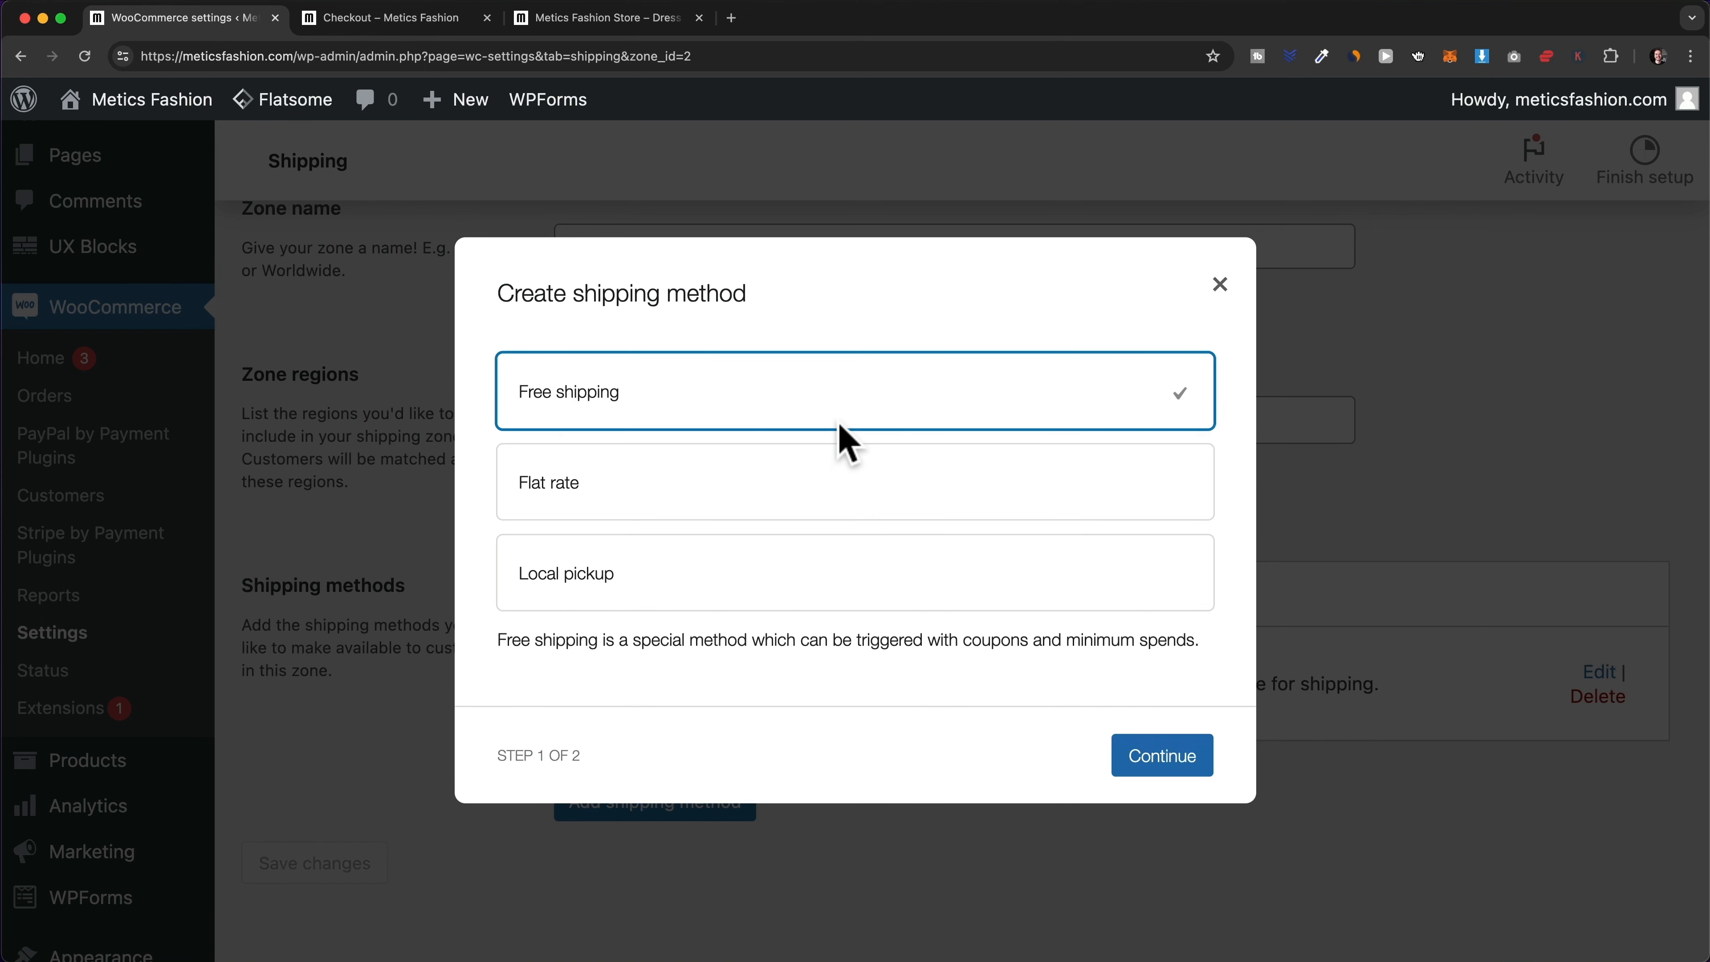
pyautogui.click(1152, 767)
pyautogui.moveTo(512, 428); pyautogui.dragTo(653, 432)
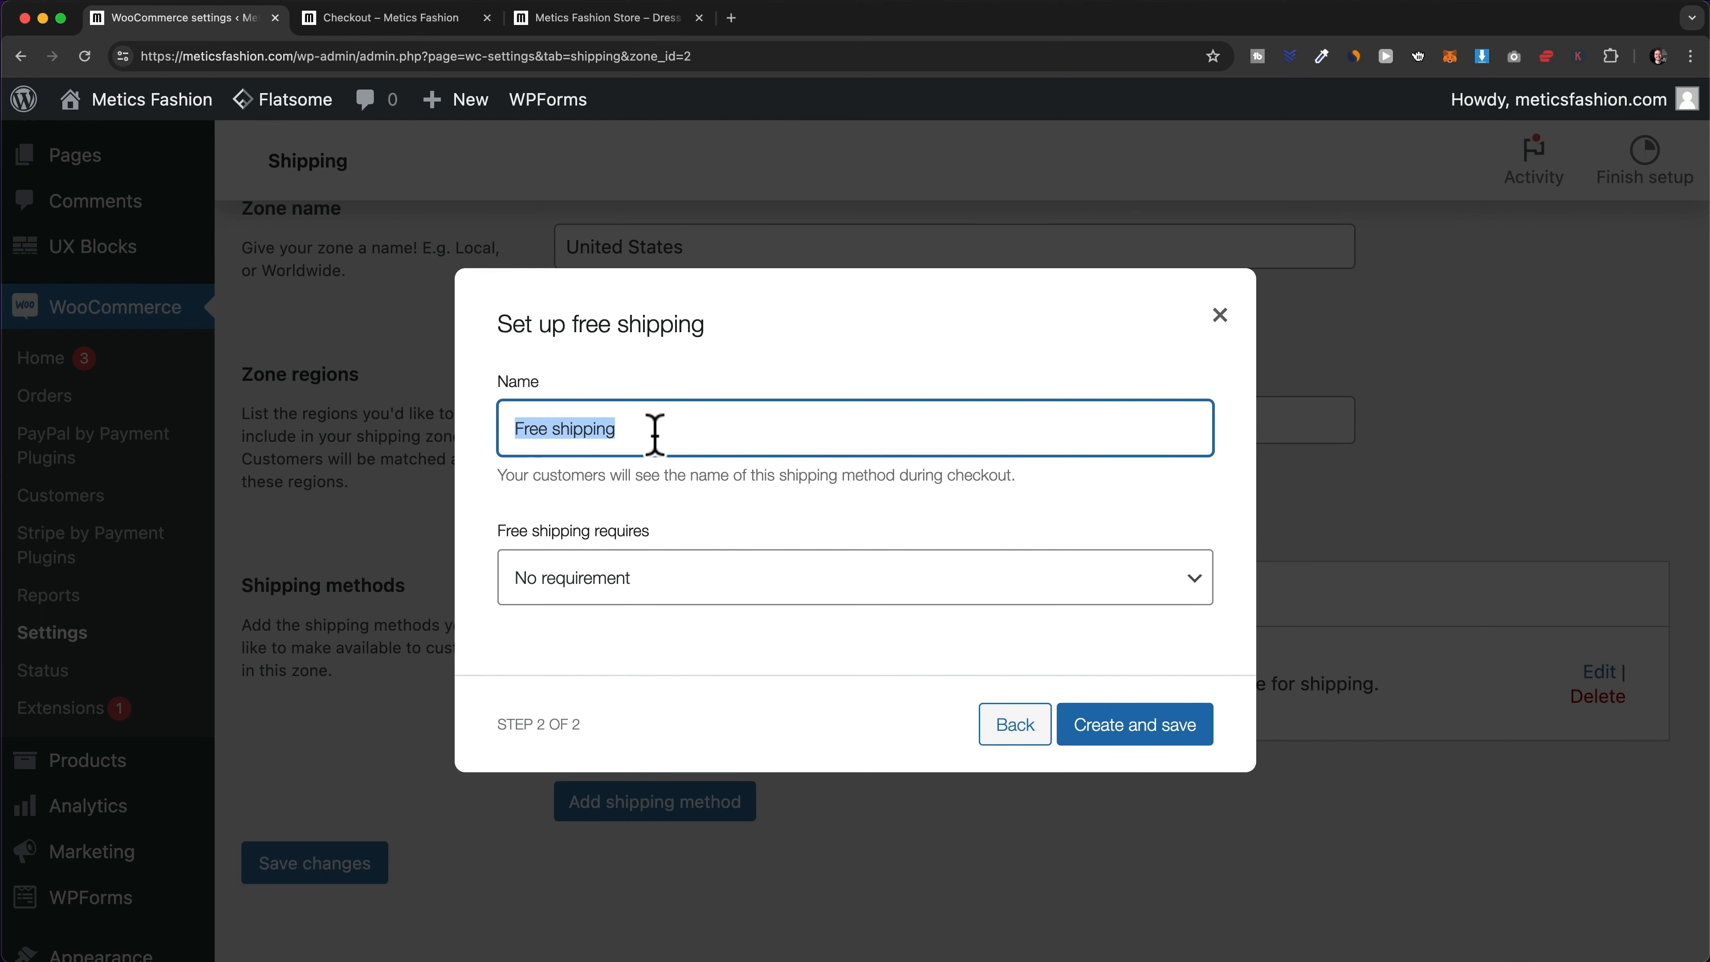
pyautogui.click(700, 623)
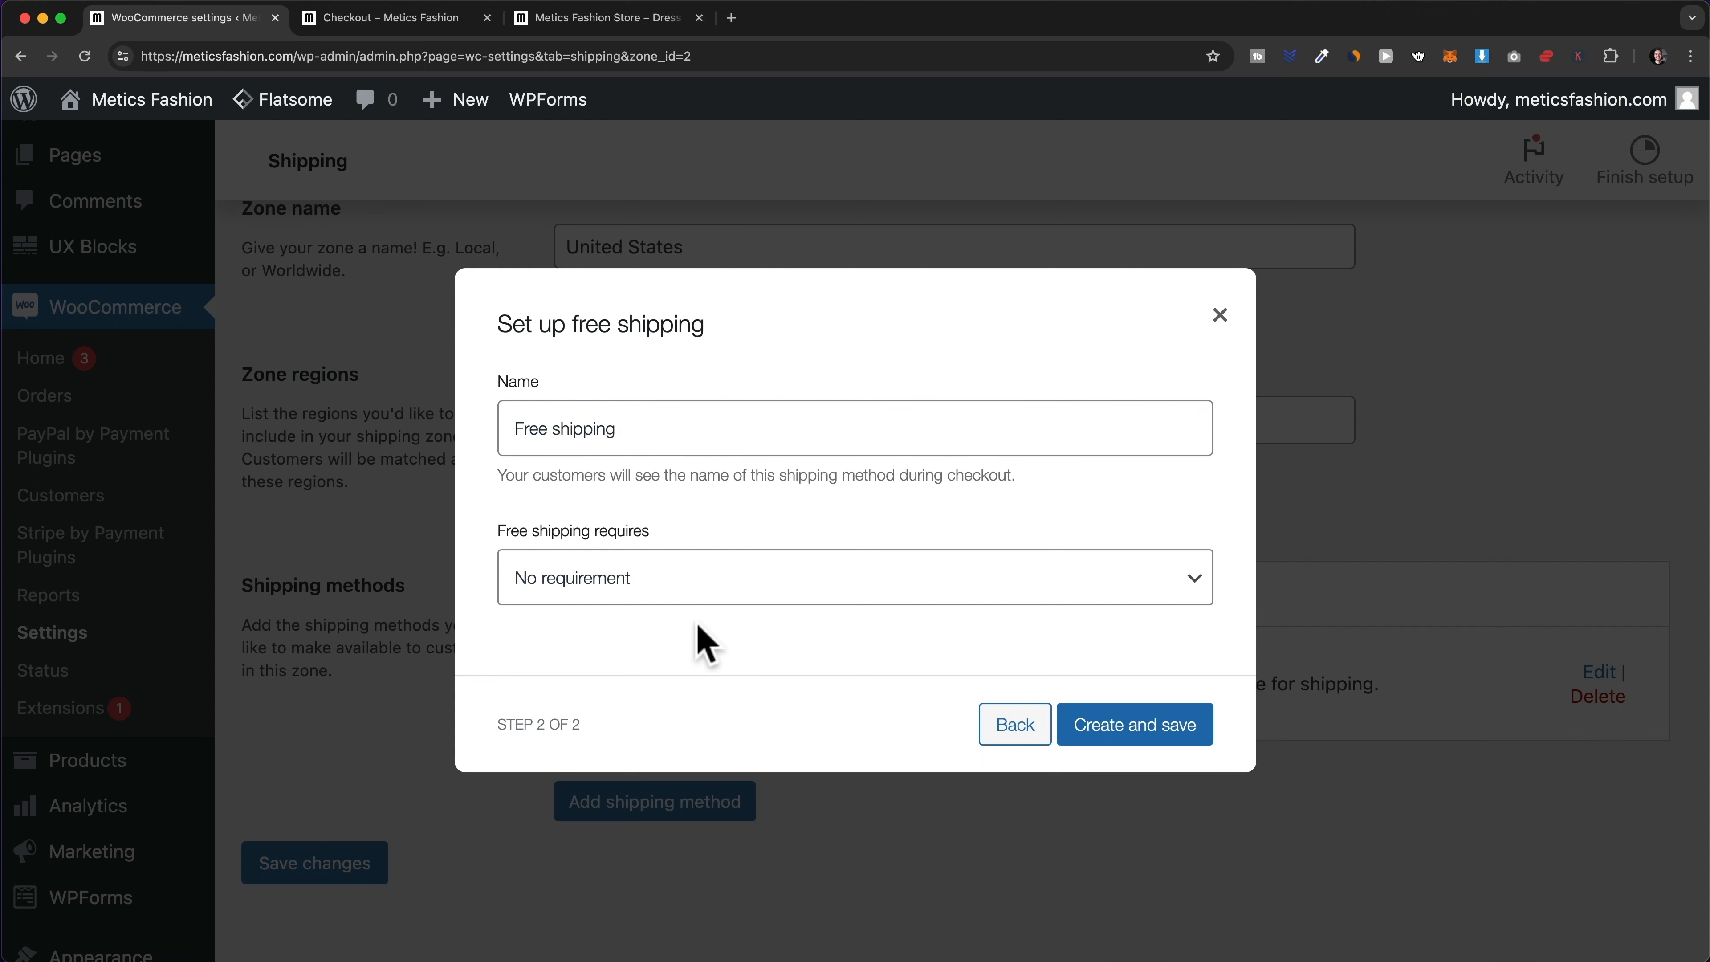
pyautogui.click(688, 594)
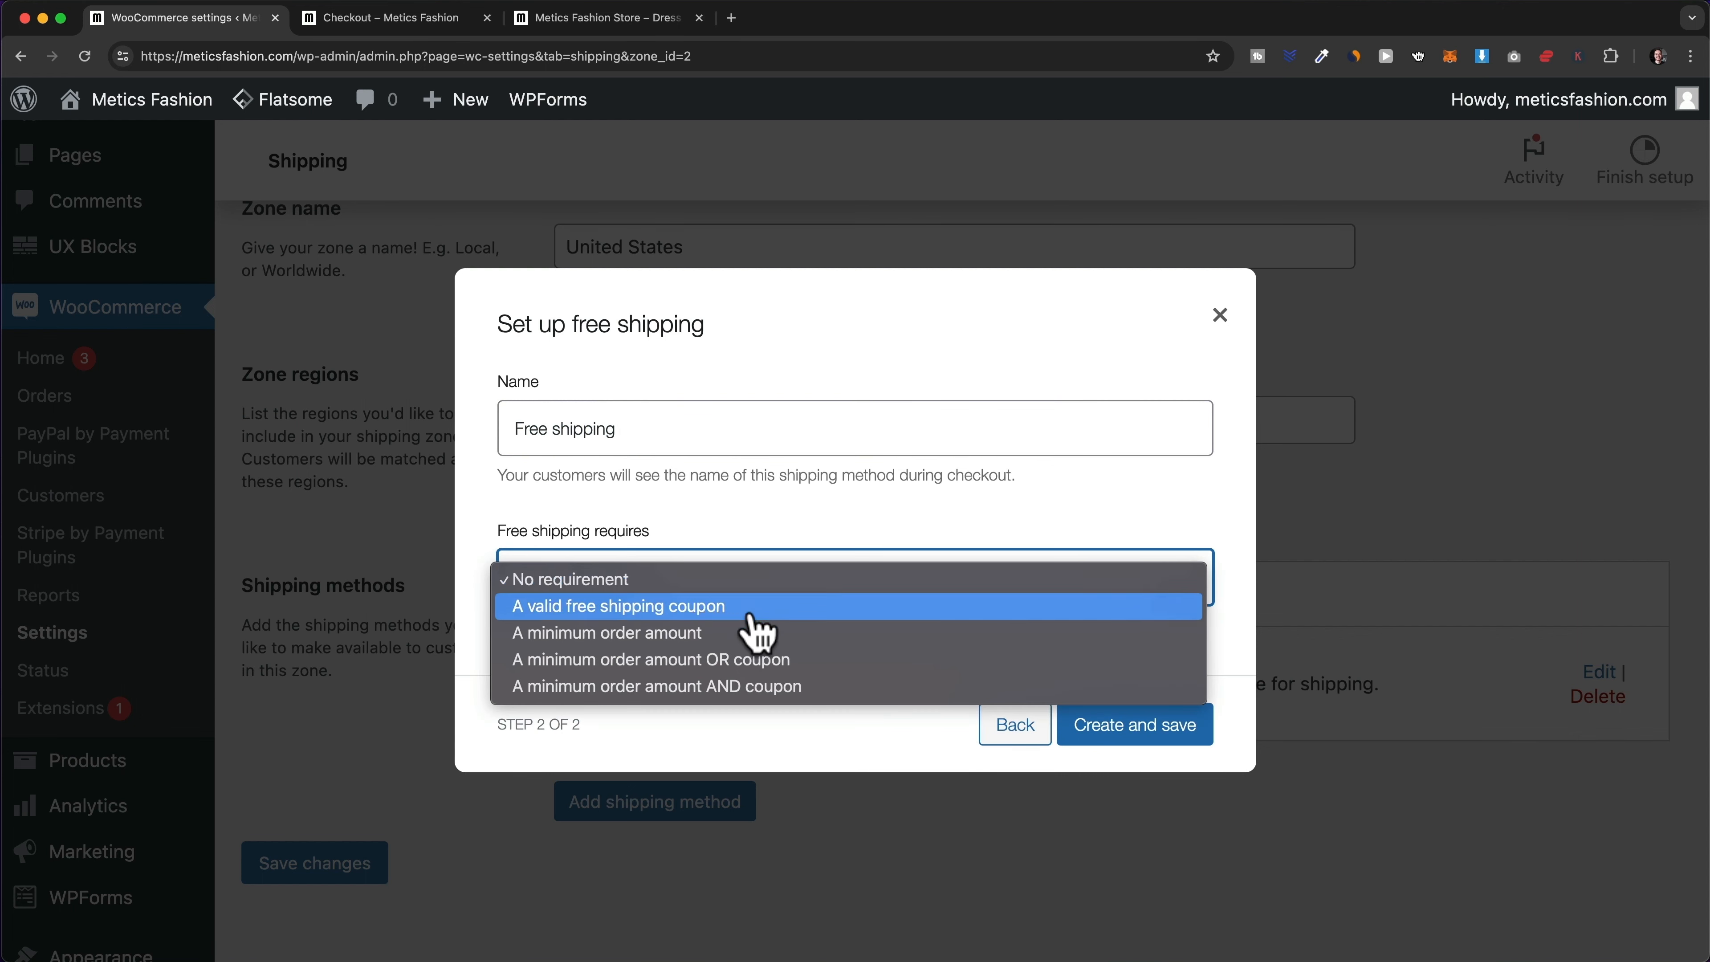
pyautogui.click(667, 636)
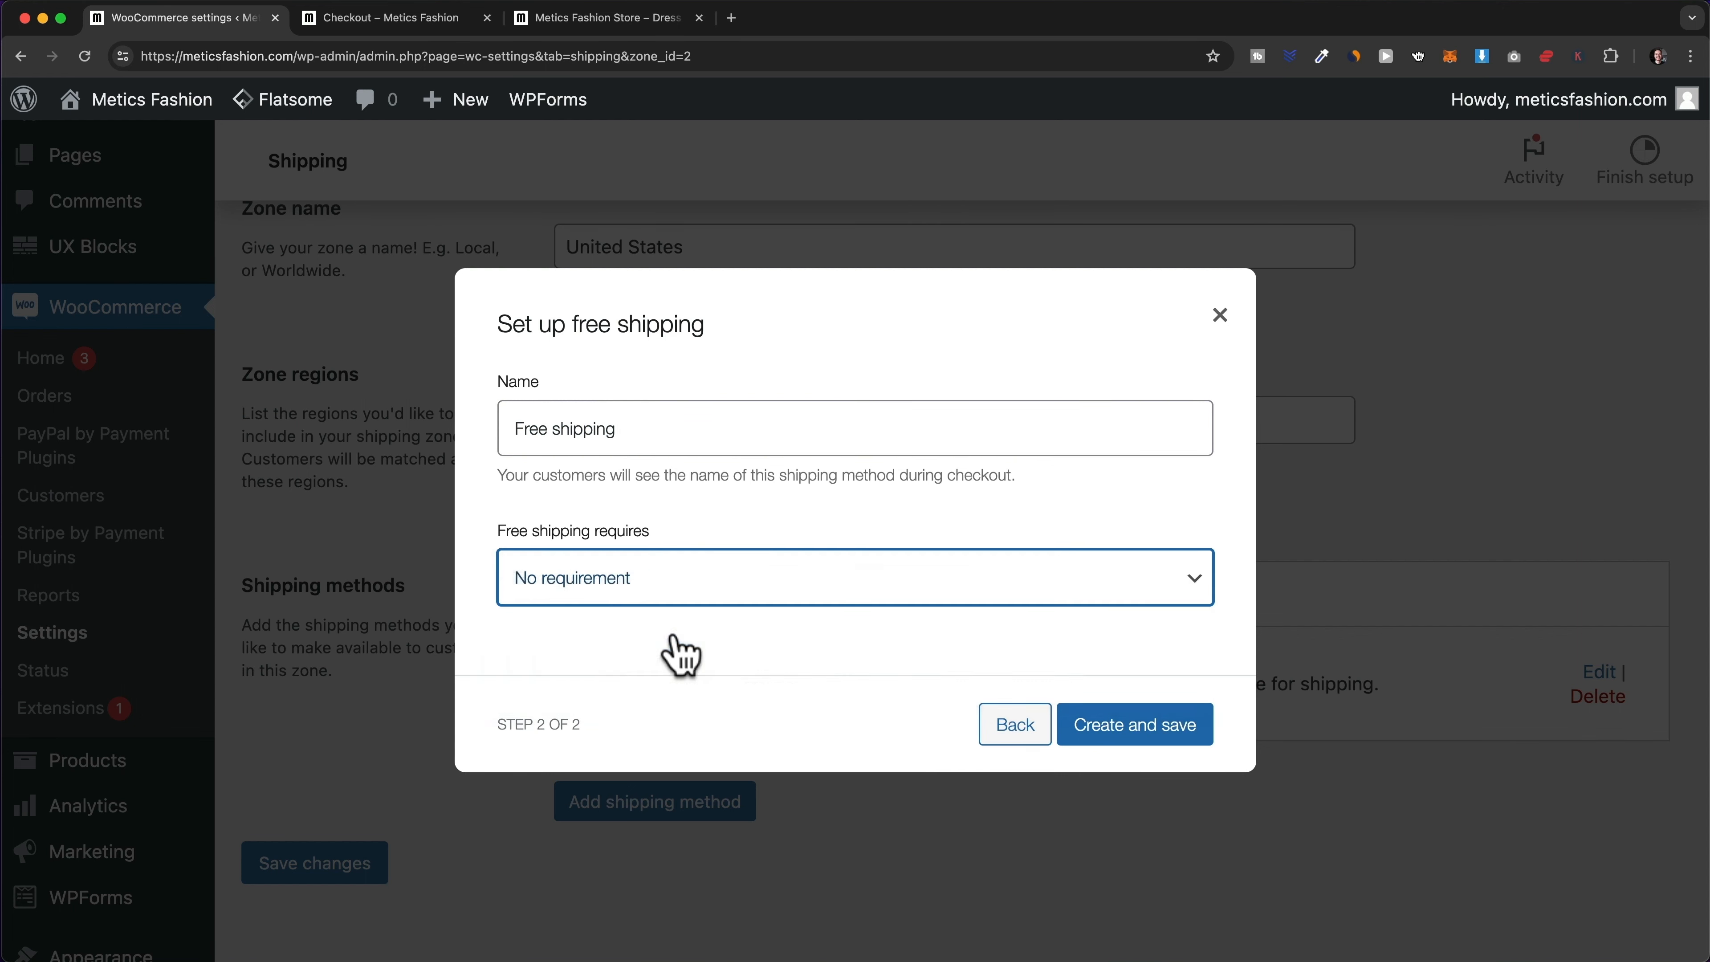
pyautogui.click(592, 605)
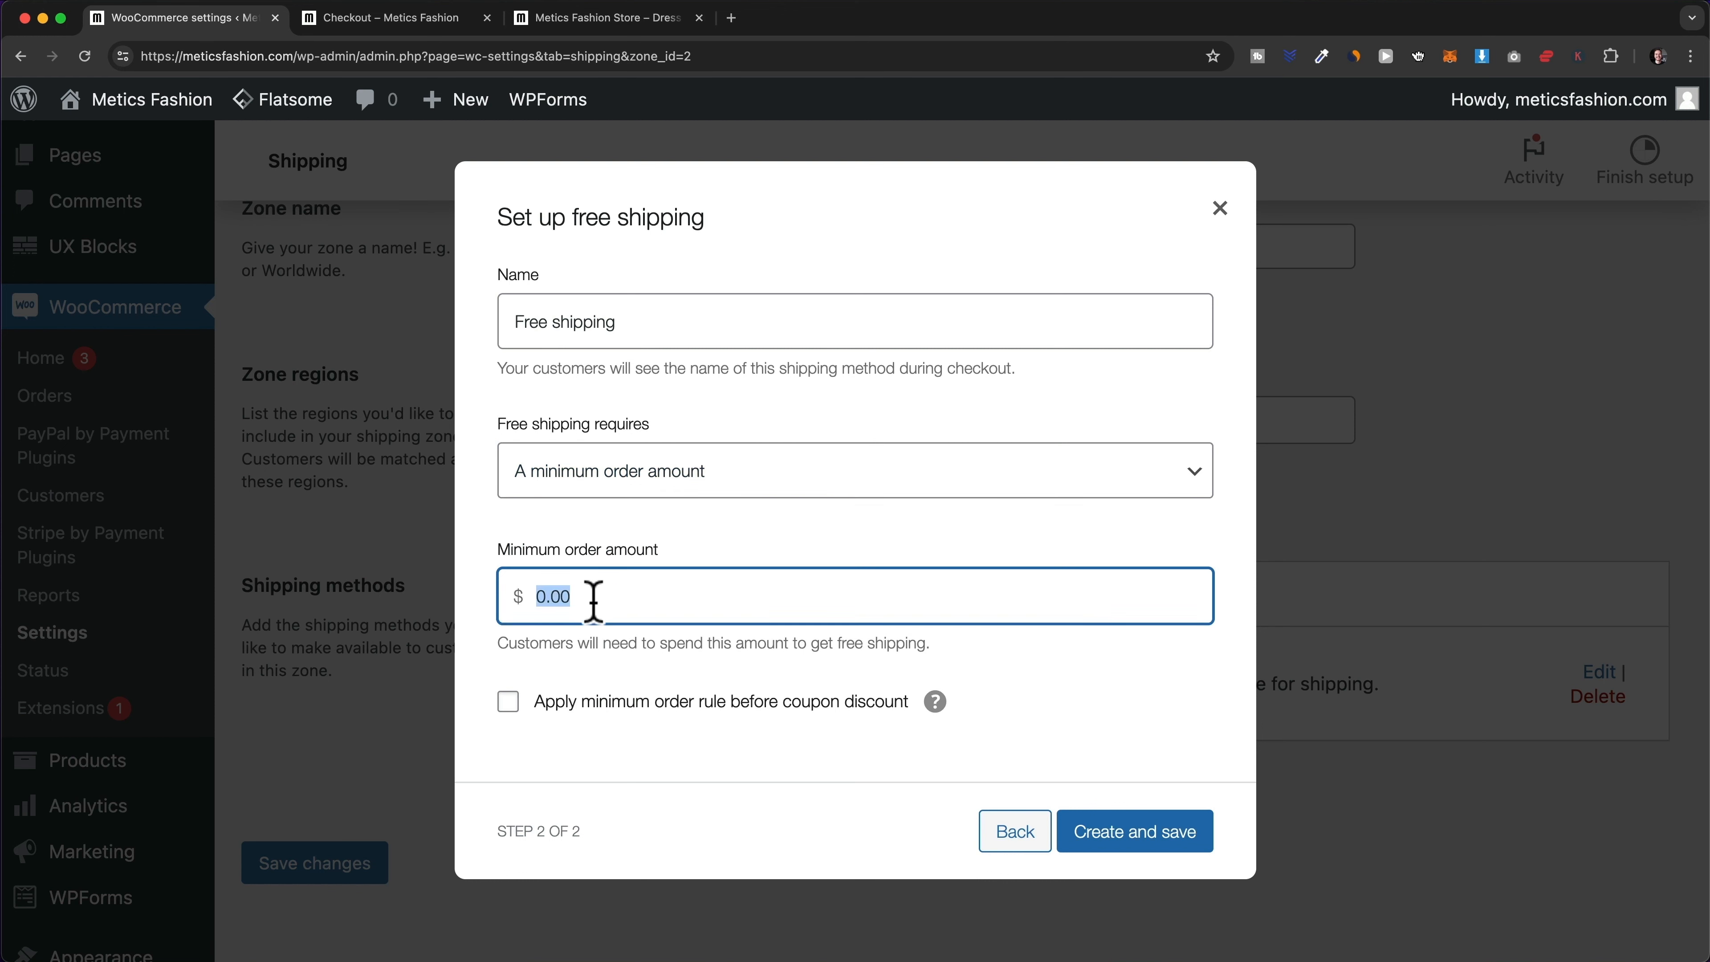
pyautogui.write('40')
pyautogui.click(733, 748)
pyautogui.click(1122, 835)
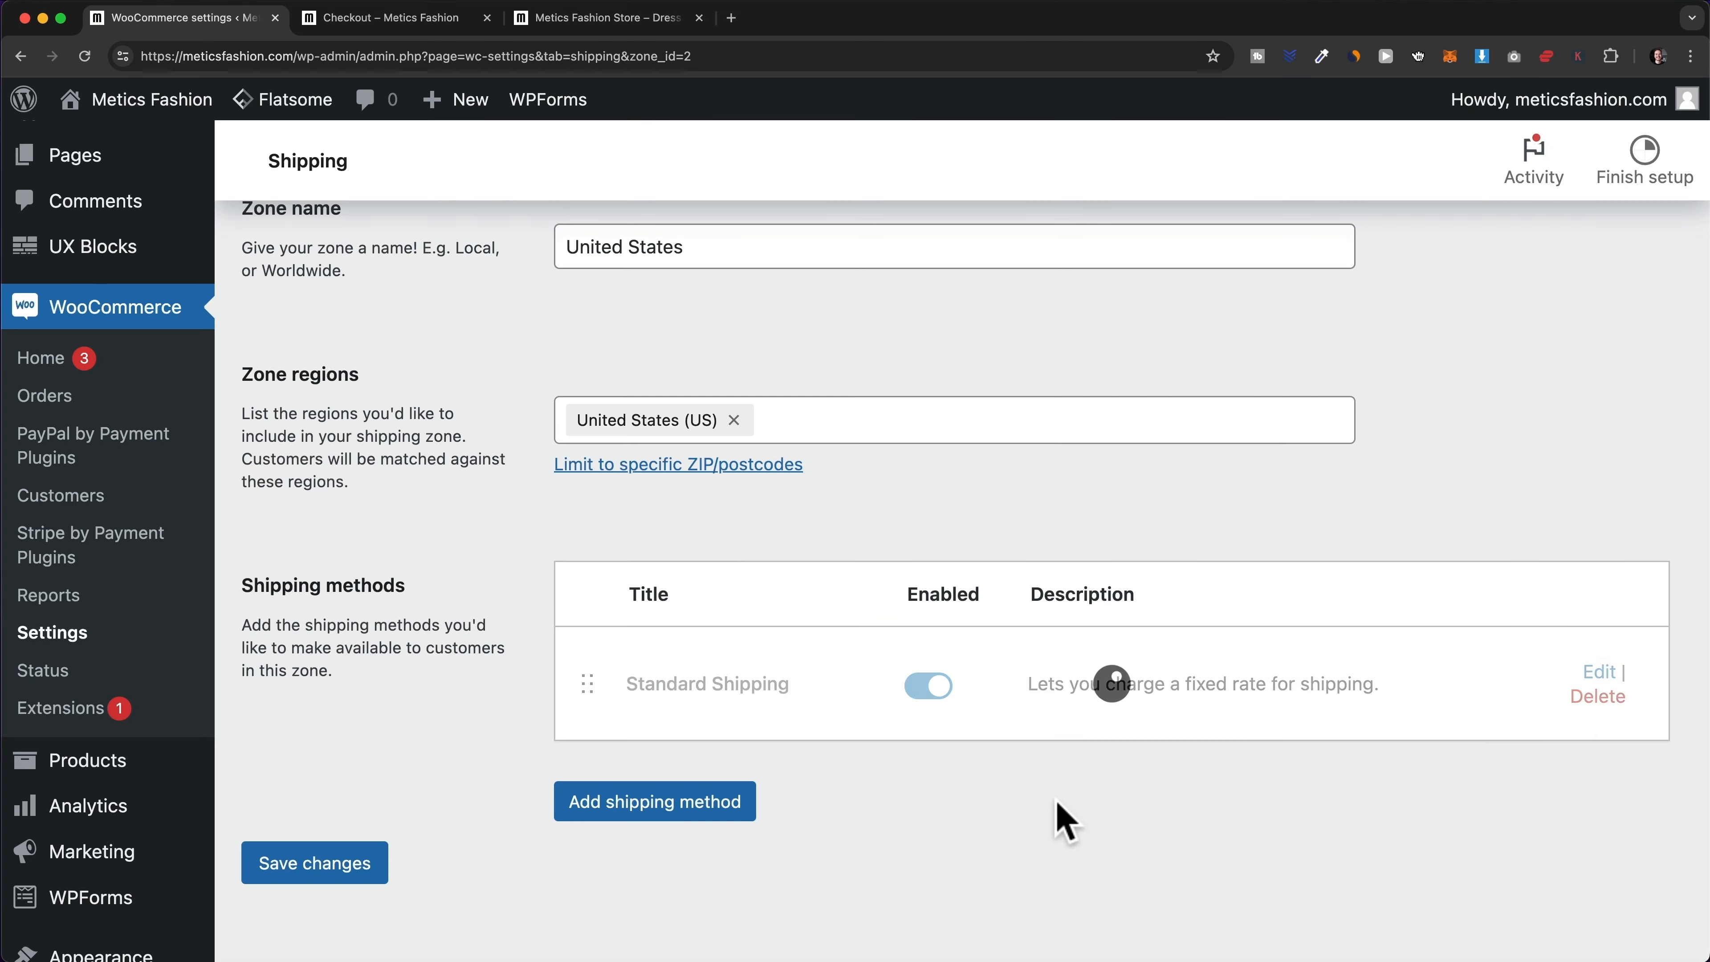
# - Move Free shipping above Standard Shipping and save the new method order
pyautogui.scroll(-3, 821, 826)
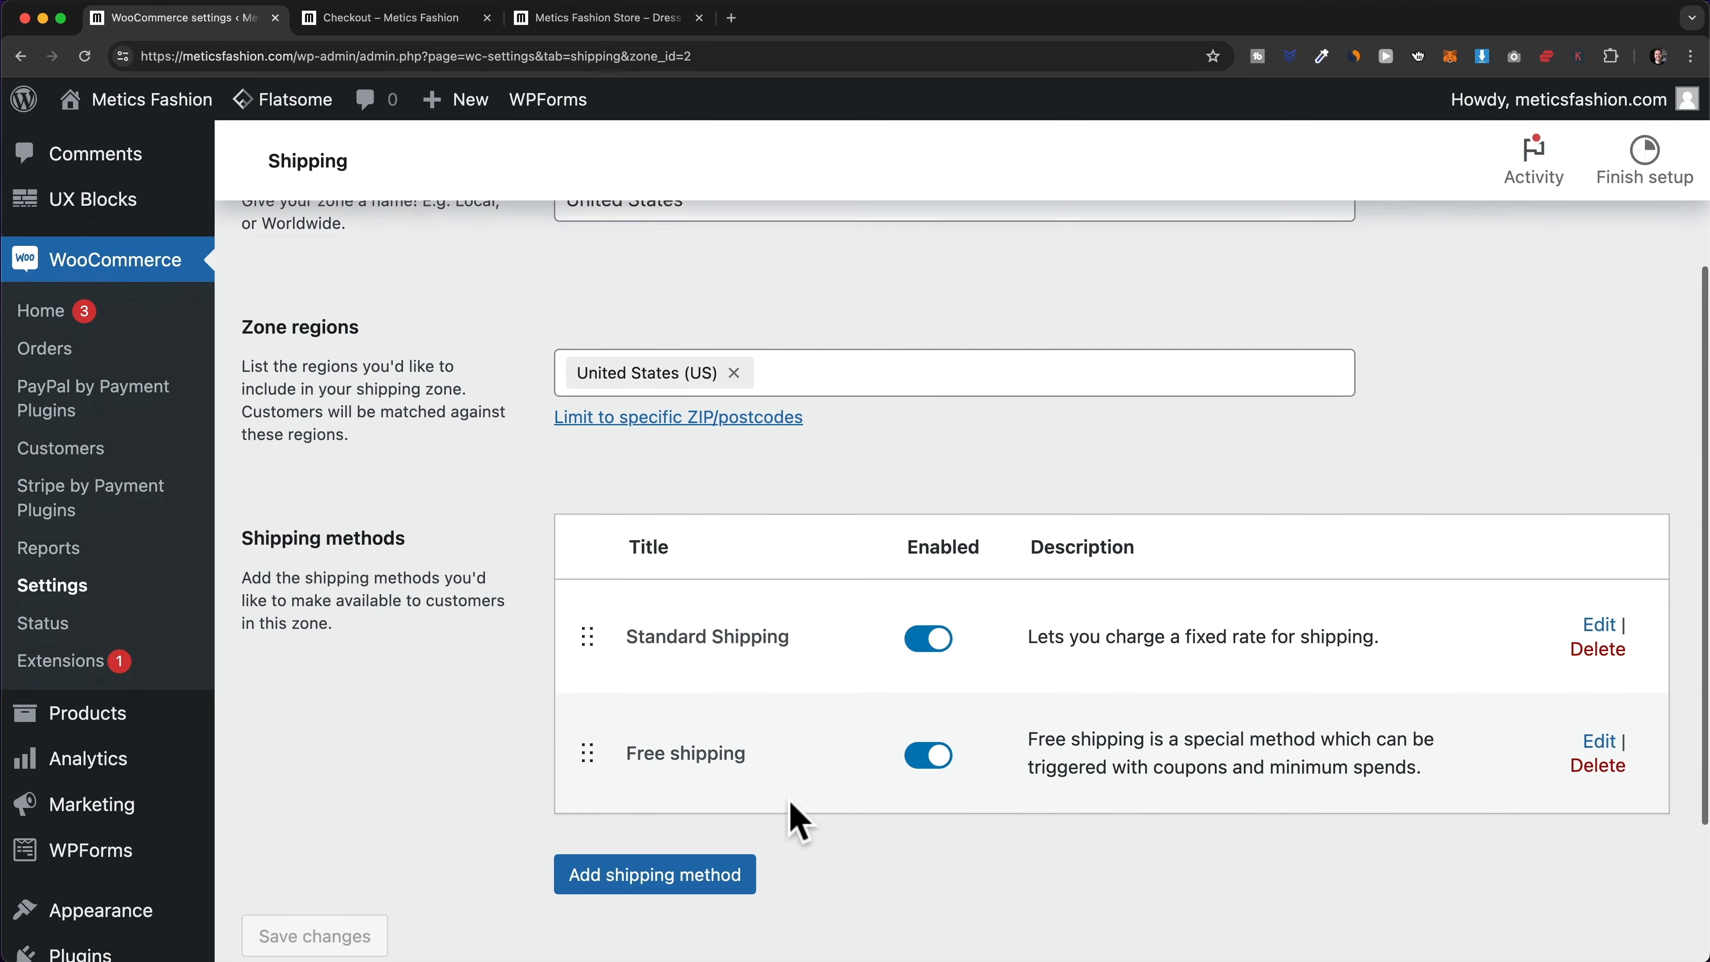
pyautogui.moveTo(592, 662); pyautogui.dragTo(595, 551)
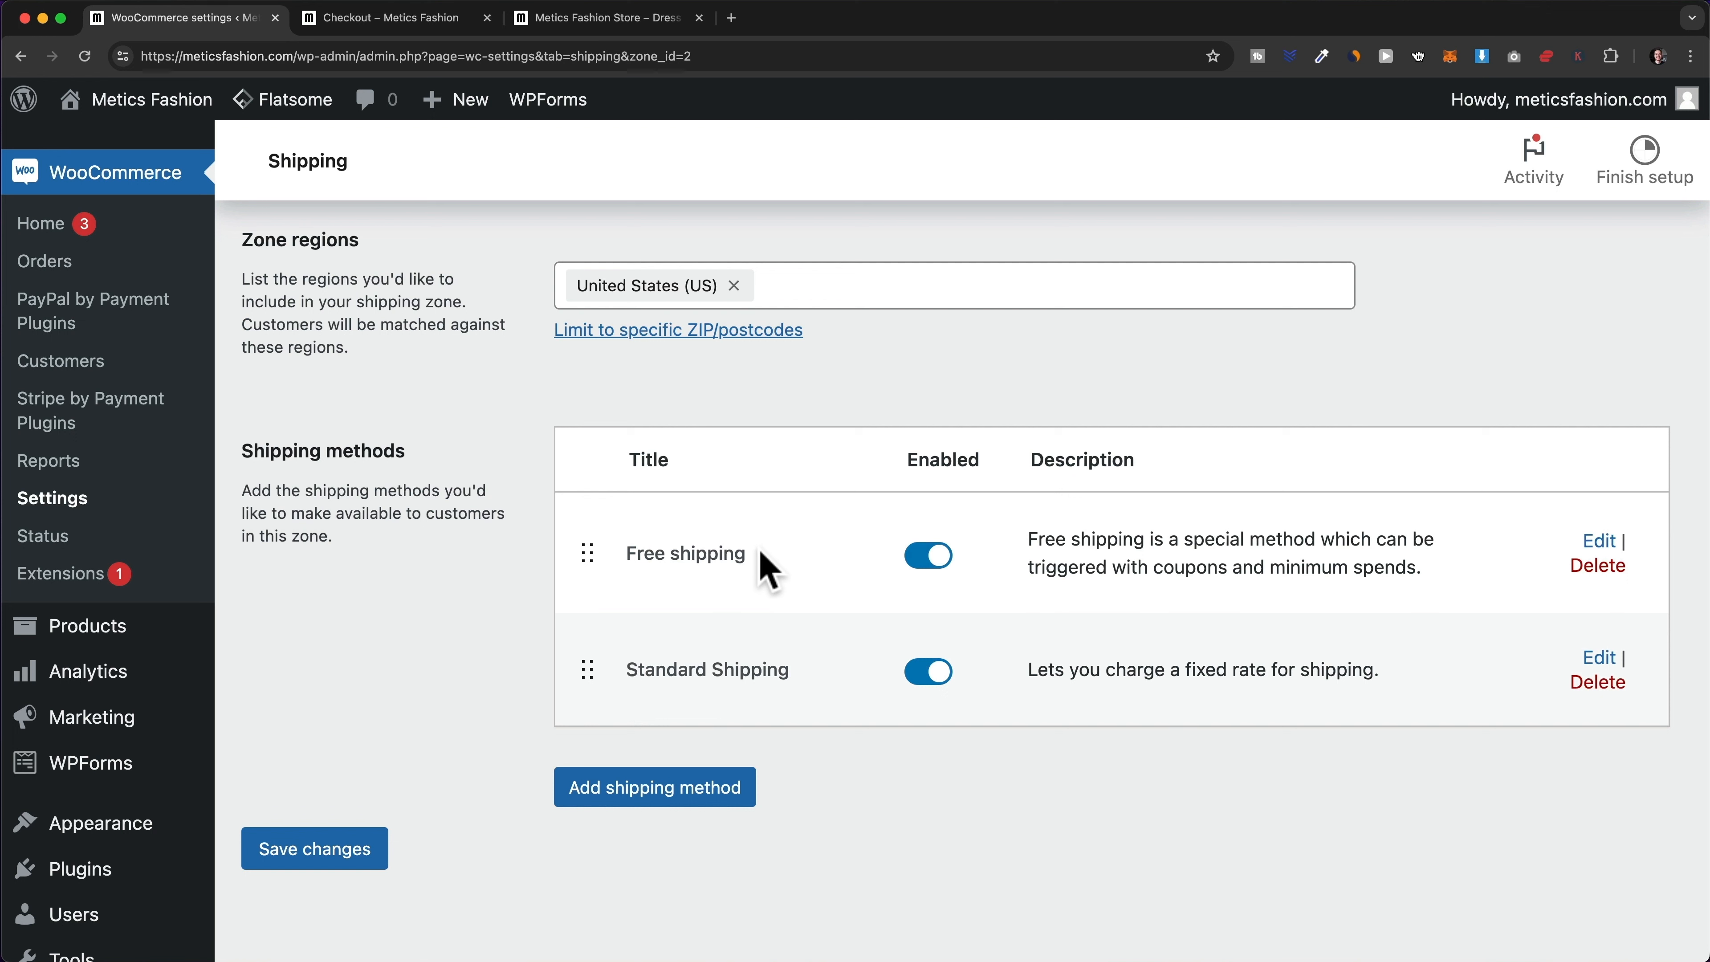
pyautogui.click(379, 869)
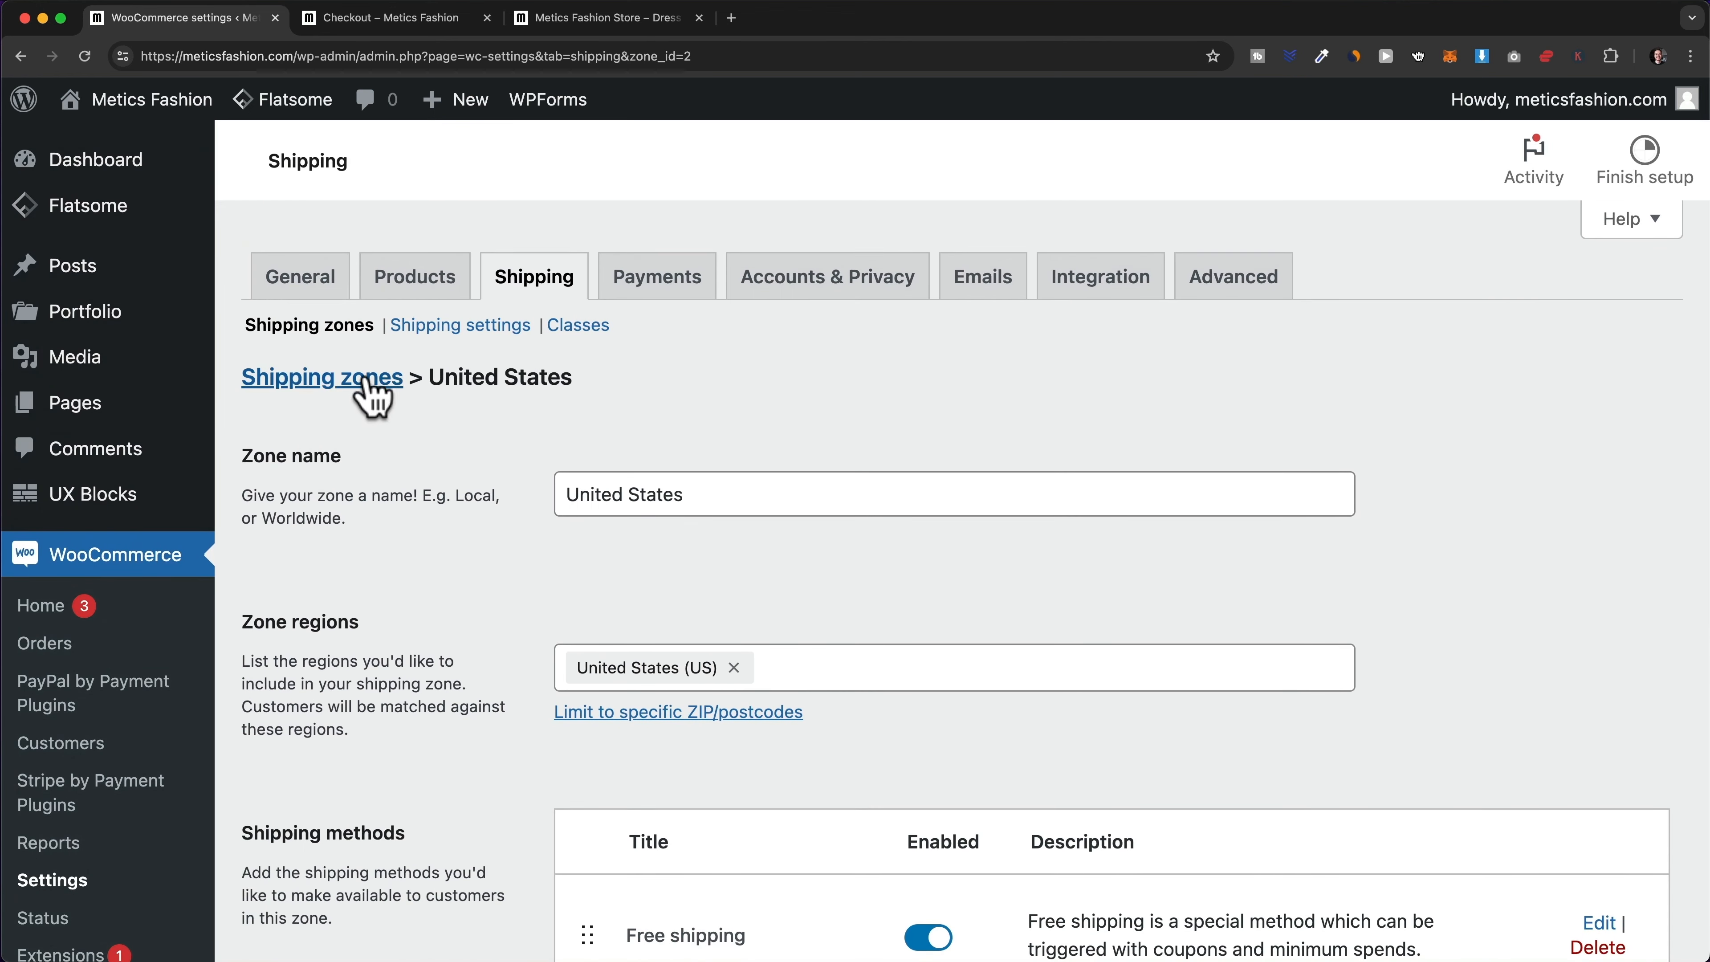
# - Return to the Shipping zones list and review the United States (US) region entry
pyautogui.click(369, 383)
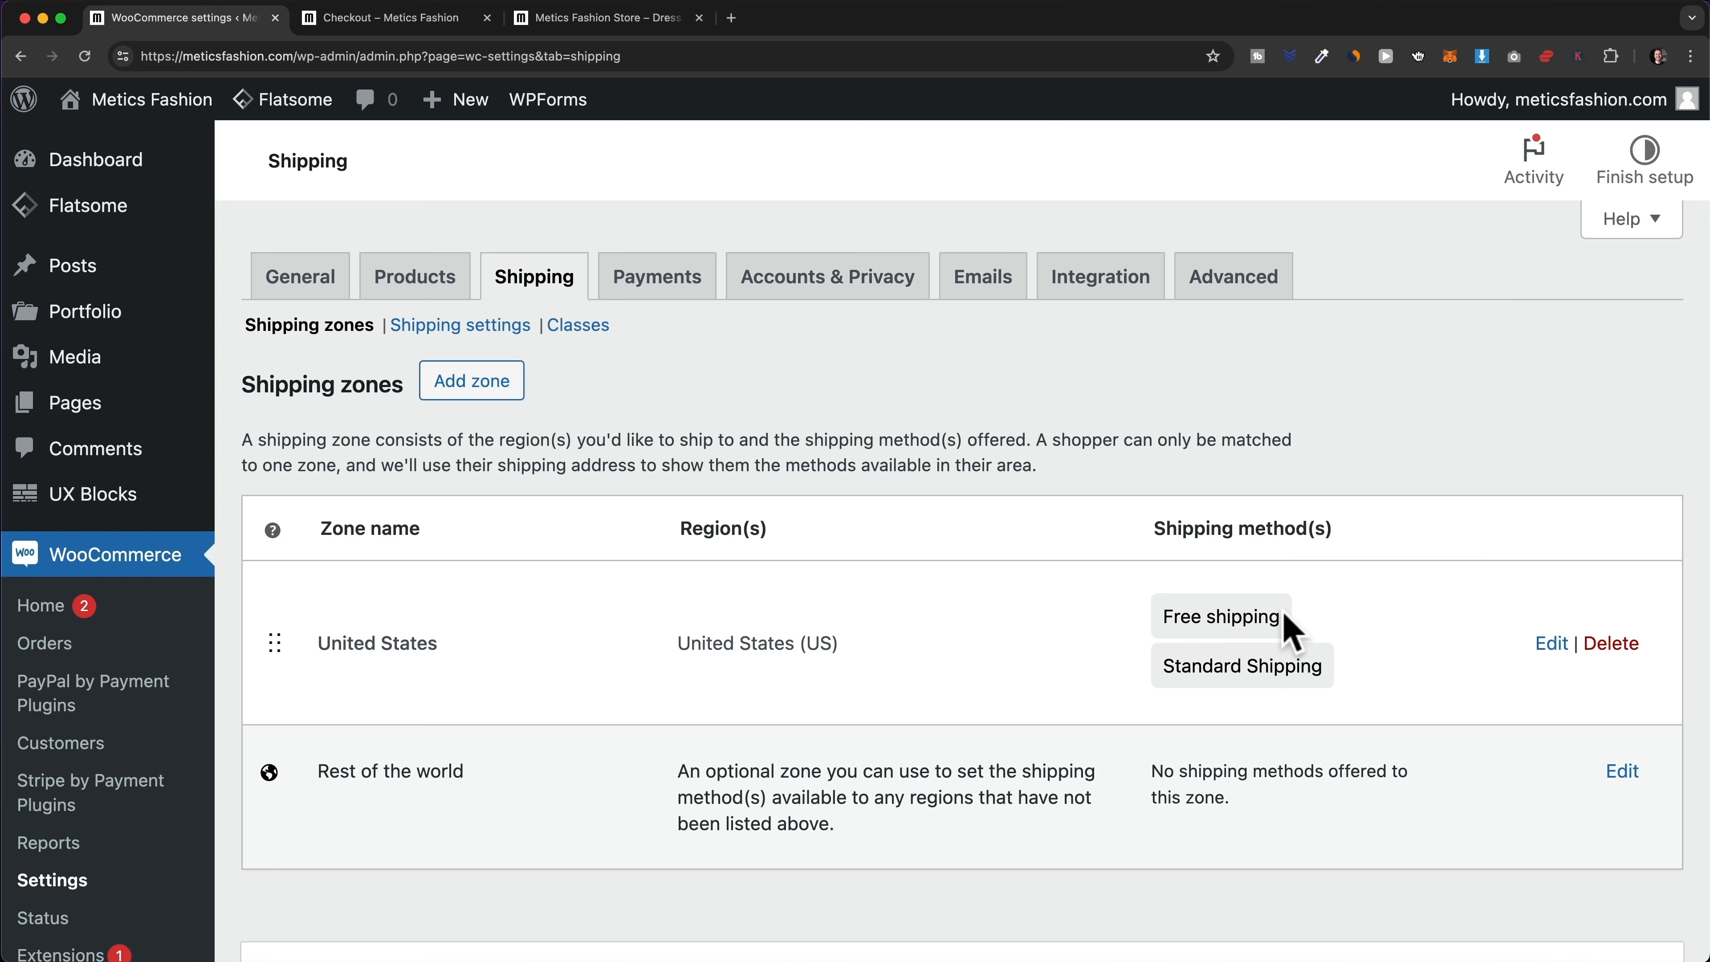
pyautogui.moveTo(845, 644); pyautogui.dragTo(677, 643)
pyautogui.click(936, 667)
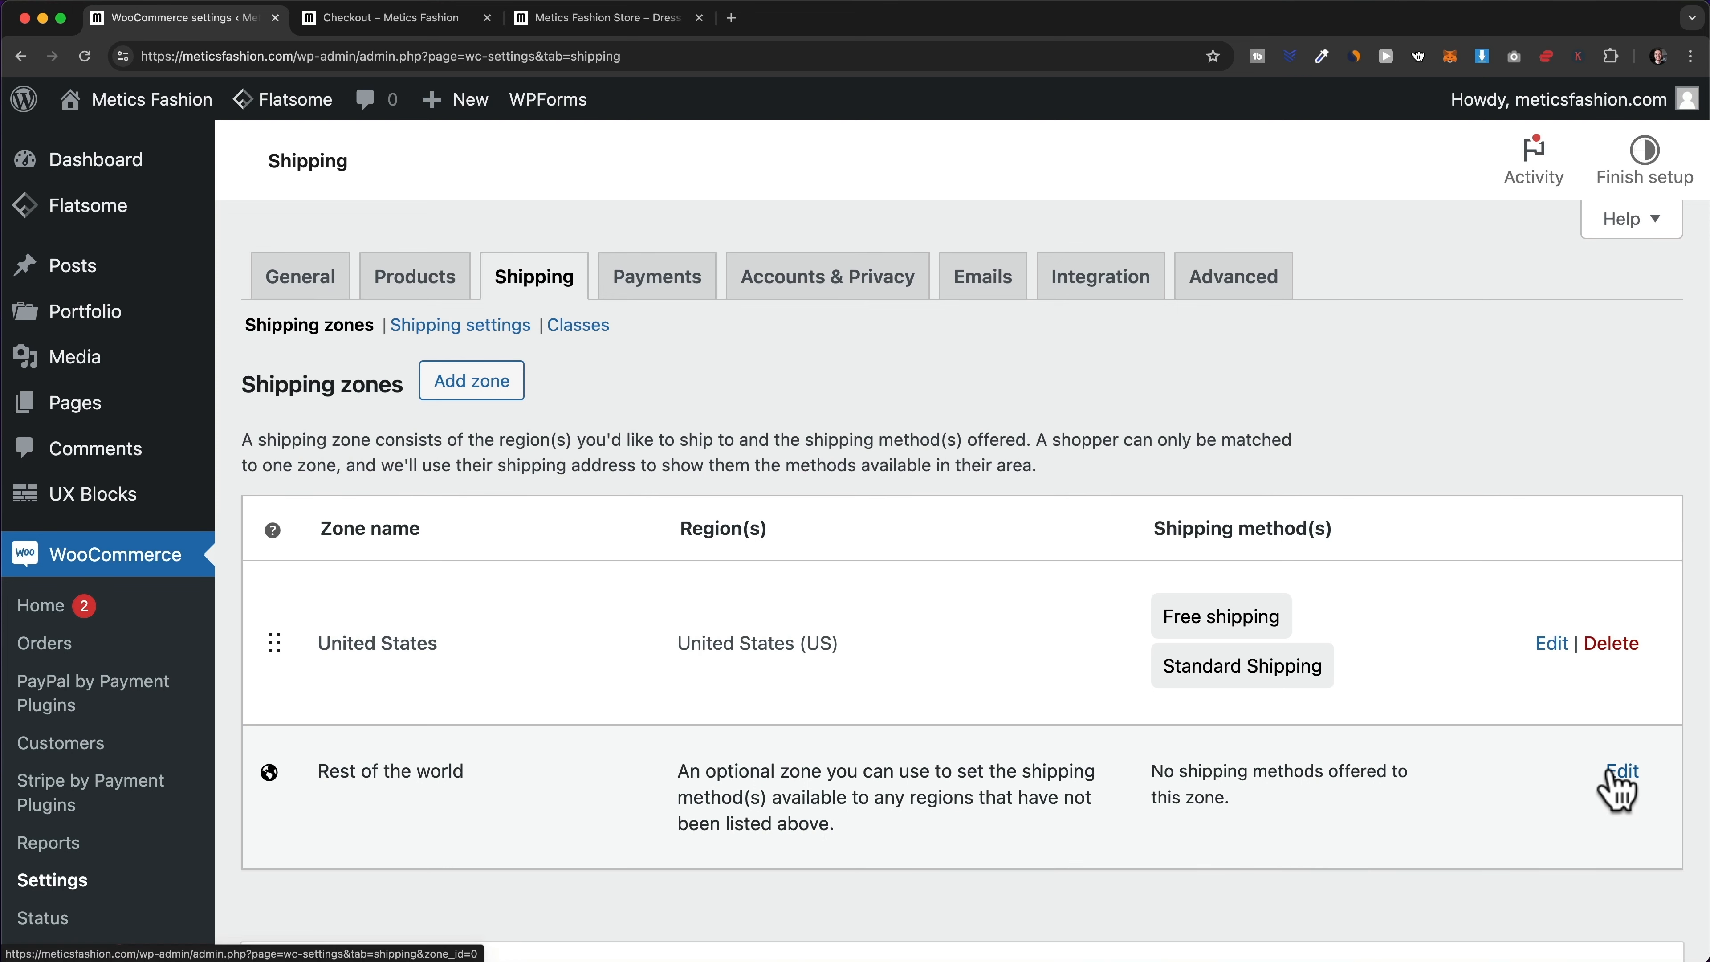
# - Open the Rest of the world zone and start adding a Flat rate method
pyautogui.click(1624, 774)
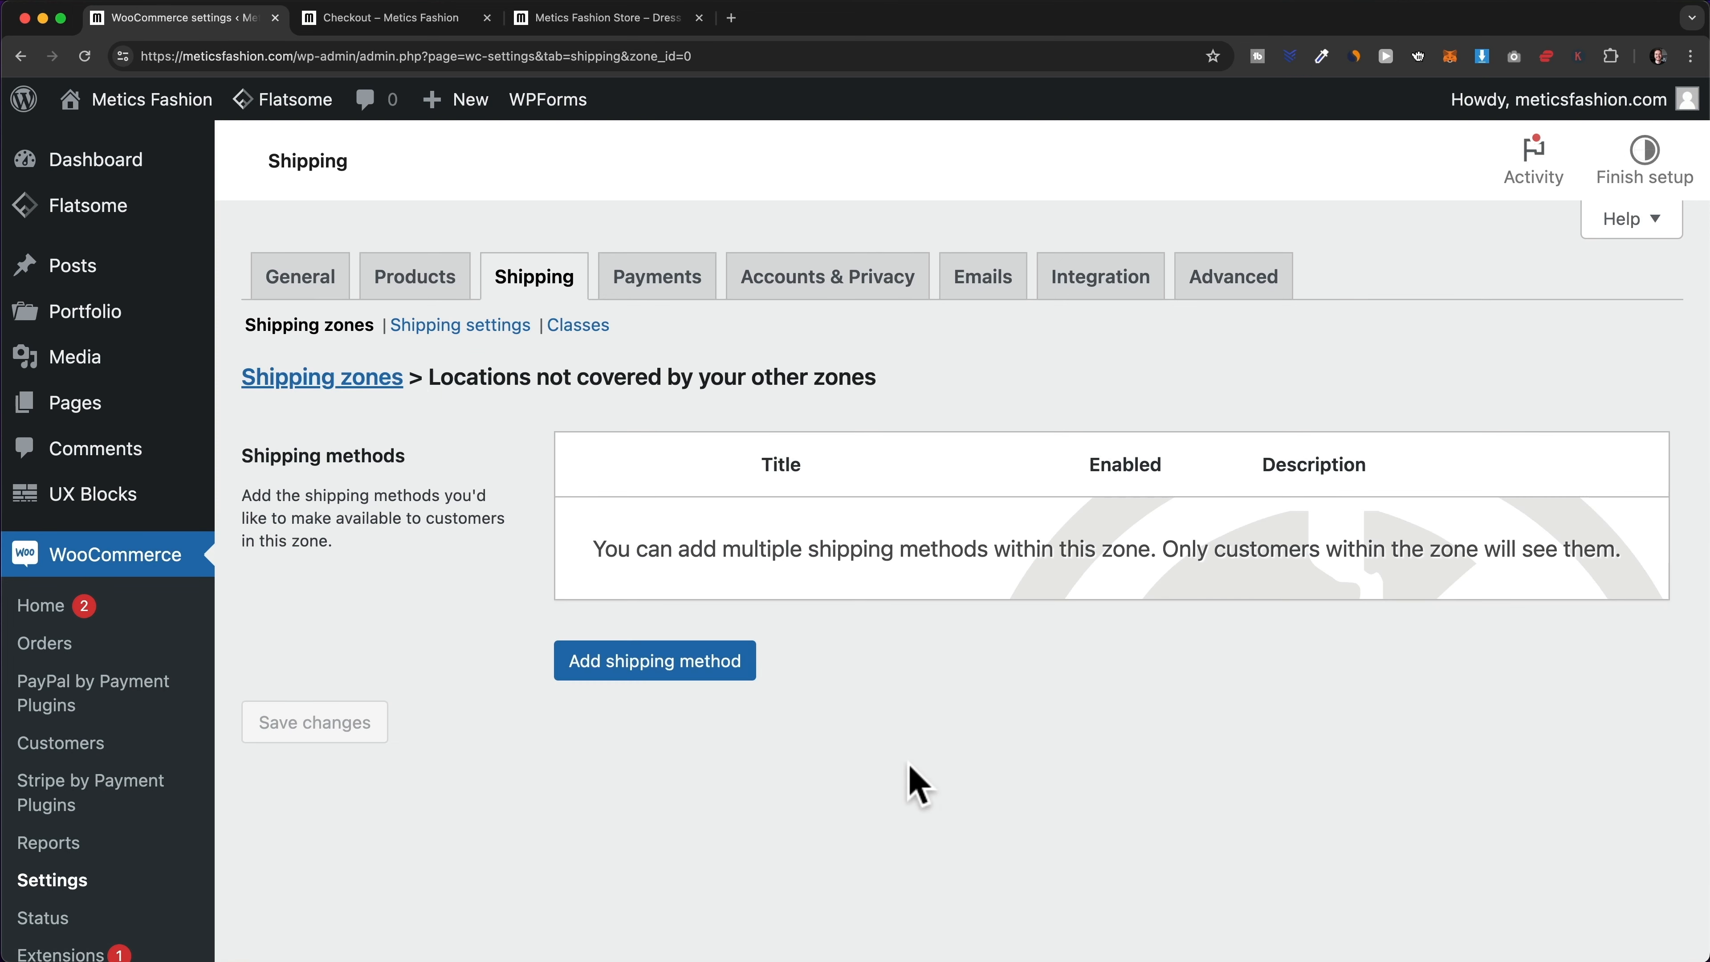
pyautogui.click(673, 674)
pyautogui.click(730, 516)
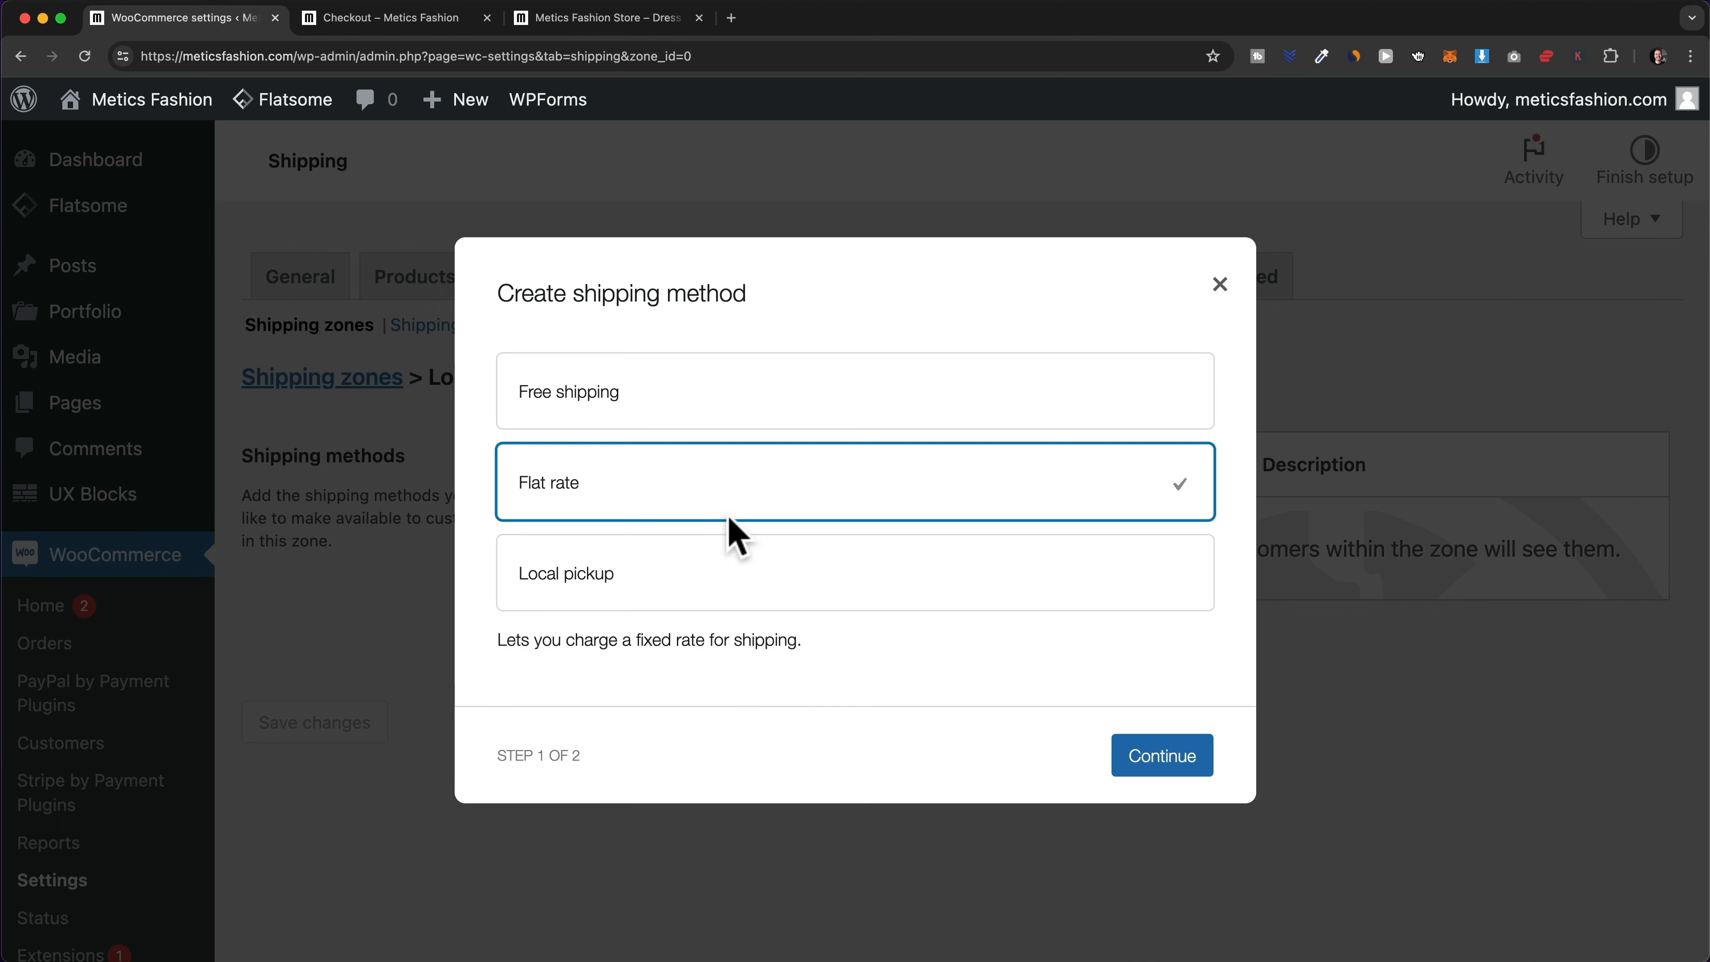
pyautogui.click(1137, 765)
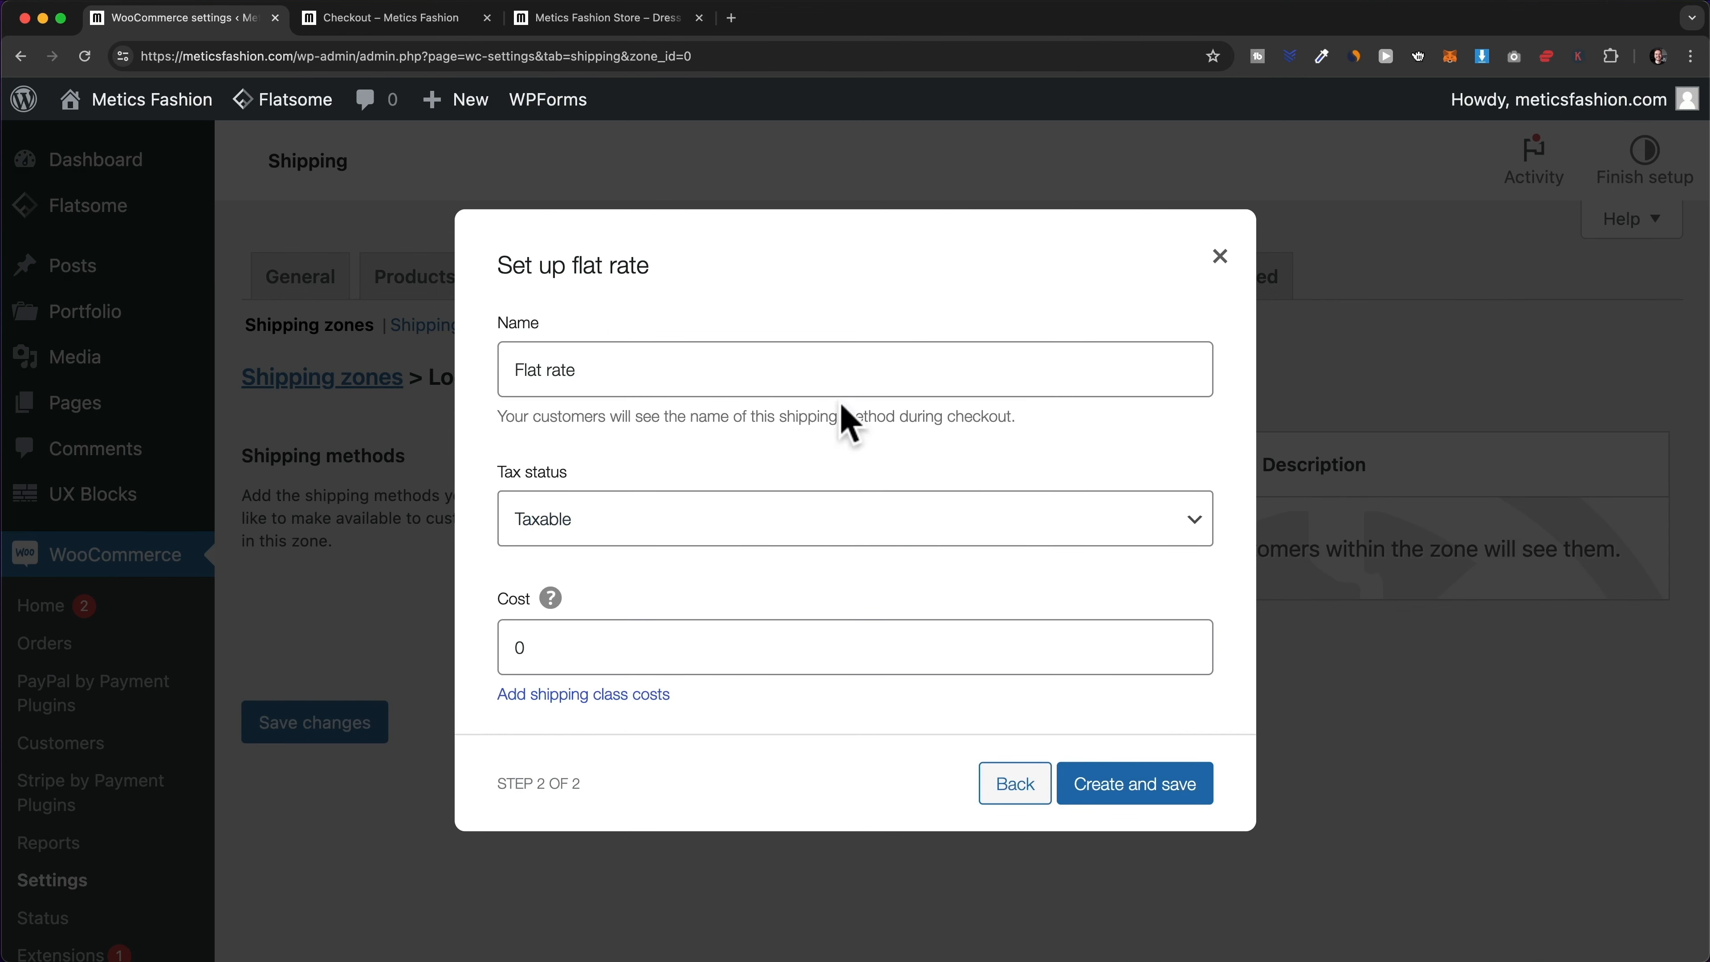
# - Name it 'Standard Shipping' with tax status None and cost 15, then save and return to zones
pyautogui.click(574, 357)
pyautogui.moveTo(574, 358); pyautogui.dragTo(500, 347)
pyautogui.write('Stan')
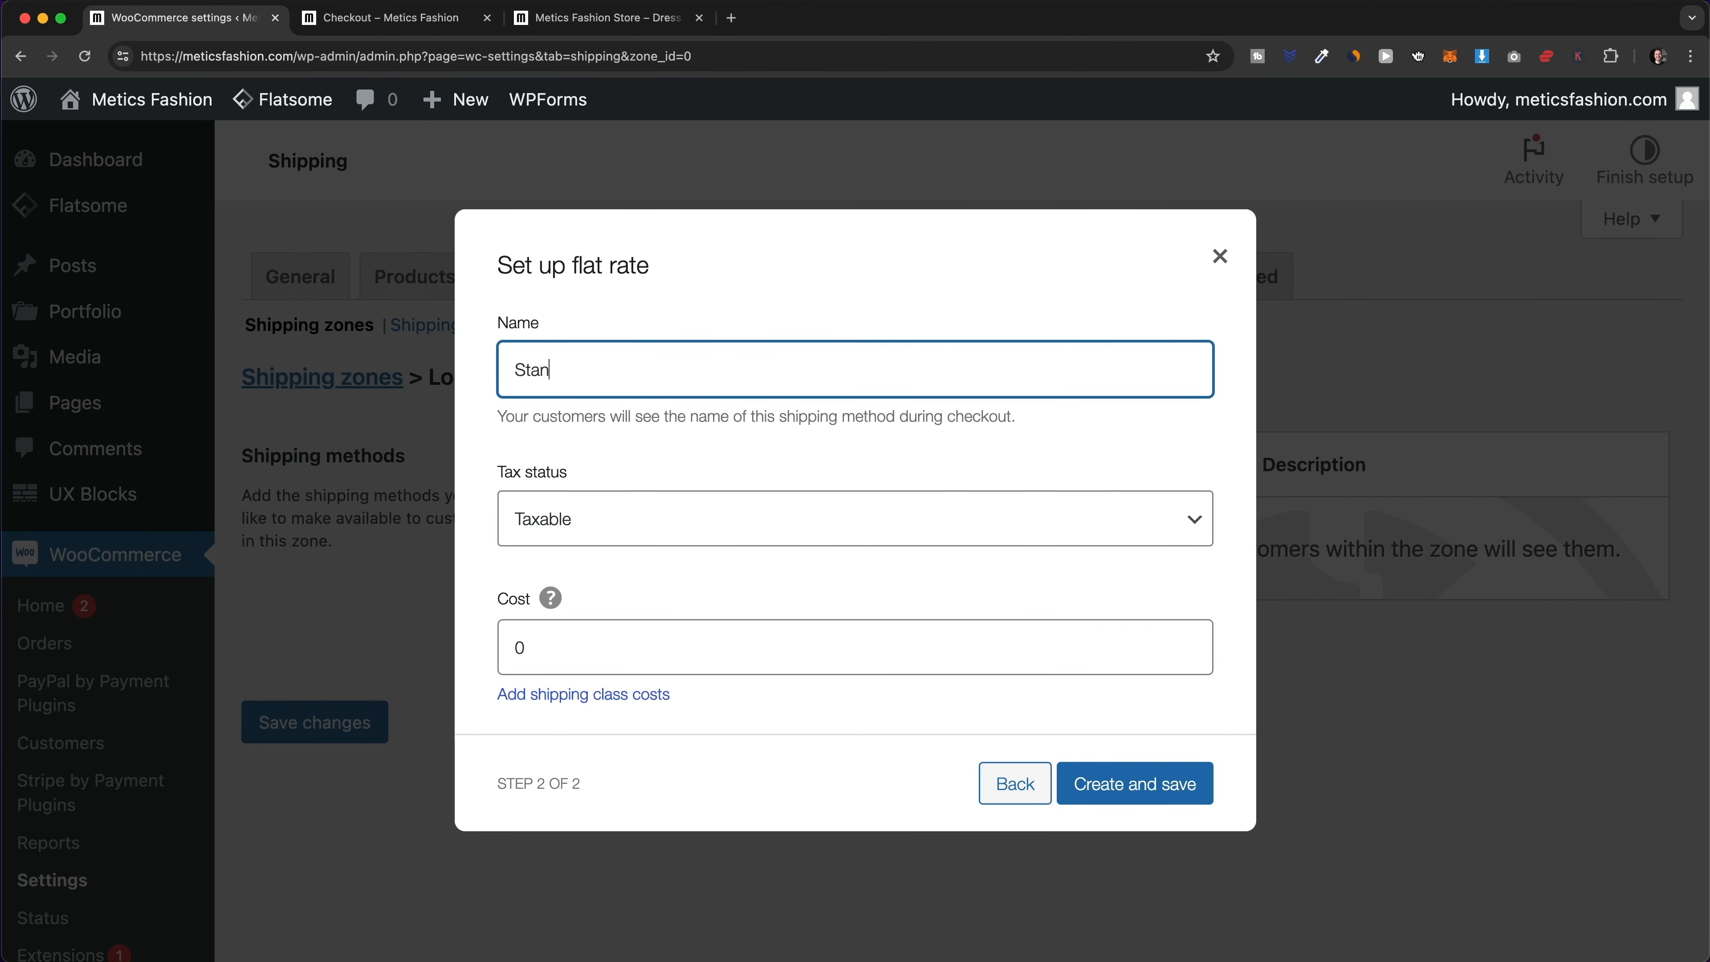
pyautogui.write('dard Shipping')
pyautogui.click(583, 519)
pyautogui.click(603, 547)
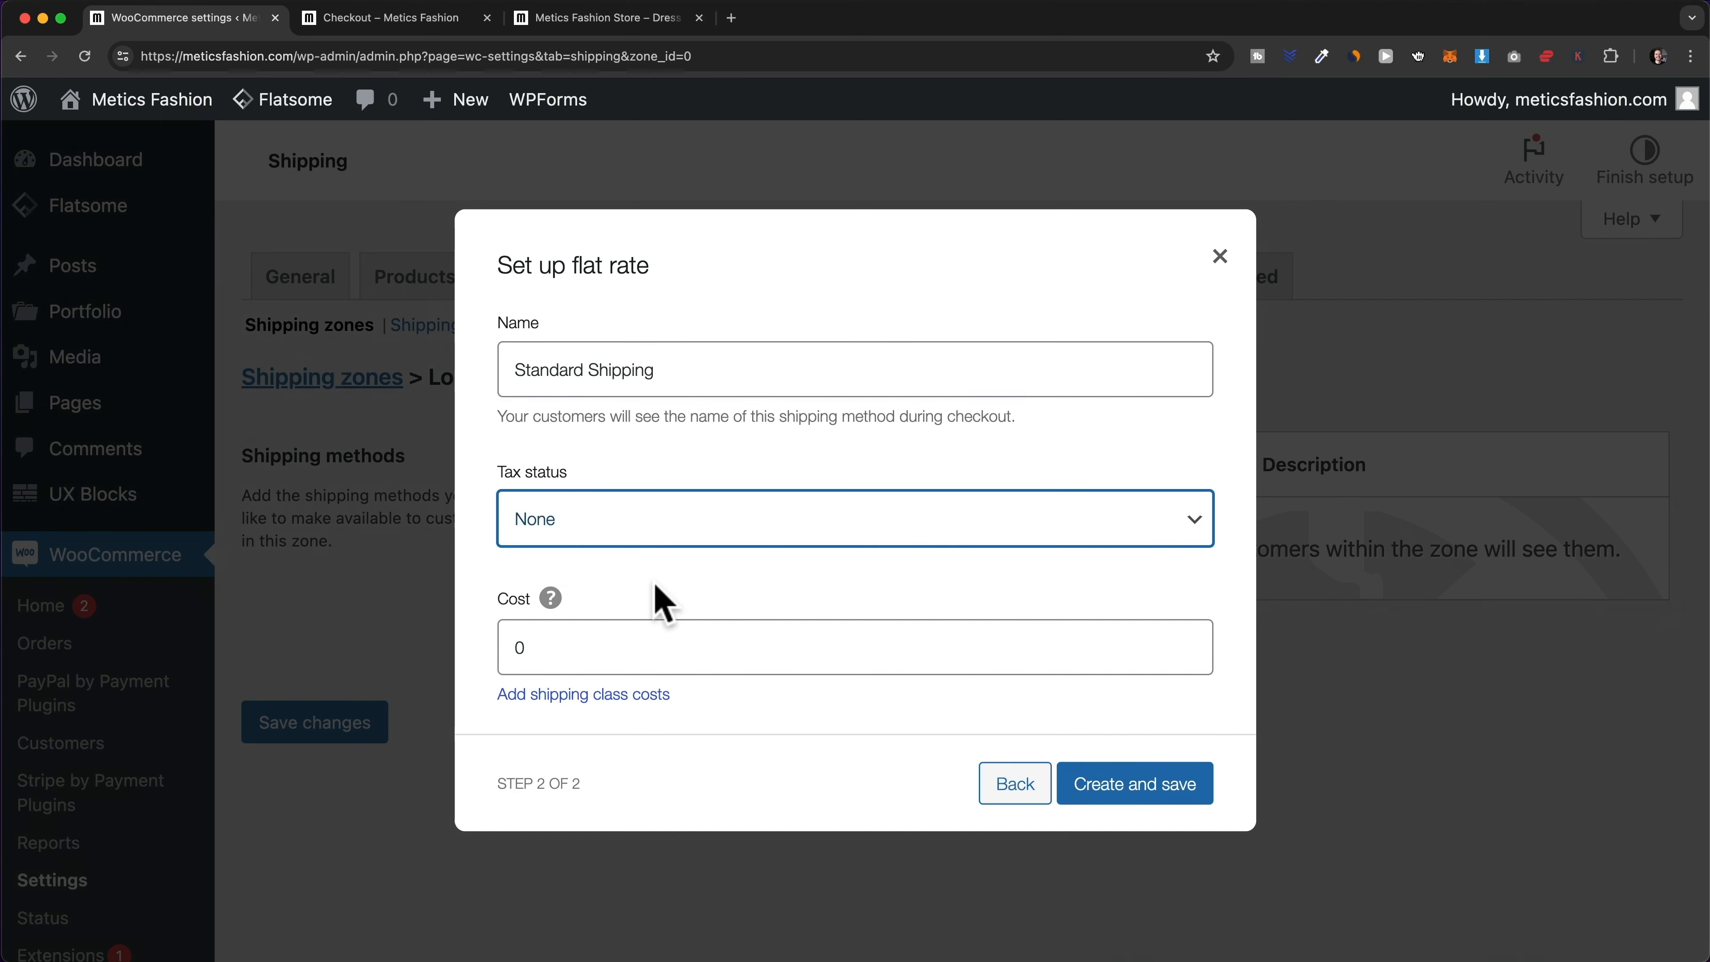
pyautogui.click(512, 649)
pyautogui.moveTo(530, 645); pyautogui.dragTo(509, 646)
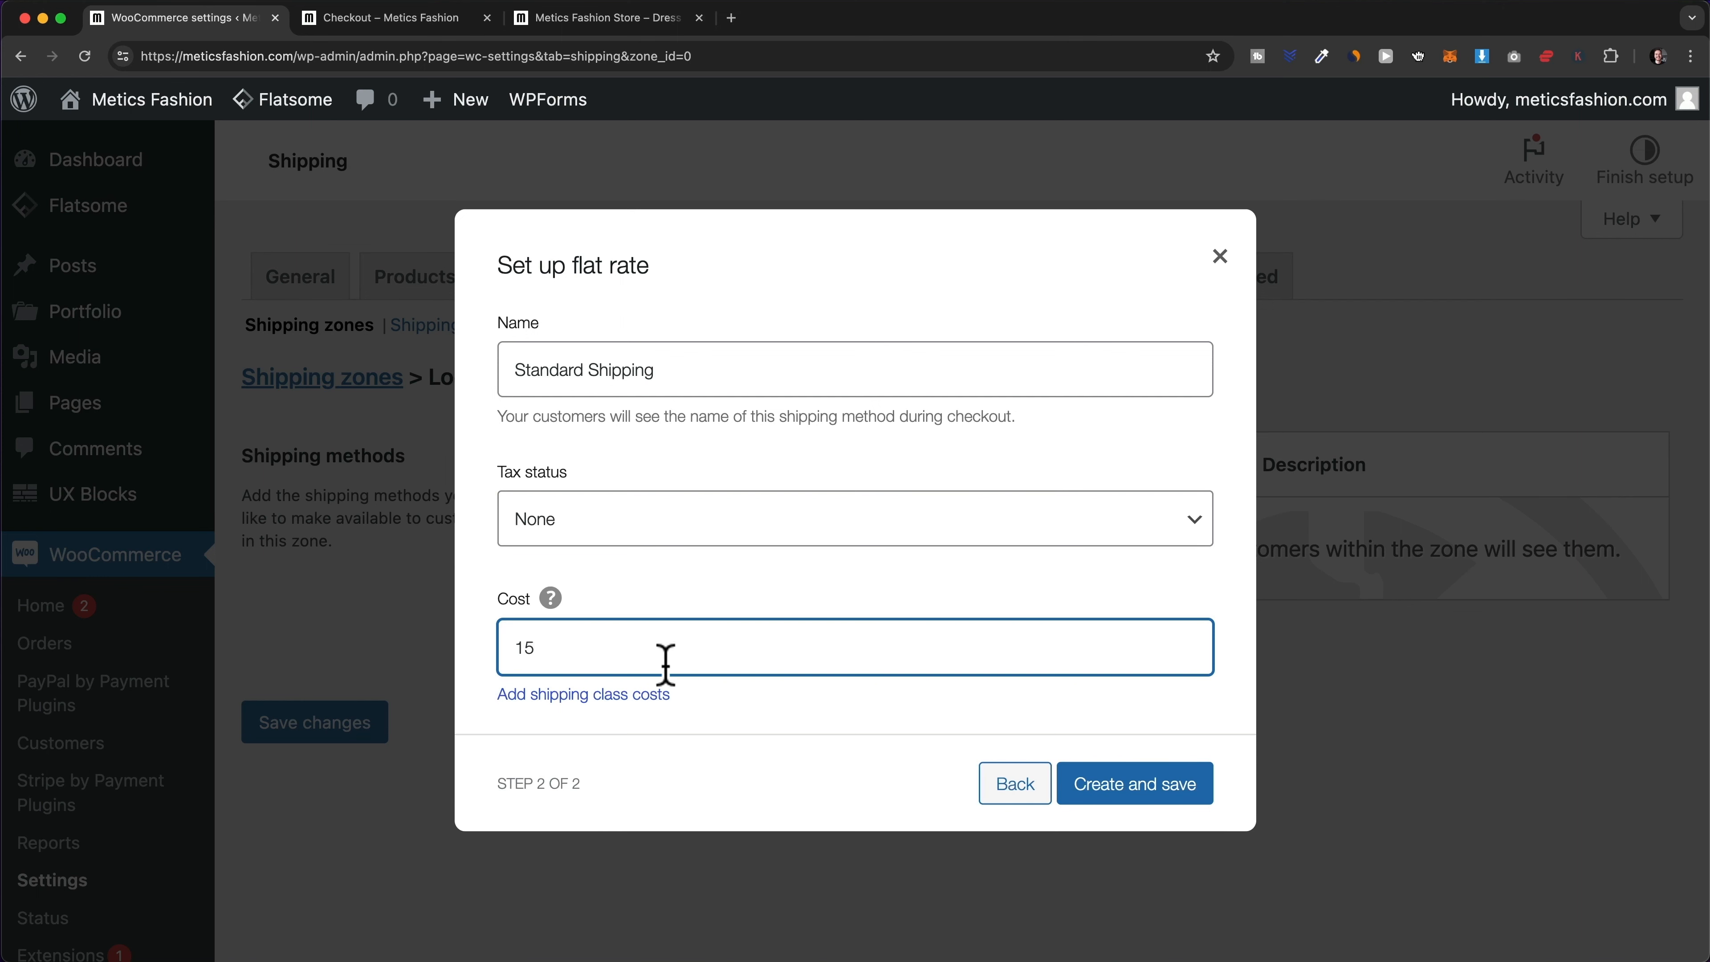
pyautogui.click(818, 735)
pyautogui.click(1135, 783)
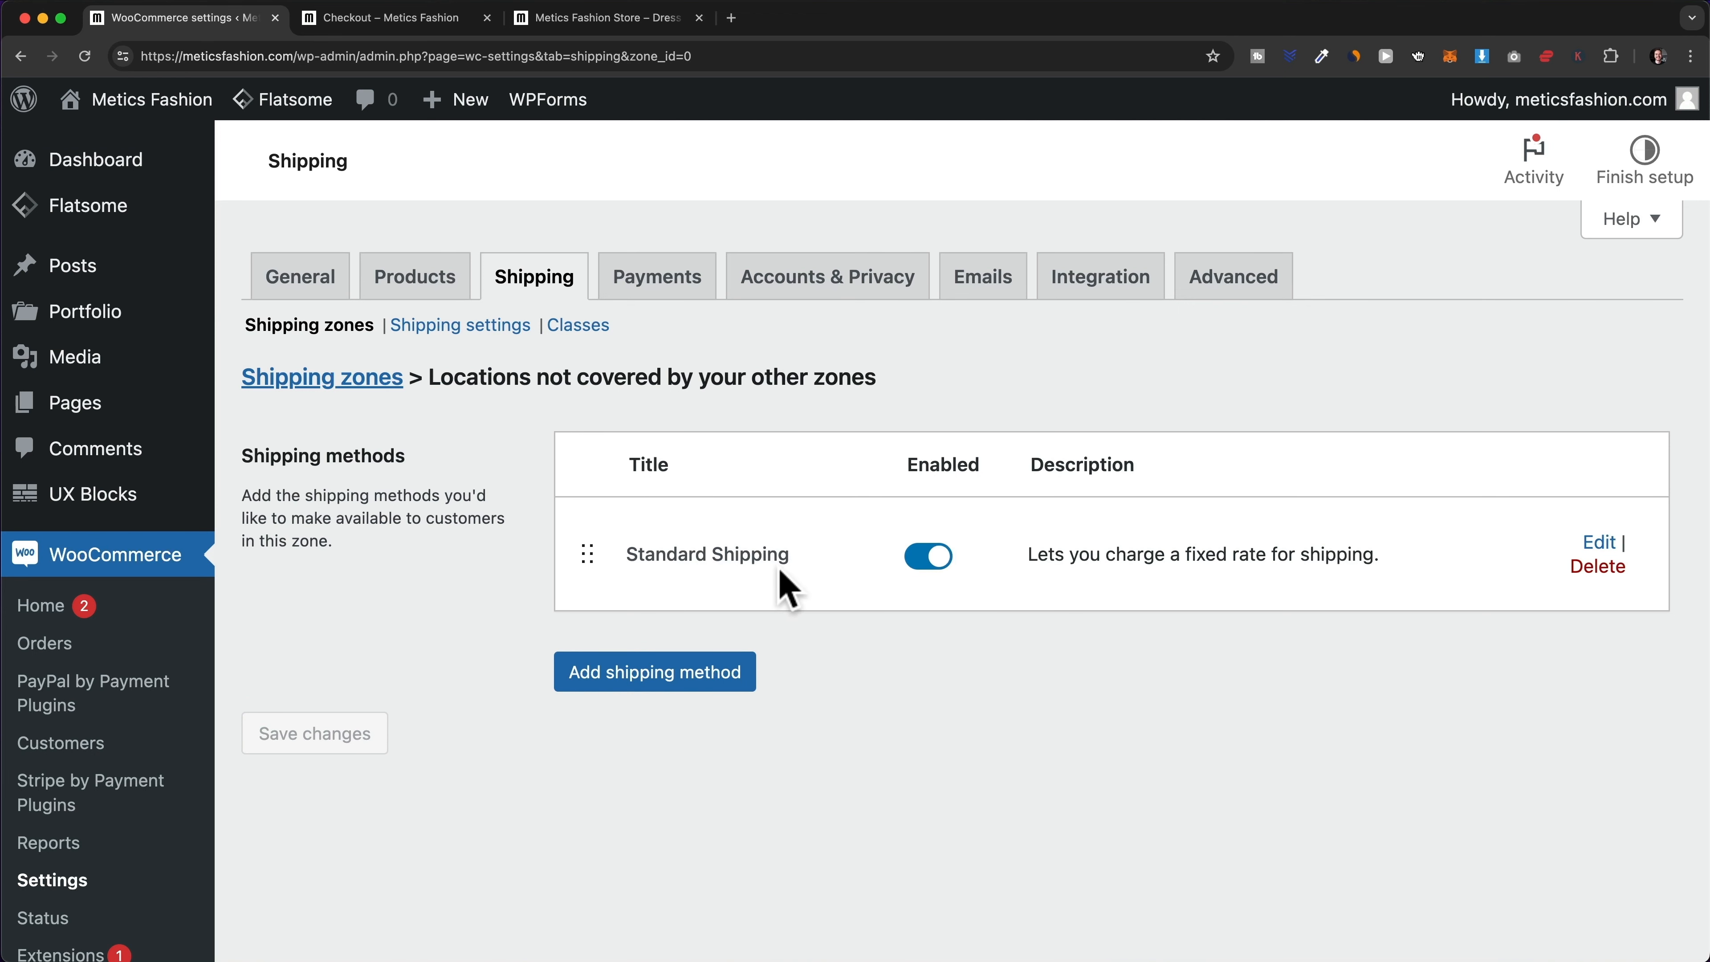
pyautogui.click(350, 381)
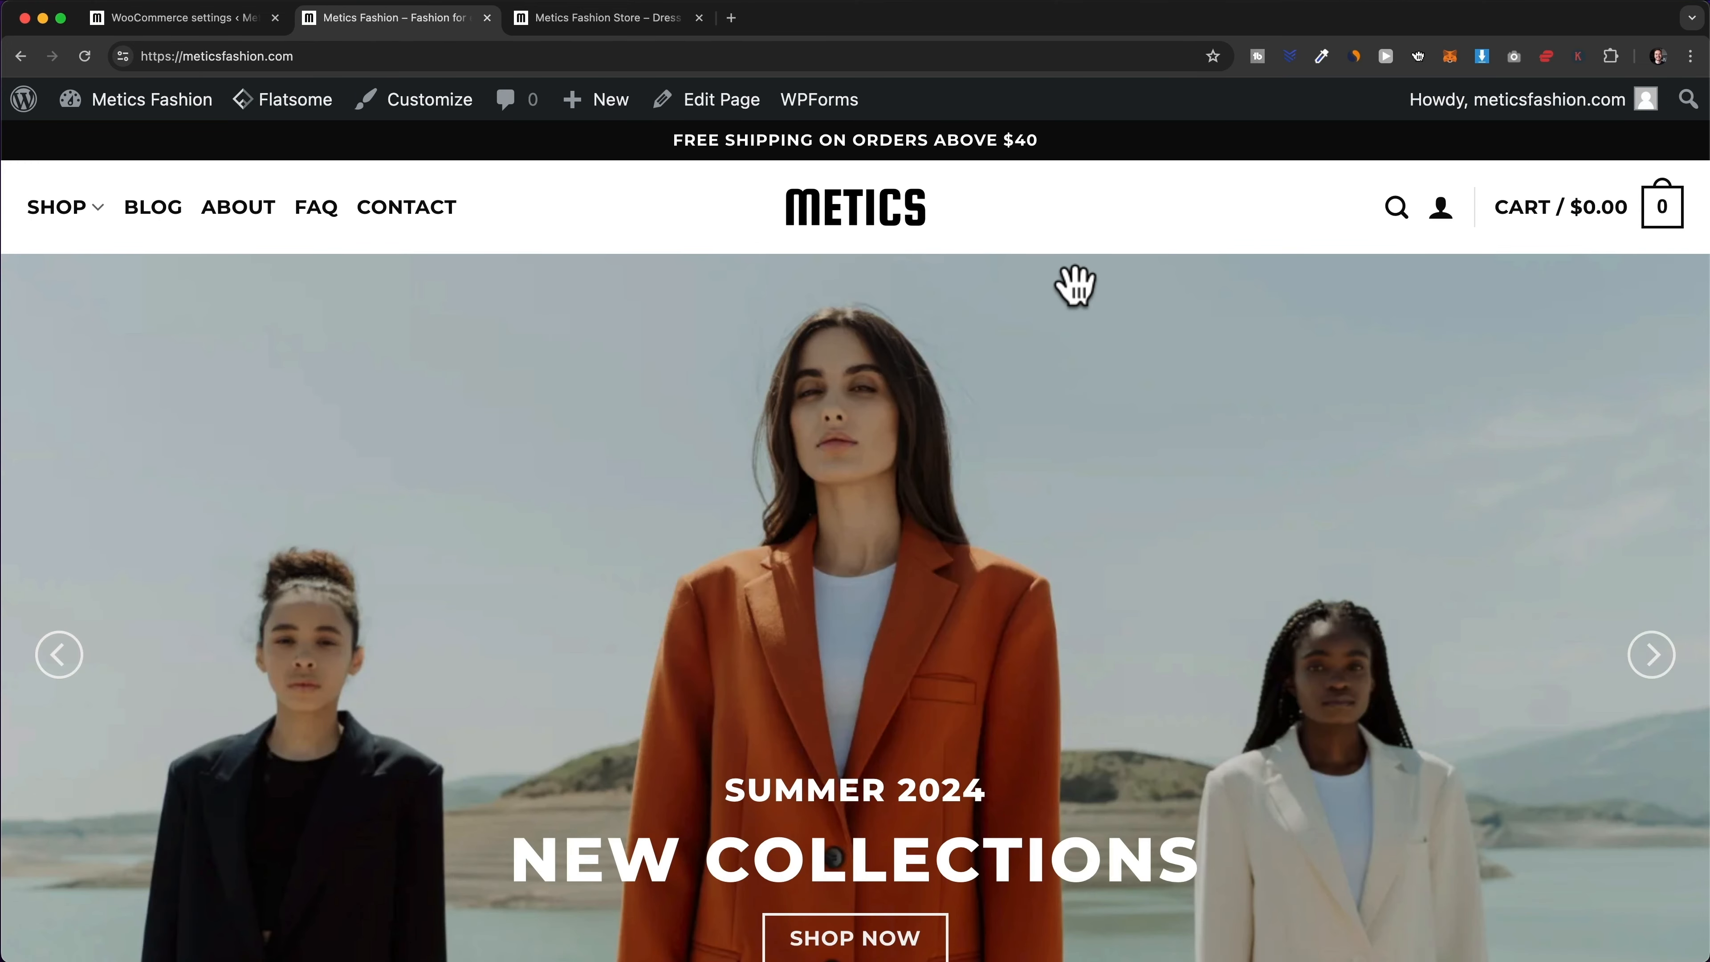
# - Add the AMBER – Dress to the cart and check out, noting the $7.00 US shipping charge
pyautogui.click(61, 211)
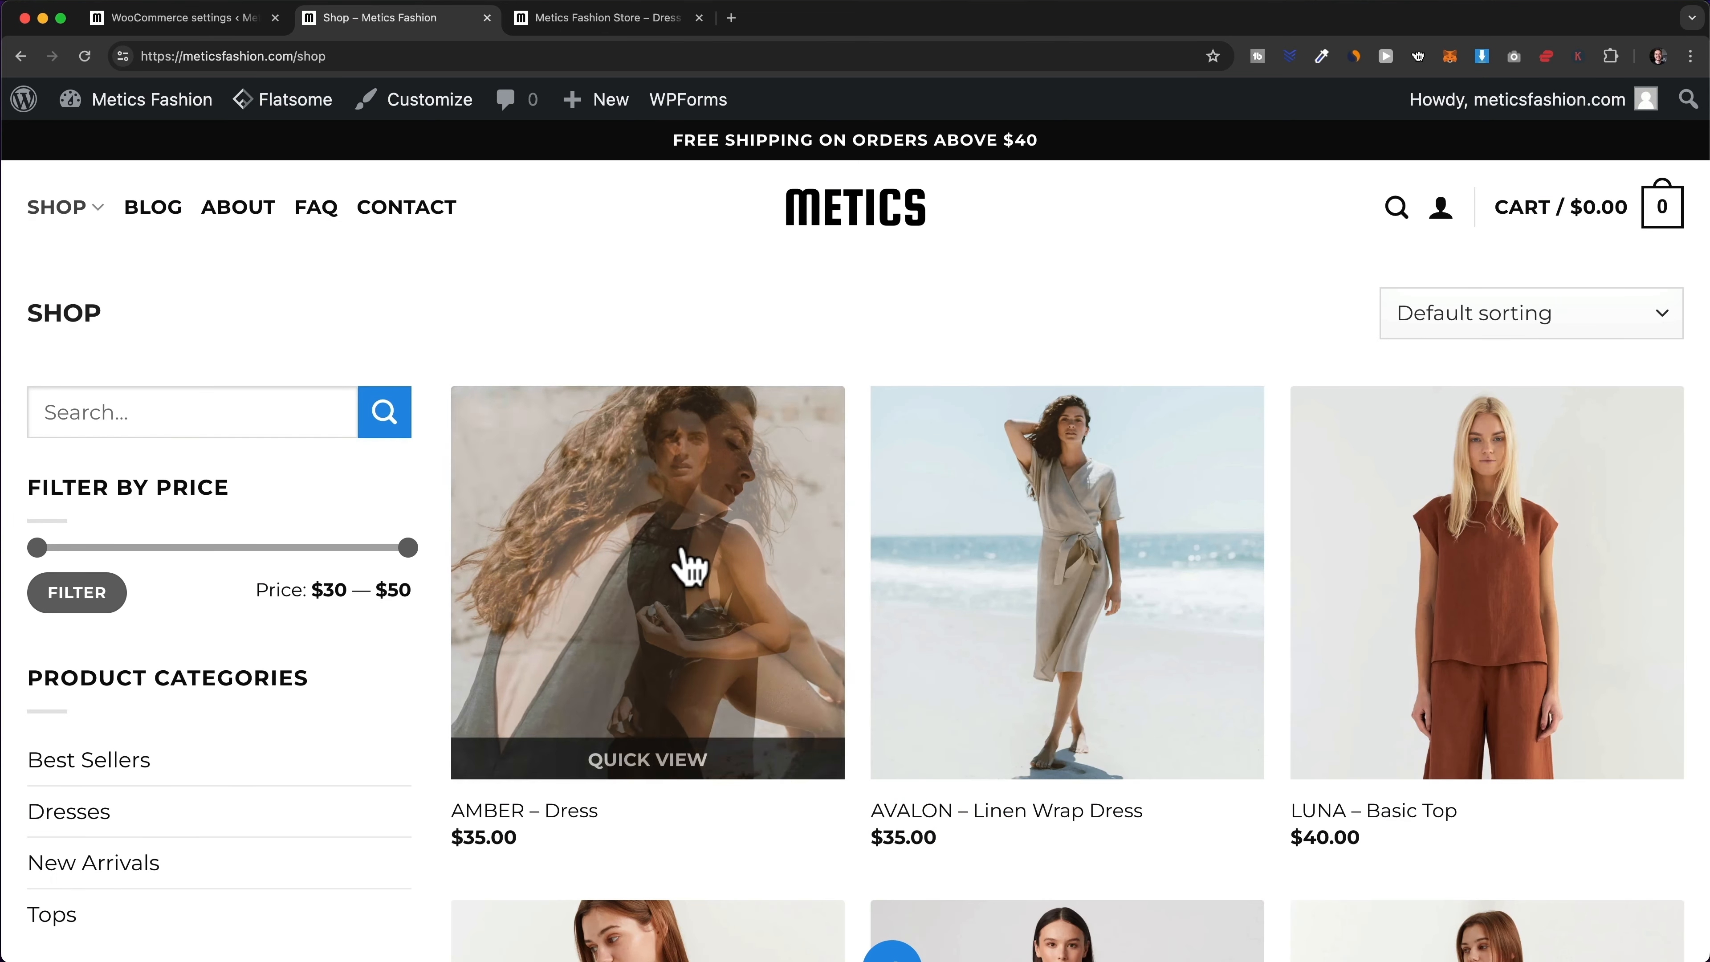
pyautogui.click(687, 563)
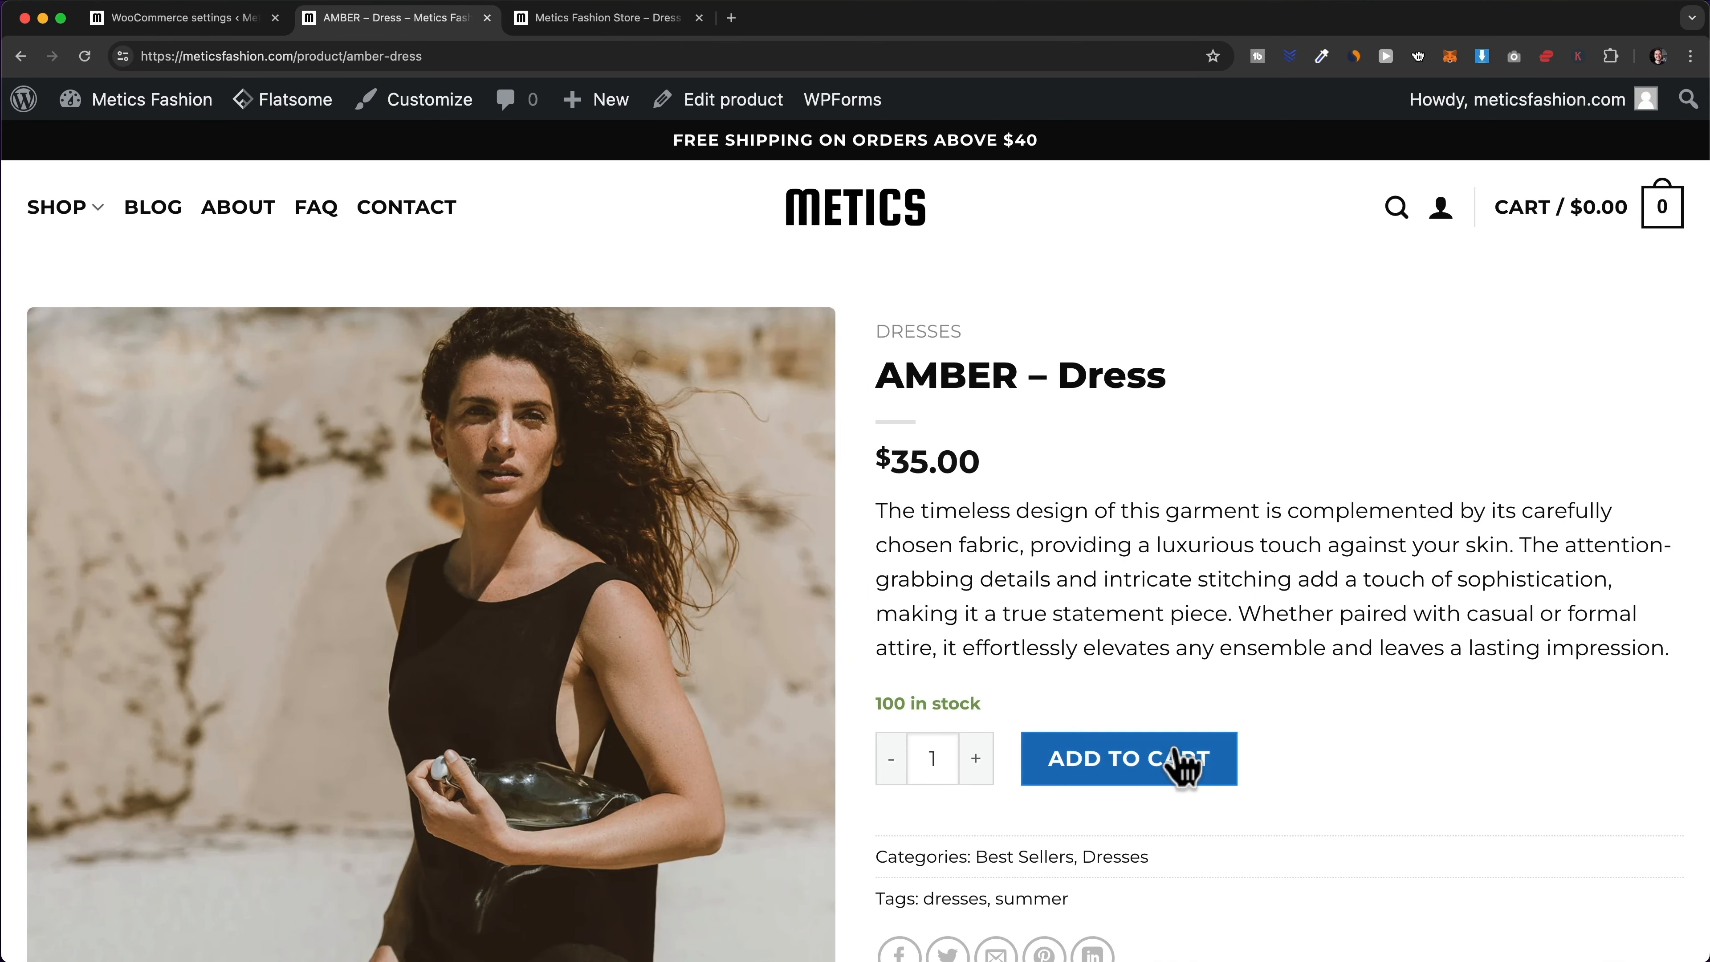
pyautogui.click(1181, 768)
pyautogui.click(1508, 596)
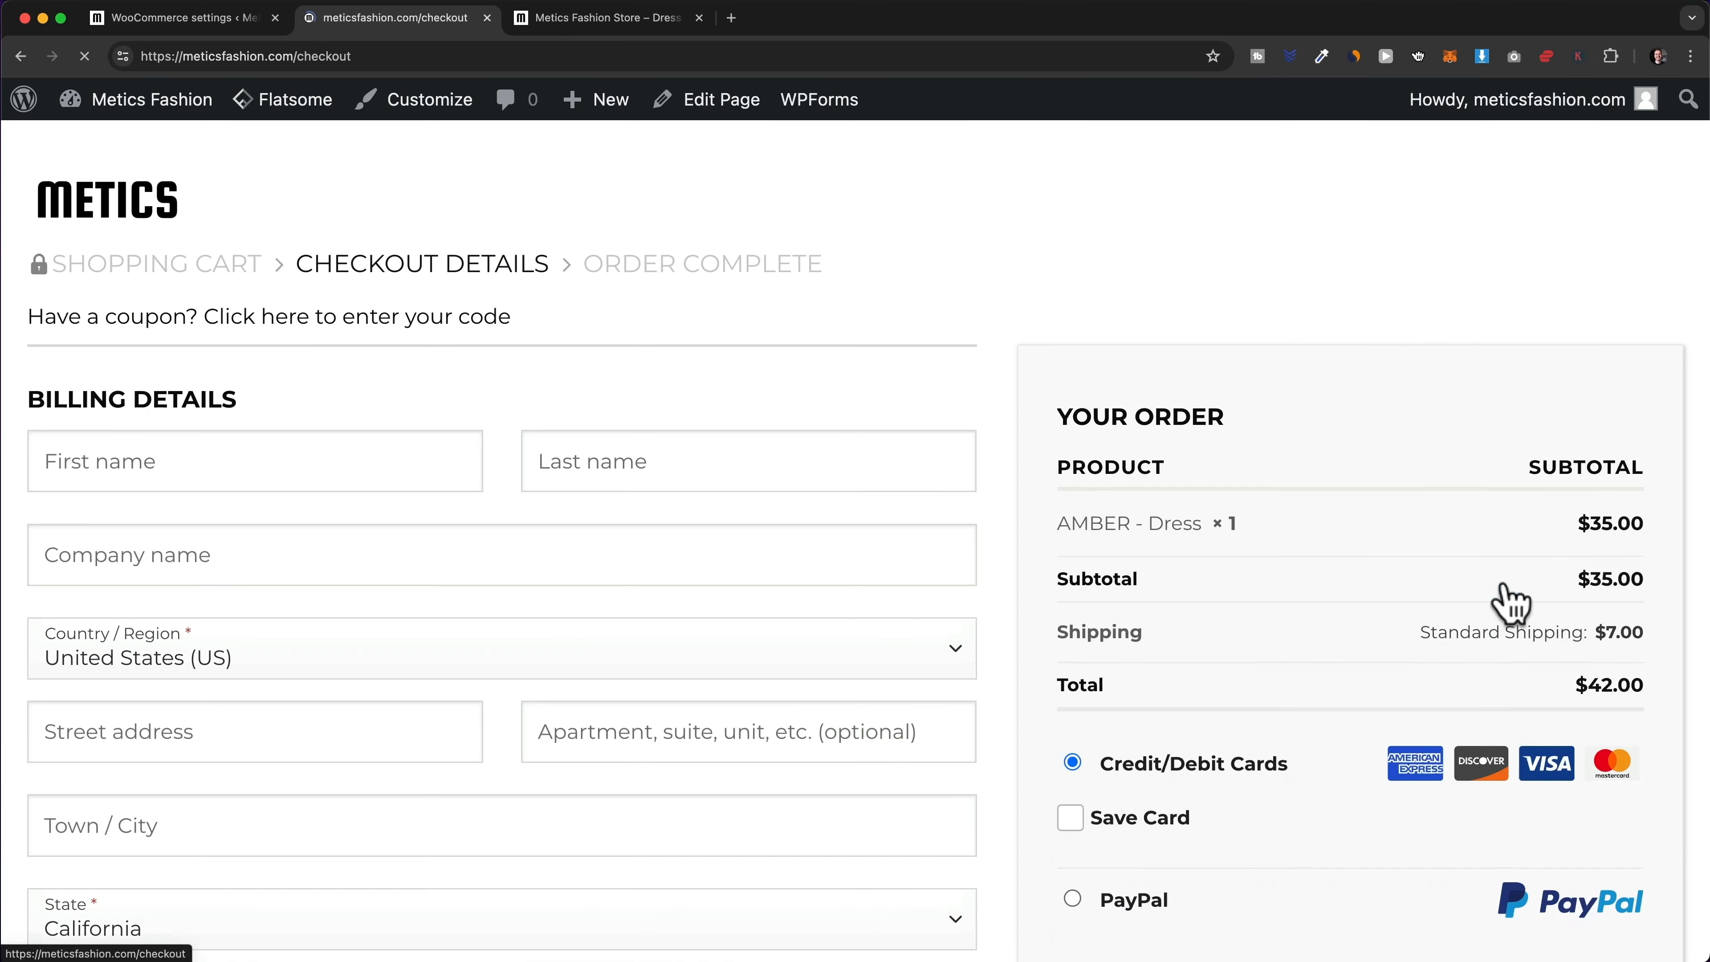
pyautogui.scroll(-3, 1512, 603)
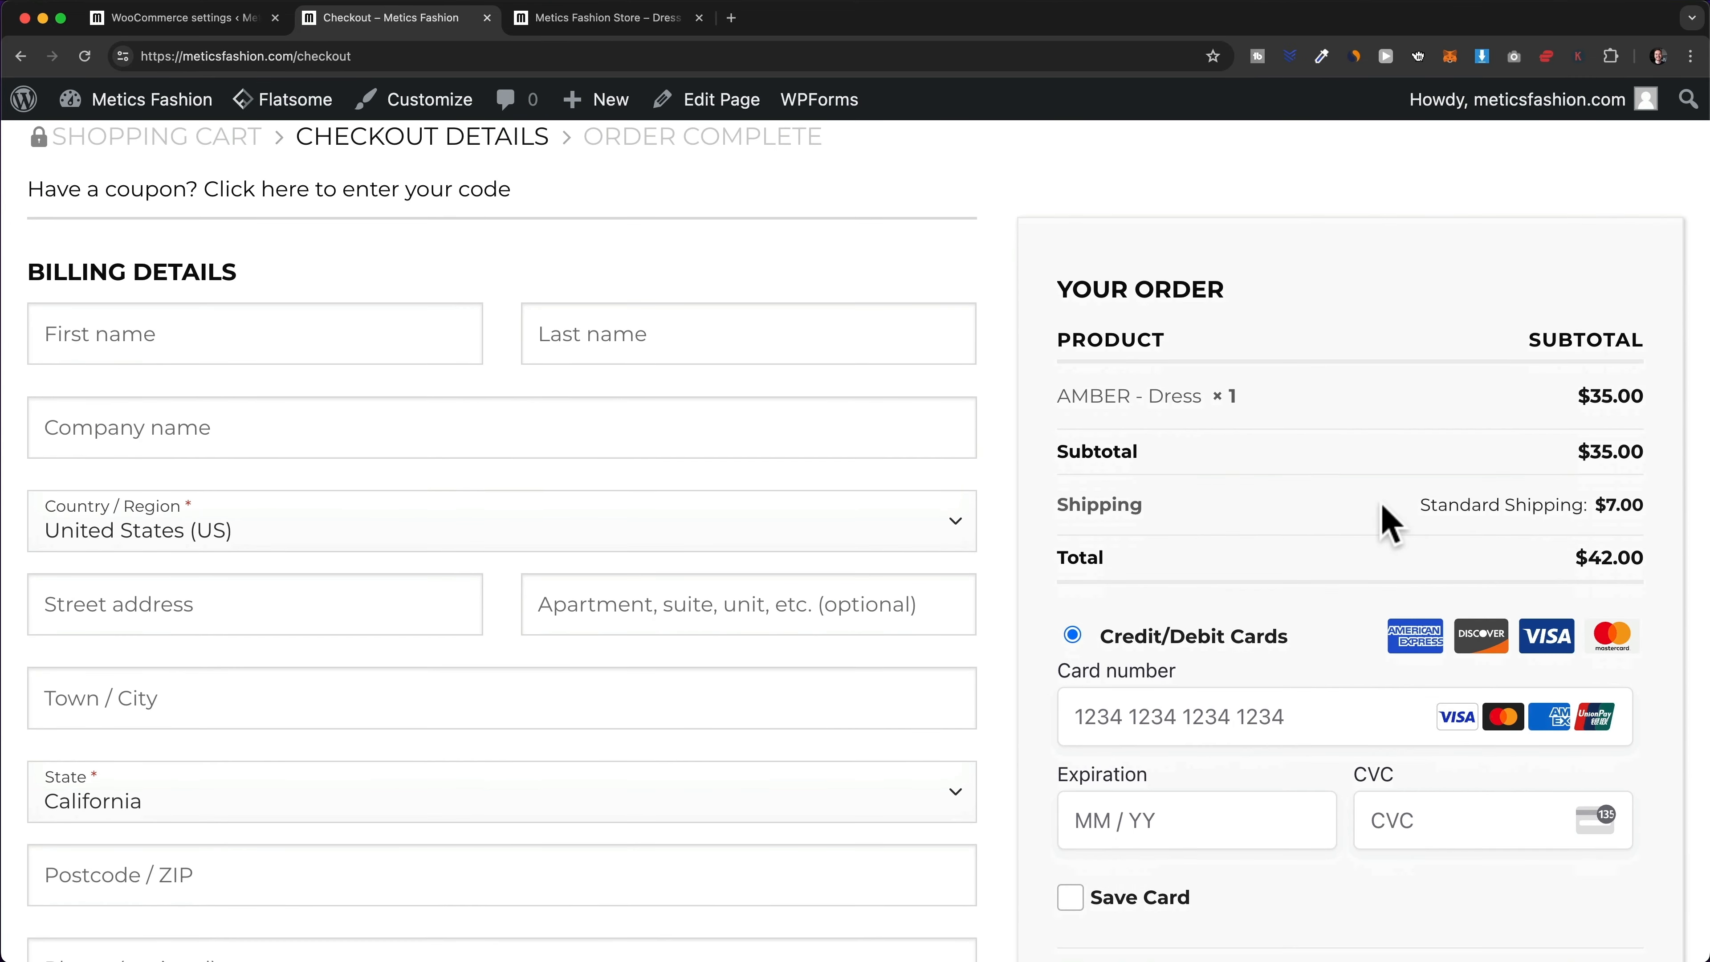
pyautogui.moveTo(1110, 503); pyautogui.dragTo(1653, 525)
pyautogui.click(1569, 411)
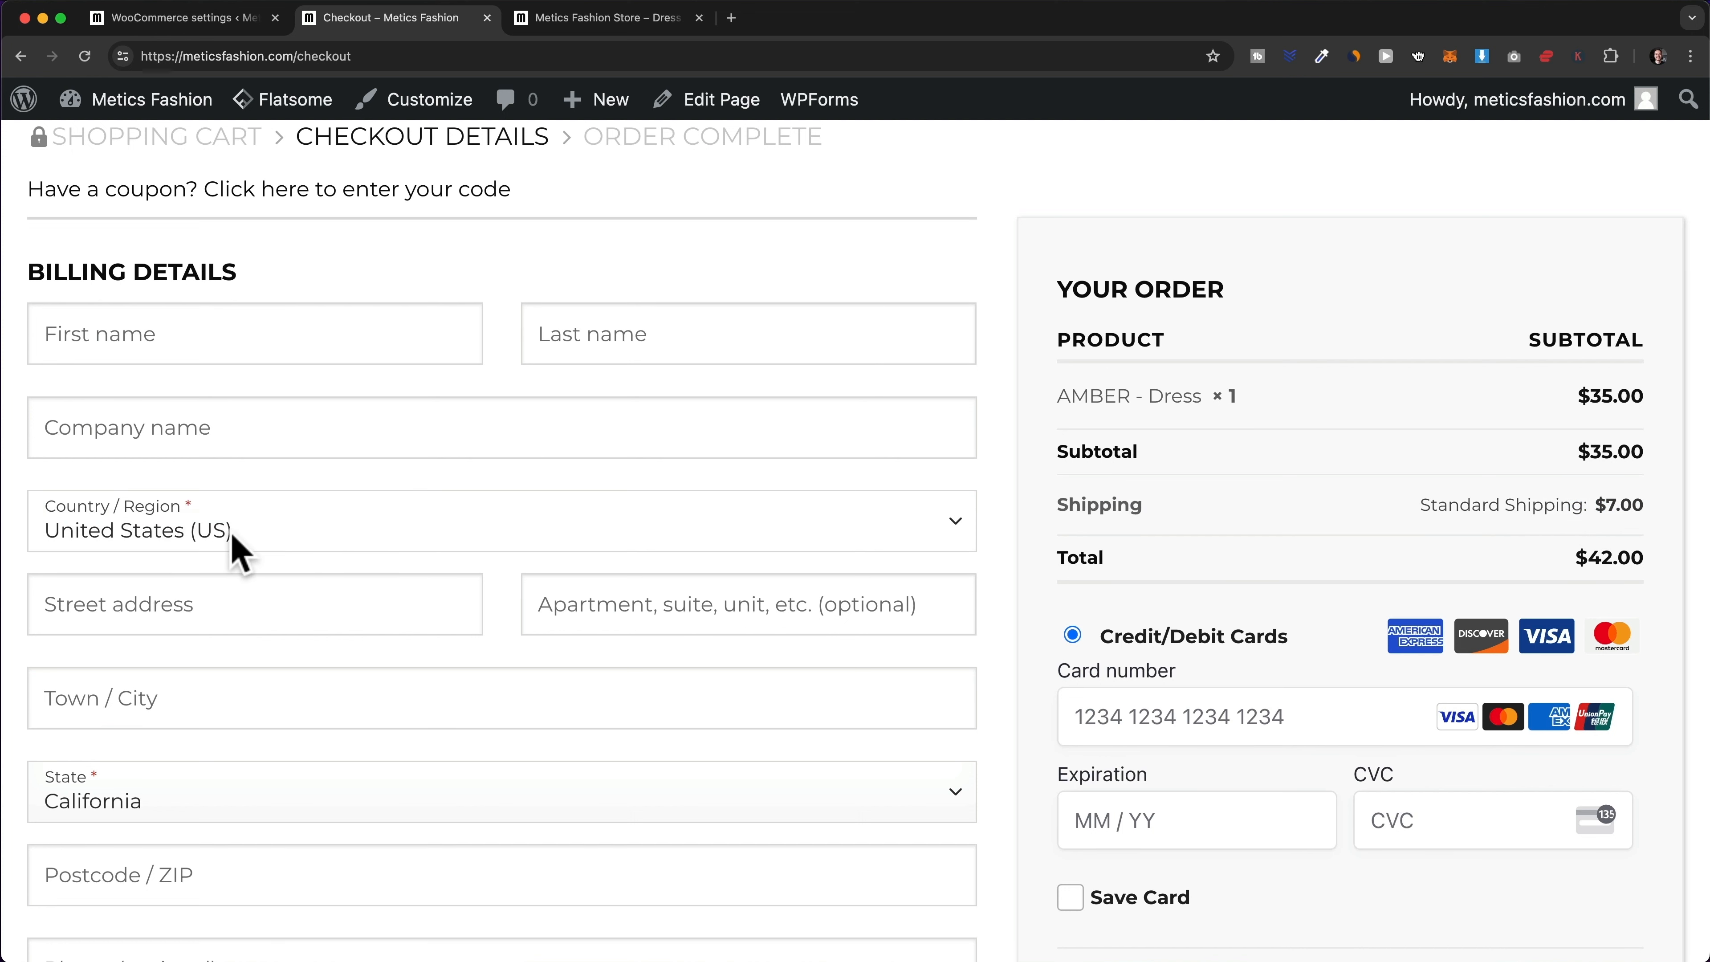
# - Change the billing country to Turkey and confirm Standard Shipping becomes $15.00
pyautogui.click(277, 529)
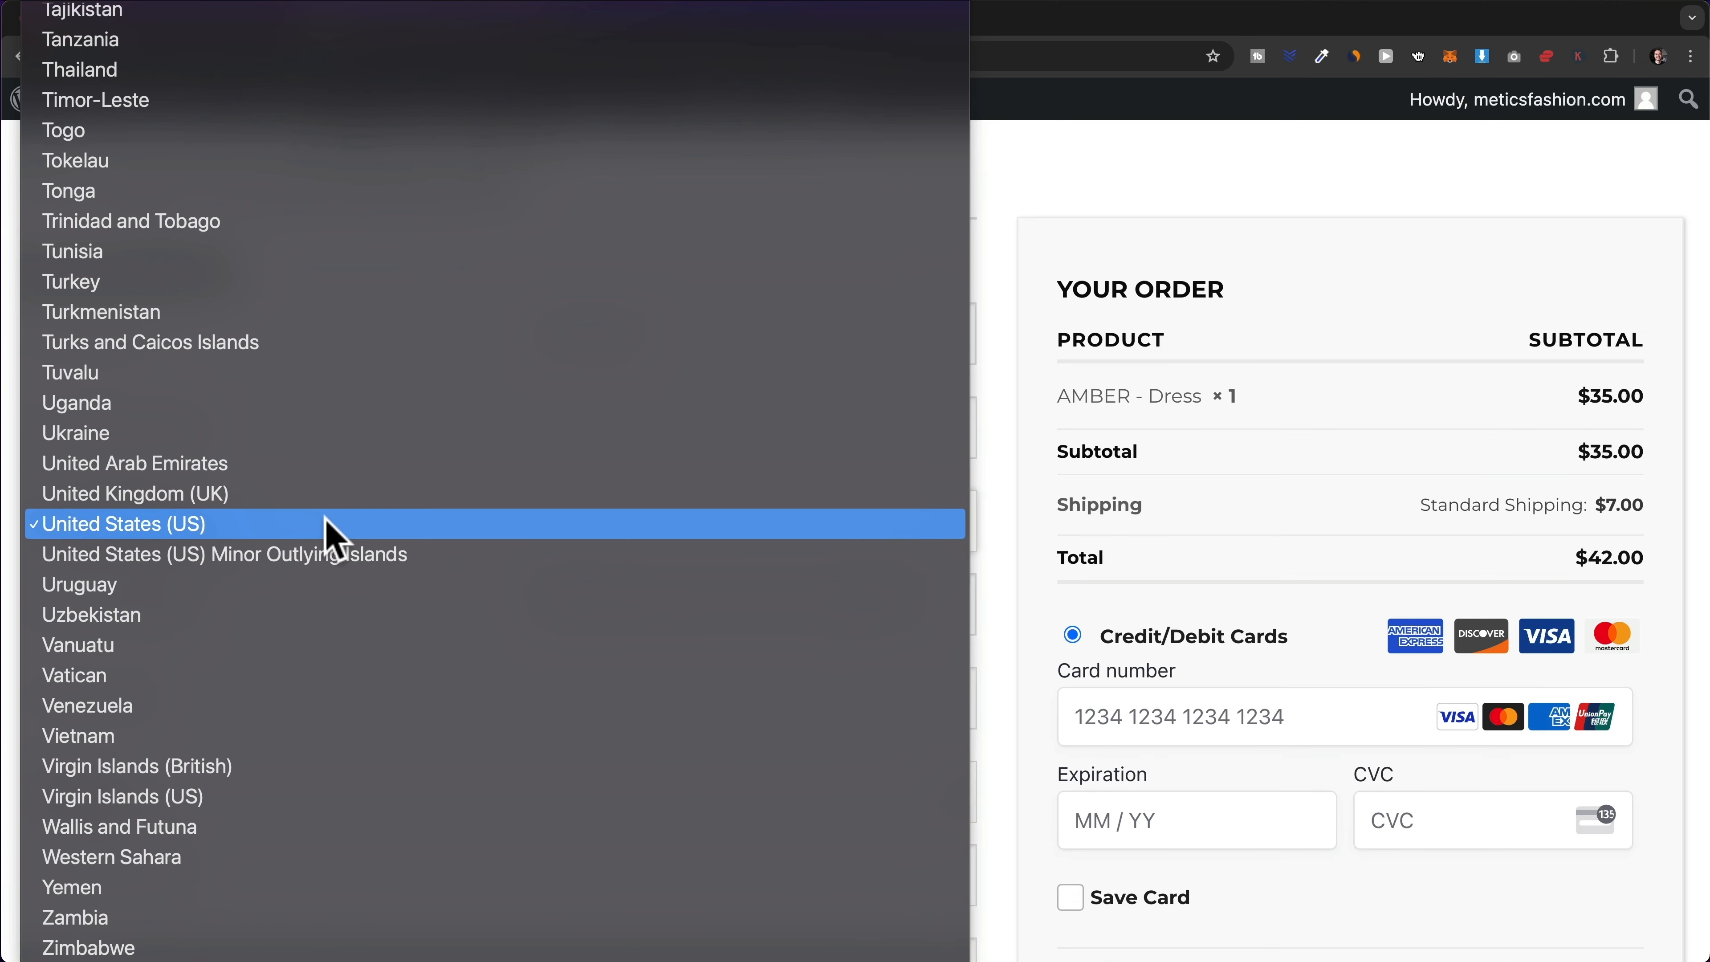
pyautogui.click(395, 285)
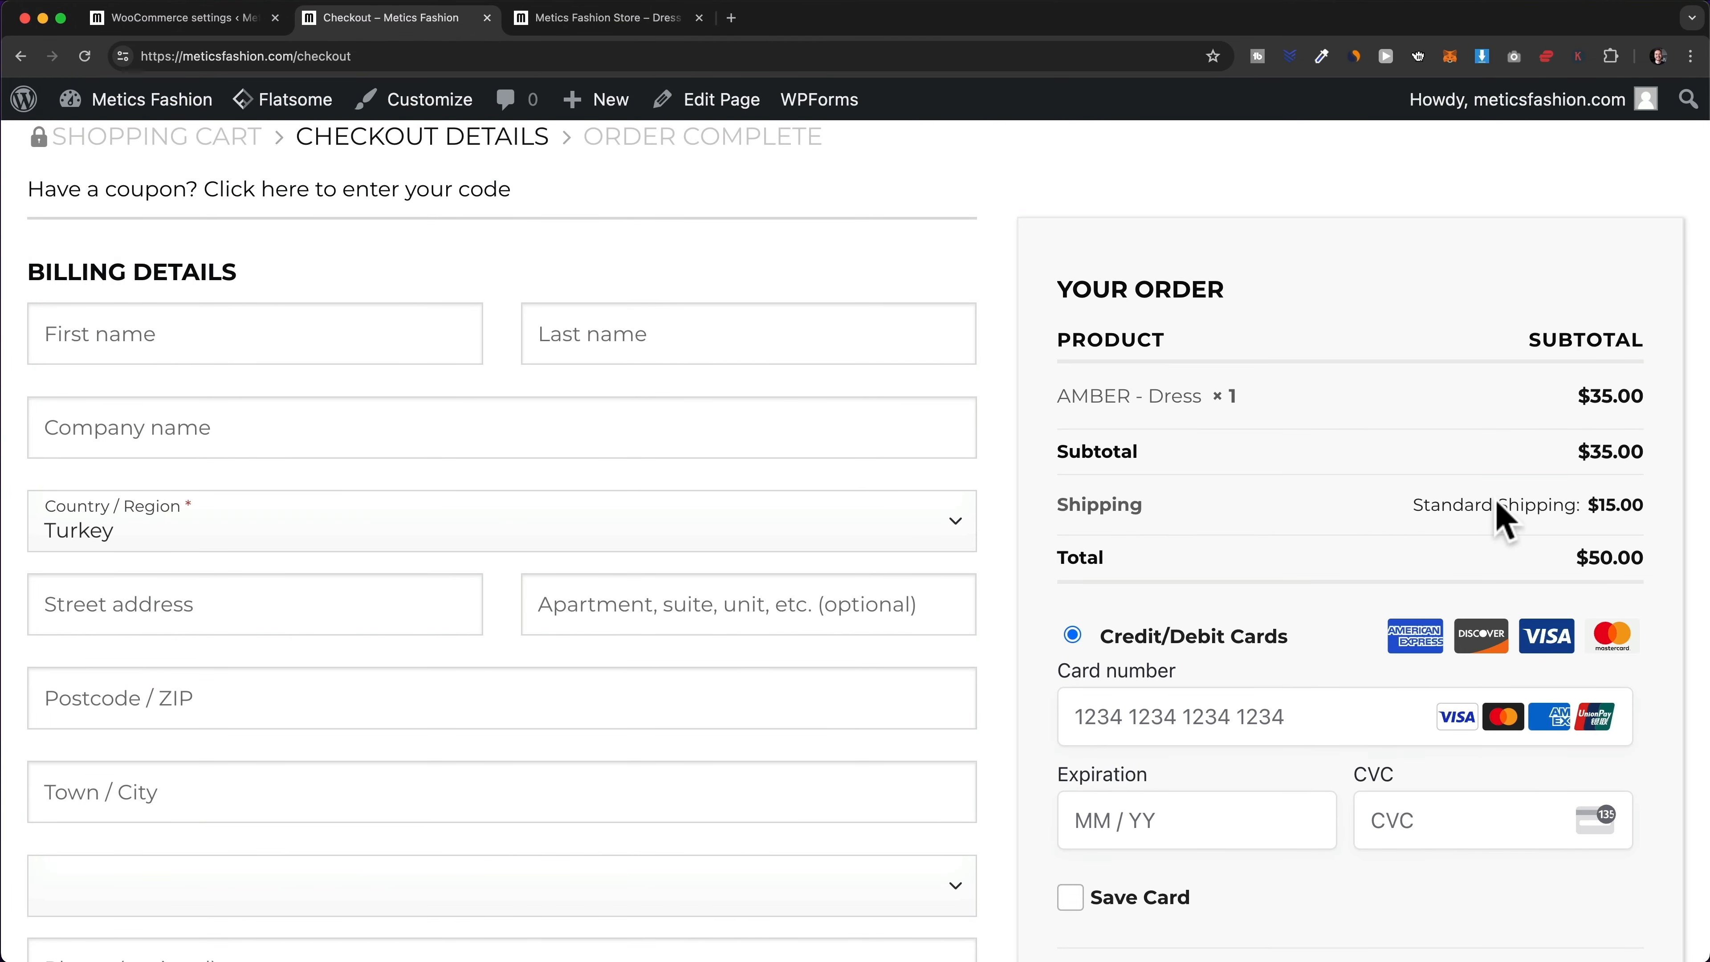
pyautogui.moveTo(1499, 505); pyautogui.dragTo(1613, 512)
pyautogui.scroll(3, 1350, 519)
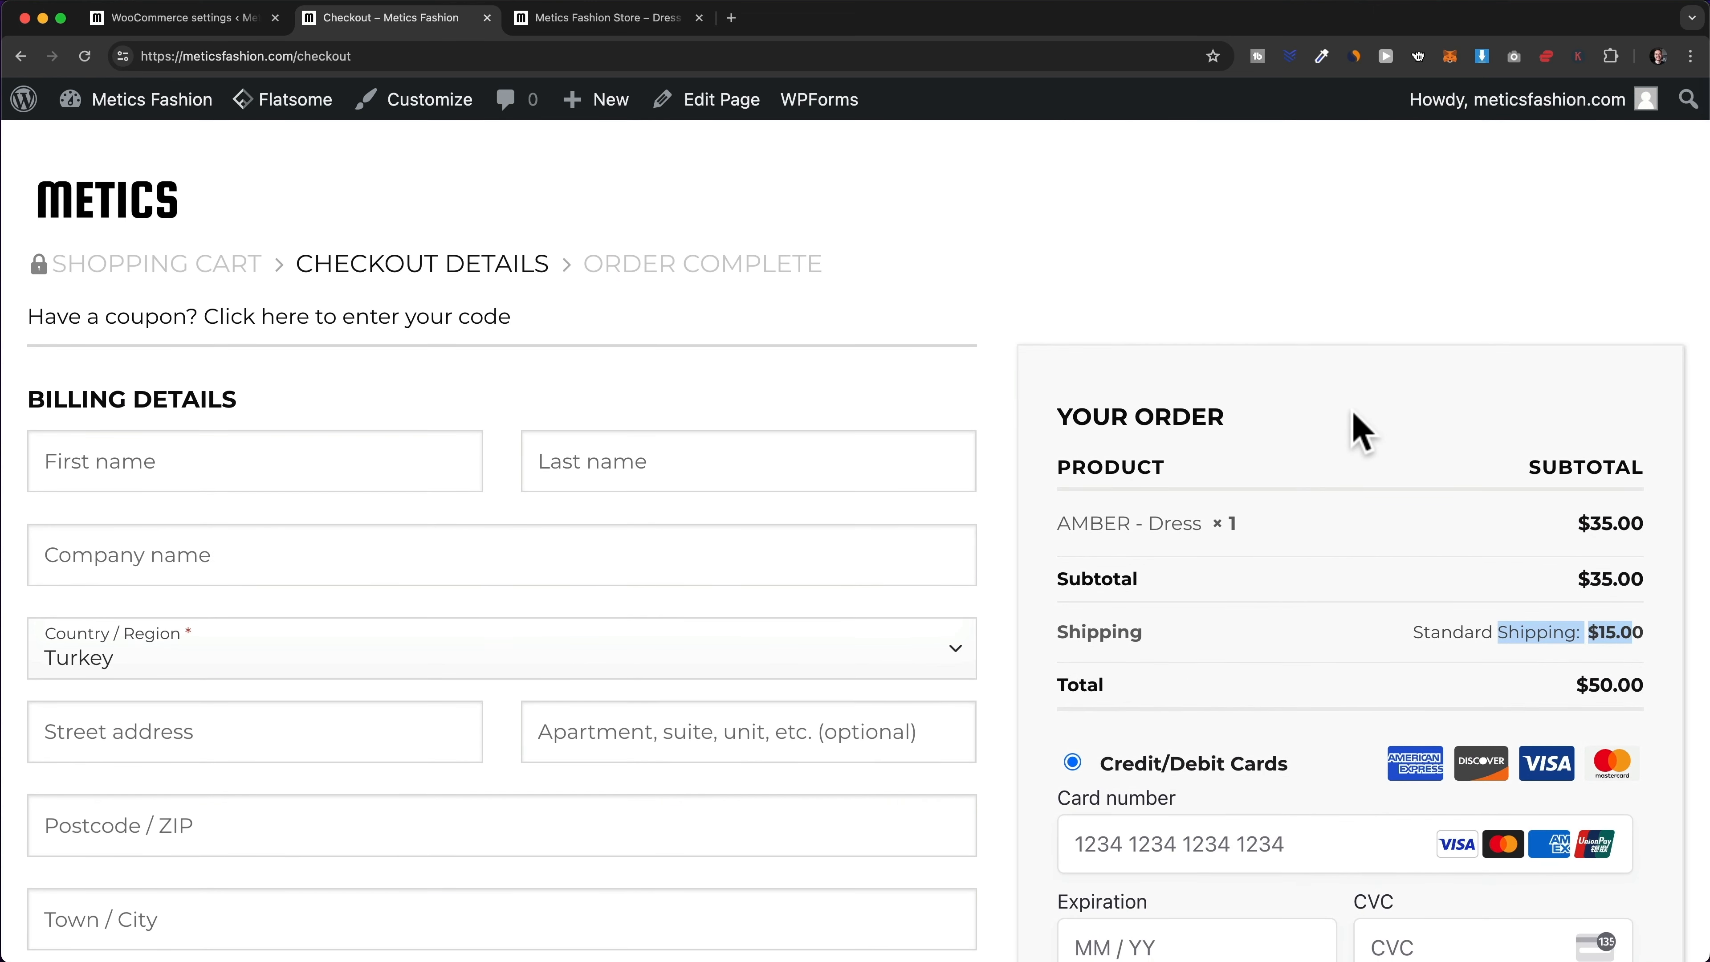
# - Add the LUNA – Basic Top, check out, and set the country to United States (US) to get Free shipping
pyautogui.click(155, 214)
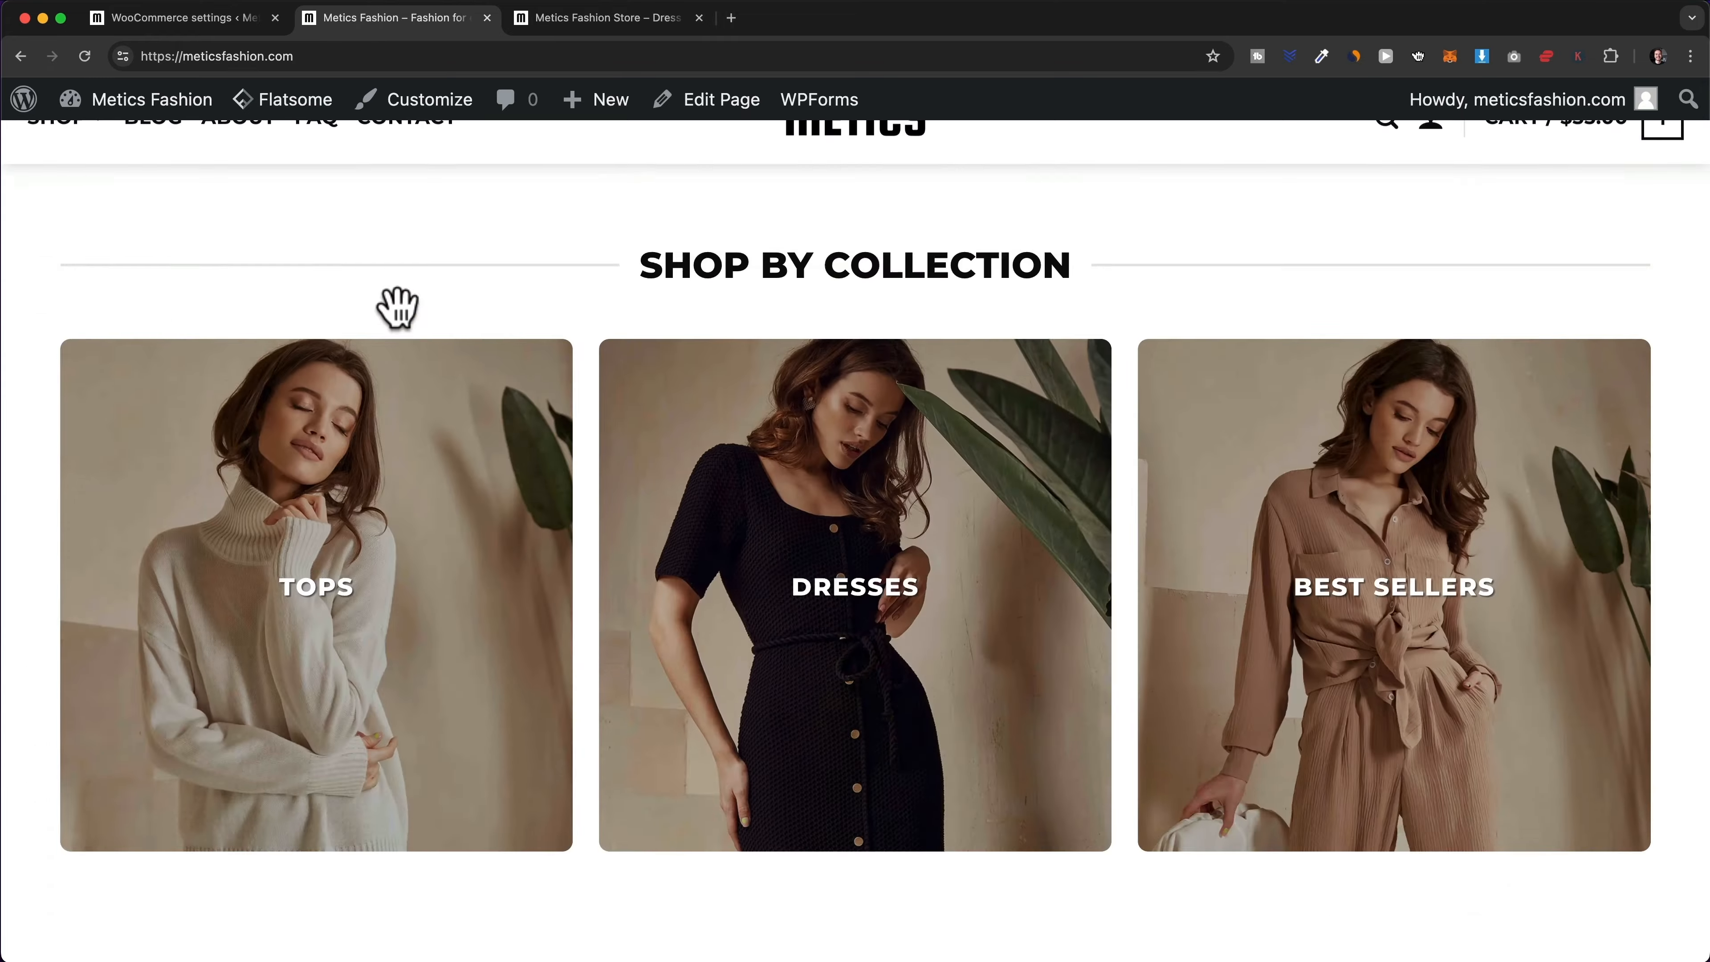
pyautogui.scroll(-10, 450, 382)
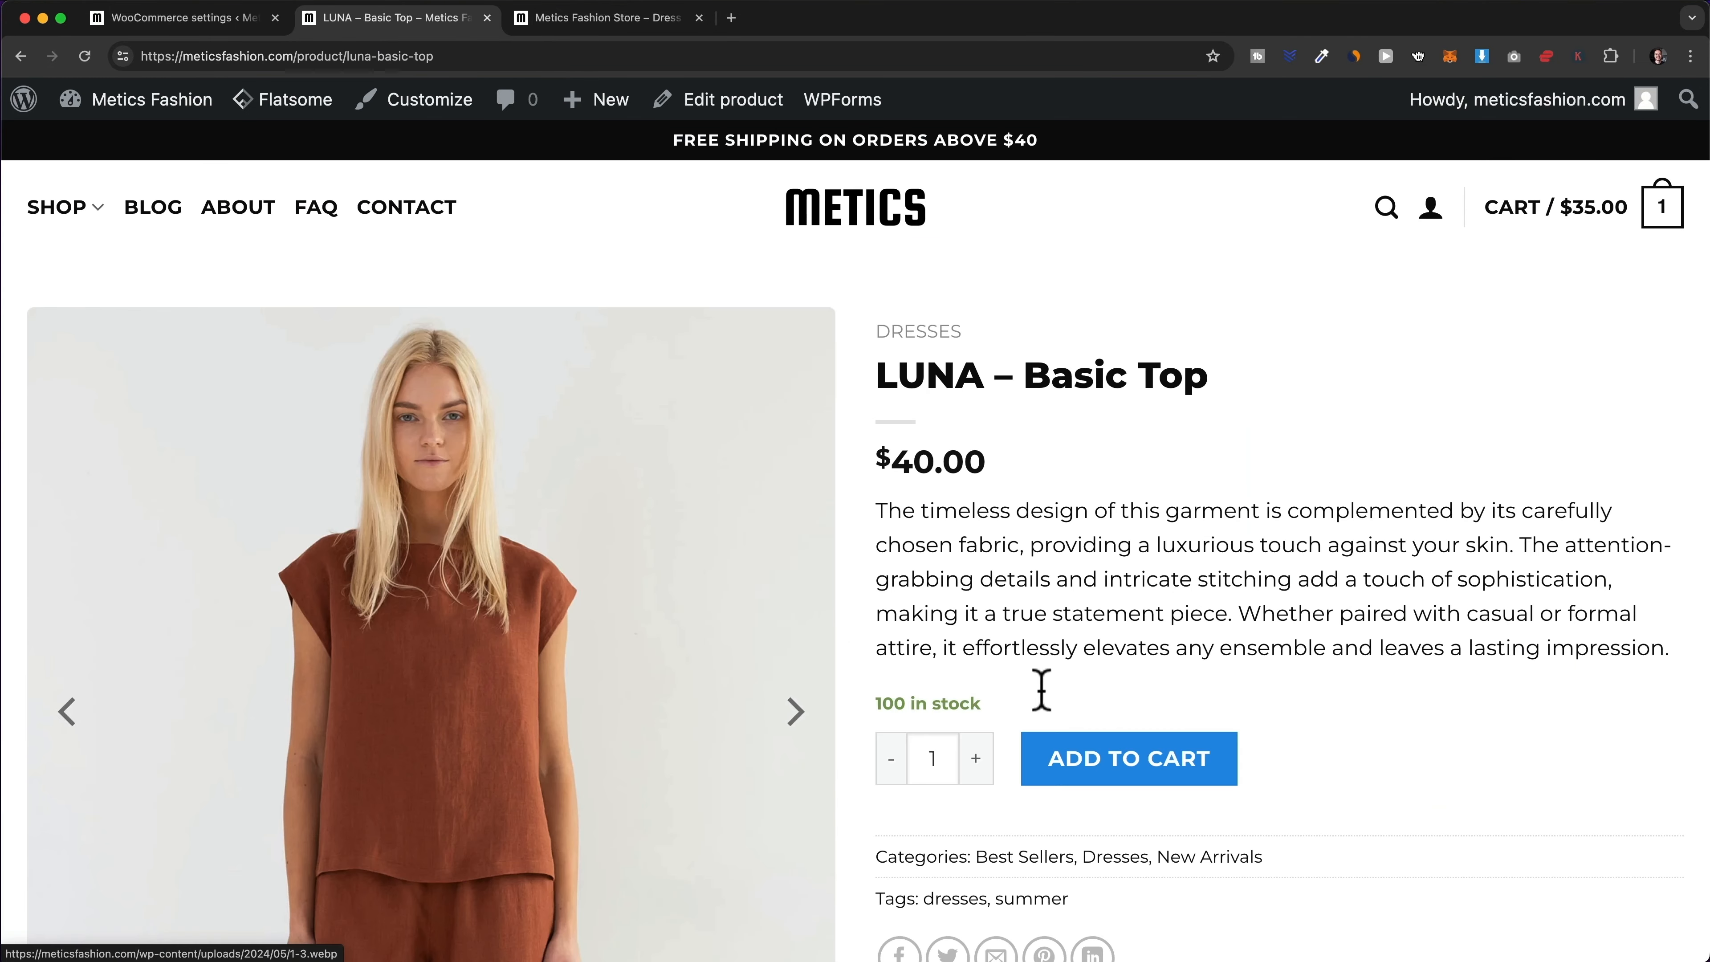
pyautogui.click(1194, 773)
pyautogui.click(1448, 681)
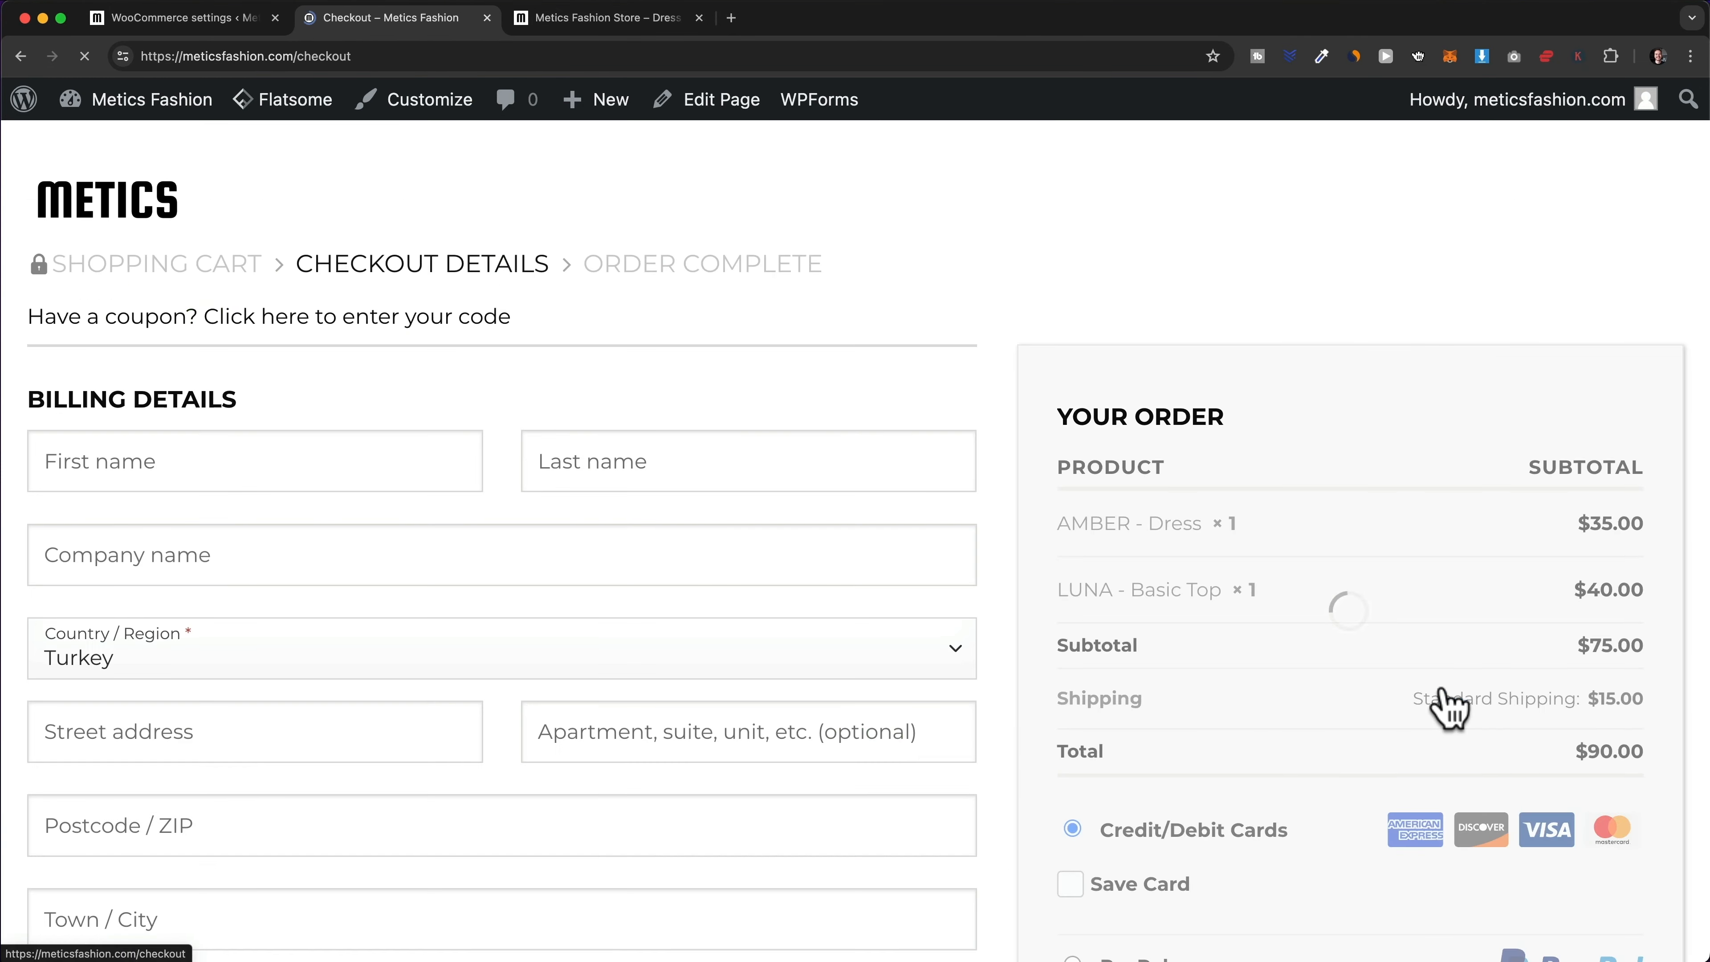
pyautogui.scroll(-2, 1447, 707)
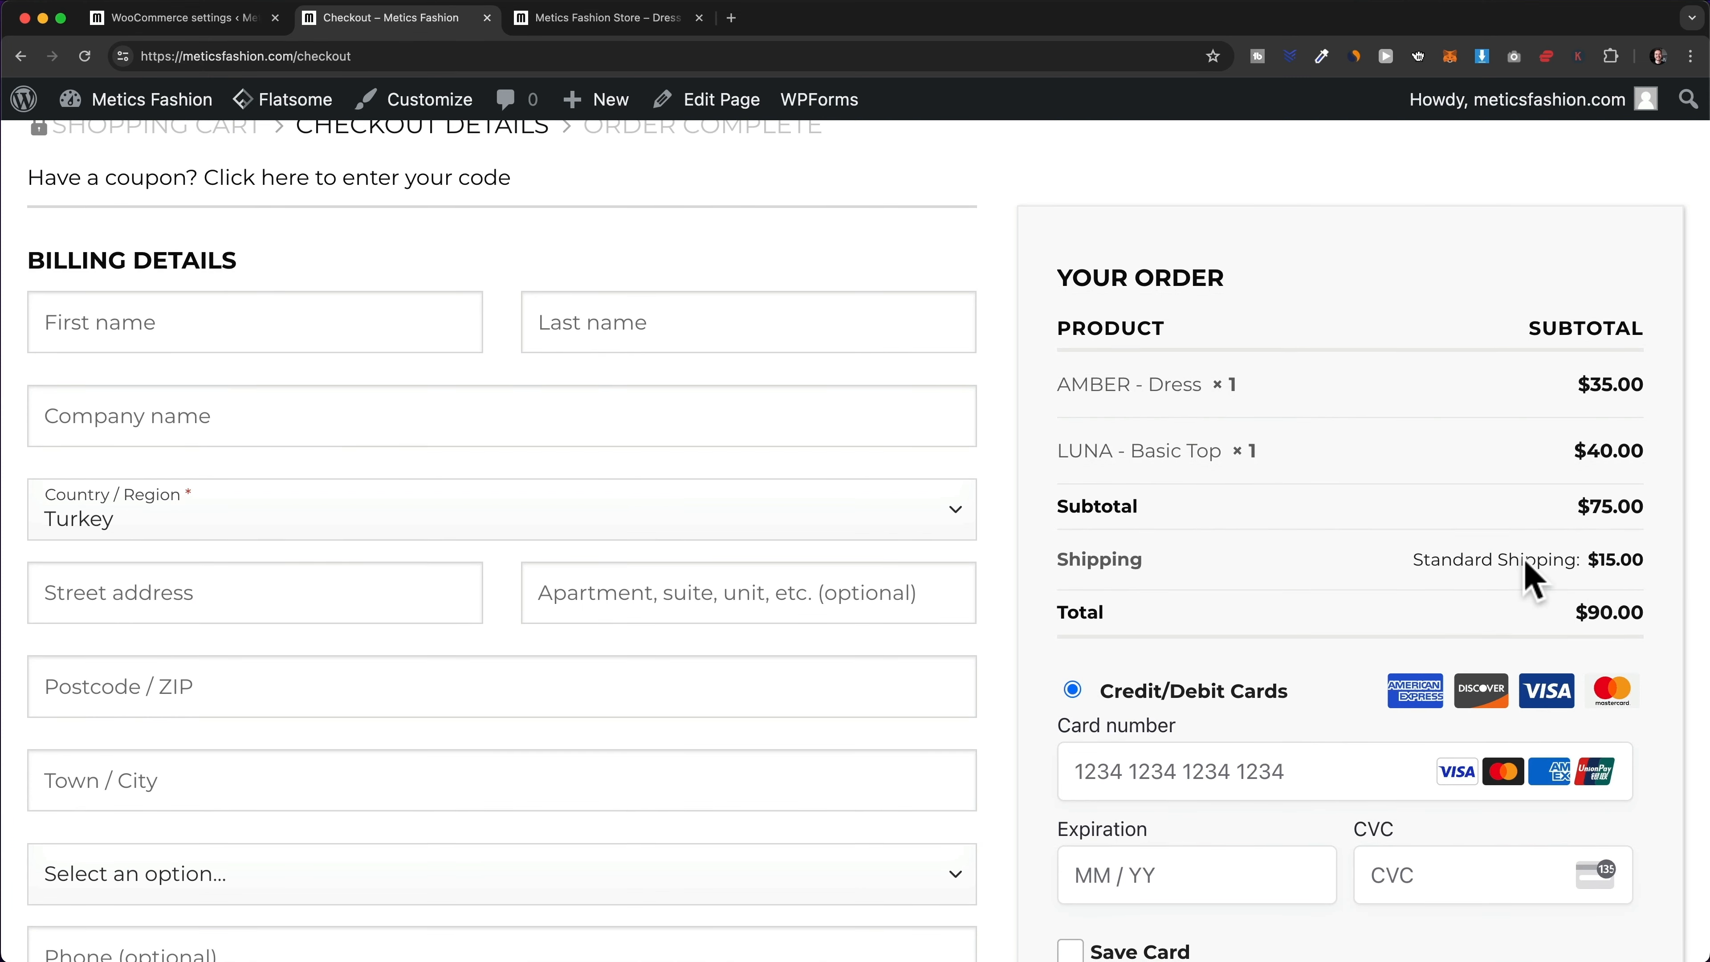
pyautogui.click(685, 530)
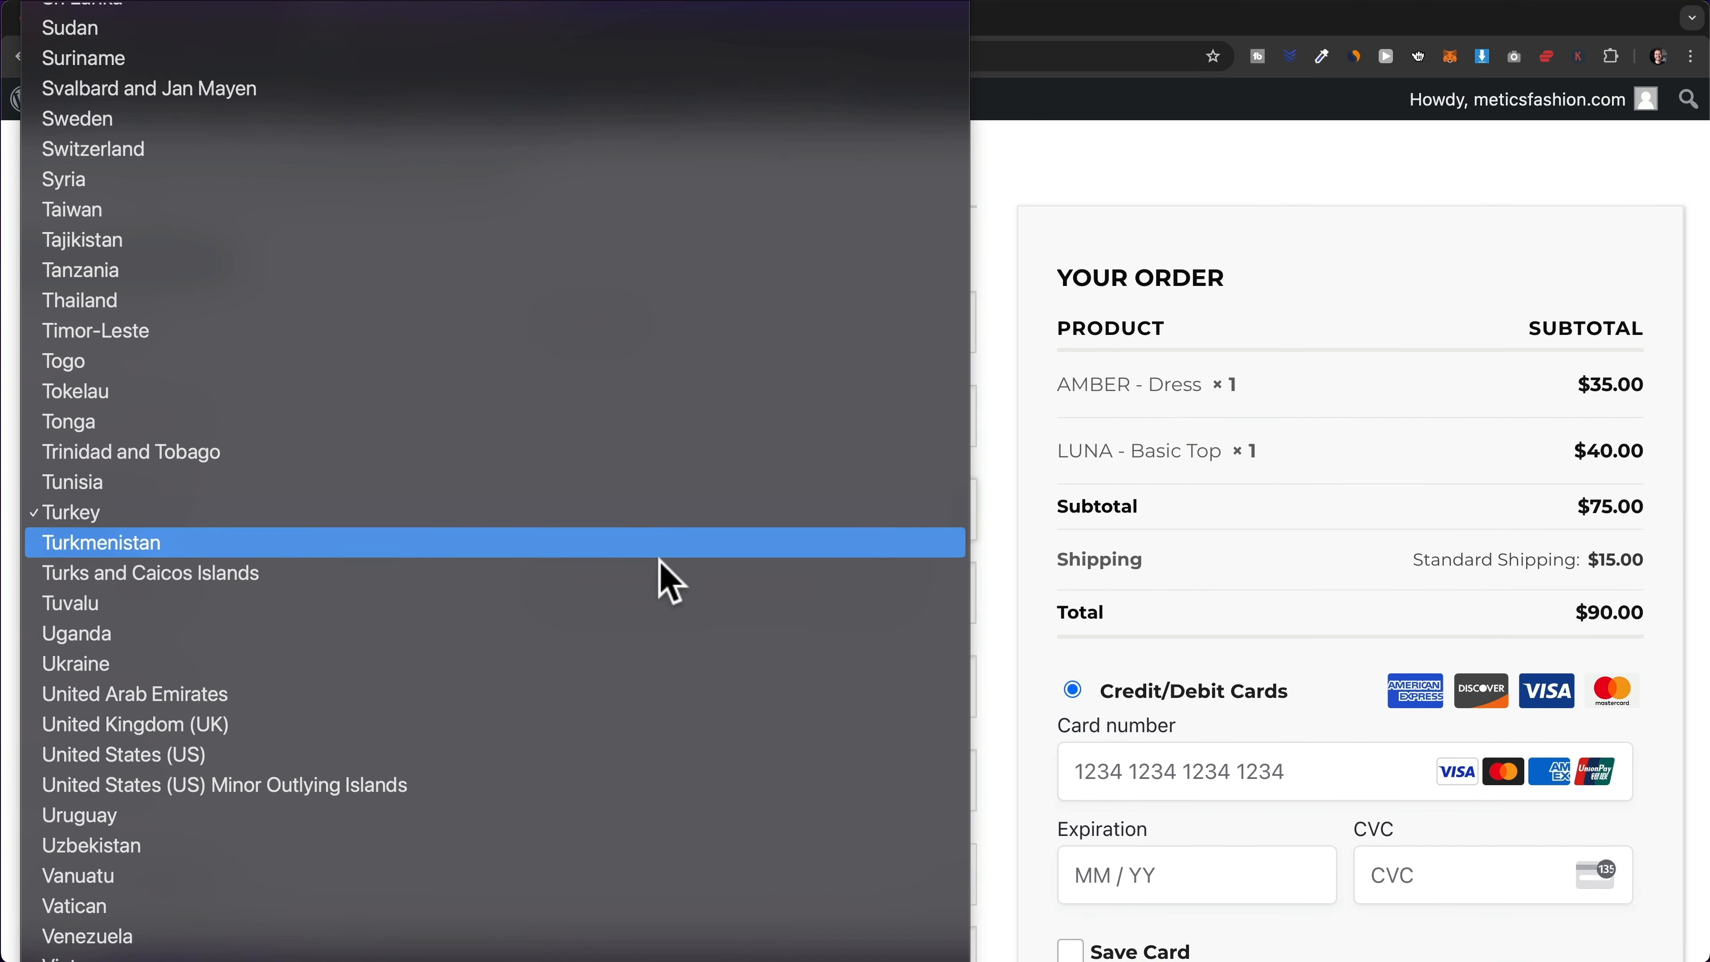
pyautogui.click(616, 758)
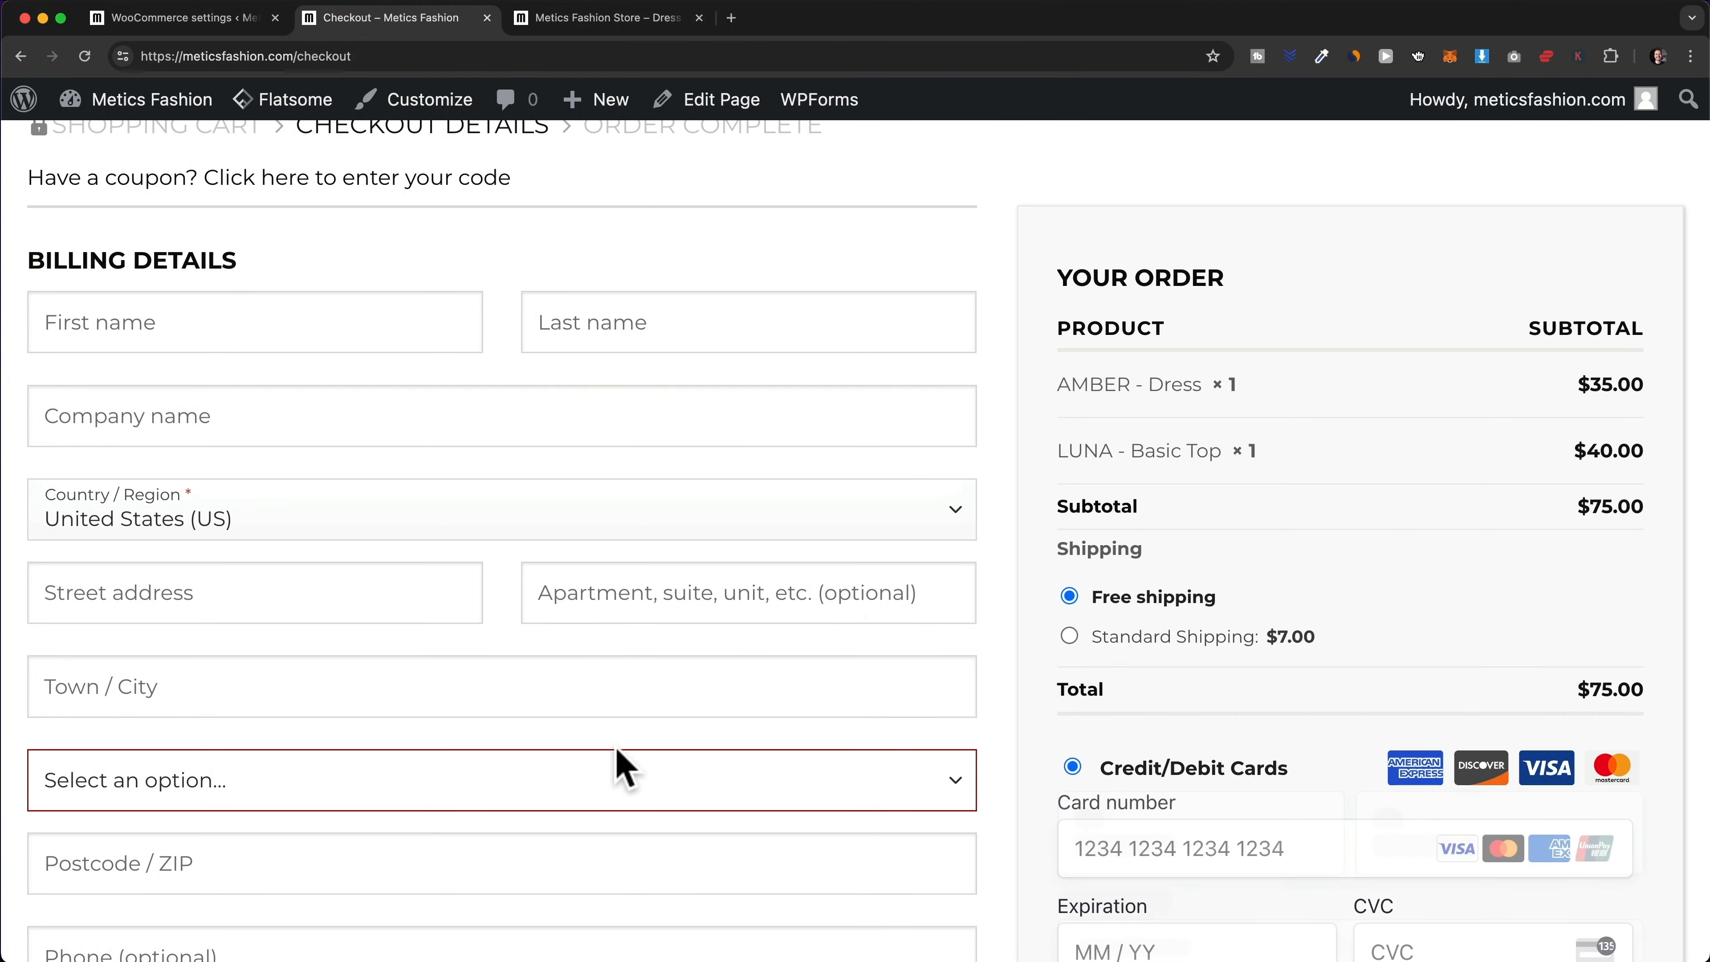
pyautogui.scroll(-2, 1209, 687)
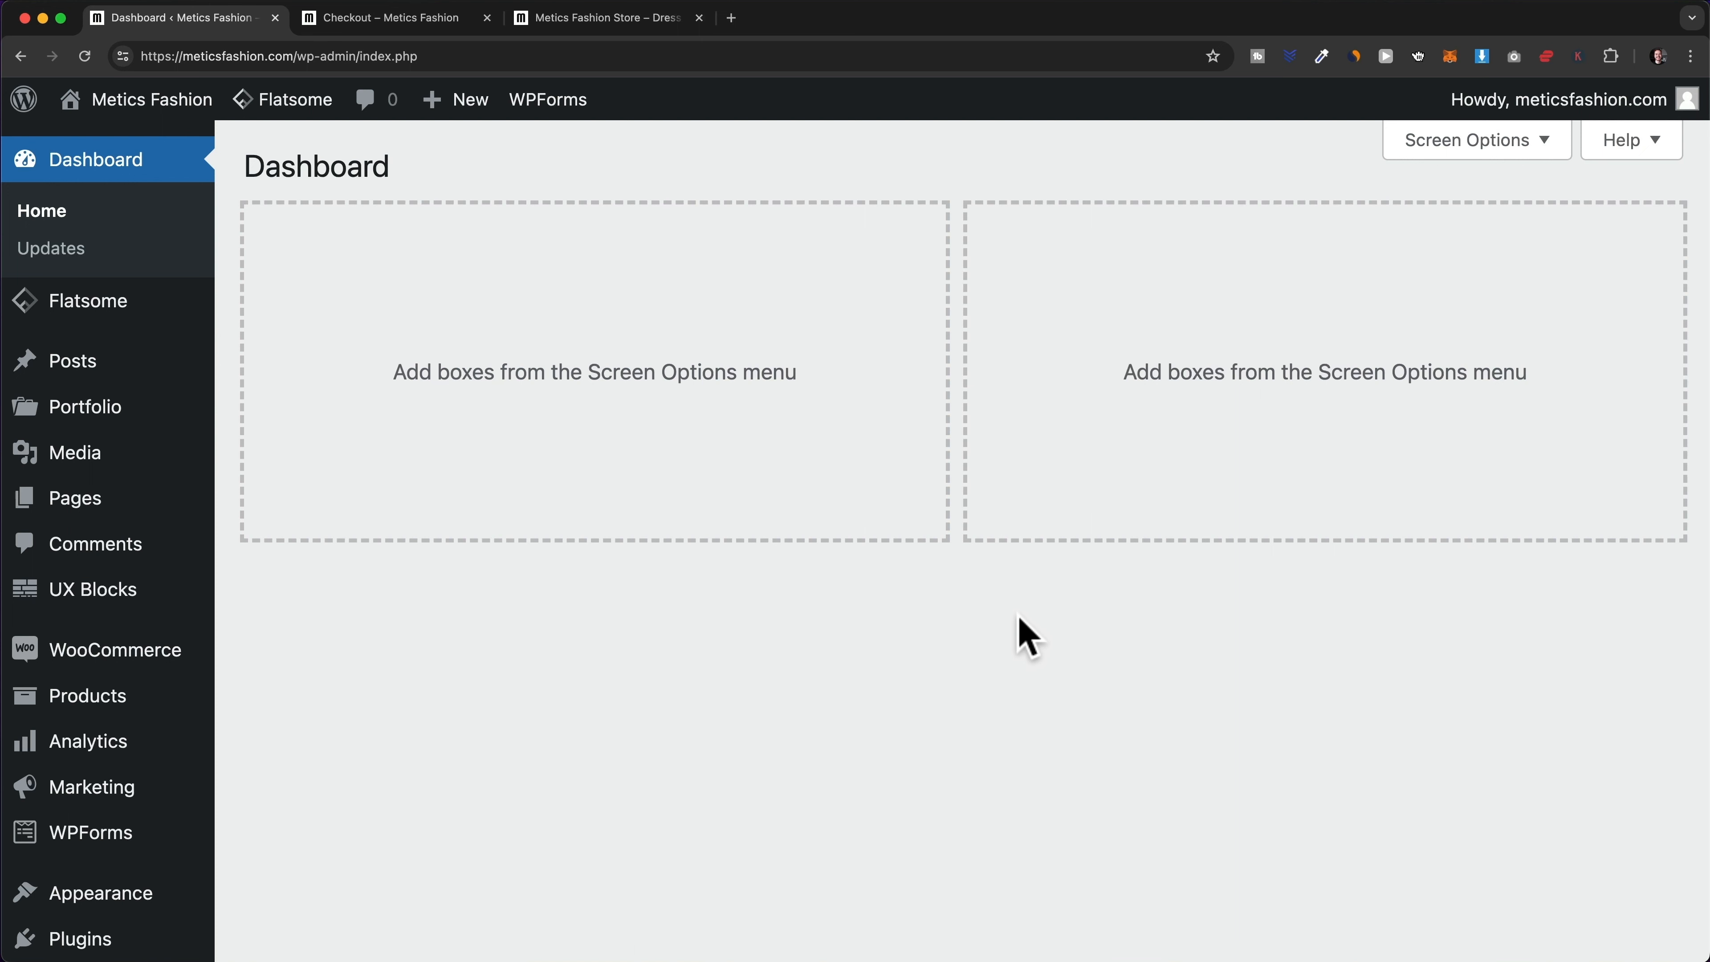
# - Tick 'Enable tax rates and calculations' in WooCommerce General settings and save
pyautogui.scroll(-3, 153, 477)
pyautogui.moveTo(145, 484)
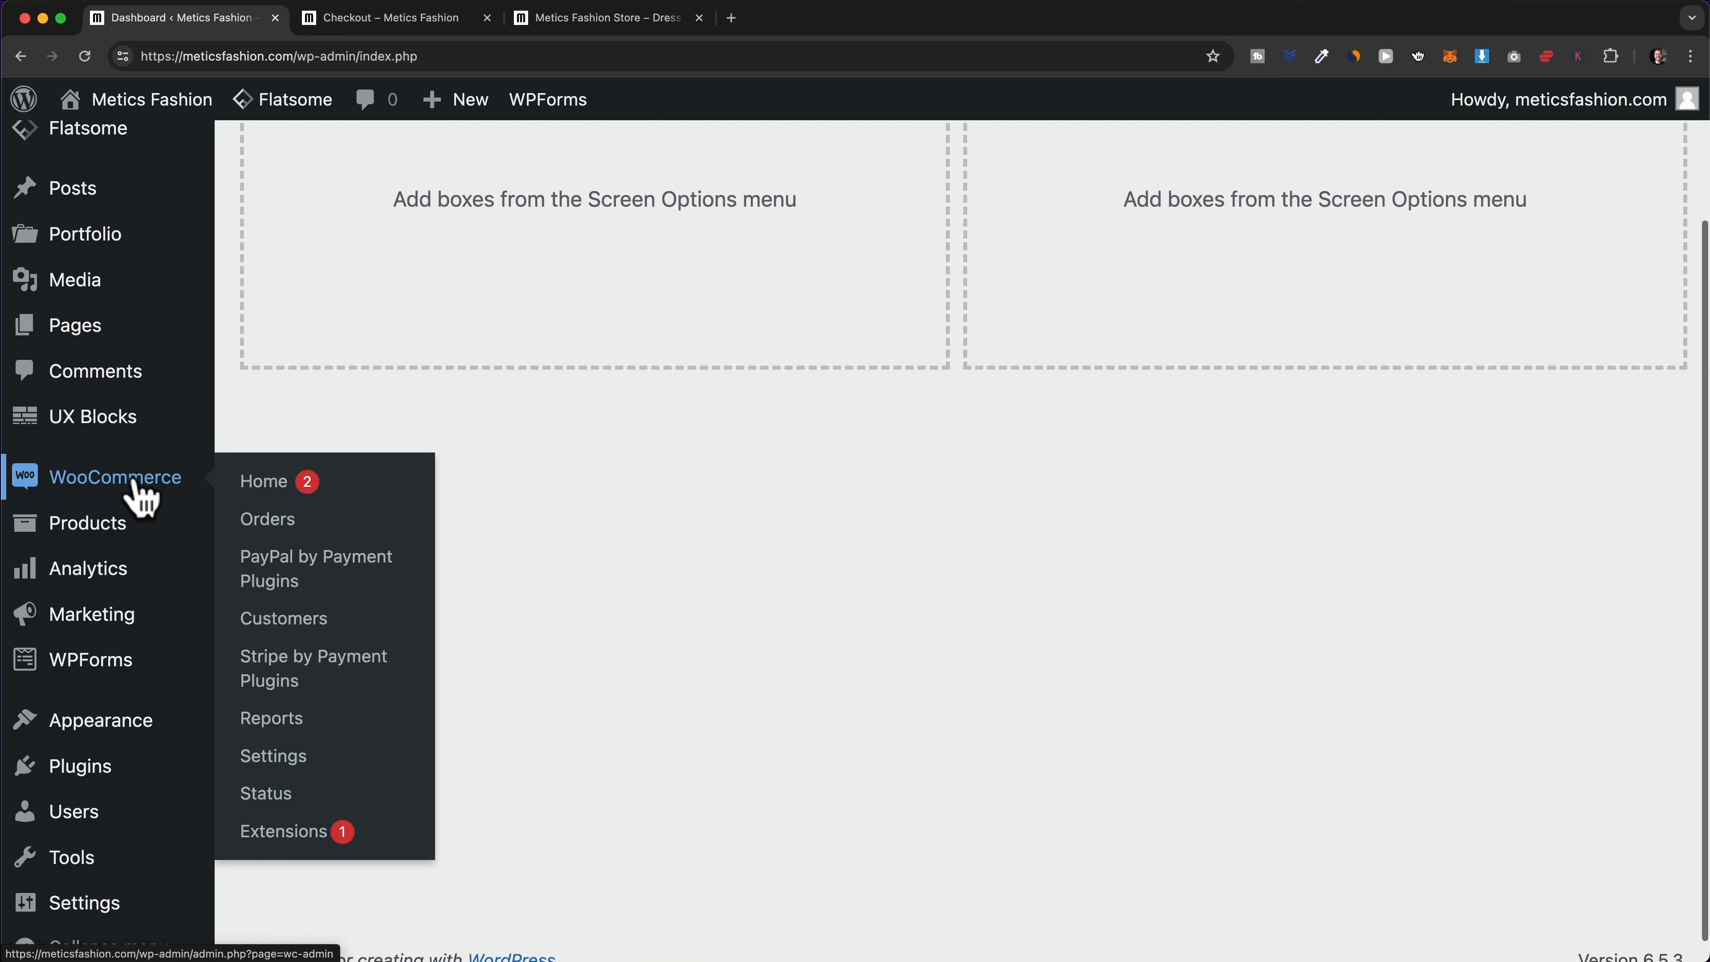
pyautogui.click(293, 765)
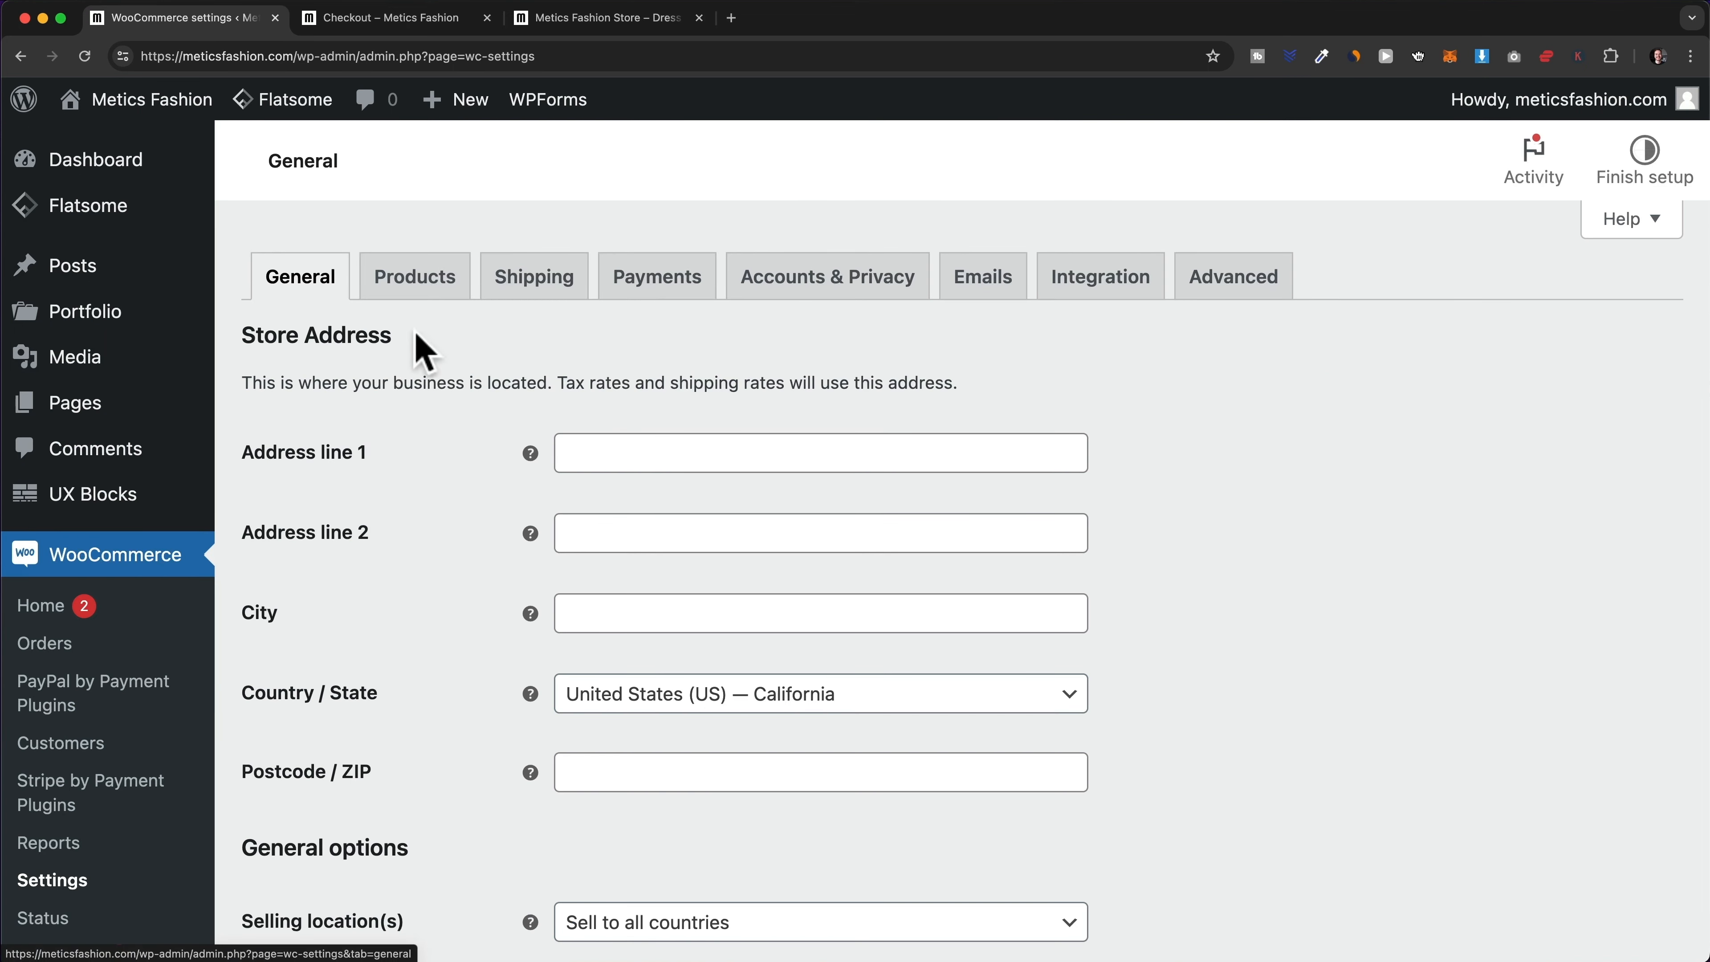
pyautogui.scroll(-2, 502, 579)
pyautogui.scroll(-8, 502, 580)
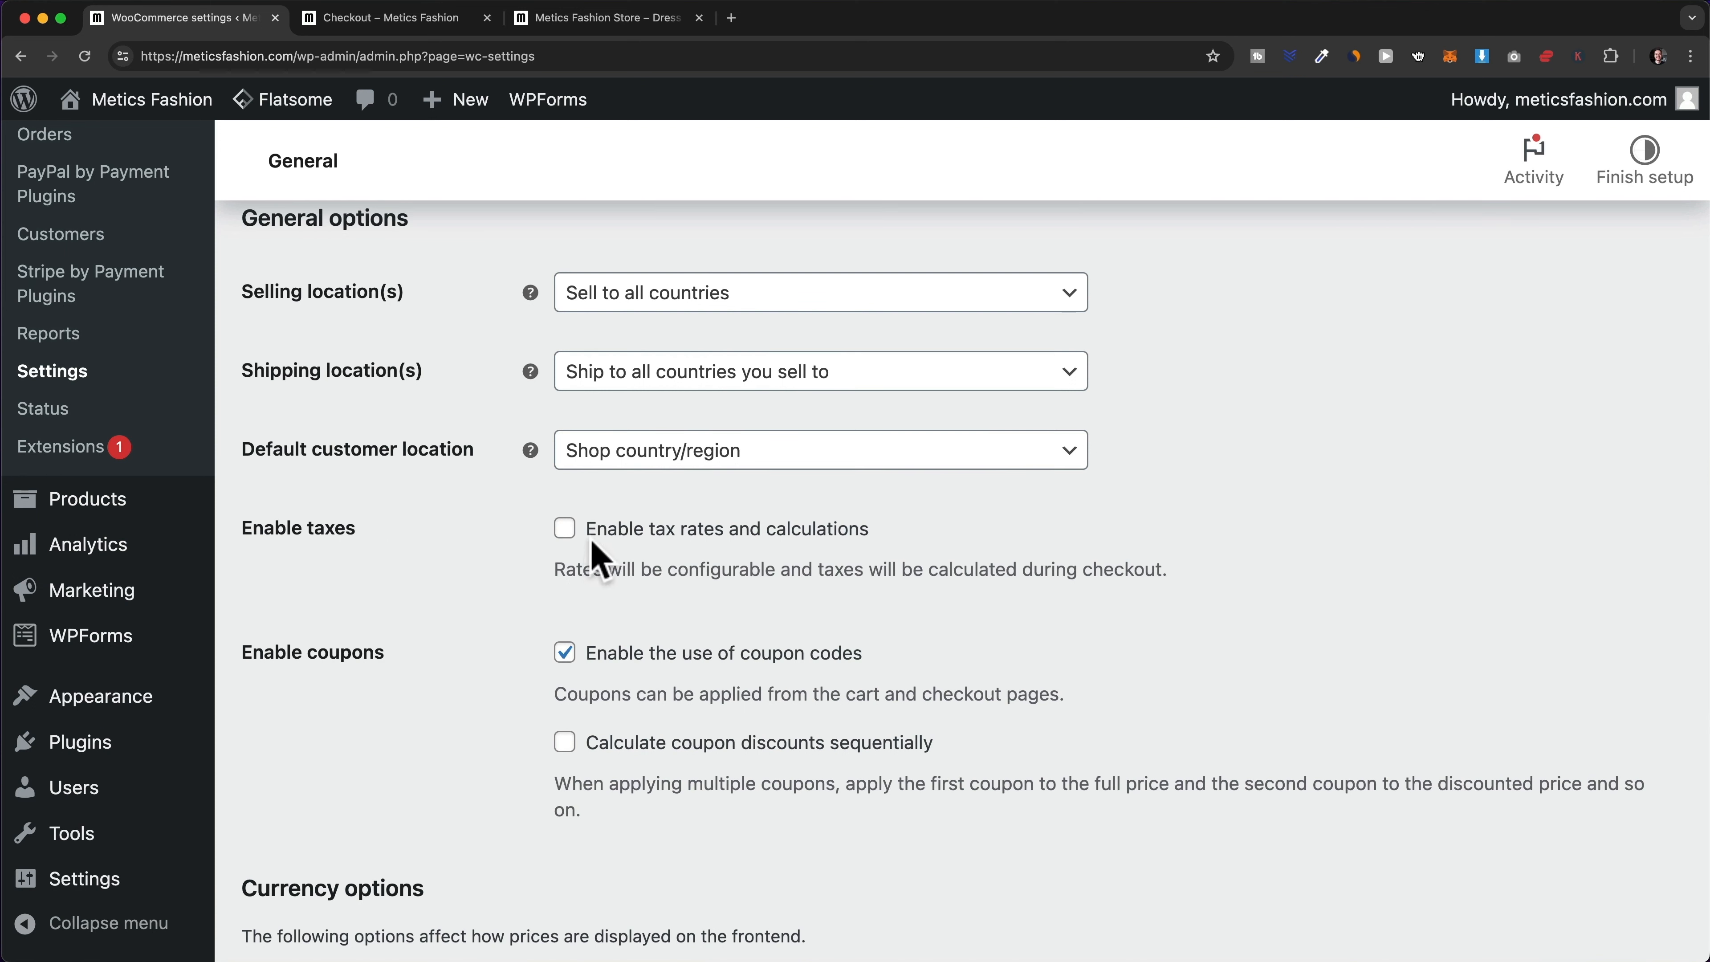
pyautogui.click(564, 533)
pyautogui.scroll(-10, 1172, 634)
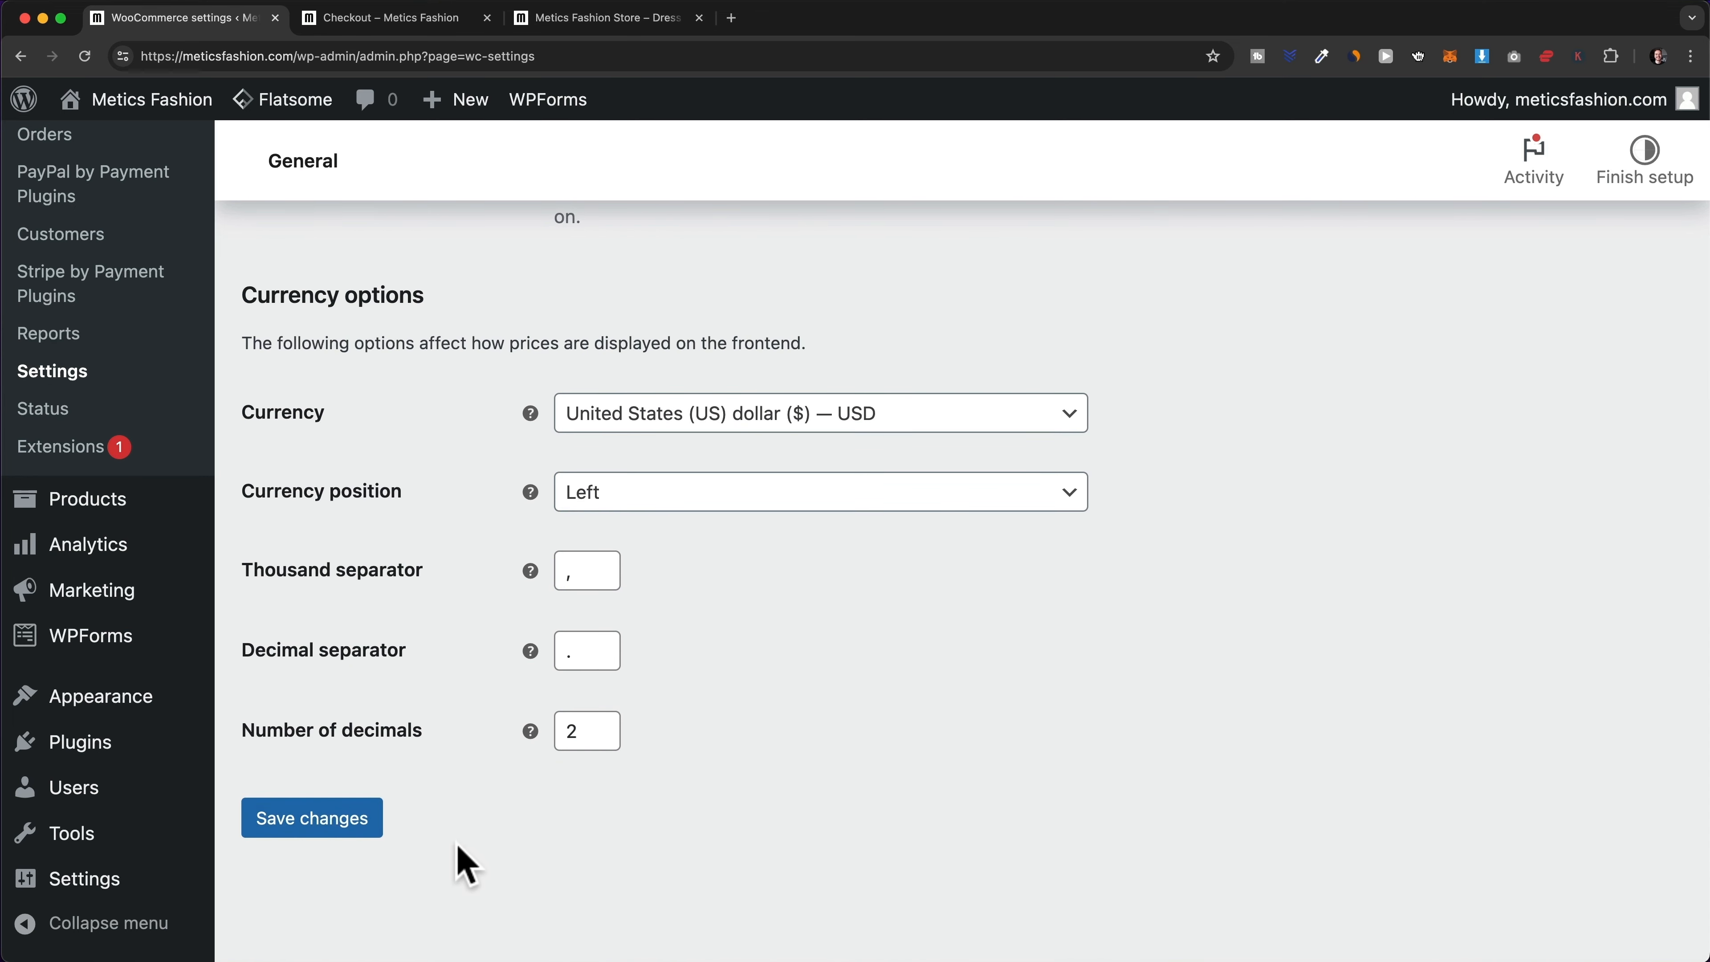
pyautogui.click(369, 830)
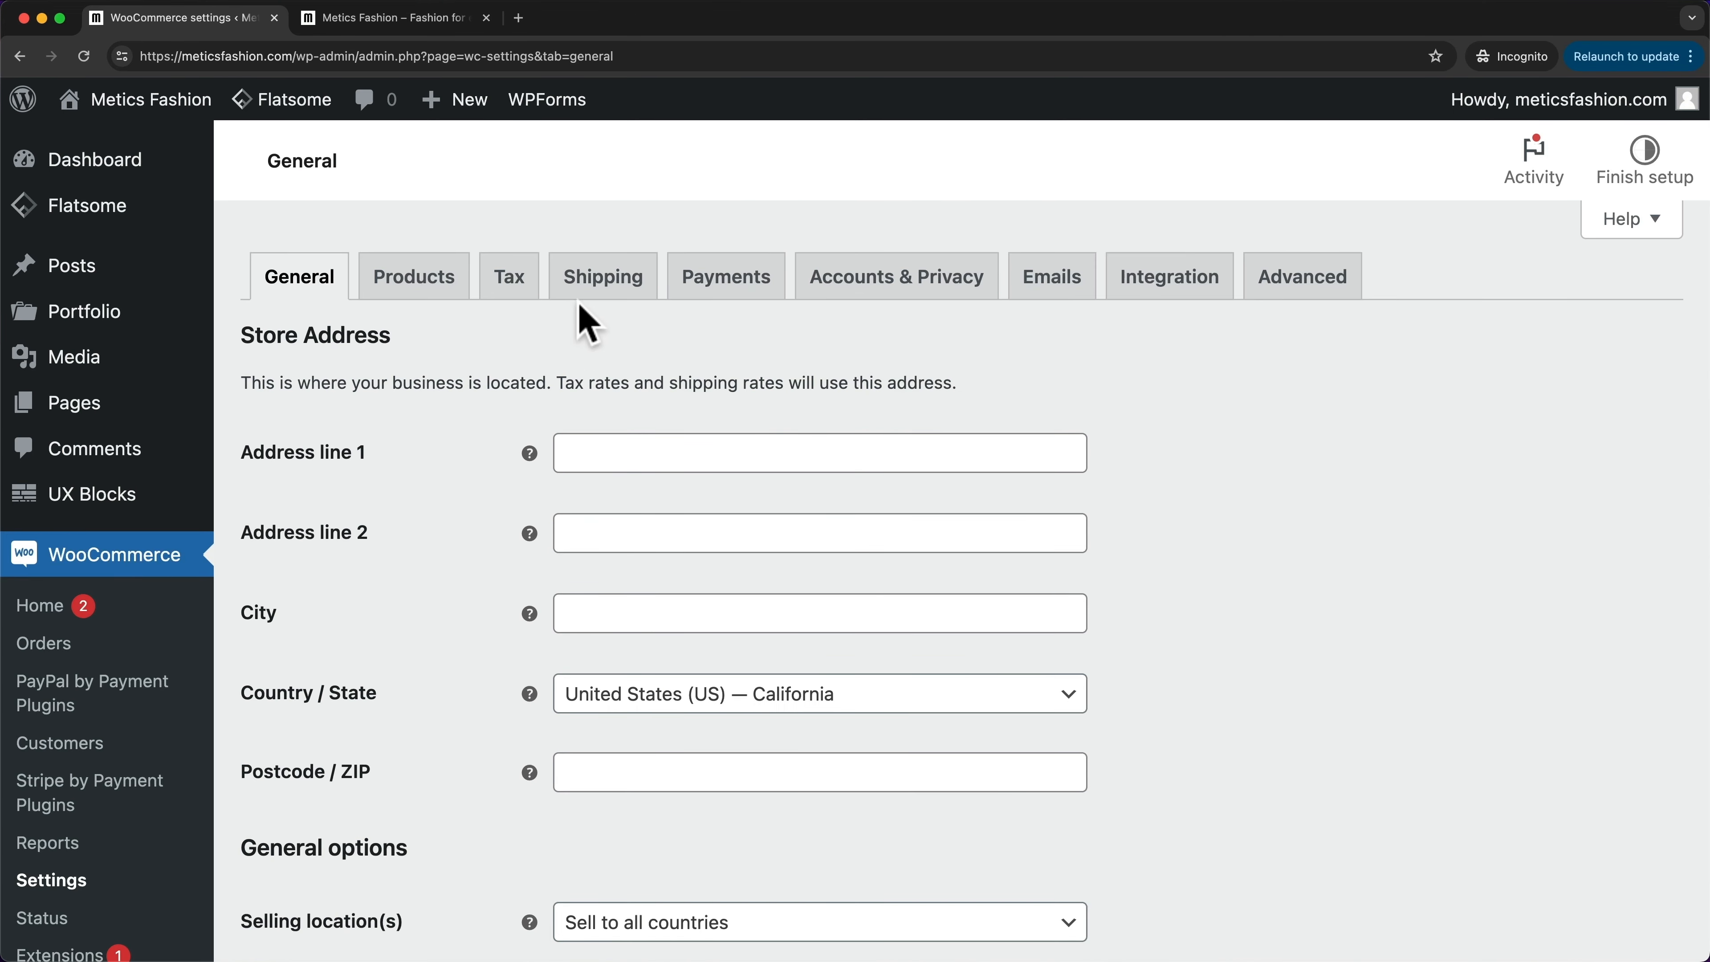
# - Open the Tax settings' Standard rates page with its empty rate table
pyautogui.click(517, 298)
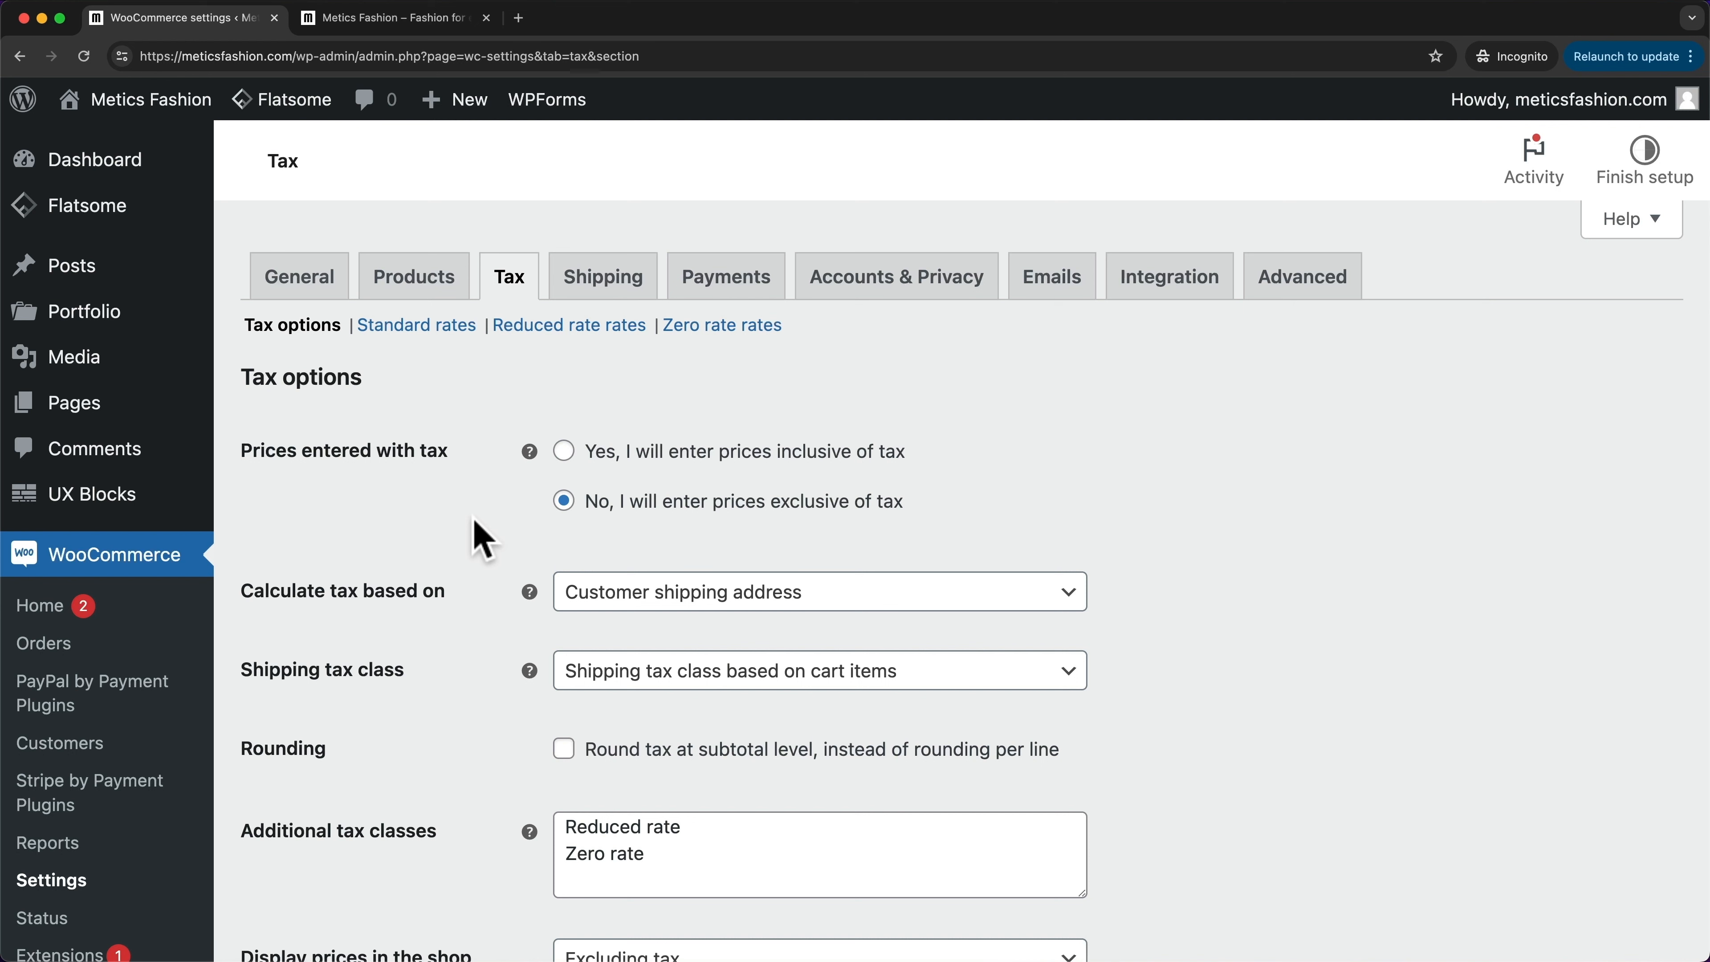
pyautogui.click(417, 335)
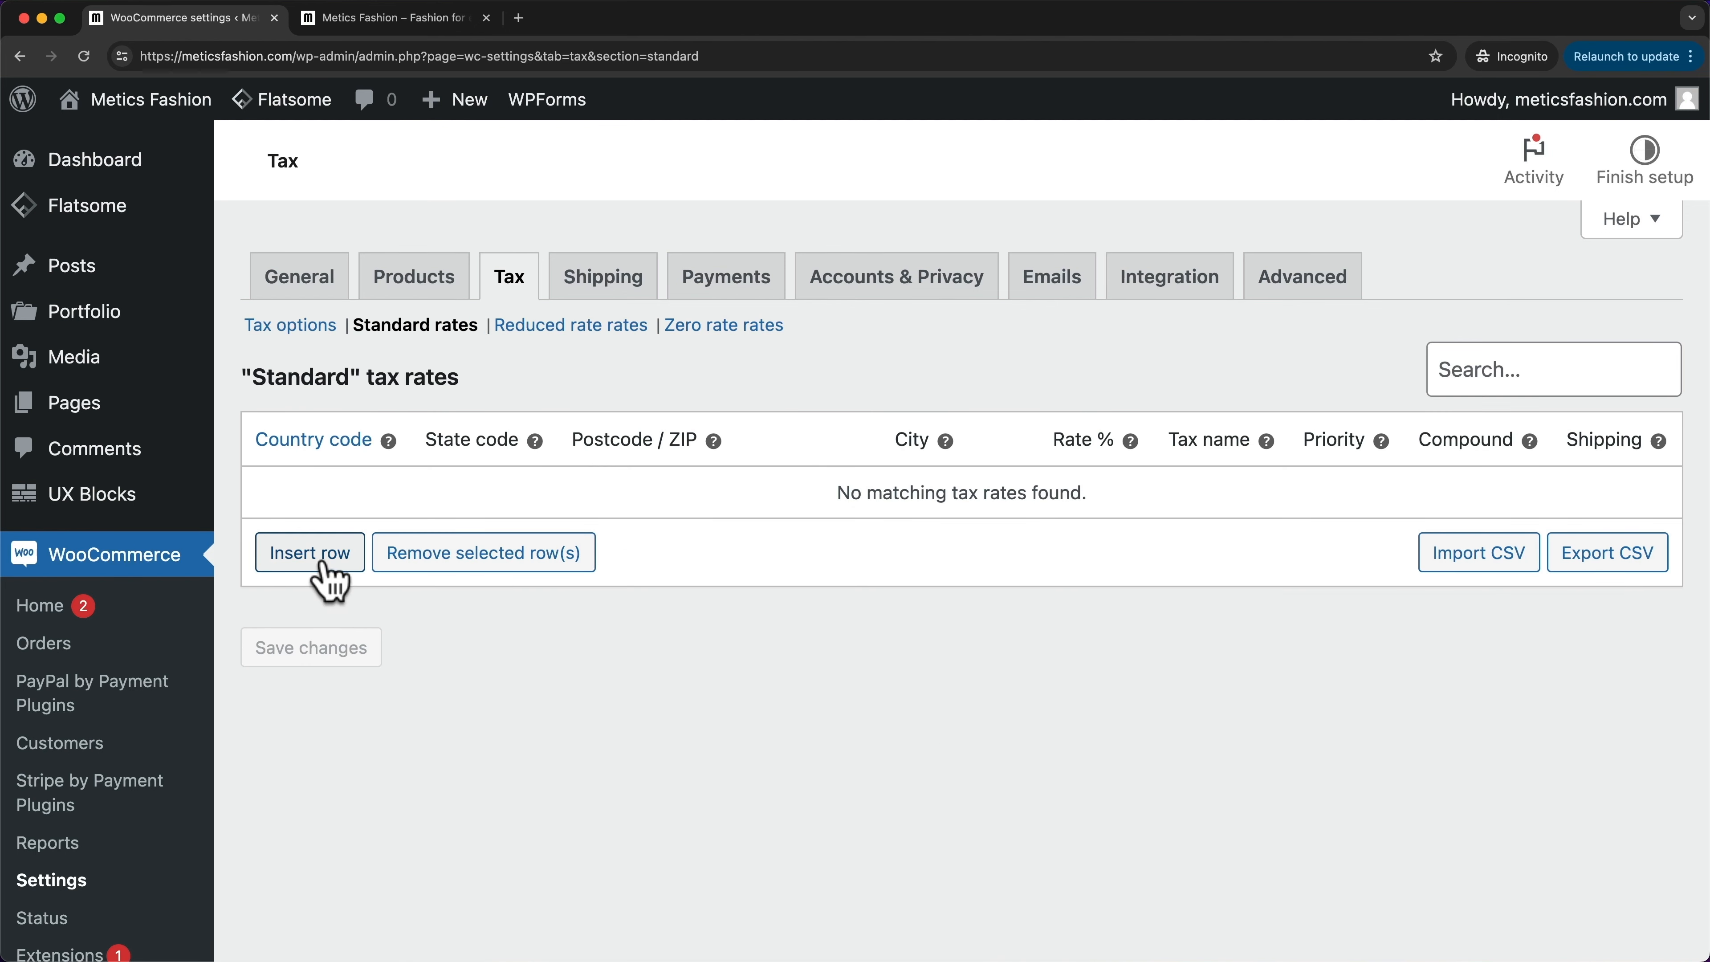
# - Add a standard rate row for CH at 8.1% named VAT, applied to shipping, and save it
pyautogui.click(324, 570)
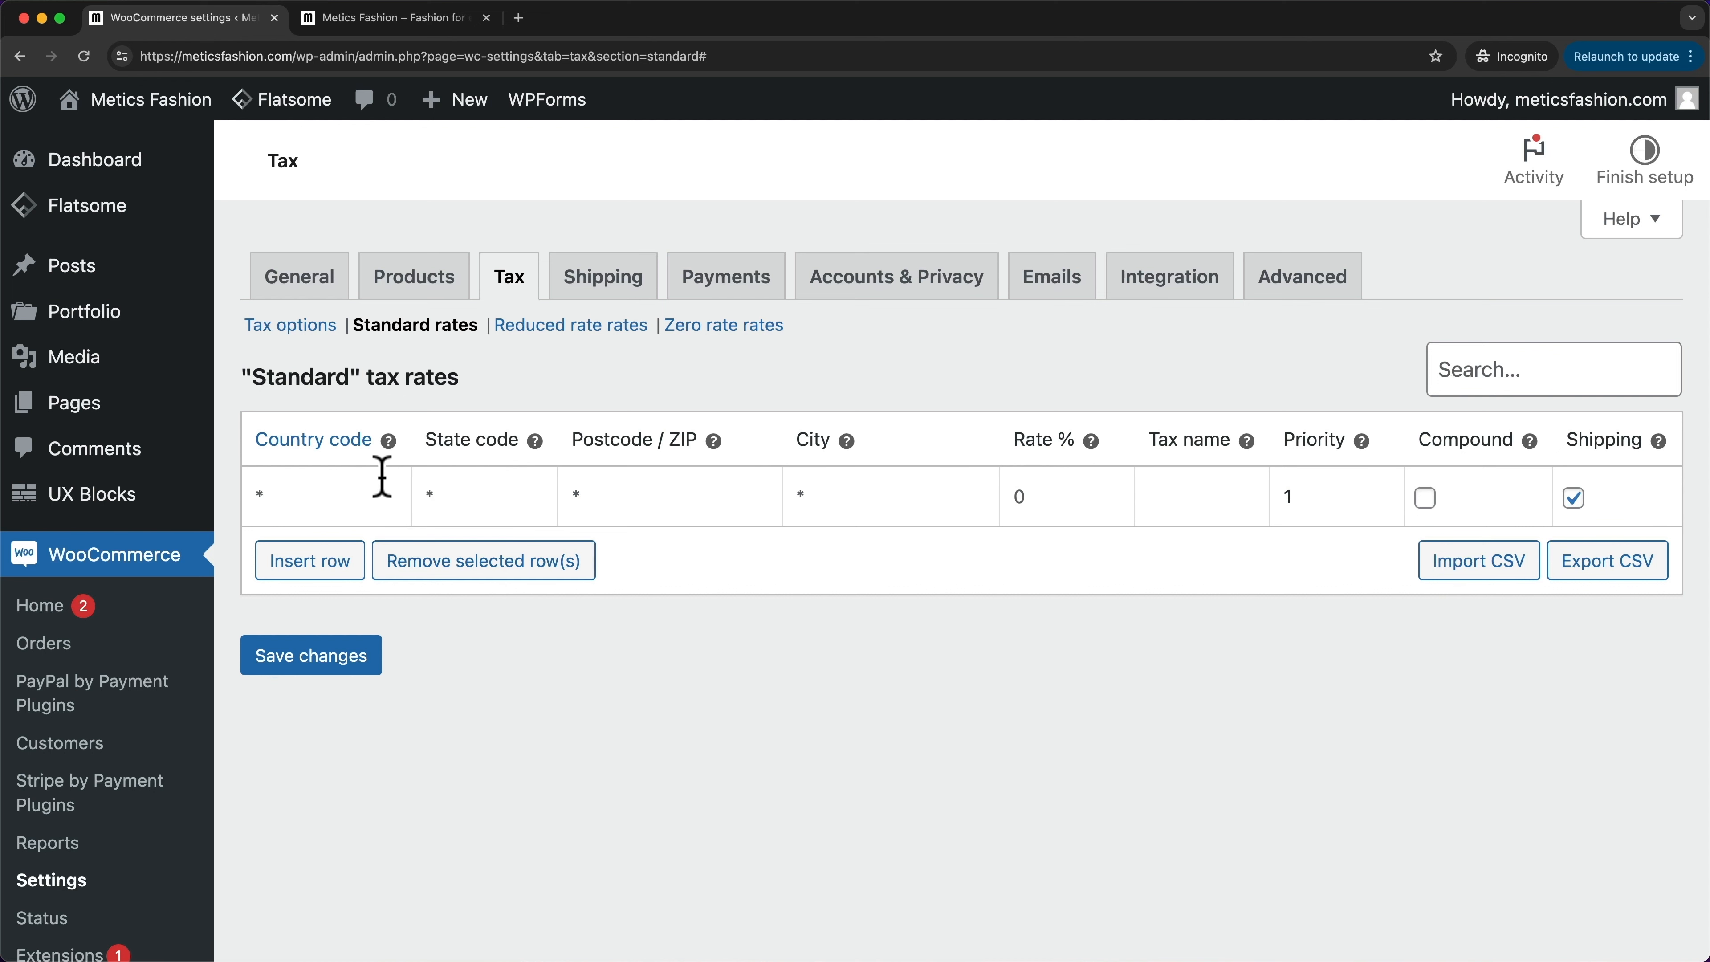
pyautogui.click(330, 489)
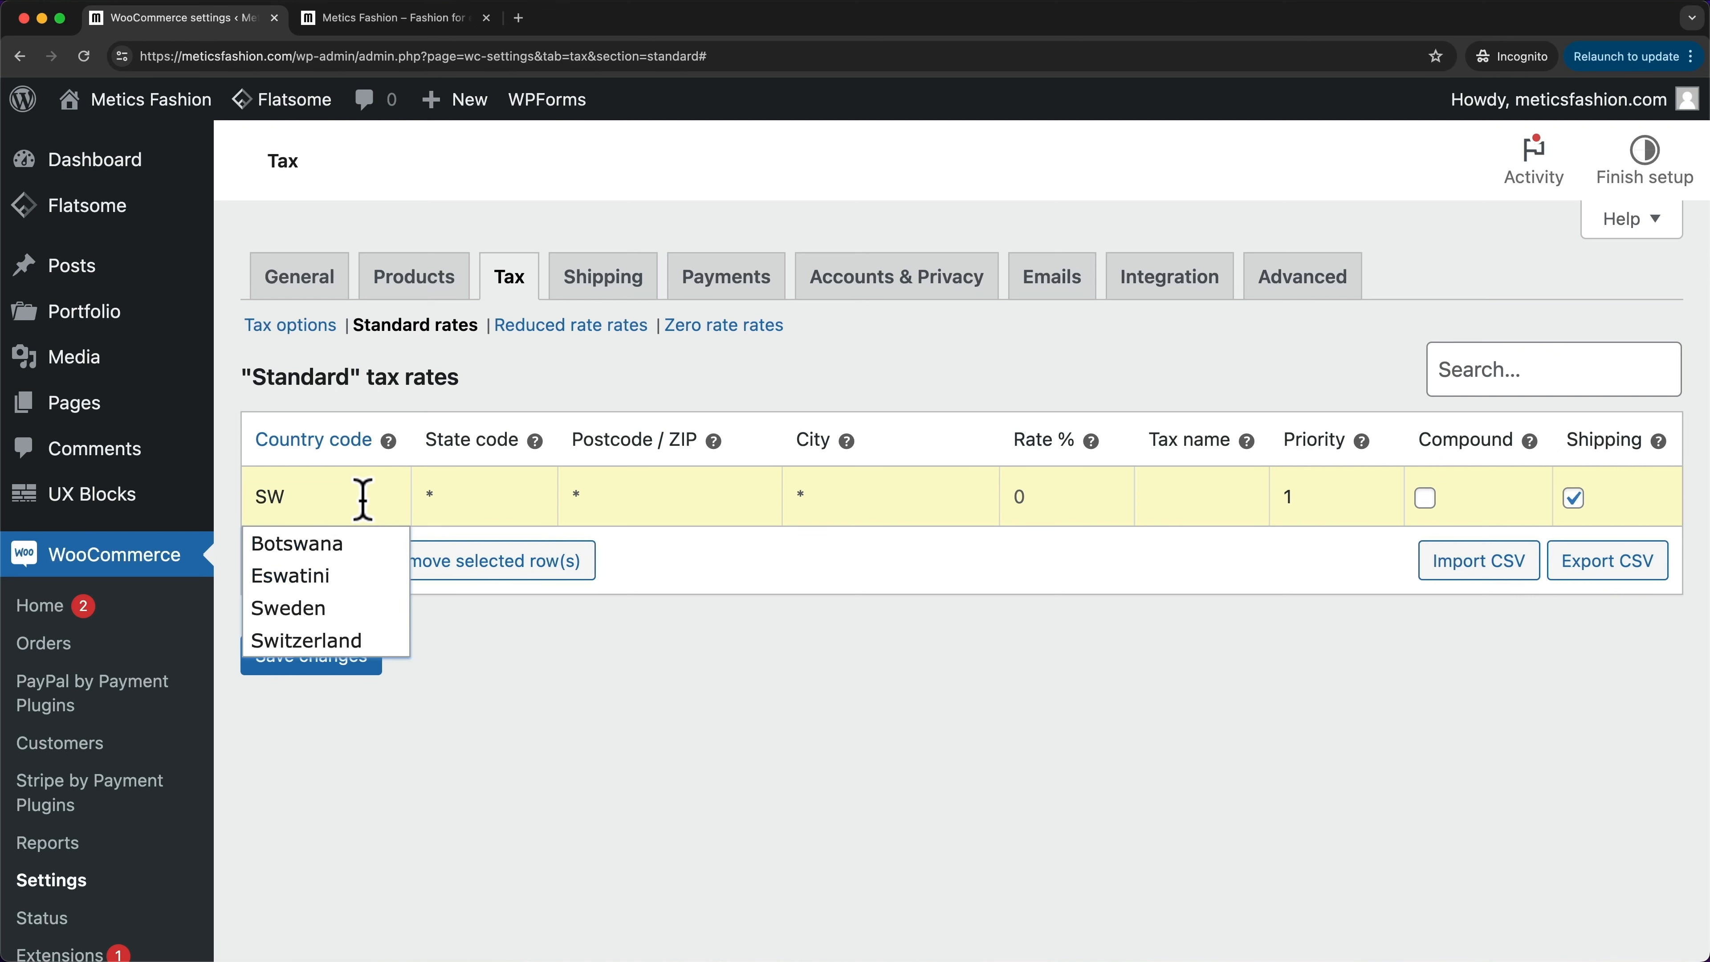
pyautogui.click(314, 642)
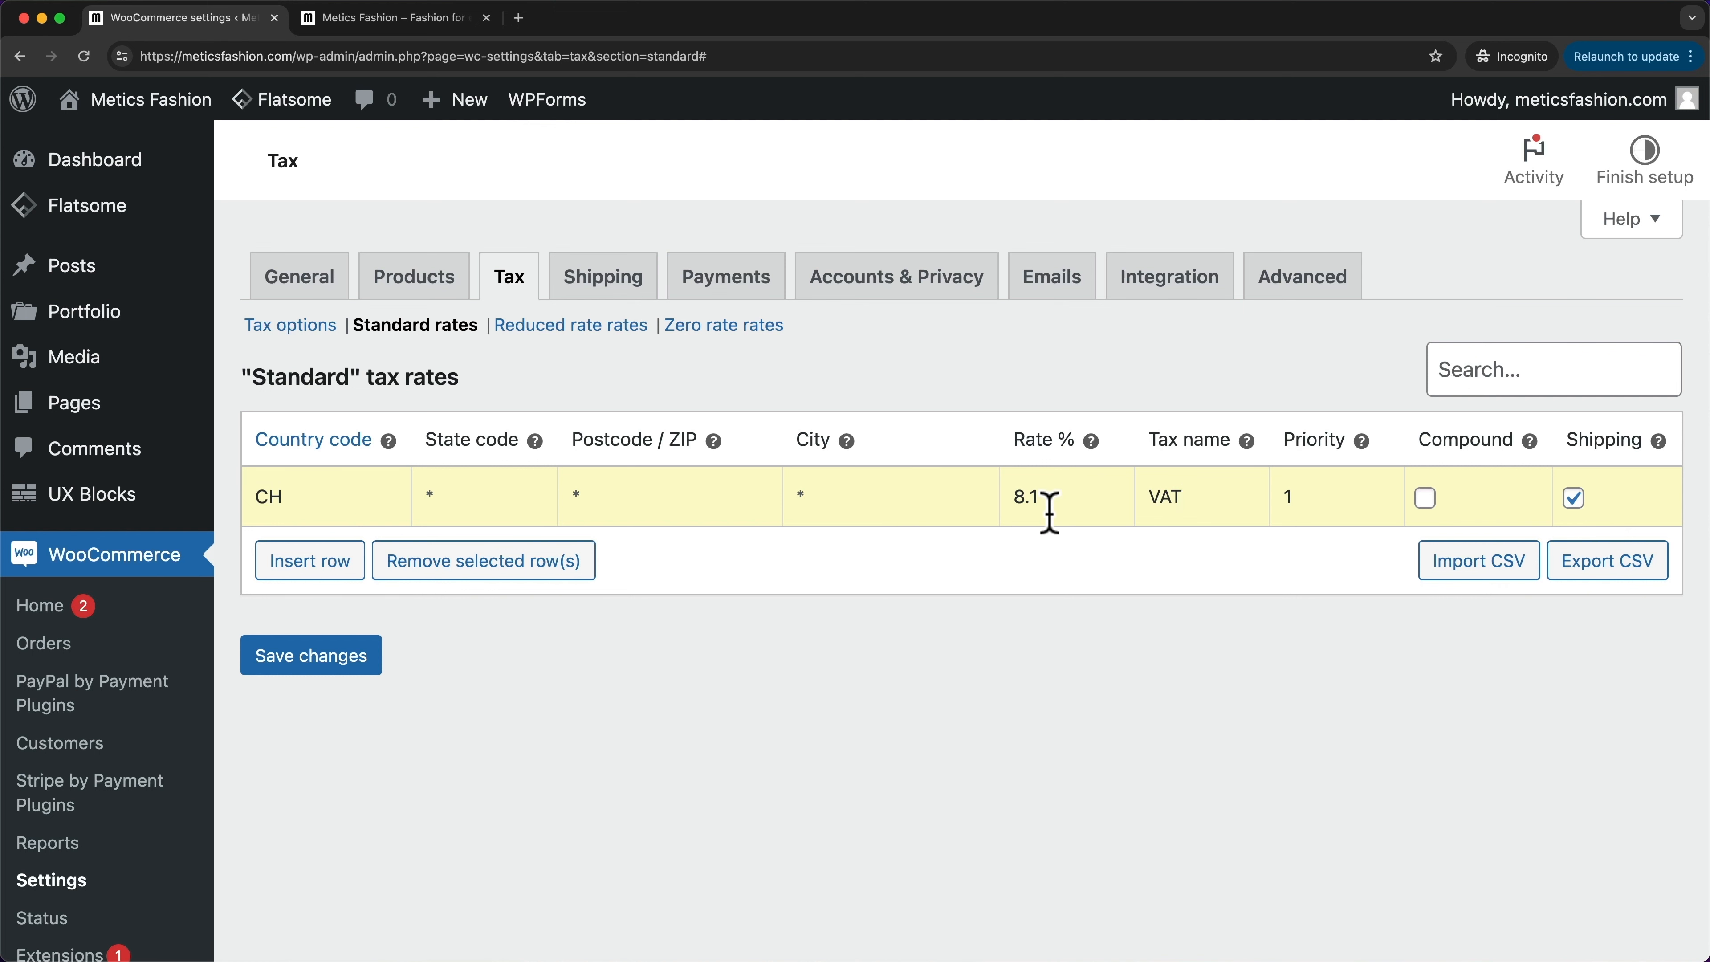
pyautogui.click(1582, 507)
pyautogui.click(378, 680)
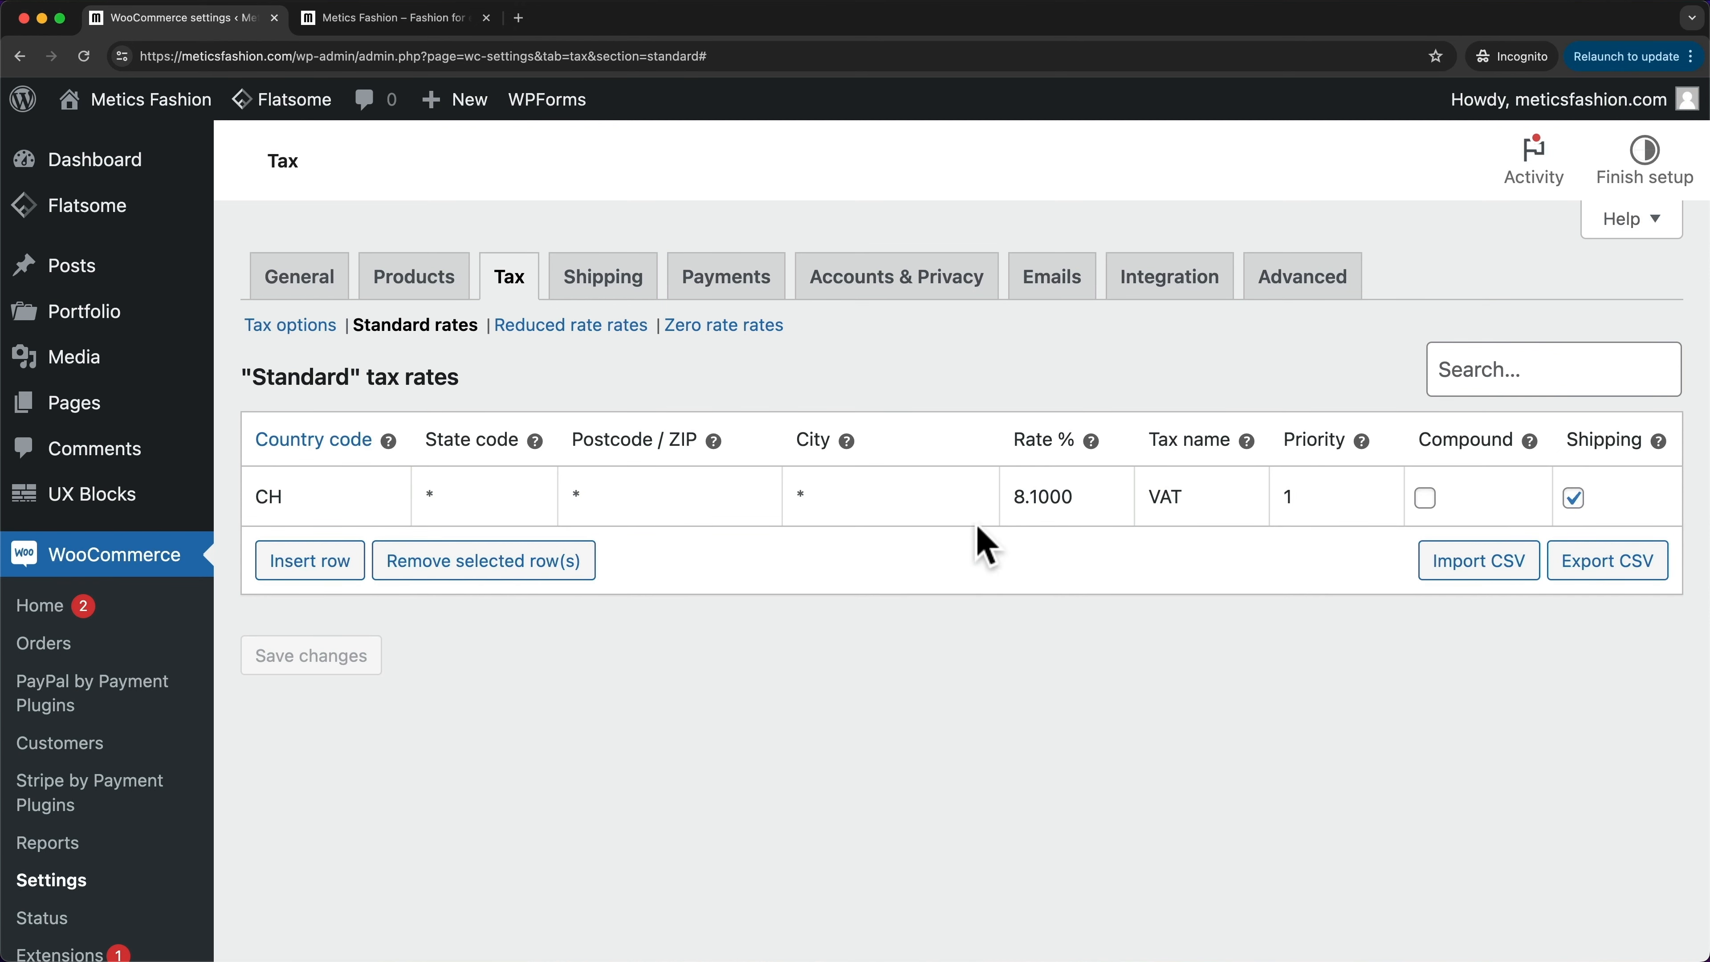
pyautogui.click(439, 31)
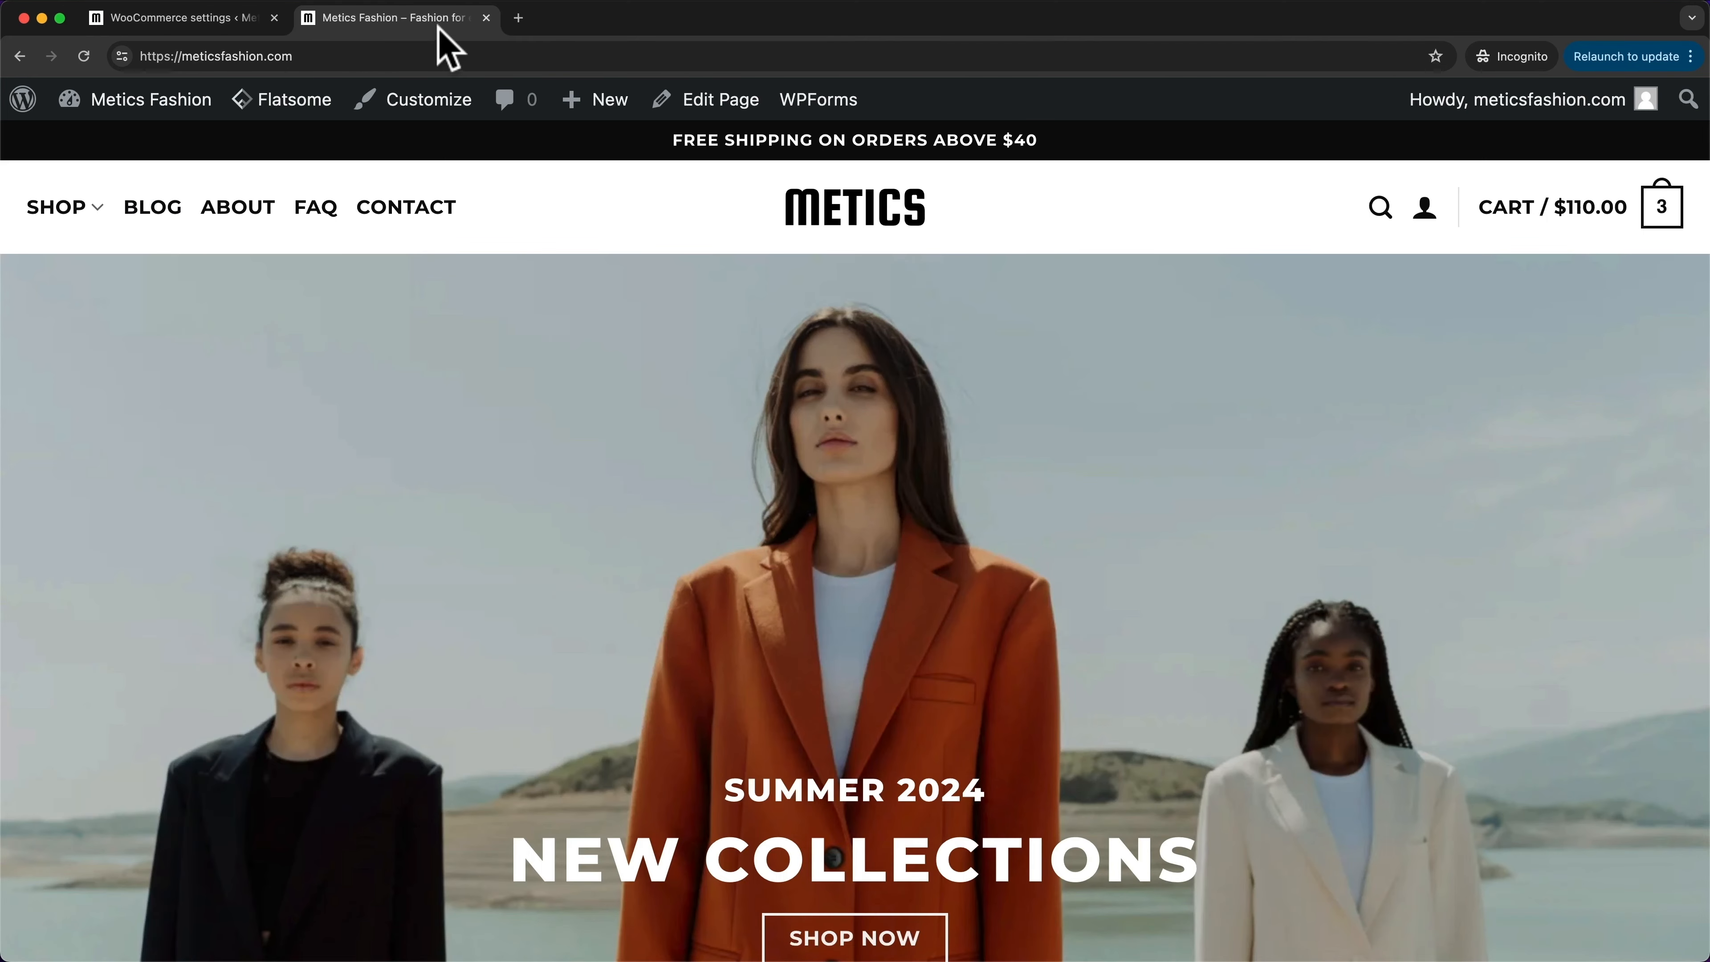
# - Go from the shopping cart to the checkout page
pyautogui.click(1662, 223)
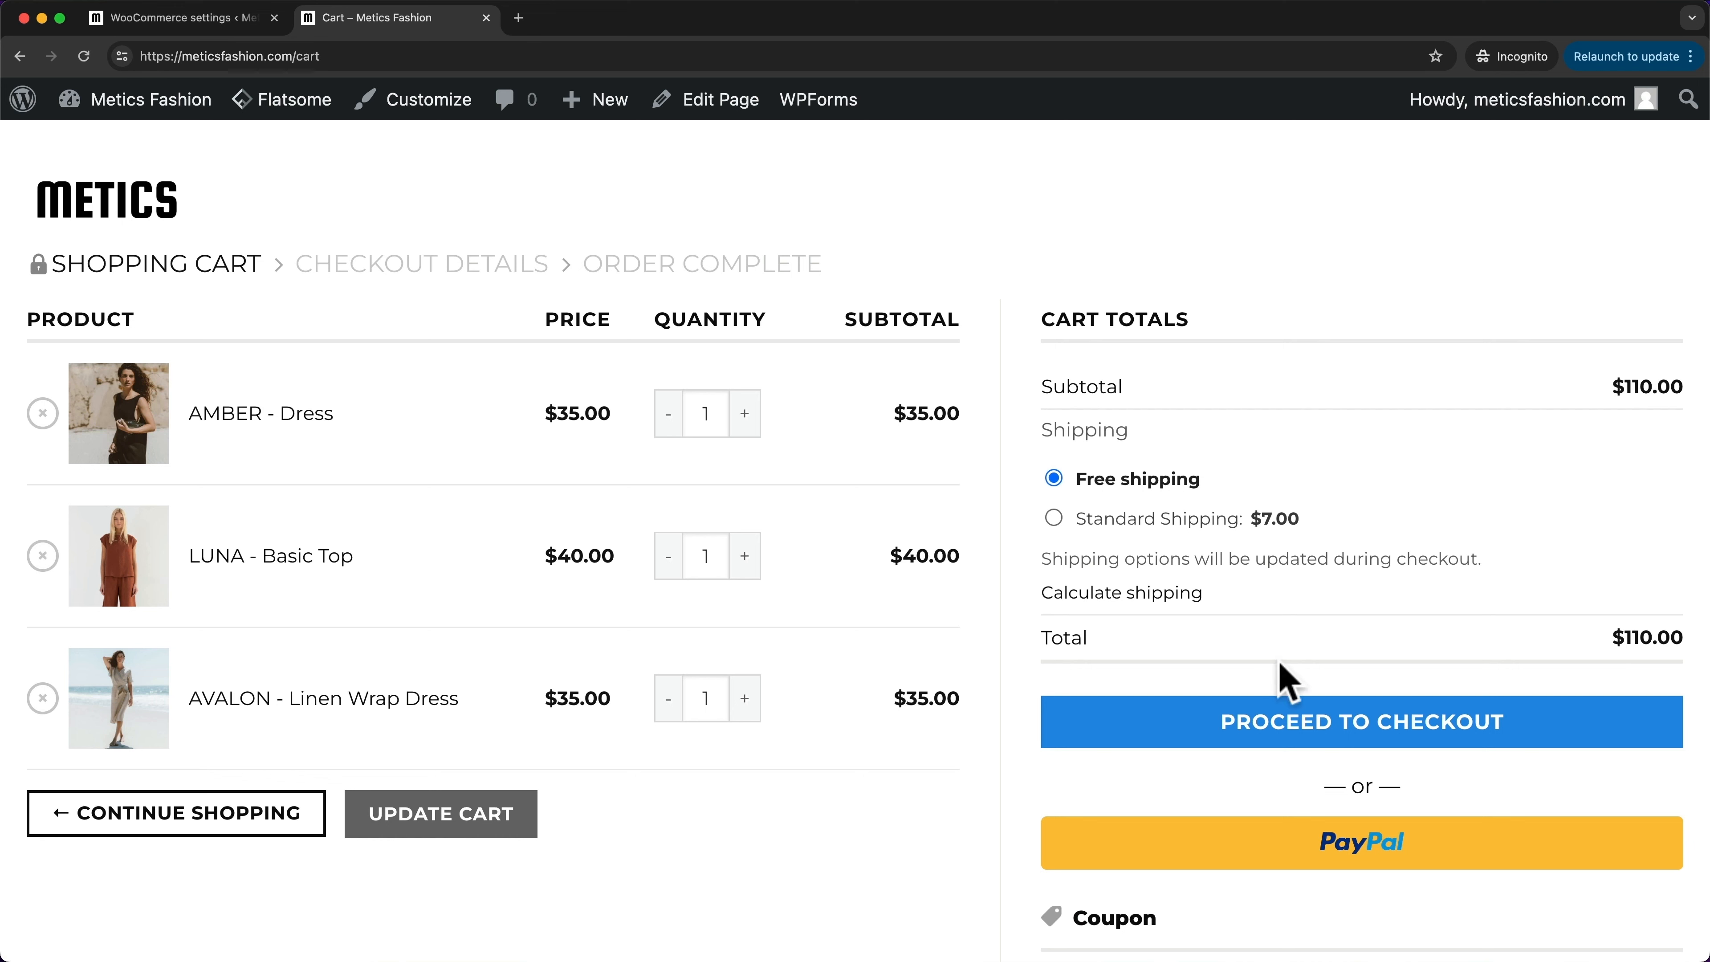
pyautogui.click(1270, 741)
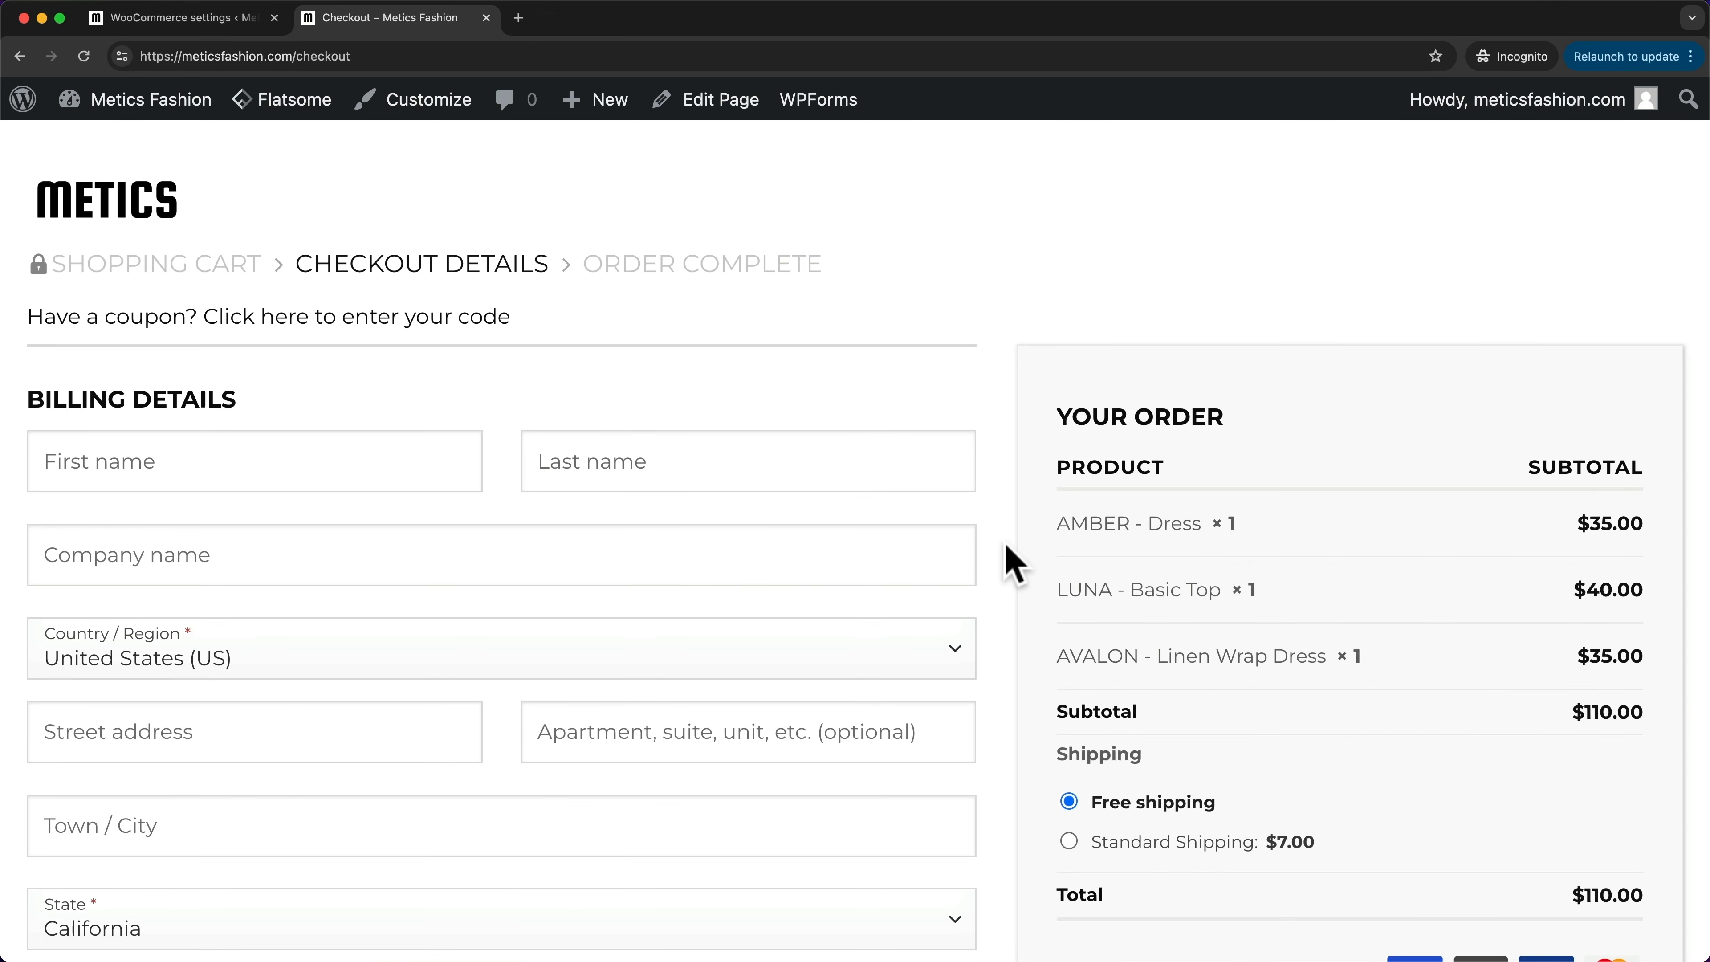
pyautogui.scroll(-2, 1014, 565)
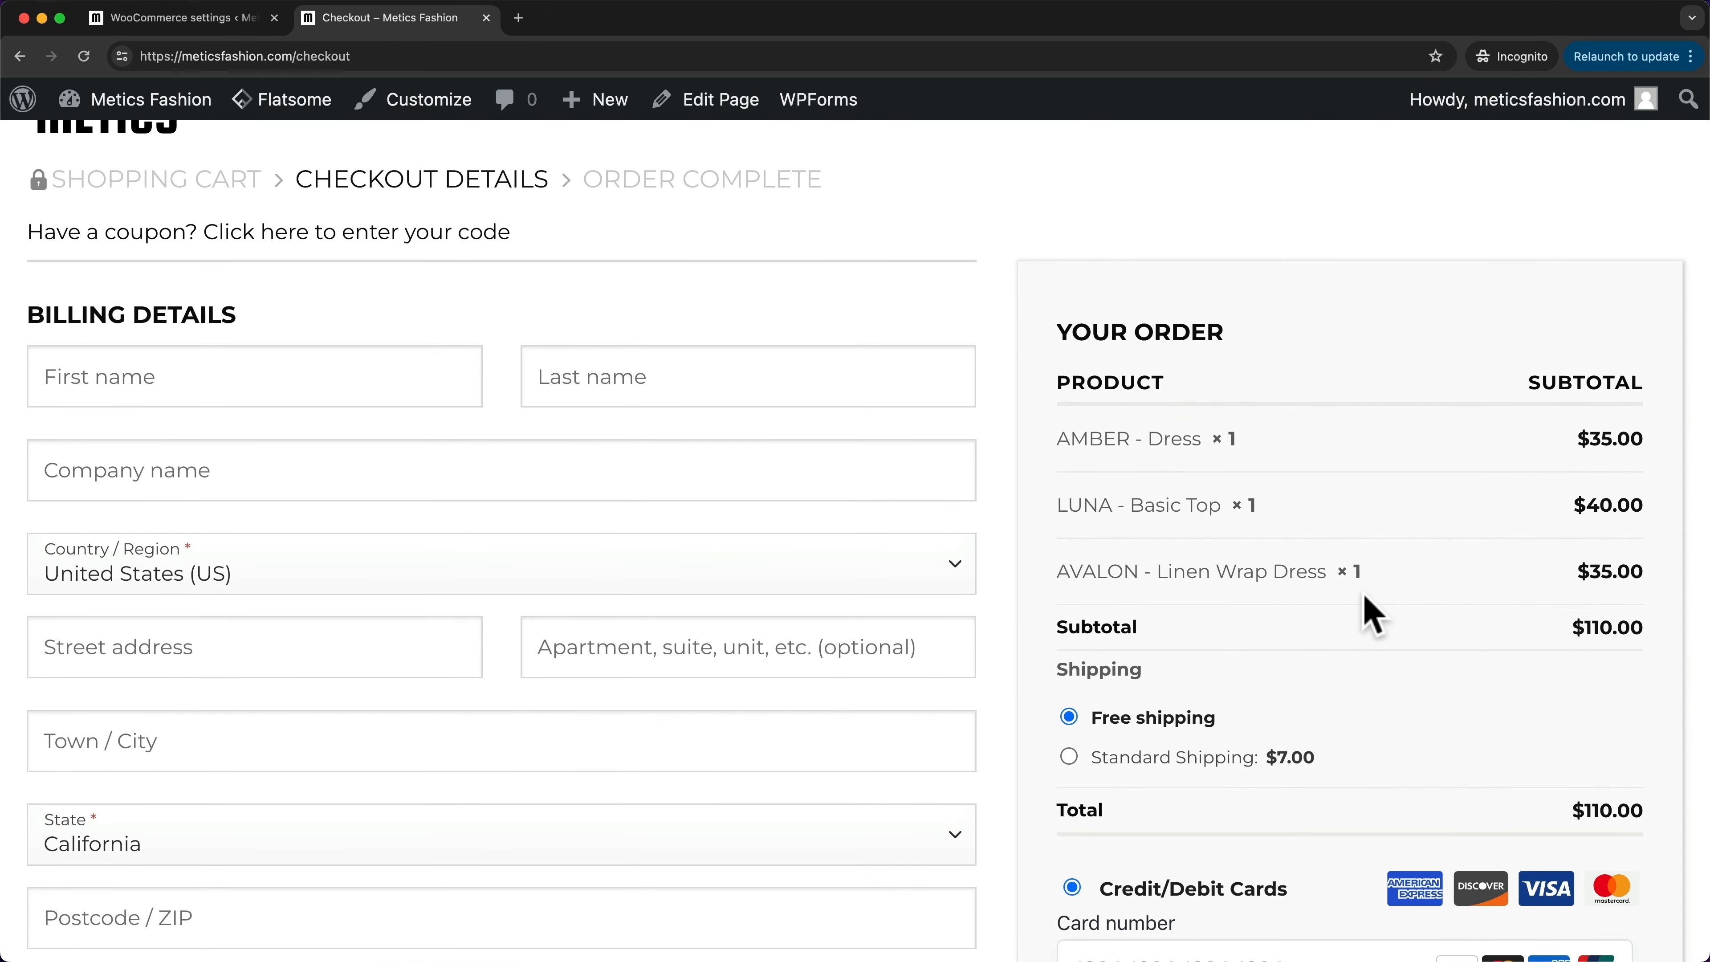
pyautogui.scroll(-2, 1340, 590)
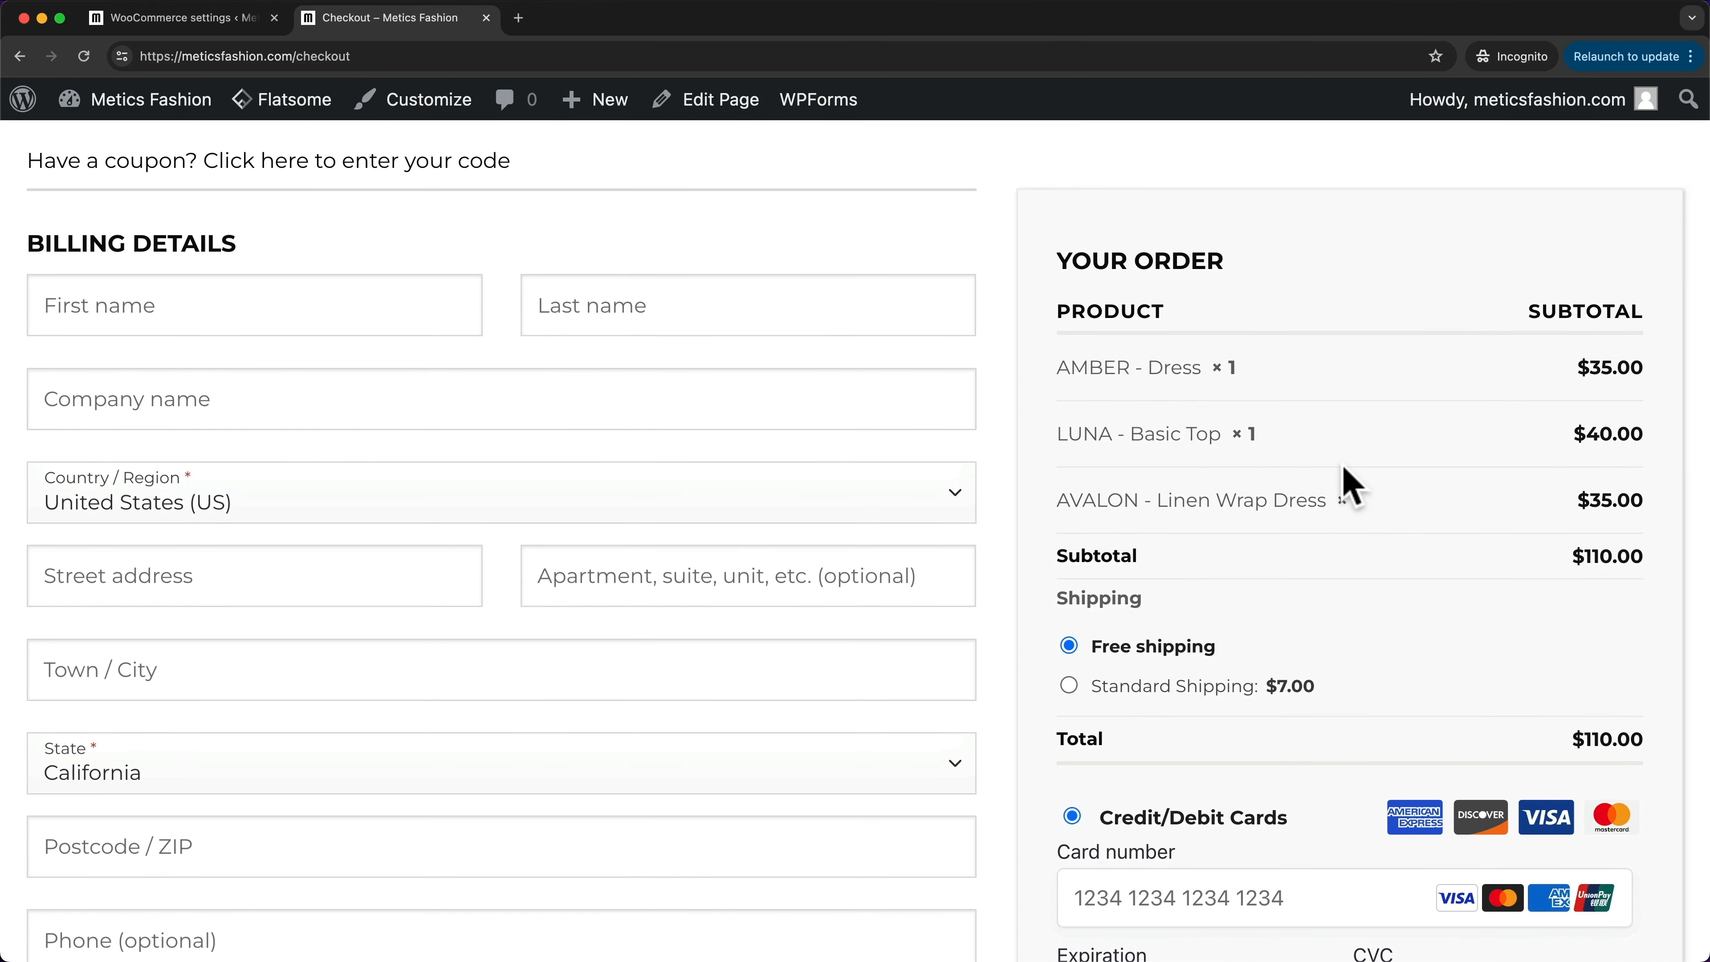
pyautogui.scroll(2, 1350, 485)
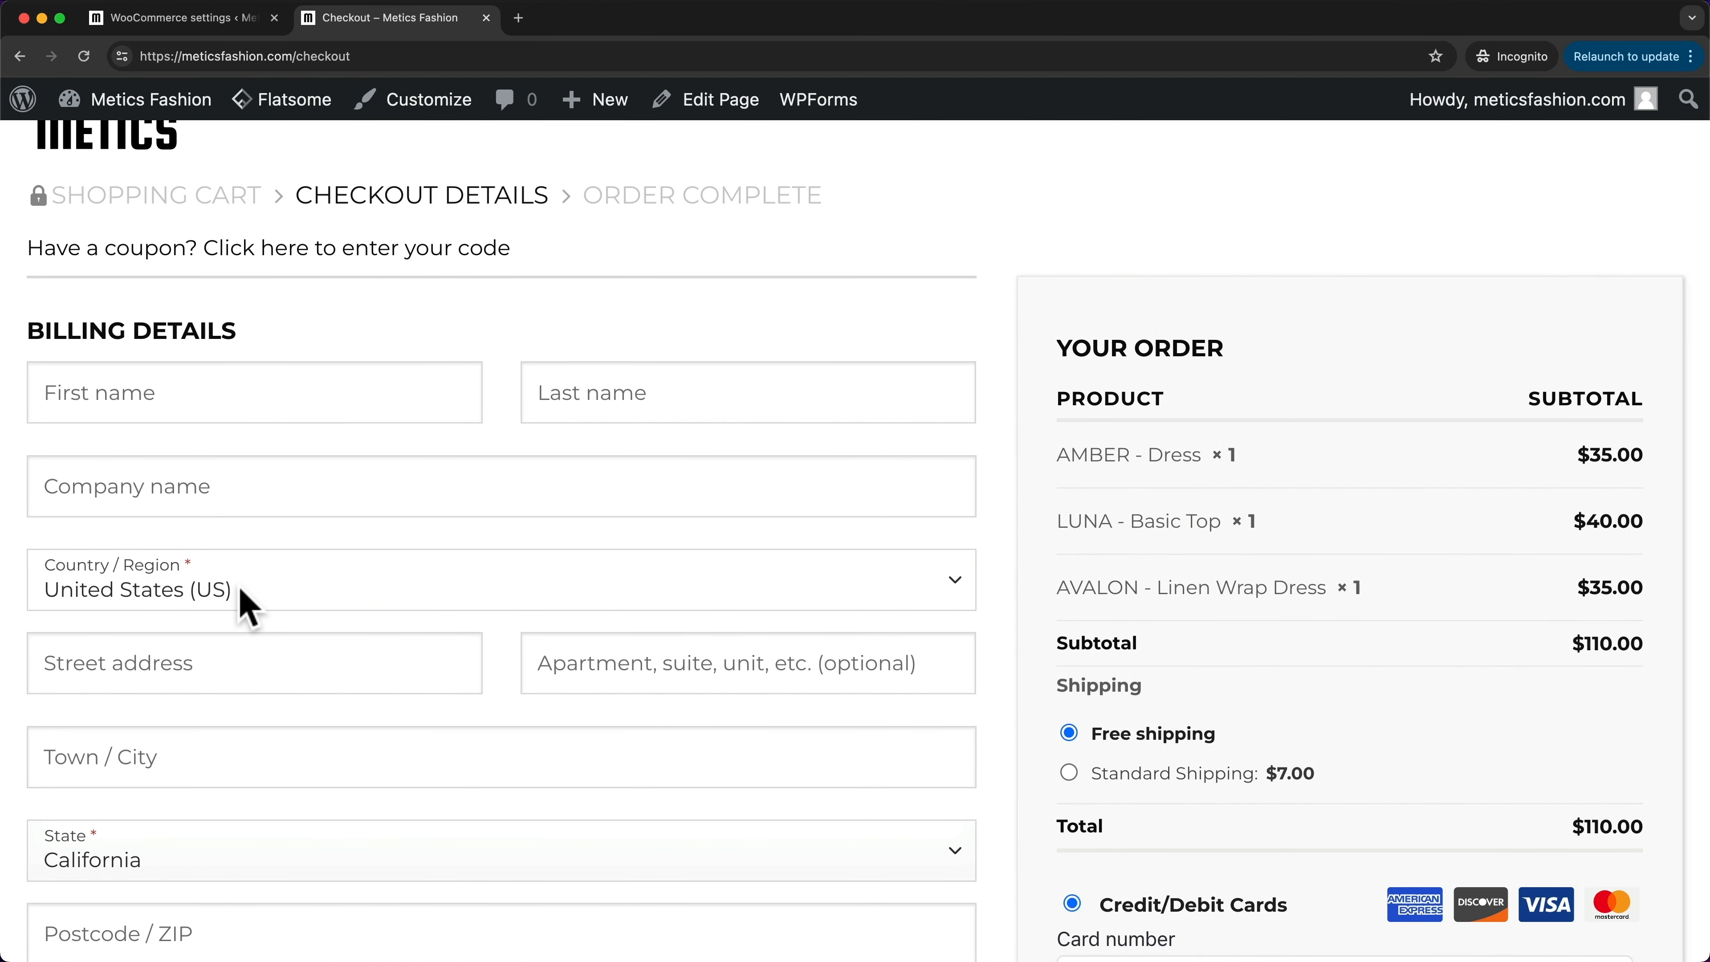
# - Set the country to Switzerland and check the $8.92 VAT and $133.92 order total
pyautogui.click(275, 586)
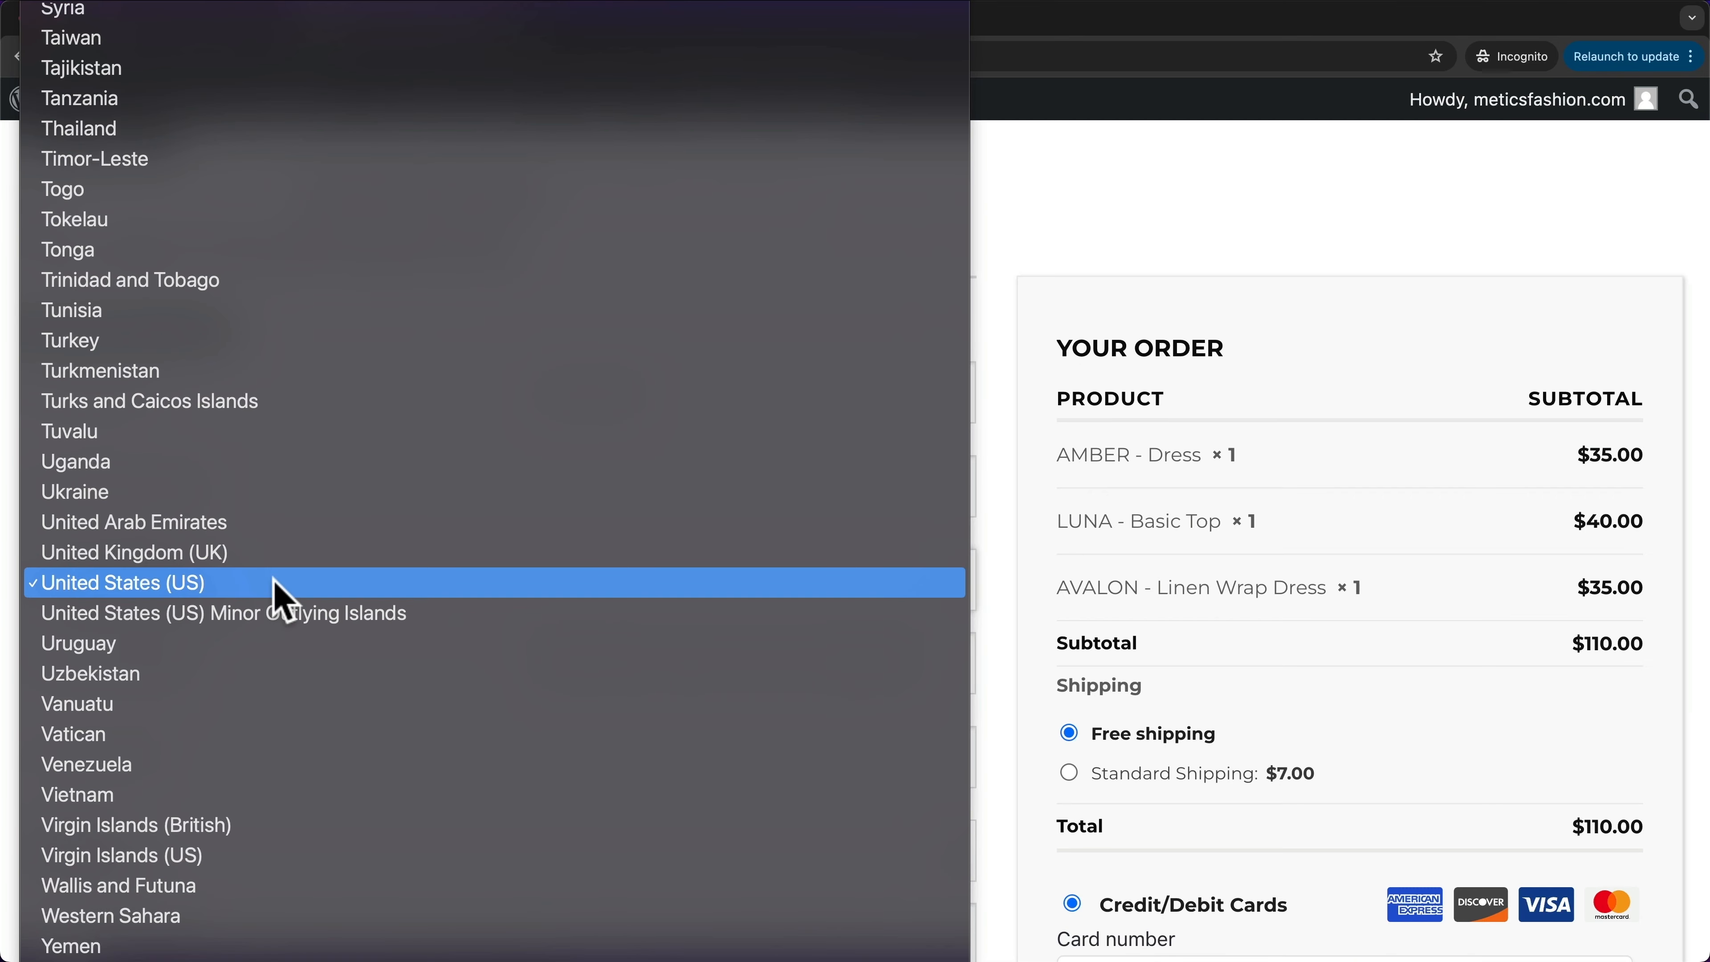
pyautogui.scroll(10, 281, 600)
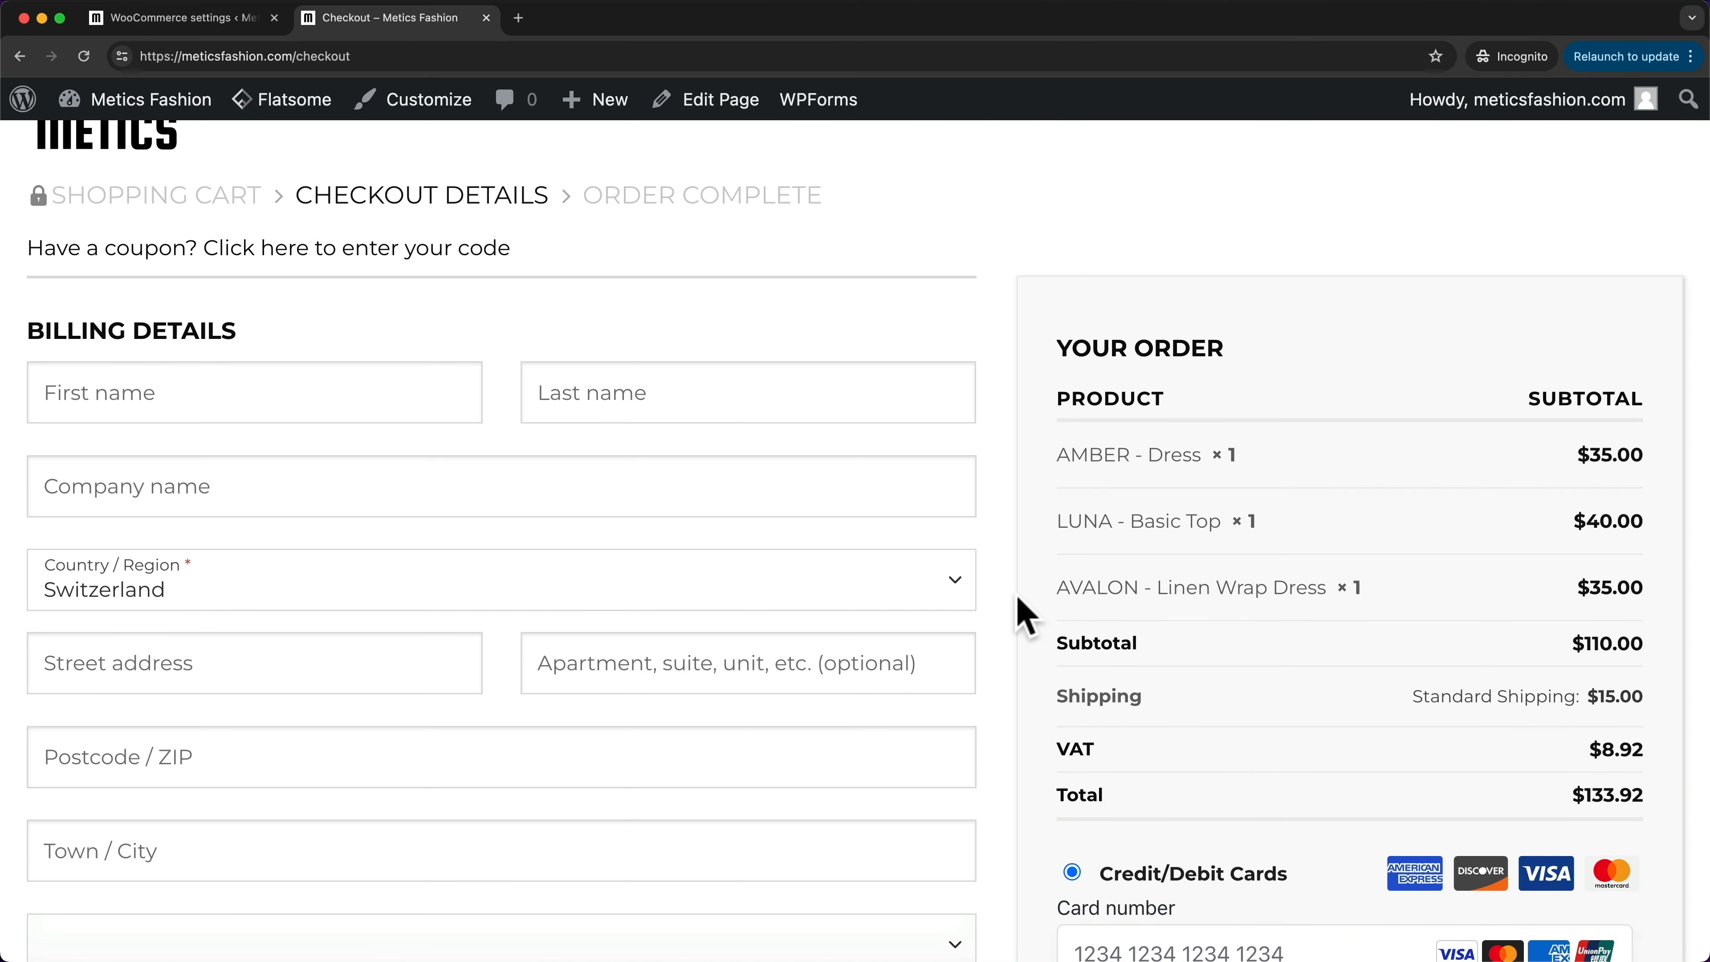
pyautogui.scroll(-2, 1233, 661)
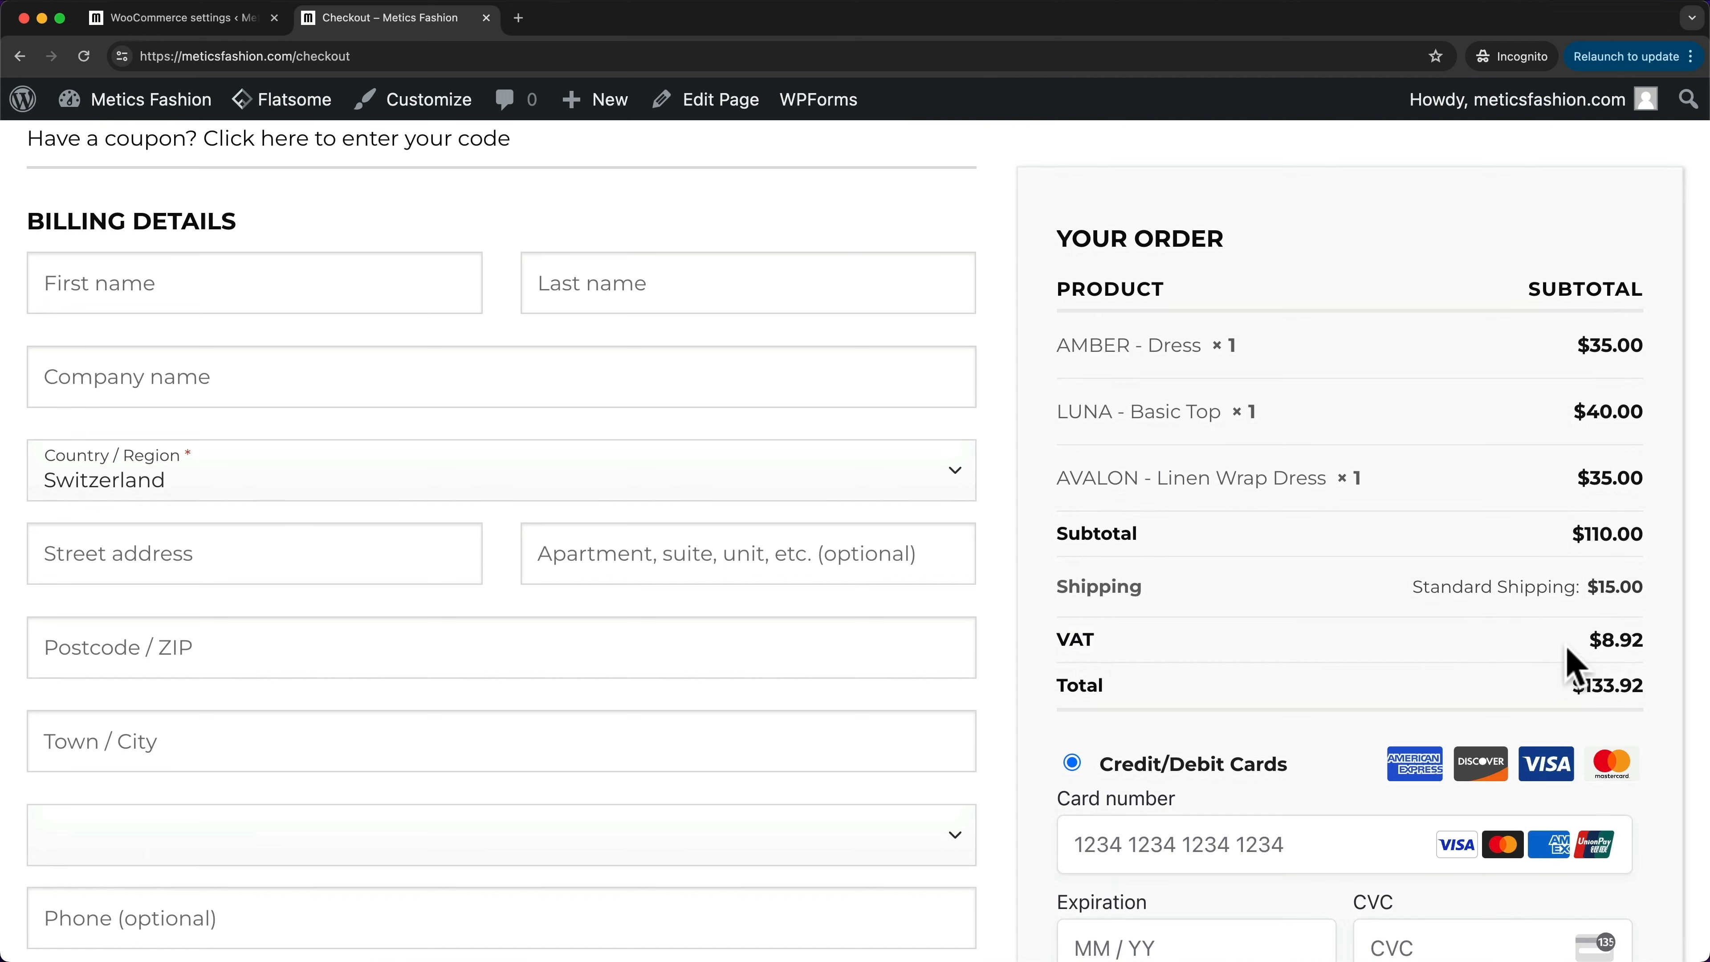
pyautogui.moveTo(1598, 641)
pyautogui.mouseDown()
pyautogui.moveTo(1657, 657)
pyautogui.moveTo(1606, 643)
pyautogui.mouseUp()
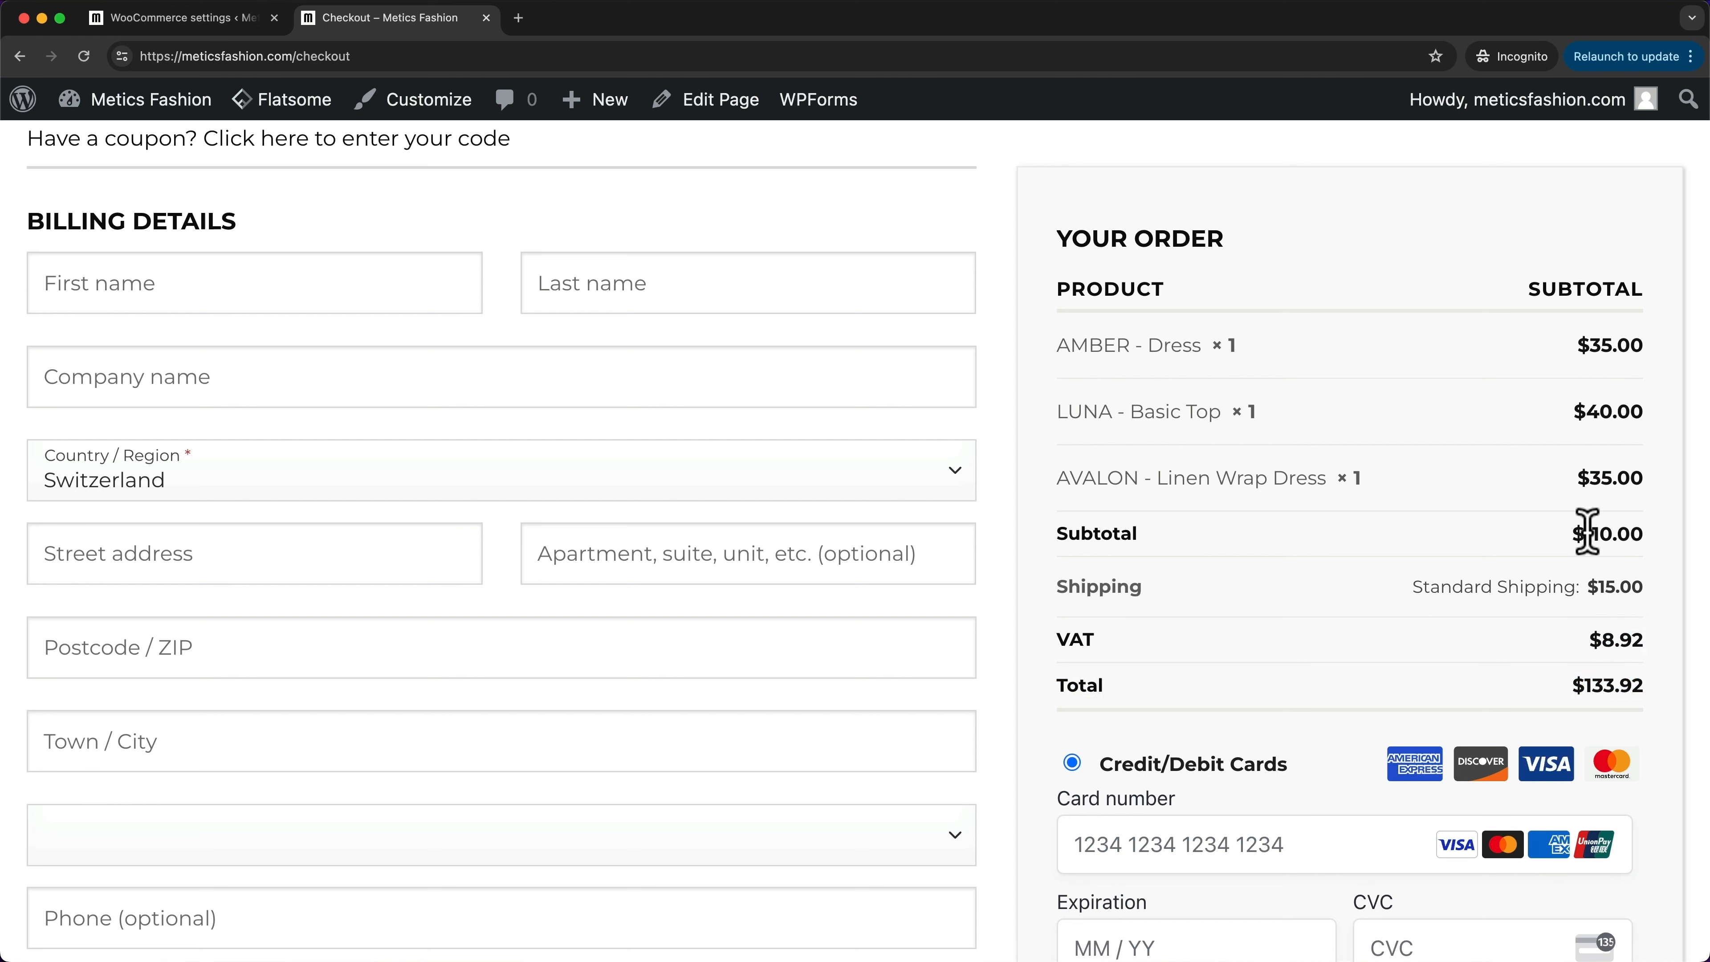
pyautogui.moveTo(1582, 534)
pyautogui.mouseDown()
pyautogui.moveTo(1658, 532)
pyautogui.moveTo(1553, 547)
pyautogui.mouseUp()
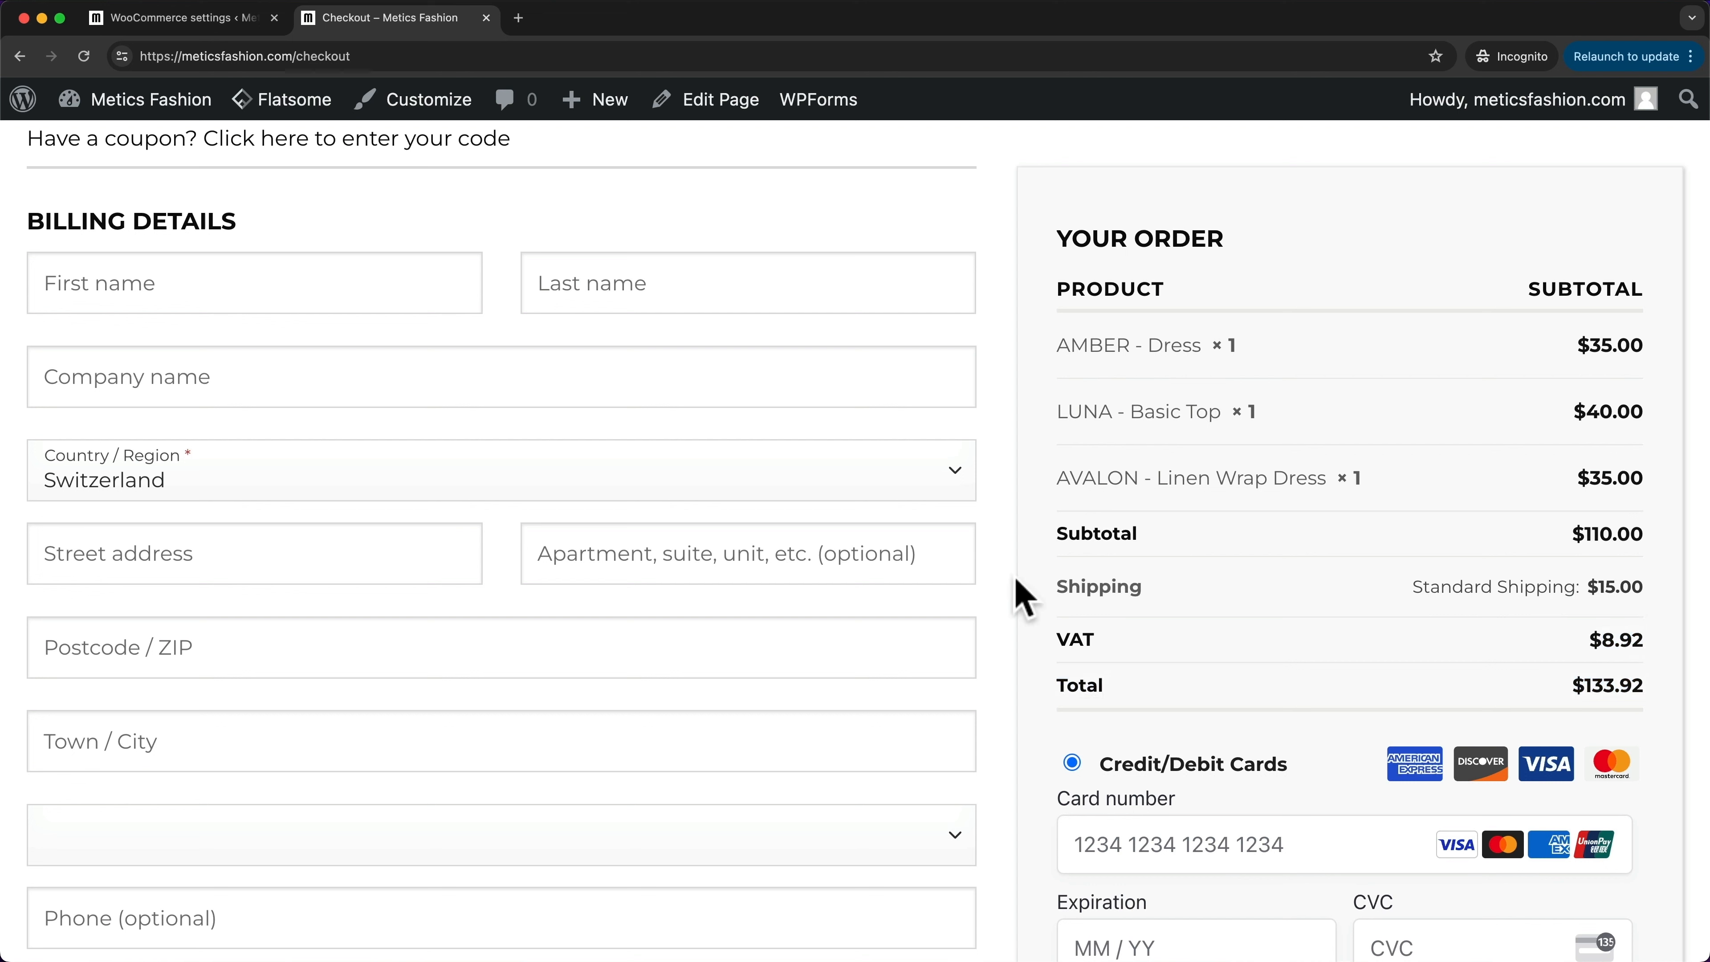
# - Review the Reduced rate tax rates table in the WooCommerce tax settings
pyautogui.click(235, 27)
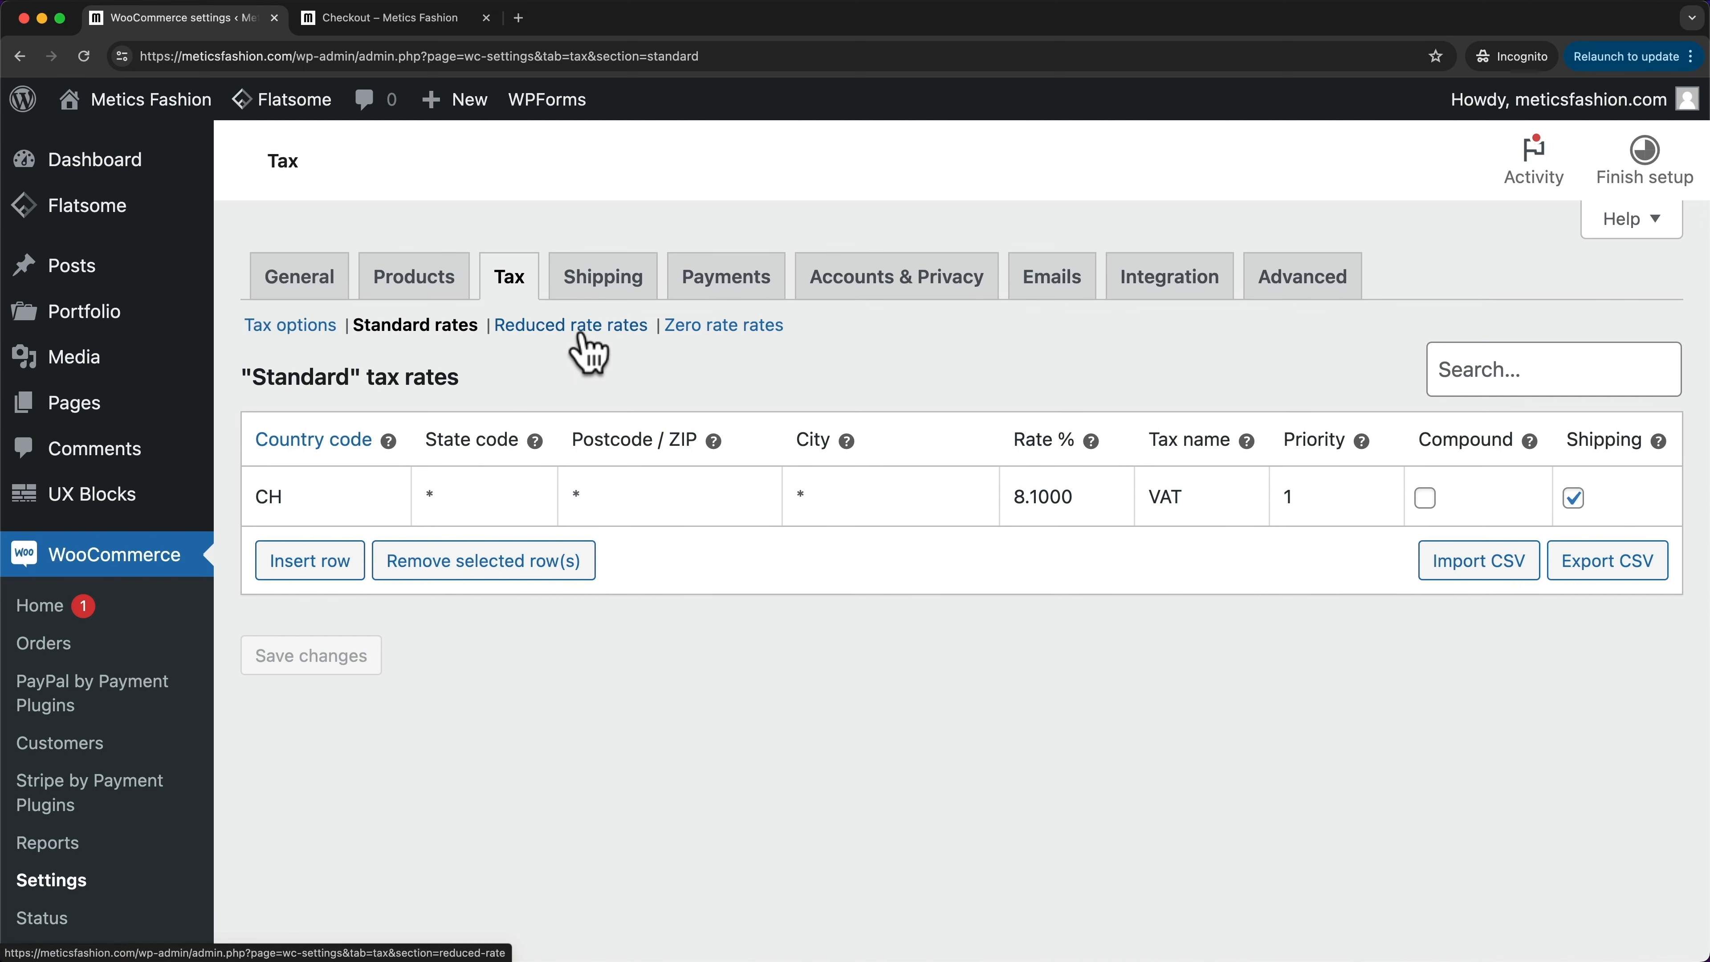
pyautogui.click(555, 336)
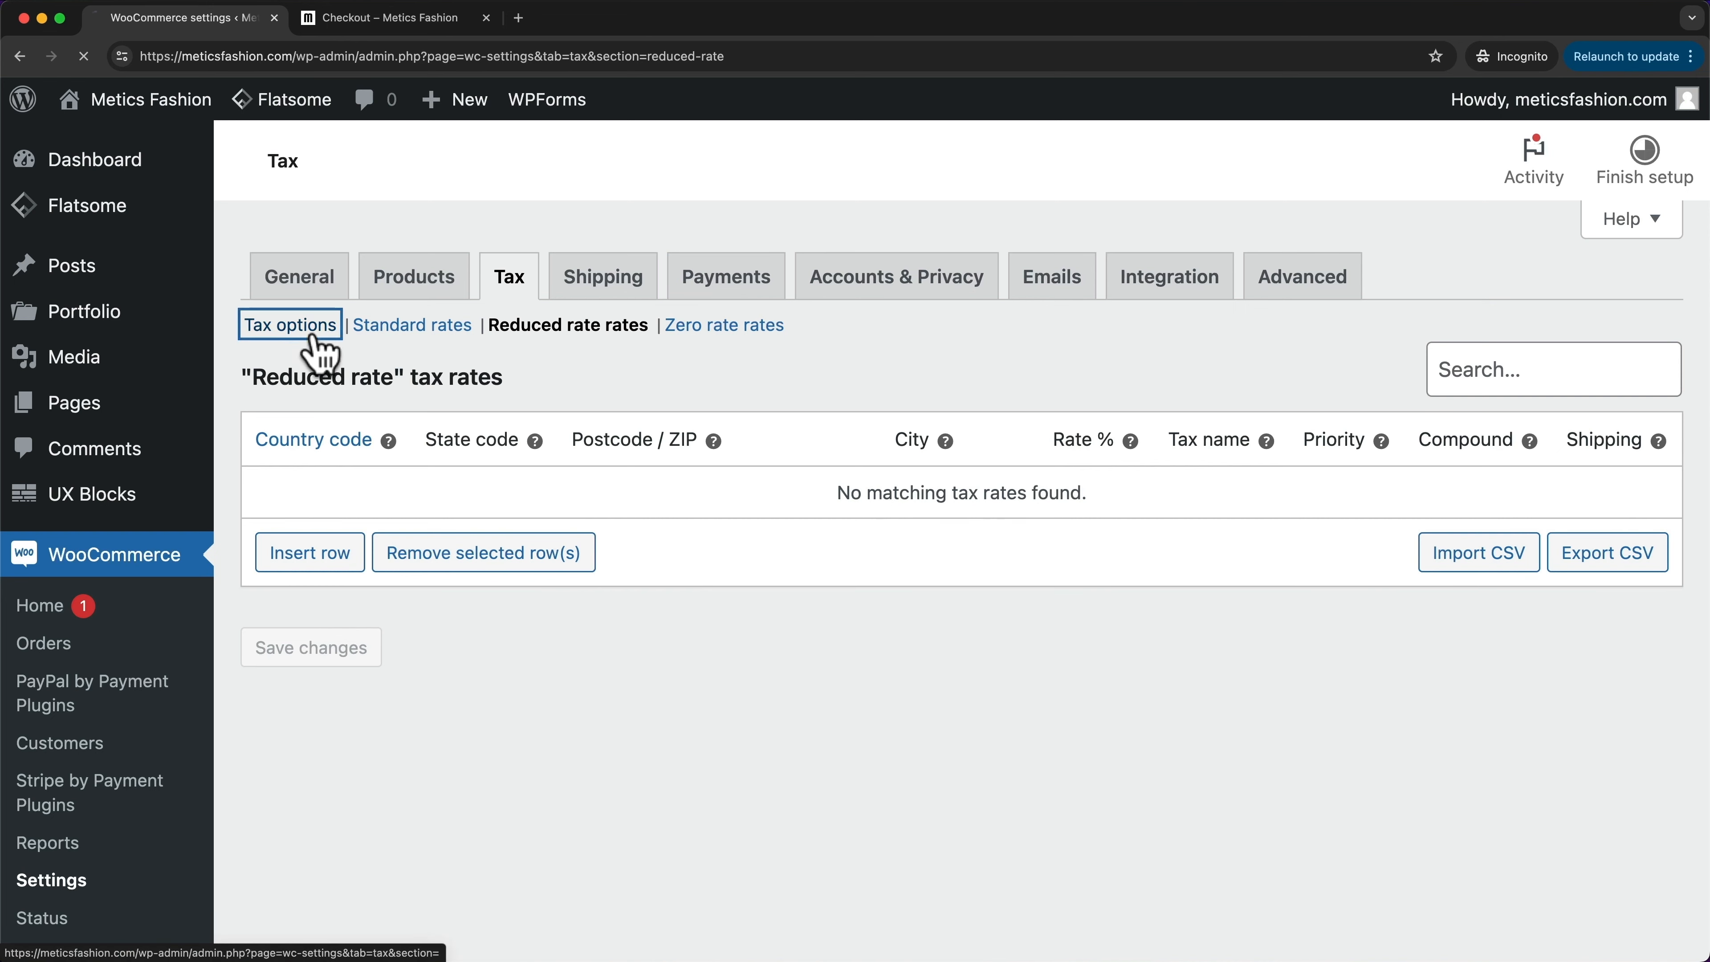
pyautogui.click(269, 326)
pyautogui.scroll(-3, 758, 560)
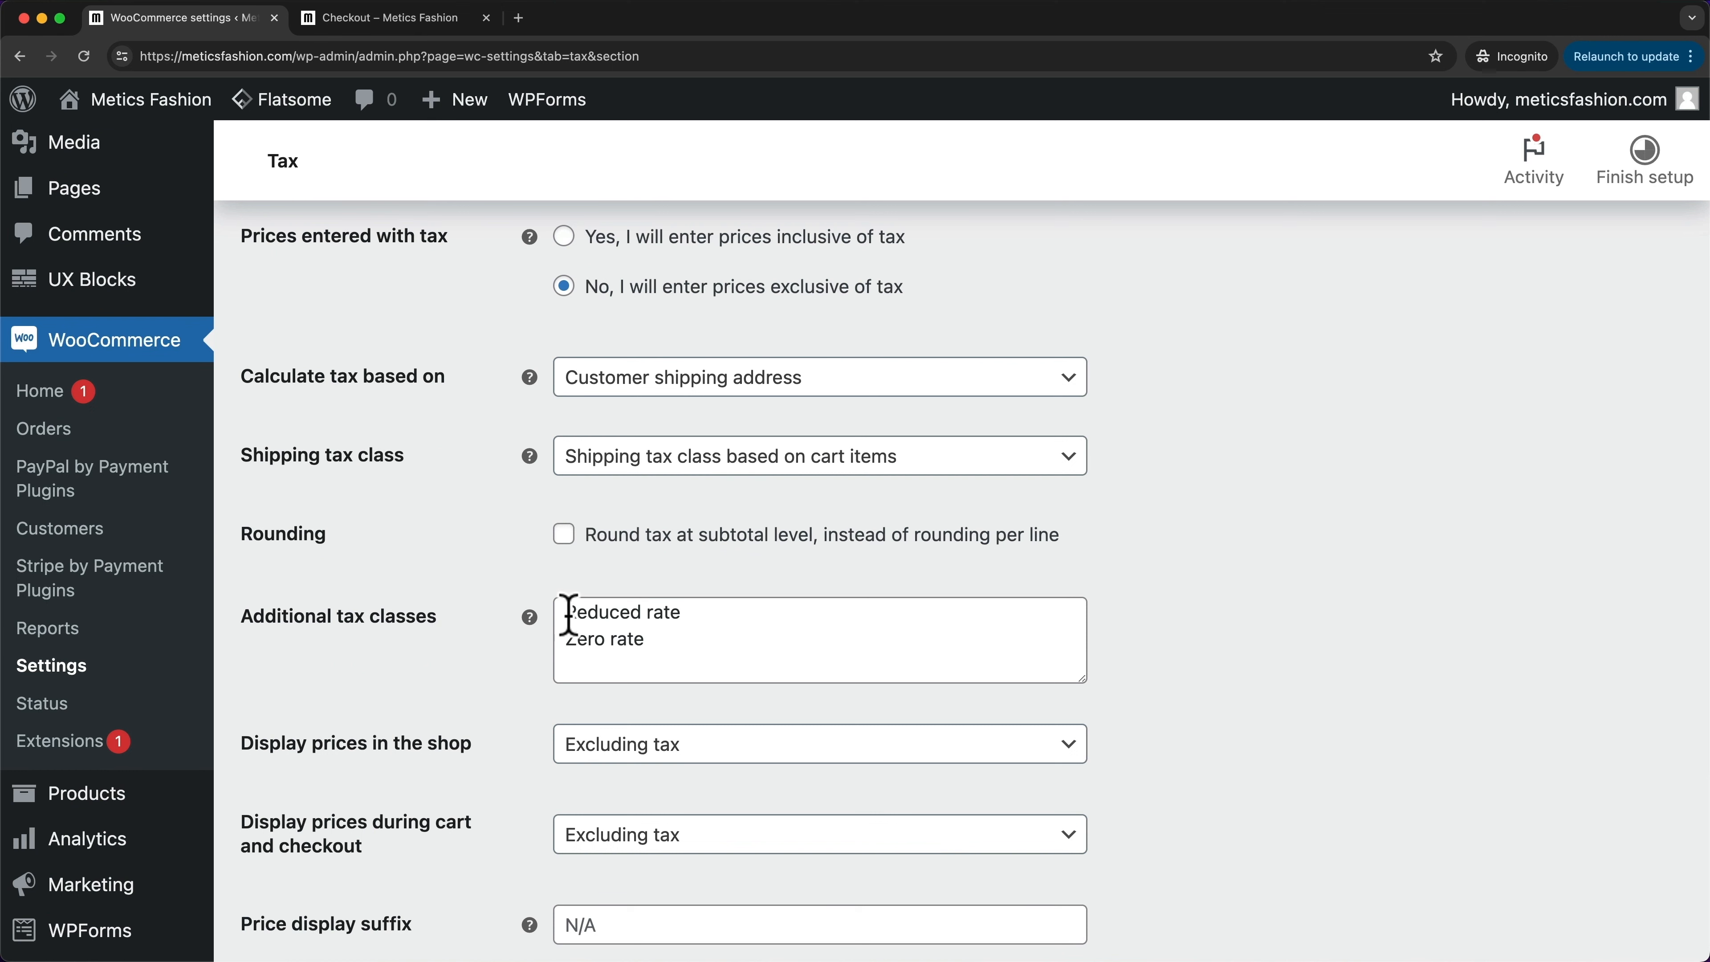
# - Try editing the Additional tax classes list, keep it unchanged, and go to All Products
pyautogui.moveTo(567, 611); pyautogui.dragTo(698, 615)
pyautogui.click(661, 636)
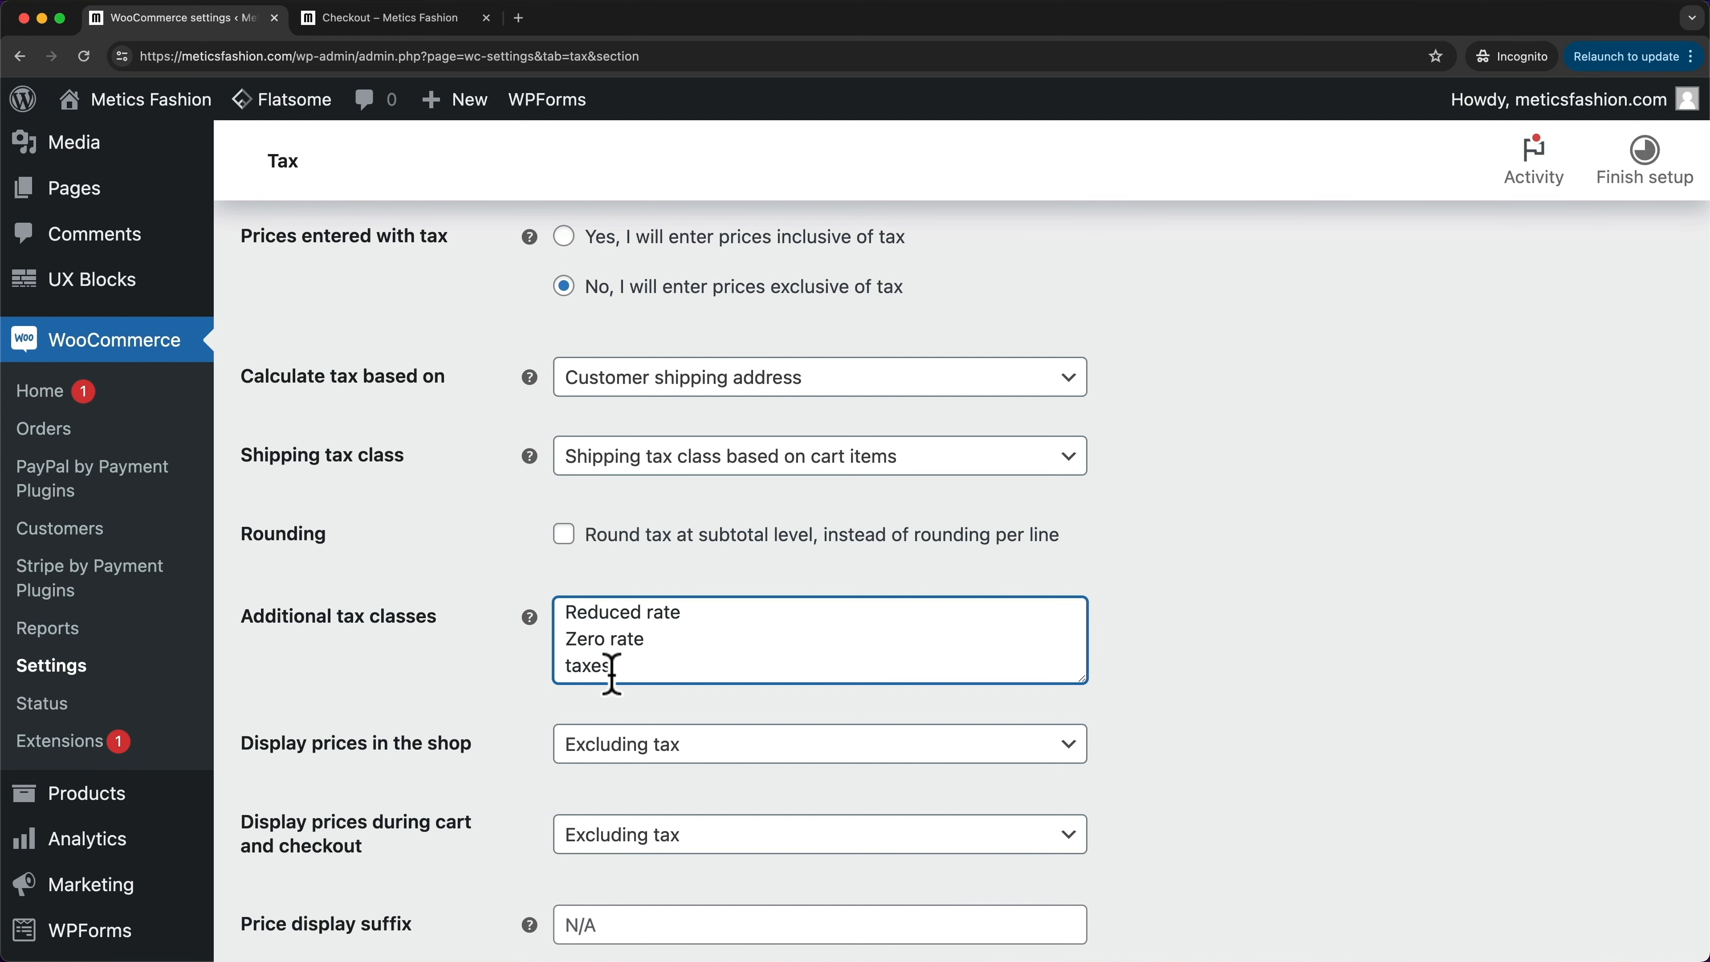
pyautogui.doubleClick(579, 666)
pyautogui.press('BackSpace')
pyautogui.scroll(-1, 890, 616)
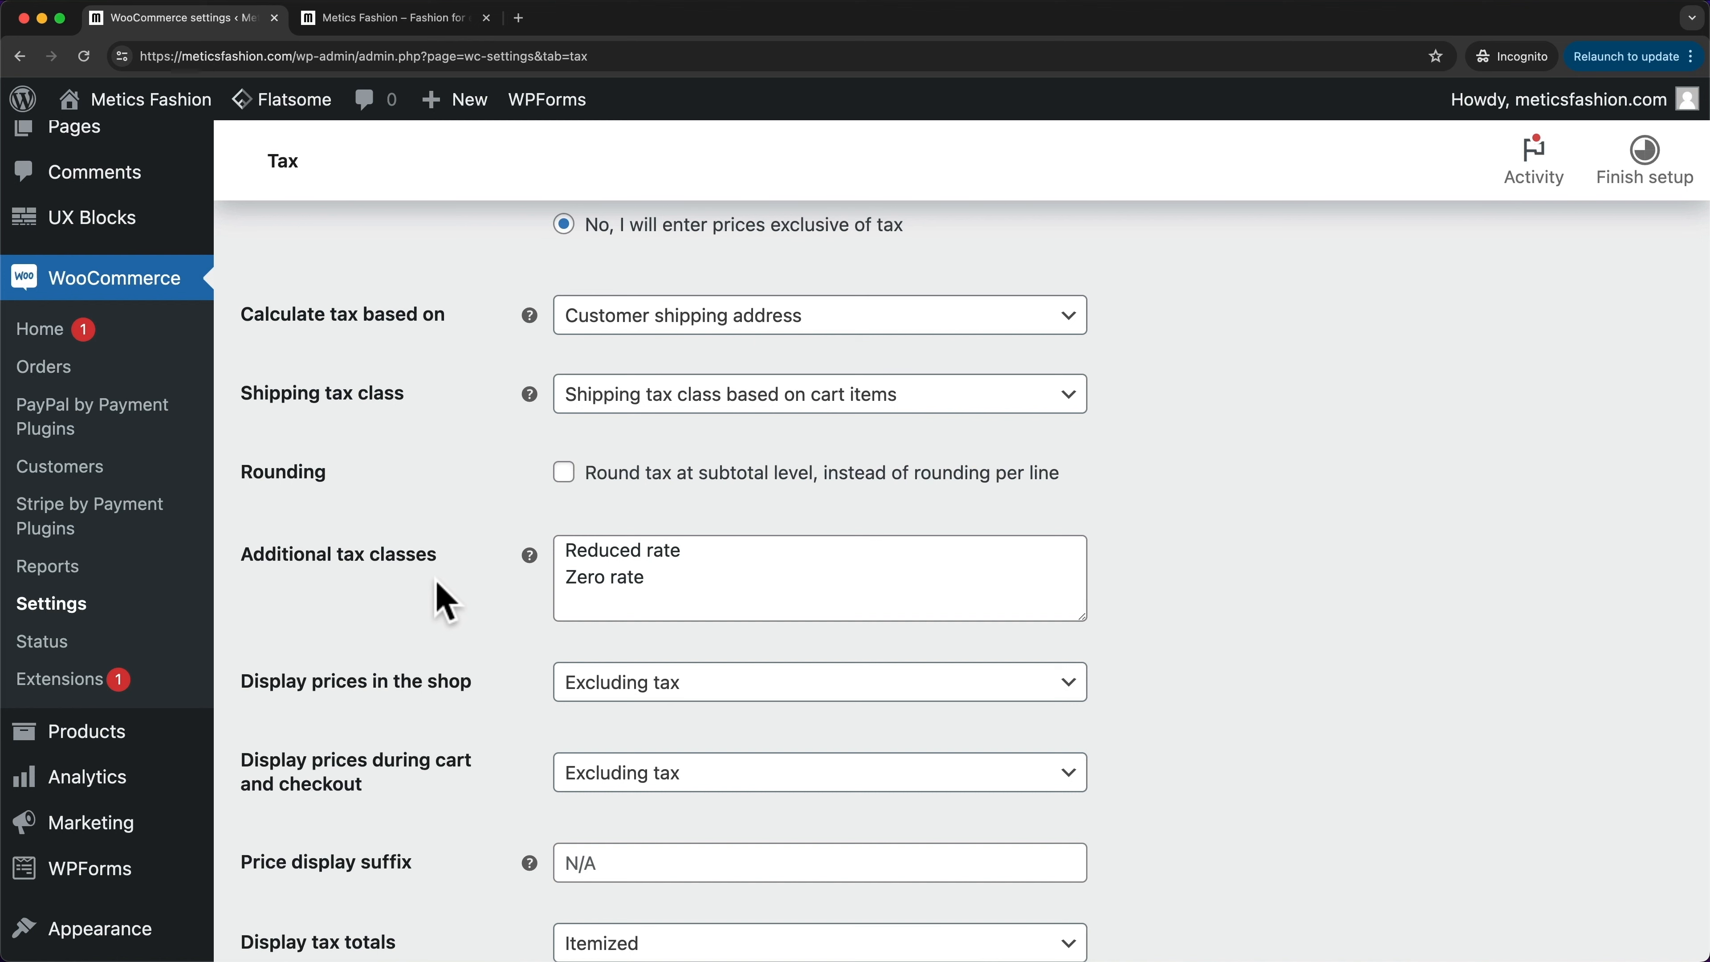
pyautogui.click(105, 746)
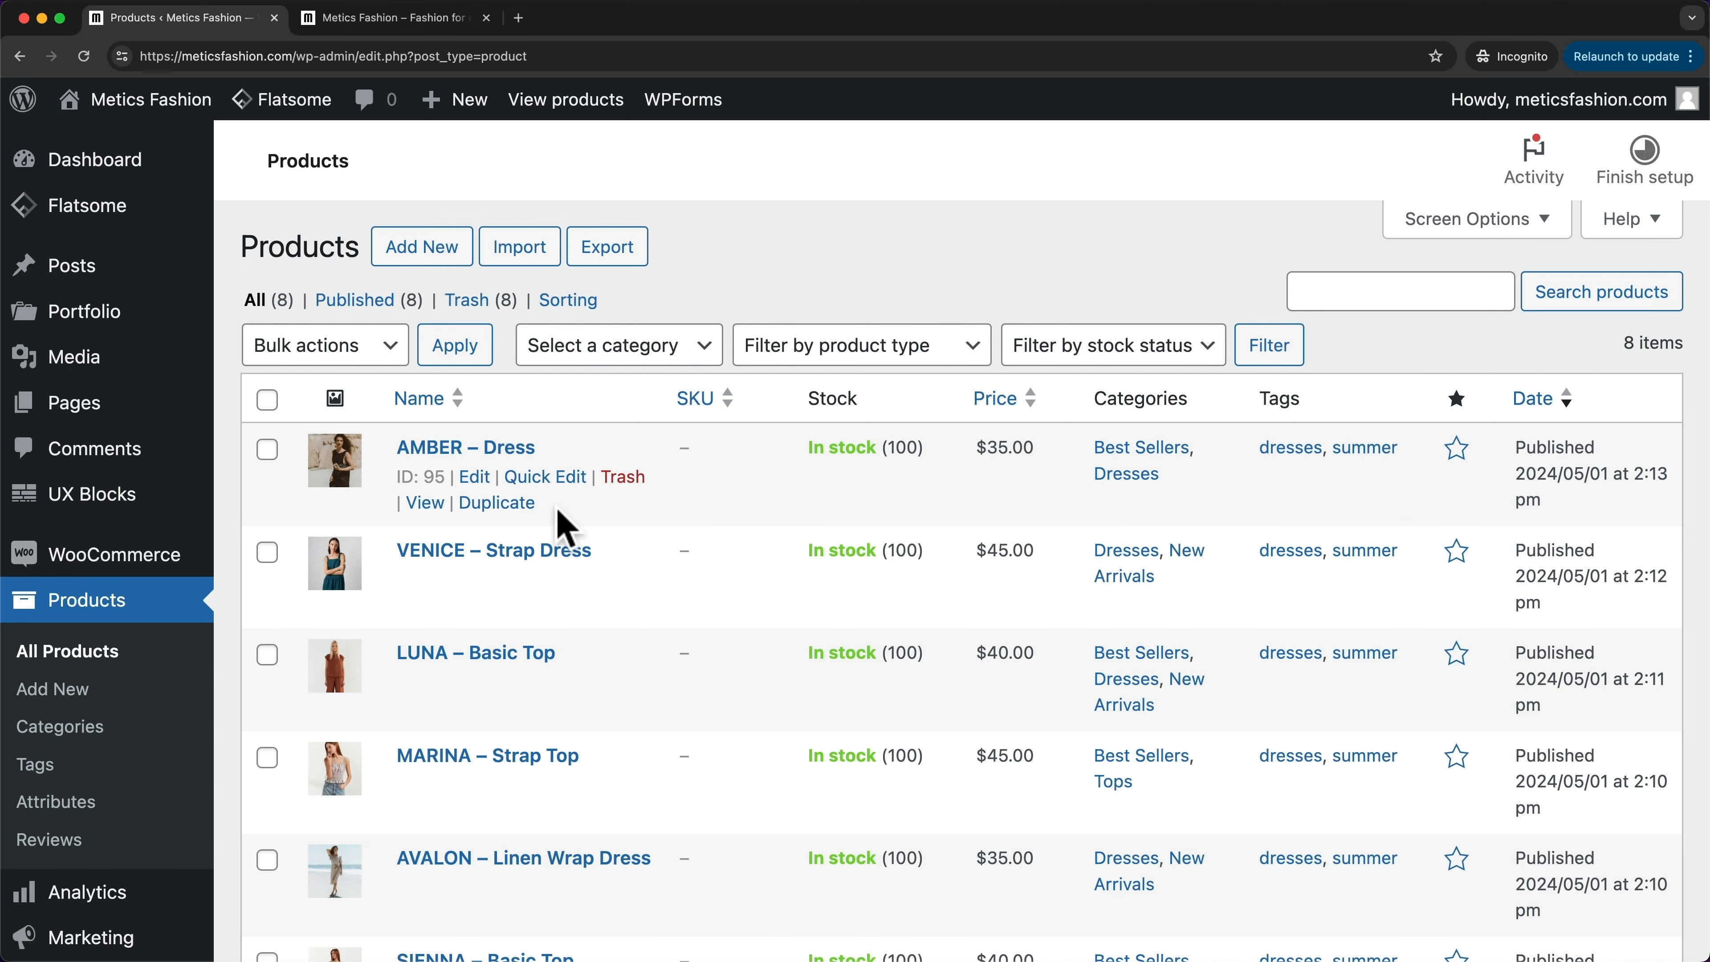
# - Check the Tax class options available to AMBER – Dress in its Product data
pyautogui.click(474, 477)
pyautogui.scroll(-10, 850, 431)
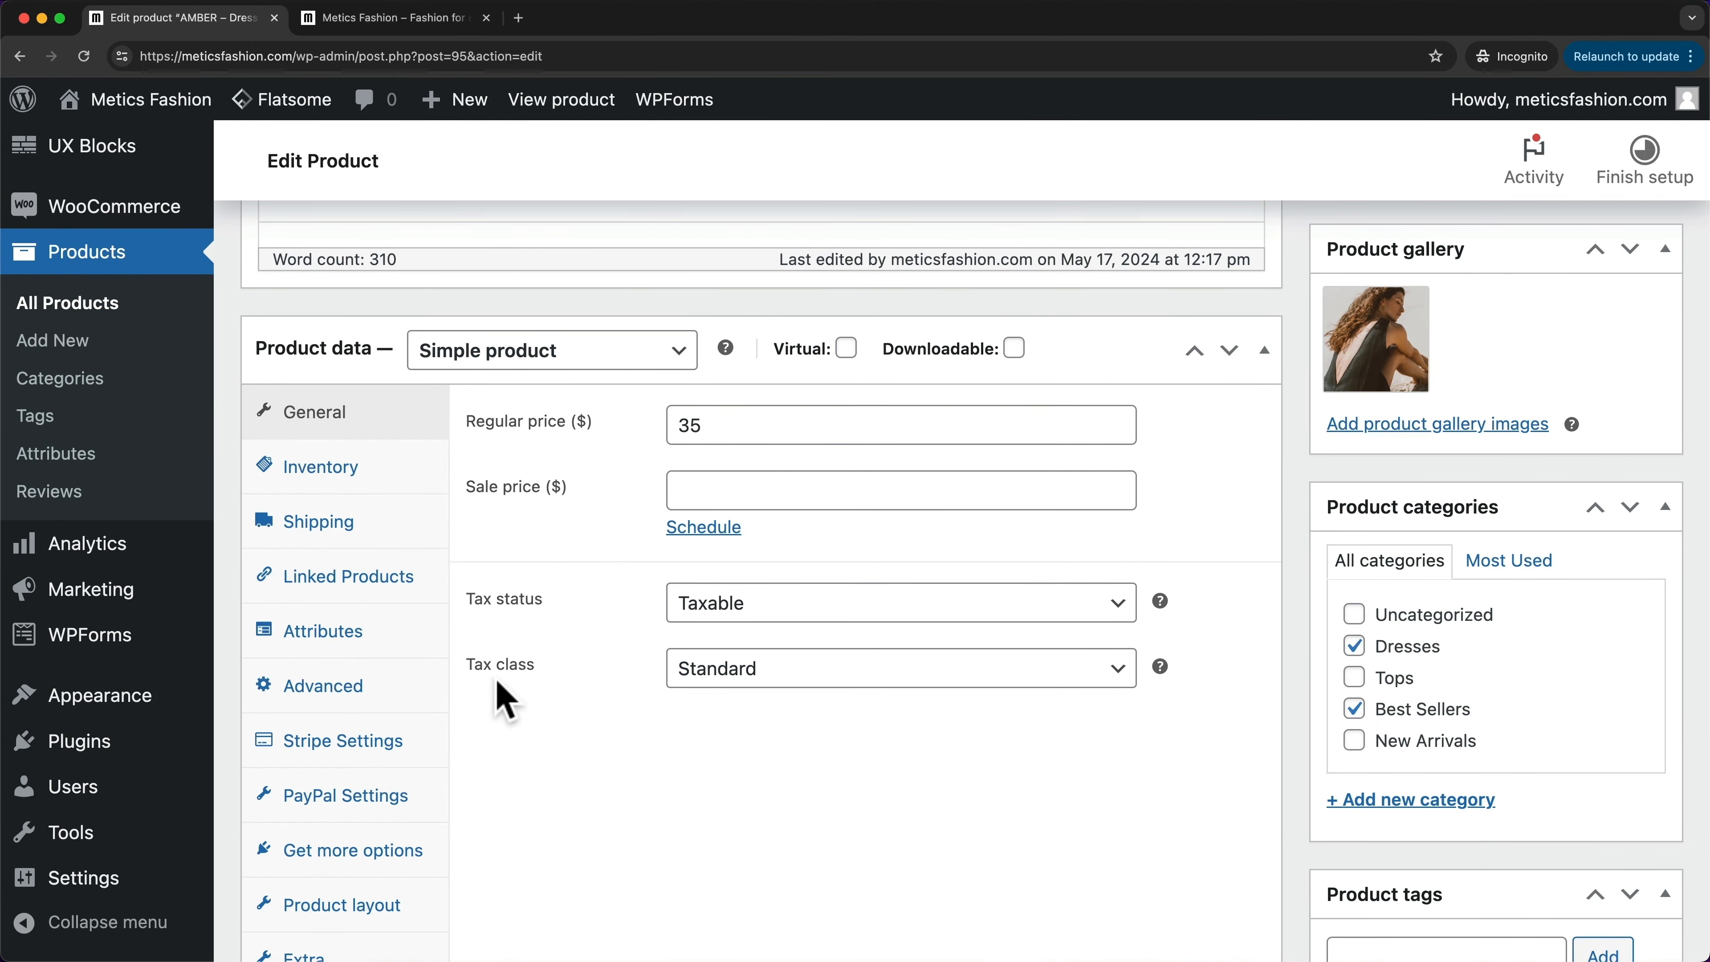
pyautogui.click(768, 677)
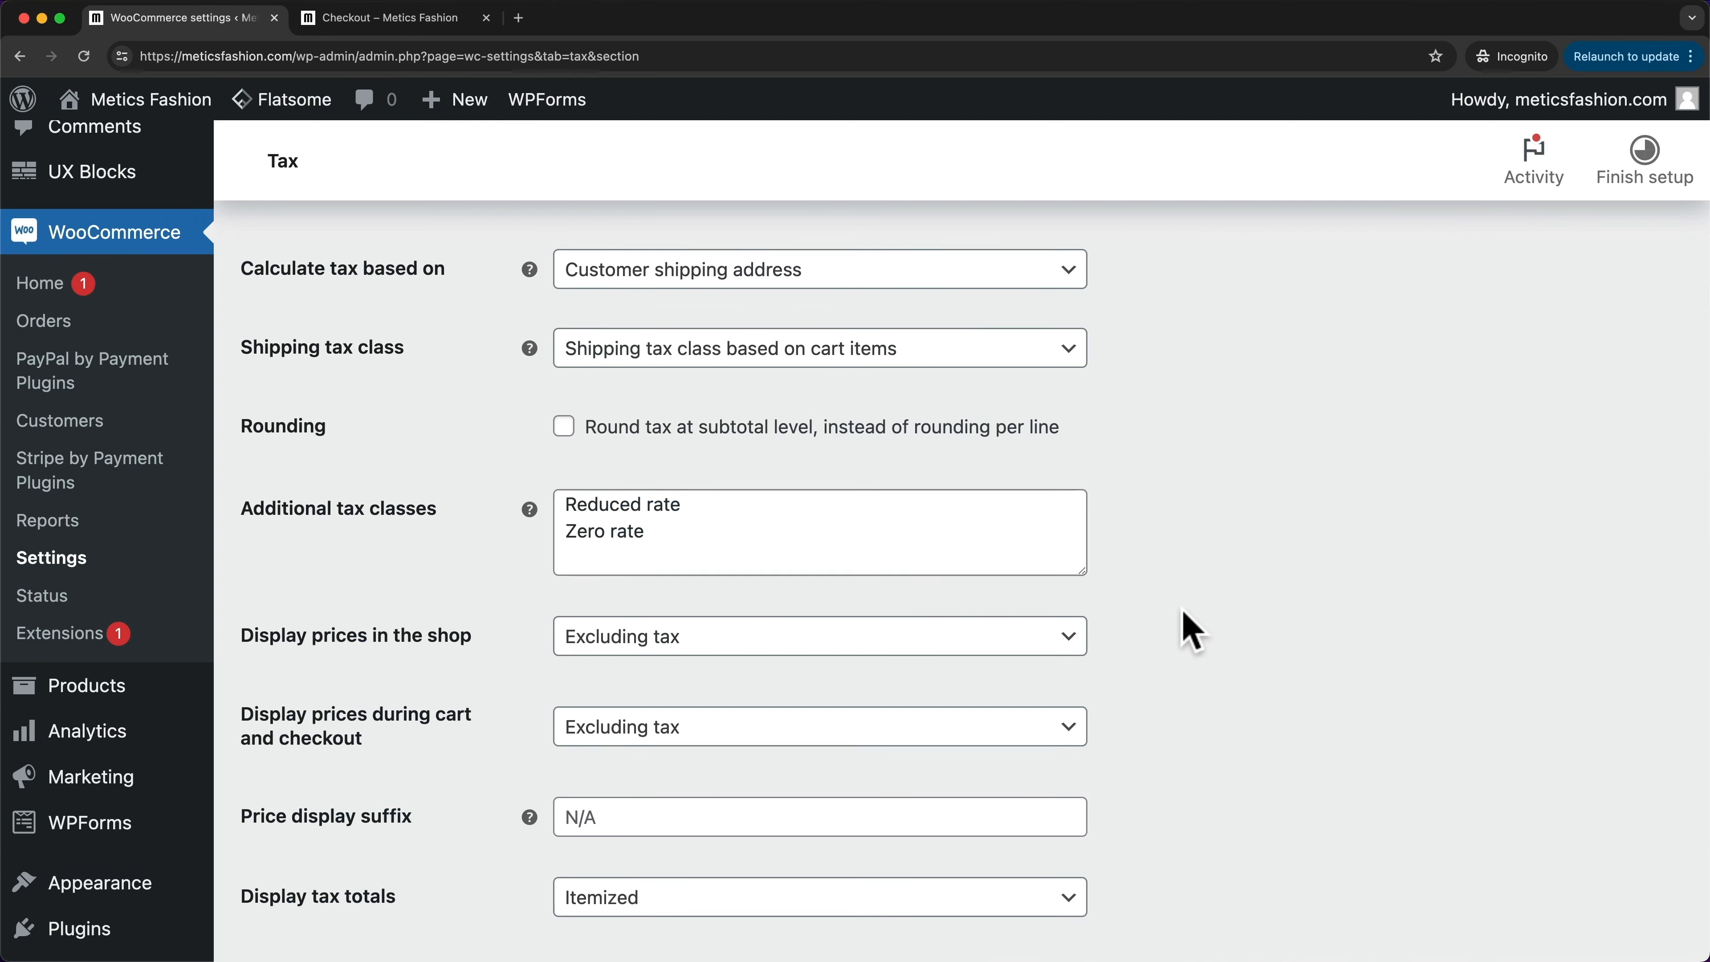
pyautogui.scroll(5, 1191, 633)
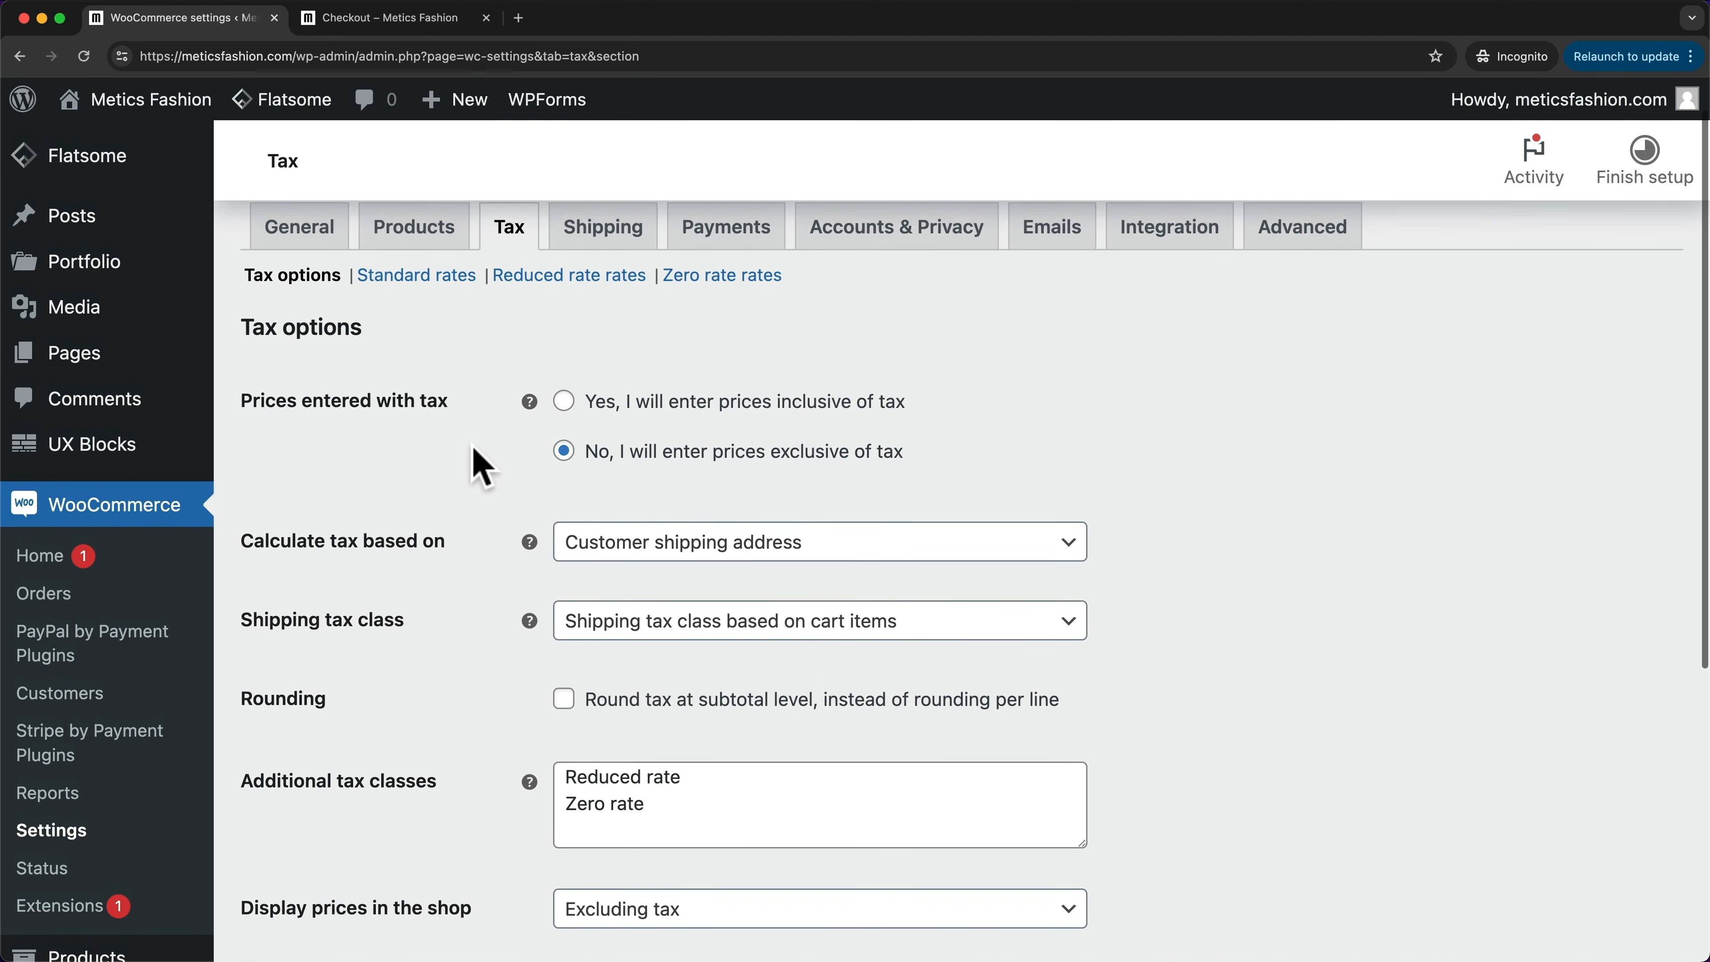
# - Leave prices entered exclusive of tax and review the Calculate tax based on address choices
pyautogui.scroll(1, 467, 502)
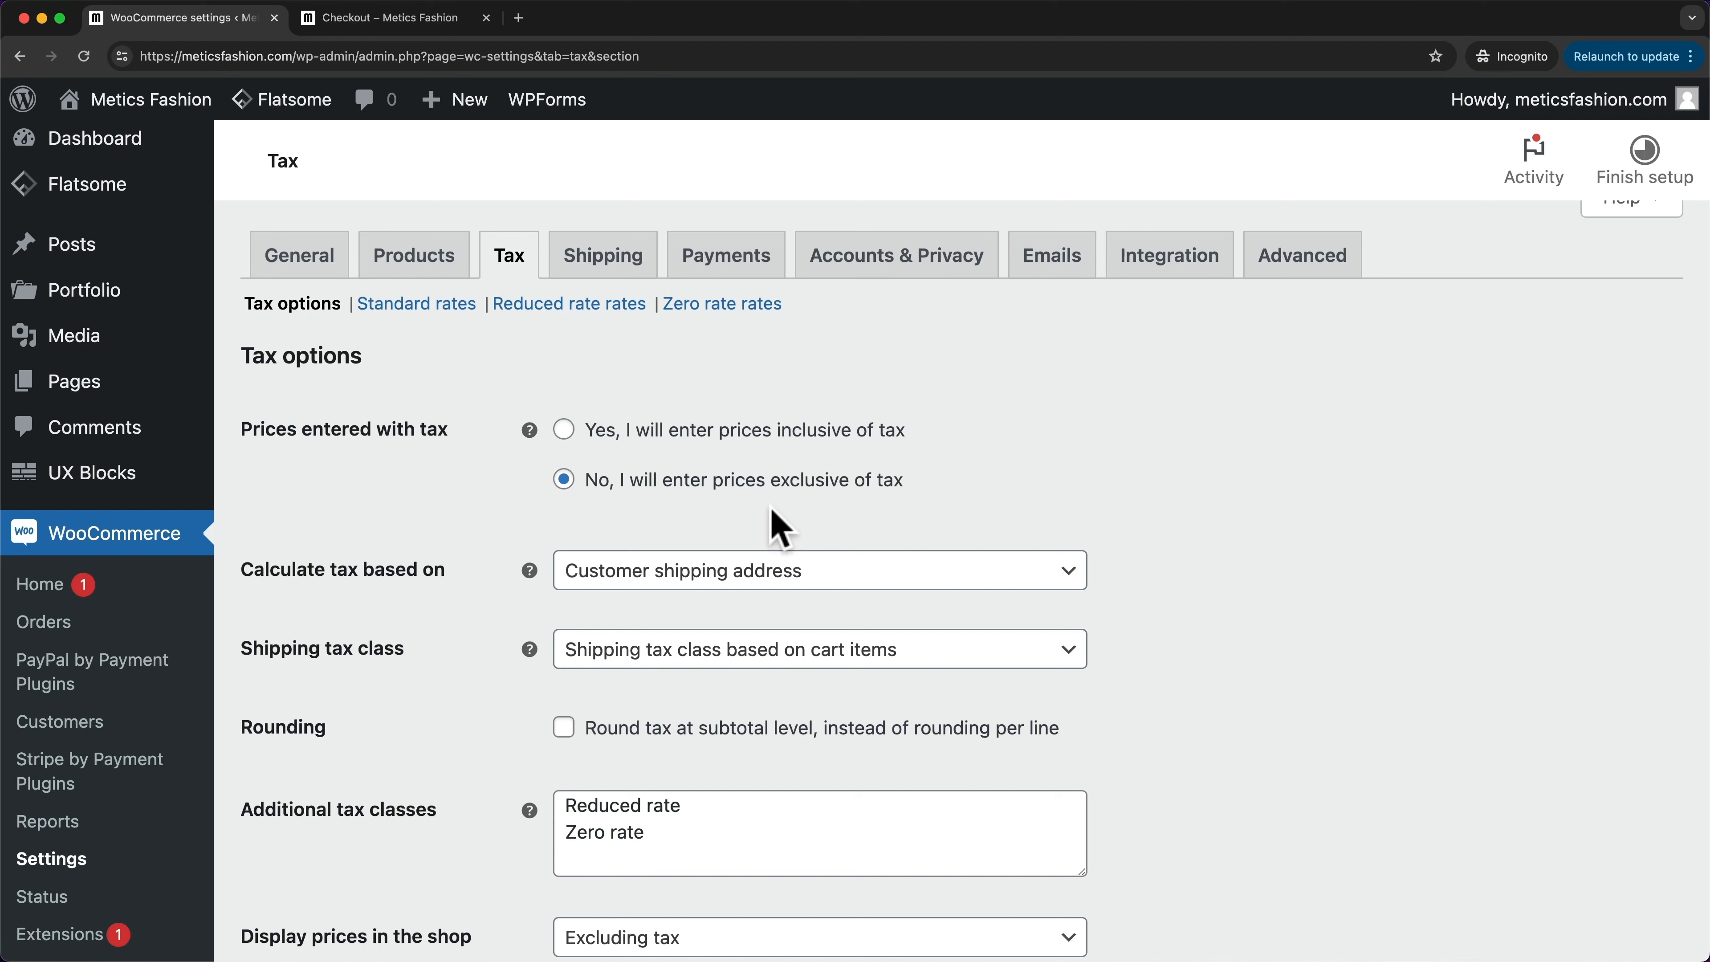
pyautogui.click(565, 435)
pyautogui.click(565, 482)
pyautogui.scroll(-3, 489, 609)
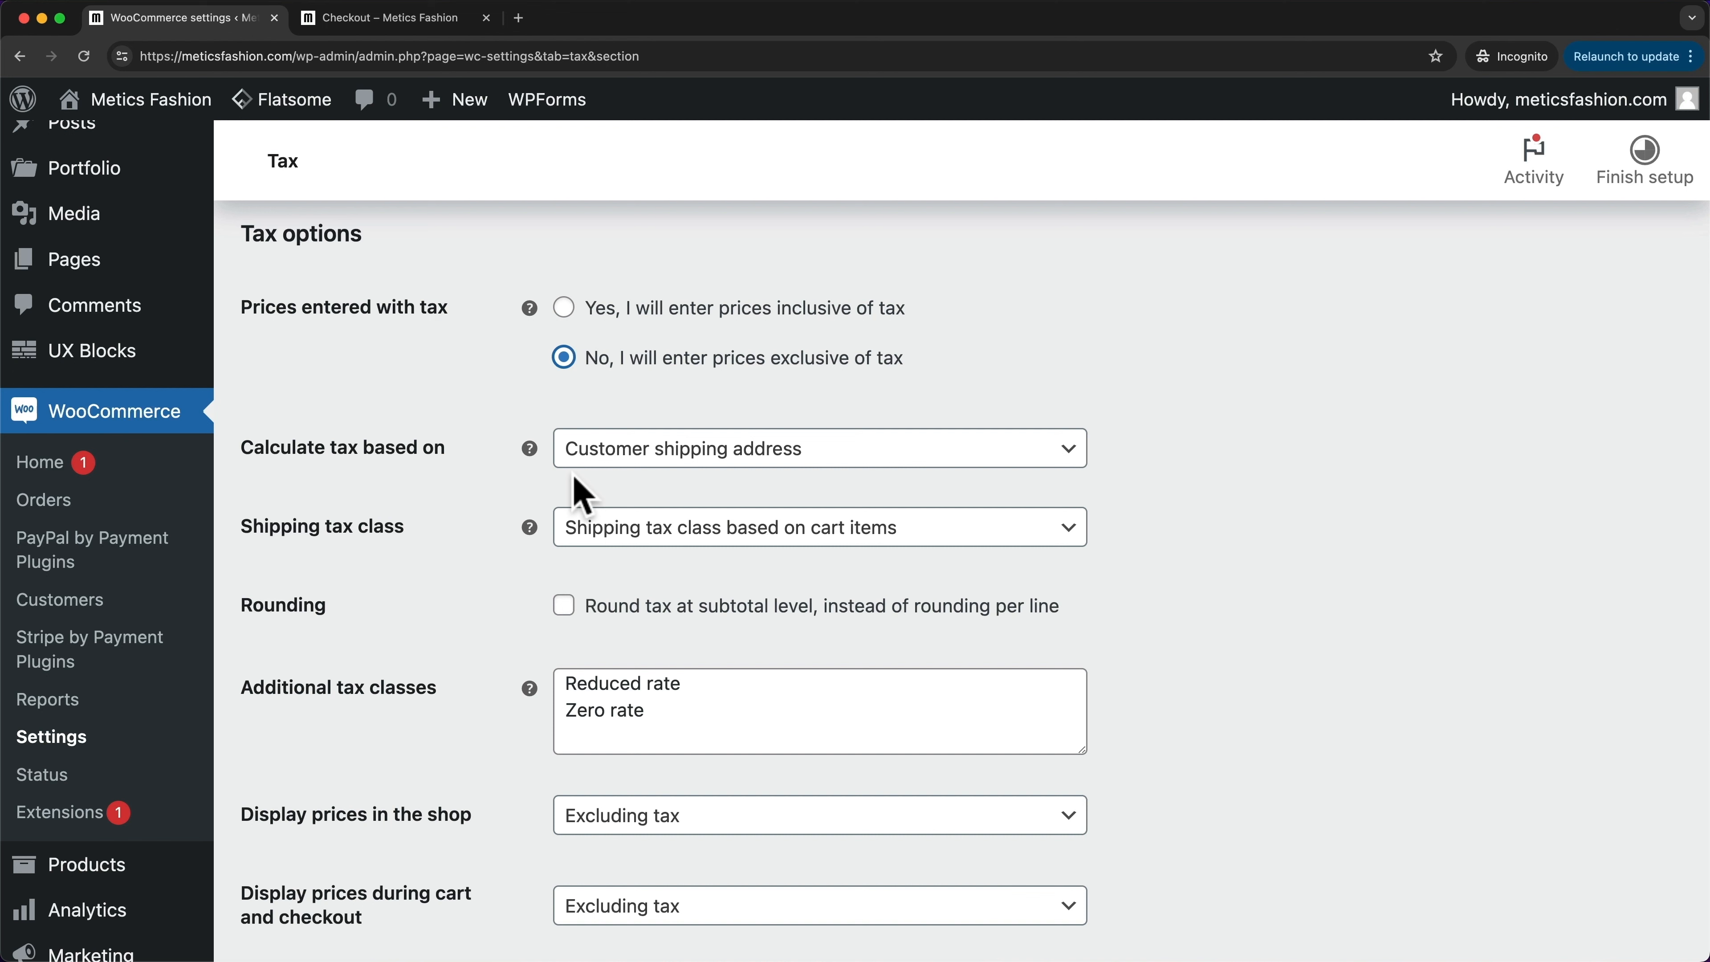
pyautogui.click(631, 457)
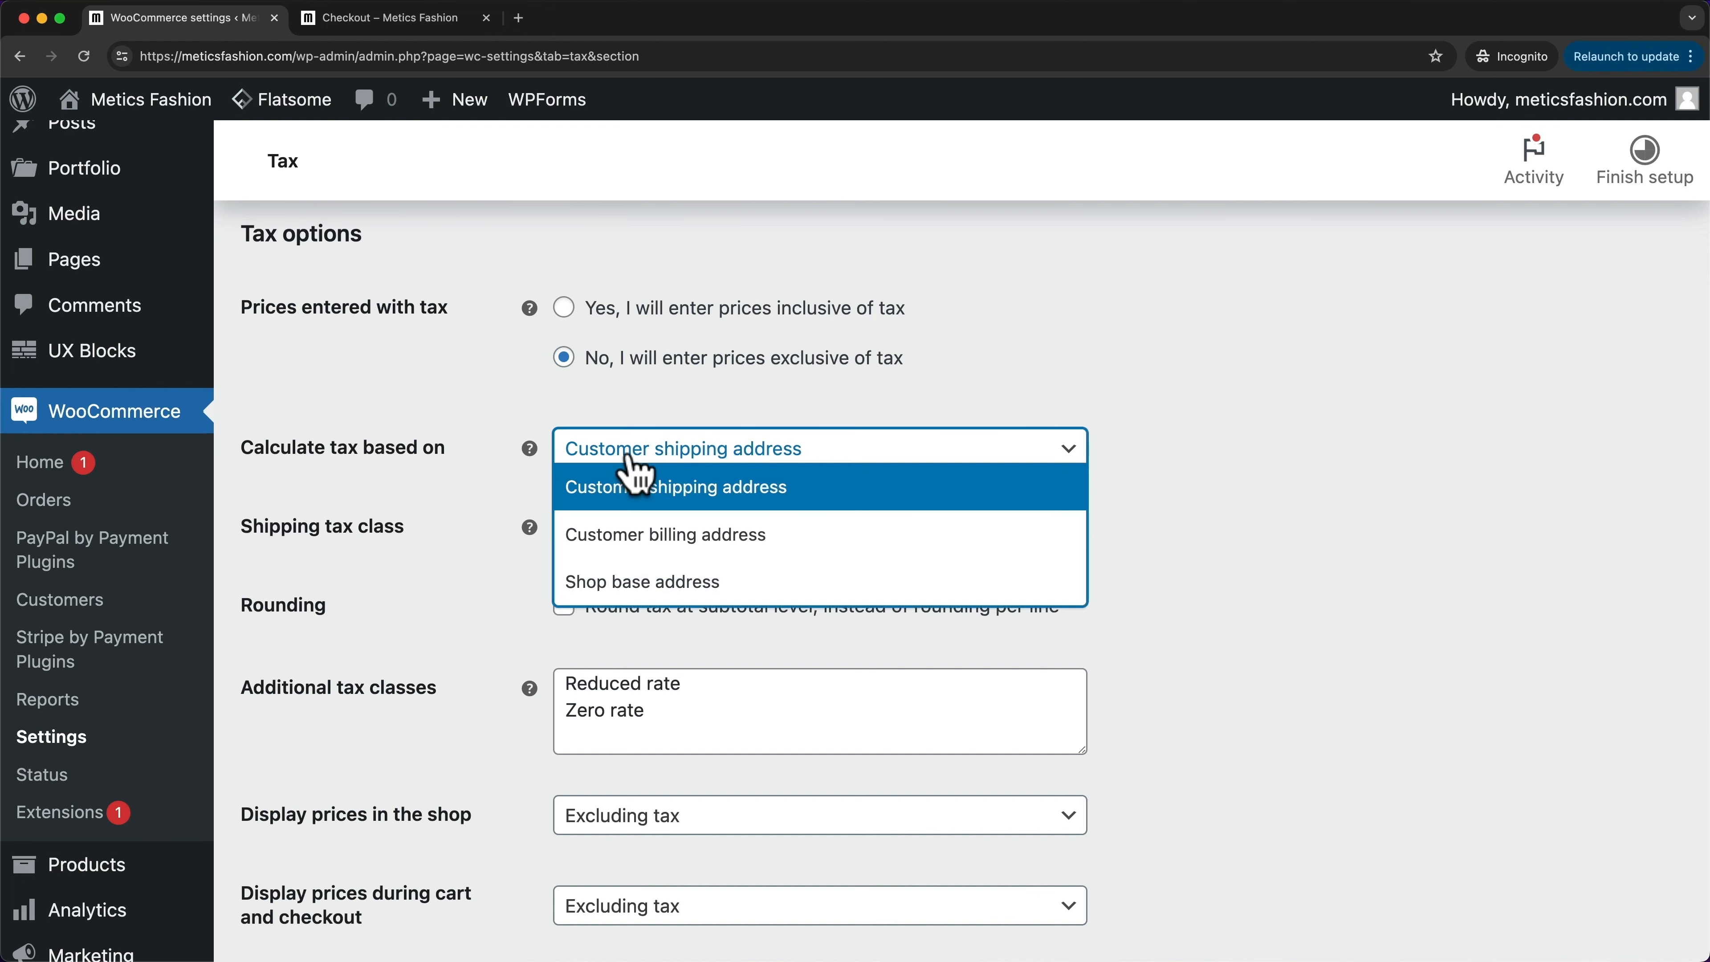
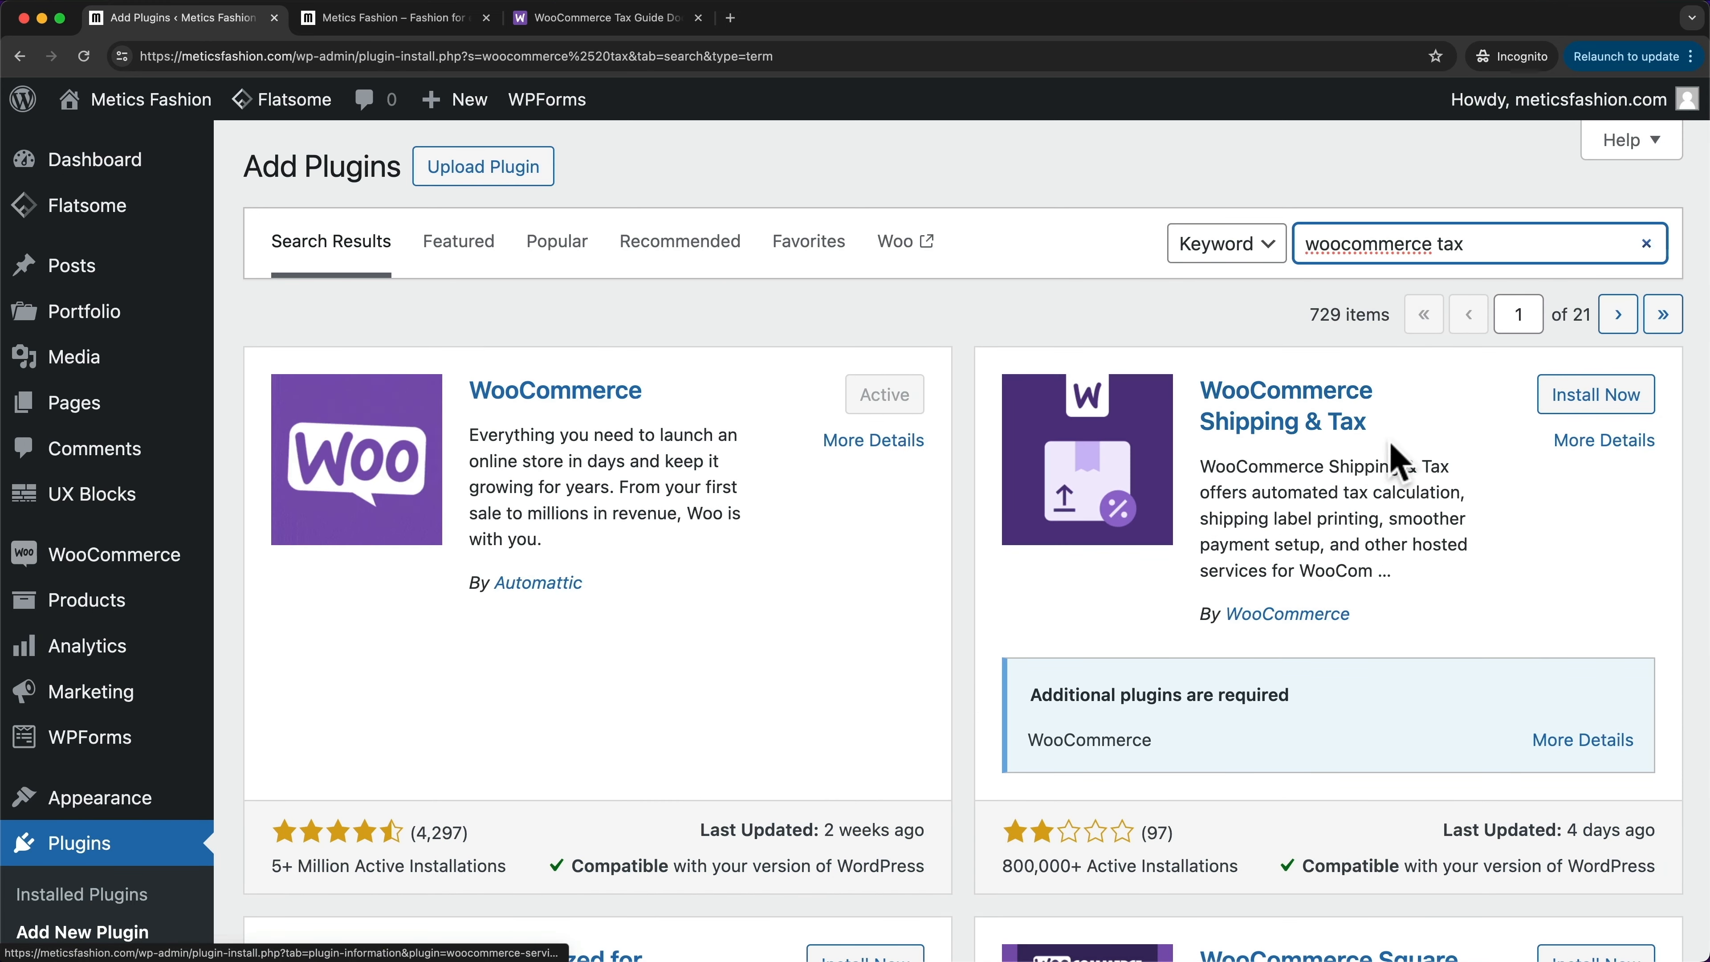
# - Install and activate WooCommerce Shipping & Tax, then request its emailed WordPress.com connection link
pyautogui.click(1574, 409)
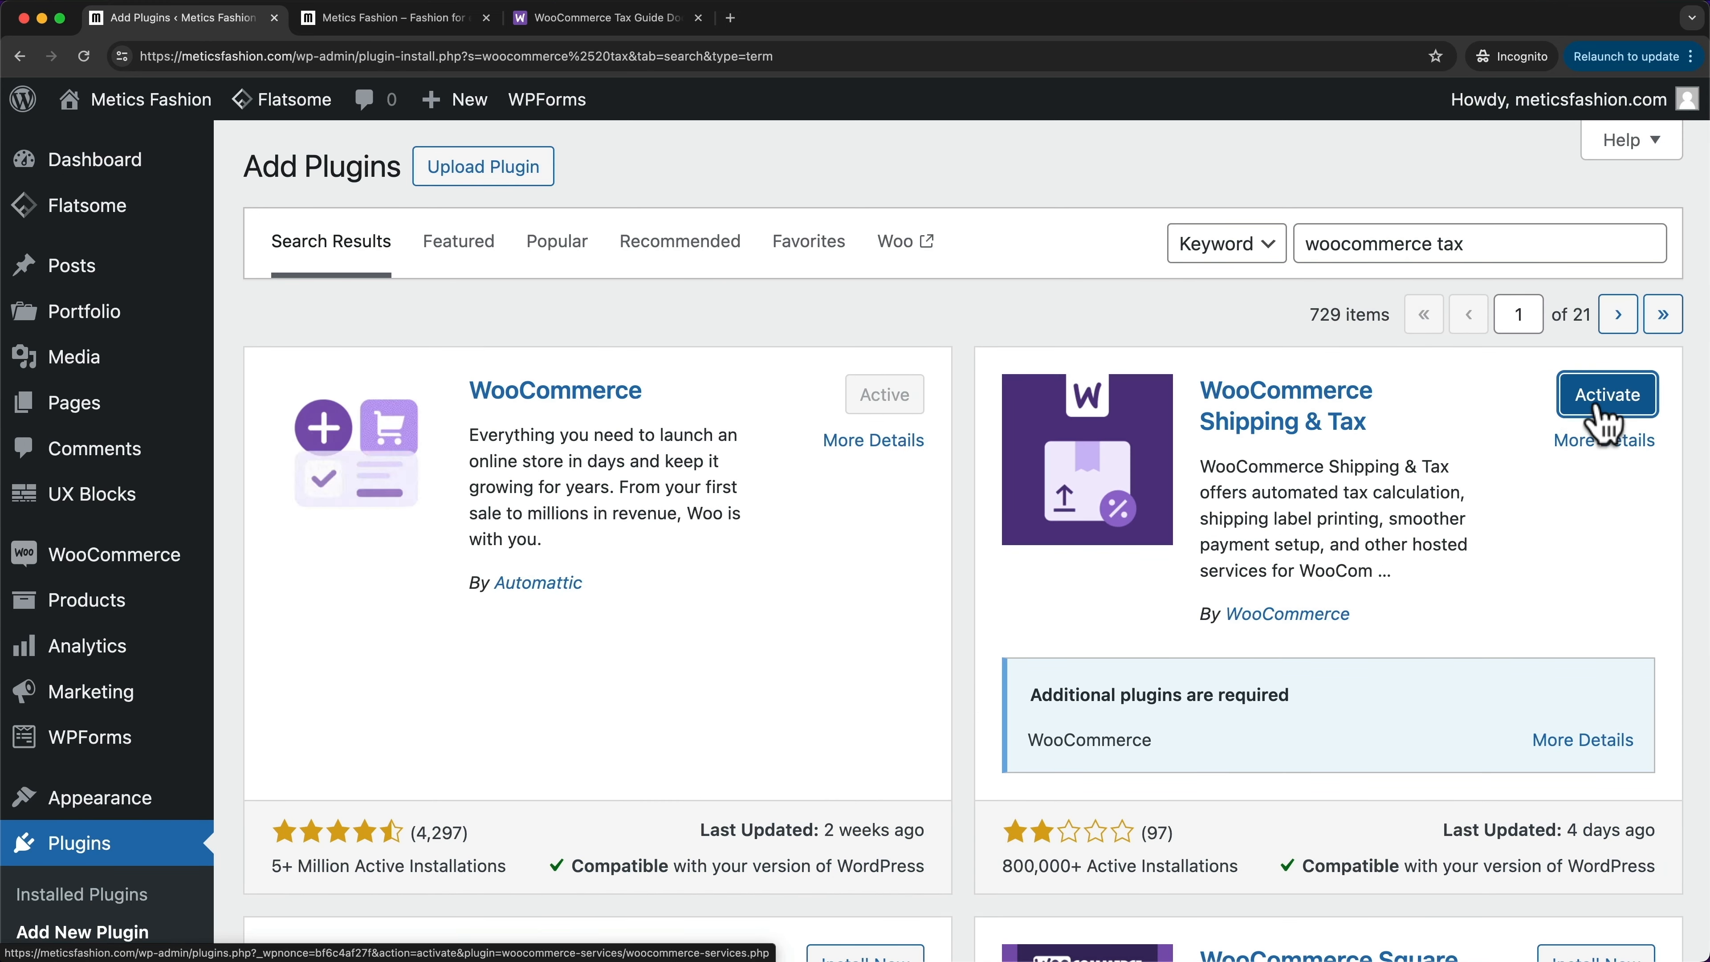
pyautogui.click(1612, 397)
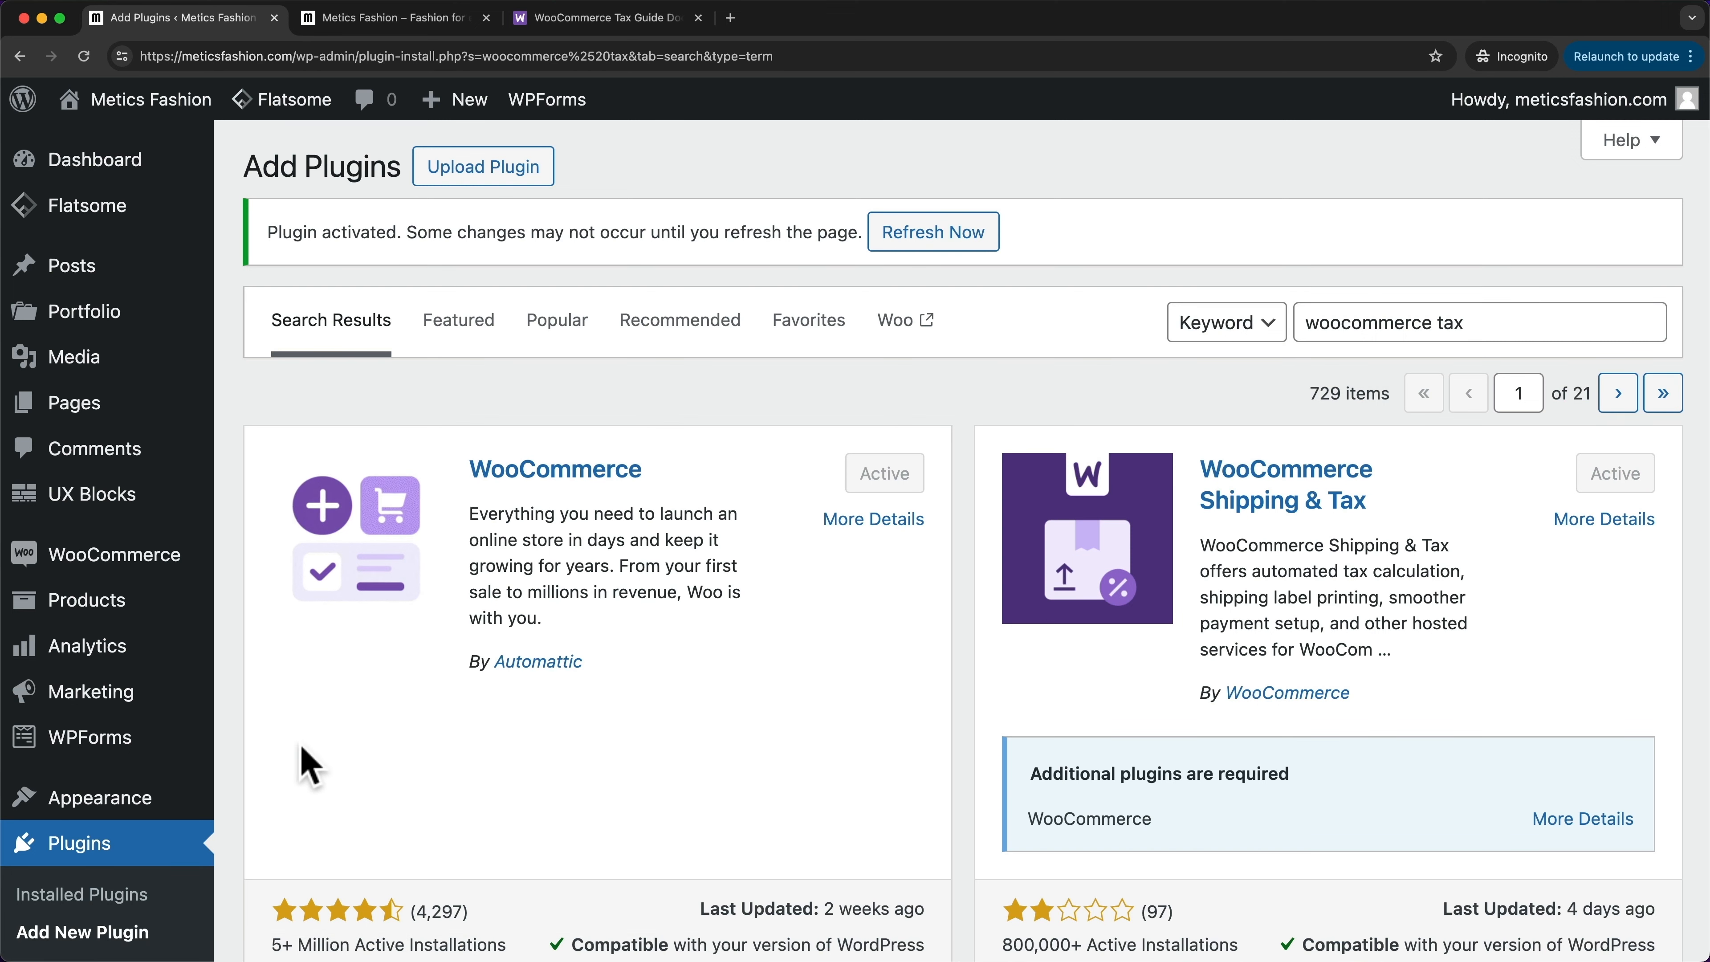
pyautogui.moveTo(138, 569)
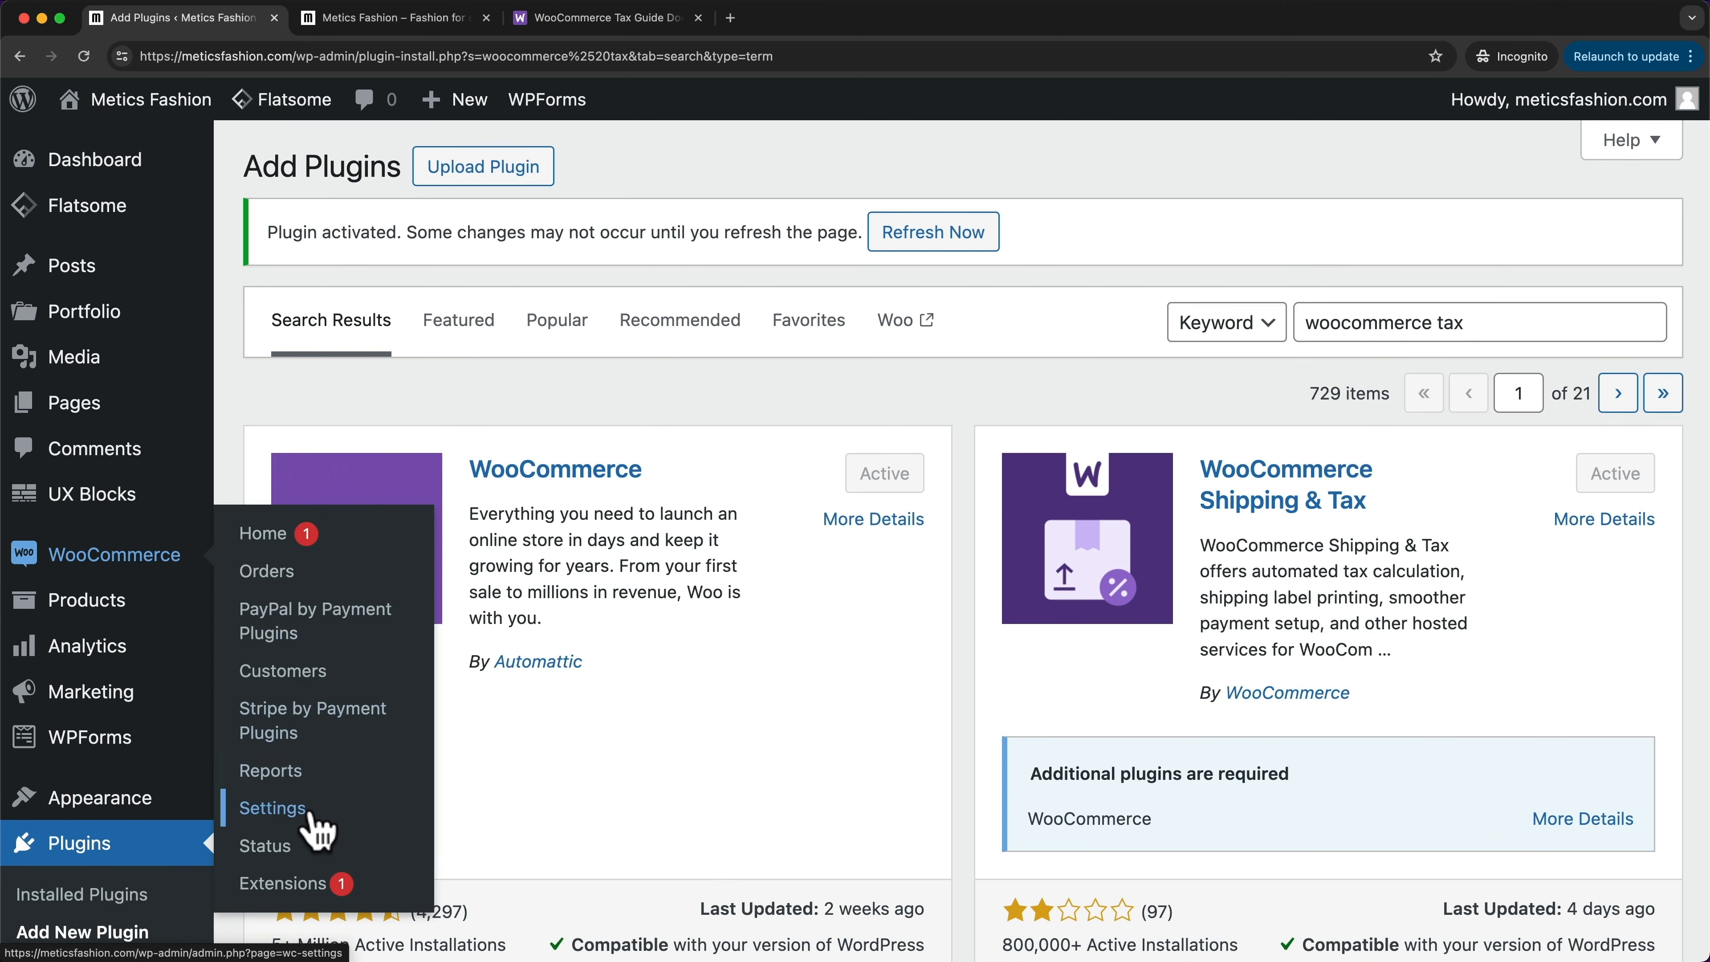
pyautogui.click(272, 809)
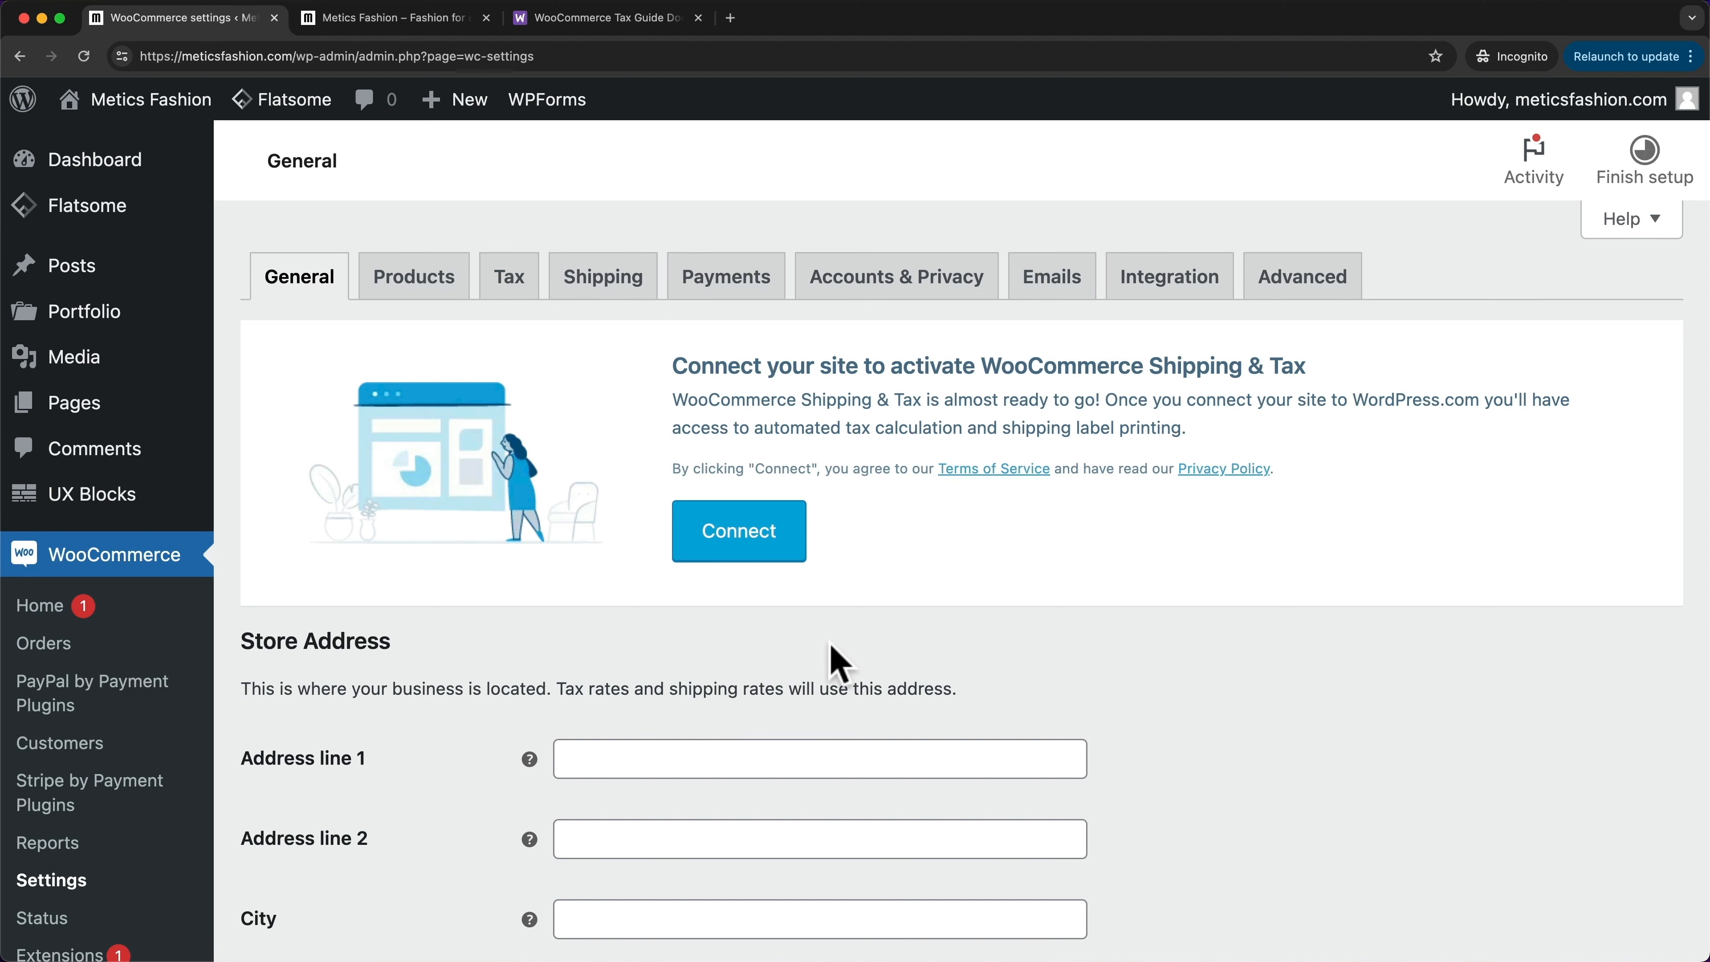
pyautogui.click(765, 547)
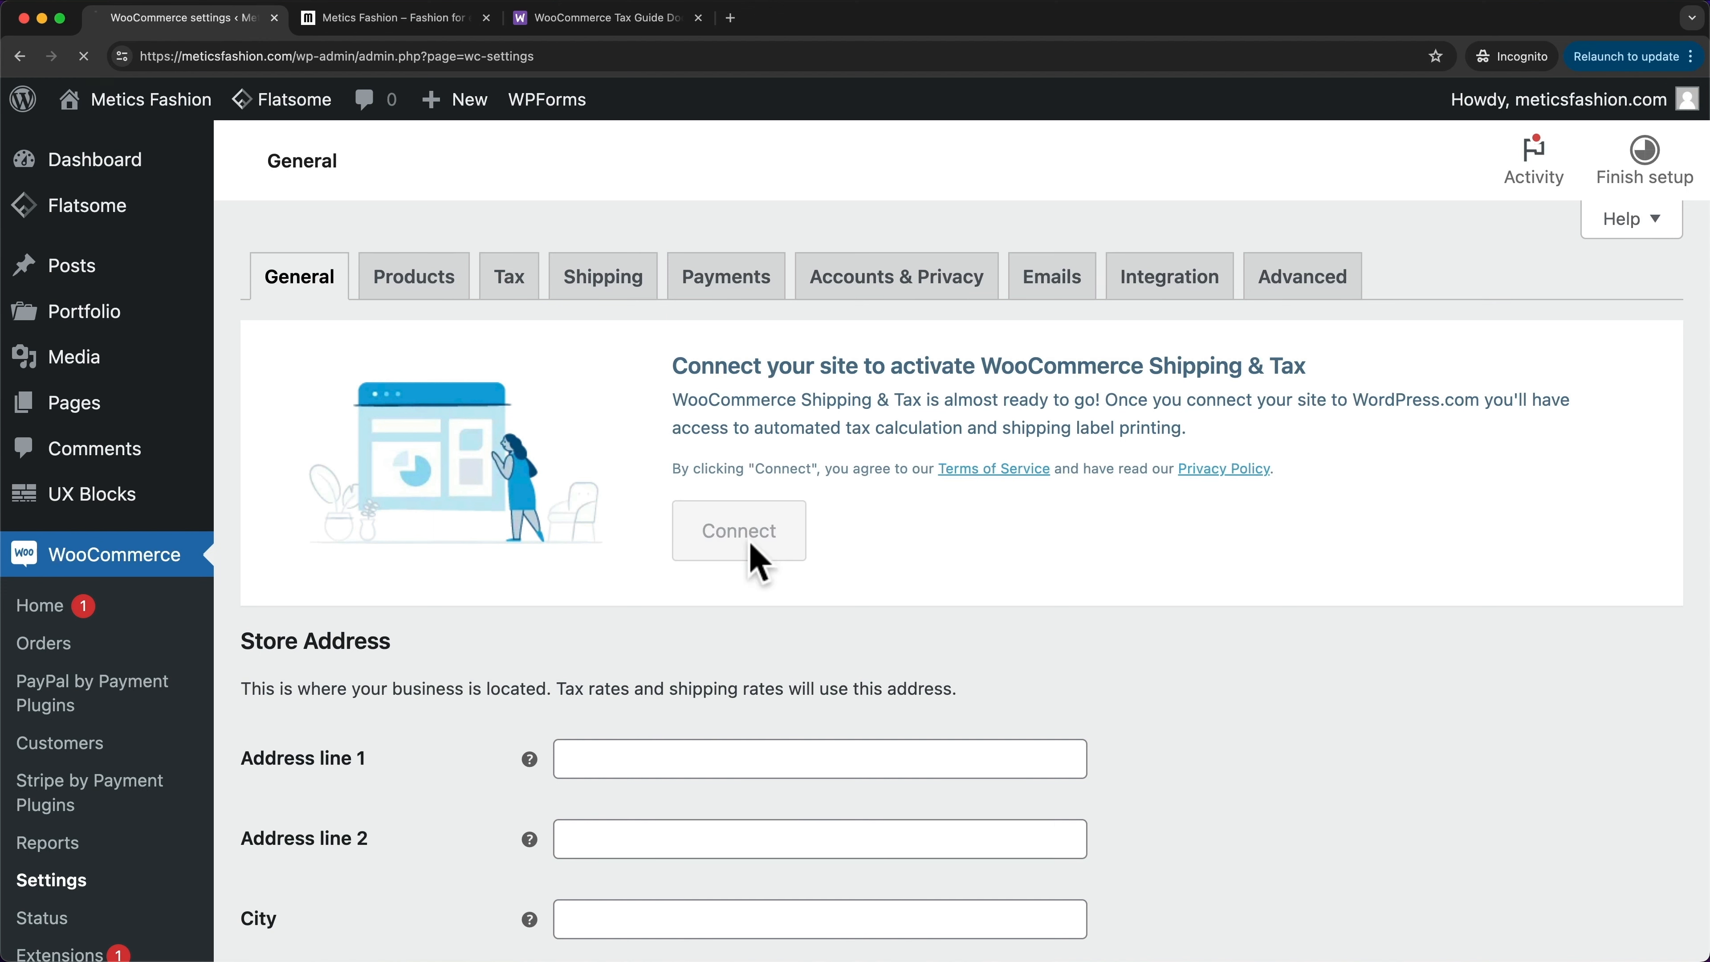
pyautogui.click(857, 567)
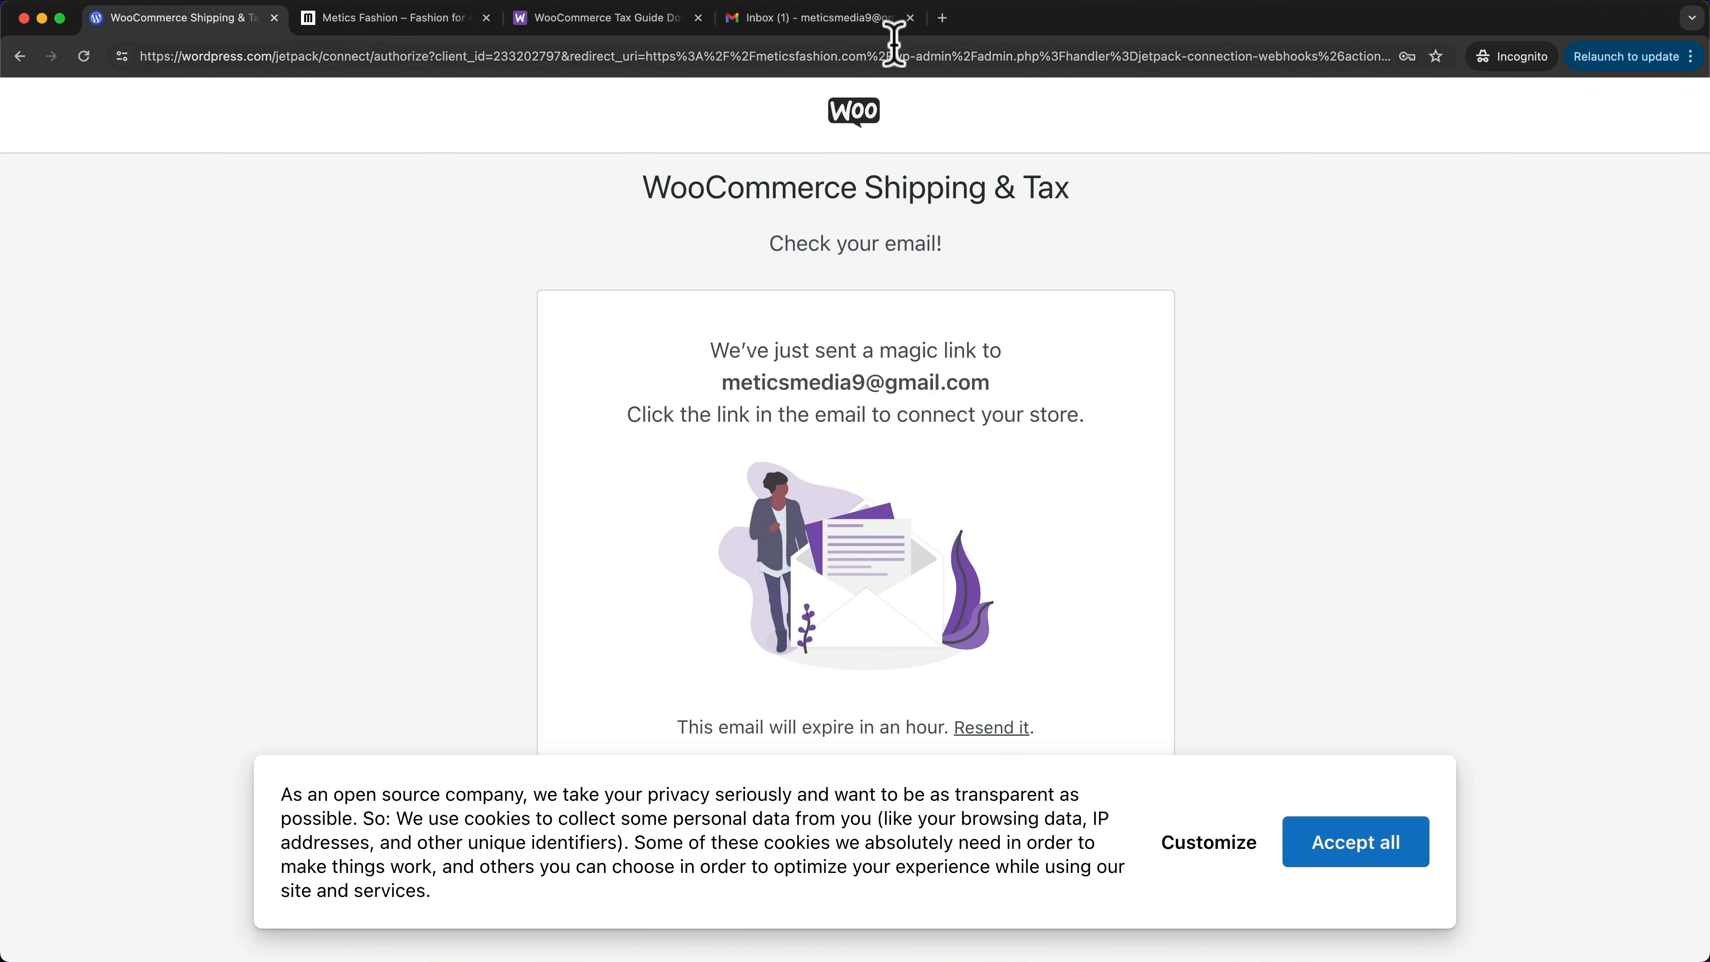
# - Open the 'Connect to WooCommerce Shipping & Tax' email in Gmail and confirm the store connection
pyautogui.click(856, 27)
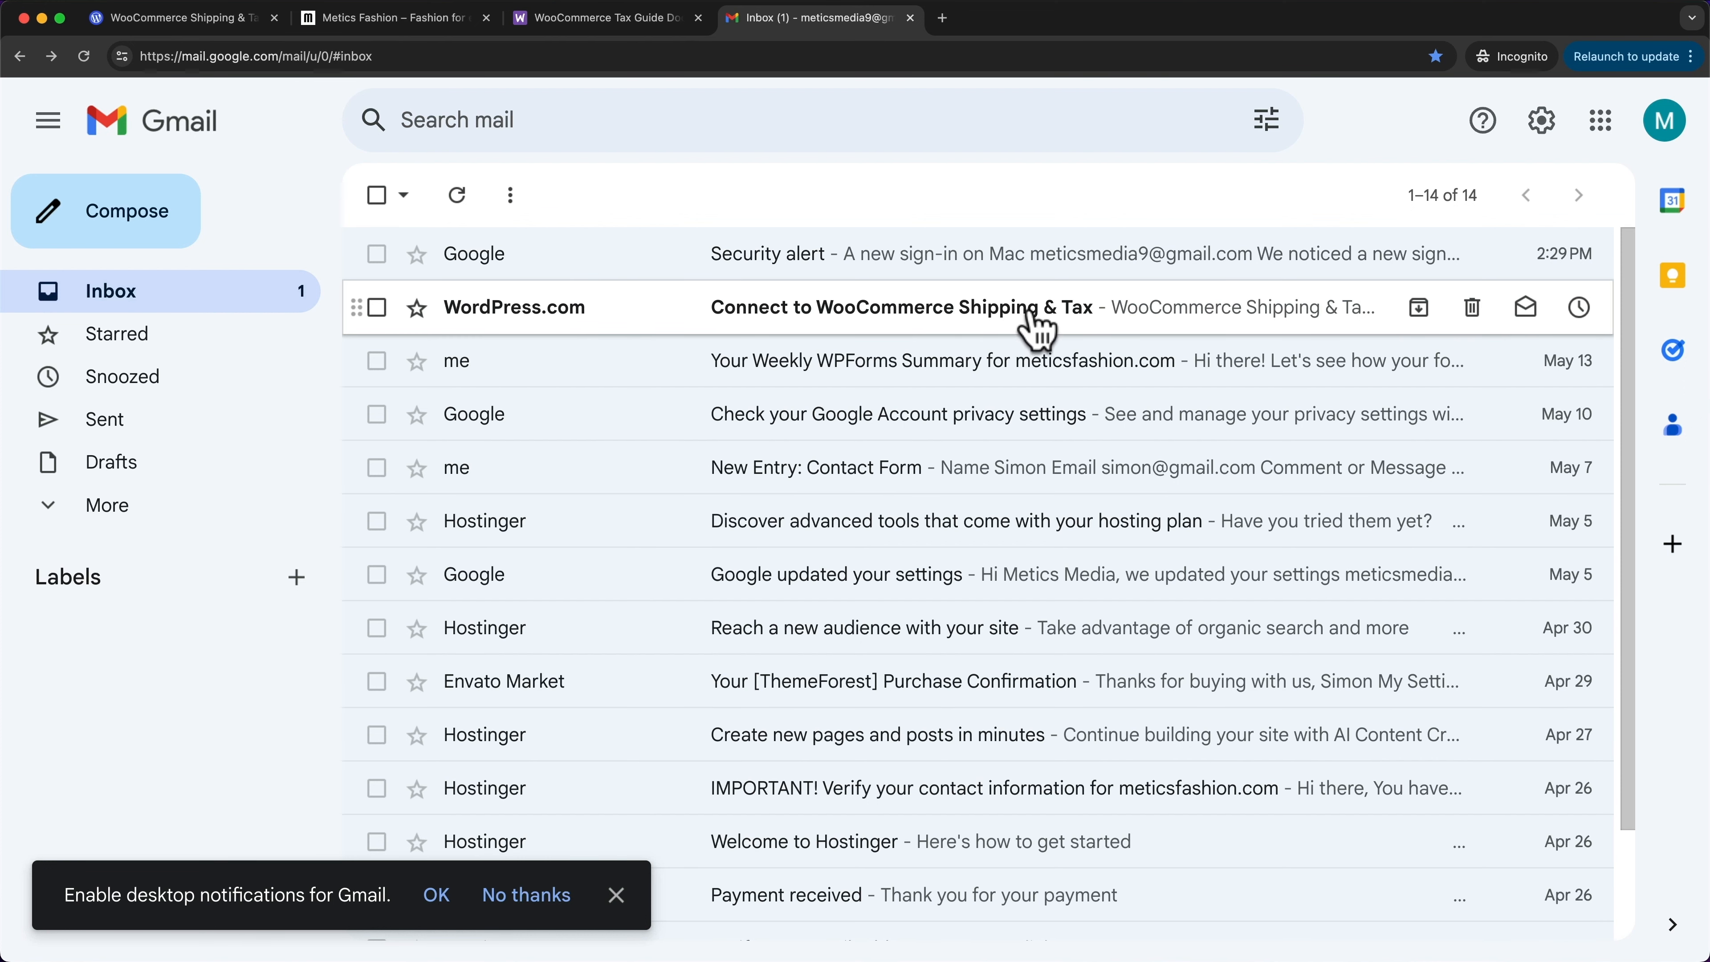
pyautogui.click(1020, 311)
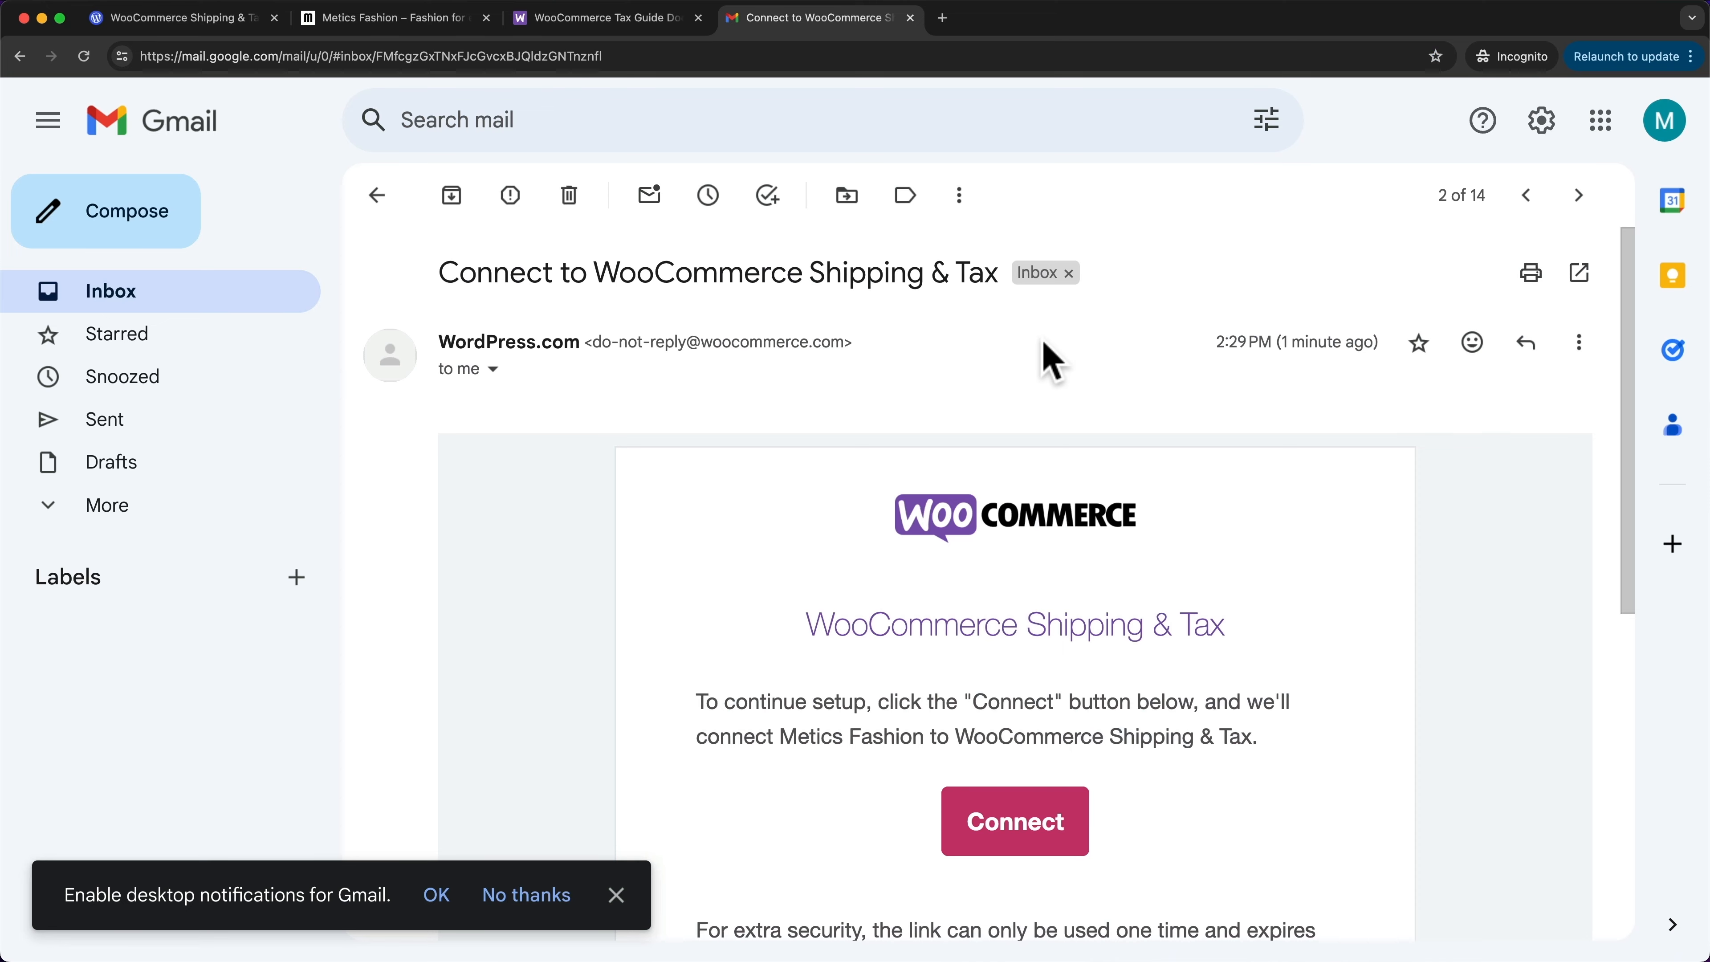
pyautogui.scroll(-3, 1046, 364)
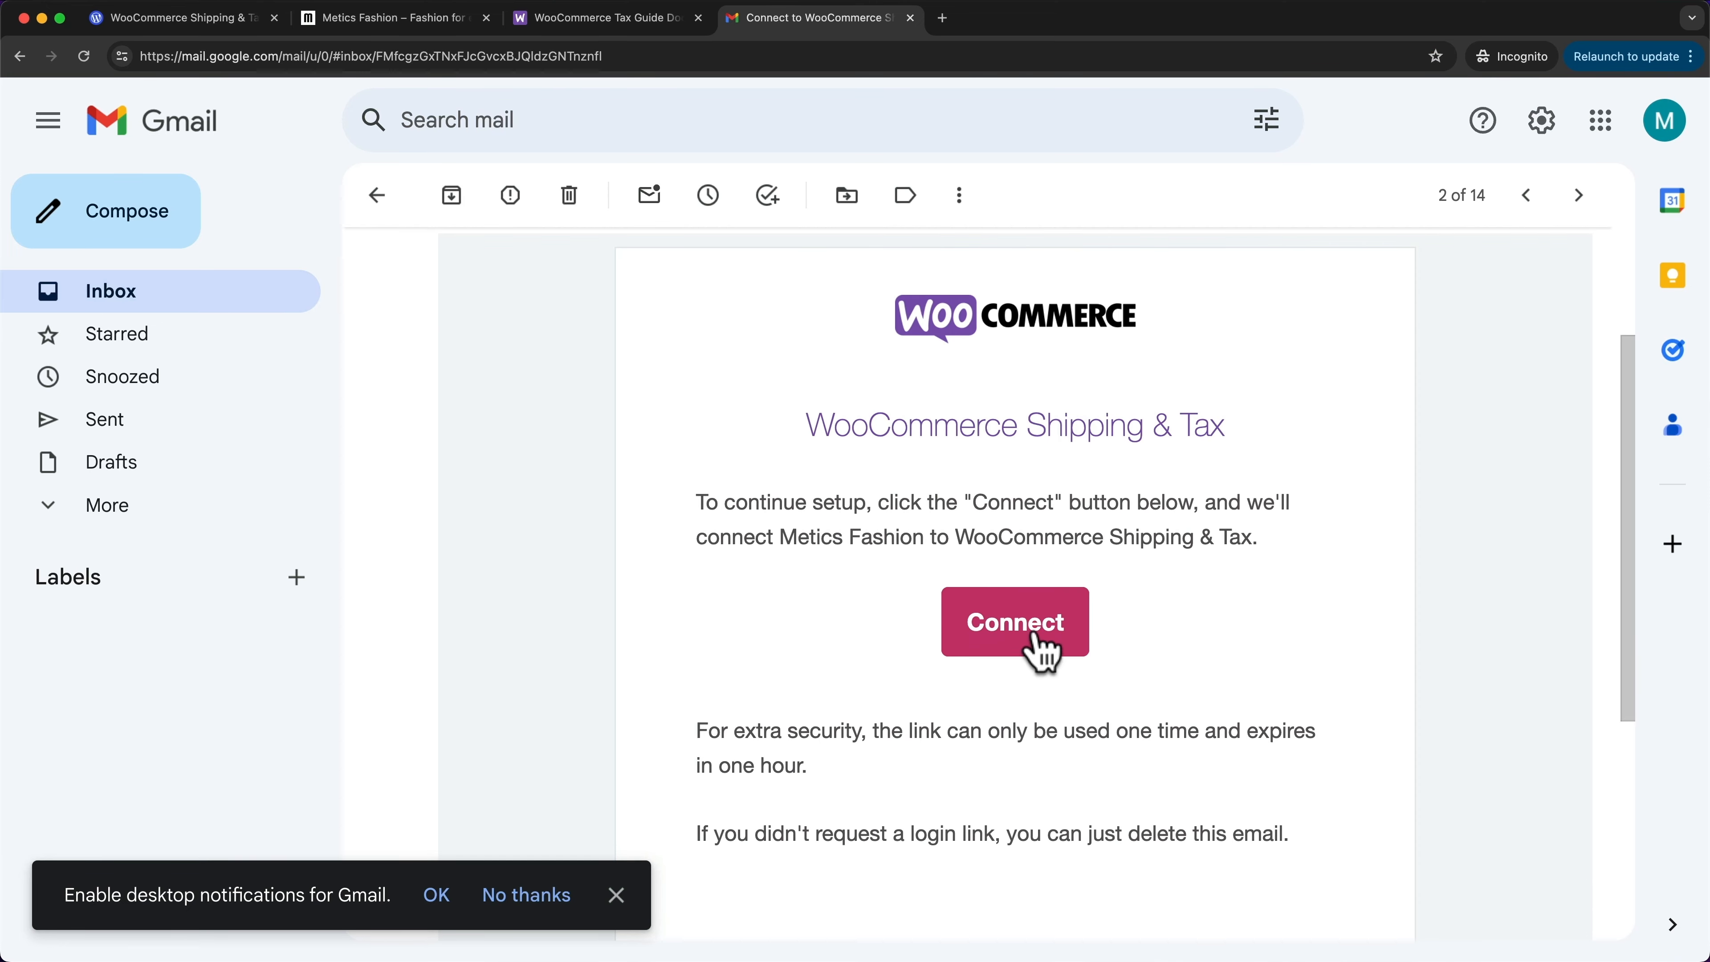
pyautogui.click(1017, 636)
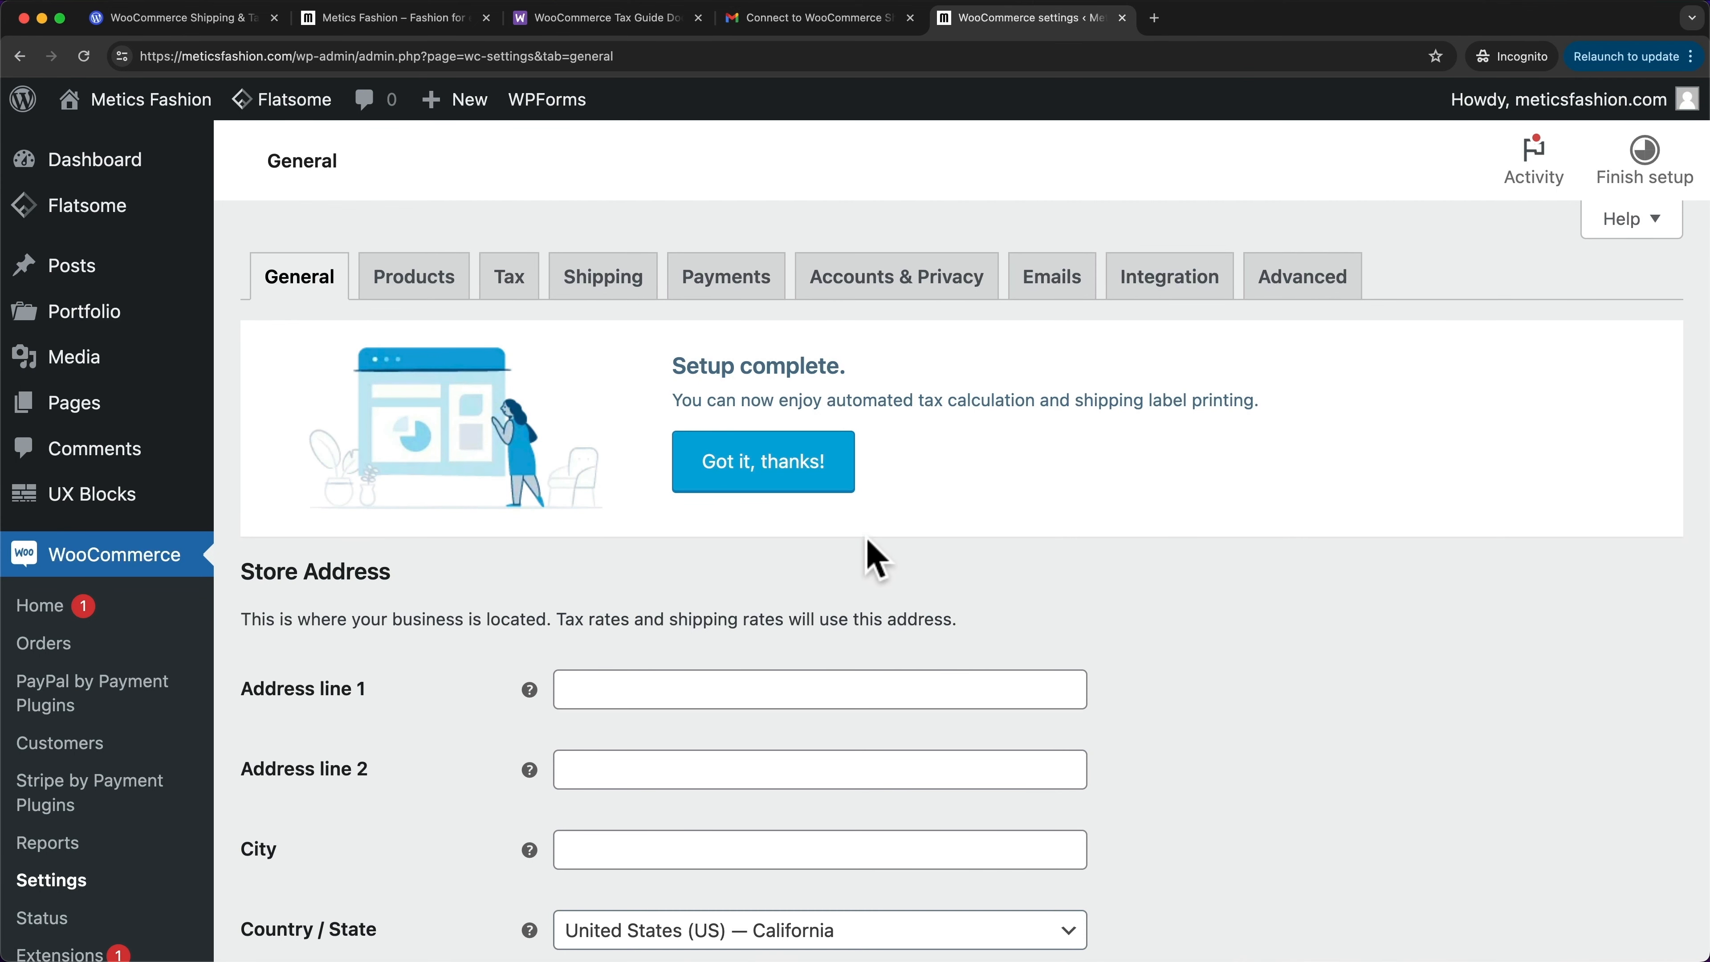
# - Dismiss the setup notice, save Tax settings with Enable automated taxes, and return to General settings
pyautogui.click(793, 483)
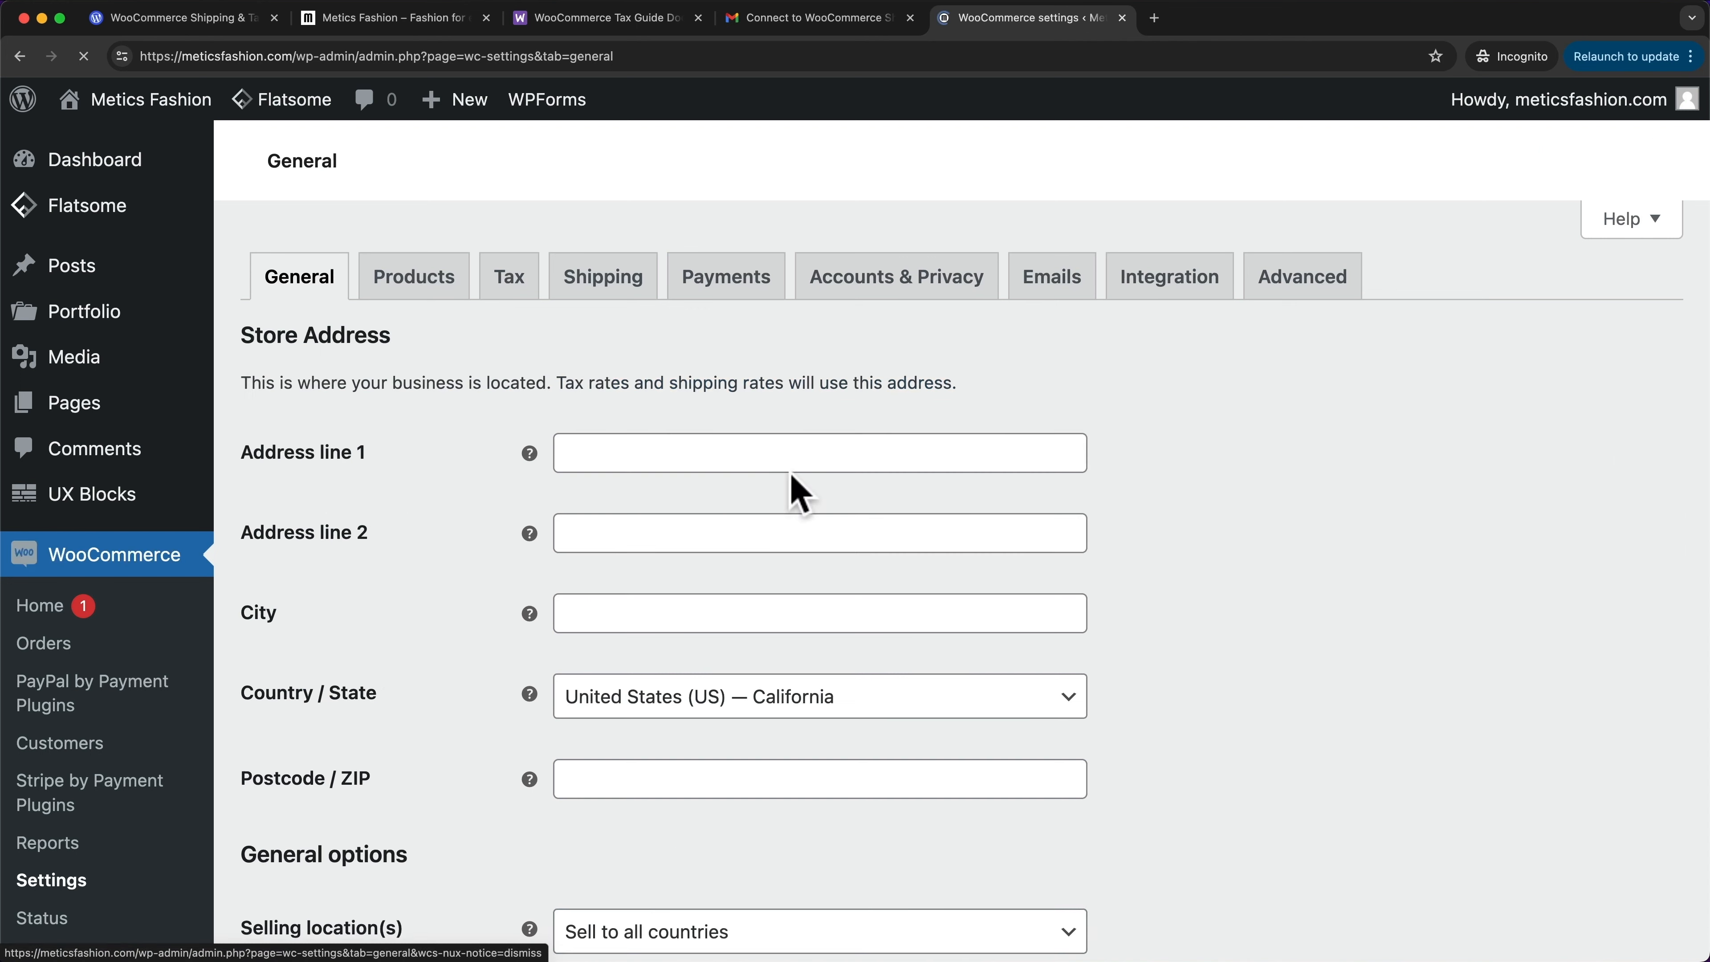
pyautogui.click(516, 290)
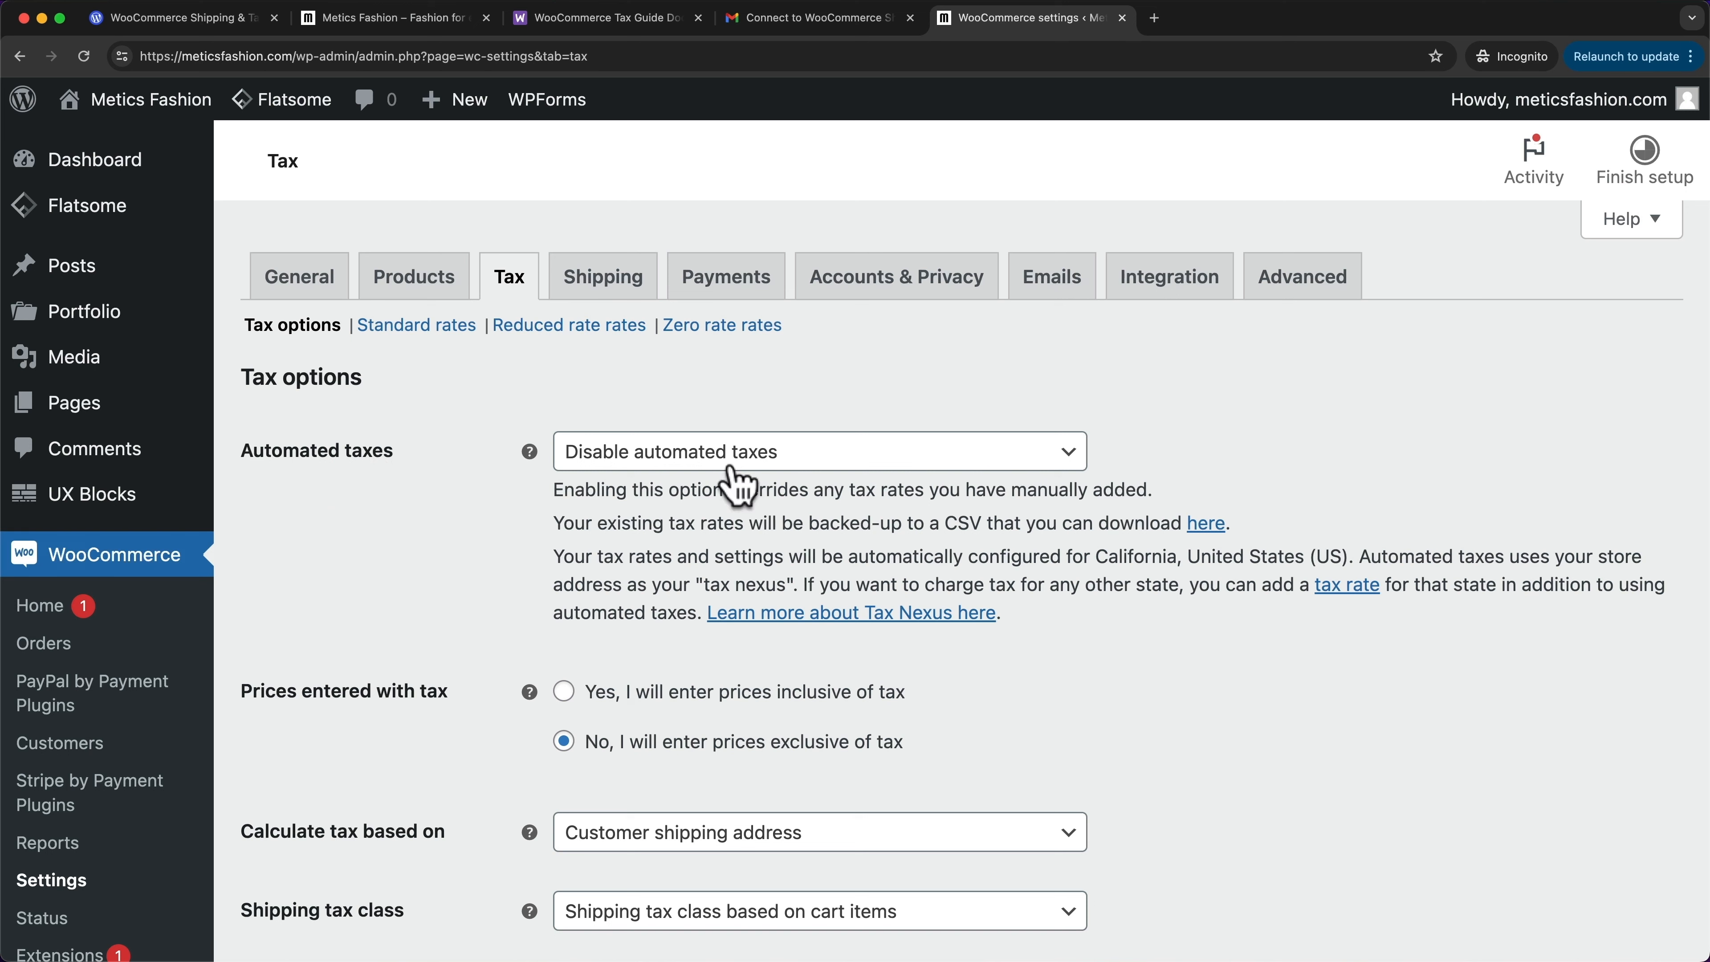
pyautogui.click(718, 456)
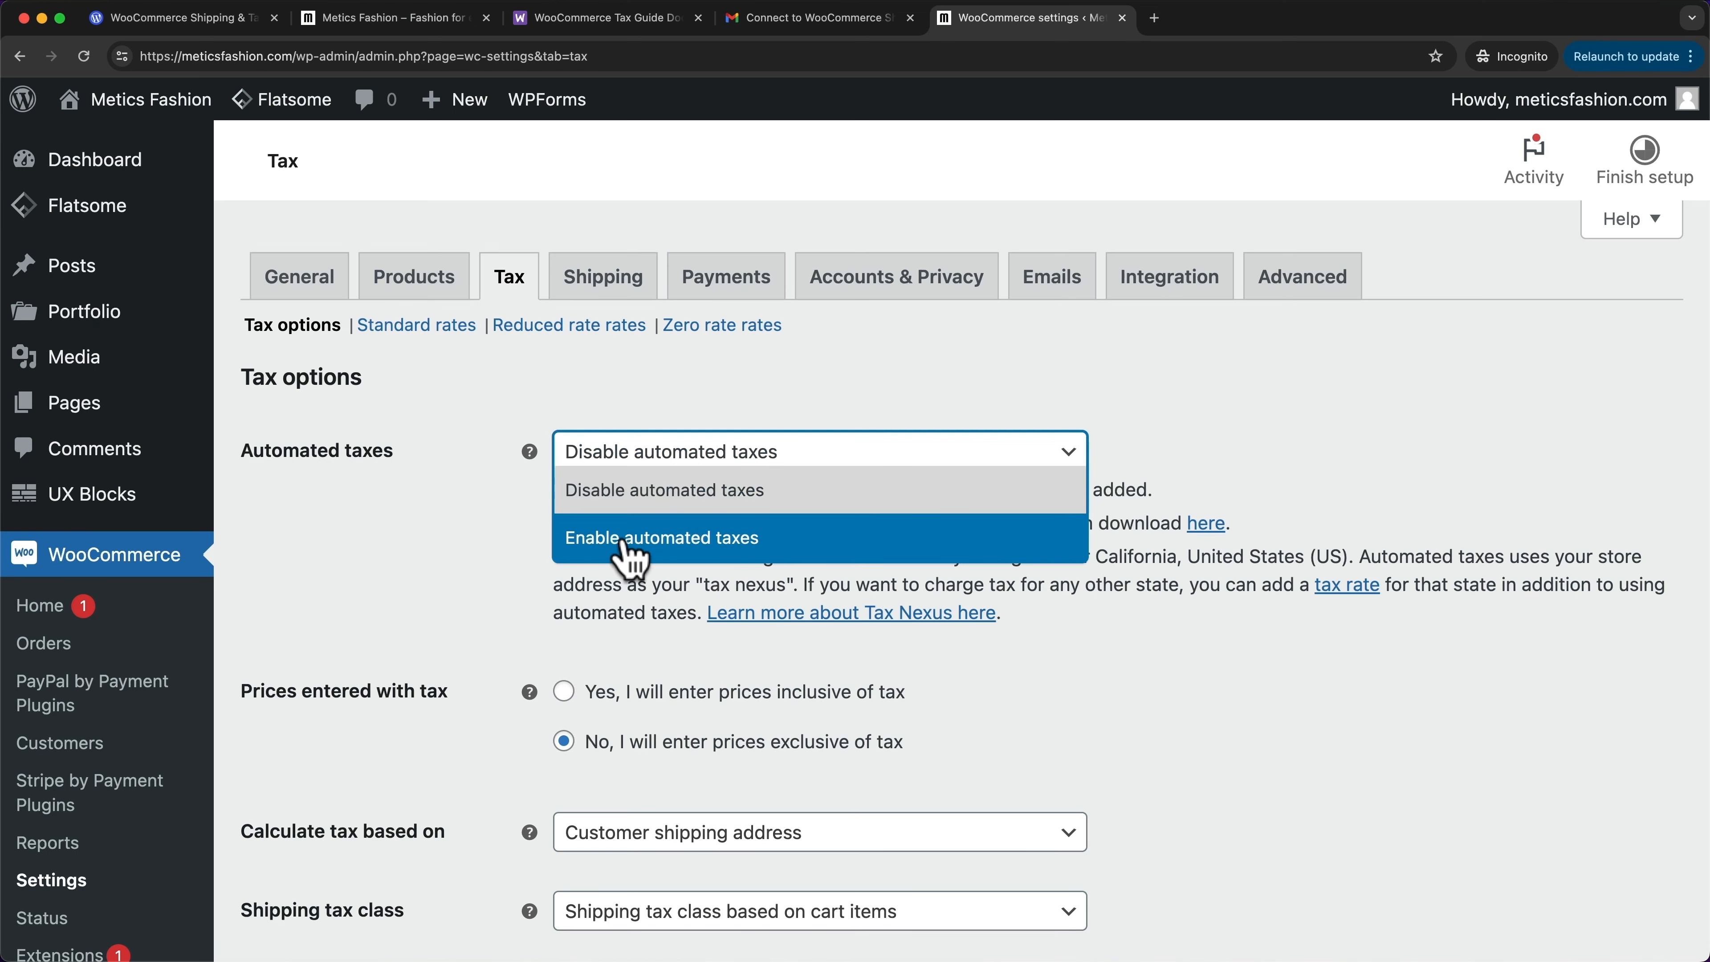
pyautogui.click(829, 550)
pyautogui.scroll(-10, 828, 542)
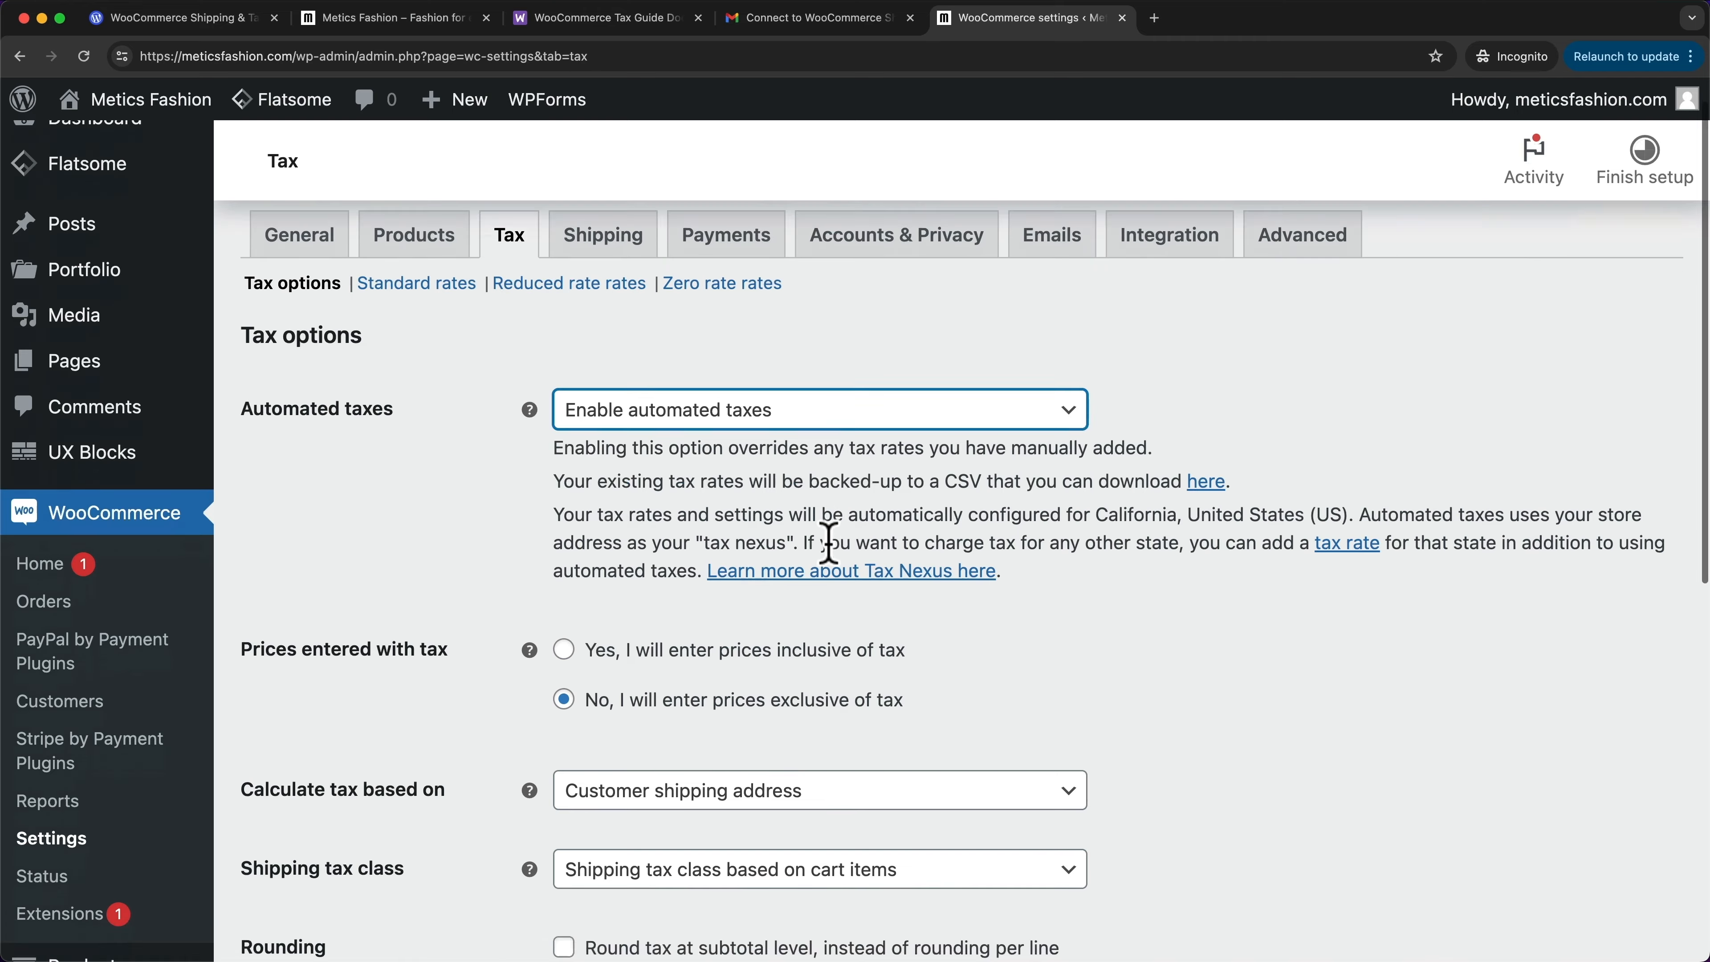
pyautogui.click(356, 832)
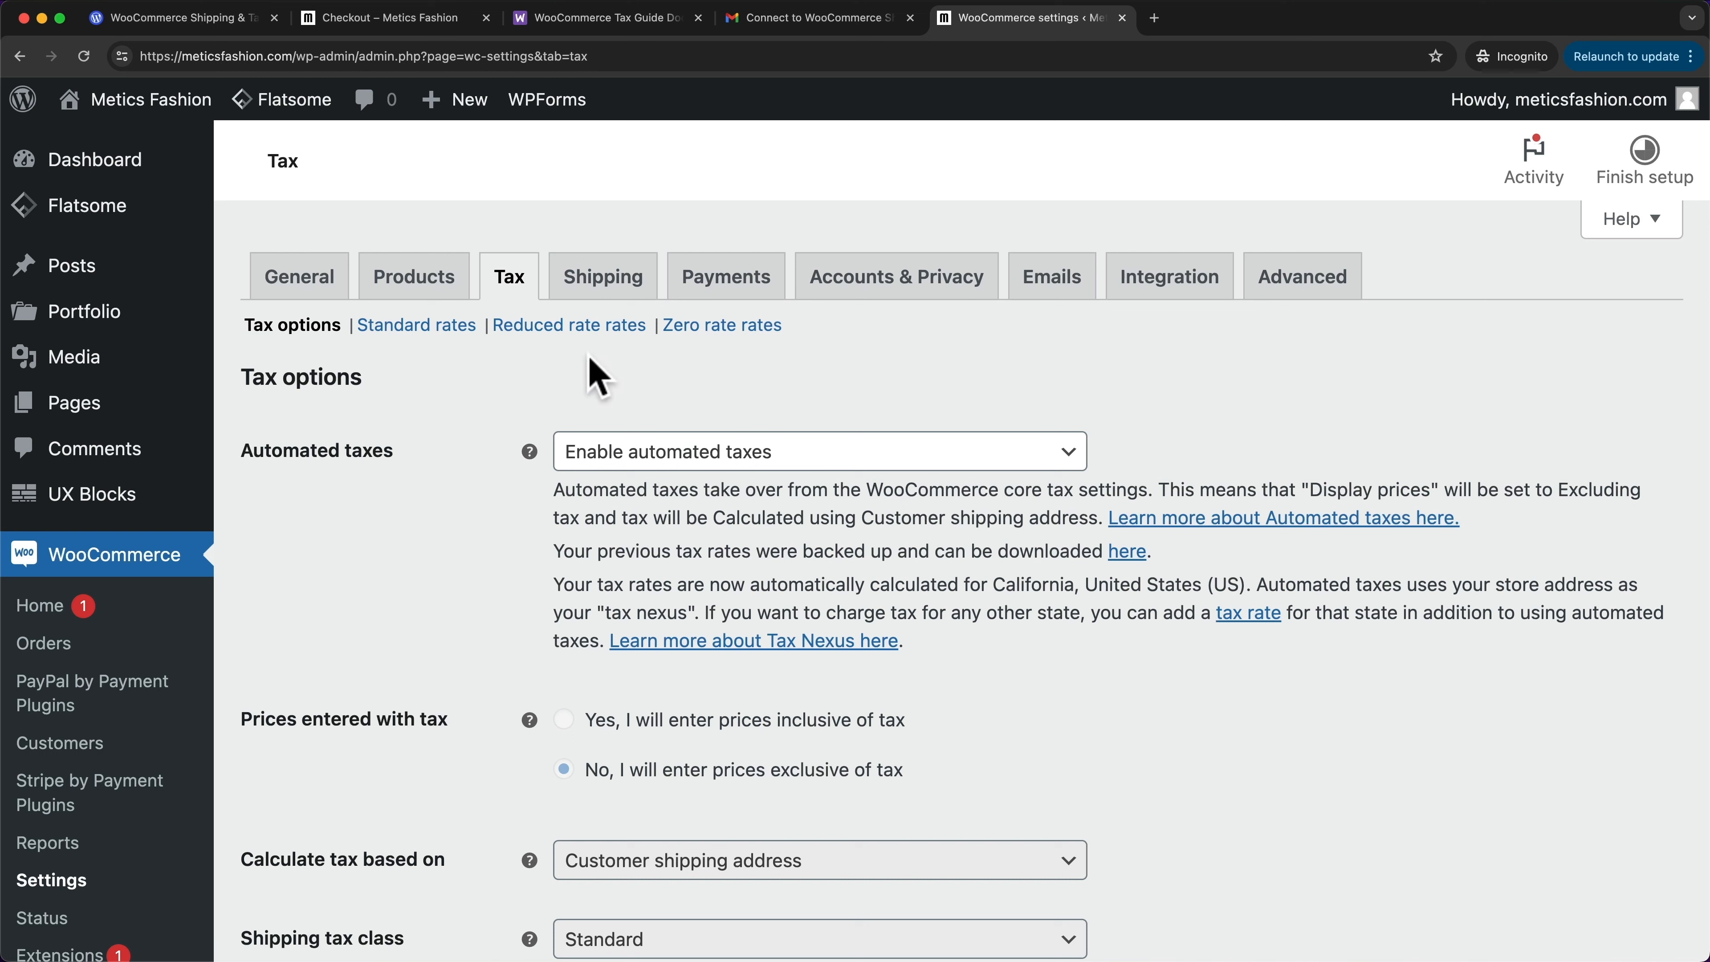
pyautogui.click(289, 289)
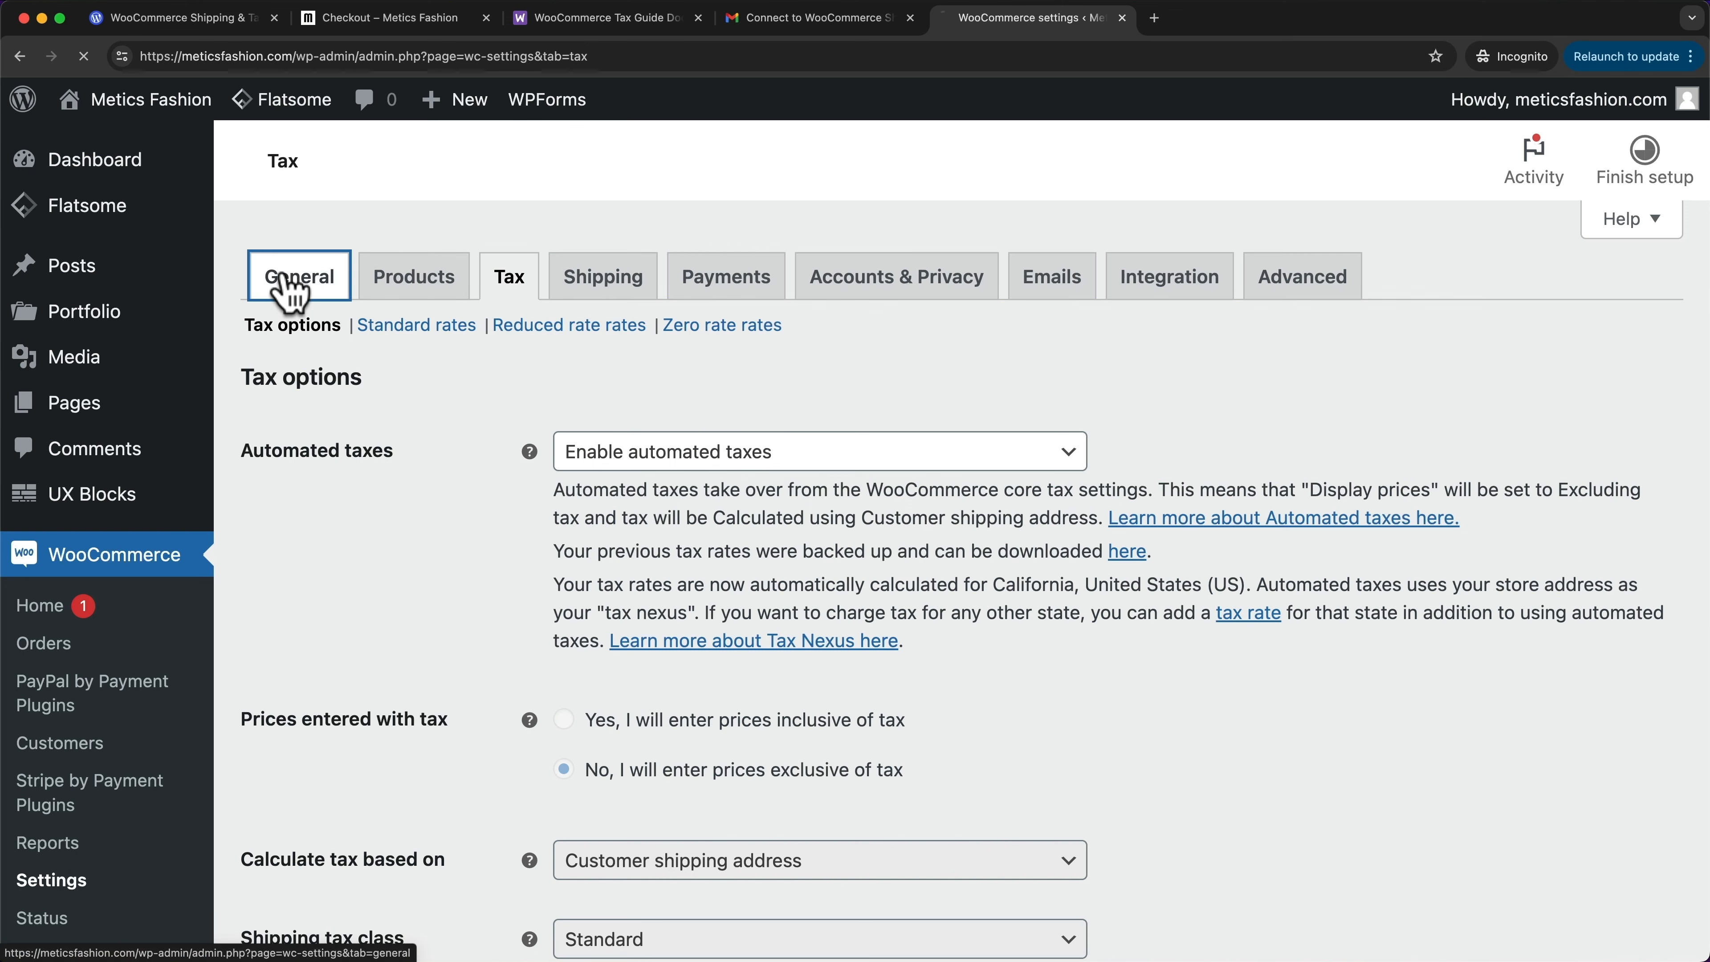
pyautogui.scroll(-3, 412, 439)
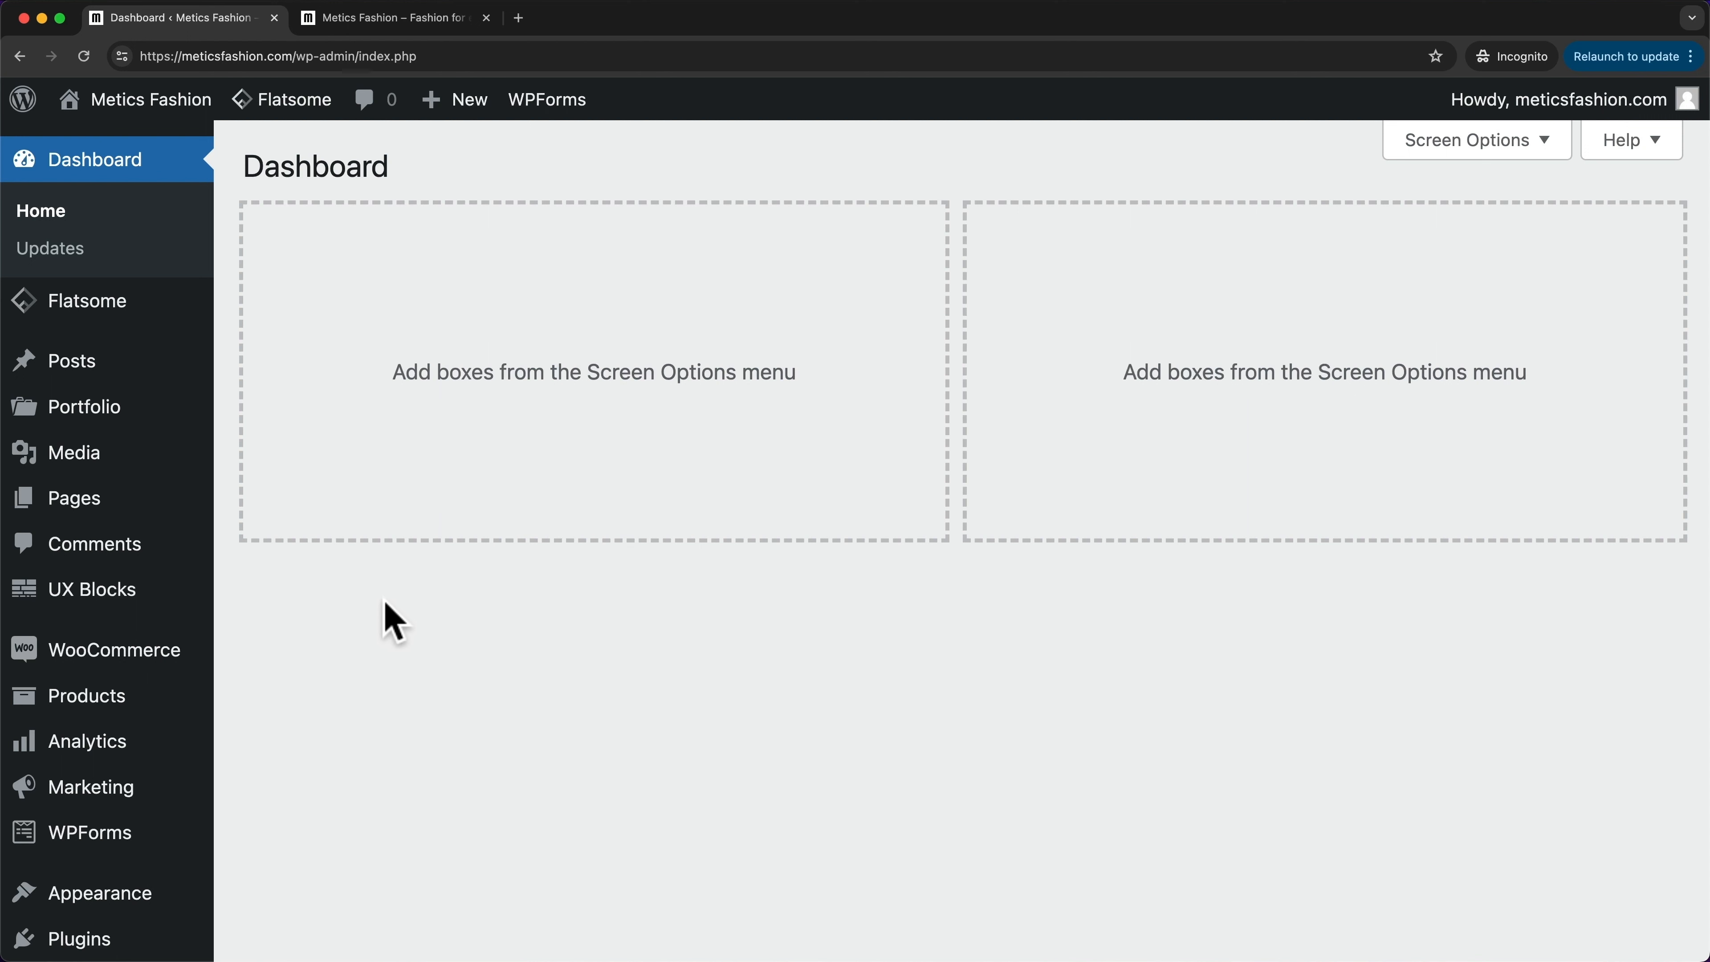
# - Start a new coupon with the code WELCOME
pyautogui.moveTo(120, 803)
pyautogui.click(297, 834)
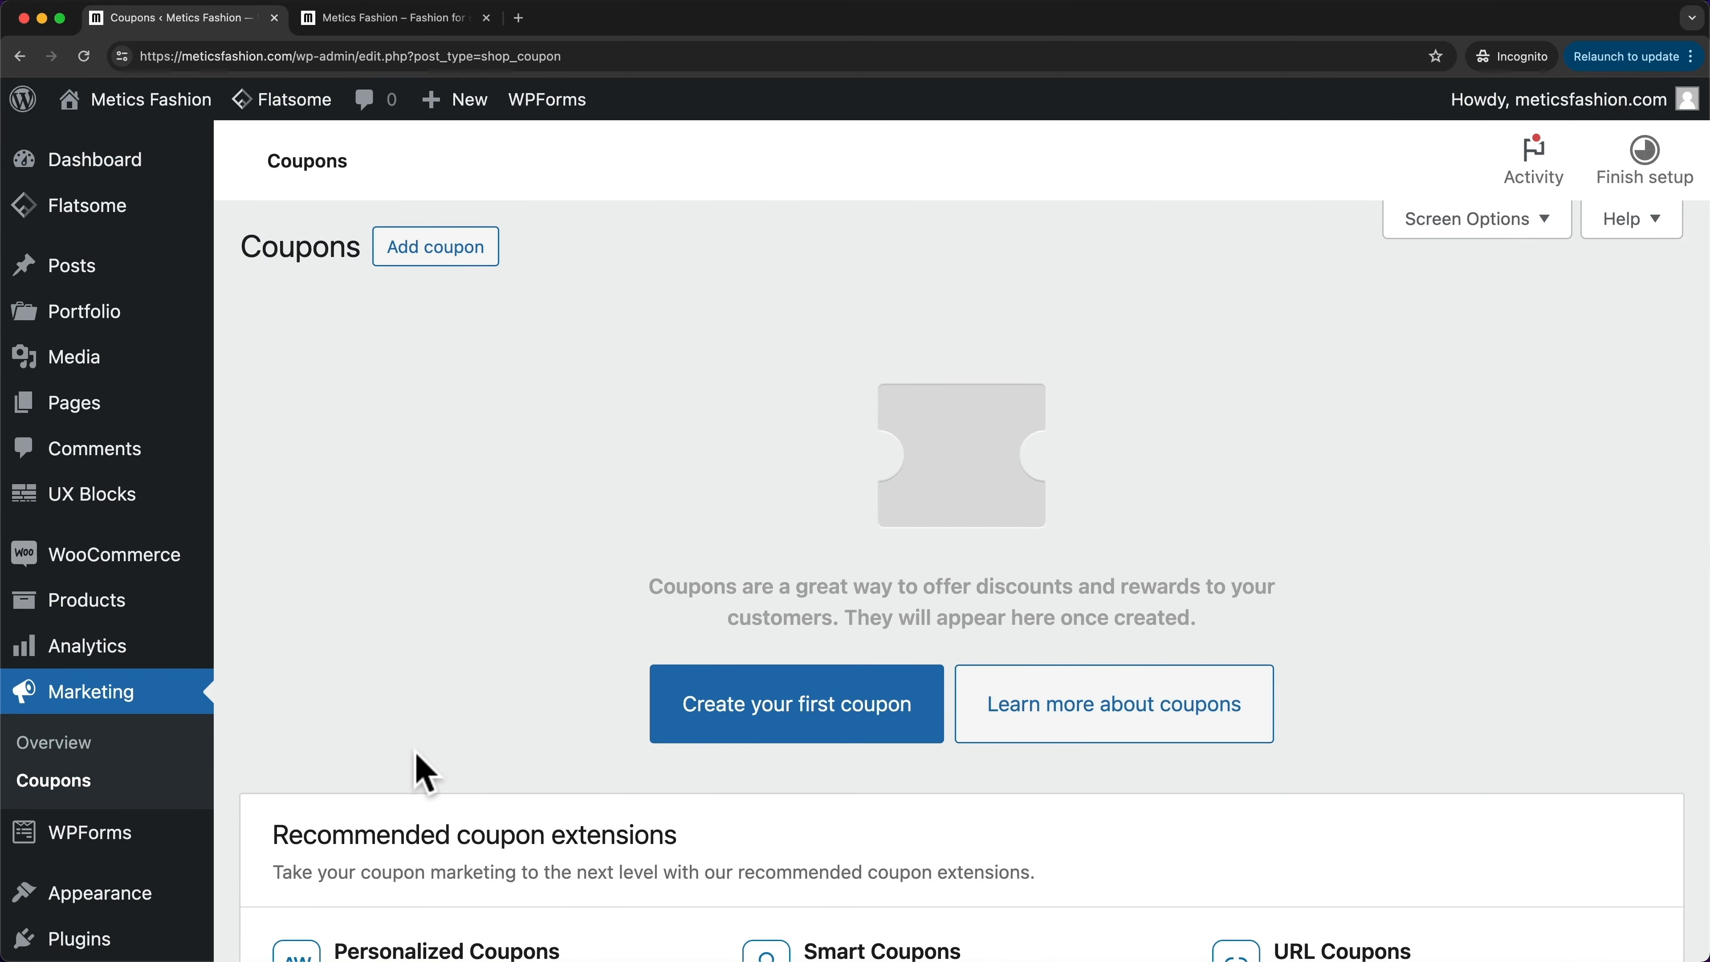
pyautogui.click(450, 268)
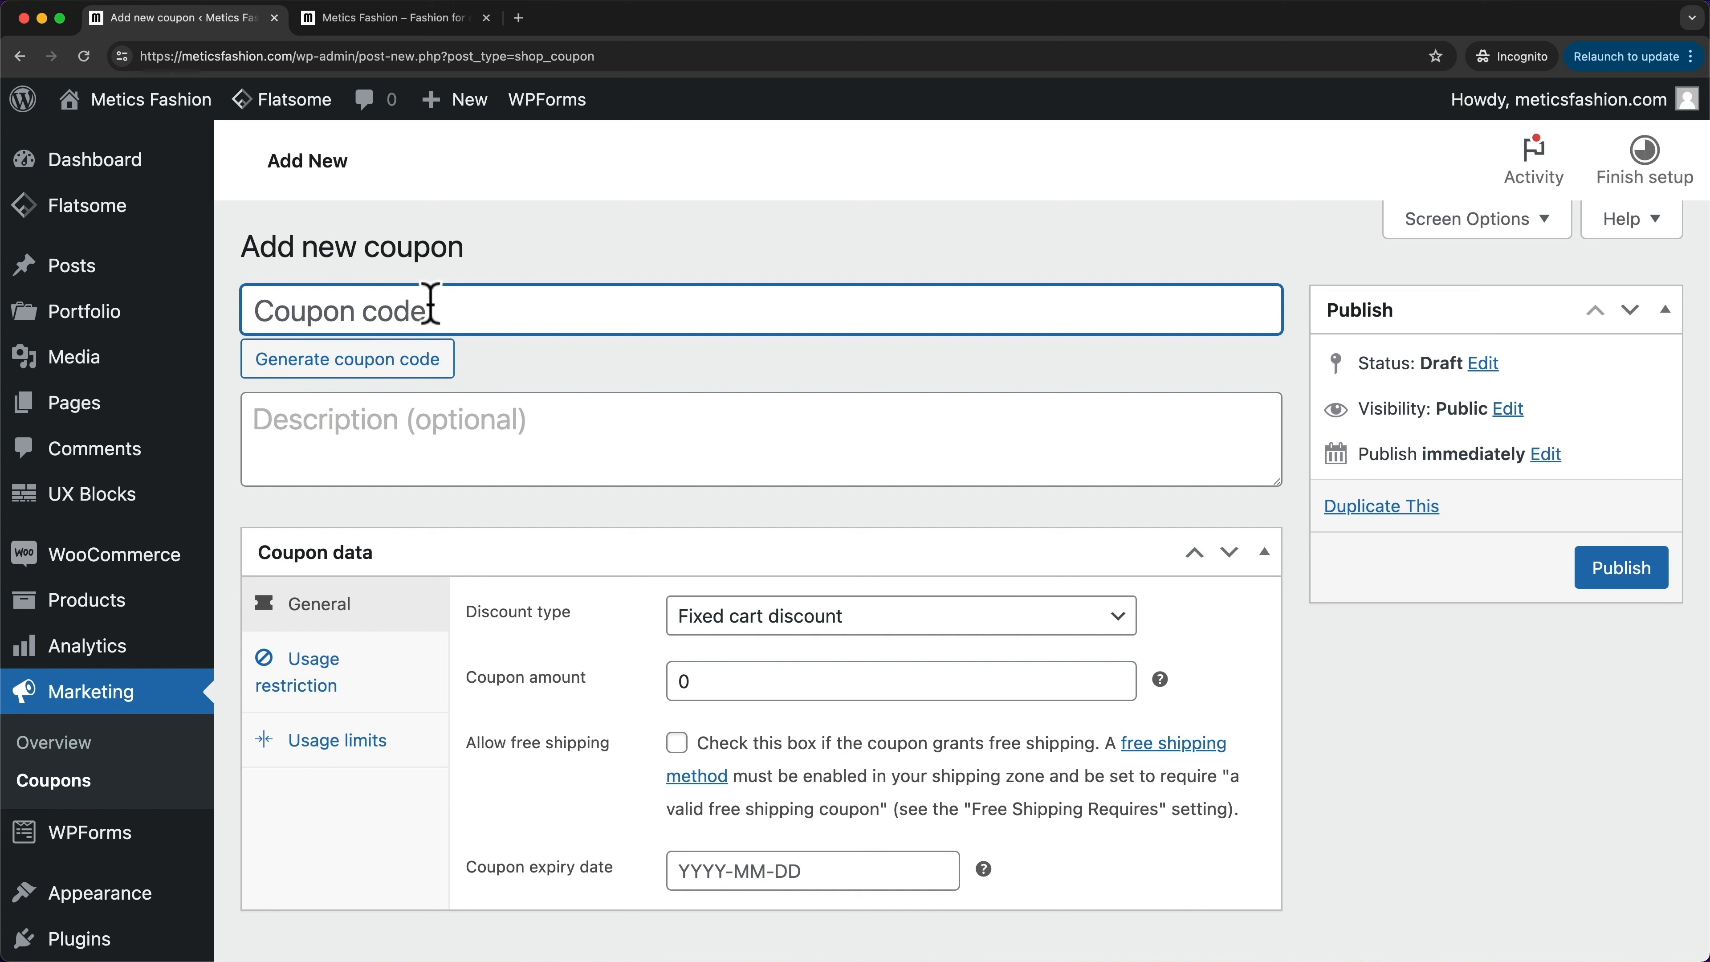
pyautogui.write('WELCOME')
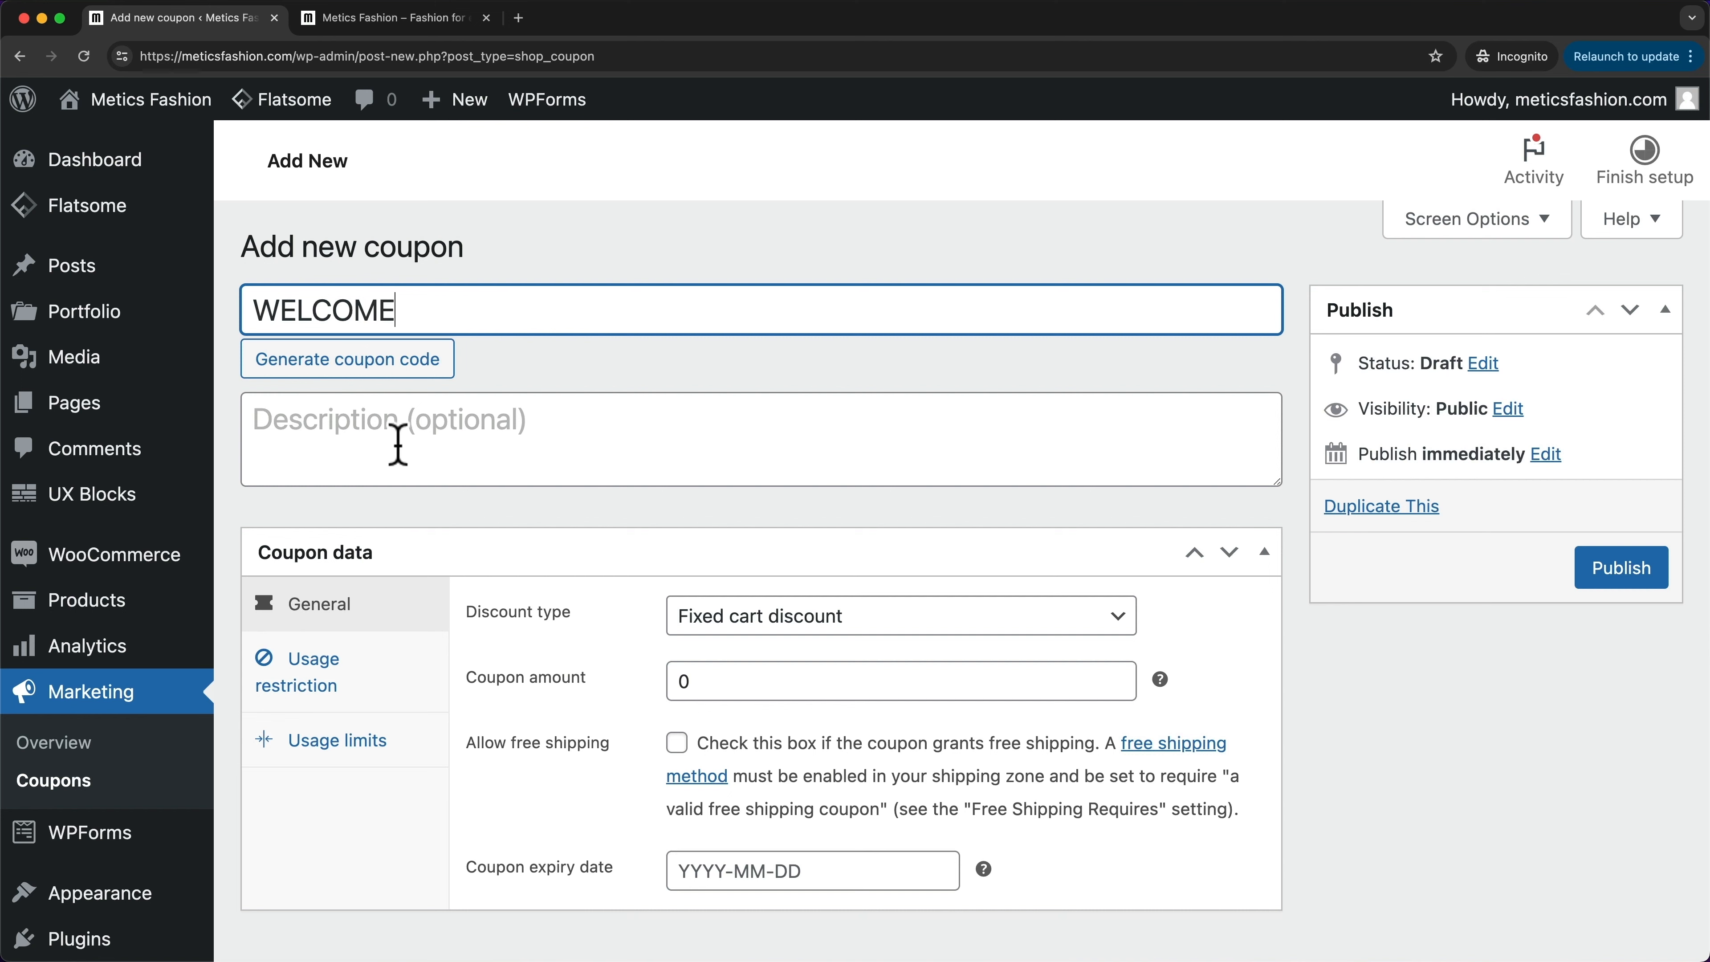
pyautogui.click(398, 441)
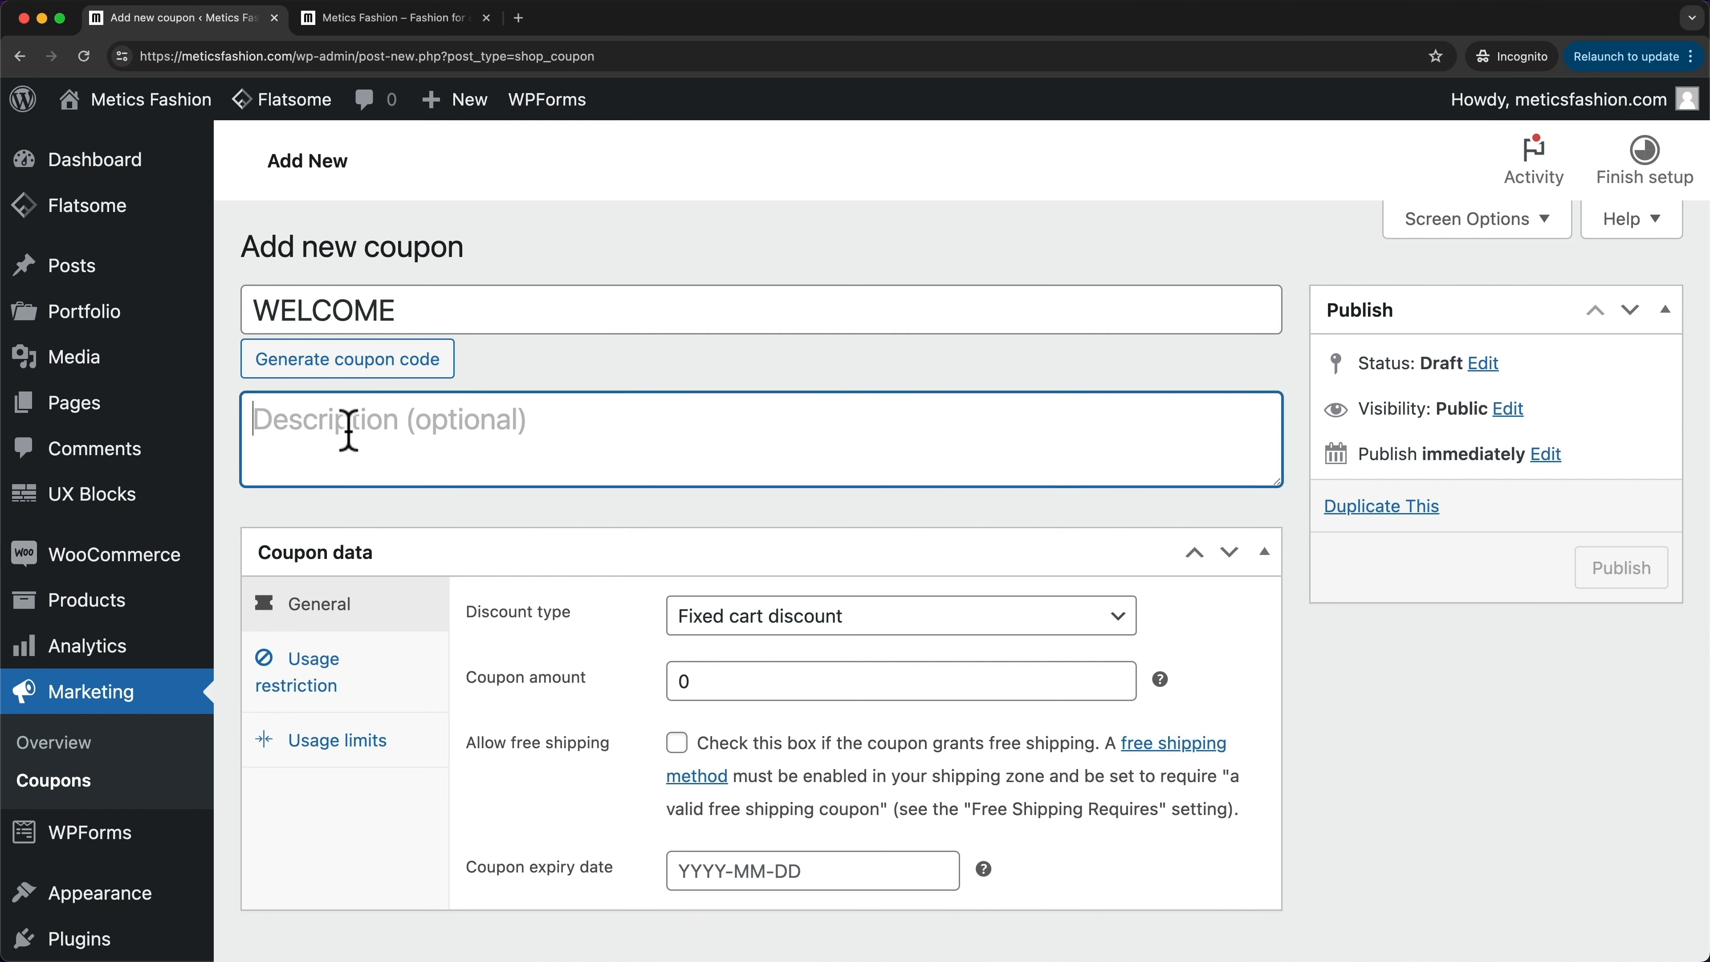
pyautogui.scroll(-2, 414, 433)
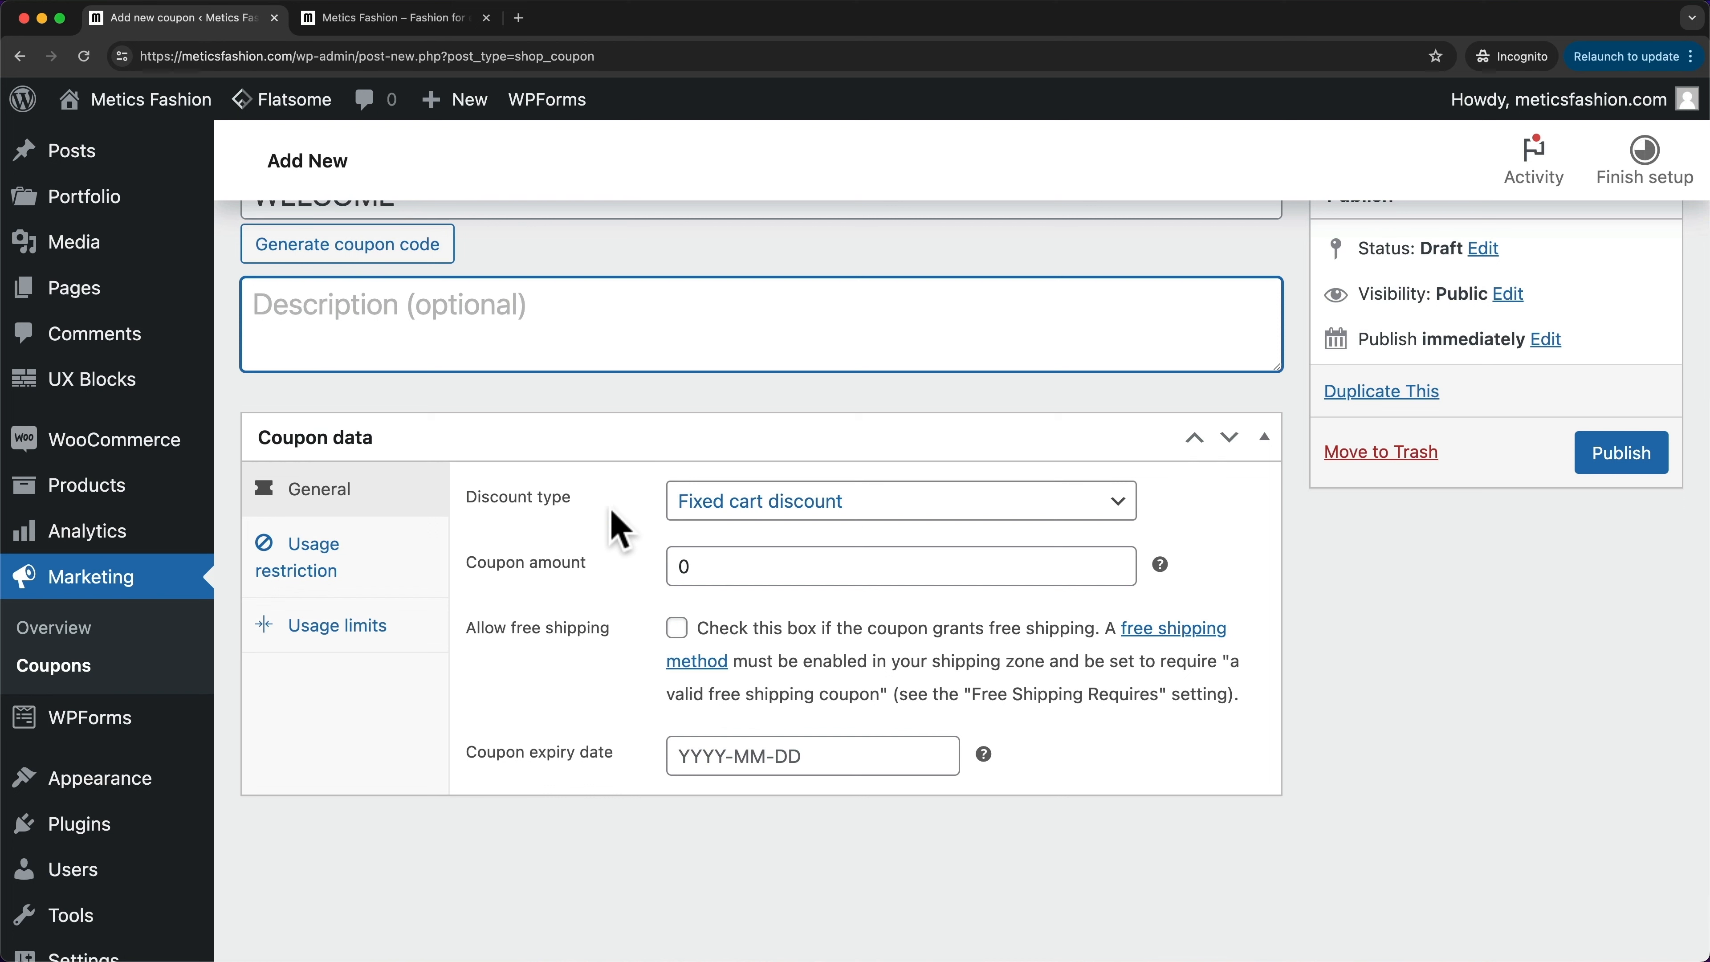
# - Make the coupon a Percentage discount of 10, leaving the expiry date empty
pyautogui.click(717, 515)
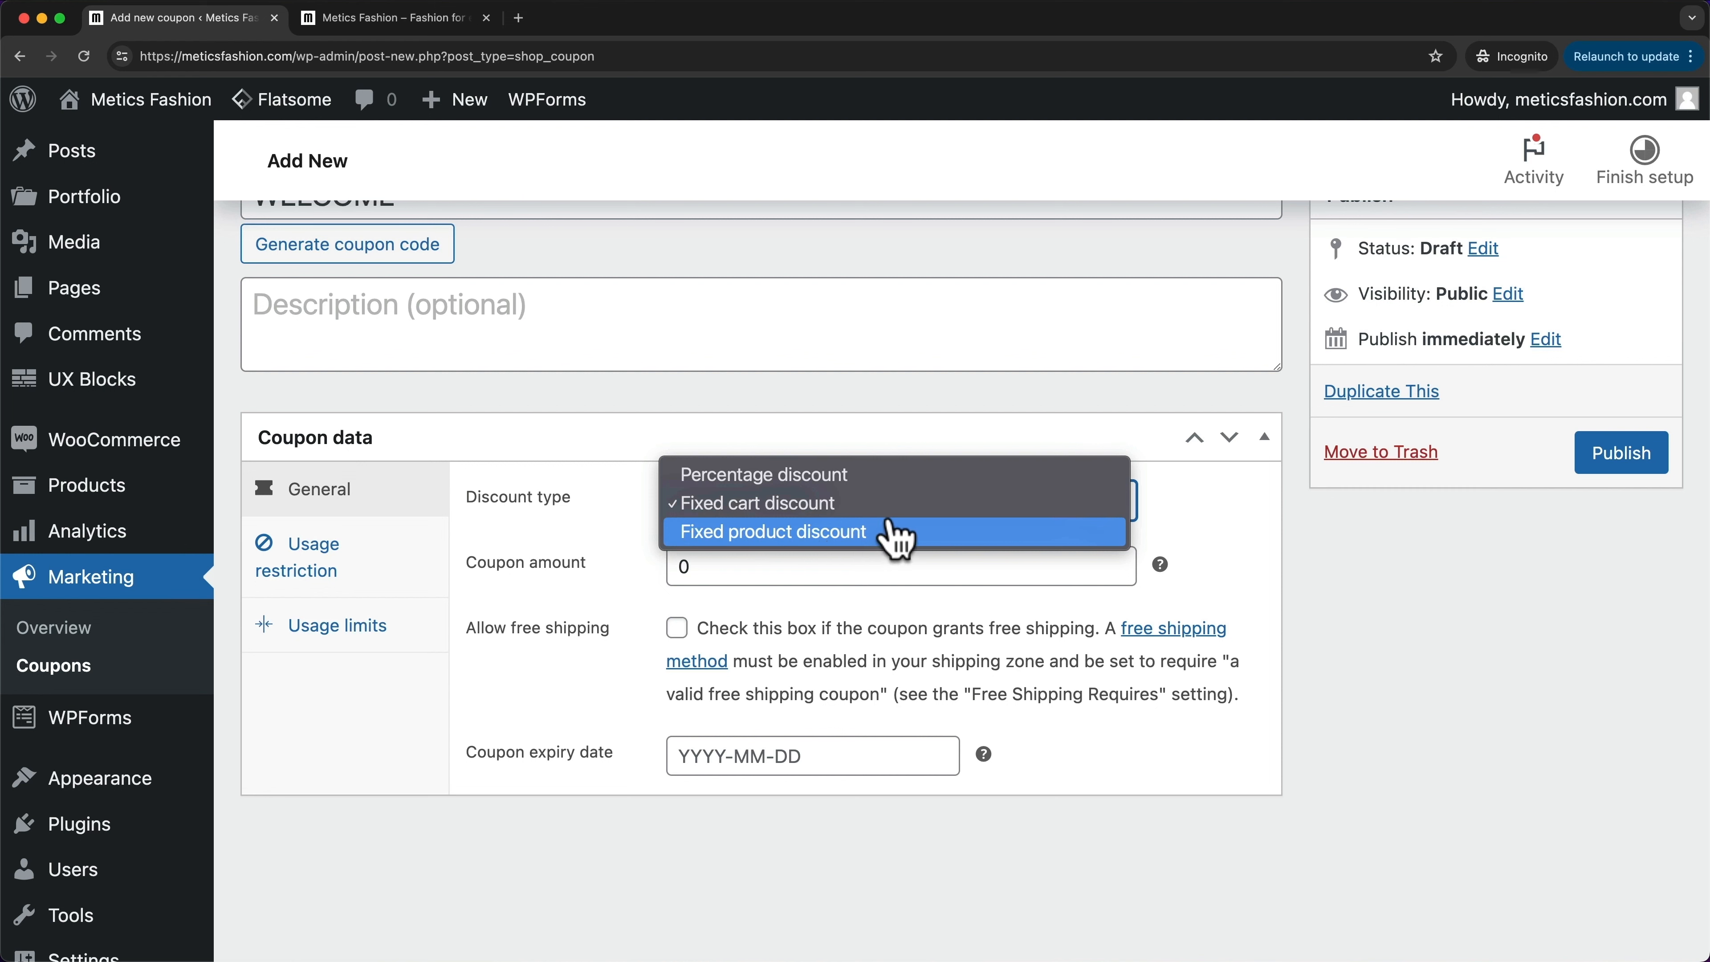
pyautogui.click(822, 486)
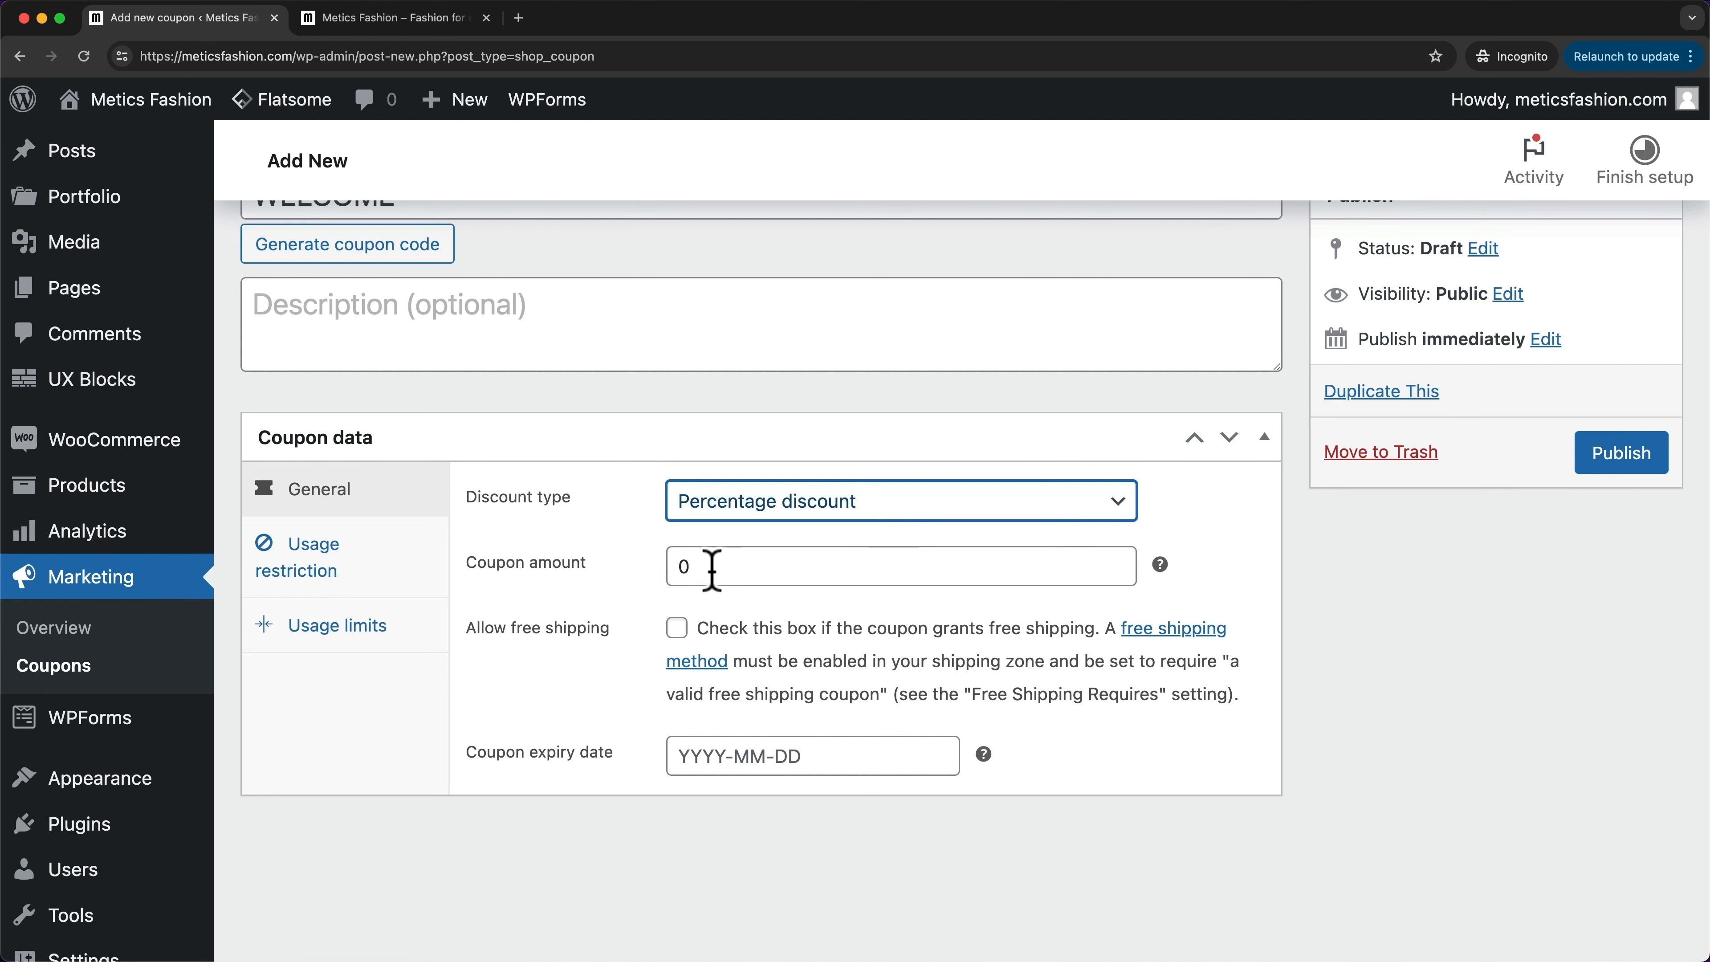
pyautogui.moveTo(710, 567); pyautogui.dragTo(670, 565)
pyautogui.write('10')
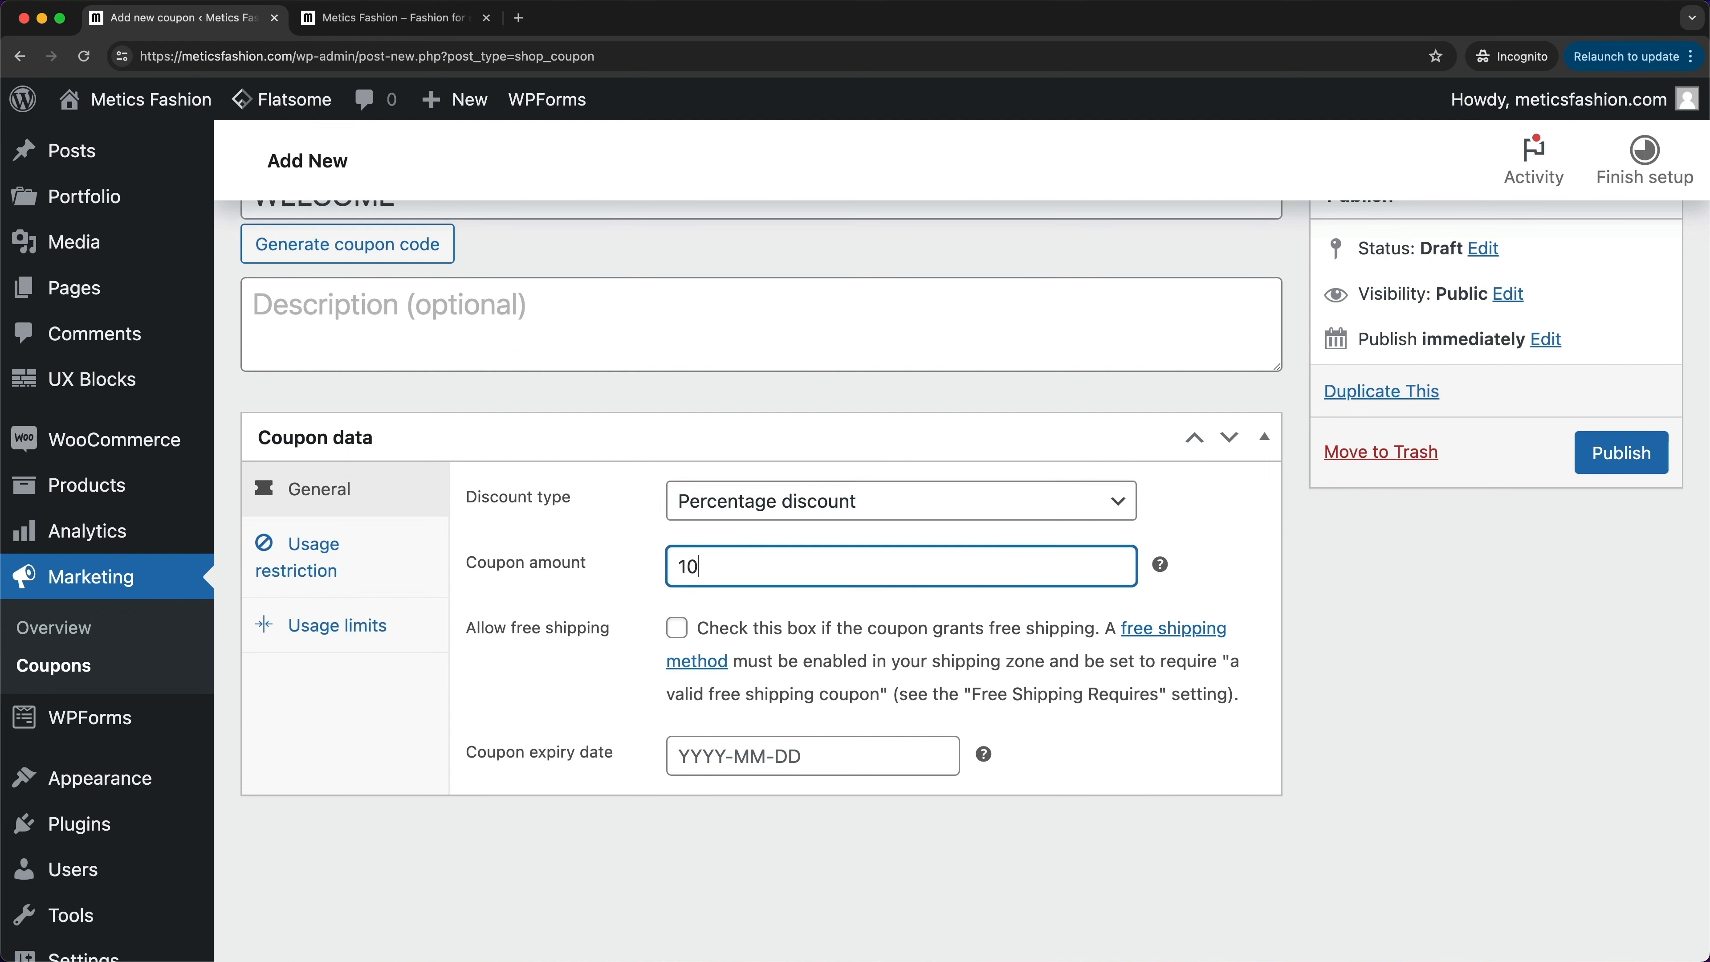
pyautogui.click(701, 605)
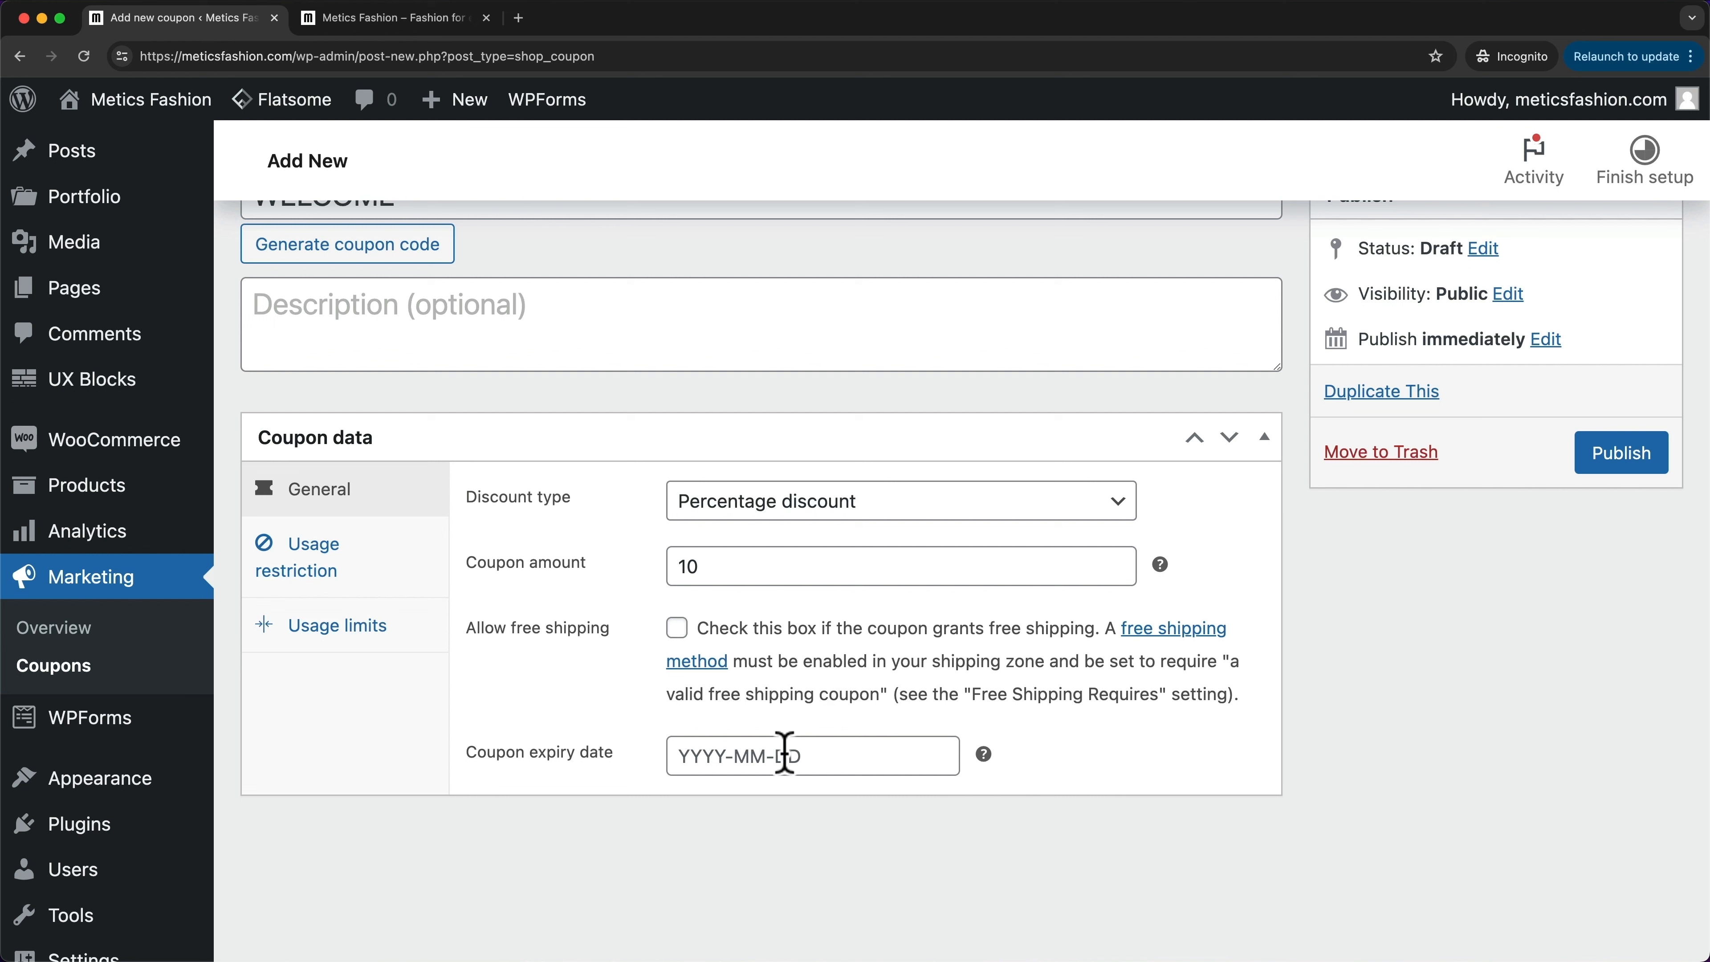
pyautogui.click(810, 761)
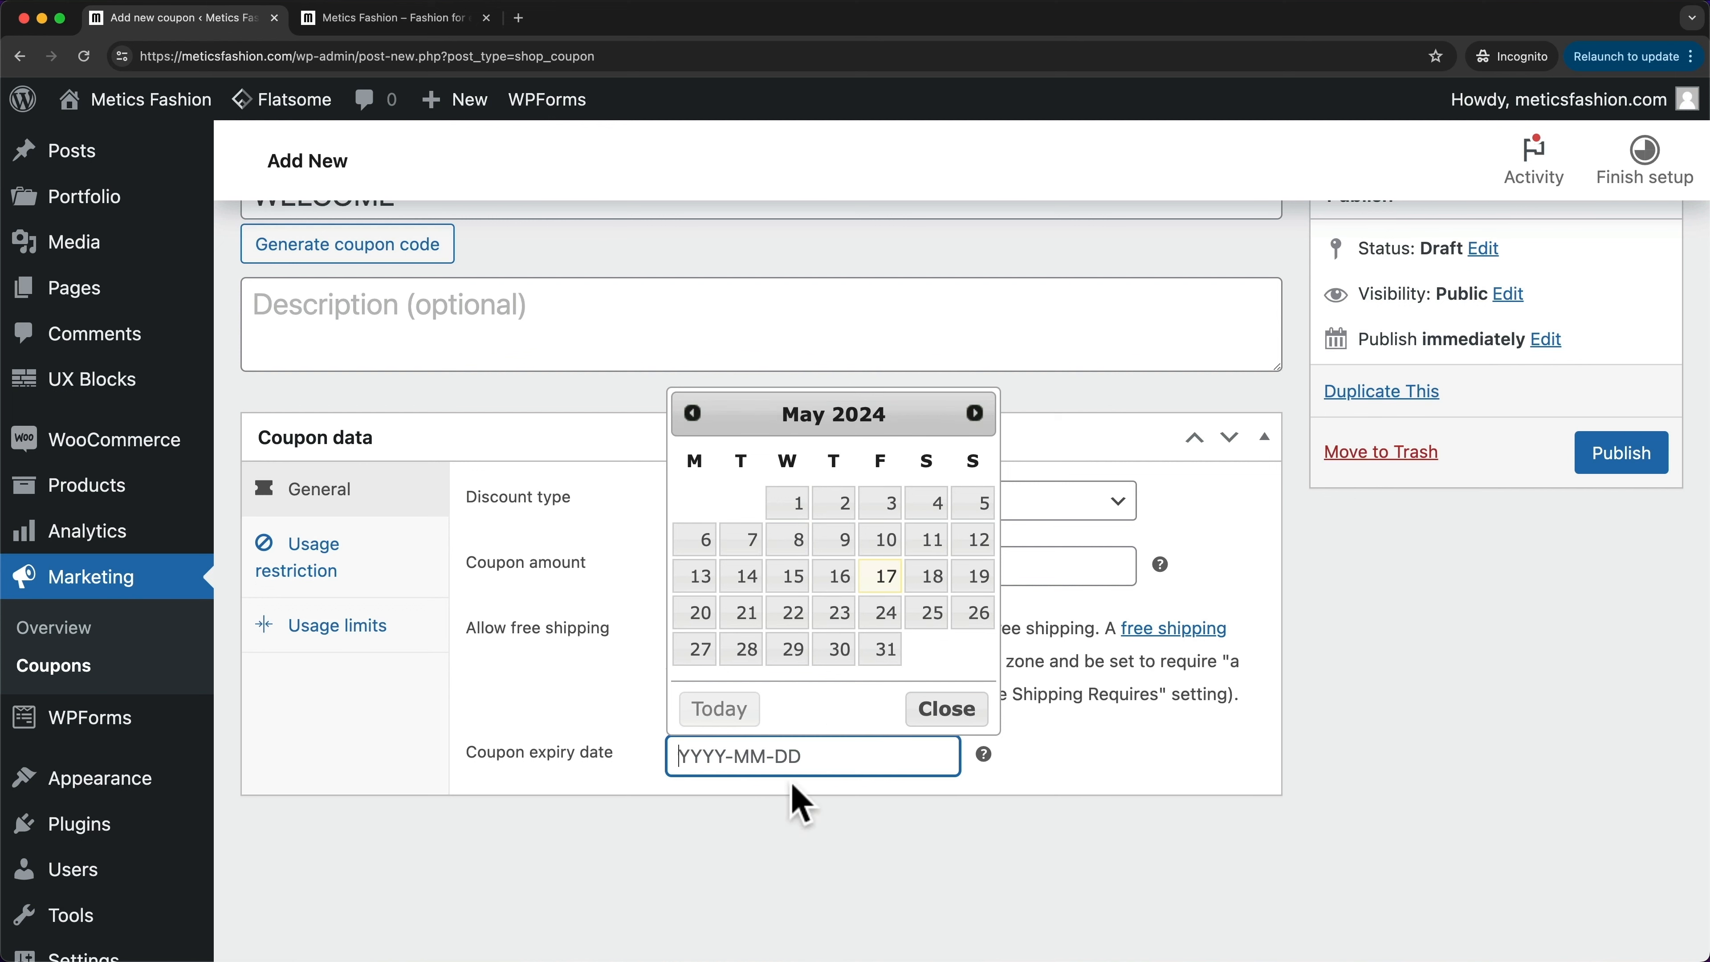
pyautogui.click(630, 736)
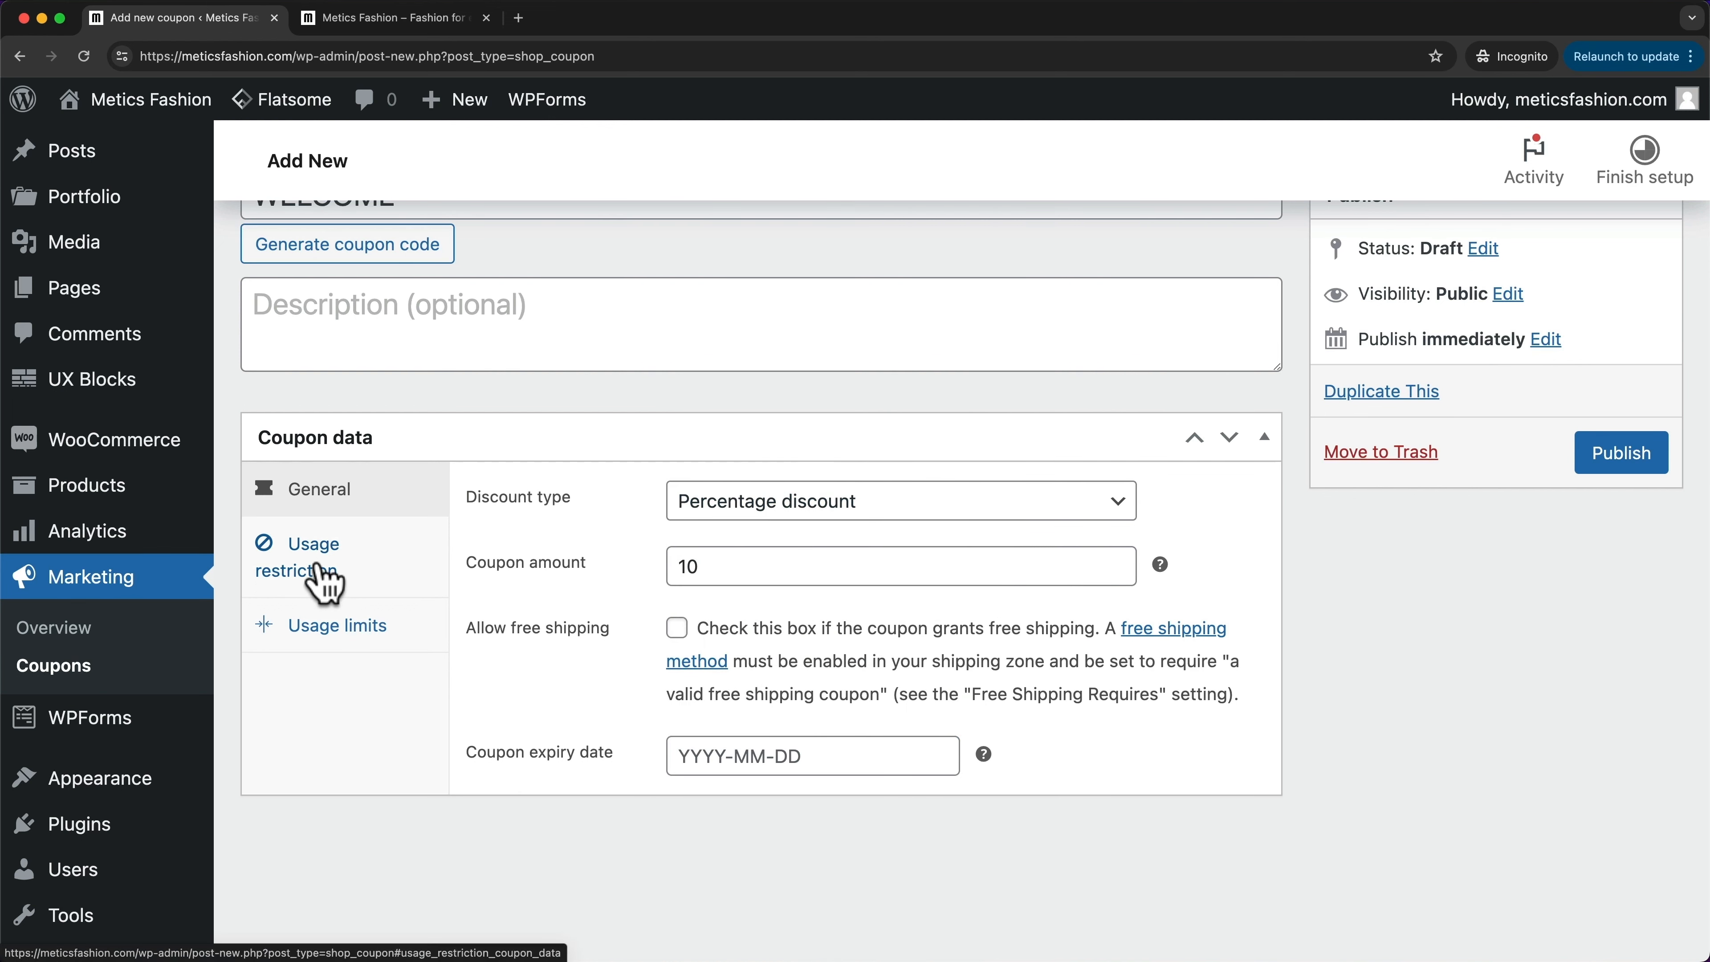
# - Restrict the coupon to individual use only
pyautogui.click(325, 583)
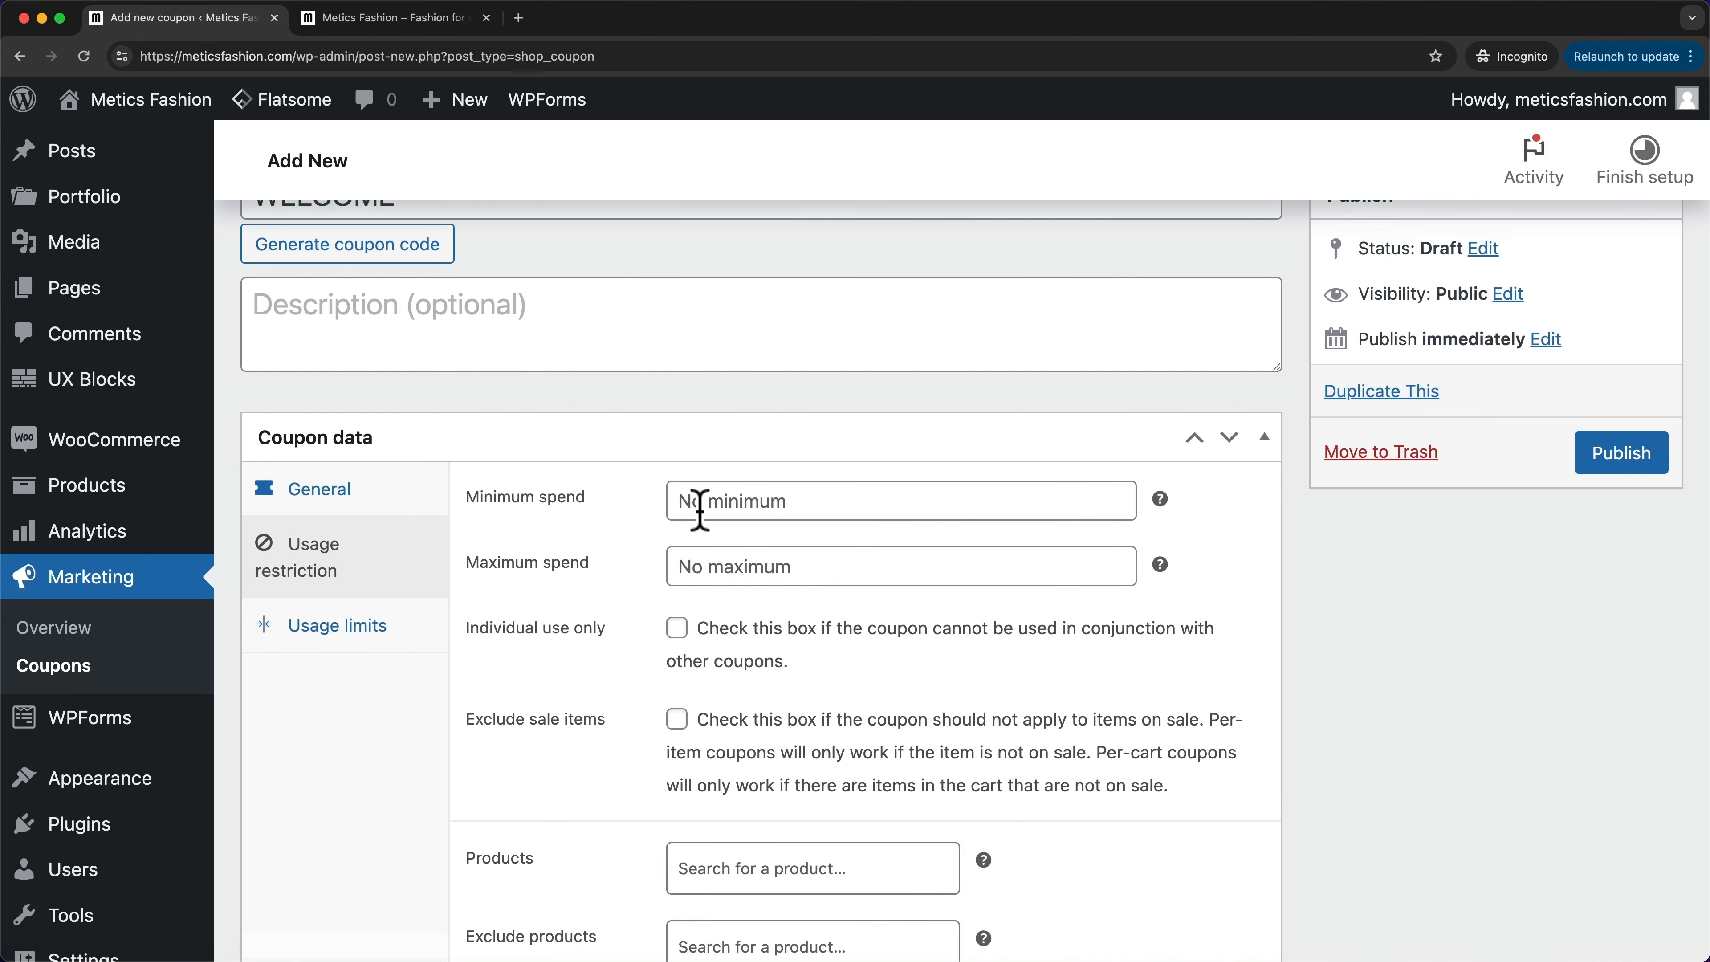
pyautogui.scroll(-1, 673, 524)
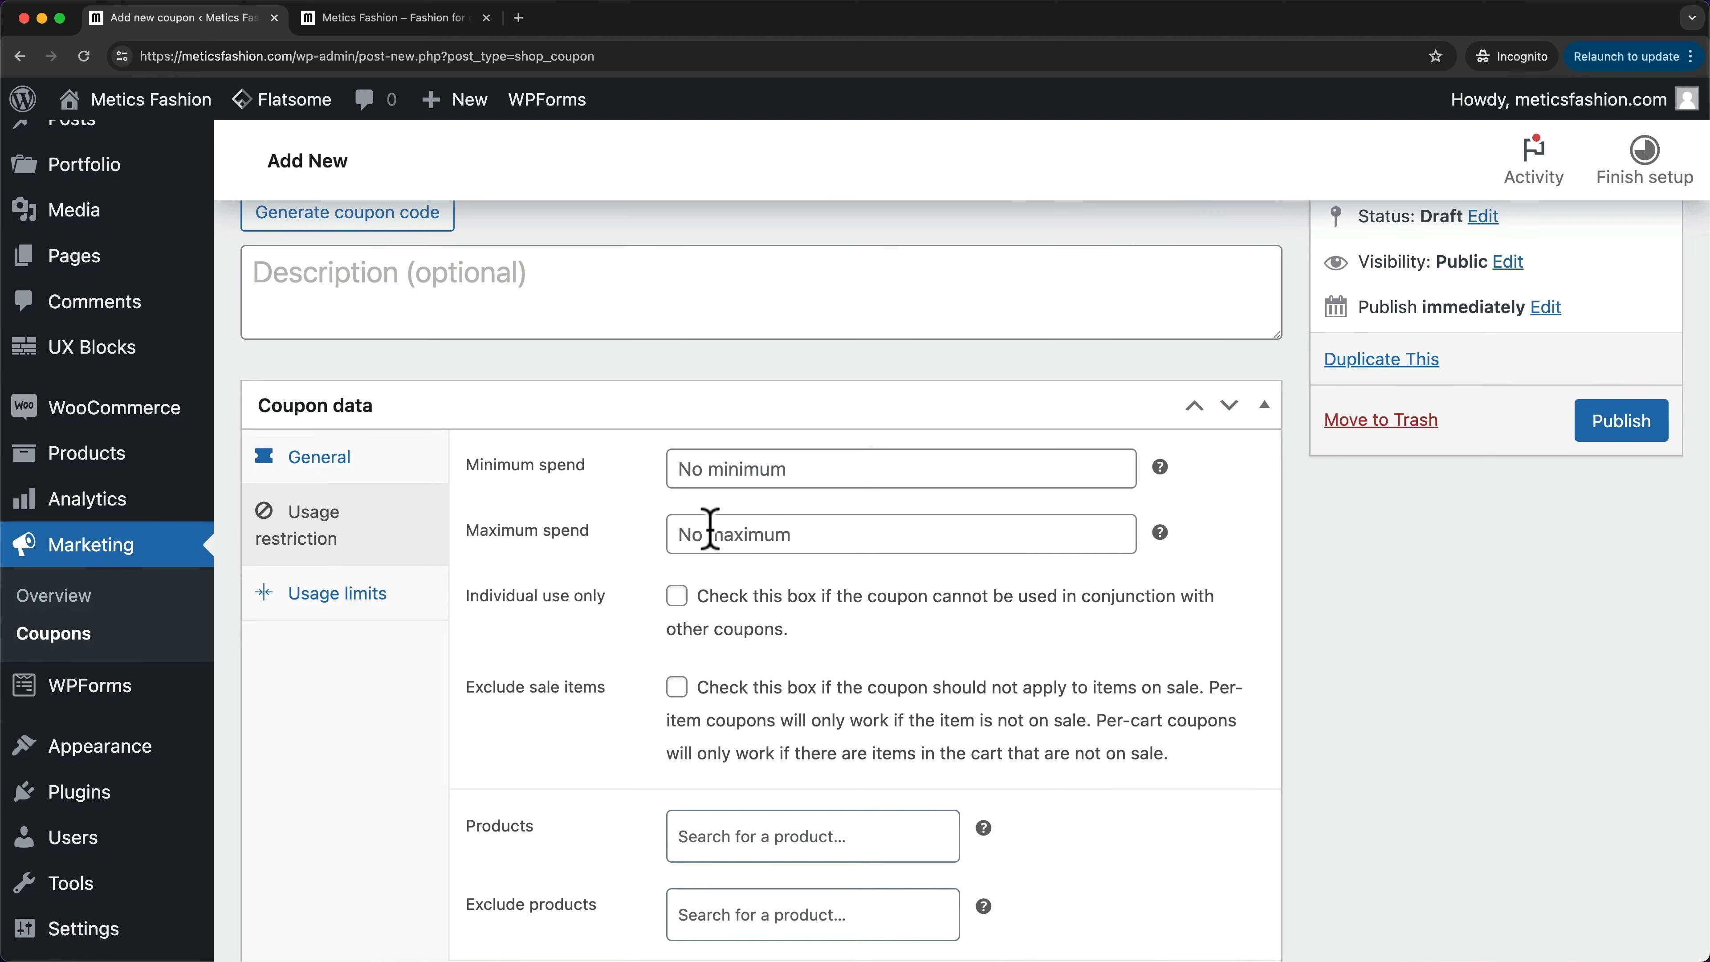
pyautogui.scroll(-3, 710, 529)
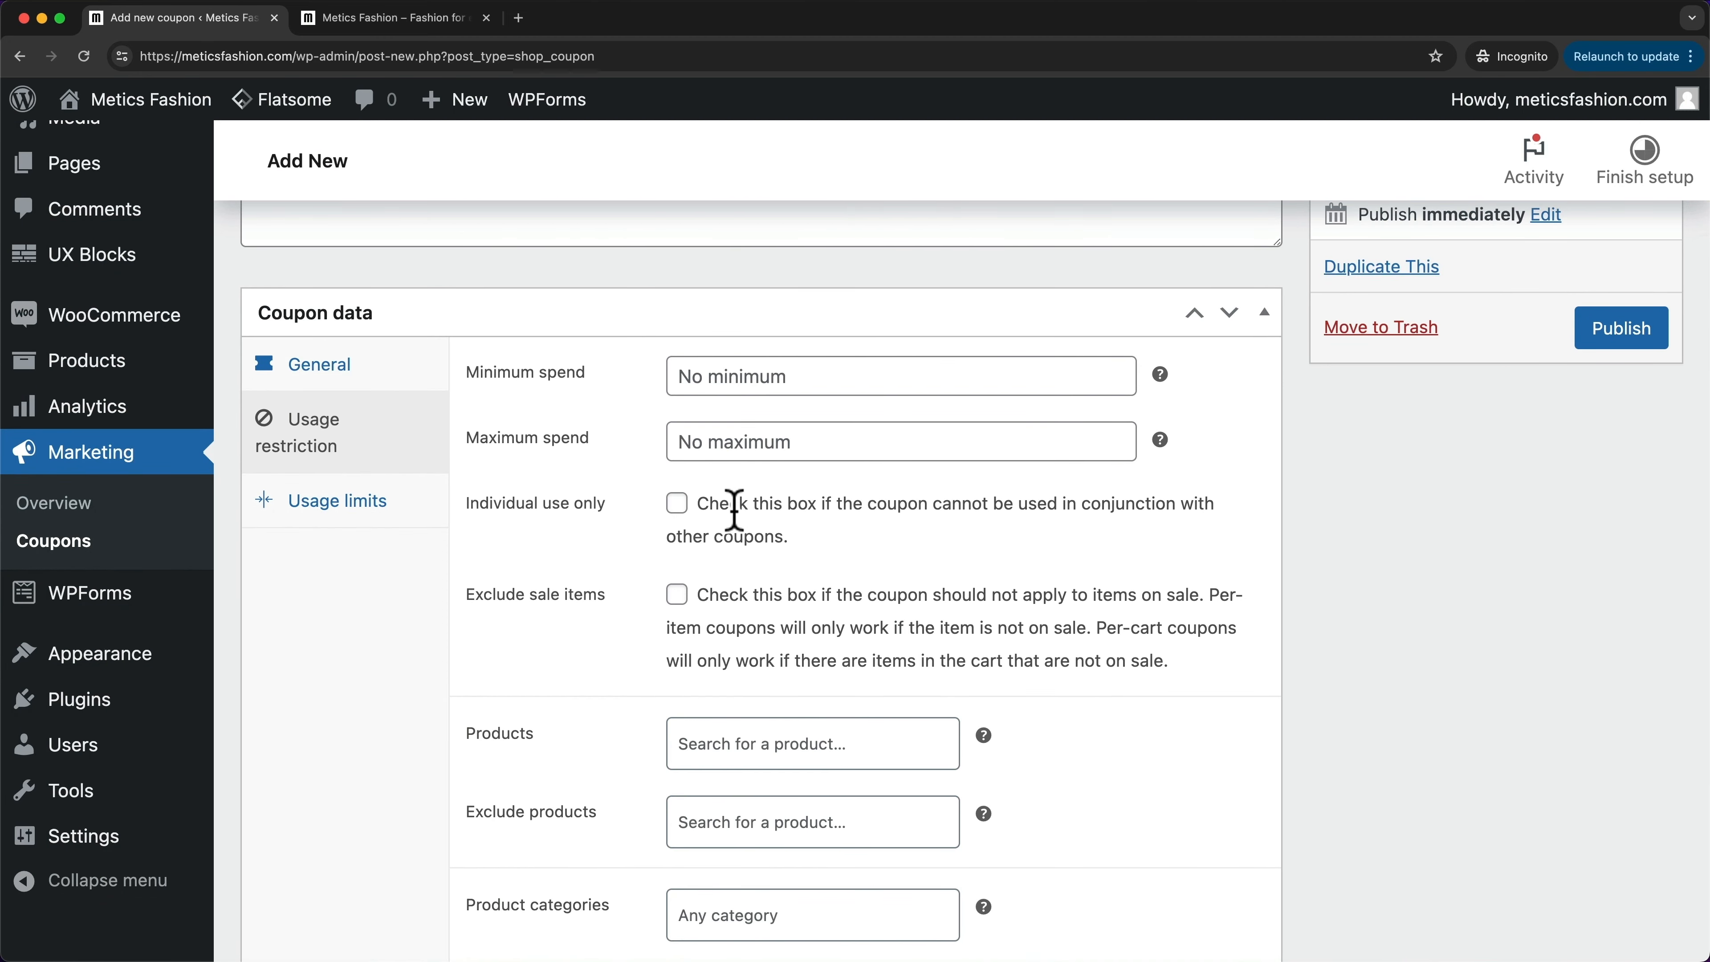
pyautogui.click(677, 505)
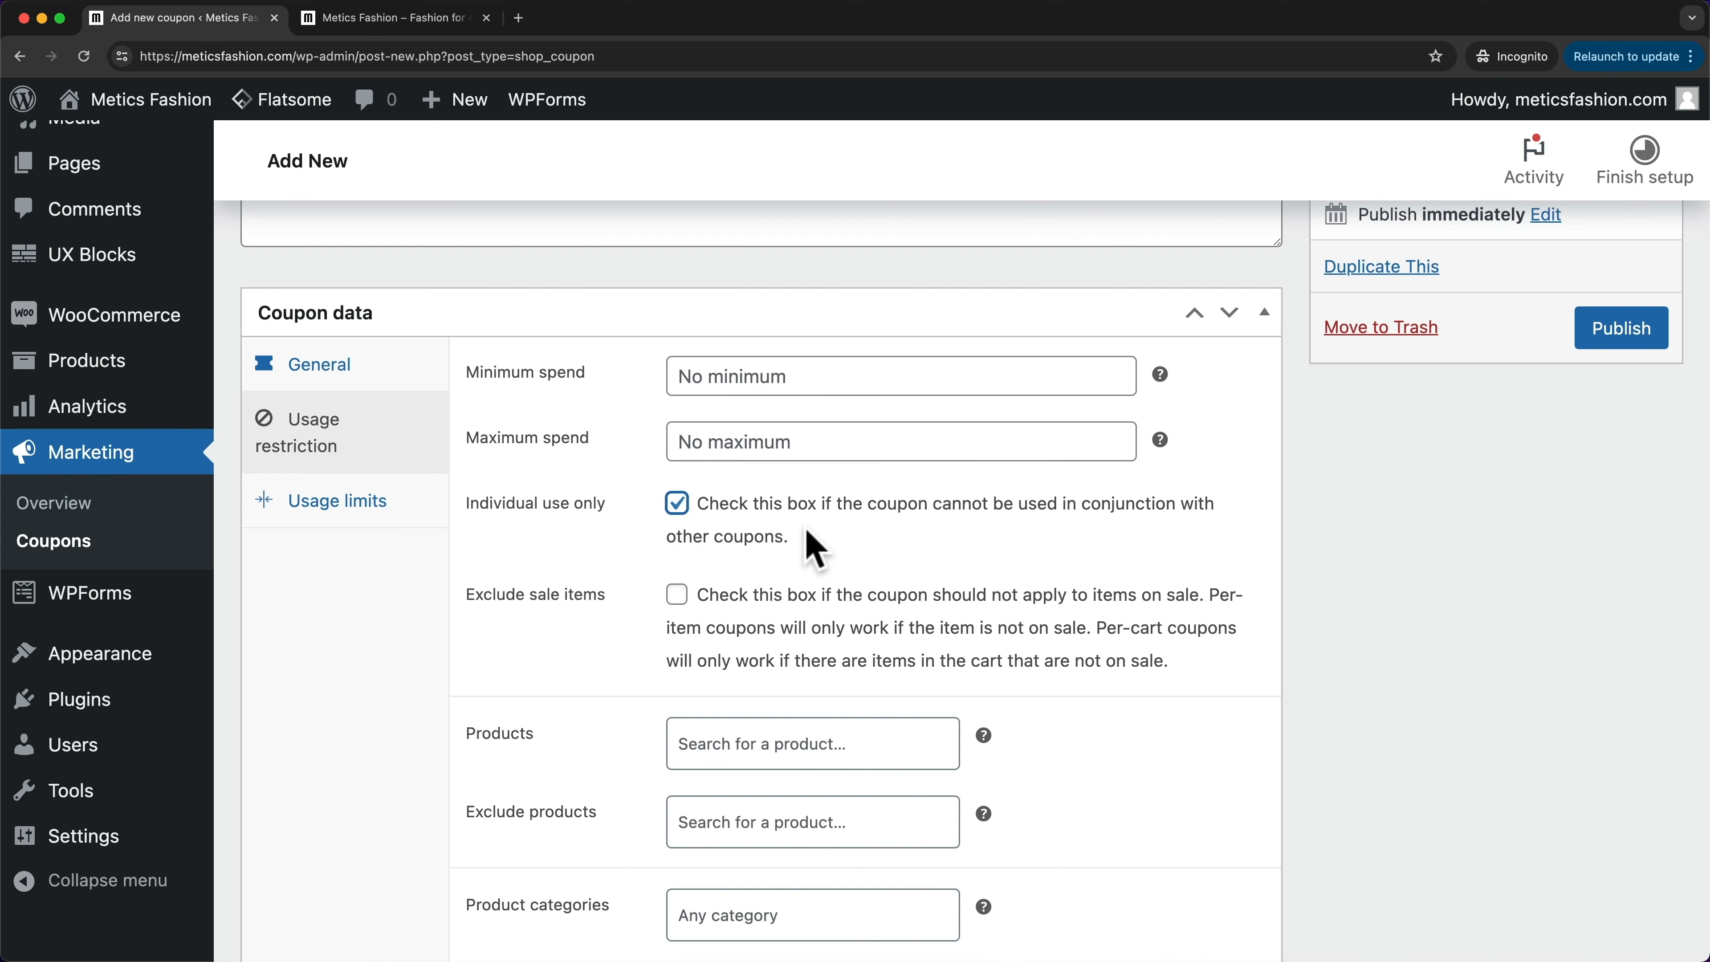
pyautogui.scroll(-1, 815, 547)
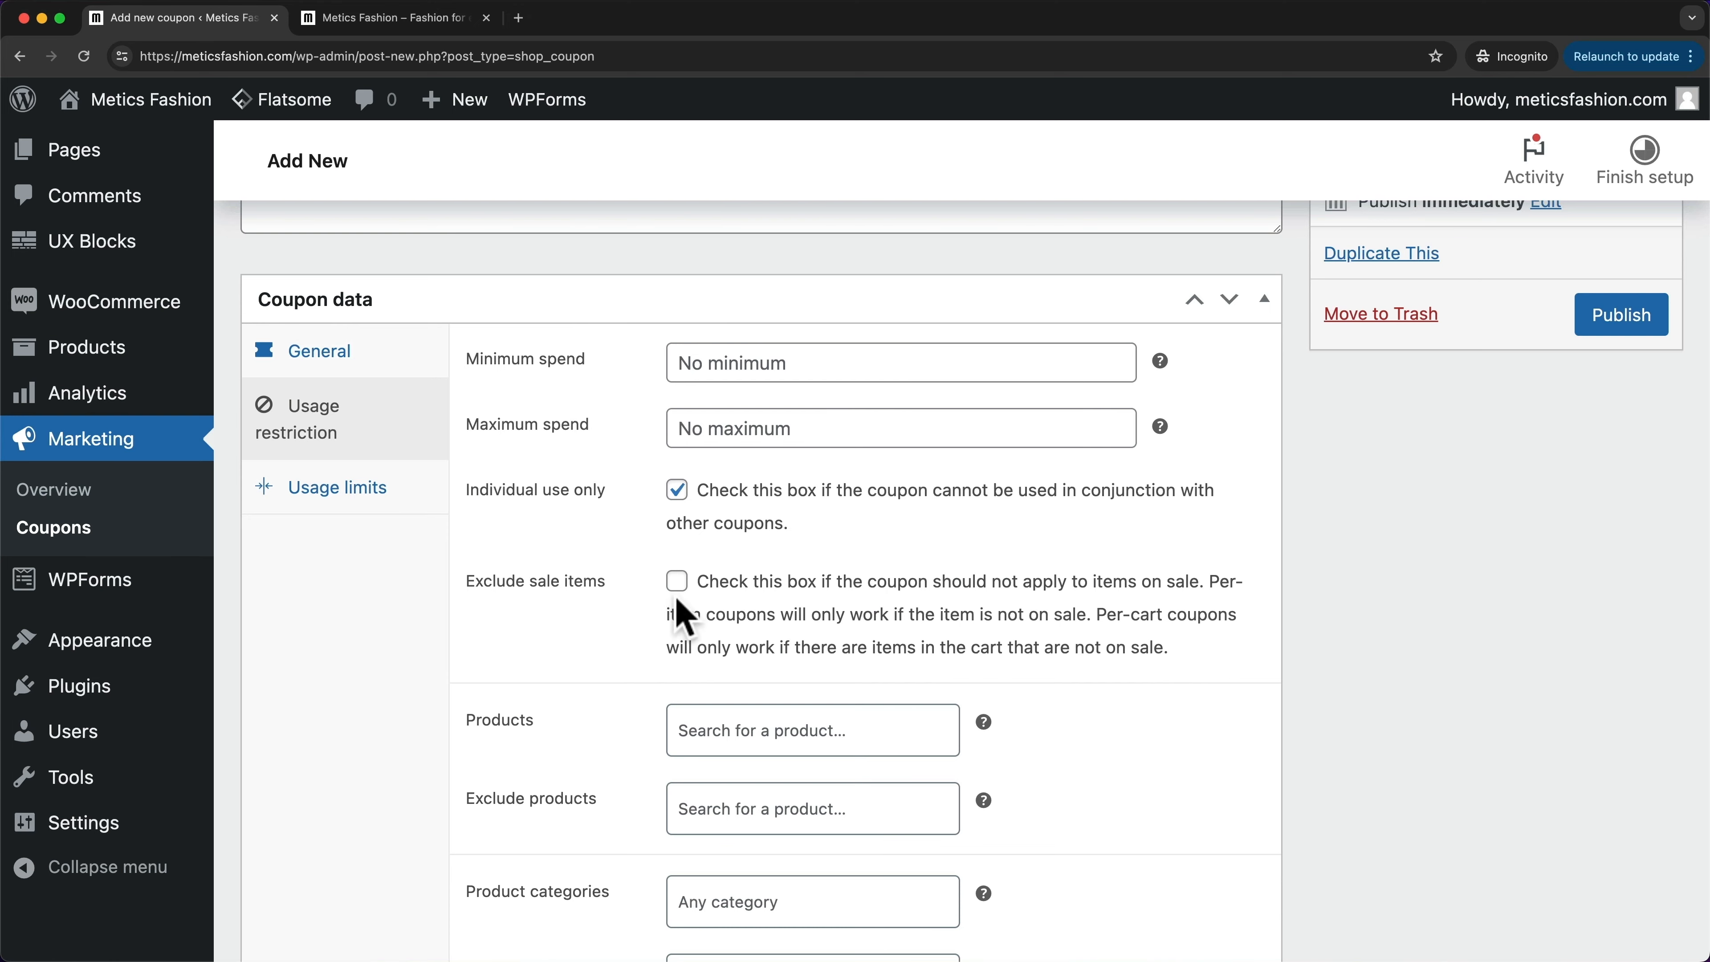
pyautogui.scroll(-3, 667, 619)
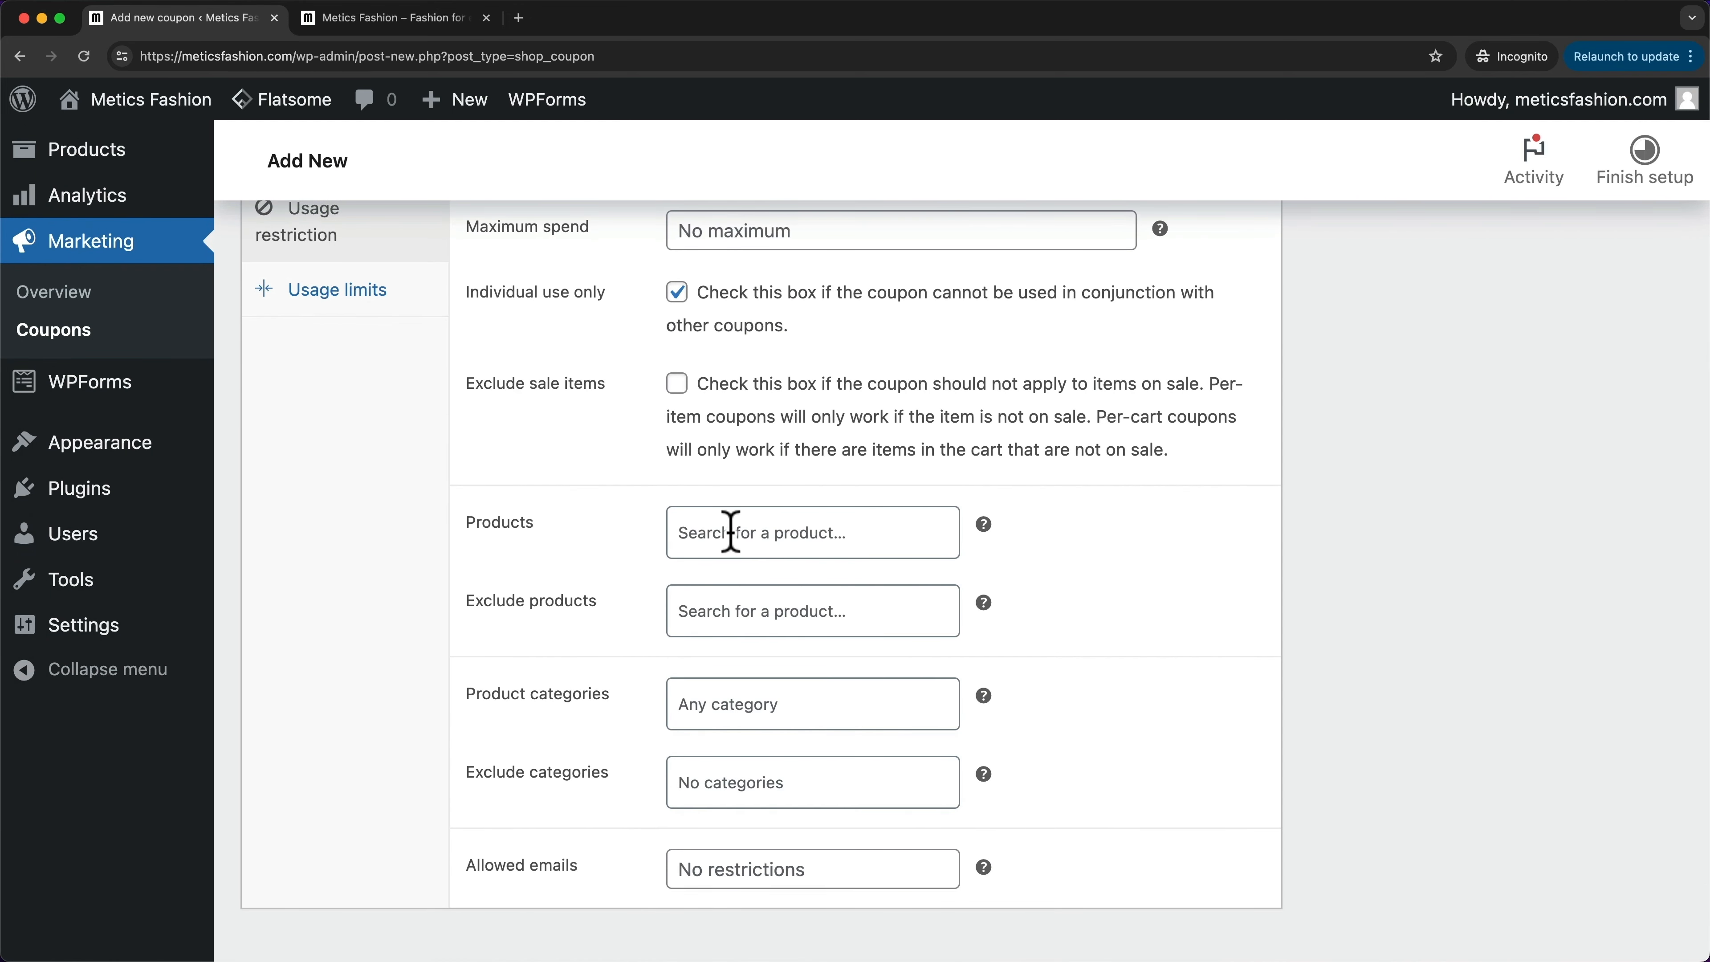
pyautogui.scroll(-1, 725, 527)
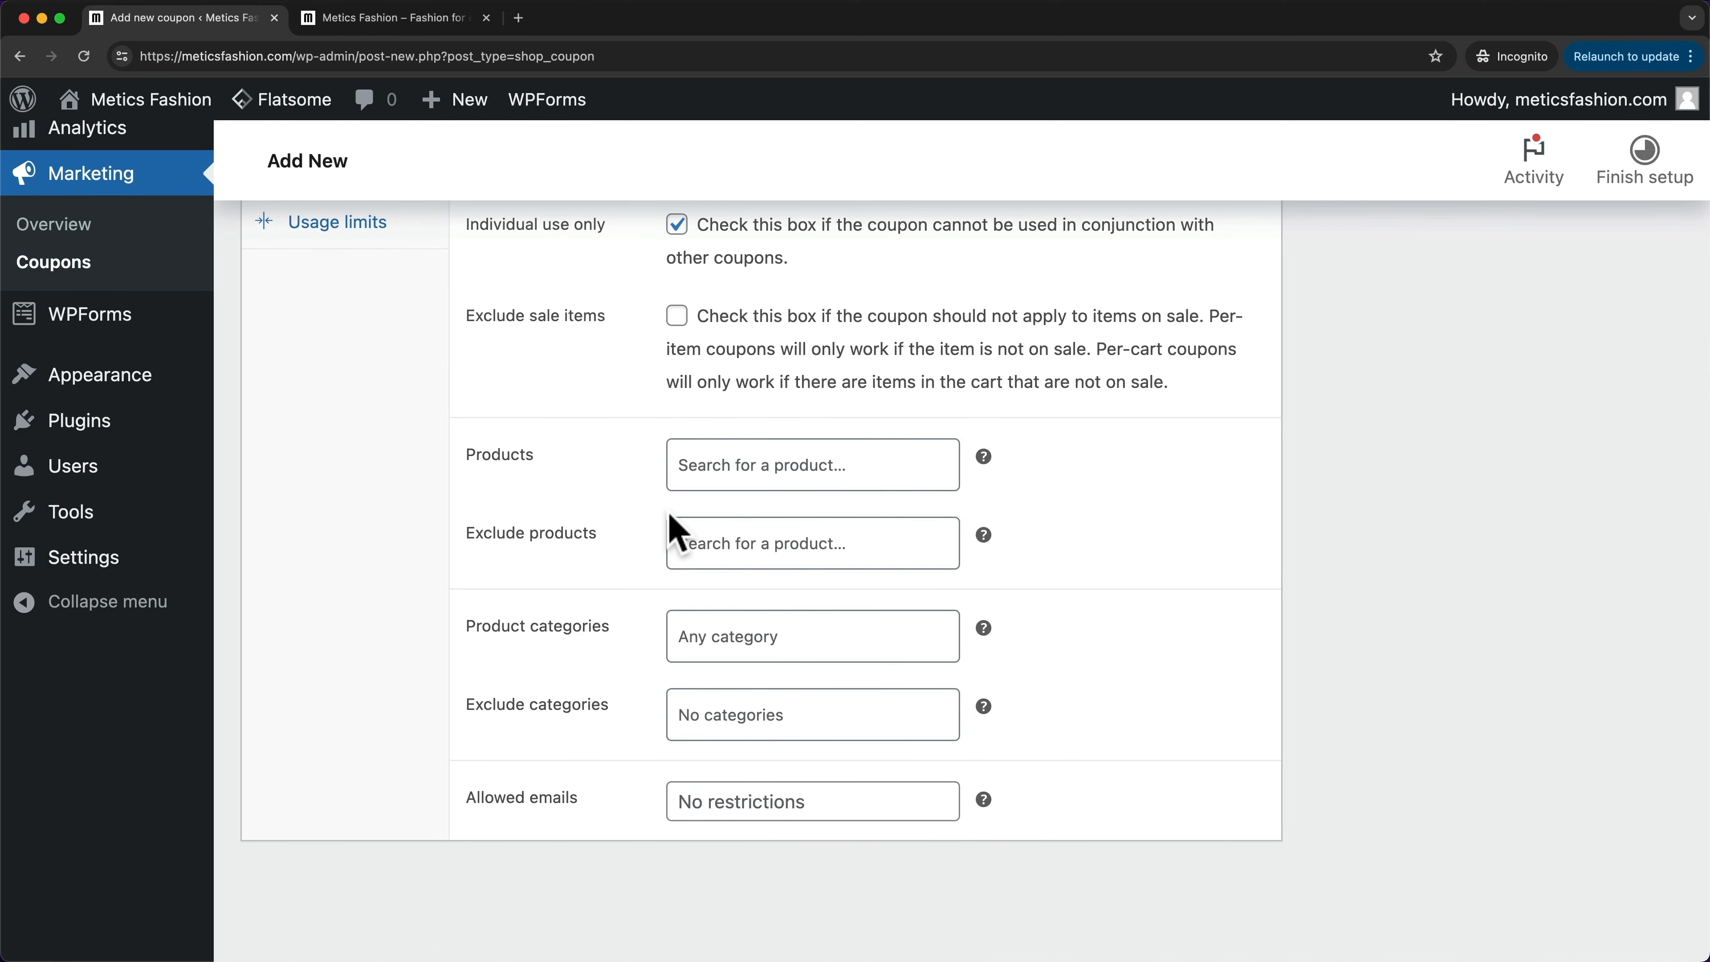
pyautogui.scroll(-1, 630, 655)
pyautogui.scroll(3, 598, 691)
# - Set the usage limit per user to 1 and publish the WELCOME coupon
pyautogui.click(364, 430)
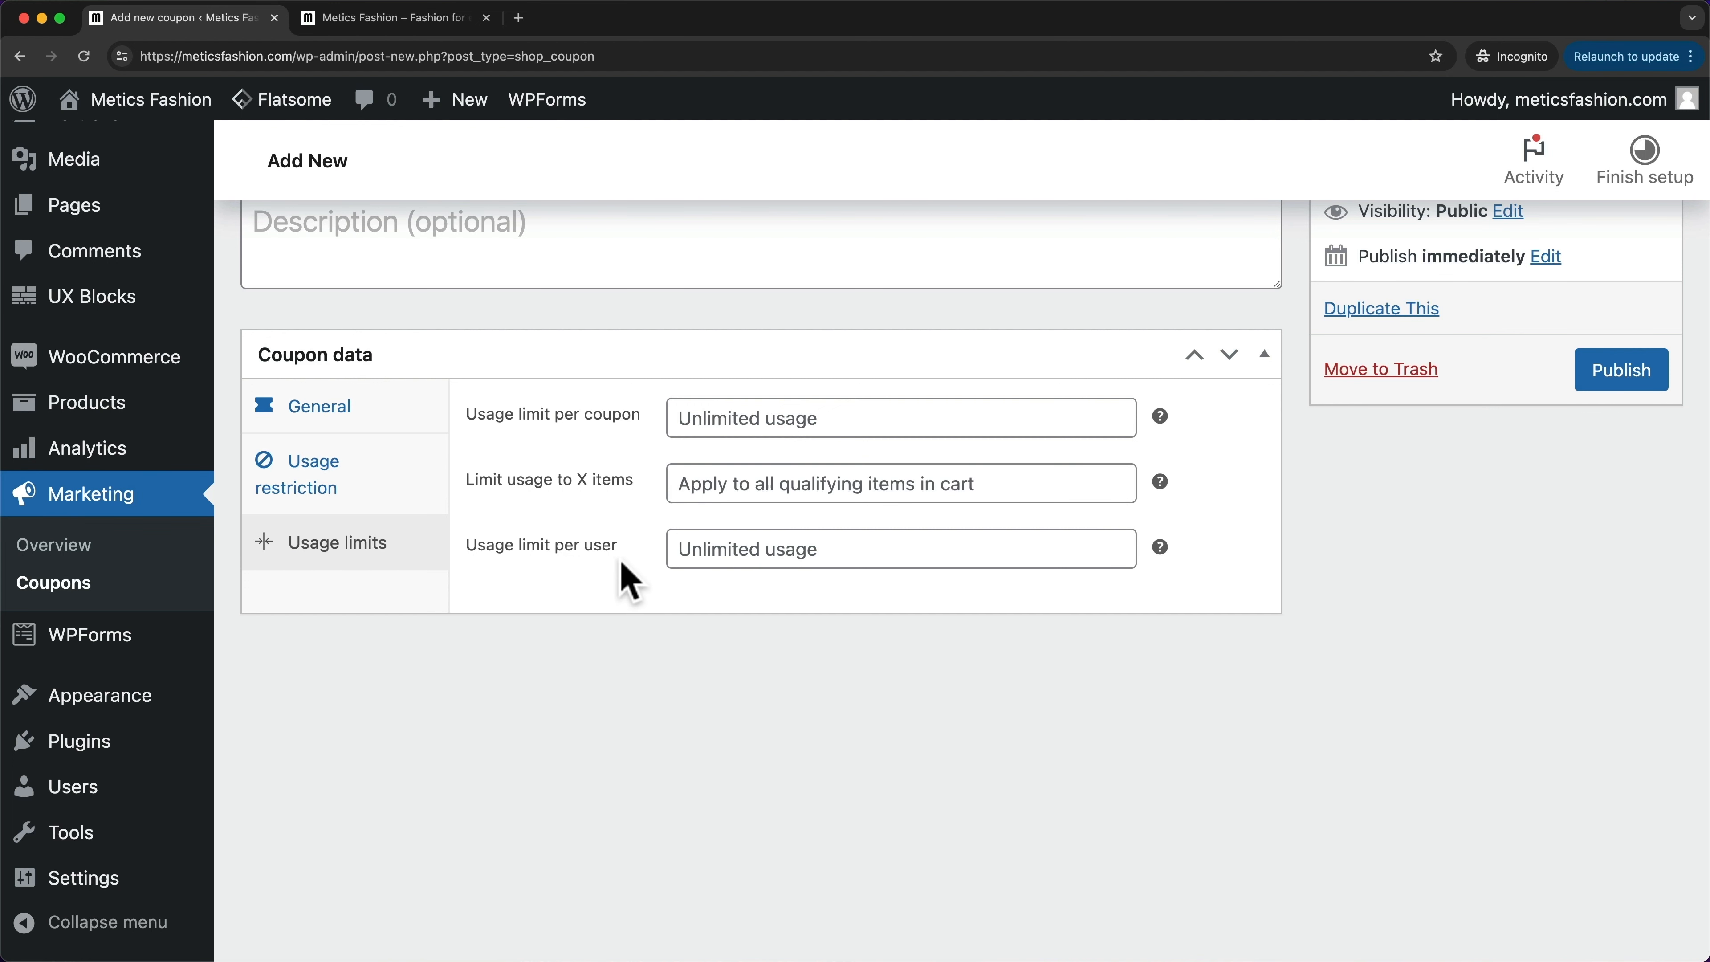
pyautogui.click(714, 552)
pyautogui.write('1')
pyautogui.click(656, 593)
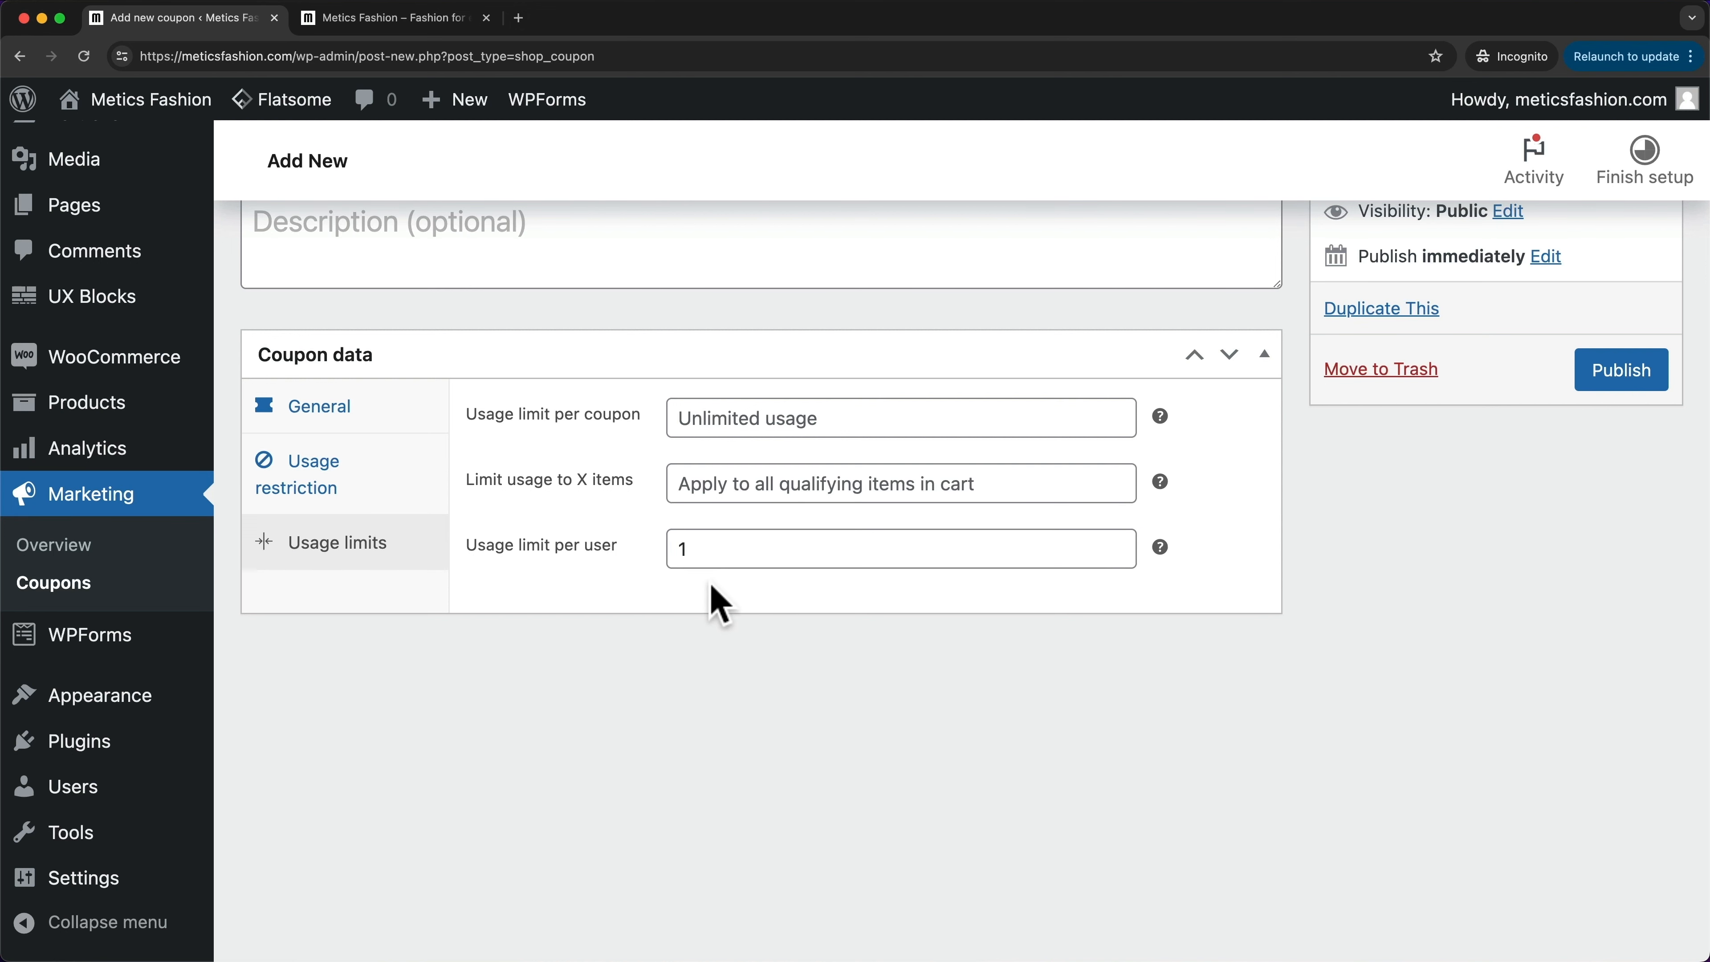
pyautogui.scroll(2, 554, 562)
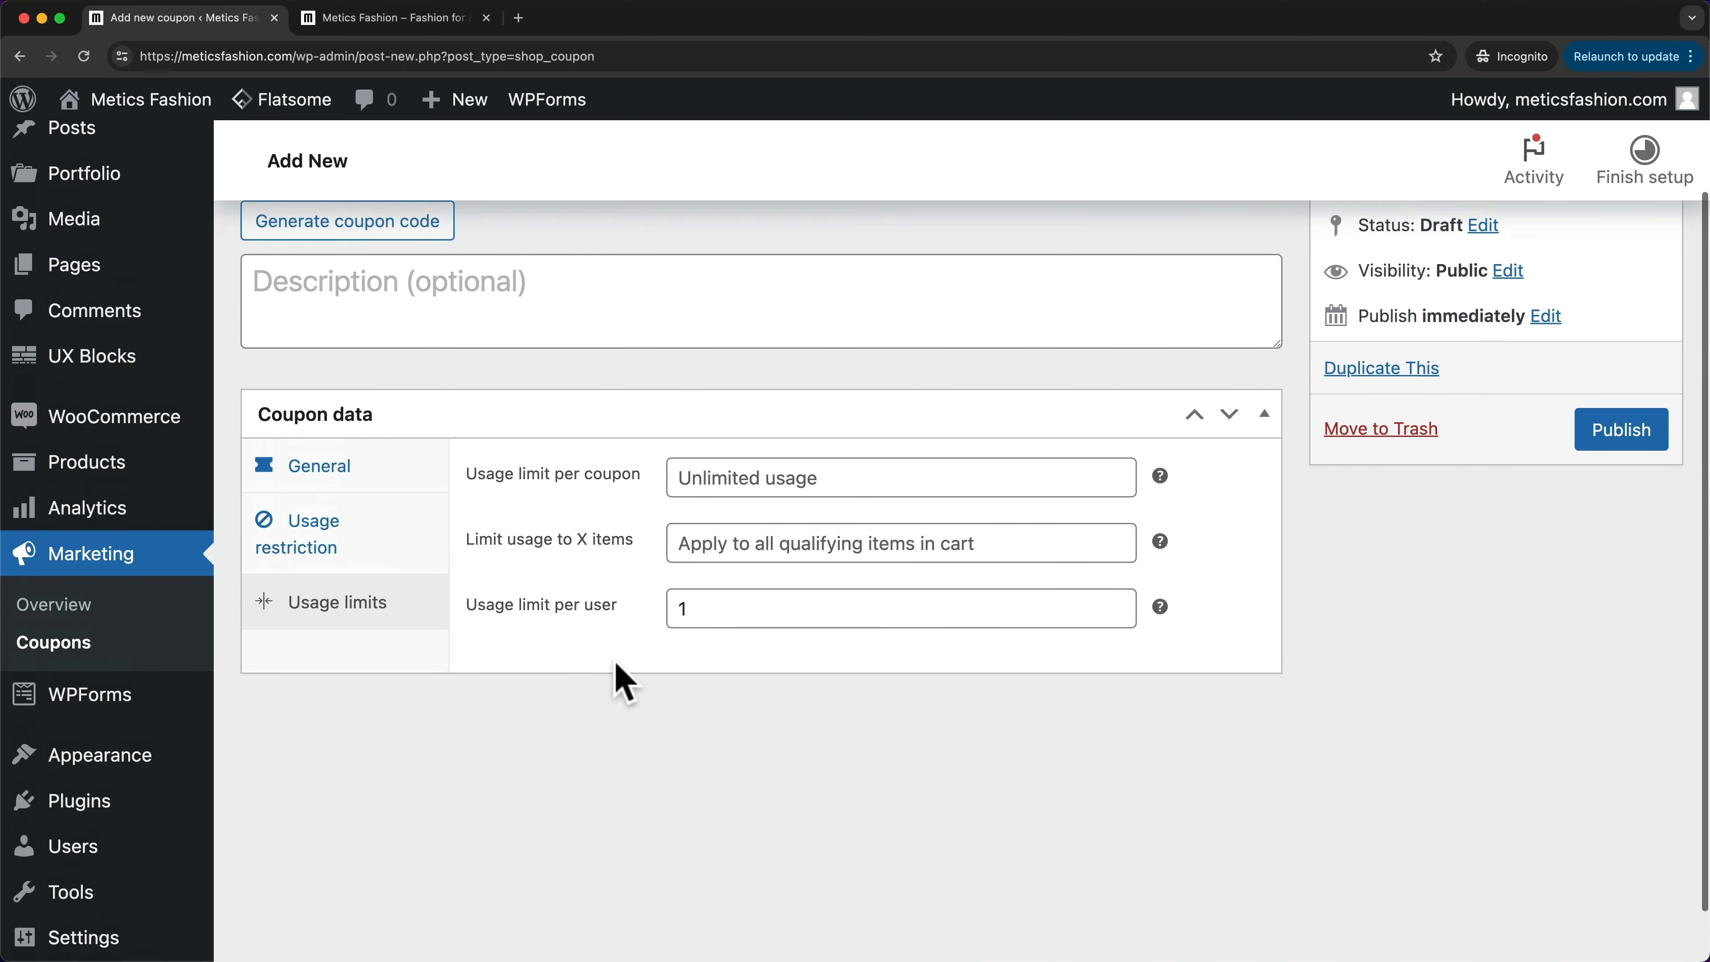
pyautogui.scroll(-1, 616, 677)
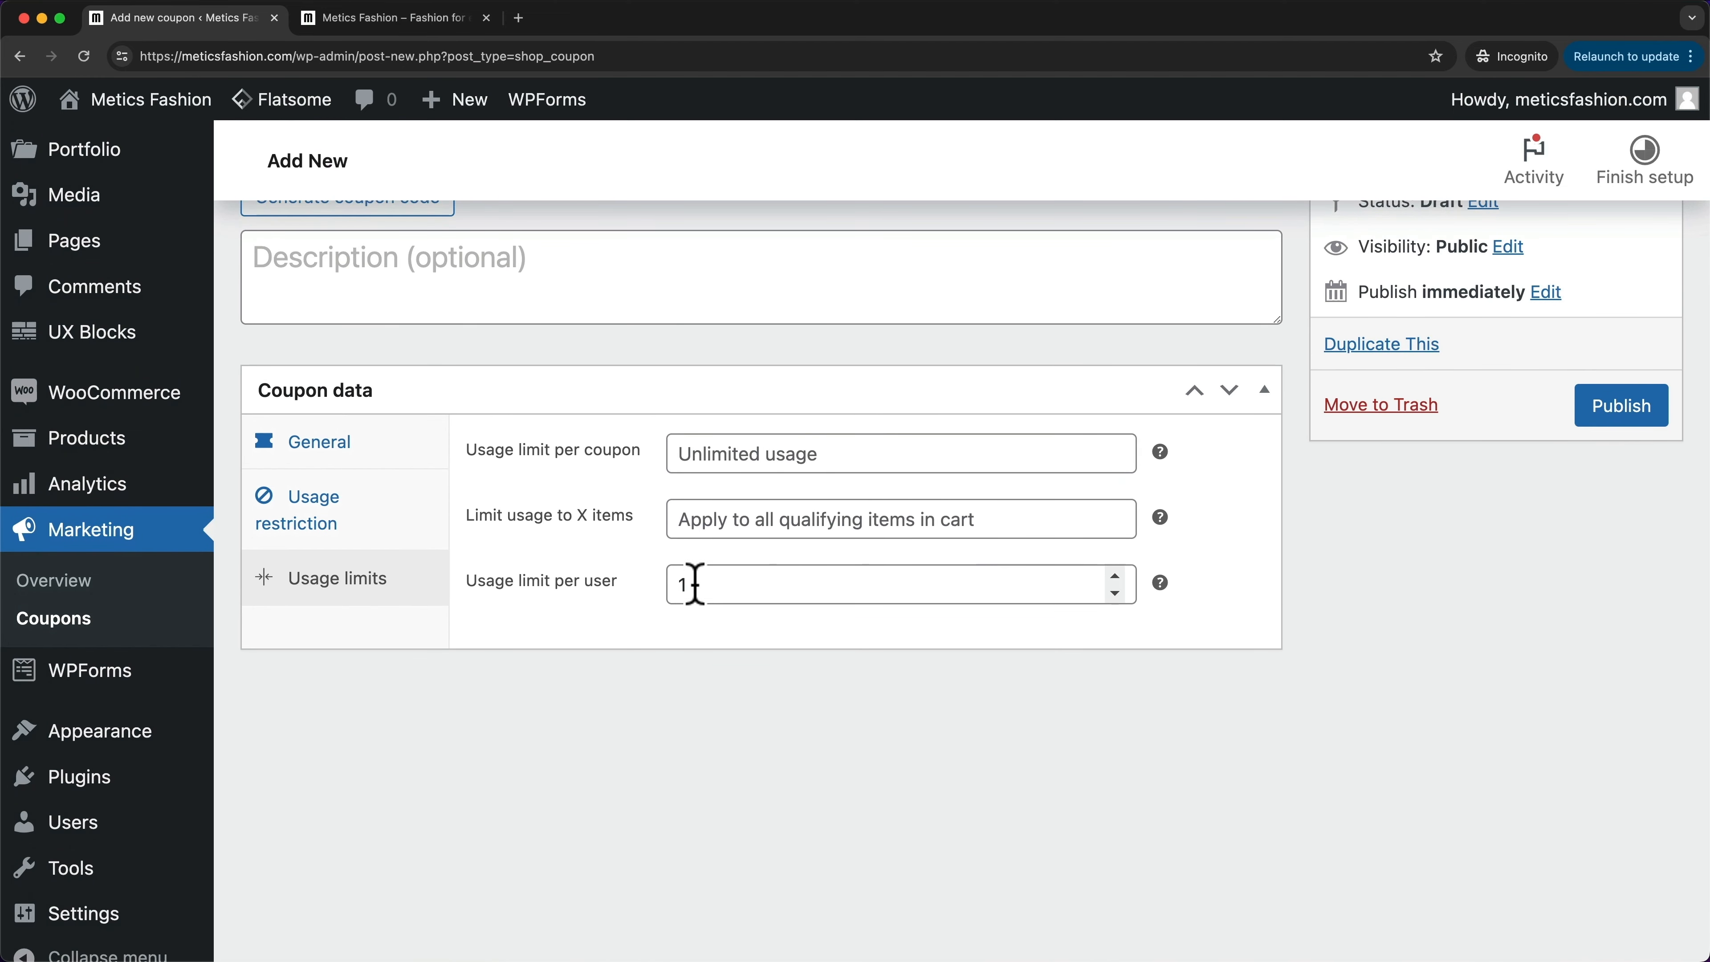
pyautogui.moveTo(691, 583); pyautogui.dragTo(610, 604)
pyautogui.click(649, 603)
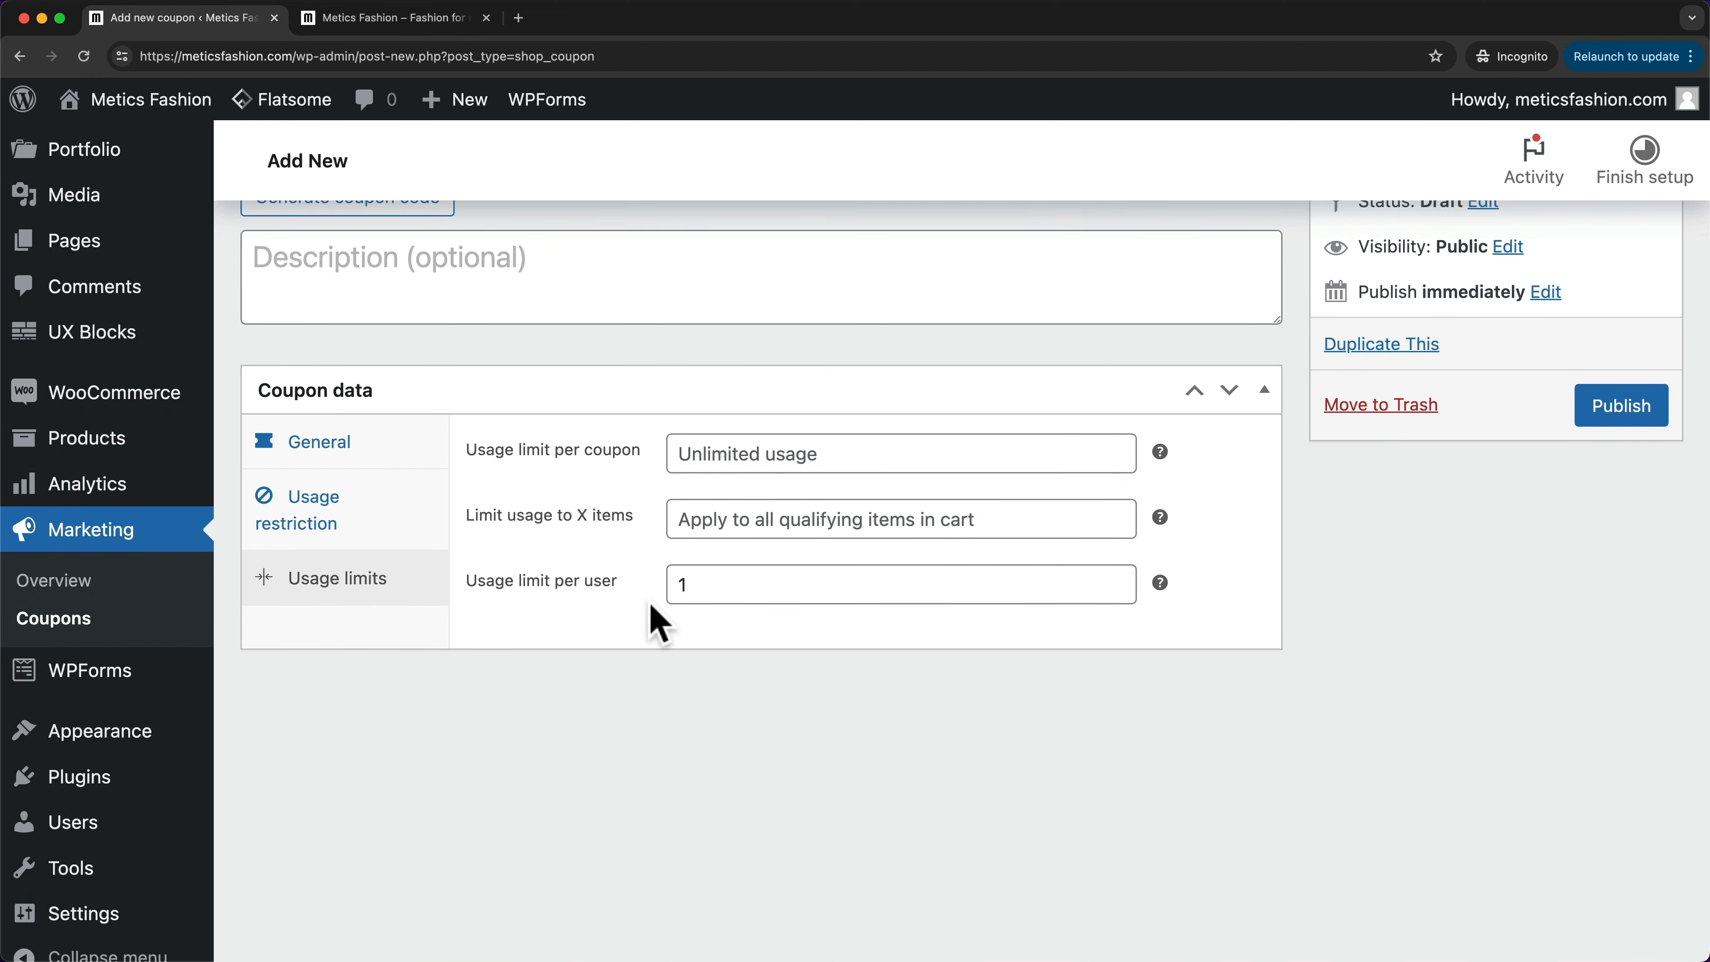
pyautogui.scroll(3, 792, 633)
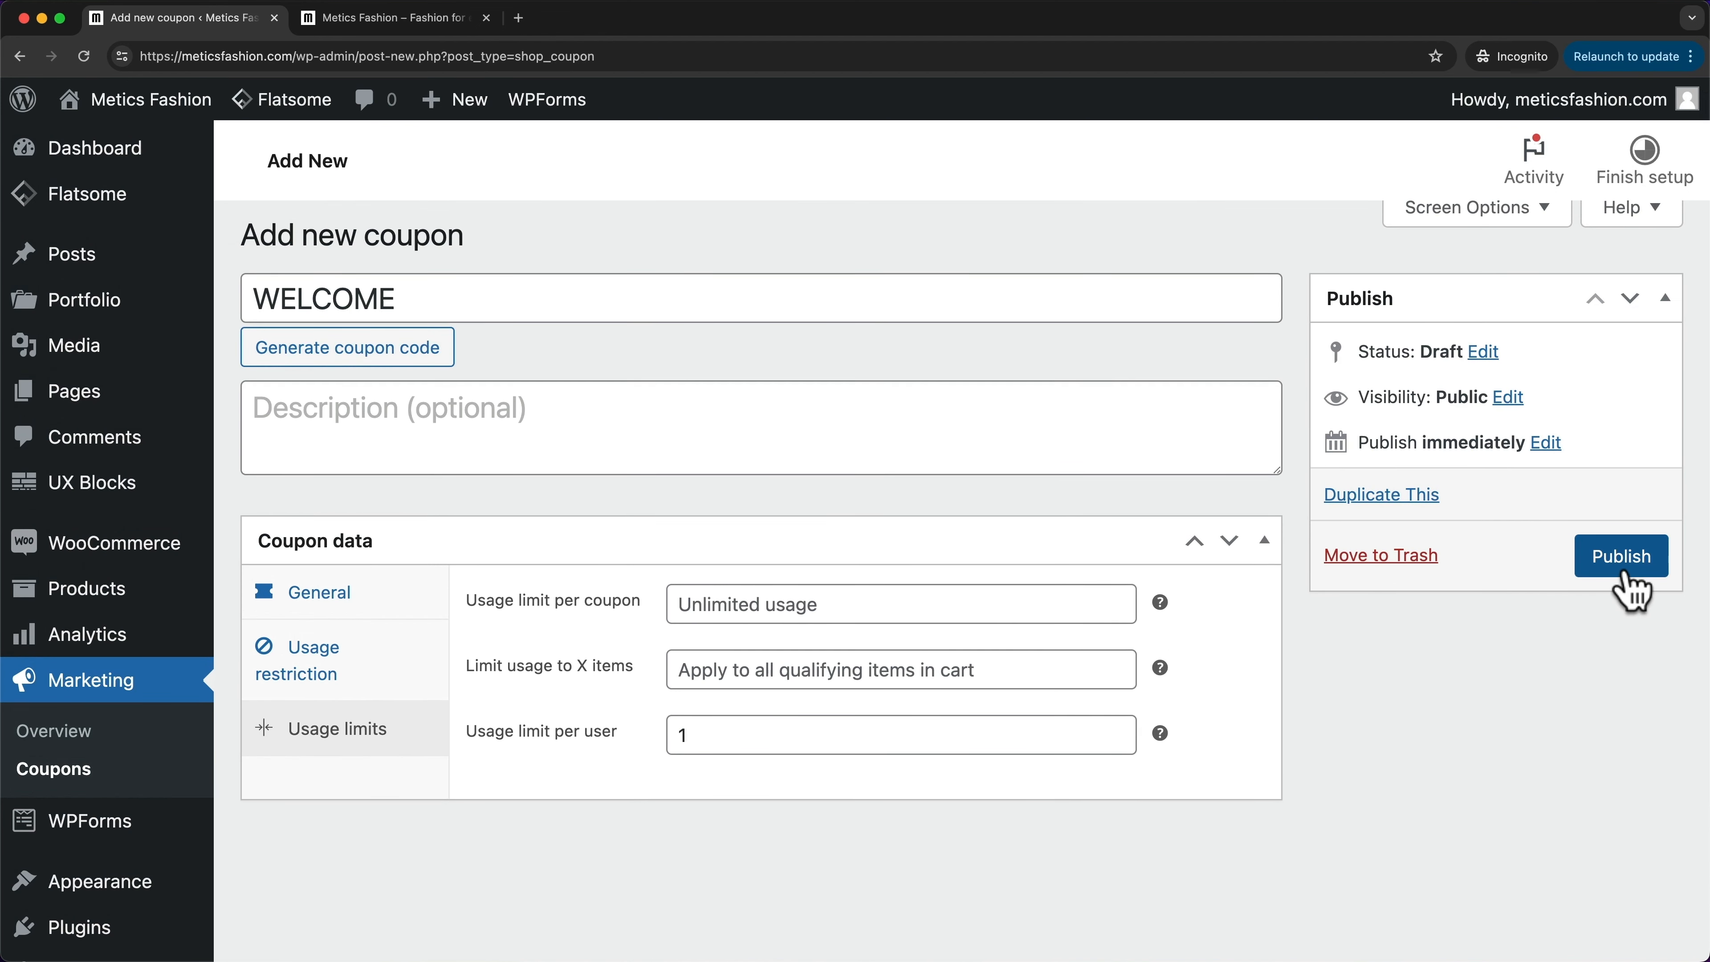
pyautogui.click(1627, 570)
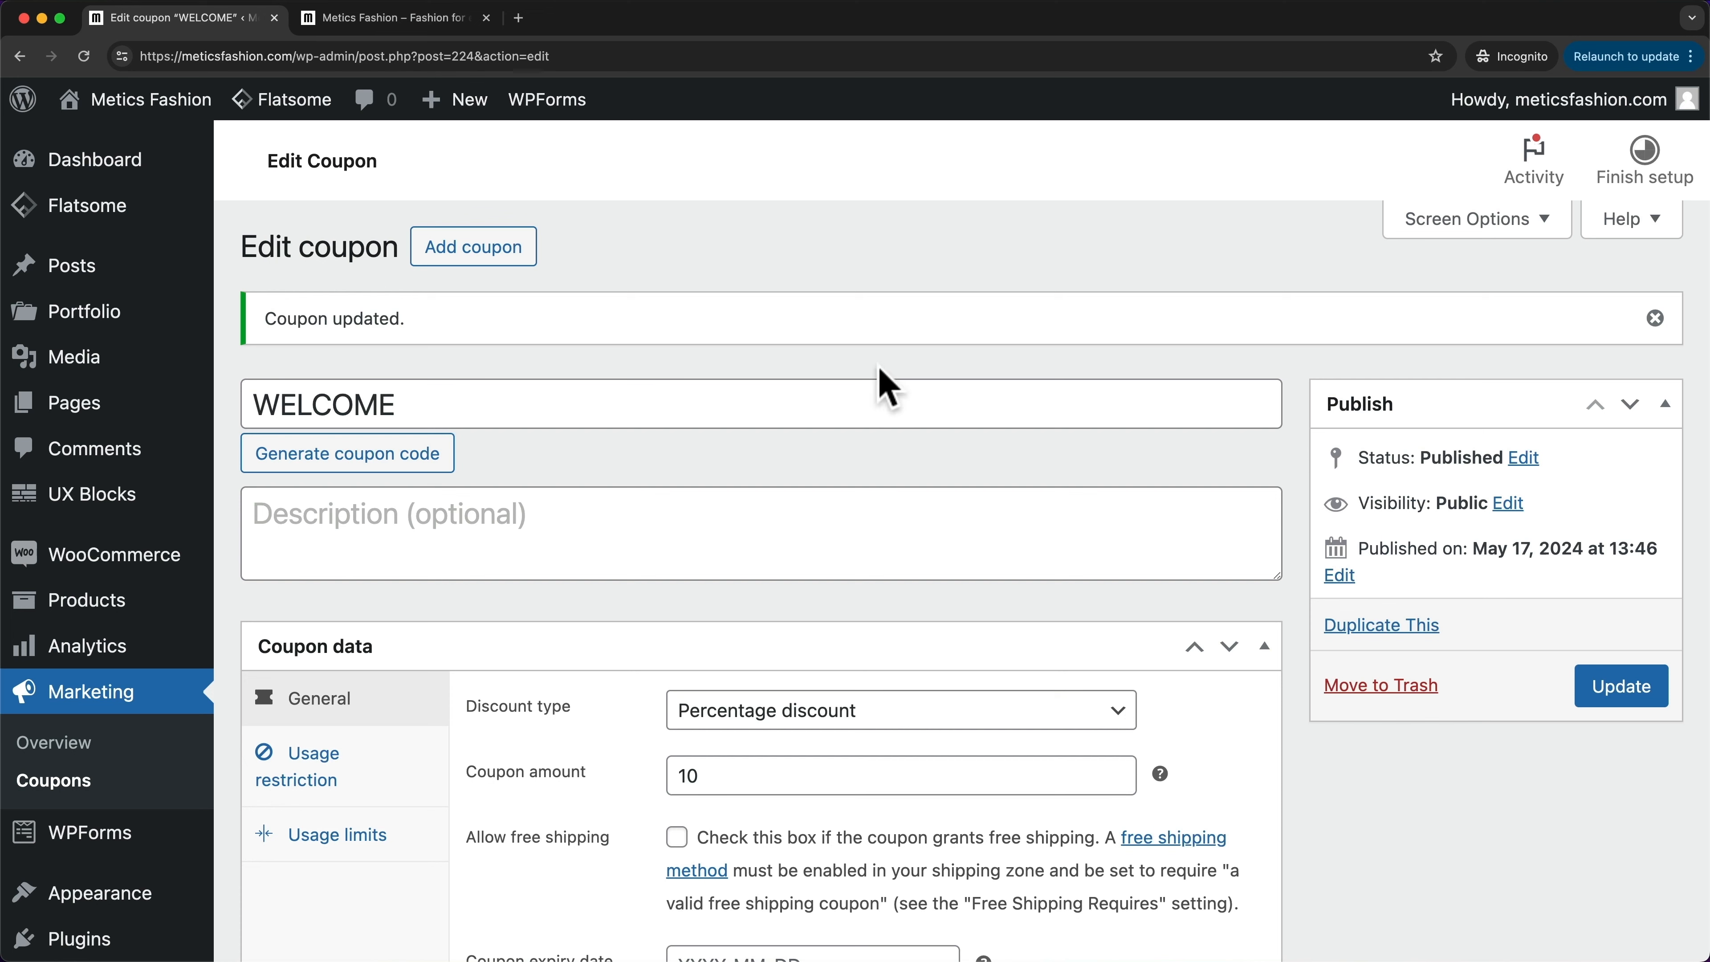
# - Apply coupon WELCOME in the storefront cart, taking $11.00 off for a $108.40 total
pyautogui.click(424, 19)
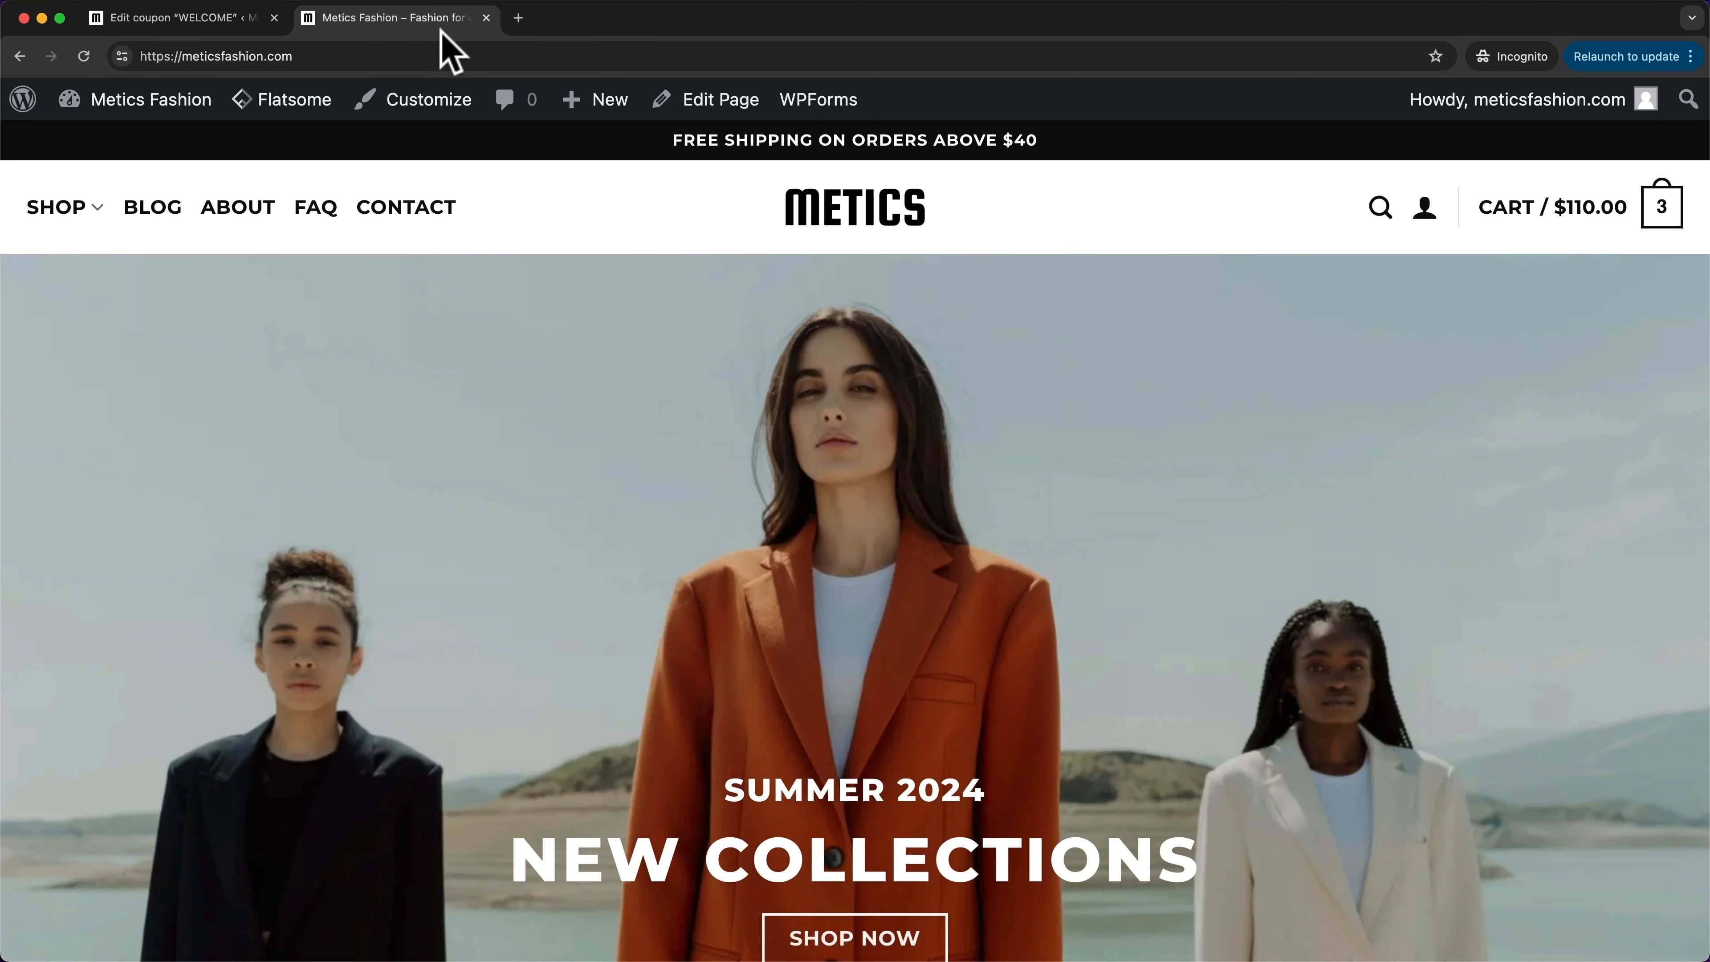
pyautogui.moveTo(1667, 235)
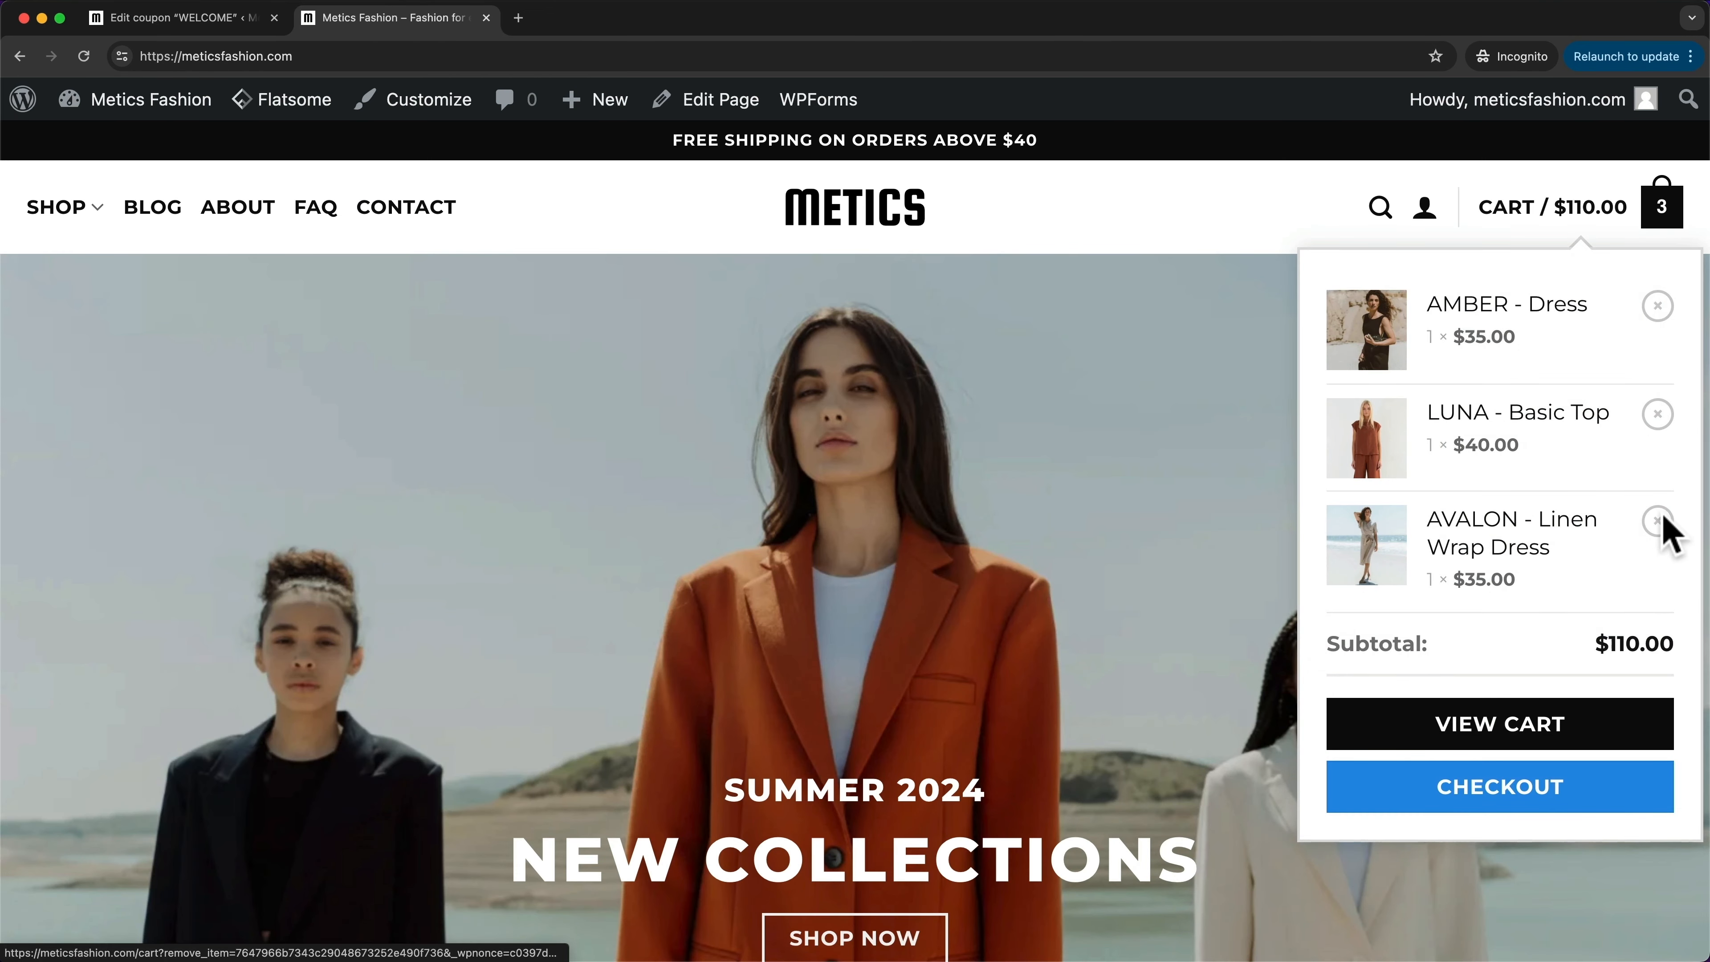
pyautogui.click(1560, 741)
pyautogui.scroll(-3, 1374, 554)
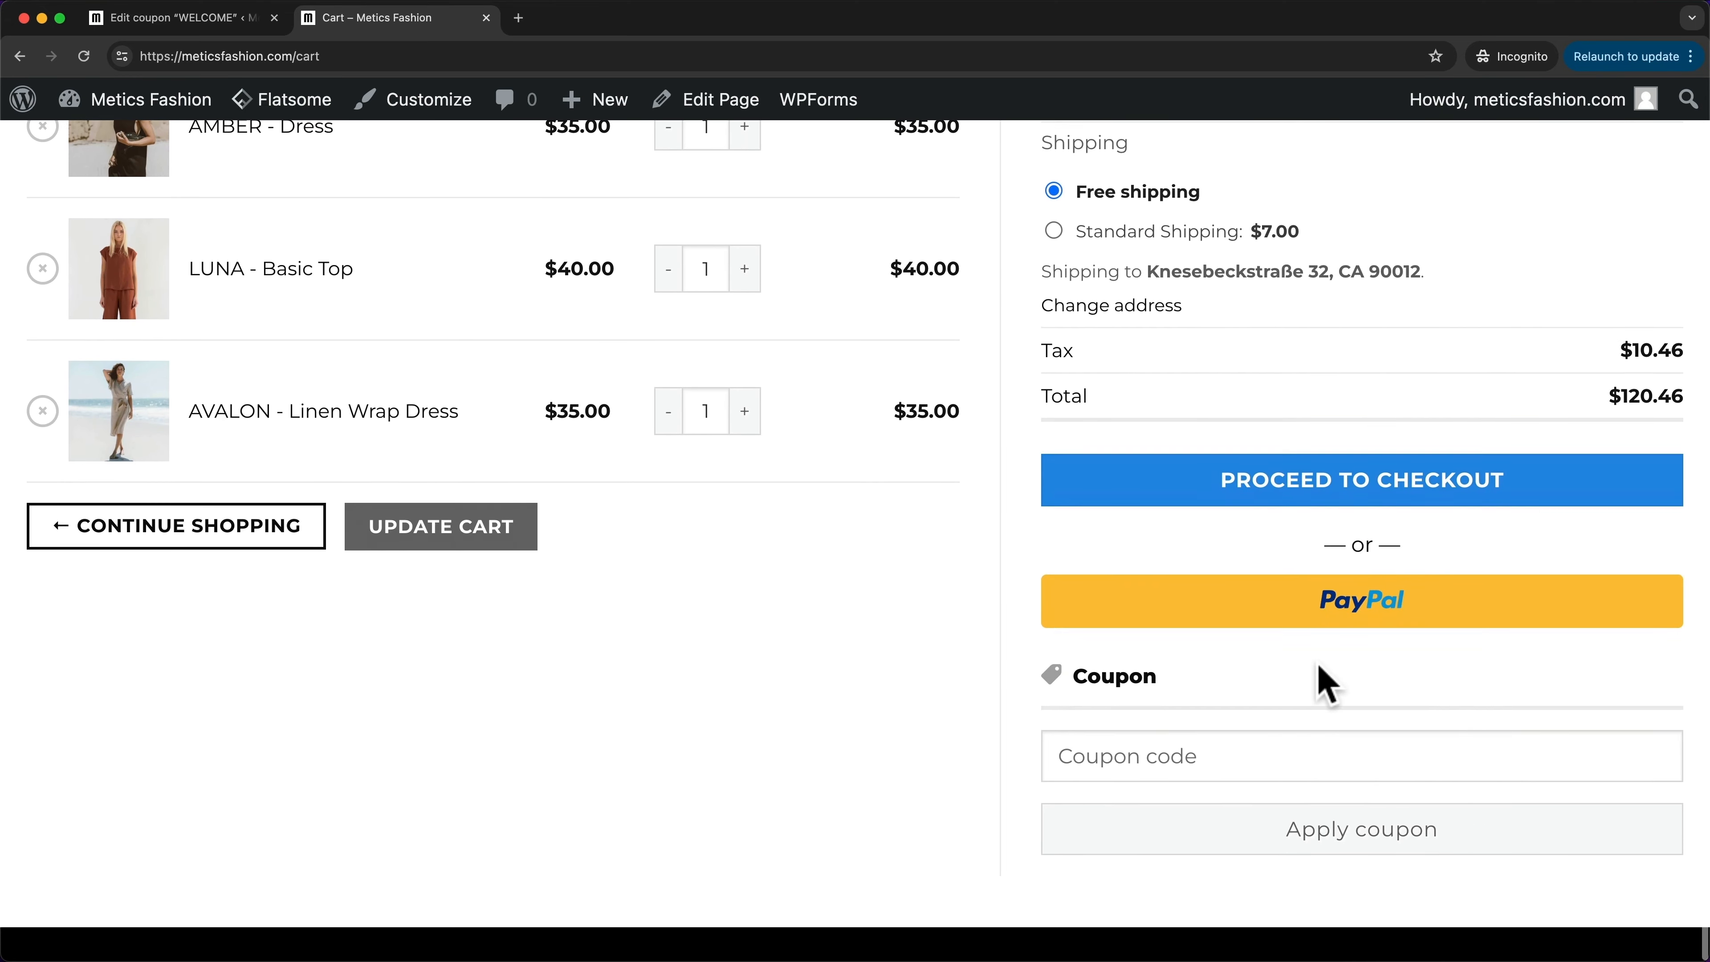
pyautogui.write('WELCOME')
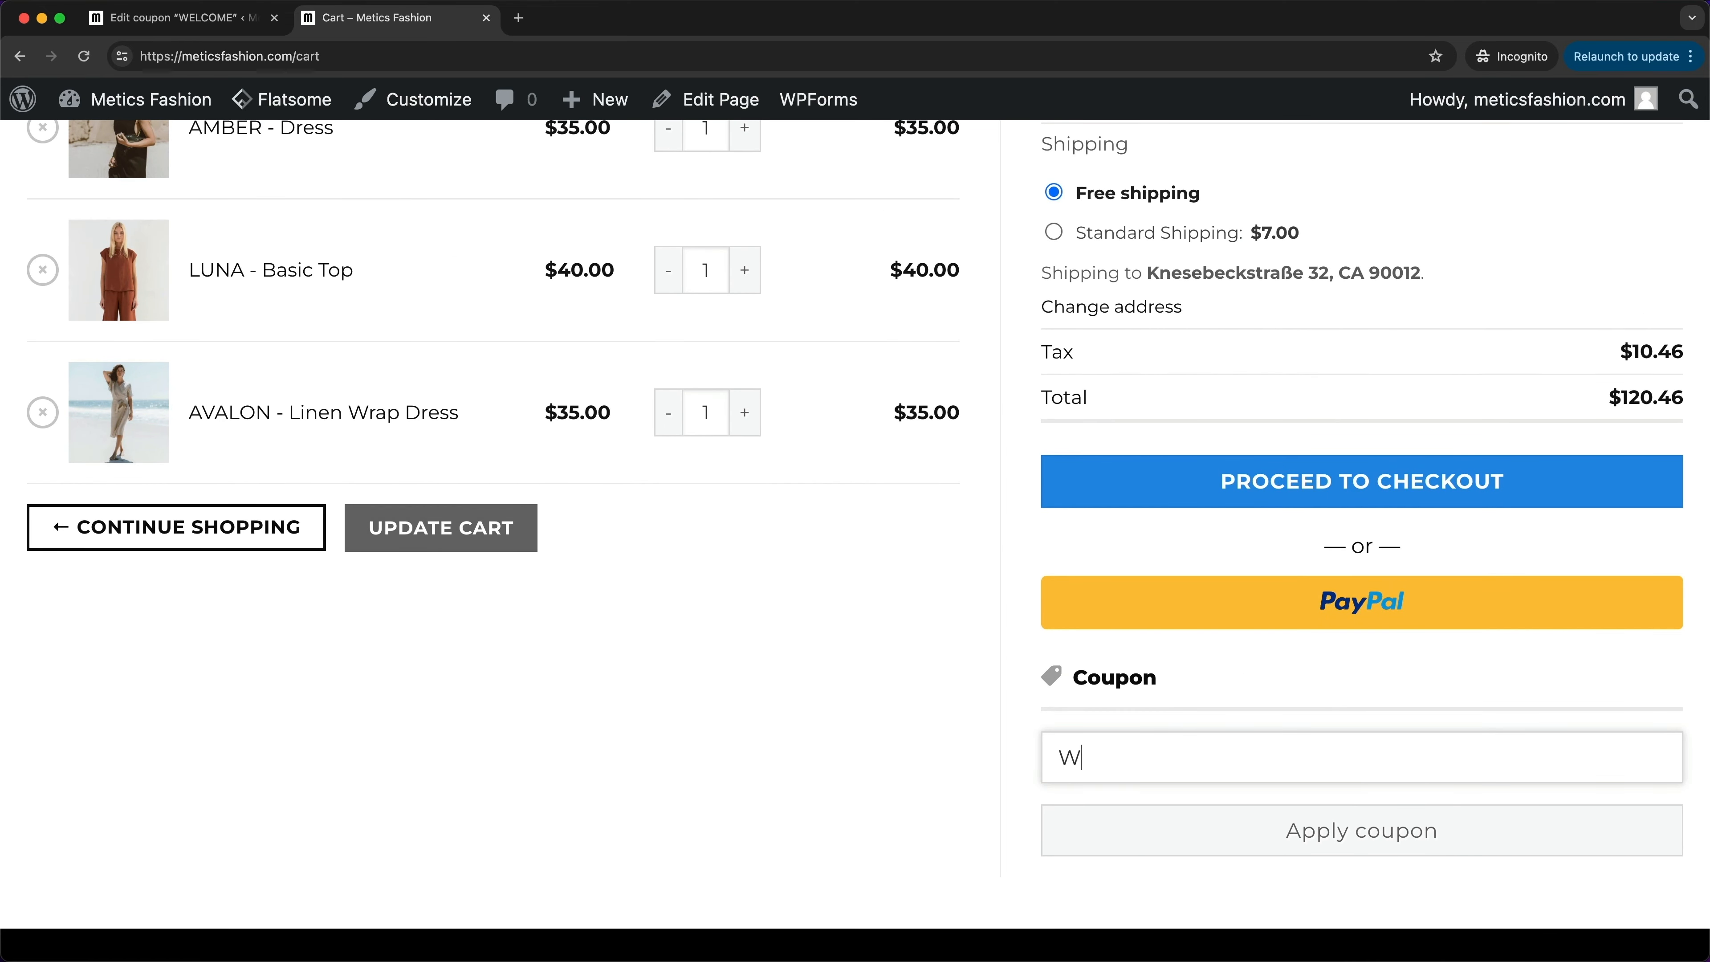
pyautogui.click(1319, 839)
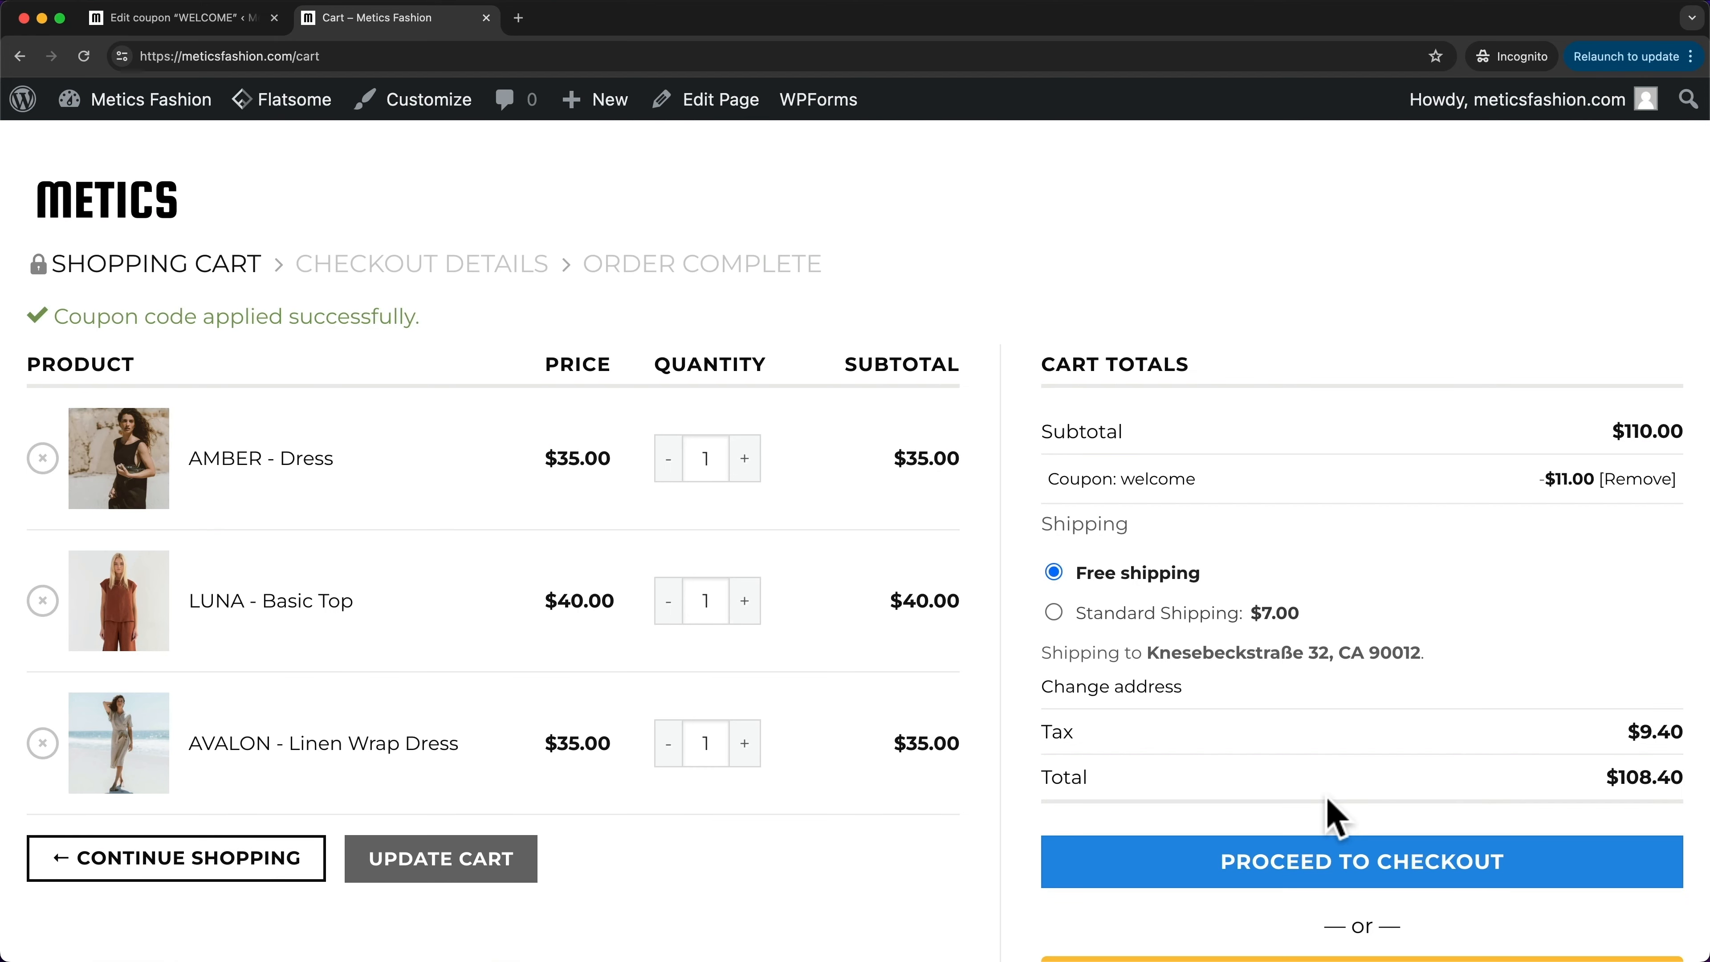
pyautogui.scroll(-1, 1233, 780)
pyautogui.moveTo(1054, 462); pyautogui.dragTo(1239, 472)
pyautogui.click(1498, 497)
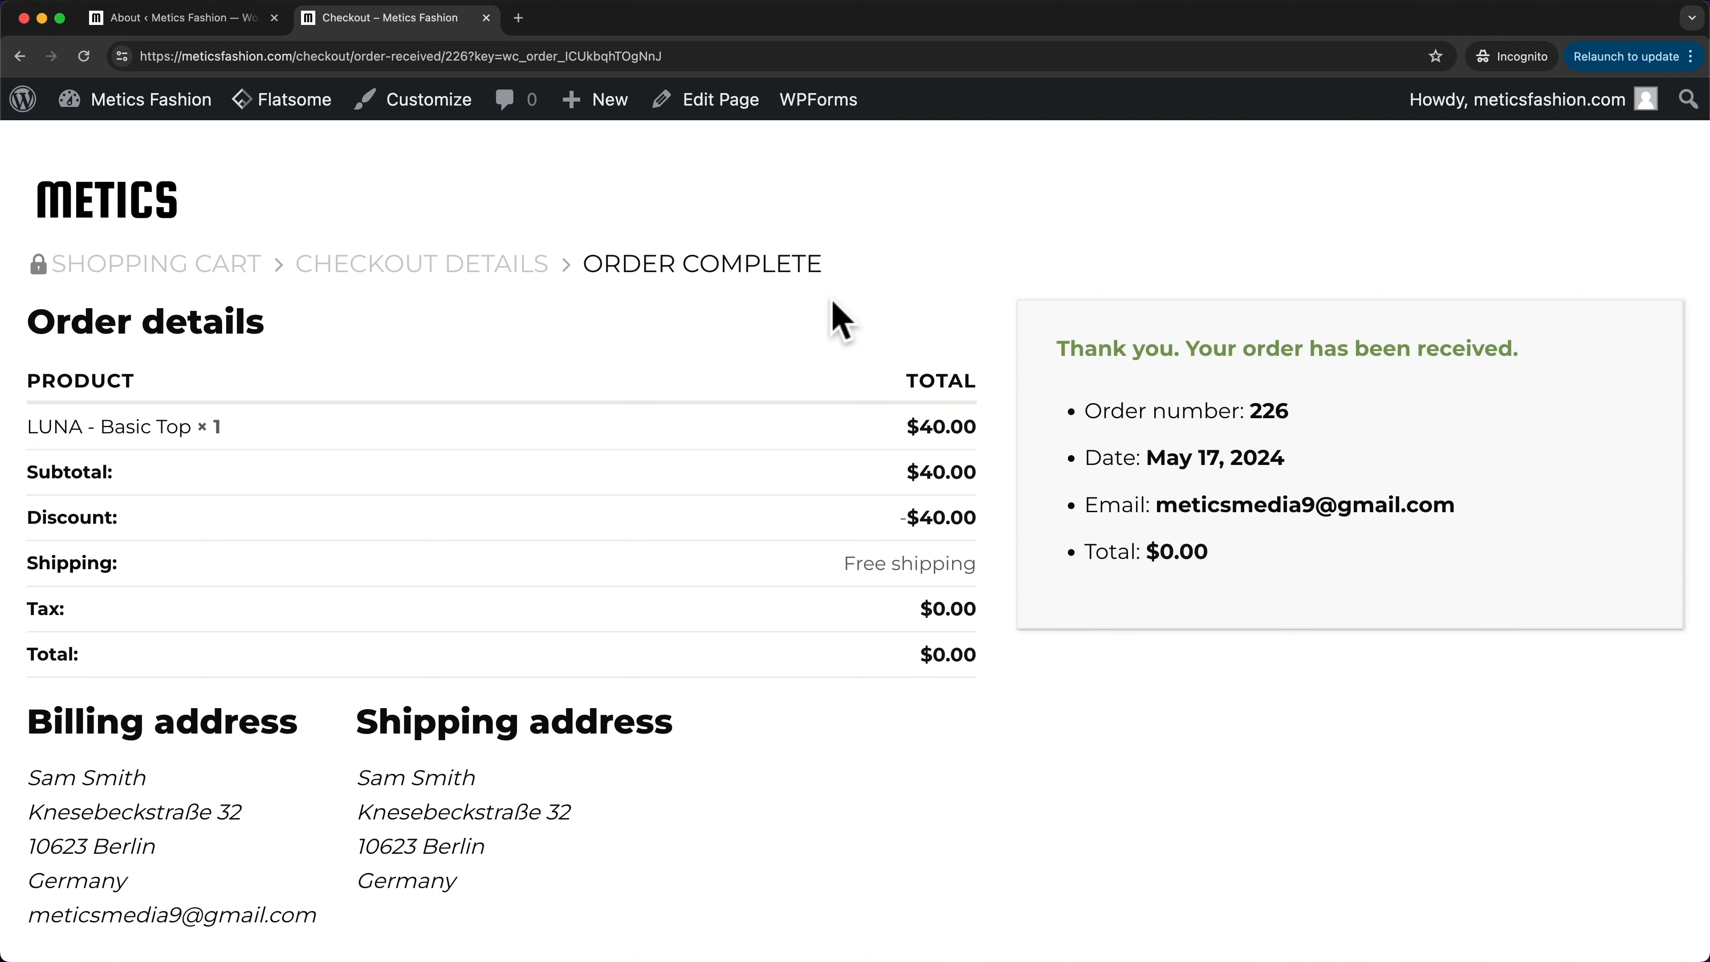
# - Review order 226's received page with its $0.00 total, then return to WordPress admin
pyautogui.moveTo(1059, 348); pyautogui.dragTo(1264, 355)
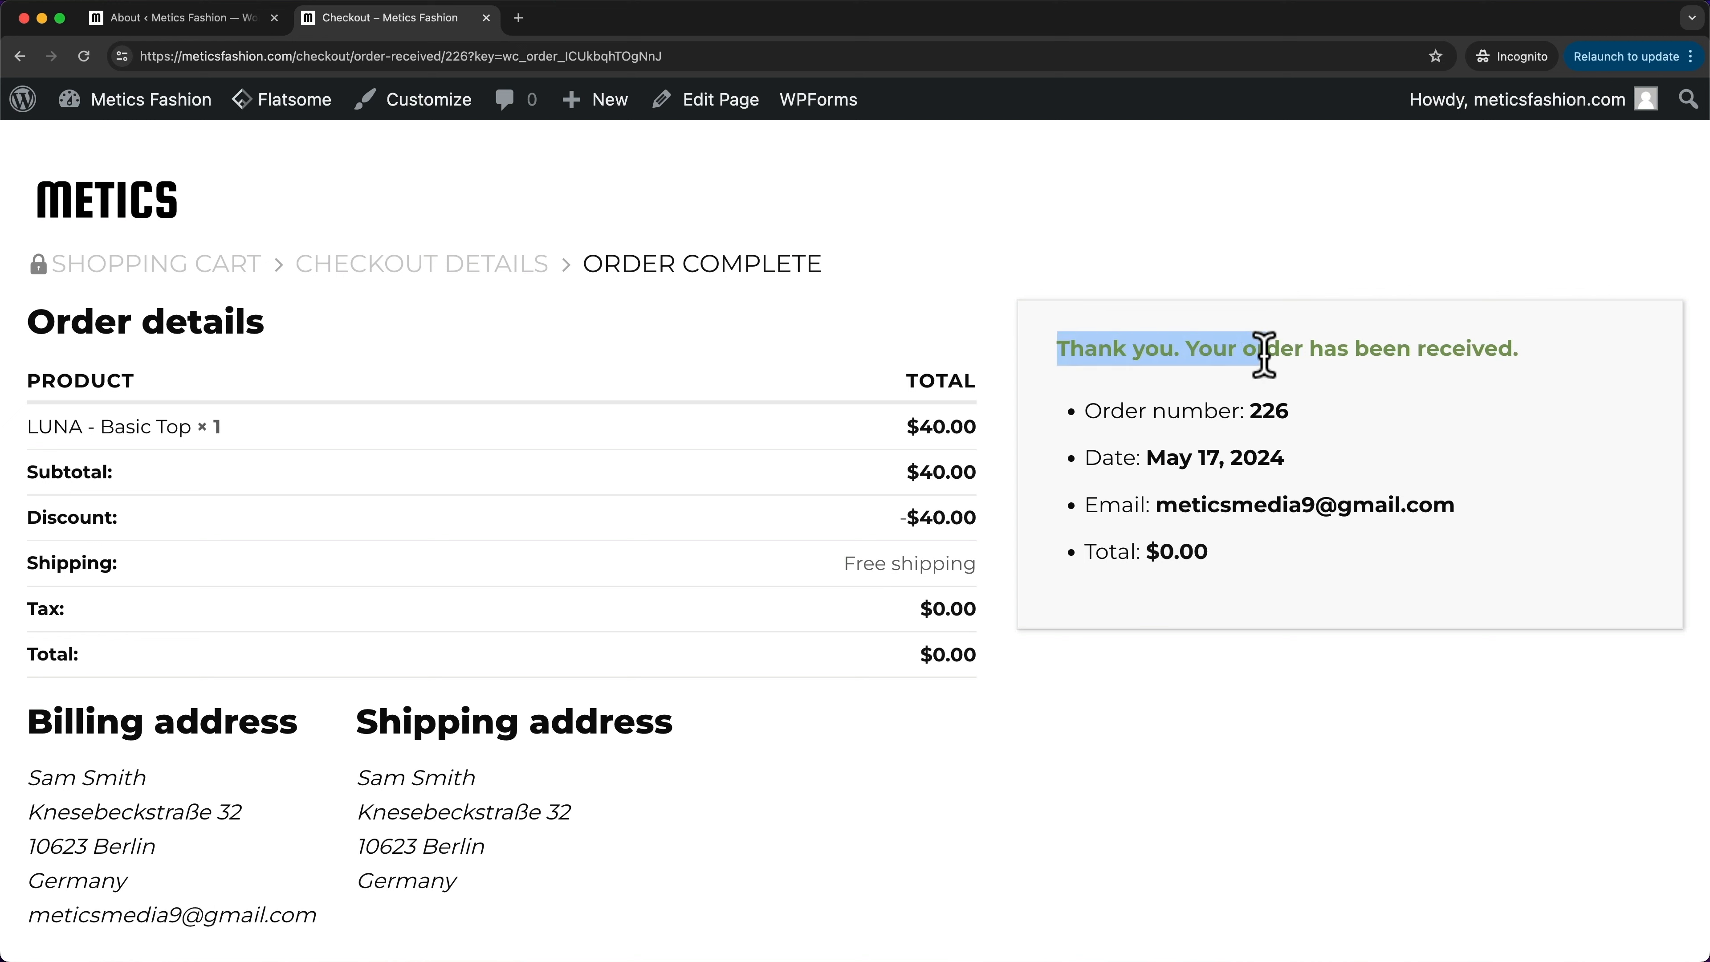
pyautogui.click(1262, 627)
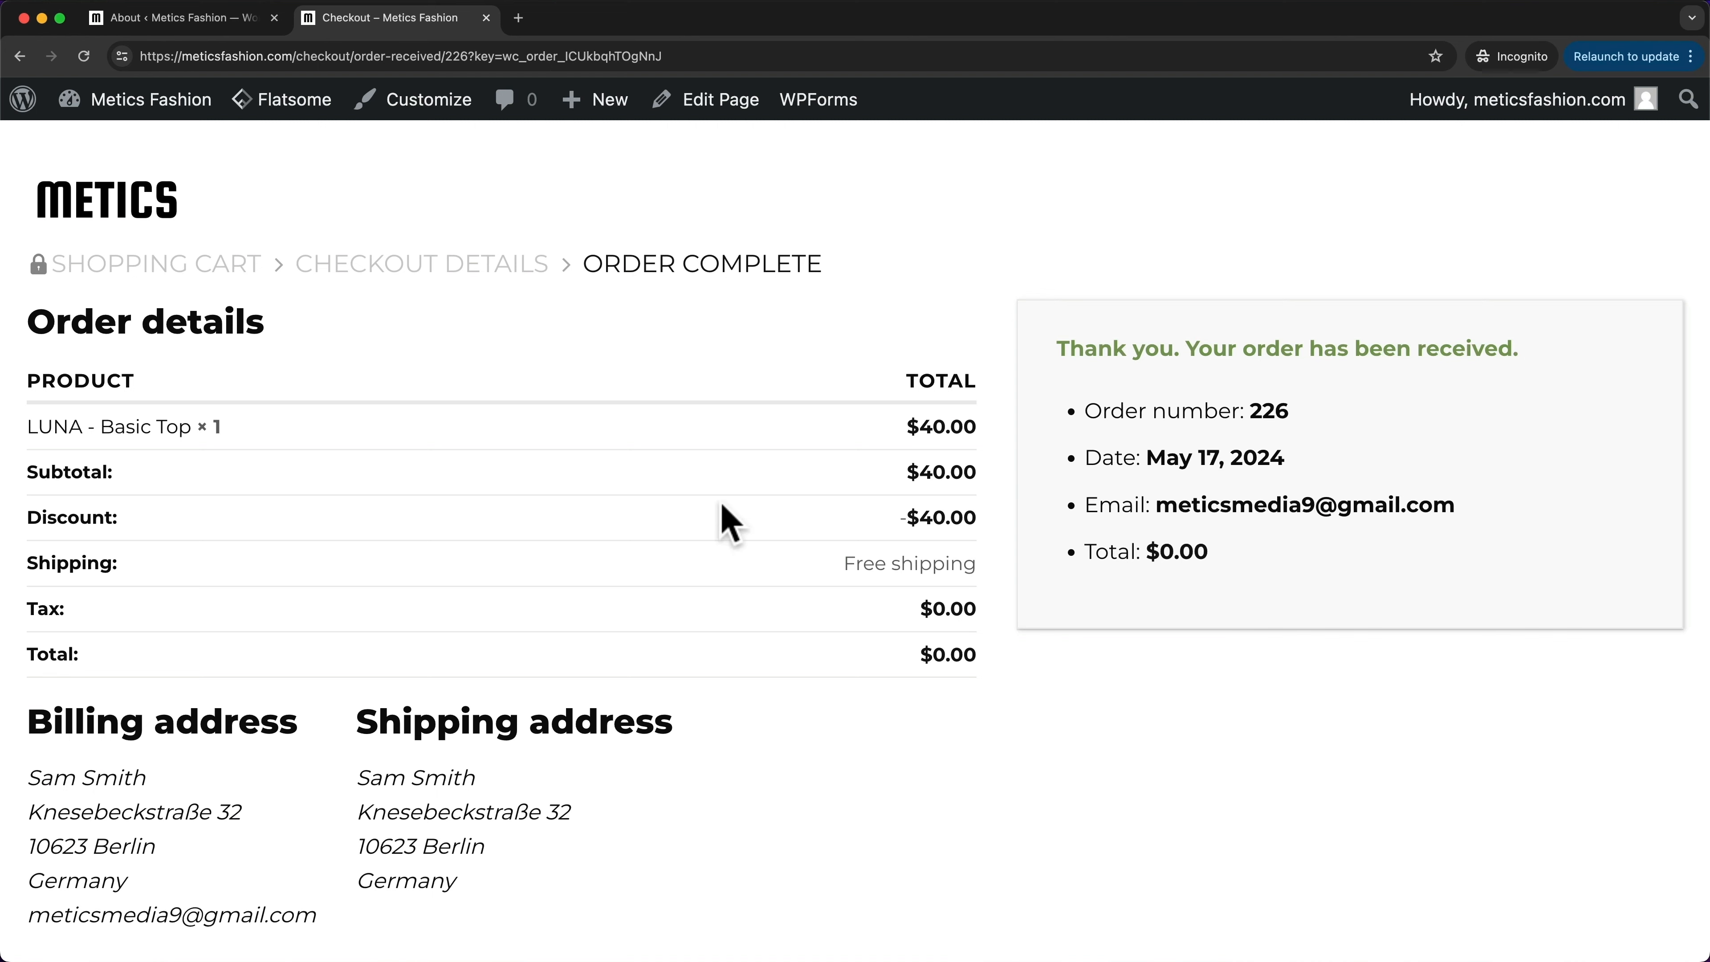
pyautogui.scroll(-3, 775, 542)
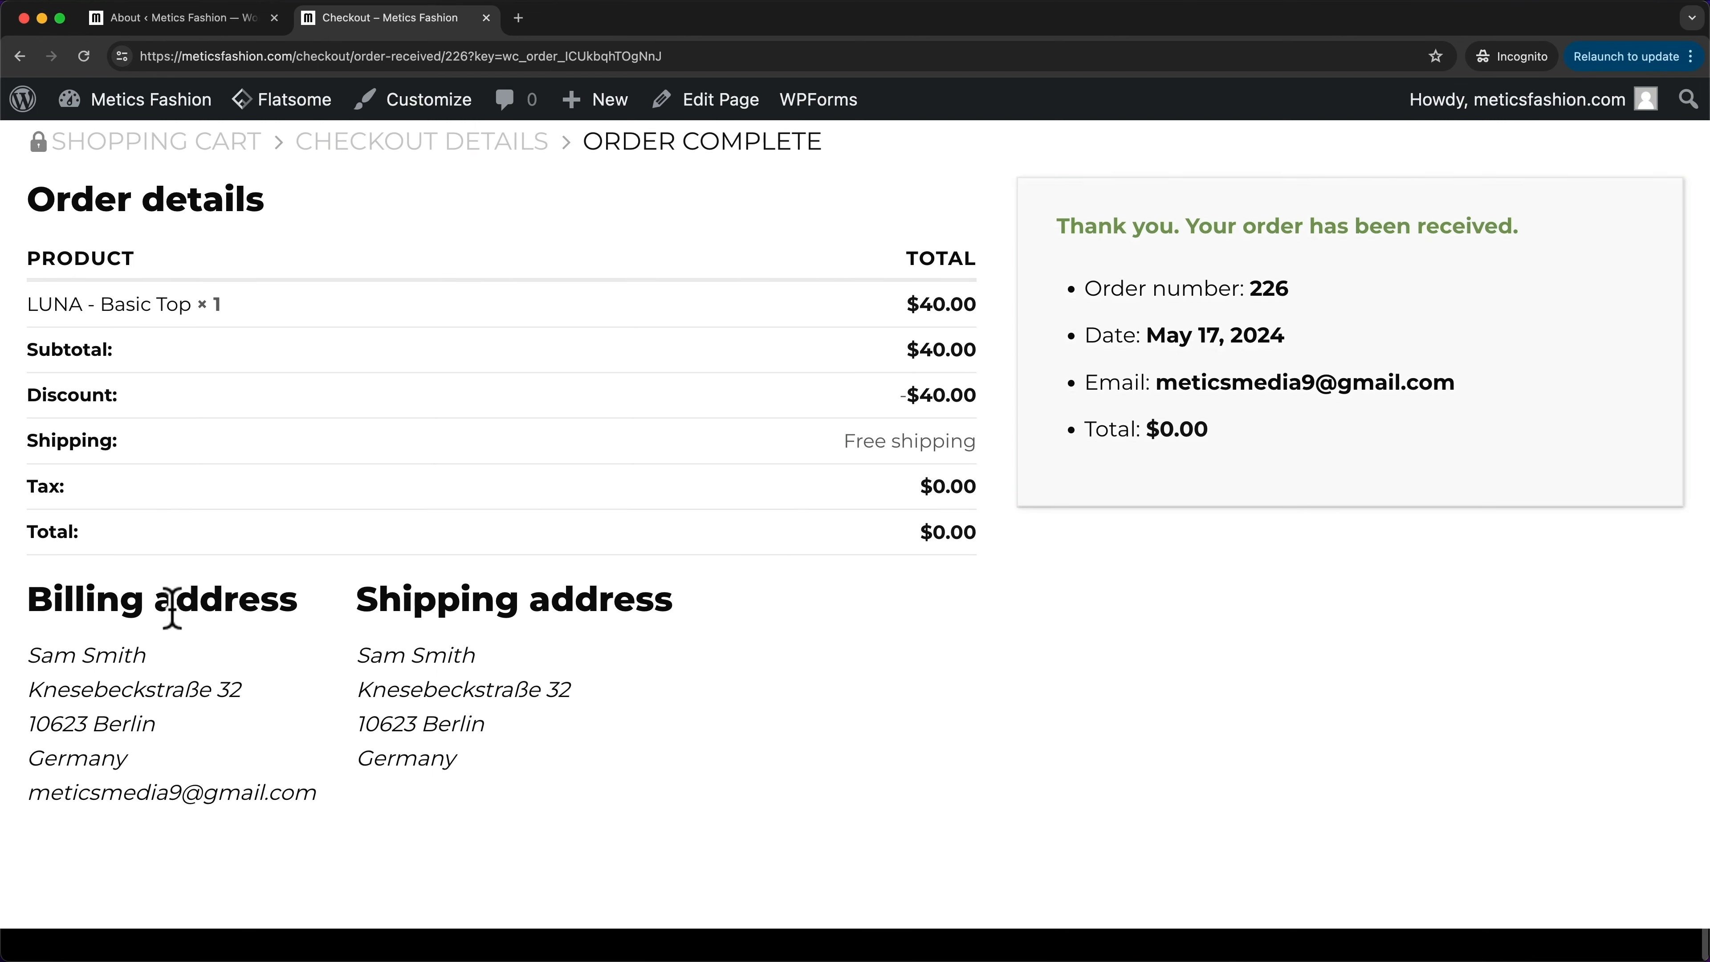
pyautogui.scroll(3, 821, 791)
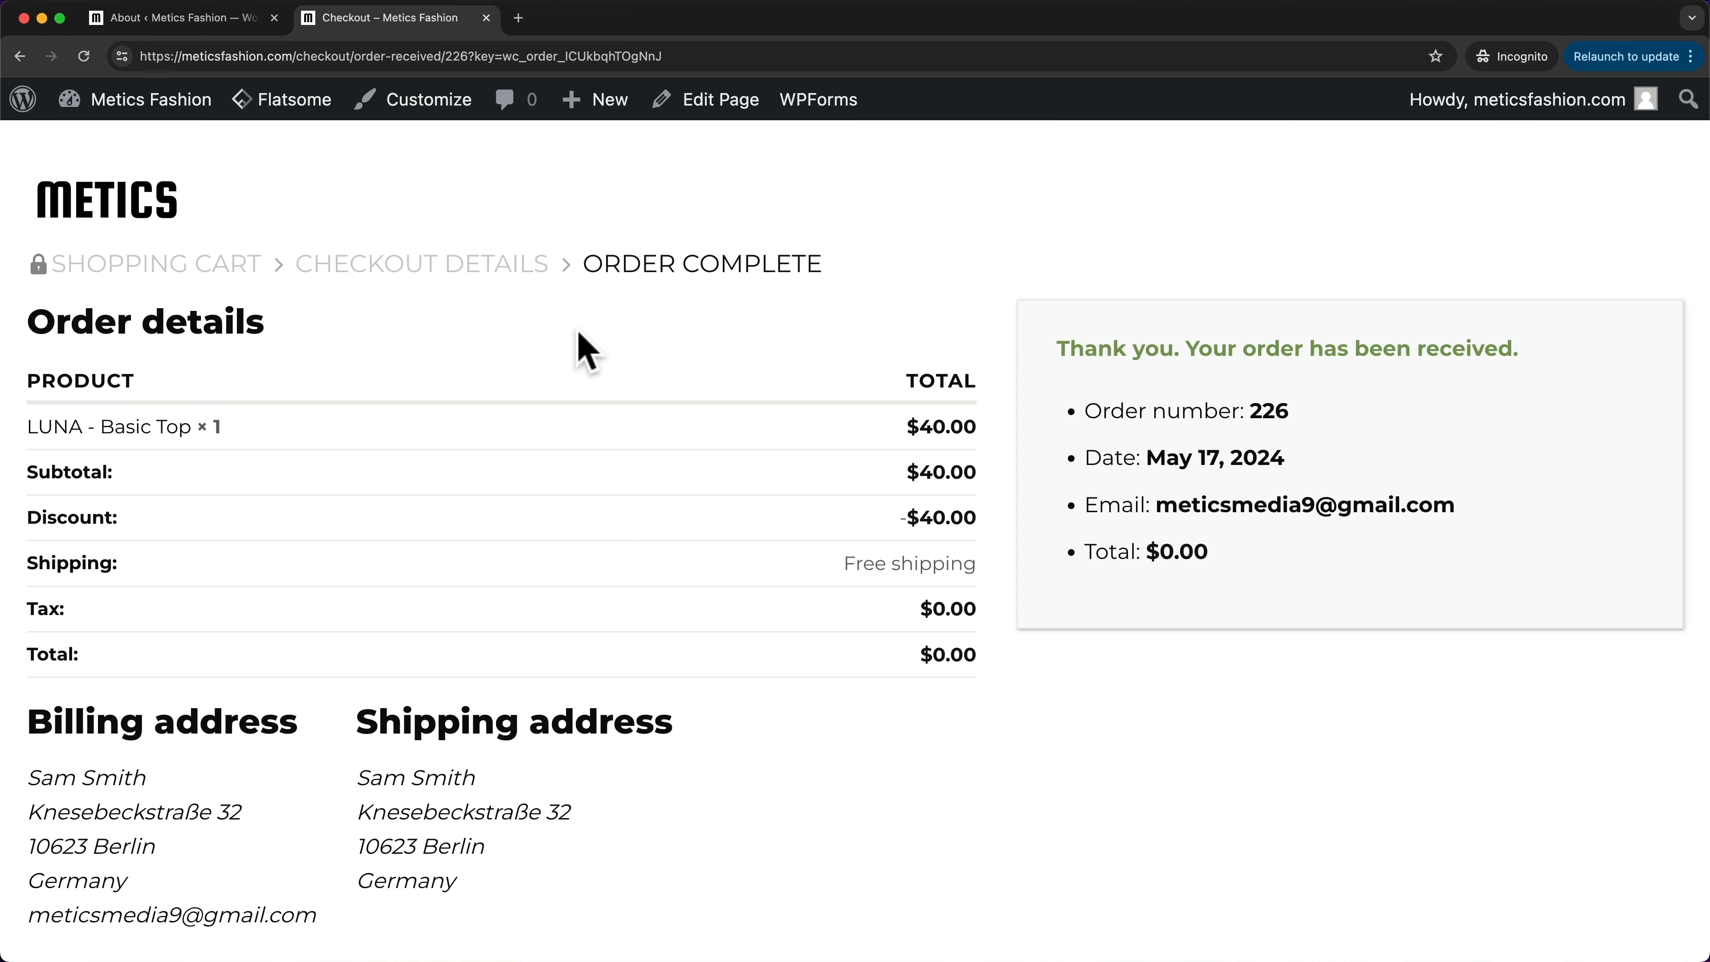
pyautogui.click(186, 28)
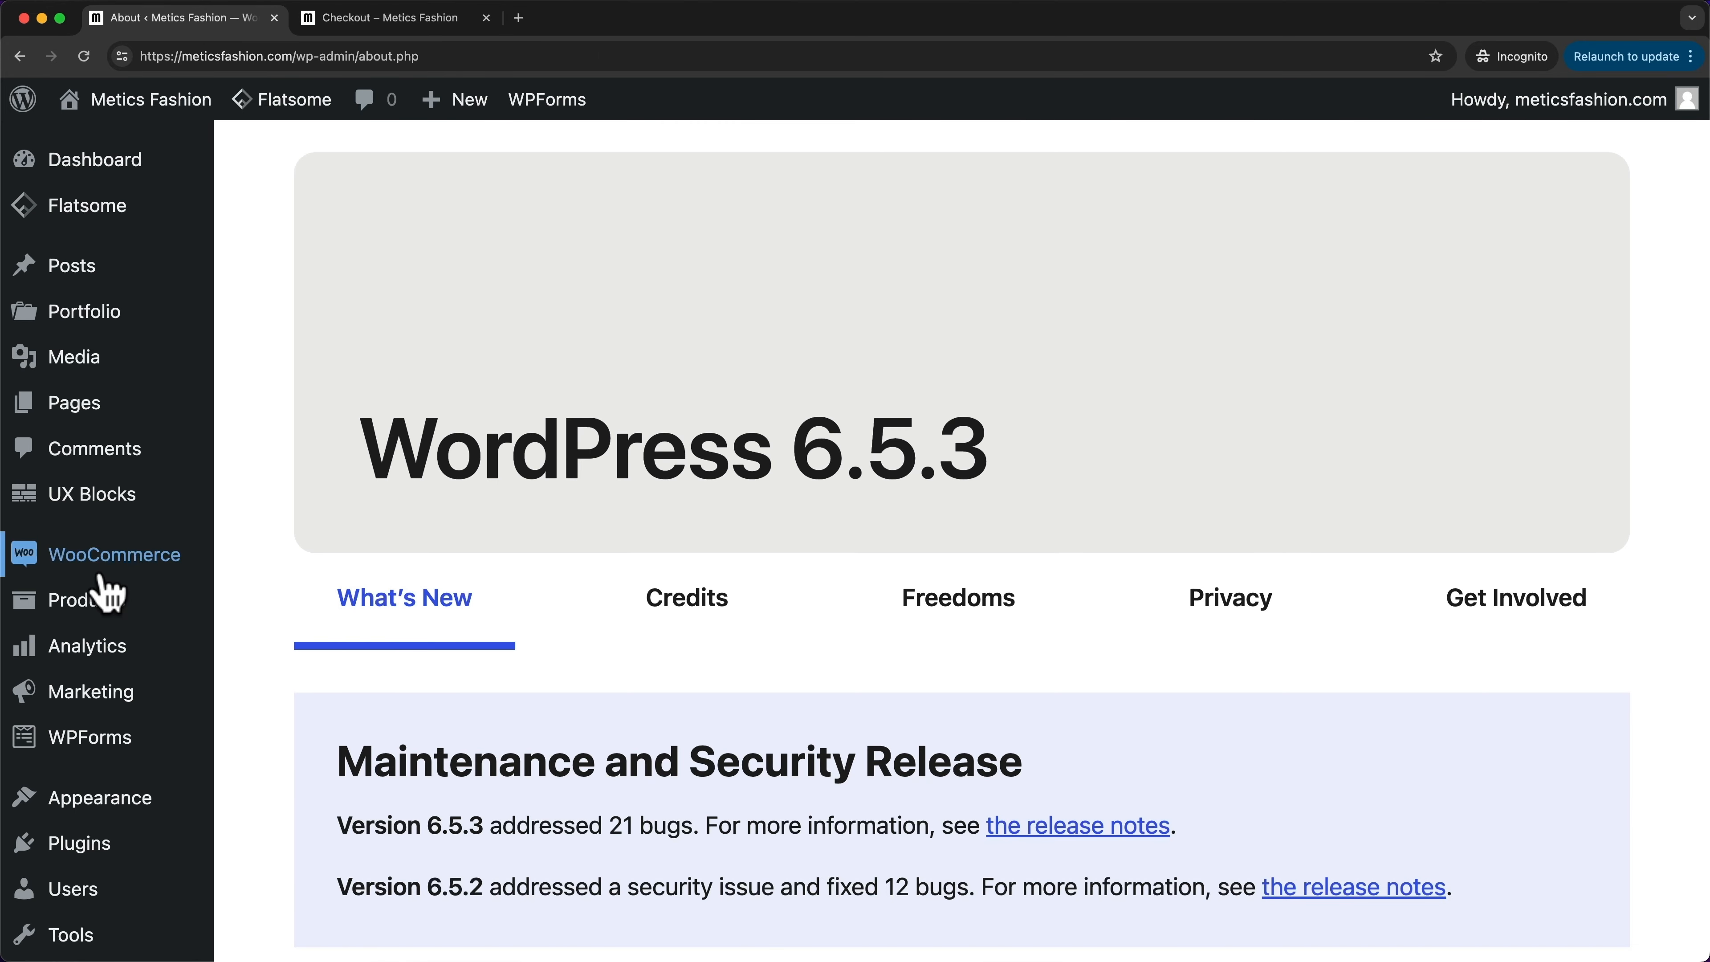
# - Open order #226 from WooCommerce Orders, review it, and switch its status to Completed
pyautogui.moveTo(103, 578)
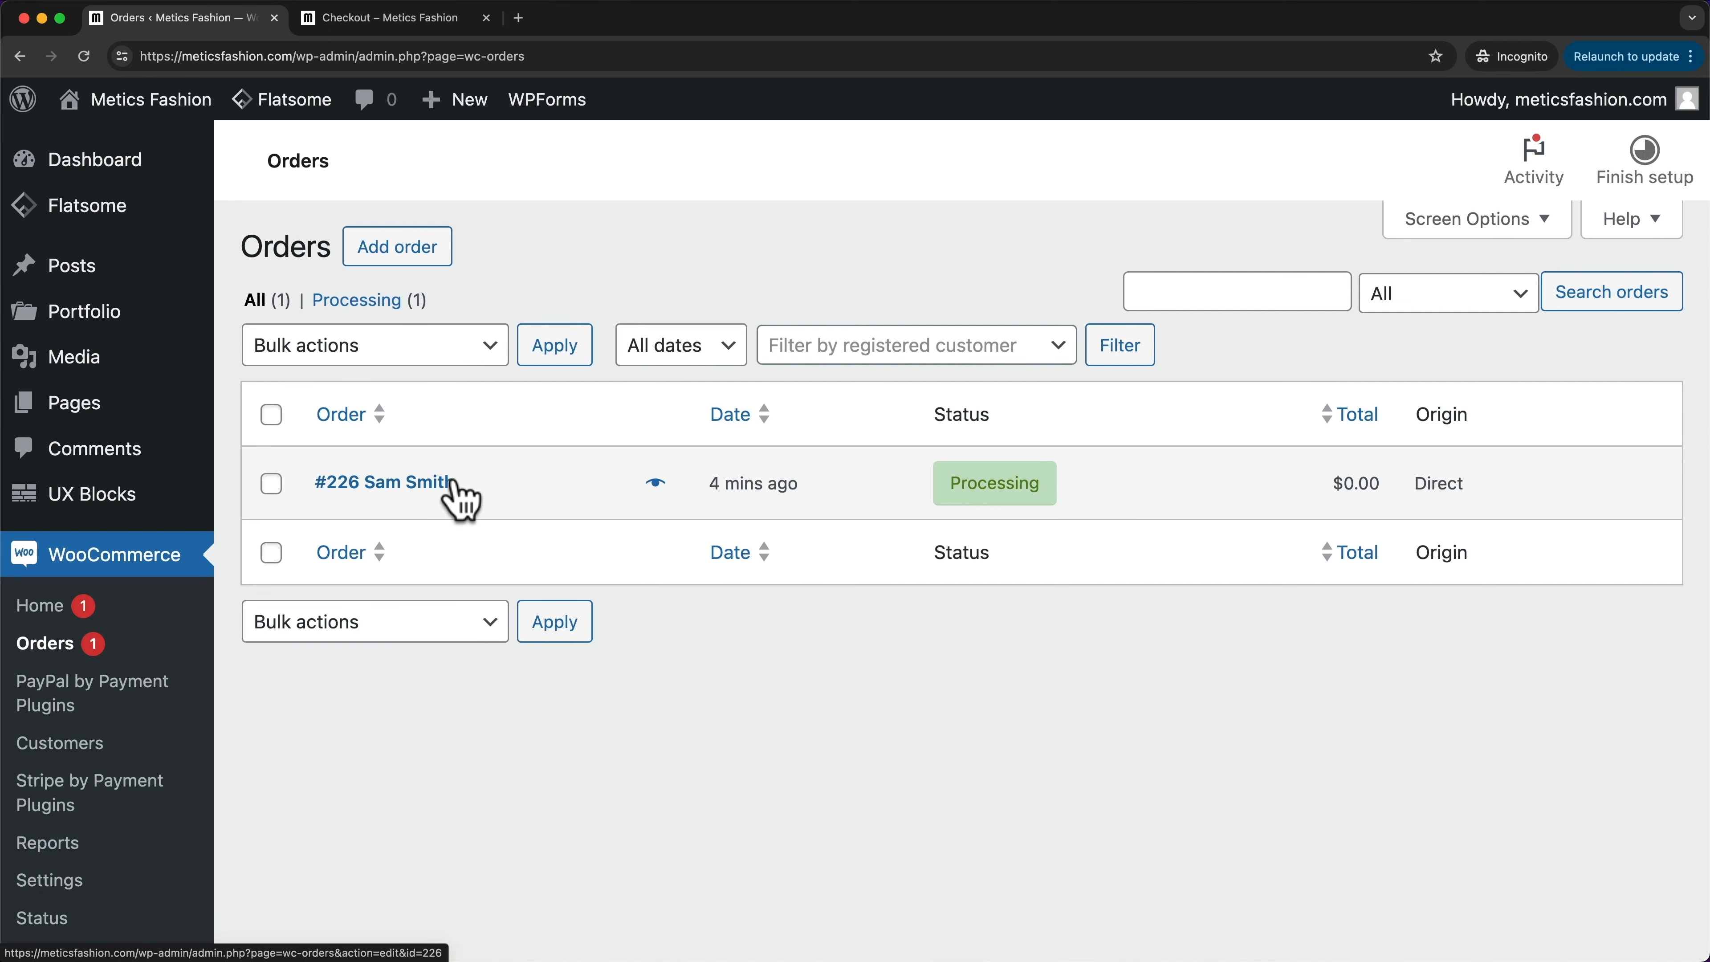
pyautogui.click(416, 483)
pyautogui.scroll(-2, 494, 438)
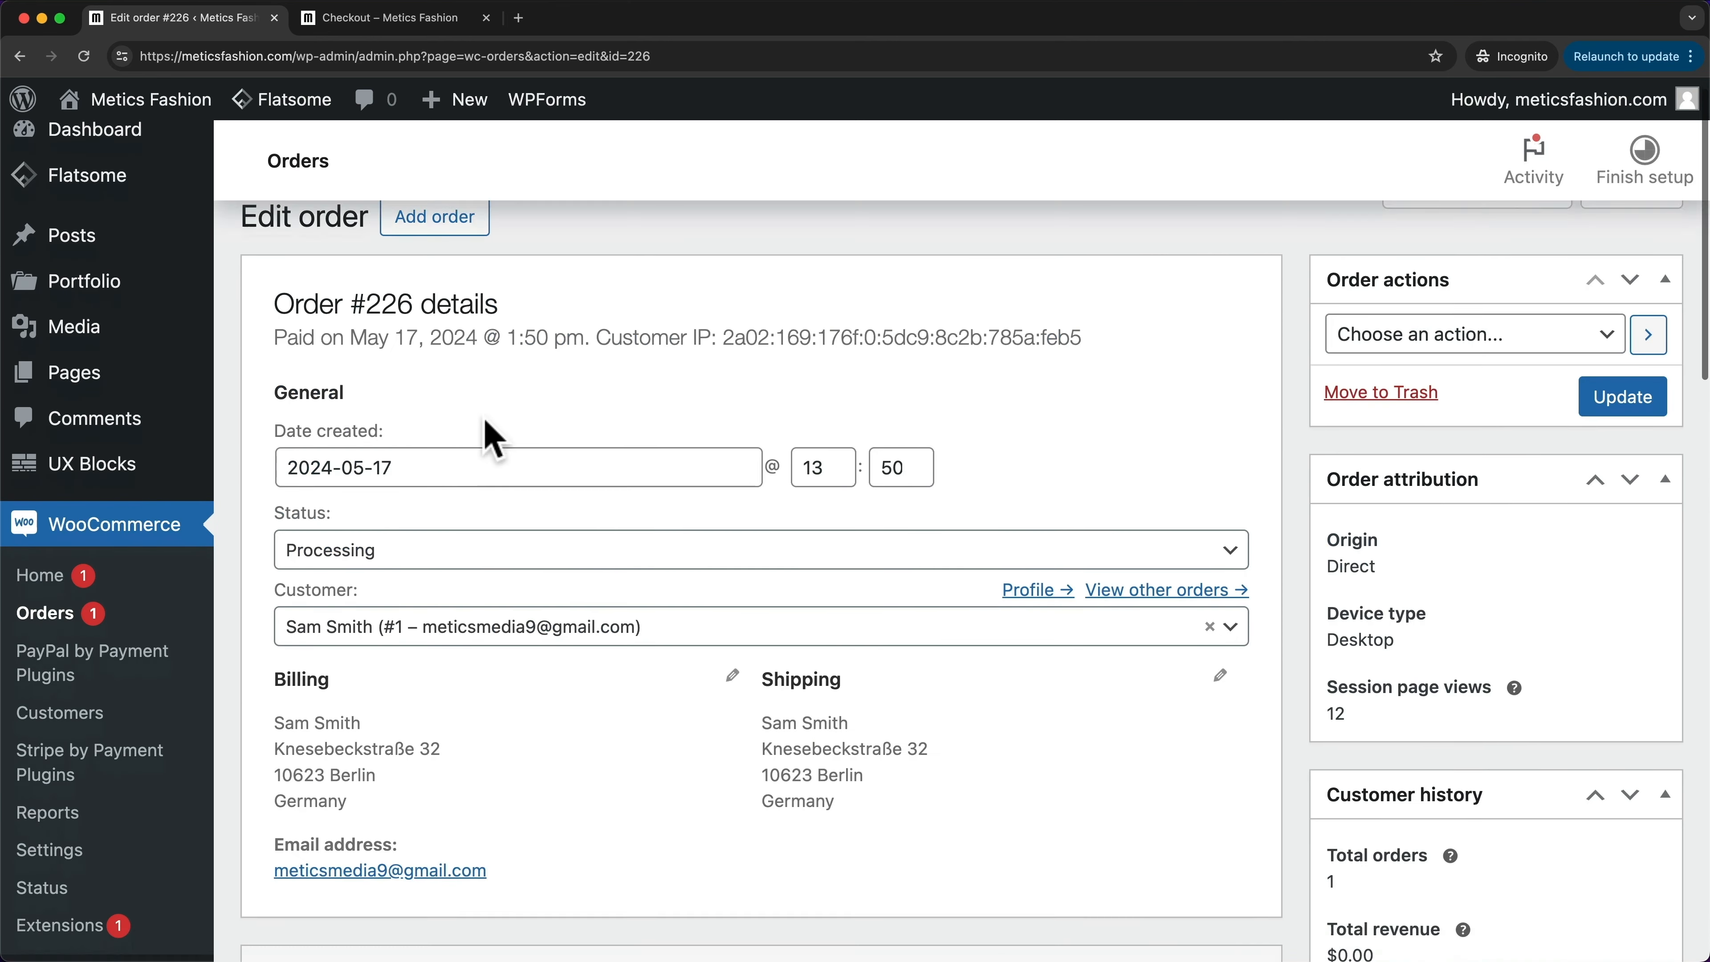
pyautogui.scroll(-1, 493, 438)
pyautogui.scroll(-2, 489, 431)
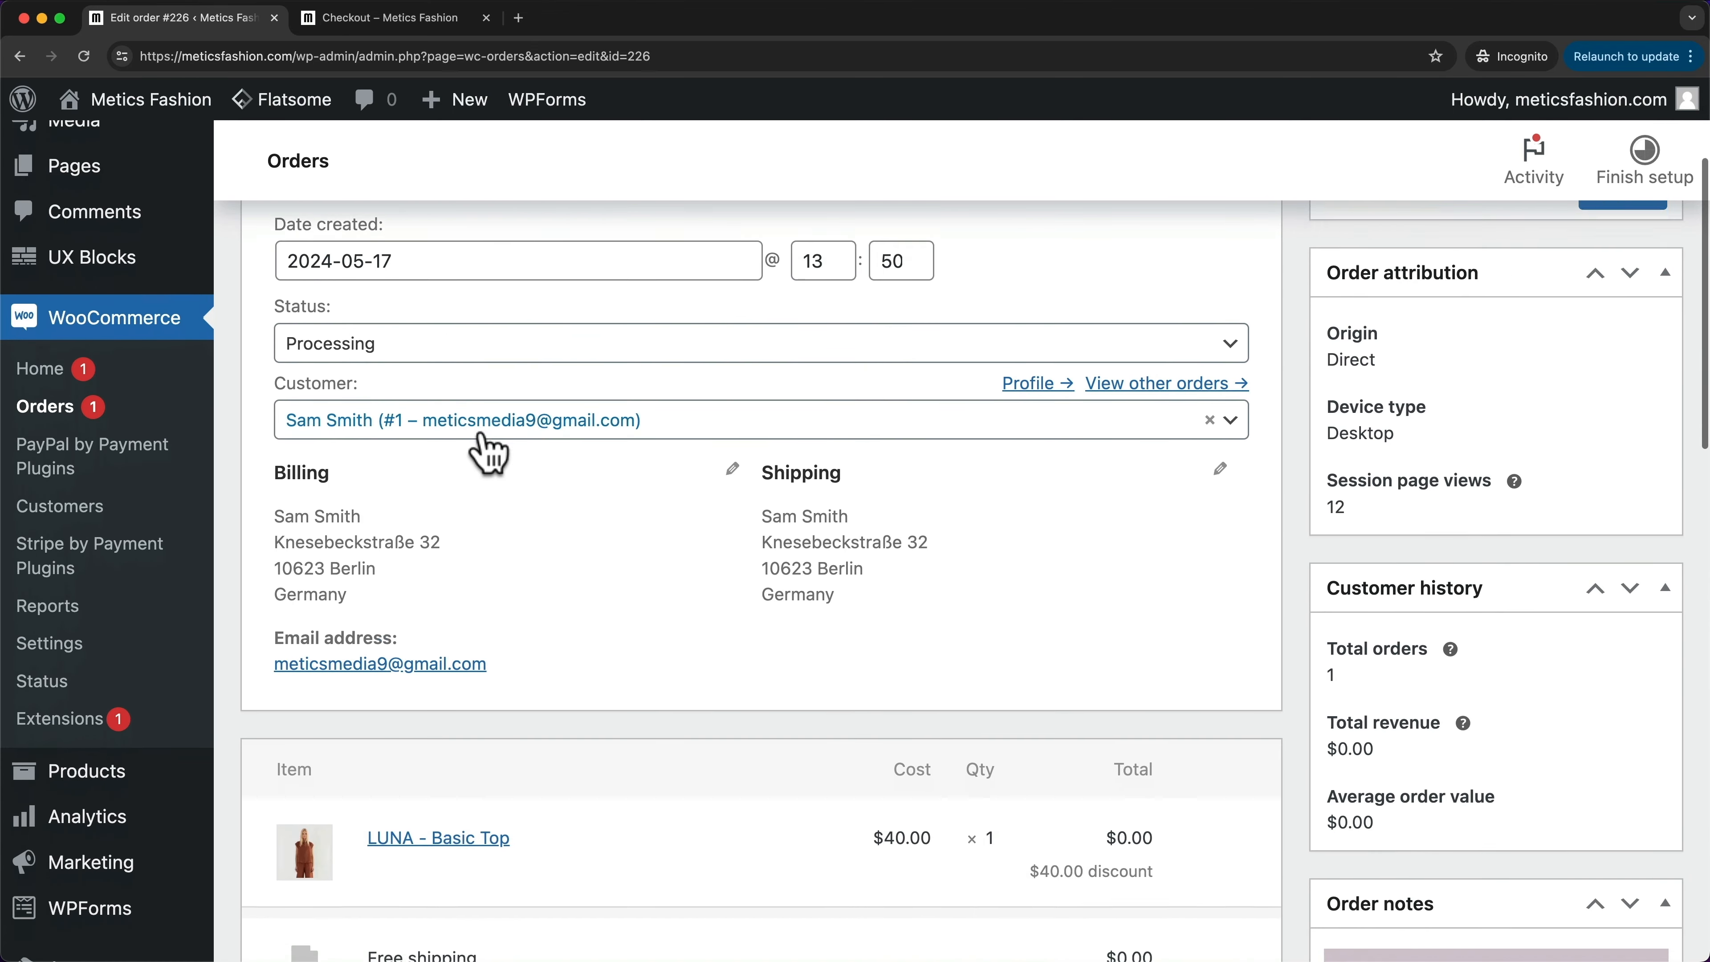
pyautogui.scroll(-1, 489, 453)
pyautogui.scroll(-3, 741, 531)
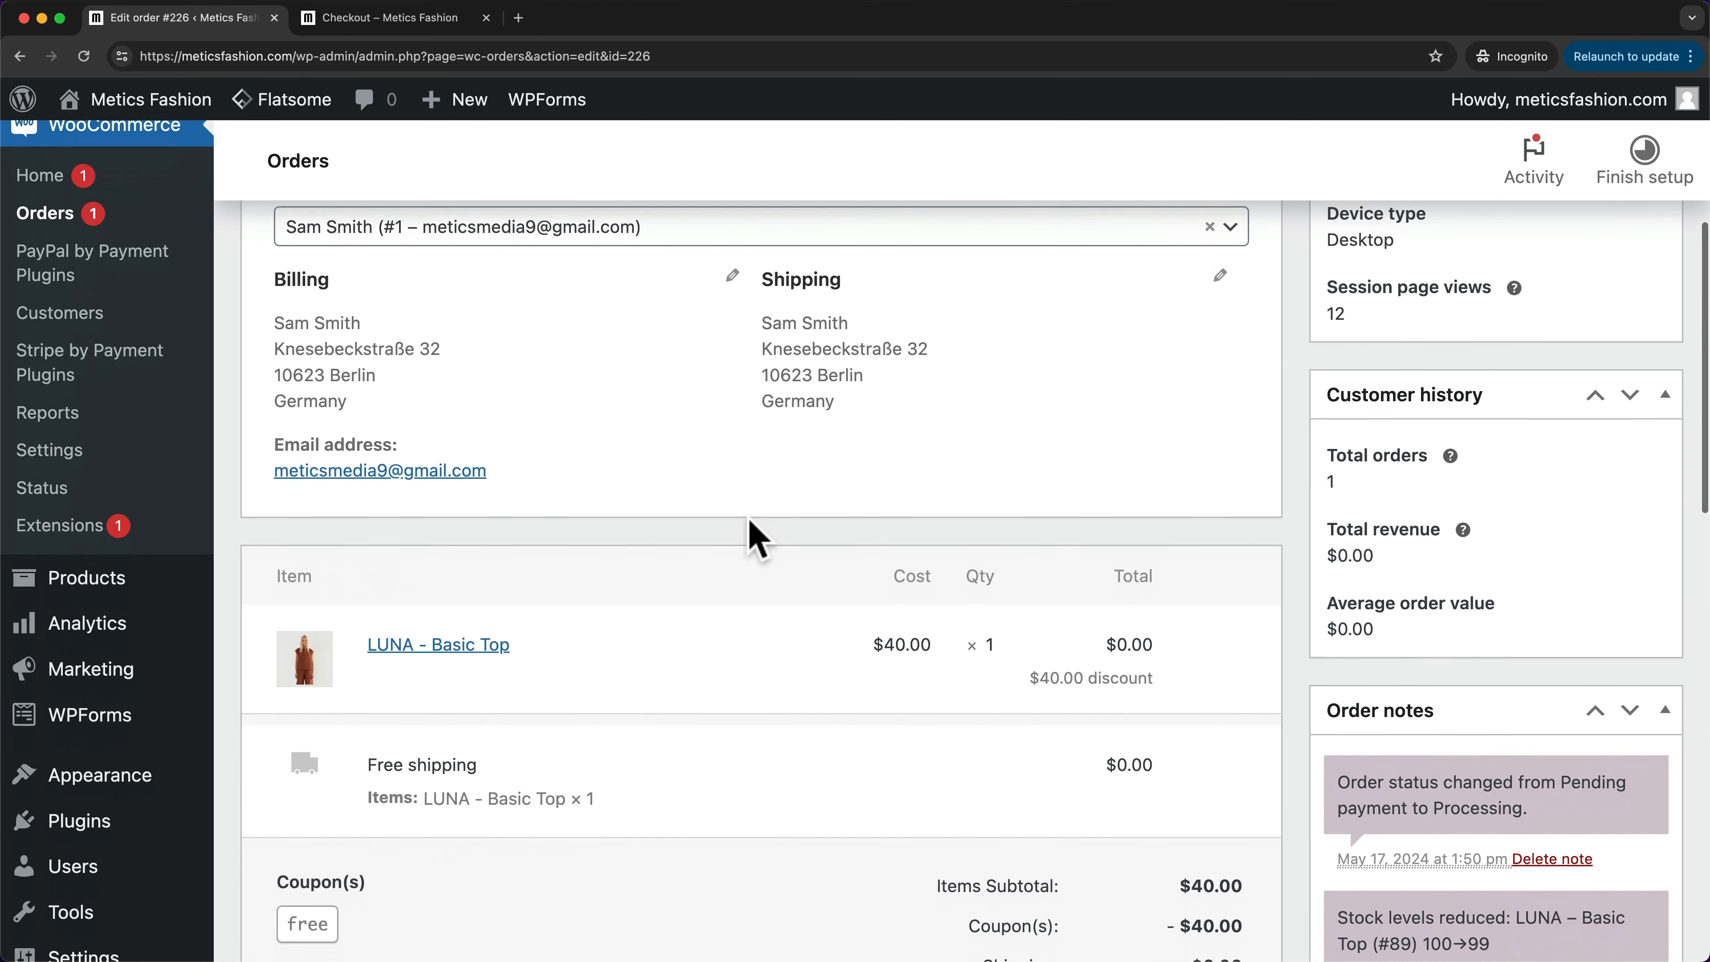
pyautogui.scroll(-2, 754, 552)
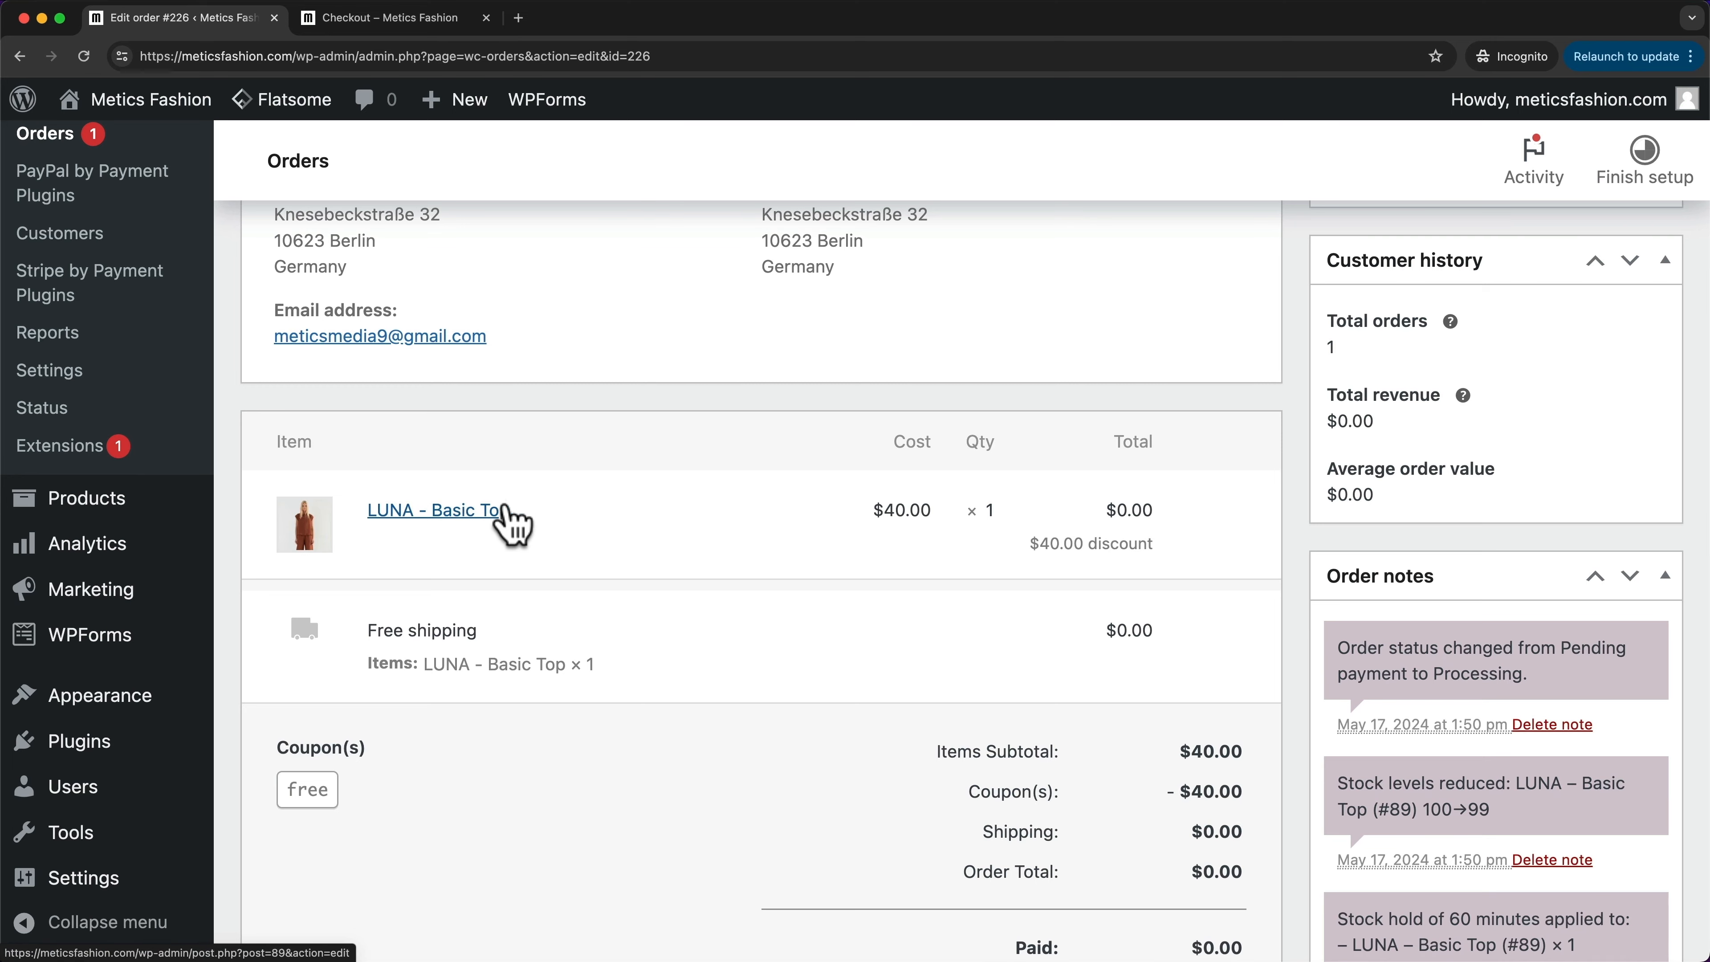
pyautogui.scroll(-1, 986, 535)
pyautogui.scroll(-5, 987, 534)
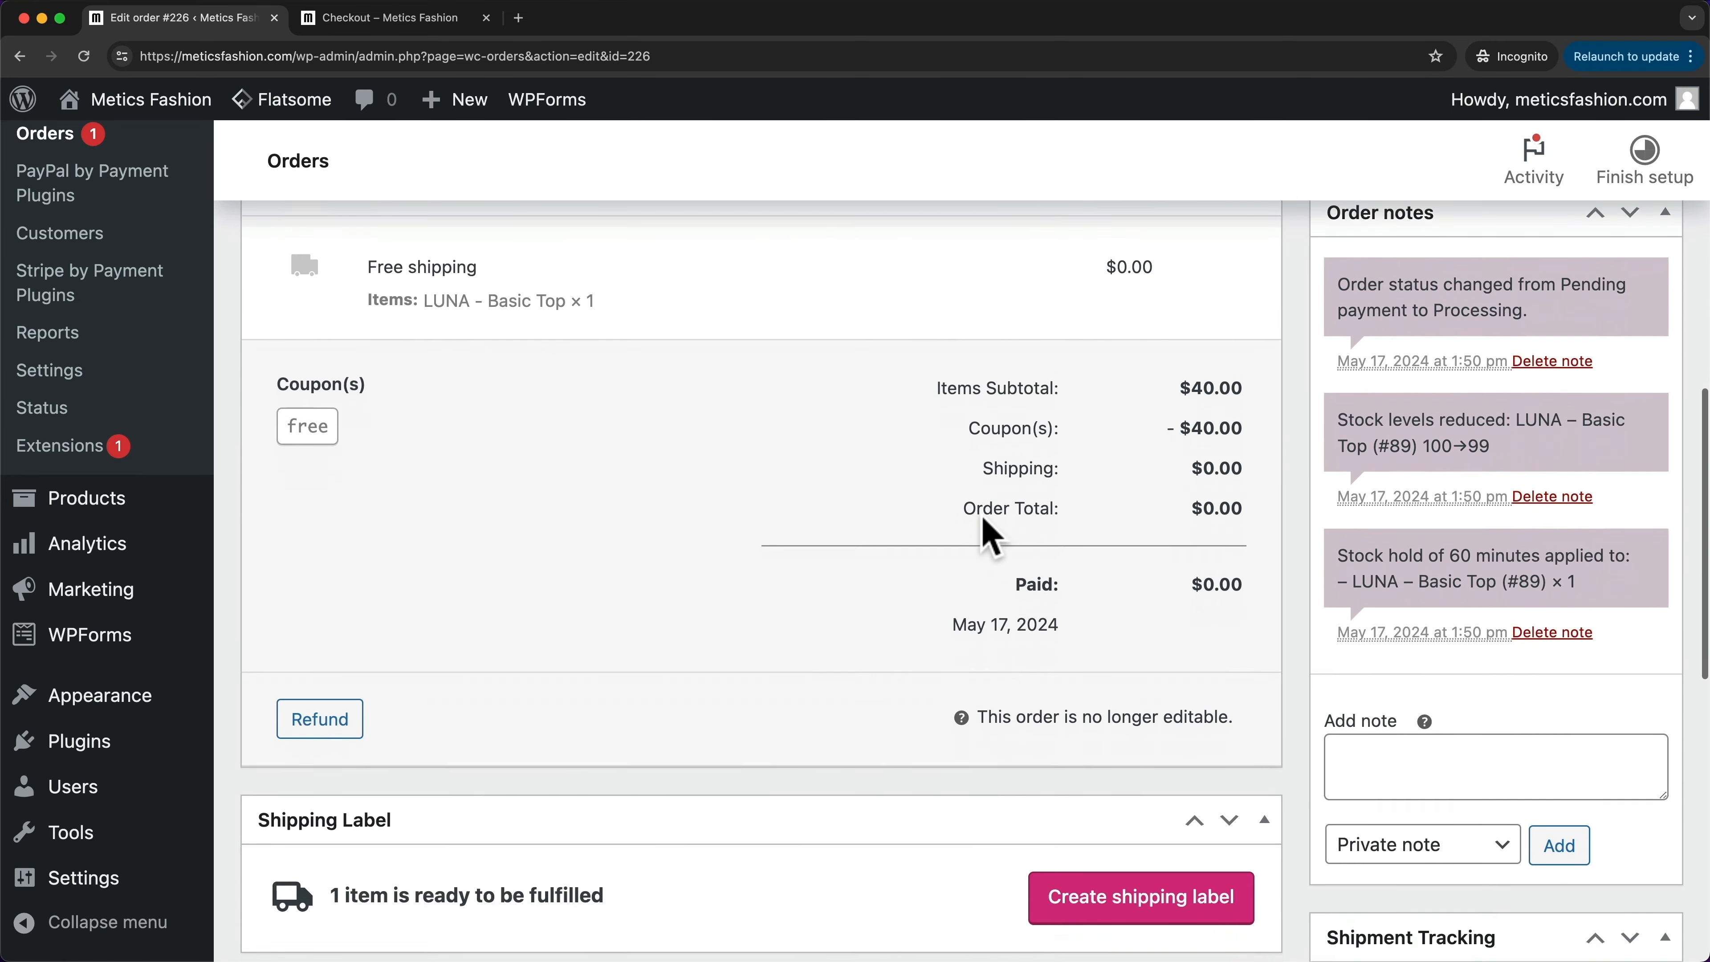
pyautogui.scroll(-6, 987, 534)
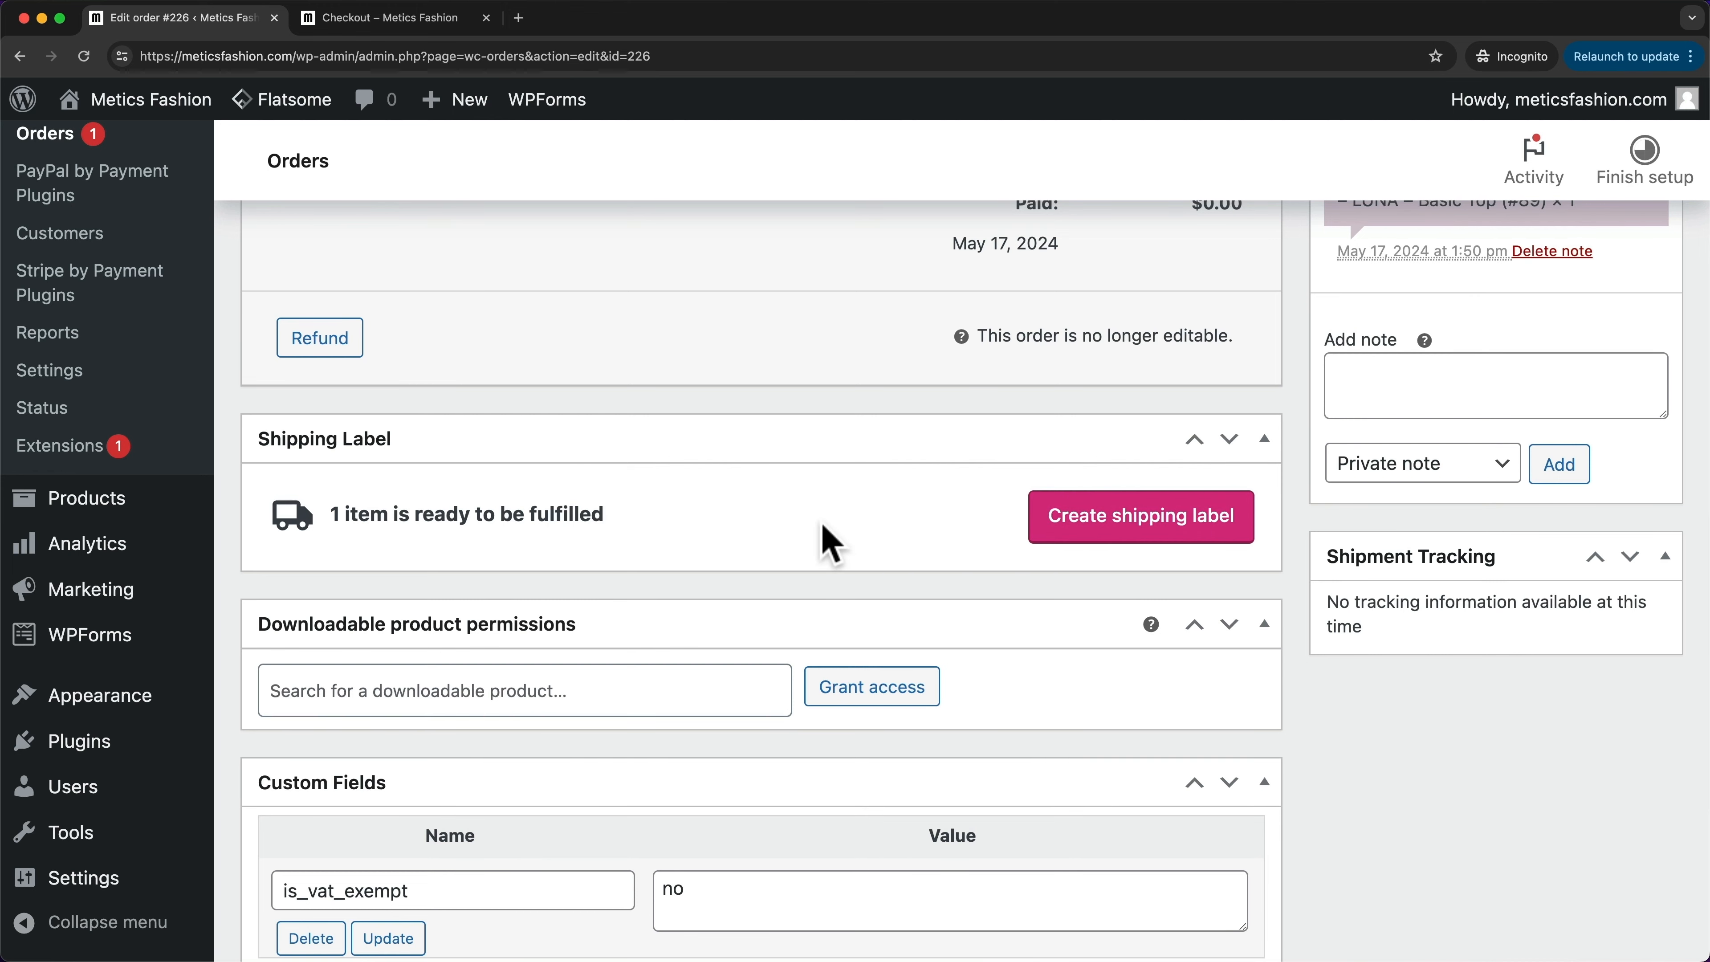
pyautogui.scroll(12, 831, 544)
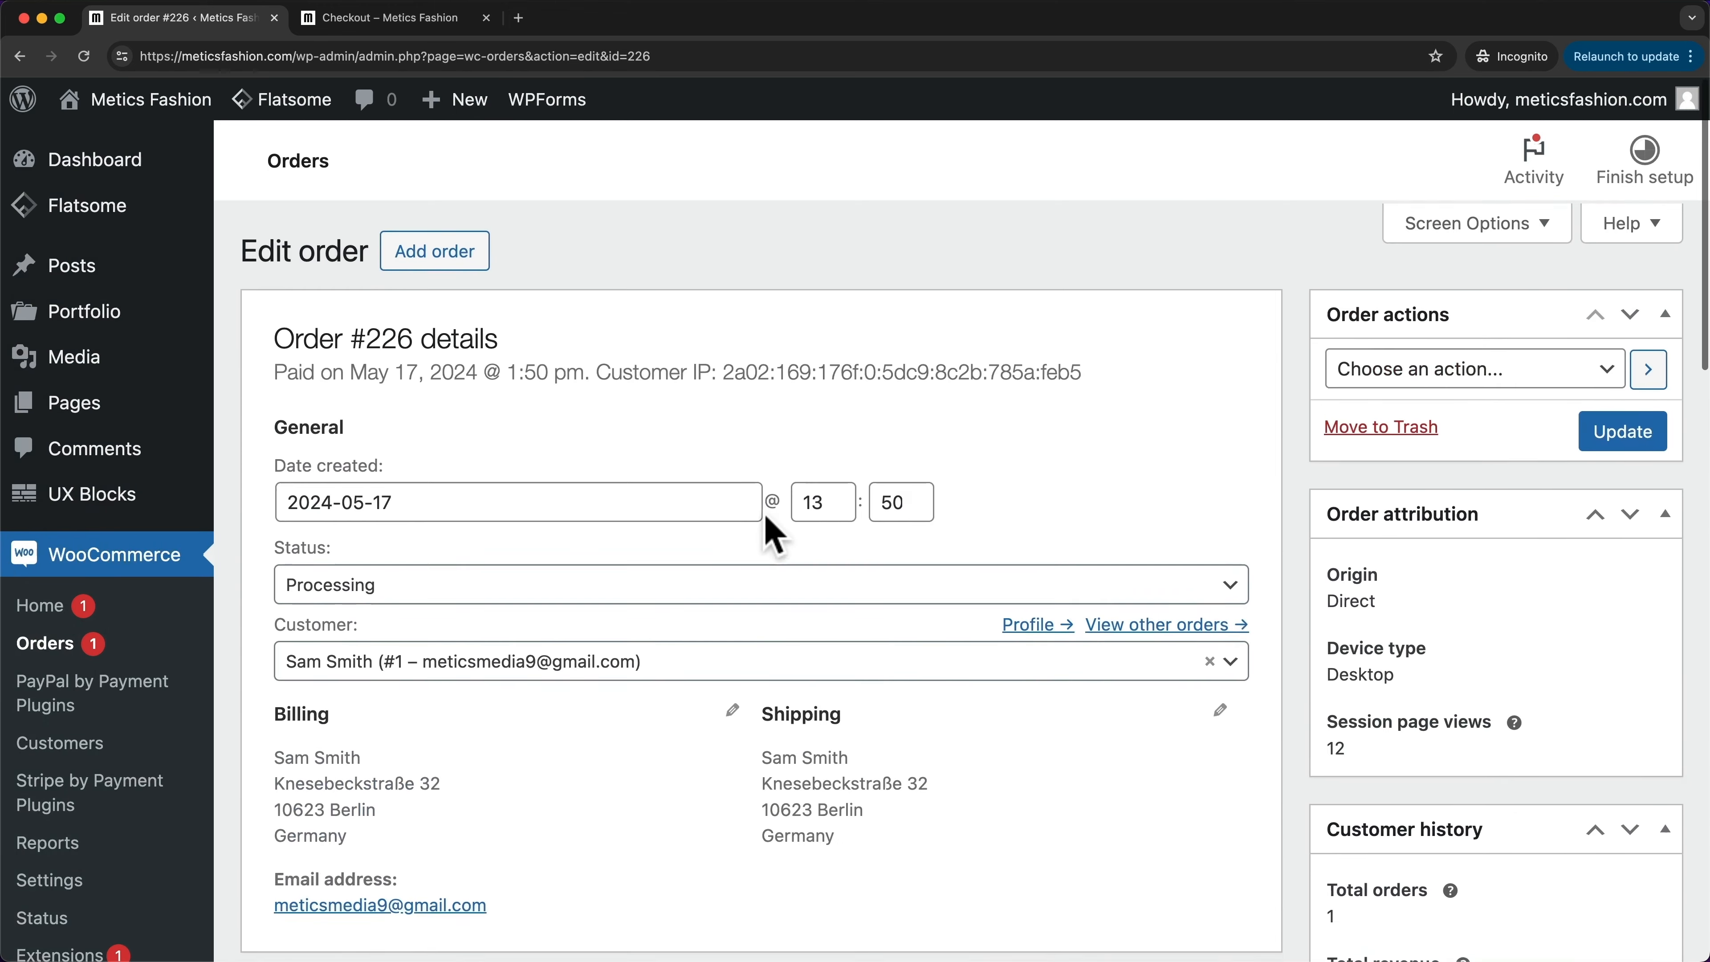
pyautogui.click(411, 586)
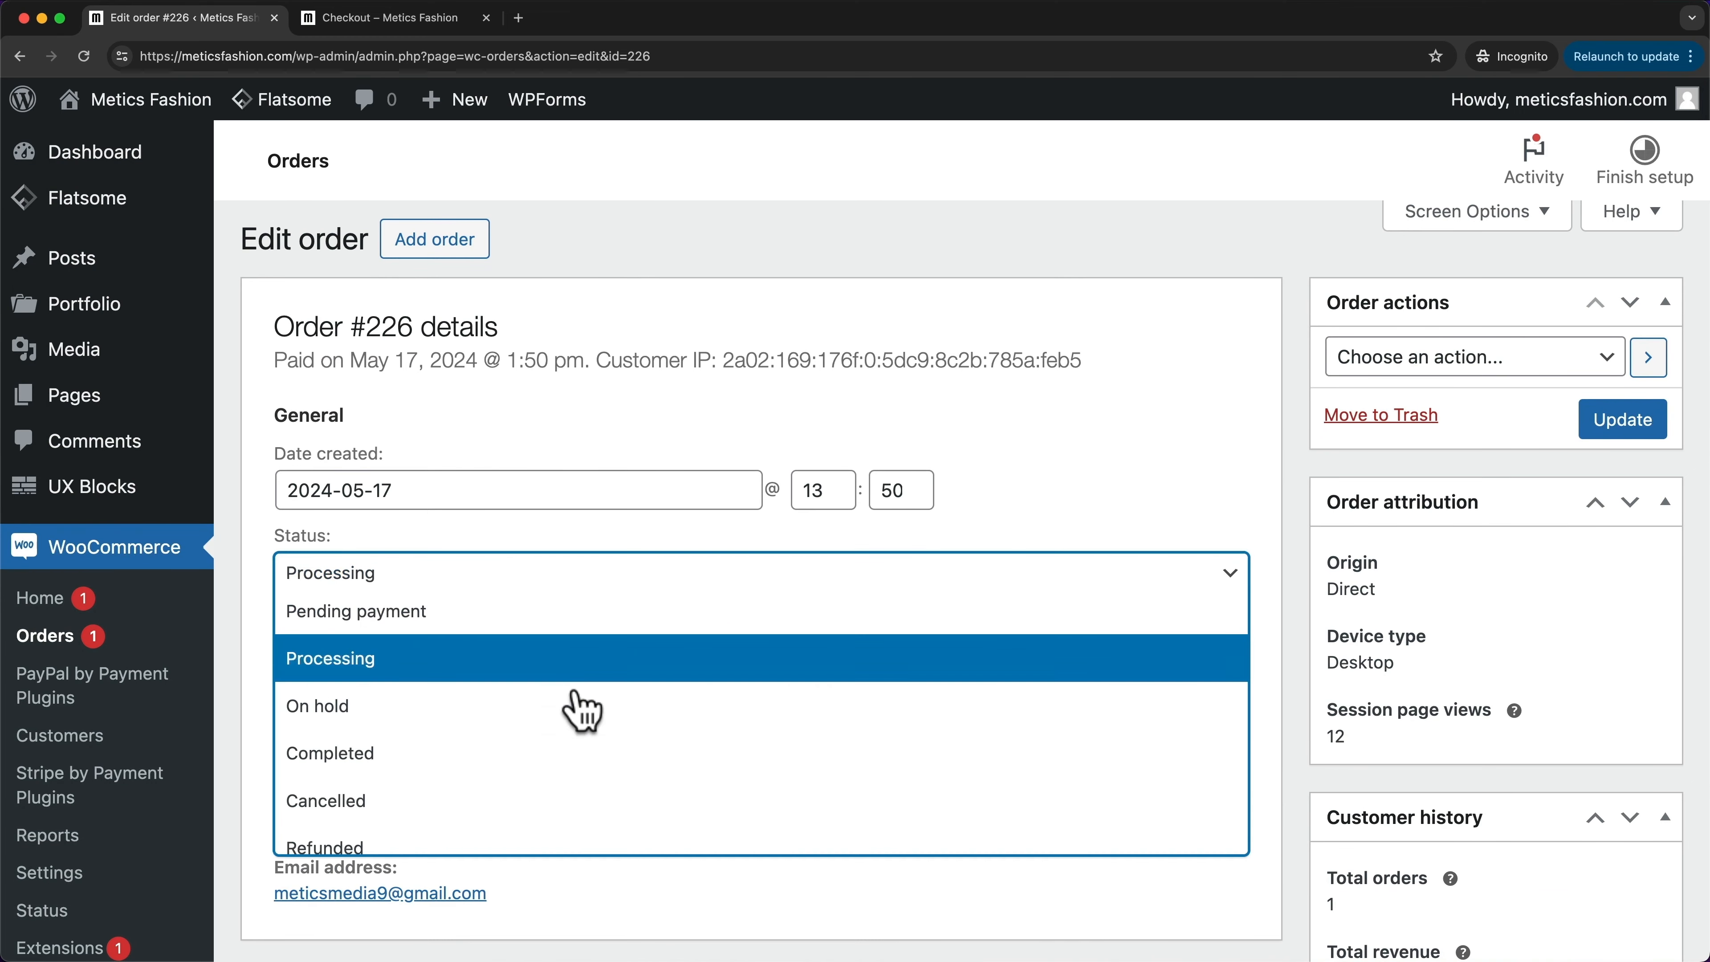
pyautogui.click(480, 755)
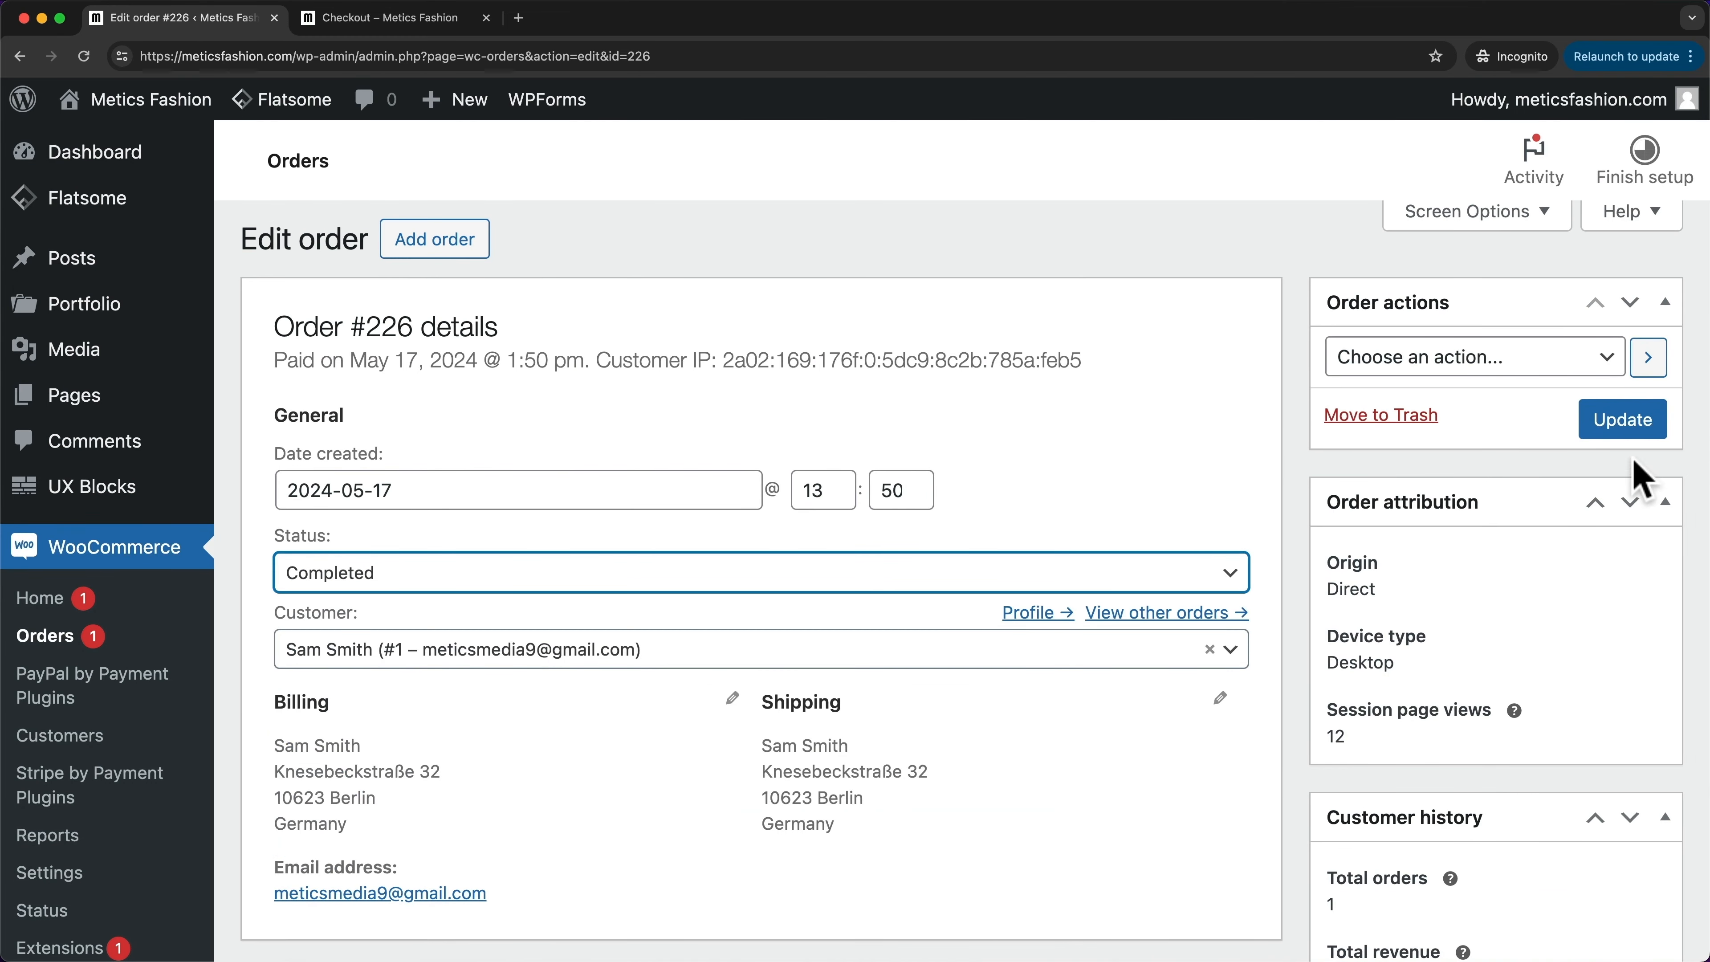